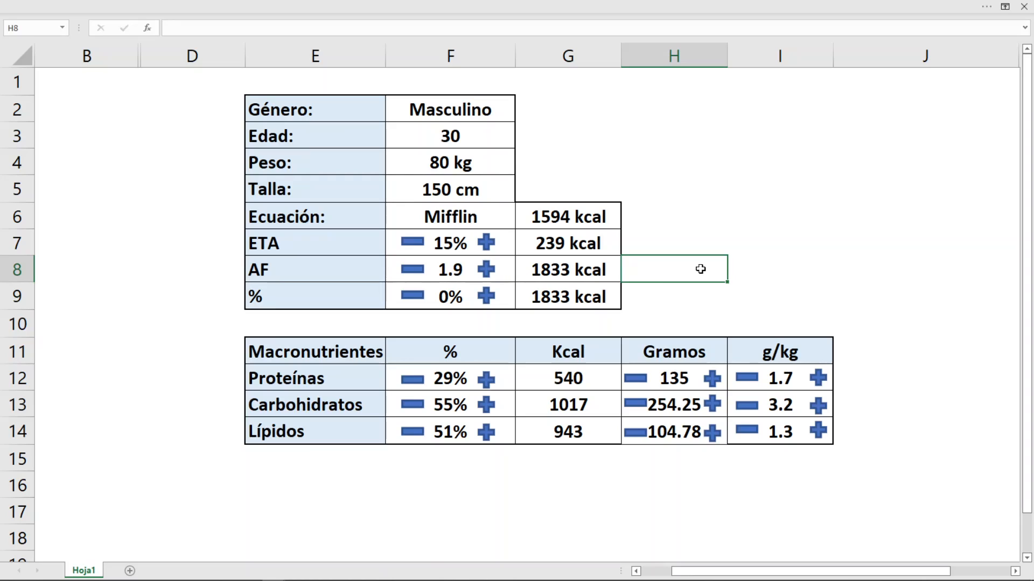
Choose Harris as the energy equation in the Ecuación row
{"action": "left_click", "coordinate": [490, 213]}
{"action": "left_click", "coordinate": [520, 222]}
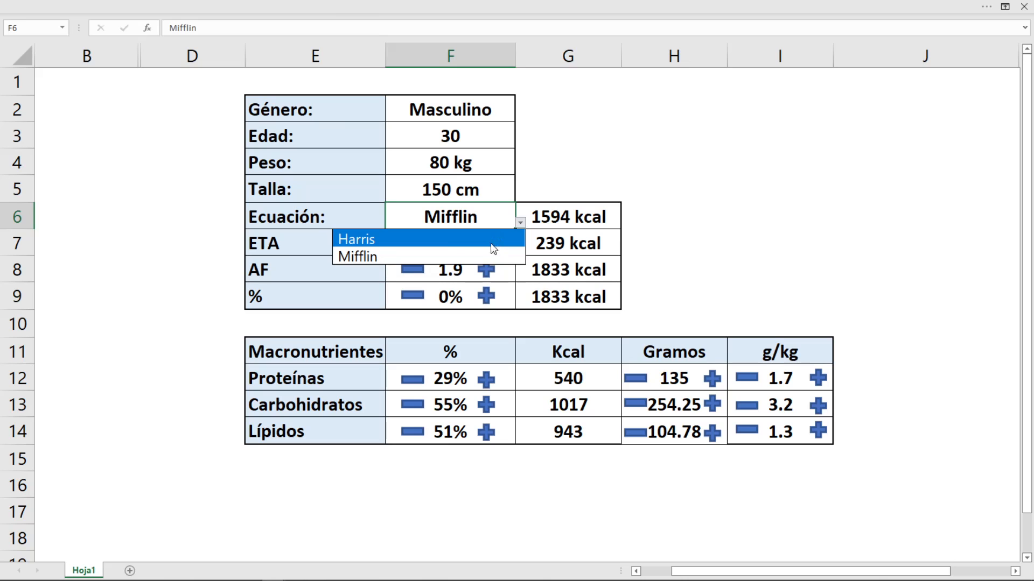
{"action": "left_click", "coordinate": [461, 240]}
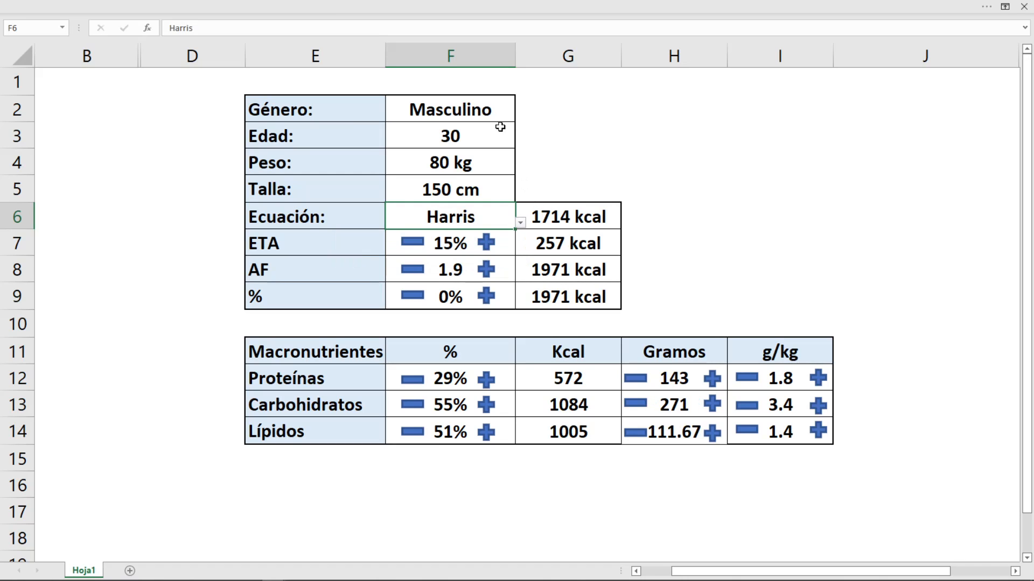
Examine the gender, age, weight and height inputs and the calorie results for the equation, ETA, AF and % rows
{"action": "left_click_drag", "start_coordinate": [478, 108], "coordinate": [474, 186]}
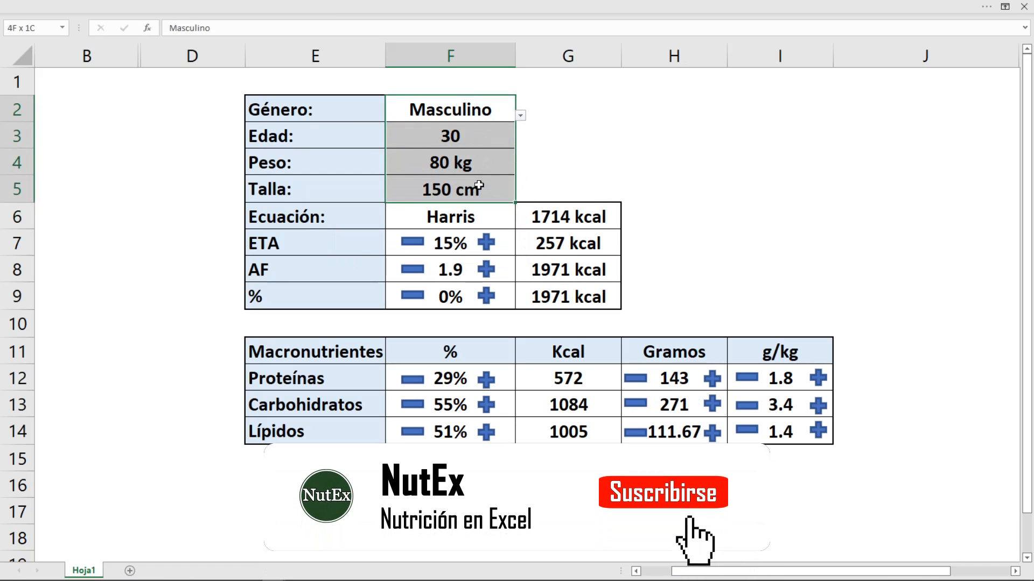
{"action": "left_click", "coordinate": [458, 110]}
{"action": "left_click", "coordinate": [447, 135]}
{"action": "left_click", "coordinate": [454, 161]}
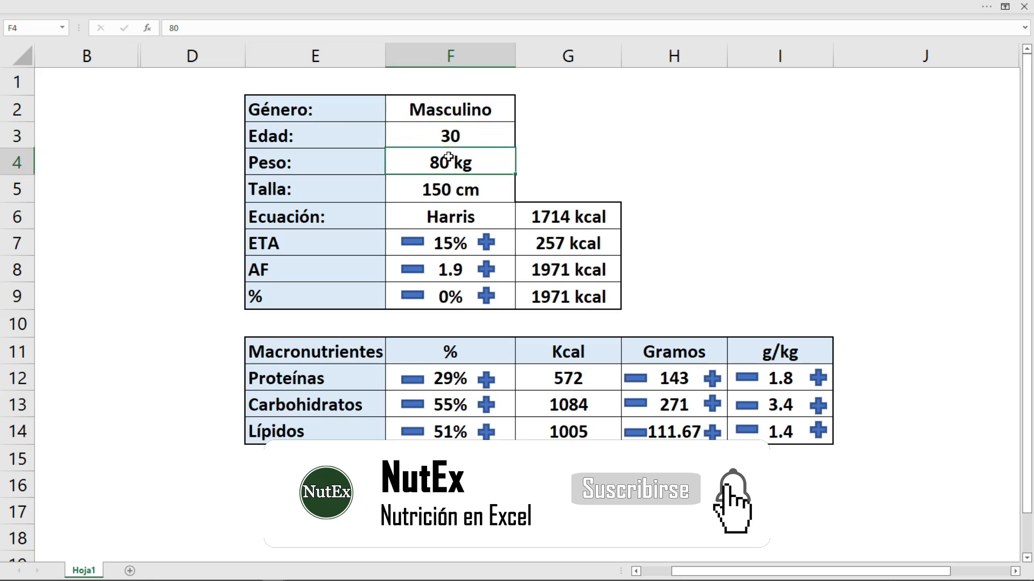
{"action": "left_click", "coordinate": [464, 186]}
{"action": "left_click", "coordinate": [541, 218]}
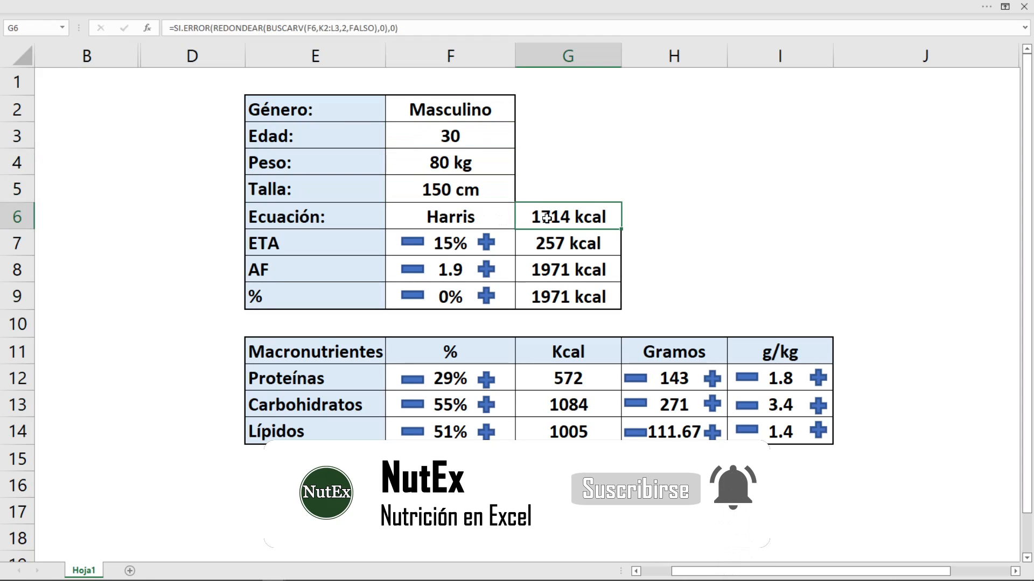
{"action": "left_click", "coordinate": [544, 251]}
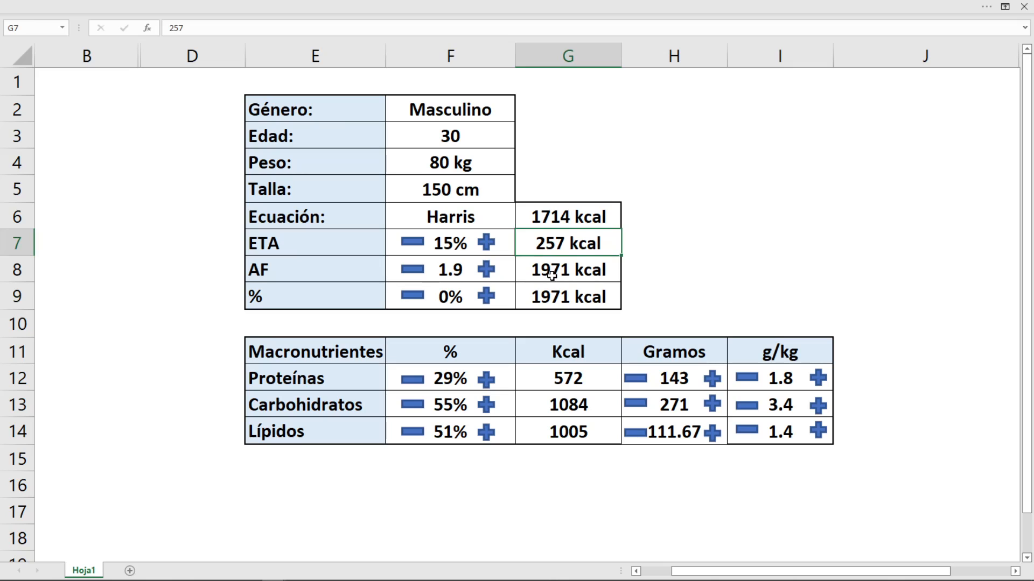
{"action": "left_click", "coordinate": [551, 274]}
{"action": "left_click", "coordinate": [550, 303]}
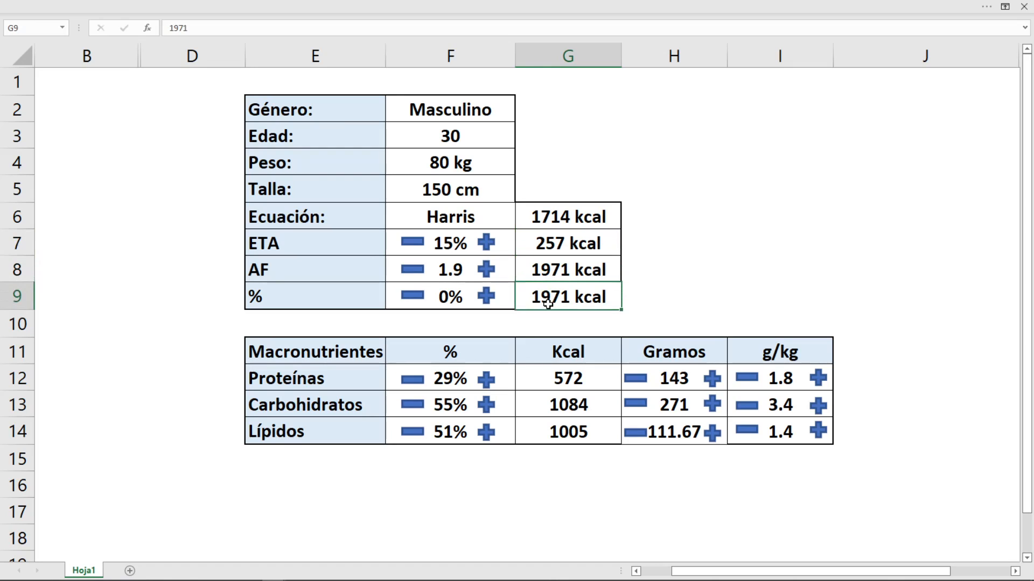
Lower the ETA percentage to 6%
{"action": "left_click", "coordinate": [487, 243]}
{"action": "left_click", "coordinate": [486, 243]}
{"action": "left_click", "coordinate": [413, 244]}
{"action": "left_click", "coordinate": [413, 244]}
{"action": "left_click", "coordinate": [413, 243]}
{"action": "left_click", "coordinate": [413, 243]}
{"action": "left_click", "coordinate": [413, 245]}
{"action": "left_click", "coordinate": [413, 245]}
{"action": "left_click", "coordinate": [413, 245]}
{"action": "left_click", "coordinate": [413, 245]}
{"action": "left_click", "coordinate": [413, 245]}
{"action": "left_click", "coordinate": [413, 245]}
{"action": "left_click", "coordinate": [527, 246]}
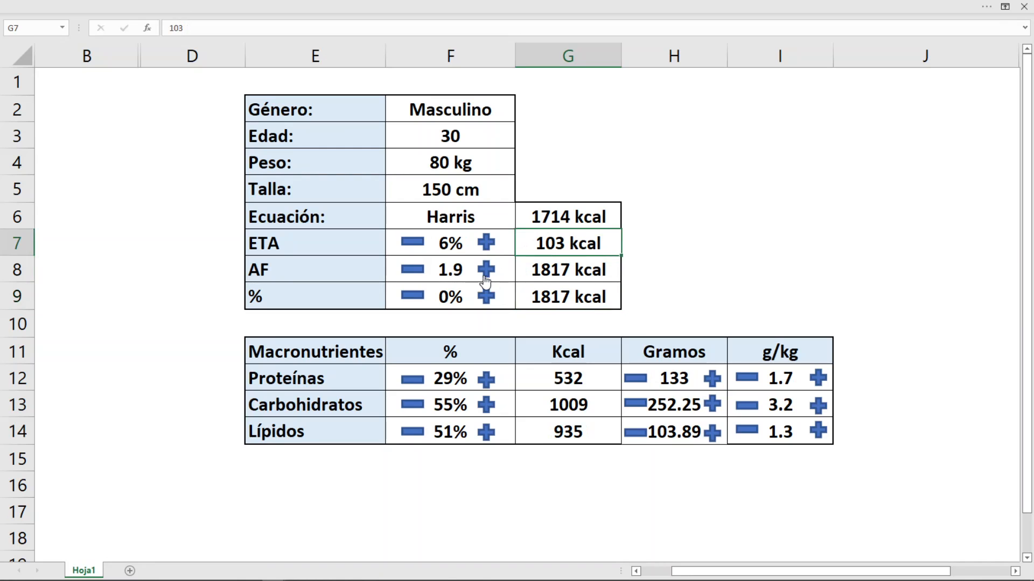
Reduce the AF activity factor to 1.2
{"action": "left_click", "coordinate": [407, 270]}
{"action": "left_click", "coordinate": [406, 270]}
{"action": "left_click", "coordinate": [407, 270]}
{"action": "left_click", "coordinate": [407, 271]}
{"action": "left_click", "coordinate": [407, 271]}
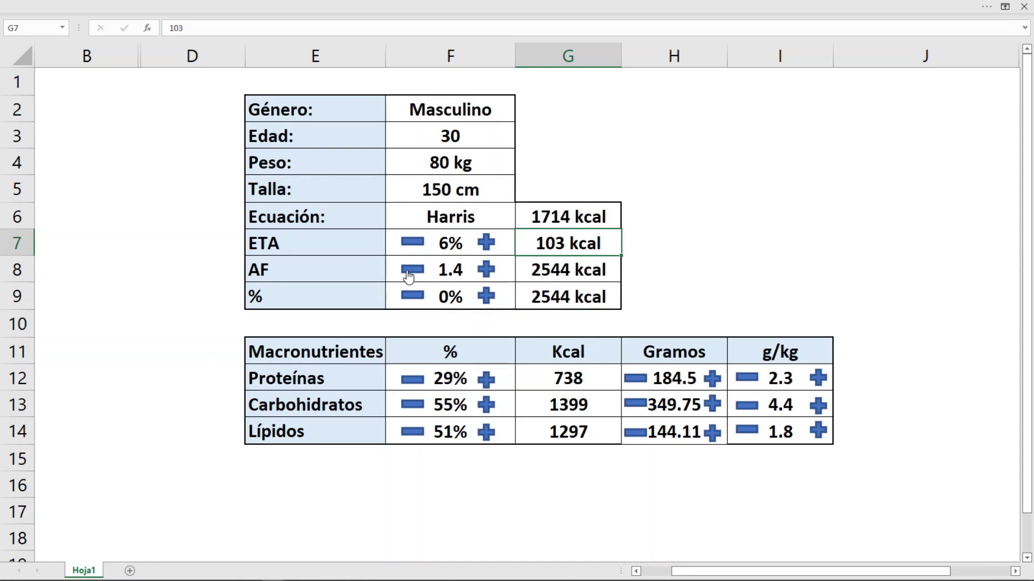
{"action": "left_click", "coordinate": [408, 272]}
{"action": "left_click", "coordinate": [408, 273]}
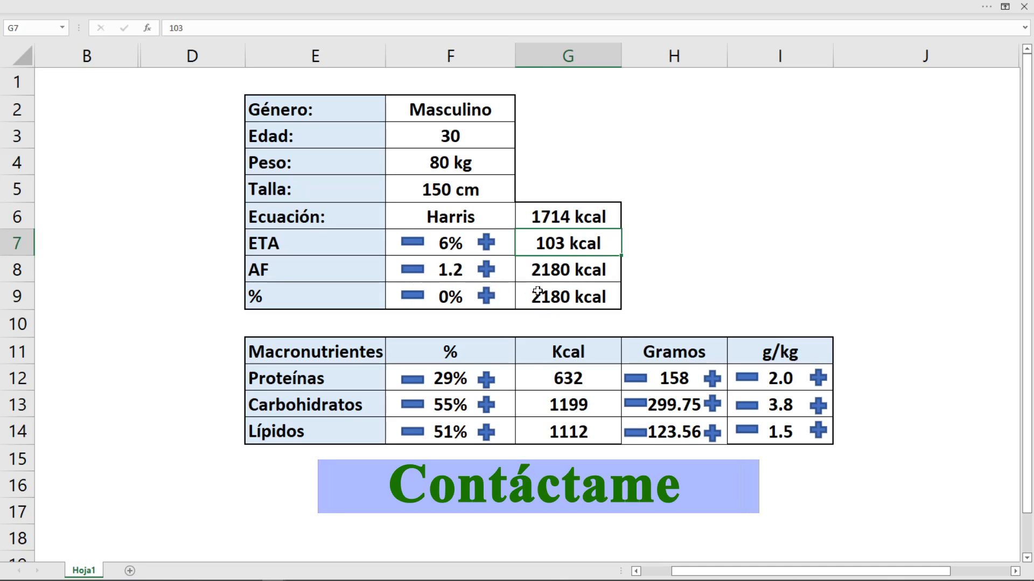
Set the calorie adjustment in the % row to -15%
{"action": "left_click", "coordinate": [412, 297]}
{"action": "left_click", "coordinate": [412, 297]}
{"action": "left_click", "coordinate": [412, 298]}
{"action": "left_click", "coordinate": [412, 299]}
{"action": "left_click", "coordinate": [412, 298]}
{"action": "left_click", "coordinate": [412, 298]}
{"action": "left_click", "coordinate": [412, 297]}
{"action": "left_click", "coordinate": [412, 297]}
{"action": "left_click", "coordinate": [412, 298]}
{"action": "left_click", "coordinate": [412, 298]}
{"action": "left_click", "coordinate": [412, 298]}
{"action": "left_click", "coordinate": [411, 297]}
{"action": "left_click", "coordinate": [412, 298]}
{"action": "left_click", "coordinate": [412, 298]}
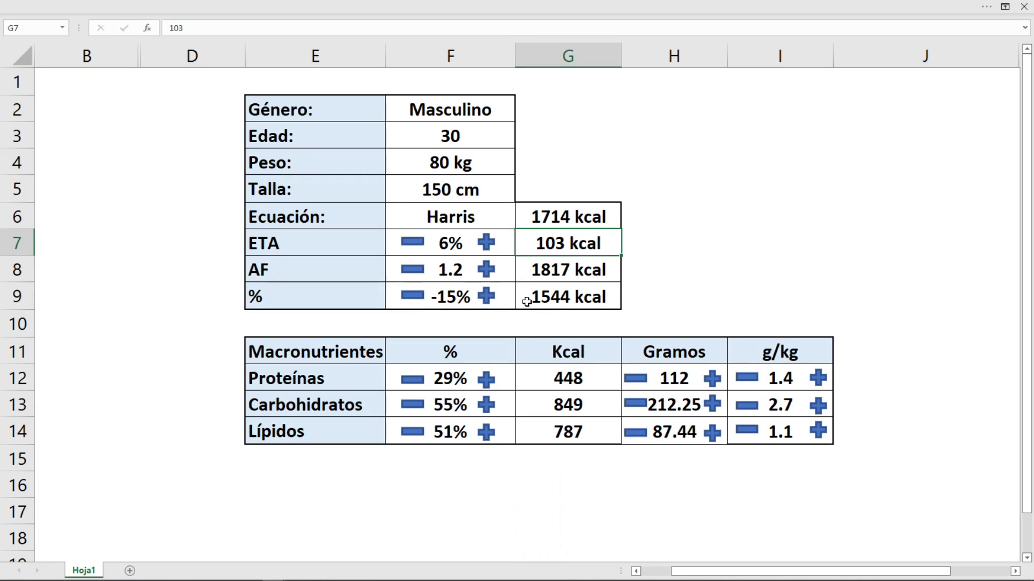
{"action": "left_click", "coordinate": [548, 299]}
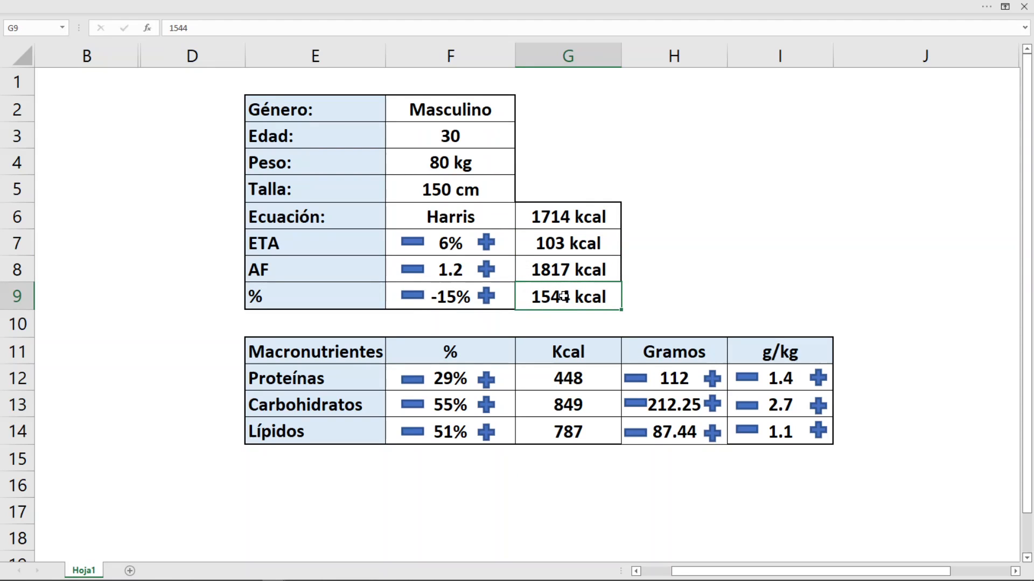
Look over the macronutrient columns and set the Proteínas percentage to 30%
{"action": "left_click_drag", "start_coordinate": [527, 370], "coordinate": [565, 428]}
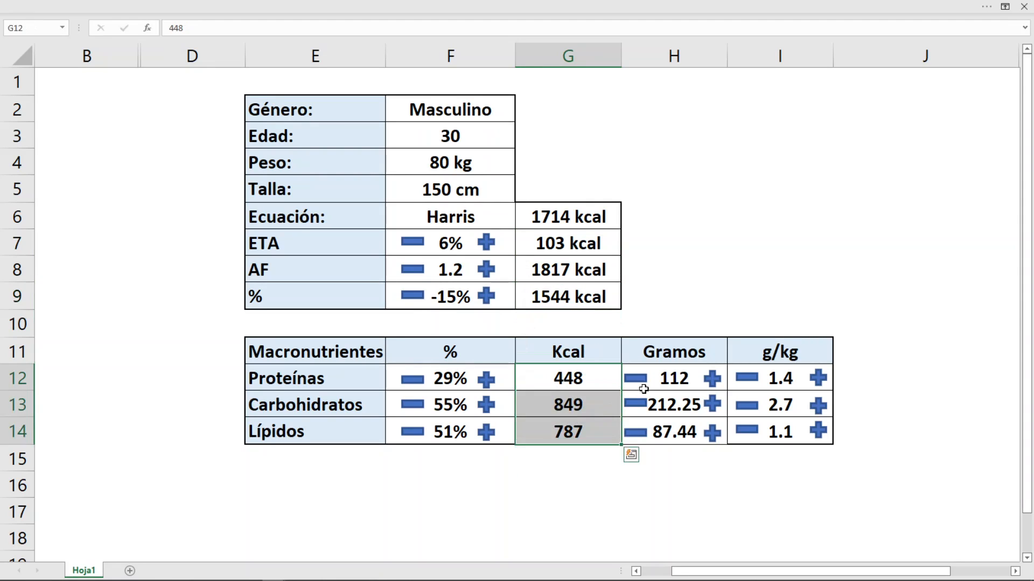
{"action": "left_click_drag", "start_coordinate": [661, 374], "coordinate": [679, 431]}
{"action": "left_click_drag", "start_coordinate": [761, 390], "coordinate": [779, 431]}
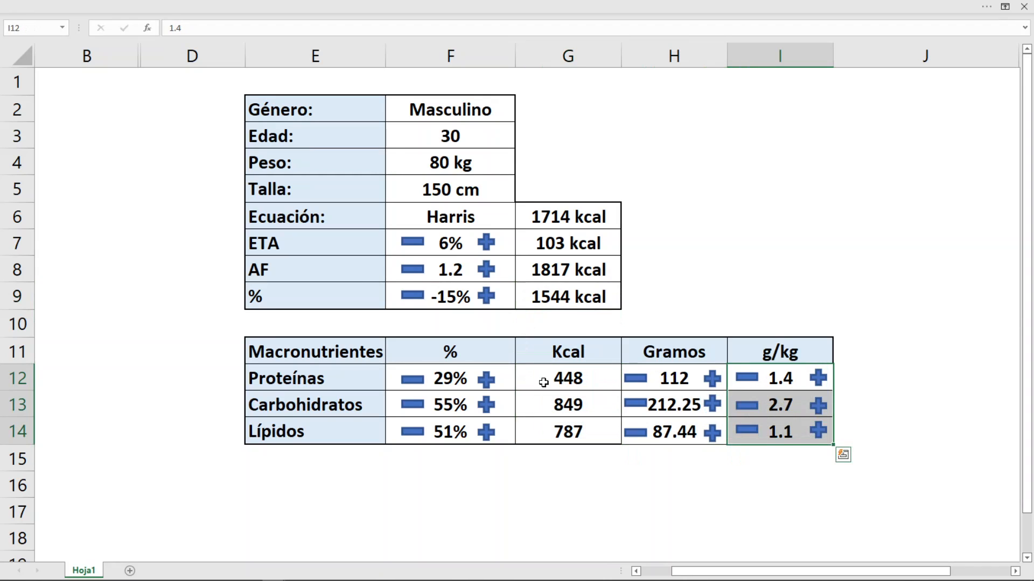
{"action": "left_click_drag", "start_coordinate": [467, 387], "coordinate": [457, 427]}
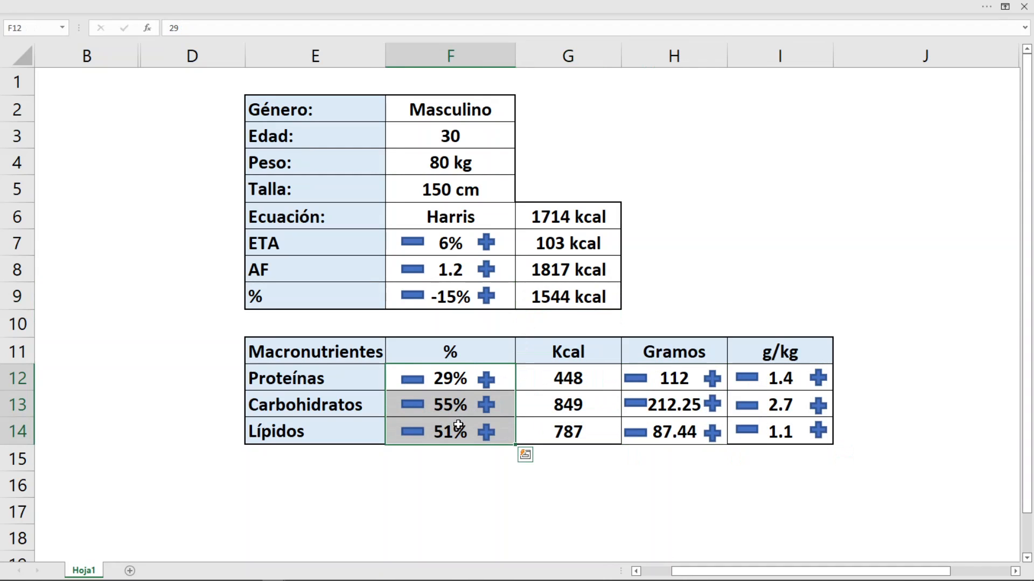
{"action": "left_click", "coordinate": [487, 380]}
{"action": "left_click", "coordinate": [487, 380]}
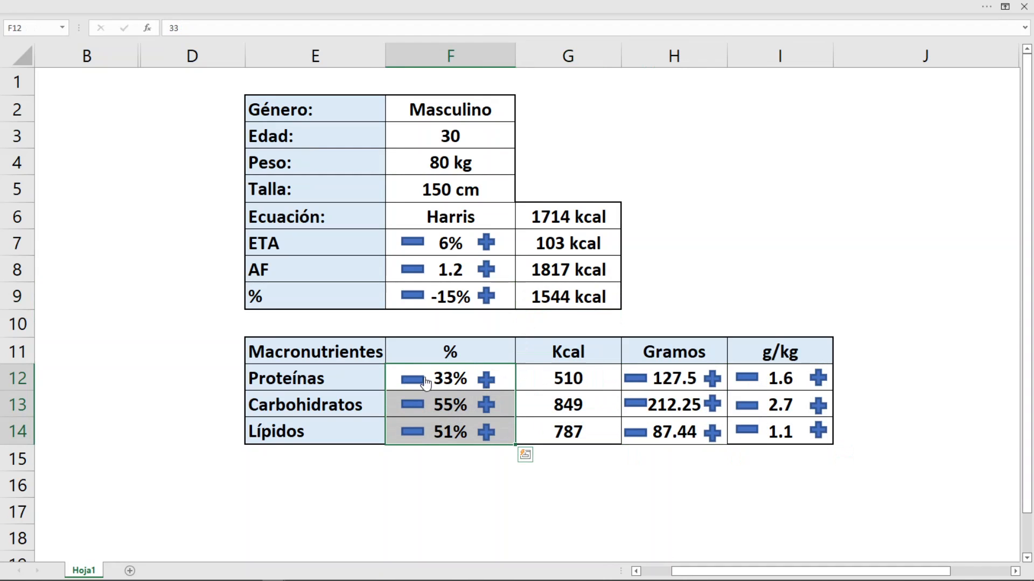
{"action": "left_click", "coordinate": [413, 380]}
{"action": "left_click", "coordinate": [412, 381]}
{"action": "left_click", "coordinate": [413, 380]}
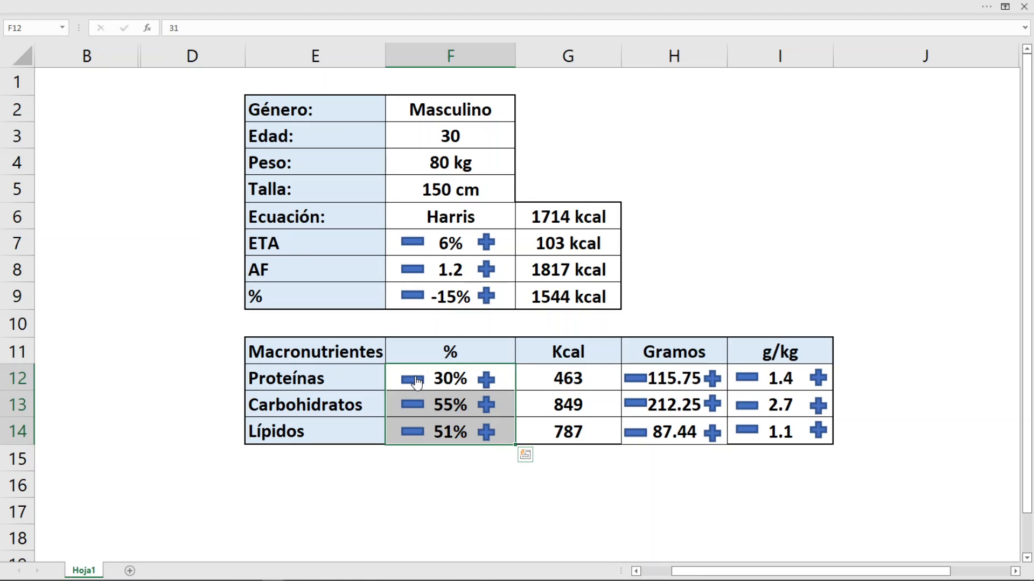
Raise the Carbohidratos percentage to 60%
{"action": "left_click", "coordinate": [488, 405]}
{"action": "left_click", "coordinate": [487, 405]}
{"action": "left_click", "coordinate": [487, 405]}
{"action": "left_click", "coordinate": [487, 405]}
{"action": "left_click", "coordinate": [488, 405]}
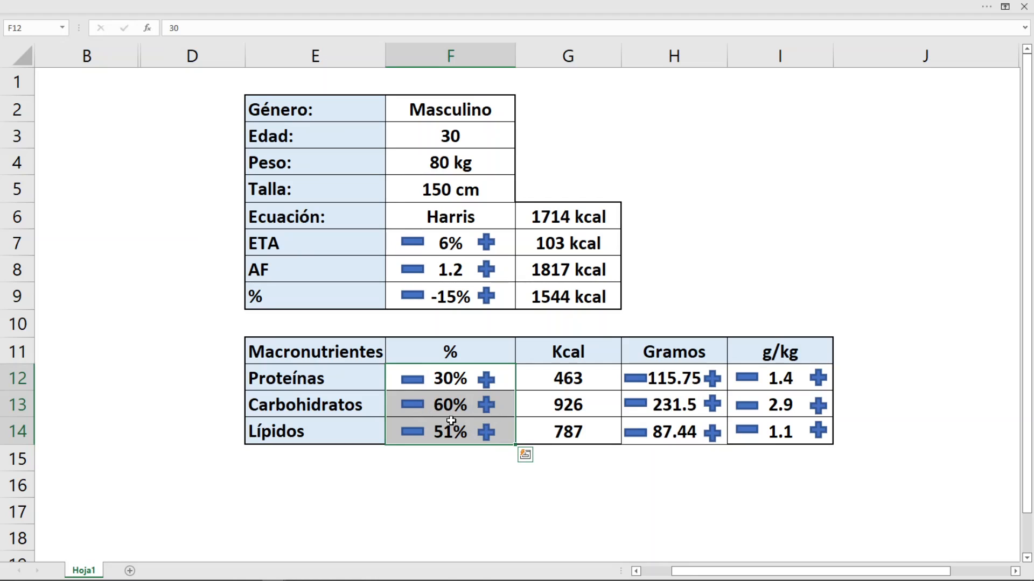
Reduce the Lípidos percentage to 10%
{"action": "left_click", "coordinate": [410, 433]}
{"action": "left_click", "coordinate": [410, 432]}
{"action": "left_click", "coordinate": [410, 432]}
{"action": "left_click", "coordinate": [410, 432]}
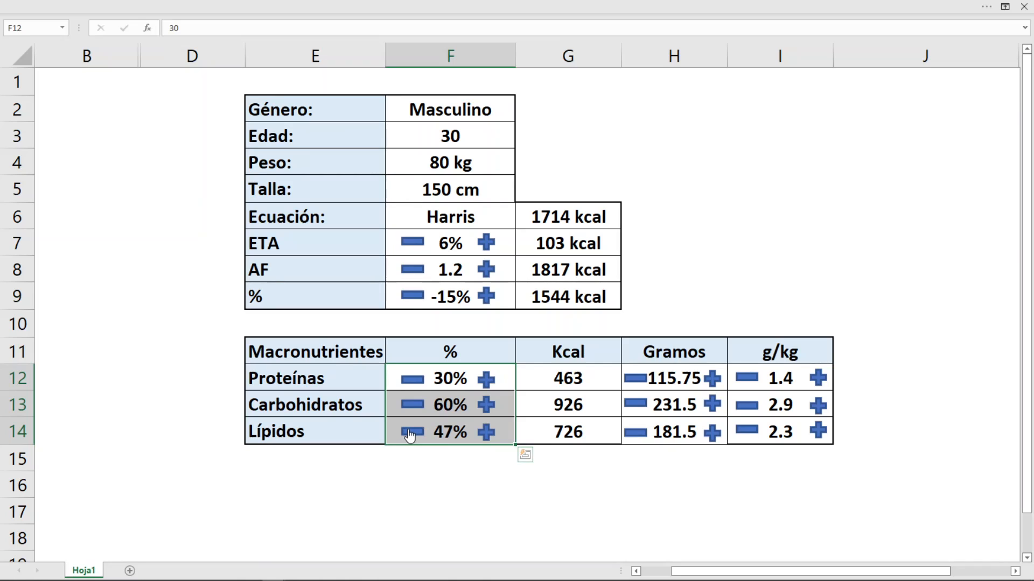
{"action": "left_click", "coordinate": [410, 433]}
{"action": "left_click", "coordinate": [410, 432]}
{"action": "left_click", "coordinate": [410, 432]}
{"action": "left_click", "coordinate": [410, 432]}
{"action": "left_click", "coordinate": [410, 432]}
{"action": "left_click", "coordinate": [410, 432]}
{"action": "left_click", "coordinate": [410, 433]}
{"action": "left_click", "coordinate": [410, 432]}
{"action": "left_click", "coordinate": [410, 432]}
{"action": "left_click", "coordinate": [410, 433]}
{"action": "left_click", "coordinate": [410, 432]}
{"action": "left_click", "coordinate": [411, 432]}
{"action": "left_click", "coordinate": [410, 433]}
{"action": "left_click", "coordinate": [410, 432]}
{"action": "left_click", "coordinate": [410, 432]}
{"action": "left_click", "coordinate": [411, 432]}
{"action": "left_click", "coordinate": [410, 432]}
{"action": "left_click", "coordinate": [410, 433]}
{"action": "left_click", "coordinate": [410, 432]}
{"action": "left_click", "coordinate": [410, 432]}
{"action": "left_click", "coordinate": [410, 432]}
{"action": "left_click", "coordinate": [411, 433]}
{"action": "left_click", "coordinate": [410, 433]}
{"action": "left_click", "coordinate": [410, 432]}
{"action": "left_click", "coordinate": [411, 433]}
{"action": "left_click", "coordinate": [411, 434]}
{"action": "left_click", "coordinate": [411, 433]}
{"action": "left_click", "coordinate": [411, 433]}
{"action": "left_click", "coordinate": [411, 433]}
{"action": "left_click", "coordinate": [410, 433]}
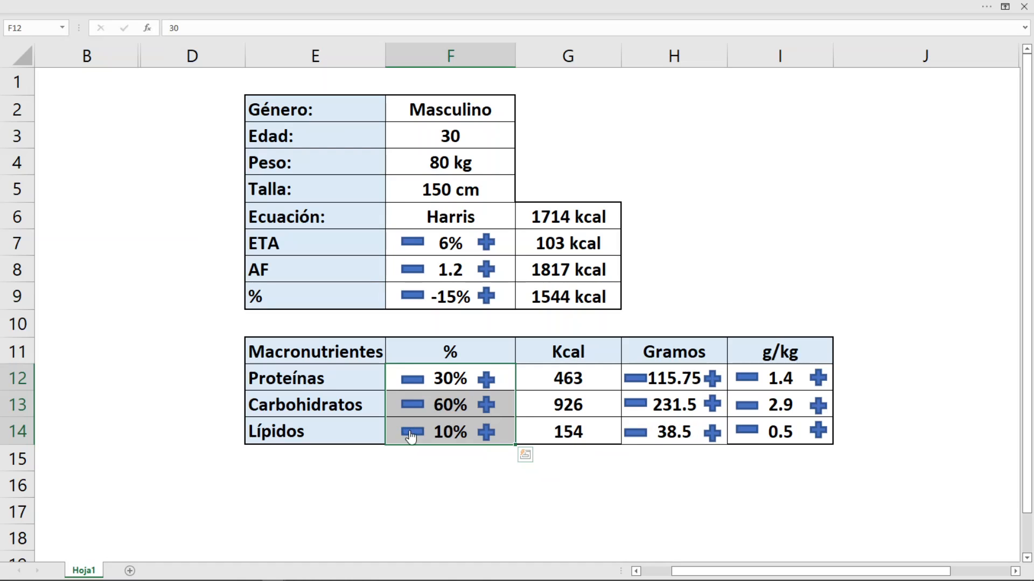
Review the %, Kcal, Gramos and g/kg columns for the three macronutrients
{"action": "left_click_drag", "start_coordinate": [571, 380], "coordinate": [575, 431]}
{"action": "left_click_drag", "start_coordinate": [657, 379], "coordinate": [675, 431]}
{"action": "left_click_drag", "start_coordinate": [780, 377], "coordinate": [779, 431]}
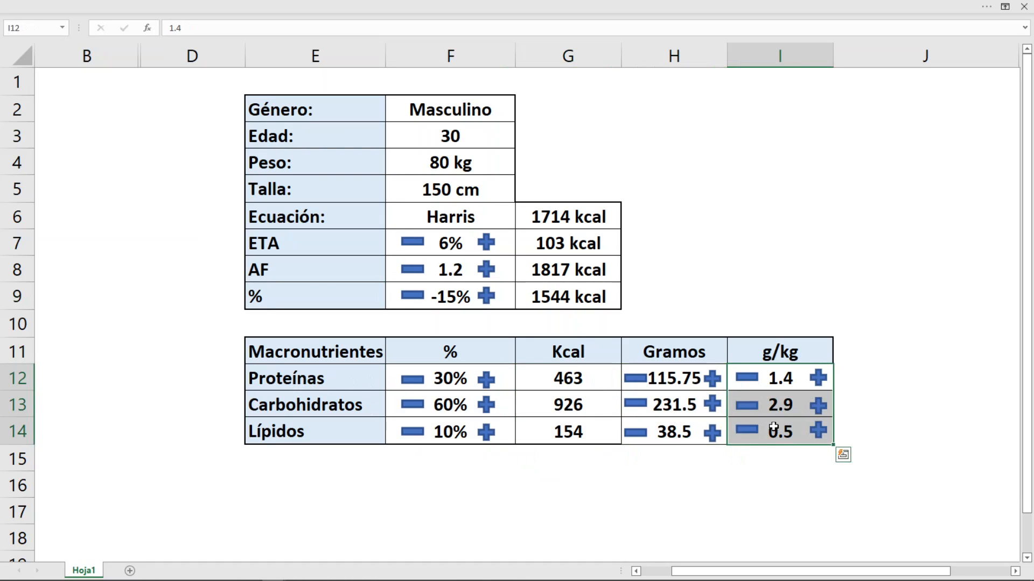
{"action": "left_click_drag", "start_coordinate": [446, 377], "coordinate": [452, 431]}
{"action": "left_click_drag", "start_coordinate": [546, 378], "coordinate": [553, 430]}
{"action": "left_click_drag", "start_coordinate": [672, 381], "coordinate": [673, 426]}
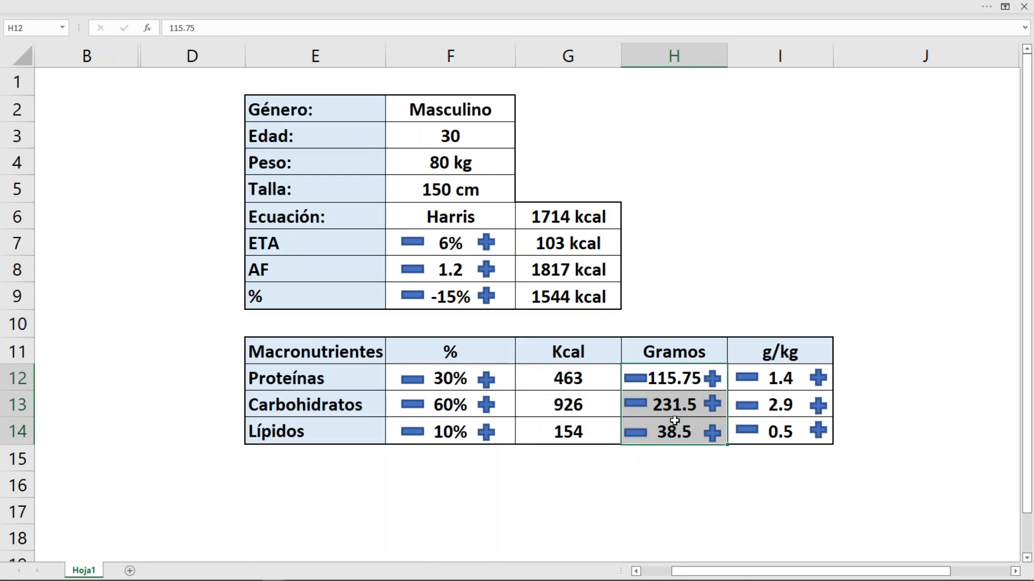
Raise the Proteínas intake to 1.8 g/kg
{"action": "left_click", "coordinate": [785, 379]}
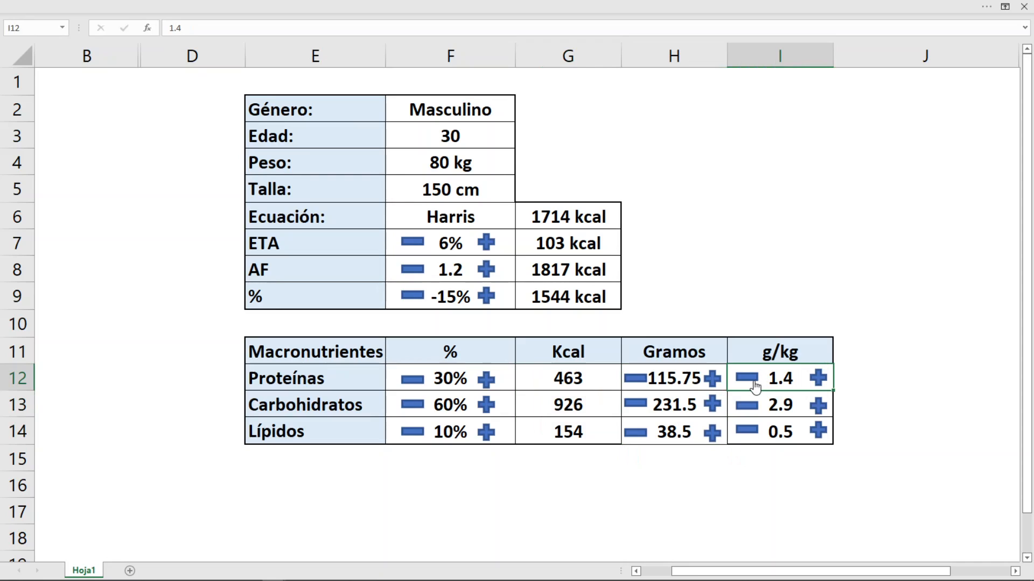
{"action": "left_click", "coordinate": [819, 379]}
{"action": "left_click", "coordinate": [819, 380]}
{"action": "left_click", "coordinate": [819, 379]}
{"action": "left_click", "coordinate": [819, 380]}
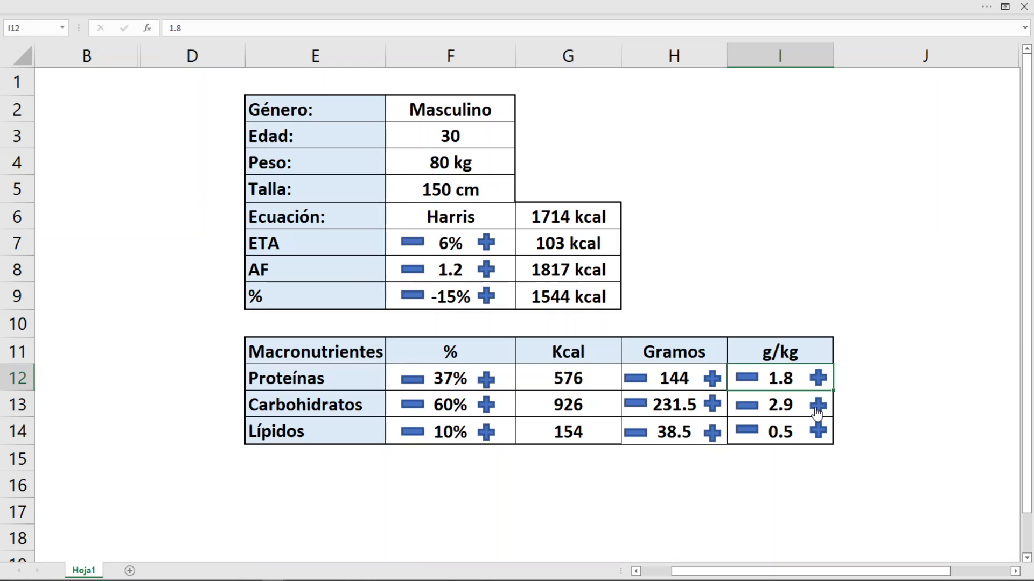
Lower the Carbohidratos intake to 2.5 g/kg and check its calories and grams
{"action": "left_click", "coordinate": [743, 406]}
{"action": "left_click", "coordinate": [742, 406]}
{"action": "left_click", "coordinate": [743, 406]}
{"action": "left_click", "coordinate": [743, 406]}
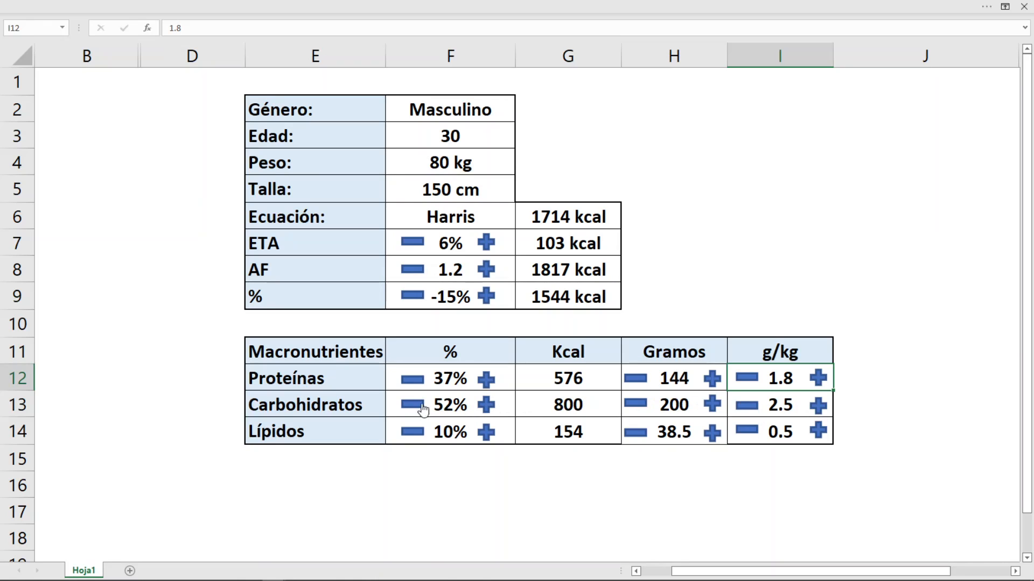
{"action": "left_click", "coordinate": [575, 405]}
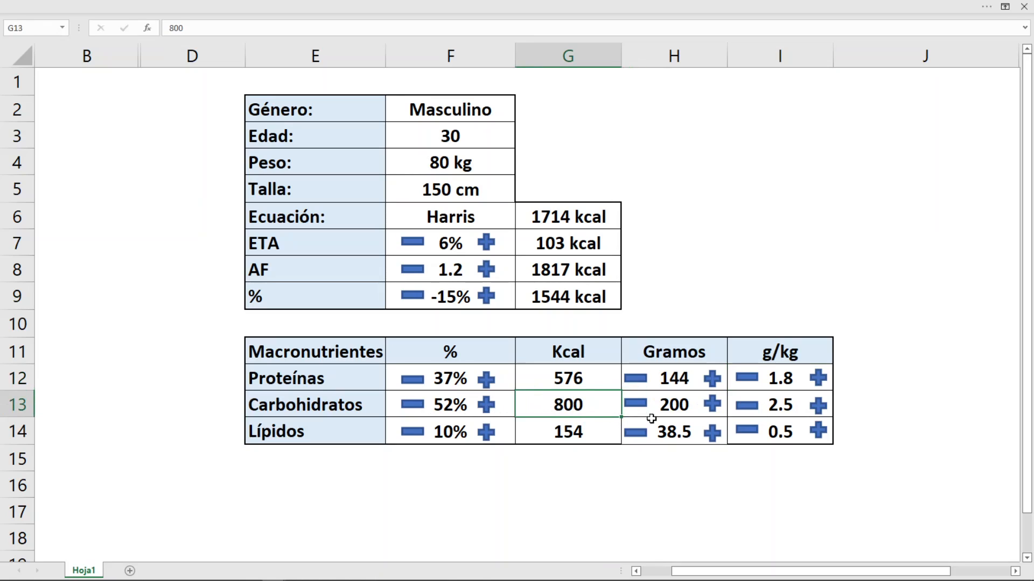
{"action": "left_click", "coordinate": [686, 407]}
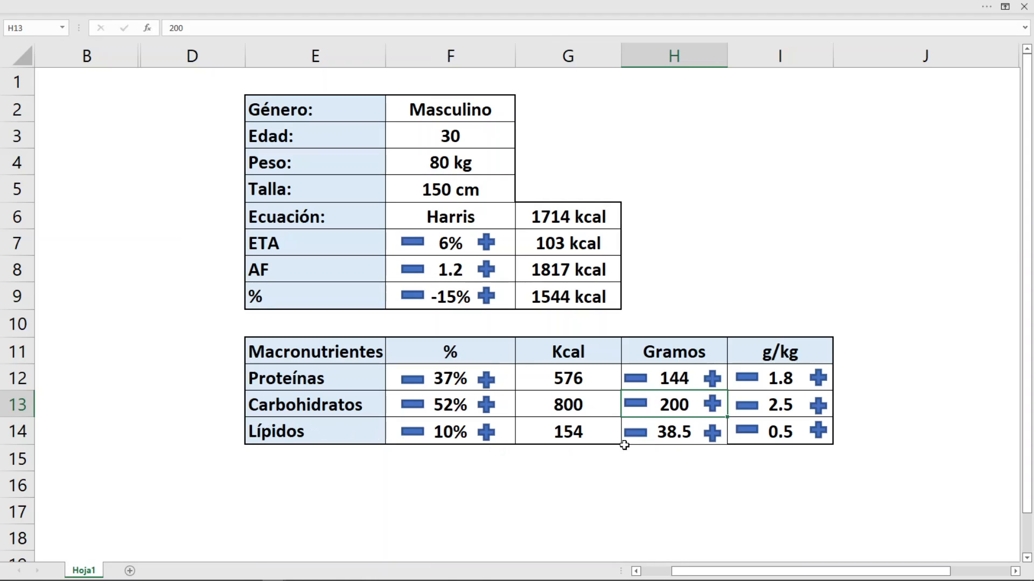
Lower the Lípidos intake to 0.3 g/kg and check its percentage and calories
{"action": "left_click", "coordinate": [761, 434]}
{"action": "left_click", "coordinate": [761, 434]}
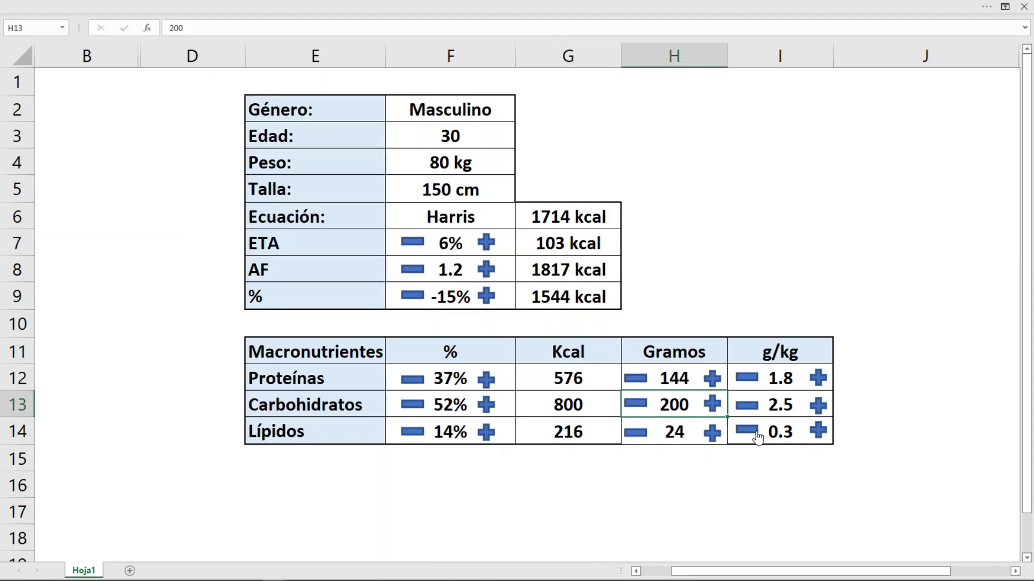
{"action": "left_click", "coordinate": [452, 431]}
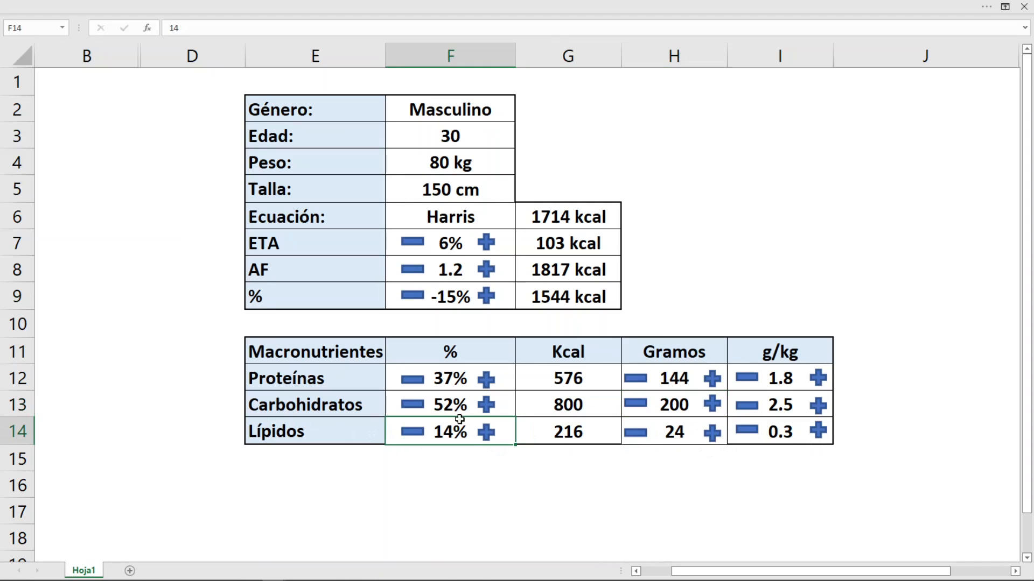
{"action": "left_click", "coordinate": [564, 433]}
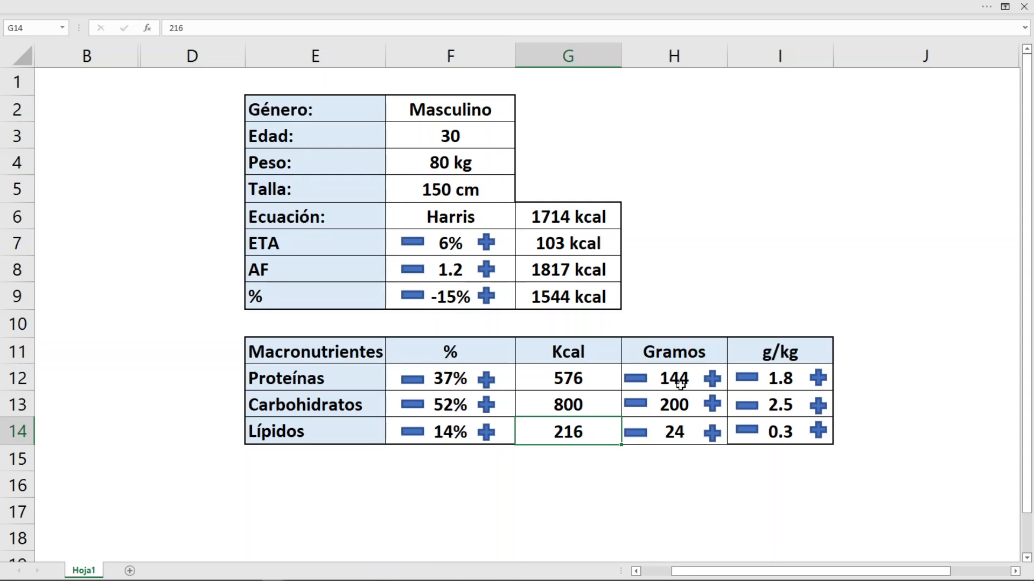
Reduce the Proteínas amount to 120 grams
{"action": "left_click", "coordinate": [639, 381]}
{"action": "left_click", "coordinate": [637, 381]}
{"action": "left_click", "coordinate": [635, 382]}
{"action": "left_click", "coordinate": [635, 383]}
{"action": "left_click", "coordinate": [635, 383]}
{"action": "left_click", "coordinate": [636, 383]}
{"action": "left_click", "coordinate": [635, 383]}
{"action": "left_click", "coordinate": [636, 384]}
{"action": "left_click", "coordinate": [635, 383]}
{"action": "left_click", "coordinate": [635, 384]}
{"action": "left_click", "coordinate": [635, 383]}
{"action": "left_click", "coordinate": [636, 383]}
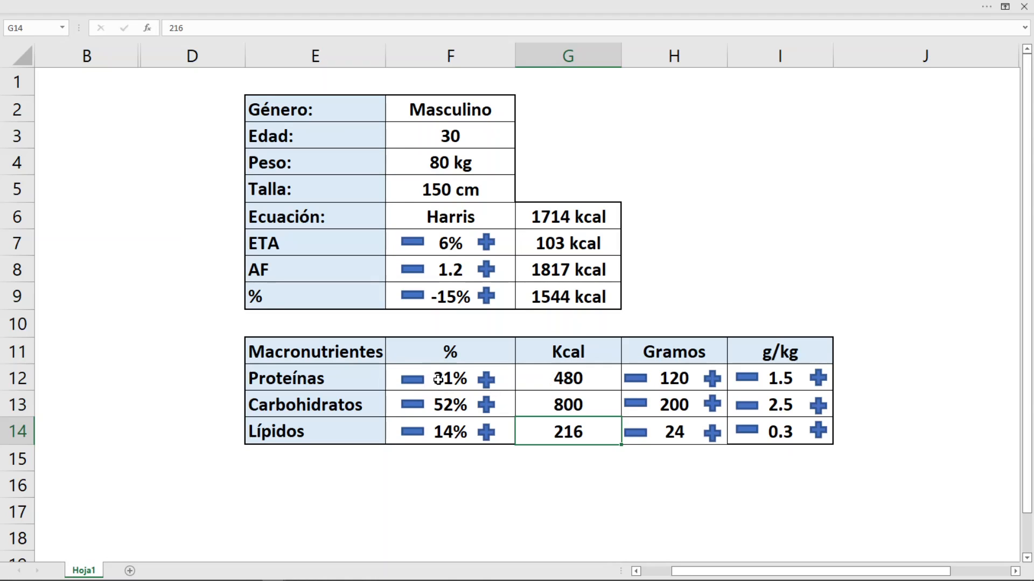
Reduce the Carbohidratos amount to 181 grams and check its percentage, calories and g/kg
{"action": "left_click", "coordinate": [644, 410]}
{"action": "left_click", "coordinate": [644, 409]}
{"action": "left_click", "coordinate": [644, 409]}
{"action": "left_click", "coordinate": [644, 409]}
{"action": "left_click", "coordinate": [645, 409]}
{"action": "left_click_drag", "start_coordinate": [645, 413], "coordinate": [645, 413]}
{"action": "left_click", "coordinate": [645, 413]}
{"action": "left_click", "coordinate": [645, 412]}
{"action": "left_click", "coordinate": [644, 412]}
{"action": "left_click", "coordinate": [464, 404]}
{"action": "left_click", "coordinate": [555, 411]}
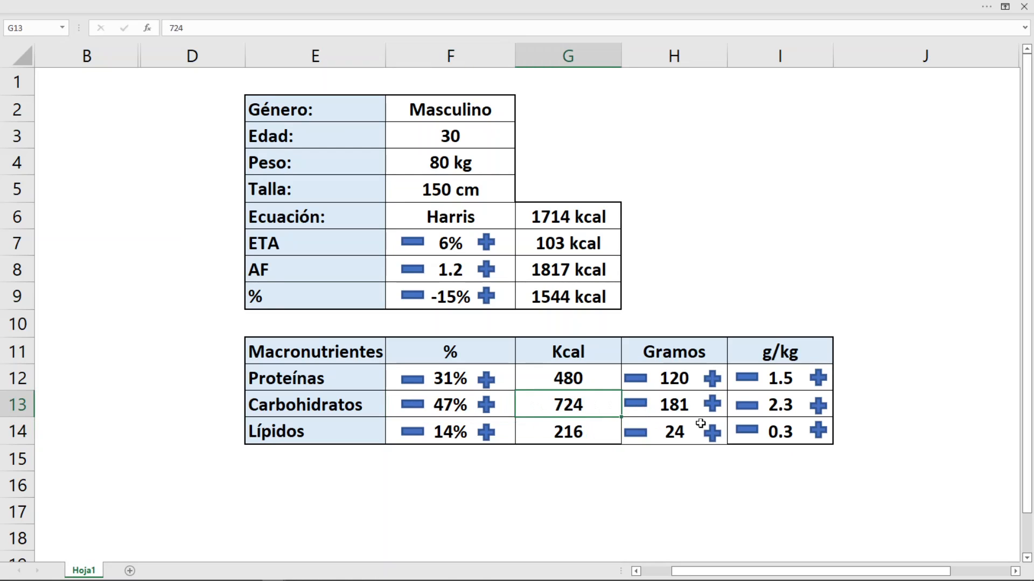
{"action": "left_click", "coordinate": [790, 403]}
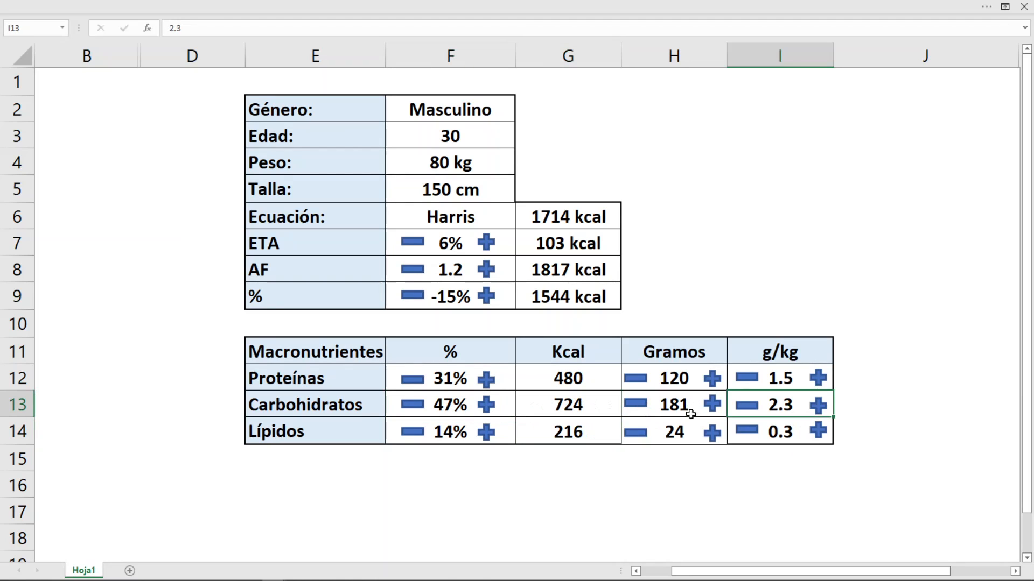
{"action": "left_click", "coordinate": [677, 426]}
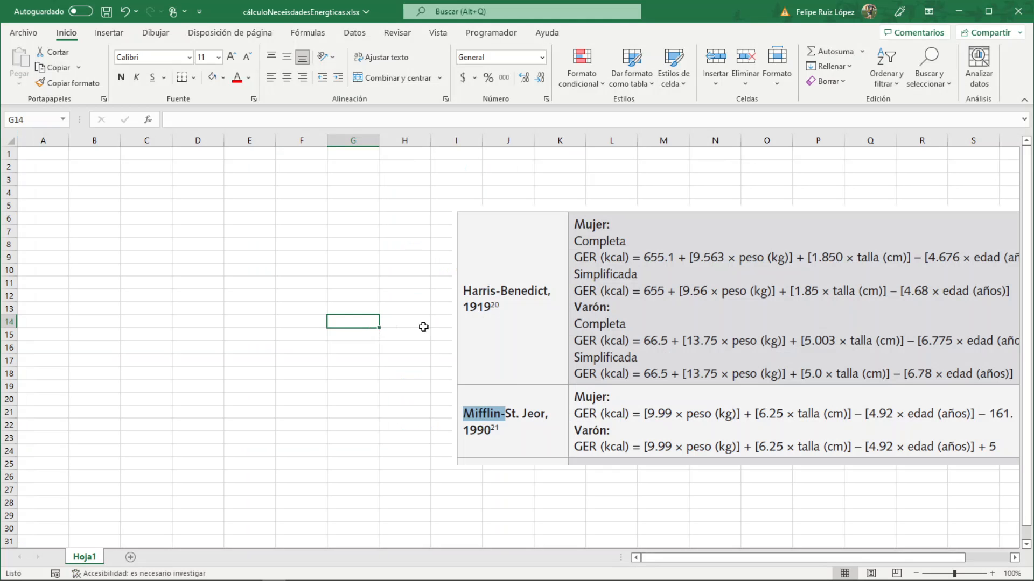
Move the picture of the Harris-Benedict and Mifflin-St. Jeor equations across the blank sheet so it begins in column E
{"action": "left_click_drag", "start_coordinate": [560, 308], "coordinate": [341, 319]}
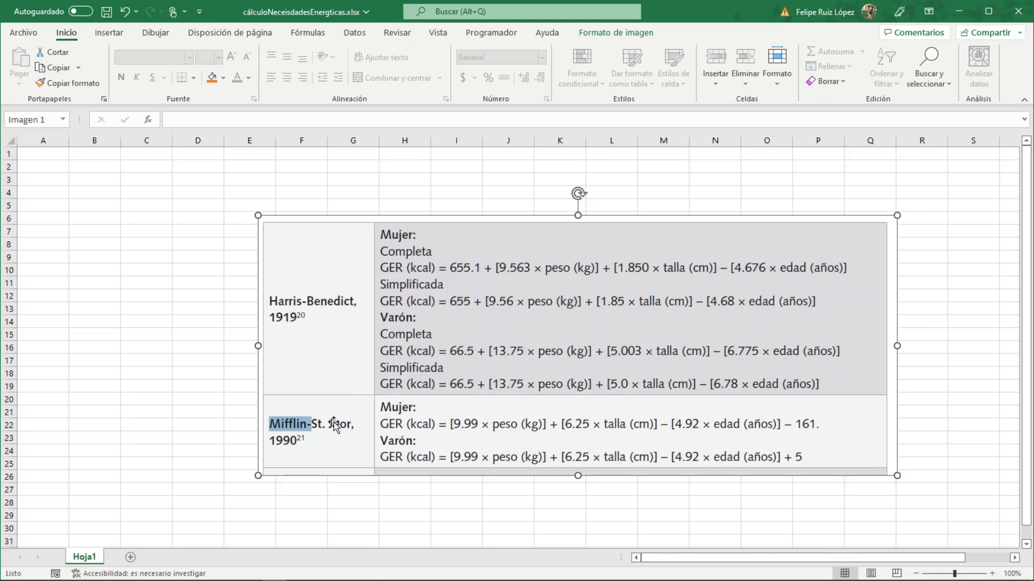
Move the equations picture away from the working area and shrink it so it starts in column L around row 18
{"action": "left_click_drag", "start_coordinate": [334, 425], "coordinate": [543, 449]}
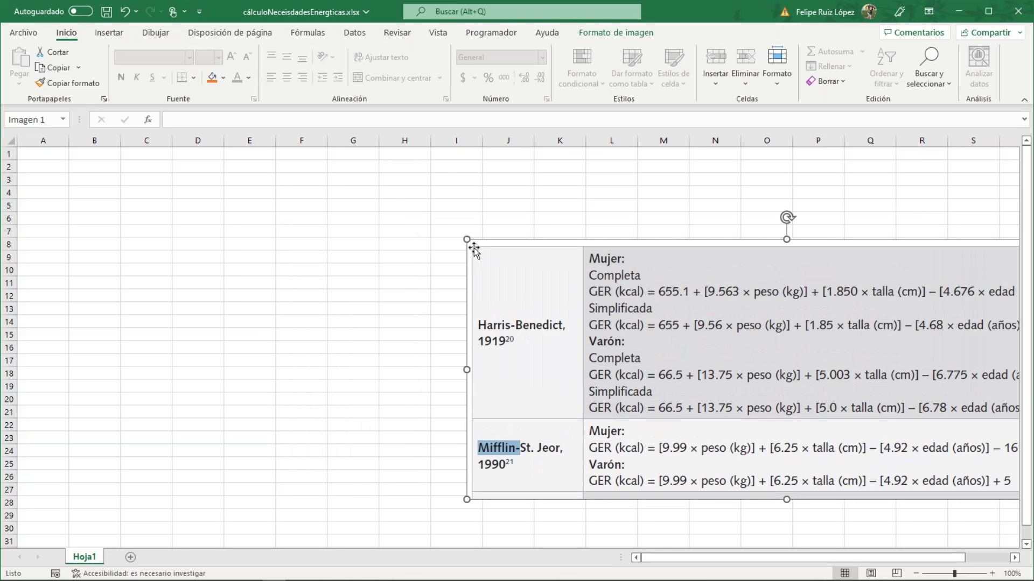
{"action": "left_click_drag", "start_coordinate": [479, 242], "coordinate": [696, 333]}
{"action": "left_click_drag", "start_coordinate": [798, 418], "coordinate": [739, 455]}
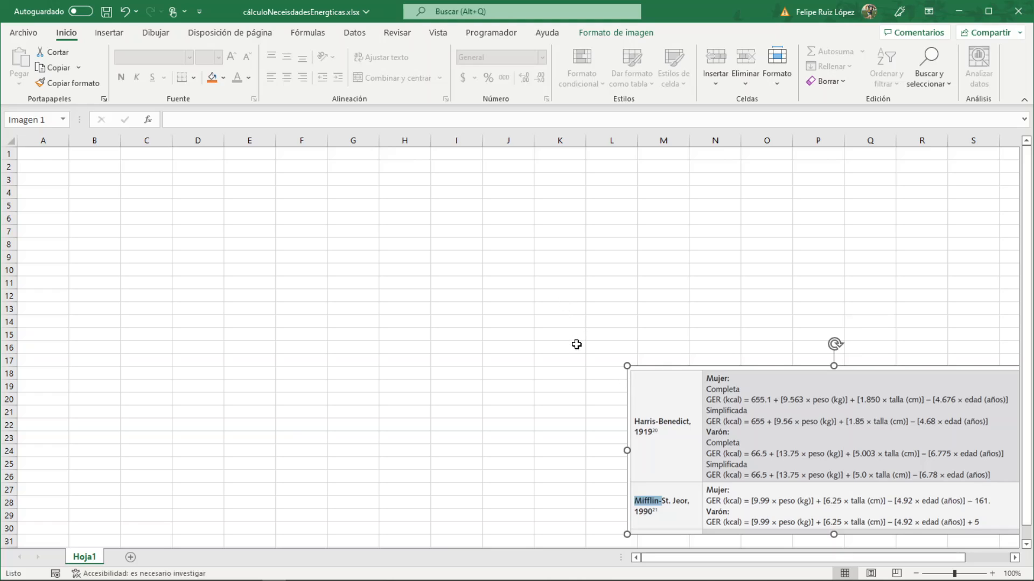
{"action": "left_click", "coordinate": [505, 283]}
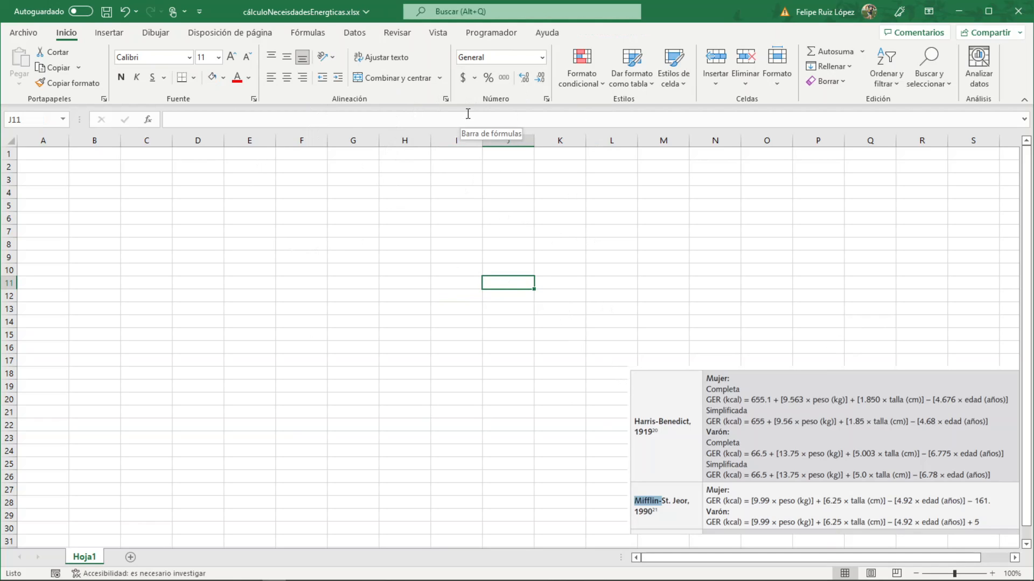
Save the workbook in Documentos > EXCEL as calculoNeceisdadesEnergticas, using the macro-enabled workbook format (*.xlsm)
{"action": "left_click", "coordinate": [13, 31]}
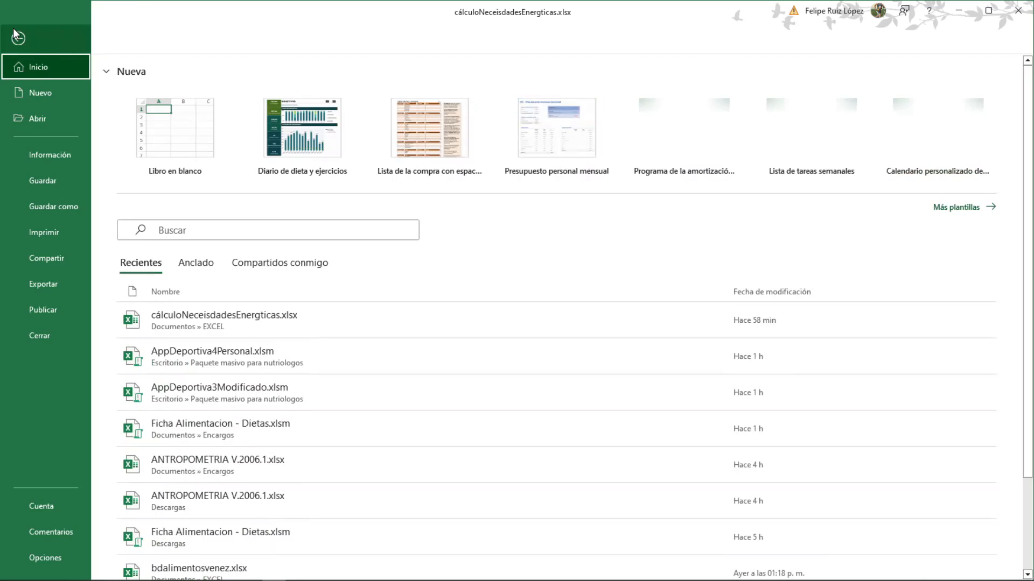
{"action": "left_click", "coordinate": [64, 206]}
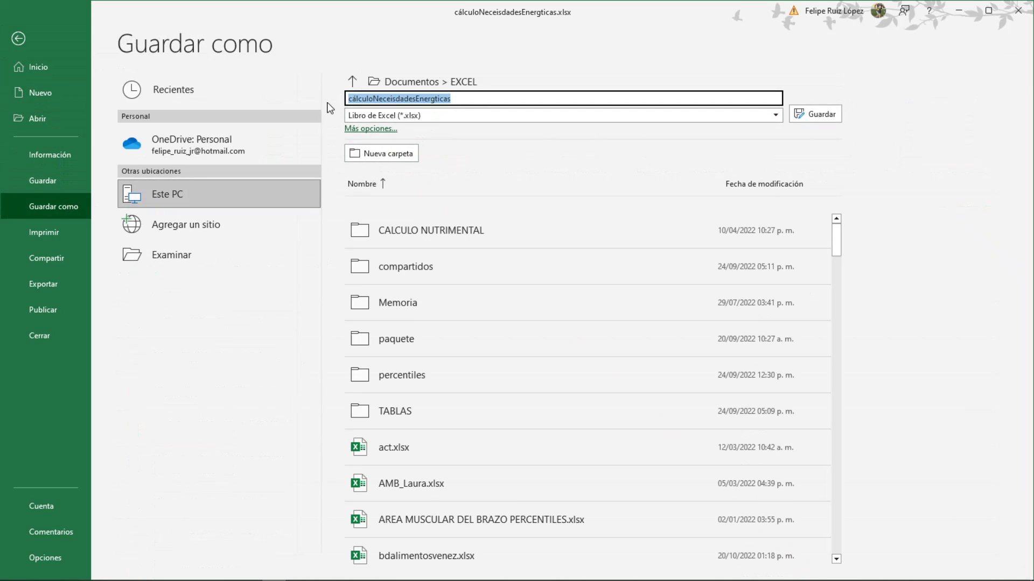
{"action": "left_click", "coordinate": [352, 99]}
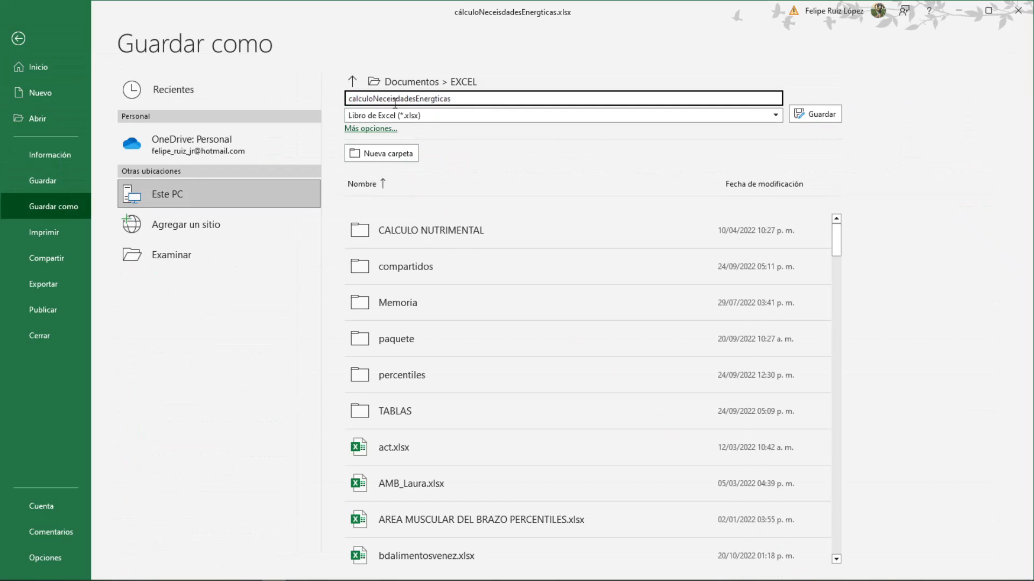
{"action": "left_click", "coordinate": [443, 116]}
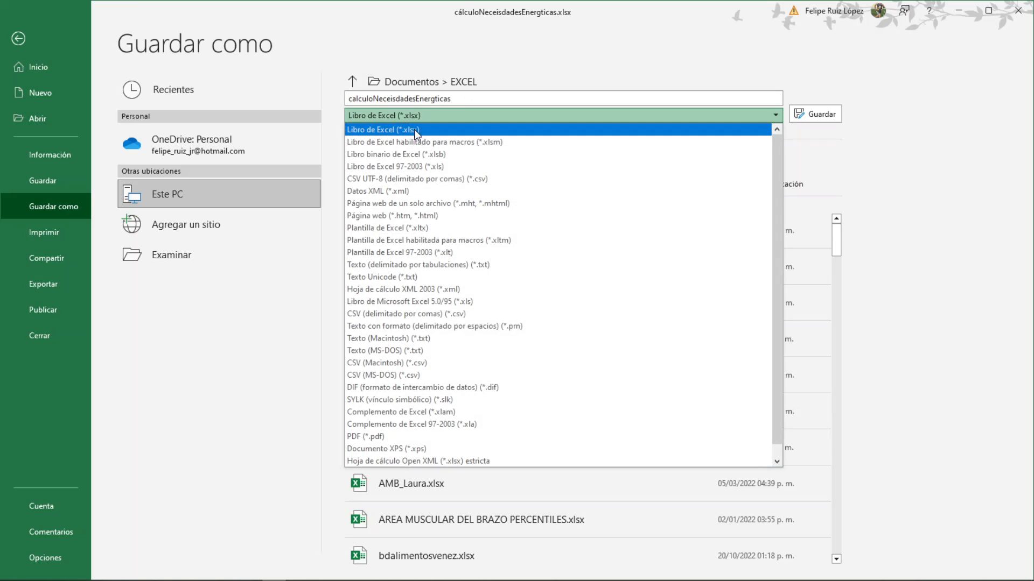
{"action": "left_click", "coordinate": [385, 142]}
{"action": "left_click", "coordinate": [814, 114]}
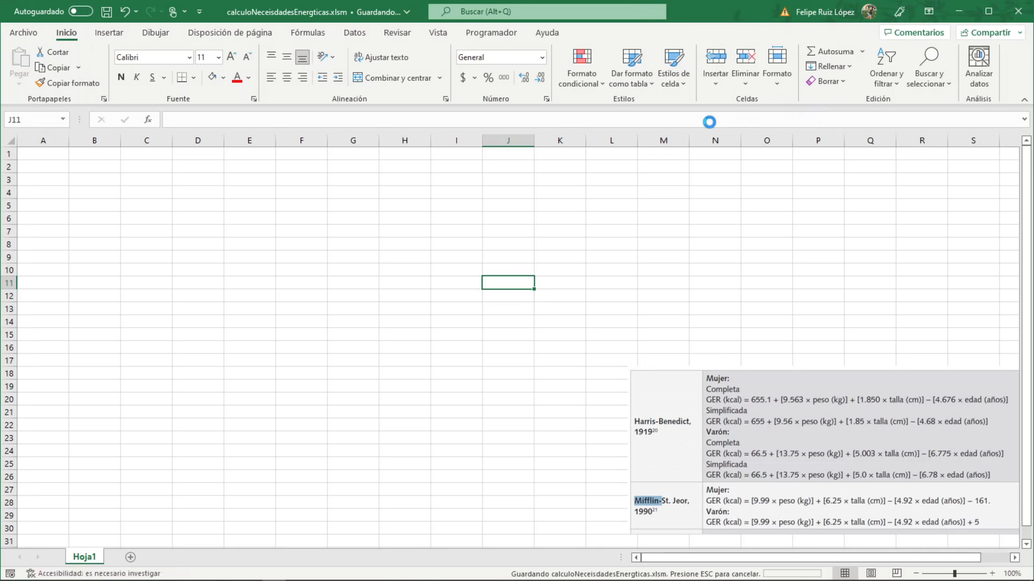
{"action": "left_click", "coordinate": [438, 201]}
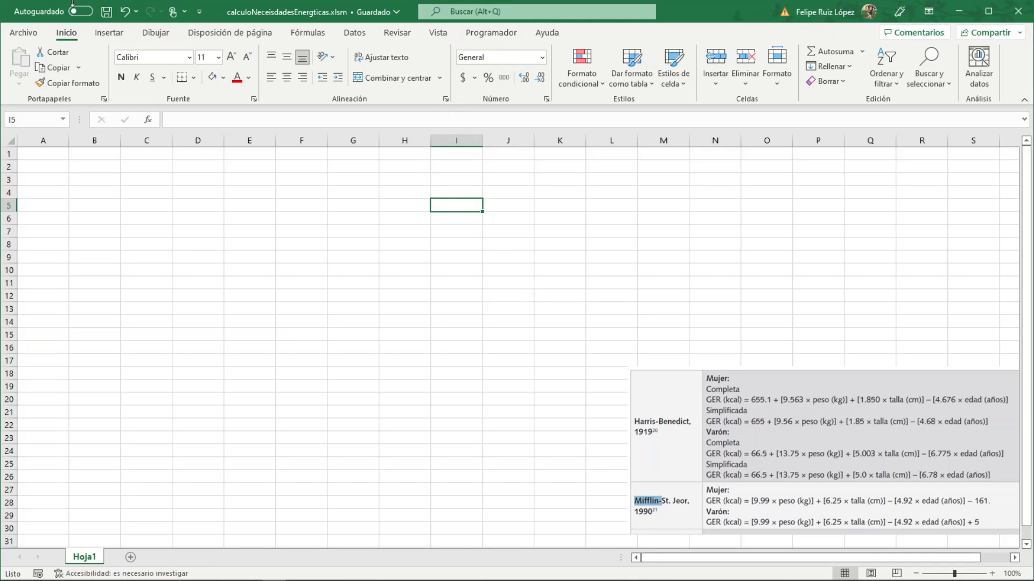
Check in the ribbon customization options that the Programador tab is enabled, and accept the options
{"action": "left_click", "coordinate": [23, 32]}
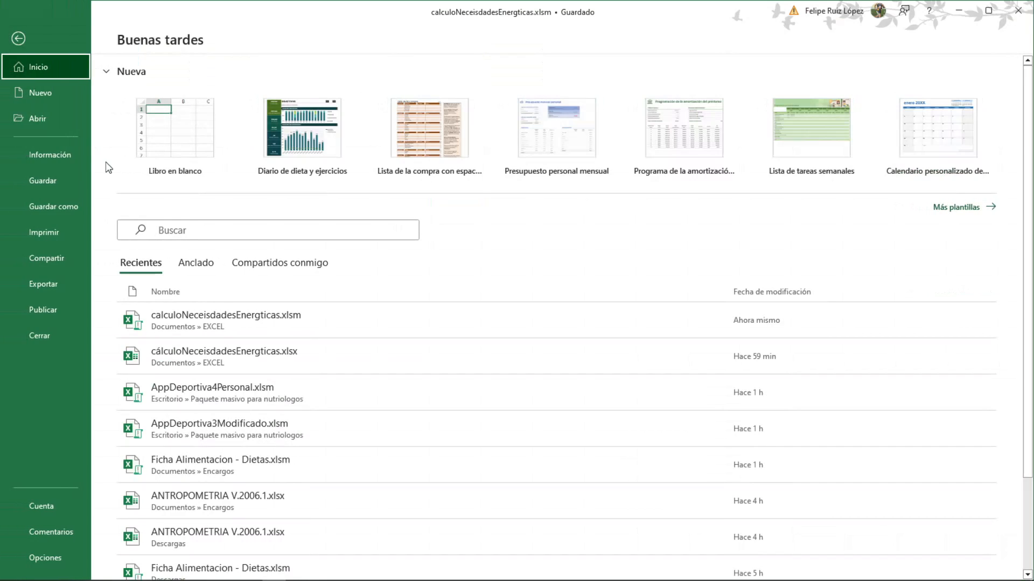
{"action": "left_click", "coordinate": [49, 557]}
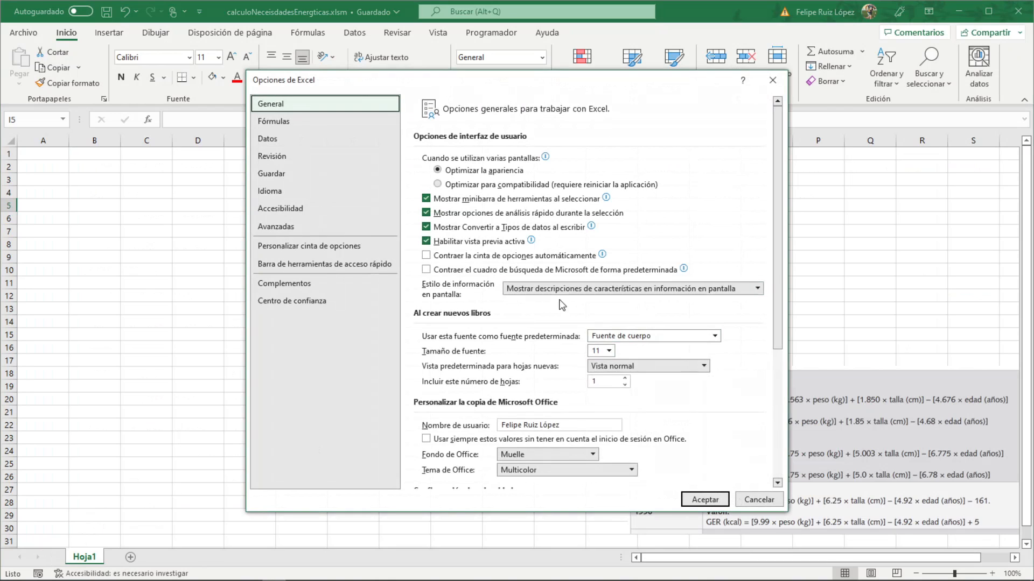
{"action": "left_click", "coordinate": [320, 250]}
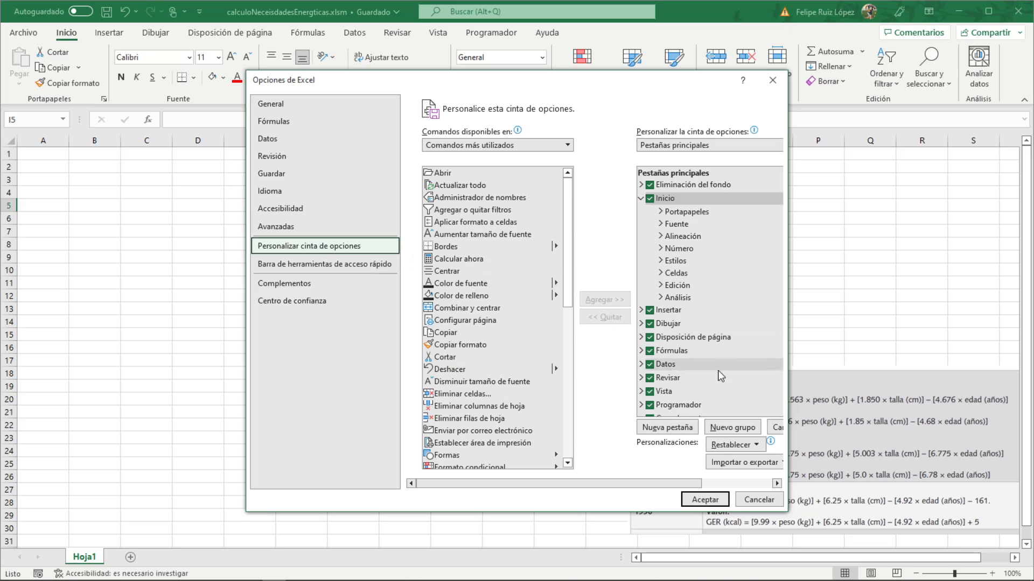
{"action": "scroll", "coordinate": [679, 380], "scroll_direction": "down", "scroll_amount": 1}
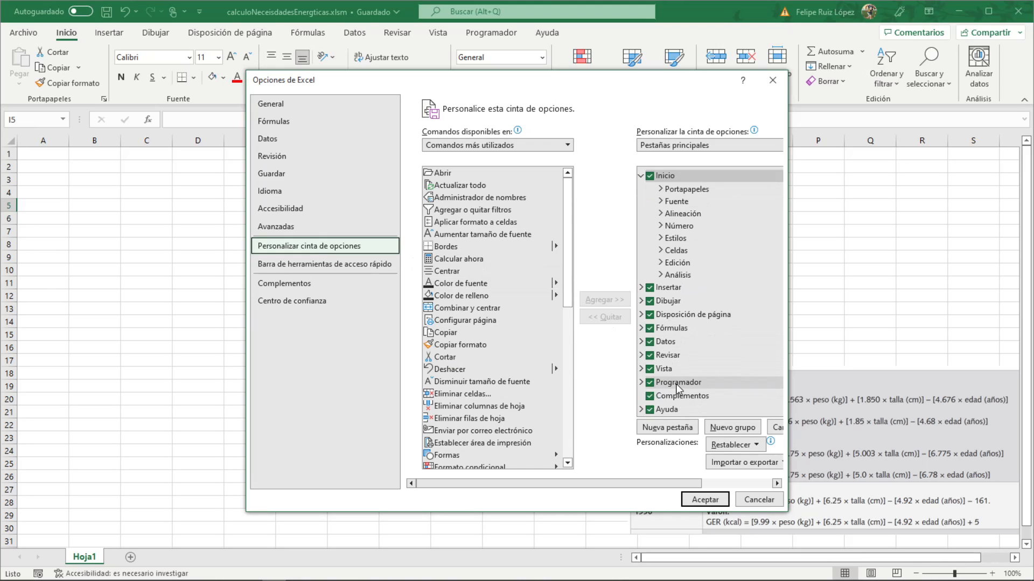
{"action": "double_click", "coordinate": [650, 383]}
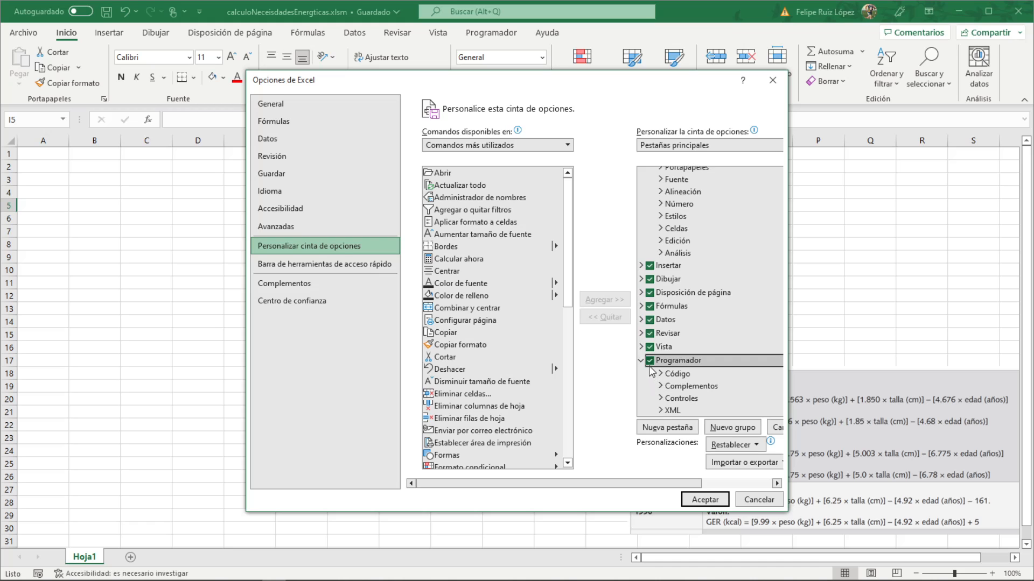
{"action": "left_click", "coordinate": [703, 500]}
{"action": "left_click", "coordinate": [380, 257]}
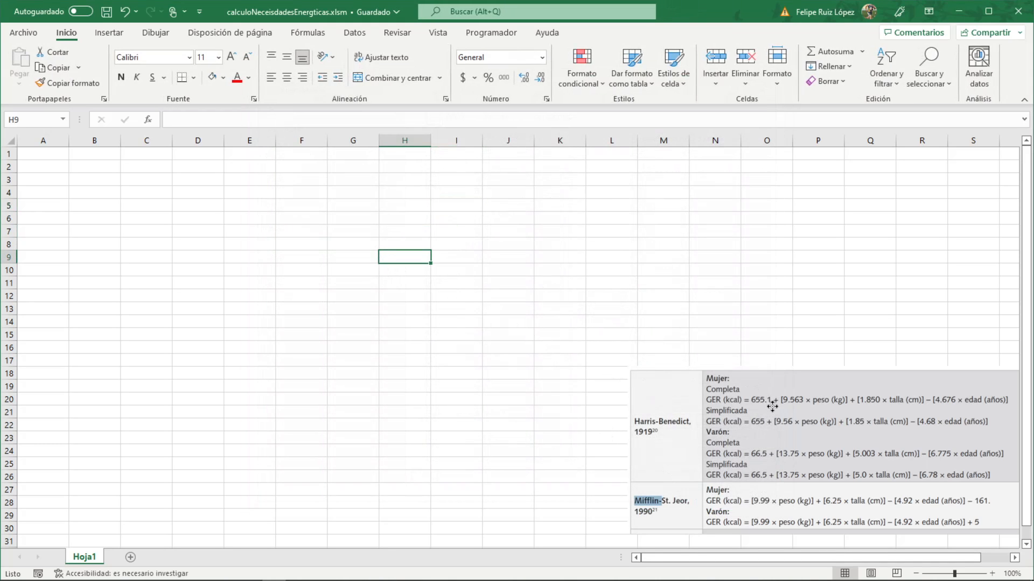
Move the equations picture back into view and enlarge it so it starts in column I around row 10
{"action": "left_click_drag", "start_coordinate": [772, 407], "coordinate": [668, 303]}
{"action": "left_click_drag", "start_coordinate": [523, 263], "coordinate": [432, 219]}
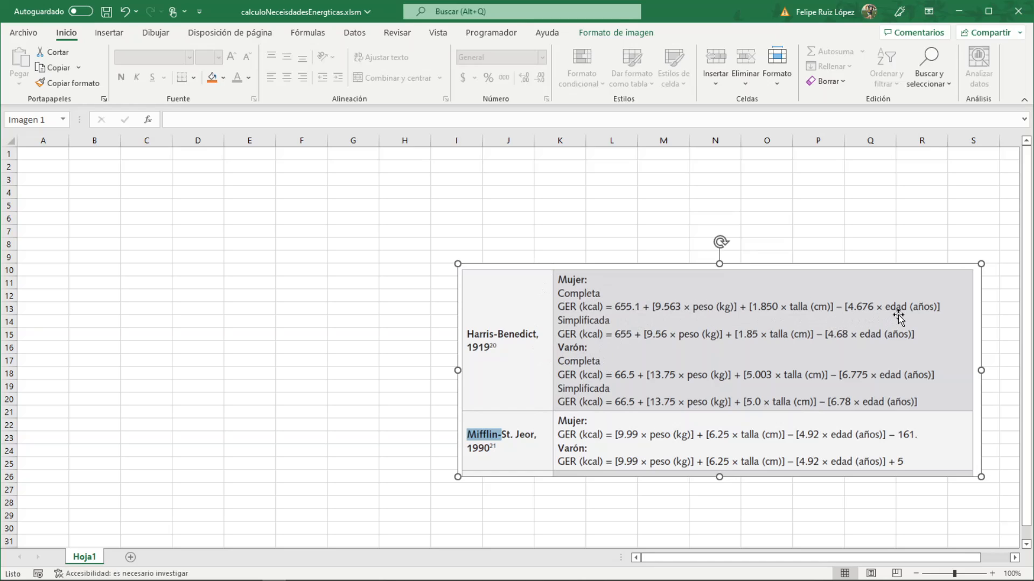
{"action": "left_click", "coordinate": [314, 176]}
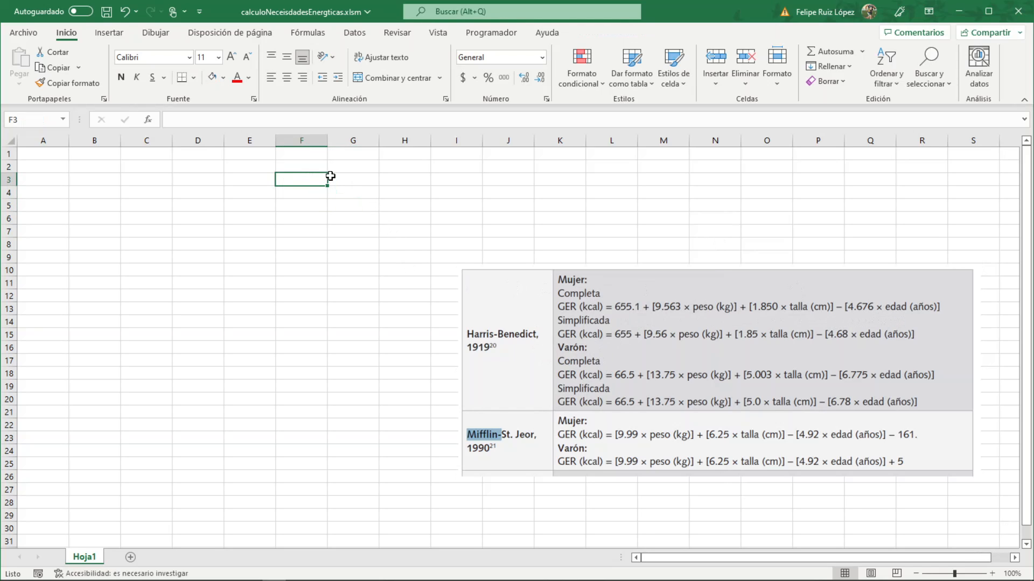
Zoom the sheet to 160% and reduce and reposition the equations picture so it starts in column F around row 9
{"action": "scroll", "coordinate": [337, 182], "scroll_direction": "up", "scroll_amount": 4}
{"action": "left_click_drag", "start_coordinate": [819, 431], "coordinate": [491, 391]}
{"action": "left_click_drag", "start_coordinate": [406, 301], "coordinate": [747, 487]}
{"action": "left_click_drag", "start_coordinate": [840, 509], "coordinate": [633, 436]}
{"action": "left_click_drag", "start_coordinate": [602, 389], "coordinate": [576, 356]}
Enter the patient data labels Género:, Edad:, Peso: and Talla: in cells E2 to E5
{"action": "left_click", "coordinate": [404, 193]}
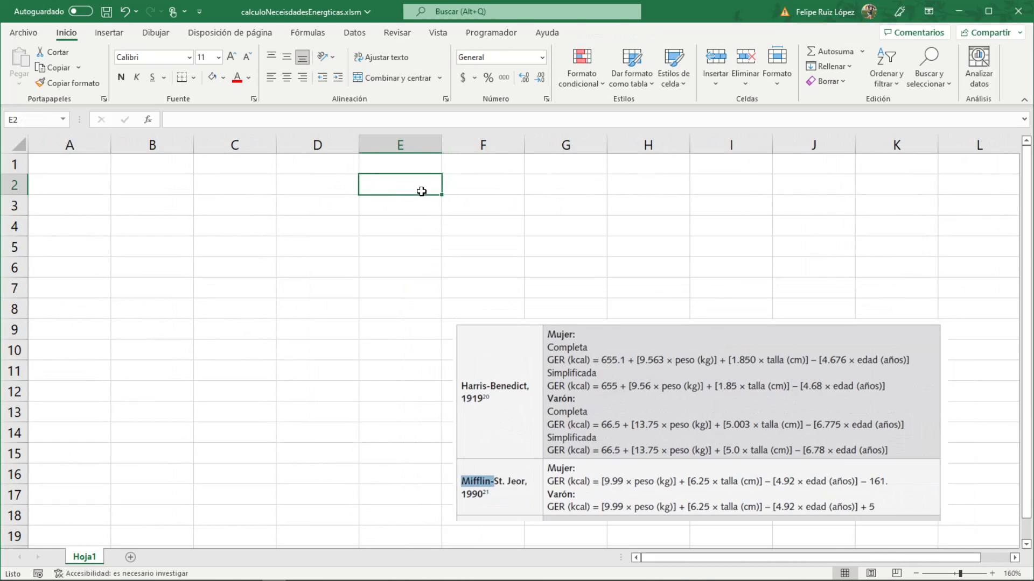
{"action": "type", "text": "Género:"}
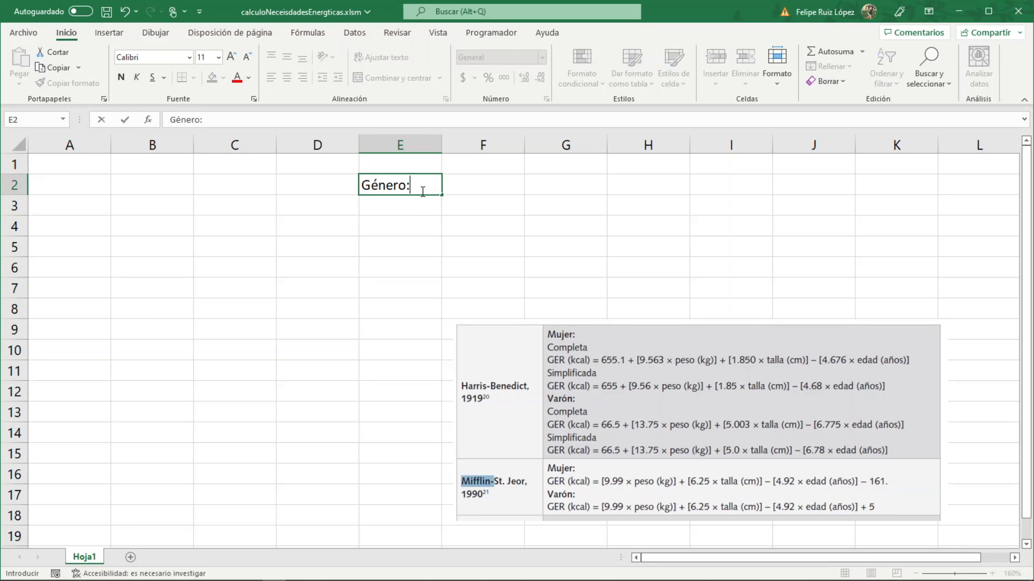
{"action": "key", "text": "Return"}
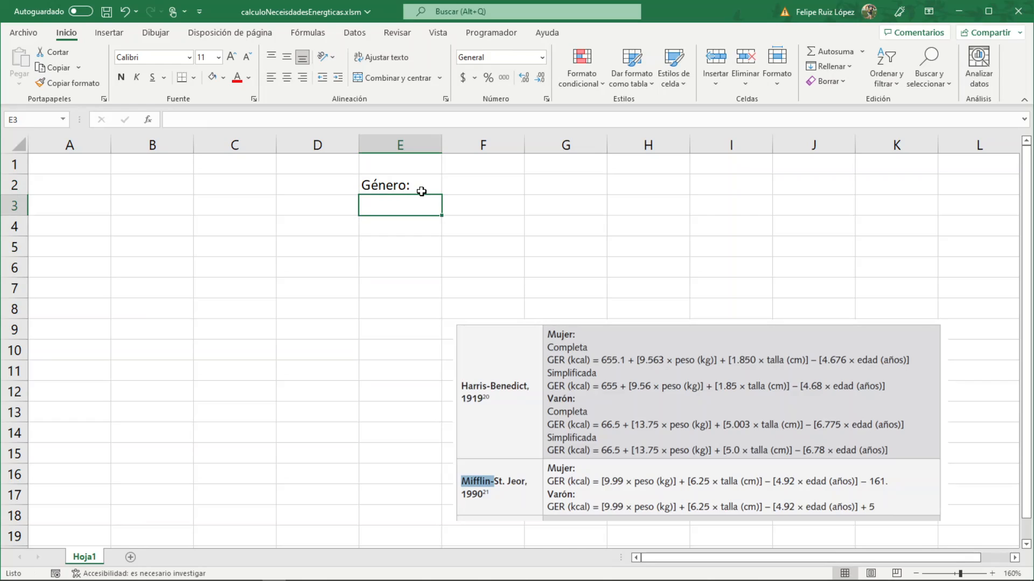
{"action": "type", "text": "Edad:"}
{"action": "key", "text": "Return"}
{"action": "type", "text": "Peso:"}
{"action": "key", "text": "Return"}
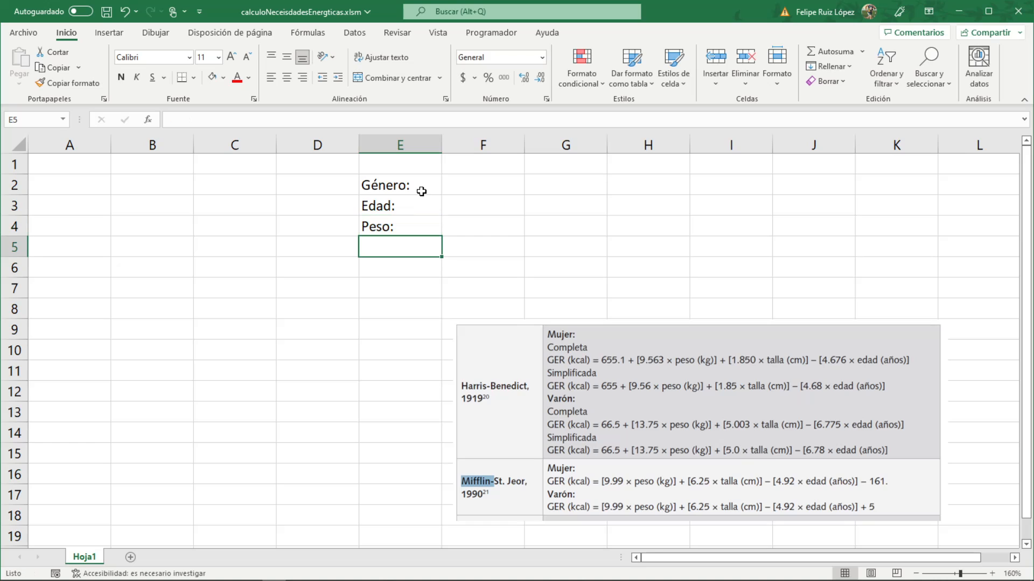
{"action": "type", "text": "Talla:"}
{"action": "key", "text": "Return"}
Enter the heading Macronutrientes in E8 with Proteínas, Carbohidratos and Lípidos below it in E9 to E11
{"action": "left_click", "coordinate": [405, 309]}
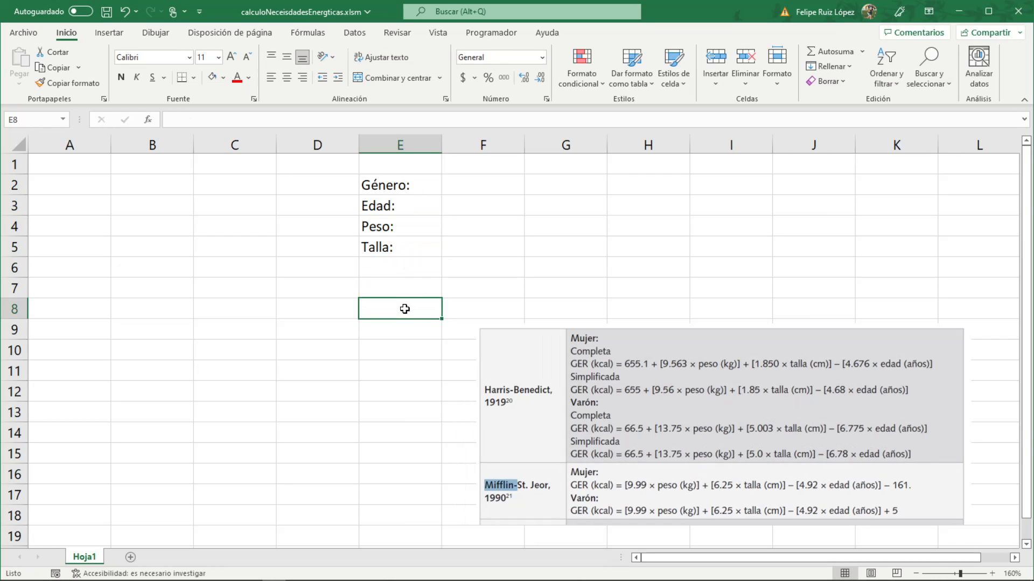
{"action": "type", "text": "Macronutrientes"}
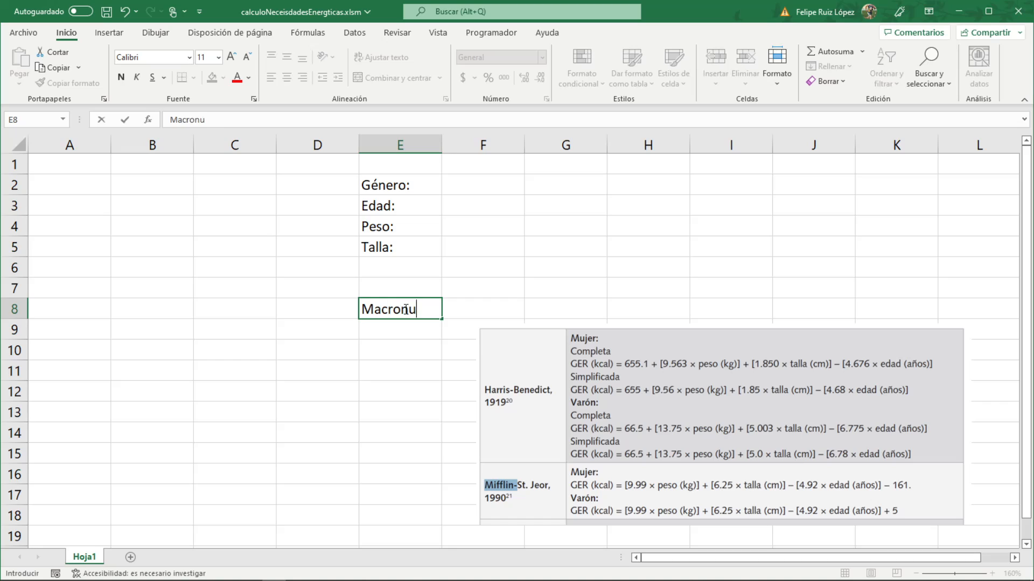
{"action": "key", "text": "Return"}
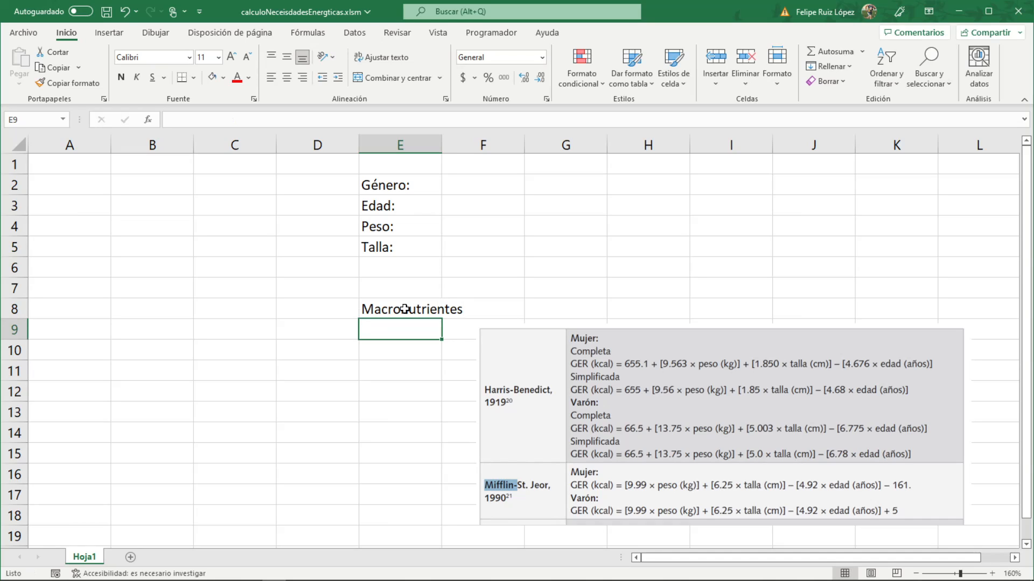
{"action": "type", "text": "Proteíbnas"}
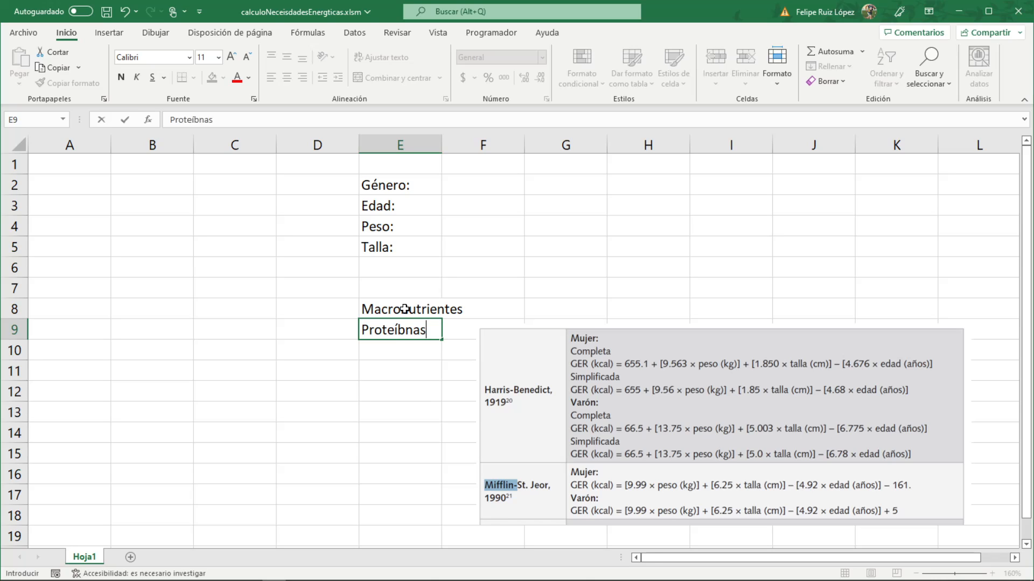
{"action": "key", "text": "Return"}
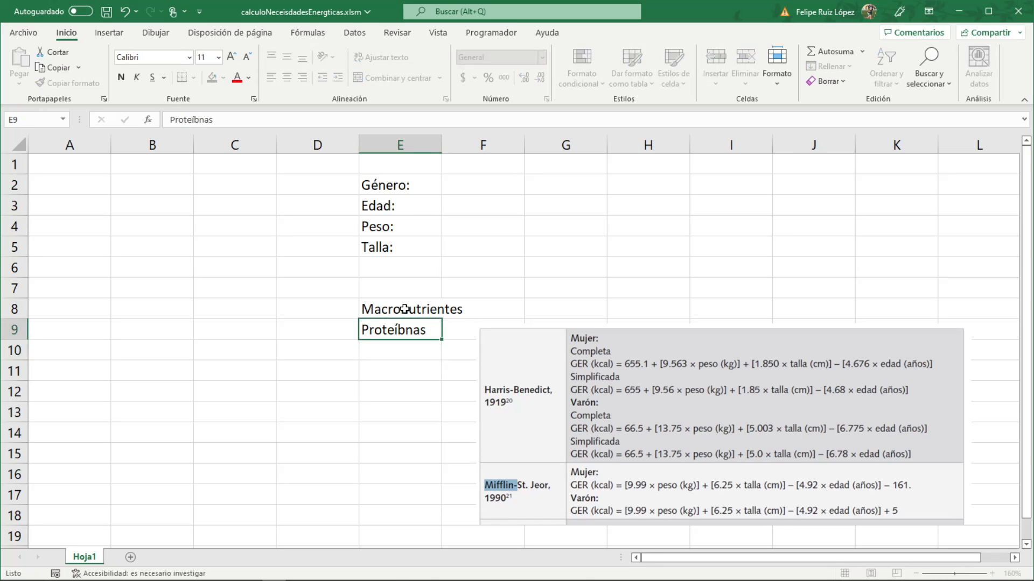
{"action": "key", "text": "Return"}
{"action": "type", "text": "Carbohidratos"}
{"action": "key", "text": "Return"}
{"action": "type", "text": "Lí"}
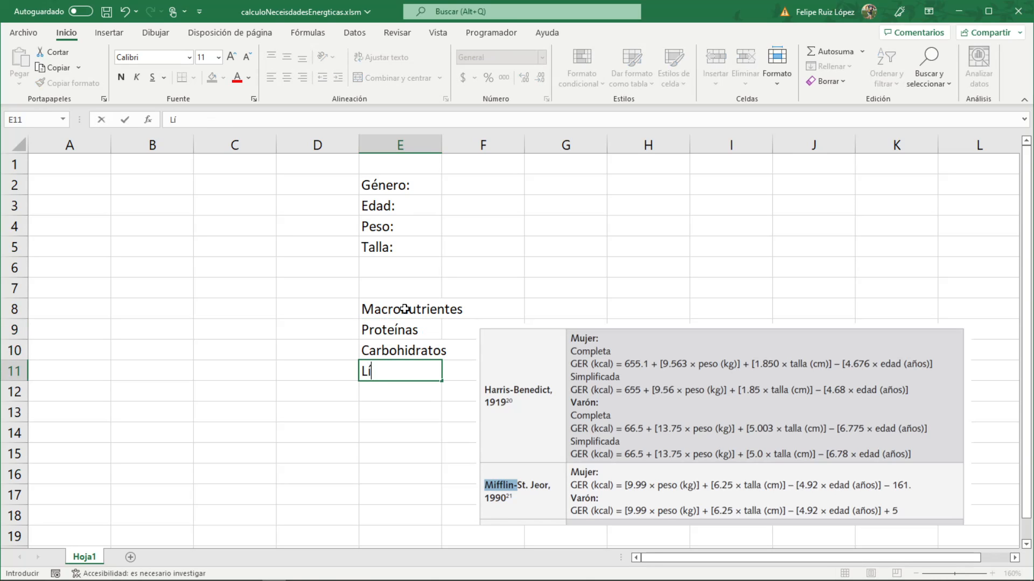
{"action": "type", "text": "pidos"}
{"action": "key", "text": "Return"}
Enter the column heading % in F8 and move the equations picture below the table, starting in column G around row 15
{"action": "left_click_drag", "start_coordinate": [594, 362], "coordinate": [658, 291]}
{"action": "left_click", "coordinate": [496, 310]}
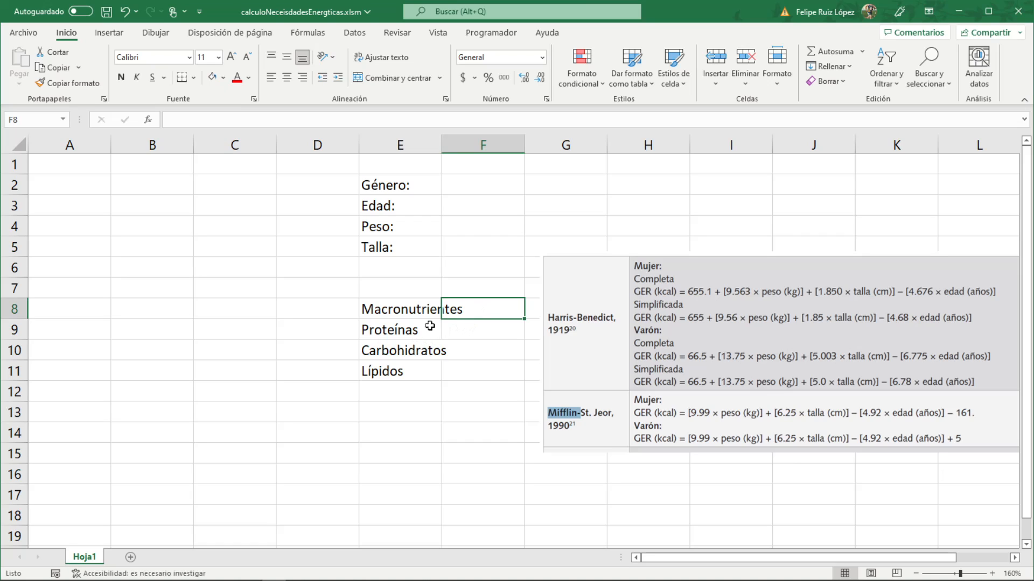
{"action": "double_click", "coordinate": [492, 309]}
{"action": "type", "text": "%"}
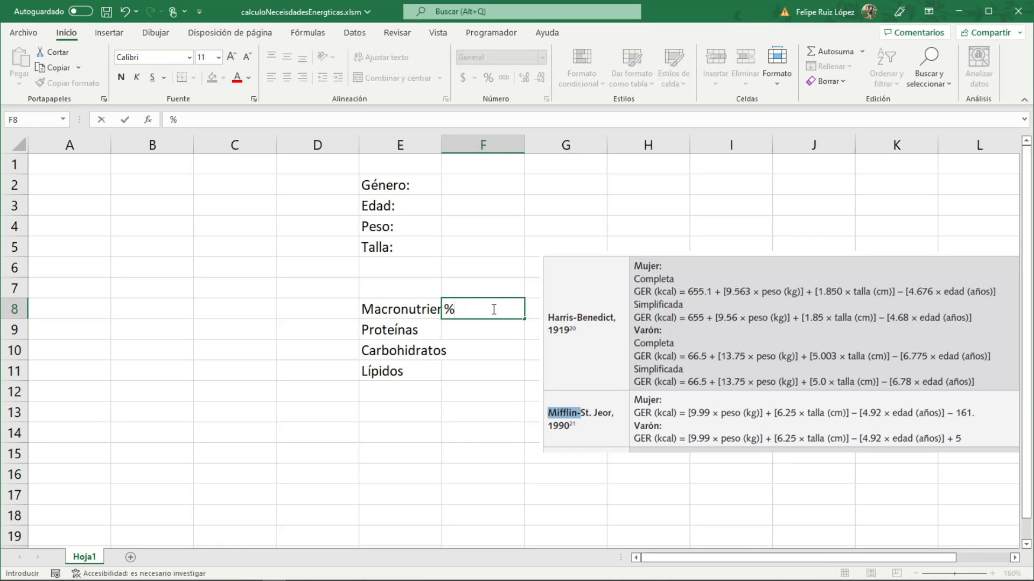
{"action": "left_click_drag", "start_coordinate": [623, 296], "coordinate": [677, 499]}
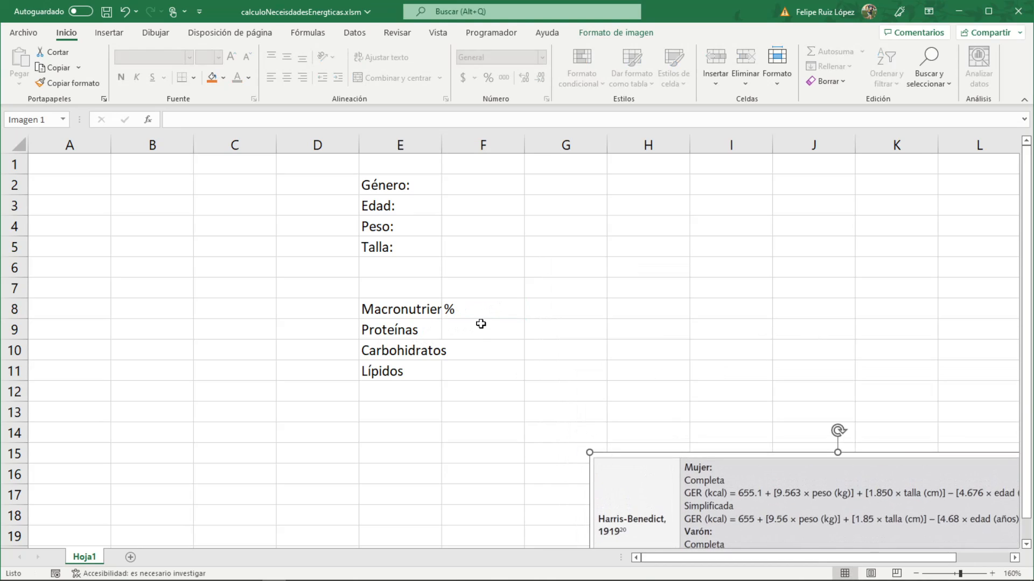
Complete the macronutrient table's header row with Kcal in G8, Gramos in H8 and g/kg in I8
{"action": "left_click", "coordinate": [557, 310]}
{"action": "type", "text": "Kcal"}
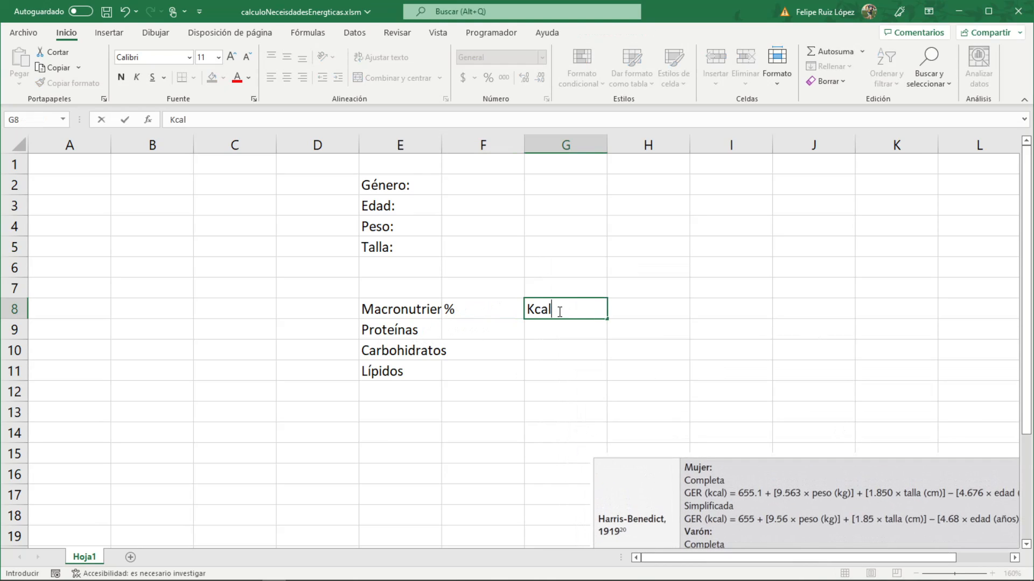
{"action": "key", "text": "Tab"}
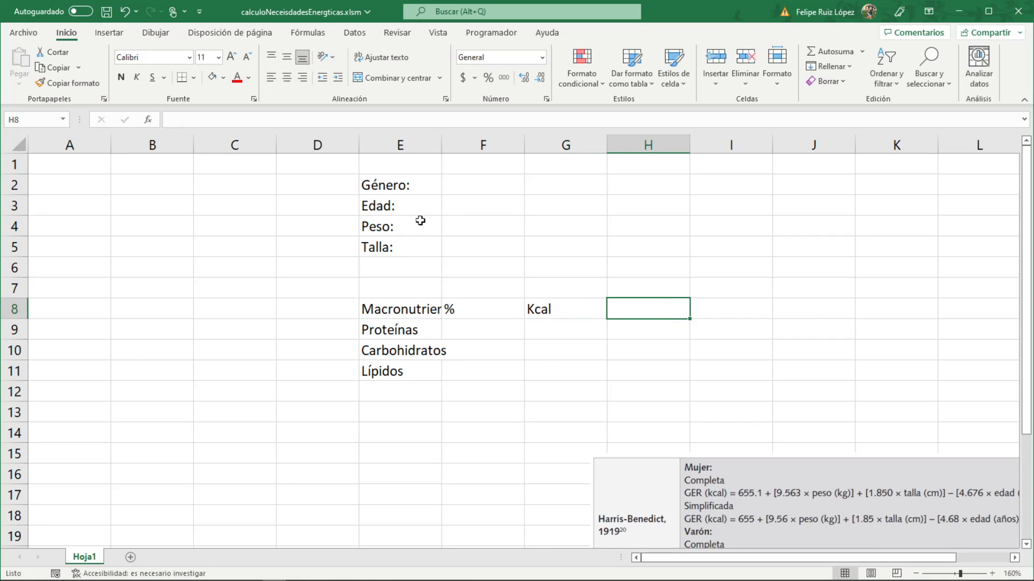
{"action": "type", "text": "Gramos"}
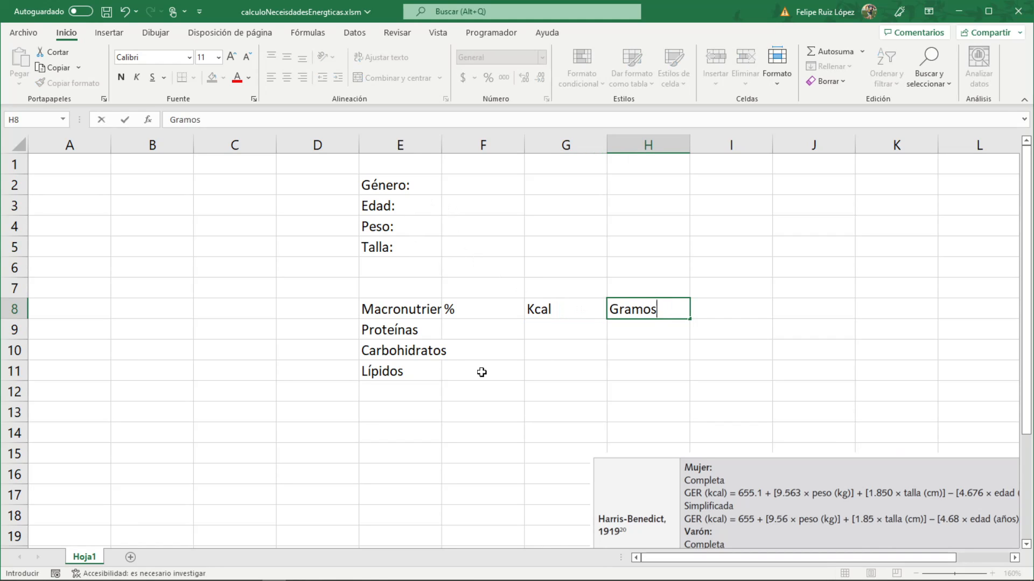
{"action": "key", "text": "Tab"}
{"action": "type", "text": "g"}
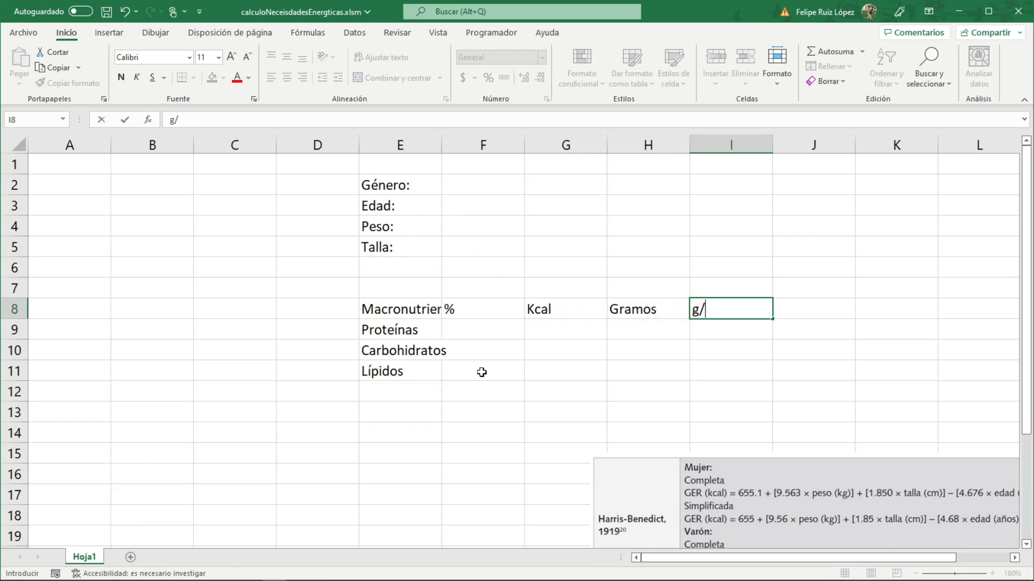
{"action": "type", "text": "/kg"}
{"action": "key", "text": "Return"}
{"action": "left_click", "coordinate": [380, 273]}
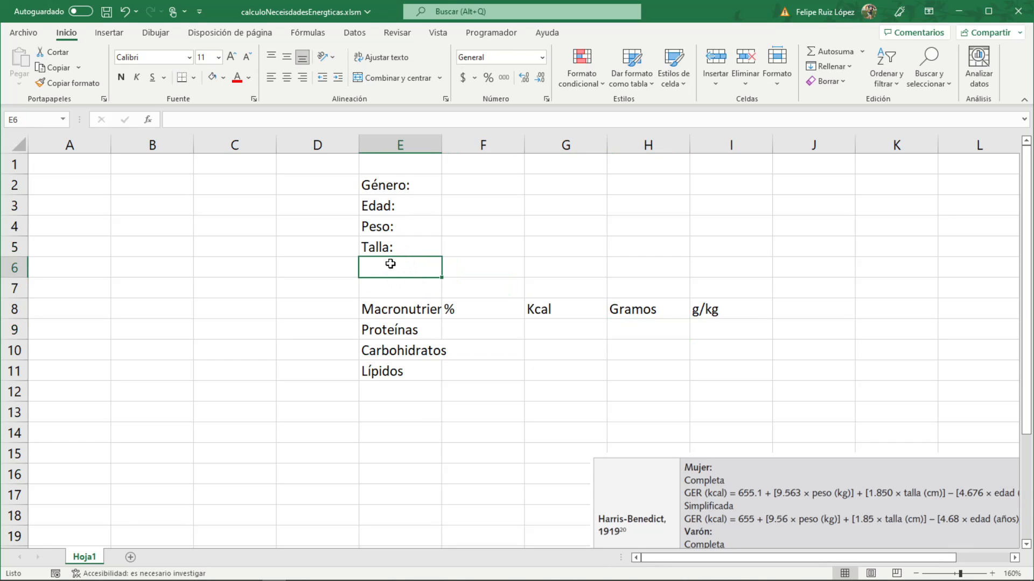
Add the labels Ecuación: in E6 and ETA in E7 below the patient data labels
{"action": "type", "text": "Ecuación"}
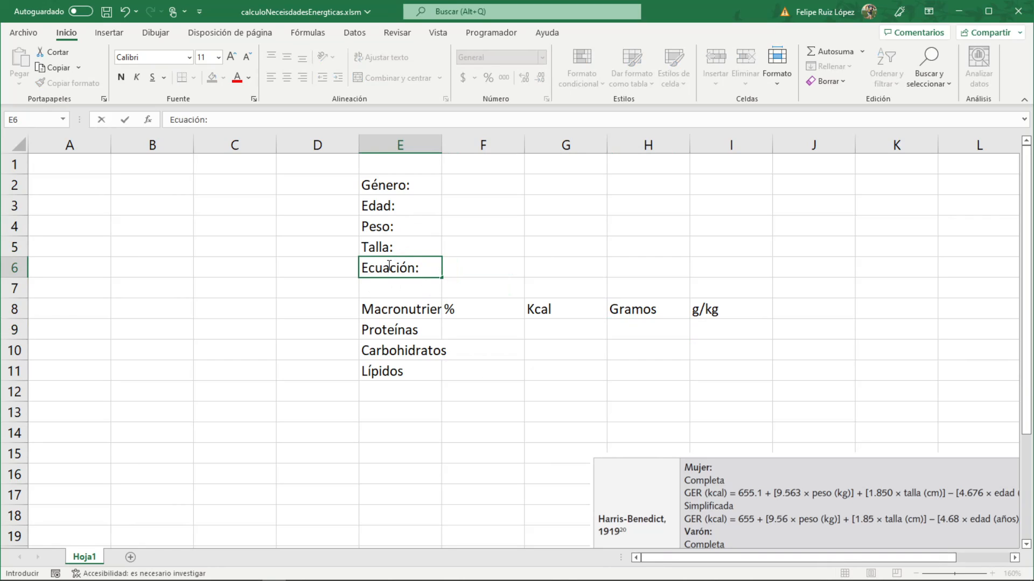
{"action": "type", "text": ":"}
{"action": "key", "text": "Return"}
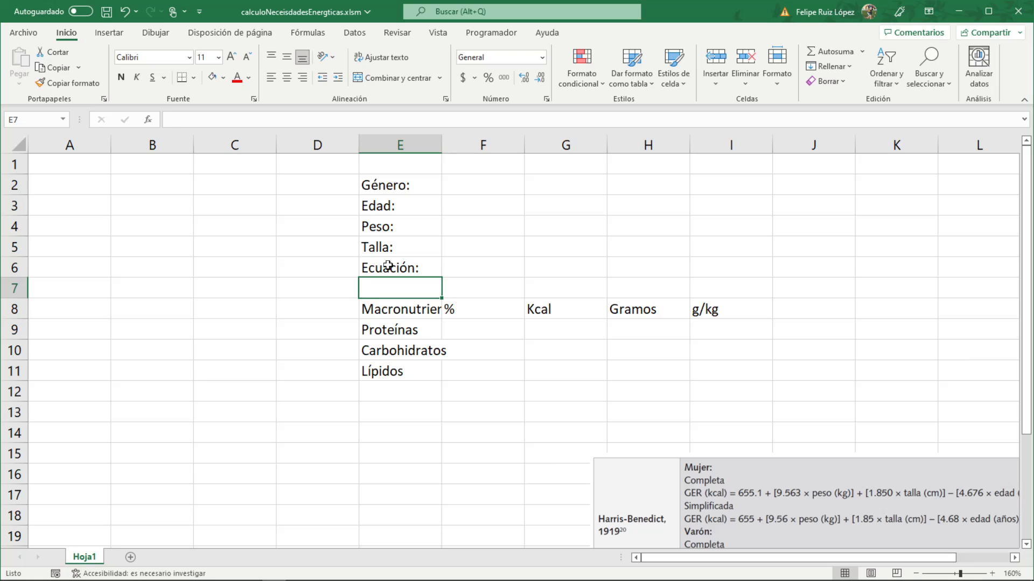
{"action": "type", "text": "ETA"}
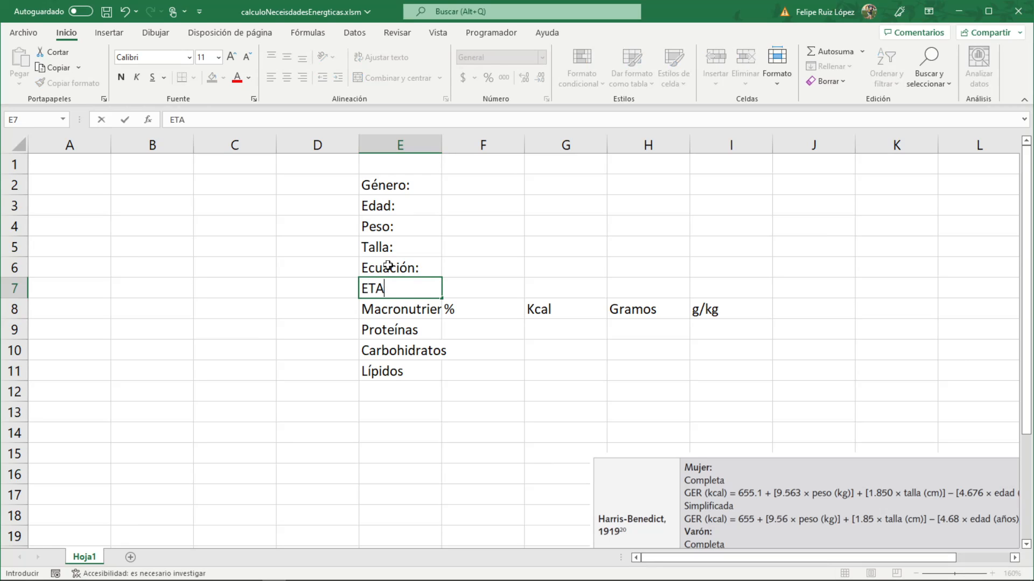
Insert two blank rows above the macronutrient table's header row
{"action": "right_click", "coordinate": [15, 309]}
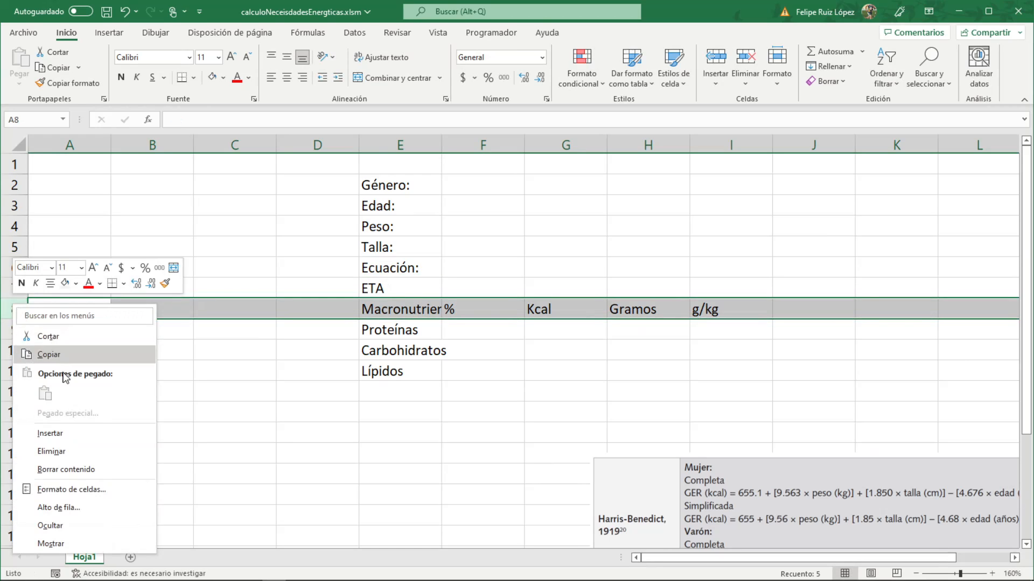
{"action": "left_click", "coordinate": [70, 432]}
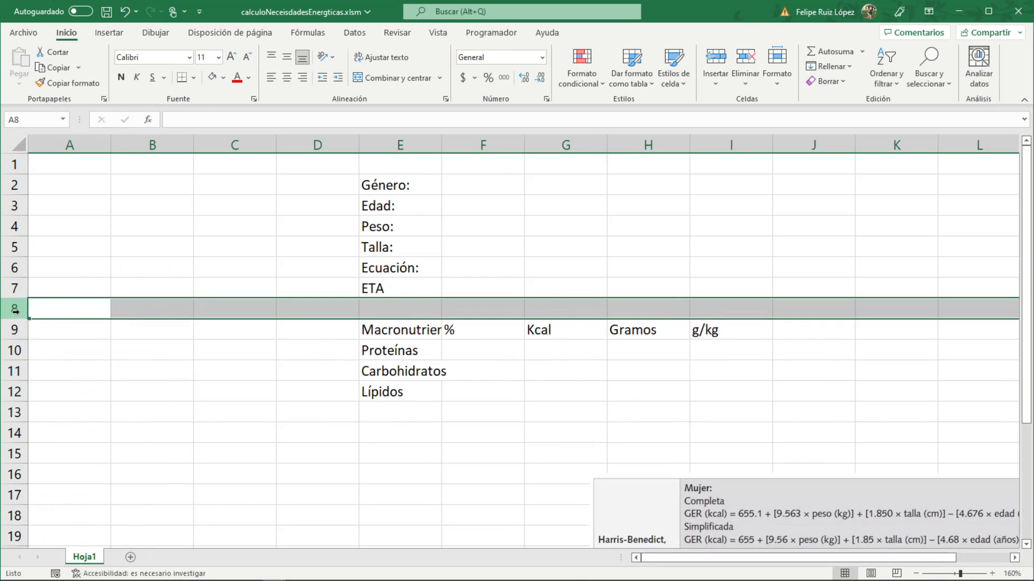
{"action": "right_click", "coordinate": [14, 309]}
{"action": "left_click", "coordinate": [86, 438]}
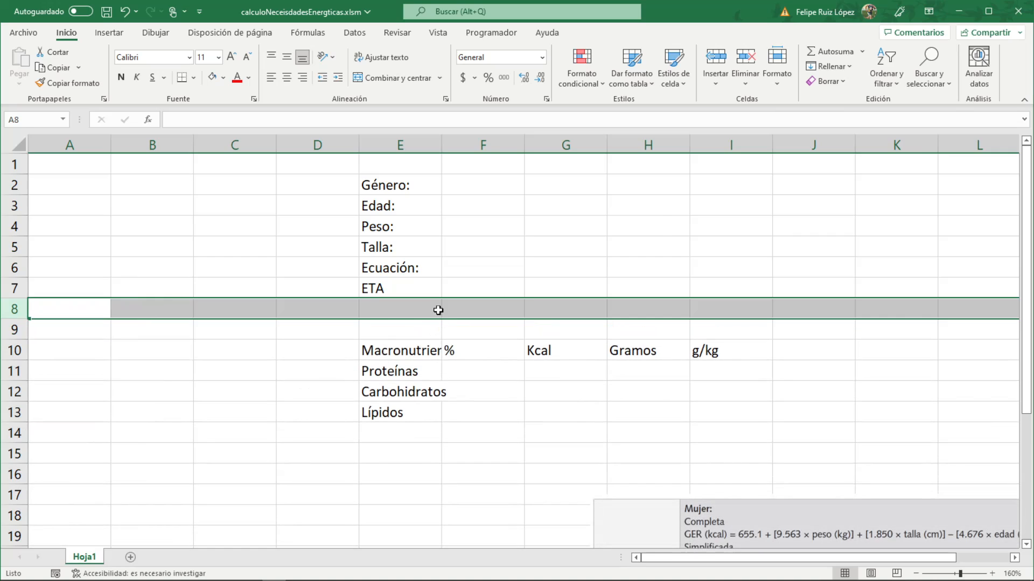
Enter the labels AF in E8 and % in E9
{"action": "left_click", "coordinate": [439, 311]}
{"action": "type", "text": "AF"}
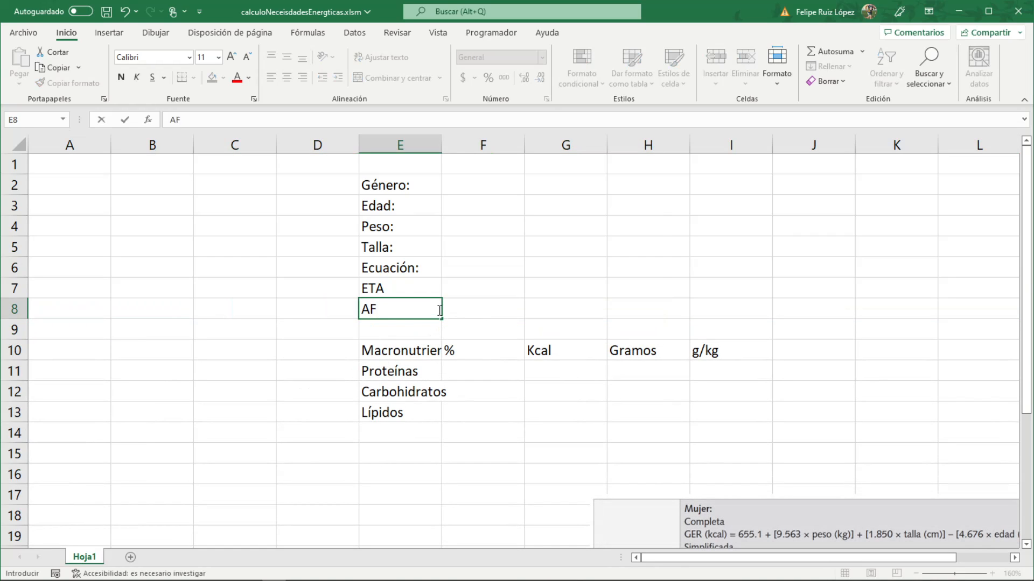
{"action": "key", "text": "Return"}
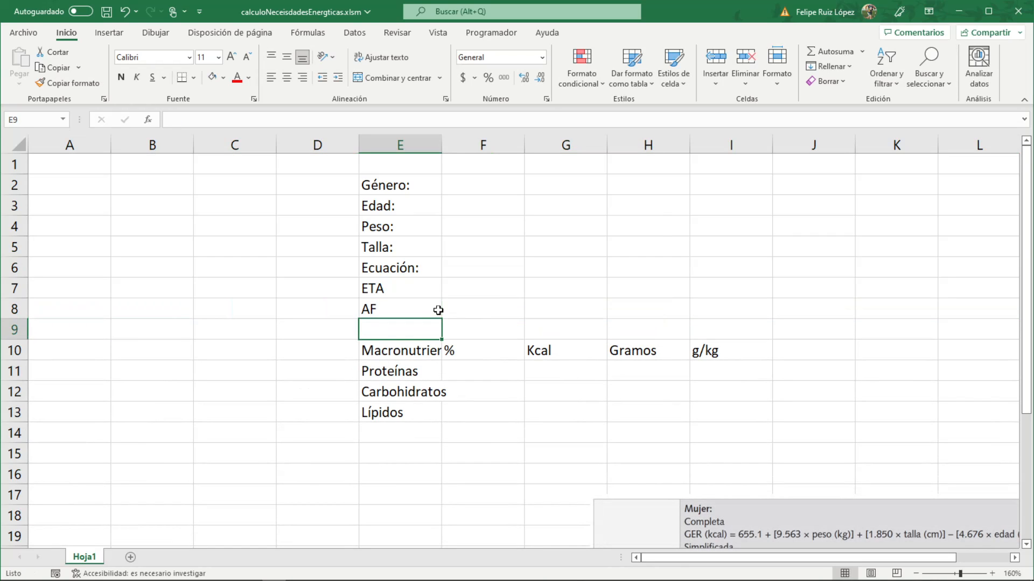
{"action": "type", "text": "%"}
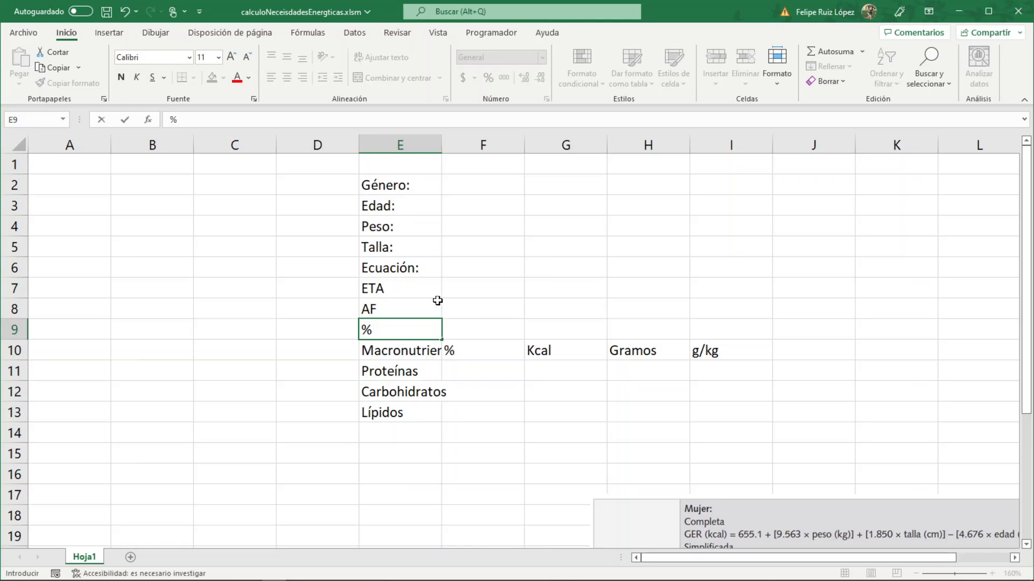
{"action": "left_click", "coordinate": [464, 327]}
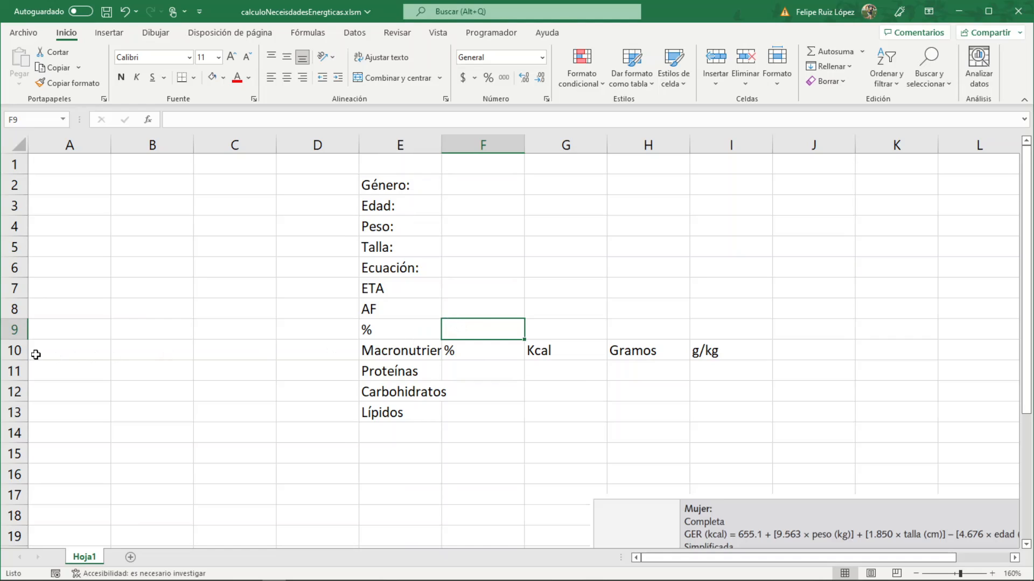
Insert one blank row at row 10 to separate the patient data from the macronutrient table
{"action": "left_click", "coordinate": [20, 353]}
{"action": "right_click", "coordinate": [20, 353]}
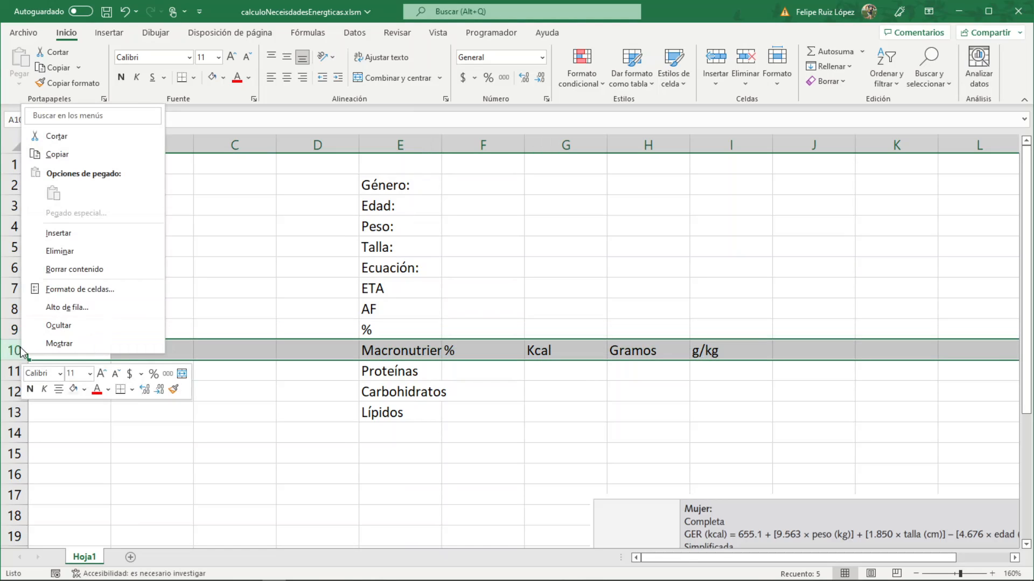
{"action": "left_click", "coordinate": [82, 237]}
Apply a thick outline and thin inside borders to both tables, E2:F9 and E11:I14
{"action": "left_click", "coordinate": [411, 384]}
{"action": "left_click_drag", "start_coordinate": [407, 372], "coordinate": [721, 429]}
{"action": "left_click_drag", "start_coordinate": [381, 188], "coordinate": [489, 320]}
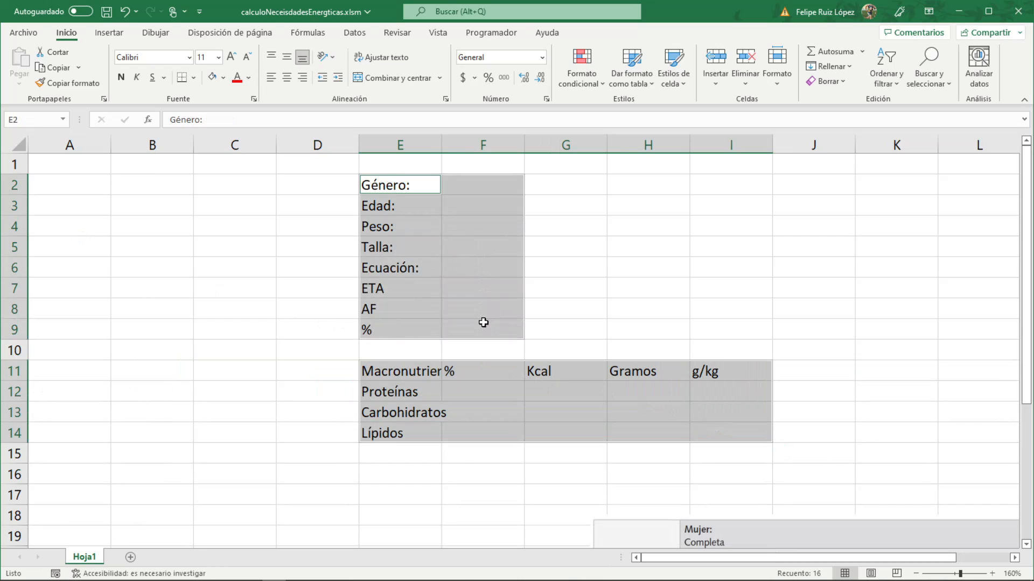
{"action": "right_click", "coordinate": [420, 263]}
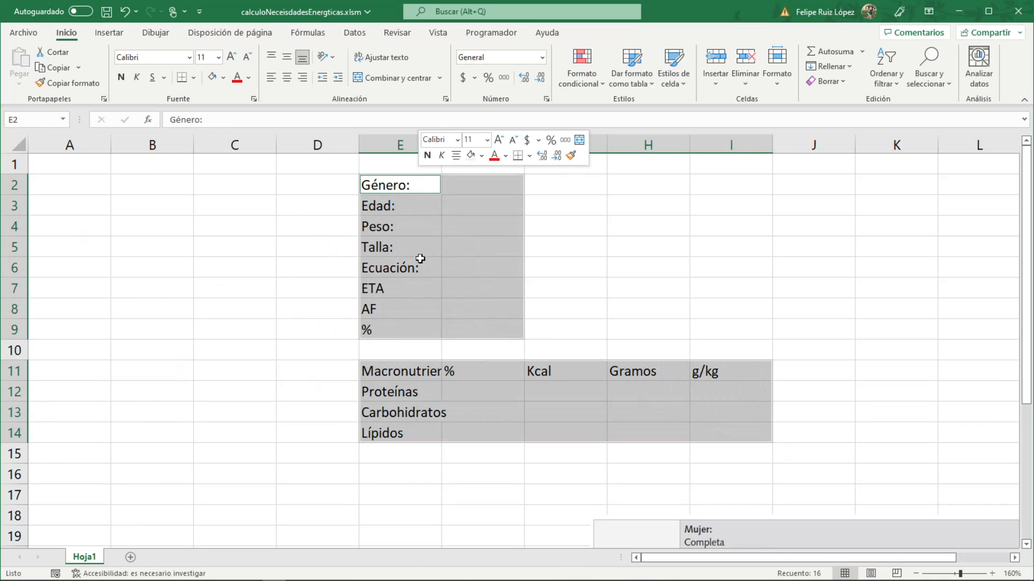
{"action": "left_click", "coordinate": [504, 514]}
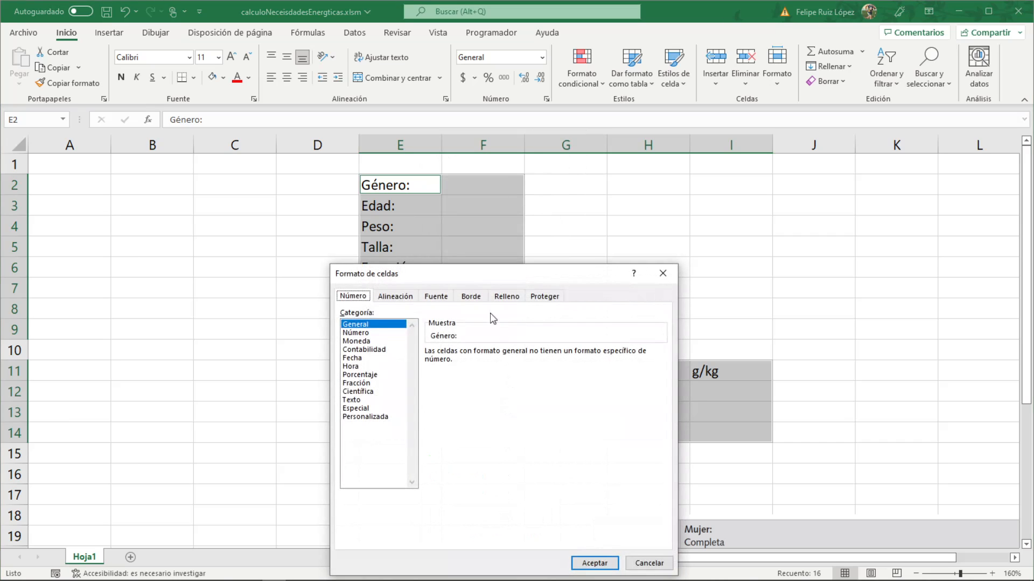
{"action": "left_click_drag", "start_coordinate": [430, 272], "coordinate": [265, 201]}
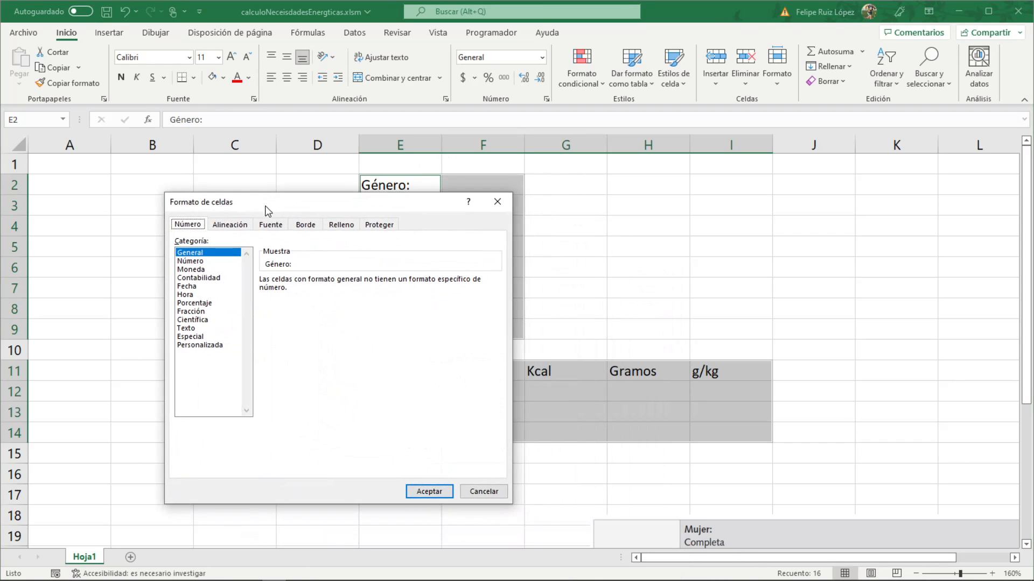
{"action": "left_click", "coordinate": [306, 225]}
{"action": "left_click", "coordinate": [251, 310]}
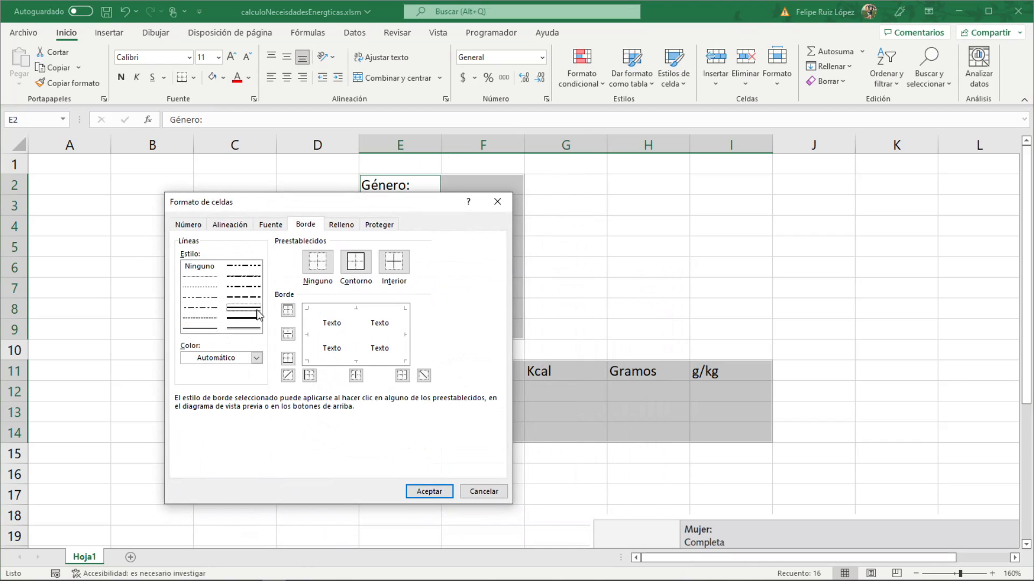
{"action": "left_click", "coordinate": [355, 262]}
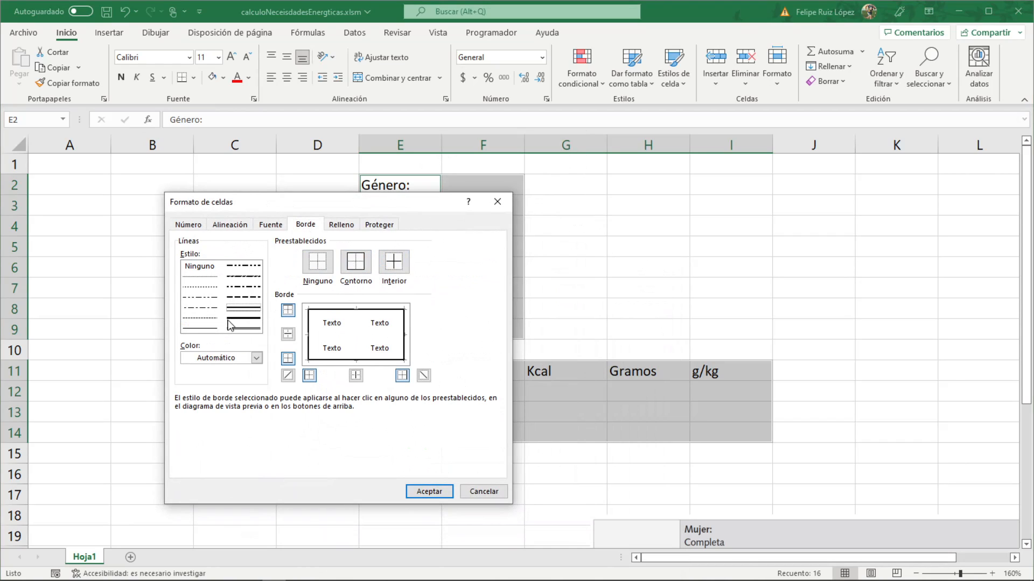
{"action": "left_click", "coordinate": [398, 264]}
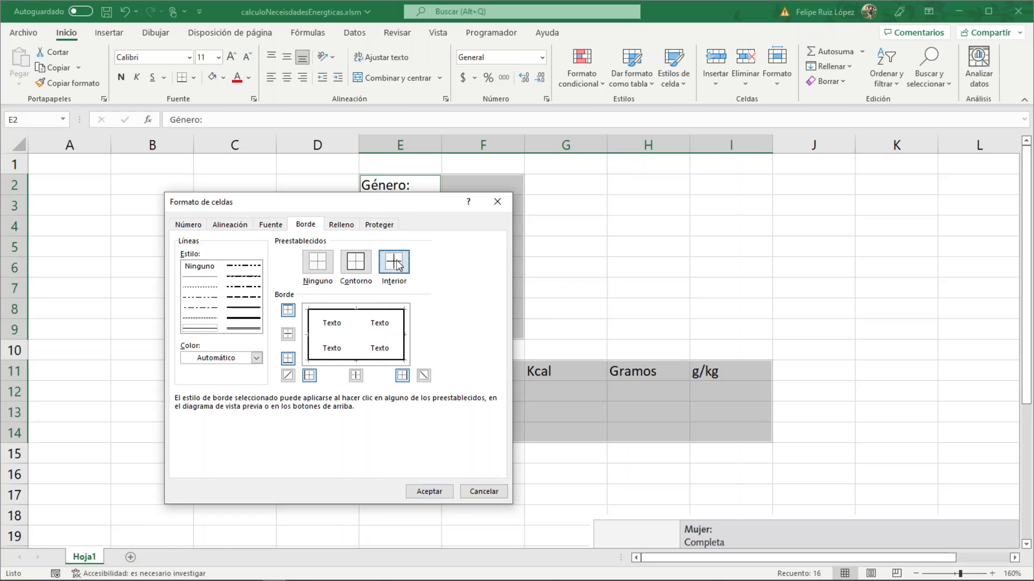
{"action": "left_click", "coordinate": [430, 491]}
Autofit column E to its longest label and center cells F11:I14 horizontally and vertically
{"action": "left_click", "coordinate": [491, 431]}
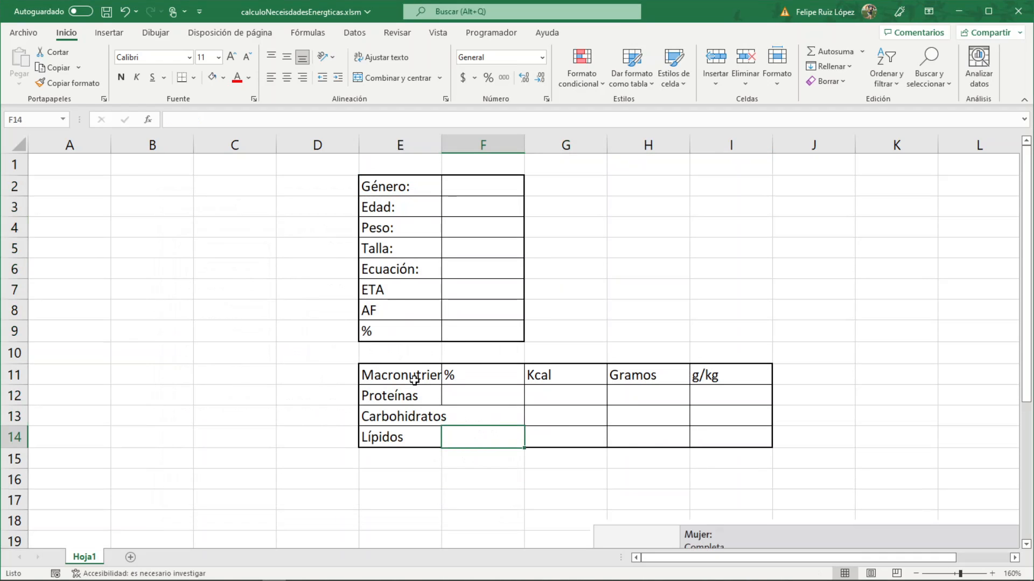
{"action": "double_click", "coordinate": [444, 146]}
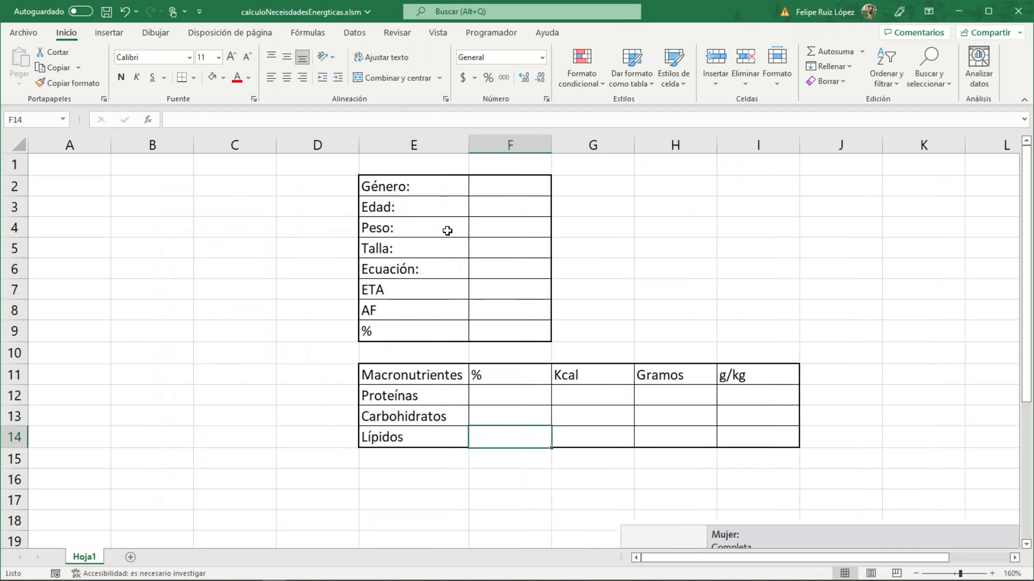
{"action": "left_click_drag", "start_coordinate": [472, 375], "coordinate": [763, 438]}
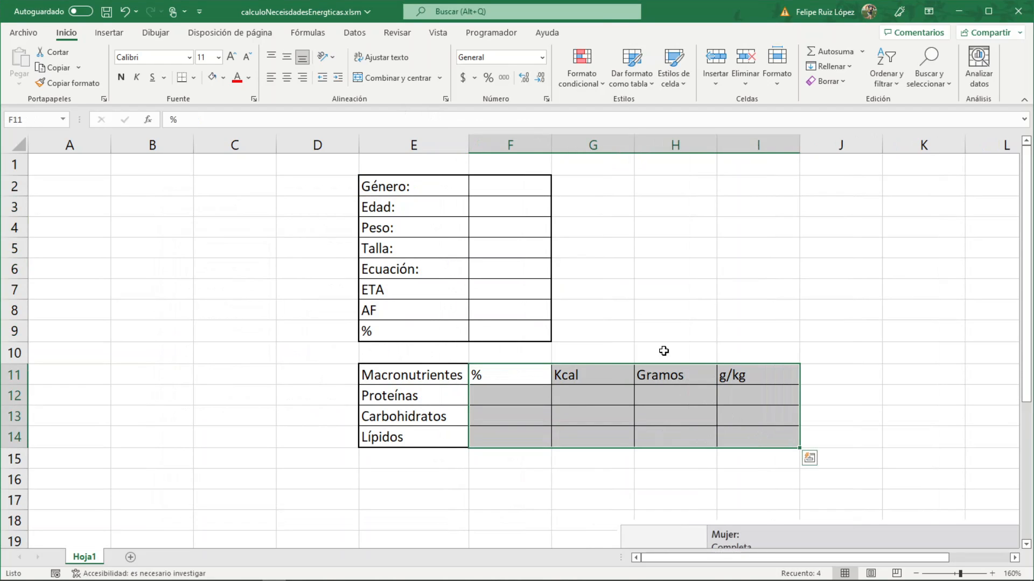
{"action": "left_click", "coordinate": [286, 58]}
{"action": "left_click", "coordinate": [288, 80]}
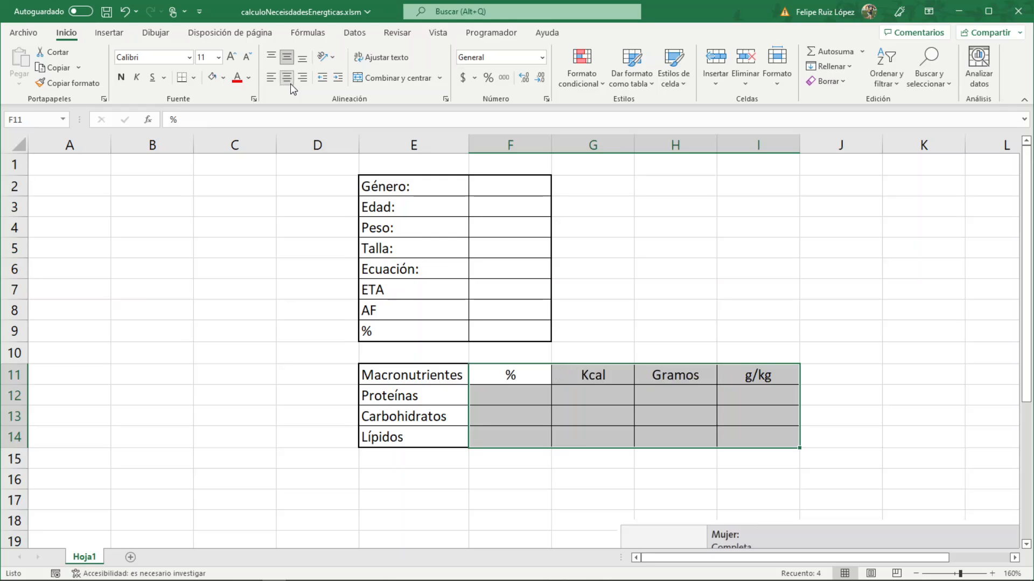
Center the patient data cells F2:F9 horizontally and vertically
{"action": "left_click", "coordinate": [464, 185]}
{"action": "left_click_drag", "start_coordinate": [476, 185], "coordinate": [515, 328]}
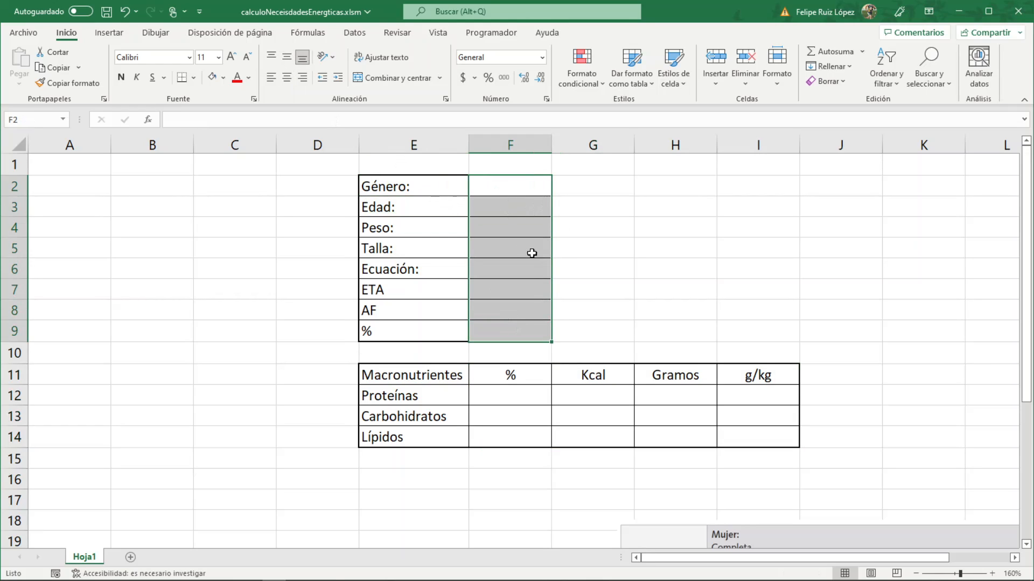
{"action": "left_click", "coordinate": [287, 58]}
{"action": "left_click", "coordinate": [287, 78]}
Make both tables, E2:F9 and E11:I14, bold
{"action": "left_click_drag", "start_coordinate": [425, 438], "coordinate": [792, 377]}
{"action": "left_click_drag", "start_coordinate": [439, 330], "coordinate": [496, 190]}
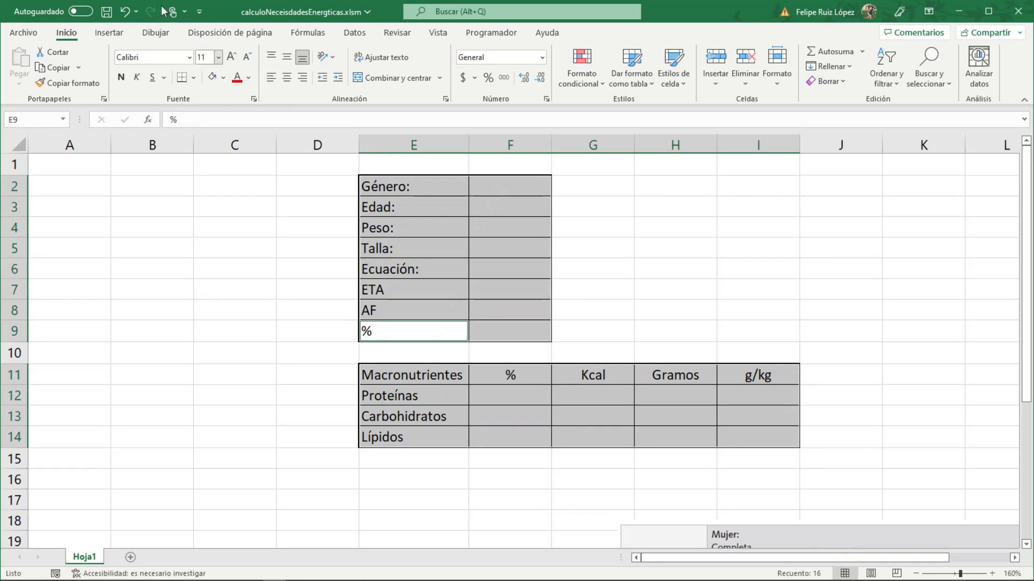
{"action": "left_click", "coordinate": [121, 77]}
Fill the label cells E2:E9 and E11:E14 and the header cells F11:I11 with light blue
{"action": "left_click", "coordinate": [461, 268]}
{"action": "left_click_drag", "start_coordinate": [429, 184], "coordinate": [429, 325]}
{"action": "left_click_drag", "start_coordinate": [425, 432], "coordinate": [435, 375]}
{"action": "left_click_drag", "start_coordinate": [505, 375], "coordinate": [756, 375]}
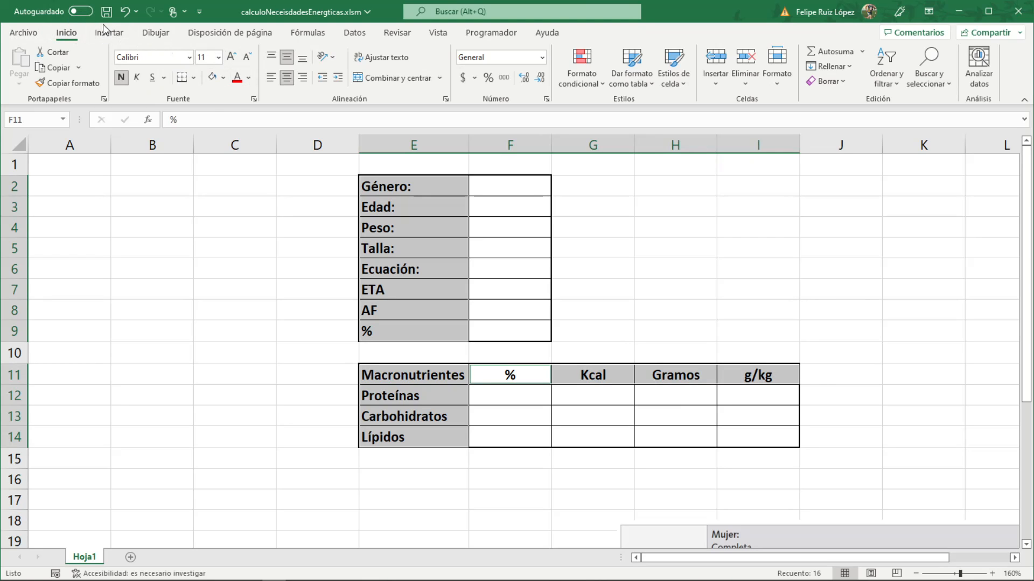
{"action": "left_click", "coordinate": [223, 77]}
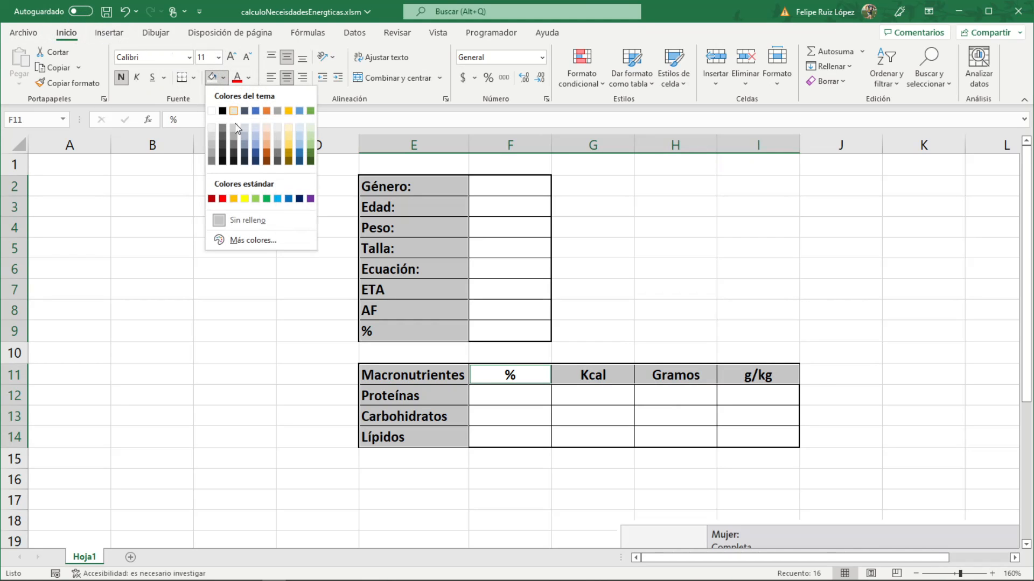
{"action": "left_click", "coordinate": [300, 139]}
Widen column F slightly
{"action": "left_click", "coordinate": [533, 297]}
{"action": "left_click", "coordinate": [522, 193]}
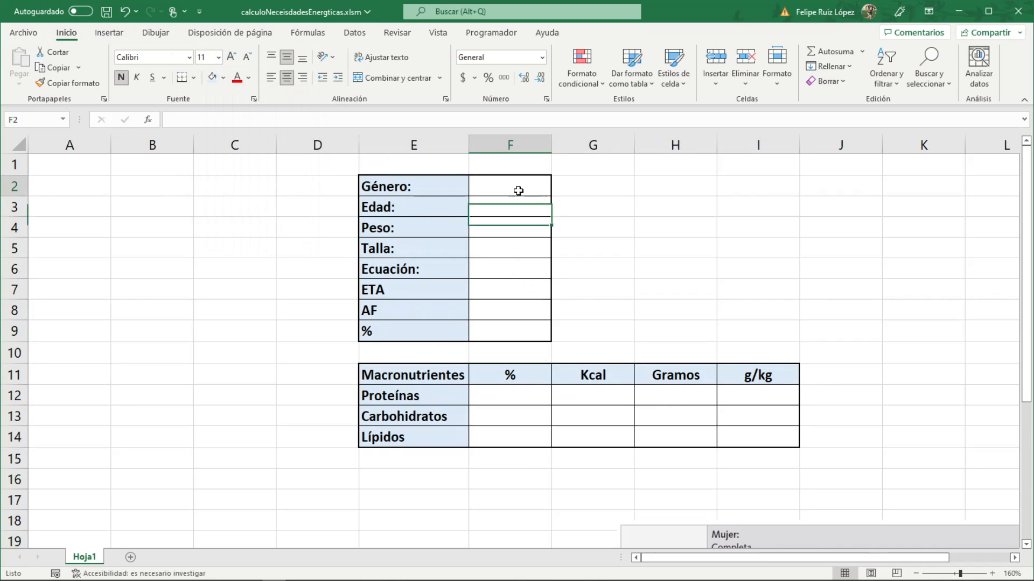
{"action": "left_click_drag", "start_coordinate": [559, 146], "coordinate": [570, 147]}
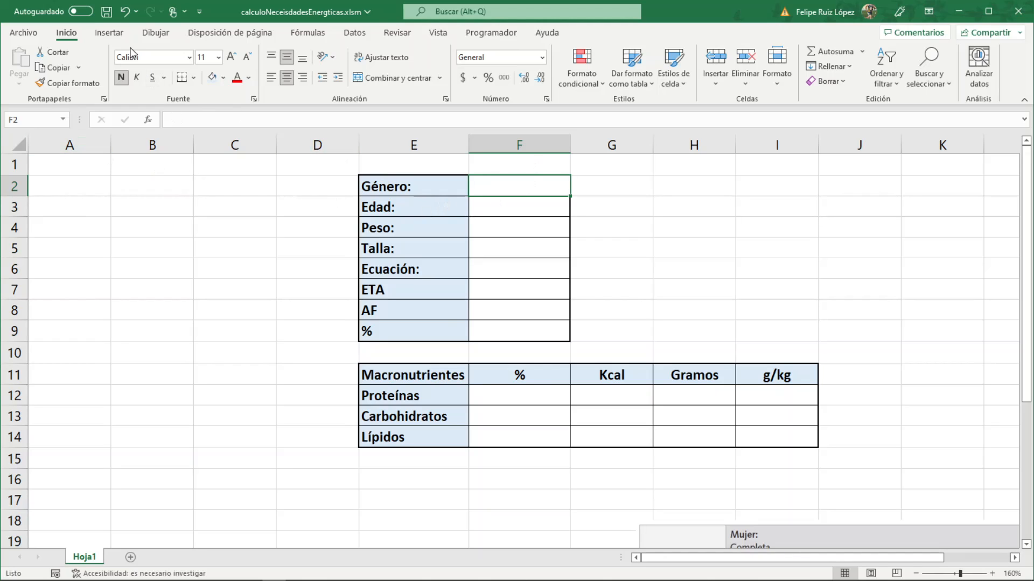
Add a data validation list to the Género cell F2 with the options Femenino and Masculino
{"action": "left_click", "coordinate": [354, 32]}
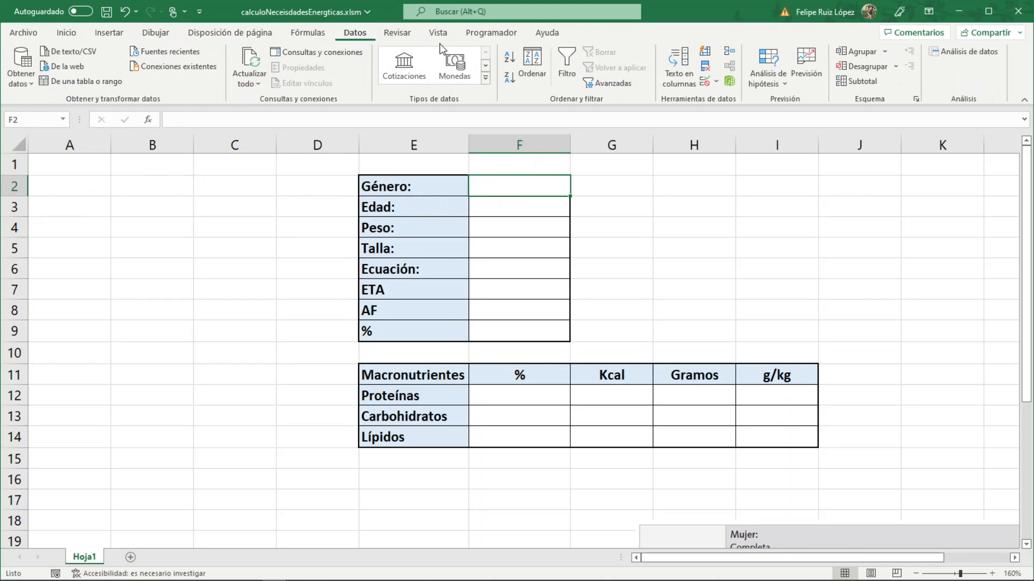
{"action": "left_click", "coordinate": [703, 87]}
{"action": "left_click", "coordinate": [321, 336]}
{"action": "left_click", "coordinate": [255, 374]}
{"action": "left_click", "coordinate": [291, 388]}
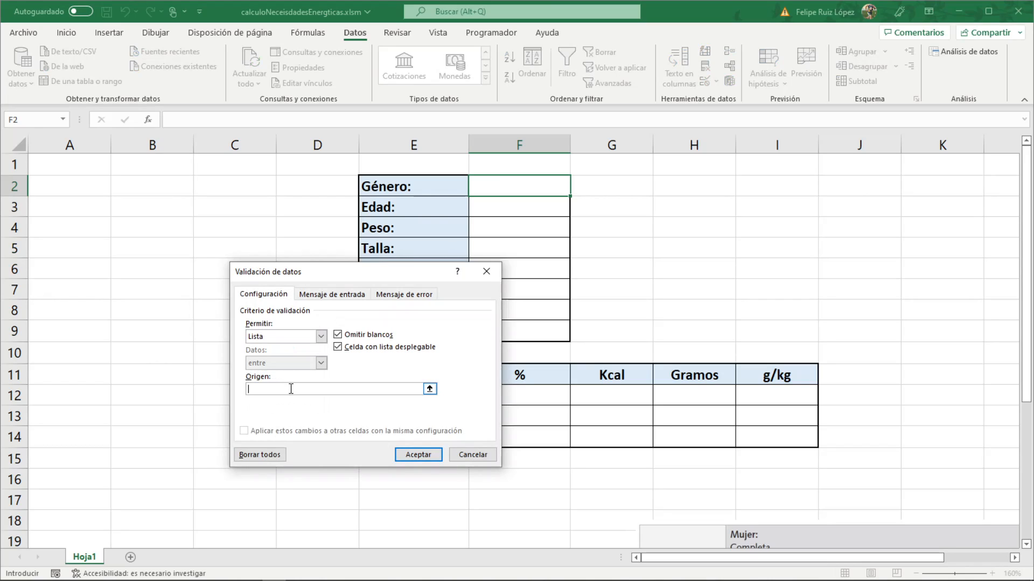
{"action": "type", "text": "Femenino, Masculino"}
{"action": "left_click", "coordinate": [418, 455]}
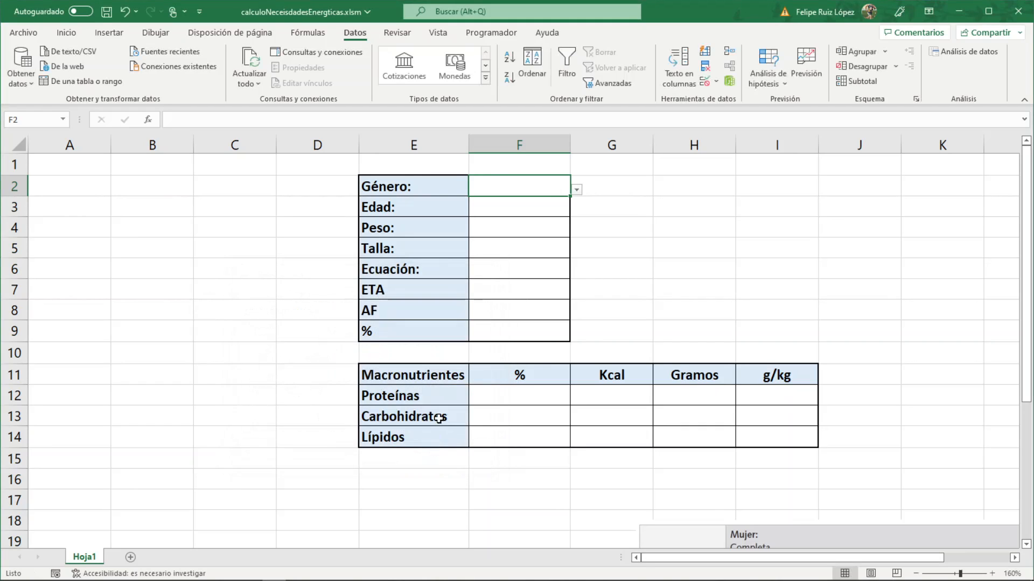
Choose Masculino from the Género drop-down list in F2
{"action": "left_click", "coordinate": [576, 190]}
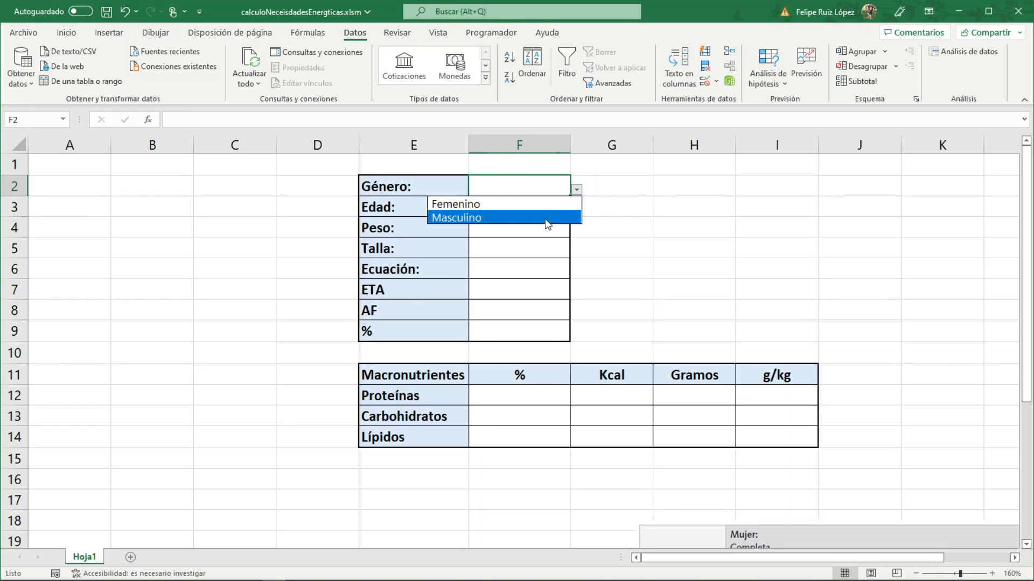
{"action": "left_click", "coordinate": [495, 218]}
{"action": "left_click", "coordinate": [519, 209]}
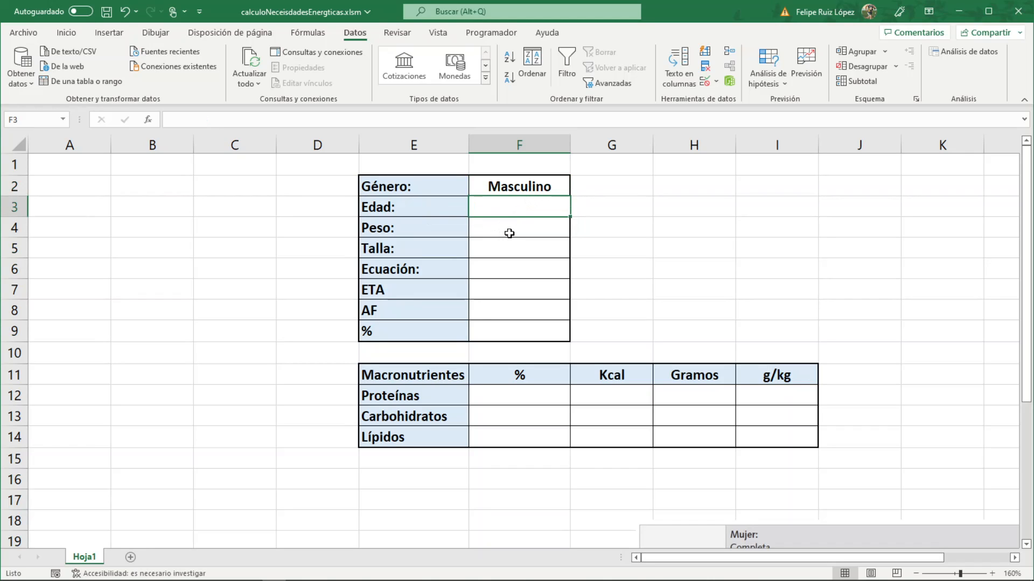
Apply the custom number format Estándar "kg" to the Peso cell F4
{"action": "right_click", "coordinate": [519, 228]}
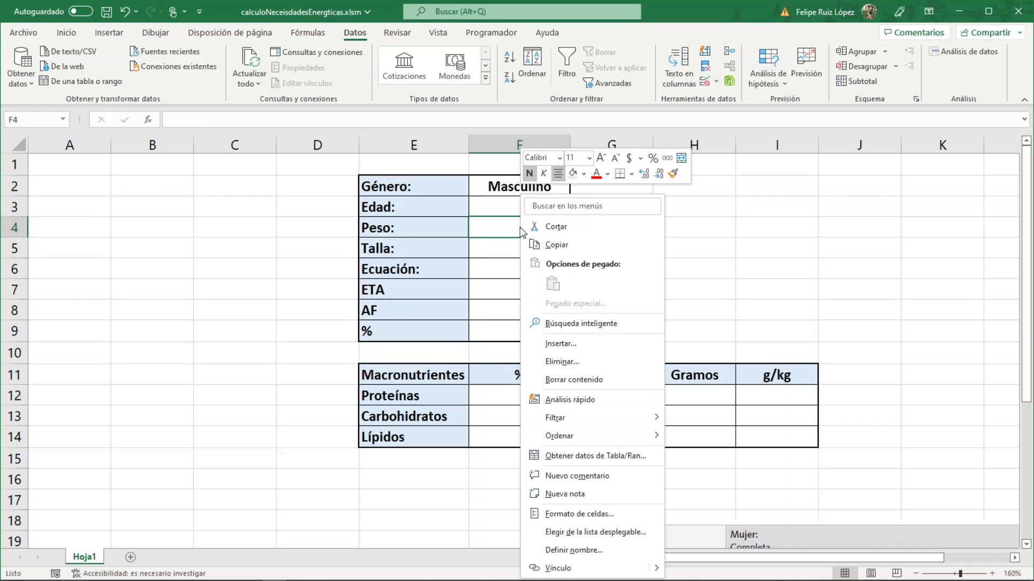
{"action": "left_click", "coordinate": [590, 514]}
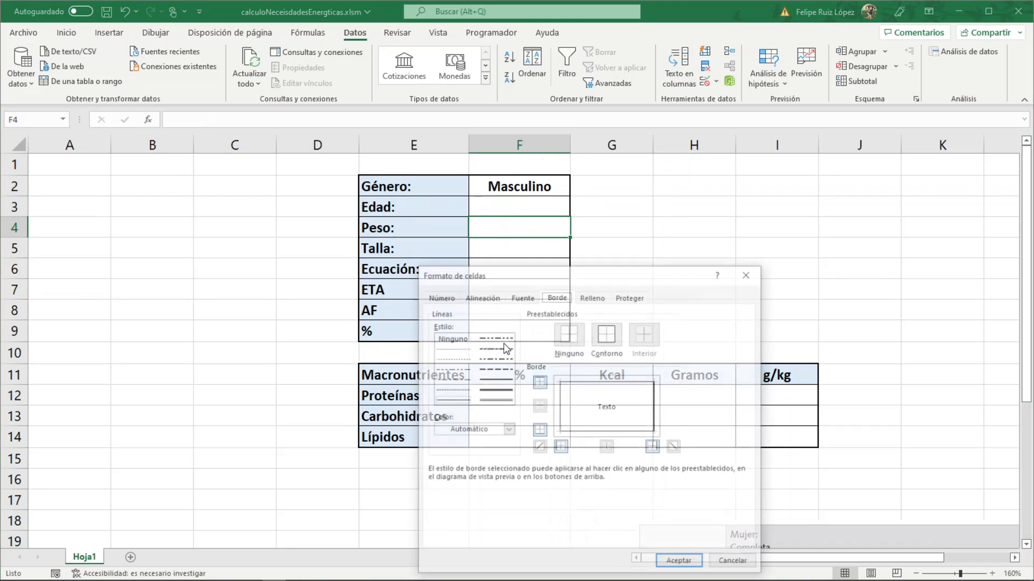
{"action": "left_click", "coordinate": [439, 296]}
{"action": "left_click", "coordinate": [452, 417]}
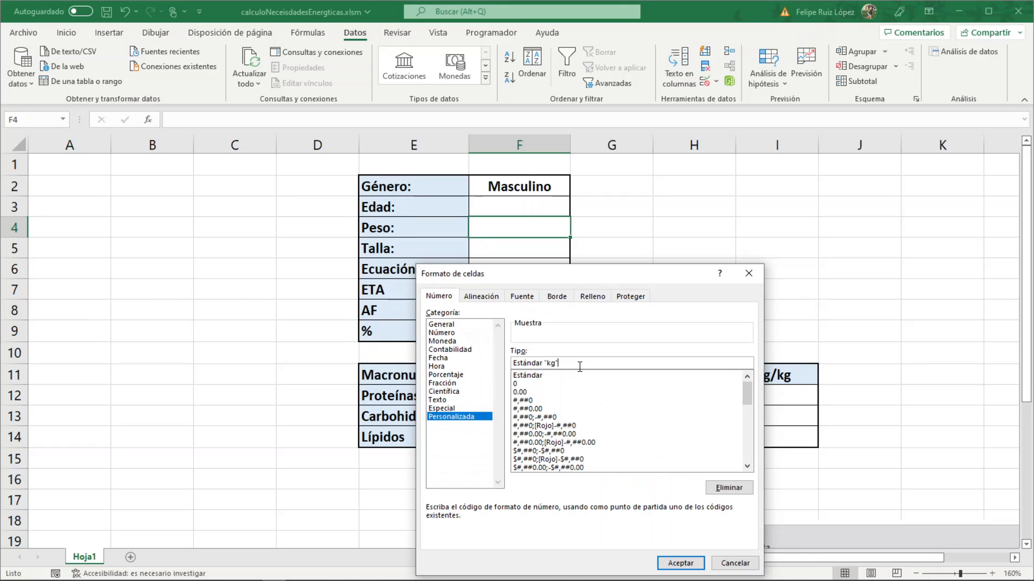
{"action": "left_click", "coordinate": [677, 564]}
Apply the custom number format Estándar "cm" to the Talla cell F5
{"action": "left_click", "coordinate": [509, 252]}
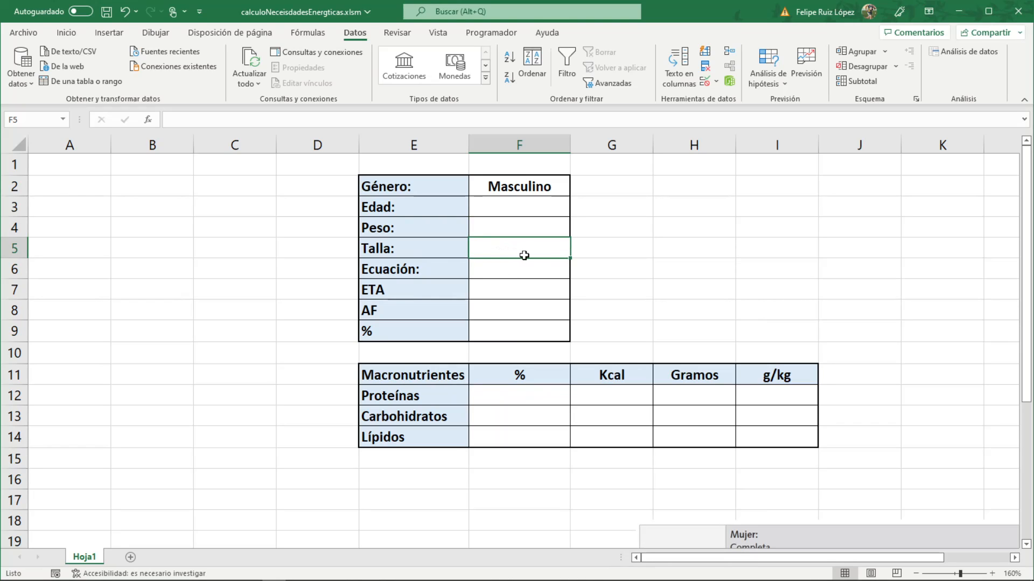
{"action": "right_click", "coordinate": [529, 245]}
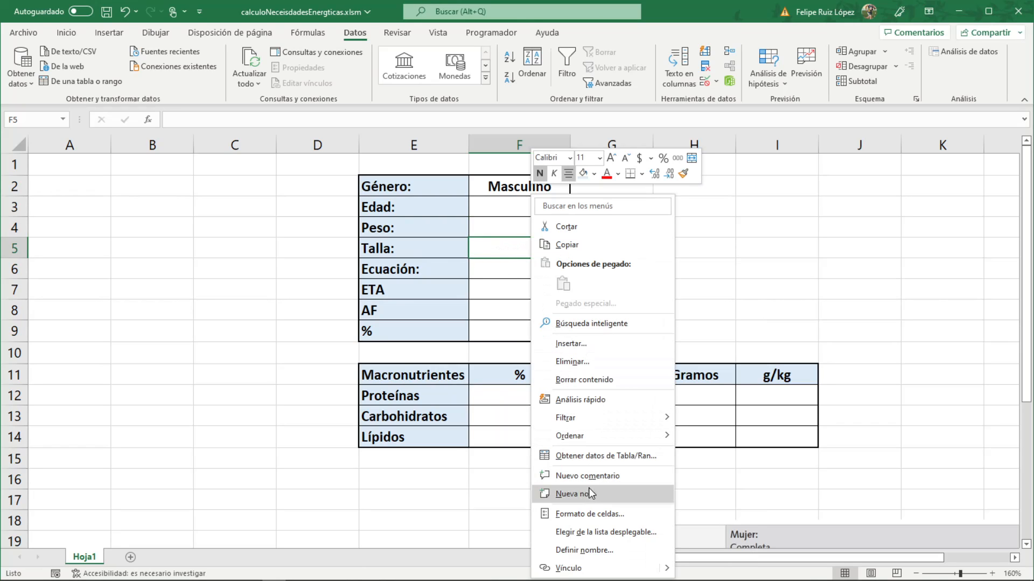
{"action": "left_click", "coordinate": [592, 513]}
{"action": "left_click", "coordinate": [437, 418]}
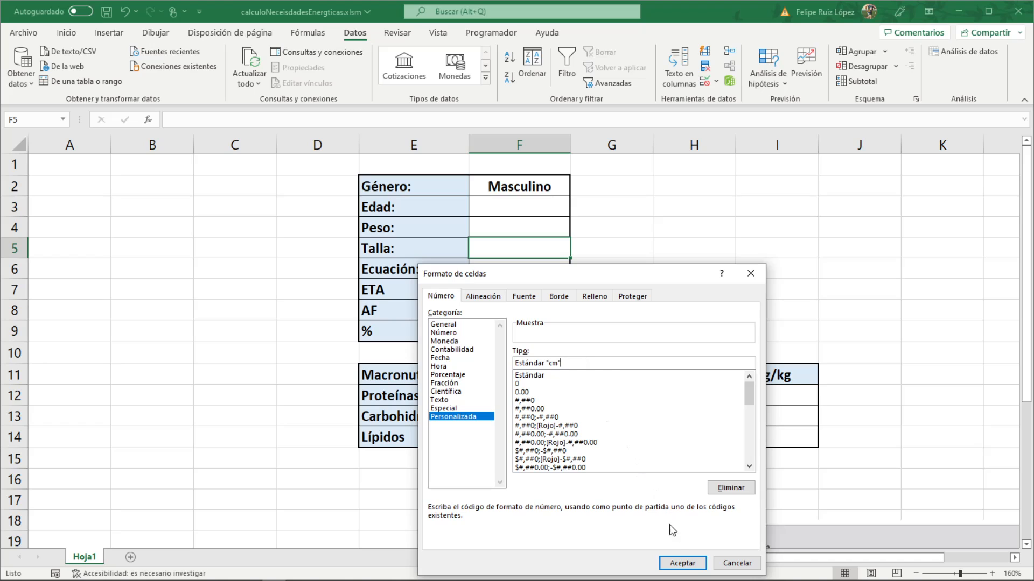
{"action": "left_click", "coordinate": [681, 563]}
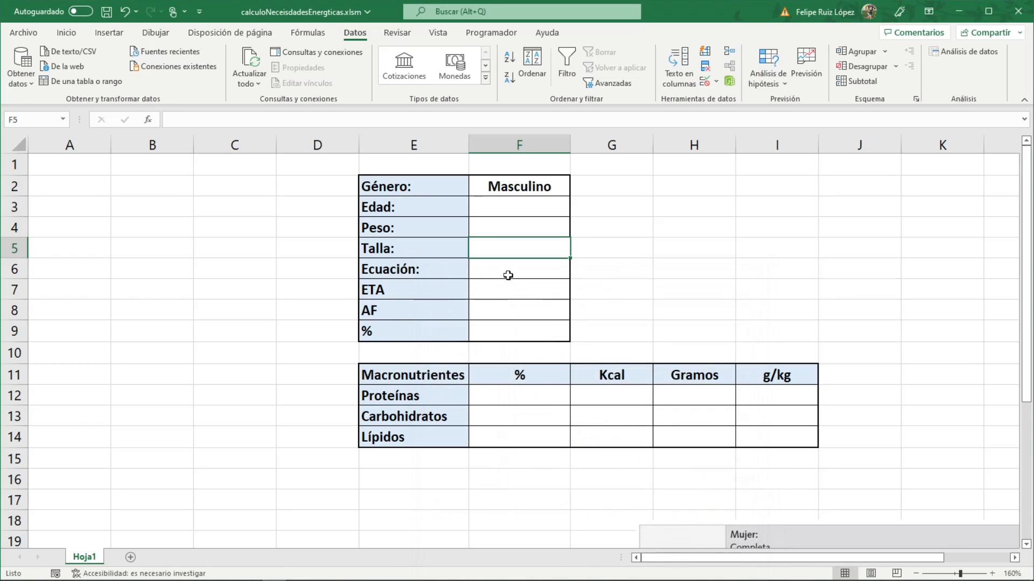
Apply the custom number format Estándar"%" to cells F7, F9 and F12:F14 together
{"action": "left_click", "coordinate": [506, 274]}
{"action": "left_click", "coordinate": [512, 294]}
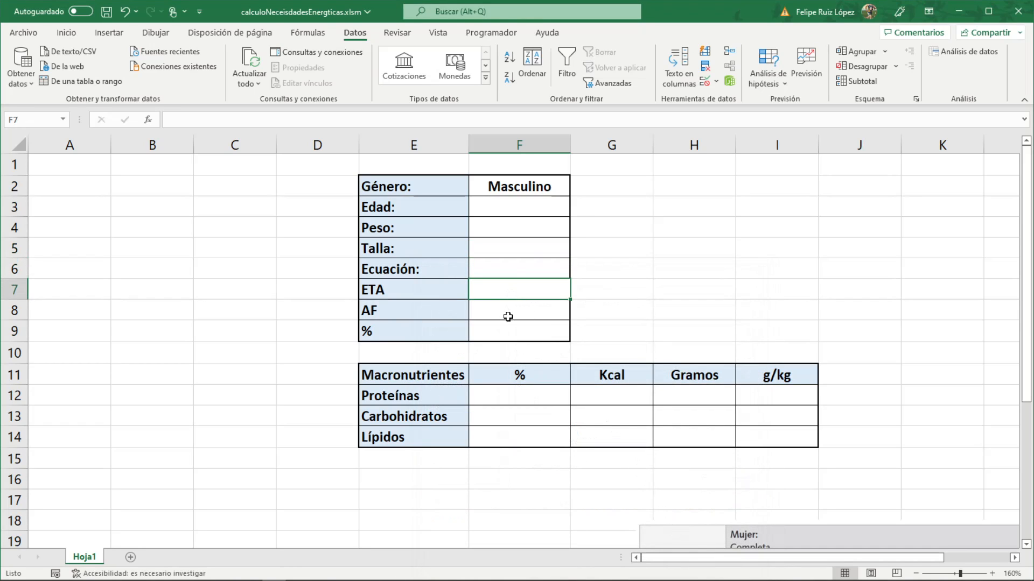
{"action": "left_click", "coordinate": [507, 314]}
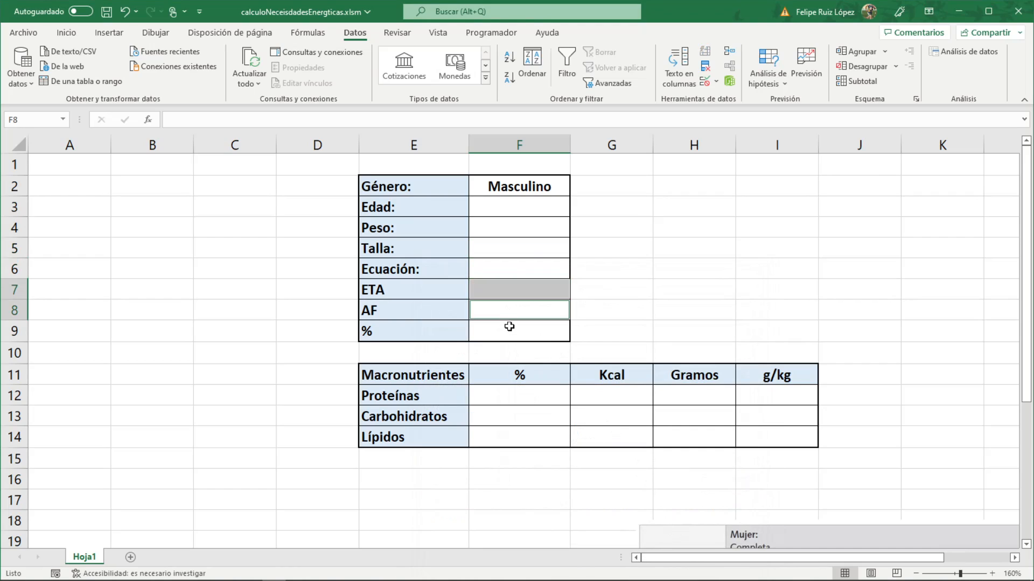
{"action": "left_click", "coordinate": [529, 287]}
{"action": "left_click", "coordinate": [521, 330]}
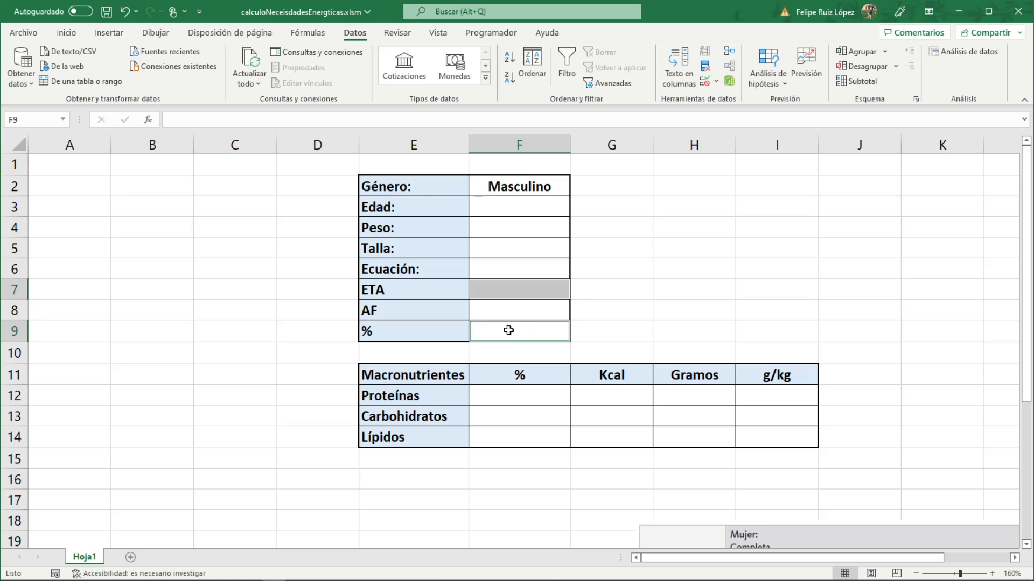
{"action": "right_click", "coordinate": [491, 333]}
{"action": "key", "text": "Escape"}
{"action": "left_click_drag", "start_coordinate": [522, 391], "coordinate": [526, 434]}
{"action": "right_click", "coordinate": [527, 417]}
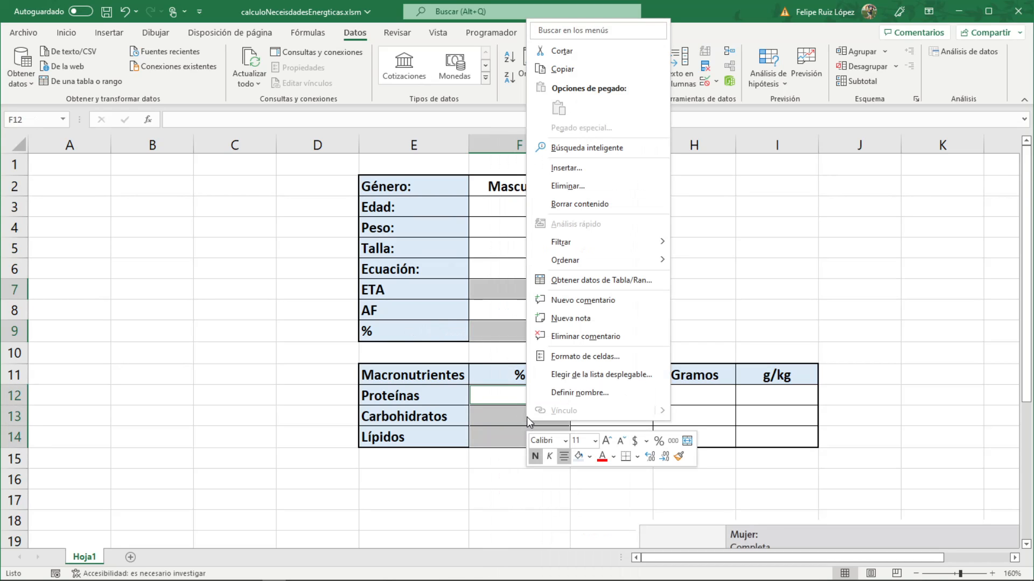
{"action": "left_click", "coordinate": [554, 356]}
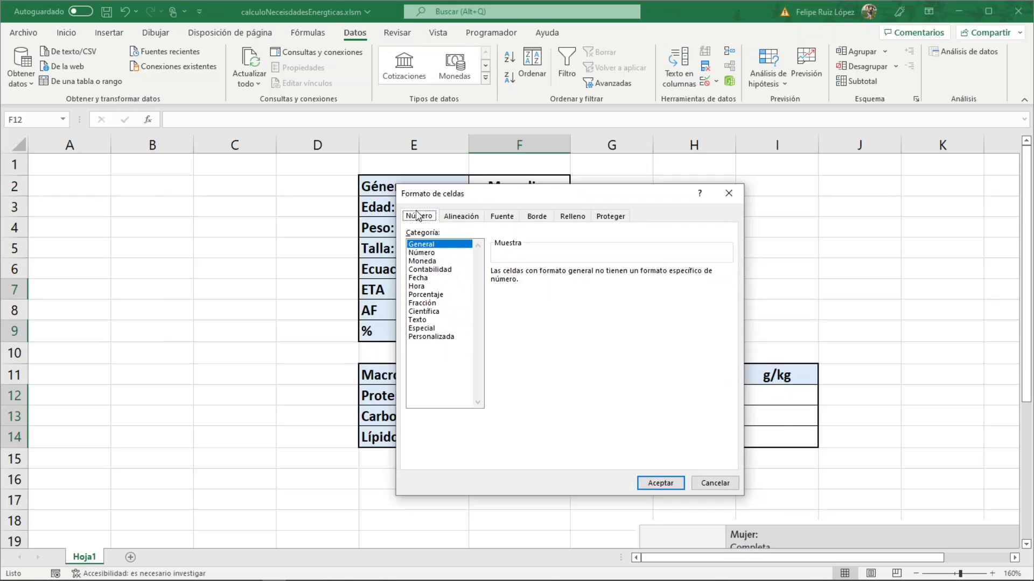
{"action": "left_click", "coordinate": [447, 337]}
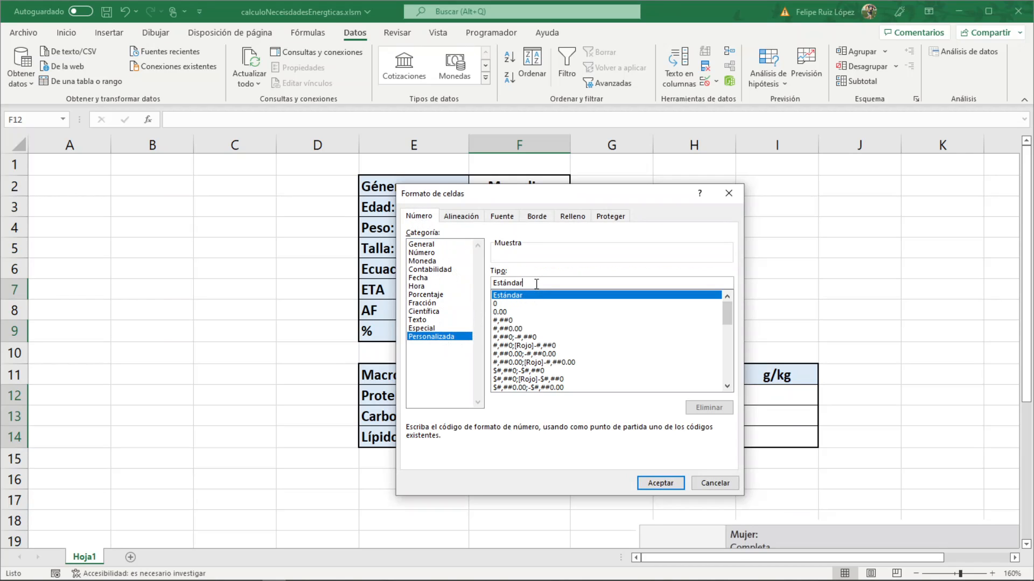
{"action": "type", "text": "\"%"}
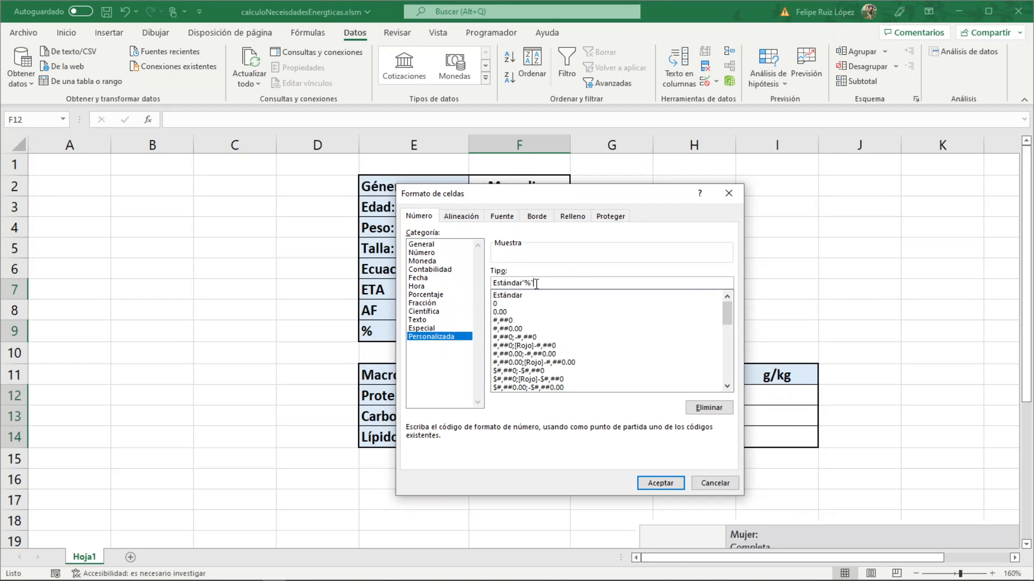
{"action": "left_click", "coordinate": [671, 489]}
Add a thick outline and thin interior horizontal borders to cells G6:G9 beside the patient data table
{"action": "left_click_drag", "start_coordinate": [602, 275], "coordinate": [606, 332]}
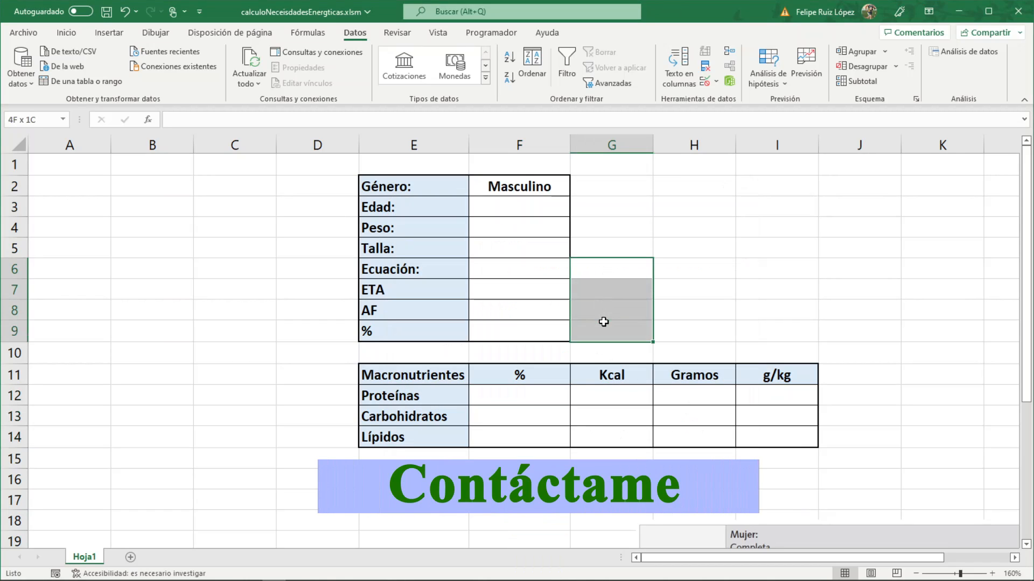
{"action": "right_click", "coordinate": [608, 275]}
{"action": "left_click", "coordinate": [635, 512]}
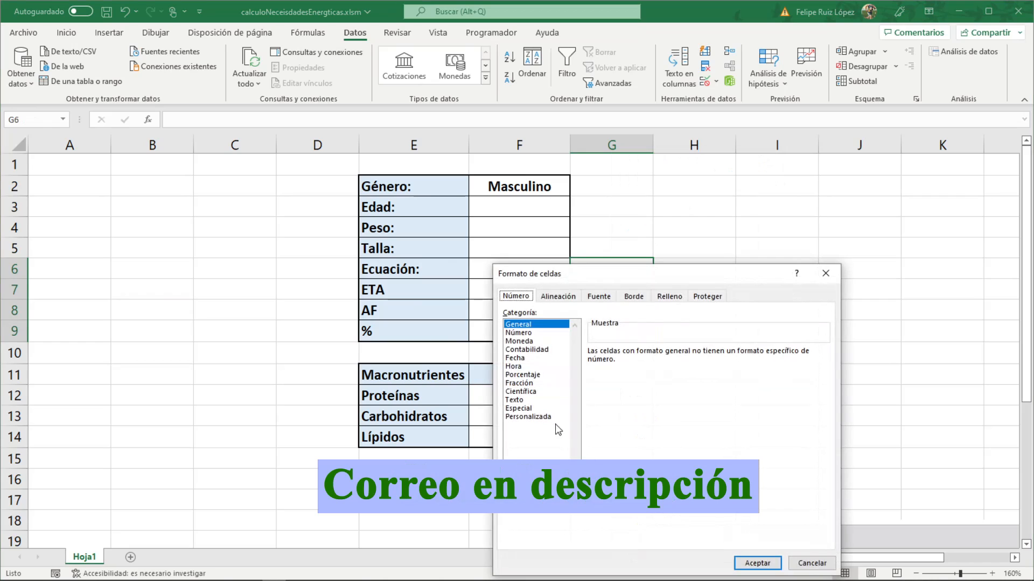
{"action": "left_click", "coordinate": [633, 290]}
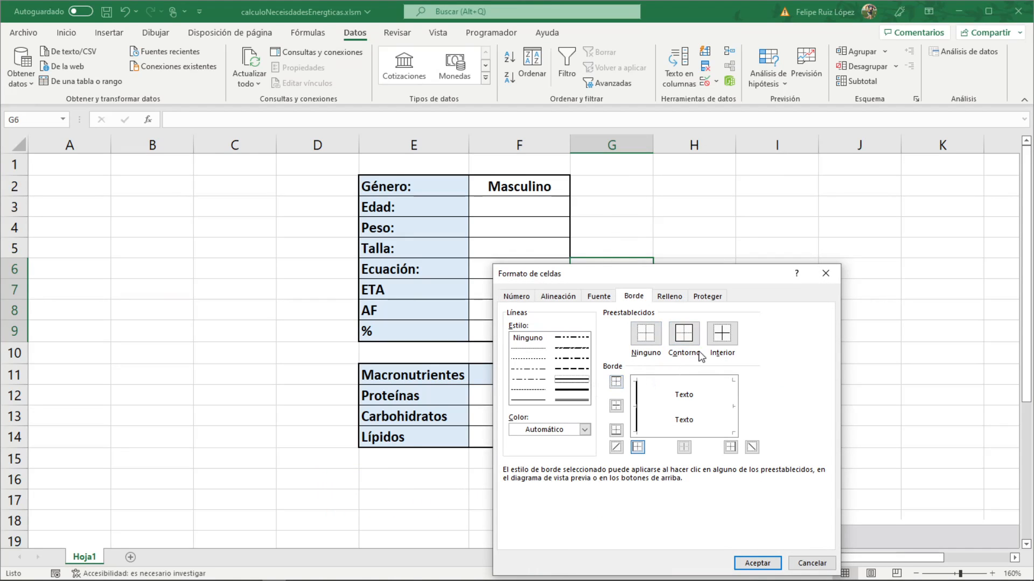
{"action": "left_click", "coordinate": [684, 336]}
{"action": "left_click", "coordinate": [528, 400]}
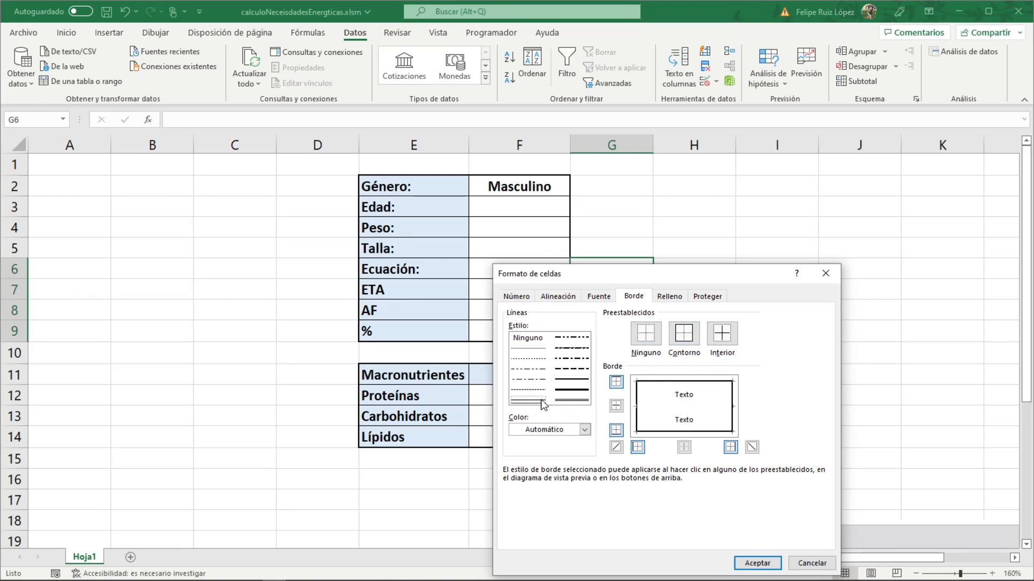
{"action": "left_click", "coordinate": [667, 408]}
{"action": "left_click", "coordinate": [757, 563]}
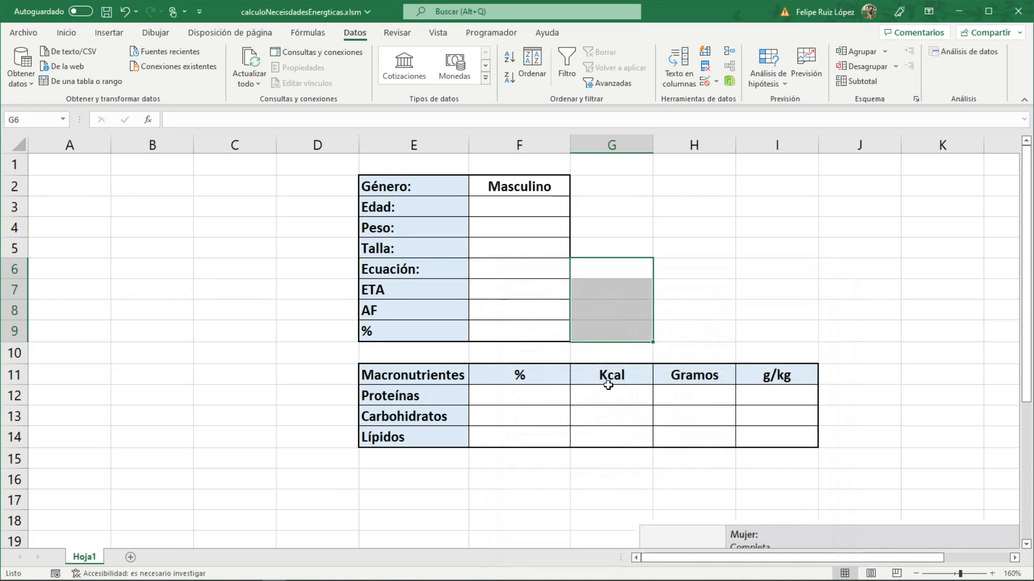
{"action": "left_click", "coordinate": [561, 270]}
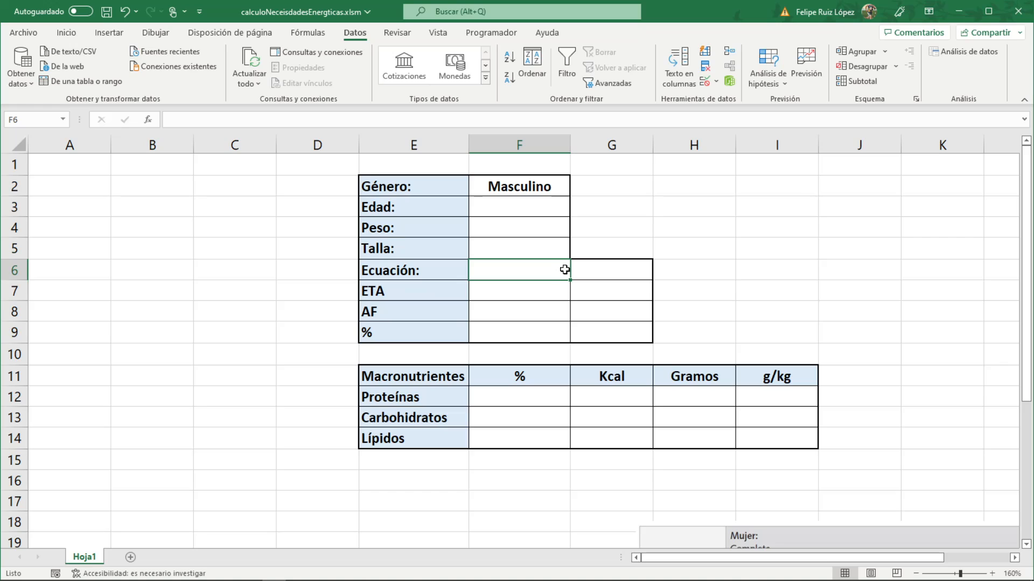
{"action": "left_click", "coordinate": [614, 271]}
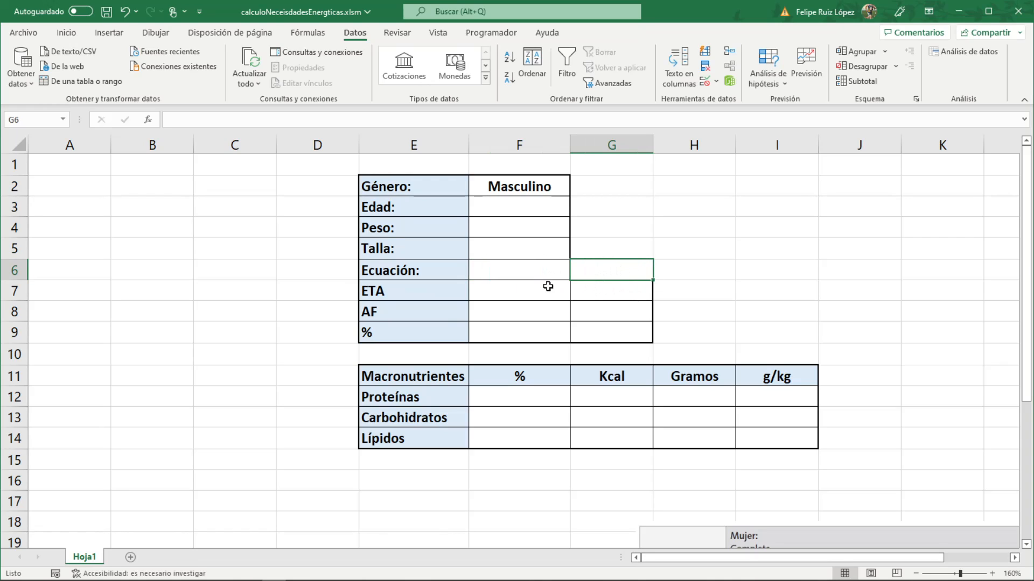
{"action": "left_click", "coordinate": [501, 296]}
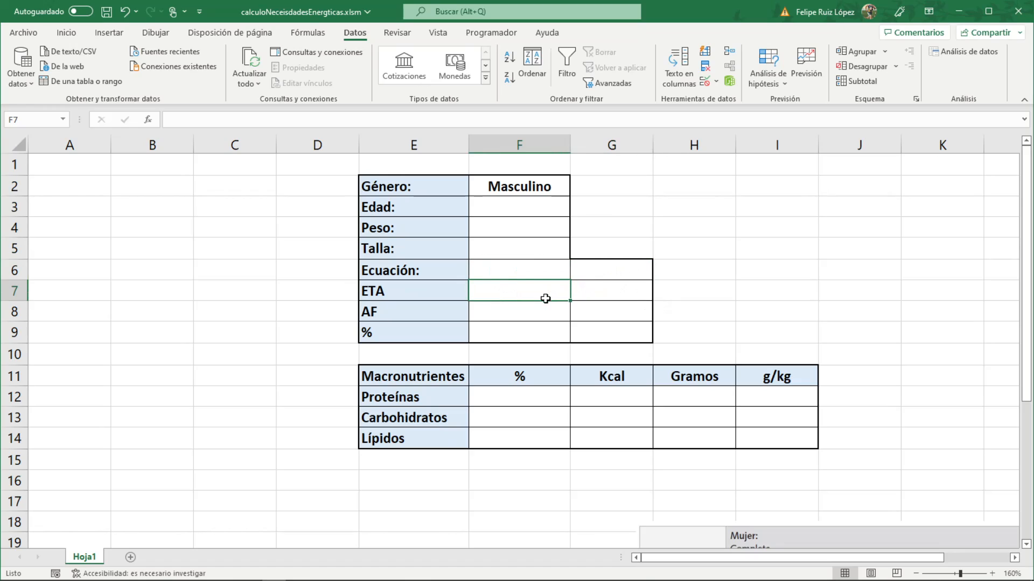
{"action": "left_click", "coordinate": [632, 292]}
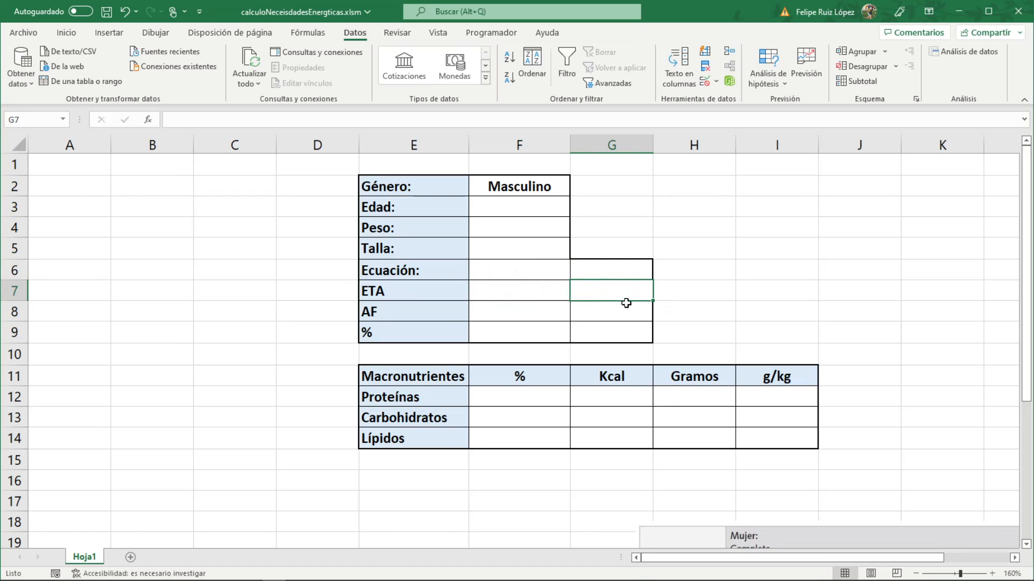
{"action": "left_click", "coordinate": [492, 316]}
{"action": "left_click", "coordinate": [603, 313]}
{"action": "left_click", "coordinate": [604, 332]}
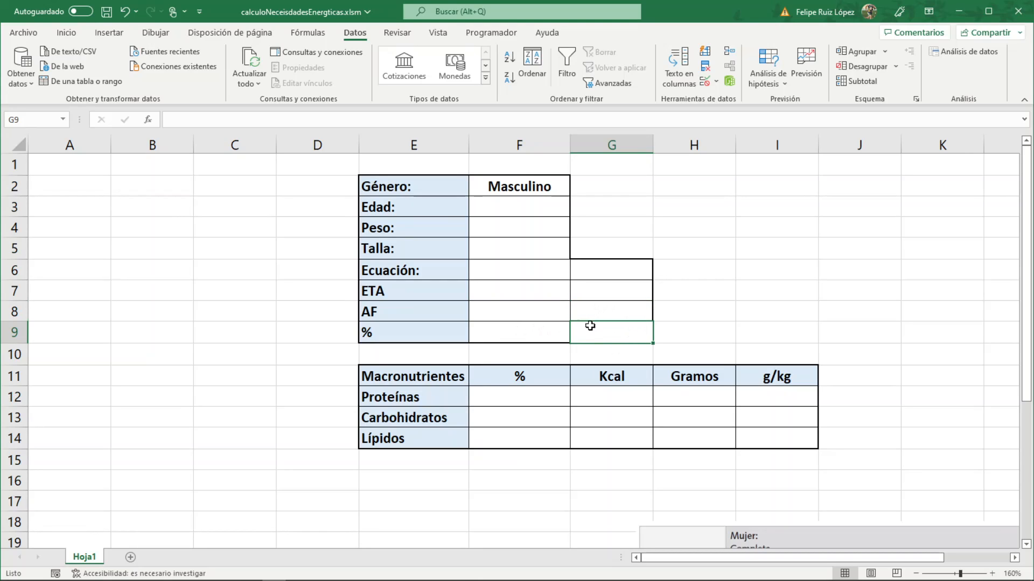
{"action": "left_click", "coordinate": [548, 276]}
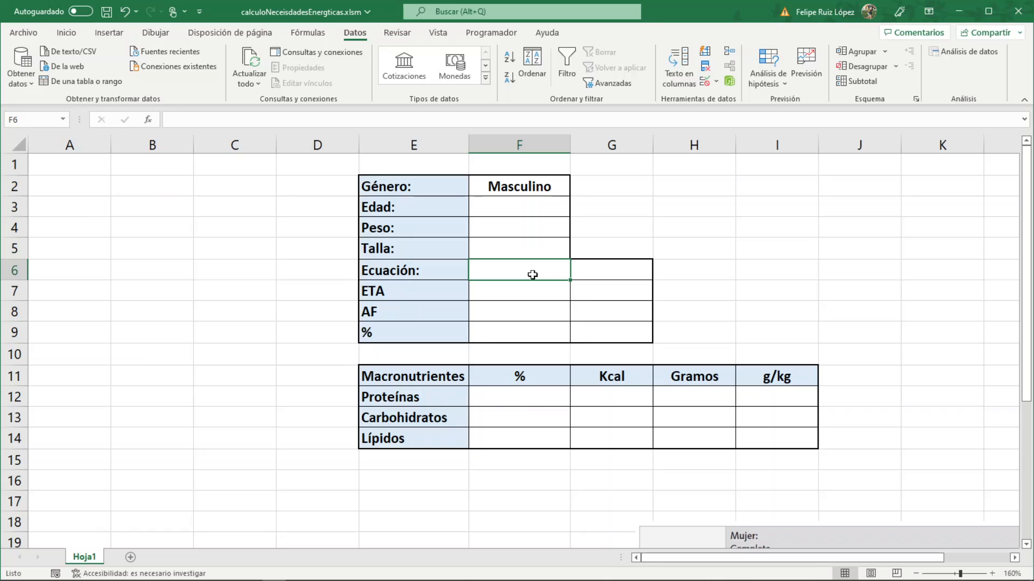
Enter the equation options Harris in K2 and Mifflin in K3
{"action": "left_click", "coordinate": [930, 185]}
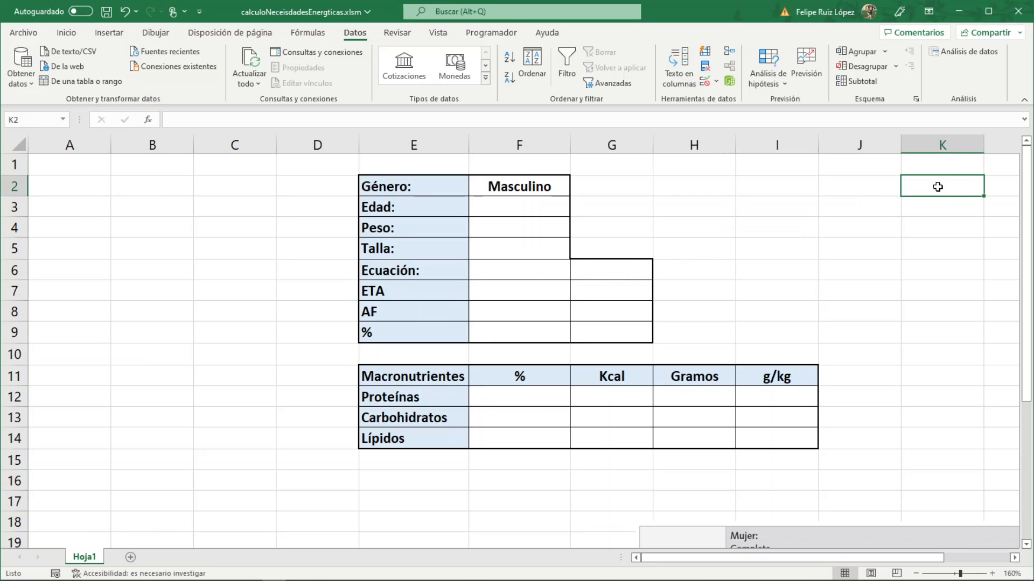
{"action": "type", "text": "Harris"}
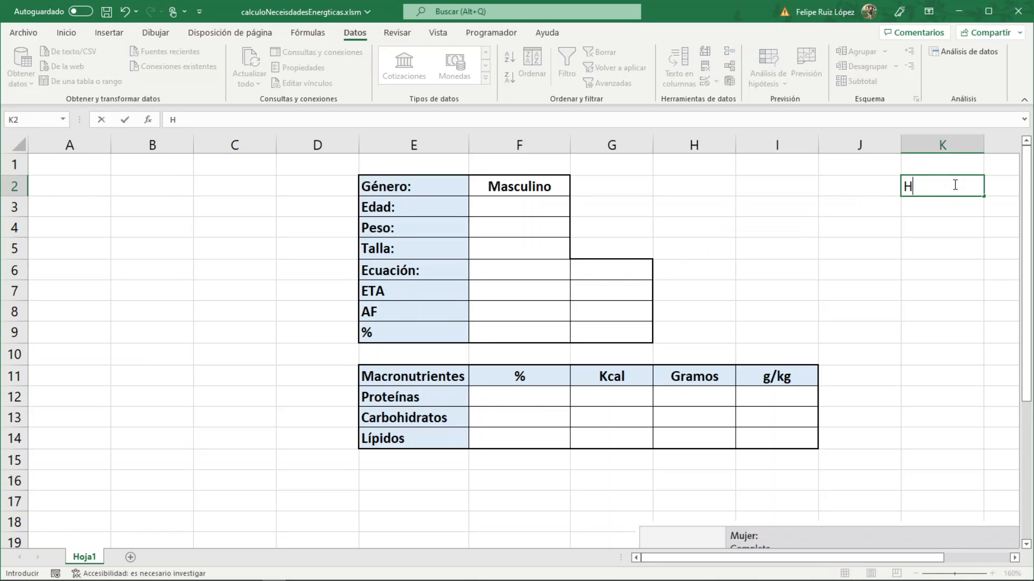
{"action": "key", "text": "Return"}
{"action": "type", "text": "Mifflin"}
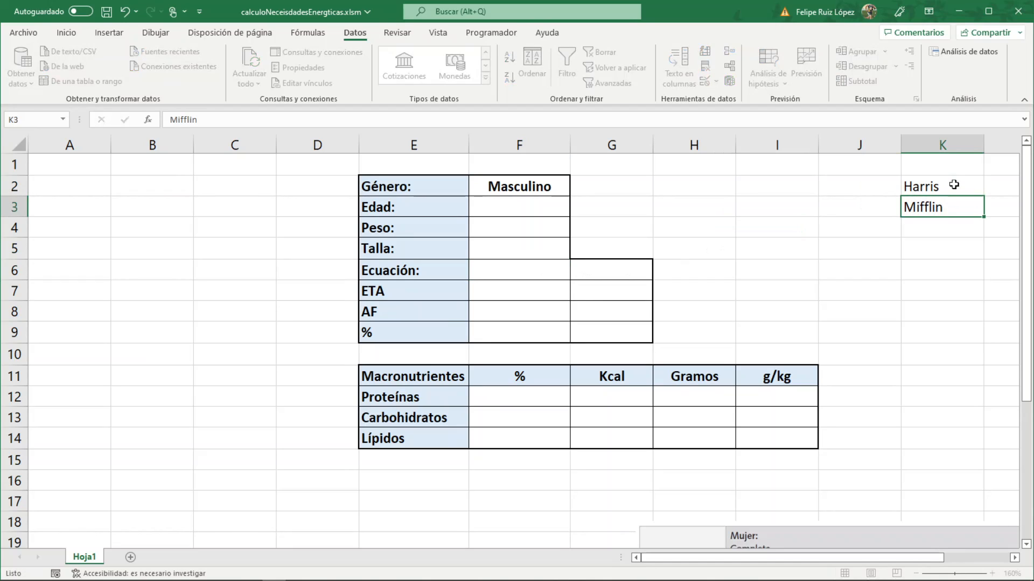
{"action": "key", "text": "Return"}
Add a data validation list to the Ecuación cell F6 with source =$K$2:$K$3 and open its drop-down list
{"action": "left_click", "coordinate": [509, 276]}
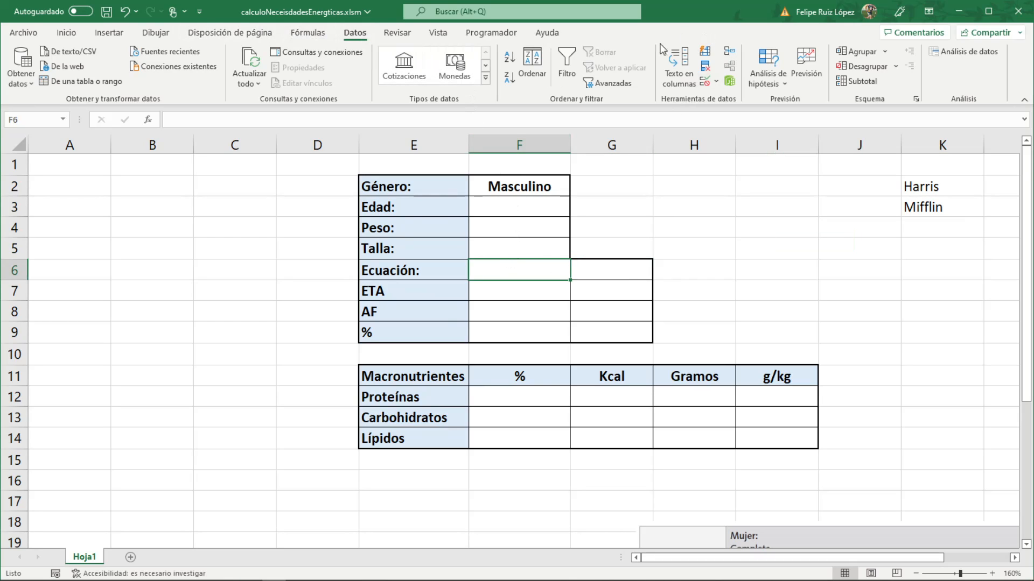
{"action": "left_click", "coordinate": [704, 80]}
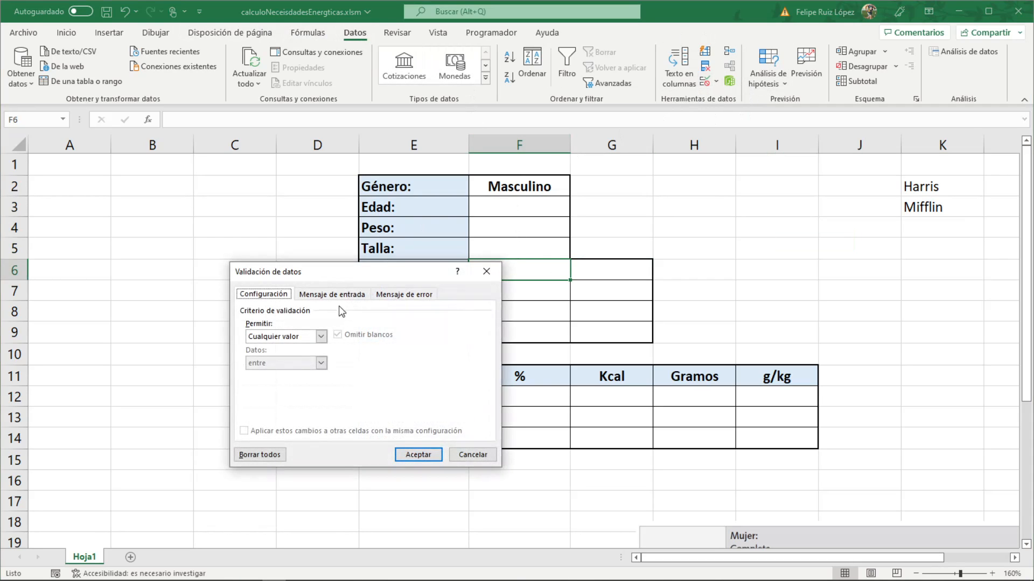
{"action": "left_click", "coordinate": [321, 337]}
{"action": "left_click", "coordinate": [301, 373]}
{"action": "left_click", "coordinate": [316, 389]}
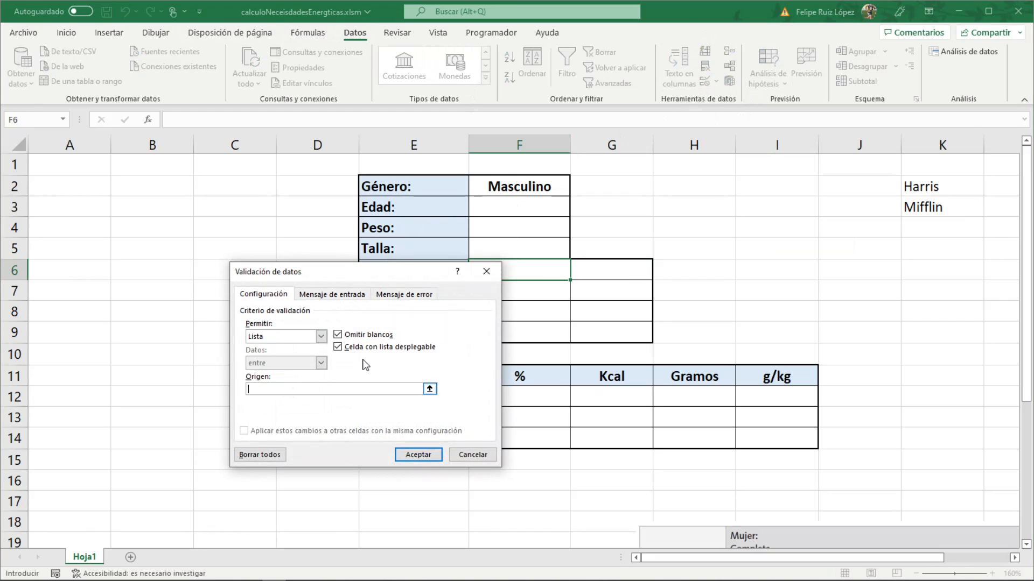
{"action": "left_click", "coordinate": [430, 389]}
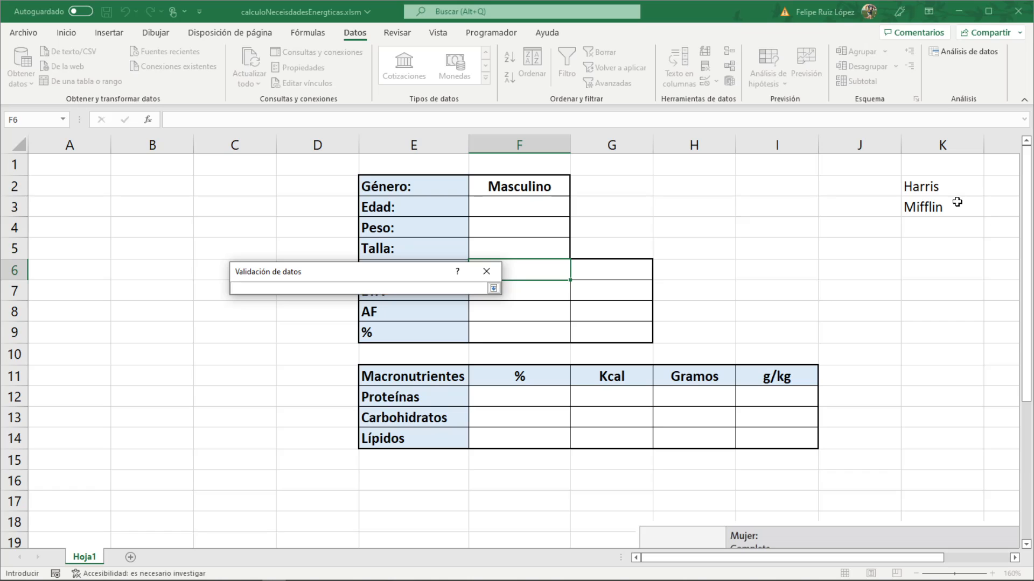
{"action": "left_click_drag", "start_coordinate": [938, 187], "coordinate": [934, 209]}
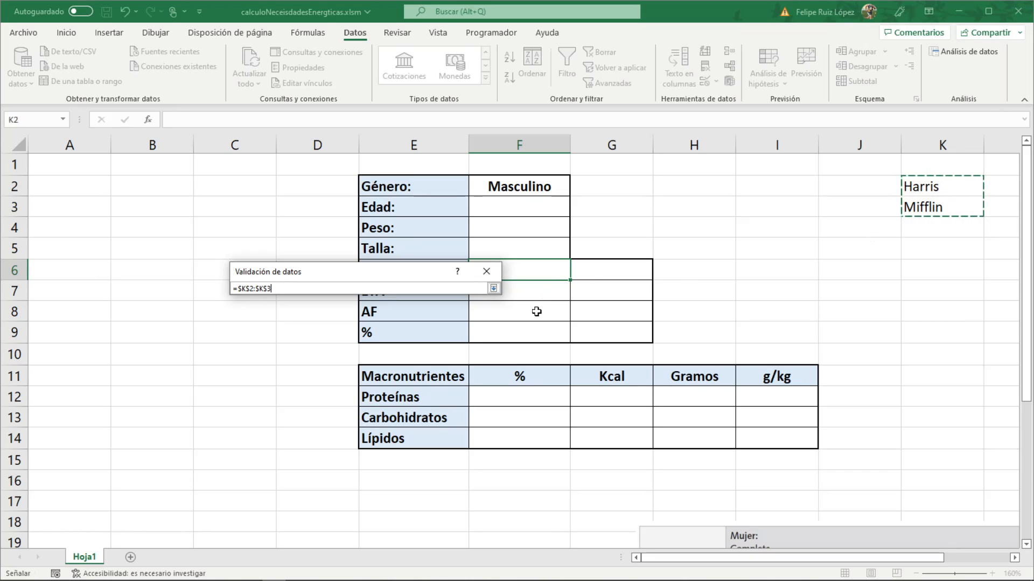
{"action": "key", "text": "Return"}
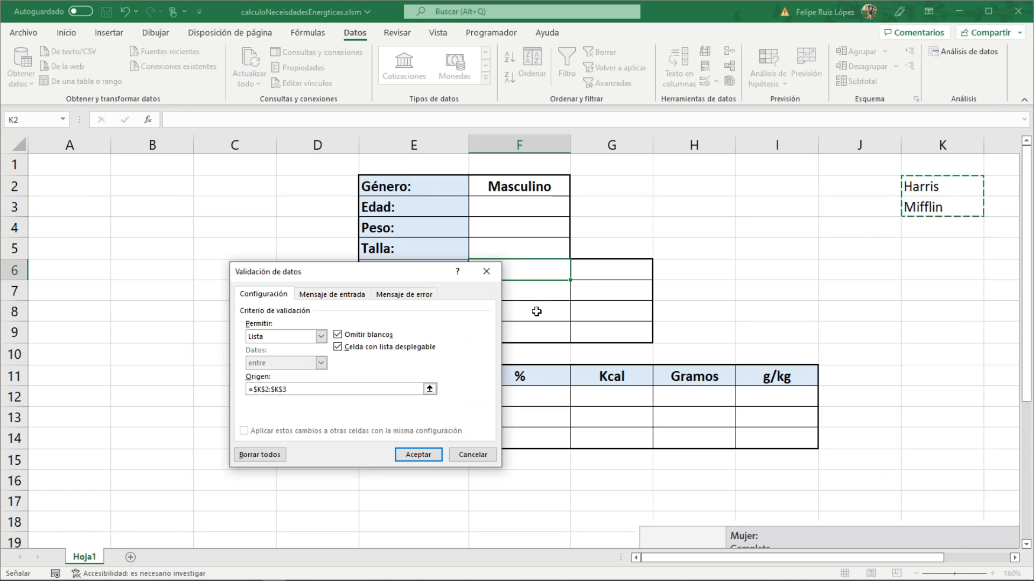
{"action": "left_click", "coordinate": [417, 452]}
{"action": "left_click", "coordinate": [575, 275]}
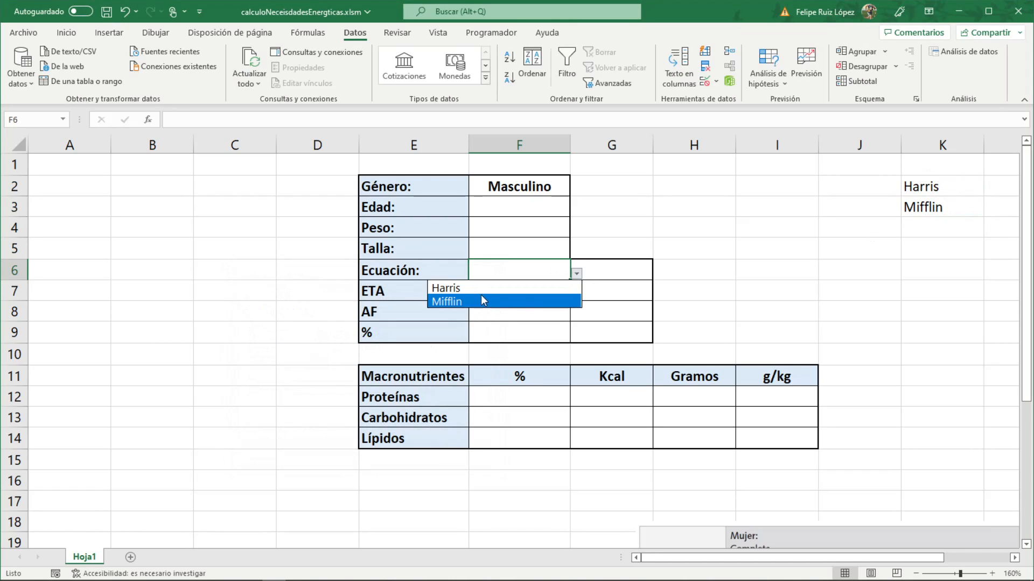
Enter 10% in the % cell F9 and in the ETA cell F7
{"action": "left_click", "coordinate": [639, 298]}
{"action": "left_click", "coordinate": [504, 336]}
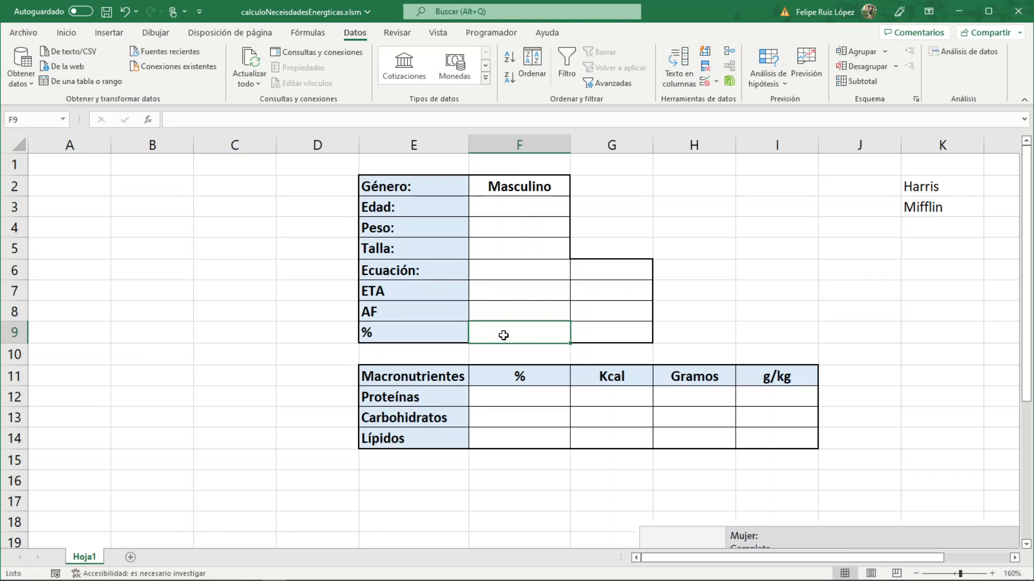
{"action": "type", "text": "10%"}
{"action": "key", "text": "Return"}
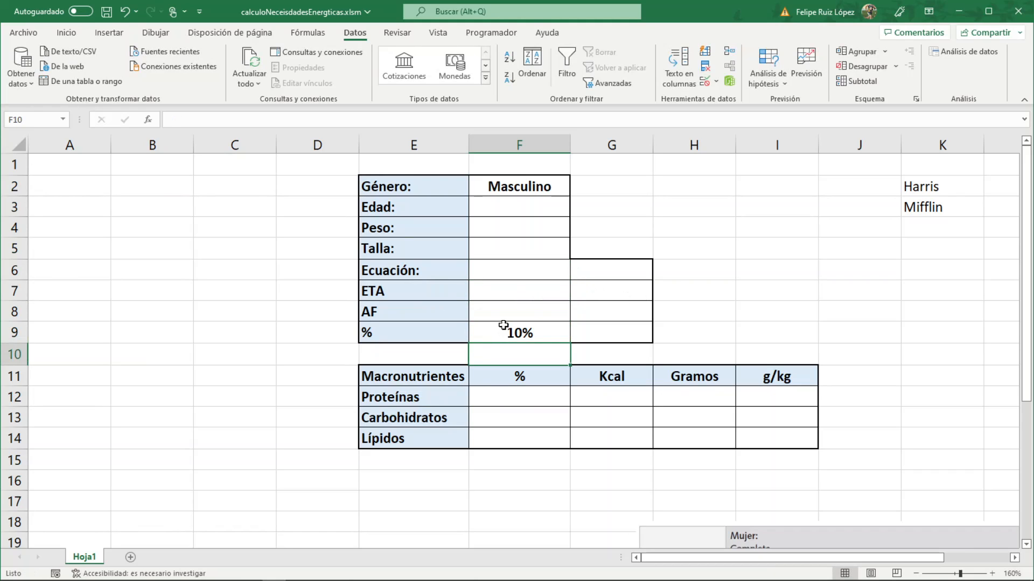
{"action": "left_click", "coordinate": [532, 286]}
{"action": "type", "text": "10"}
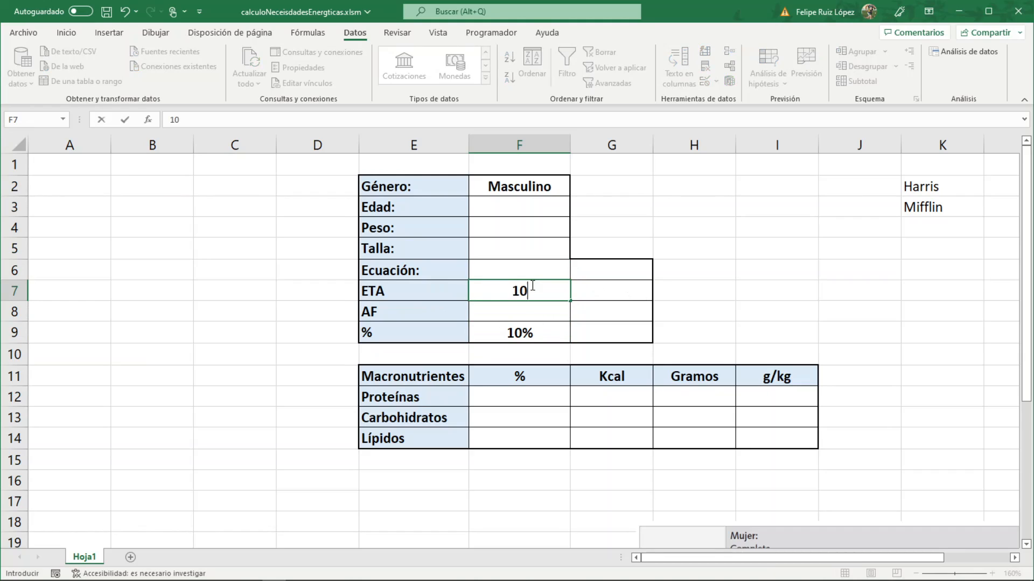
{"action": "type", "text": "%"}
{"action": "key", "text": "Return"}
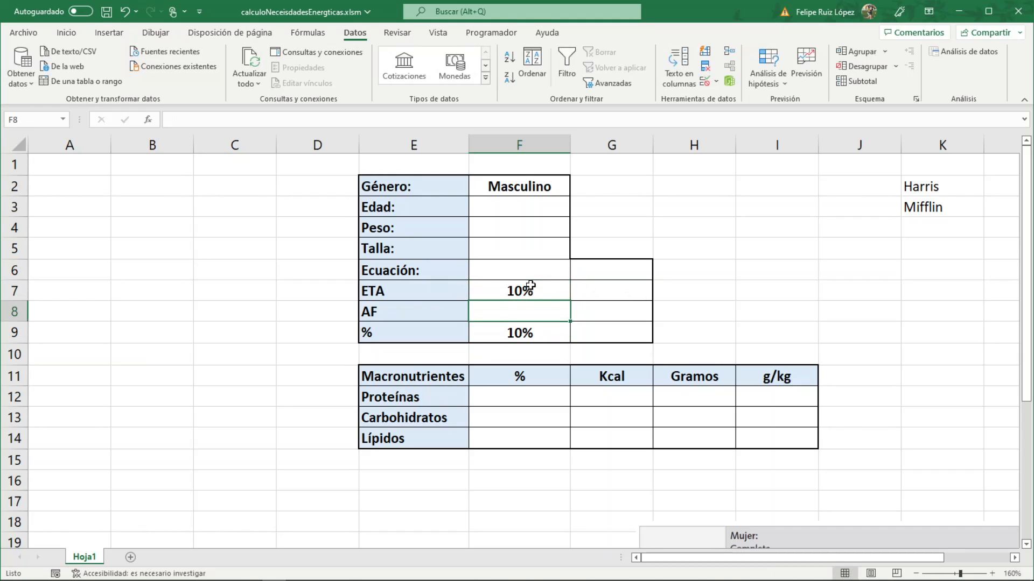
Enter 180 as the height in the Talla cell F5
{"action": "left_click", "coordinate": [495, 249]}
{"action": "type", "text": "180"}
{"action": "key", "text": "Return"}
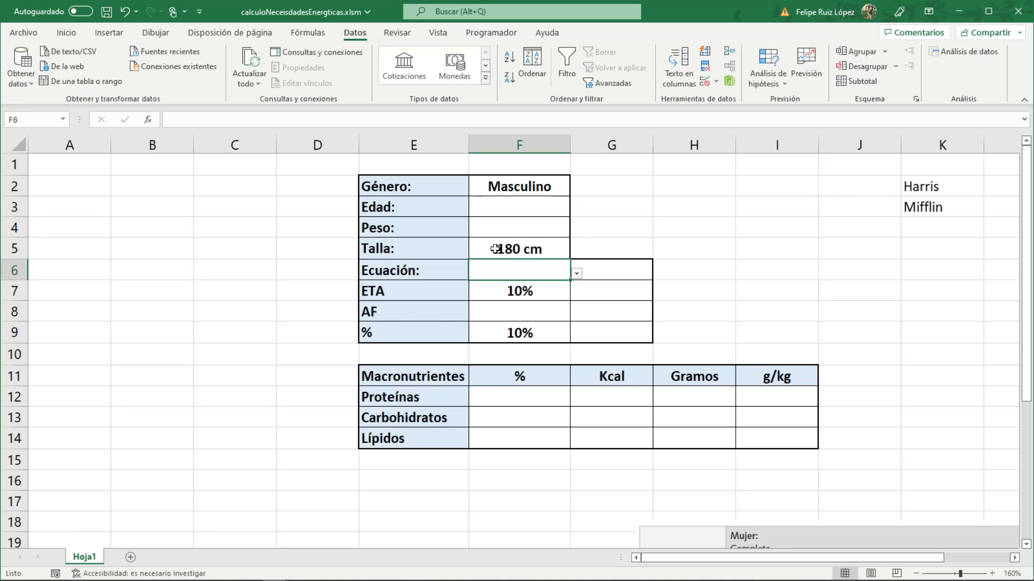
Enter the macronutrient percentages in F12:F14: 25 for Proteínas, 50 for Carbohidratos and 25 for Lípidos
{"action": "left_click", "coordinate": [542, 397]}
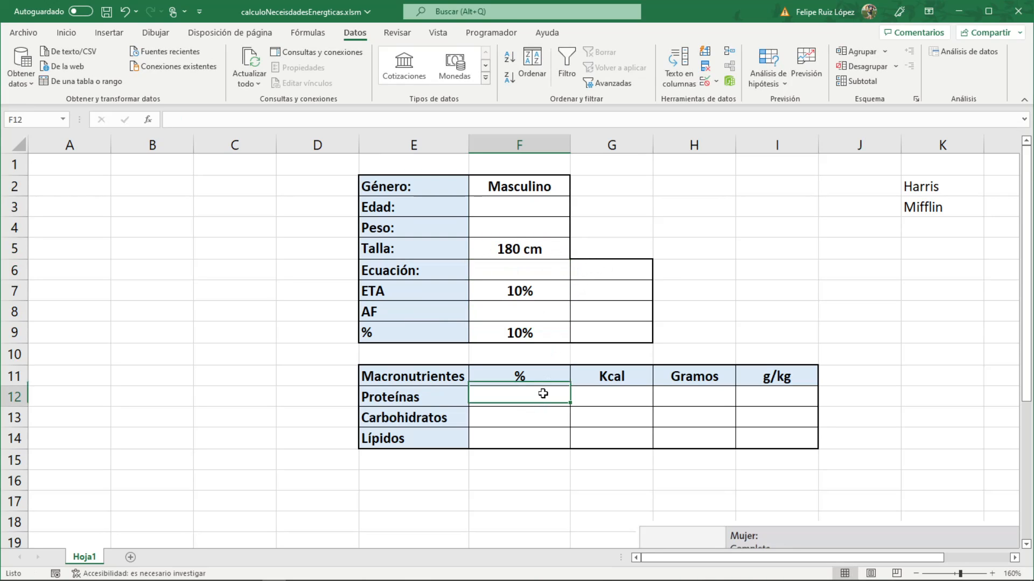
{"action": "type", "text": "25"}
{"action": "key", "text": "Return"}
{"action": "type", "text": "50"}
{"action": "key", "text": "Return"}
{"action": "type", "text": "25"}
{"action": "key", "text": "Return"}
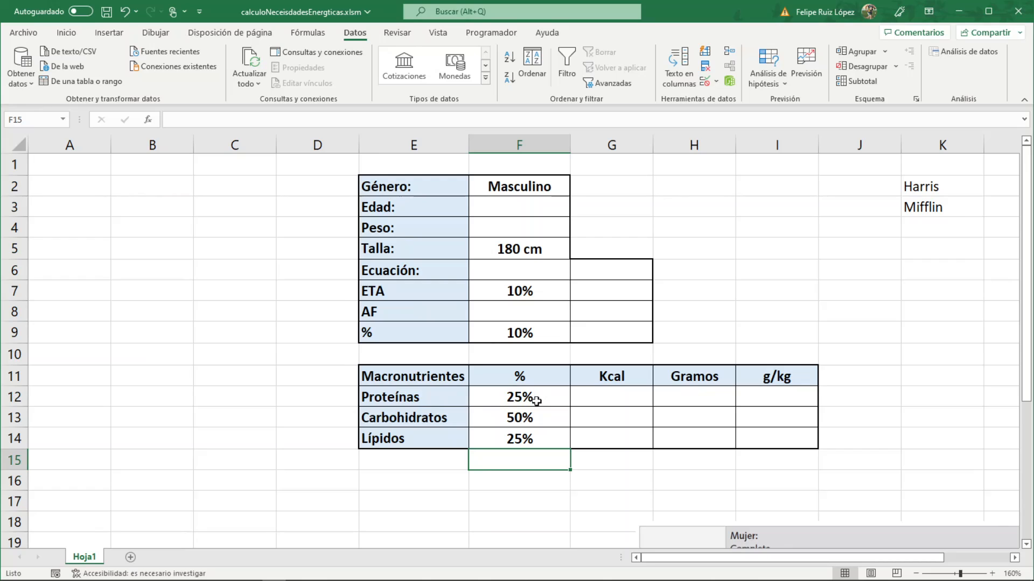
{"action": "double_click", "coordinate": [550, 395]}
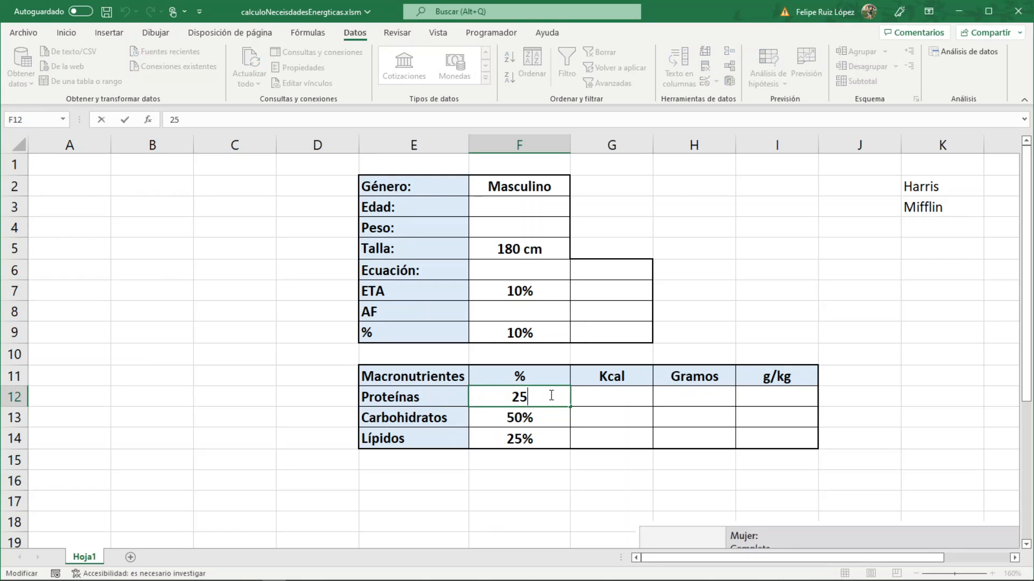
{"action": "left_click", "coordinate": [586, 397]}
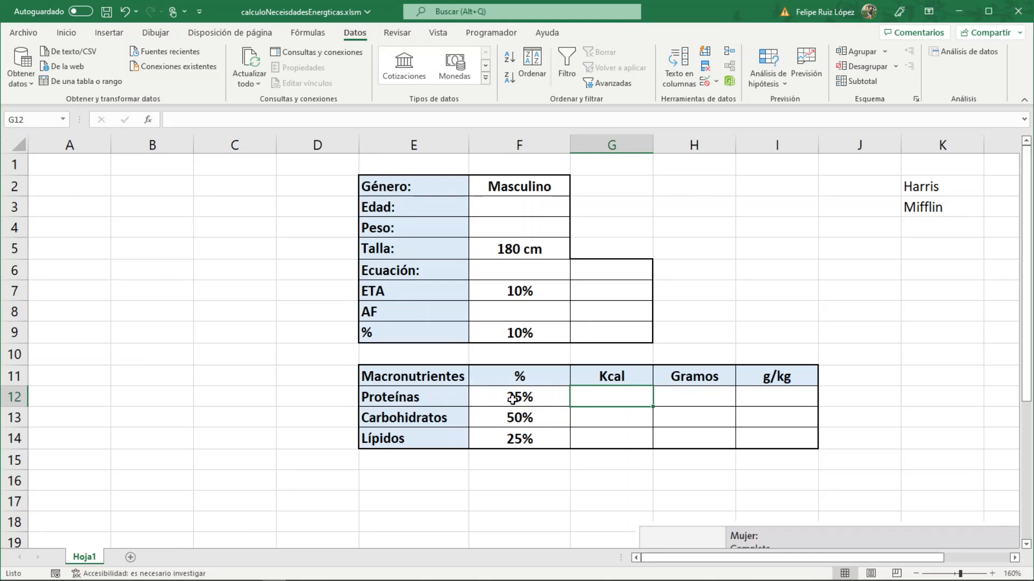
Insert a plus sign shape about 0.41 cm in size beside the protein percentage in F12
{"action": "left_click", "coordinate": [119, 39]}
{"action": "left_click", "coordinate": [152, 74]}
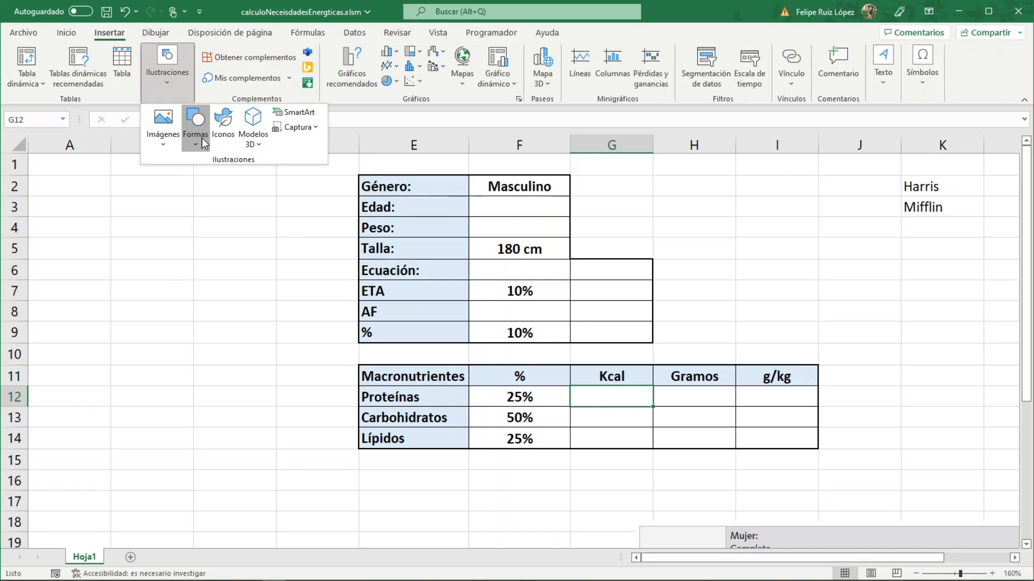
{"action": "left_click", "coordinate": [203, 141]}
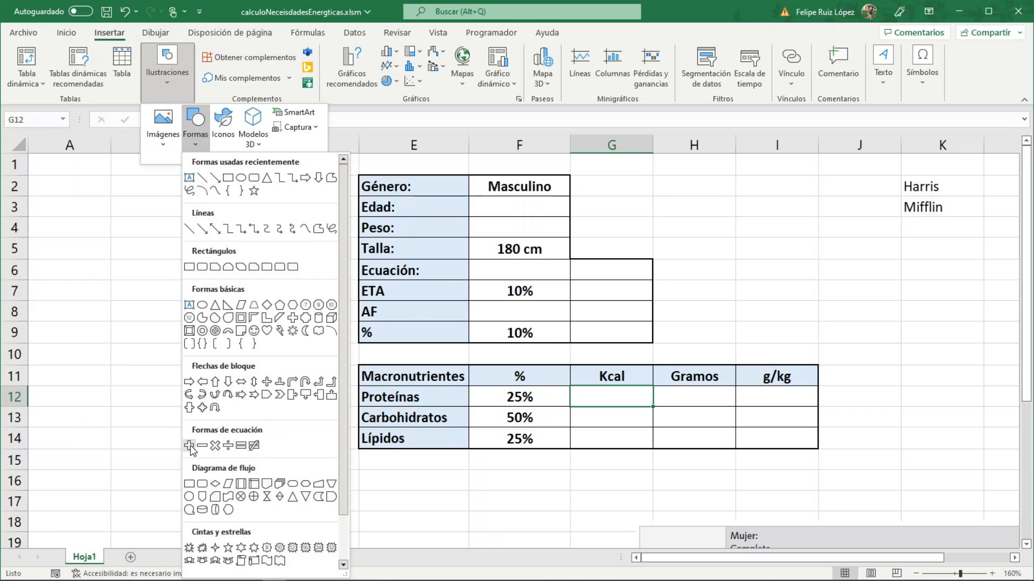
{"action": "left_click", "coordinate": [189, 446]}
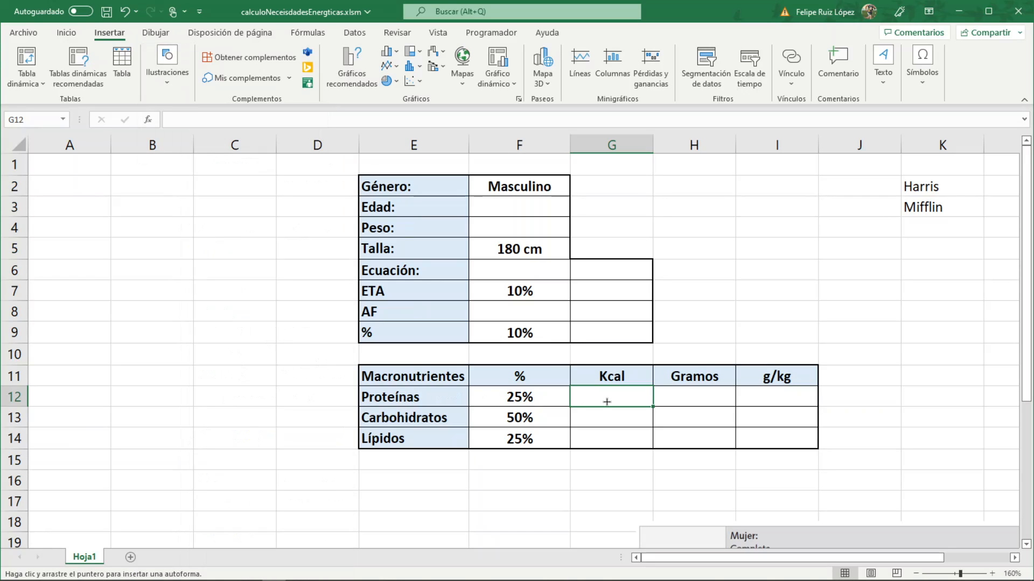
{"action": "mouse_move", "coordinate": [547, 406]}
{"action": "left_mouse_down"}
{"action": "mouse_move", "coordinate": [566, 384]}
{"action": "mouse_move", "coordinate": [559, 391]}
{"action": "left_mouse_up"}
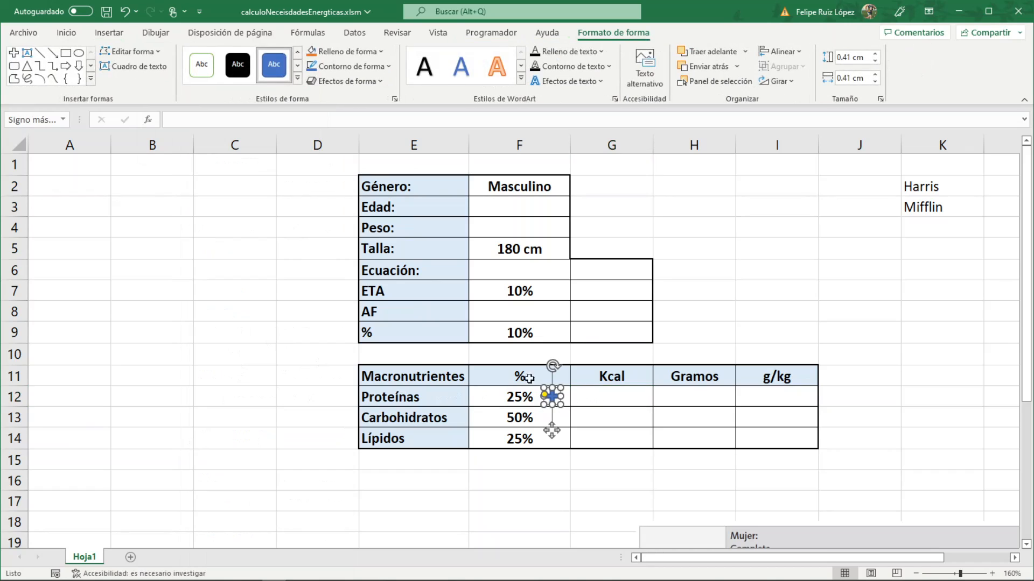
{"action": "left_click", "coordinate": [351, 317]}
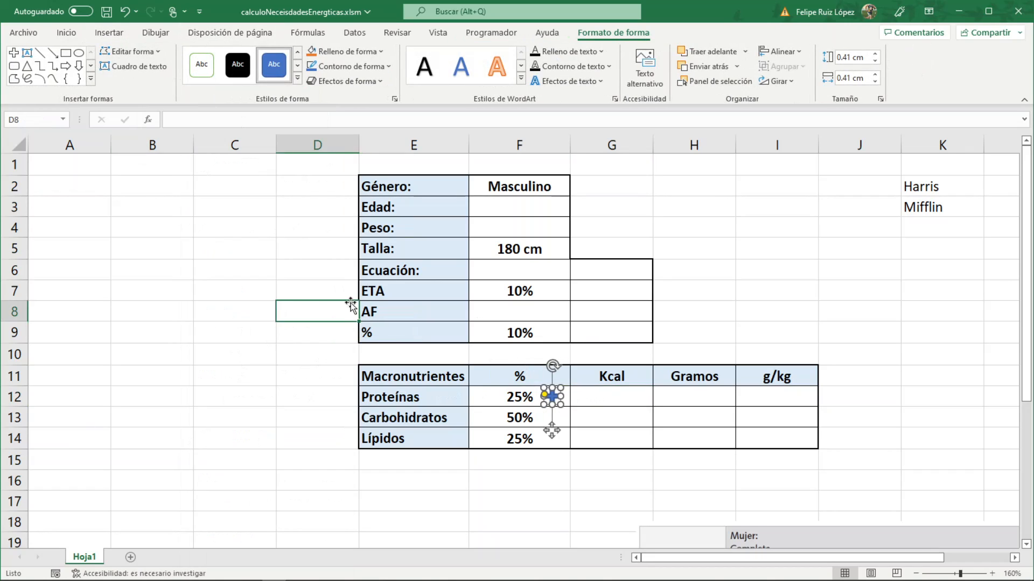
Insert a minus sign shape about 0.56 cm in size and position it and the plus sign on either side of the F12 percentage
{"action": "left_click", "coordinate": [97, 36]}
{"action": "left_click", "coordinate": [180, 75]}
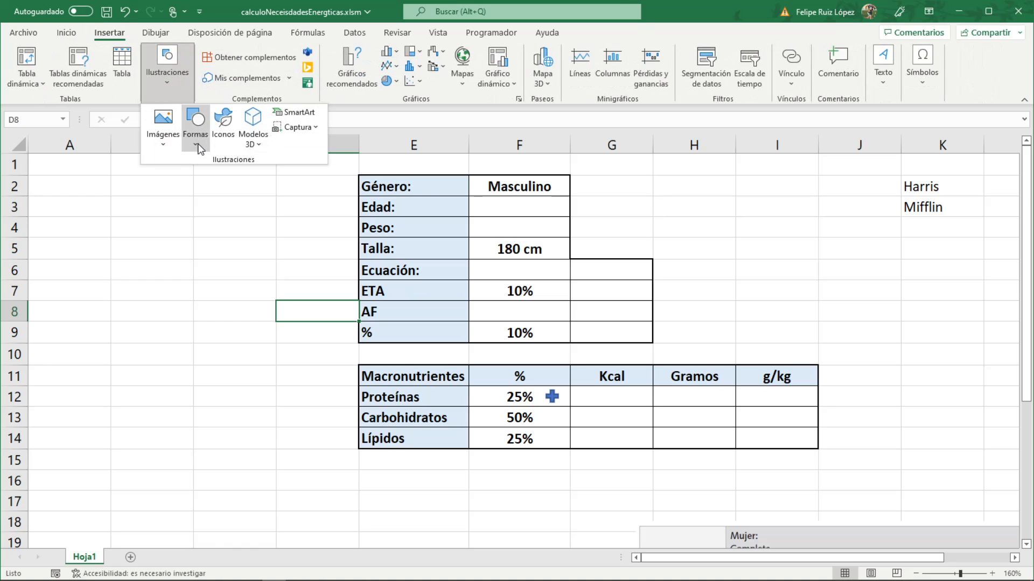
{"action": "left_click", "coordinate": [200, 158]}
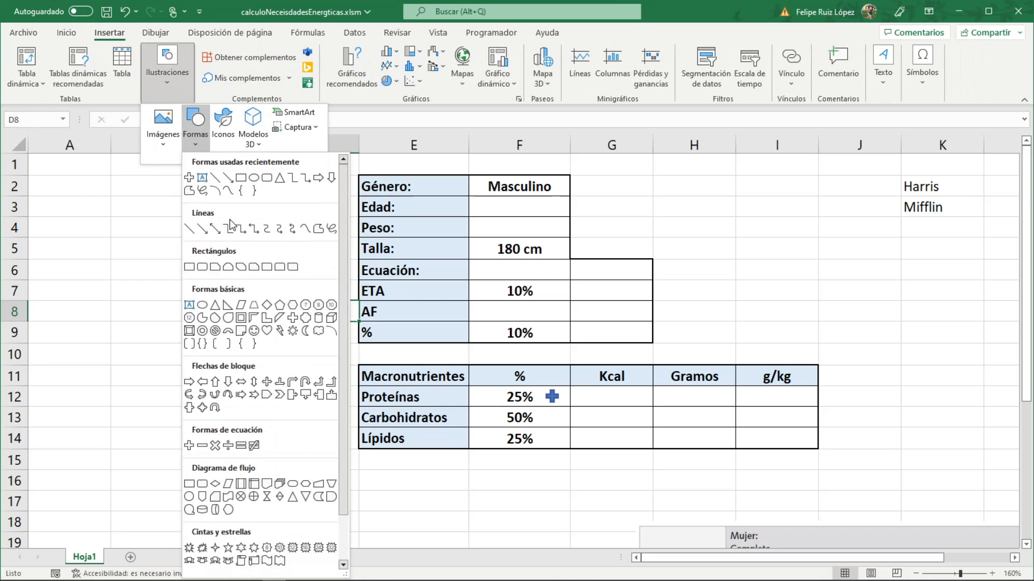
{"action": "left_click", "coordinate": [201, 445]}
{"action": "left_click_drag", "start_coordinate": [398, 399], "coordinate": [420, 389]}
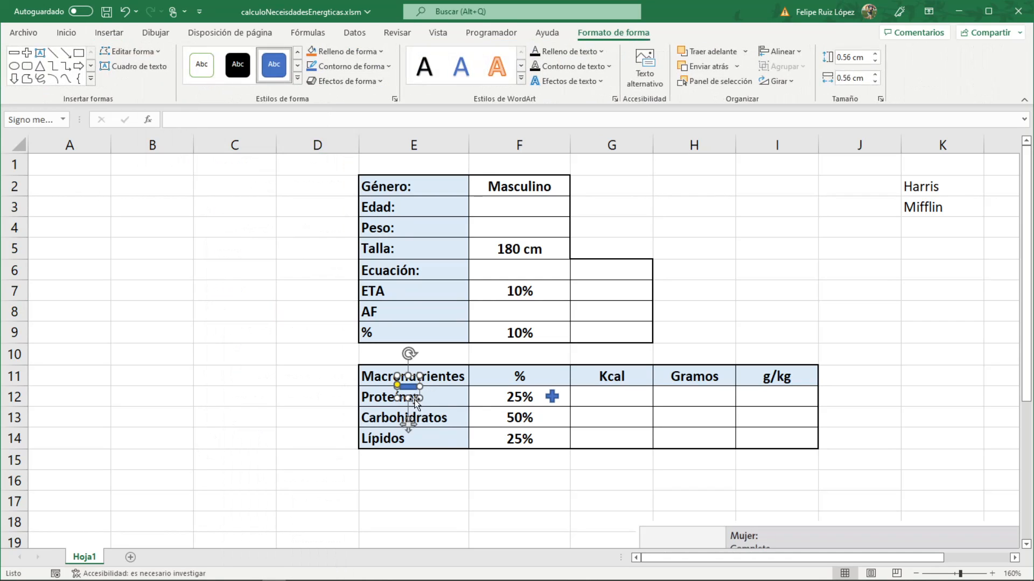
{"action": "left_click_drag", "start_coordinate": [410, 425], "coordinate": [502, 440]}
{"action": "left_click_drag", "start_coordinate": [553, 398], "coordinate": [554, 437]}
Align the minus and plus shapes in F12 by their bottom edges and copy the pair to F9
{"action": "left_click", "coordinate": [487, 401], "text": "ctrl"}
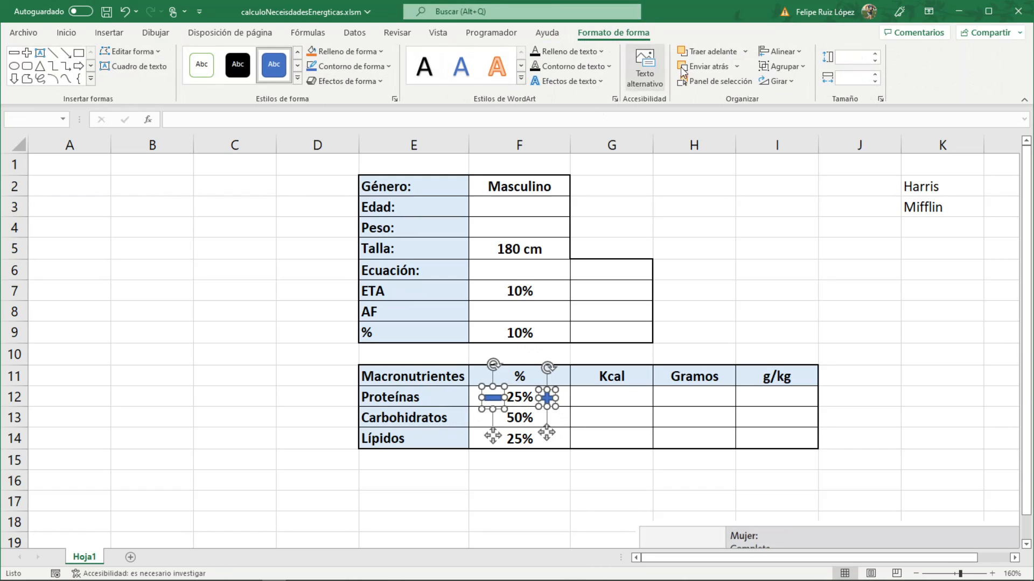
{"action": "left_click", "coordinate": [805, 52]}
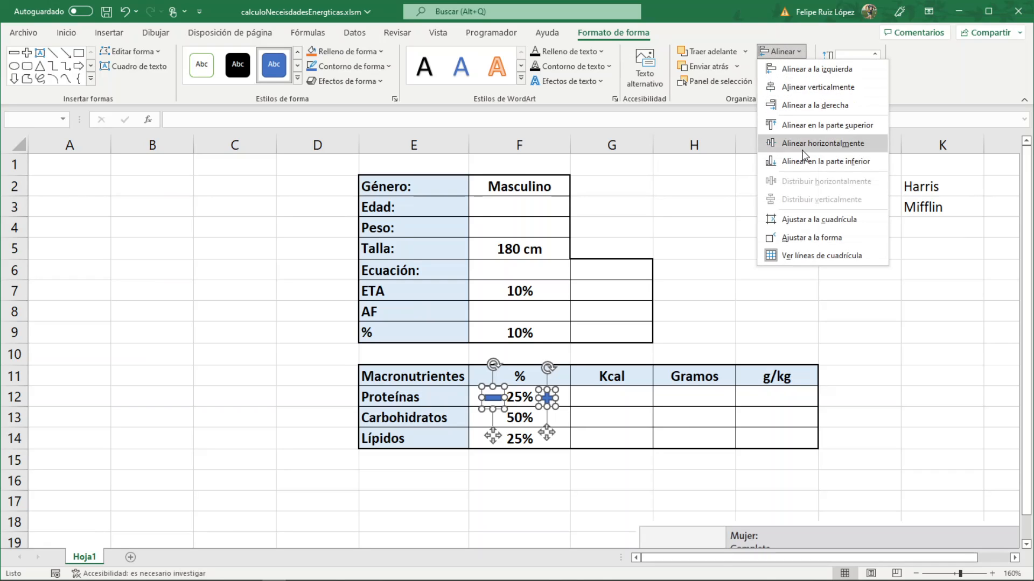
{"action": "left_click", "coordinate": [805, 168]}
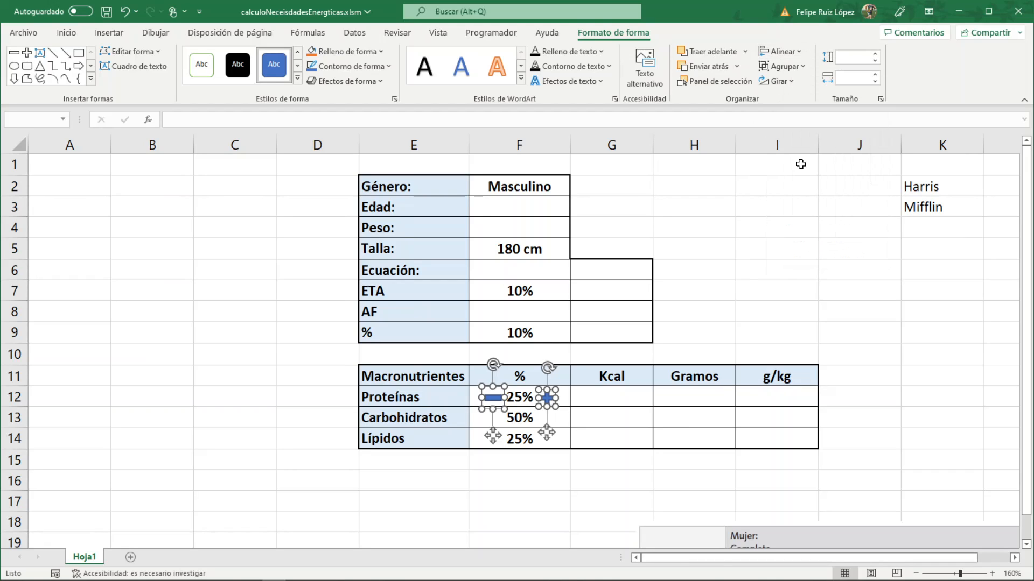
{"action": "left_click_drag", "start_coordinate": [547, 436], "coordinate": [544, 371]}
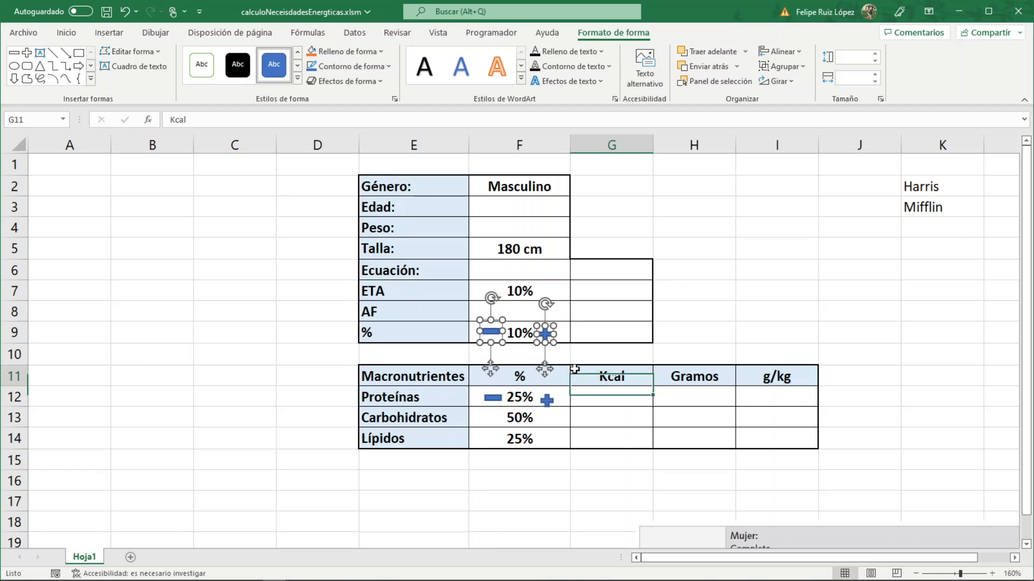
{"action": "left_click", "coordinate": [574, 369]}
Nudge the plus signs in F9 and F12 slightly up to line up with their minus signs
{"action": "left_click", "coordinate": [547, 335]}
{"action": "key", "text": "Up"}
{"action": "key", "text": "Up"}
{"action": "key", "text": "Up"}
{"action": "key", "text": "Up"}
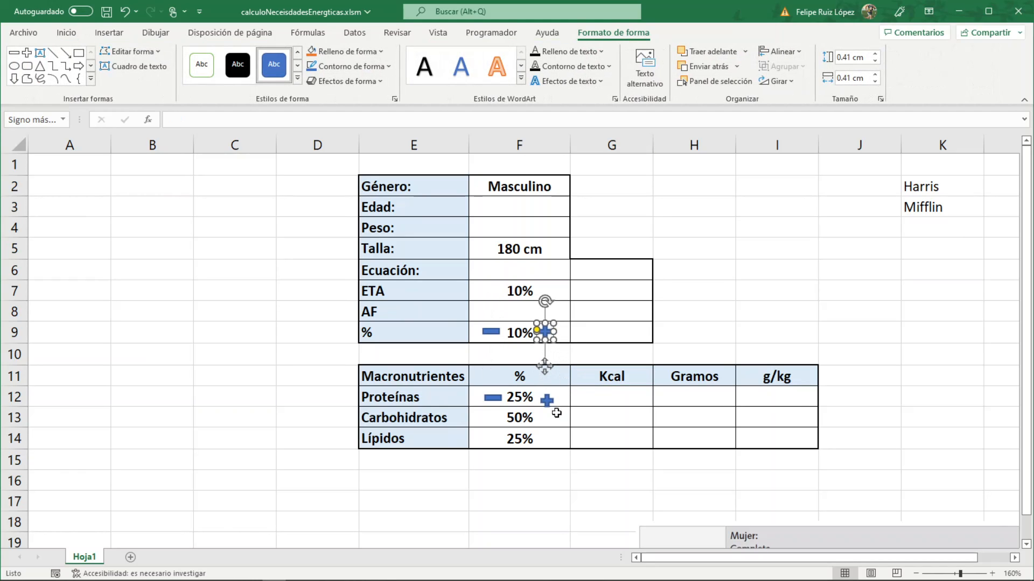
{"action": "left_click", "coordinate": [548, 399]}
{"action": "key", "text": "Up"}
{"action": "key", "text": "Up"}
{"action": "key", "text": "Up"}
{"action": "key", "text": "Up"}
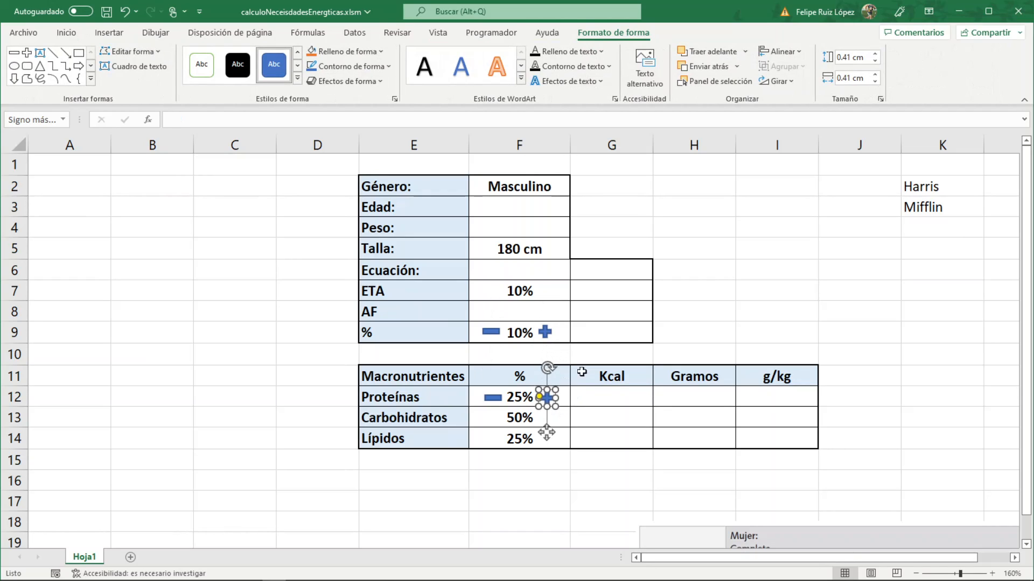
{"action": "left_click", "coordinate": [577, 377]}
Copy the F9 minus and plus pair into cells F7, F8, F13 and F14
{"action": "left_click", "coordinate": [496, 338]}
{"action": "left_click", "coordinate": [494, 333]}
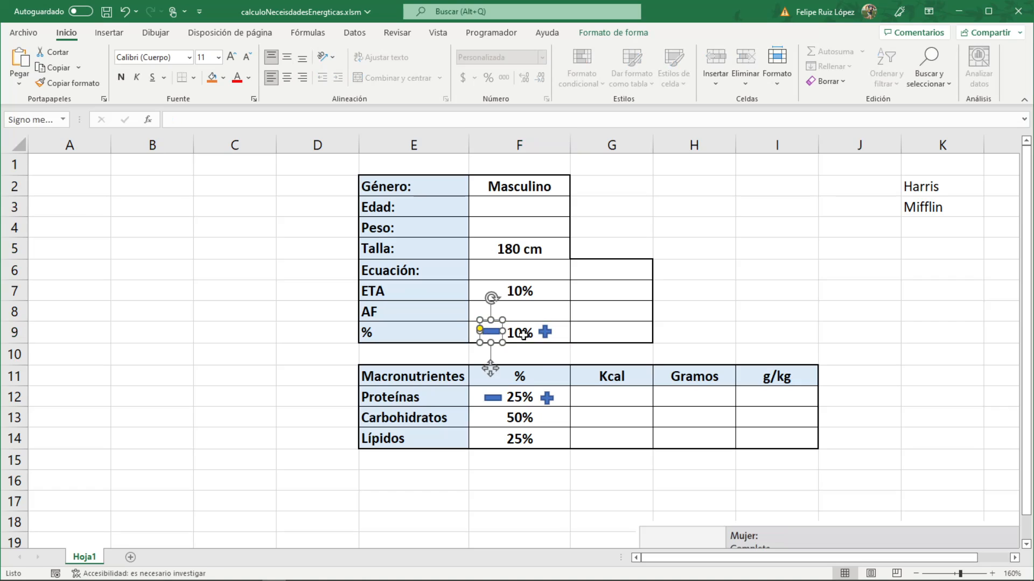
{"action": "left_click", "coordinate": [544, 333], "text": "ctrl"}
{"action": "key", "text": "ctrl+c"}
{"action": "key", "text": "ctrl+v"}
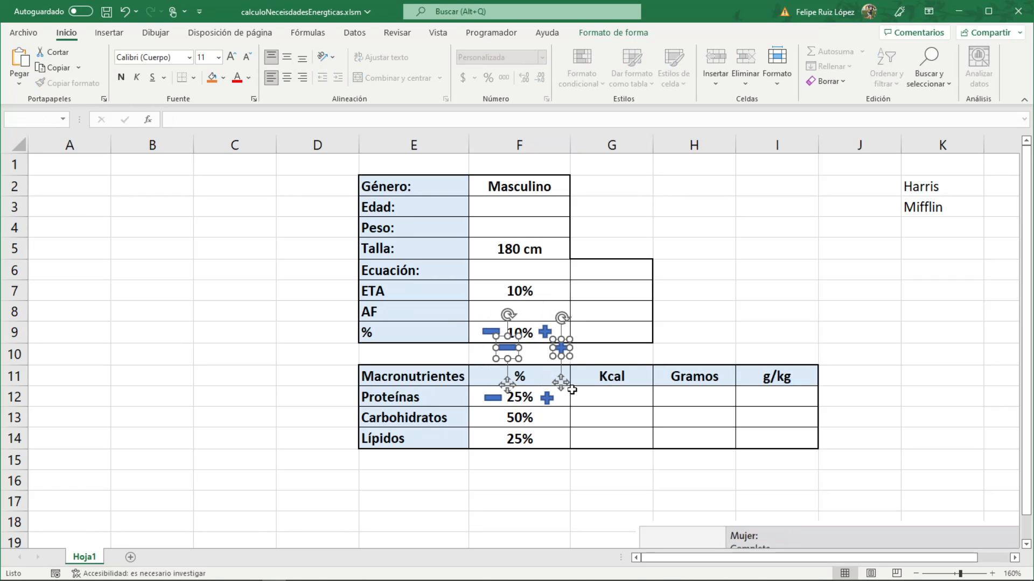
{"action": "left_click_drag", "start_coordinate": [563, 385], "coordinate": [541, 468]}
{"action": "key", "text": "ctrl+v"}
{"action": "key", "text": "ctrl+v"}
{"action": "key", "text": "ctrl+v"}
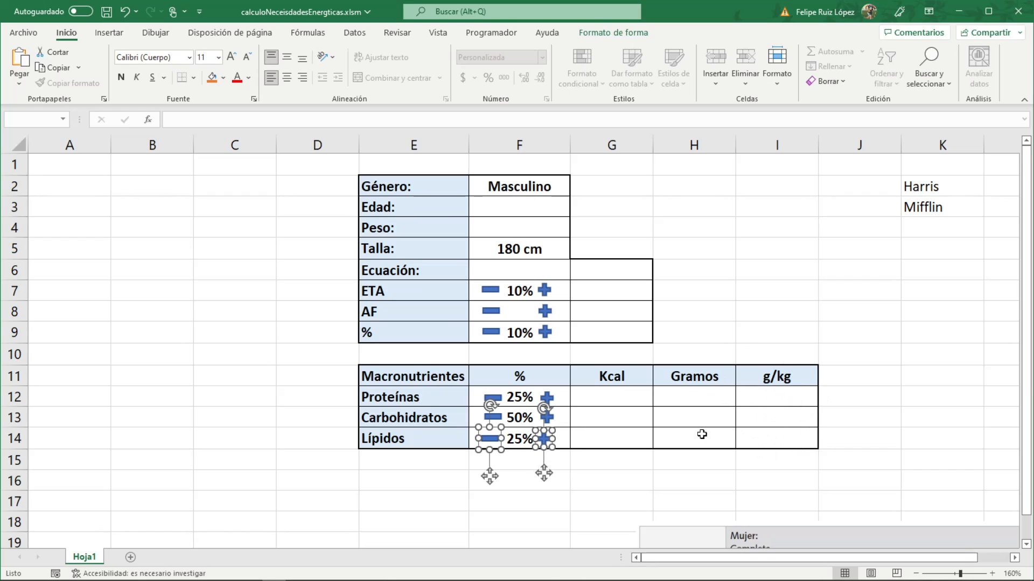
Place copies of the minus and plus pair in the g/kg cells I12:I14
{"action": "left_click_drag", "start_coordinate": [560, 486], "coordinate": [754, 474]}
{"action": "key", "text": "ctrl+v"}
{"action": "key", "text": "ctrl+v"}
{"action": "left_click", "coordinate": [880, 434]}
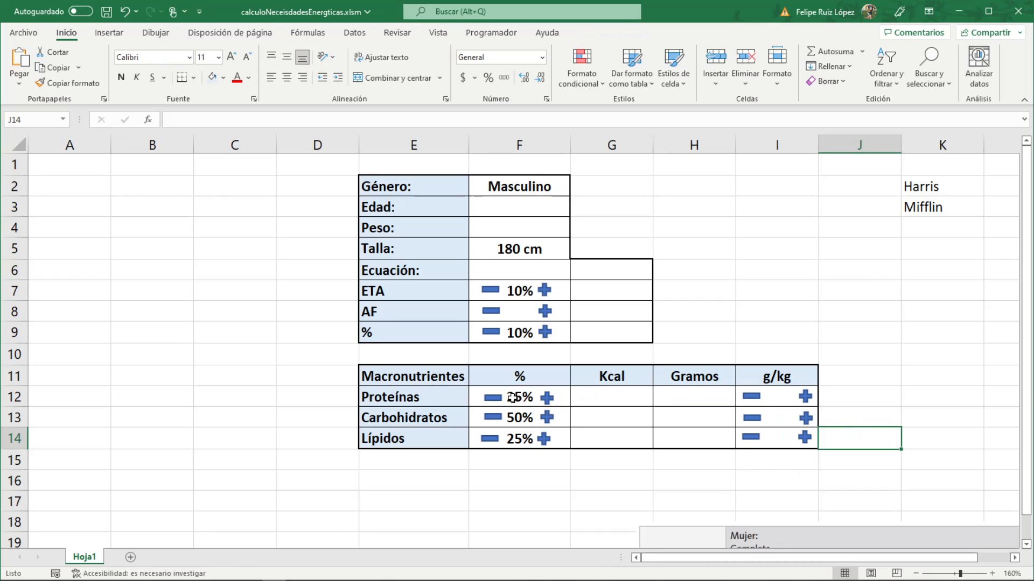
Move the equations reference picture up over rows 7 to 18 and narrow column J
{"action": "left_click", "coordinate": [726, 274]}
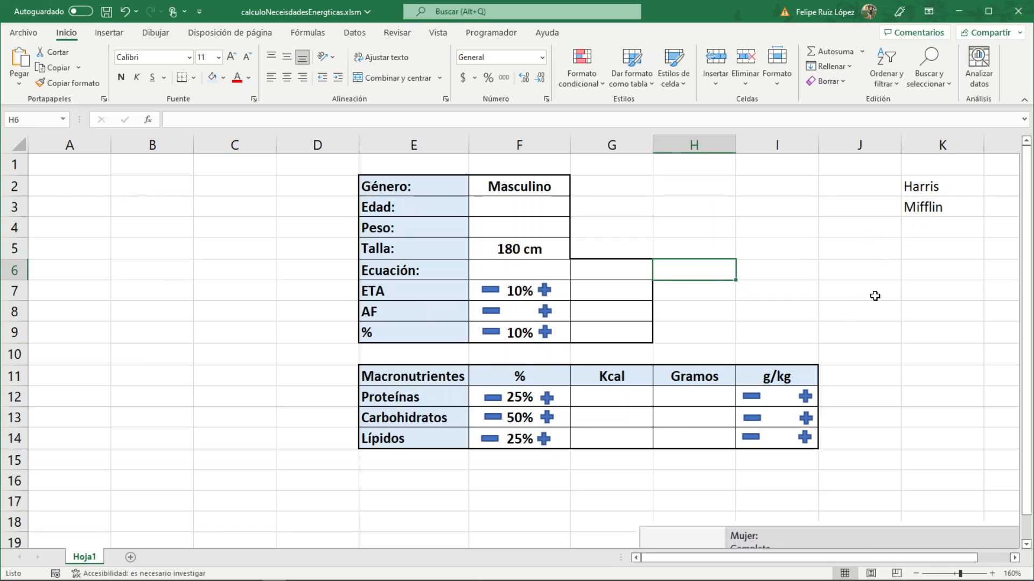
{"action": "left_click_drag", "start_coordinate": [829, 527], "coordinate": [189, 339]}
{"action": "left_click_drag", "start_coordinate": [523, 500], "coordinate": [677, 488]}
{"action": "left_click", "coordinate": [539, 264]}
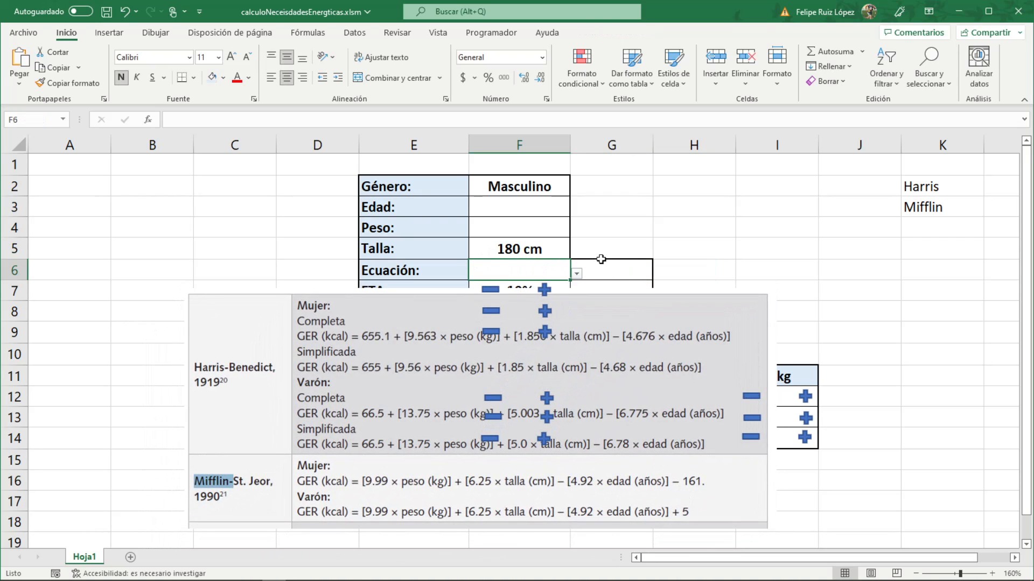
{"action": "left_click", "coordinate": [1000, 192]}
{"action": "left_click_drag", "start_coordinate": [901, 145], "coordinate": [833, 145]}
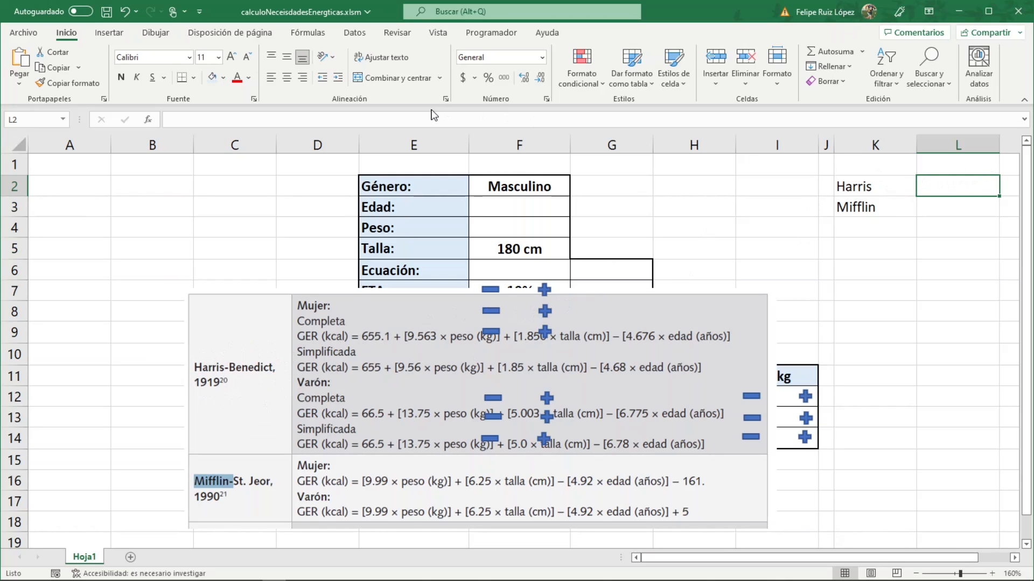
Start an IF formula in L2 beside Harris with the condition F2="Femenino"
{"action": "type", "text": "="}
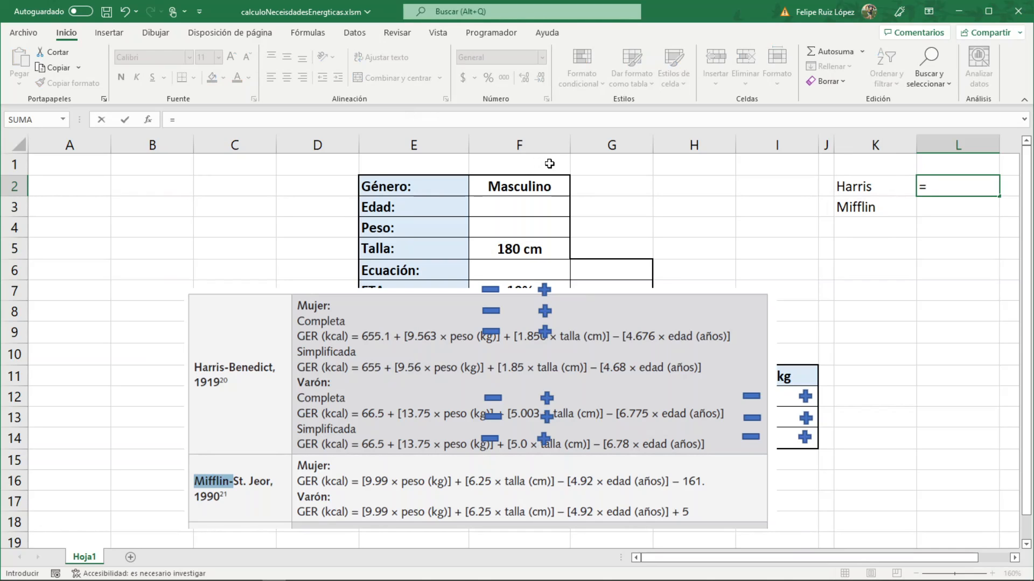
{"action": "type", "text": "si("}
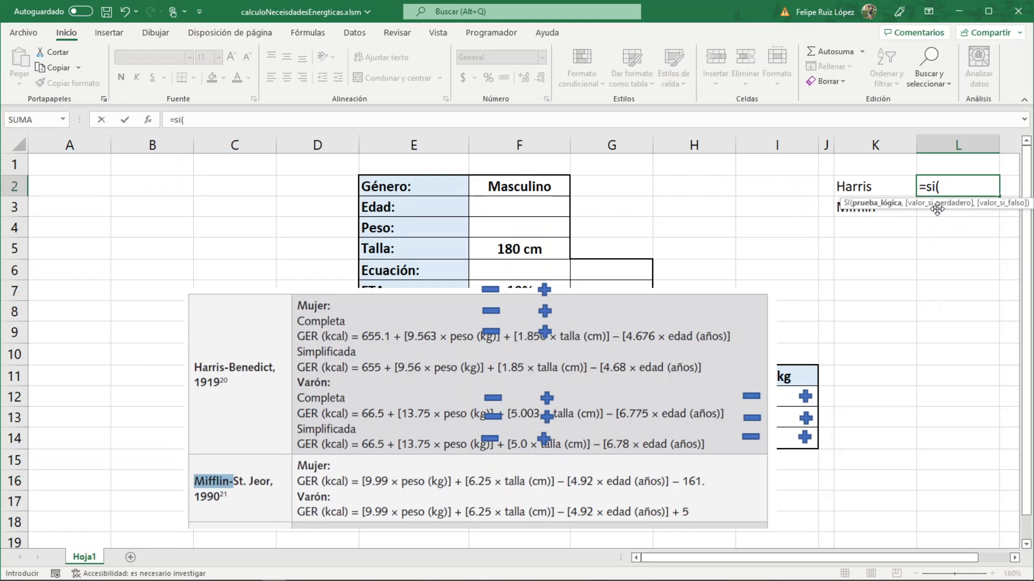
{"action": "left_click", "coordinate": [520, 182]}
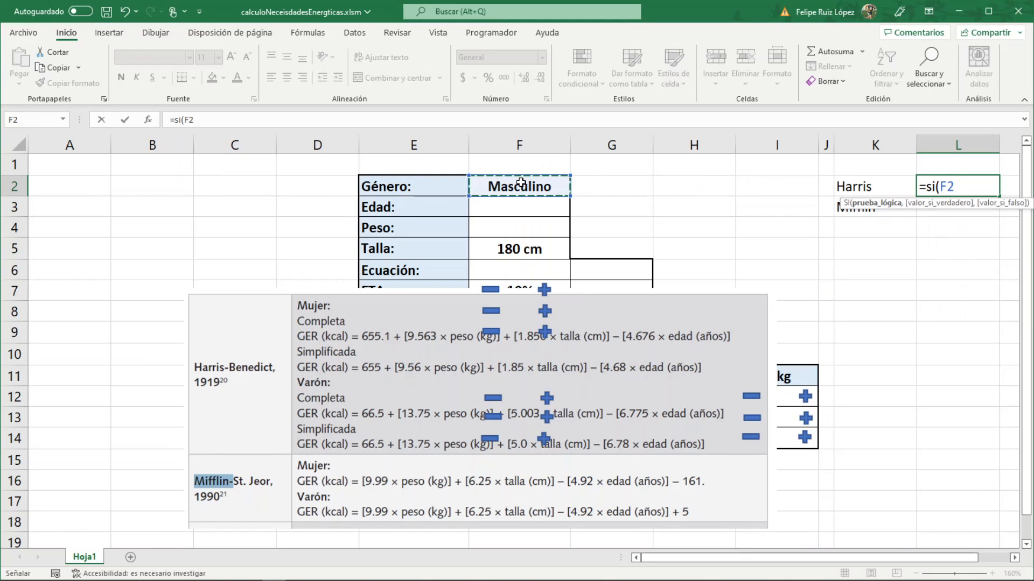
{"action": "type", "text": "=\"Masculino"}
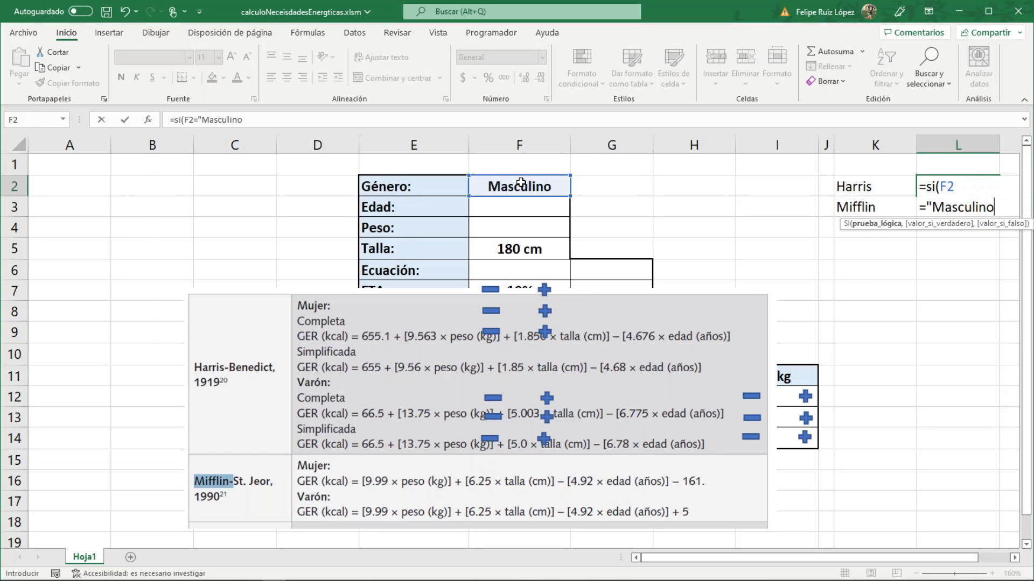
{"action": "key", "text": "BackSpace"}
{"action": "key", "text": "BackSpace"}
{"action": "key", "text": "BackSpace"}
{"action": "key", "text": "BackSpace"}
{"action": "key", "text": "BackSpace"}
{"action": "key", "text": "BackSpace"}
{"action": "key", "text": "BackSpace"}
{"action": "key", "text": "BackSpace"}
{"action": "key", "text": "BackSpace"}
{"action": "type", "text": "Femenino\""}
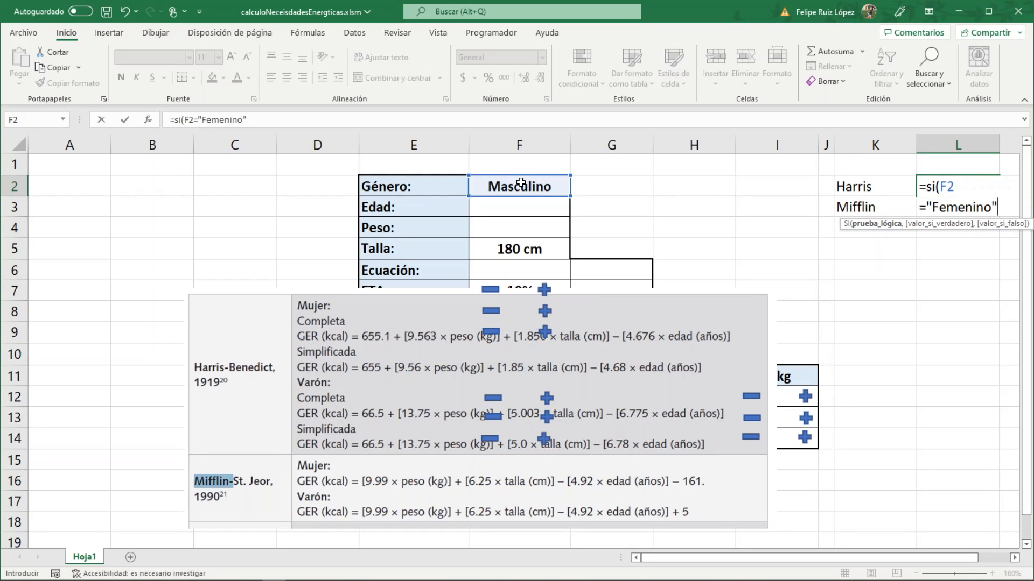
{"action": "type", "text": ","}
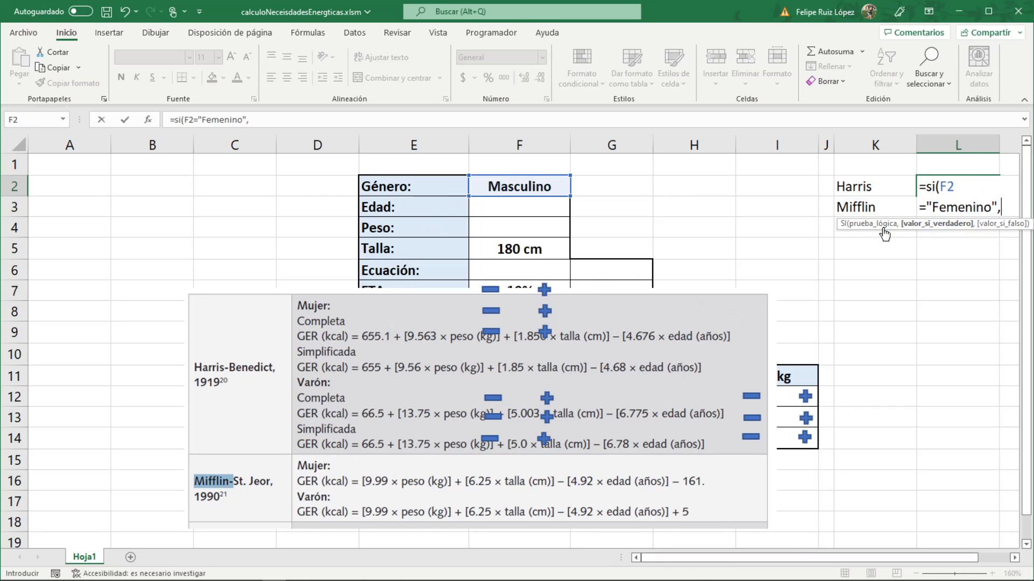
Enter the complete female Harris-Benedict equation as L2's true value: 655.1+(9.563*F4)+(1.850*F5)-(4.676*F3)
{"action": "left_click", "coordinate": [262, 124]}
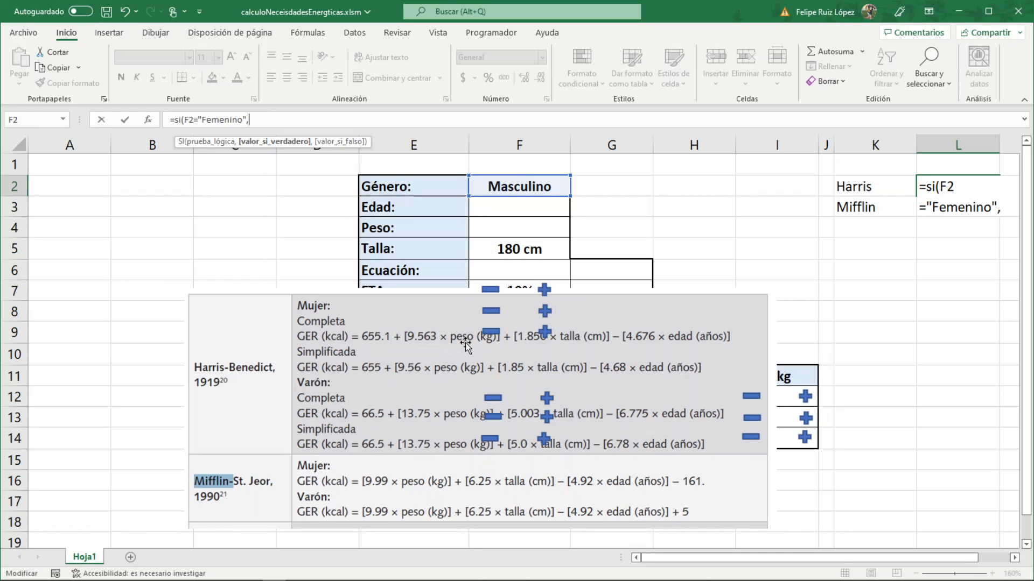
{"action": "type", "text": "55.1+("}
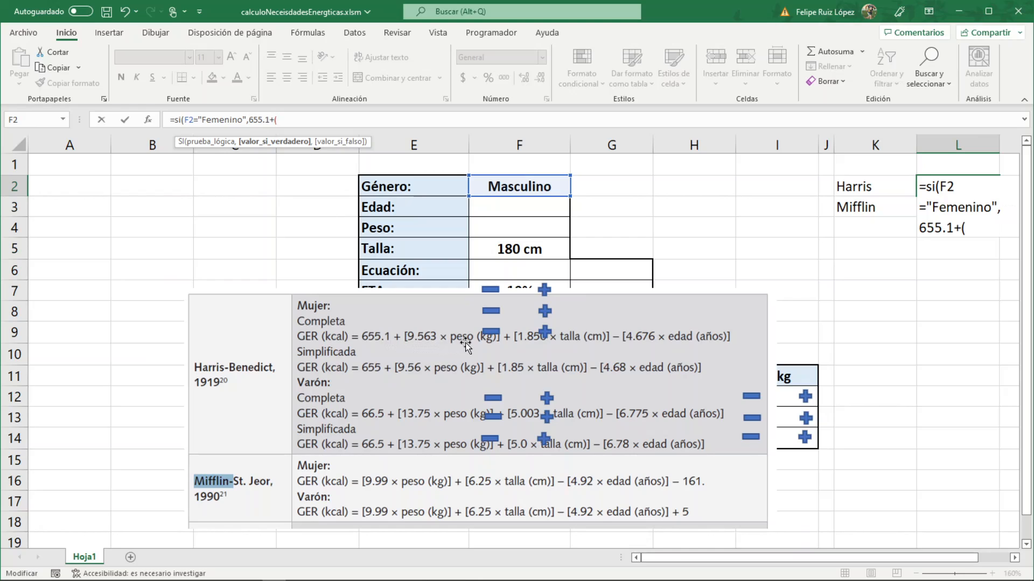
{"action": "type", "text": "9.563*"}
{"action": "left_click", "coordinate": [508, 226]}
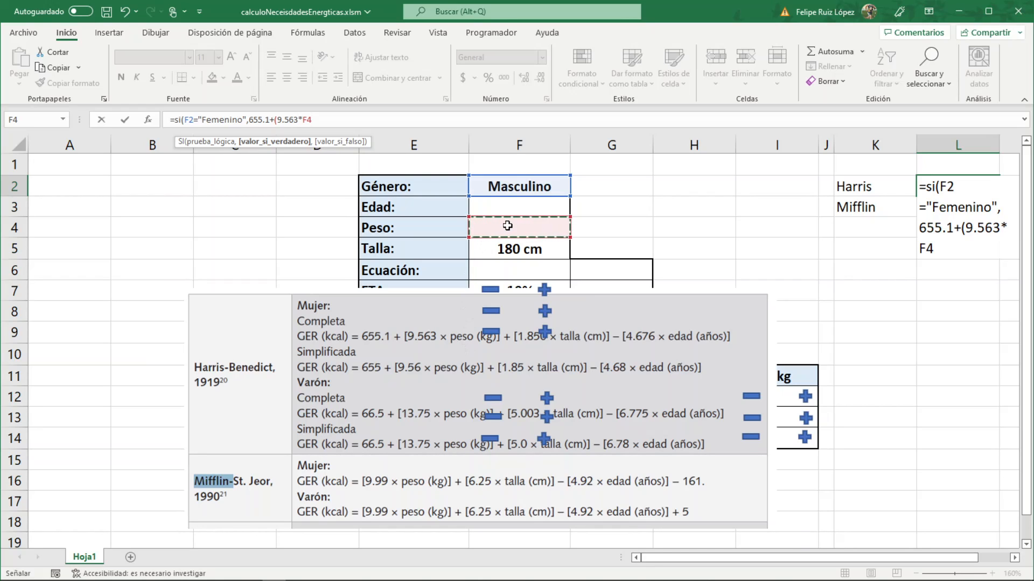
{"action": "type", "text": ")+(1.580*"}
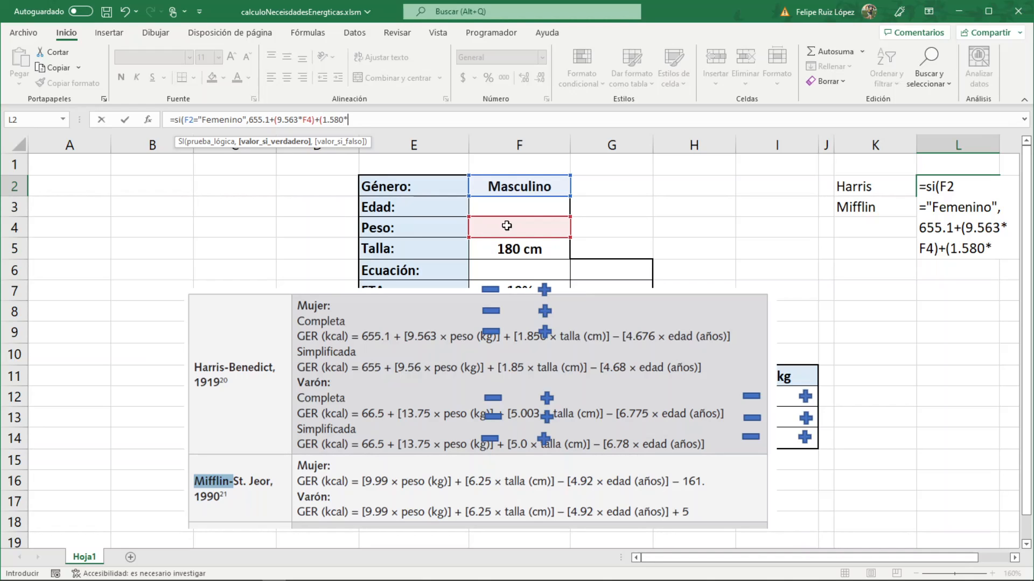
{"action": "left_click", "coordinate": [514, 247]}
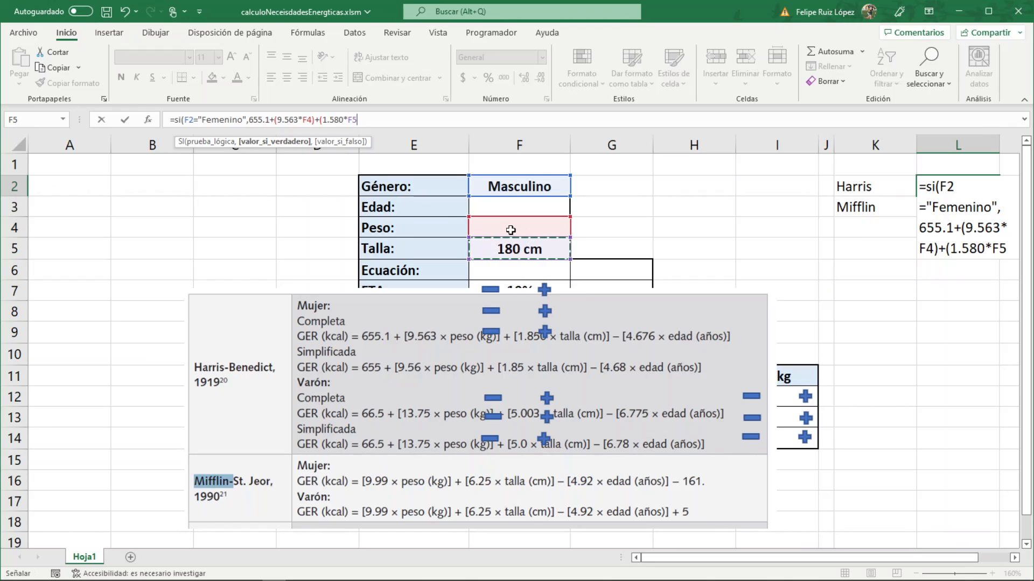
{"action": "type", "text": ")-"}
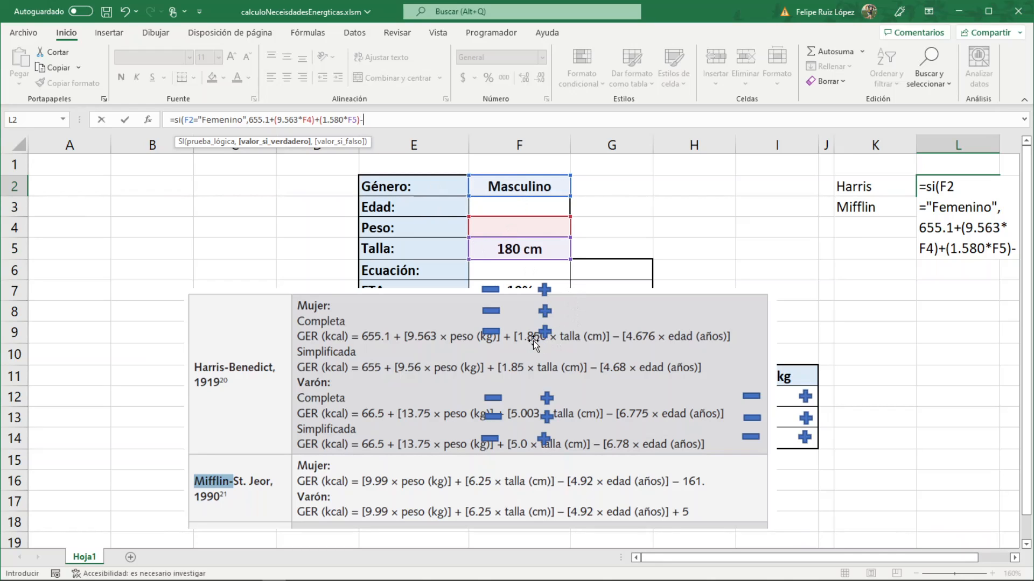
{"action": "left_click", "coordinate": [335, 121]}
{"action": "key", "text": "BackSpace"}
{"action": "type", "text": "5"}
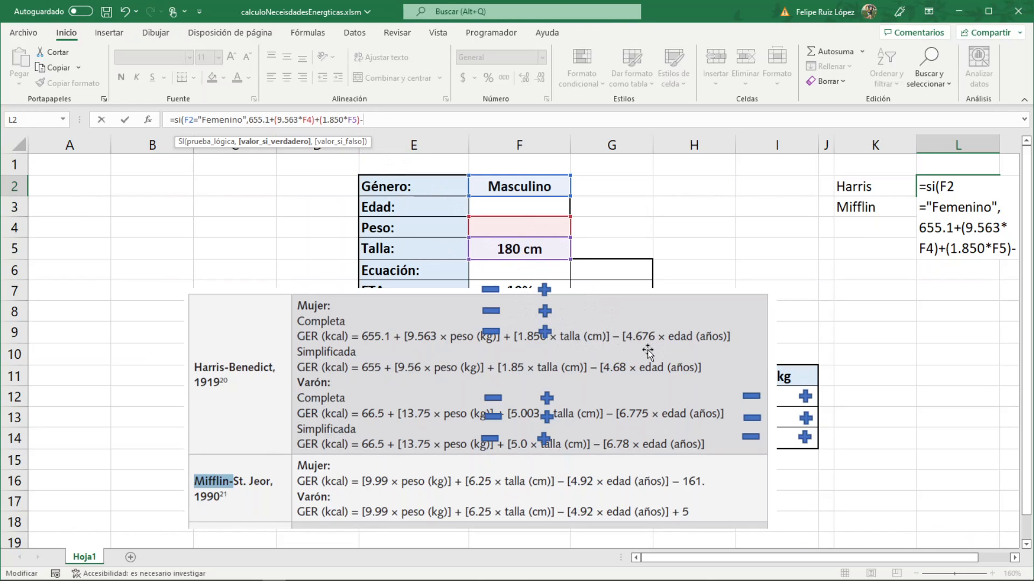
{"action": "type", "text": "(4.676*"}
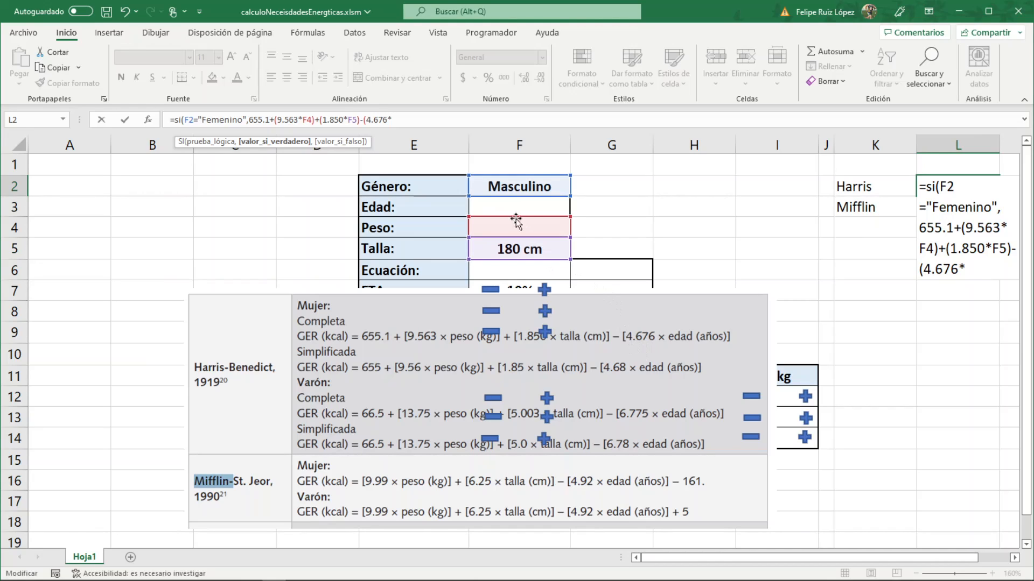
{"action": "left_click", "coordinate": [510, 203]}
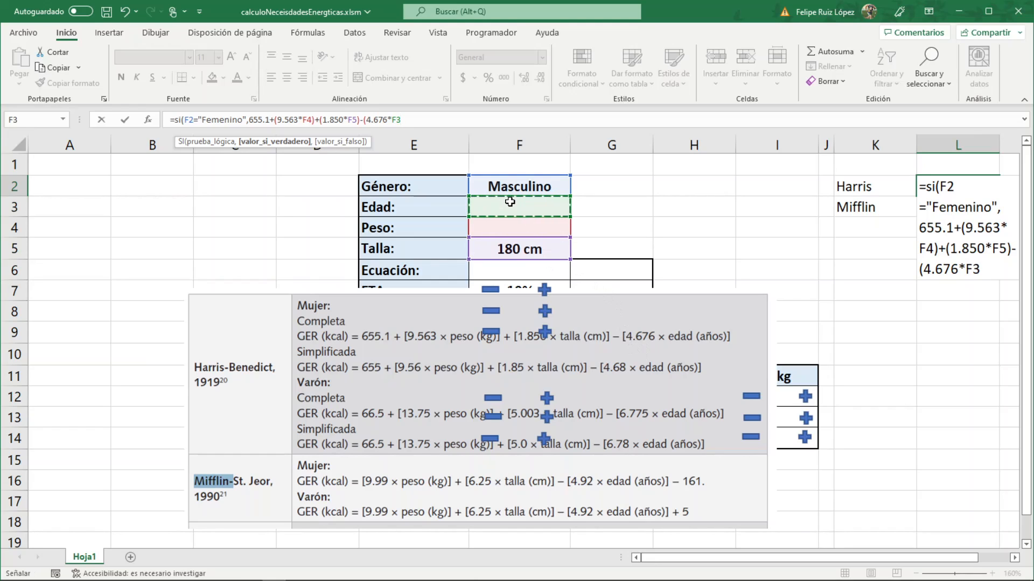
{"action": "type", "text": "),"}
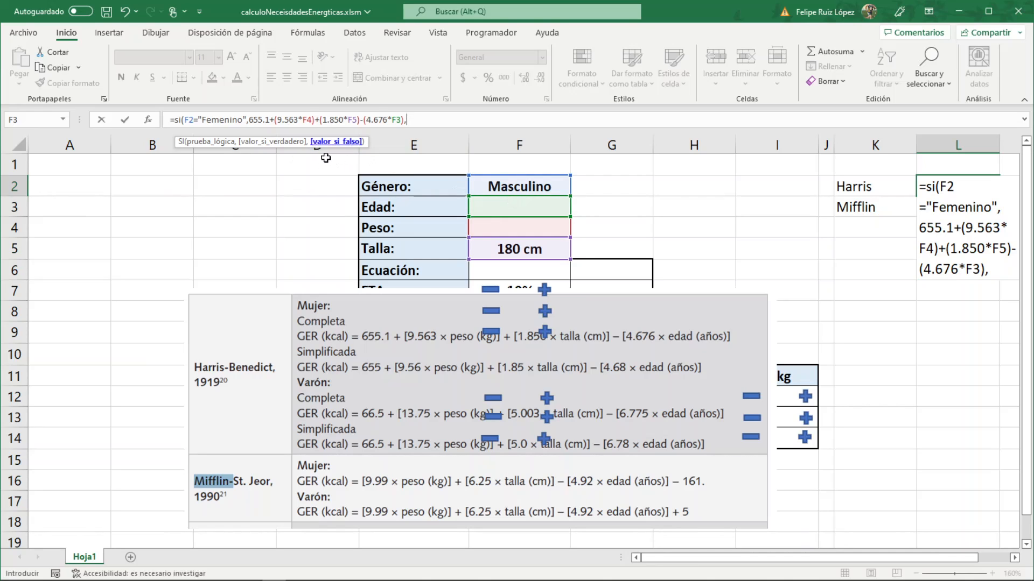
Nest a second IF as the false value of the L2 formula, with the condition F2="Masculino"
{"action": "type", "text": "si("}
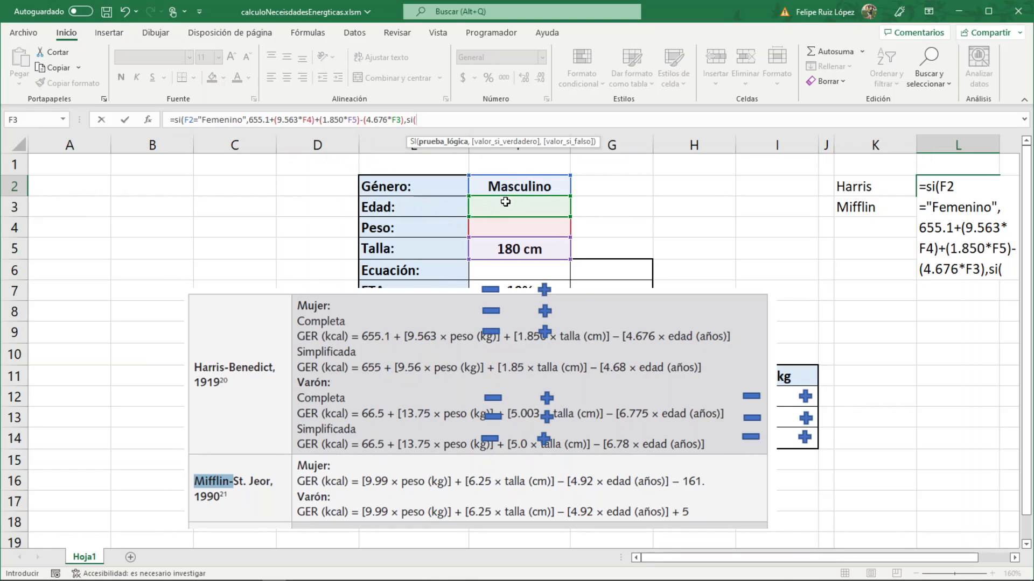
{"action": "left_click", "coordinate": [521, 186]}
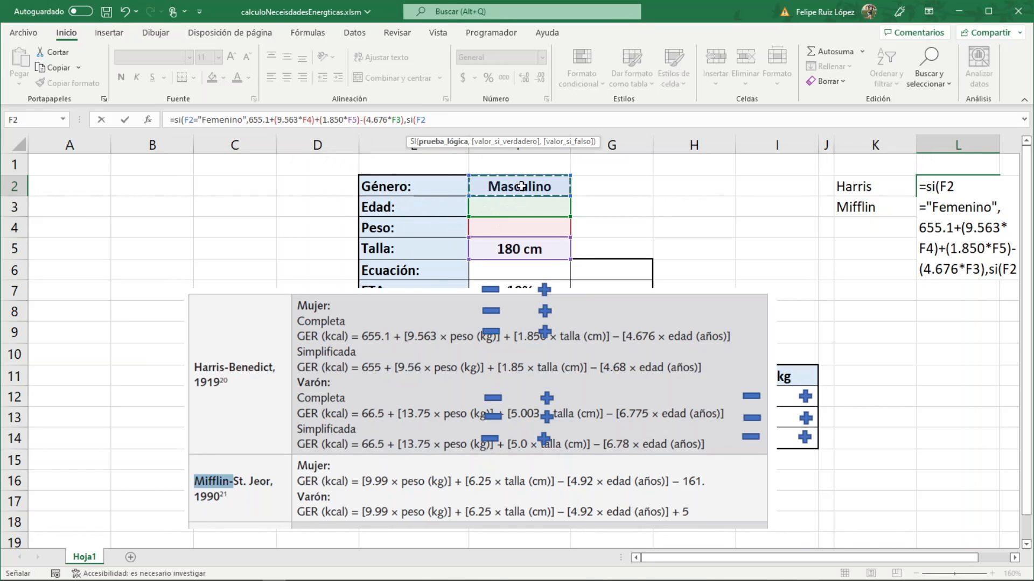
{"action": "type", "text": "="}
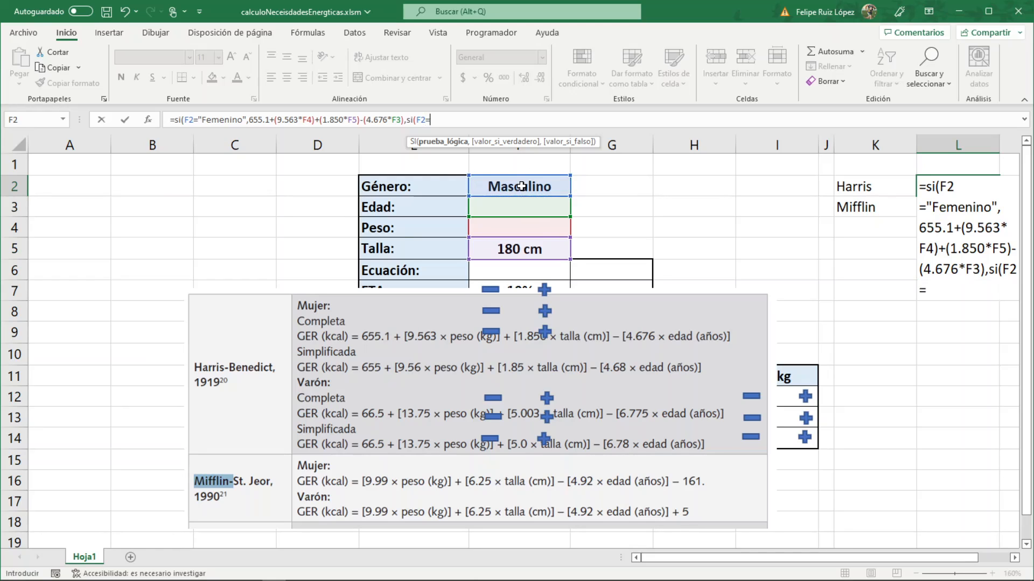
{"action": "type", "text": "\"Masculino\""}
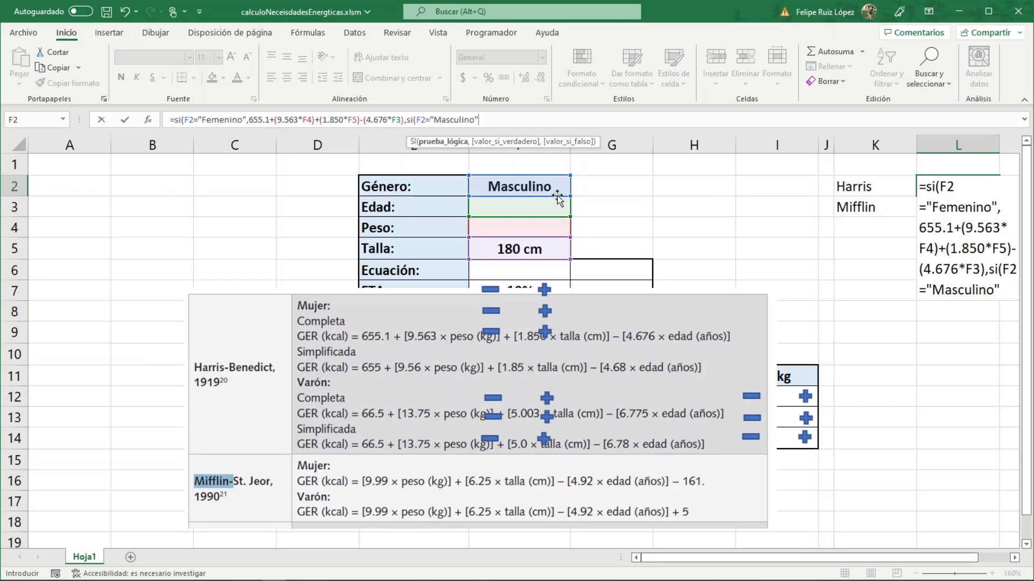
{"action": "type", "text": ","}
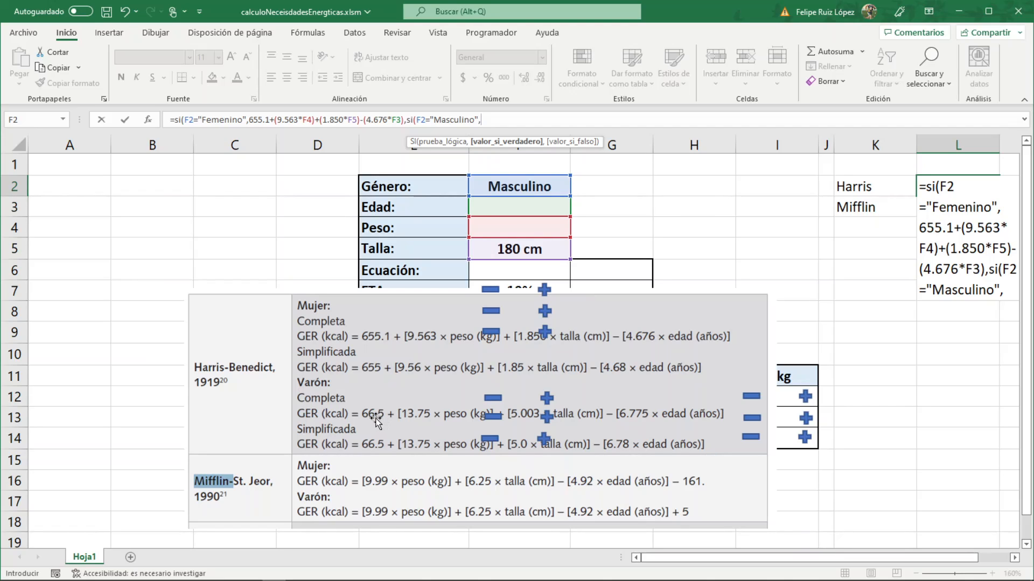
Complete the L2 formula with the male equation 66.5+(13.75*F4)+(5.003*F5)-(6.775*F3) and an empty string as the final false value
{"action": "type", "text": "66.5+(13.75*"}
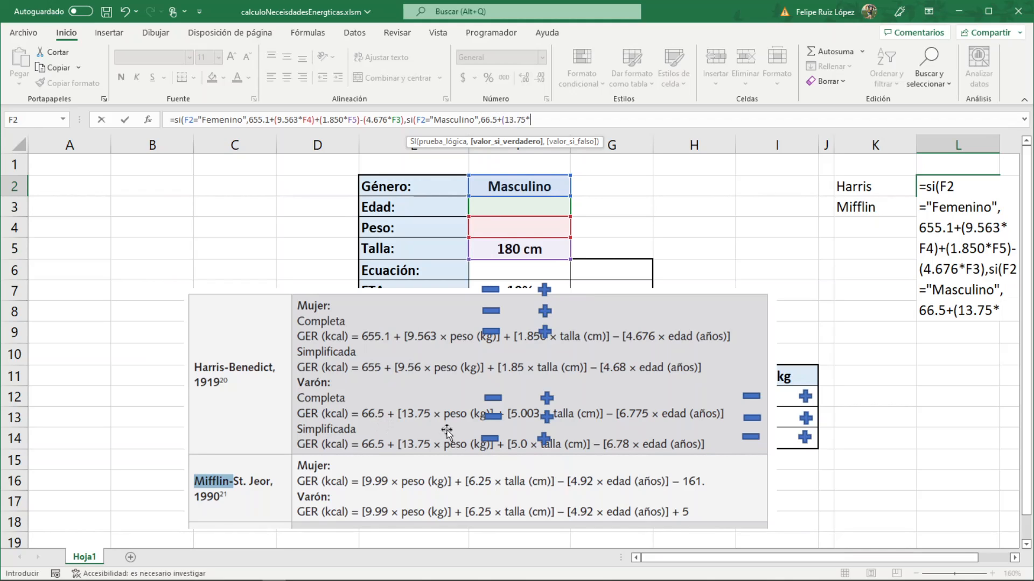
{"action": "left_click", "coordinate": [532, 220]}
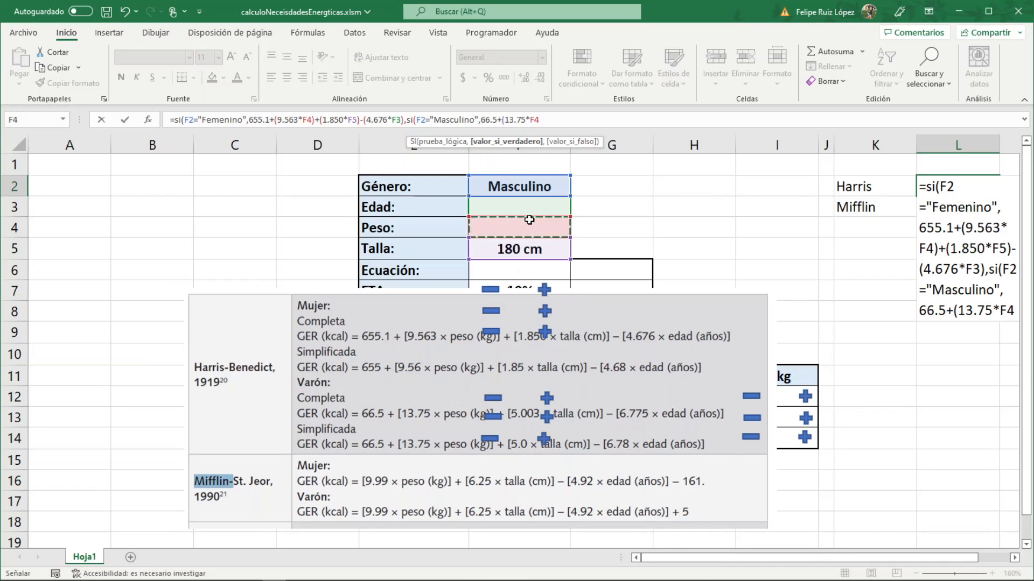
{"action": "type", "text": ")+"}
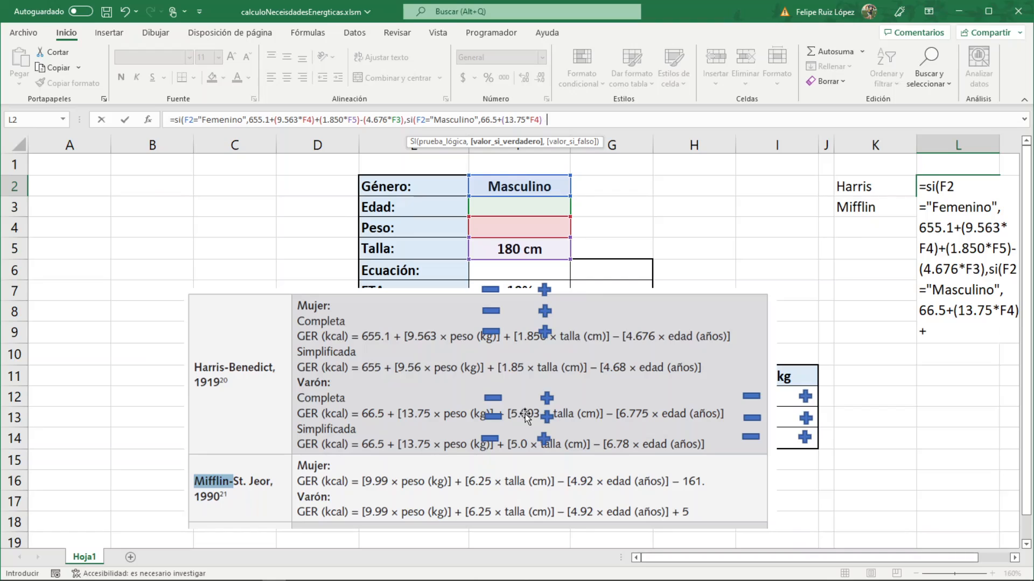
{"action": "type", "text": "(5.003*"}
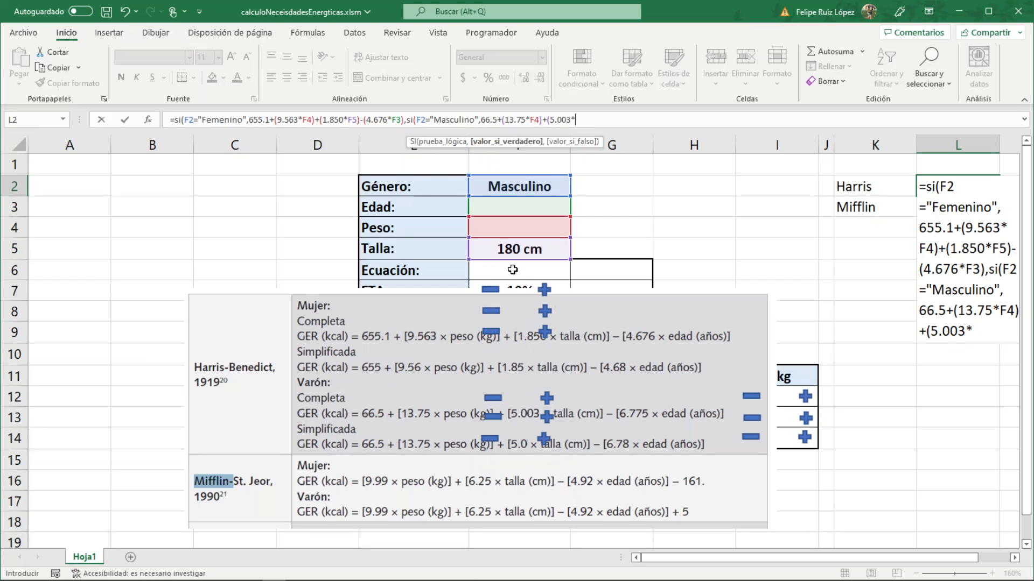
{"action": "left_click", "coordinate": [526, 247]}
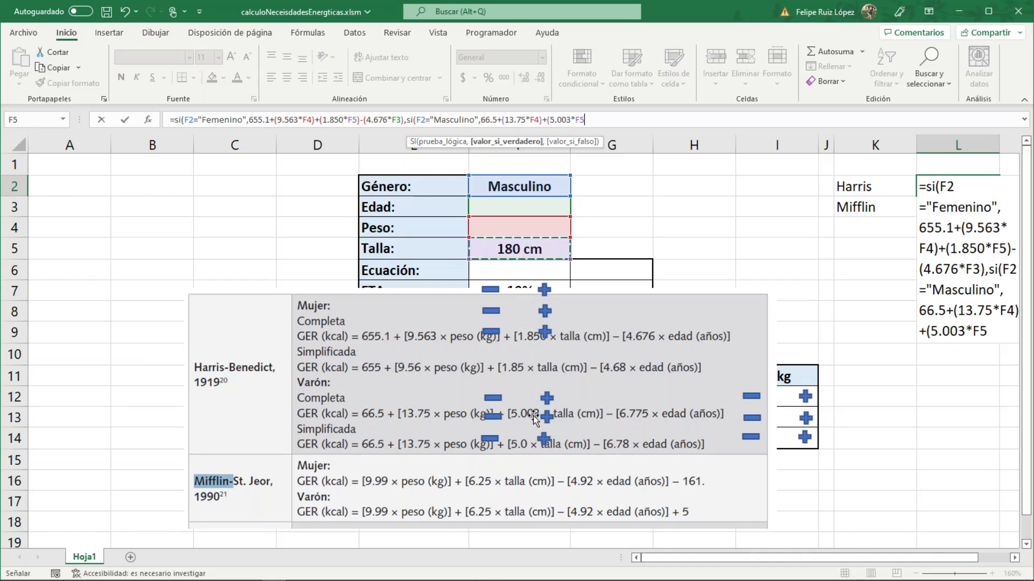
{"action": "type", "text": ")"}
{"action": "type", "text": "-(6.77"}
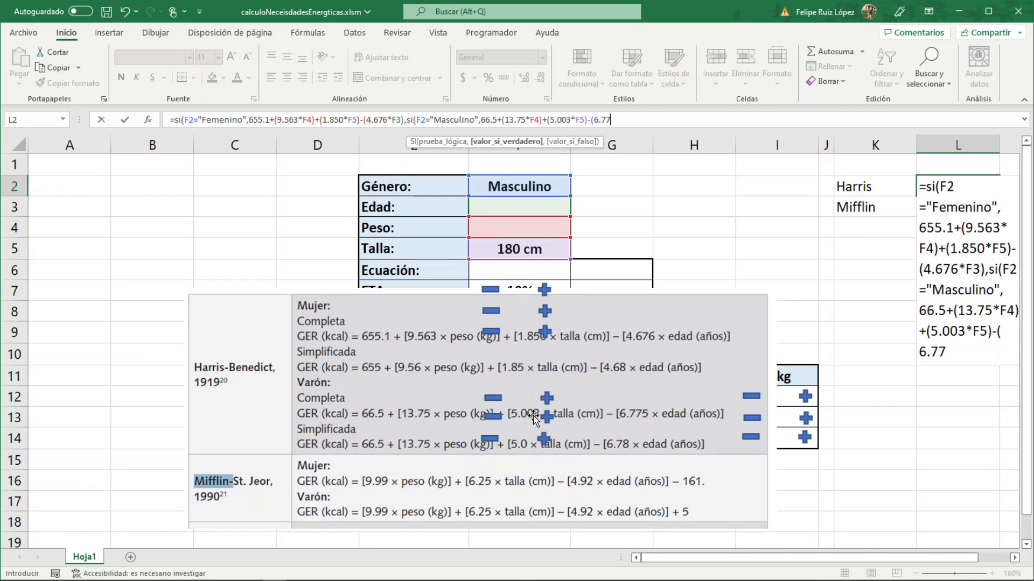
{"action": "type", "text": "5*"}
{"action": "left_click", "coordinate": [517, 200]}
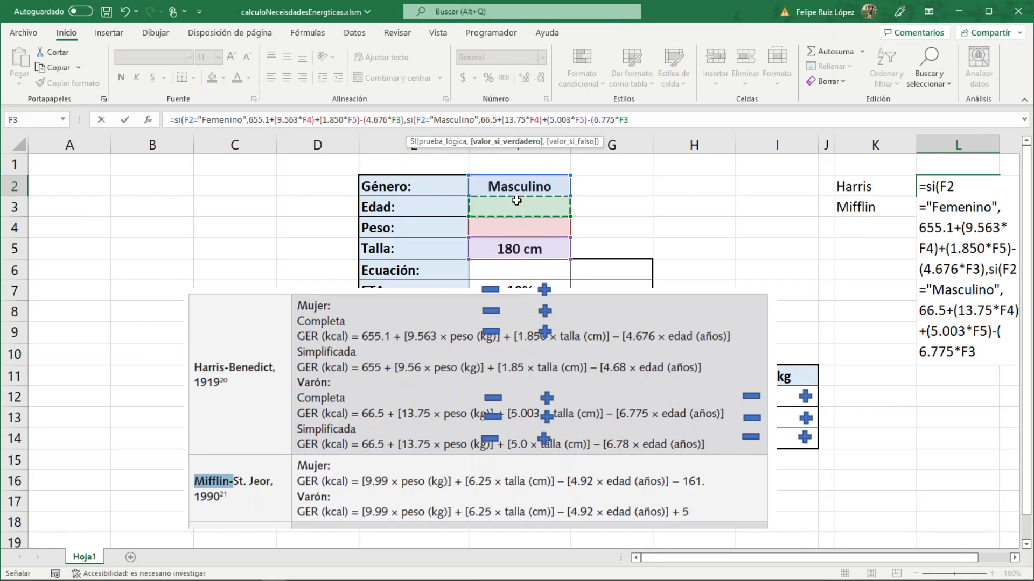
{"action": "type", "text": "),"}
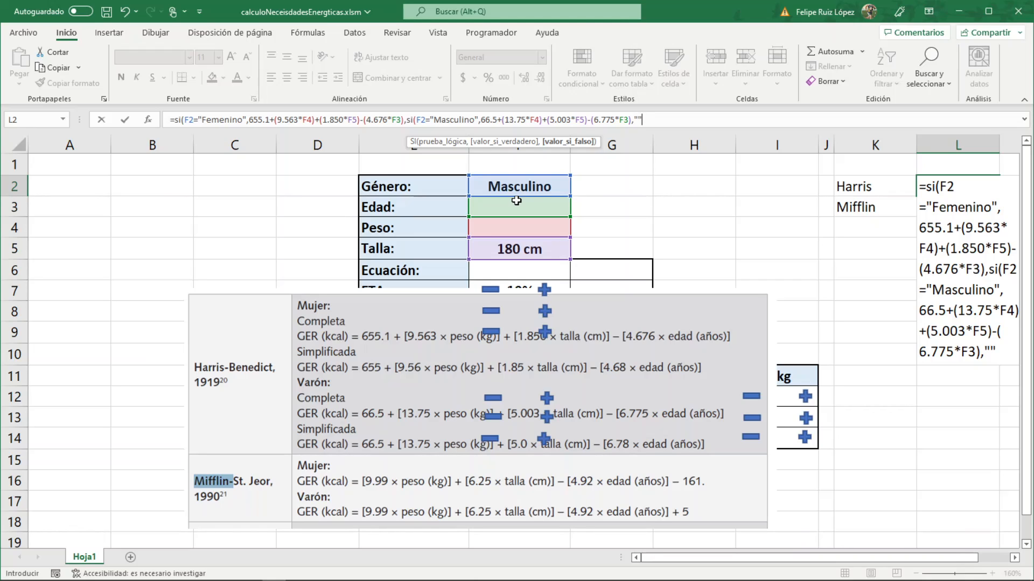
{"action": "type", "text": "))"}
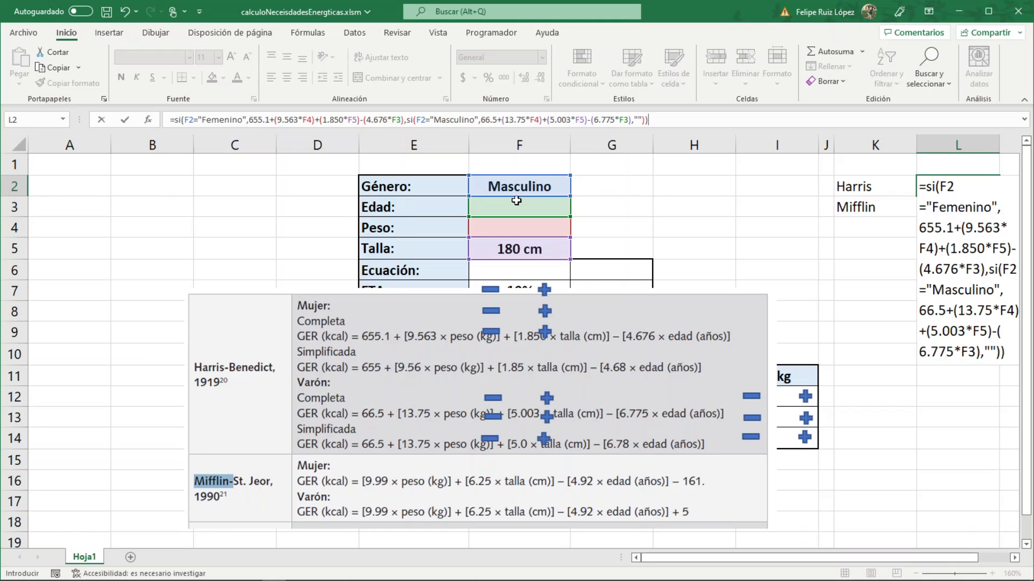
{"action": "key", "text": "Return"}
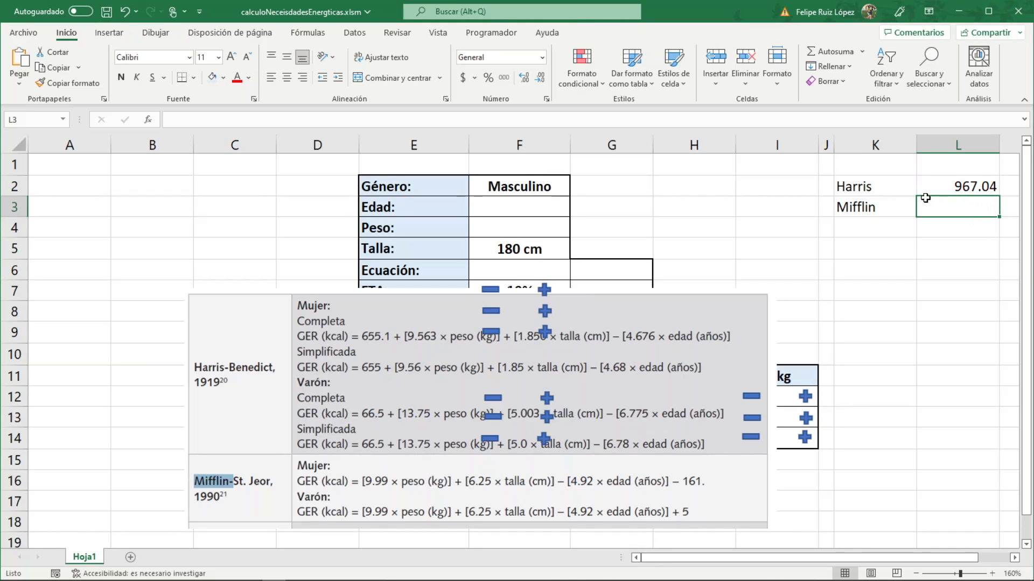
Fill in the sample data with an age (Edad) of 26 and a weight (Peso) of 80 kg
{"action": "left_click", "coordinate": [562, 209]}
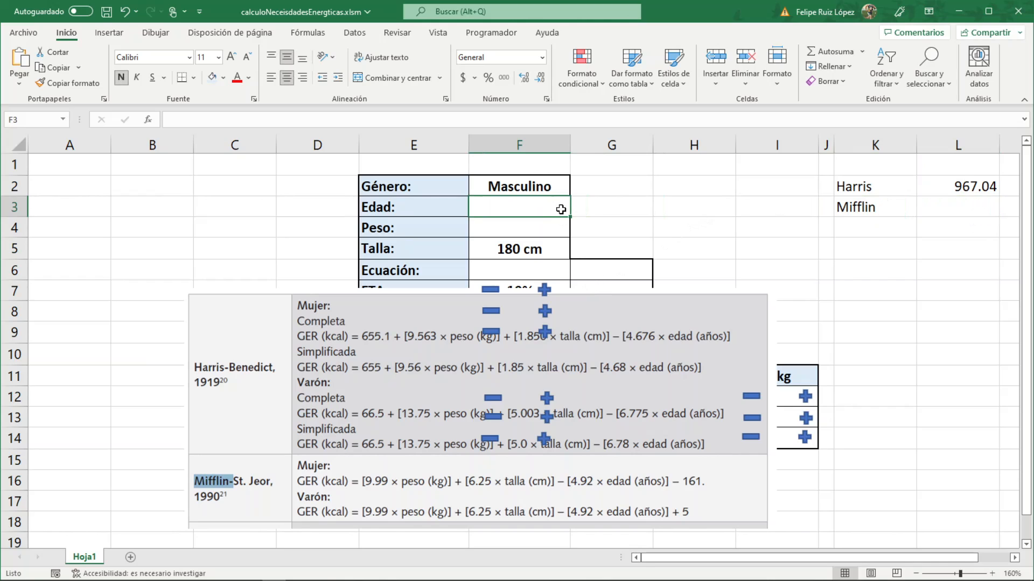
{"action": "type", "text": "26"}
{"action": "key", "text": "Return"}
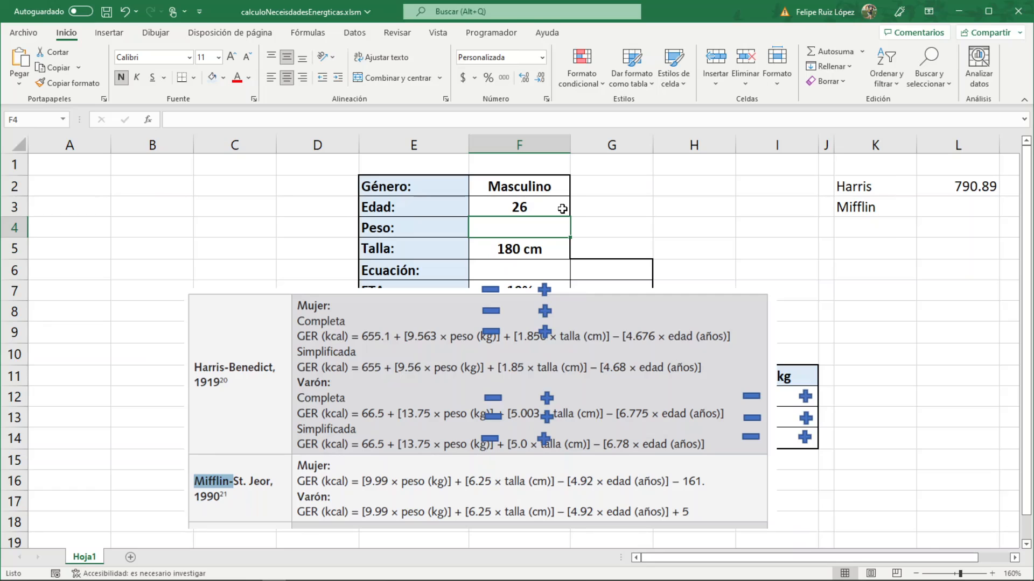
{"action": "type", "text": "80"}
{"action": "key", "text": "Return"}
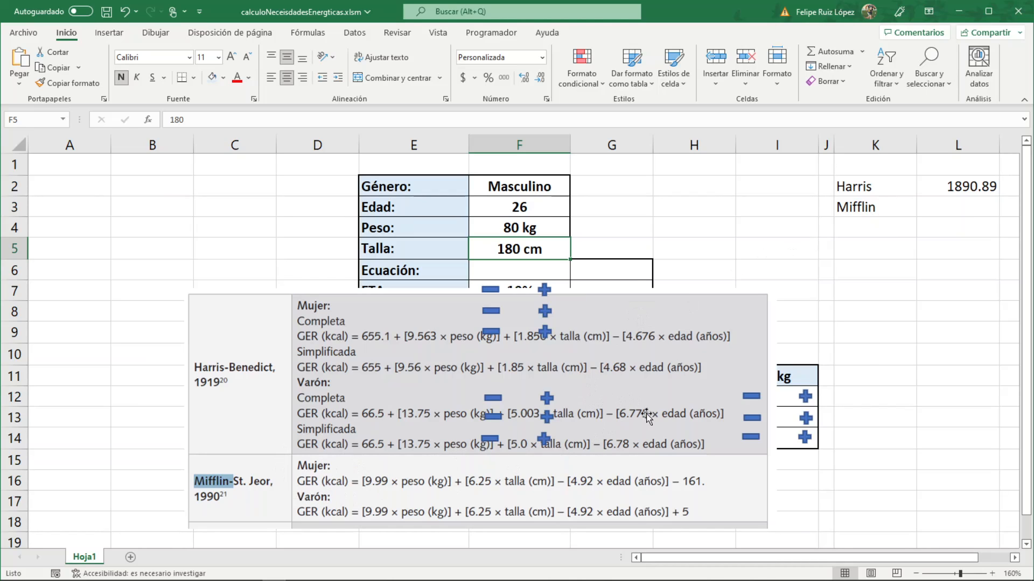
Start an IF formula in L3, next to Mifflin, with the condition F2="Femenino"
{"action": "left_click", "coordinate": [978, 213]}
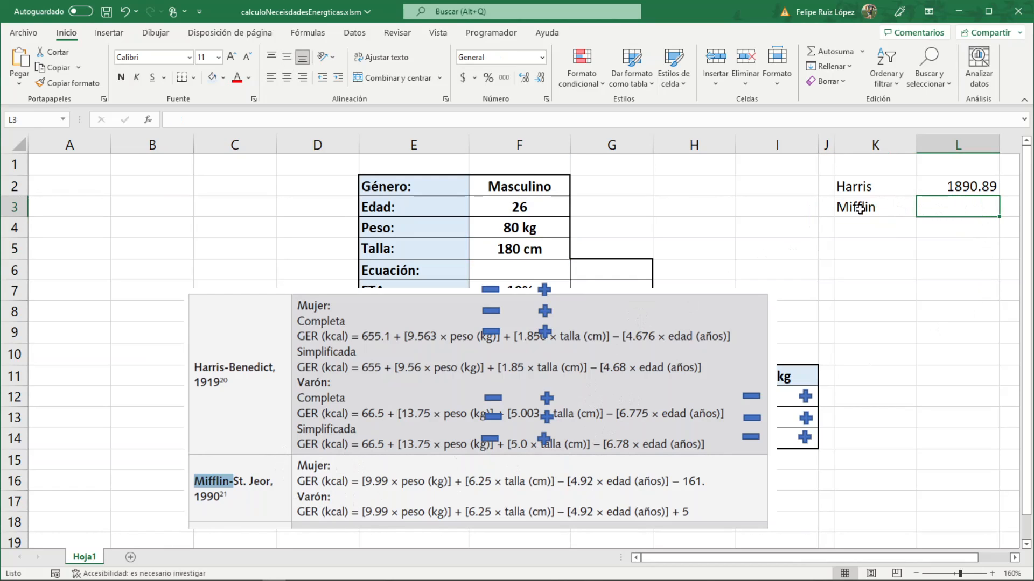
{"action": "left_click", "coordinate": [191, 121]}
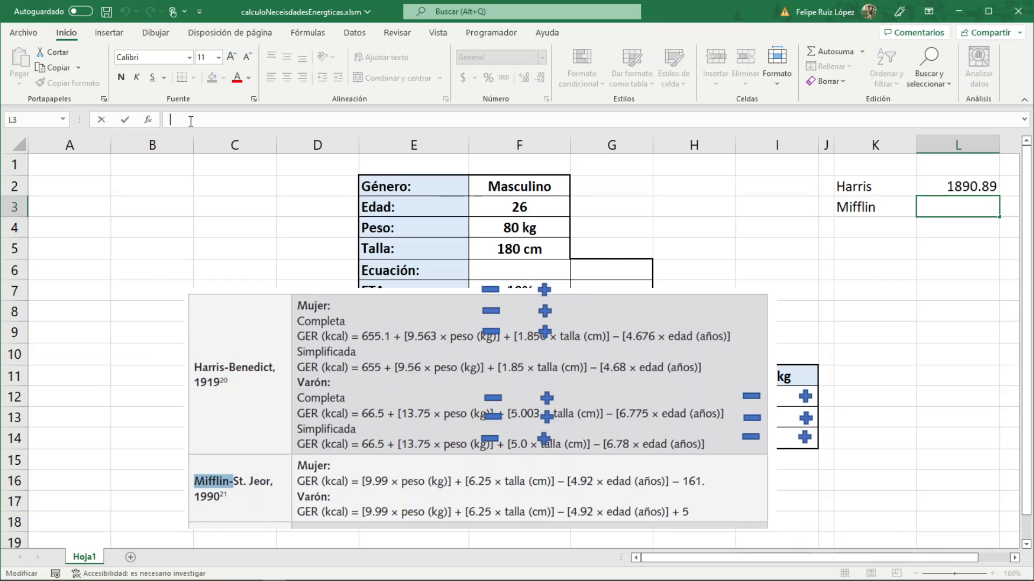
{"action": "type", "text": "="}
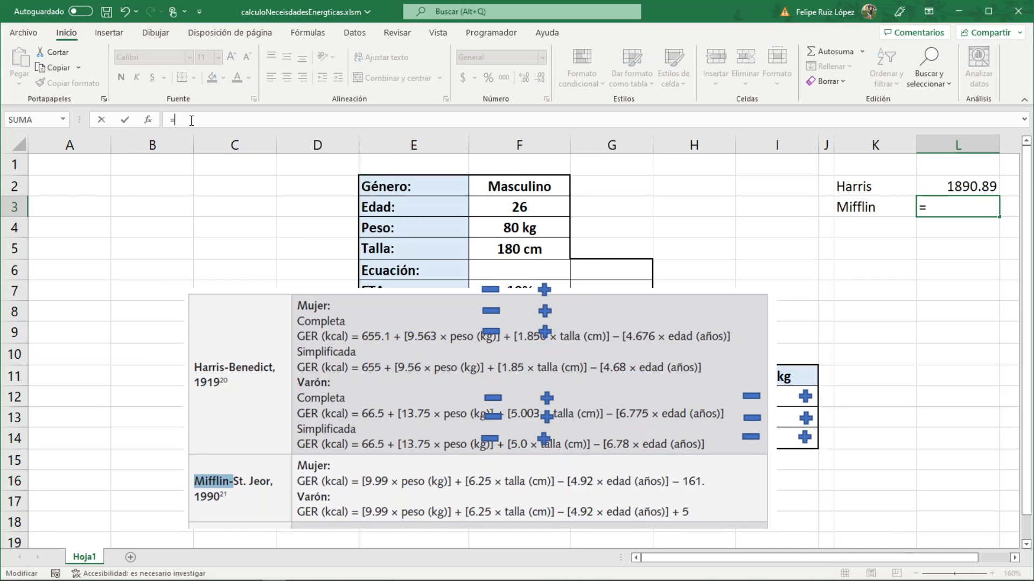
{"action": "type", "text": "si("}
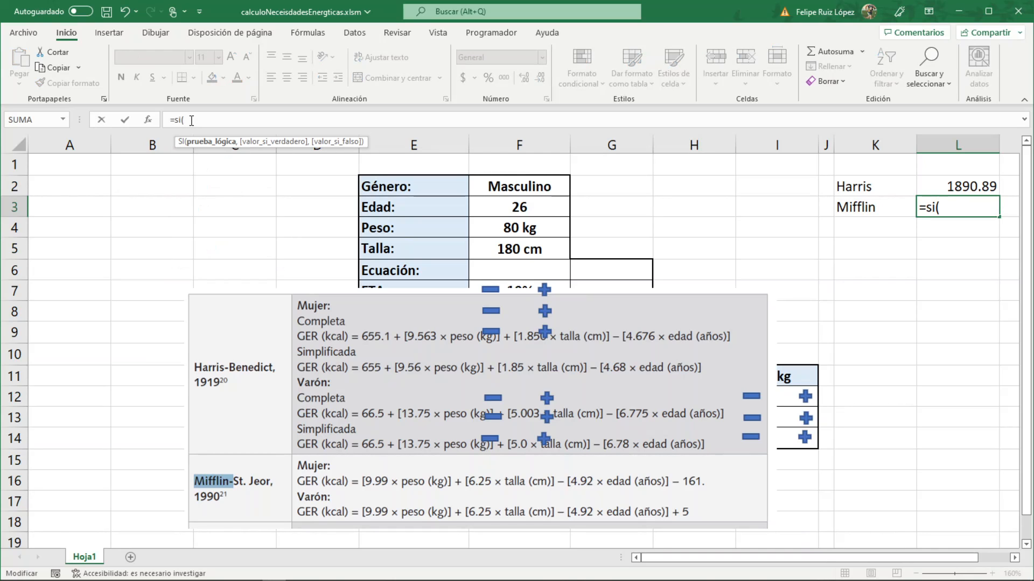
{"action": "left_click", "coordinate": [493, 190]}
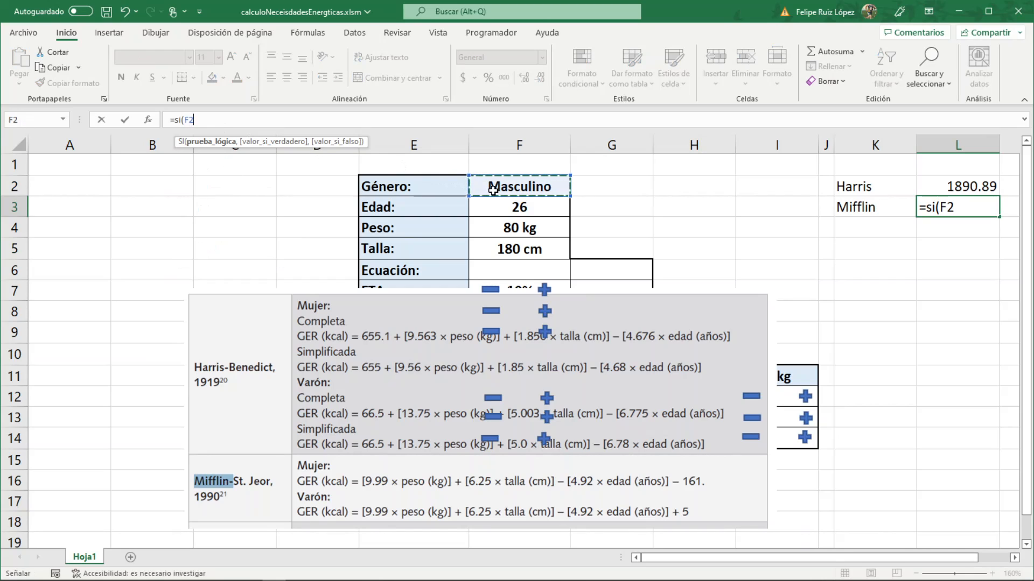
{"action": "type", "text": "=\""}
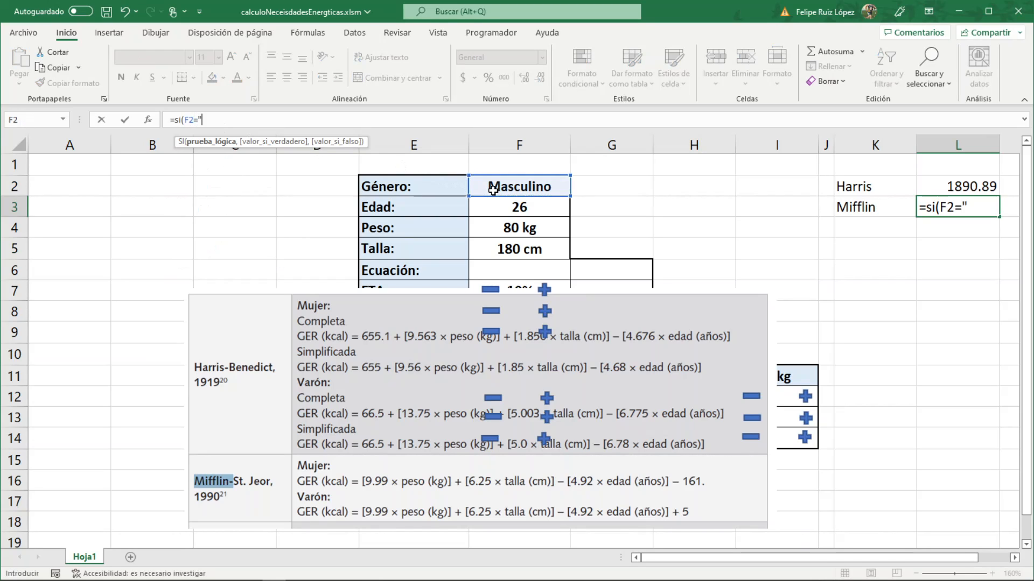
{"action": "type", "text": "Femenino\","}
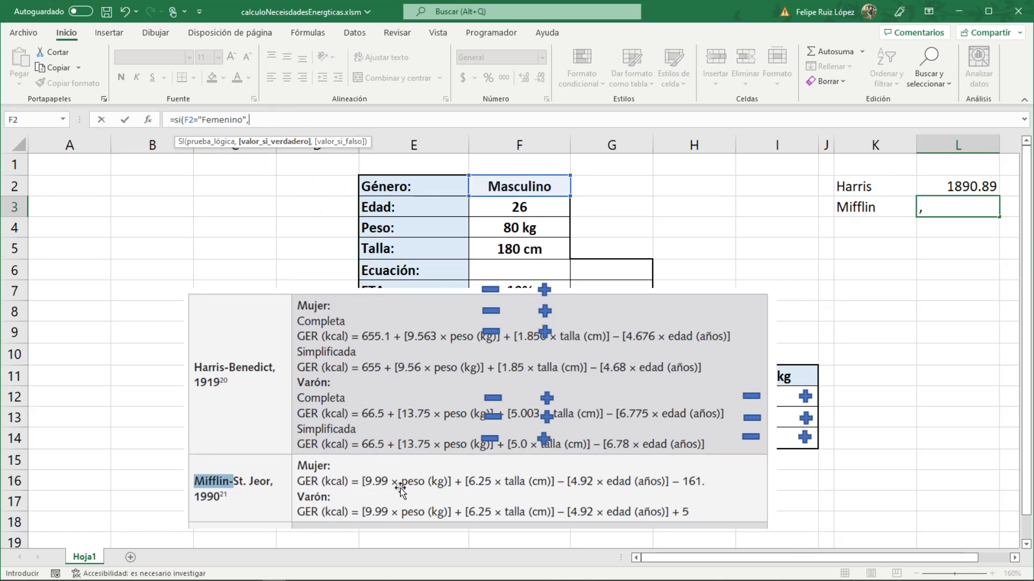
Enter the female Mifflin-St. Jeor equation as L3's true value: (9.99*F4)+(6.25*F5)-(4.92*F3)-161
{"action": "type", "text": "(9.99*"}
{"action": "left_click", "coordinate": [530, 230]}
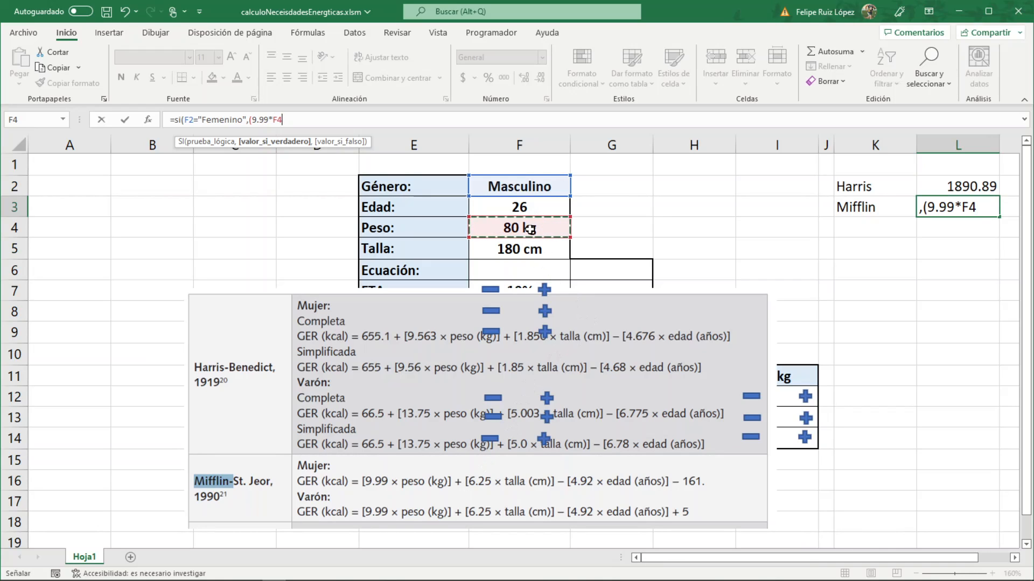
{"action": "type", "text": ")+("}
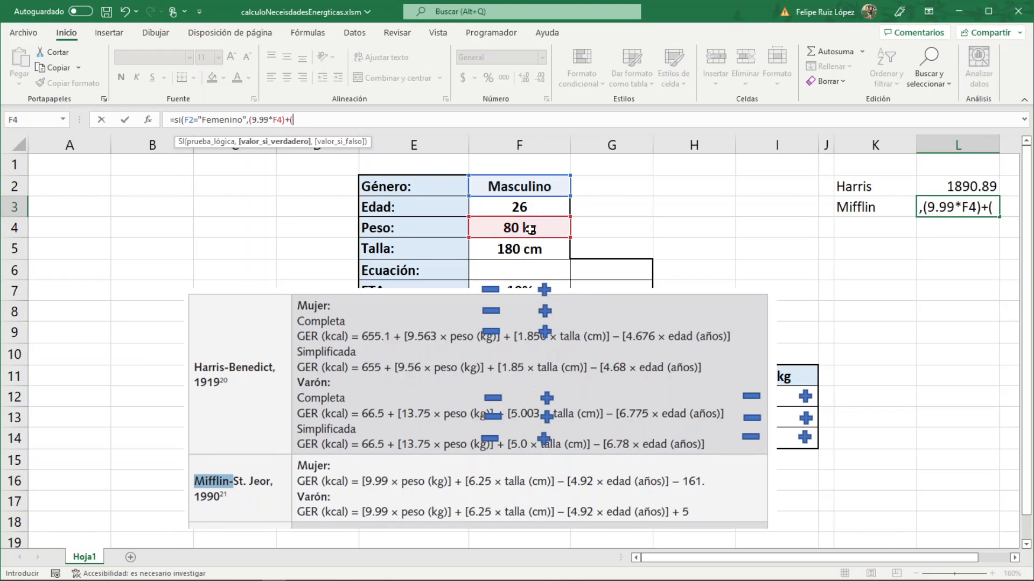
{"action": "type", "text": "6.25*"}
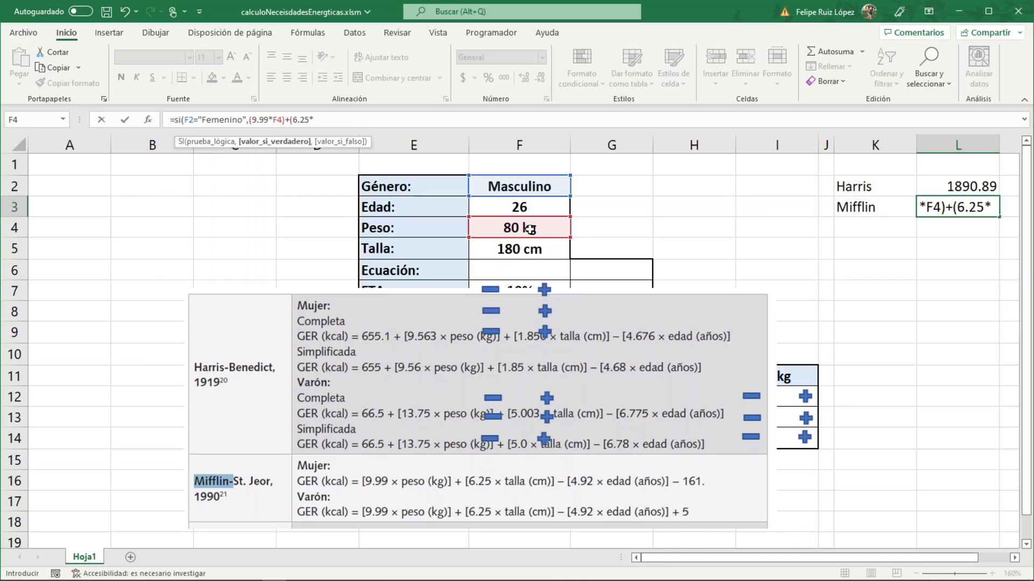
{"action": "left_click", "coordinate": [547, 250]}
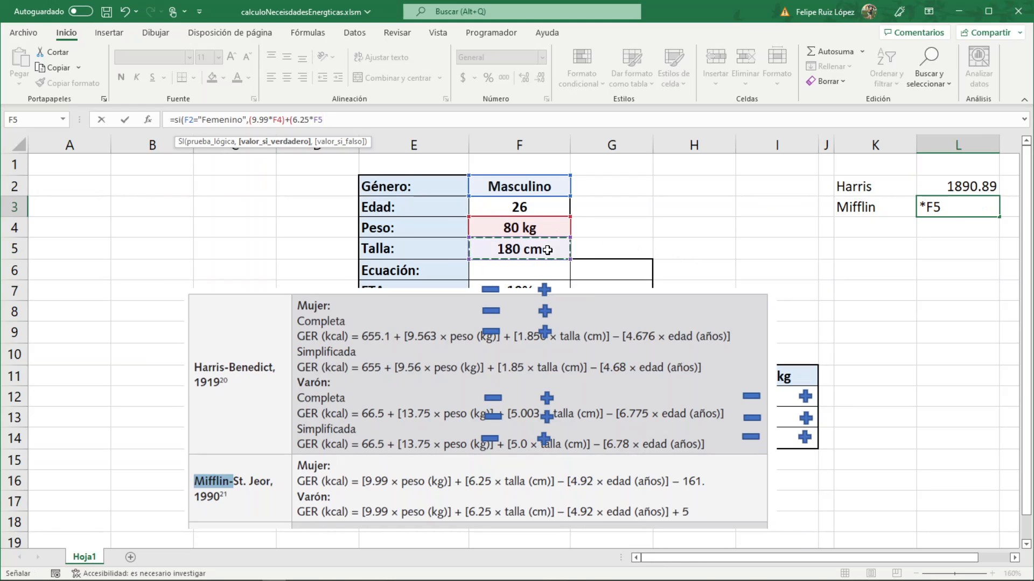
{"action": "type", "text": ")"}
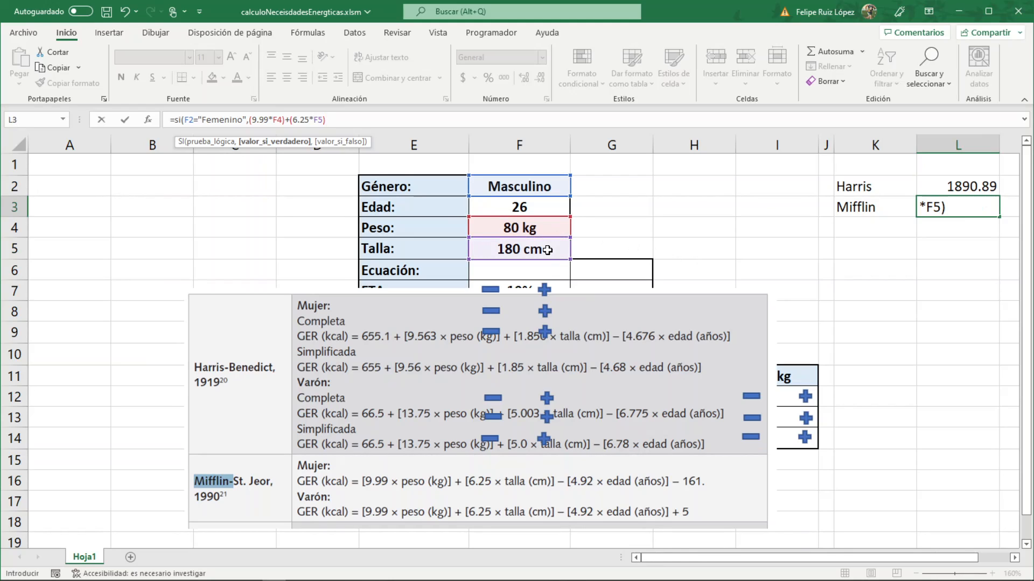
{"action": "type", "text": "-(4.92*"}
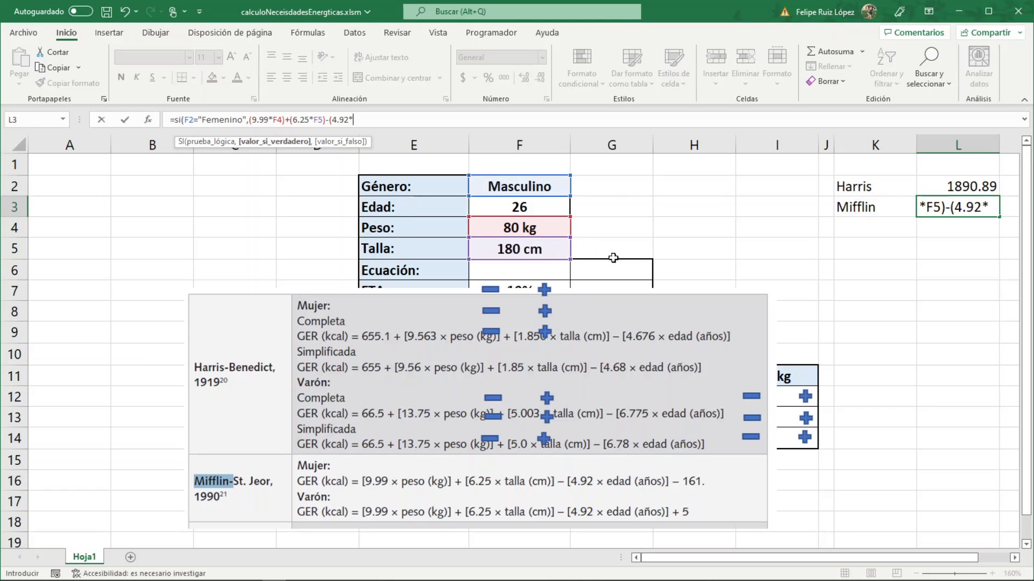
{"action": "left_click", "coordinate": [550, 205]}
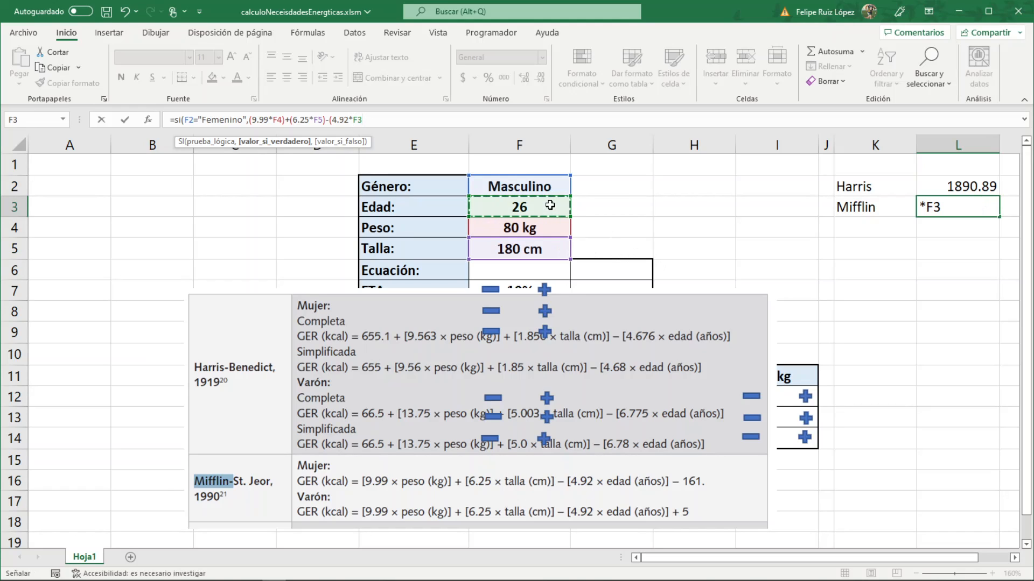
{"action": "type", "text": ")-"}
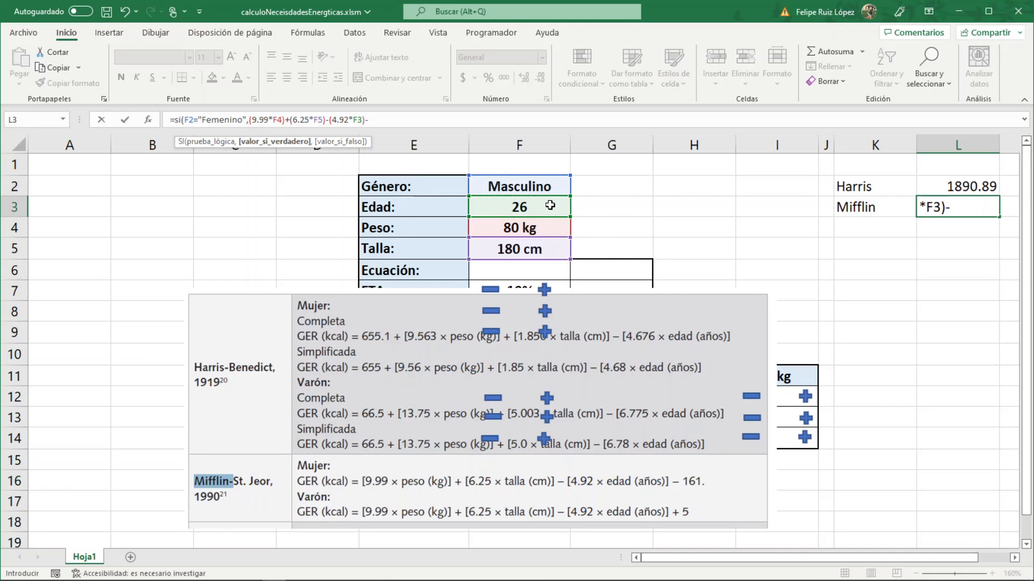
{"action": "type", "text": "161,"}
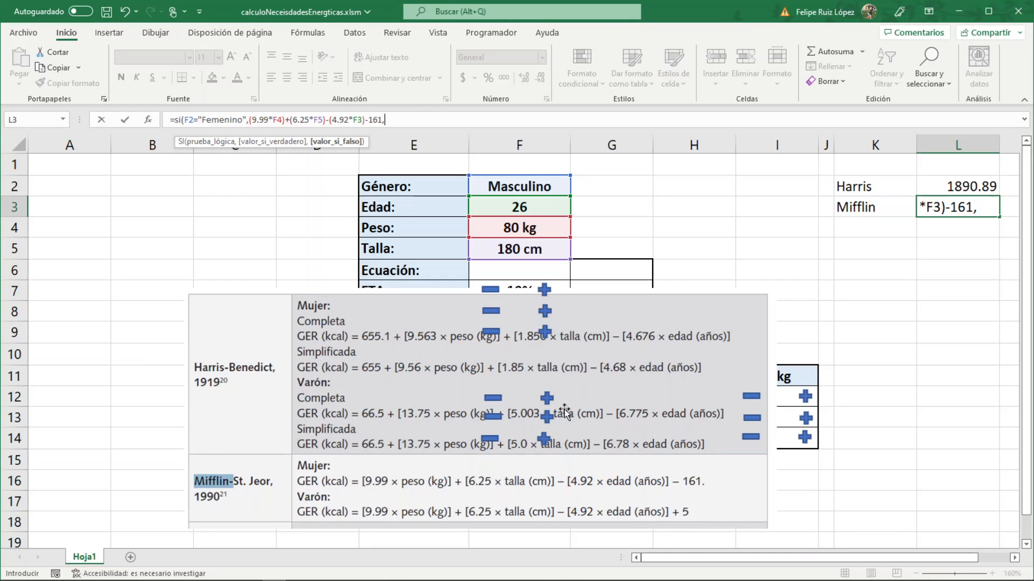
Duplicate the whole IF expression within the L3 formula as its false value
{"action": "left_click_drag", "start_coordinate": [414, 119], "coordinate": [174, 128]}
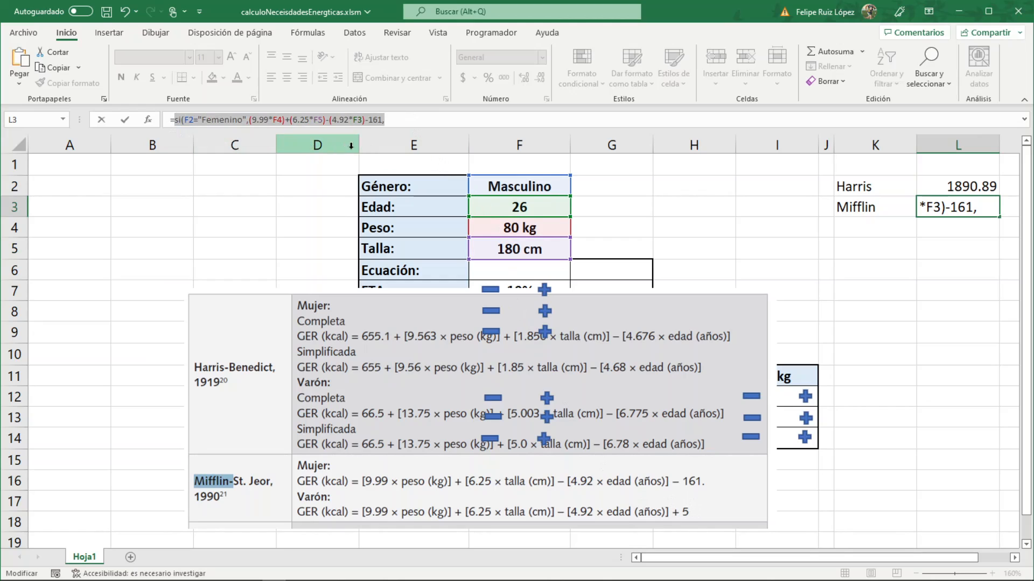
{"action": "key", "text": "ctrl+c"}
{"action": "key", "text": "End"}
{"action": "key", "text": "ctrl+v"}
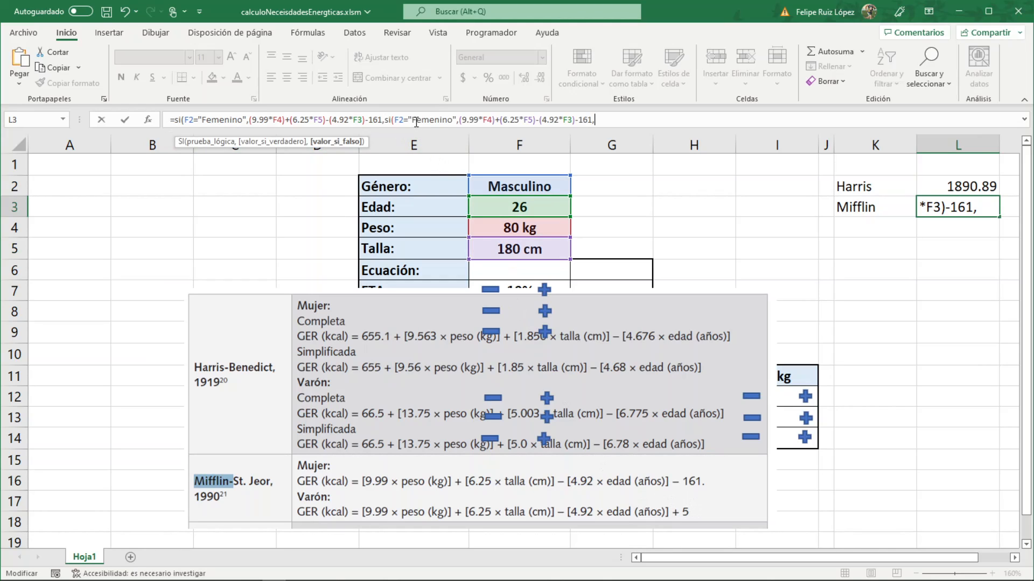
Change the condition of the nested IF in L3 to F2="Masculino"
{"action": "left_click", "coordinate": [453, 119]}
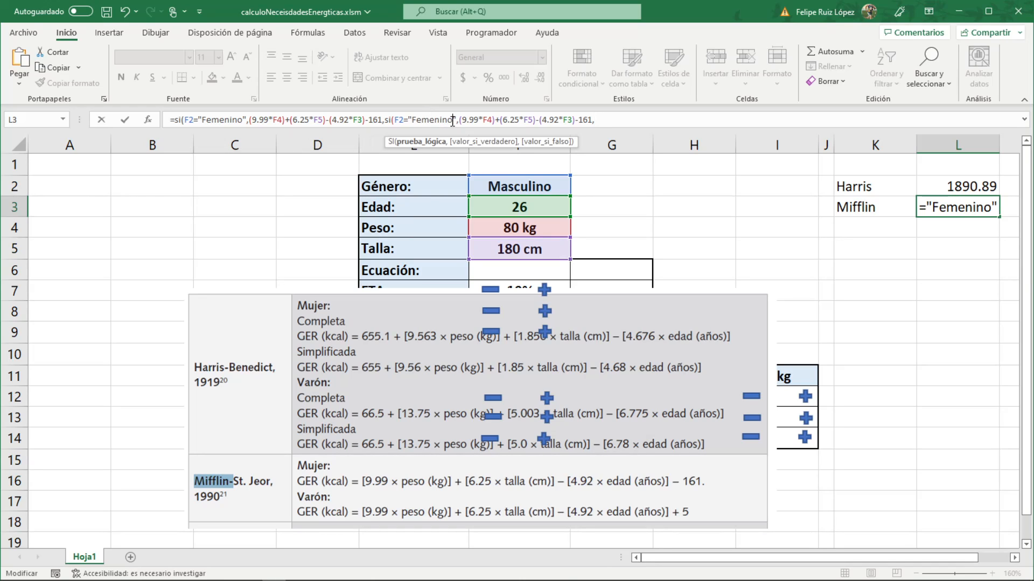
{"action": "key", "text": "BackSpace"}
{"action": "key", "text": "BackSpace"}
{"action": "key", "text": "BackSpace"}
{"action": "key", "text": "BackSpace"}
{"action": "key", "text": "BackSpace"}
{"action": "key", "text": "BackSpace"}
{"action": "key", "text": "BackSpace"}
{"action": "key", "text": "BackSpace"}
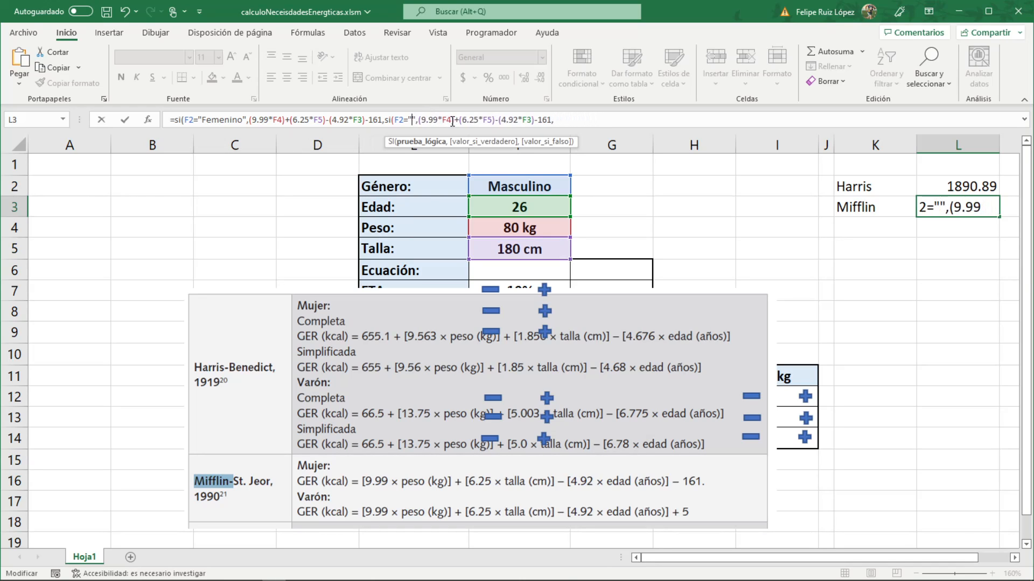
{"action": "type", "text": "mascu"}
{"action": "key", "text": "BackSpace"}
{"action": "key", "text": "BackSpace"}
{"action": "key", "text": "BackSpace"}
{"action": "key", "text": "BackSpace"}
{"action": "key", "text": "BackSpace"}
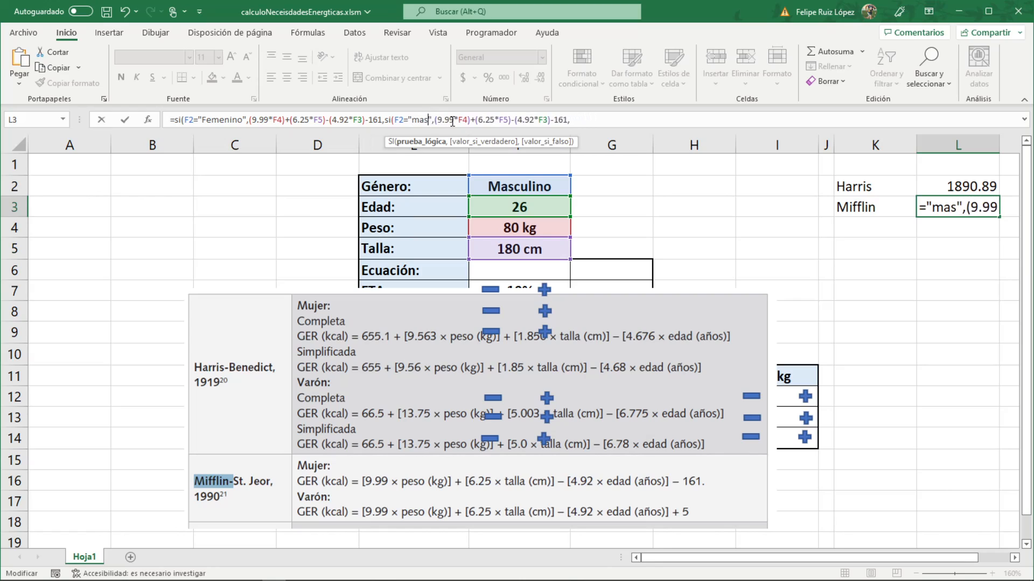
{"action": "type", "text": "Masculino"}
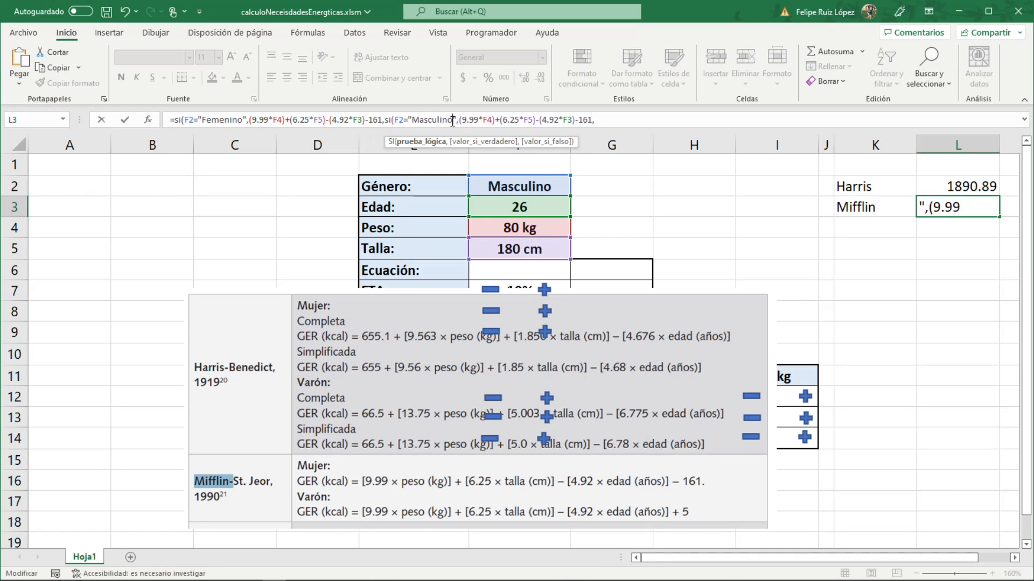
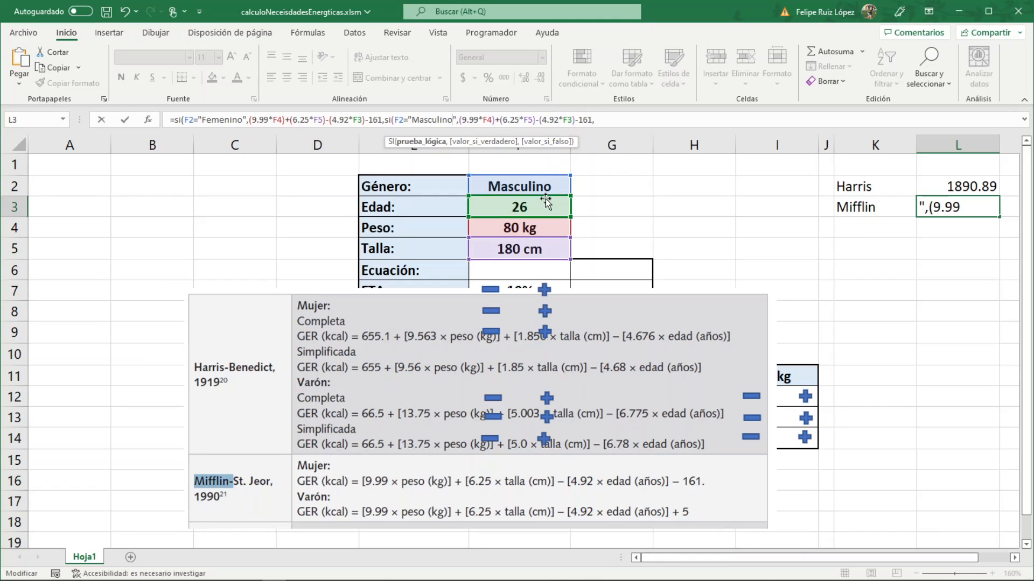
Complete the L3 formula by ending the male equation in +5 and adding an empty string as the final false value
{"action": "left_click", "coordinate": [597, 119]}
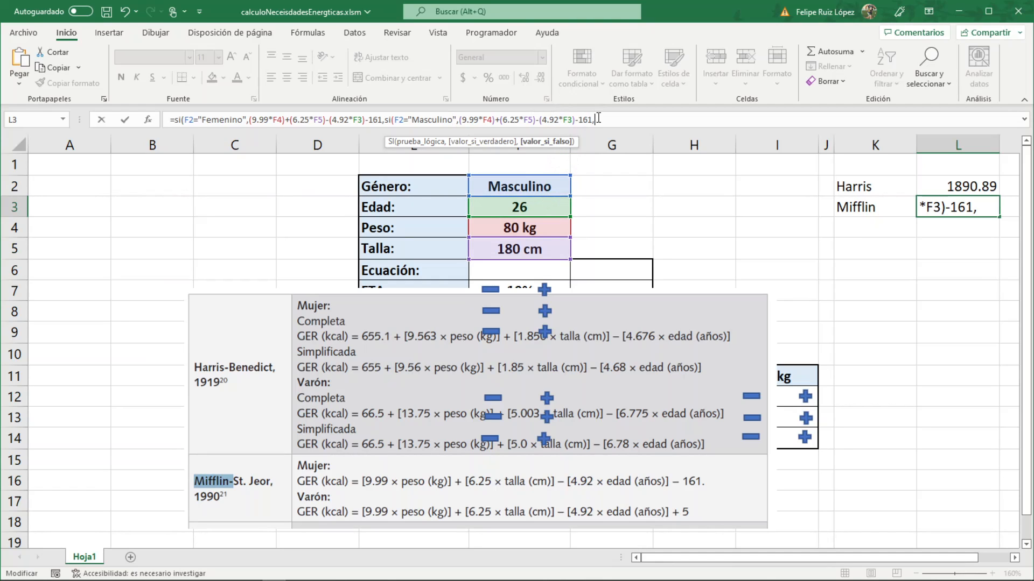
{"action": "key", "text": "BackSpace"}
{"action": "key", "text": "BackSpace"}
{"action": "key", "text": "BackSpace"}
{"action": "key", "text": "BackSpace"}
{"action": "key", "text": "BackSpace"}
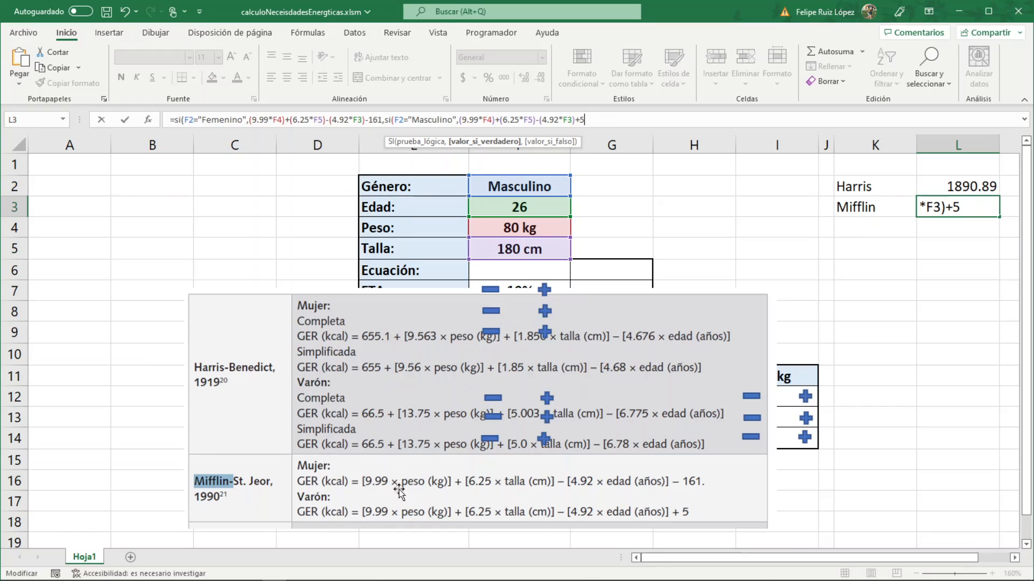
{"action": "type", "text": ","}
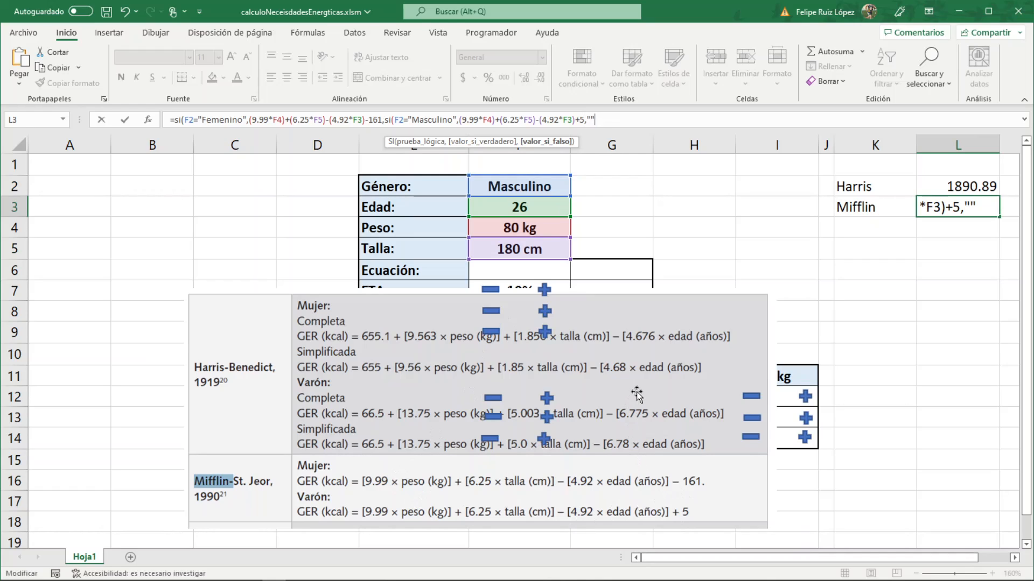
{"action": "type", "text": "\"\"))"}
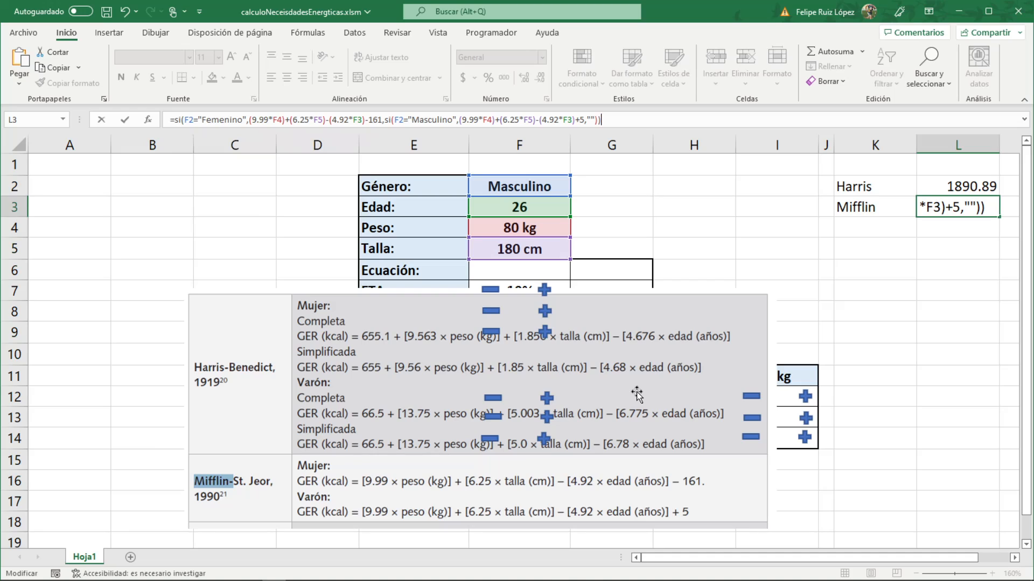
{"action": "key", "text": "Return"}
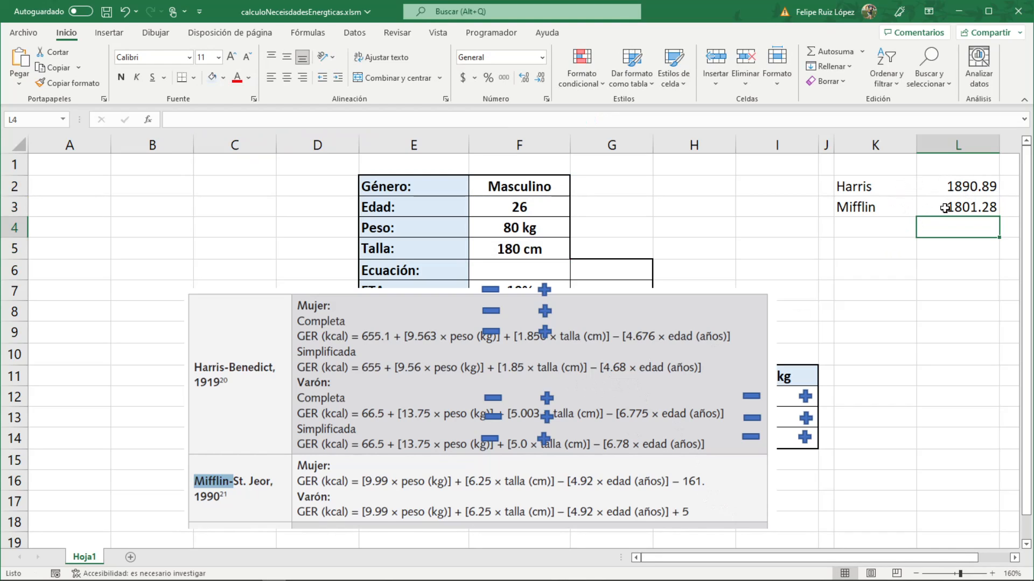
Delete the reference picture of the equations from the sheet
{"action": "left_click", "coordinate": [734, 335]}
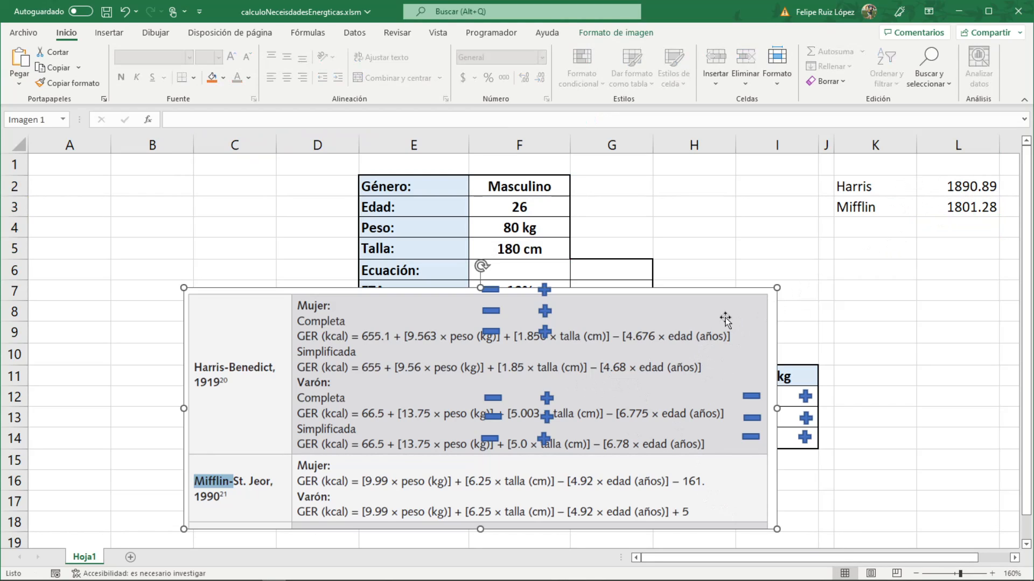
{"action": "key", "text": "Delete"}
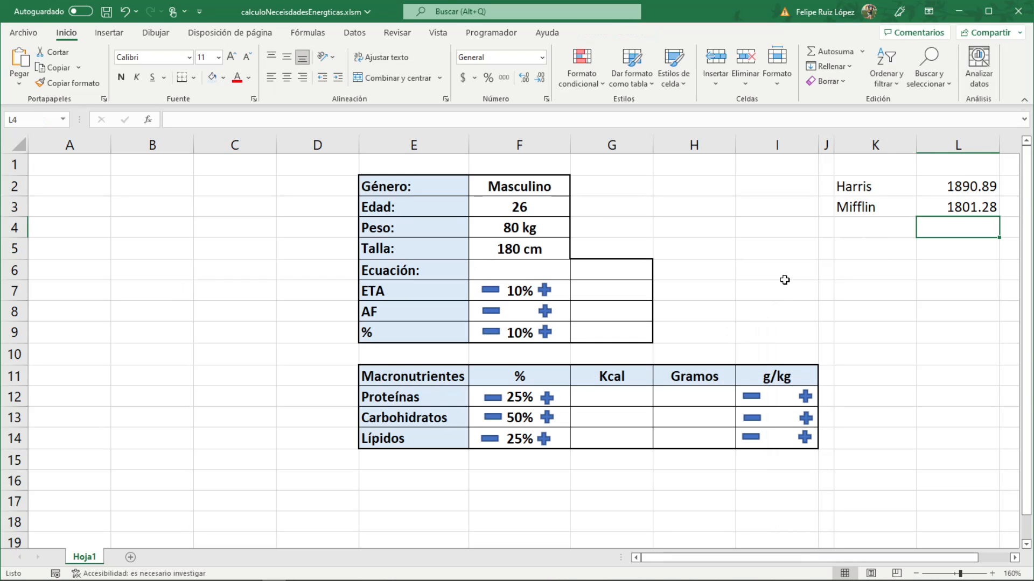
{"action": "left_click", "coordinate": [779, 276]}
Choose Harris as the equation (Ecuación) in F6
{"action": "left_click", "coordinate": [555, 271]}
{"action": "left_click", "coordinate": [576, 274]}
{"action": "left_click", "coordinate": [518, 287]}
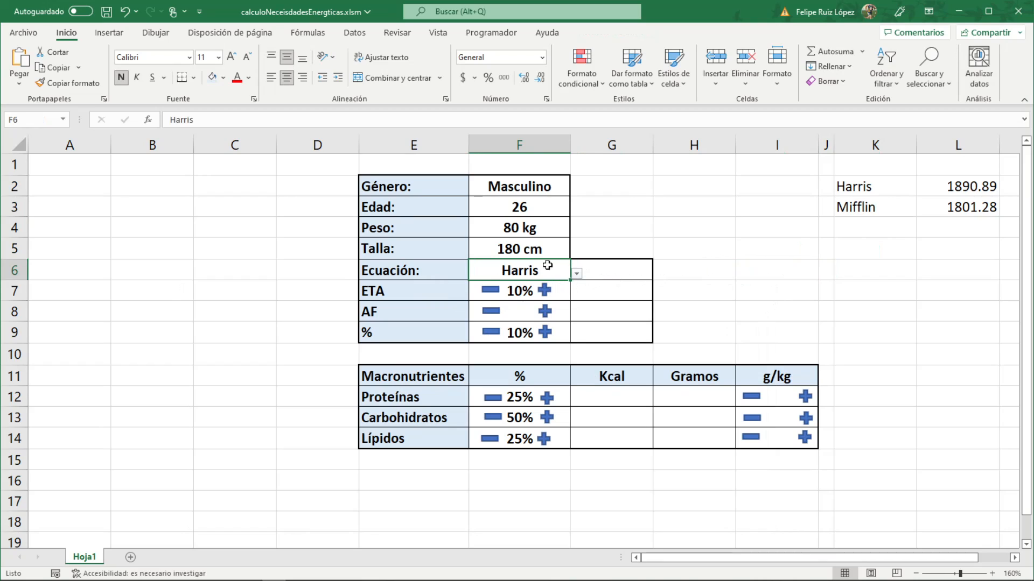
{"action": "left_click", "coordinate": [613, 270]}
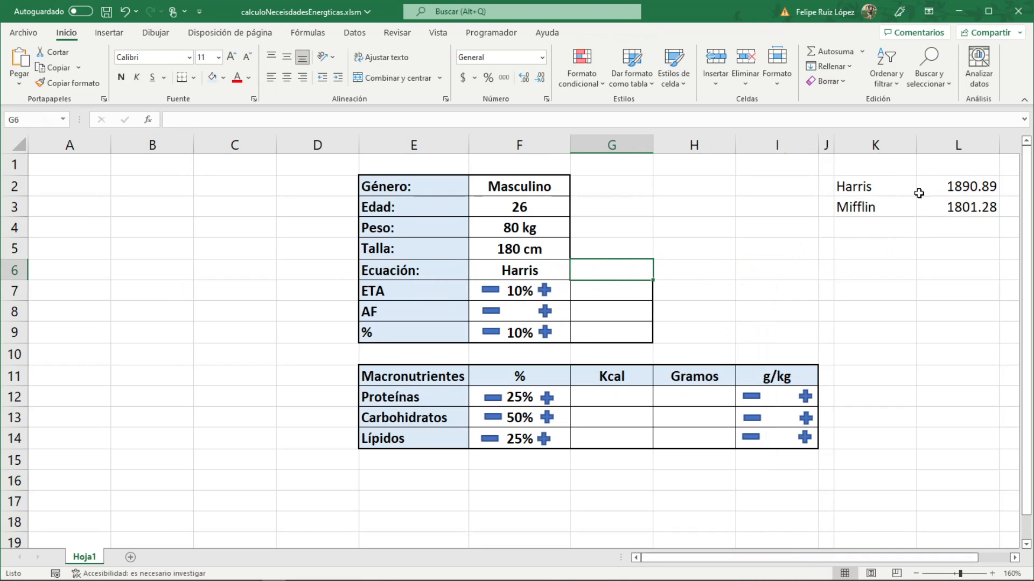
{"action": "left_click", "coordinate": [555, 272]}
{"action": "left_click", "coordinate": [576, 273]}
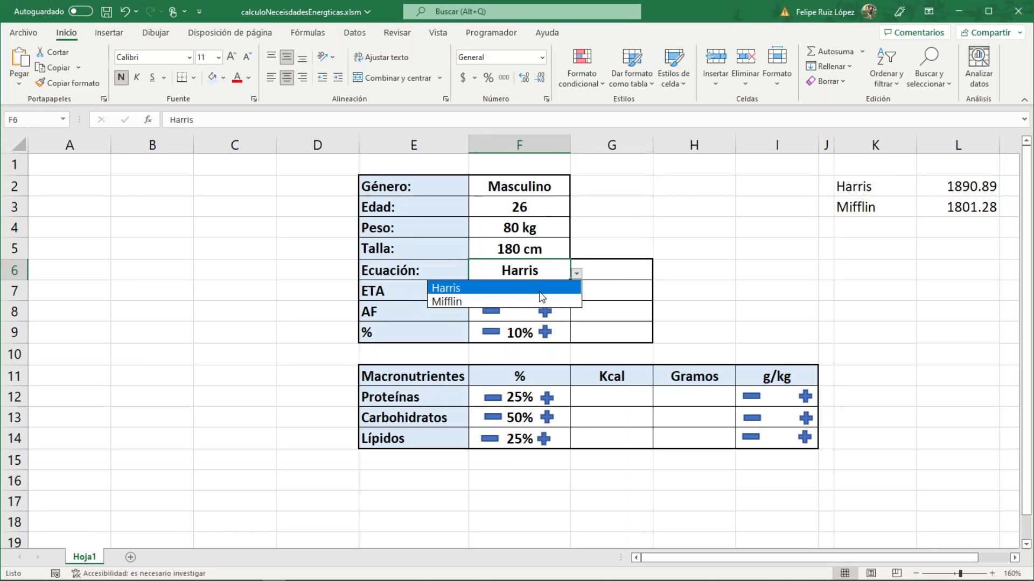
{"action": "left_click", "coordinate": [598, 269]}
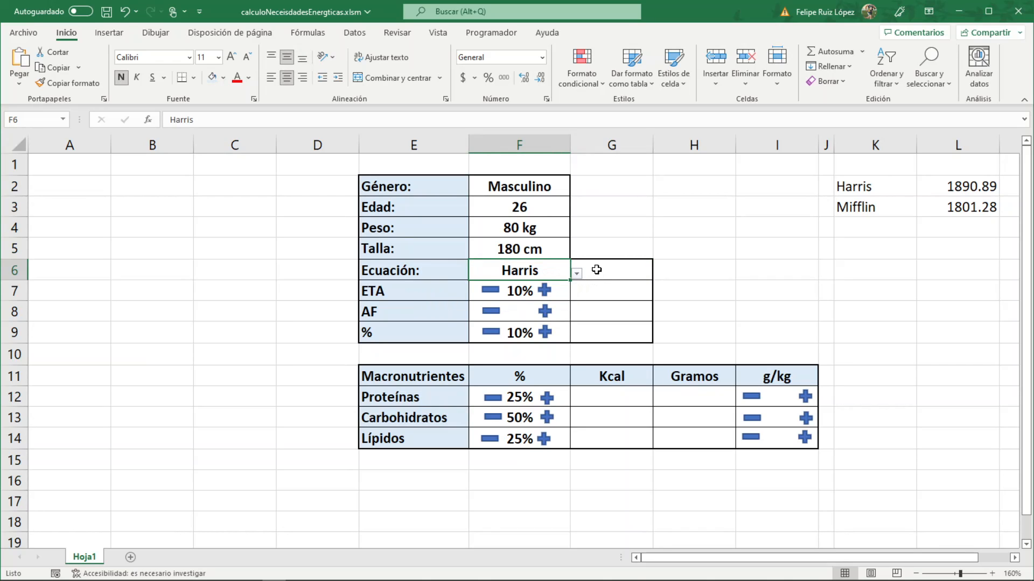
{"action": "left_click", "coordinate": [597, 270]}
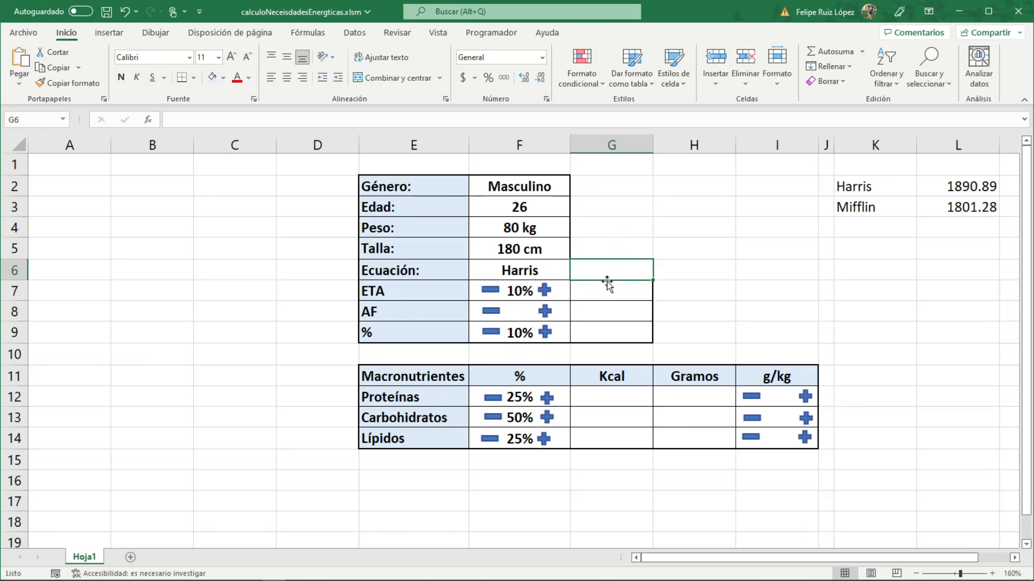
Enter =BUSCARV(F6,K2:L3,2,FALSO) in G6 to look up the energy result for the chosen equation
{"action": "type", "text": "=buscarv"}
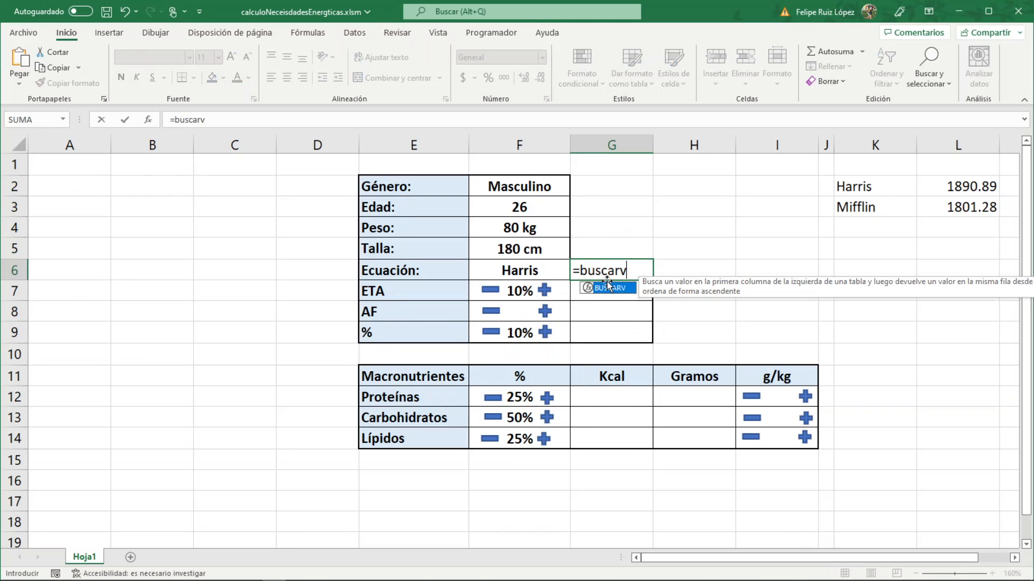
{"action": "type", "text": "("}
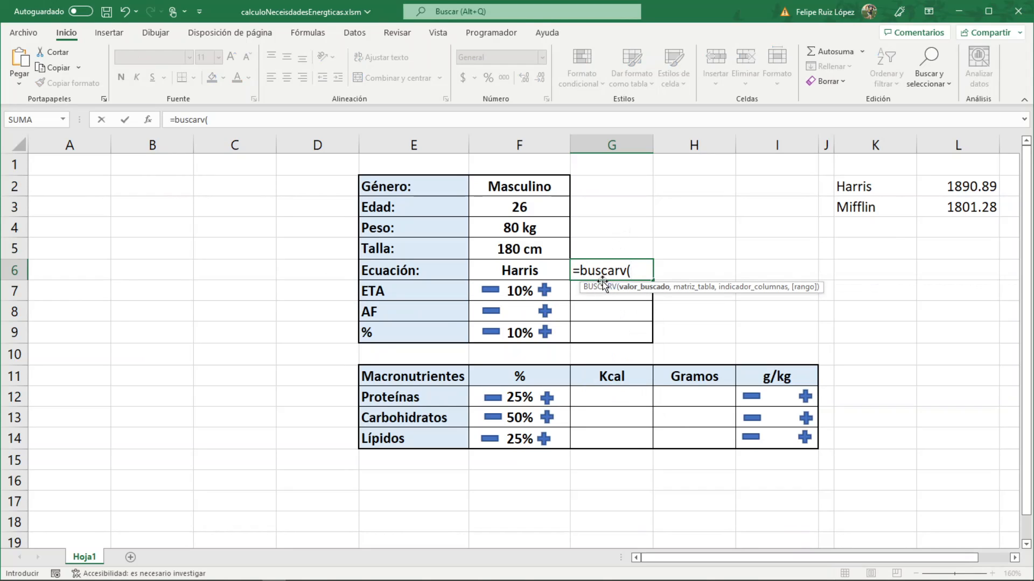
{"action": "left_click", "coordinate": [547, 270]}
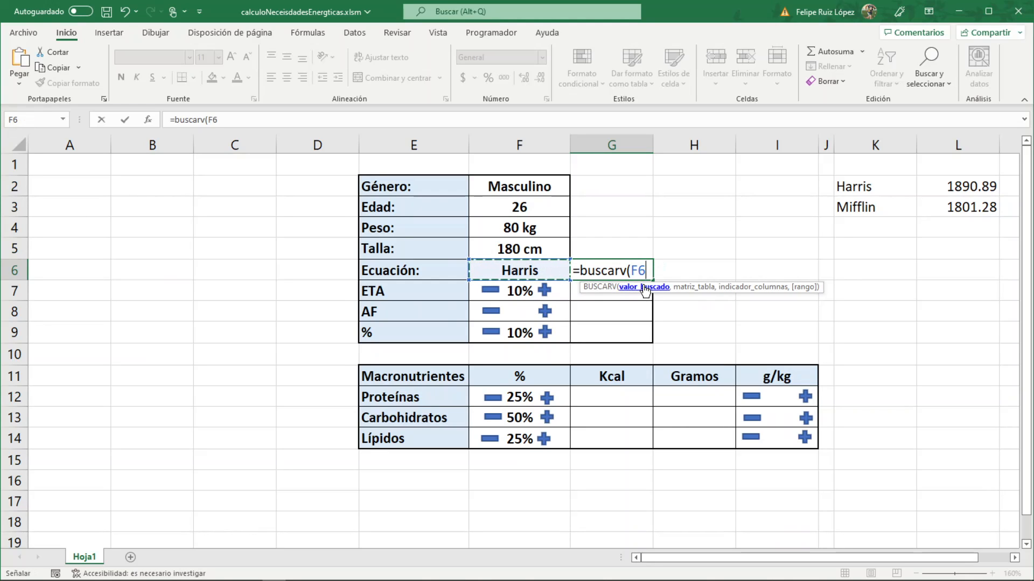
{"action": "type", "text": ","}
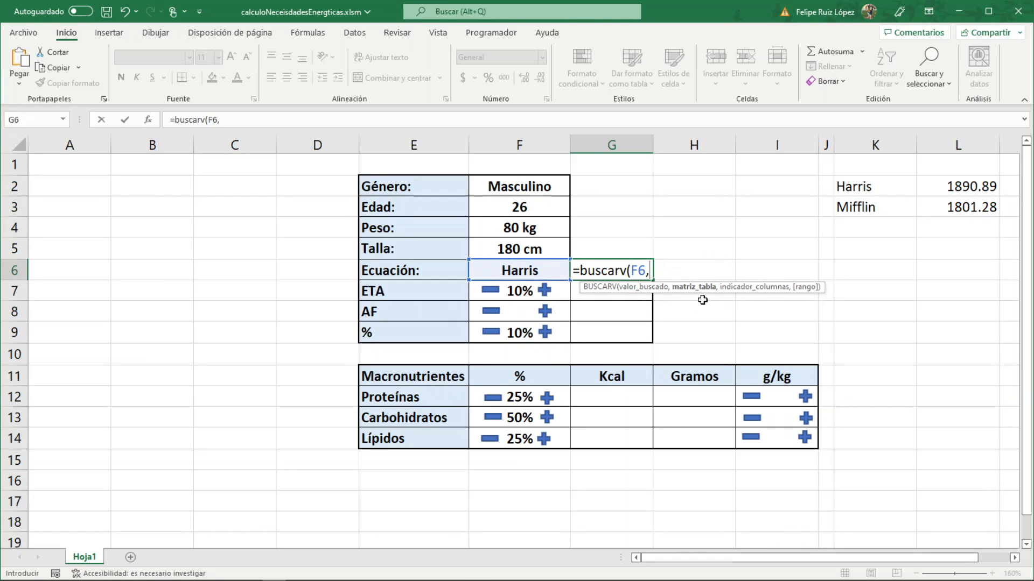
{"action": "left_click_drag", "start_coordinate": [870, 185], "coordinate": [969, 209]}
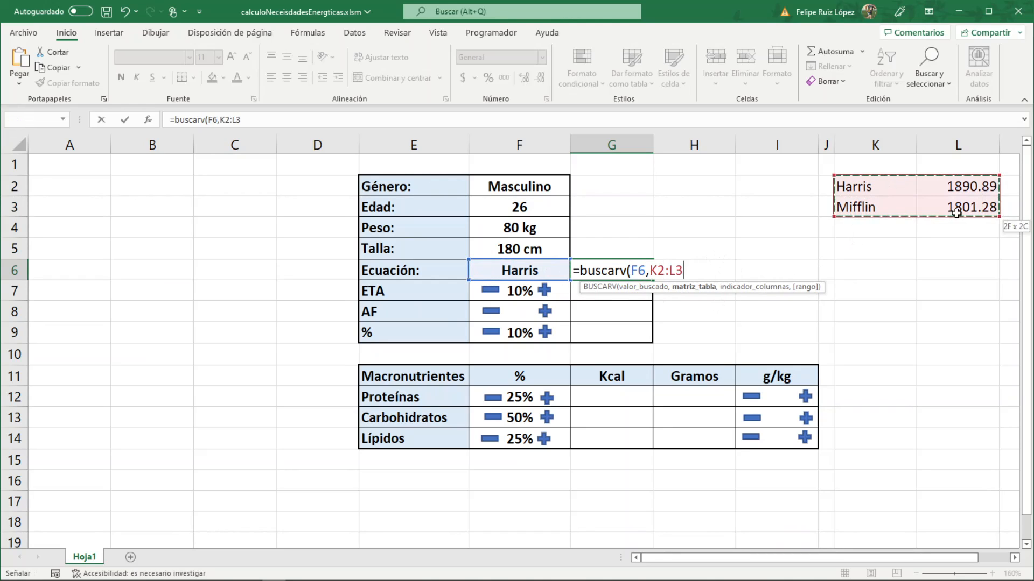
{"action": "type", "text": ","}
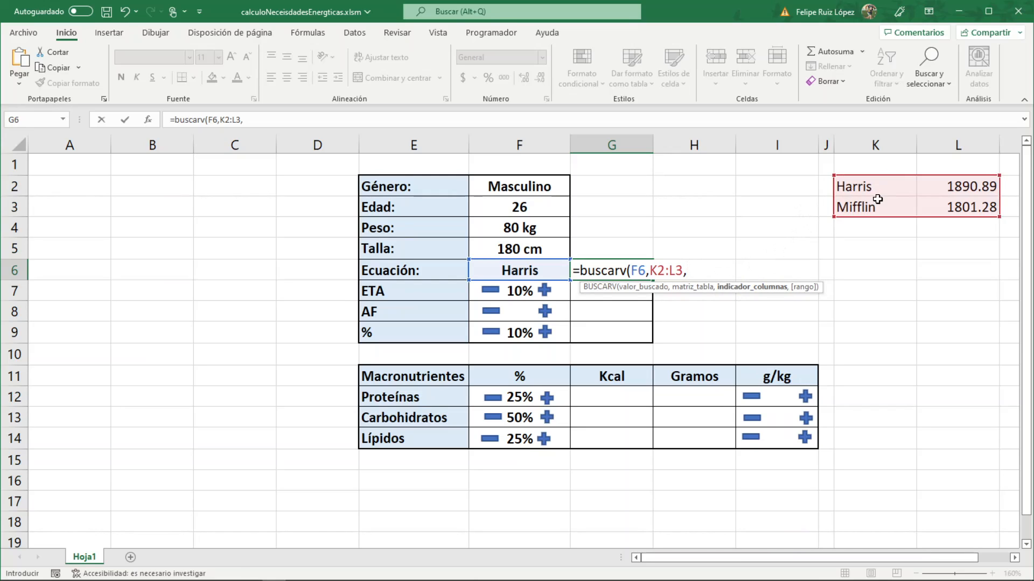
{"action": "type", "text": "2,"}
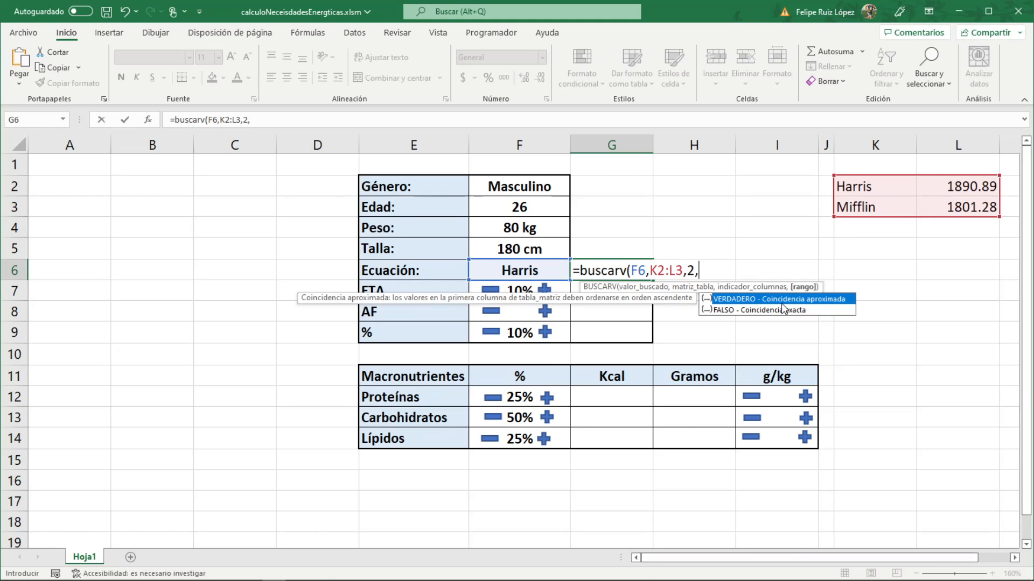
{"action": "double_click", "coordinate": [754, 311]}
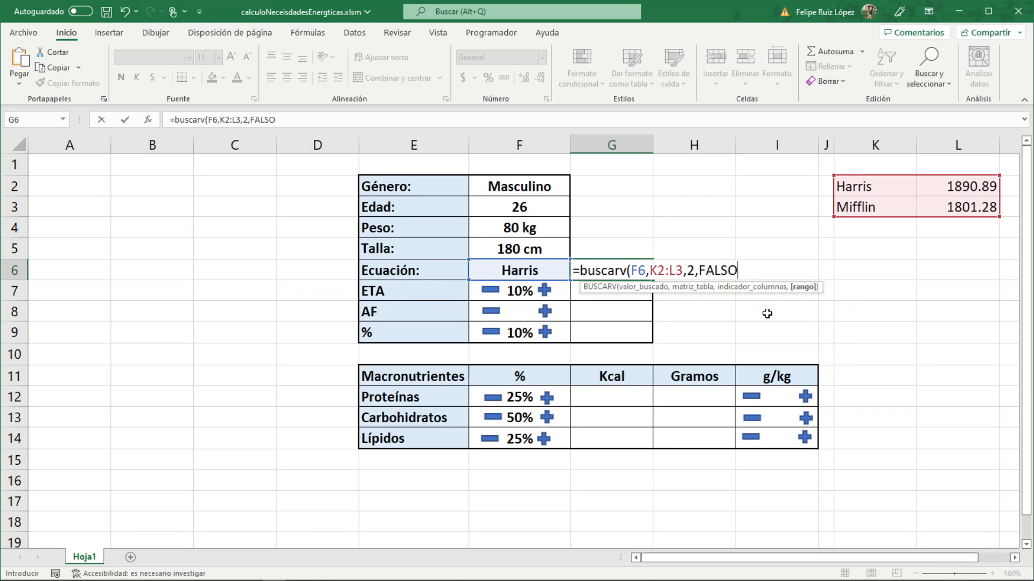
{"action": "key", "text": "Return"}
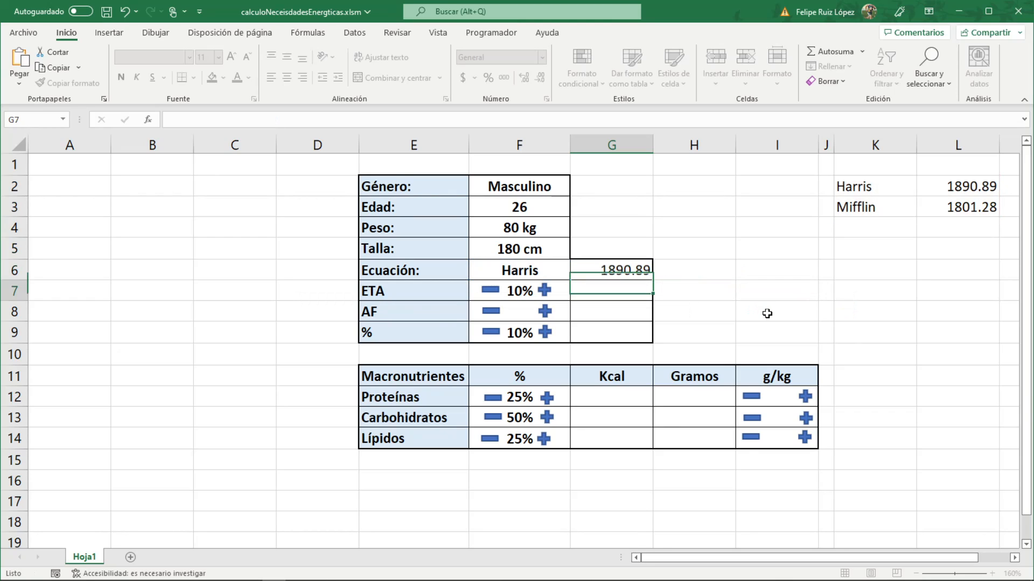
Wrap the lookup formula in G6 in REDONDEAR with 0 decimals
{"action": "double_click", "coordinate": [629, 272]}
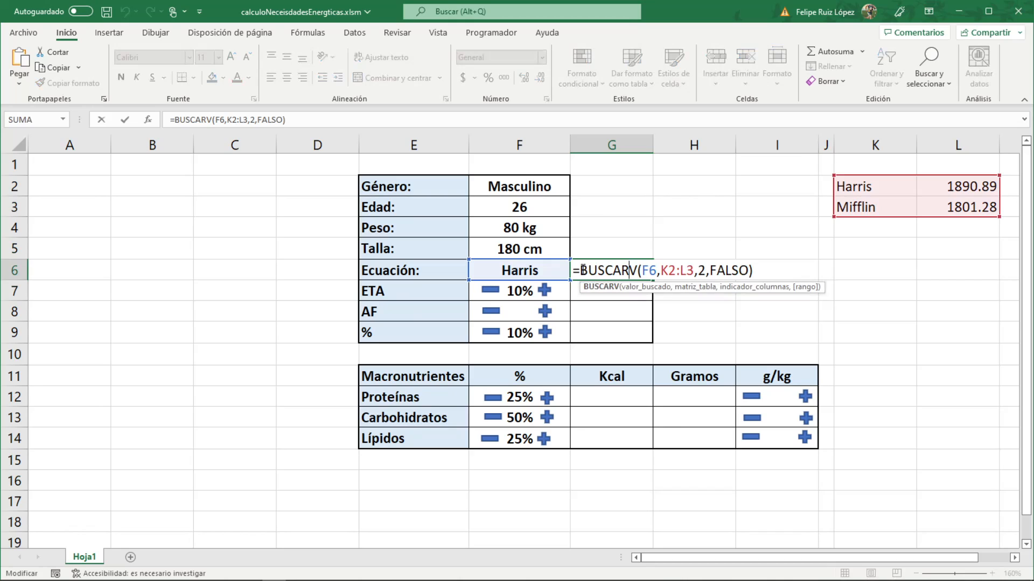
{"action": "left_click", "coordinate": [582, 270]}
{"action": "type", "text": "reondear("}
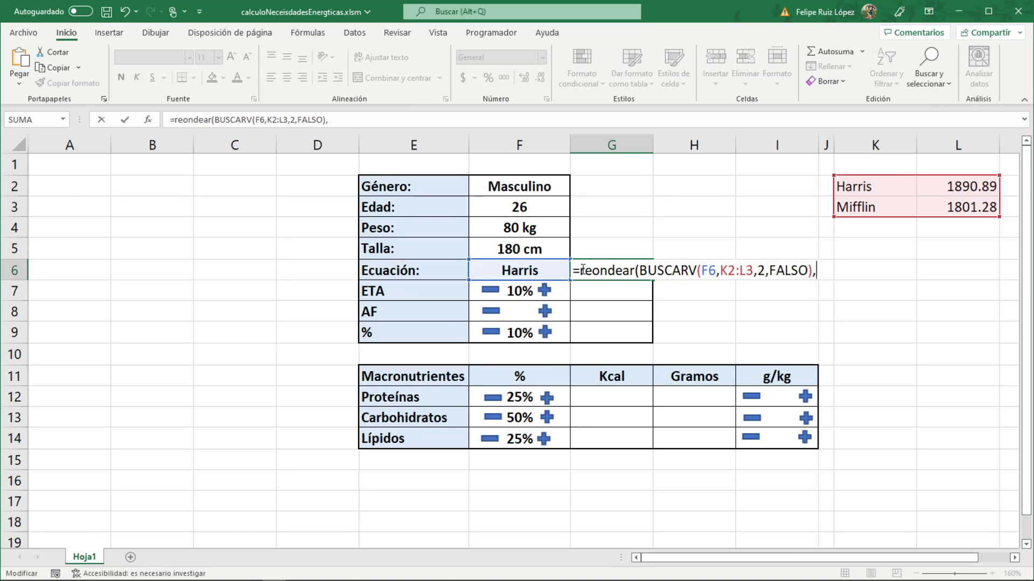
{"action": "double_click", "coordinate": [594, 273]}
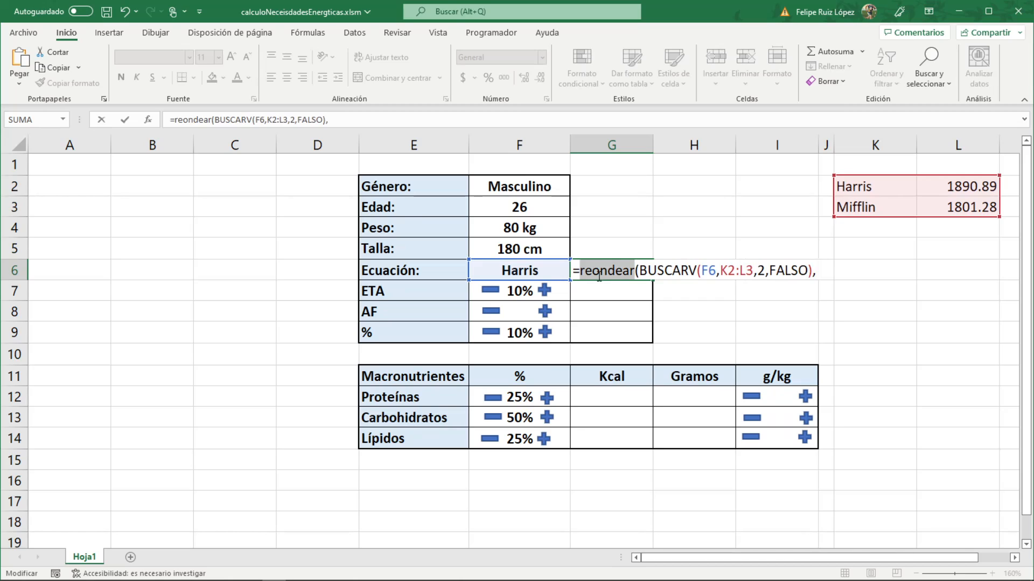
{"action": "type", "text": "redodnear"}
{"action": "key", "text": "BackSpace"}
{"action": "key", "text": "BackSpace"}
{"action": "key", "text": "BackSpace"}
{"action": "key", "text": "BackSpace"}
{"action": "key", "text": "BackSpace"}
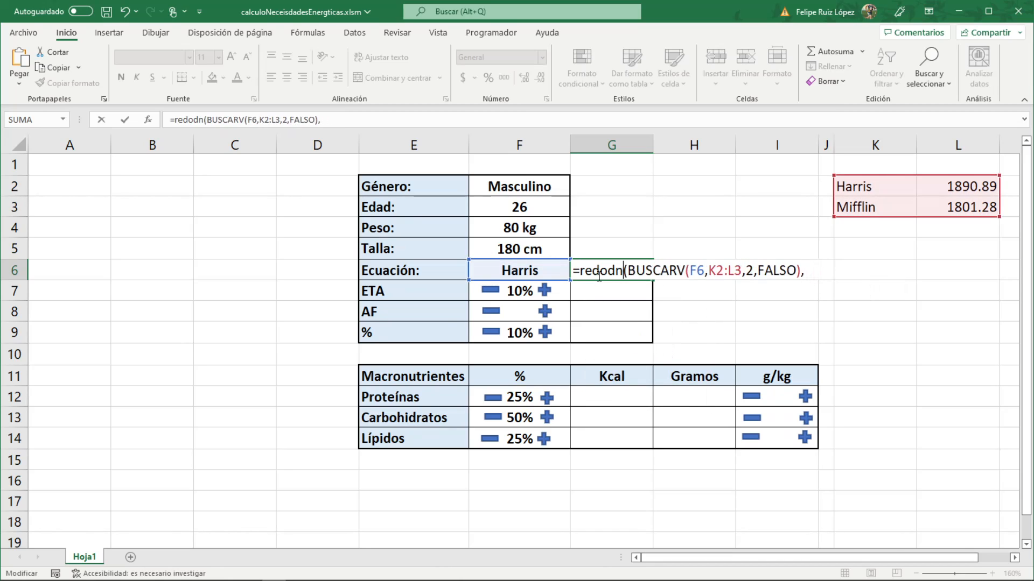
{"action": "type", "text": "ndear"}
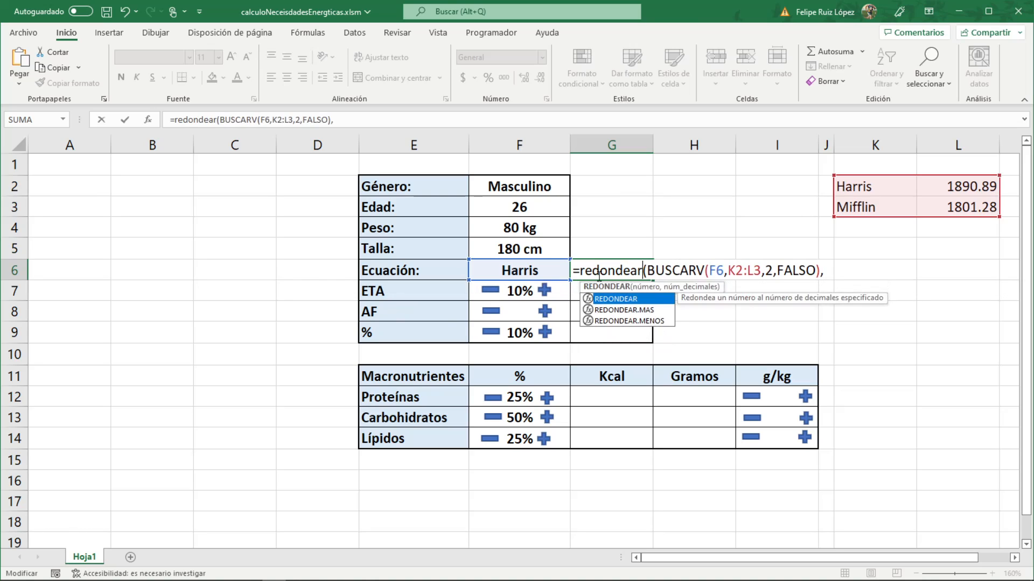
{"action": "key", "text": "End"}
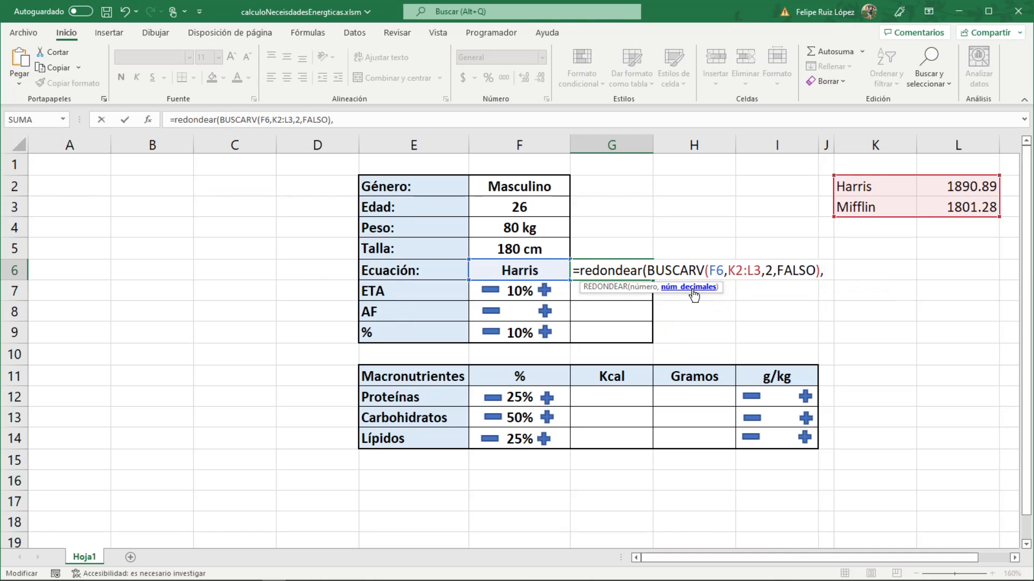
{"action": "type", "text": "0),"}
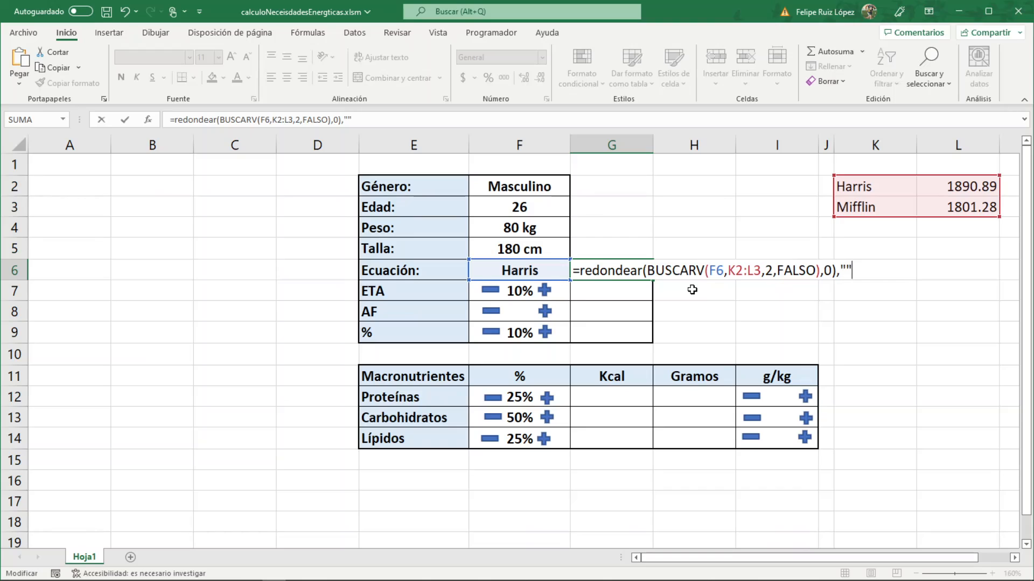
Wrap the rounded formula in G6 in SI.ERROR with 0 as the value in case of error
{"action": "type", "text": "0"}
{"action": "left_click", "coordinate": [580, 272]}
{"action": "type", "text": "si.error("}
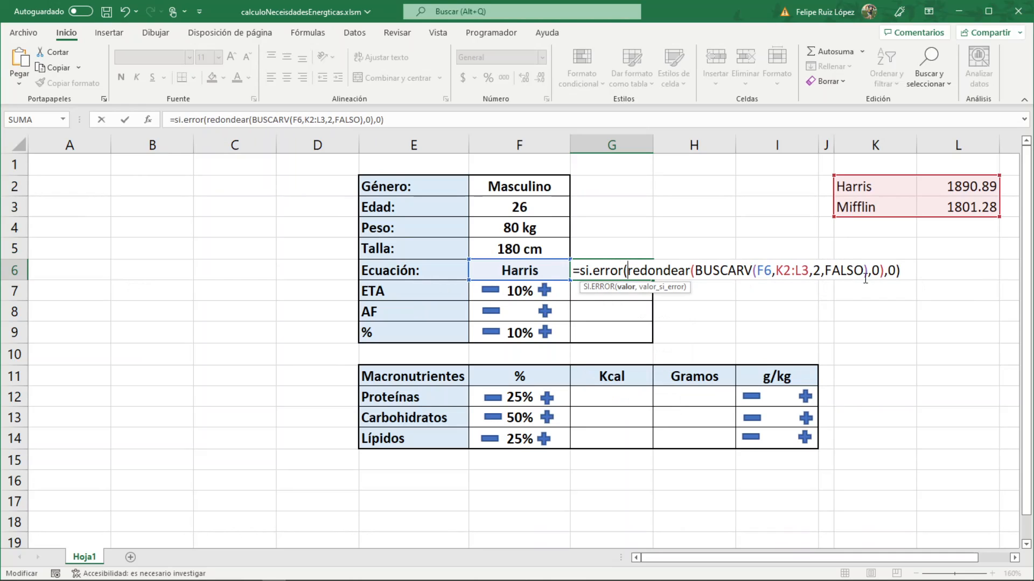
{"action": "left_click", "coordinate": [896, 270]}
{"action": "key", "text": "Return"}
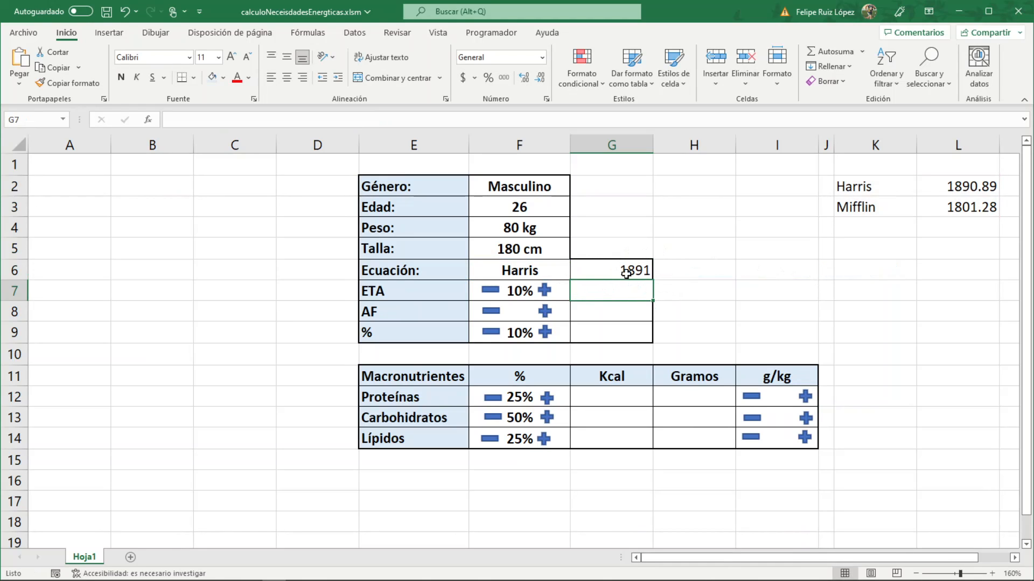
Apply the custom number format Estándar "kcal" to cells G6:G9
{"action": "left_click_drag", "start_coordinate": [591, 270], "coordinate": [619, 334]}
{"action": "right_click", "coordinate": [612, 291]}
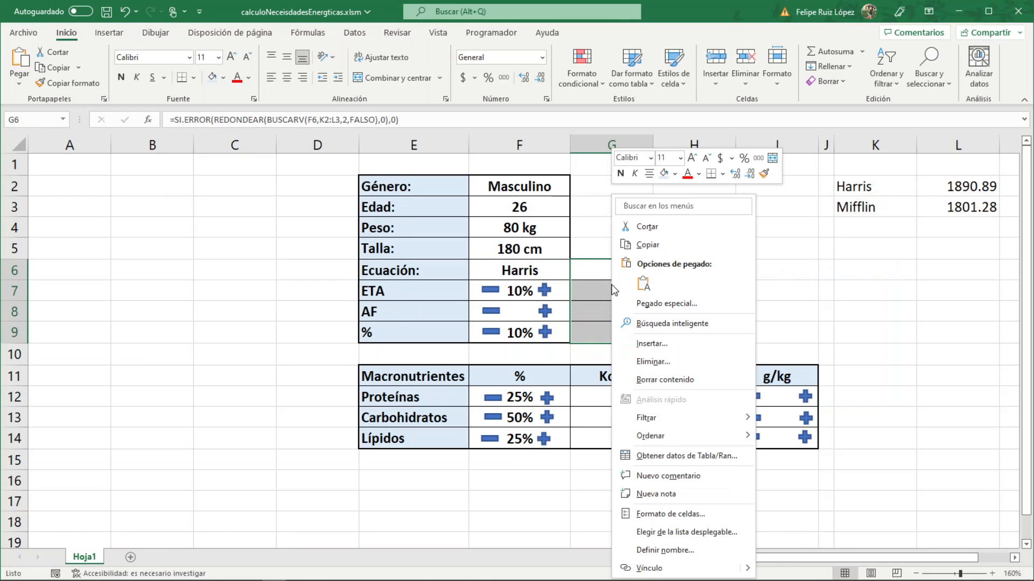
{"action": "left_click", "coordinate": [672, 516]}
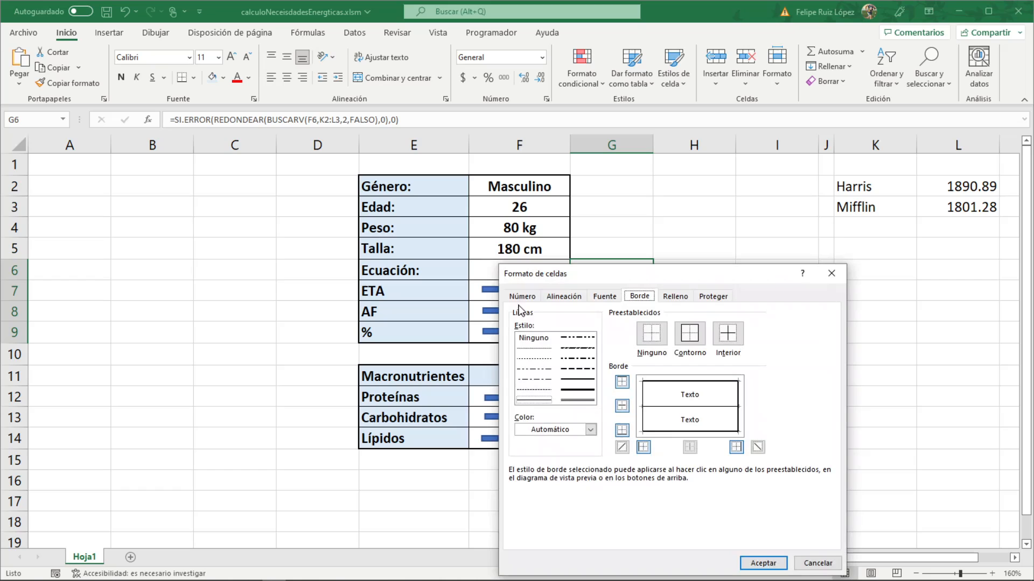
{"action": "left_click", "coordinate": [524, 299]}
{"action": "left_click", "coordinate": [547, 416]}
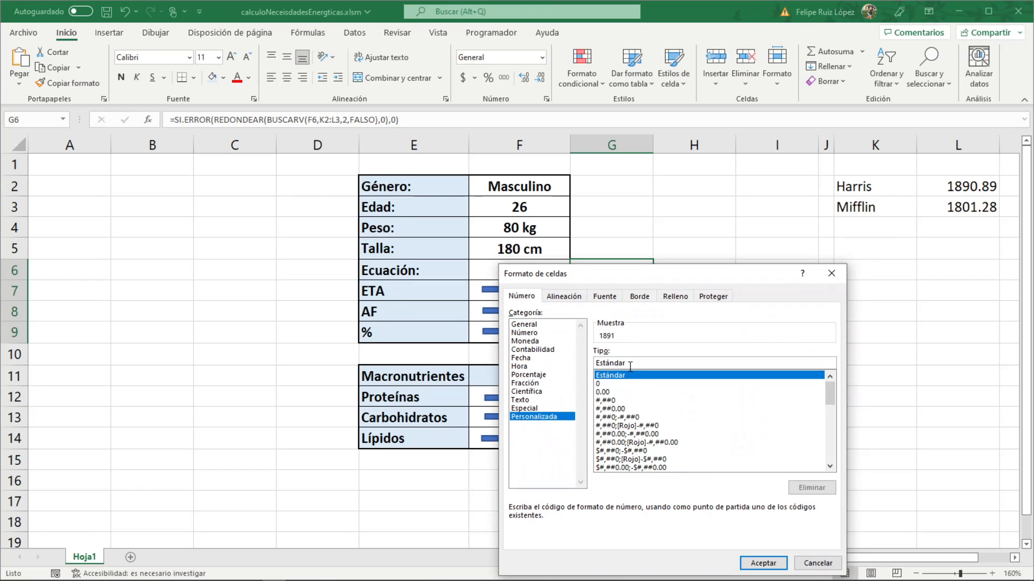
{"action": "left_click", "coordinate": [630, 364]}
{"action": "type", "text": "\"kcal"}
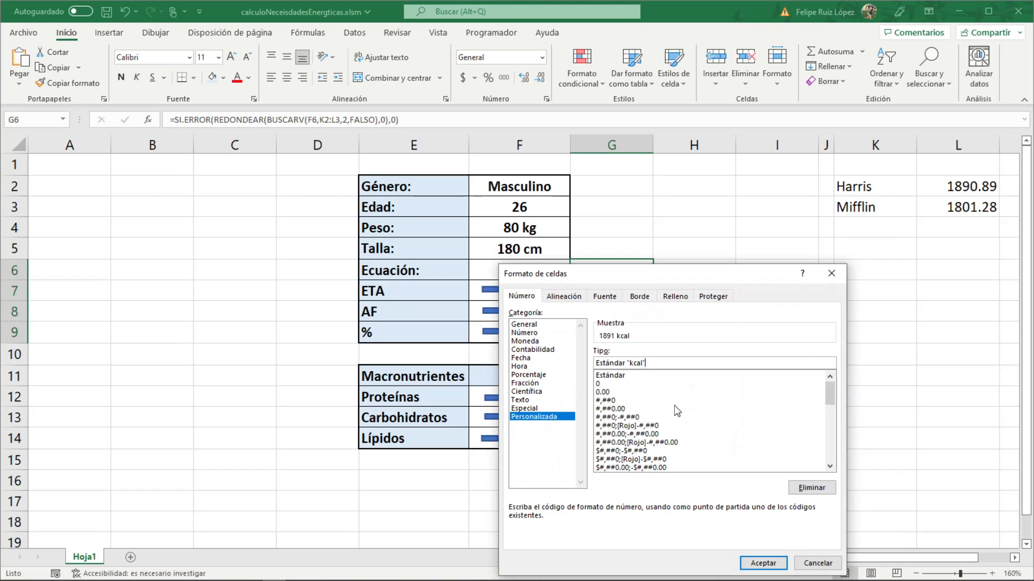
{"action": "left_click", "coordinate": [754, 564]}
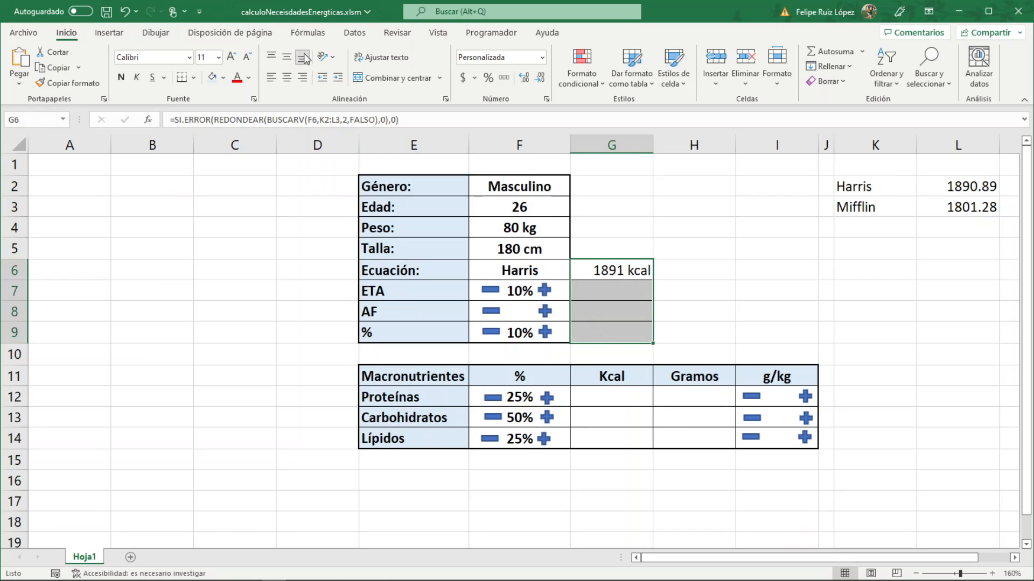
Center the contents of G6:G9 and make them bold
{"action": "left_click", "coordinate": [287, 77]}
{"action": "left_click", "coordinate": [121, 77]}
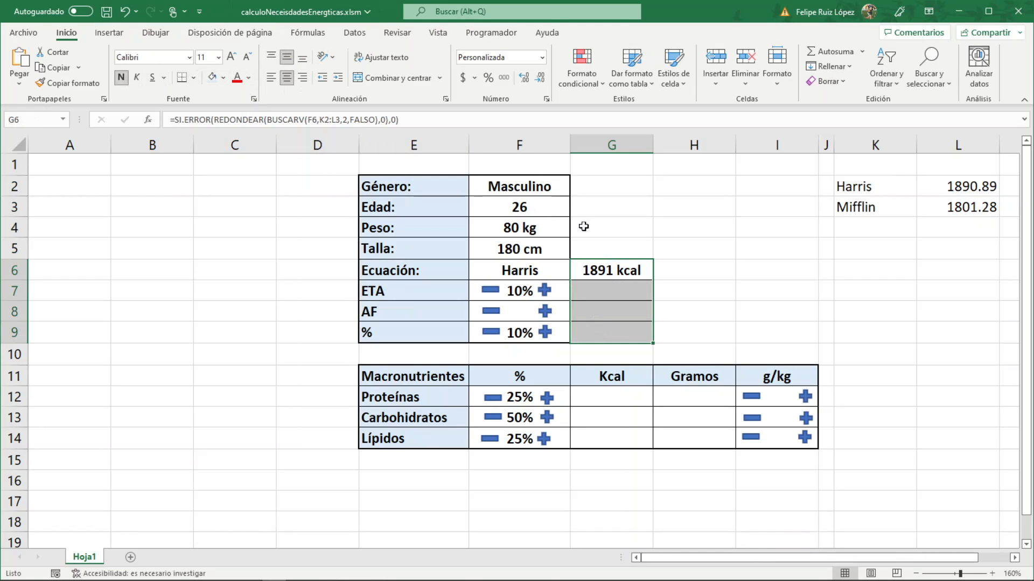
{"action": "left_click", "coordinate": [686, 272]}
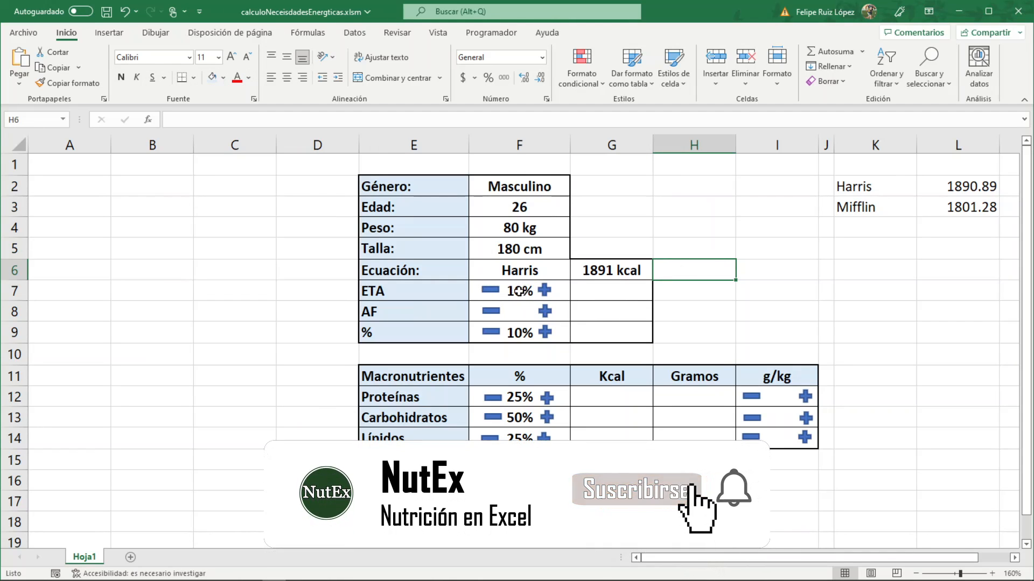
Enter 1.2 as the physical activity factor (AF) in F8
{"action": "left_click", "coordinate": [601, 293]}
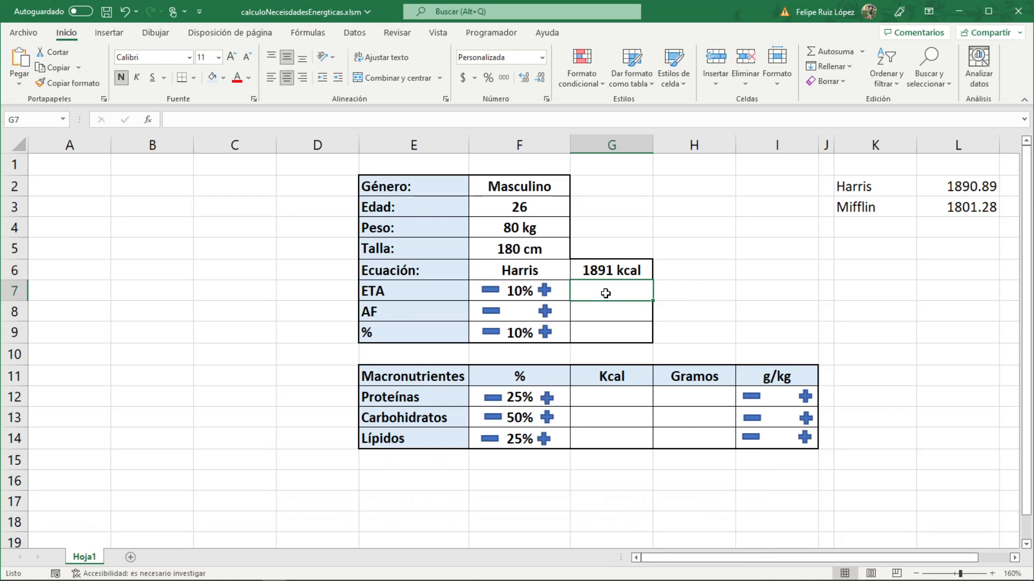
{"action": "left_click", "coordinate": [528, 314]}
{"action": "type", "text": "1.2"}
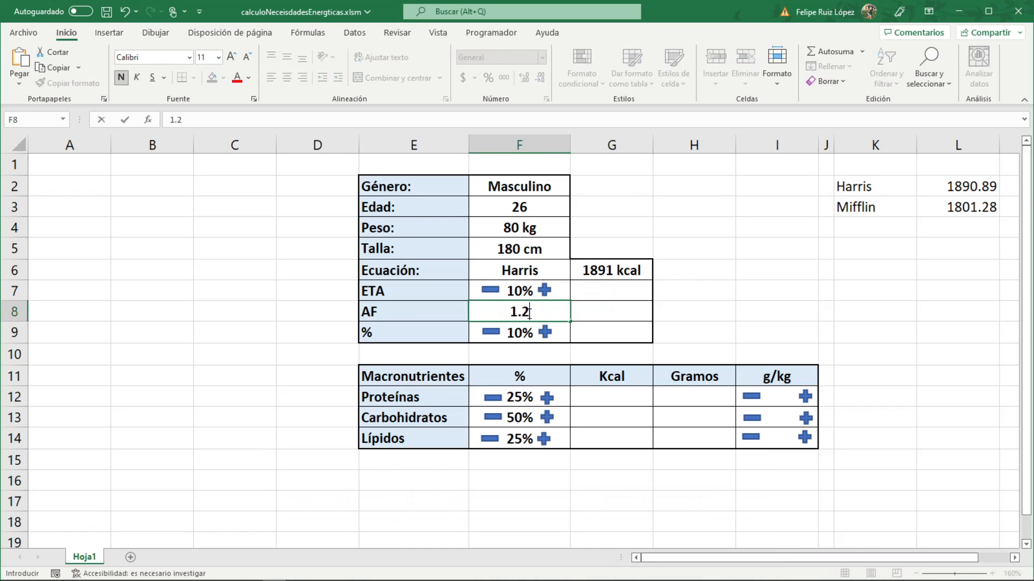
{"action": "left_click", "coordinate": [614, 319]}
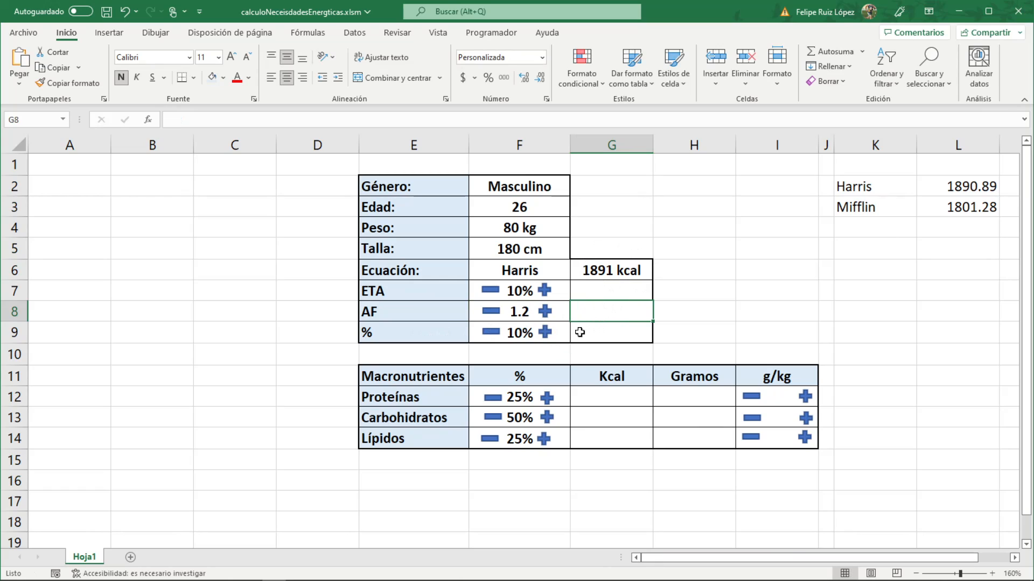
Review the %, Kcal, Gramos and g/kg columns of the macronutrient table for the three nutrients
{"action": "left_click_drag", "start_coordinate": [599, 392], "coordinate": [608, 440]}
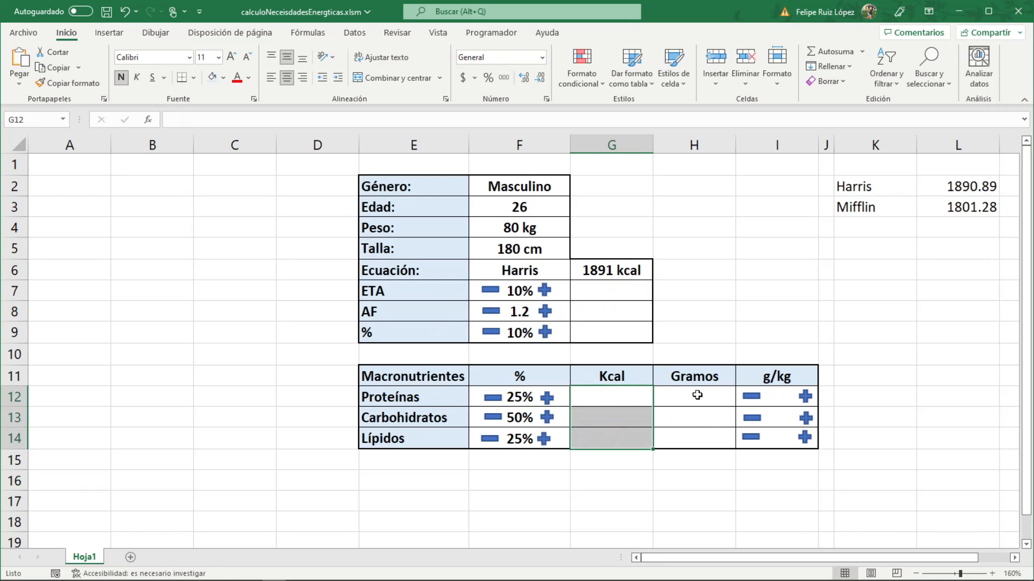
{"action": "left_click_drag", "start_coordinate": [697, 395], "coordinate": [694, 437]}
{"action": "left_click_drag", "start_coordinate": [785, 394], "coordinate": [782, 435]}
{"action": "left_click_drag", "start_coordinate": [521, 397], "coordinate": [522, 438]}
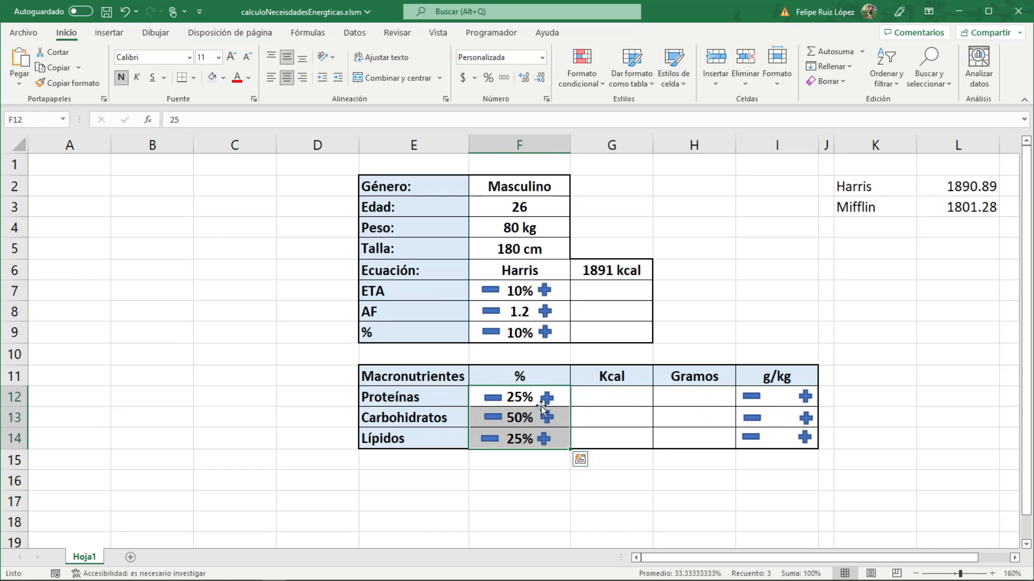
{"action": "left_click_drag", "start_coordinate": [605, 394], "coordinate": [606, 427]}
{"action": "left_click", "coordinate": [696, 410]}
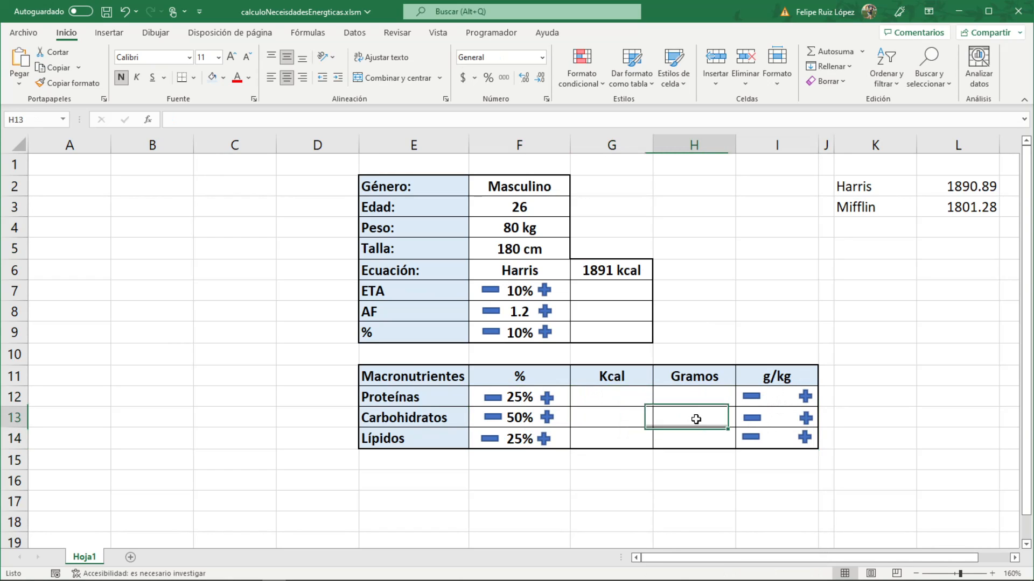
{"action": "left_click_drag", "start_coordinate": [793, 399], "coordinate": [788, 440]}
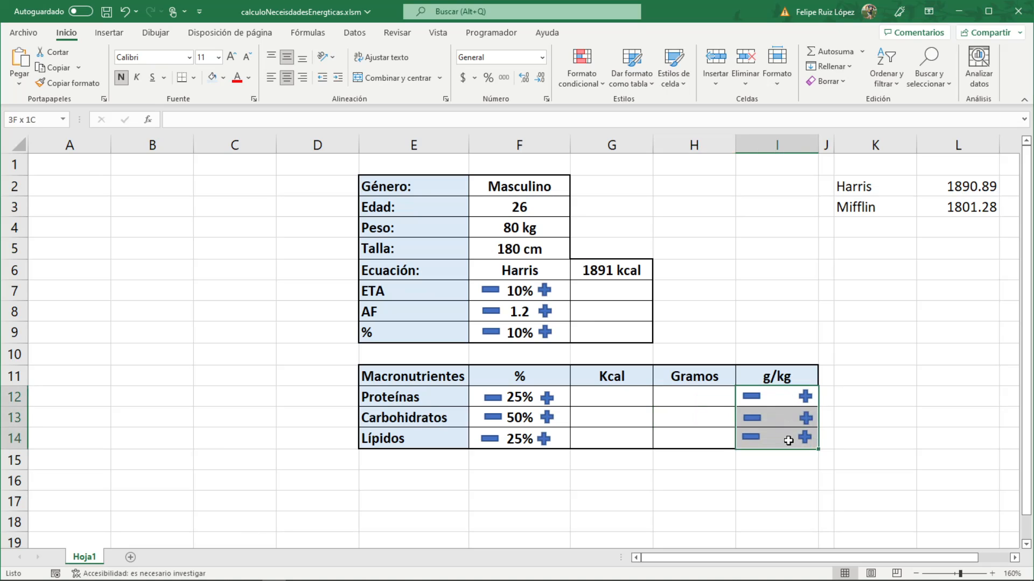
{"action": "left_click", "coordinate": [777, 269]}
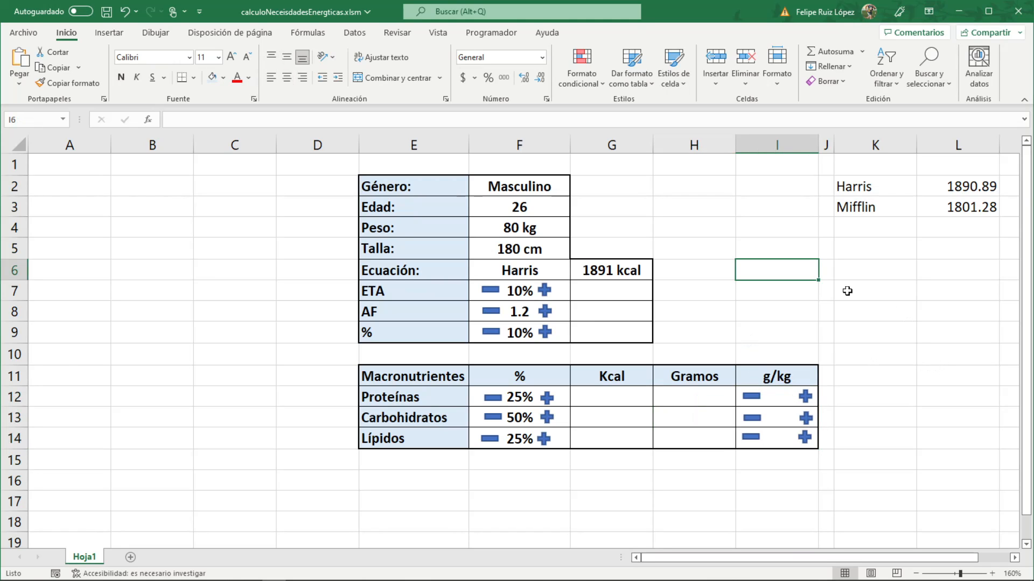
Open the Visual Basic editor for the calculator workbook
{"action": "left_click", "coordinate": [496, 33]}
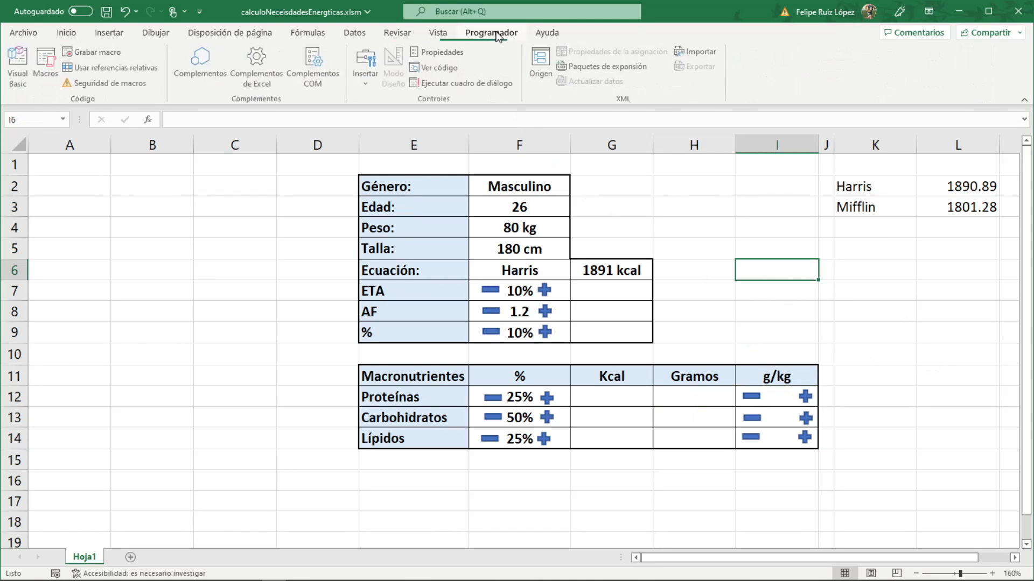
{"action": "left_click", "coordinate": [22, 71]}
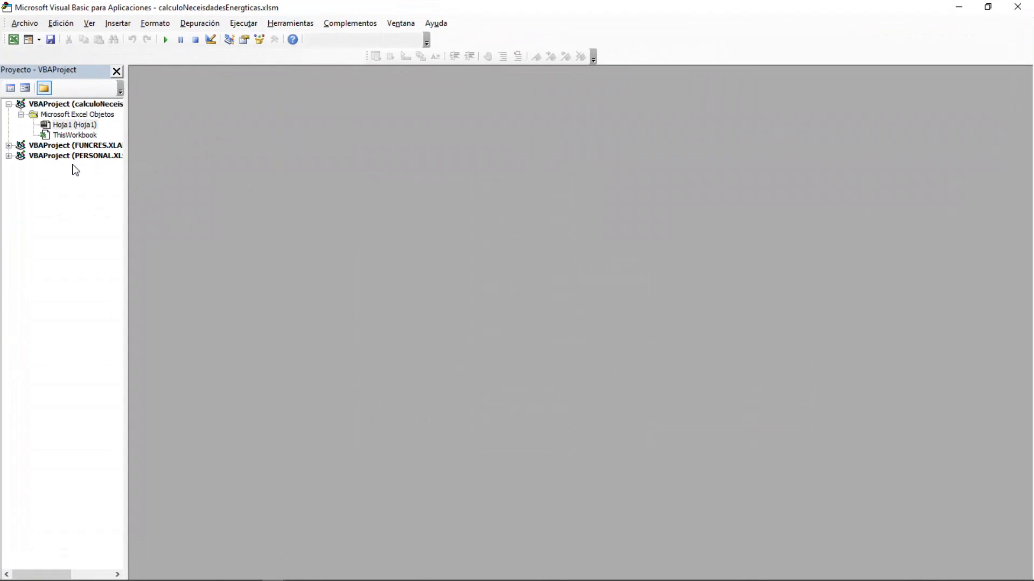
Insert a new standard module into the calculator workbook's VBA project
{"action": "left_click", "coordinate": [117, 23]}
{"action": "left_click", "coordinate": [123, 70]}
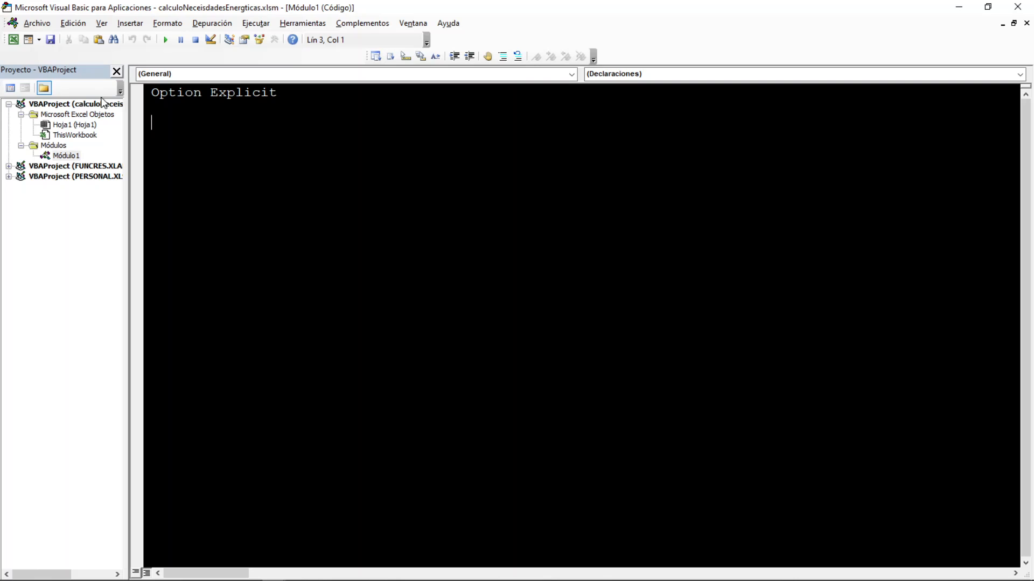
{"action": "left_click", "coordinate": [959, 6]}
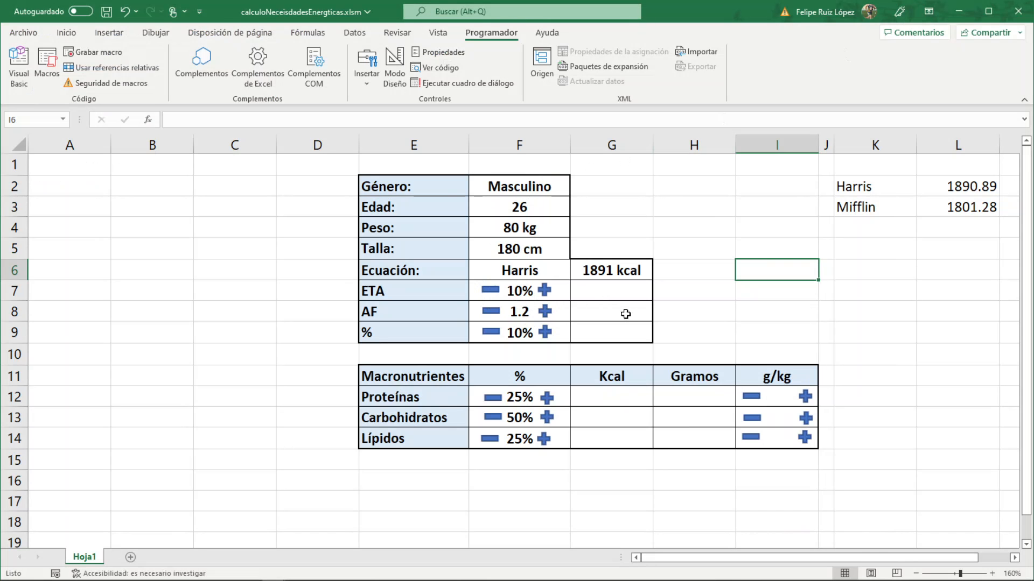
{"action": "key", "text": "alt+F11"}
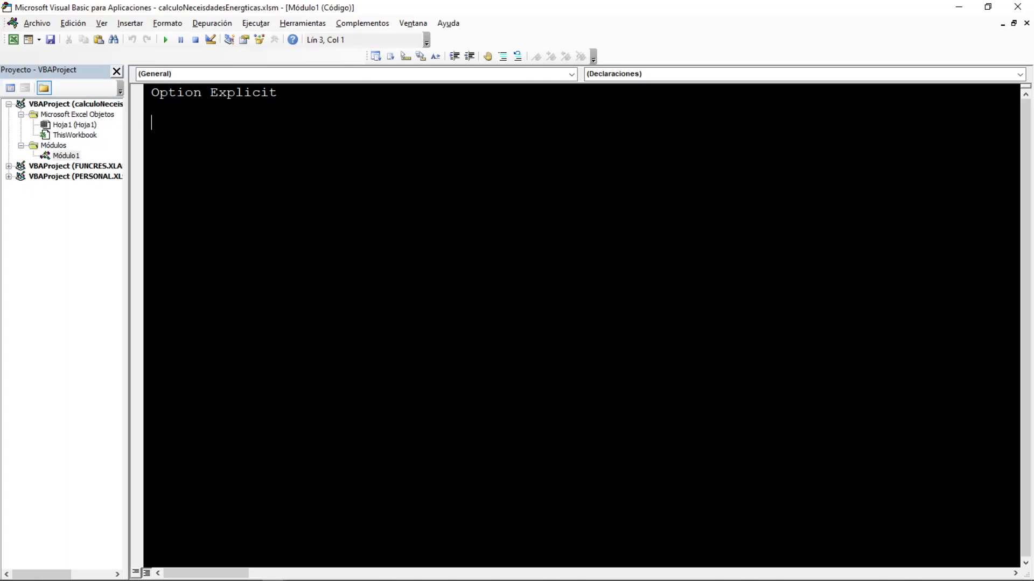
{"action": "key", "text": "alt+F11"}
{"action": "key", "text": "alt+F11"}
{"action": "key", "text": "alt+F11"}
{"action": "key", "text": "alt+F11"}
{"action": "key", "text": "alt+F11"}
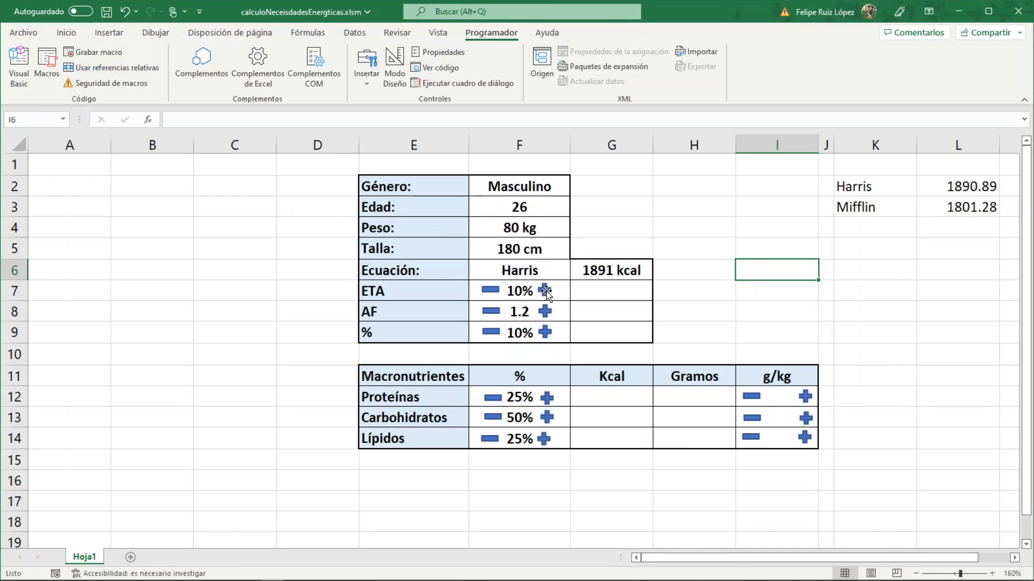
{"action": "key", "text": "alt+F11"}
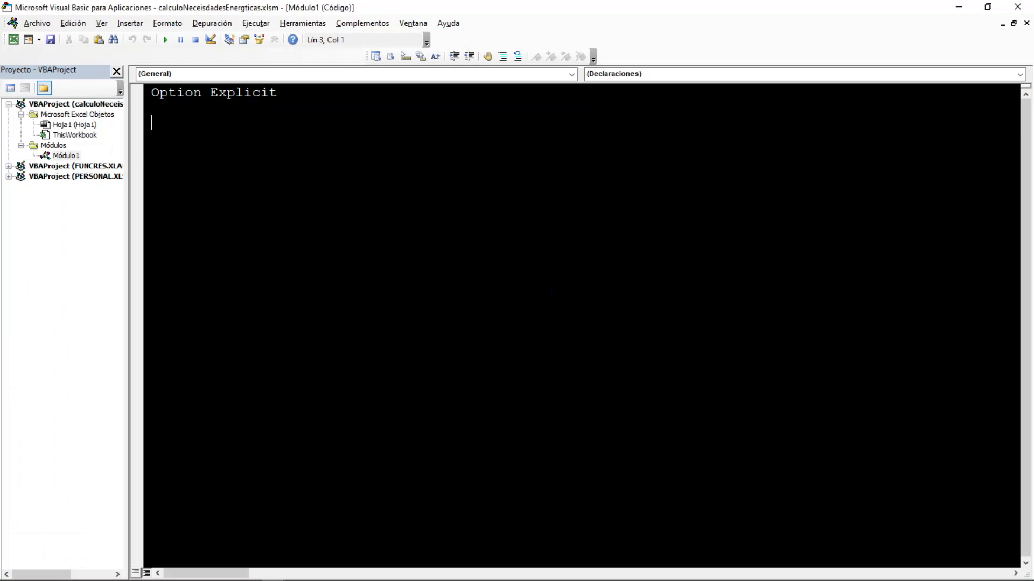
Declare the procedure AumentarETA() in the module and open a With block for Hoja1 inside it
{"action": "type", "text": "Sub Aumenta"}
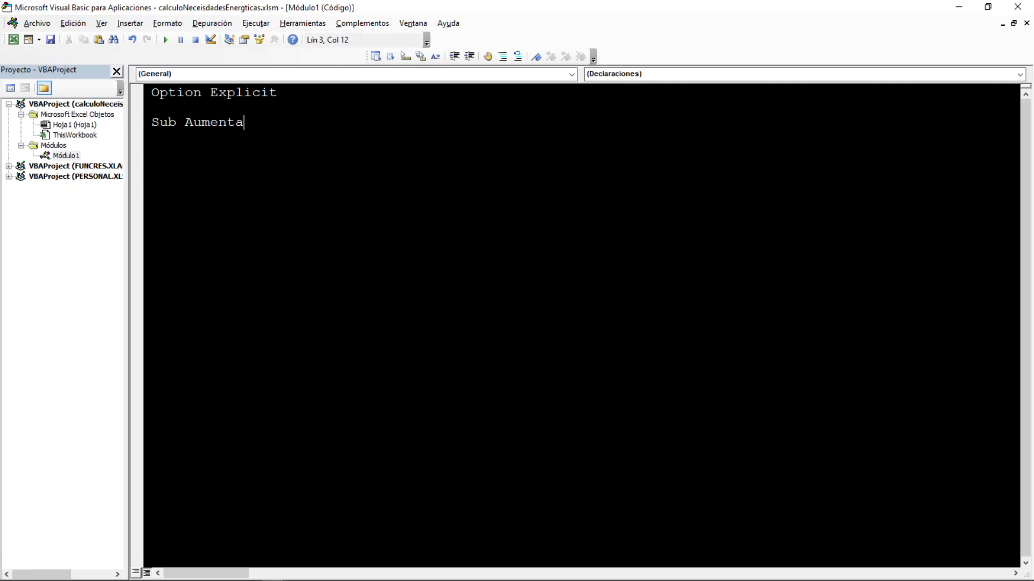
{"action": "type", "text": "rETA()"}
{"action": "key", "text": "Return"}
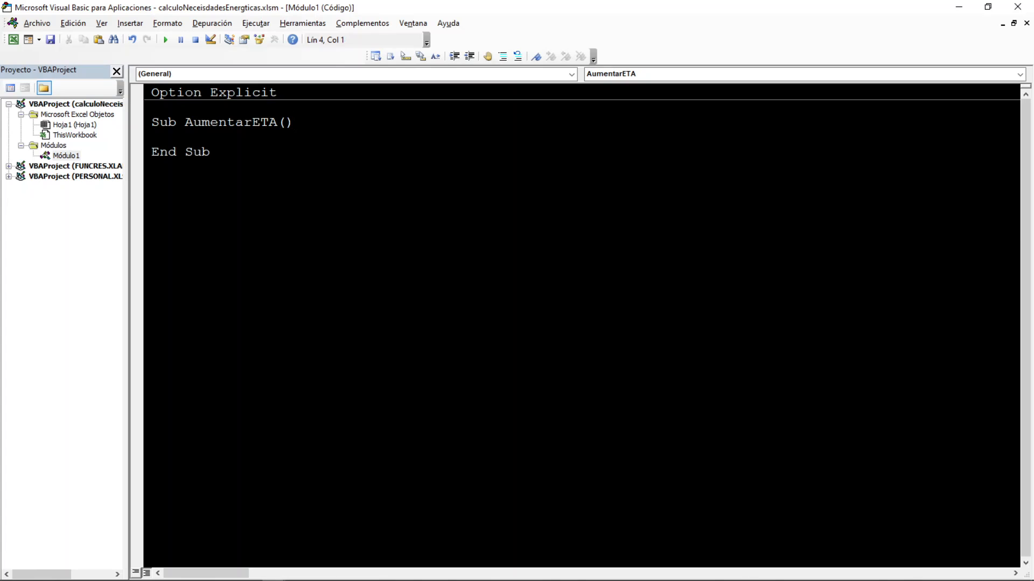
{"action": "key", "text": "alt+F11"}
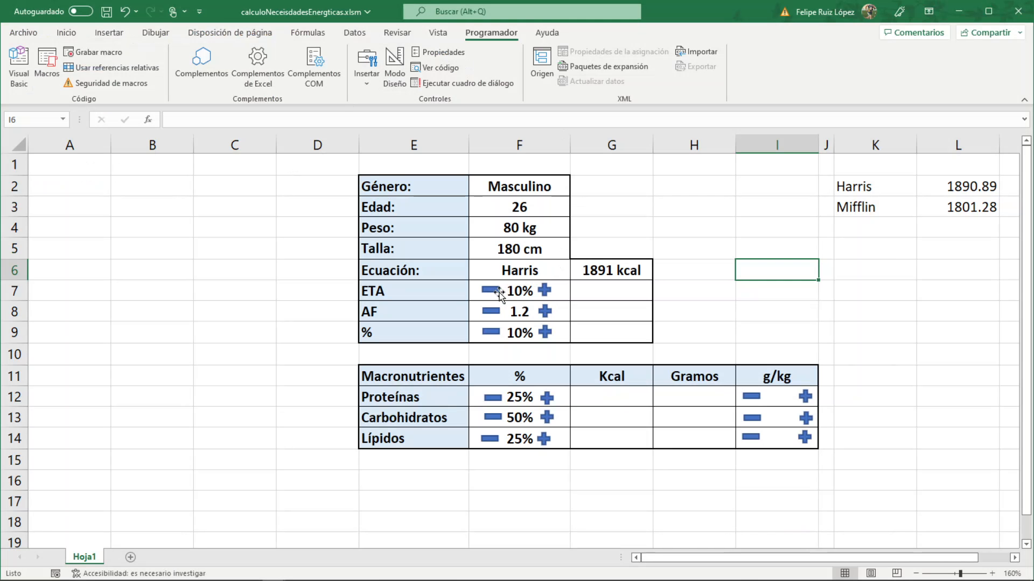
{"action": "key", "text": "alt+F11"}
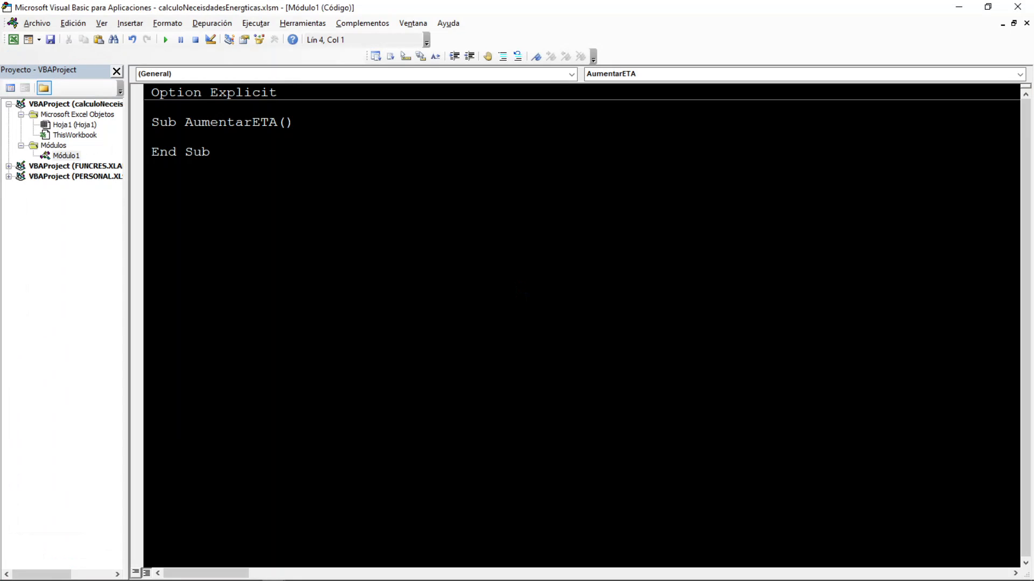
{"action": "key", "text": "alt+F11"}
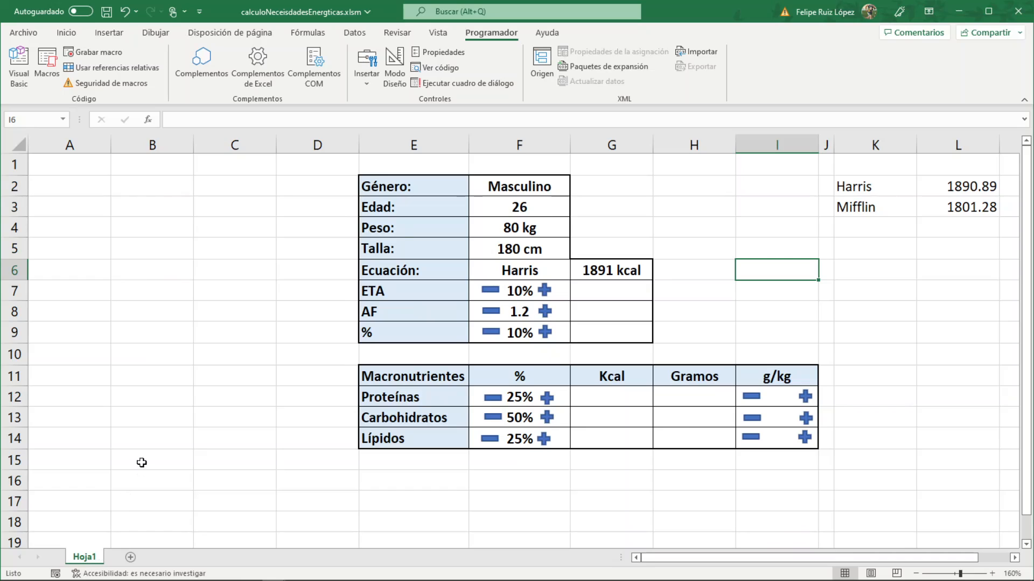
{"action": "key", "text": "alt+F11"}
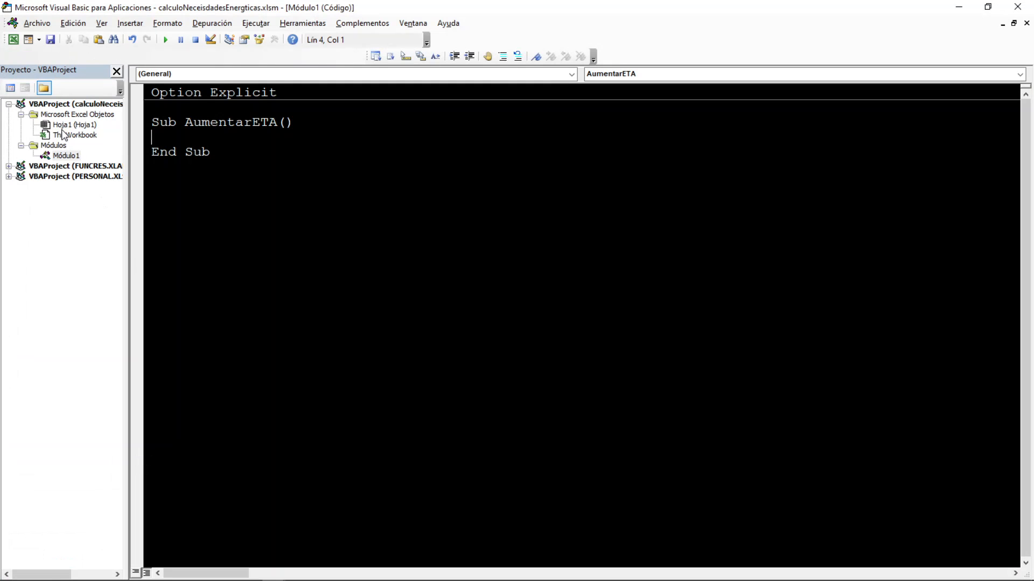
{"action": "type", "text": "WITH Hoja1"}
{"action": "key", "text": "Return"}
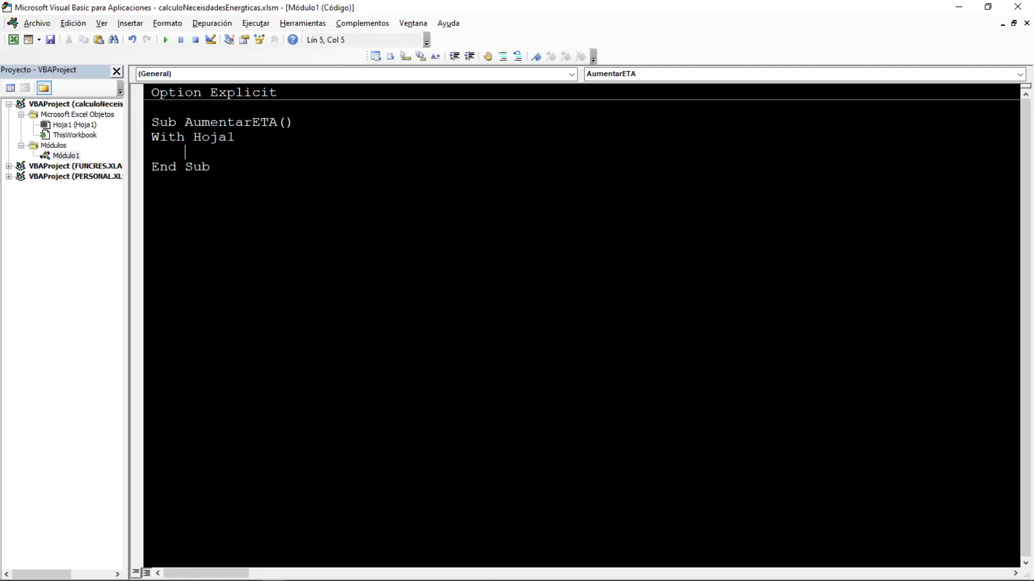
Inside the With block, write .Range("F7").value as the target for the ETA percentage cell
{"action": "key", "text": "alt+F11"}
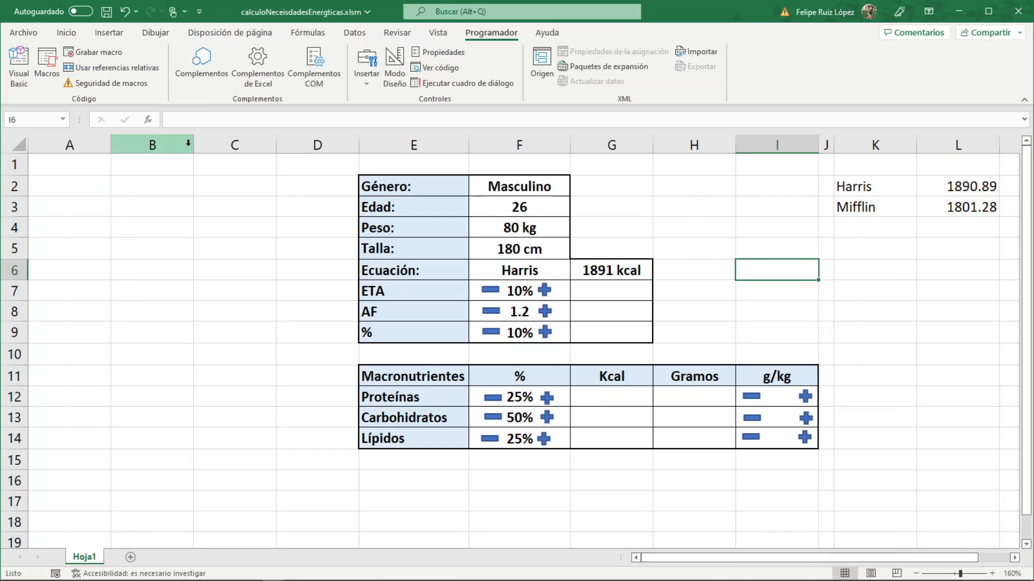
{"action": "left_click", "coordinate": [516, 294]}
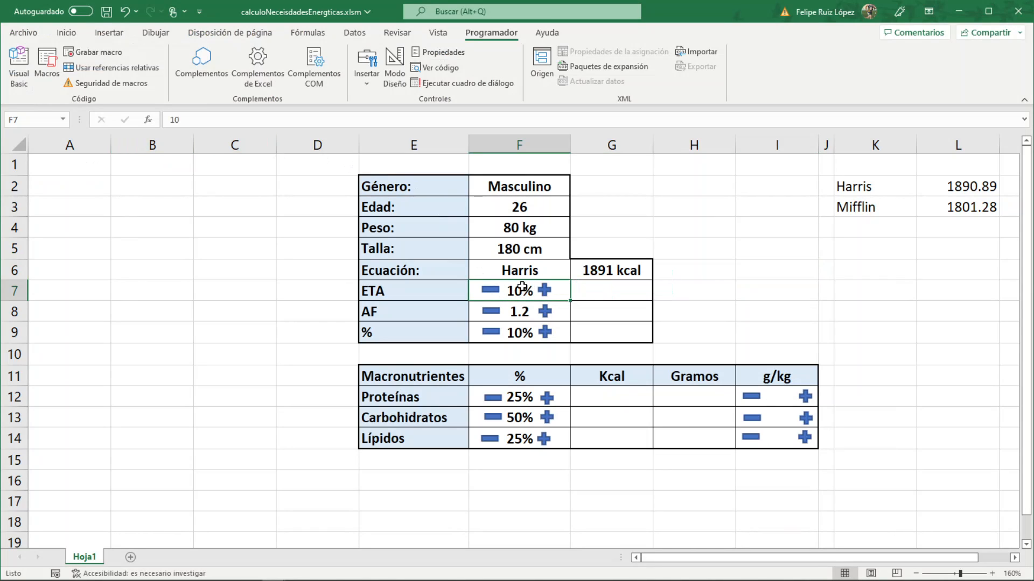
{"action": "key", "text": "alt+F11"}
{"action": "type", "text": ".Range(\"\")"}
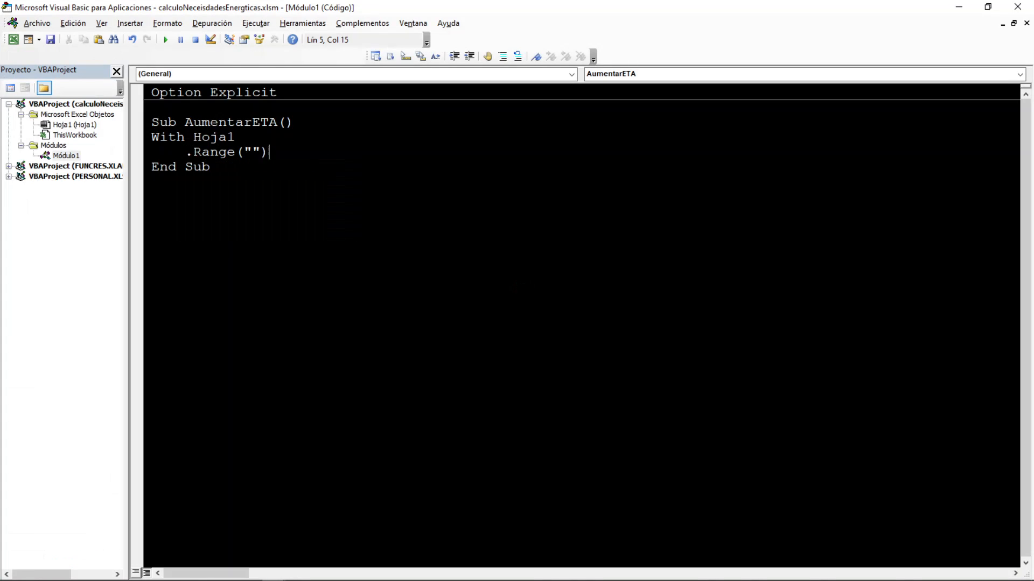
{"action": "type", "text": ".value"}
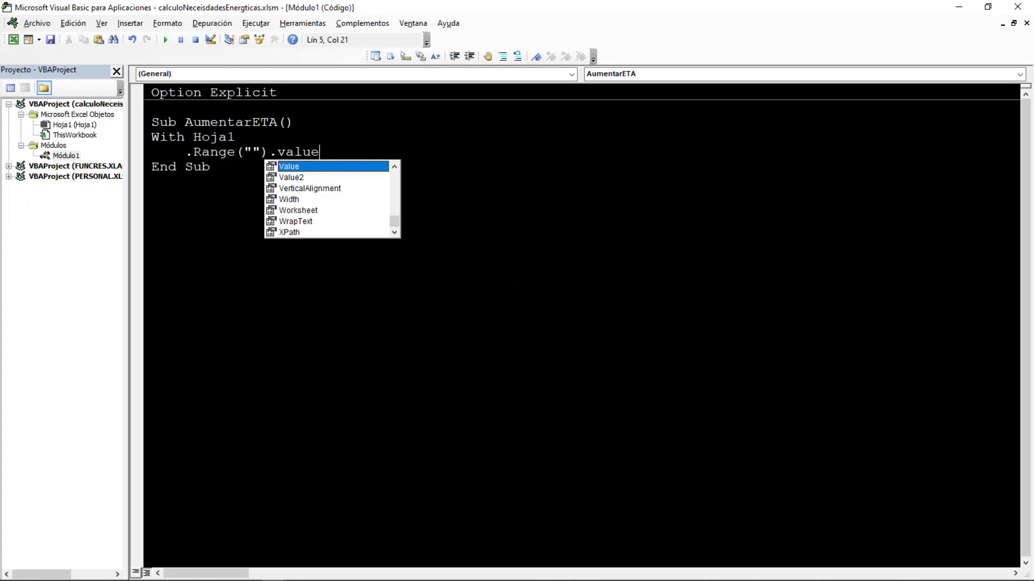
{"action": "key", "text": "Left"}
{"action": "key", "text": "Left"}
{"action": "key", "text": "Left"}
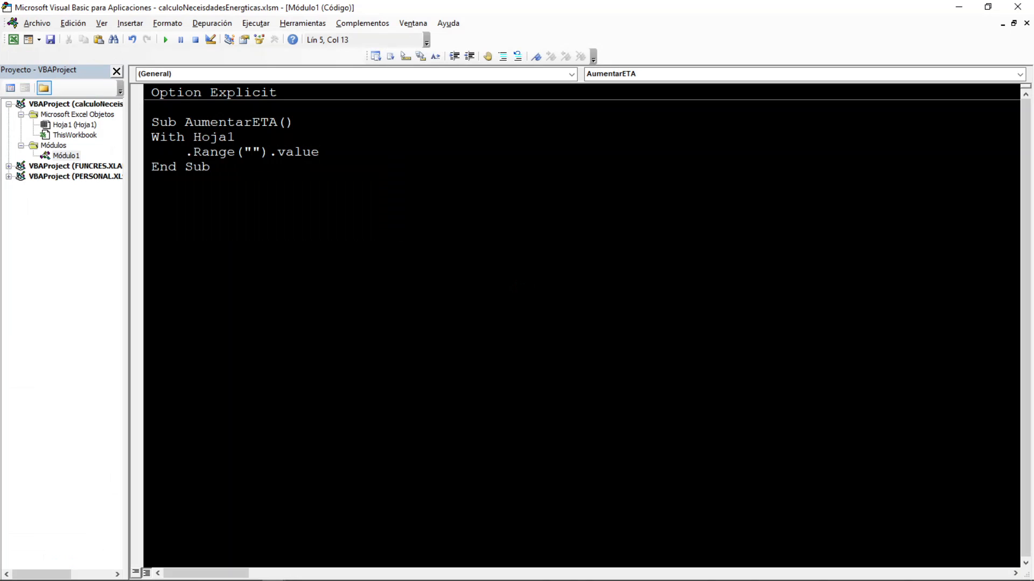
{"action": "type", "text": "F7"}
{"action": "key", "text": "Right"}
{"action": "key", "text": "Right"}
Complete the statement so F7 is assigned .Range("F7").Value + 1, and close the block with End With
{"action": "type", "text": "=.Range(\"\")"}
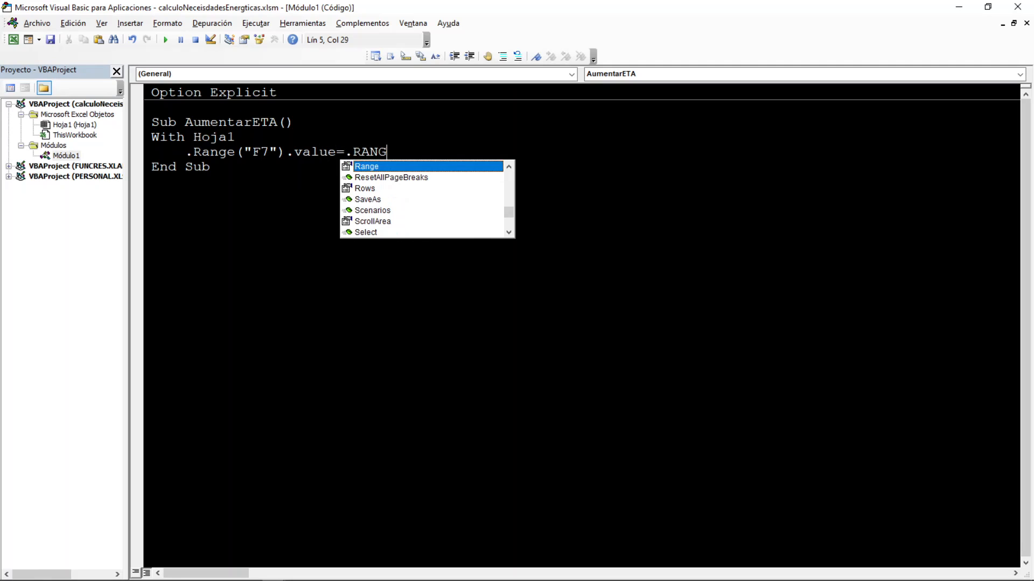
{"action": "key", "text": "Left"}
{"action": "key", "text": "Left"}
{"action": "type", "text": "F7.VAL"}
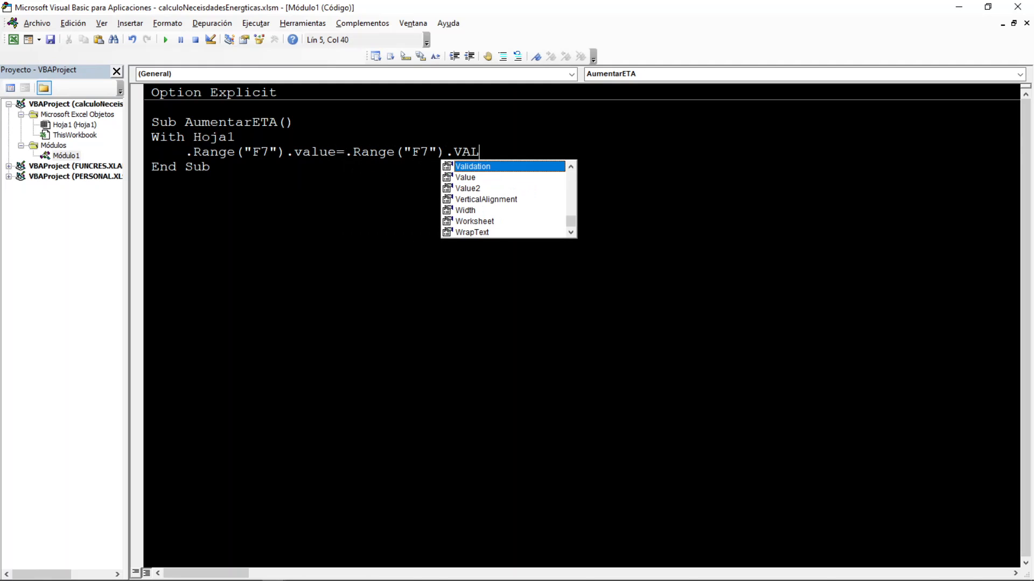
{"action": "type", "text": "UE+1"}
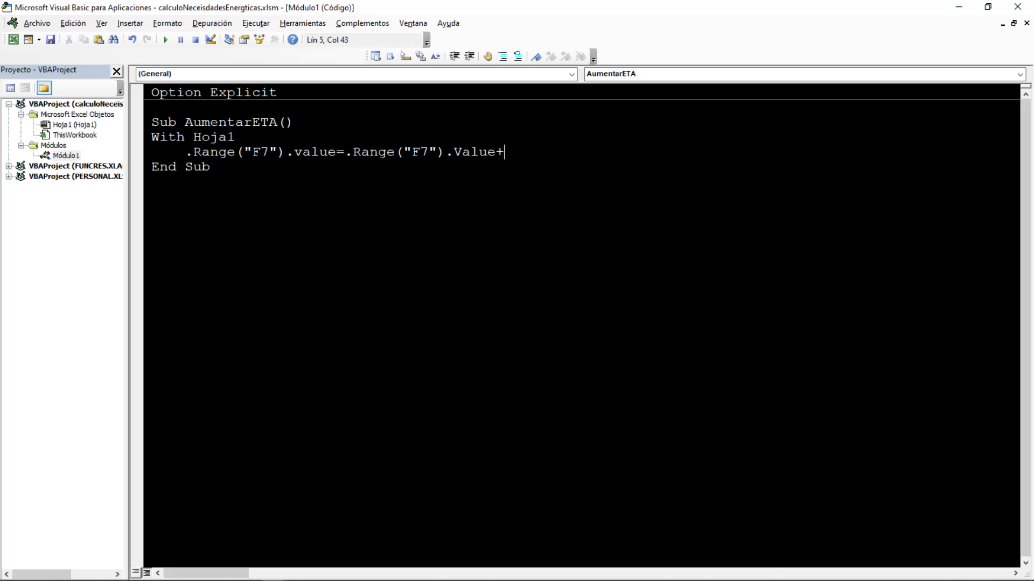
{"action": "key", "text": "Return"}
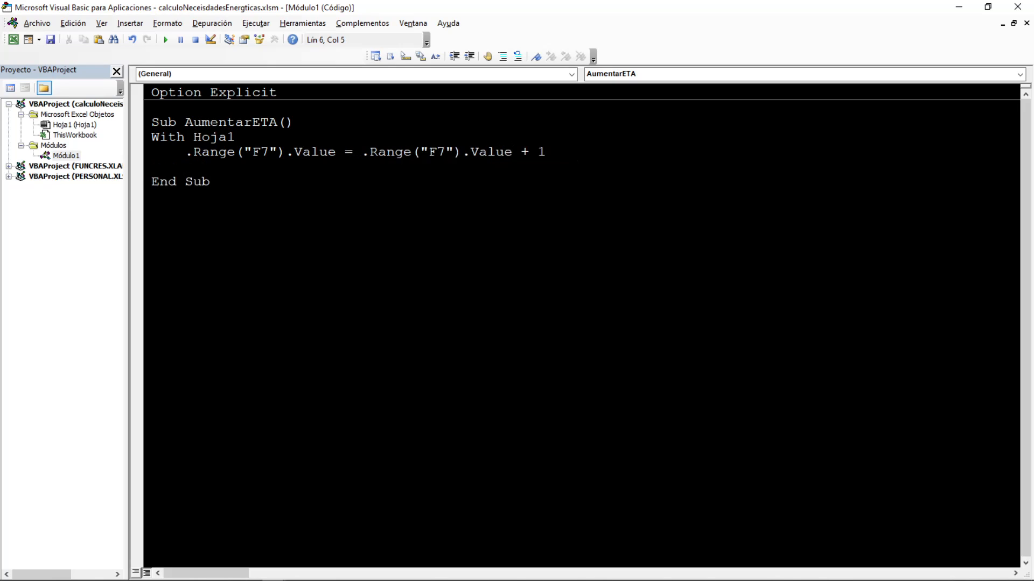
{"action": "type", "text": "END WITH"}
{"action": "left_click", "coordinate": [151, 197]}
Assign the AumentarETA macro to the plus shape in the ETA row of the worksheet
{"action": "double_click", "coordinate": [203, 121]}
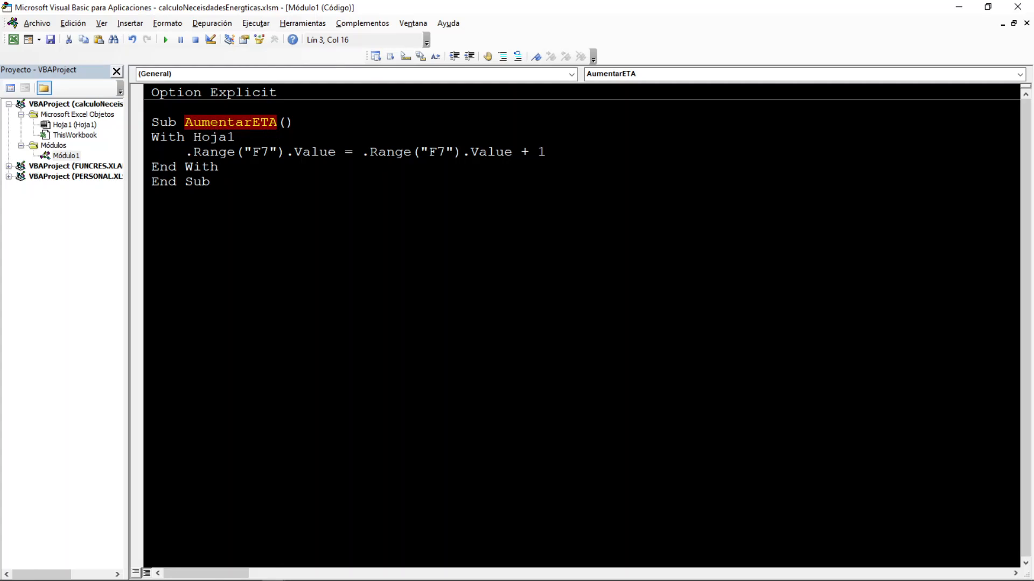
{"action": "left_click", "coordinate": [959, 7]}
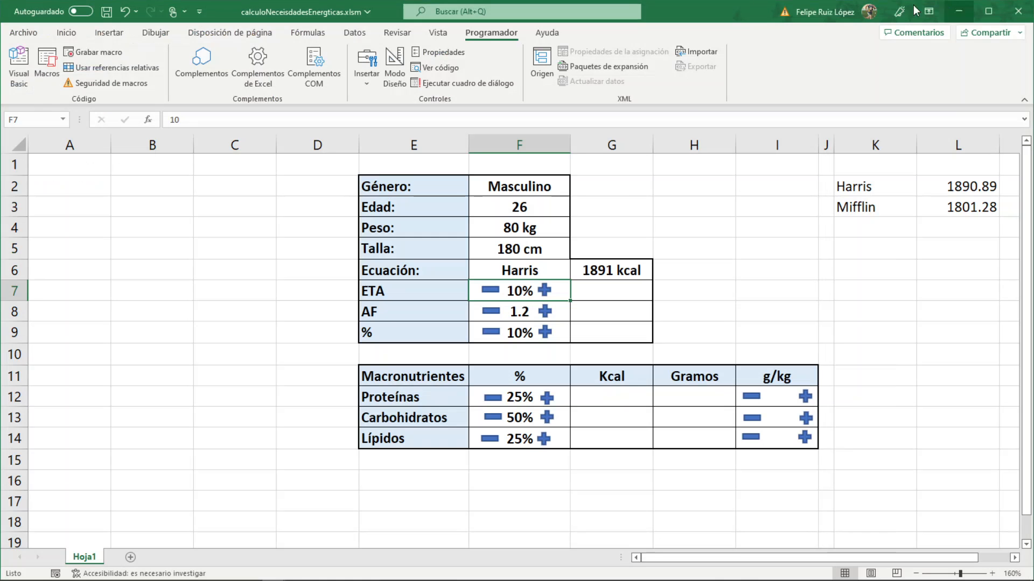
{"action": "right_click", "coordinate": [551, 291]}
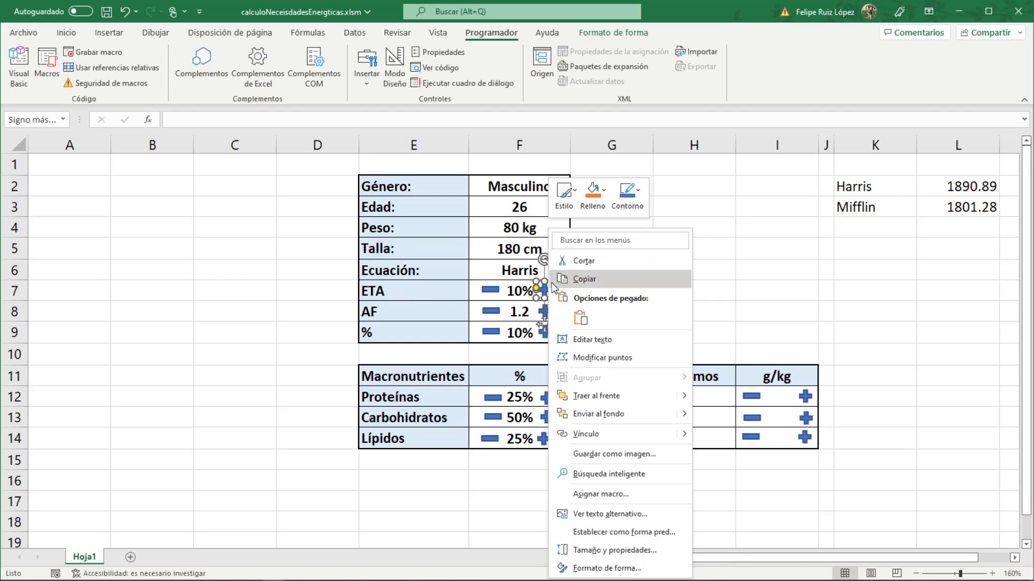
{"action": "left_click", "coordinate": [618, 495]}
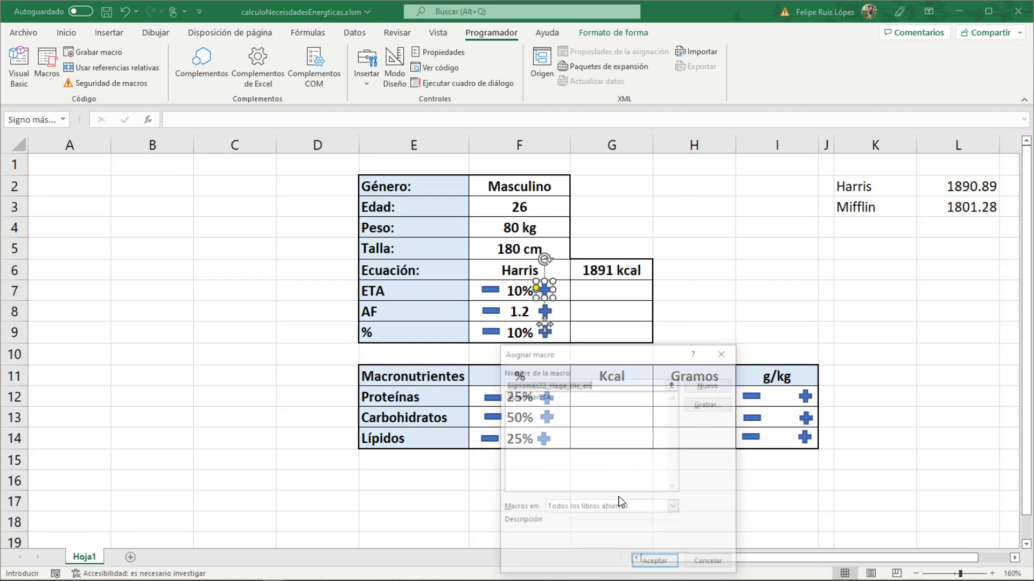
{"action": "left_click_drag", "start_coordinate": [580, 357], "coordinate": [602, 262]}
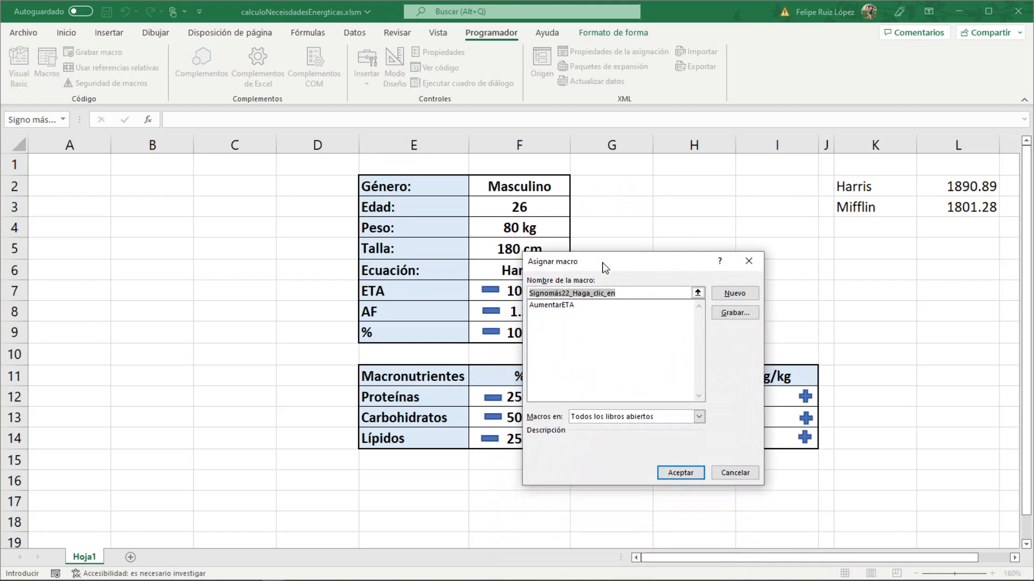
{"action": "left_click", "coordinate": [562, 306]}
{"action": "left_click", "coordinate": [681, 473]}
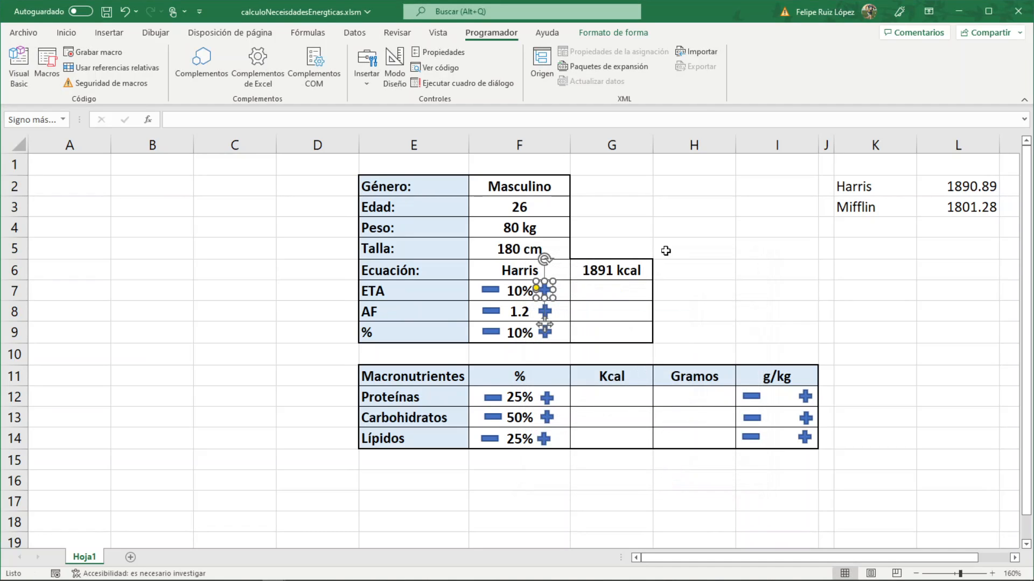
{"action": "left_click", "coordinate": [711, 250]}
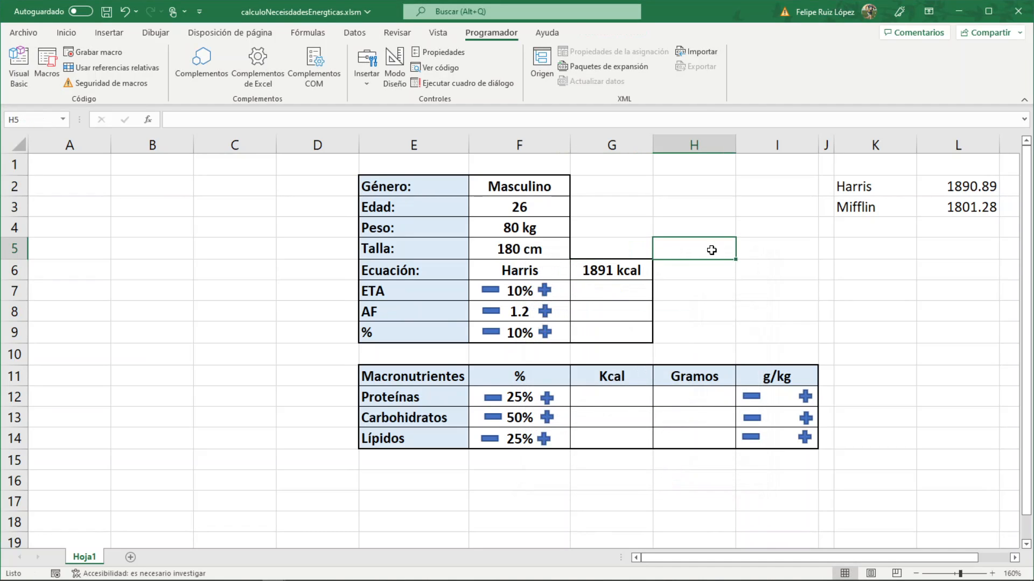
Test the ETA plus shape by raising the percentage in F7 to 20%
{"action": "left_click", "coordinate": [550, 295]}
{"action": "left_click", "coordinate": [550, 295]}
{"action": "left_click", "coordinate": [550, 295]}
{"action": "left_click", "coordinate": [549, 295]}
{"action": "left_click", "coordinate": [549, 295]}
{"action": "left_click", "coordinate": [550, 295]}
{"action": "left_click", "coordinate": [549, 295]}
{"action": "left_click", "coordinate": [549, 295]}
{"action": "left_click", "coordinate": [549, 295]}
Duplicate the whole AumentarETA procedure directly below the original in the code module
{"action": "key", "text": "alt+F11"}
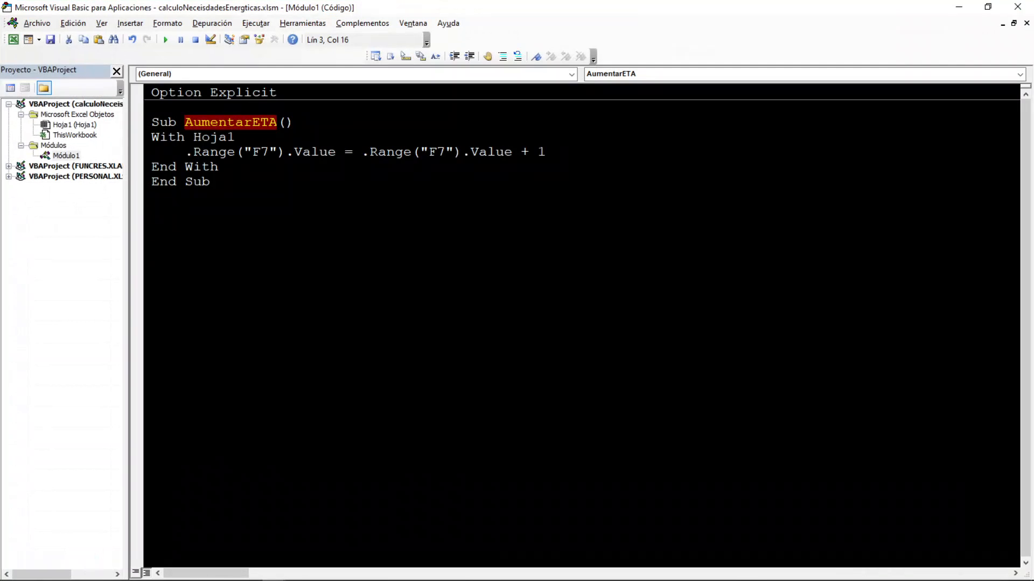
{"action": "left_click_drag", "start_coordinate": [211, 182], "coordinate": [153, 124]}
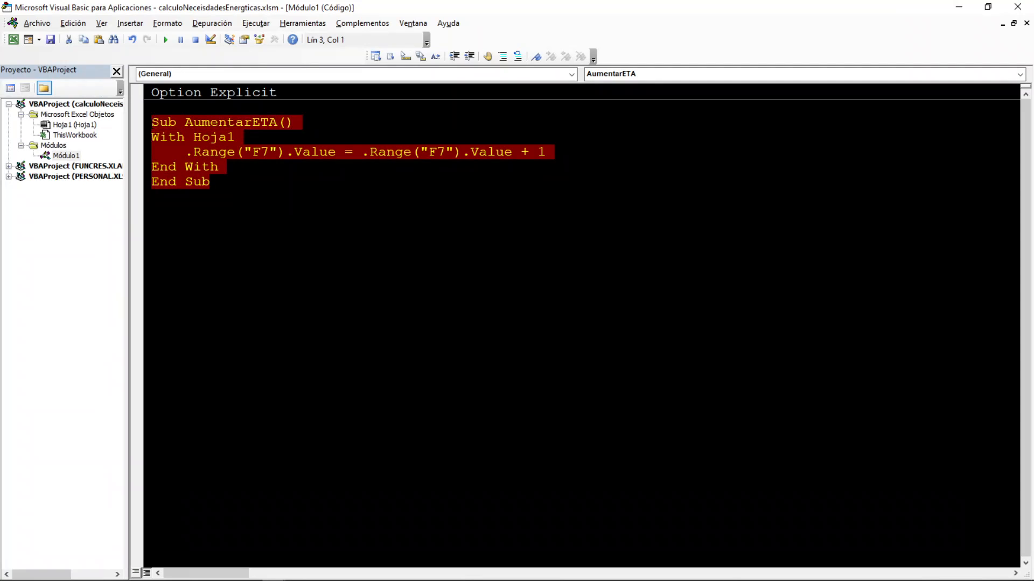
{"action": "key", "text": "ctrl+c"}
{"action": "key", "text": "ctrl+End"}
{"action": "key", "text": "ctrl+v"}
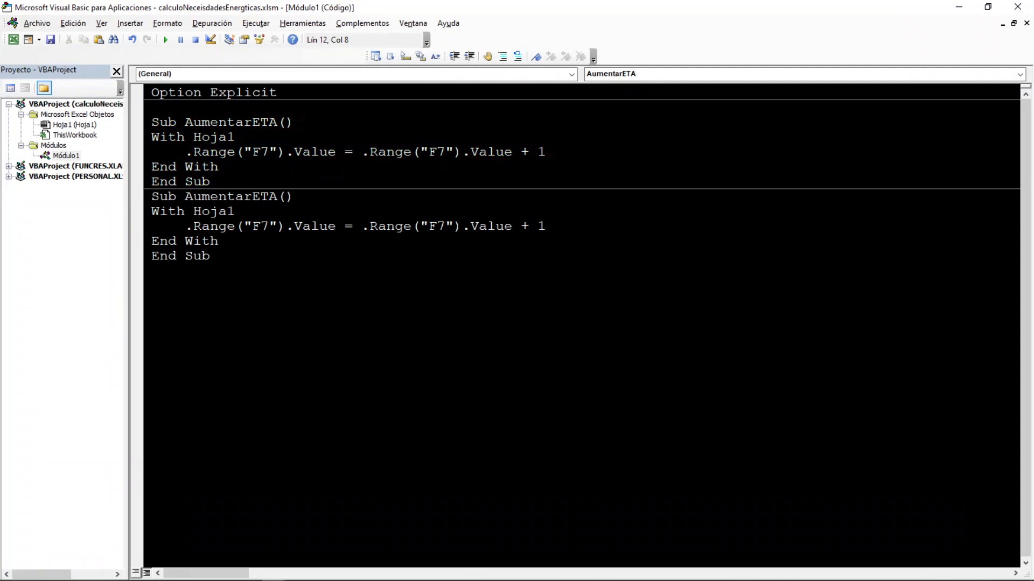
Rename the duplicated procedure to DisminuirETA
{"action": "left_click", "coordinate": [254, 196]}
{"action": "key", "text": "BackSpace"}
{"action": "key", "text": "BackSpace"}
{"action": "key", "text": "BackSpace"}
{"action": "key", "text": "BackSpace"}
{"action": "key", "text": "BackSpace"}
{"action": "key", "text": "BackSpace"}
{"action": "key", "text": "BackSpace"}
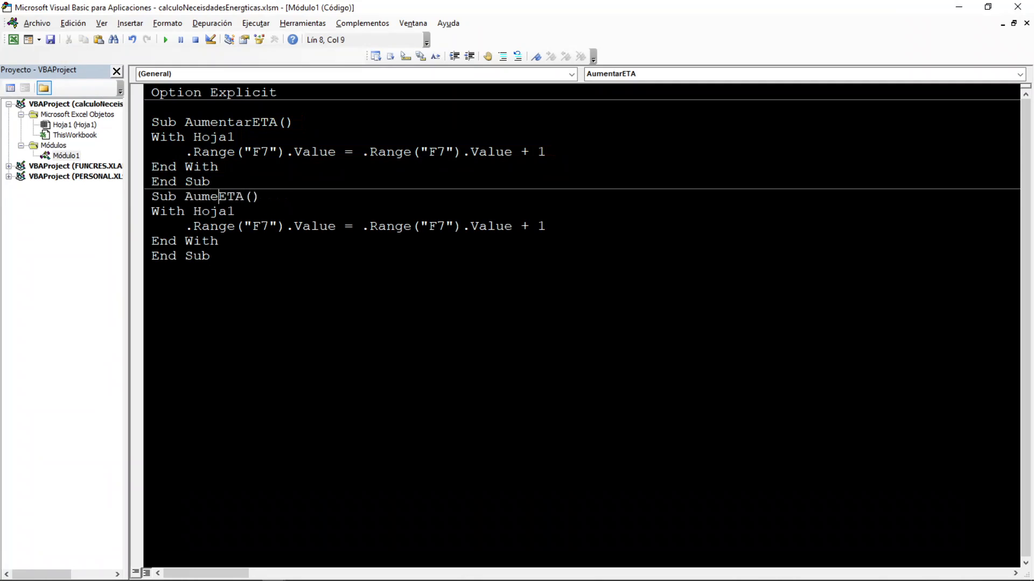
{"action": "key", "text": "BackSpace"}
{"action": "type", "text": "dISMINU"}
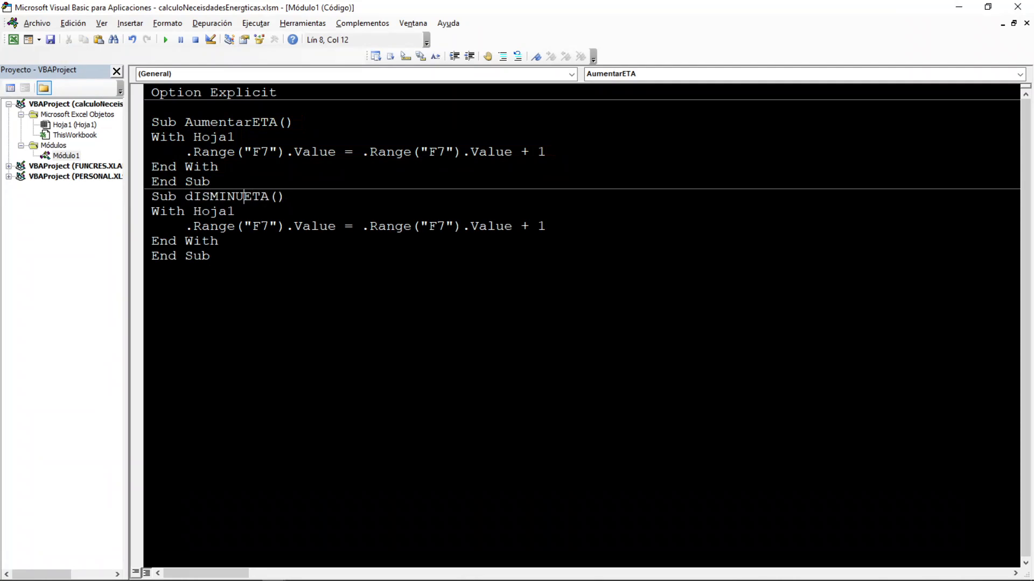
{"action": "key", "text": "BackSpace"}
{"action": "key", "text": "BackSpace"}
{"action": "key", "text": "BackSpace"}
{"action": "key", "text": "BackSpace"}
{"action": "key", "text": "BackSpace"}
{"action": "key", "text": "BackSpace"}
{"action": "key", "text": "BackSpace"}
{"action": "type", "text": "Disminuir"}
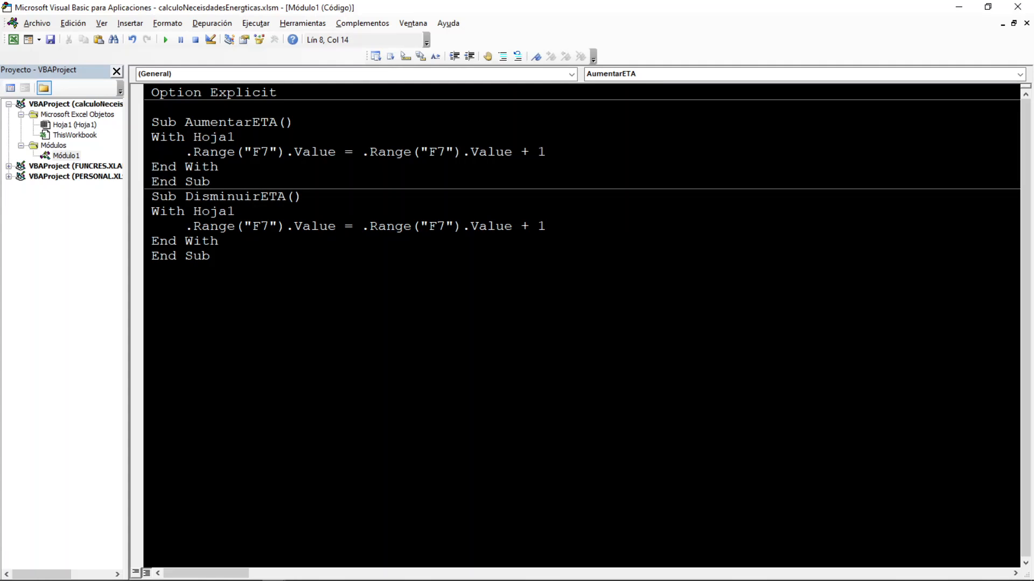
Change the operator in DisminuirETA so the statement subtracts 1 from F7, and return to the worksheet
{"action": "left_click", "coordinate": [210, 211]}
{"action": "left_click", "coordinate": [538, 227]}
{"action": "key", "text": "Left"}
{"action": "key", "text": "BackSpace"}
{"action": "type", "text": "-"}
{"action": "left_click", "coordinate": [236, 212]}
{"action": "key", "text": "alt+F11"}
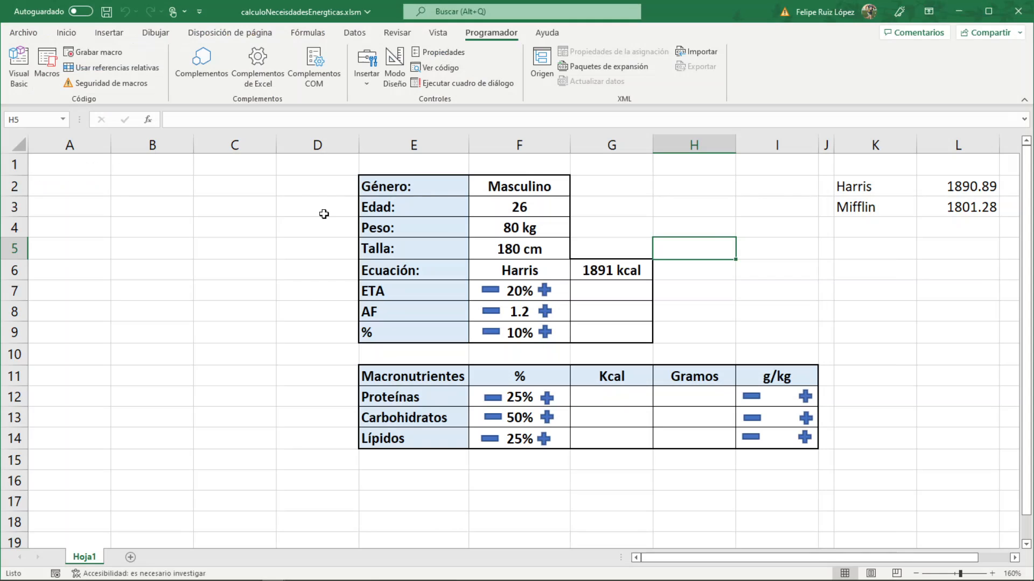
Assign the DisminuirETA macro to the minus shape beside the ETA percentage in F7
{"action": "right_click", "coordinate": [496, 297]}
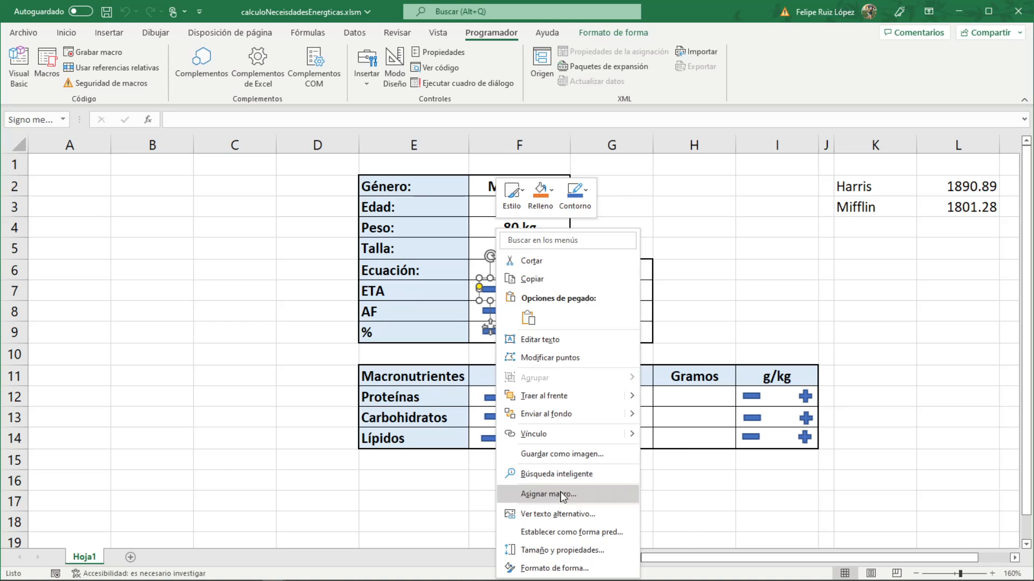
{"action": "left_click", "coordinate": [562, 494]}
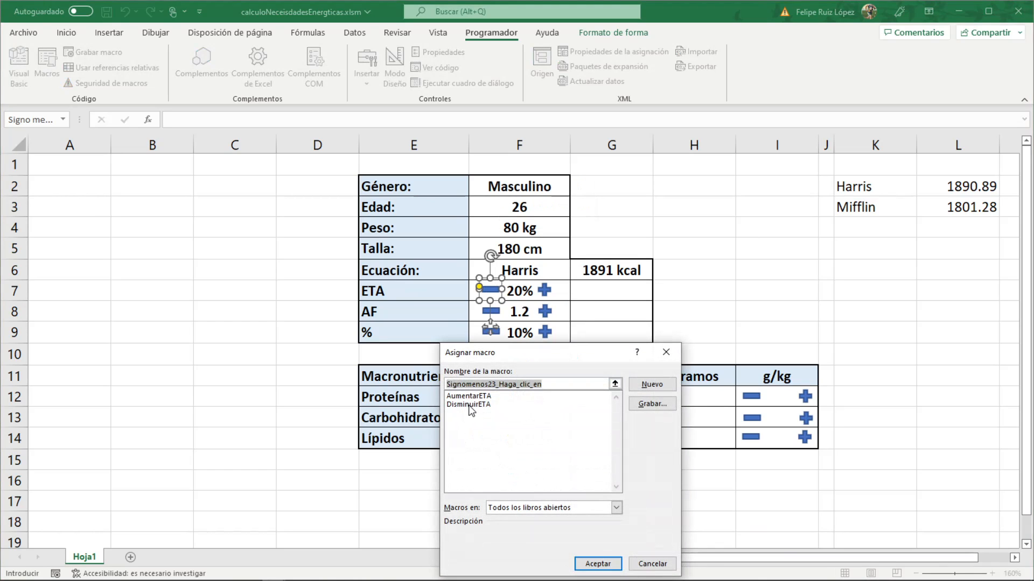
{"action": "double_click", "coordinate": [469, 405]}
{"action": "left_click", "coordinate": [521, 331]}
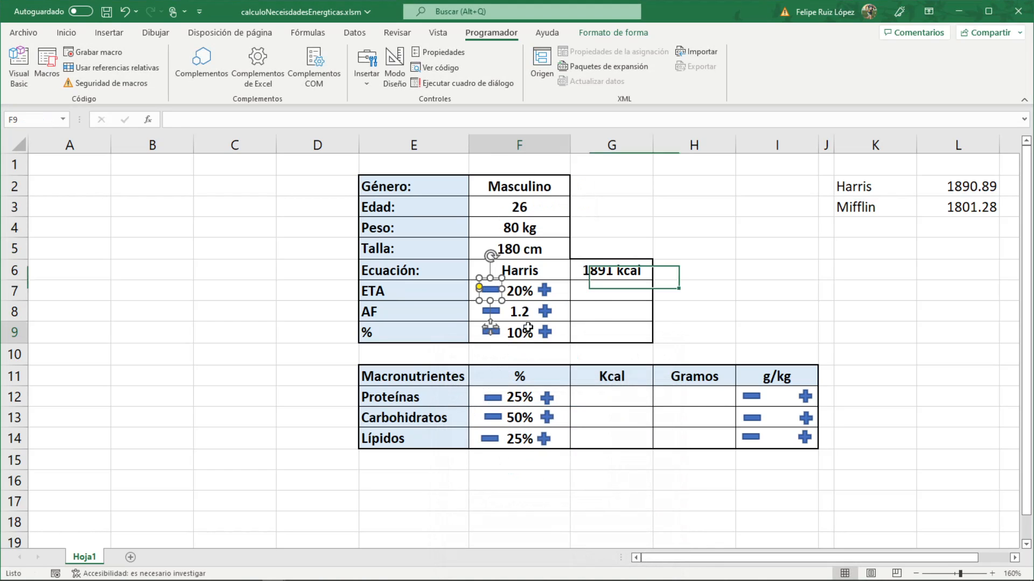
Test the ETA minus shape by lowering the percentage in F7 to 0%
{"action": "left_click", "coordinate": [492, 292]}
{"action": "triple_click", "coordinate": [492, 293]}
{"action": "triple_click", "coordinate": [492, 293]}
{"action": "double_click", "coordinate": [492, 293]}
{"action": "triple_click", "coordinate": [492, 293]}
{"action": "double_click", "coordinate": [493, 292]}
{"action": "left_click", "coordinate": [492, 293]}
{"action": "double_click", "coordinate": [493, 293]}
{"action": "left_click", "coordinate": [492, 293]}
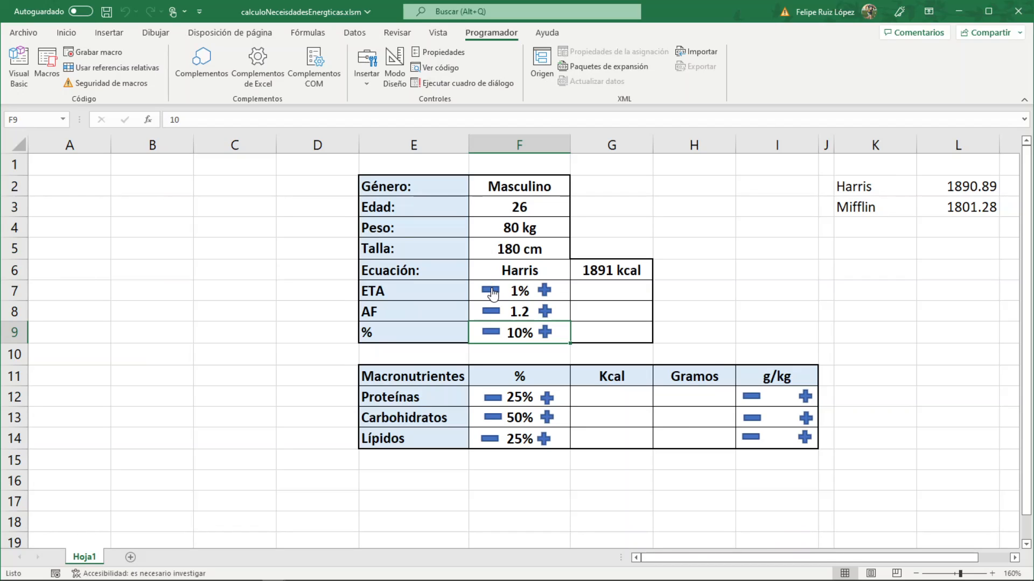
{"action": "left_click", "coordinate": [493, 293]}
In the code module, start an If line on .Range("F7").Value above the subtraction statement in DisminuirETA
{"action": "key", "text": "alt+F11"}
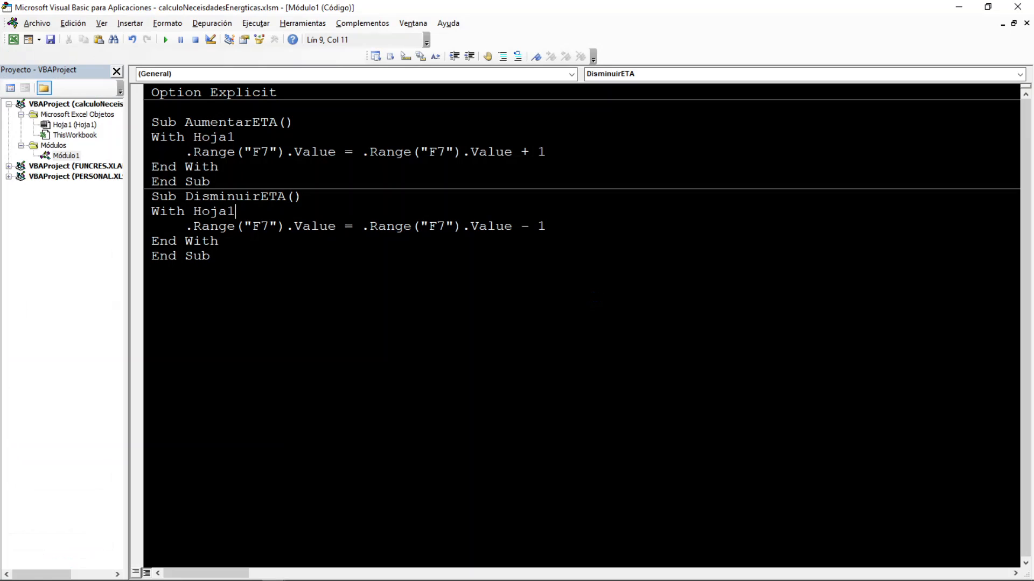
{"action": "key", "text": "Return"}
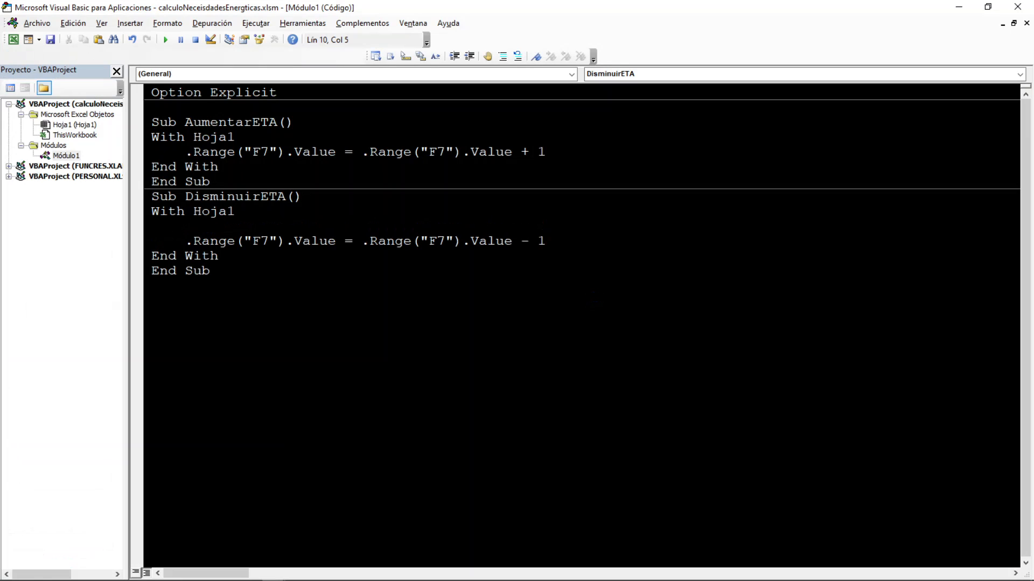
{"action": "type", "text": ".range(\"\")"}
{"action": "type", "text": "F7"}
{"action": "key", "text": "End"}
{"action": "type", "text": ".VALUE"}
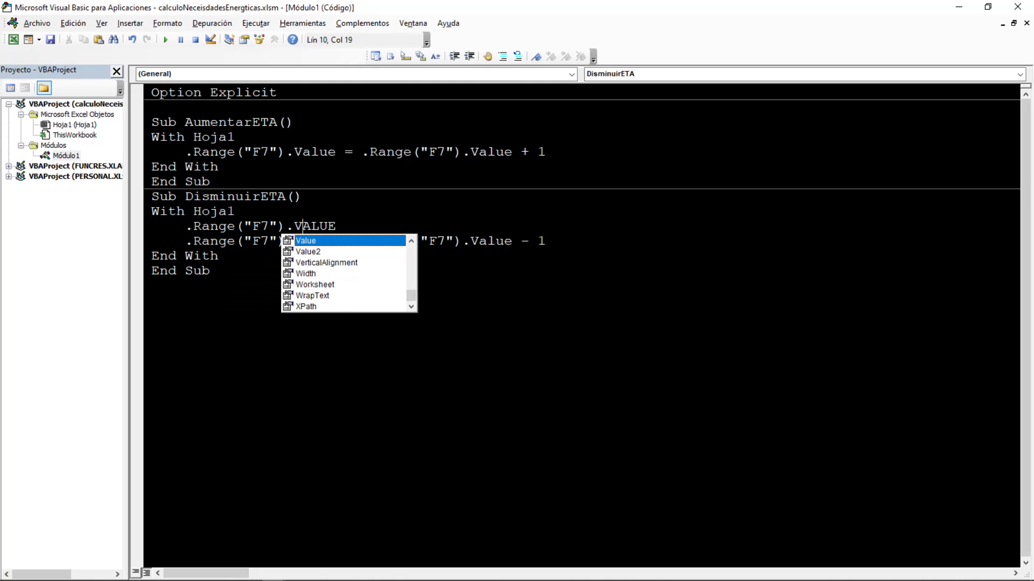
{"action": "key", "text": "Left"}
{"action": "key", "text": "Left"}
{"action": "key", "text": "Left"}
{"action": "key", "text": "Left"}
{"action": "key", "text": "Left"}
{"action": "key", "text": "Left"}
{"action": "key", "text": "Left"}
{"action": "key", "text": "Left"}
{"action": "key", "text": "Left"}
{"action": "key", "text": "Left"}
{"action": "key", "text": "Left"}
{"action": "key", "text": "Left"}
{"action": "key", "text": "Left"}
{"action": "type", "text": "IF "}
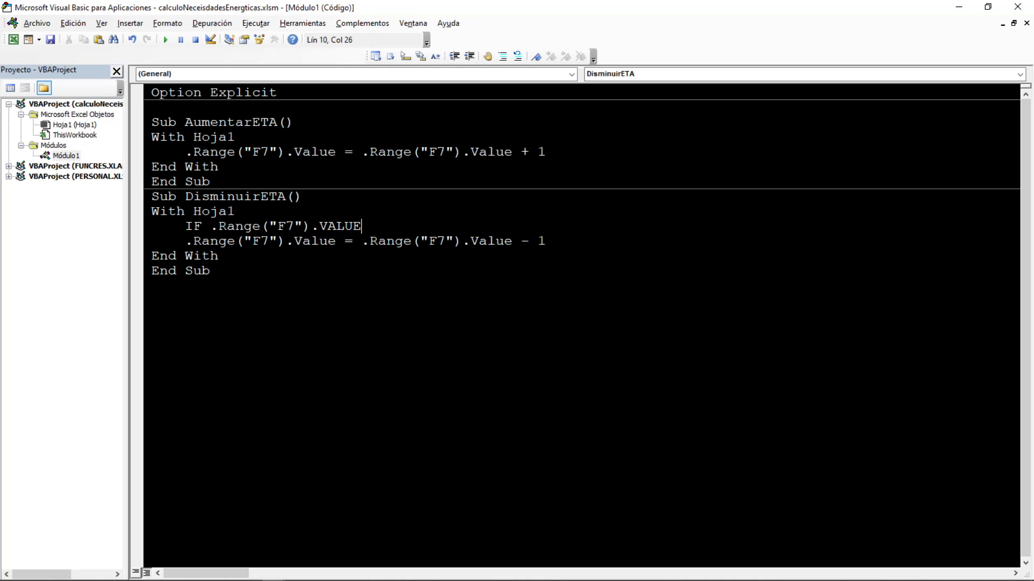
Complete the DisminuirETA condition with = 0 Or .Range("F7").Value = Empty Then Exit Sub
{"action": "type", "text": "=0 OR .RANGE(\"\")"}
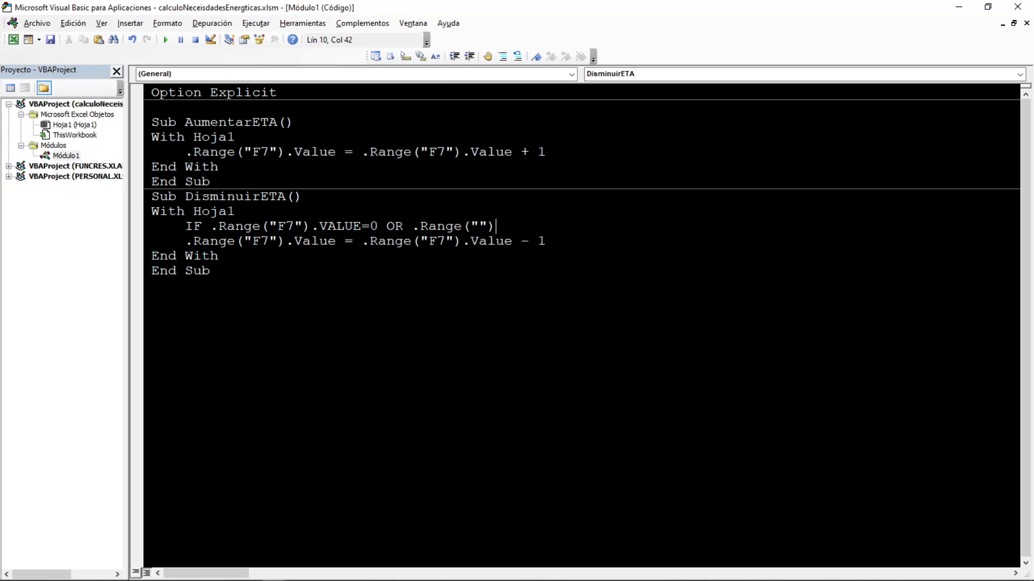
{"action": "type", "text": "F7"}
{"action": "type", "text": ".Value = EMPTY THEN EXIT "}
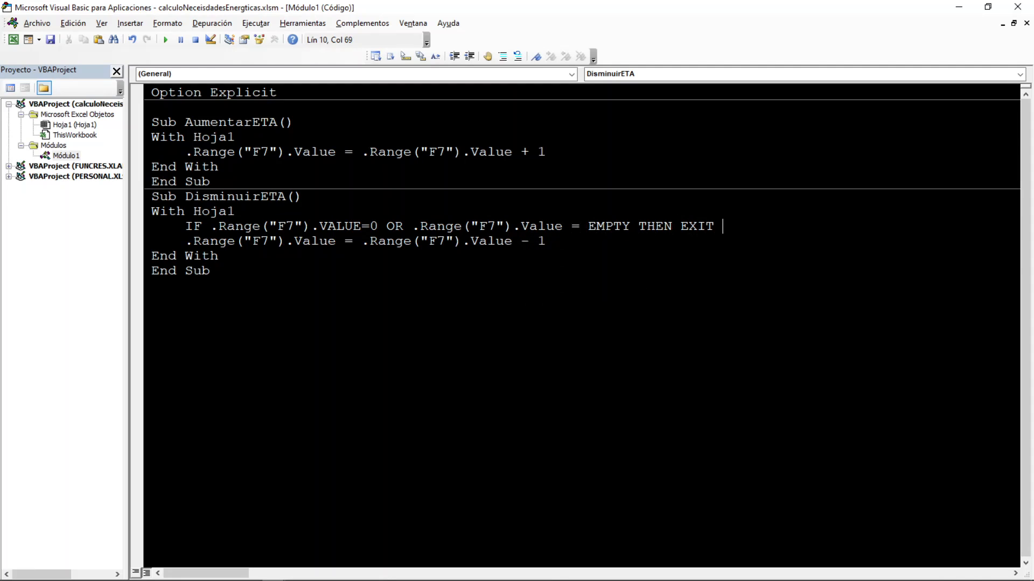
{"action": "type", "text": "SUB"}
{"action": "key", "text": "Return"}
{"action": "key", "text": "BackSpace"}
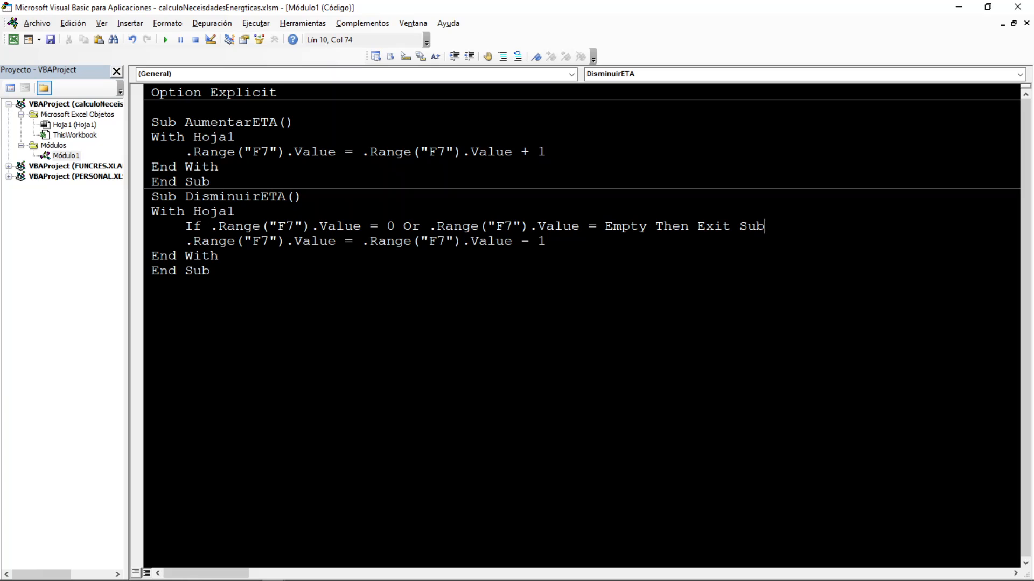
Try closing the condition with an End If line below the subtraction statement in DisminuirETA
{"action": "key", "text": "Down"}
{"action": "key", "text": "Return"}
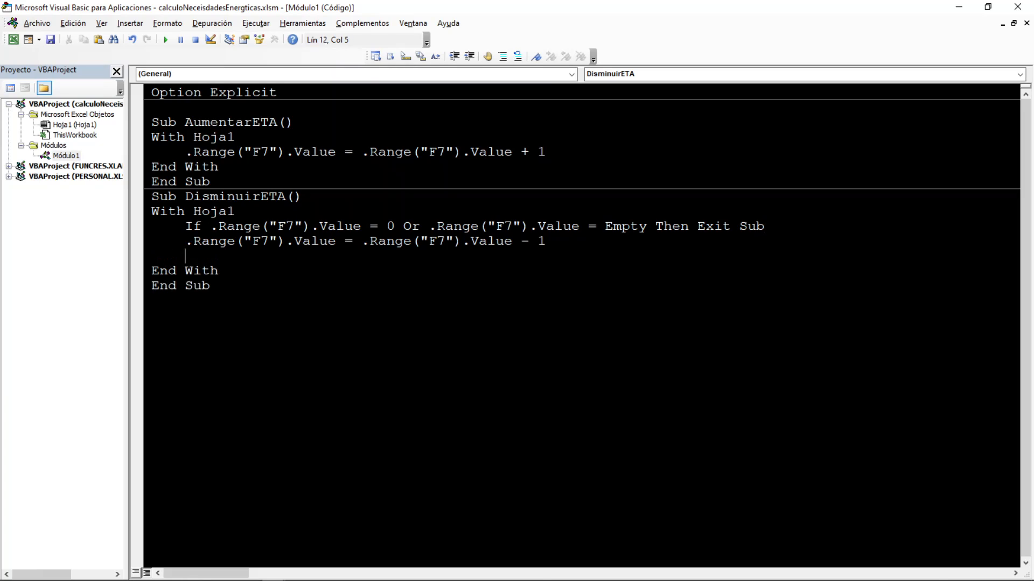
{"action": "type", "text": "END FI"}
{"action": "key", "text": "BackSpace"}
{"action": "key", "text": "BackSpace"}
{"action": "type", "text": "IF"}
{"action": "left_click", "coordinate": [376, 226]}
Save the code and test the ETA minus shape on the worksheet
{"action": "left_click", "coordinate": [51, 43]}
{"action": "left_click", "coordinate": [958, 7]}
{"action": "left_click", "coordinate": [490, 291]}
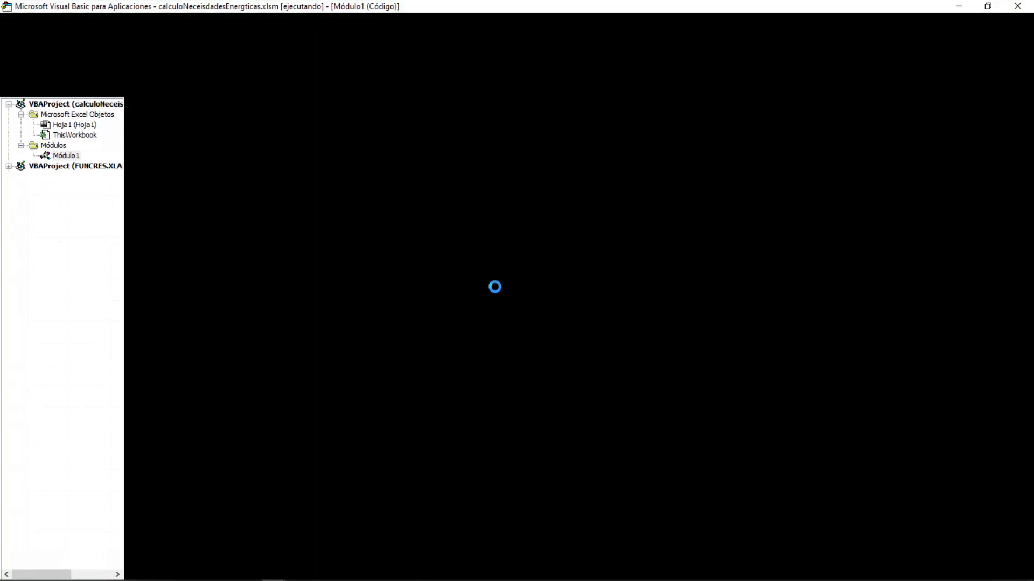
Remove the End If line from DisminuirETA, resume the macro and return to the worksheet
{"action": "left_click", "coordinate": [515, 344]}
{"action": "left_click_drag", "start_coordinate": [238, 256], "coordinate": [164, 256]}
{"action": "key", "text": "BackSpace"}
{"action": "key", "text": "BackSpace"}
{"action": "key", "text": "BackSpace"}
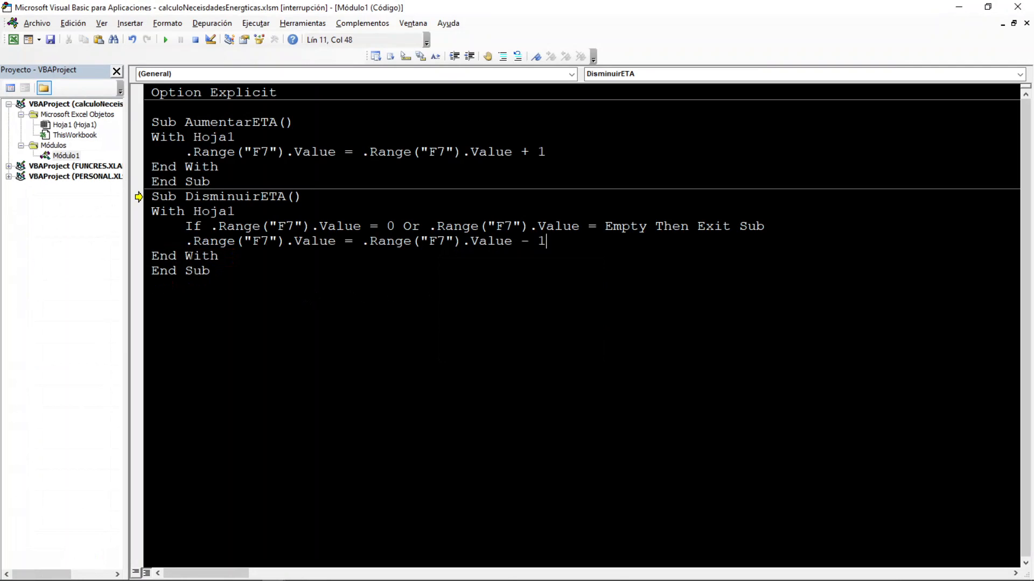
{"action": "left_click", "coordinate": [165, 40]}
{"action": "left_click", "coordinate": [967, 5]}
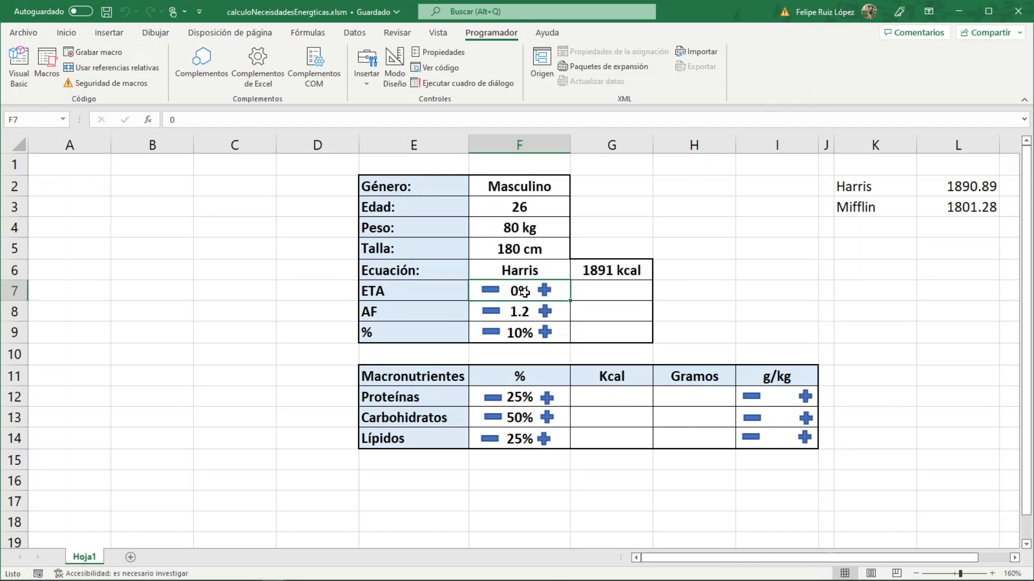
Clear the ETA value in F7 and test the plus shape by raising it to 8%
{"action": "key", "text": "BackSpace"}
{"action": "key", "text": "Return"}
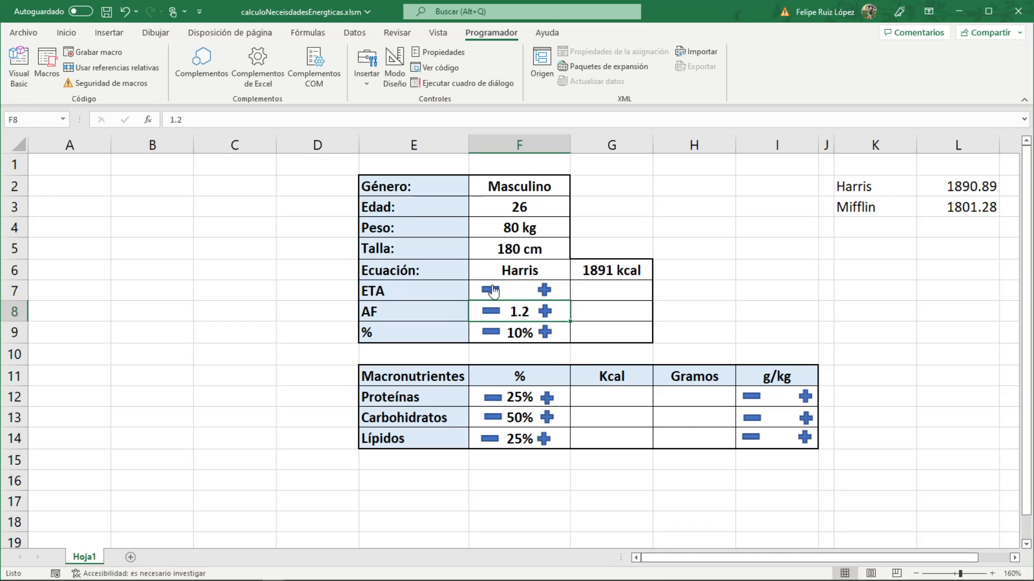
{"action": "left_click", "coordinate": [545, 292]}
{"action": "left_click", "coordinate": [548, 297]}
{"action": "left_click", "coordinate": [546, 295]}
{"action": "left_click", "coordinate": [546, 295]}
{"action": "left_click", "coordinate": [546, 295]}
{"action": "left_click", "coordinate": [546, 295]}
{"action": "left_click", "coordinate": [547, 295]}
{"action": "left_click", "coordinate": [546, 295]}
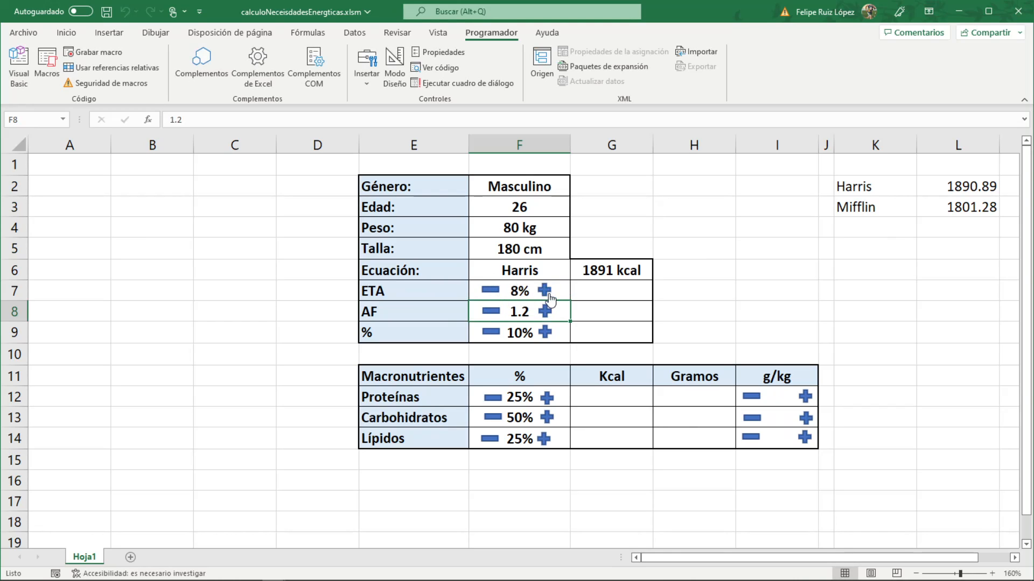
Test the corrected DisminuirETA macro by lowering ETA back to 0% with its minus shape
{"action": "left_click", "coordinate": [489, 295]}
{"action": "left_click", "coordinate": [488, 296]}
{"action": "left_click", "coordinate": [489, 295]}
{"action": "left_click", "coordinate": [489, 295]}
{"action": "left_click", "coordinate": [489, 296]}
{"action": "left_click", "coordinate": [488, 295]}
{"action": "left_click", "coordinate": [489, 295]}
{"action": "left_click", "coordinate": [489, 295]}
{"action": "left_click", "coordinate": [522, 333]}
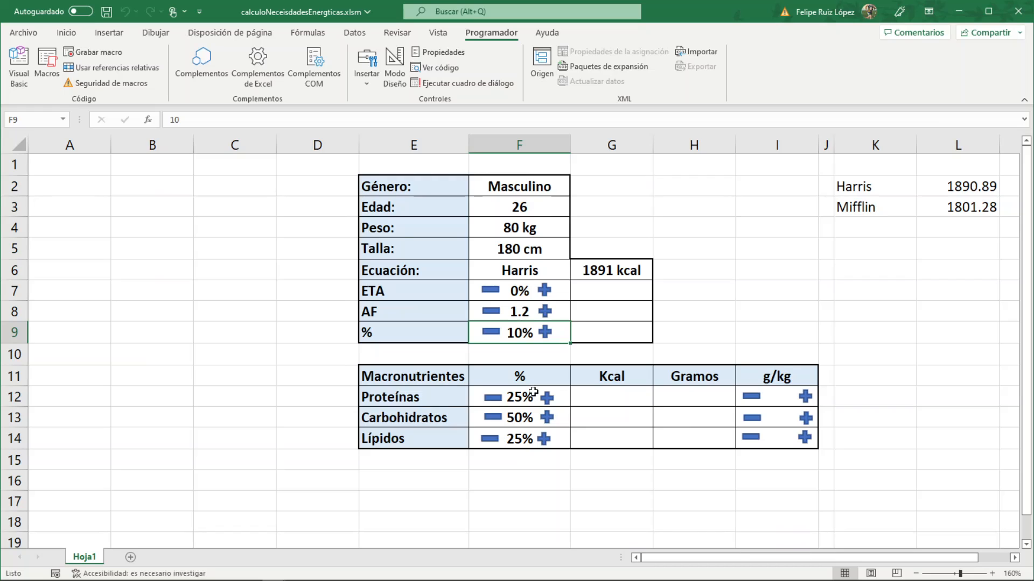
Duplicate the AumentarETA and DisminuirETA procedures together at the end of the code module
{"action": "key", "text": "alt+F11"}
{"action": "left_click_drag", "start_coordinate": [211, 271], "coordinate": [142, 128]}
{"action": "key", "text": "ctrl+c"}
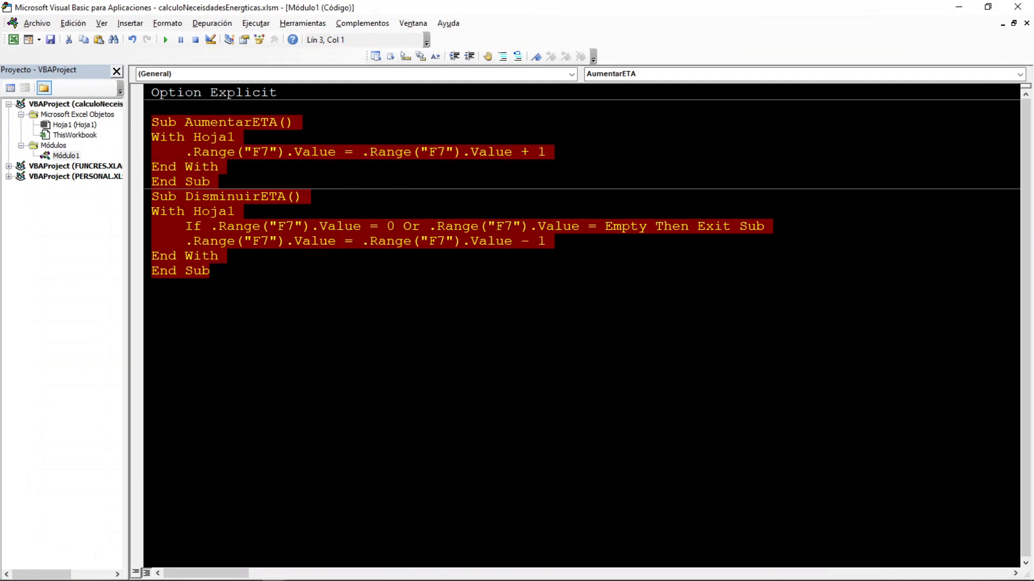
{"action": "left_click", "coordinate": [152, 286]}
{"action": "key", "text": "ctrl+v"}
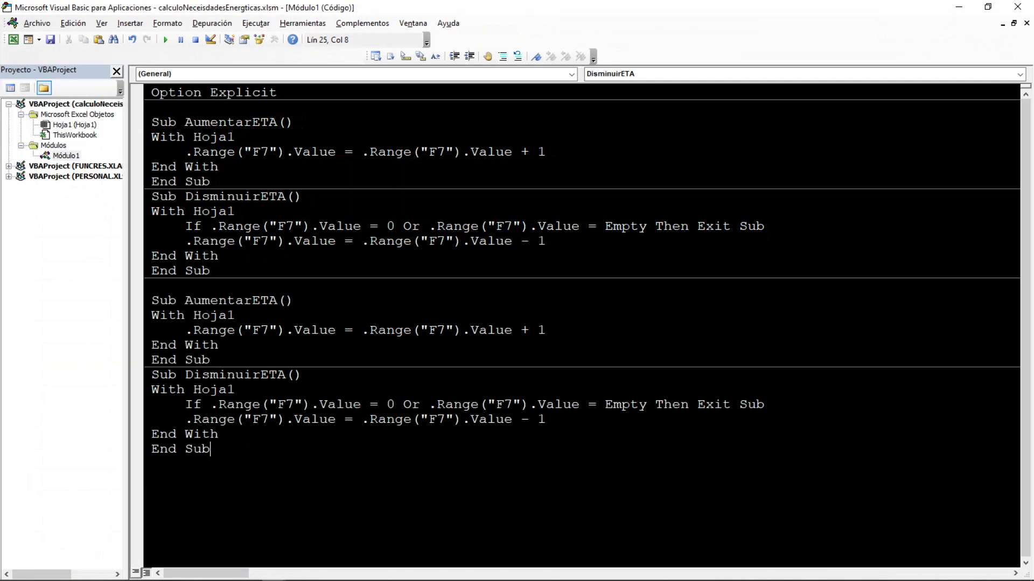
Add the comment 'AQUI VAMOS A PONER ACTIVIDAD FISICA above the duplicated procedures
{"action": "left_click", "coordinate": [152, 286]}
{"action": "type", "text": "'AQUI VAMOS A PONER"}
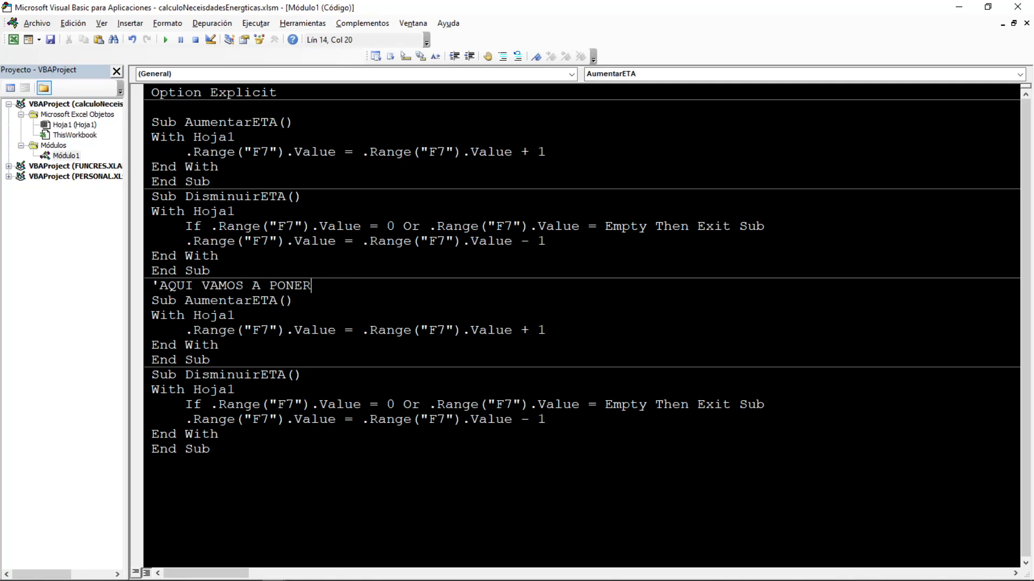
{"action": "type", "text": " ACTIVIDAD FISICA"}
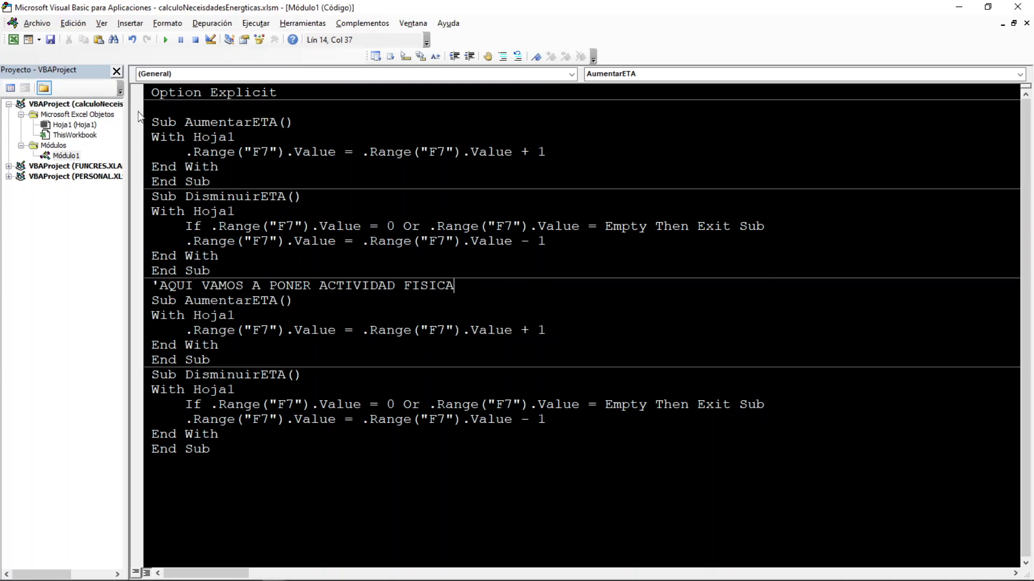
Add the comment 'EFECTO TERMICO DE LOS ALIMENTOS above the original AumentarETA and shorten the second comment to 'ACTIVIDAD FISICA
{"action": "left_click", "coordinate": [162, 108]}
{"action": "type", "text": "'"}
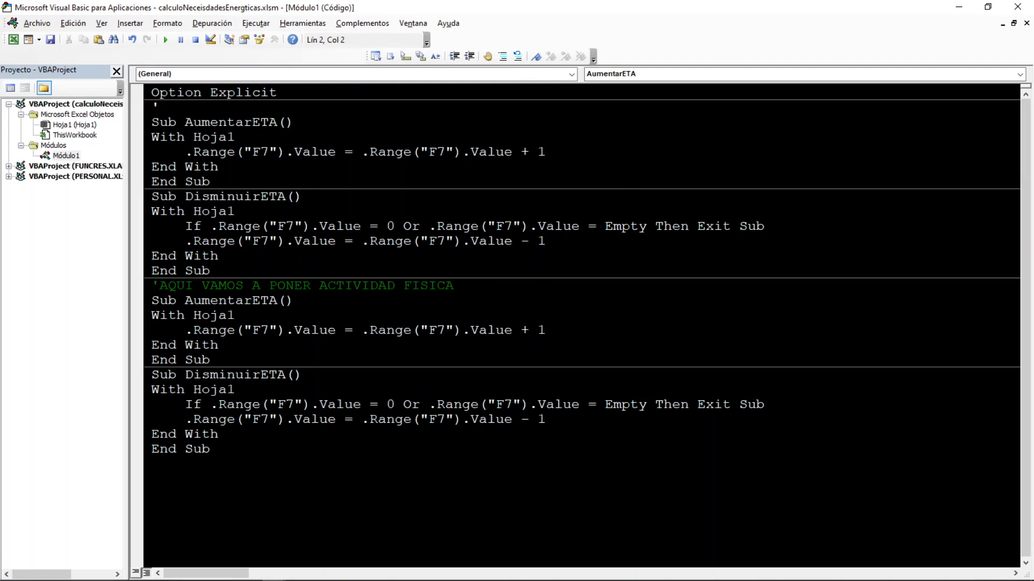
{"action": "type", "text": "EFECTO TERM"}
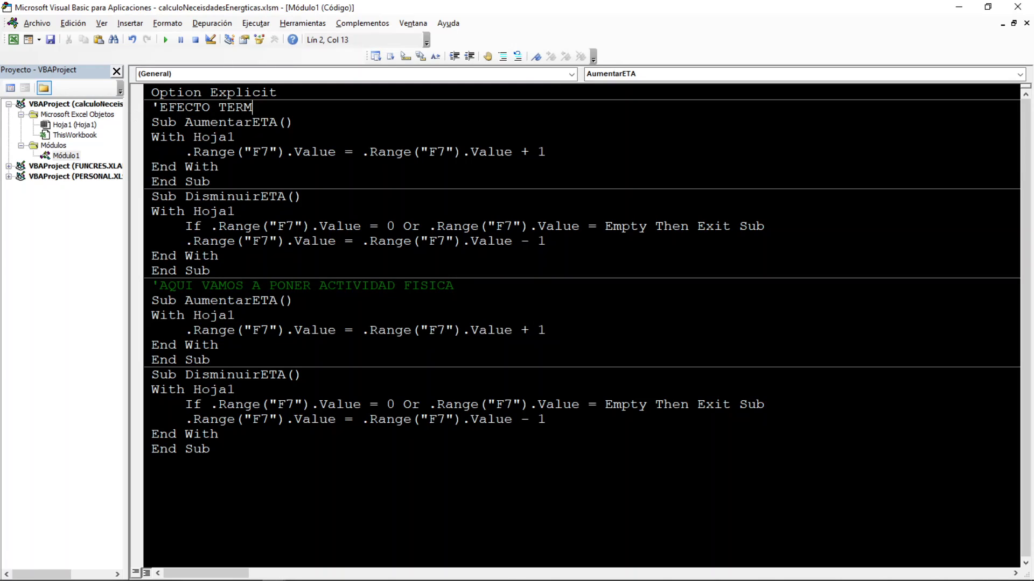
{"action": "type", "text": "ICO DE LOS ALIMENTOS"}
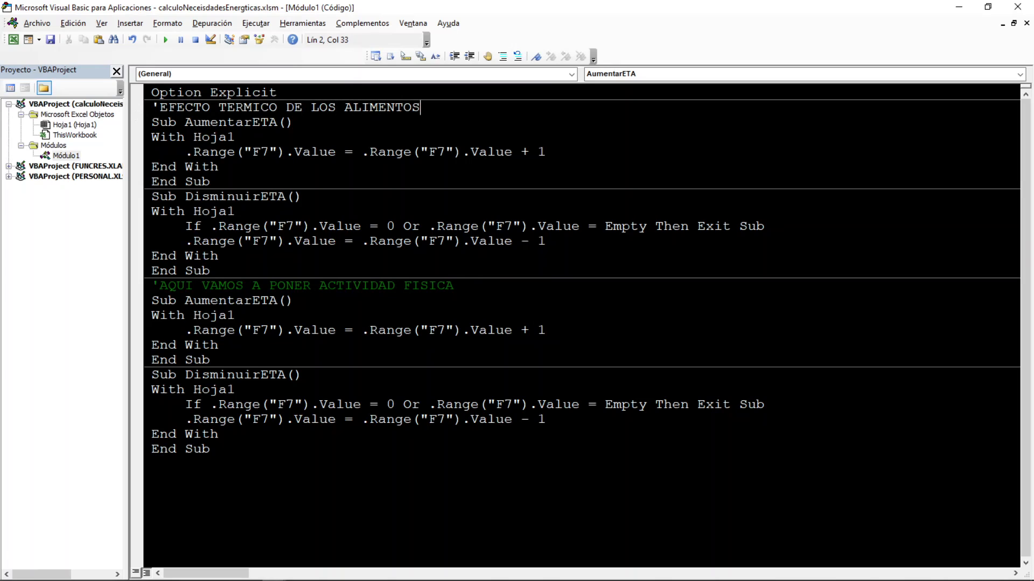
{"action": "left_click_drag", "start_coordinate": [319, 285], "coordinate": [173, 283]}
{"action": "key", "text": "Delete"}
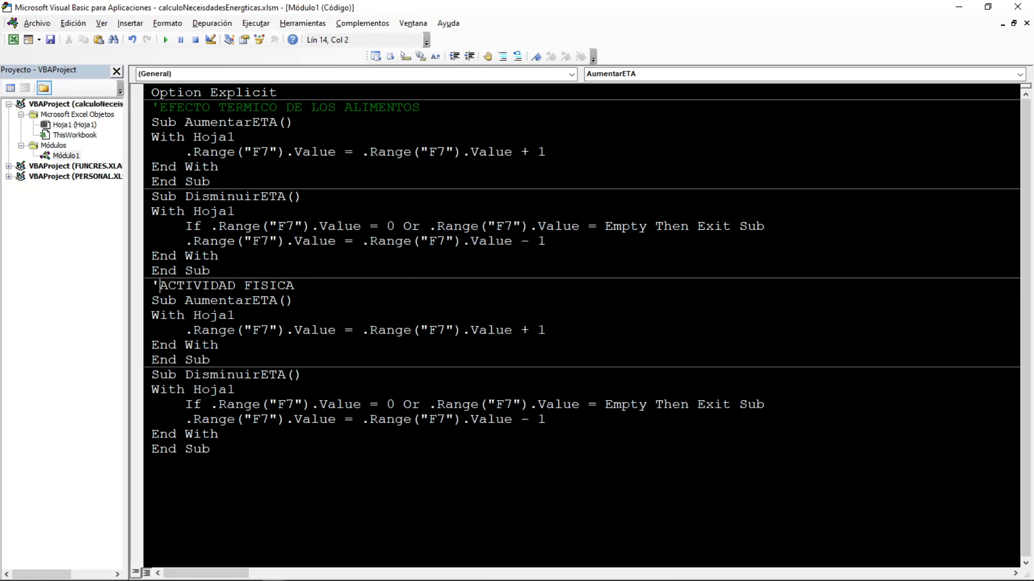
Rename the duplicated AumentarETA procedure to AumentarAF
{"action": "left_click", "coordinate": [253, 300]}
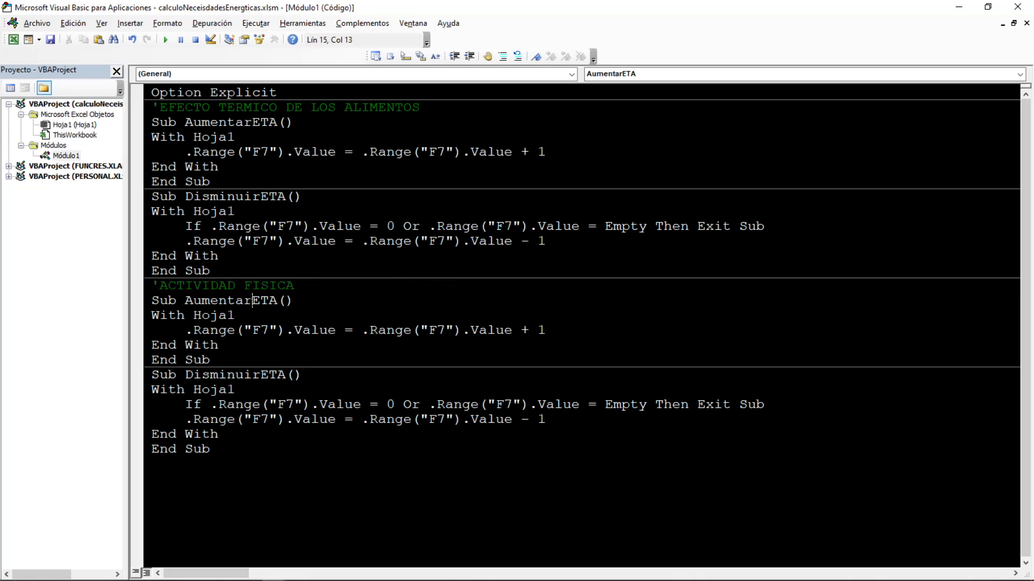
{"action": "double_click", "coordinate": [229, 301]}
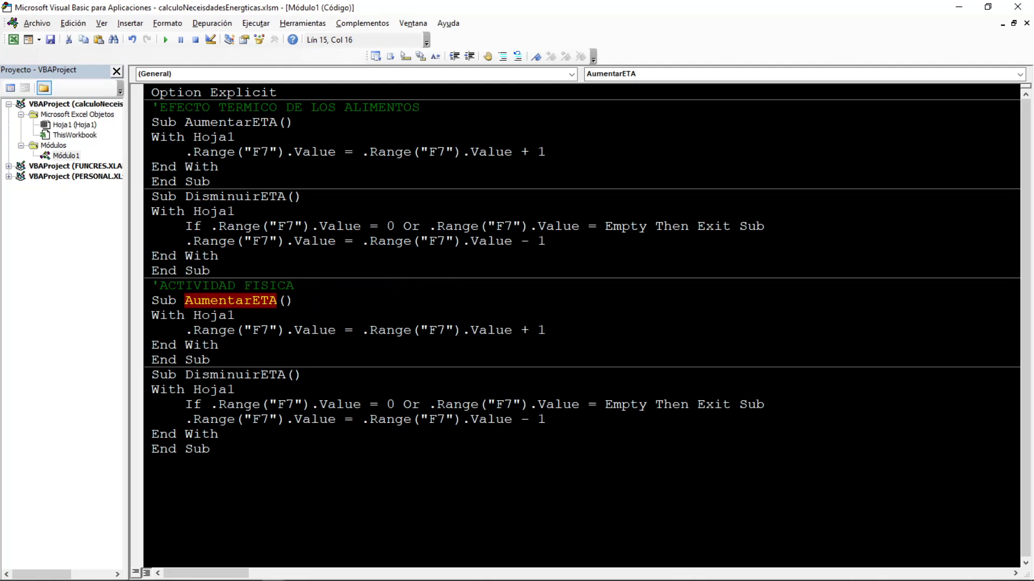
{"action": "left_click", "coordinate": [278, 301]}
{"action": "key", "text": "BackSpace"}
{"action": "key", "text": "BackSpace"}
{"action": "key", "text": "BackSpace"}
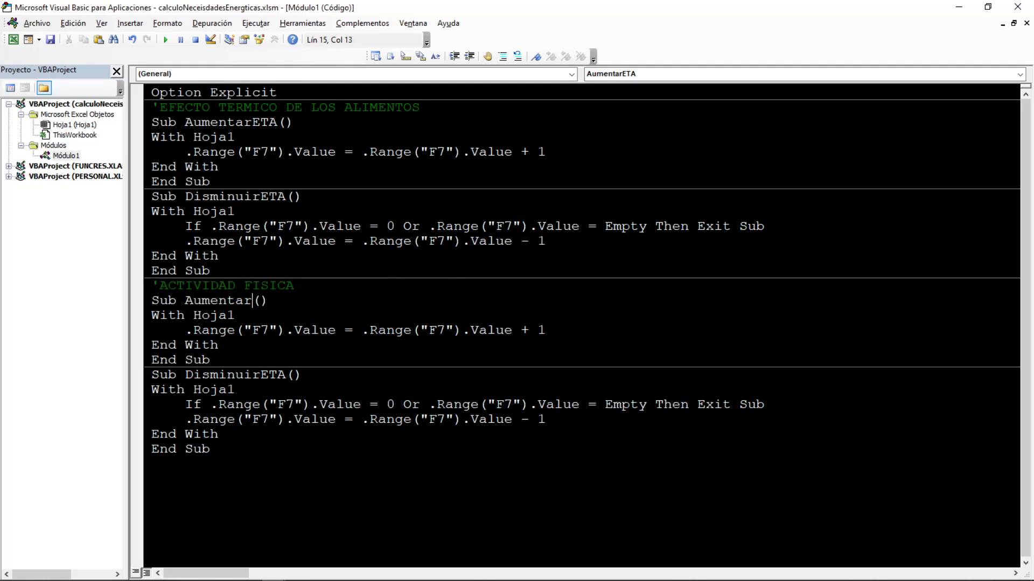
{"action": "type", "text": "AF"}
Rename the duplicated DisminuirETA procedure to DisminuirAF
{"action": "left_click", "coordinate": [286, 374]}
{"action": "key", "text": "BackSpace"}
{"action": "key", "text": "BackSpace"}
{"action": "key", "text": "BackSpace"}
{"action": "type", "text": "AF"}
Check the AF cell on the worksheet and change both range references in AumentarAF to F8
{"action": "left_click", "coordinate": [261, 330]}
{"action": "key", "text": "alt+F11"}
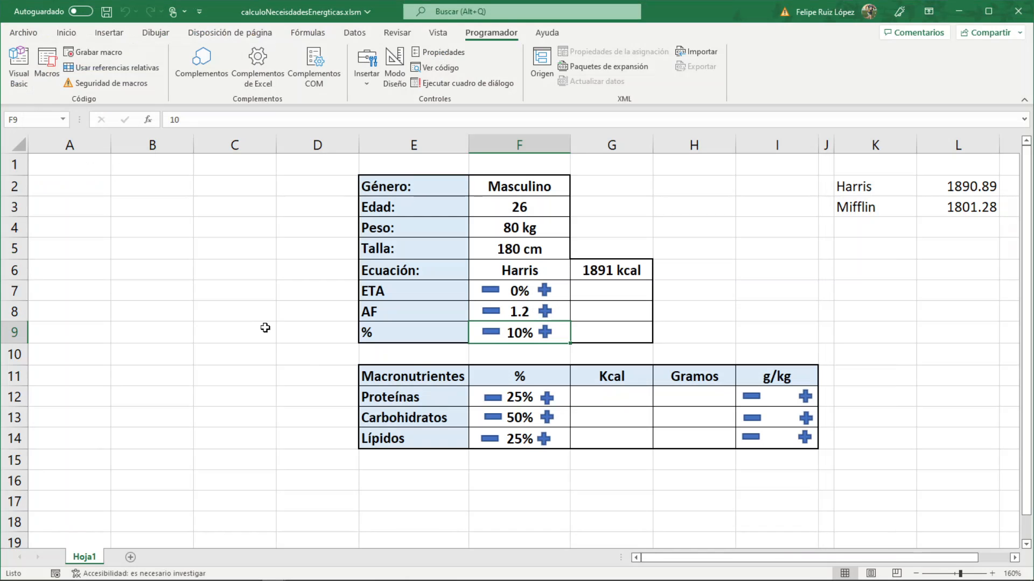
{"action": "left_click", "coordinate": [513, 311]}
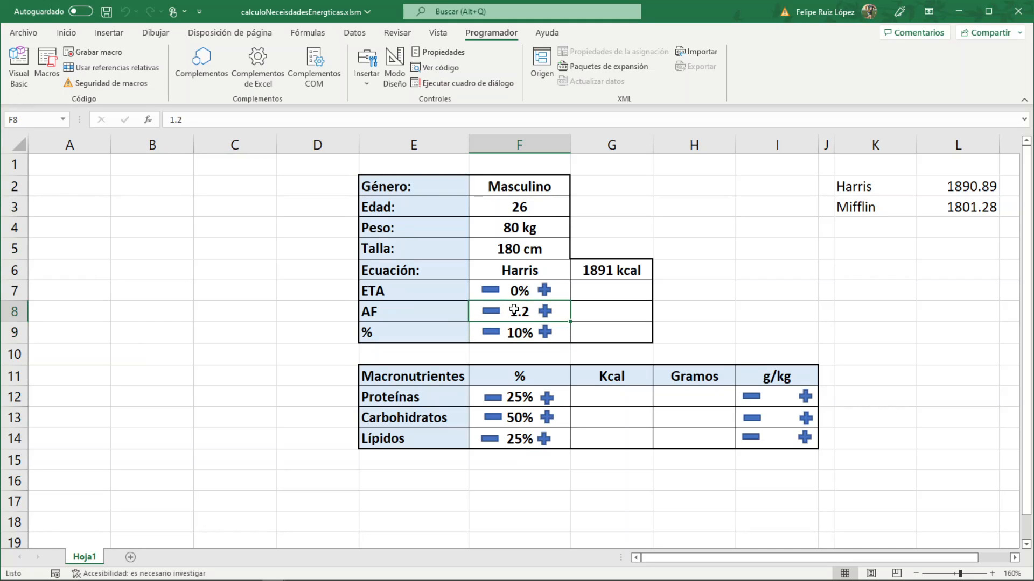
{"action": "key", "text": "alt+F11"}
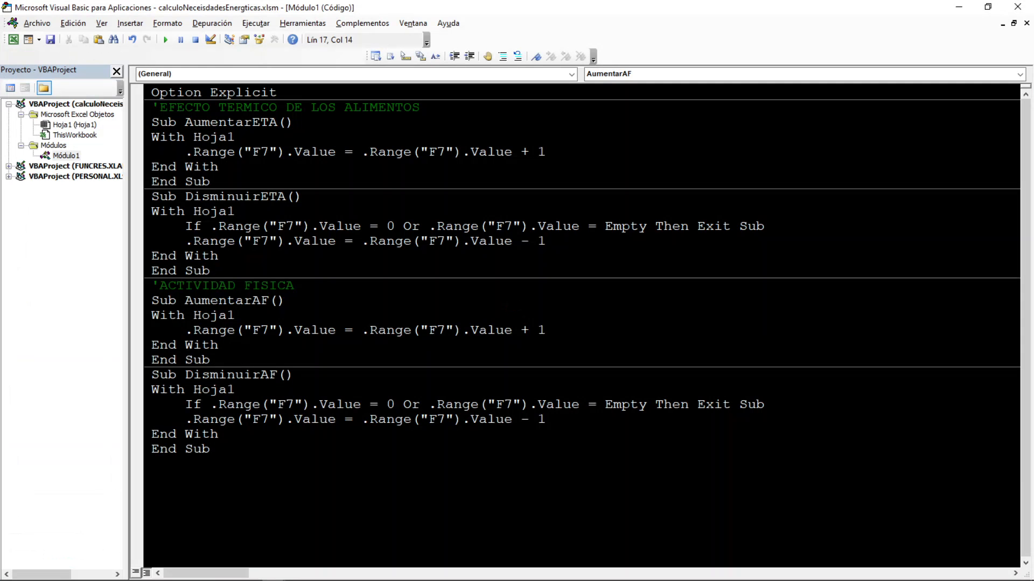
{"action": "key", "text": "BackSpace"}
{"action": "type", "text": "8"}
{"action": "left_click", "coordinate": [446, 330]}
{"action": "key", "text": "BackSpace"}
{"action": "type", "text": "8"}
Change the range references in the DisminuirAF condition and at the start of its subtraction statement to F8
{"action": "left_click", "coordinate": [294, 405]}
{"action": "key", "text": "BackSpace"}
{"action": "type", "text": "8"}
{"action": "key", "text": "BackSpace"}
{"action": "type", "text": "8"}
{"action": "left_click", "coordinate": [513, 405]}
{"action": "key", "text": "BackSpace"}
{"action": "type", "text": "8"}
Set the comparison value in the DisminuirAF condition to 1 and add 0. to the increment in AumentarAF
{"action": "left_click", "coordinate": [394, 405]}
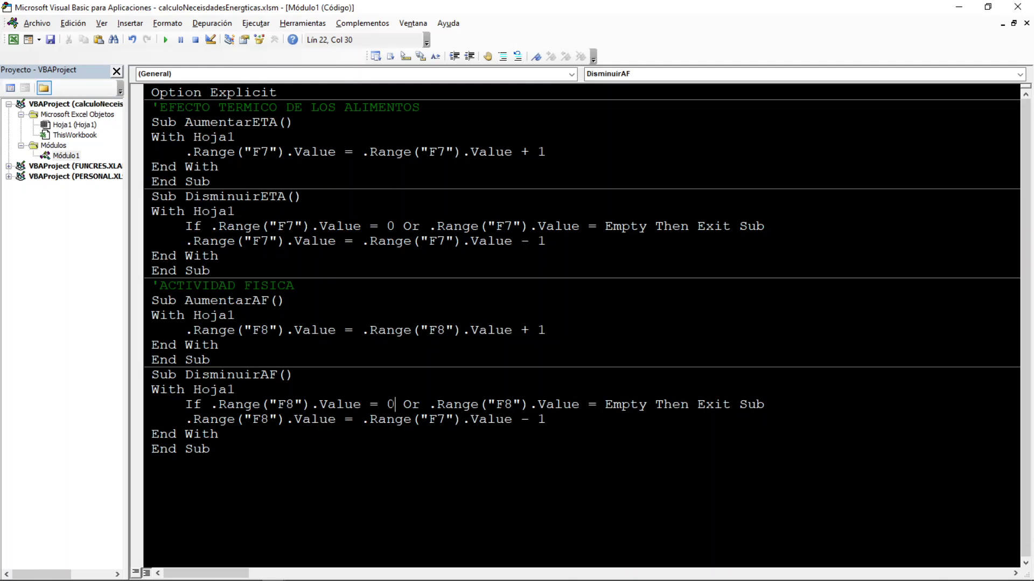
{"action": "key", "text": "BackSpace"}
{"action": "type", "text": "1"}
{"action": "left_click", "coordinate": [547, 331]}
{"action": "type", "text": "0."}
{"action": "left_click", "coordinate": [303, 405]}
Return to the worksheet and assign the AumentarAF macro to the plus shape in the AF row
{"action": "key", "text": "alt+F11"}
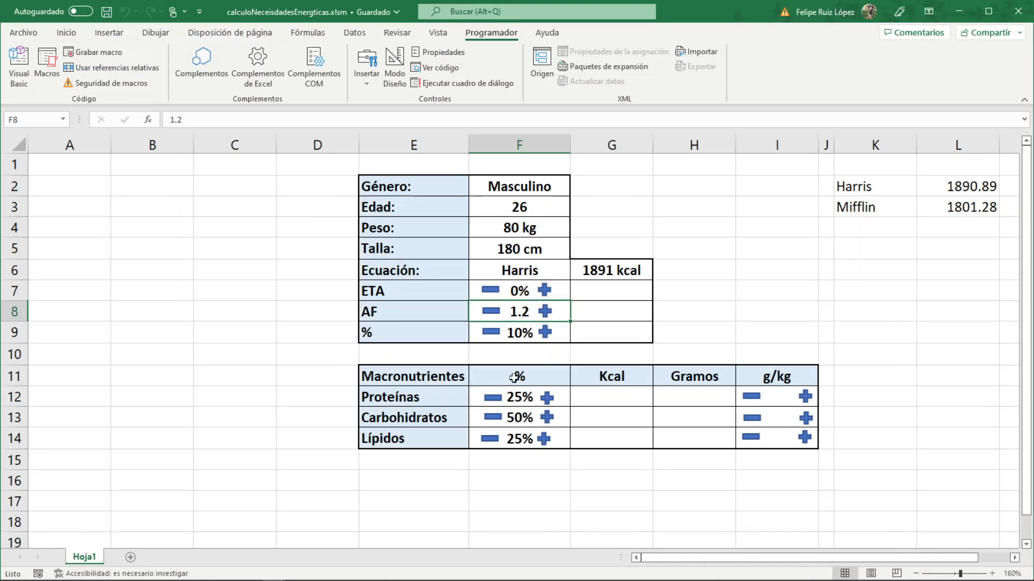
{"action": "right_click", "coordinate": [548, 309]}
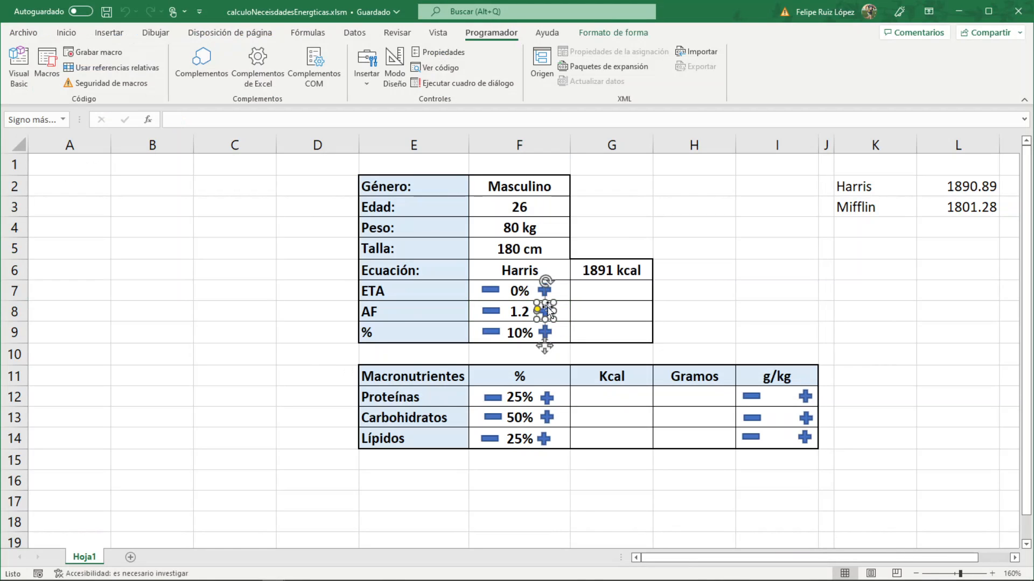
{"action": "left_click", "coordinate": [606, 495]}
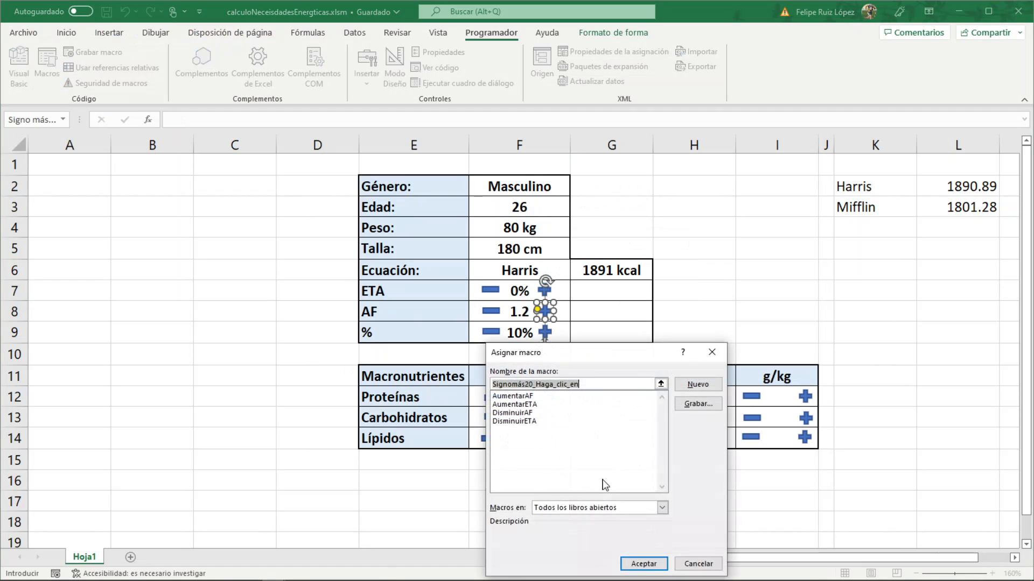
{"action": "double_click", "coordinate": [516, 397]}
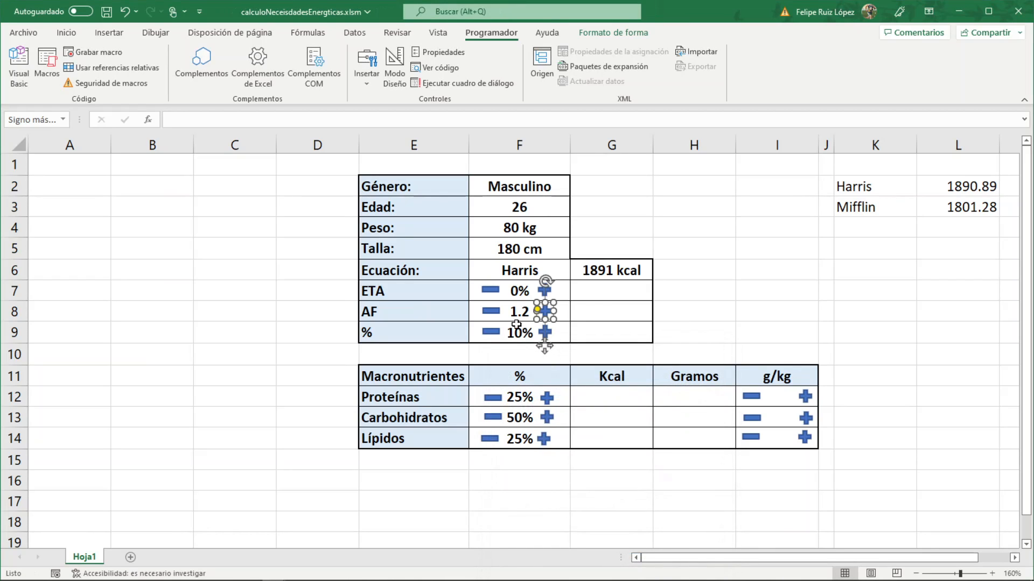
Assign the DisminuirAF macro to the minus shape in the AF row
{"action": "left_click", "coordinate": [491, 311]}
{"action": "right_click", "coordinate": [491, 312]}
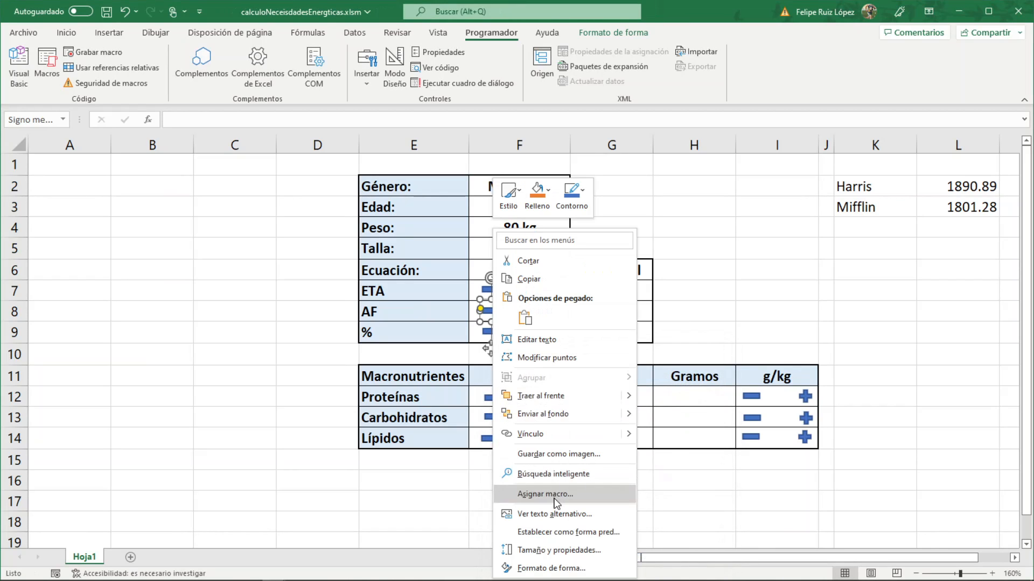
{"action": "left_click", "coordinate": [525, 491]}
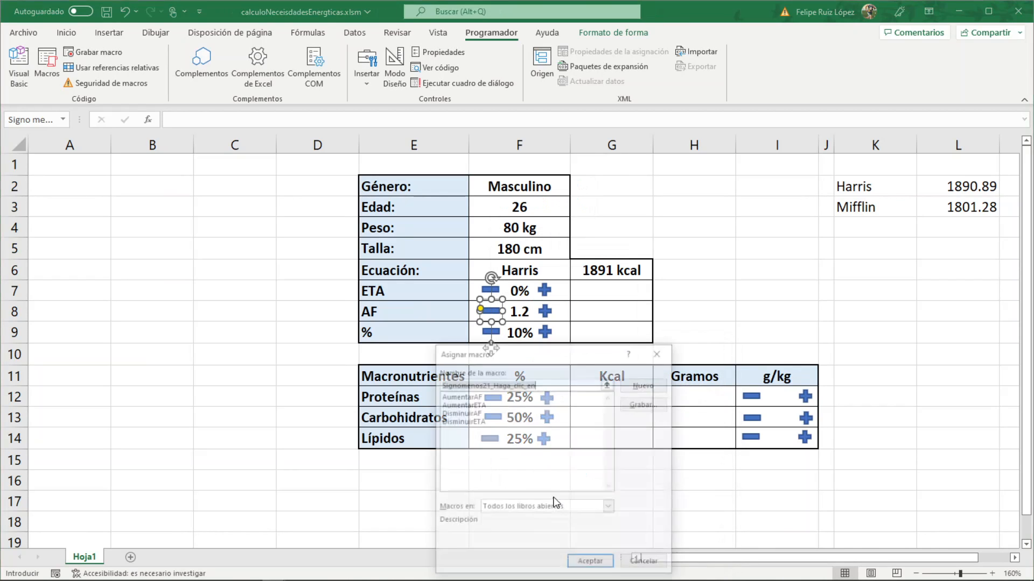
{"action": "double_click", "coordinate": [467, 413]}
Test the AF row's plus shape repeatedly, and its minus shape once
{"action": "left_click", "coordinate": [643, 315]}
{"action": "left_click", "coordinate": [545, 311]}
{"action": "left_click", "coordinate": [545, 312]}
{"action": "left_click", "coordinate": [544, 311]}
{"action": "left_click", "coordinate": [545, 311]}
{"action": "left_click", "coordinate": [544, 311]}
{"action": "left_click", "coordinate": [545, 311]}
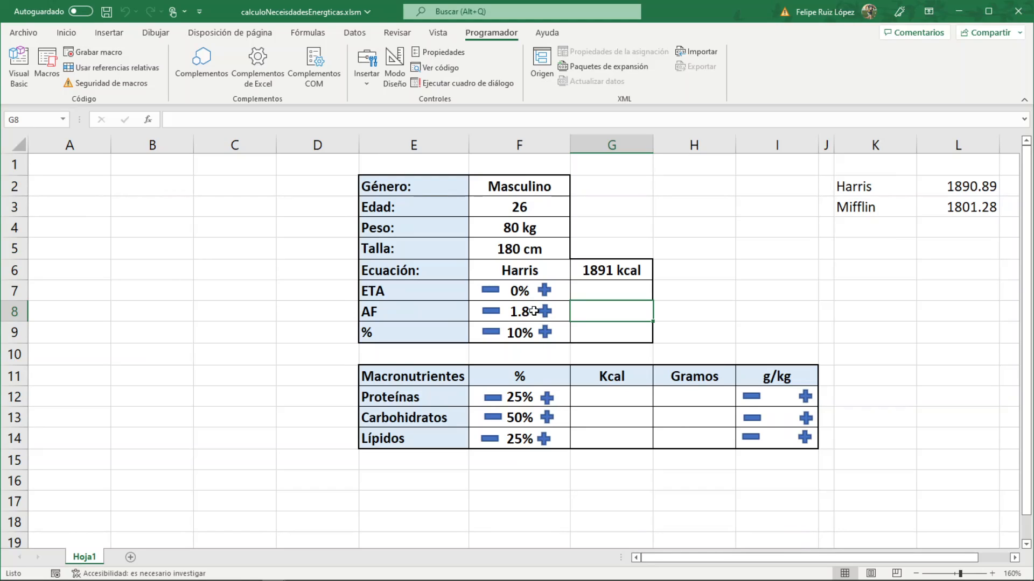
{"action": "left_click", "coordinate": [546, 312]}
{"action": "left_click", "coordinate": [545, 313]}
{"action": "left_click", "coordinate": [545, 313]}
{"action": "left_click", "coordinate": [497, 315]}
Change the amount subtracted in the DisminuirAF procedure to 0.1 and return to the worksheet
{"action": "key", "text": "alt+F11"}
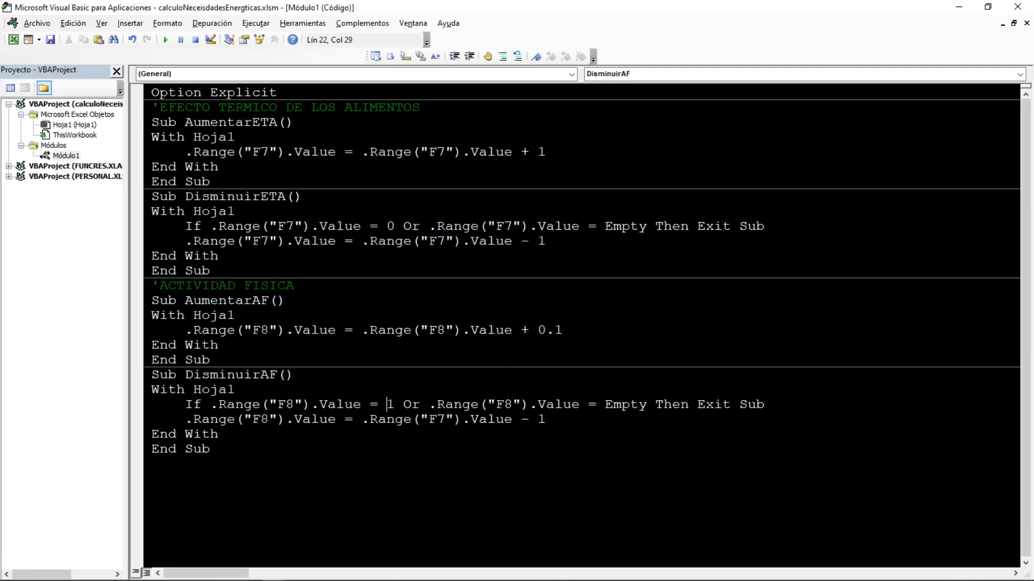
{"action": "left_click", "coordinate": [538, 420]}
{"action": "type", "text": "0."}
{"action": "left_click", "coordinate": [972, 8]}
Test the AF minus and plus shapes with the 0.1 decrement in place
{"action": "left_click", "coordinate": [492, 312]}
{"action": "left_click", "coordinate": [549, 315]}
{"action": "left_click", "coordinate": [550, 314]}
{"action": "left_click", "coordinate": [550, 314]}
{"action": "left_click", "coordinate": [550, 314]}
{"action": "left_click", "coordinate": [550, 314]}
{"action": "left_click", "coordinate": [489, 314]}
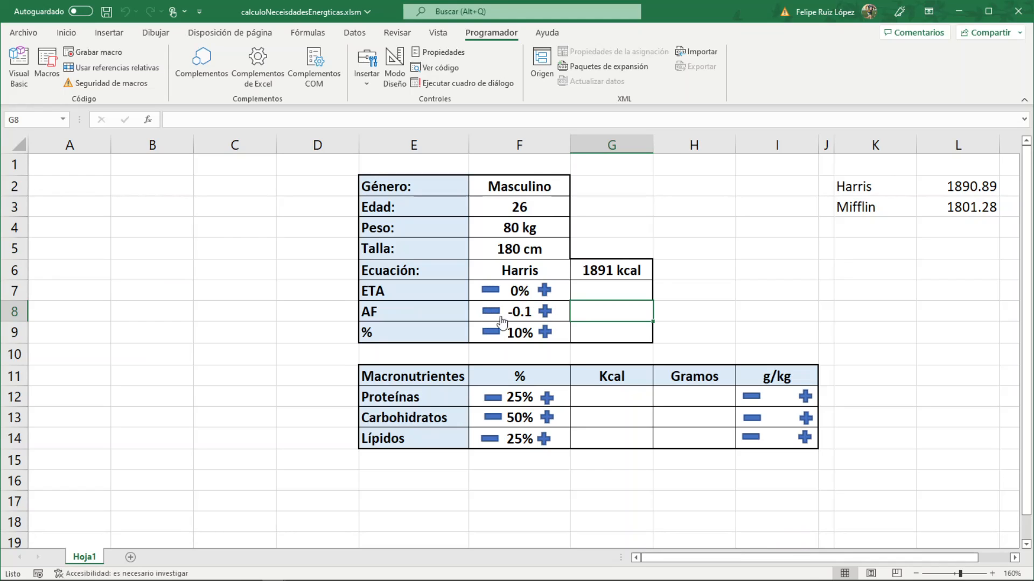
{"action": "left_click", "coordinate": [544, 320]}
{"action": "left_click", "coordinate": [545, 315]}
{"action": "left_click", "coordinate": [544, 315]}
{"action": "left_click", "coordinate": [545, 315]}
{"action": "left_click", "coordinate": [545, 315]}
Try 1.0 as the comparison value in the DisminuirAF condition
{"action": "key", "text": "alt+F11"}
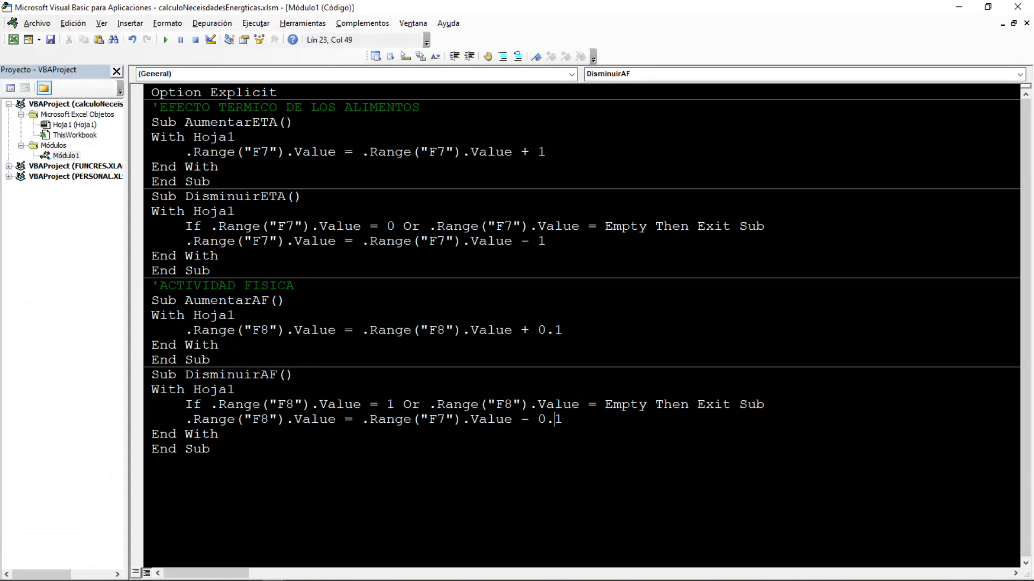
{"action": "double_click", "coordinate": [287, 402]}
{"action": "double_click", "coordinate": [404, 404]}
{"action": "left_click", "coordinate": [403, 406]}
{"action": "key", "text": "Left"}
{"action": "key", "text": "Right"}
{"action": "type", "text": ".0"}
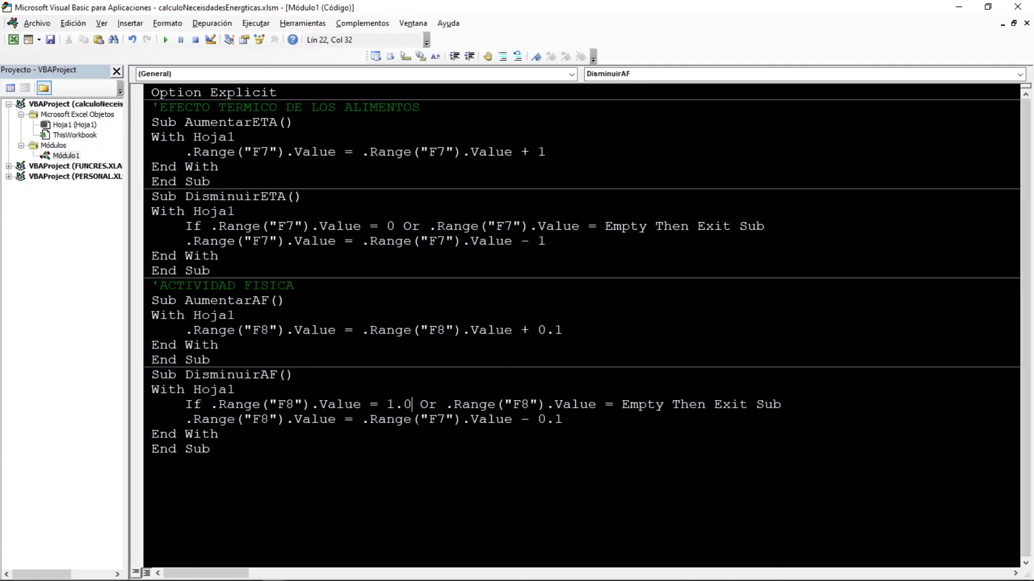
Change the remaining F7 reference in DisminuirAF's subtraction to F8 and restore the condition's comparison value to 1
{"action": "left_click", "coordinate": [445, 420]}
{"action": "key", "text": "BackSpace"}
{"action": "type", "text": "8"}
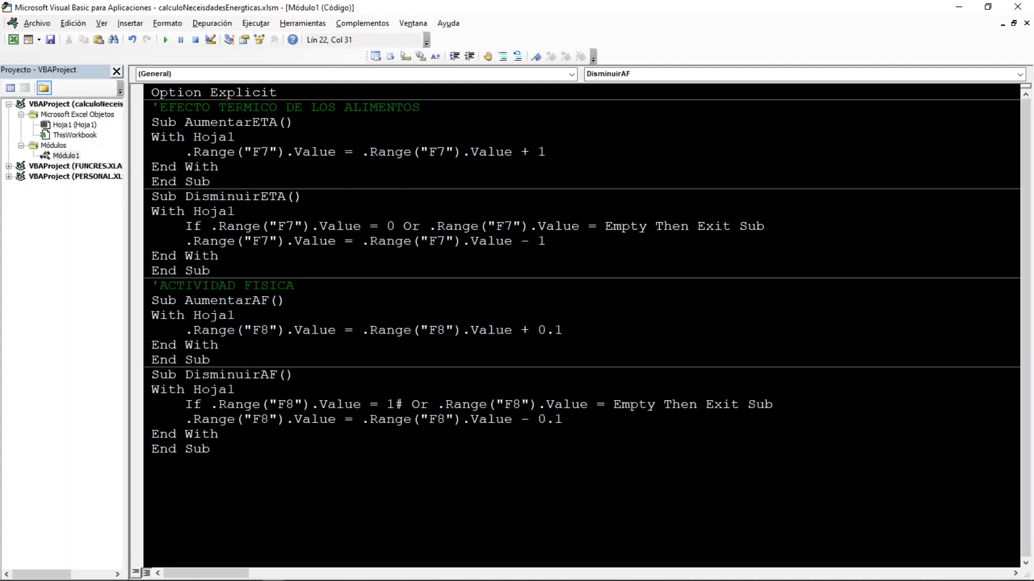
{"action": "key", "text": "BackSpace"}
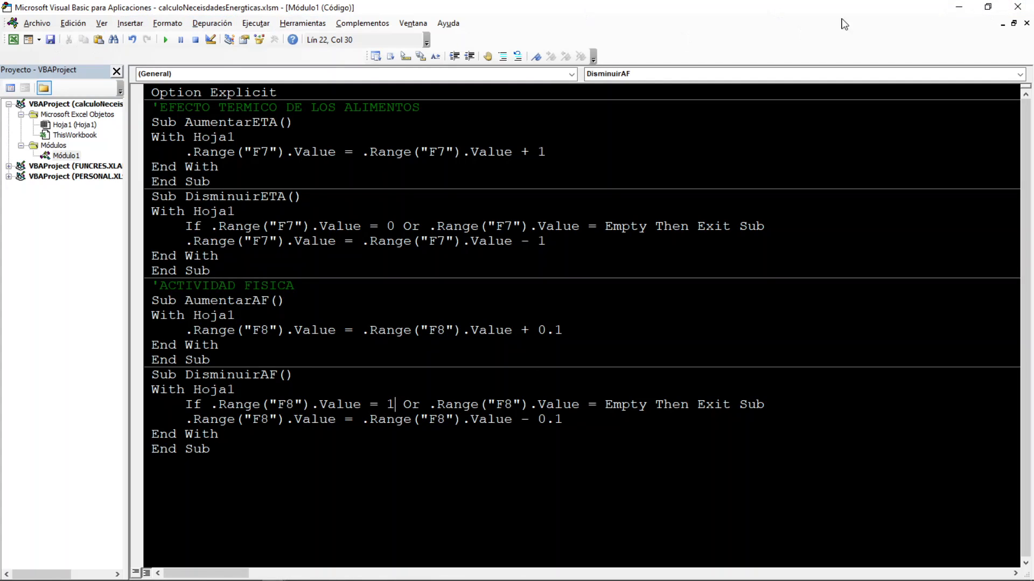
{"action": "left_click", "coordinate": [959, 7]}
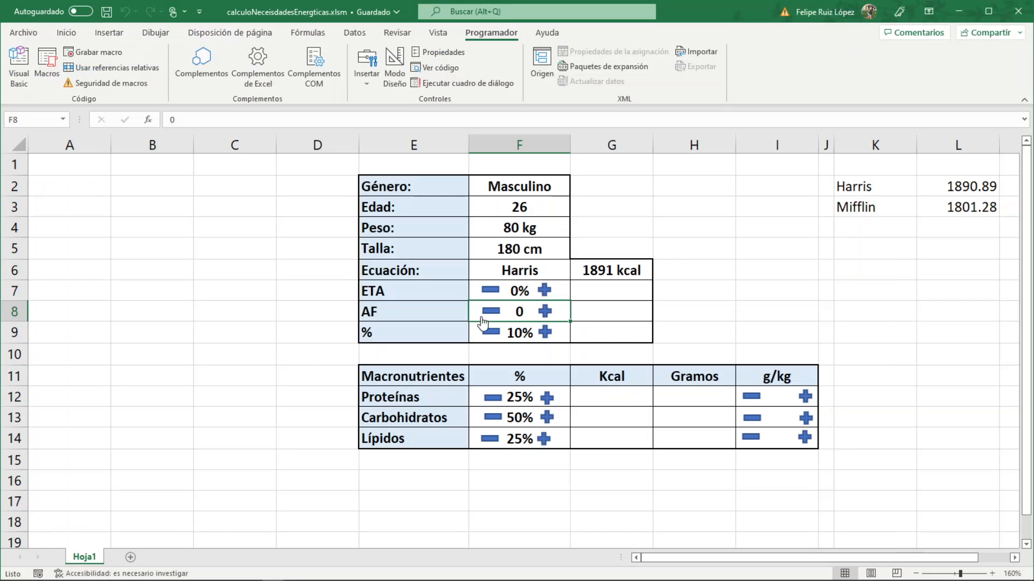
Test the corrected AF macros by raising AF well above 1 and lowering it past 1 with the shapes
{"action": "left_click", "coordinate": [545, 311]}
{"action": "left_click", "coordinate": [545, 311]}
{"action": "left_click", "coordinate": [545, 312]}
{"action": "left_click", "coordinate": [545, 311]}
{"action": "left_click", "coordinate": [545, 311]}
{"action": "left_click", "coordinate": [545, 312]}
{"action": "left_click", "coordinate": [545, 312]}
{"action": "left_click", "coordinate": [545, 311]}
{"action": "left_click", "coordinate": [544, 311]}
{"action": "left_click", "coordinate": [545, 311]}
{"action": "left_click", "coordinate": [545, 311]}
{"action": "left_click", "coordinate": [545, 311]}
{"action": "left_click", "coordinate": [491, 312]}
{"action": "left_click", "coordinate": [490, 312]}
{"action": "left_click", "coordinate": [491, 312]}
{"action": "left_click", "coordinate": [490, 313]}
{"action": "left_click", "coordinate": [490, 313]}
{"action": "left_click", "coordinate": [490, 312]}
{"action": "left_click", "coordinate": [490, 312]}
{"action": "left_click", "coordinate": [491, 312]}
{"action": "left_click", "coordinate": [491, 312]}
{"action": "left_click", "coordinate": [490, 312]}
{"action": "left_click", "coordinate": [491, 312]}
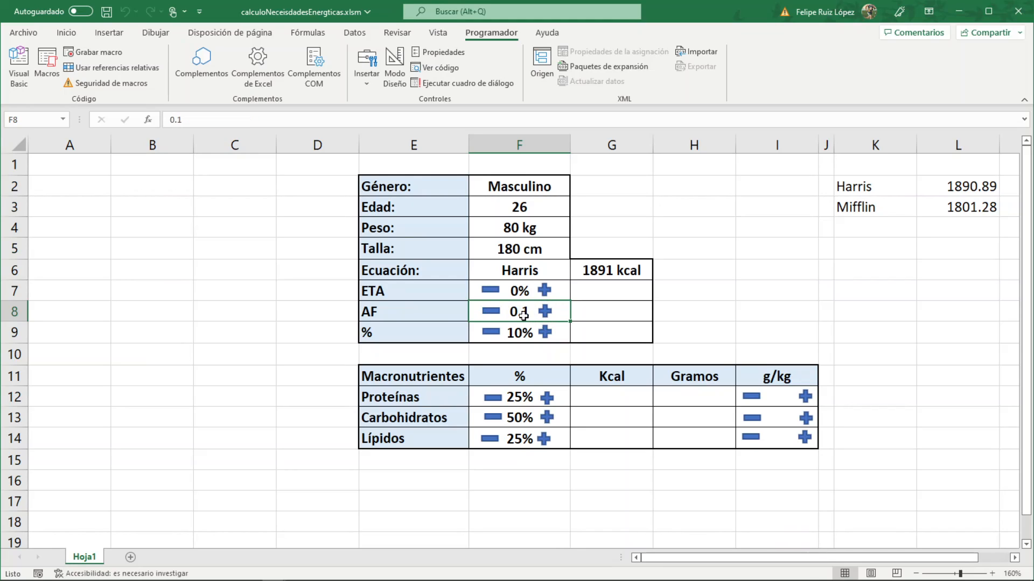
{"action": "left_click", "coordinate": [504, 315]}
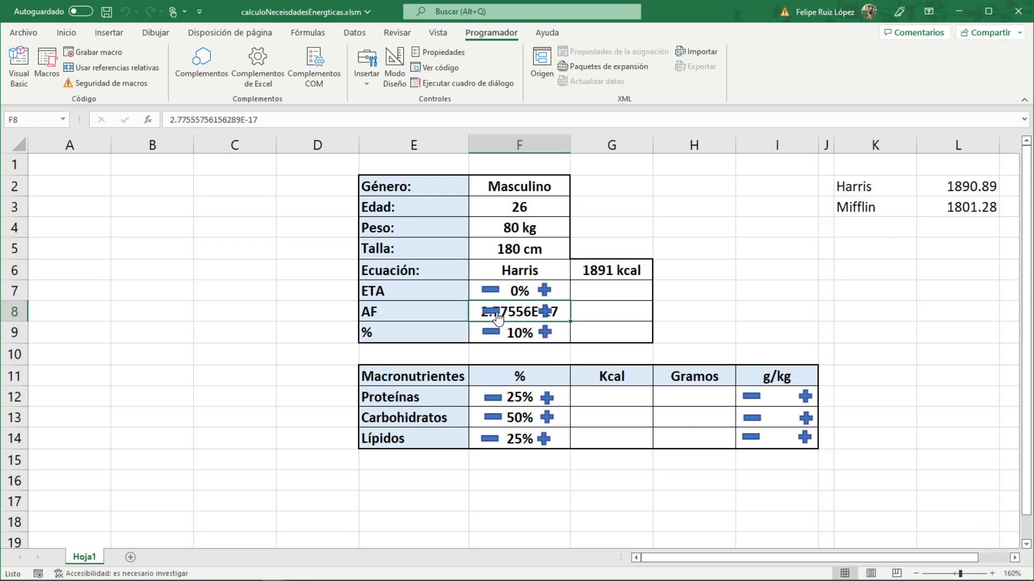
{"action": "left_click", "coordinate": [545, 312]}
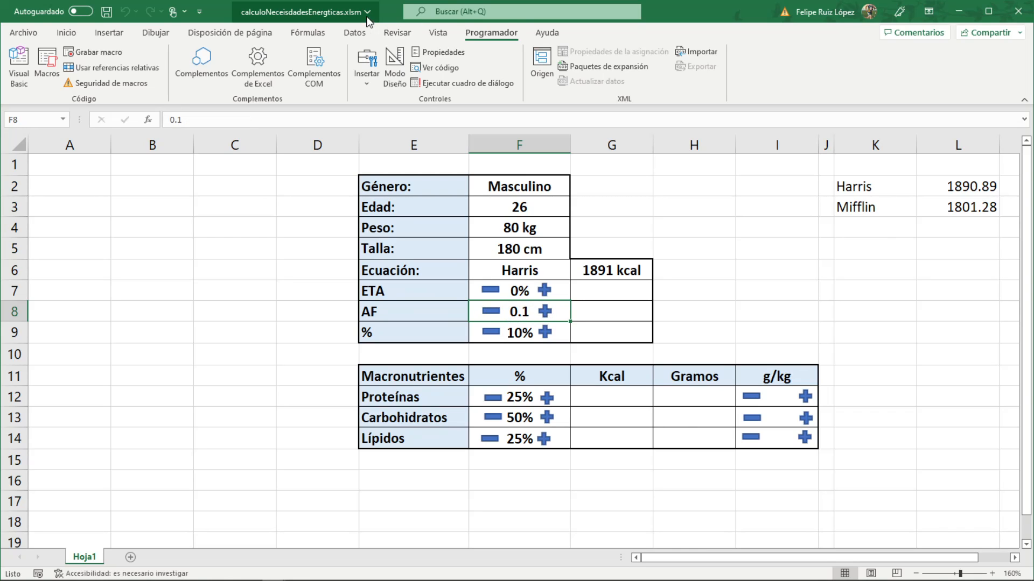
Format the AF value in F8 to show one decimal place
{"action": "left_click", "coordinate": [66, 32]}
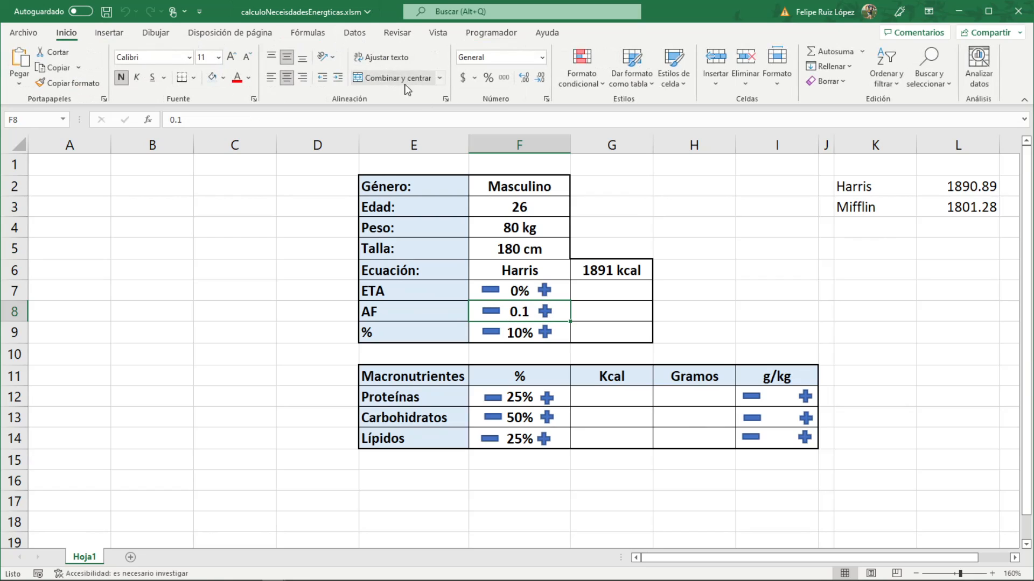
{"action": "left_click", "coordinate": [538, 79]}
{"action": "left_click", "coordinate": [523, 78]}
Test the AF plus and minus shapes with the one-decimal number format, checking whether decreasing stops at 1
{"action": "left_click", "coordinate": [490, 312]}
{"action": "left_click", "coordinate": [490, 311]}
{"action": "left_click", "coordinate": [545, 311]}
{"action": "left_click", "coordinate": [545, 312]}
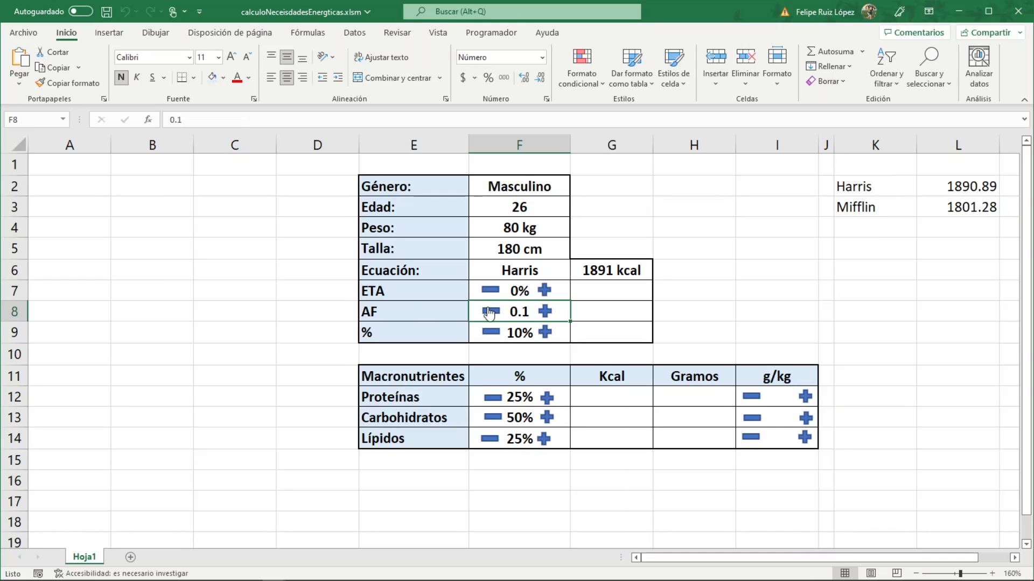
{"action": "left_click", "coordinate": [488, 312]}
{"action": "left_click", "coordinate": [489, 313]}
{"action": "left_click", "coordinate": [489, 312]}
{"action": "left_click", "coordinate": [543, 316]}
{"action": "left_click", "coordinate": [544, 316]}
{"action": "left_click", "coordinate": [543, 316]}
{"action": "triple_click", "coordinate": [544, 312]}
{"action": "triple_click", "coordinate": [544, 312]}
{"action": "triple_click", "coordinate": [544, 312]}
{"action": "double_click", "coordinate": [544, 312]}
{"action": "left_click", "coordinate": [490, 311]}
{"action": "double_click", "coordinate": [490, 311]}
{"action": "left_click", "coordinate": [544, 312]}
In DisminuirAF, set the comparison value to 1.0 and wrap the subtraction in Round with 1 decimal, saving the workbook
{"action": "key", "text": "alt+F11"}
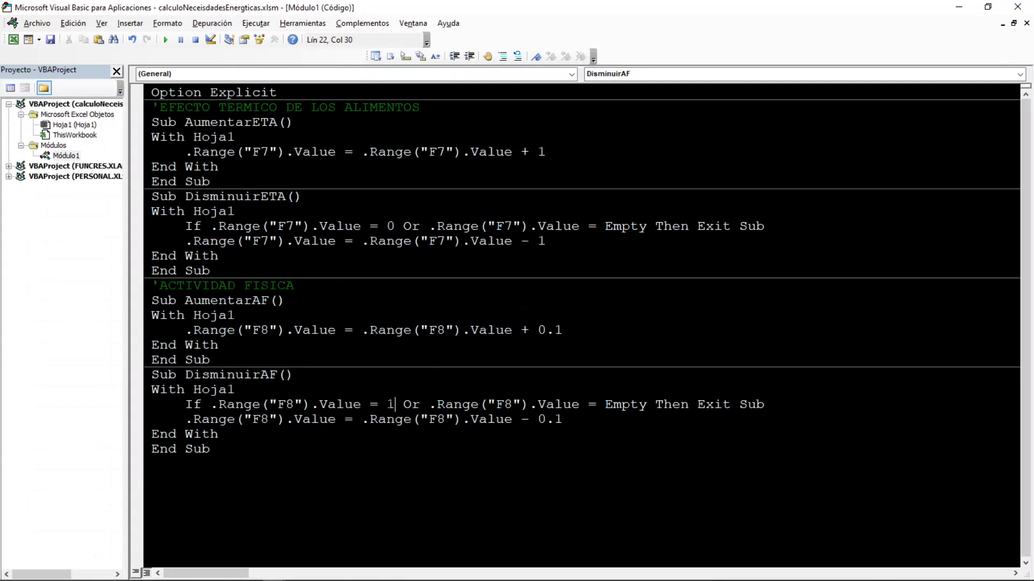
{"action": "type", "text": ".0"}
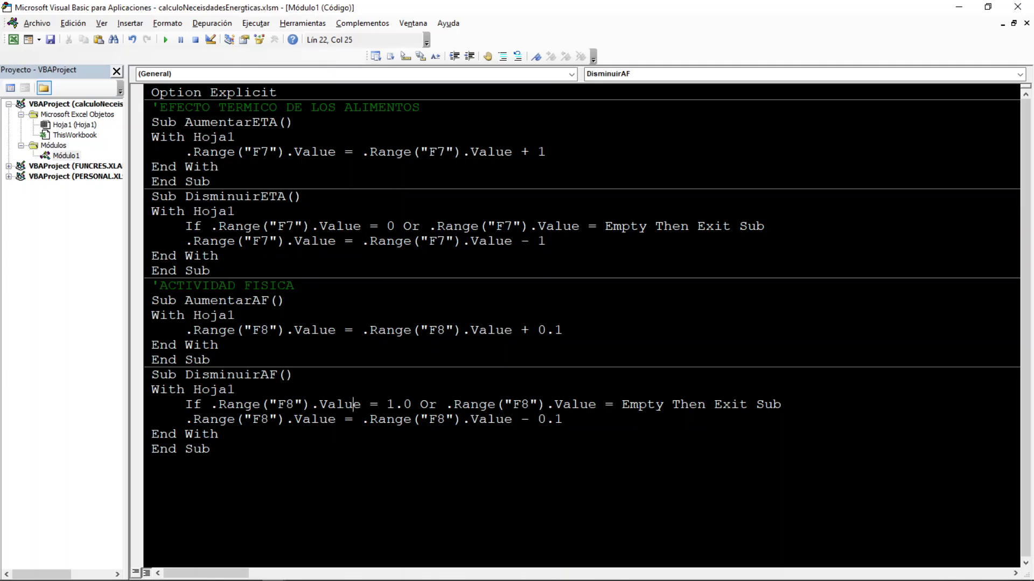
{"action": "left_click", "coordinate": [361, 420]}
{"action": "type", "text": "ROUND("}
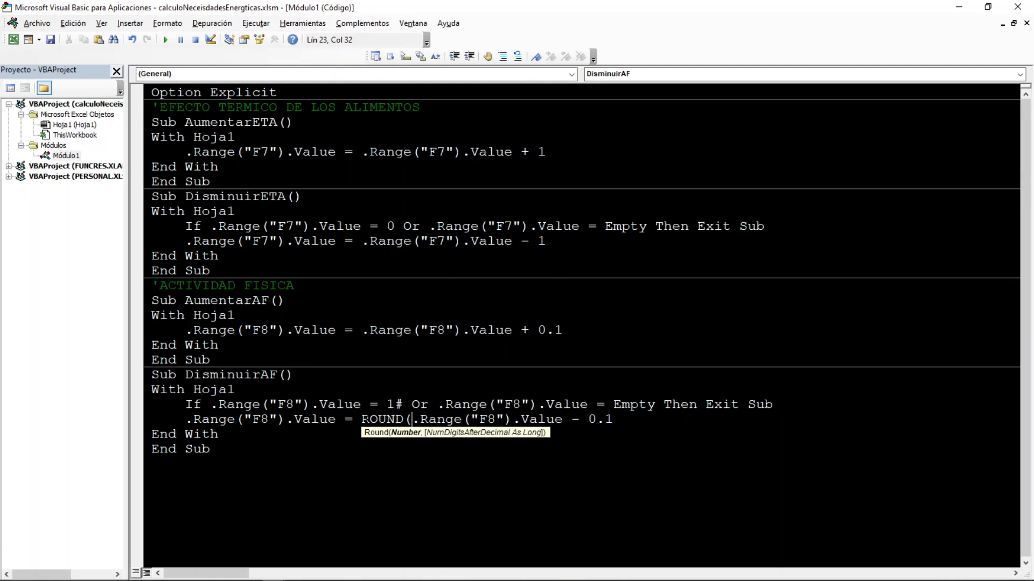
{"action": "type", "text": ",1)"}
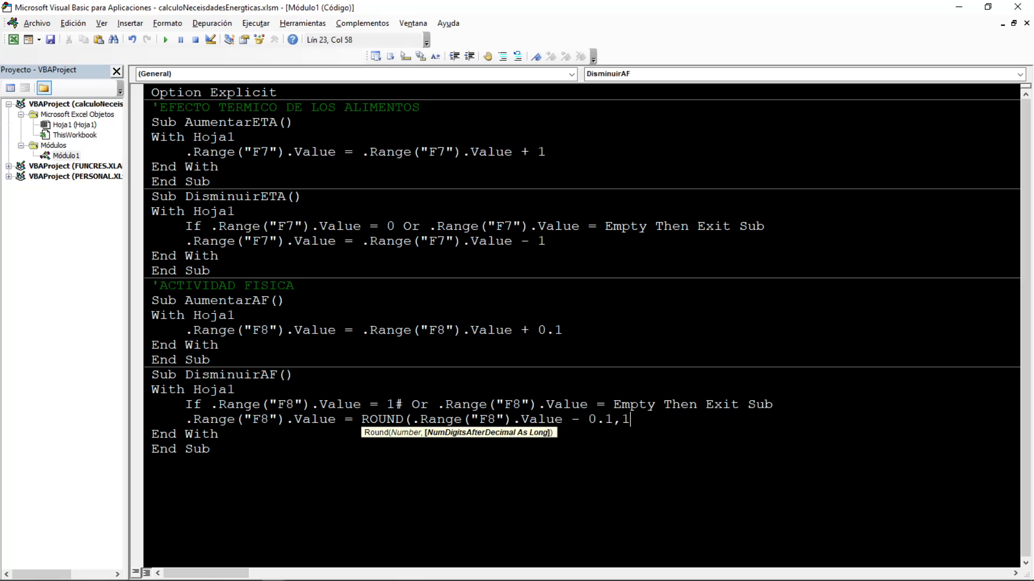
{"action": "left_click", "coordinate": [50, 39]}
{"action": "left_click", "coordinate": [954, 7]}
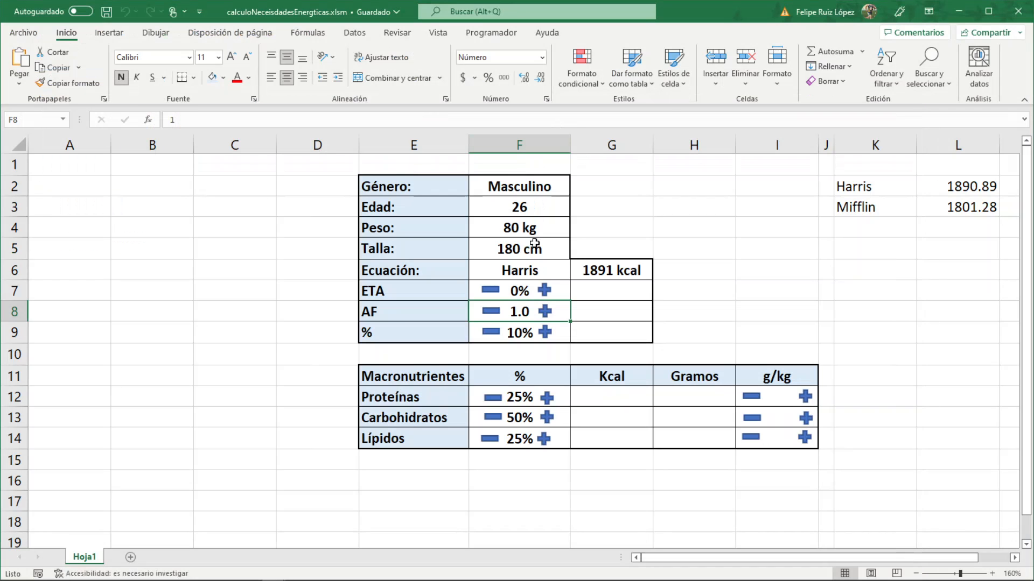
Test the rounded DisminuirAF macro by raising AF a few times and lowering it back to its 1.0 limit
{"action": "left_click", "coordinate": [545, 311]}
{"action": "left_click", "coordinate": [545, 312]}
{"action": "left_click", "coordinate": [545, 313]}
{"action": "double_click", "coordinate": [494, 318]}
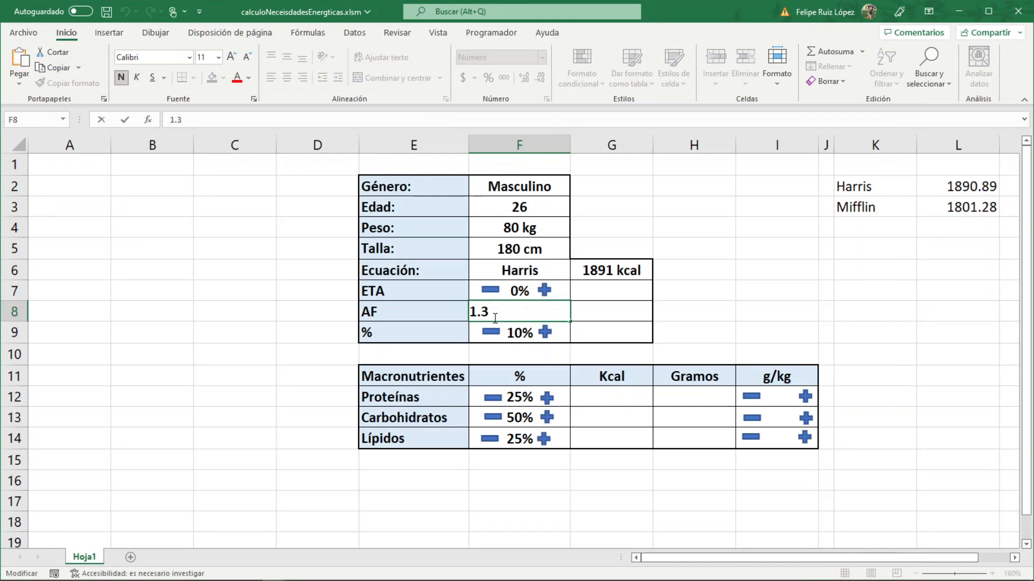
{"action": "left_click", "coordinate": [580, 327]}
{"action": "left_click", "coordinate": [495, 314]}
{"action": "left_click", "coordinate": [495, 314]}
{"action": "left_click", "coordinate": [495, 313]}
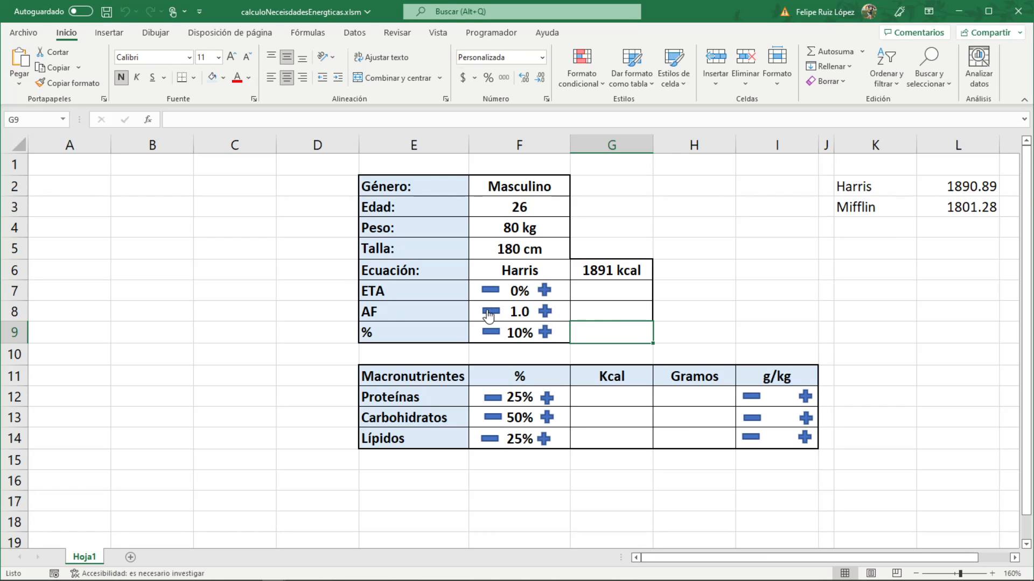
{"action": "left_click", "coordinate": [544, 312]}
{"action": "left_click", "coordinate": [545, 312]}
{"action": "left_click", "coordinate": [545, 312]}
{"action": "left_click", "coordinate": [545, 312]}
{"action": "left_click", "coordinate": [490, 312]}
{"action": "left_click", "coordinate": [490, 312]}
{"action": "key", "text": "Right"}
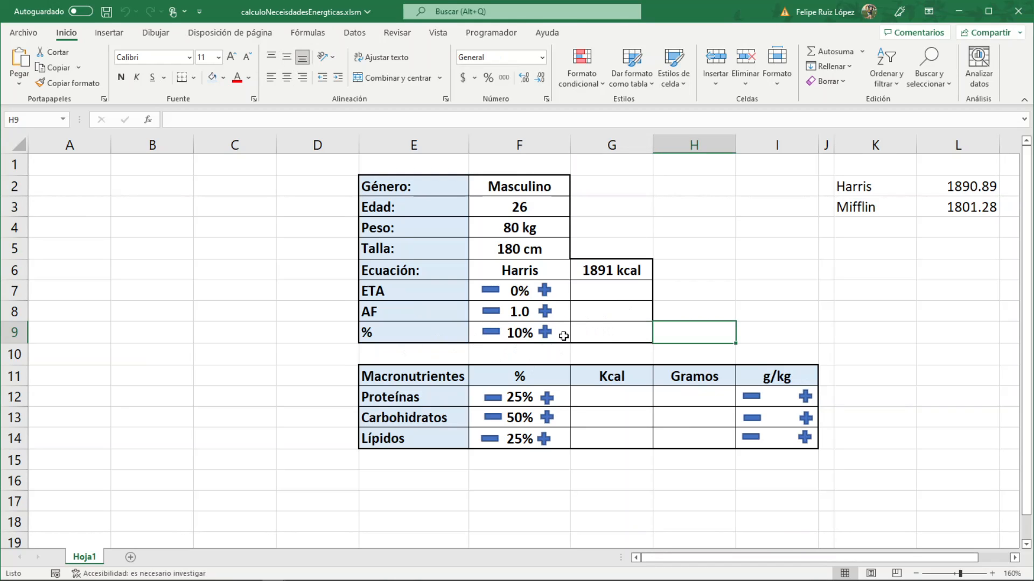
Copy the AumentarETA and DisminuirETA procedures and paste them below DisminuirAF in the module
{"action": "key", "text": "alt+F11"}
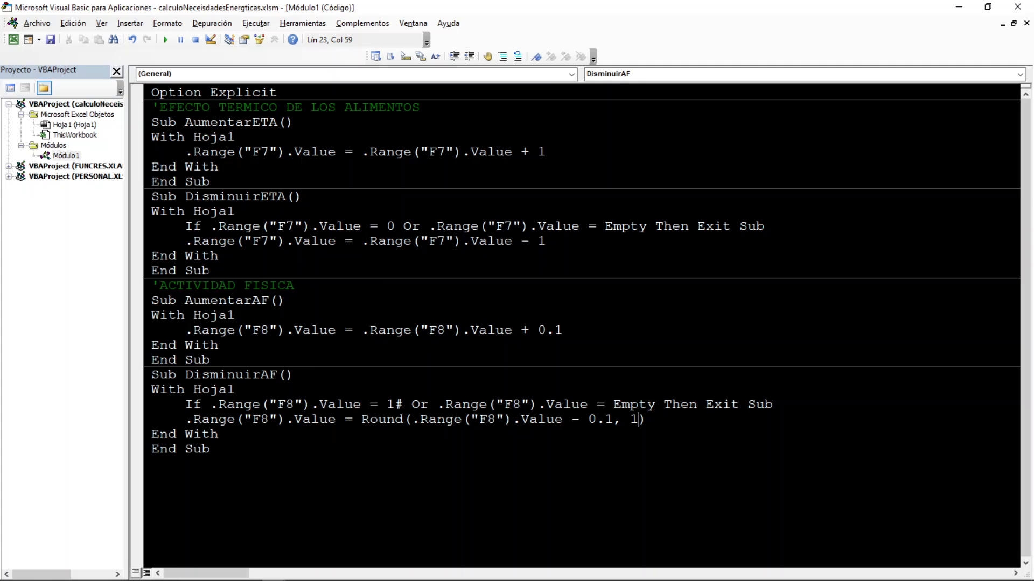
{"action": "left_click_drag", "start_coordinate": [137, 277], "coordinate": [143, 123]}
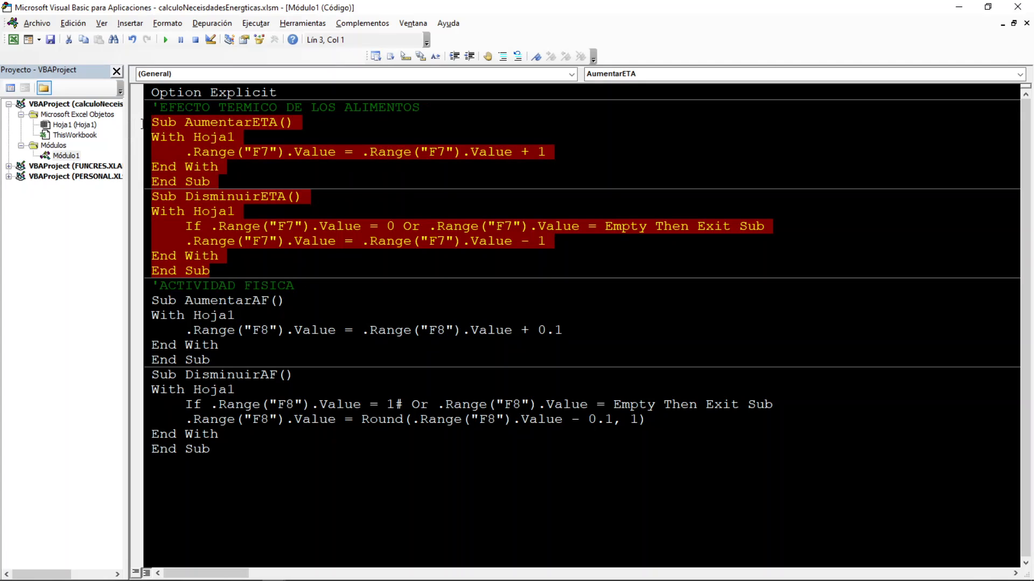
{"action": "key", "text": "ctrl+c"}
{"action": "left_click", "coordinate": [152, 464]}
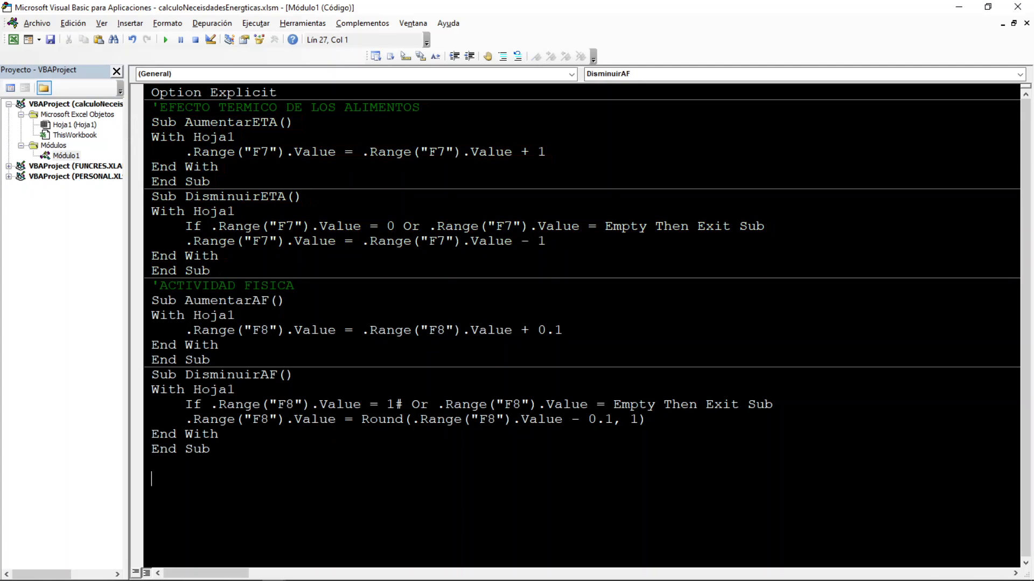
{"action": "key", "text": "ctrl+v"}
Rename the pasted AumentarETA procedure to AumentarPorcentaje
{"action": "left_click", "coordinate": [253, 404]}
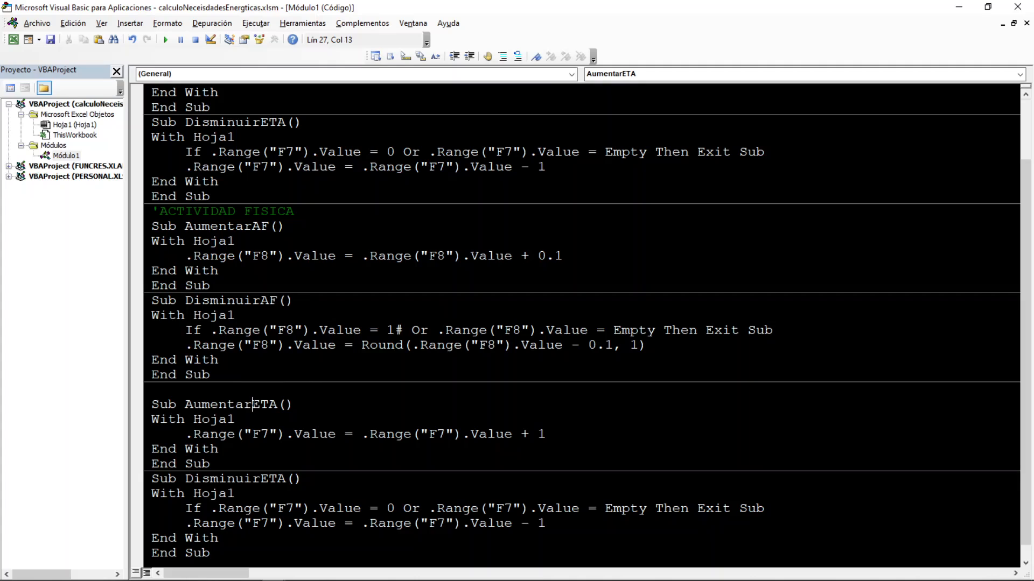
{"action": "key", "text": "Delete"}
{"action": "key", "text": "Delete"}
{"action": "key", "text": "Delete"}
{"action": "type", "text": "Porcentaje"}
Rename the pasted DisminuirETA procedure to DisminuirPorcentaje
{"action": "left_click", "coordinate": [277, 479]}
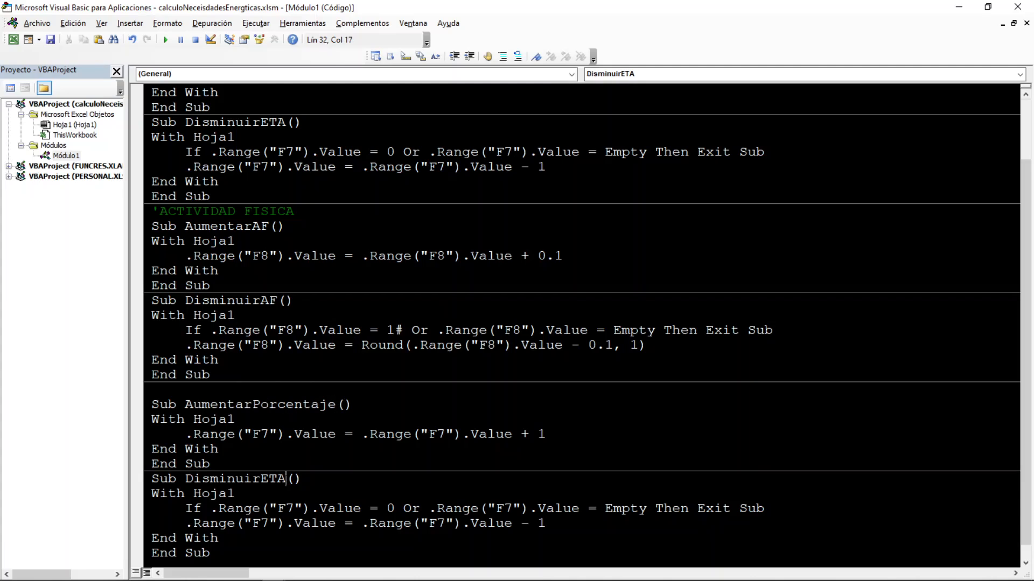
{"action": "key", "text": "BackSpace"}
{"action": "key", "text": "BackSpace"}
{"action": "key", "text": "BackSpace"}
{"action": "type", "text": "´P"}
{"action": "key", "text": "BackSpace"}
{"action": "key", "text": "BackSpace"}
{"action": "type", "text": "Porcentaje"}
{"action": "scroll", "coordinate": [263, 479], "scroll_direction": "down", "scroll_amount": 1}
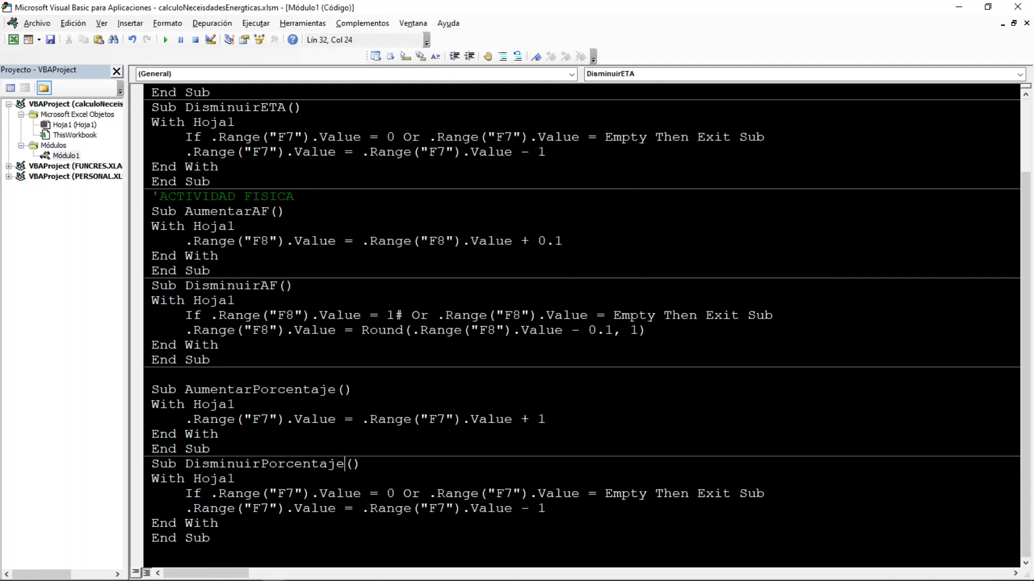
Change both cell references in the AumentarPorcentaje procedure to F9
{"action": "left_click", "coordinate": [260, 419]}
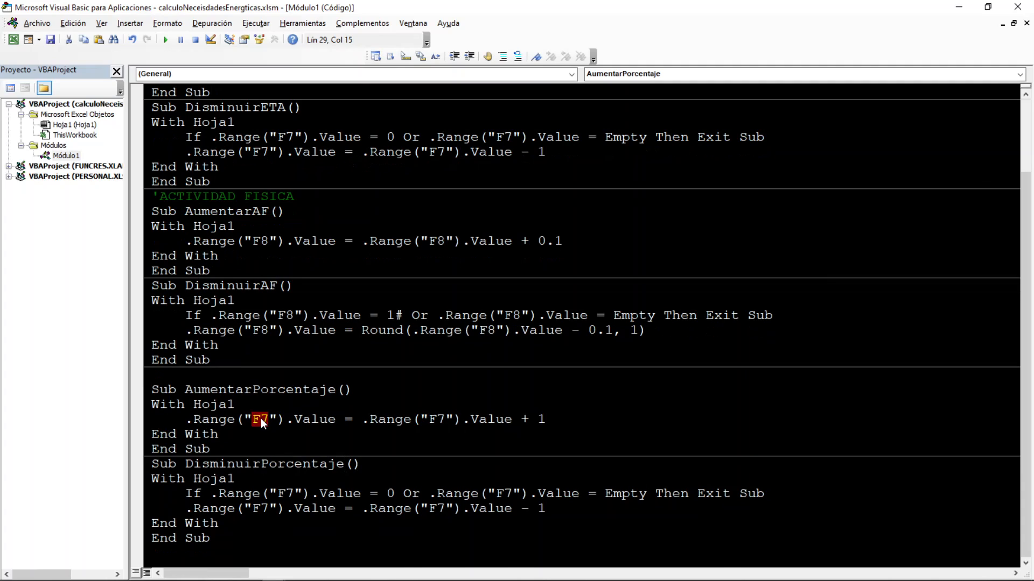
{"action": "key", "text": "alt+F11"}
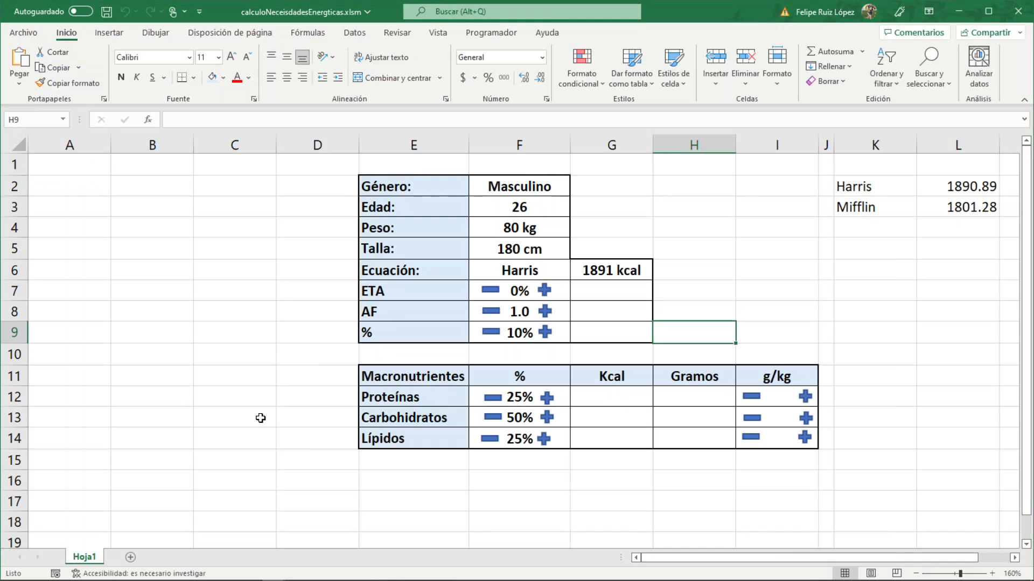
{"action": "left_click", "coordinate": [517, 335]}
{"action": "key", "text": "alt+F11"}
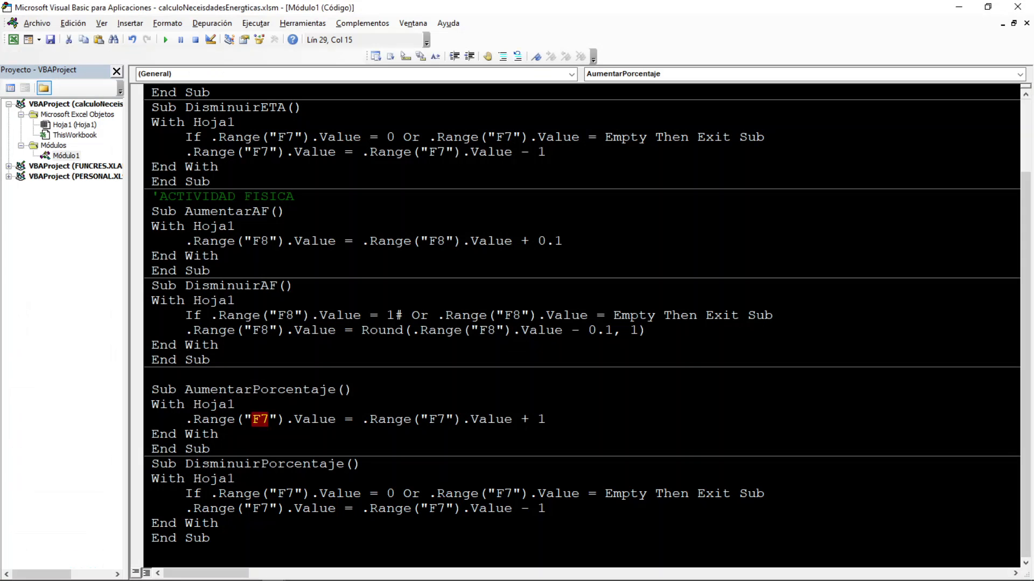
{"action": "type", "text": "F7"}
{"action": "key", "text": "BackSpace"}
{"action": "type", "text": "9"}
{"action": "left_click", "coordinate": [446, 419]}
{"action": "key", "text": "BackSpace"}
{"action": "type", "text": "9"}
Change all the cell references in the DisminuirPorcentaje procedure to F9, in both the If line and the subtraction line
{"action": "left_click", "coordinate": [226, 494]}
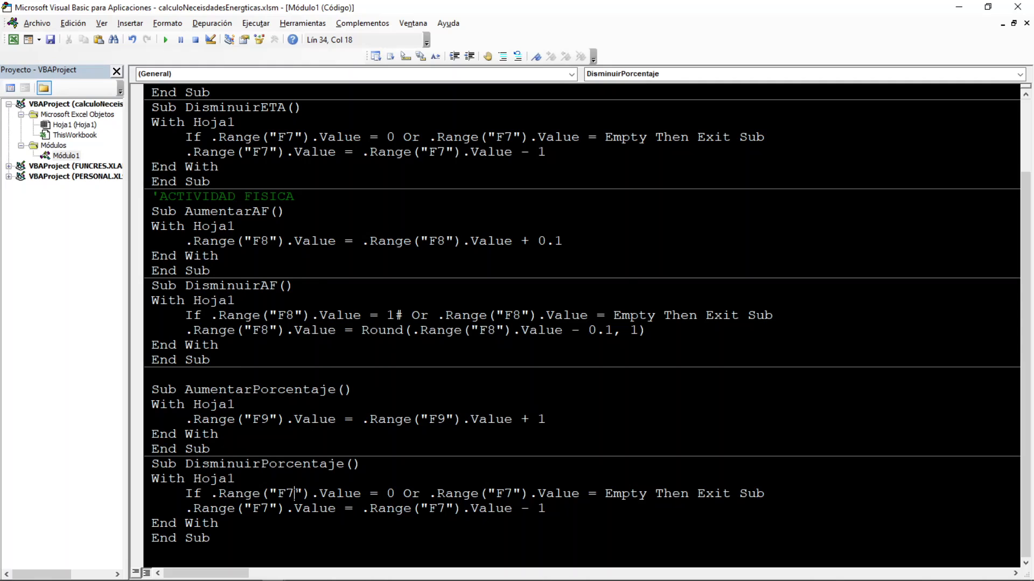
{"action": "key", "text": "BackSpace"}
{"action": "type", "text": "9"}
{"action": "key", "text": "BackSpace"}
{"action": "type", "text": "9"}
{"action": "key", "text": "BackSpace"}
{"action": "type", "text": "9"}
{"action": "key", "text": "BackSpace"}
{"action": "type", "text": "9"}
Assign the AumentarPorcentaje macro to the % row's plus shape and DisminuirPorcentaje to its minus shape
{"action": "left_click", "coordinate": [958, 6]}
{"action": "right_click", "coordinate": [544, 339]}
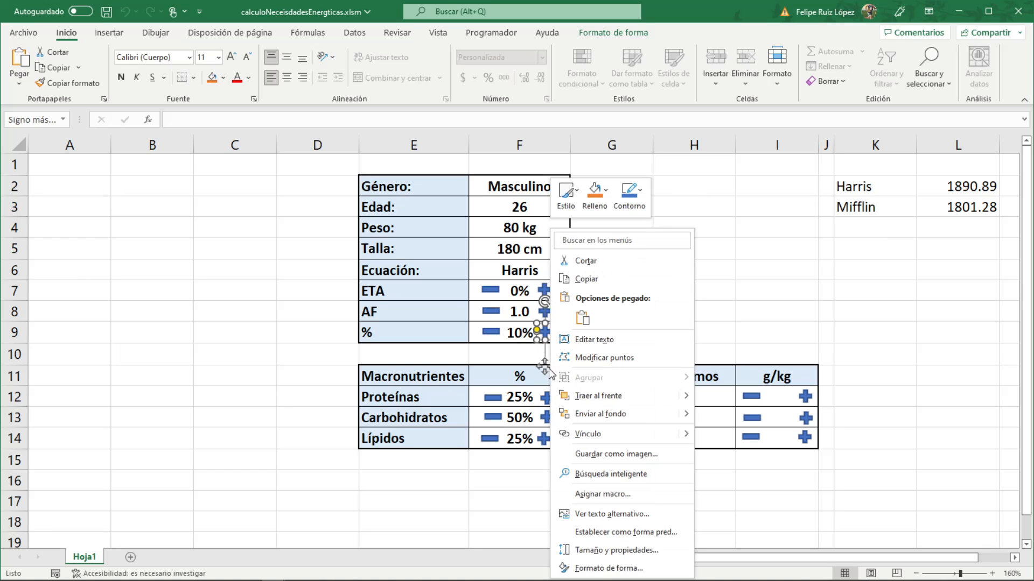
{"action": "left_click", "coordinate": [602, 494]}
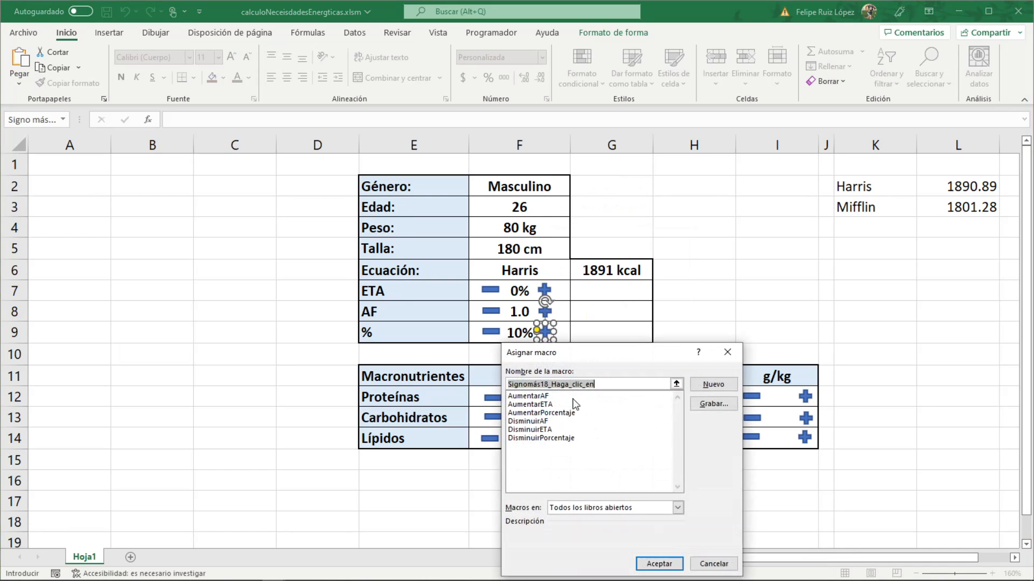
{"action": "double_click", "coordinate": [543, 414]}
{"action": "right_click", "coordinate": [491, 335]}
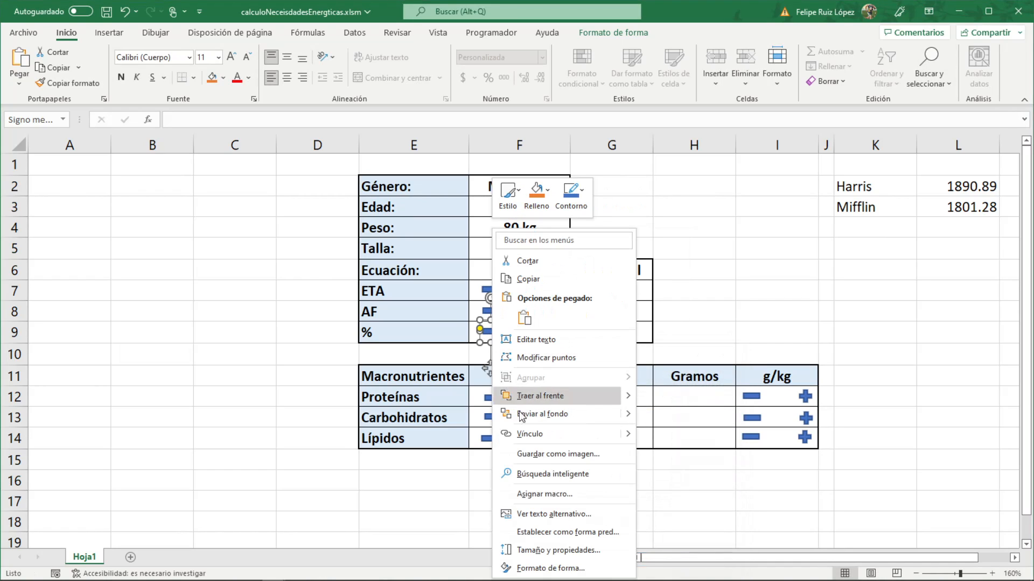
{"action": "left_click", "coordinate": [538, 493]}
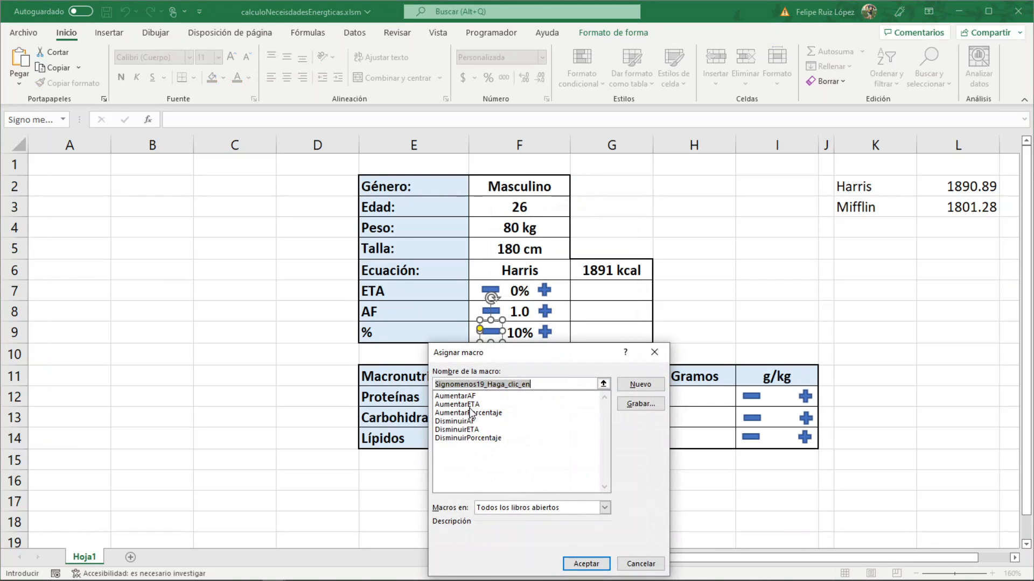
{"action": "double_click", "coordinate": [469, 437]}
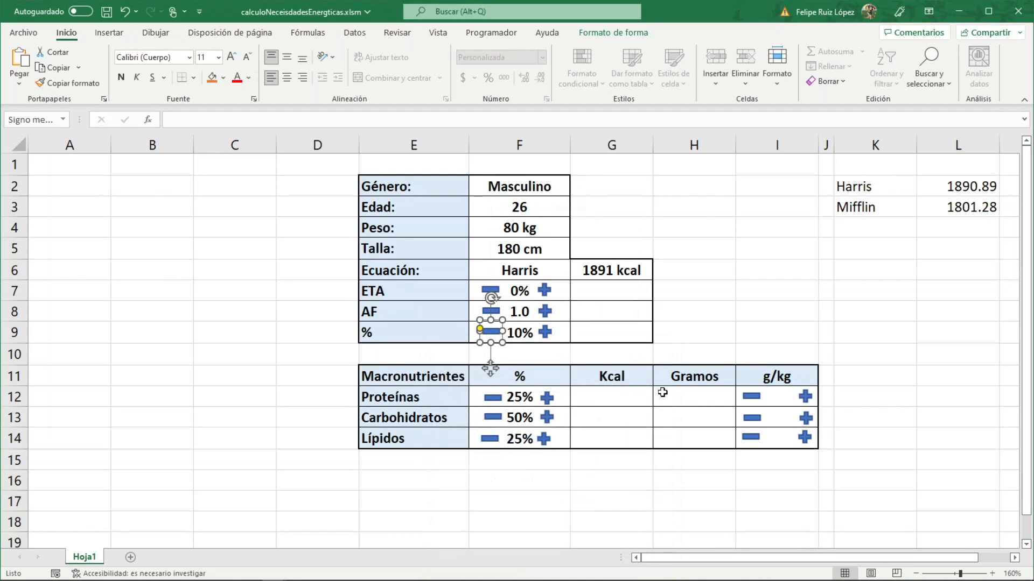
Test the % row's macros by raising the value a few times and lowering it to its 0% limit
{"action": "left_click", "coordinate": [775, 309]}
{"action": "left_click", "coordinate": [544, 332]}
{"action": "left_click", "coordinate": [545, 332]}
{"action": "left_click", "coordinate": [492, 333]}
{"action": "left_click", "coordinate": [492, 333]}
{"action": "left_click", "coordinate": [492, 333]}
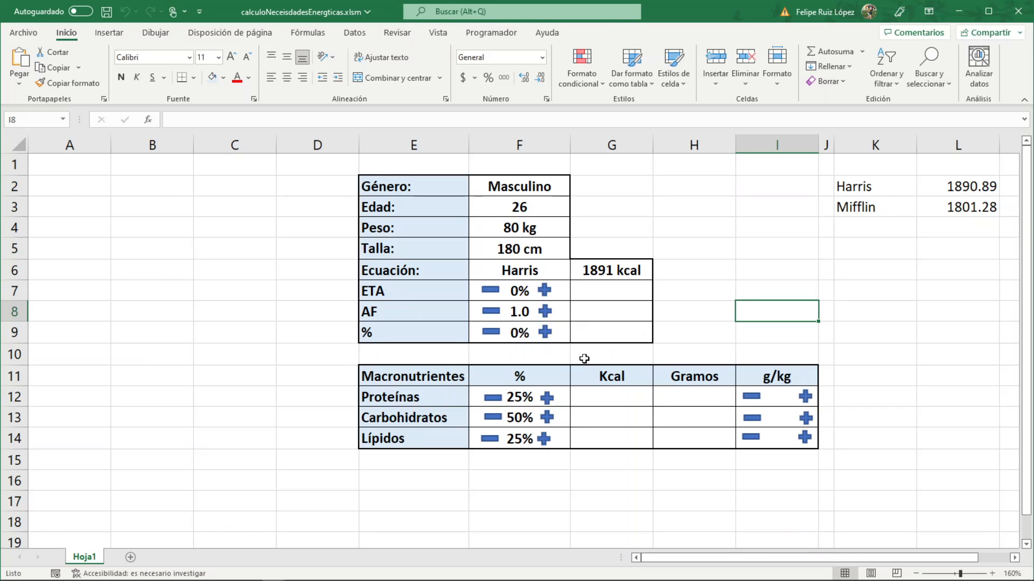
{"action": "left_click", "coordinate": [715, 336]}
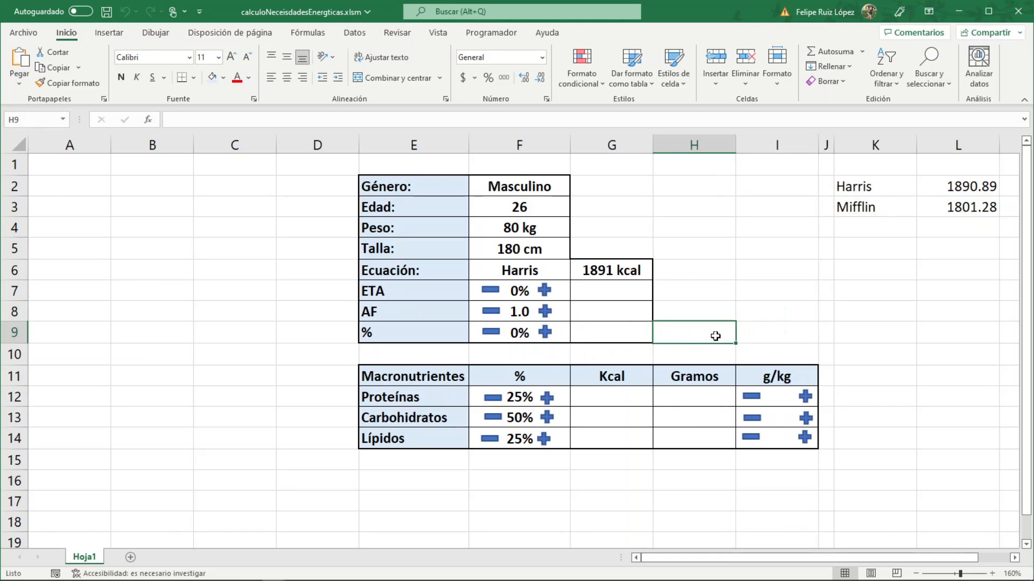
Comment out the If line in DisminuirPorcentaje that exits at zero or empty, and return to the worksheet
{"action": "key", "text": "alt+F11"}
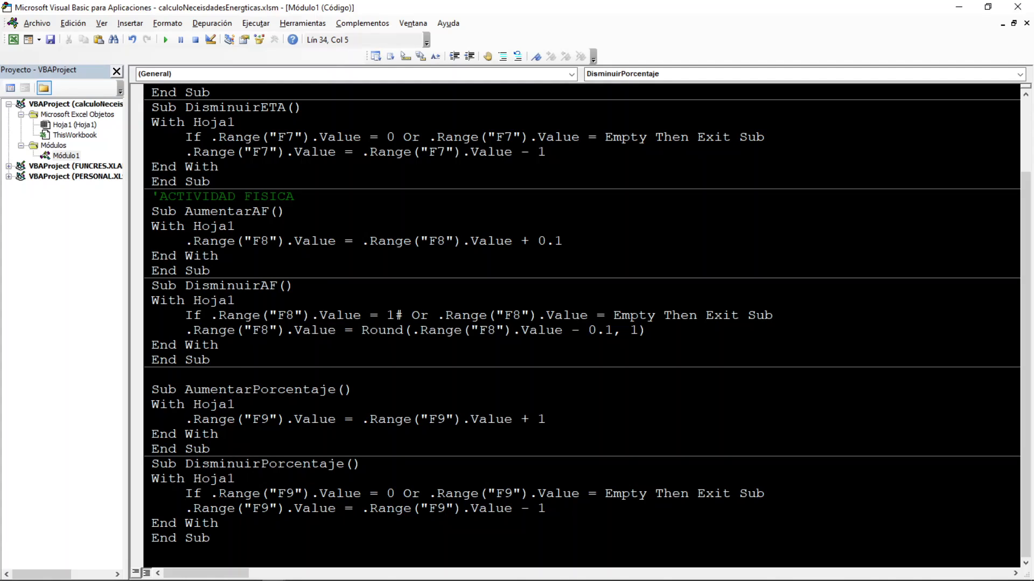
{"action": "type", "text": "'"}
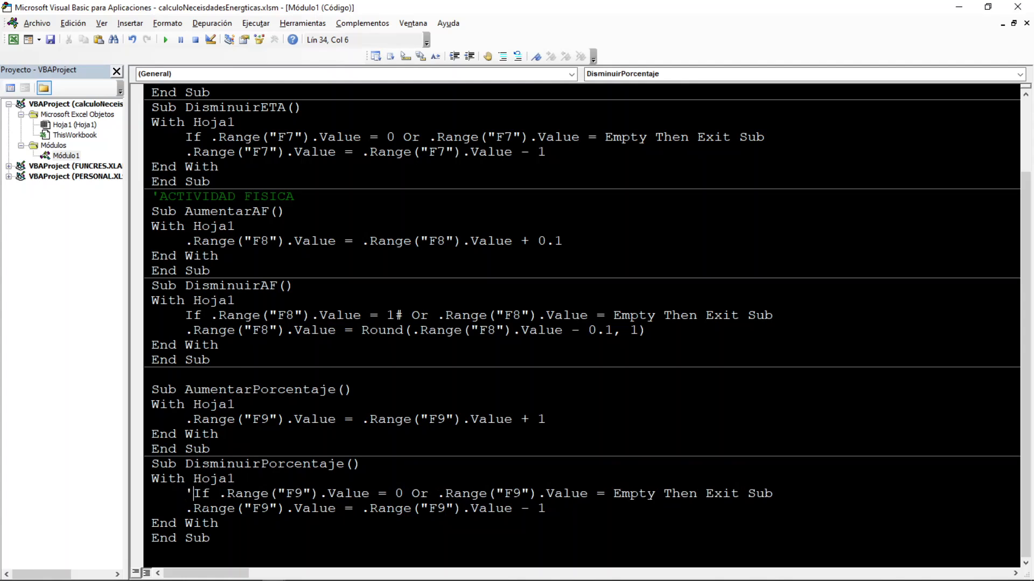
{"action": "left_click", "coordinate": [958, 8]}
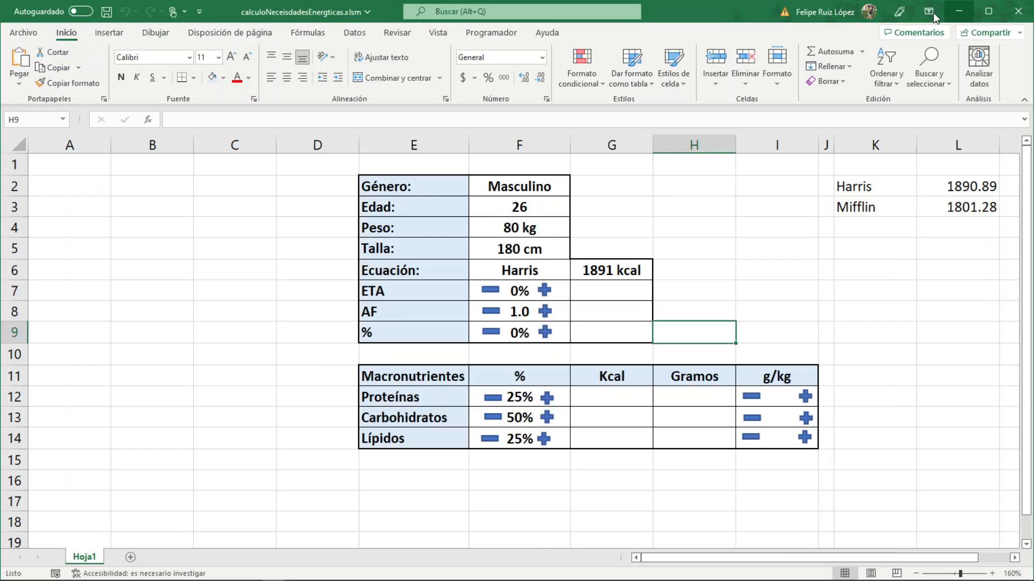
Test the % shapes without the limit by lowering the value several times from 0% and raising it again
{"action": "left_click", "coordinate": [492, 333]}
{"action": "left_click", "coordinate": [494, 334]}
{"action": "left_click", "coordinate": [495, 335]}
{"action": "left_click", "coordinate": [496, 334]}
{"action": "left_click", "coordinate": [496, 333]}
{"action": "left_click", "coordinate": [496, 334]}
{"action": "left_click", "coordinate": [496, 334]}
{"action": "left_click", "coordinate": [541, 334]}
{"action": "left_click", "coordinate": [541, 334]}
{"action": "left_click", "coordinate": [540, 337]}
{"action": "left_click", "coordinate": [540, 337]}
Clear the % value in F9 and retest both shapes from the empty cell, lowering it several times and raising it to 3%
{"action": "left_click", "coordinate": [522, 333]}
{"action": "key", "text": "Delete"}
{"action": "left_click", "coordinate": [508, 347]}
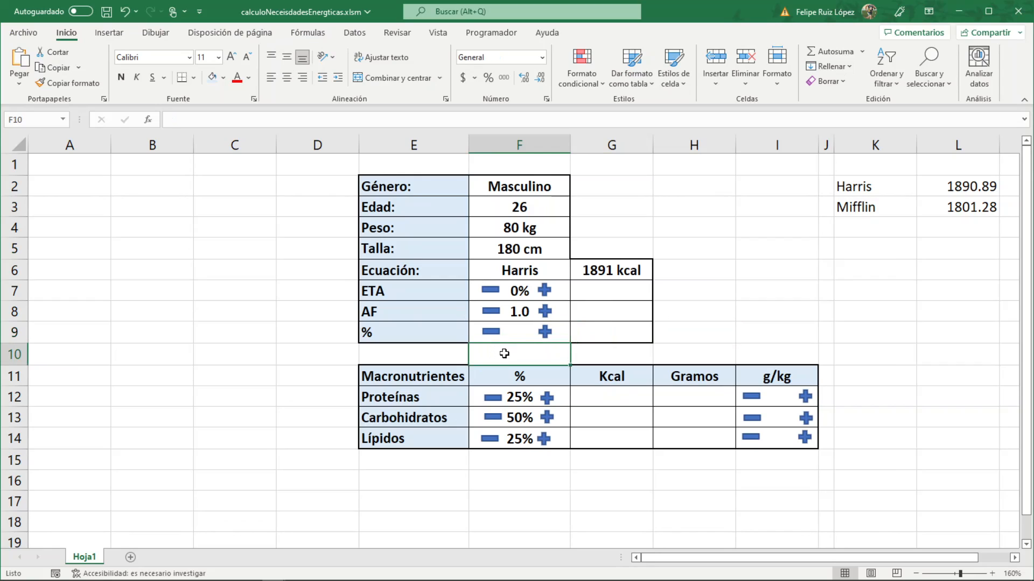
{"action": "left_click", "coordinate": [496, 334]}
{"action": "left_click", "coordinate": [496, 334]}
{"action": "left_click", "coordinate": [497, 333]}
{"action": "left_click", "coordinate": [496, 334]}
{"action": "left_click", "coordinate": [497, 334]}
{"action": "left_click", "coordinate": [498, 336]}
{"action": "left_click", "coordinate": [545, 335]}
{"action": "left_click", "coordinate": [545, 335]}
{"action": "left_click", "coordinate": [546, 337]}
{"action": "left_click", "coordinate": [547, 336]}
{"action": "left_click", "coordinate": [547, 336]}
{"action": "triple_click", "coordinate": [546, 334]}
{"action": "triple_click", "coordinate": [545, 334]}
{"action": "double_click", "coordinate": [546, 334]}
{"action": "left_click", "coordinate": [601, 322]}
Raise the ETA value to 10% with its plus shape and select the kcal result in G6
{"action": "left_click", "coordinate": [601, 291]}
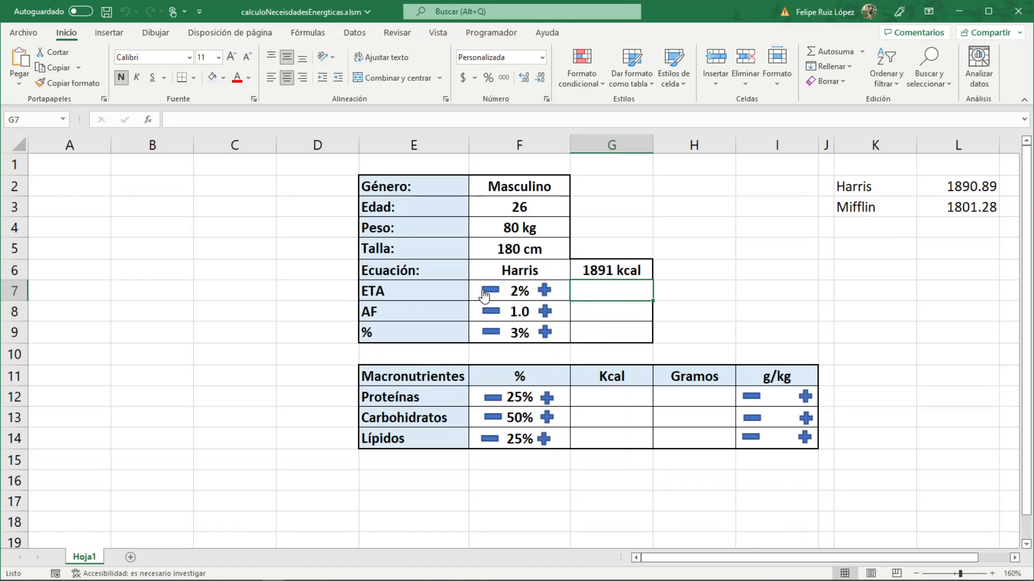
{"action": "double_click", "coordinate": [544, 295]}
{"action": "left_click", "coordinate": [544, 295]}
{"action": "left_click", "coordinate": [637, 266]}
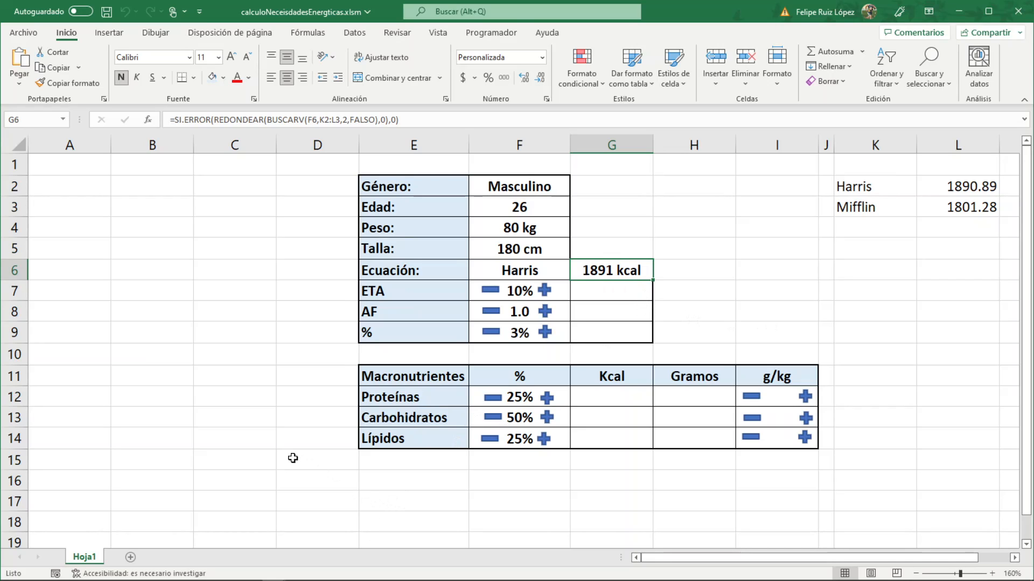
Switch to the blank board in Microsoft Whiteboard
{"action": "left_click", "coordinate": [302, 572]}
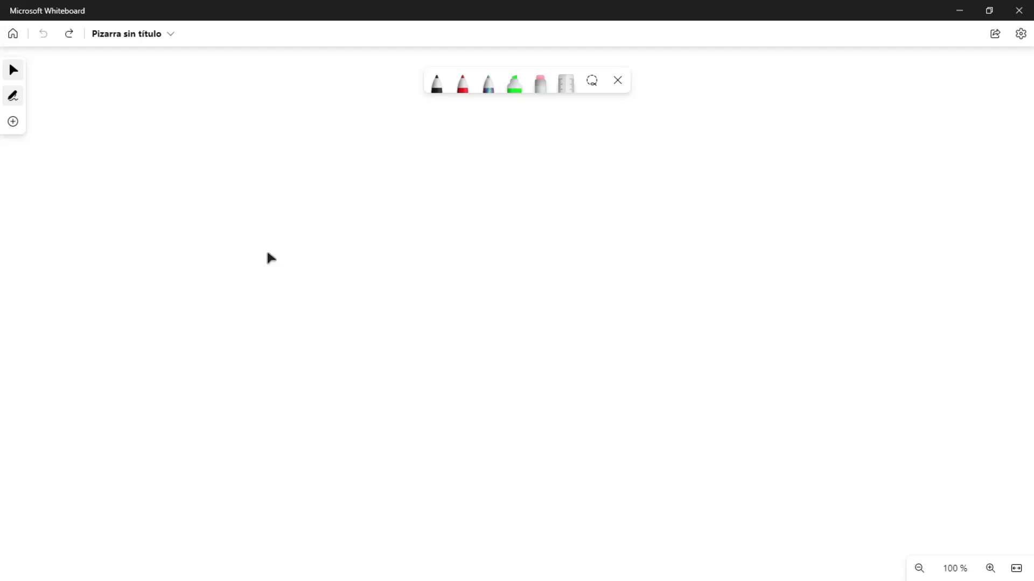
Handwrite "GET — 100%" on the blank board and draw a second dash beneath the first one
{"action": "left_click_drag", "start_coordinate": [164, 174], "coordinate": [162, 226]}
{"action": "mouse_move", "coordinate": [212, 178]}
{"action": "left_mouse_down"}
{"action": "mouse_move", "coordinate": [190, 185]}
{"action": "mouse_move", "coordinate": [209, 218]}
{"action": "left_mouse_up"}
{"action": "mouse_move", "coordinate": [183, 198]}
{"action": "left_mouse_down"}
{"action": "mouse_move", "coordinate": [213, 197]}
{"action": "mouse_move", "coordinate": [234, 216]}
{"action": "left_mouse_up"}
{"action": "mouse_move", "coordinate": [219, 178]}
{"action": "left_mouse_down"}
{"action": "mouse_move", "coordinate": [259, 177]}
{"action": "mouse_move", "coordinate": [362, 218]}
{"action": "mouse_move", "coordinate": [393, 192]}
{"action": "mouse_move", "coordinate": [425, 194]}
{"action": "mouse_move", "coordinate": [447, 221]}
{"action": "left_mouse_up"}
{"action": "left_click", "coordinate": [454, 197]}
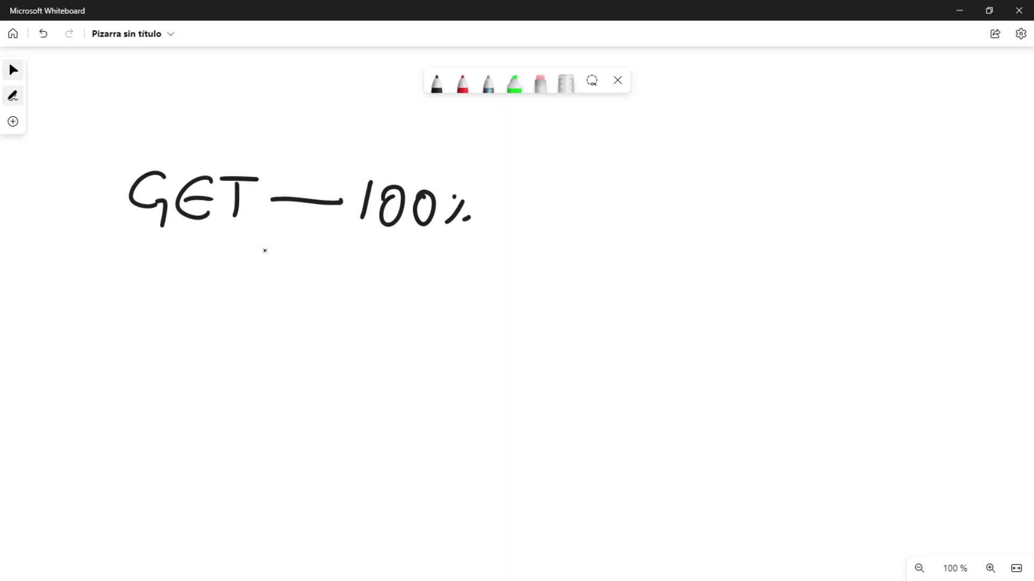
{"action": "left_click_drag", "start_coordinate": [274, 249], "coordinate": [337, 260]}
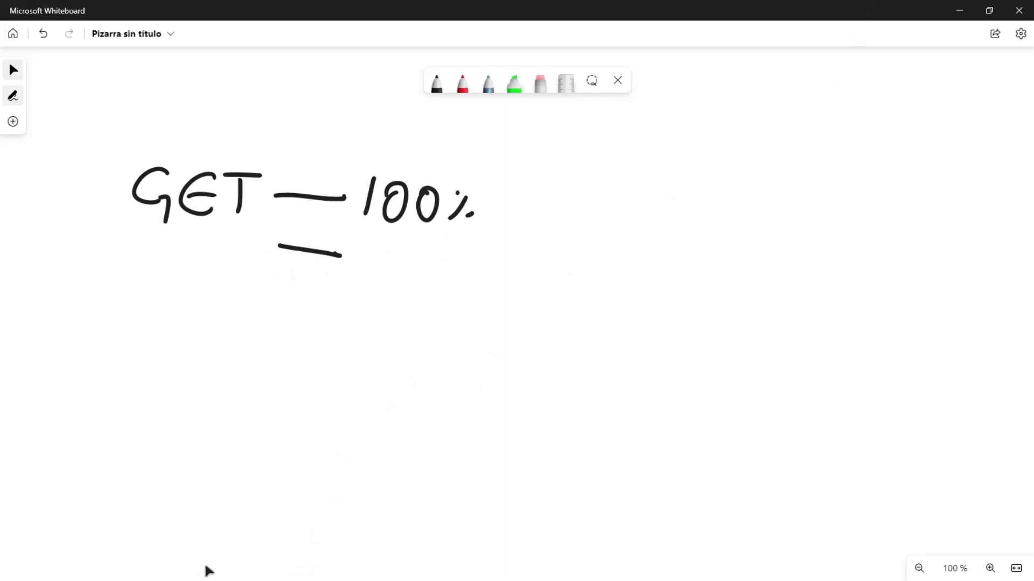
Check the ETA percentage in cell F7 in Excel, then handwrite "10%" beside the second dash in Microsoft Whiteboard
{"action": "left_click", "coordinate": [959, 10]}
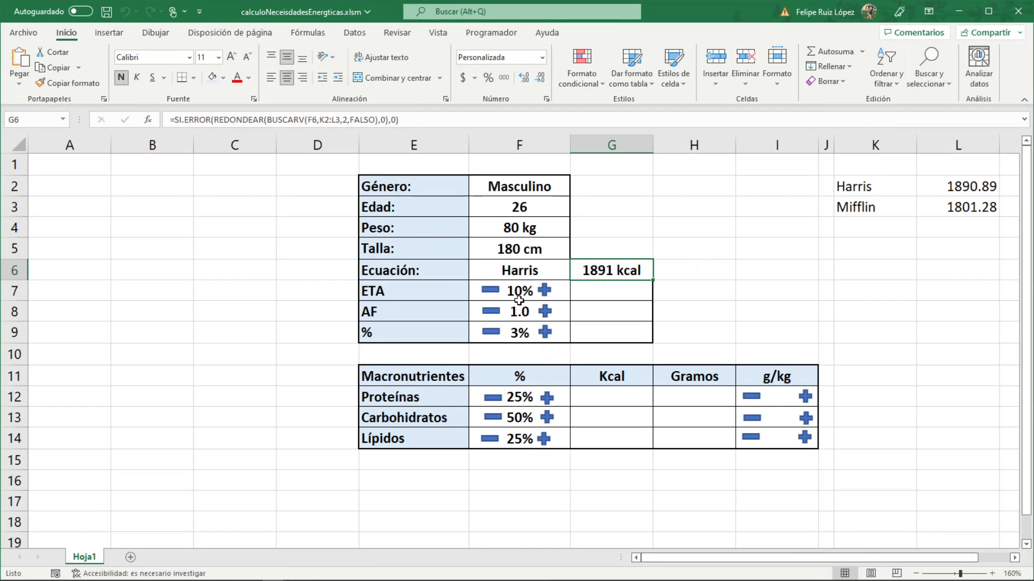
{"action": "left_click", "coordinate": [561, 288]}
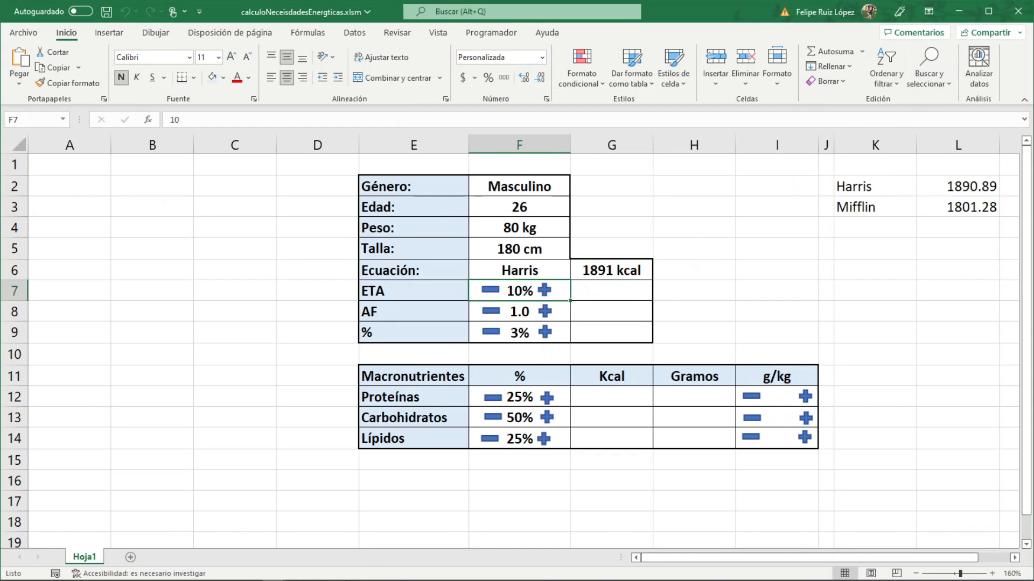
{"action": "left_click", "coordinate": [299, 572]}
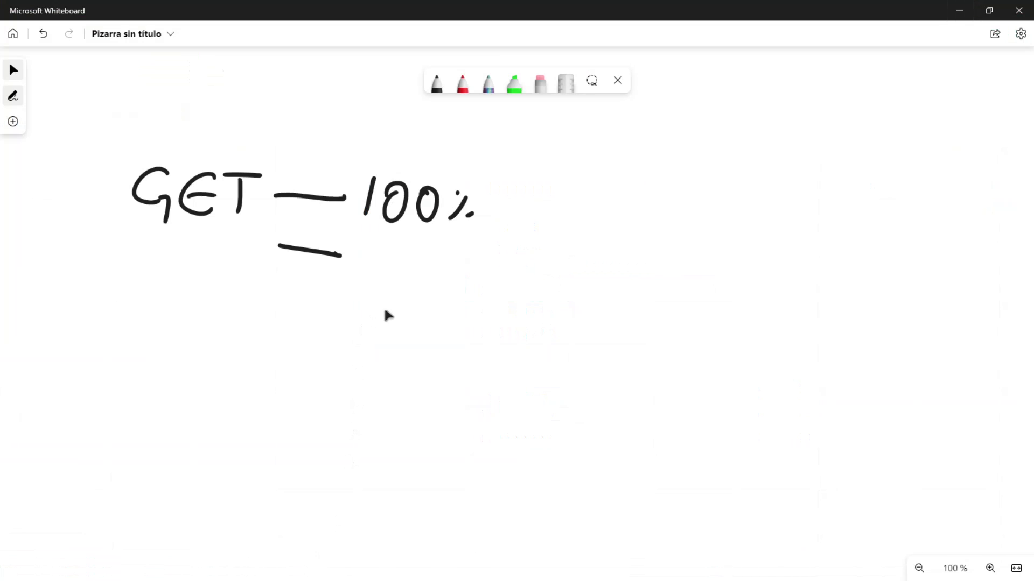
{"action": "mouse_move", "coordinate": [372, 249]}
{"action": "left_mouse_down"}
{"action": "mouse_move", "coordinate": [366, 274]}
{"action": "mouse_move", "coordinate": [385, 246]}
{"action": "mouse_move", "coordinate": [409, 273]}
{"action": "left_mouse_up"}
{"action": "left_click", "coordinate": [416, 249]}
{"action": "left_click", "coordinate": [428, 269]}
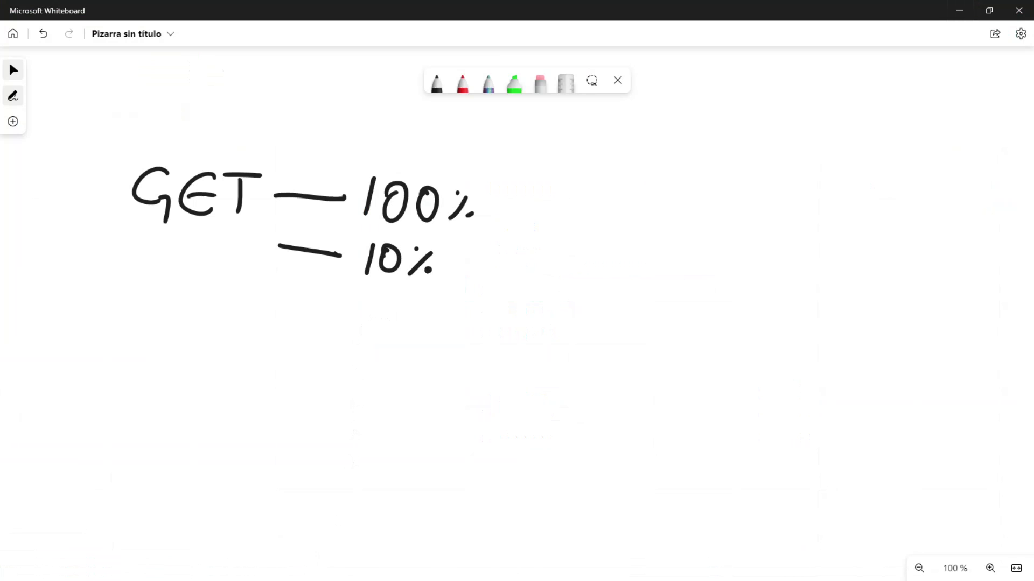
Draw an upward arrow beneath the handwritten 10% in Microsoft Whiteboard and label it with its Excel cell reference, F7
{"action": "mouse_move", "coordinate": [374, 331]}
{"action": "left_mouse_down"}
{"action": "mouse_move", "coordinate": [379, 302]}
{"action": "mouse_move", "coordinate": [388, 306]}
{"action": "left_mouse_up"}
{"action": "left_click", "coordinate": [959, 10]}
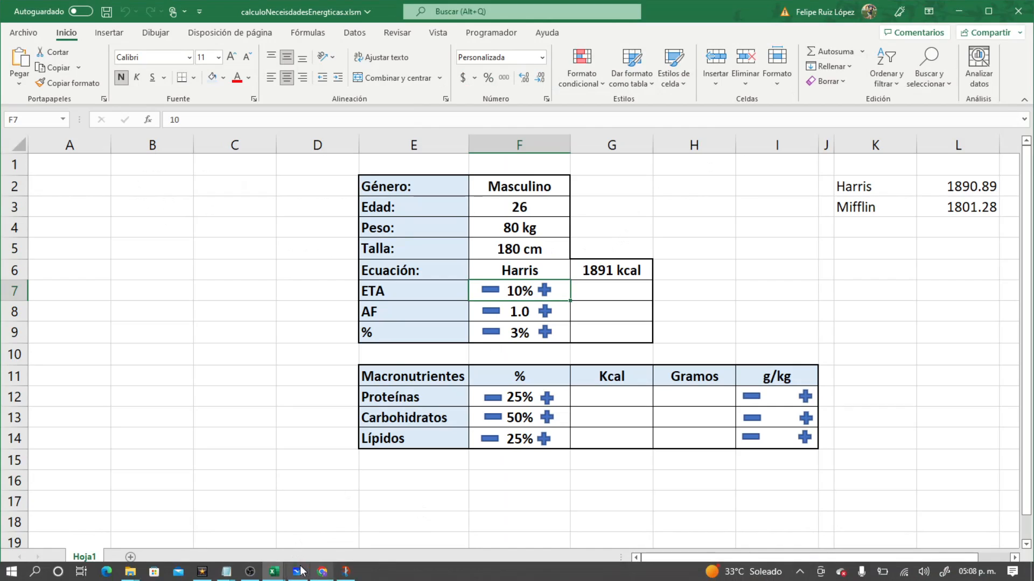
{"action": "left_click", "coordinate": [300, 570]}
{"action": "mouse_move", "coordinate": [353, 366]}
{"action": "left_mouse_down"}
{"action": "mouse_move", "coordinate": [364, 340]}
{"action": "mouse_move", "coordinate": [351, 352]}
{"action": "left_mouse_up"}
{"action": "mouse_move", "coordinate": [369, 343]}
{"action": "left_mouse_down"}
{"action": "mouse_move", "coordinate": [383, 345]}
{"action": "mouse_move", "coordinate": [378, 370]}
{"action": "left_mouse_up"}
{"action": "left_click_drag", "start_coordinate": [367, 356], "coordinate": [388, 355]}
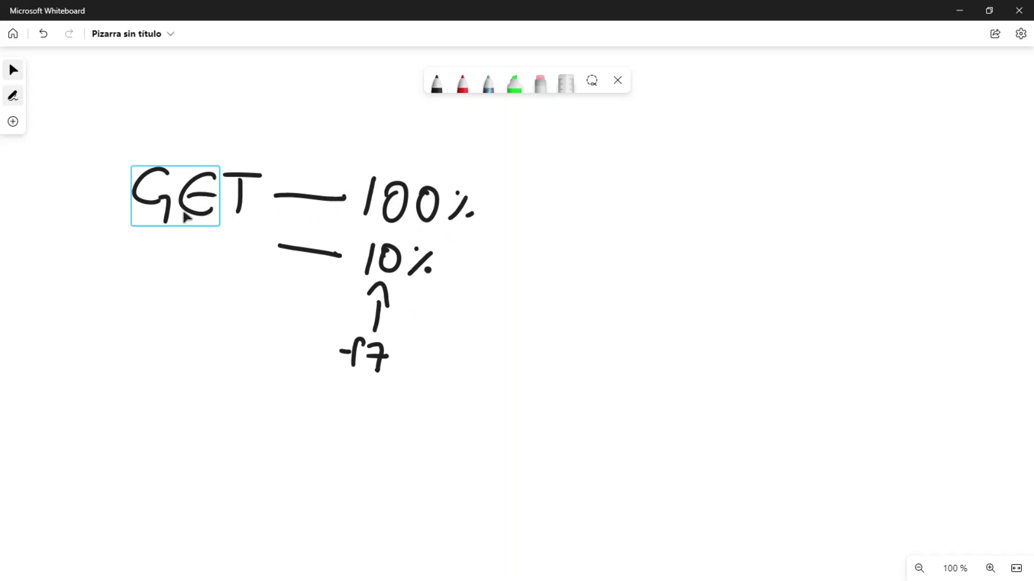
Draw a downward arrow above GET in Microsoft Whiteboard and label it with its Excel cell reference, G6
{"action": "mouse_move", "coordinate": [196, 116]}
{"action": "left_mouse_down"}
{"action": "mouse_move", "coordinate": [191, 149]}
{"action": "mouse_move", "coordinate": [199, 142]}
{"action": "left_mouse_up"}
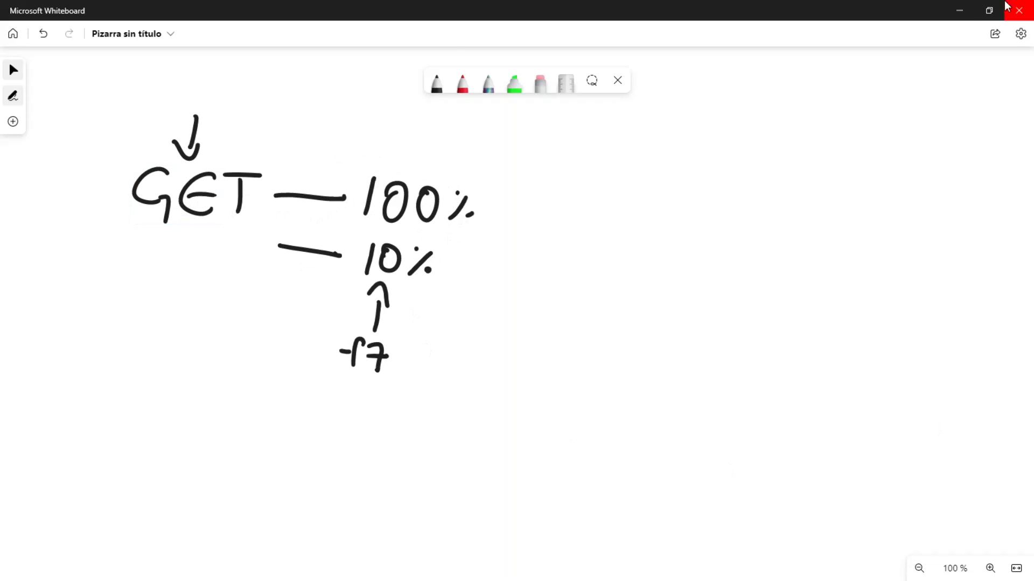
{"action": "left_click", "coordinate": [960, 10]}
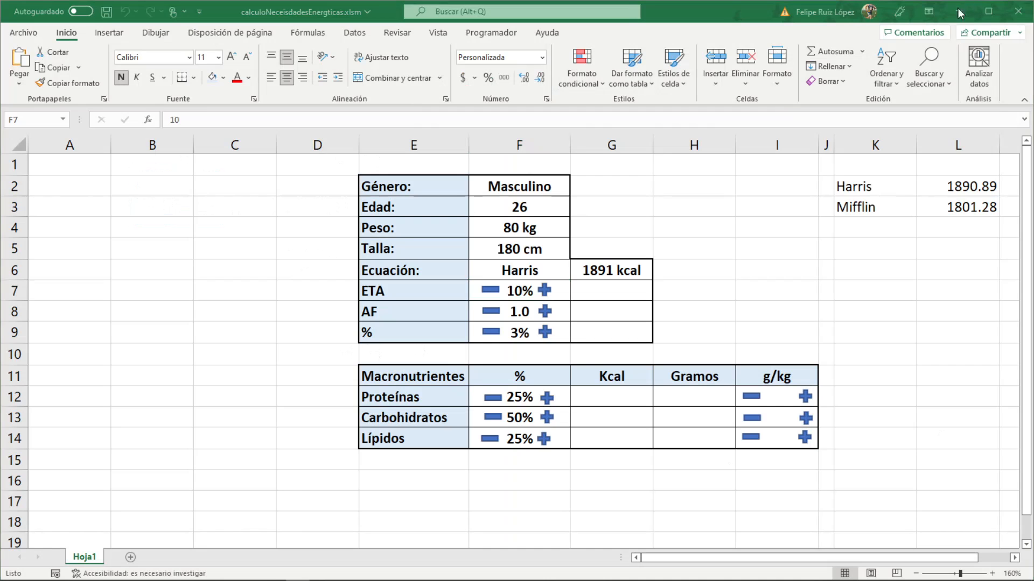
{"action": "left_click", "coordinate": [607, 272]}
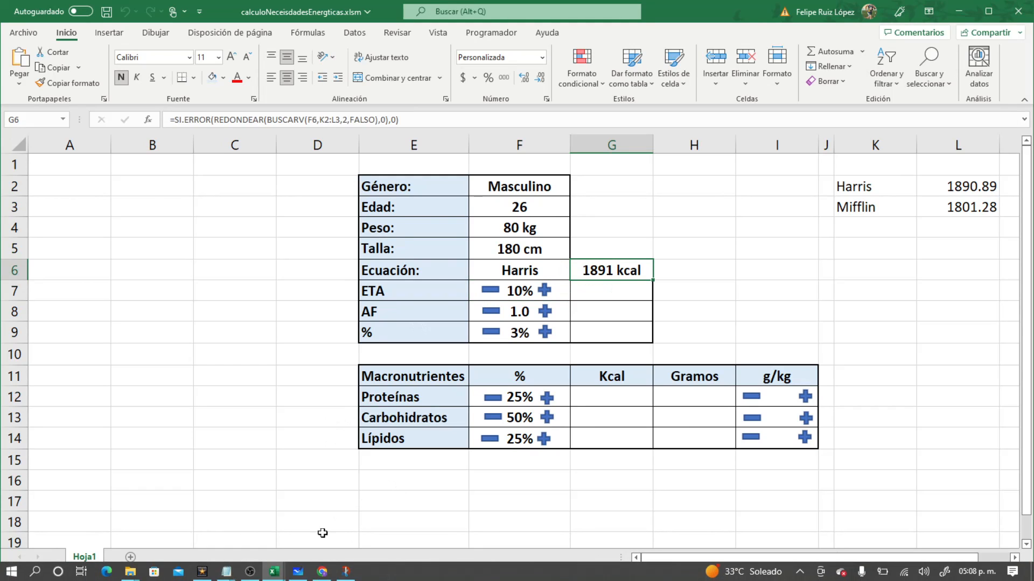
{"action": "left_click", "coordinate": [298, 573]}
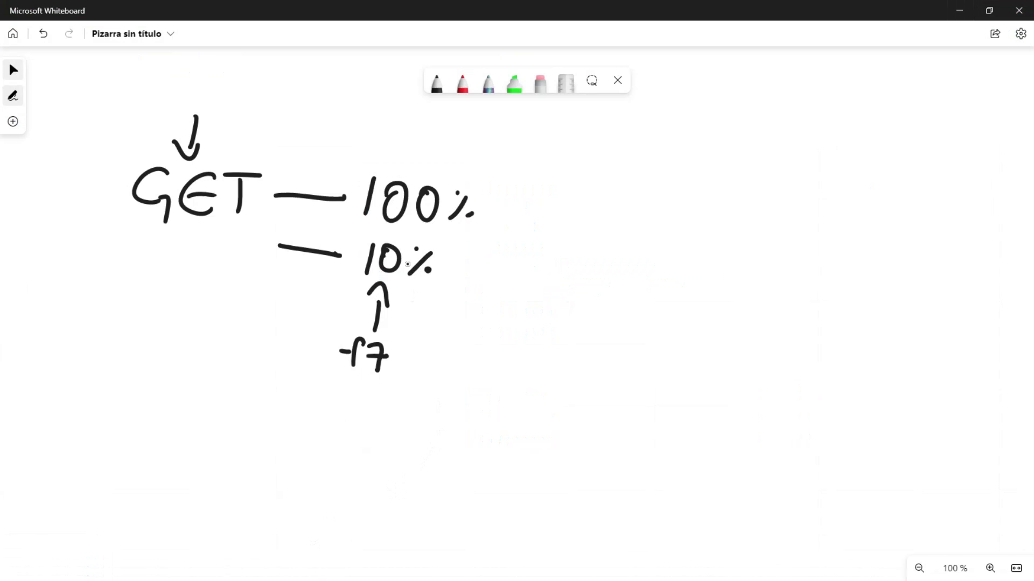
{"action": "left_click_drag", "start_coordinate": [201, 72], "coordinate": [190, 105]}
{"action": "left_click_drag", "start_coordinate": [234, 80], "coordinate": [212, 100]}
Write the unknown X below GET in Microsoft Whiteboard, with an upward arrow labelled with its Excel result cell, G7
{"action": "left_click_drag", "start_coordinate": [216, 240], "coordinate": [192, 255]}
{"action": "left_click_drag", "start_coordinate": [200, 233], "coordinate": [215, 260]}
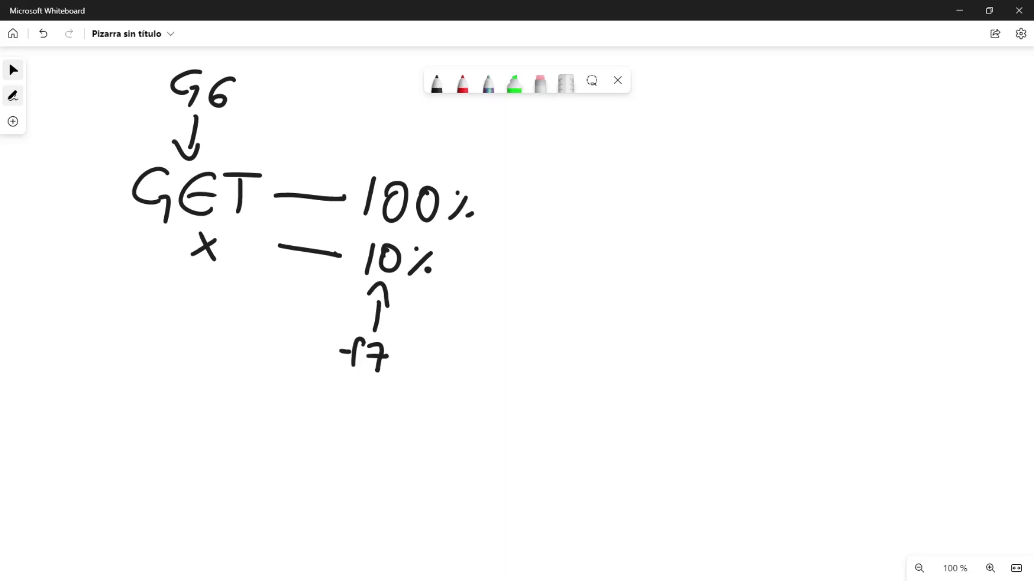
{"action": "left_click_drag", "start_coordinate": [198, 313], "coordinate": [205, 275]}
{"action": "mouse_move", "coordinate": [192, 289]}
{"action": "left_mouse_down"}
{"action": "mouse_move", "coordinate": [205, 274]}
{"action": "mouse_move", "coordinate": [212, 293]}
{"action": "left_mouse_up"}
{"action": "left_click", "coordinate": [960, 10]}
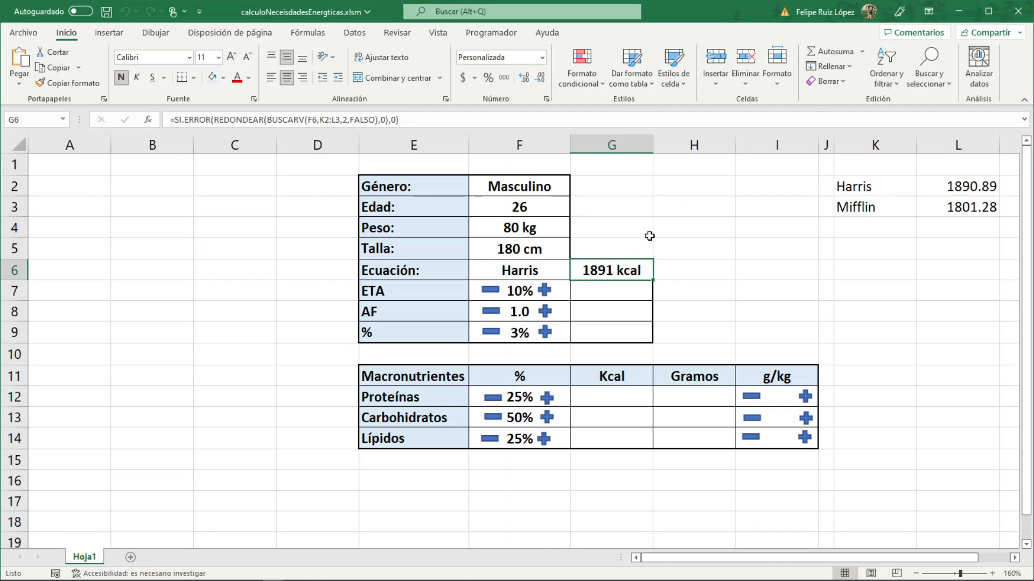
{"action": "left_click", "coordinate": [608, 287]}
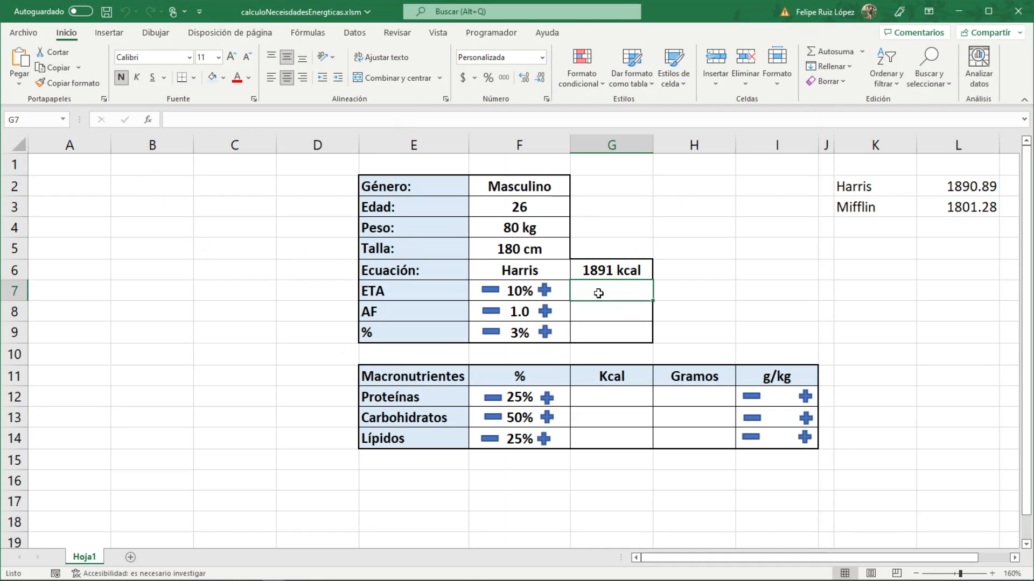
{"action": "left_click", "coordinate": [298, 571]}
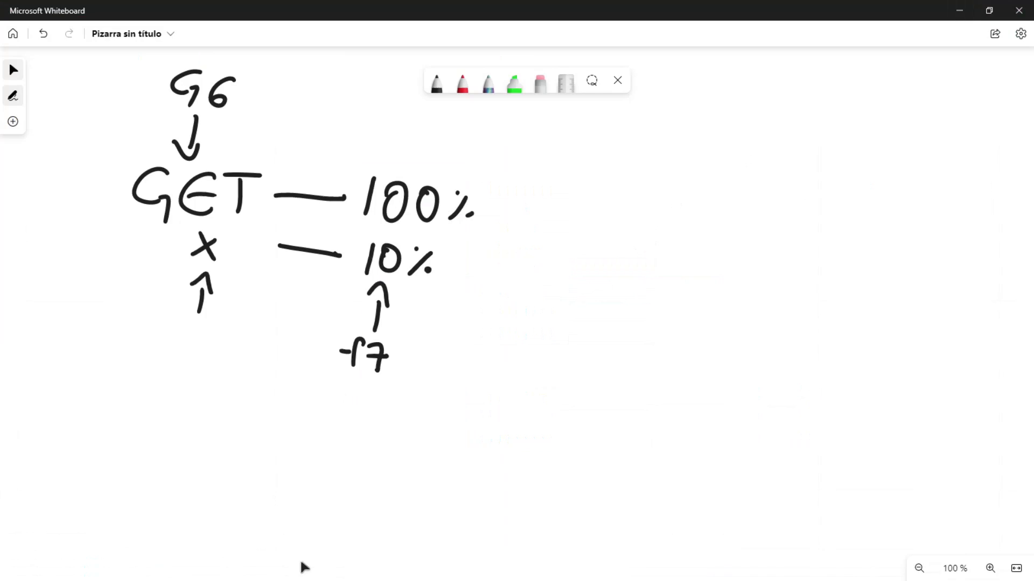
{"action": "mouse_move", "coordinate": [189, 322]}
{"action": "left_mouse_down"}
{"action": "mouse_move", "coordinate": [185, 351]}
{"action": "mouse_move", "coordinate": [210, 358]}
{"action": "mouse_move", "coordinate": [223, 345]}
{"action": "left_mouse_up"}
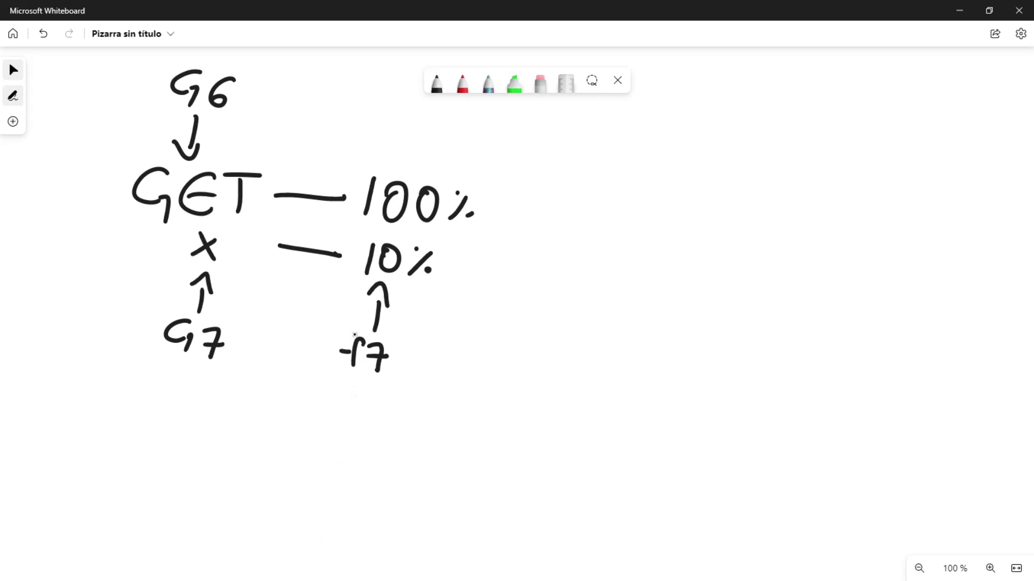
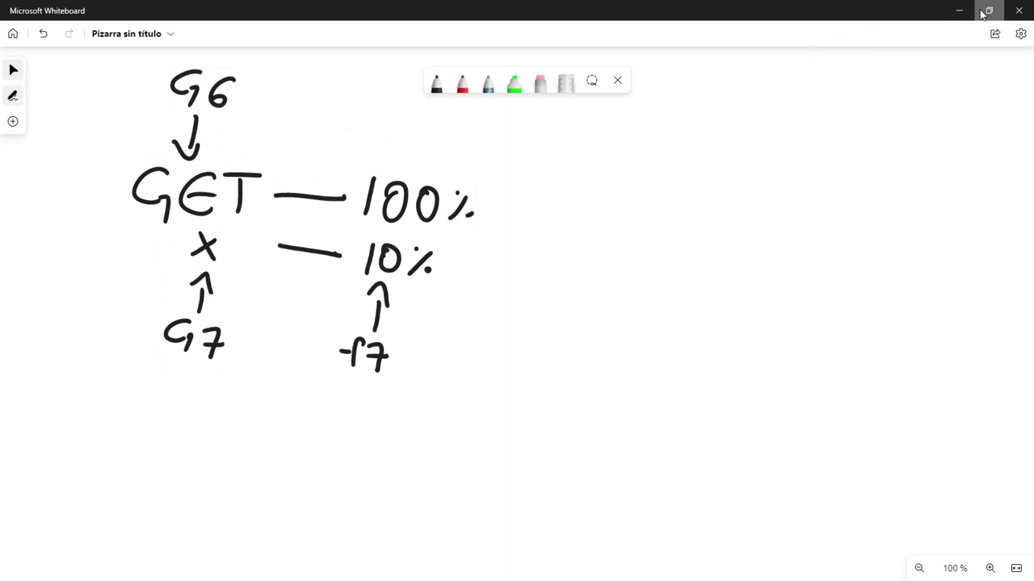
Switch to Excel's Visual Basic editor and insert an empty line below the F7 increment in the AumentarETA macro
{"action": "left_click", "coordinate": [959, 11]}
{"action": "left_click", "coordinate": [378, 305]}
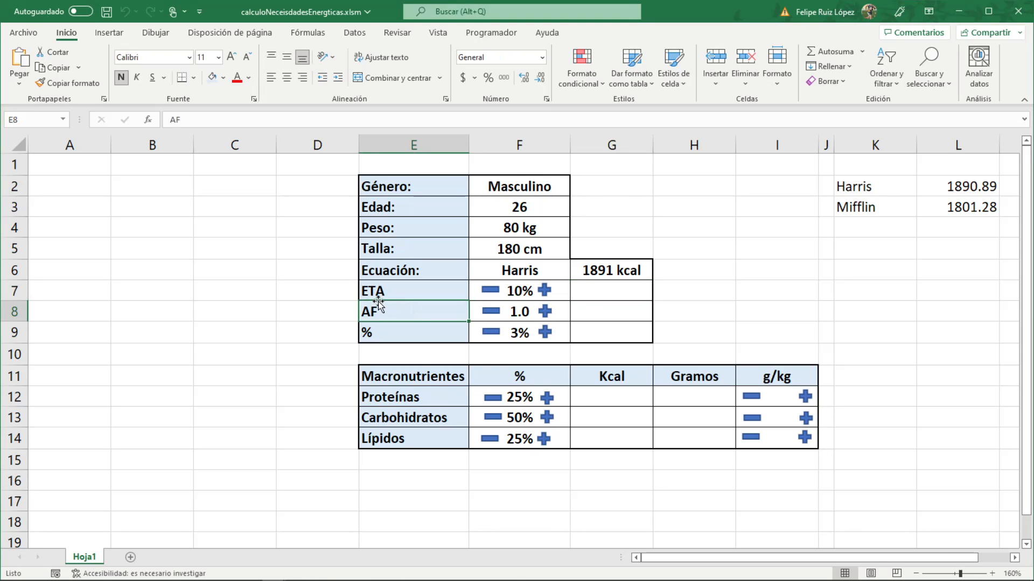
{"action": "key", "text": "alt+F11"}
{"action": "left_click", "coordinate": [152, 554]}
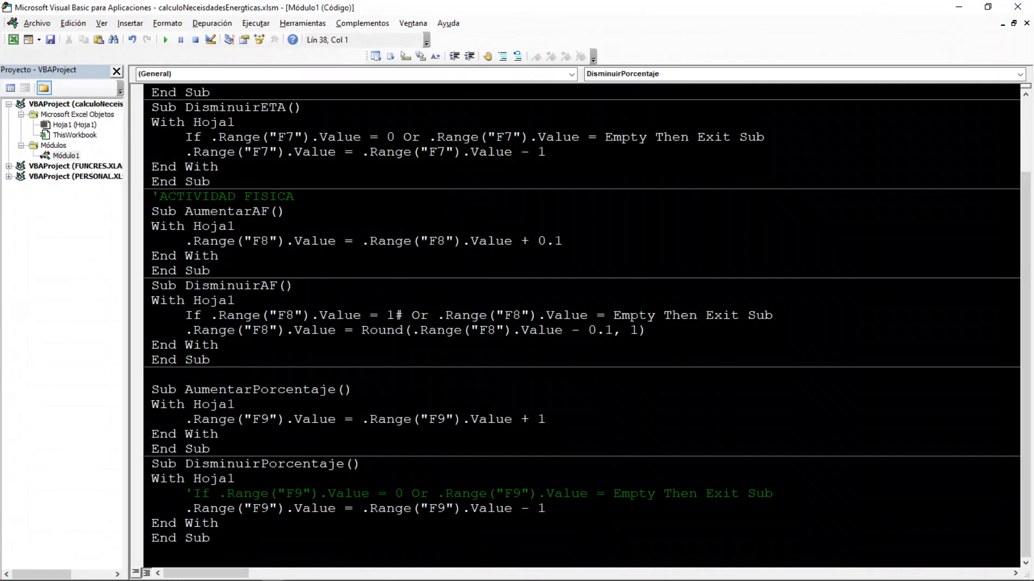
{"action": "key", "text": "alt+F11"}
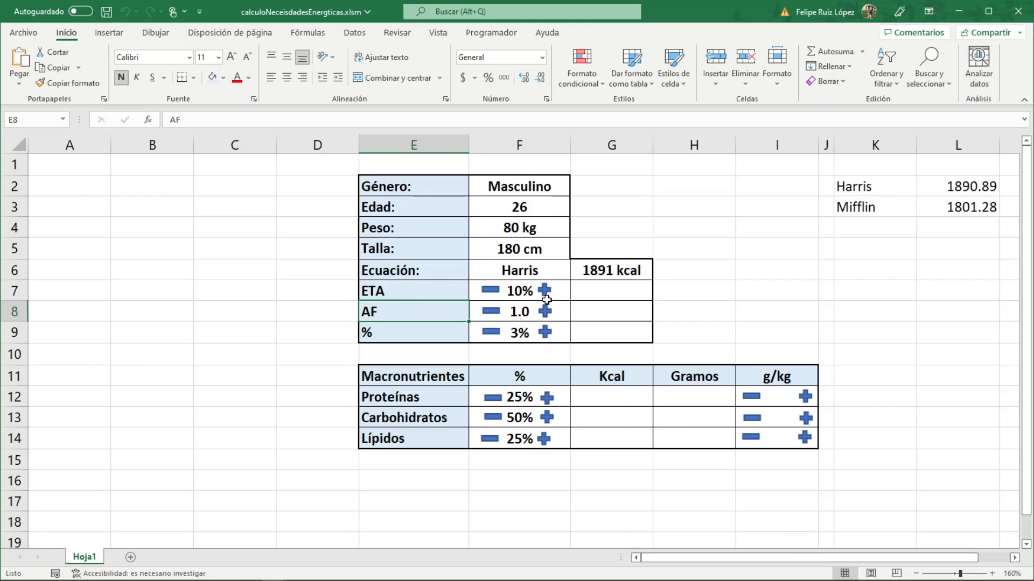
{"action": "key", "text": "alt+F11"}
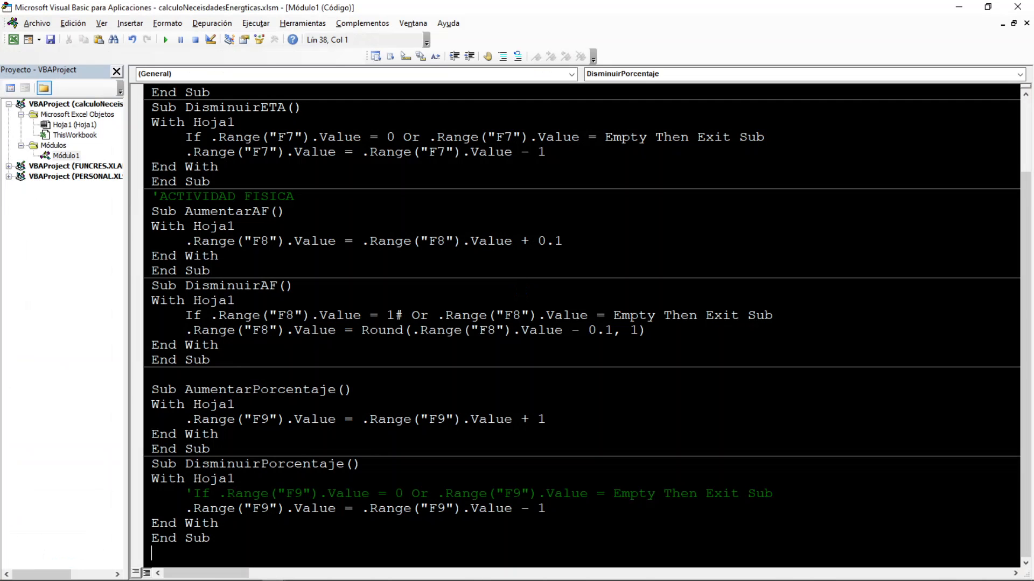
{"action": "scroll", "coordinate": [581, 323], "scroll_direction": "up", "scroll_amount": 2}
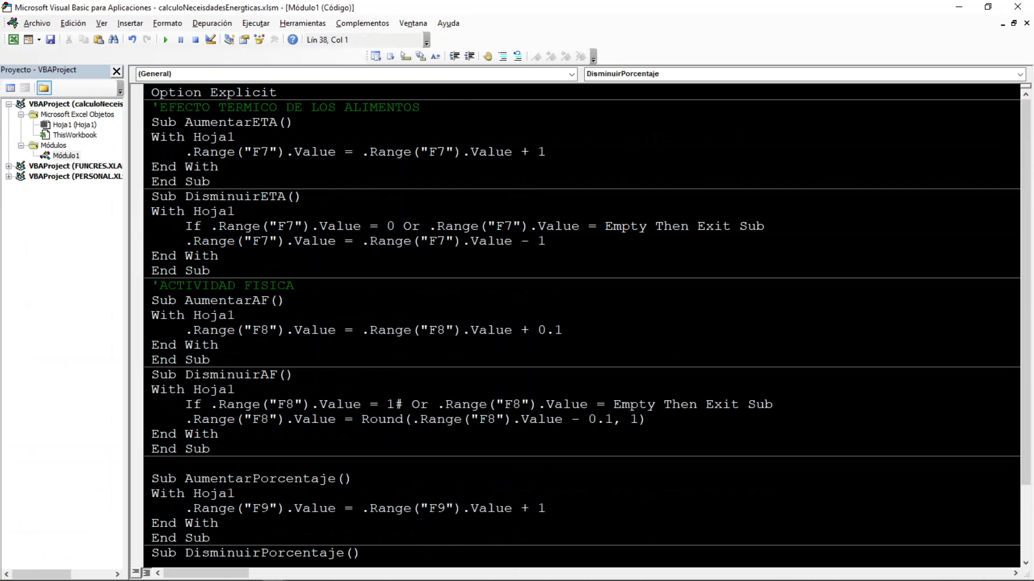
{"action": "left_click", "coordinate": [547, 153]}
{"action": "key", "text": "Return"}
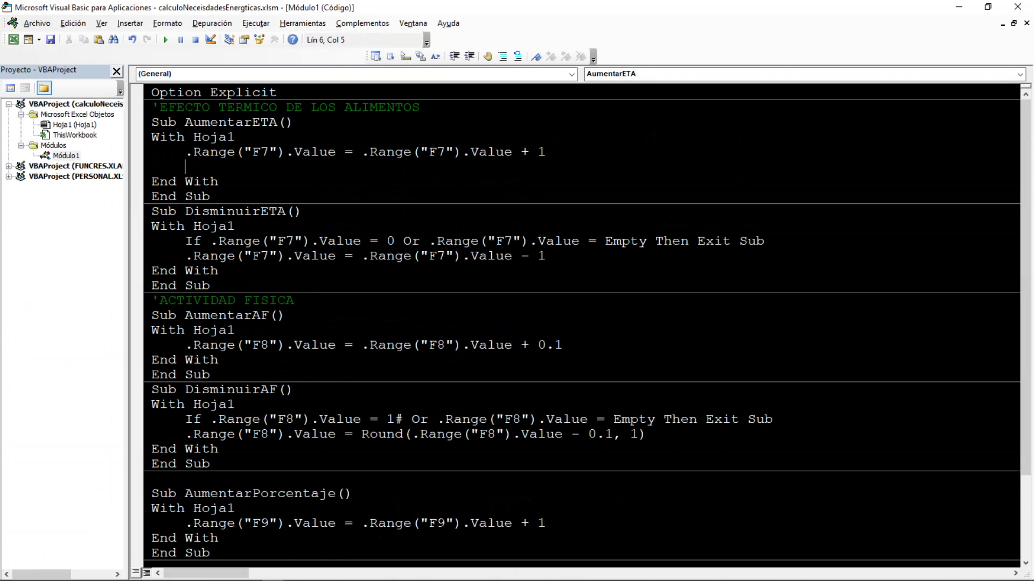
Confirm the ETA result cell in Excel and start the new AumentarETA line with .Range("G7").Value= in the Visual Basic editor
{"action": "key", "text": "alt+F11"}
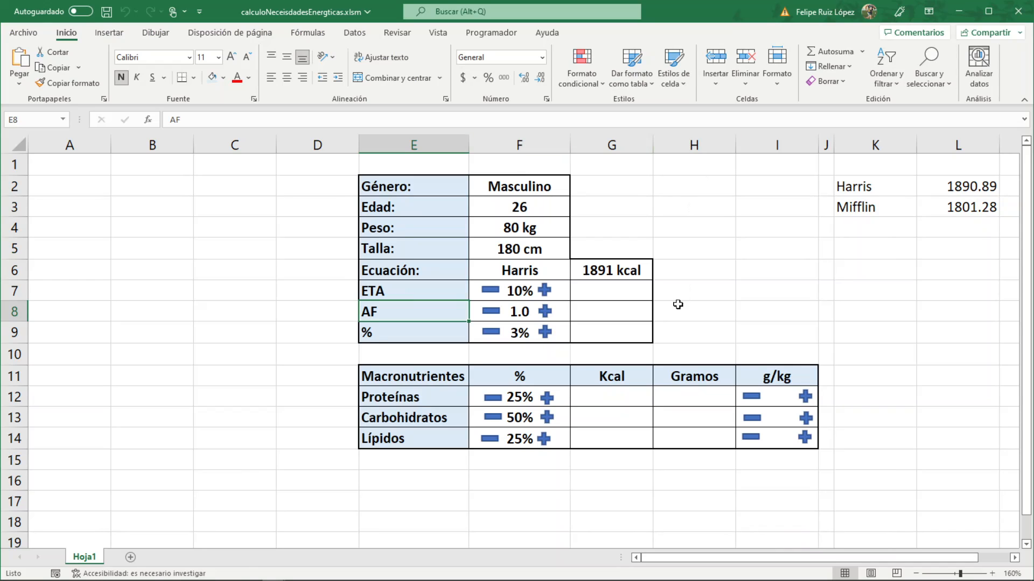
{"action": "left_click", "coordinate": [622, 289]}
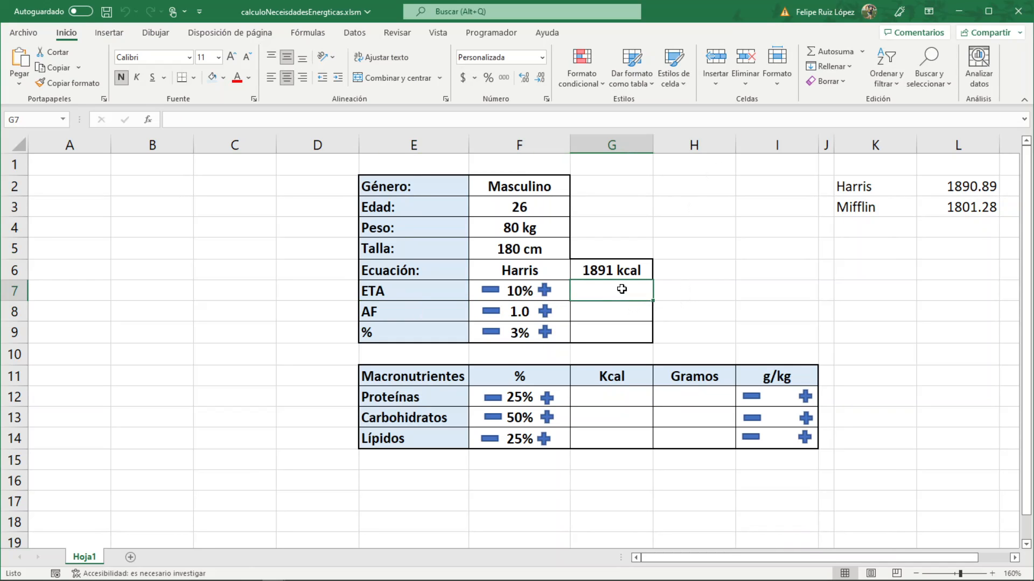
{"action": "key", "text": "alt+F11"}
{"action": "type", "text": ".RANGE(\"\")"}
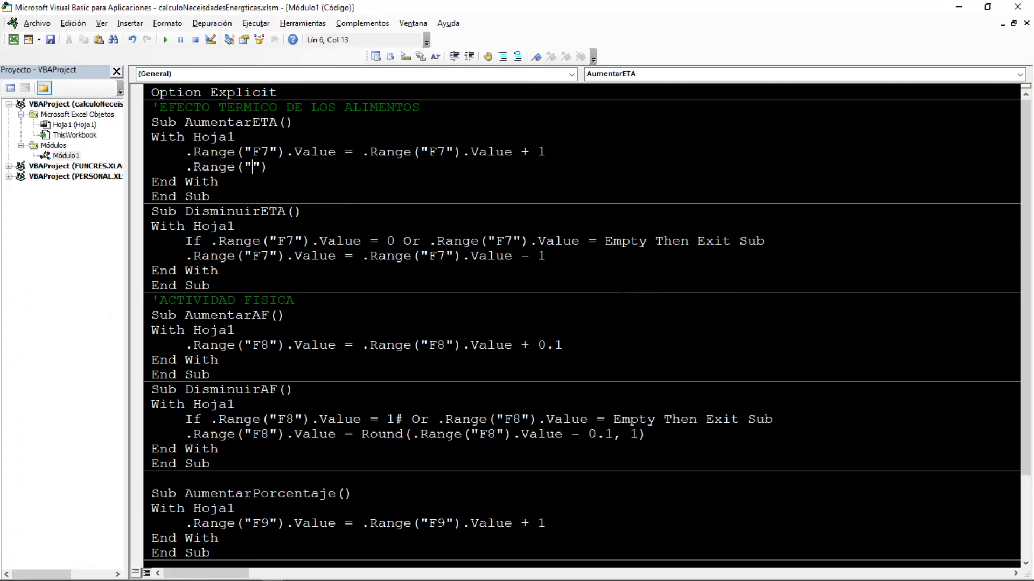
{"action": "type", "text": "G7"}
{"action": "key", "text": "End"}
{"action": "type", "text": ".VALUE="}
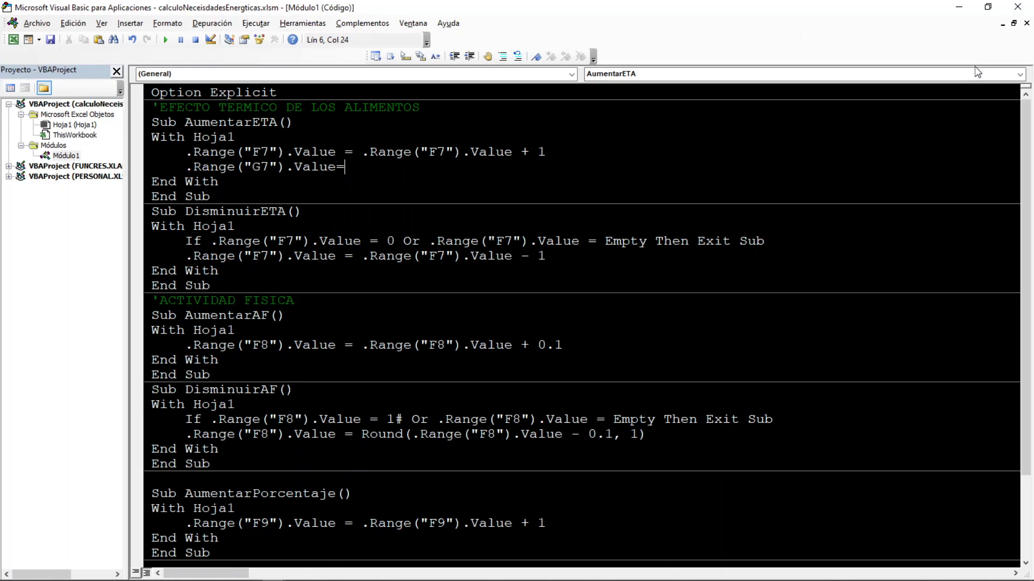
Review the rule of three in Microsoft Whiteboard and check the GET calories cell G6 in Excel
{"action": "left_click", "coordinate": [969, 14]}
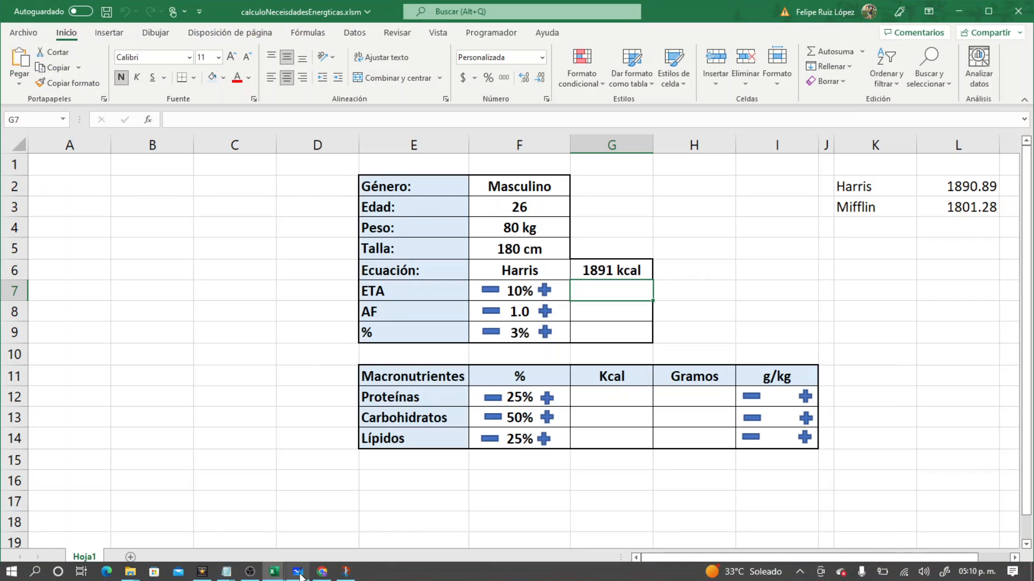
{"action": "left_click", "coordinate": [318, 571]}
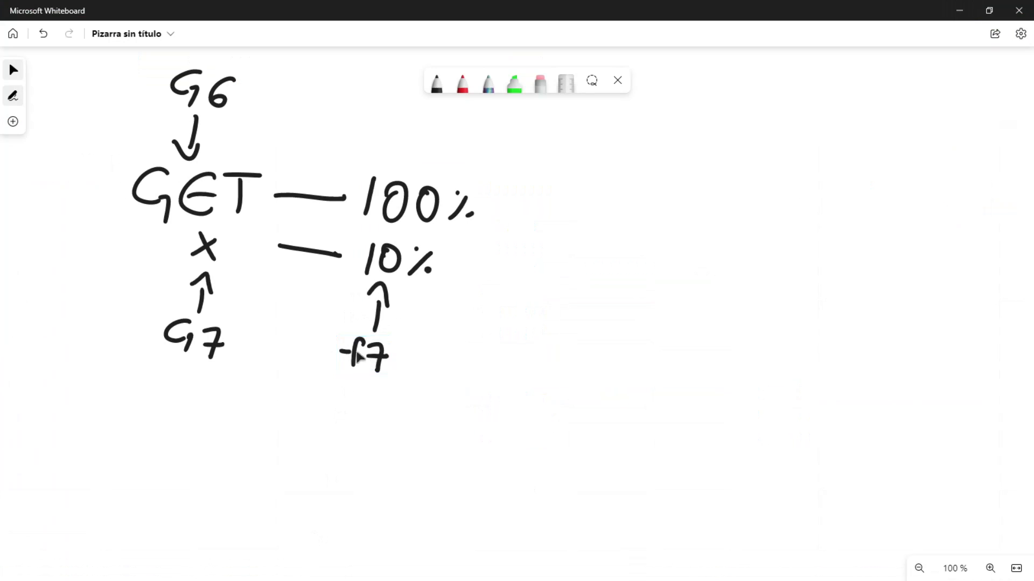
{"action": "left_click", "coordinate": [959, 10]}
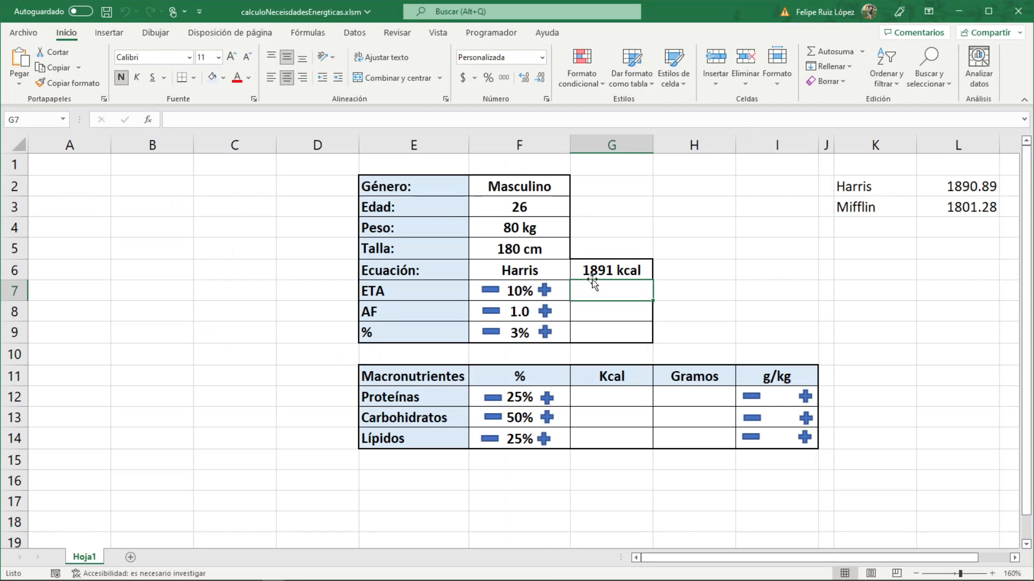
{"action": "left_click", "coordinate": [611, 270]}
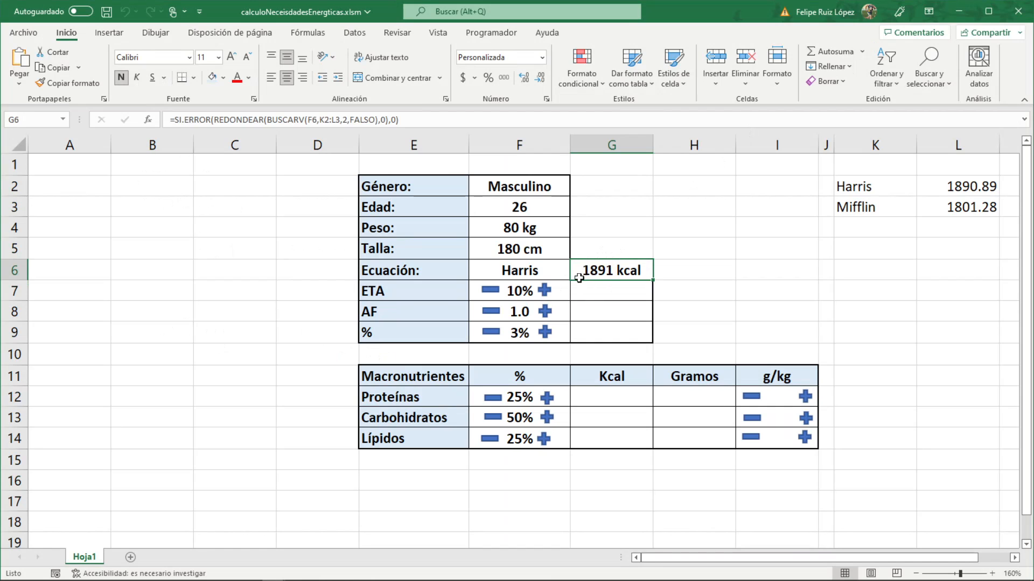
In the Visual Basic editor, continue the G7 line with (.Range("").Value*.Range("").Value)/, leaving both cell references empty
{"action": "key", "text": "alt+F11"}
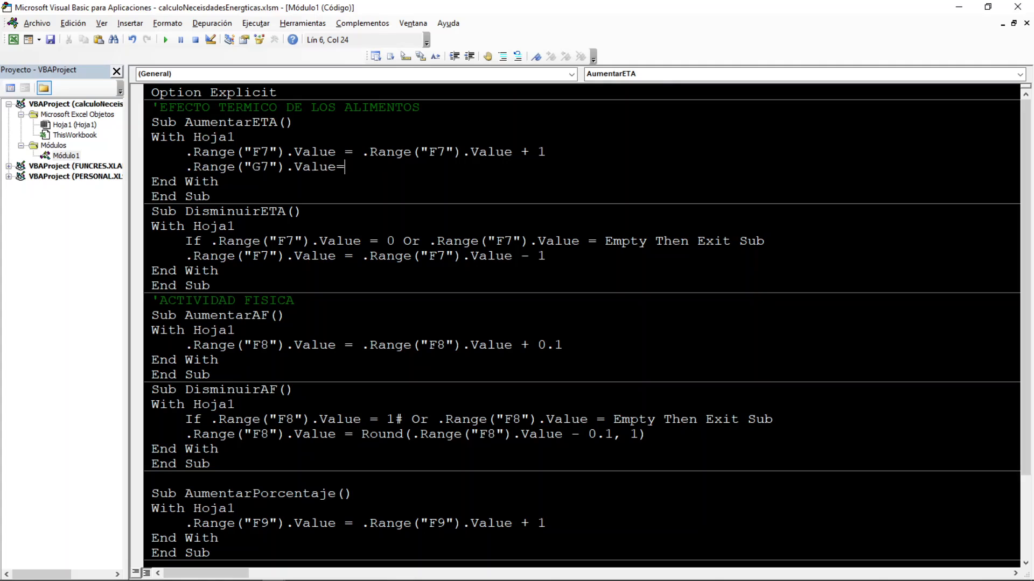
{"action": "type", "text": "(.Range(\""}
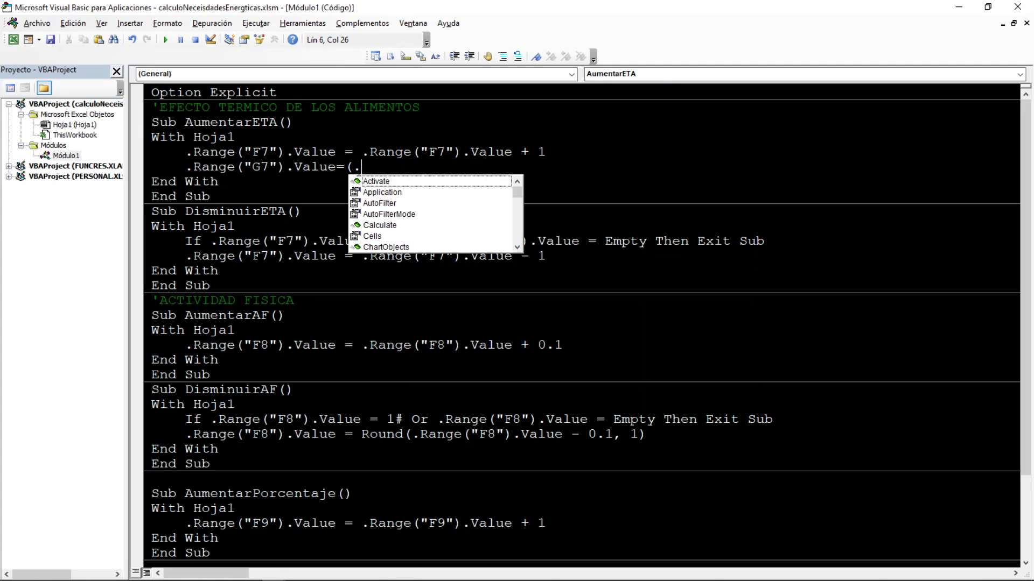
{"action": "type", "text": "\")"}
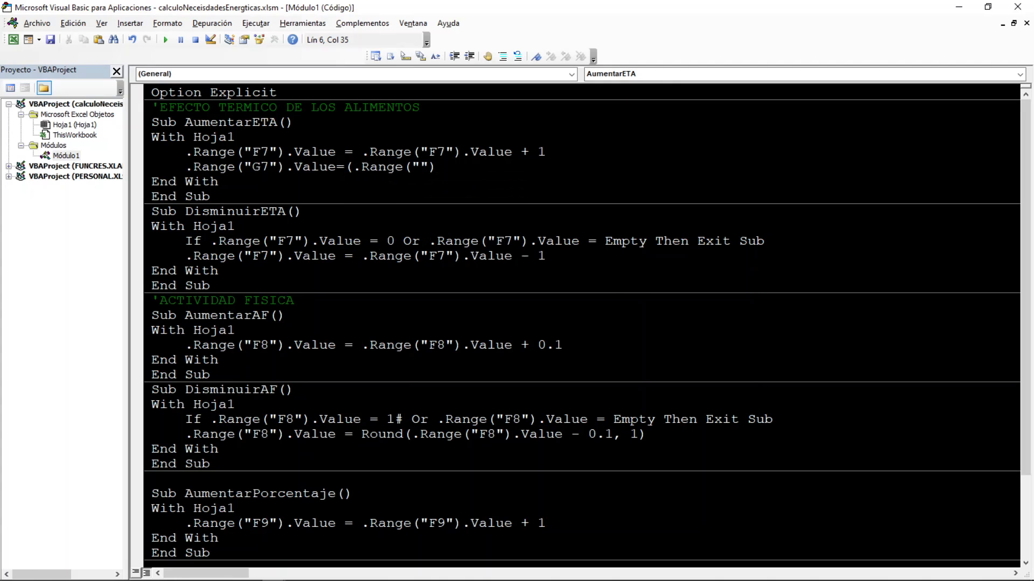
{"action": "type", "text": ".VALUE*.RANGE(\"\")"}
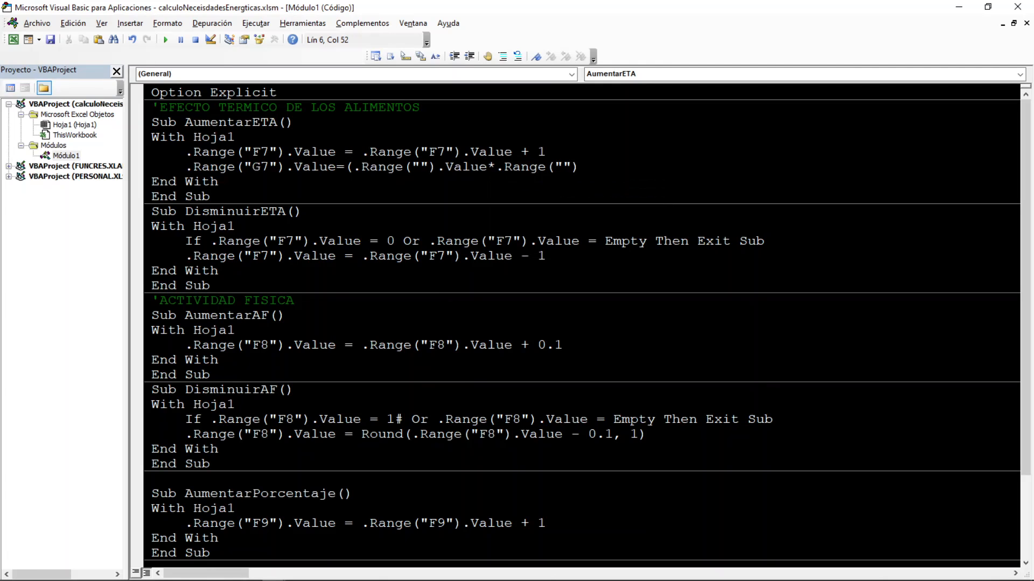
{"action": "type", "text": ".VAL"}
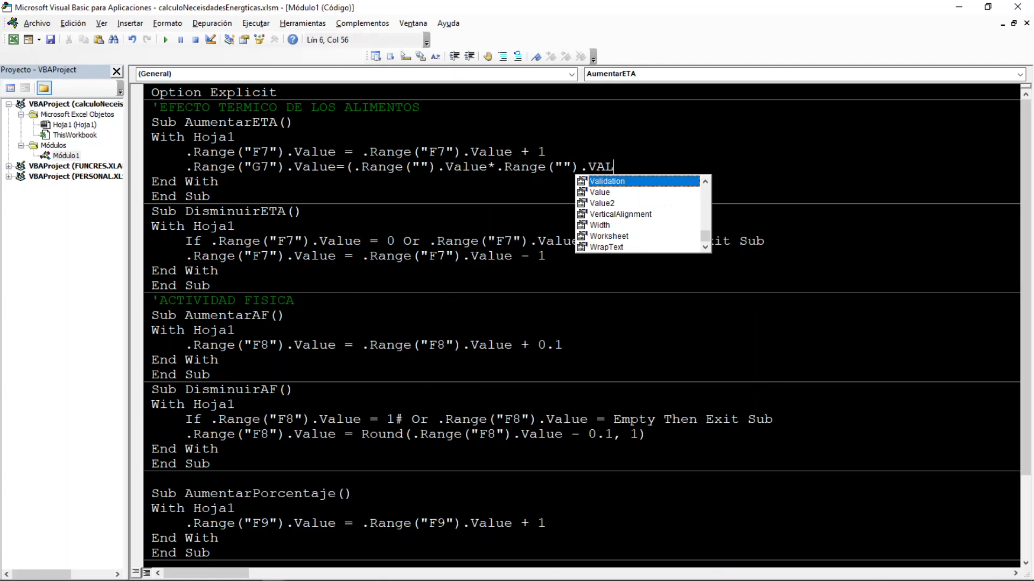
{"action": "type", "text": "UE)"}
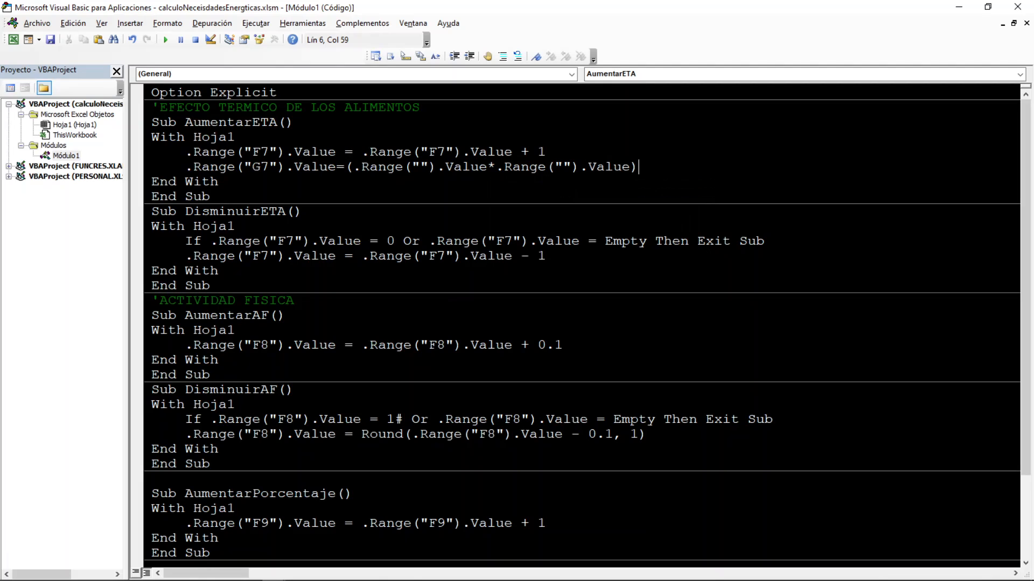
{"action": "type", "text": "/"}
Delete the product's second factor in the G7 line and rewrite it as .RANGE("").VALUE before the closing parenthesis
{"action": "key", "text": "BackSpace"}
{"action": "key", "text": "BackSpace"}
{"action": "key", "text": "BackSpace"}
{"action": "key", "text": "BackSpace"}
{"action": "key", "text": "BackSpace"}
{"action": "key", "text": "BackSpace"}
{"action": "key", "text": "BackSpace"}
{"action": "key", "text": "BackSpace"}
{"action": "key", "text": "BackSpace"}
{"action": "key", "text": "BackSpace"}
{"action": "key", "text": "BackSpace"}
{"action": "key", "text": "BackSpace"}
{"action": "key", "text": "BackSpace"}
{"action": "key", "text": "BackSpace"}
{"action": "key", "text": "BackSpace"}
{"action": "type", "text": "RANGE(\"\").VALUE"}
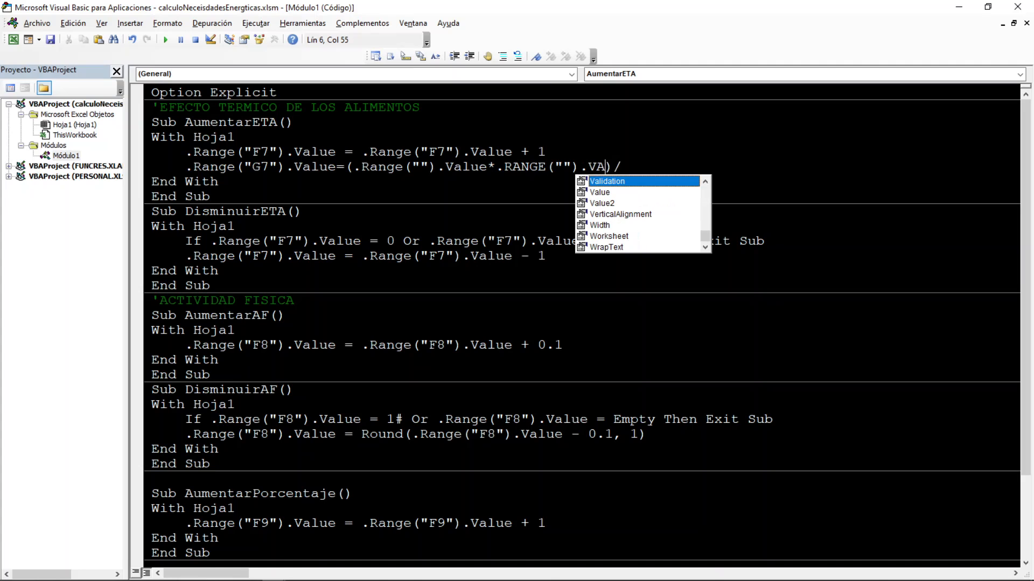
Check the divisor in Microsoft Whiteboard and complete the G7 line's division with 100 in the Visual Basic editor
{"action": "key", "text": "alt+F11"}
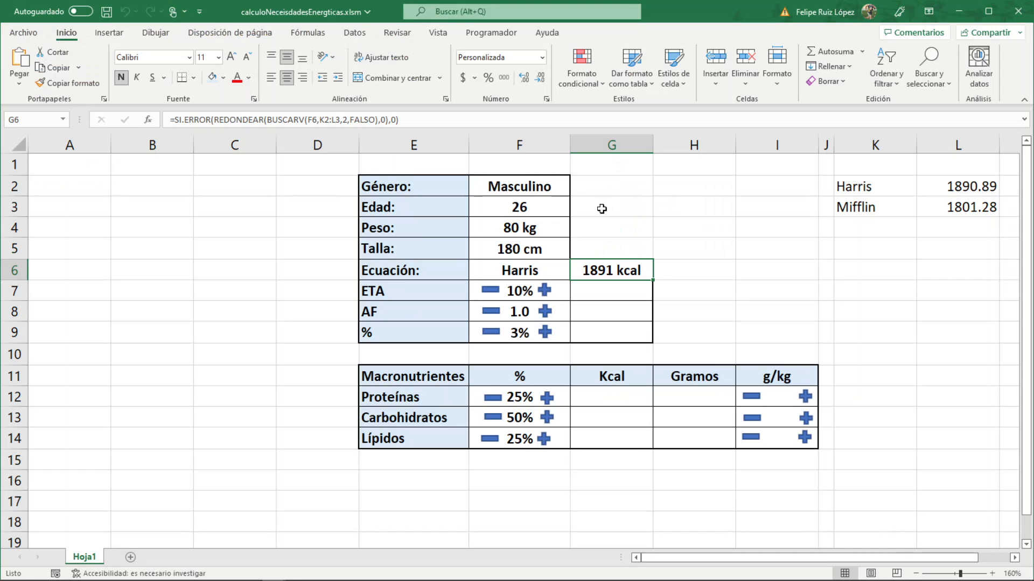
{"action": "left_click", "coordinate": [299, 573]}
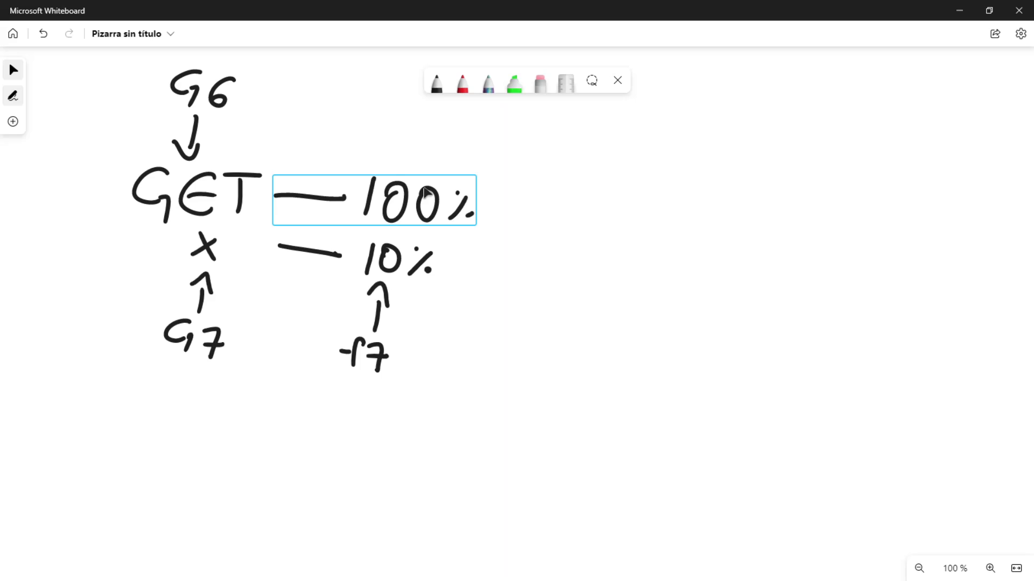
{"action": "left_click", "coordinate": [960, 8]}
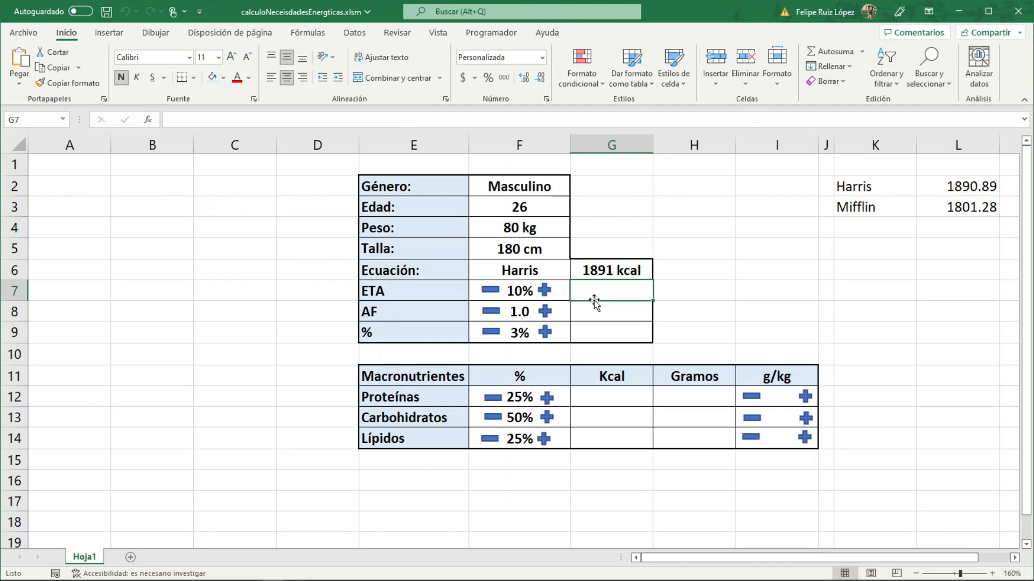
{"action": "key", "text": "alt+F11"}
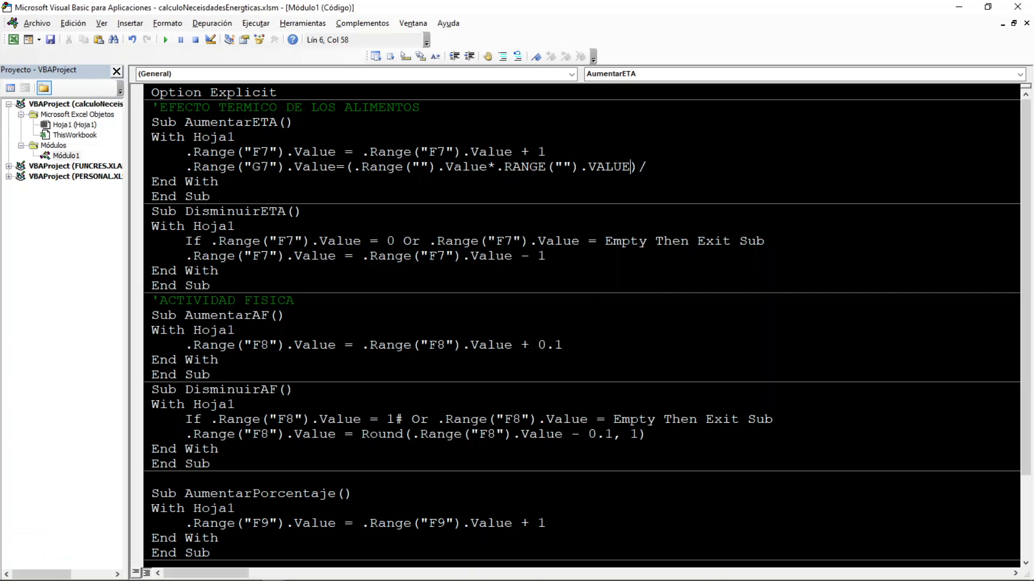
{"action": "type", "text": "100"}
Check in Excel which cells the product multiplies: the ETA percentage in F7 and the GET calories in G6
{"action": "left_click", "coordinate": [422, 166]}
{"action": "key", "text": "alt+F11"}
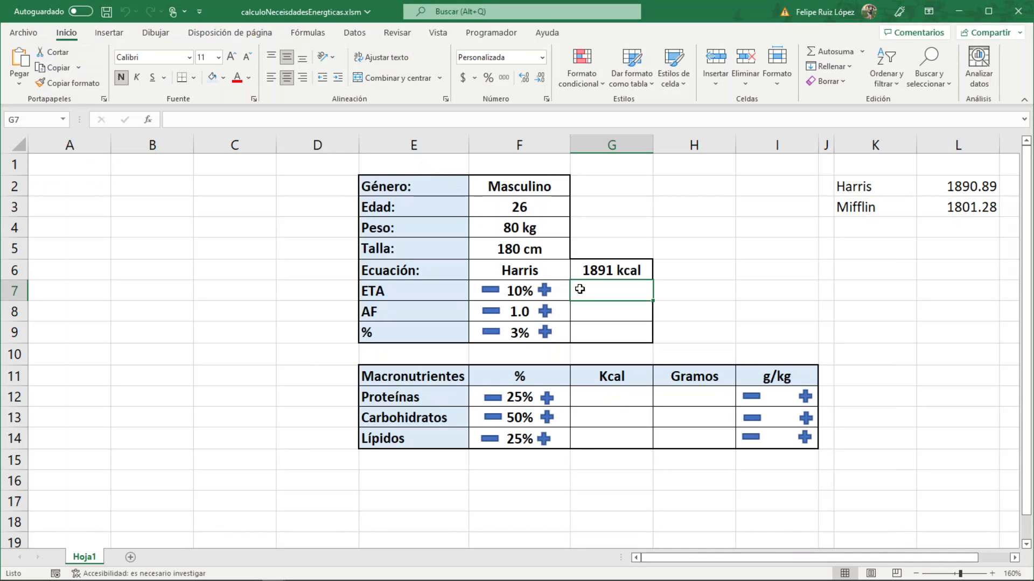
{"action": "left_click", "coordinate": [518, 285]}
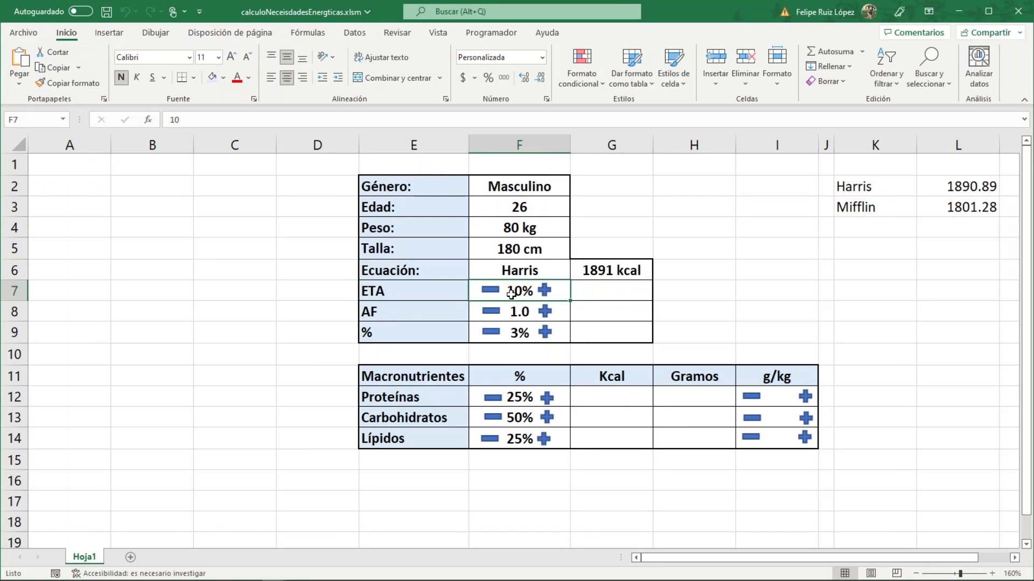
{"action": "left_click", "coordinate": [611, 267]}
{"action": "left_click", "coordinate": [512, 291]}
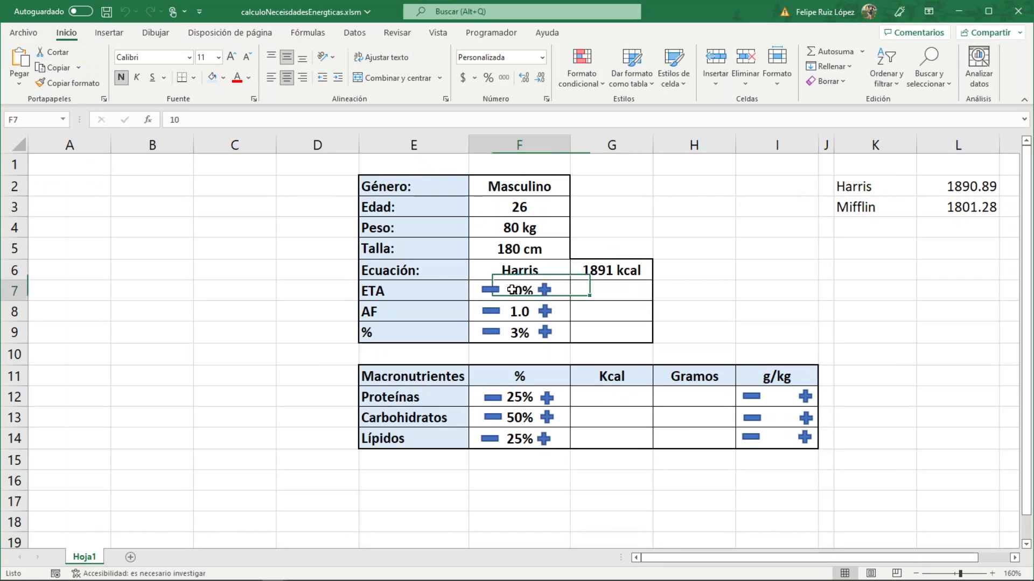
{"action": "left_click", "coordinate": [626, 271]}
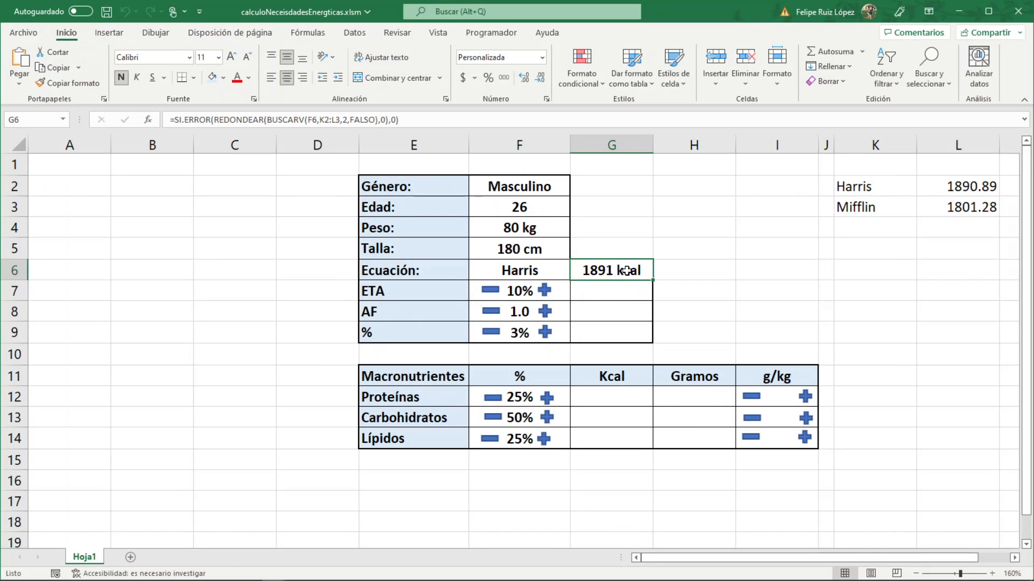
In the Visual Basic editor, fill the product's empty references with F7 and G6 and commit the line
{"action": "key", "text": "alt+F11"}
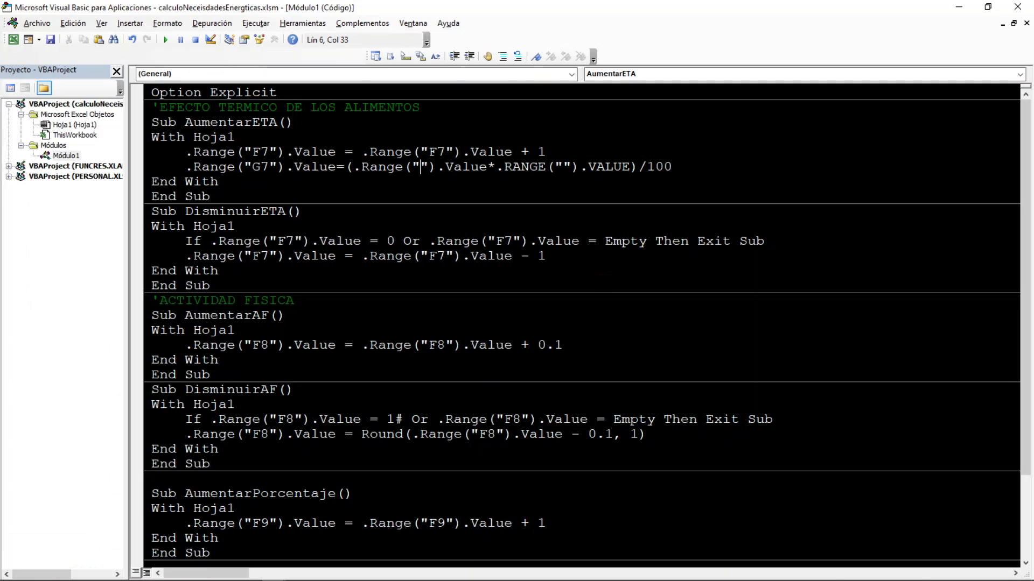
{"action": "type", "text": "F7"}
{"action": "key", "text": "Right"}
{"action": "key", "text": "Right"}
{"action": "key", "text": "Right"}
{"action": "key", "text": "Right"}
{"action": "key", "text": "Right"}
{"action": "key", "text": "Right"}
{"action": "key", "text": "Right"}
{"action": "key", "text": "Right"}
{"action": "key", "text": "Right"}
{"action": "key", "text": "Right"}
{"action": "key", "text": "Right"}
{"action": "key", "text": "Right"}
{"action": "key", "text": "Right"}
{"action": "key", "text": "Right"}
{"action": "key", "text": "Right"}
{"action": "key", "text": "Right"}
{"action": "key", "text": "Right"}
{"action": "key", "text": "Right"}
{"action": "type", "text": "G6"}
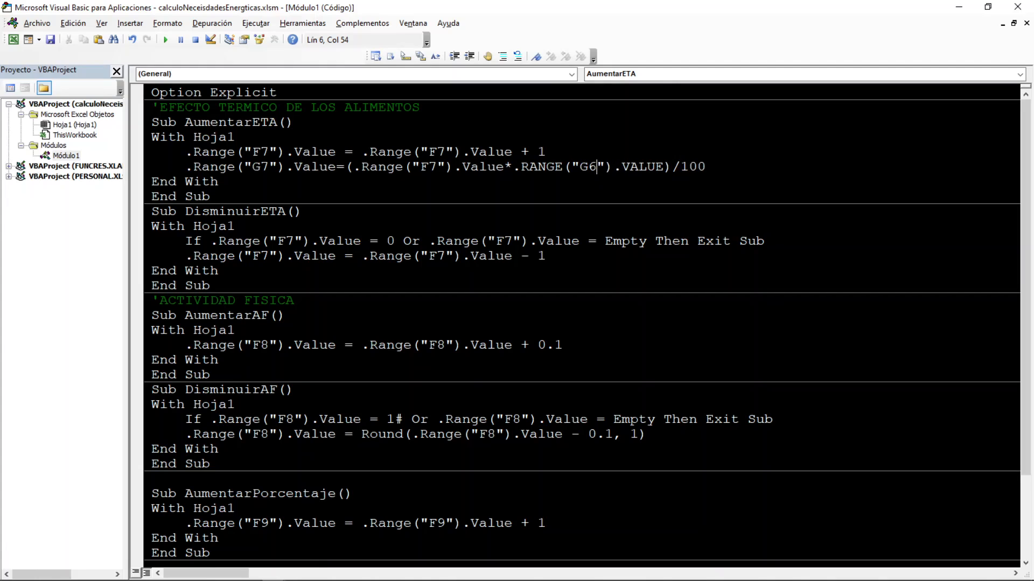
{"action": "key", "text": "Down"}
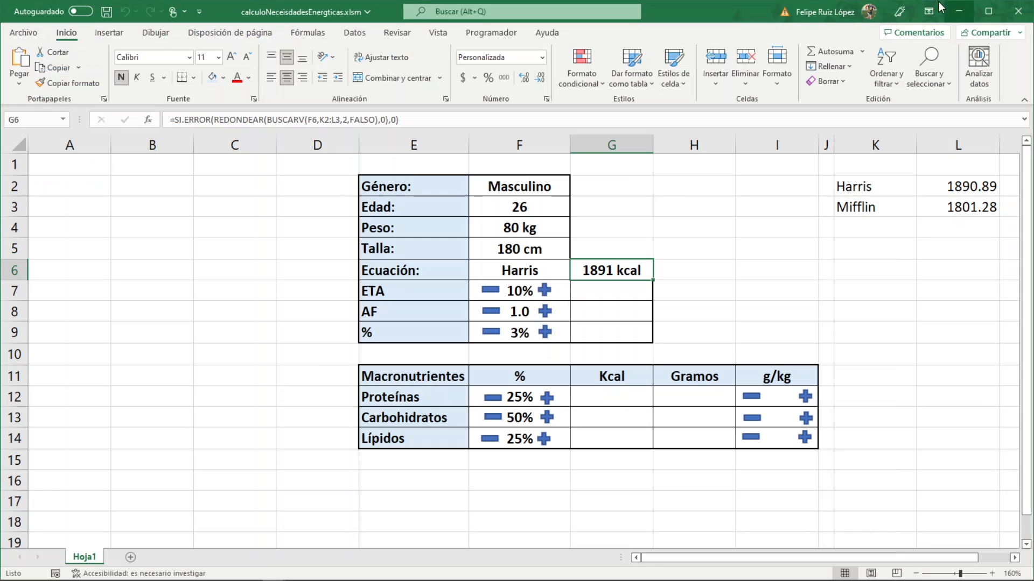
Test the AumentarETA macro in Excel by raising the ETA percentage to 18% with its plus shape
{"action": "left_click", "coordinate": [958, 7]}
{"action": "left_click", "coordinate": [603, 287]}
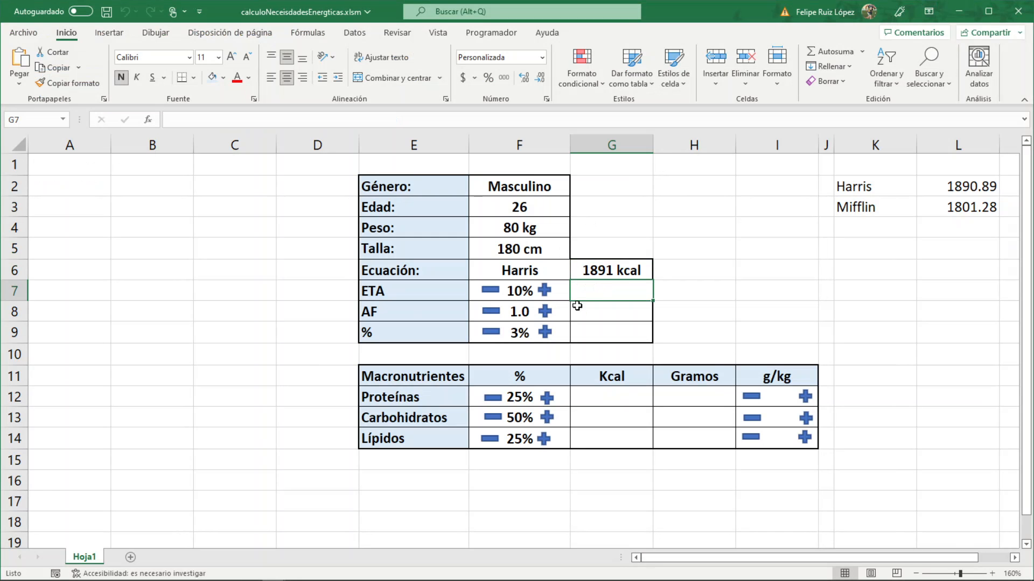
{"action": "left_click", "coordinate": [545, 293]}
{"action": "left_click", "coordinate": [547, 294]}
{"action": "left_click", "coordinate": [546, 293]}
{"action": "left_click", "coordinate": [546, 294]}
{"action": "left_click", "coordinate": [549, 294]}
{"action": "left_click", "coordinate": [547, 293]}
{"action": "left_click", "coordinate": [547, 292]}
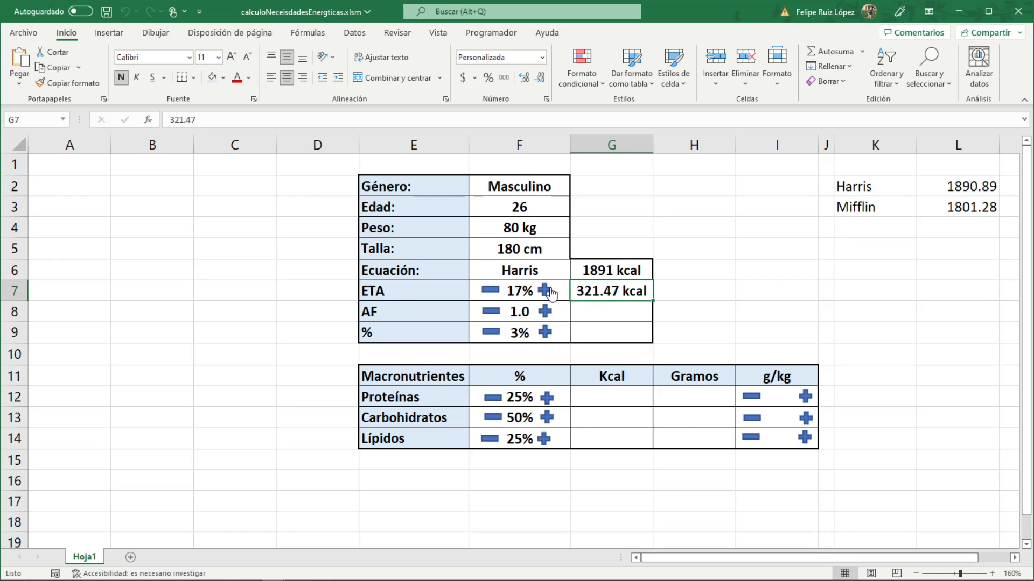
{"action": "left_click", "coordinate": [547, 293]}
{"action": "left_click", "coordinate": [676, 290]}
In the Visual Basic editor, wrap AumentarETA's G7 calculation in ROUND with 0 decimals
{"action": "key", "text": "alt+F11"}
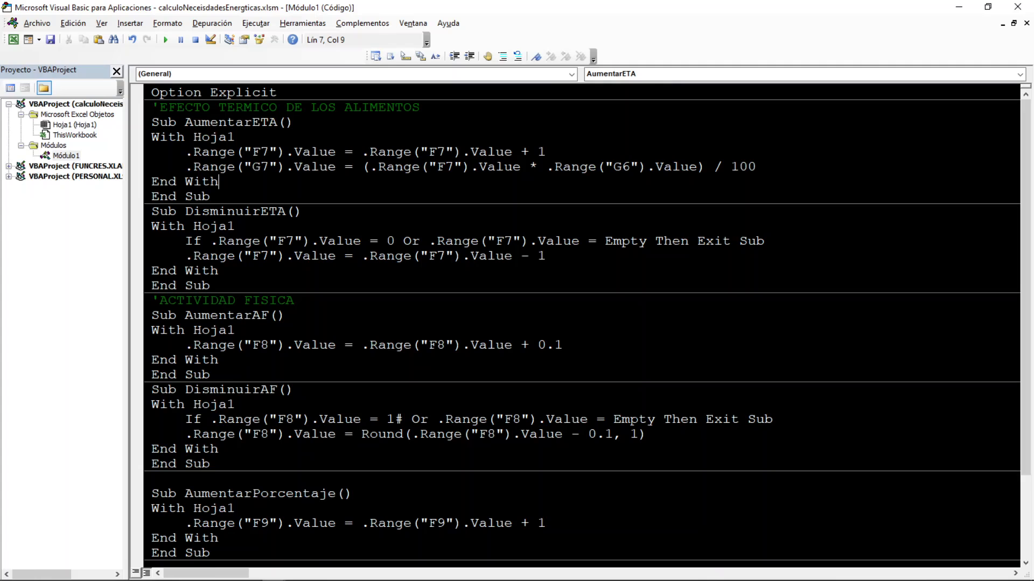
{"action": "left_click", "coordinate": [362, 167]}
{"action": "type", "text": "ROUND"}
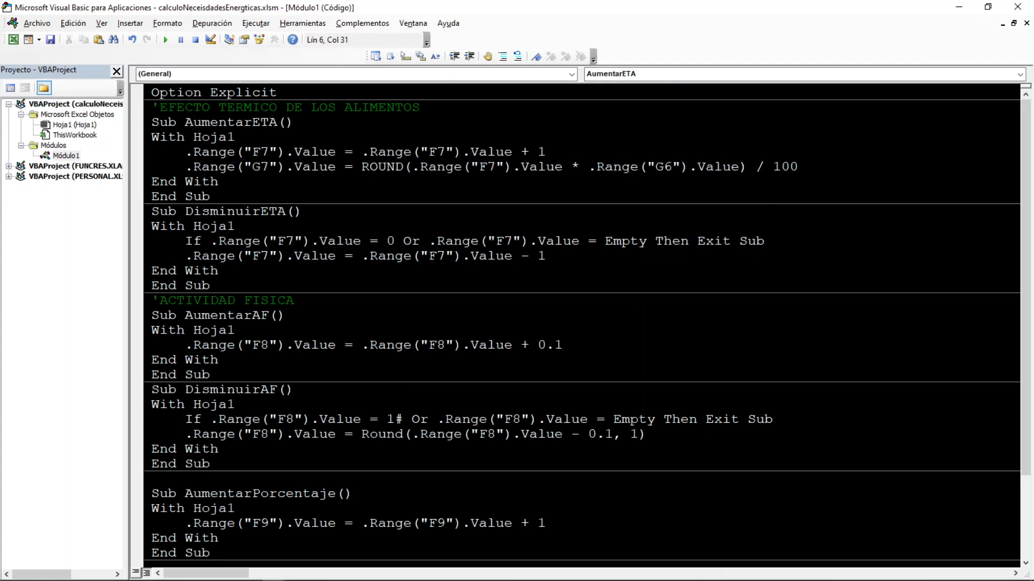
{"action": "type", "text": "("}
{"action": "type", "text": ","}
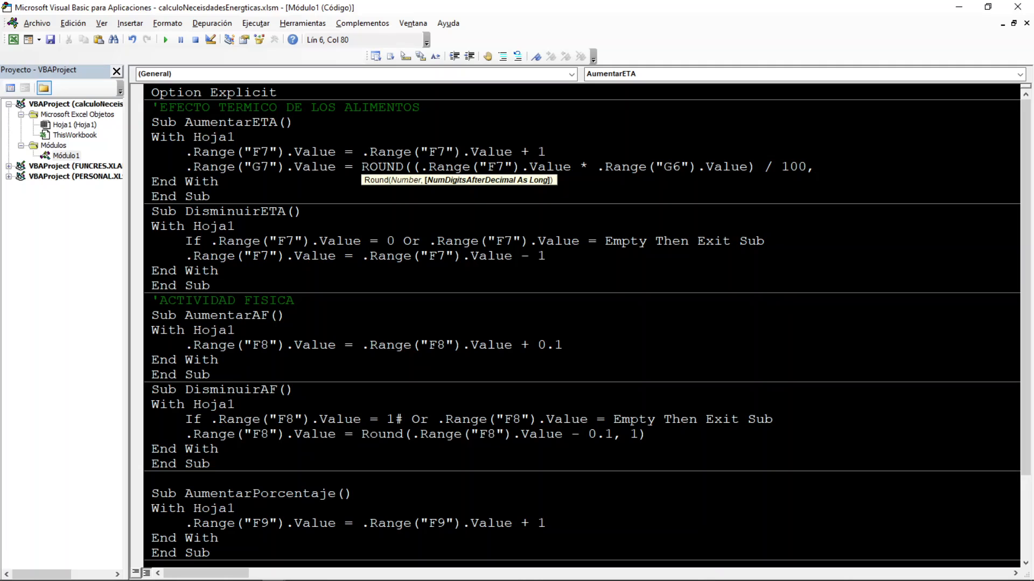
{"action": "type", "text": "0)"}
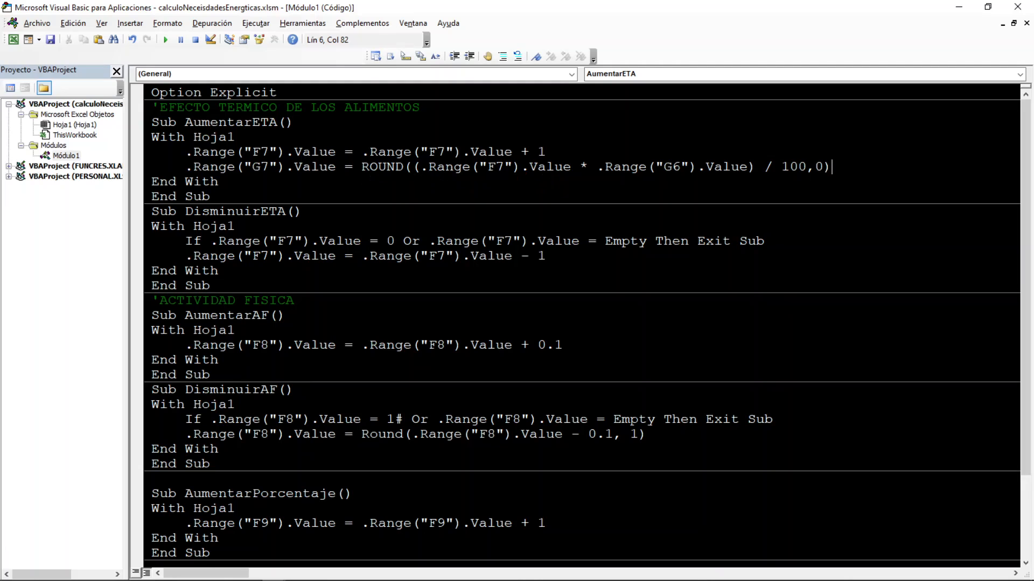
Copy the rounded G7 line from AumentarETA into DisminuirETA, on a new line below the F7 decrement
{"action": "left_click_drag", "start_coordinate": [832, 168], "coordinate": [187, 168]}
{"action": "key", "text": "ctrl+c"}
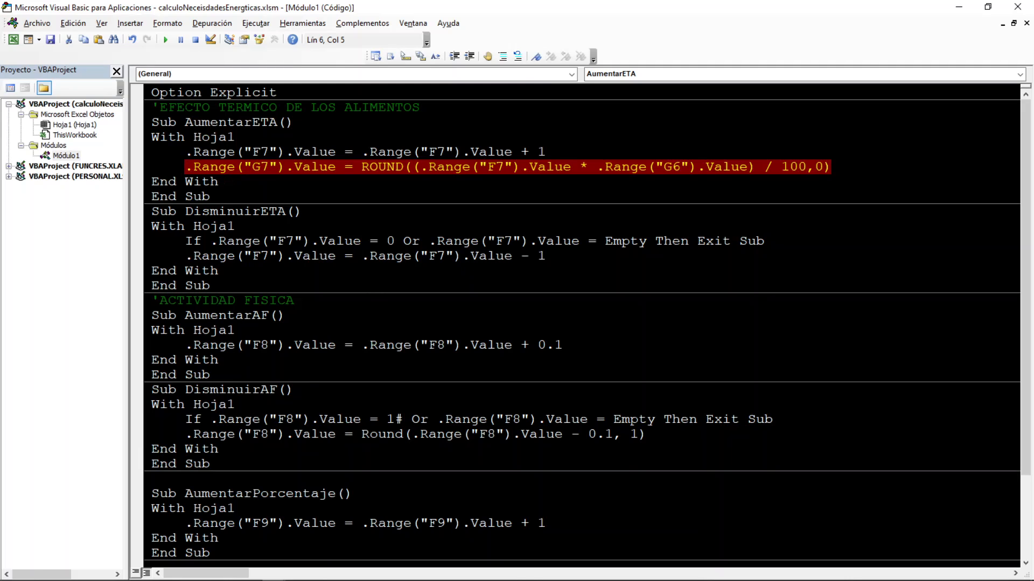
{"action": "left_click", "coordinate": [564, 345]}
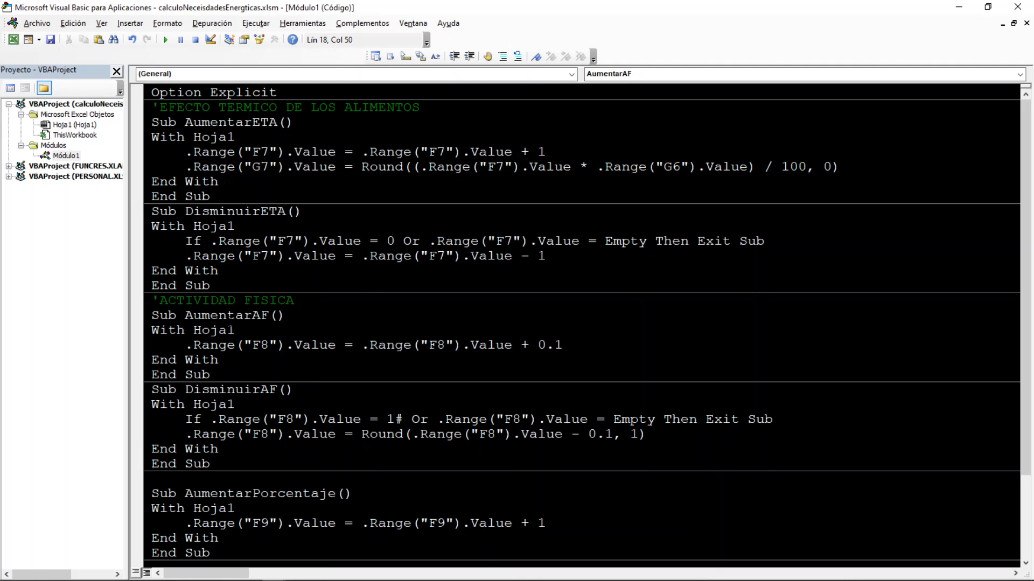
{"action": "left_click", "coordinate": [547, 256]}
{"action": "key", "text": "Return"}
{"action": "key", "text": "ctrl+v"}
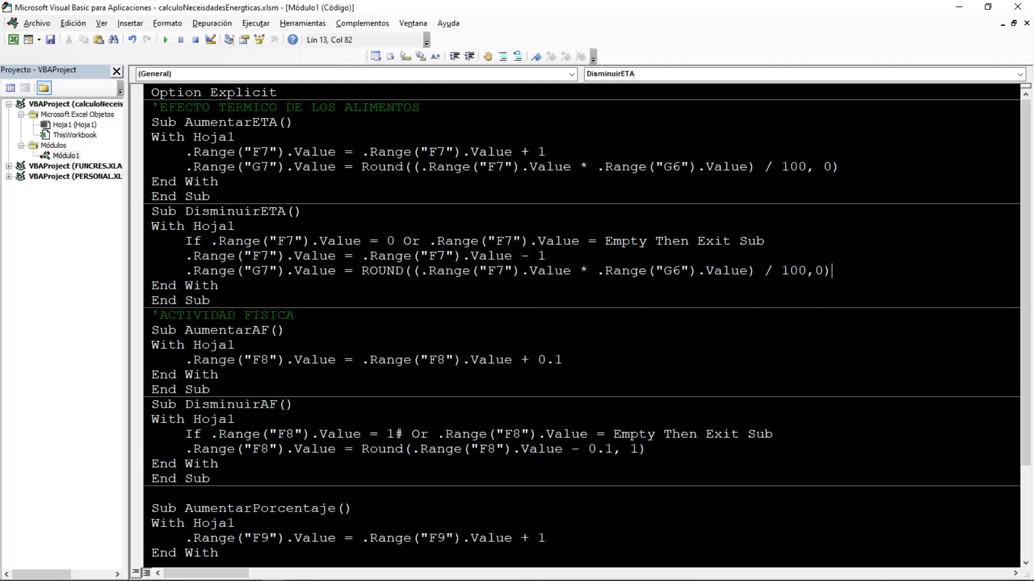
Return to Excel and test the rounded calculation by raising the ETA percentage to 24%
{"action": "left_click", "coordinate": [958, 7]}
{"action": "left_click", "coordinate": [545, 291]}
{"action": "left_click", "coordinate": [545, 291]}
{"action": "left_click", "coordinate": [545, 290]}
{"action": "left_click", "coordinate": [545, 291]}
{"action": "left_click", "coordinate": [545, 291]}
{"action": "left_click", "coordinate": [545, 290]}
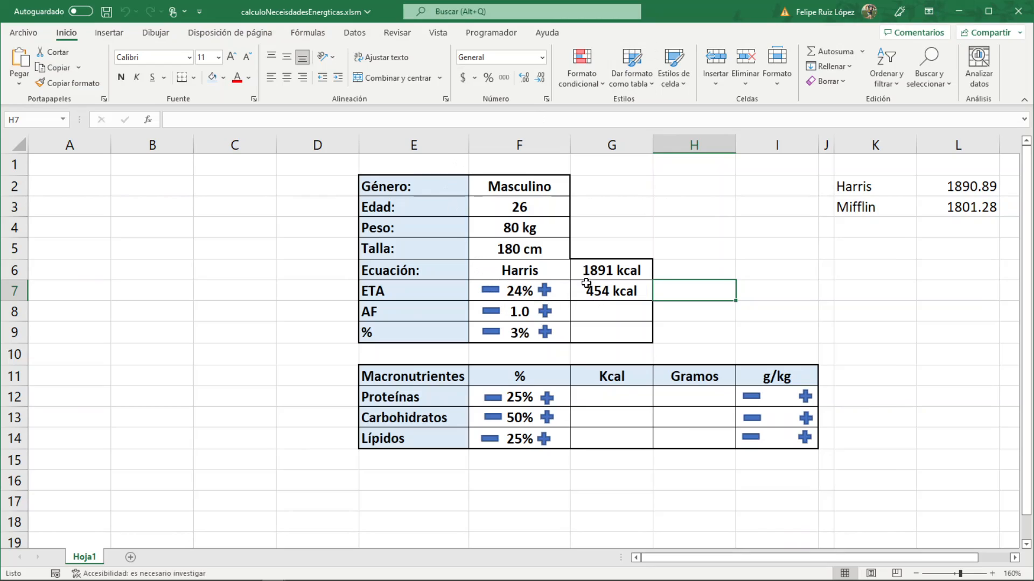
Test the DisminuirETA macro by lowering the ETA percentage to 10% with its minus shape
{"action": "left_click", "coordinate": [490, 291]}
{"action": "left_click", "coordinate": [490, 291]}
{"action": "left_click", "coordinate": [490, 291]}
{"action": "left_click", "coordinate": [490, 291]}
{"action": "left_click", "coordinate": [490, 290]}
{"action": "left_click", "coordinate": [490, 291]}
{"action": "left_click", "coordinate": [490, 291]}
{"action": "left_click", "coordinate": [490, 290]}
{"action": "left_click", "coordinate": [490, 291]}
{"action": "left_click", "coordinate": [490, 291]}
{"action": "left_click", "coordinate": [490, 291]}
{"action": "left_click", "coordinate": [490, 290]}
{"action": "left_click", "coordinate": [490, 291]}
{"action": "left_click", "coordinate": [490, 291]}
{"action": "left_click", "coordinate": [545, 290]}
{"action": "left_click", "coordinate": [490, 291]}
Examine the calories in G6:G7, the AF factor in F8 and its result cell G8, and return to the Visual Basic editor
{"action": "left_click_drag", "start_coordinate": [610, 278], "coordinate": [572, 295]}
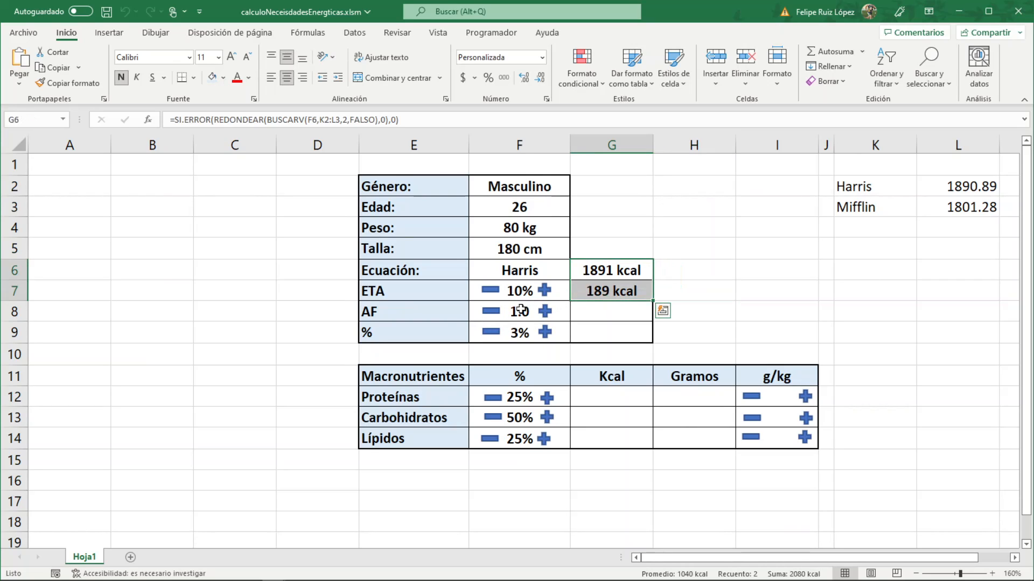
{"action": "left_click", "coordinate": [523, 310]}
{"action": "left_click", "coordinate": [583, 310]}
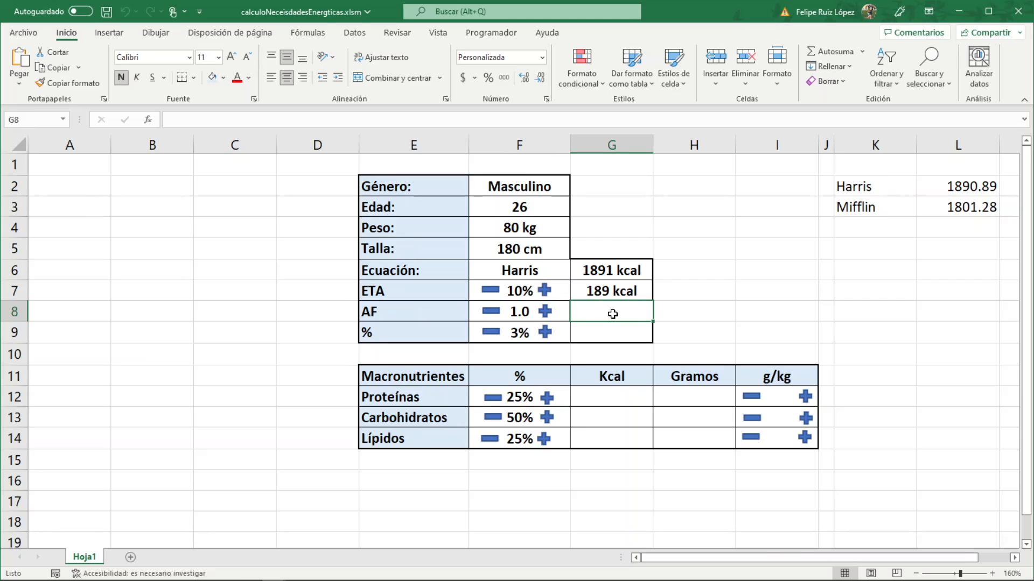
{"action": "key", "text": "alt+F11"}
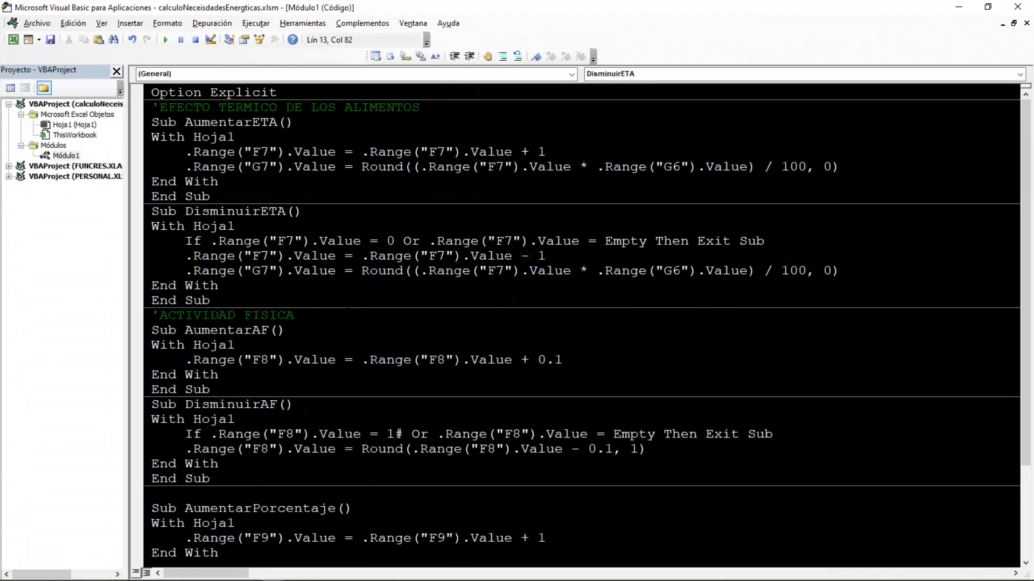
Add a line for the value of G8 below the F8 increment in the AumentarAF macro
{"action": "left_click", "coordinate": [563, 360]}
{"action": "key", "text": "Return"}
{"action": "type", "text": ".Range(\"\")"}
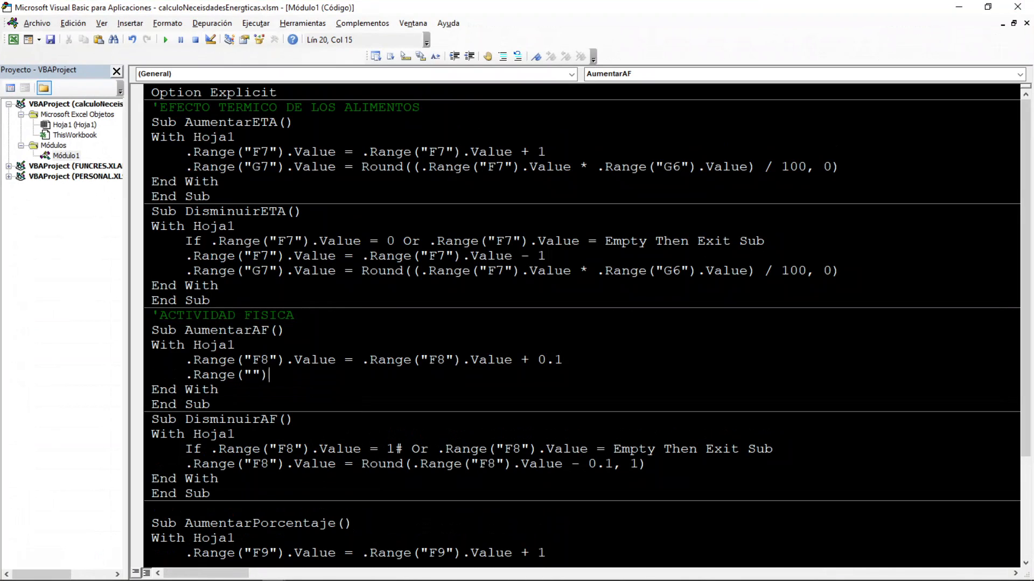
{"action": "type", "text": ".VALUE"}
{"action": "key", "text": "Left"}
{"action": "key", "text": "Left"}
{"action": "key", "text": "Left"}
{"action": "key", "text": "Left"}
{"action": "key", "text": "Left"}
{"action": "key", "text": "Left"}
{"action": "type", "text": "G8"}
{"action": "key", "text": "Right"}
{"action": "key", "text": "Right"}
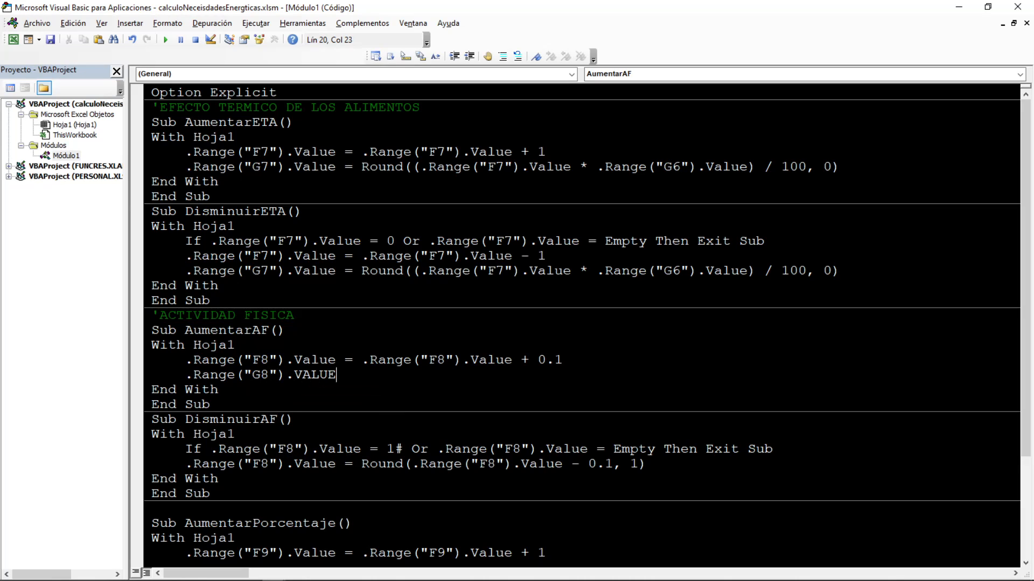
Check the calorie cells G6 and G7 in the Excel sheet and return to the AumentarAF code
{"action": "key", "text": "alt+F11"}
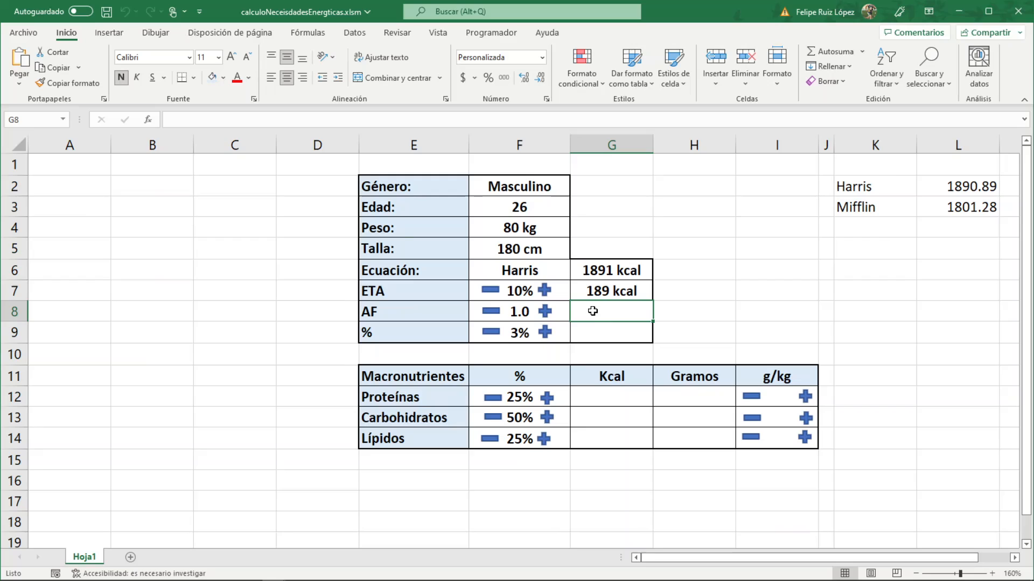
{"action": "left_click", "coordinate": [621, 268]}
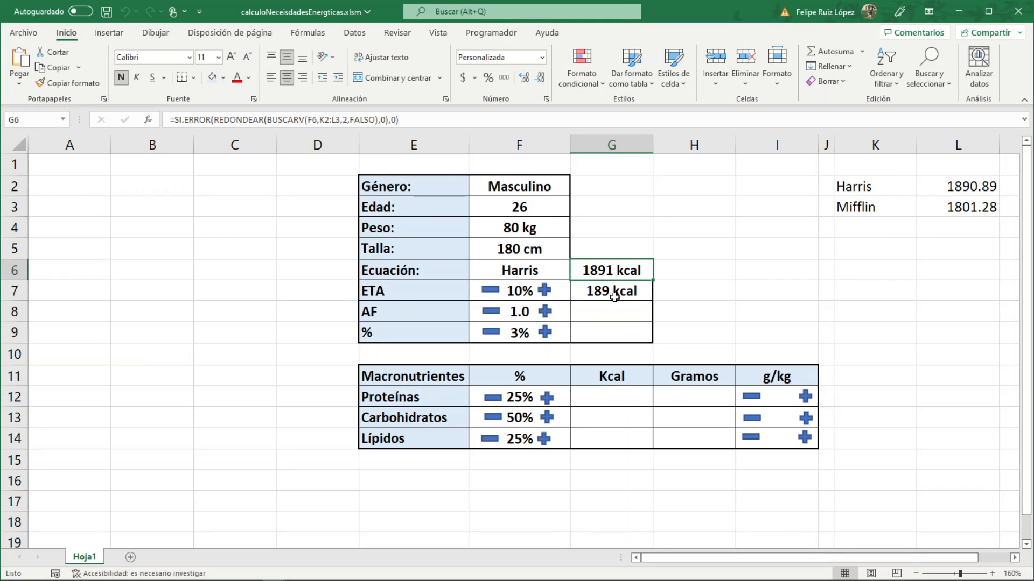
{"action": "left_click", "coordinate": [618, 292]}
{"action": "key", "text": "alt+F11"}
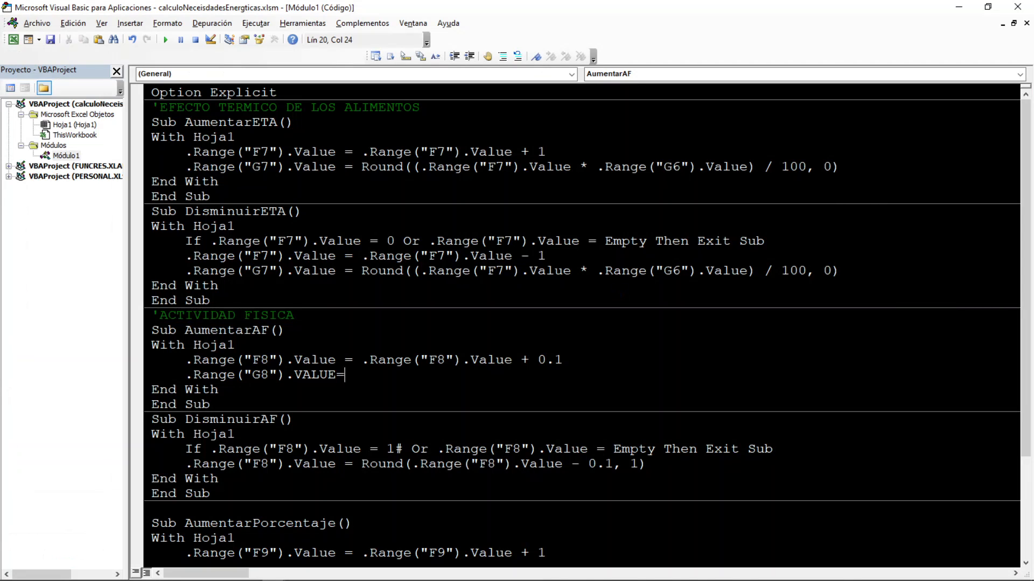
Assign the value of G6 to G8 in the new AumentarAF line
{"action": "type", "text": ".RANGE(\"\").VALUE"}
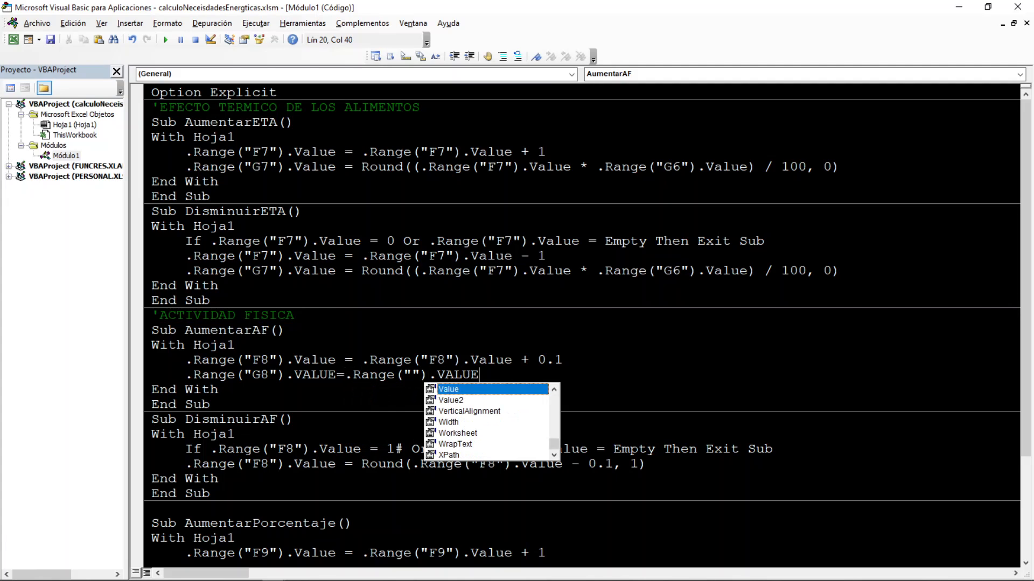
{"action": "key", "text": "Left"}
{"action": "key", "text": "Left"}
{"action": "key", "text": "Left"}
{"action": "key", "text": "Left"}
{"action": "key", "text": "Left"}
{"action": "key", "text": "Left"}
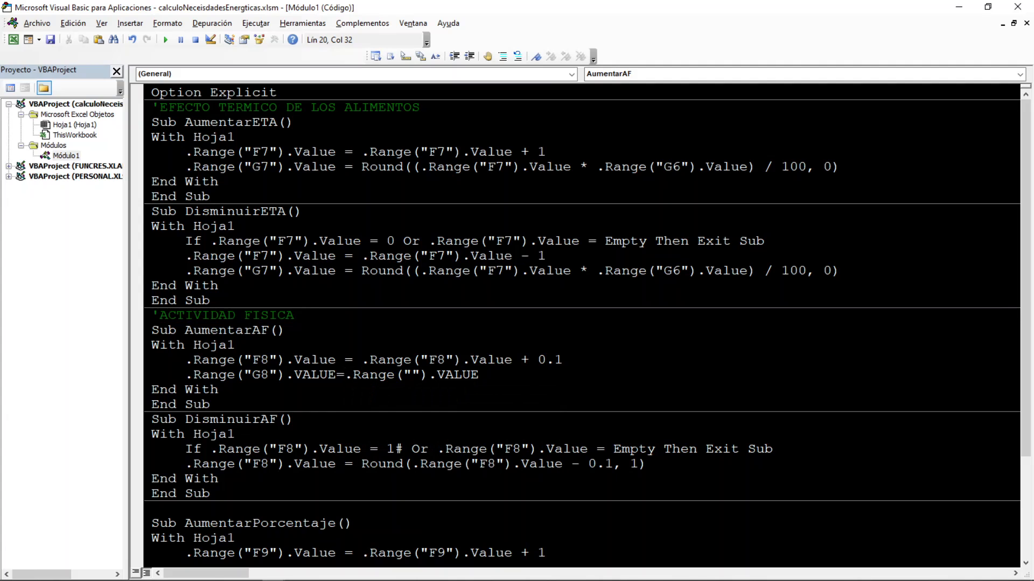
{"action": "type", "text": "G6"}
Recheck the calorie rows in Excel and add the value of G7 to G6 in the AumentarAF G8 expression
{"action": "key", "text": "alt+F11"}
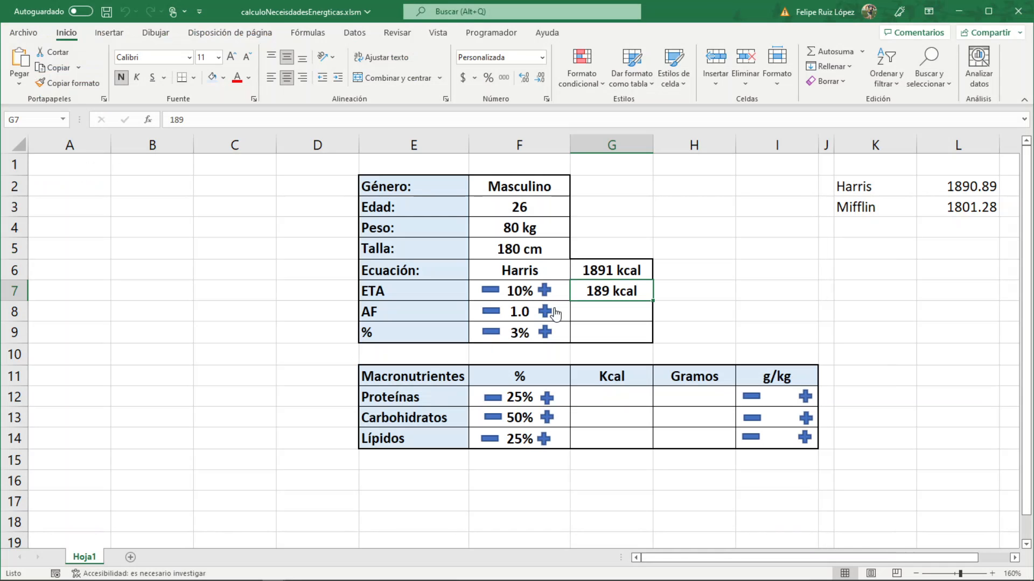
{"action": "key", "text": "alt+F11"}
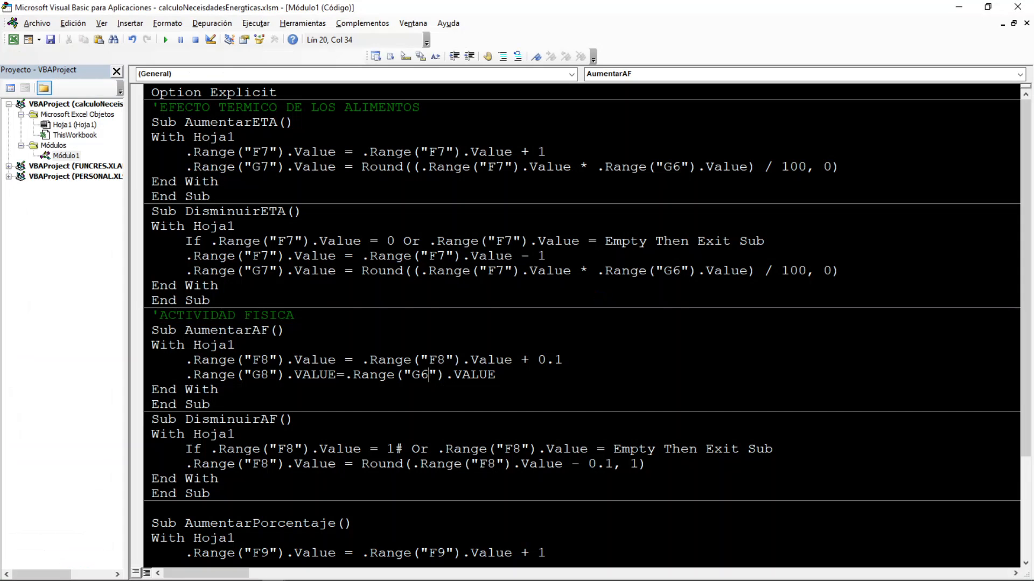
{"action": "key", "text": "End"}
{"action": "type", "text": "+.Range(\"\").VALUE"}
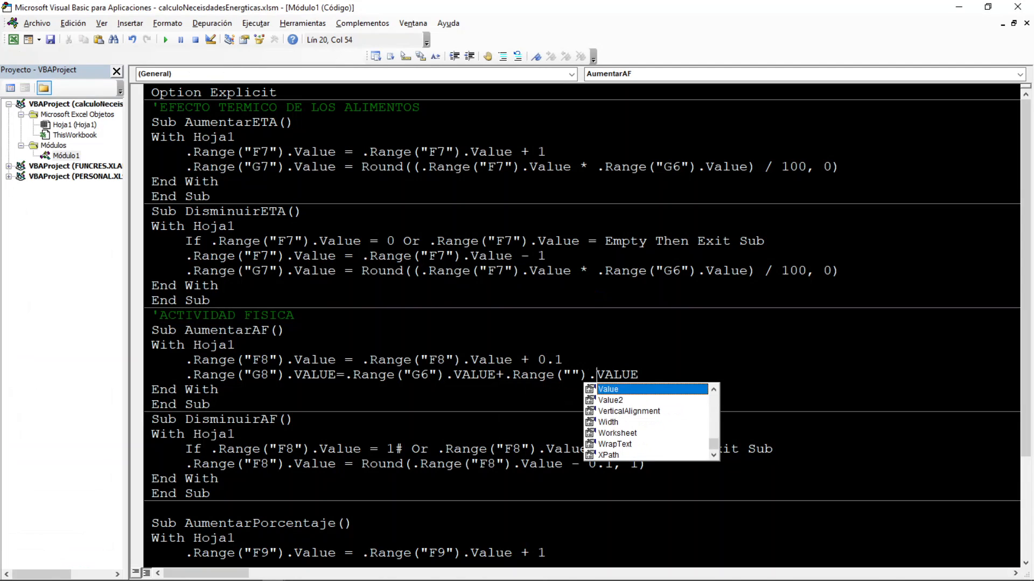
{"action": "key", "text": "Left"}
{"action": "key", "text": "Left"}
{"action": "key", "text": "Left"}
{"action": "type", "text": "G7"}
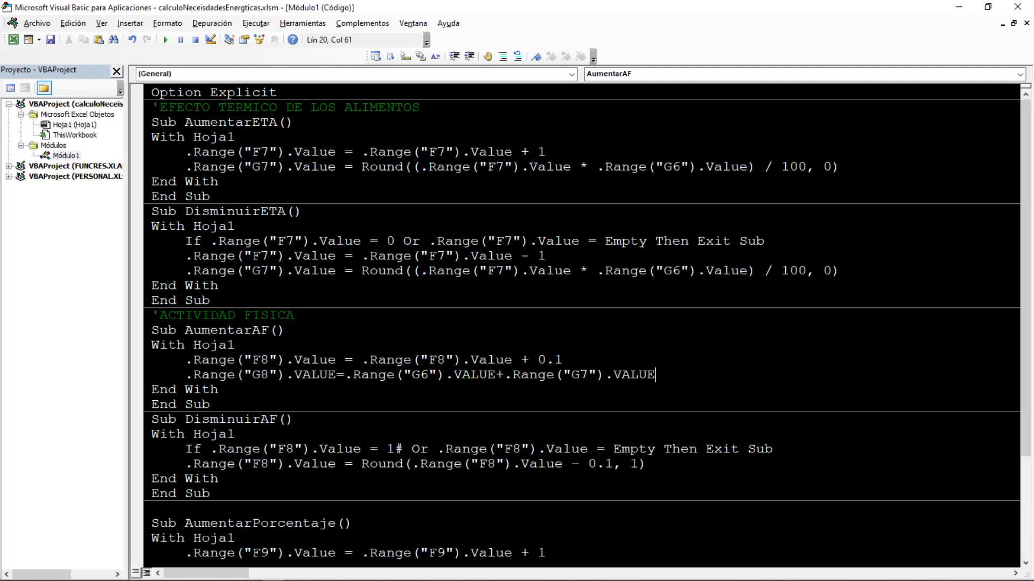
Check the AF factor in F8 on the sheet and enclose the G6 plus G7 sum in parentheses in the code
{"action": "key", "text": "alt+F11"}
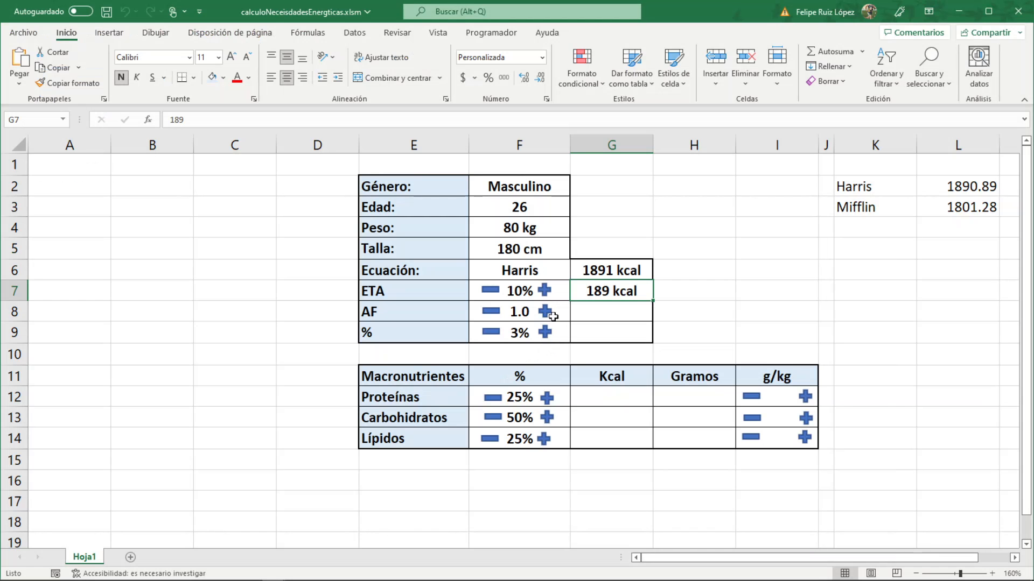
{"action": "left_click", "coordinate": [514, 311]}
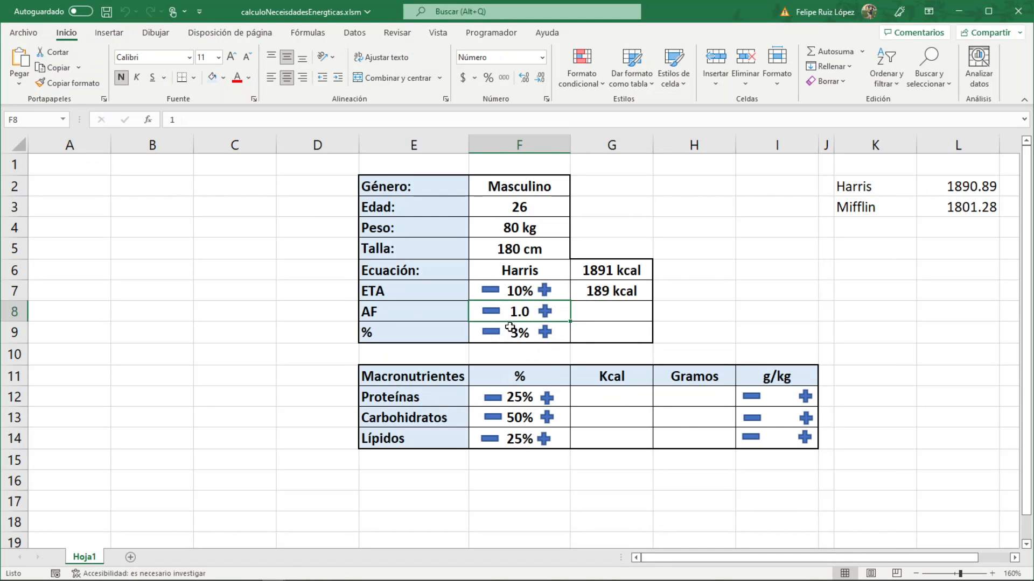
{"action": "key", "text": "alt+F11"}
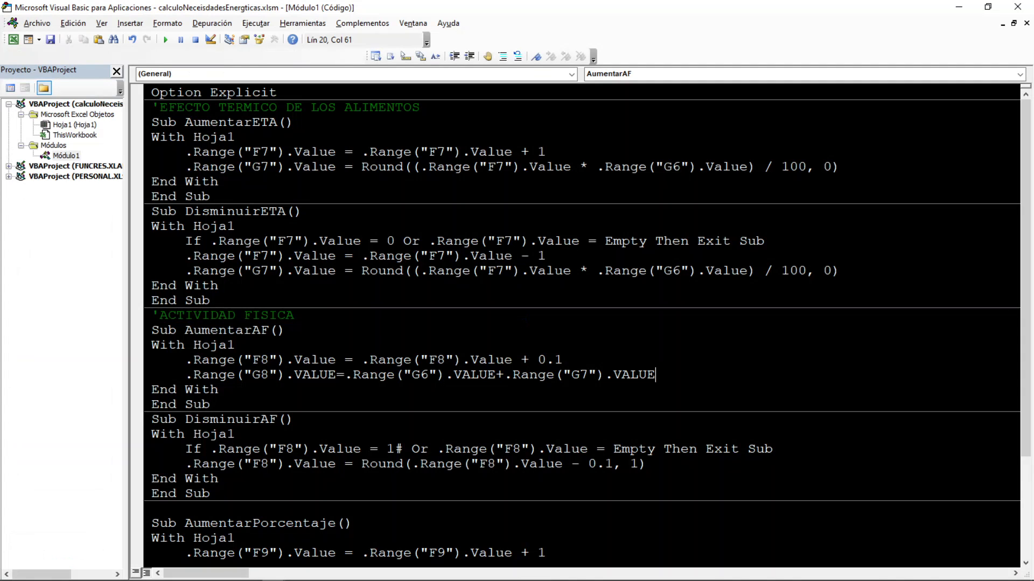
{"action": "type", "text": ")"}
{"action": "left_click", "coordinate": [346, 375]}
{"action": "type", "text": "(\"G7\").VALUE)"}
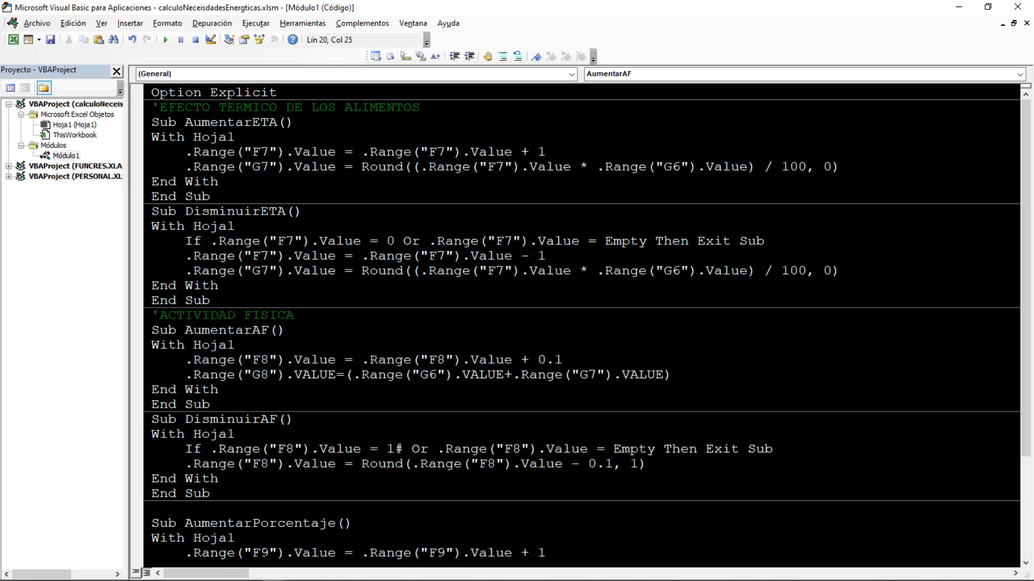
Multiply the parenthesised sum in the G8 line by the value of F8
{"action": "type", "text": "*.Range(\"\").VALUE"}
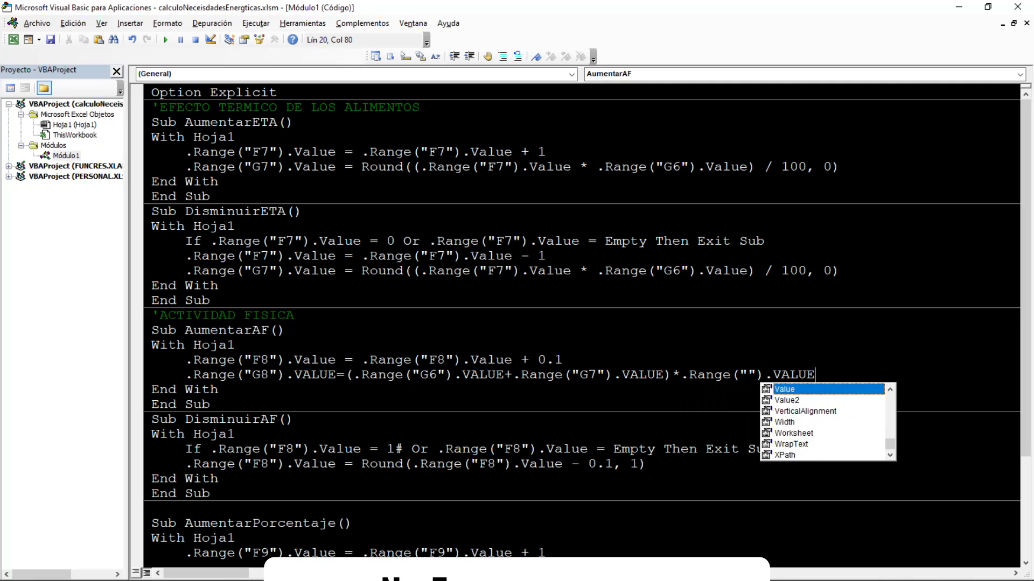
{"action": "left_click", "coordinate": [745, 375]}
{"action": "key", "text": "alt+F11"}
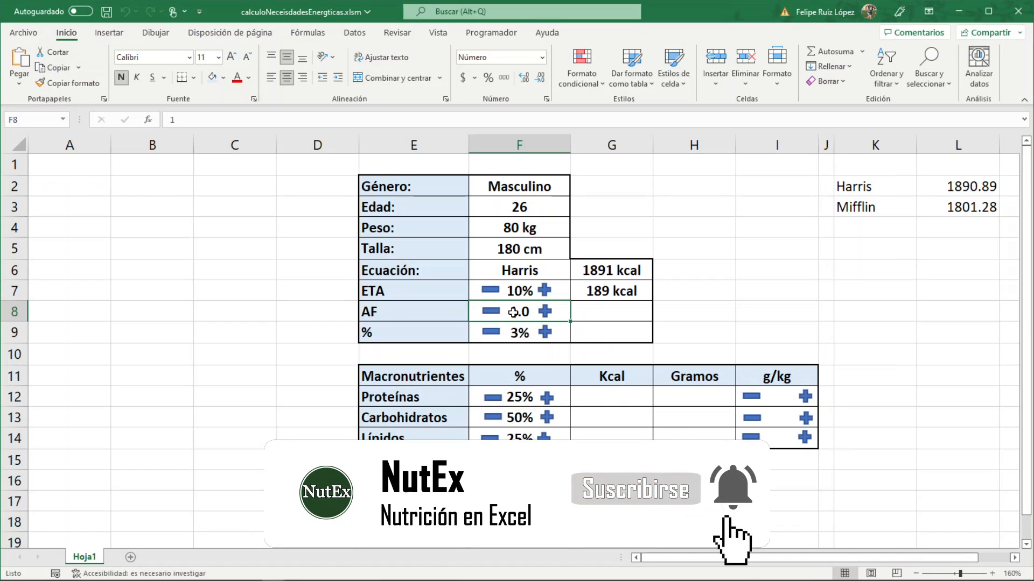
{"action": "key", "text": "alt+F11"}
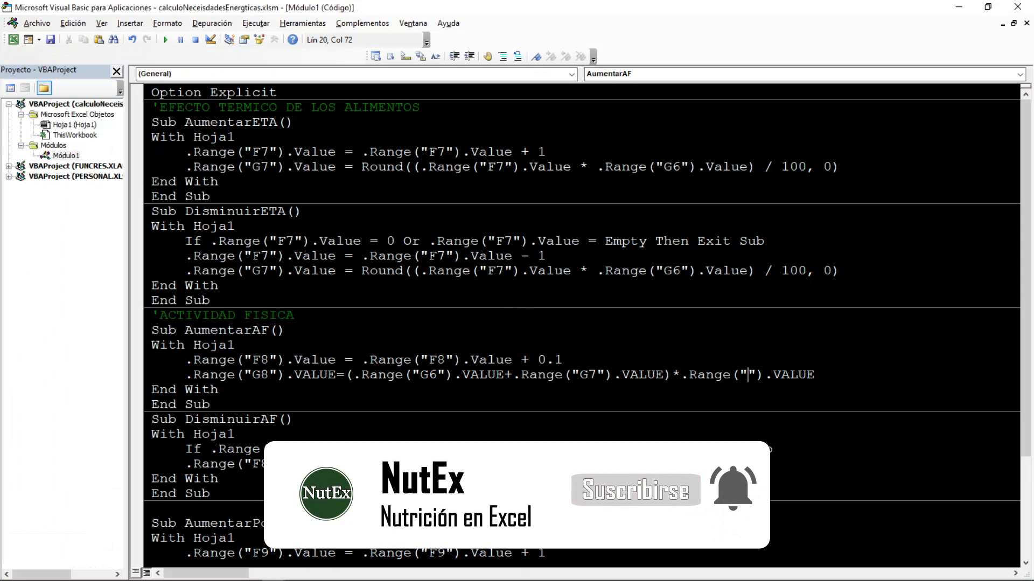
{"action": "type", "text": "F8"}
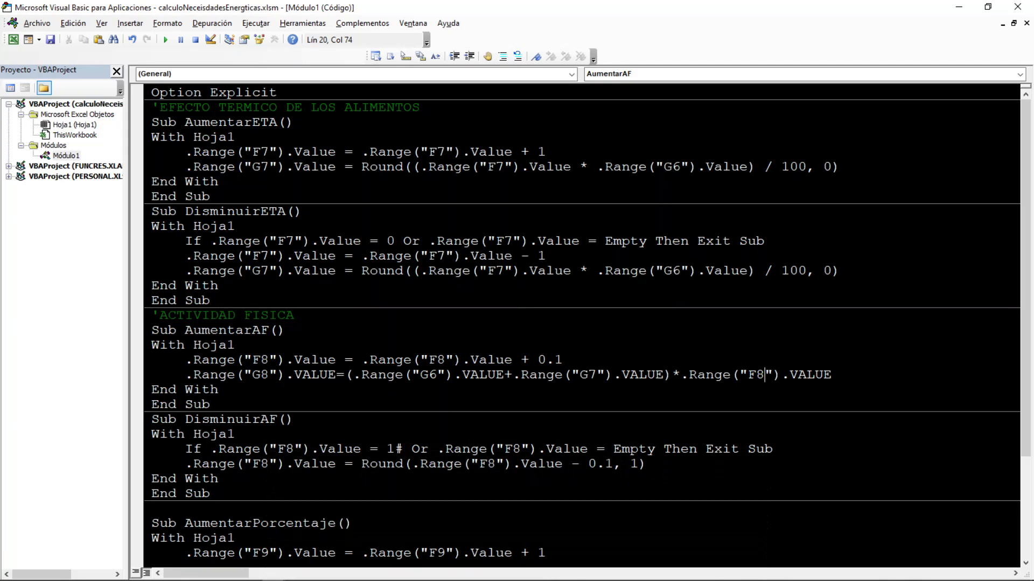
Wrap the whole G8 expression in the Round function with 0 decimals
{"action": "type", "text": "ROUND("}
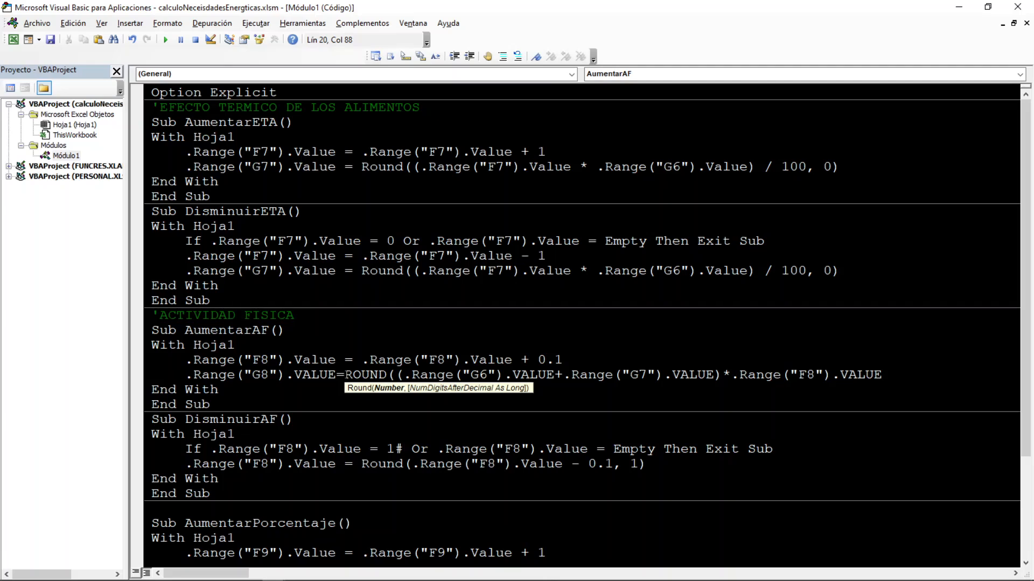
{"action": "type", "text": ","}
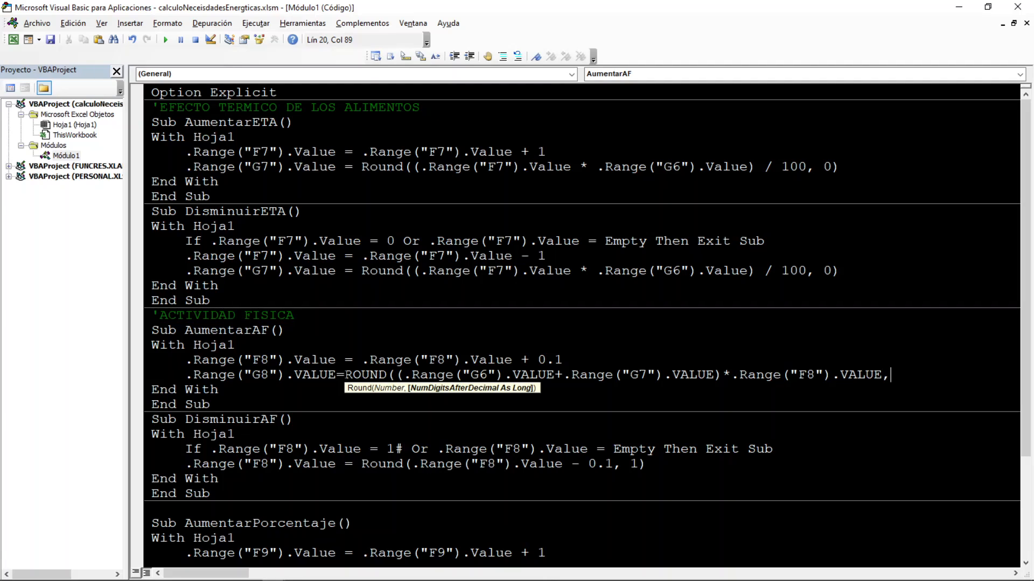
{"action": "type", "text": "0)"}
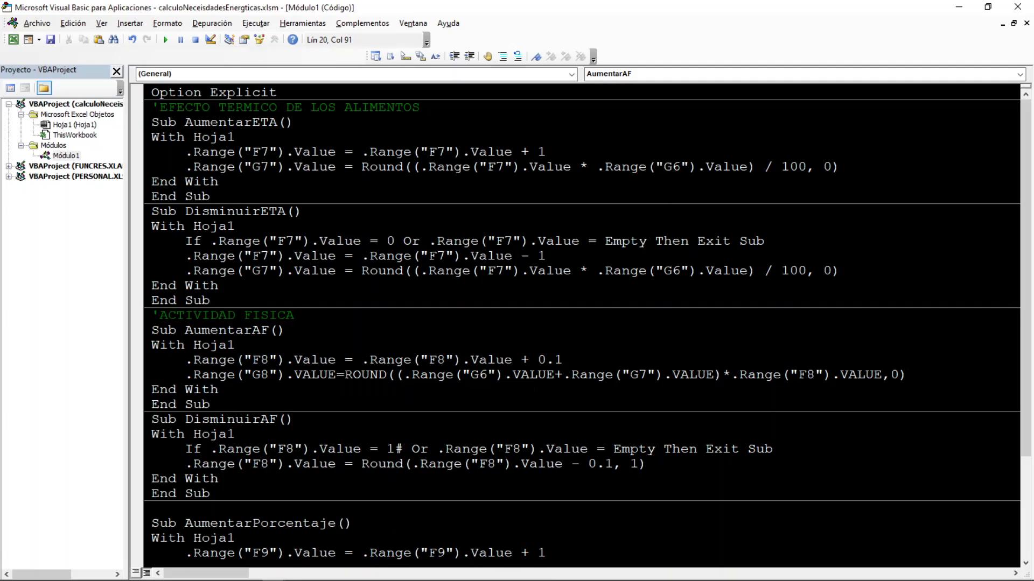
Copy the rounded G8 line from AumentarAF into DisminuirAF, on a new line below the F8 decrement
{"action": "left_click_drag", "start_coordinate": [907, 375], "coordinate": [185, 375]}
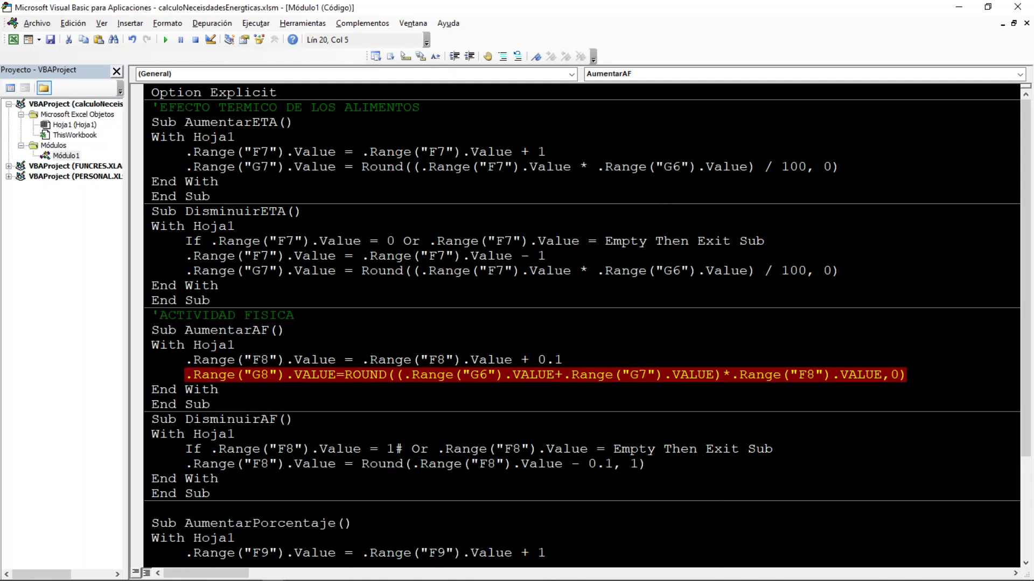
{"action": "left_click", "coordinate": [647, 464]}
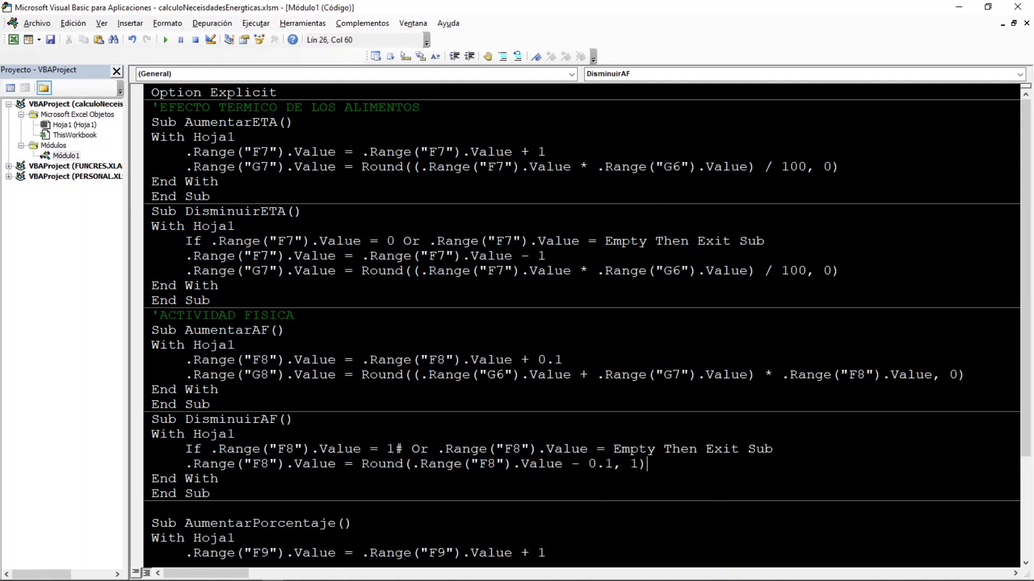
{"action": "key", "text": "Return"}
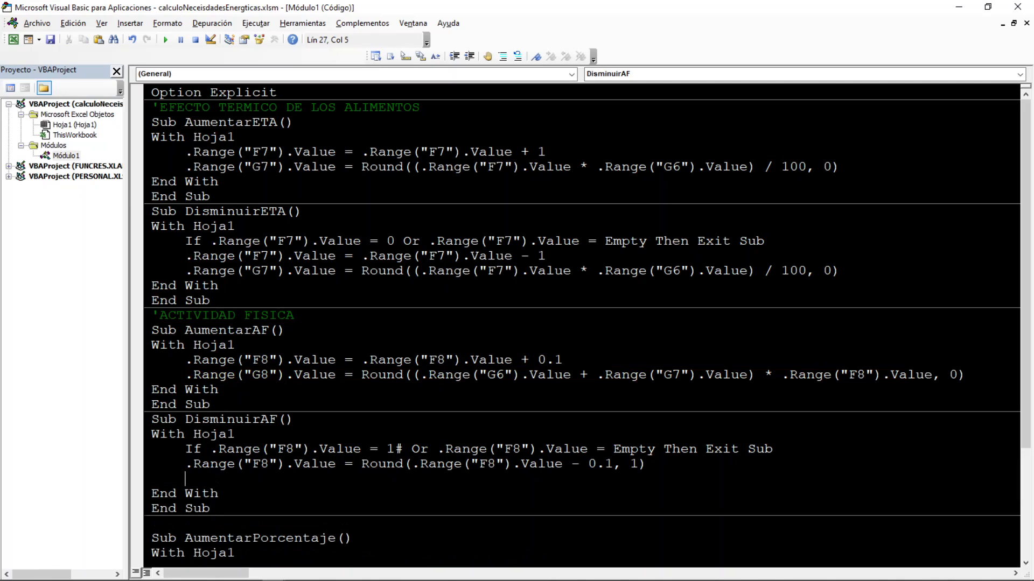
{"action": "type", "text": ".Range(\"G8\").VALUE=ROUND((.Range(\"G6\").VALUE+.Range(\"G7\").VALUE)*.Range(\"F8\").VALUE,0)"}
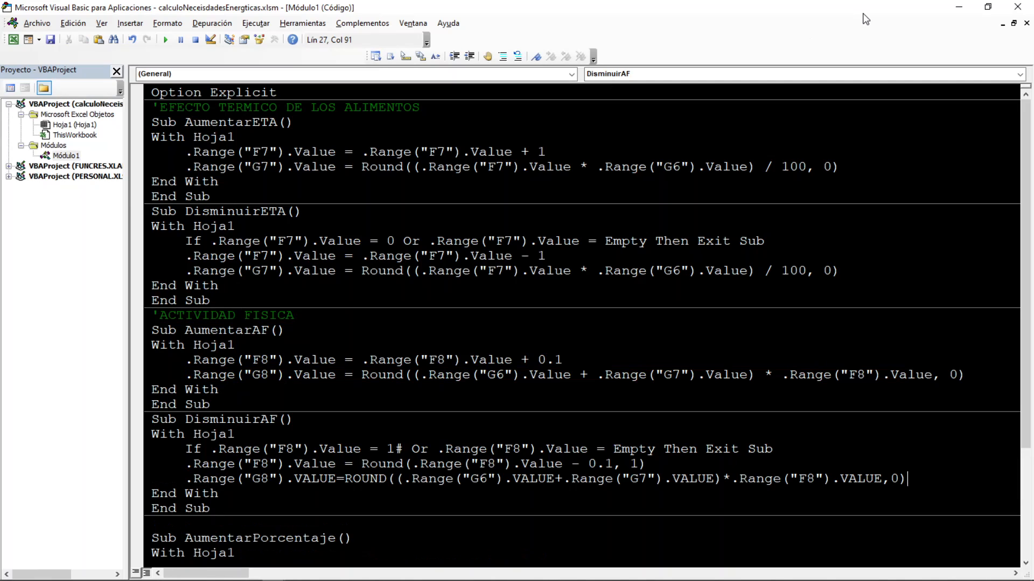
Return to Excel and test the AumentarAF macro by raising the AF factor to 1.5 with its plus shape
{"action": "left_click", "coordinate": [958, 6]}
{"action": "left_click", "coordinate": [546, 311]}
{"action": "left_click", "coordinate": [545, 311]}
{"action": "left_click", "coordinate": [545, 311]}
{"action": "left_click", "coordinate": [546, 311]}
{"action": "left_click", "coordinate": [545, 311]}
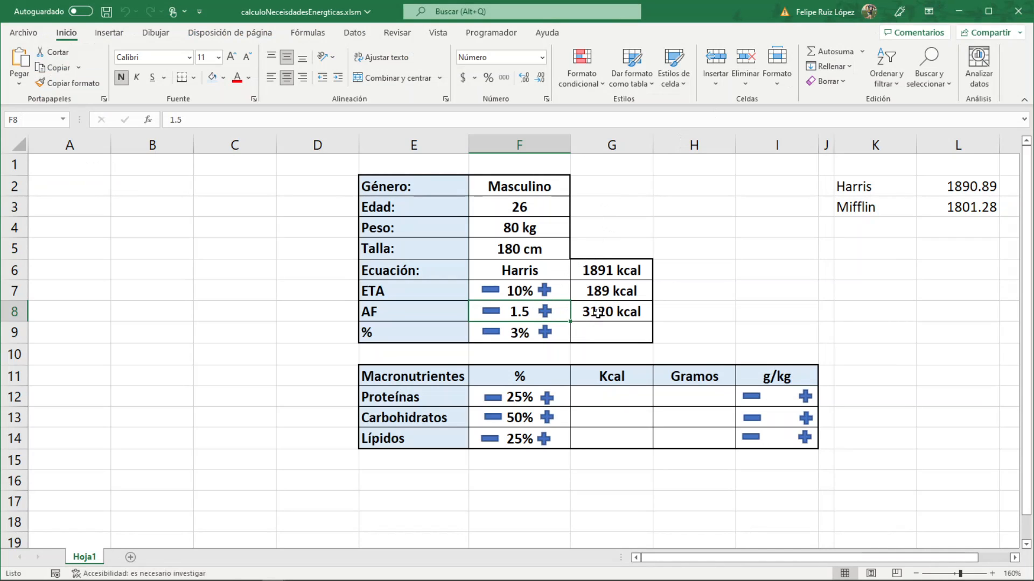
Test the DisminuirAF macro with the AF minus shape, leave the AF factor at 1.1 and select cell G9
{"action": "left_click", "coordinate": [489, 312]}
{"action": "left_click", "coordinate": [487, 312]}
{"action": "left_click", "coordinate": [487, 312]}
{"action": "left_click", "coordinate": [487, 312]}
{"action": "left_click", "coordinate": [487, 312]}
{"action": "left_click", "coordinate": [544, 314]}
{"action": "left_click", "coordinate": [575, 333]}
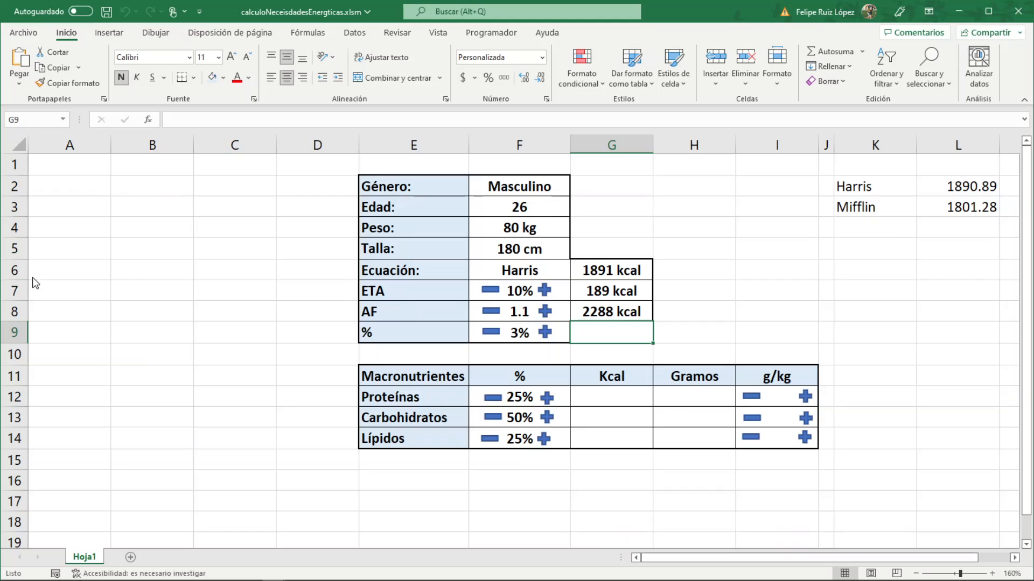
Handwrite the start of a rule of three over columns A to C: 2288 — 100%, with 3% below it
{"action": "mouse_move", "coordinate": [53, 228]}
{"action": "left_mouse_down"}
{"action": "mouse_move", "coordinate": [74, 245]}
{"action": "mouse_move", "coordinate": [80, 224]}
{"action": "mouse_move", "coordinate": [90, 240]}
{"action": "mouse_move", "coordinate": [106, 227]}
{"action": "left_mouse_up"}
{"action": "mouse_move", "coordinate": [122, 228]}
{"action": "left_mouse_down"}
{"action": "mouse_move", "coordinate": [113, 242]}
{"action": "mouse_move", "coordinate": [121, 230]}
{"action": "left_mouse_up"}
{"action": "left_click_drag", "start_coordinate": [125, 234], "coordinate": [154, 236]}
{"action": "mouse_move", "coordinate": [165, 230]}
{"action": "left_mouse_down"}
{"action": "mouse_move", "coordinate": [163, 243]}
{"action": "mouse_move", "coordinate": [196, 231]}
{"action": "left_mouse_up"}
{"action": "mouse_move", "coordinate": [218, 236]}
{"action": "left_mouse_down"}
{"action": "mouse_move", "coordinate": [210, 247]}
{"action": "mouse_move", "coordinate": [212, 236]}
{"action": "left_mouse_up"}
{"action": "left_click_drag", "start_coordinate": [222, 246], "coordinate": [168, 271]}
{"action": "mouse_move", "coordinate": [209, 258]}
{"action": "left_mouse_down"}
{"action": "mouse_move", "coordinate": [194, 271]}
{"action": "mouse_move", "coordinate": [201, 260]}
{"action": "left_mouse_up"}
{"action": "left_click_drag", "start_coordinate": [211, 266], "coordinate": [215, 269]}
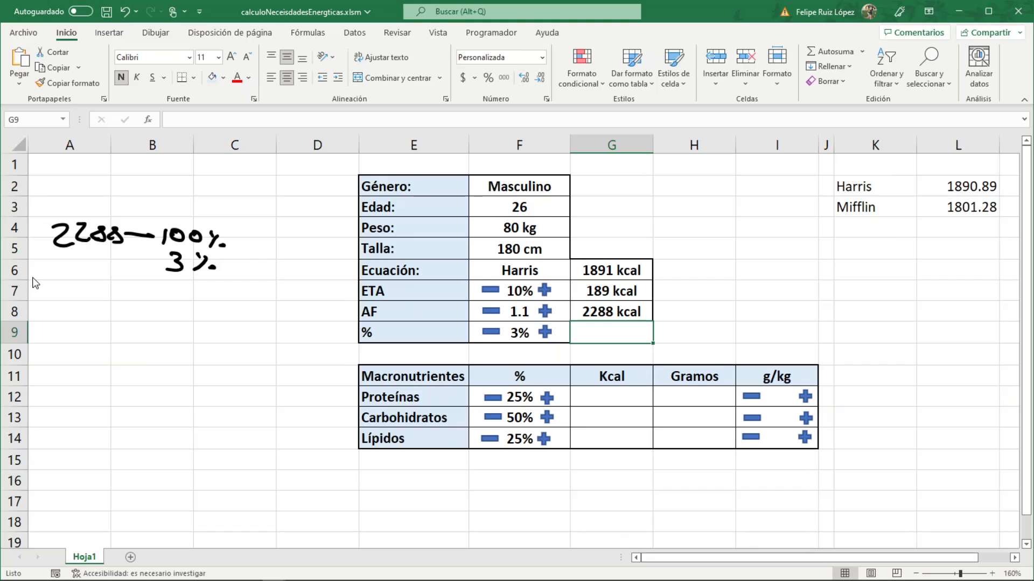
Handwrite X as the unknown opposite 3%, label 2288 as G8 with an arrow, and draw an arrow under the 3
{"action": "mouse_move", "coordinate": [127, 259]}
{"action": "left_mouse_down"}
{"action": "mouse_move", "coordinate": [147, 259]}
{"action": "mouse_move", "coordinate": [90, 267]}
{"action": "left_mouse_up"}
{"action": "left_click_drag", "start_coordinate": [92, 188], "coordinate": [87, 207]}
{"action": "mouse_move", "coordinate": [79, 200]}
{"action": "left_mouse_down"}
{"action": "mouse_move", "coordinate": [94, 204]}
{"action": "mouse_move", "coordinate": [87, 210]}
{"action": "left_mouse_up"}
{"action": "mouse_move", "coordinate": [84, 159]}
{"action": "left_mouse_down"}
{"action": "mouse_move", "coordinate": [86, 174]}
{"action": "mouse_move", "coordinate": [107, 177]}
{"action": "mouse_move", "coordinate": [97, 175]}
{"action": "left_mouse_up"}
{"action": "mouse_move", "coordinate": [174, 292]}
{"action": "left_mouse_down"}
{"action": "mouse_move", "coordinate": [173, 276]}
{"action": "mouse_move", "coordinate": [181, 280]}
{"action": "left_mouse_up"}
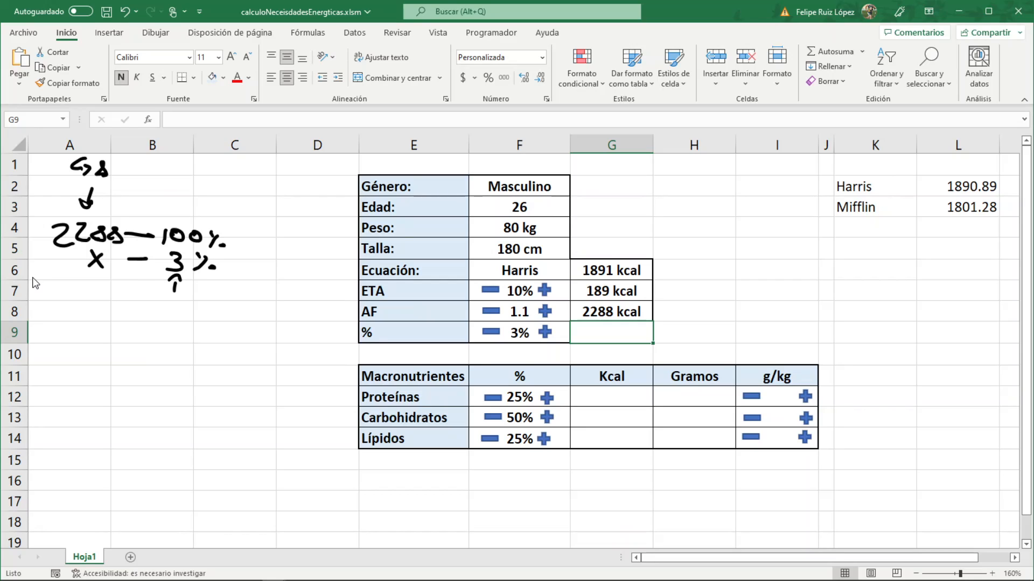
Handwrite F9 under the arrow below 3% and label the X as G9 with an arrow
{"action": "left_click_drag", "start_coordinate": [165, 306], "coordinate": [155, 322]}
{"action": "mouse_move", "coordinate": [152, 312]}
{"action": "left_mouse_down"}
{"action": "mouse_move", "coordinate": [173, 312]}
{"action": "mouse_move", "coordinate": [178, 324]}
{"action": "left_mouse_up"}
{"action": "left_click_drag", "start_coordinate": [92, 292], "coordinate": [100, 279]}
{"action": "mouse_move", "coordinate": [81, 308]}
{"action": "left_mouse_down"}
{"action": "mouse_move", "coordinate": [82, 330]}
{"action": "mouse_move", "coordinate": [101, 319]}
{"action": "mouse_move", "coordinate": [97, 333]}
{"action": "left_mouse_up"}
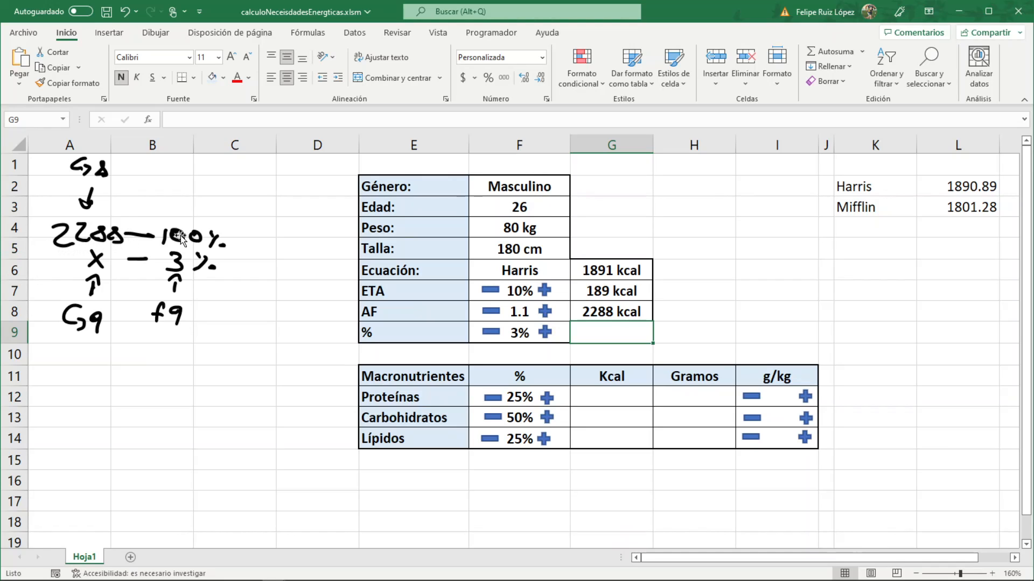
In the AumentarPorcentaje macro, start a new line below the F9 increment that assigns a value to .Range("G9").Value
{"action": "left_click", "coordinate": [614, 312]}
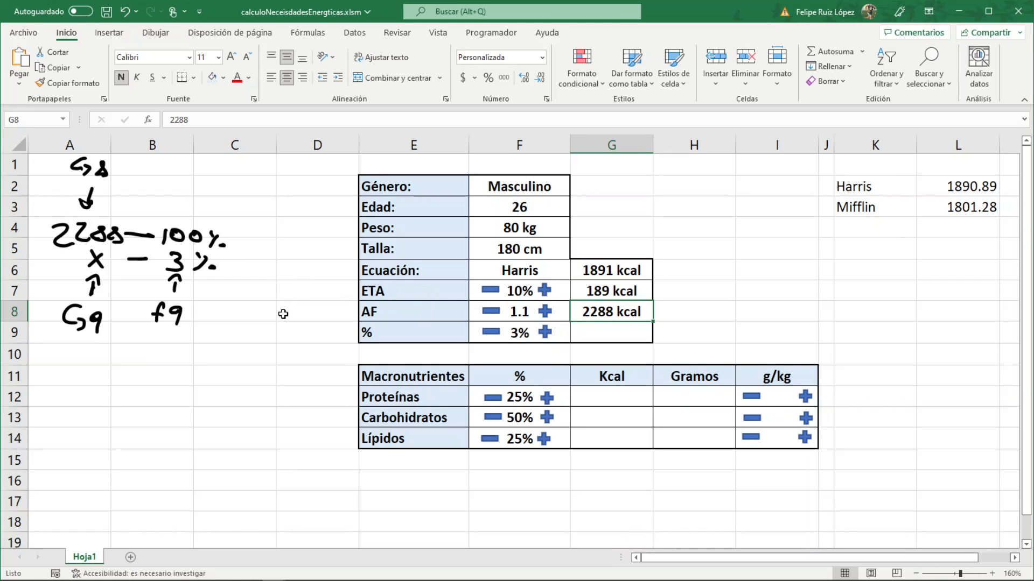
{"action": "key", "text": "alt+F11"}
{"action": "scroll", "coordinate": [582, 323], "scroll_direction": "down", "scroll_amount": 3}
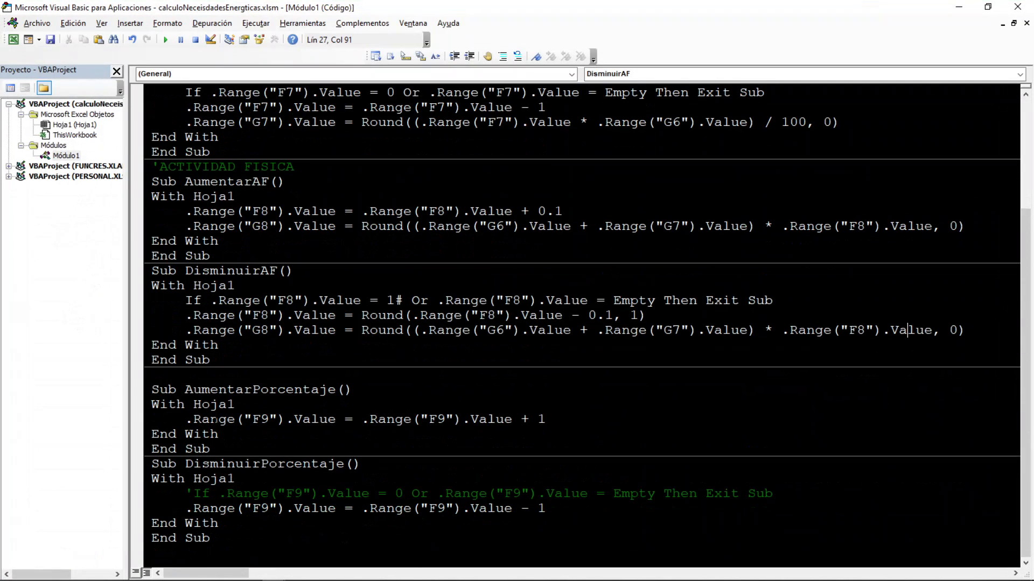
{"action": "left_click", "coordinate": [546, 419]}
{"action": "key", "text": "Return"}
{"action": "type", "text": ".RANGE(\"\").VALUE"}
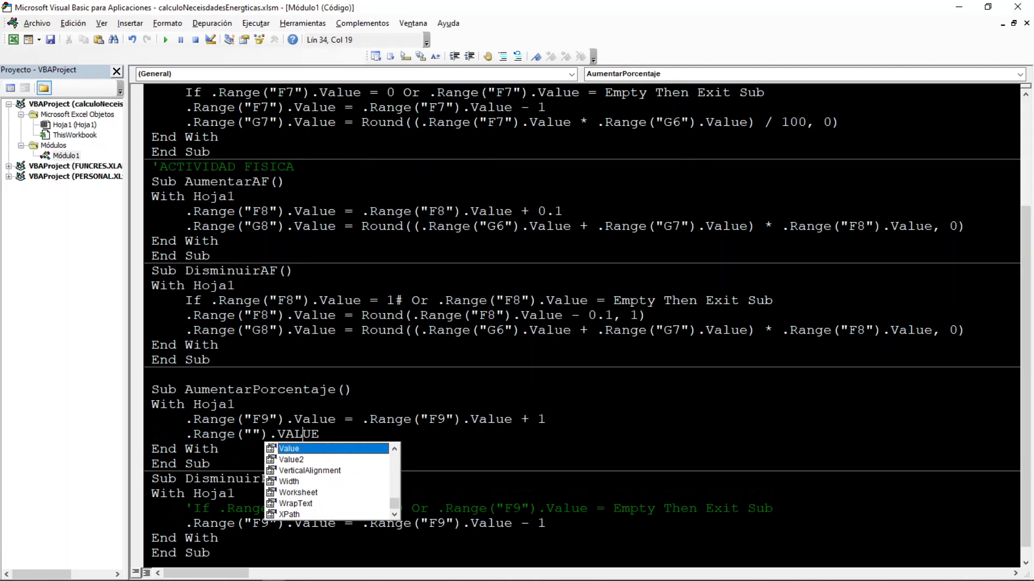
{"action": "key", "text": "Left"}
{"action": "key", "text": "Left"}
{"action": "key", "text": "Left"}
{"action": "key", "text": "alt+F11"}
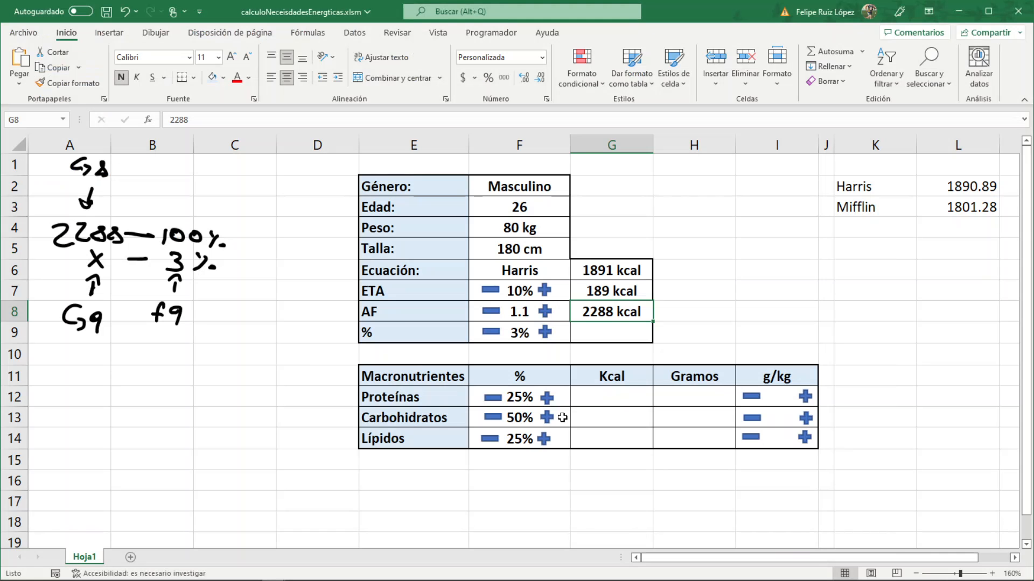
{"action": "left_click", "coordinate": [606, 330]}
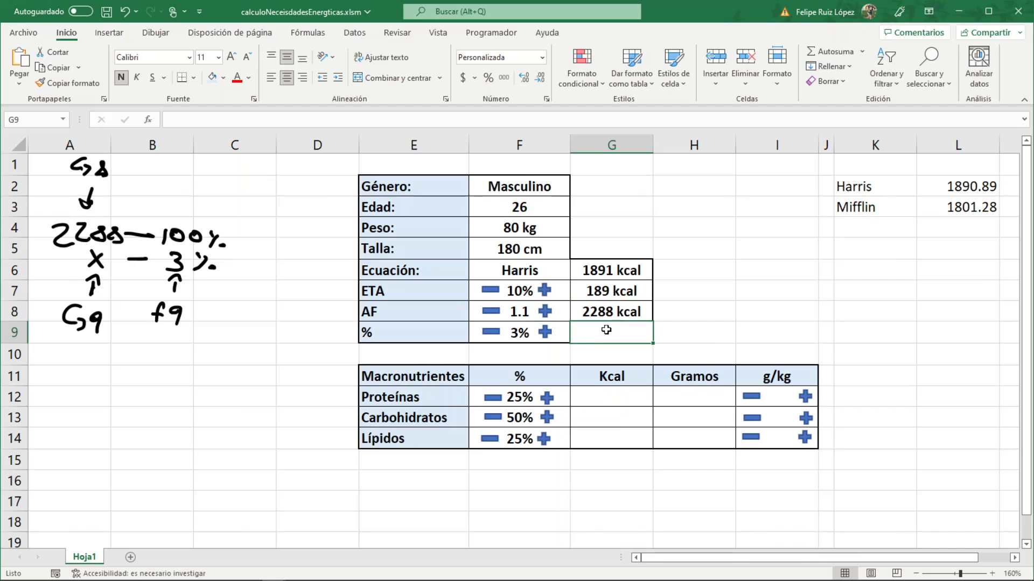
{"action": "key", "text": "alt+F11"}
{"action": "type", "text": "G9\").VALUE="}
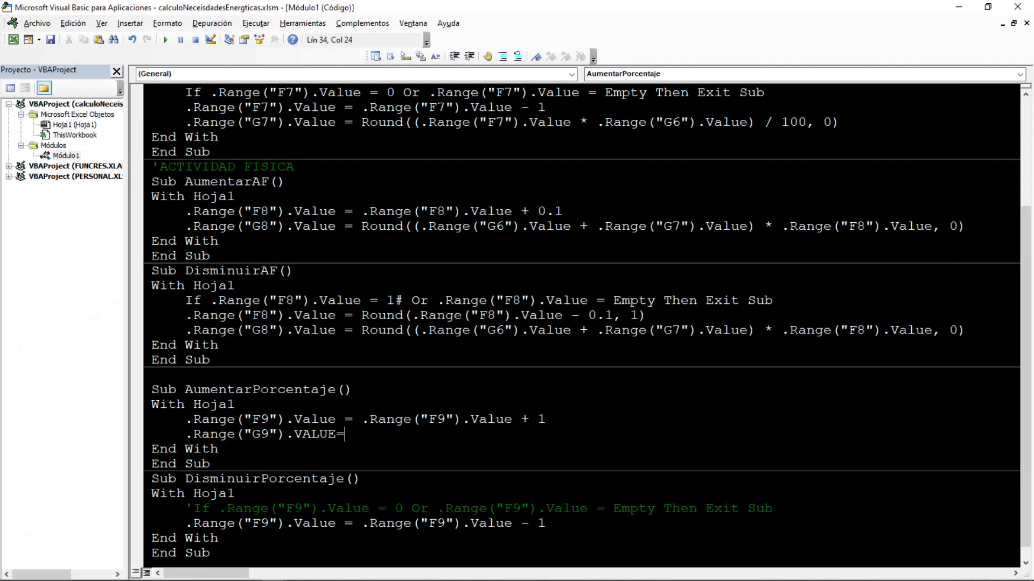
Make the G9 assignment in AumentarPorcentaje multiply .Range("F9").Value by .Range("G8").Value
{"action": "key", "text": "alt+F11"}
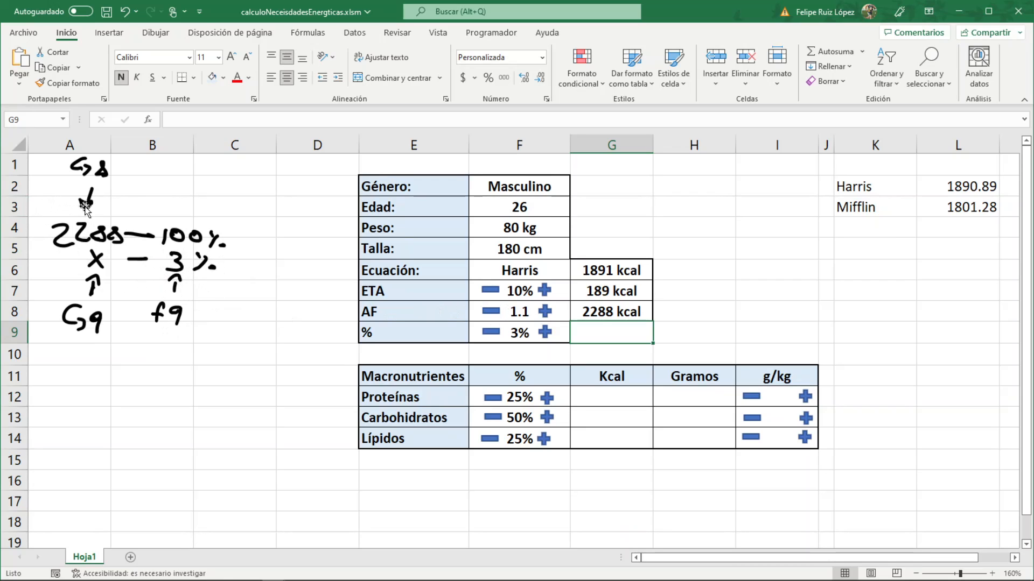
{"action": "key", "text": "alt+Tab"}
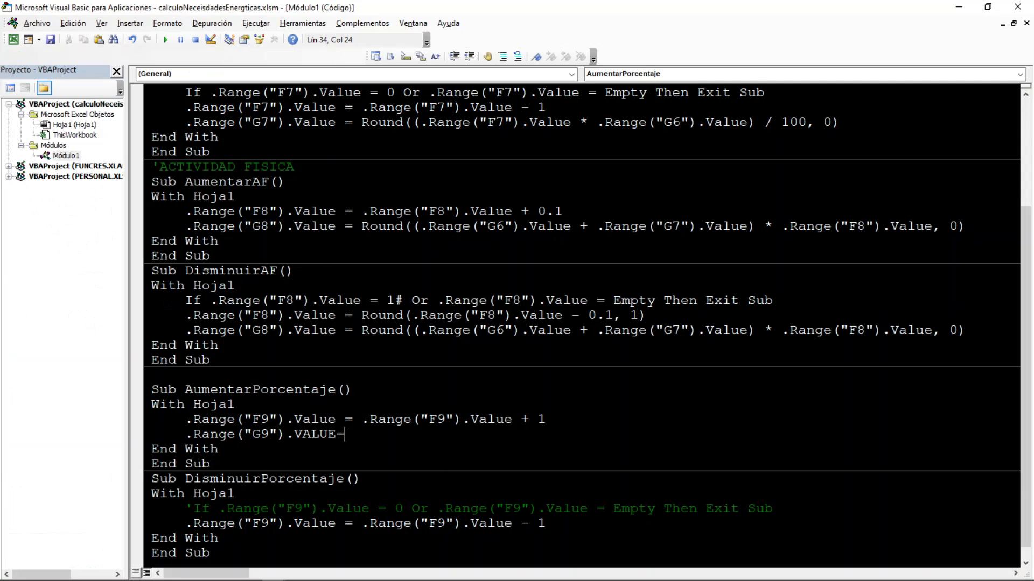
{"action": "type", "text": ".Range(\"\")"}
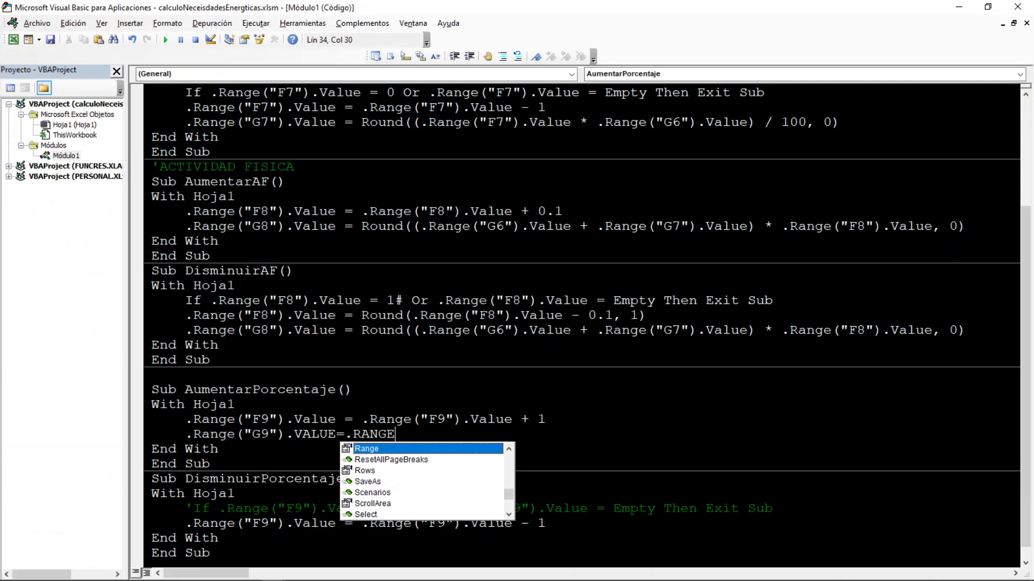
{"action": "type", "text": "F9"}
{"action": "type", "text": ".VALUE*"}
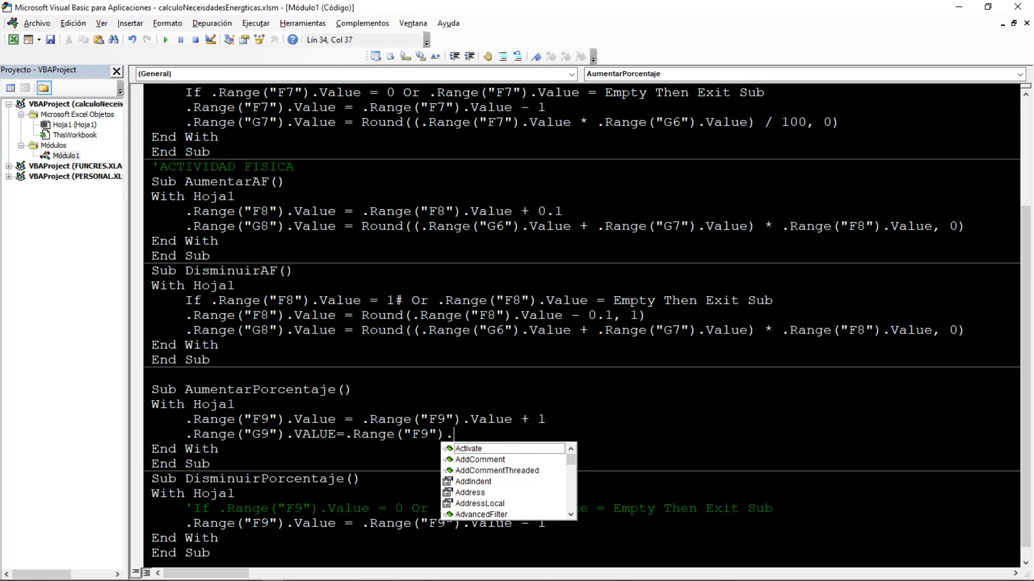
{"action": "type", "text": ".Range(\"\")"}
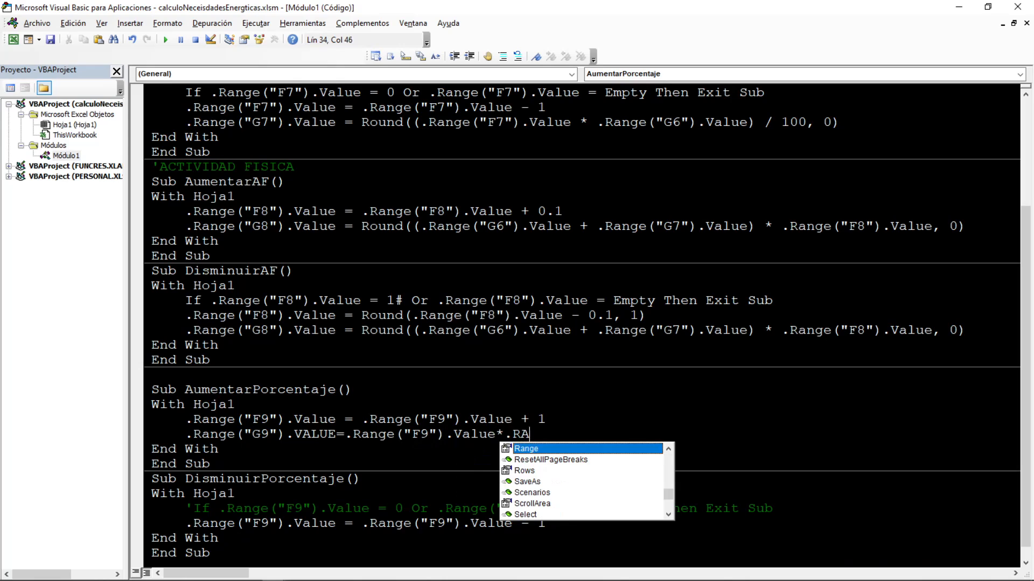
{"action": "type", "text": ".VALUE"}
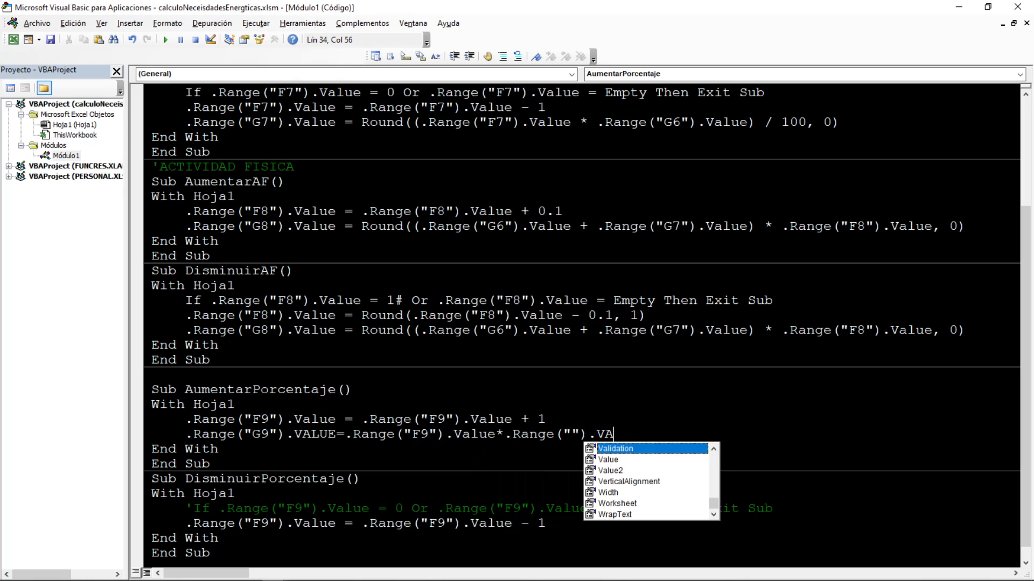
{"action": "key", "text": "Left"}
{"action": "key", "text": "Left"}
{"action": "key", "text": "Left"}
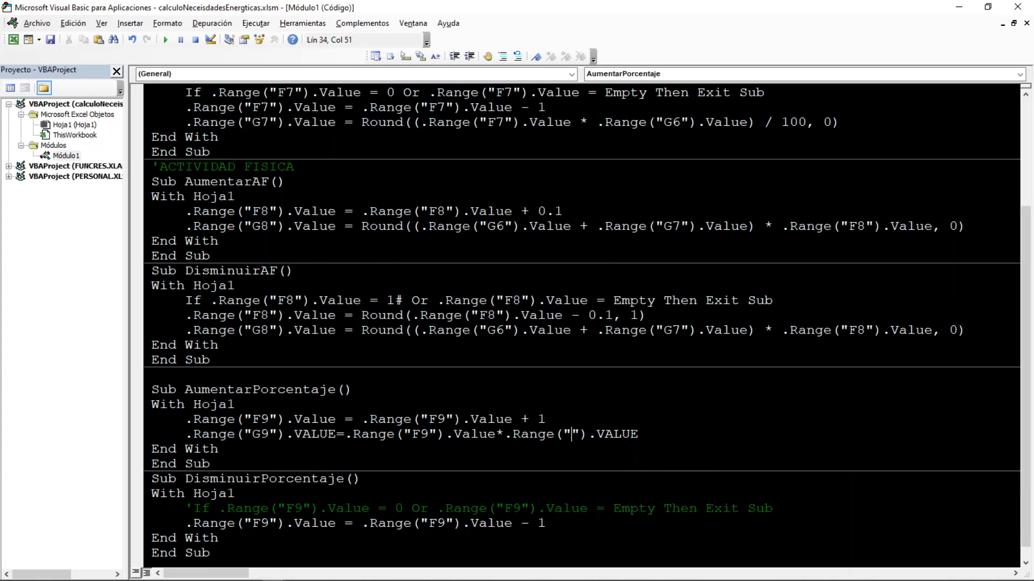
{"action": "type", "text": "G8"}
{"action": "key", "text": "alt+F11"}
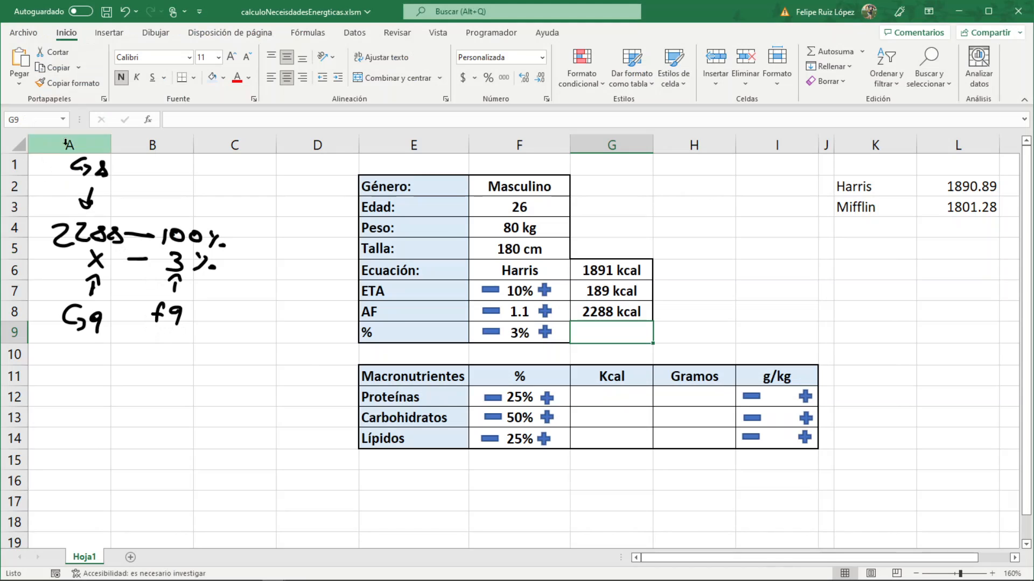
{"action": "key", "text": "alt+F11"}
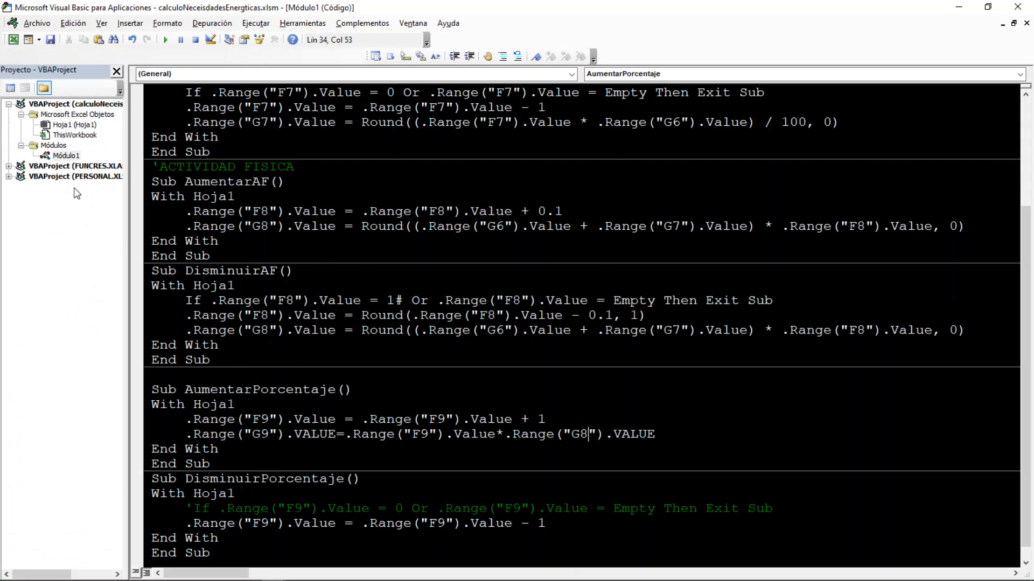
Enclose the F9 by G8 product in parentheses and divide it by 100
{"action": "type", "text": ")"}
{"action": "type", "text": "("}
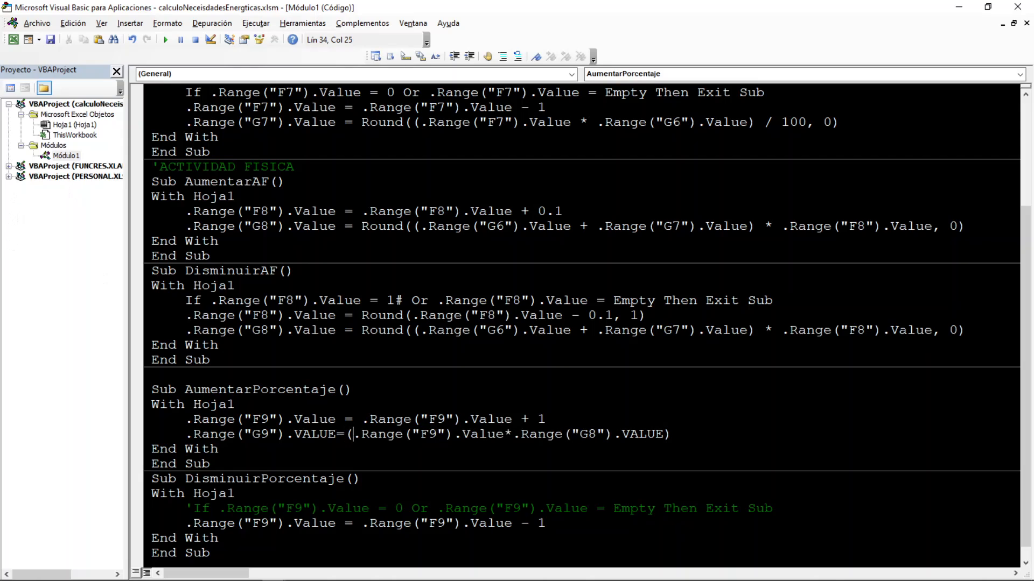
{"action": "type", "text": "/1100"}
{"action": "key", "text": "BackSpace"}
{"action": "key", "text": "BackSpace"}
{"action": "key", "text": "BackSpace"}
{"action": "type", "text": "00"}
Put .Range("G8").Value plus in front of the parenthesised product so the percentage is added to G8
{"action": "key", "text": "alt+F11"}
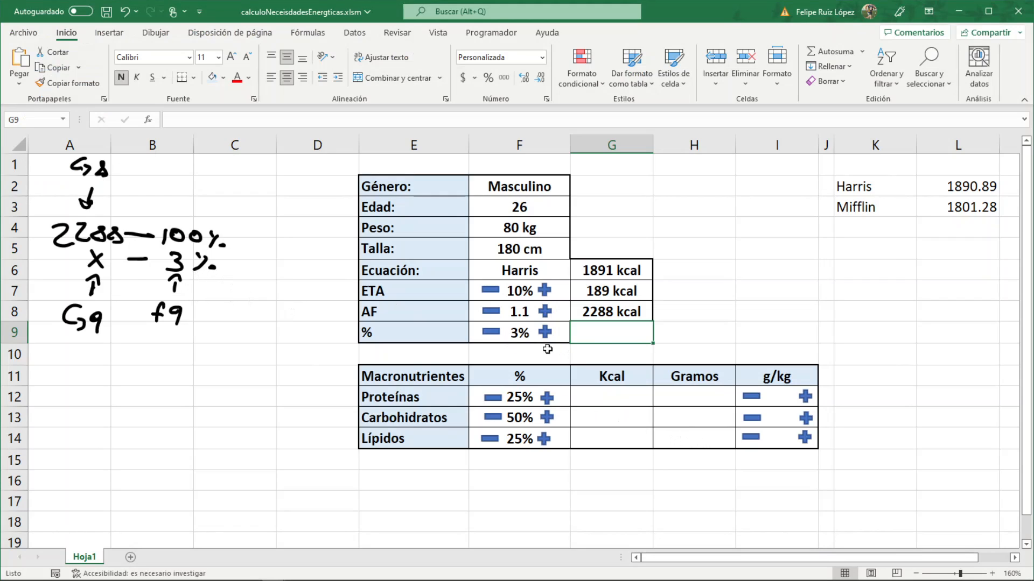
{"action": "left_click", "coordinate": [606, 310]}
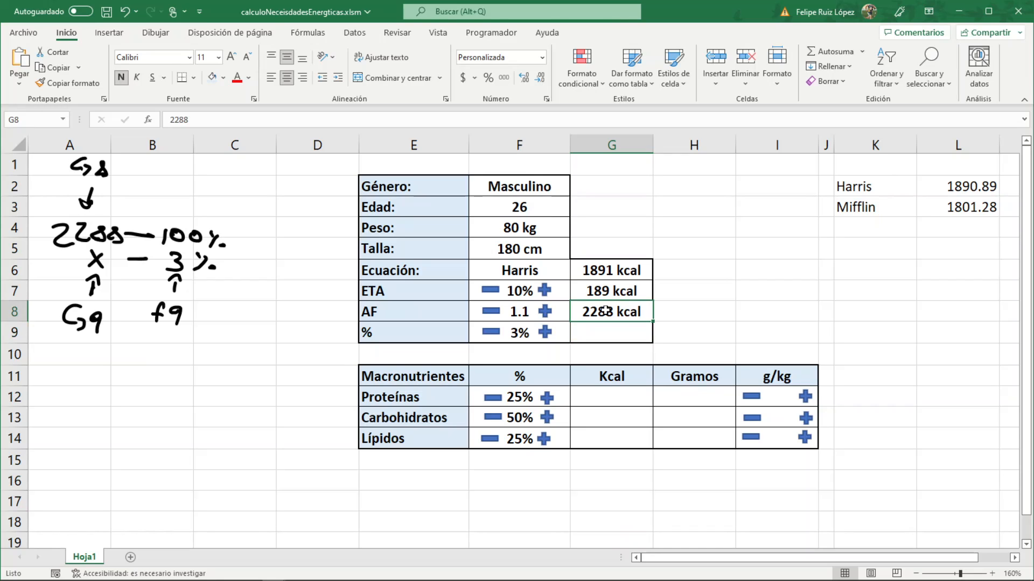
{"action": "key", "text": "alt+F11"}
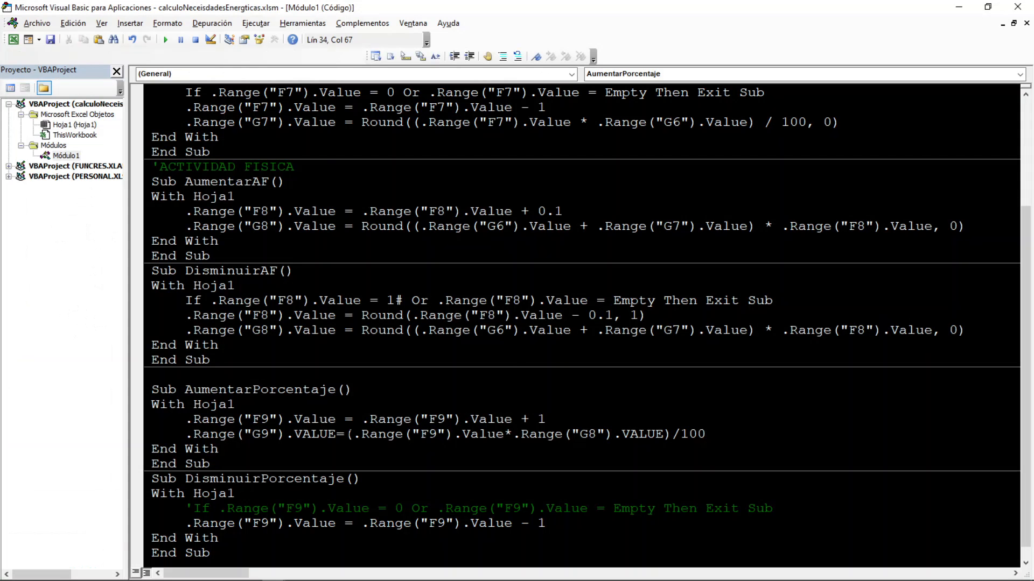
{"action": "type", "text": ".Range(\"\")"}
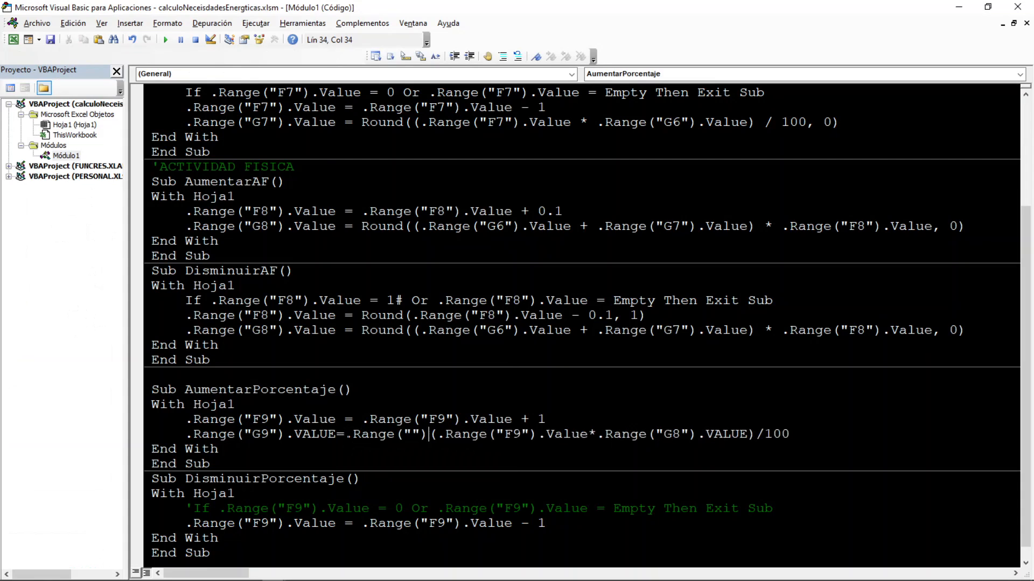
{"action": "type", "text": ".VALUE"}
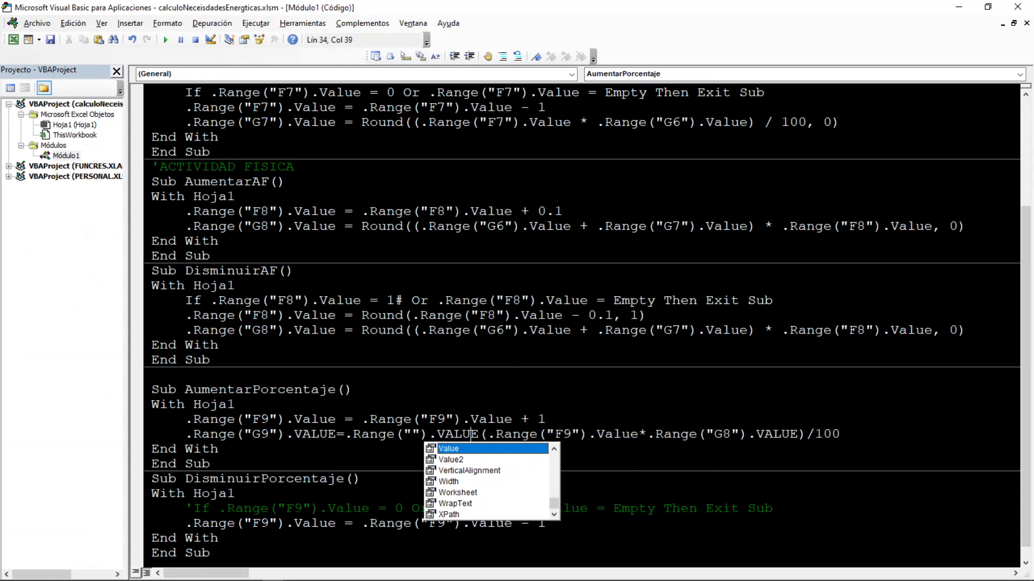
{"action": "key", "text": "Left"}
{"action": "key", "text": "Left"}
{"action": "key", "text": "Left"}
{"action": "type", "text": "G8"}
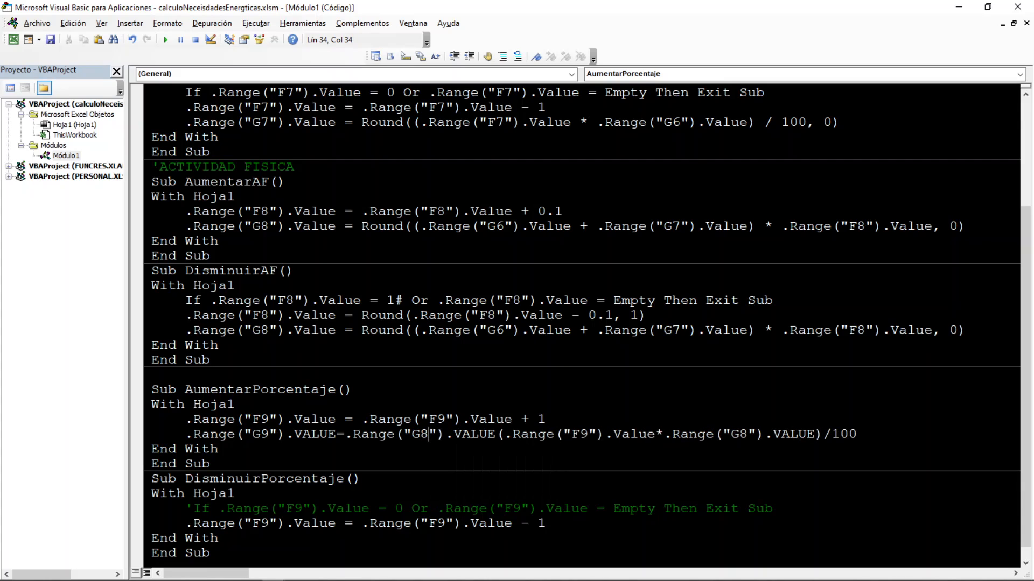
{"action": "key", "text": "Right"}
{"action": "key", "text": "Right"}
{"action": "type", "text": "+"}
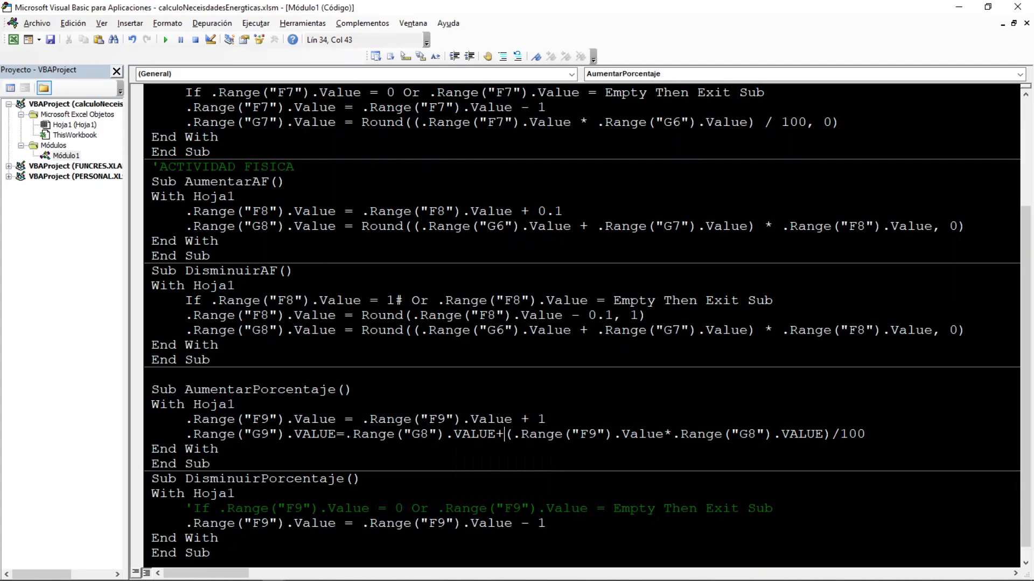
Wrap the whole G9 expression in AumentarPorcentaje in Round with 0 decimals
{"action": "type", "text": "ROUND("}
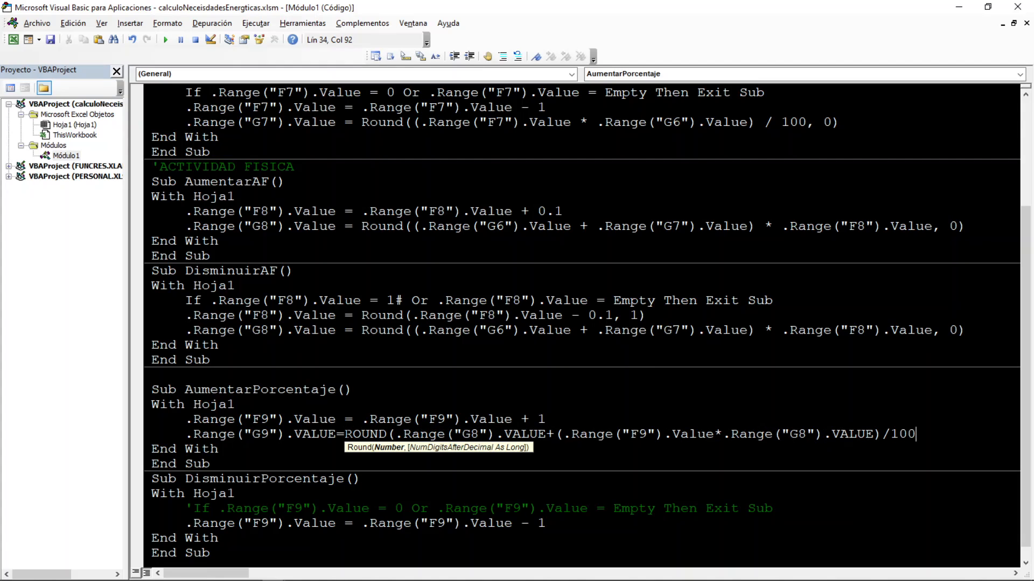
{"action": "type", "text": ","}
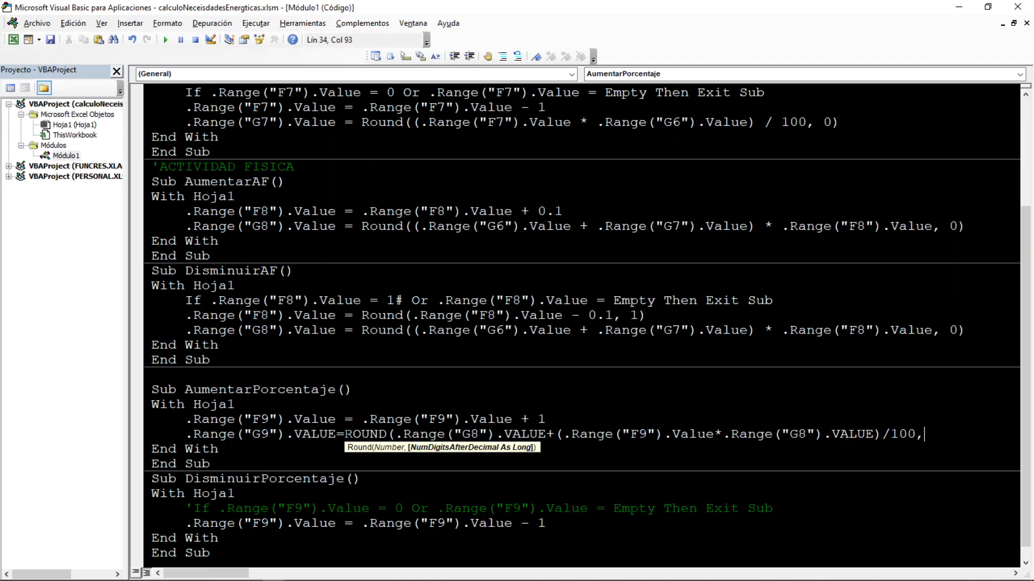
{"action": "type", "text": "0)"}
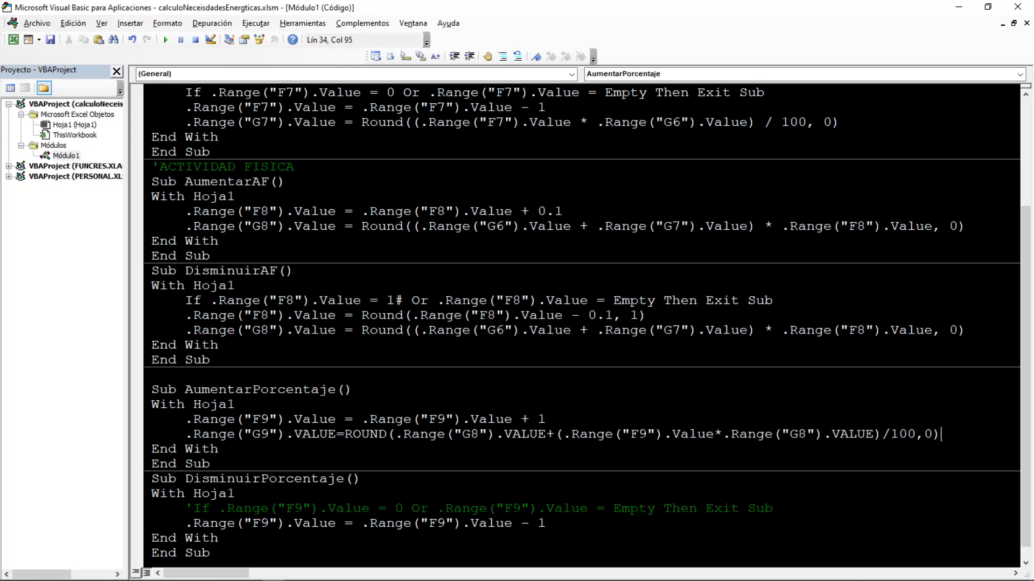
Copy the finished G9 line from AumentarPorcentaje to a new line below the F9 decrement in DisminuirPorcentaje
{"action": "left_click_drag", "start_coordinate": [941, 434], "coordinate": [187, 437]}
{"action": "key", "text": "ctrl+c"}
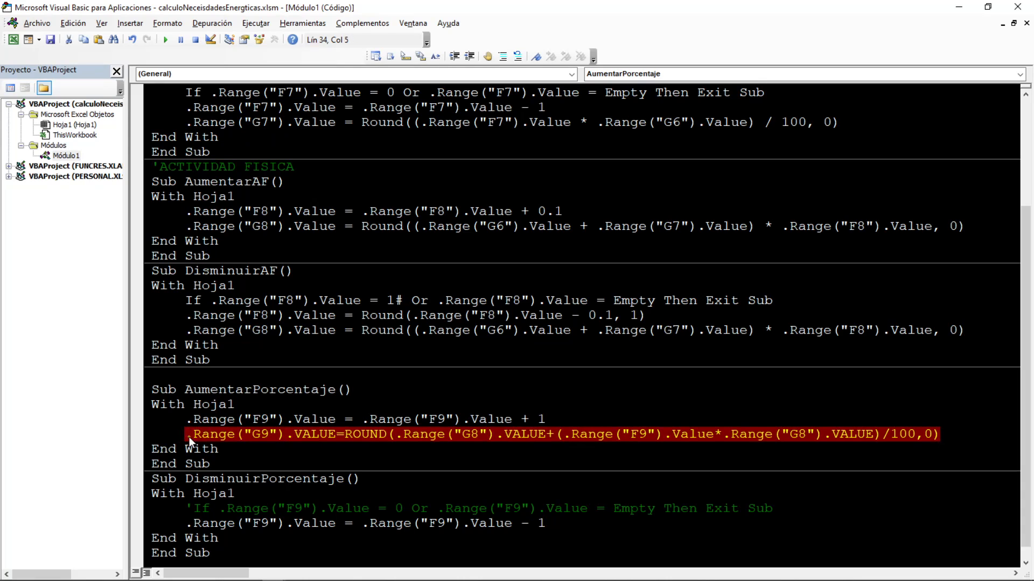
{"action": "scroll", "coordinate": [210, 437], "scroll_direction": "down", "scroll_amount": 1}
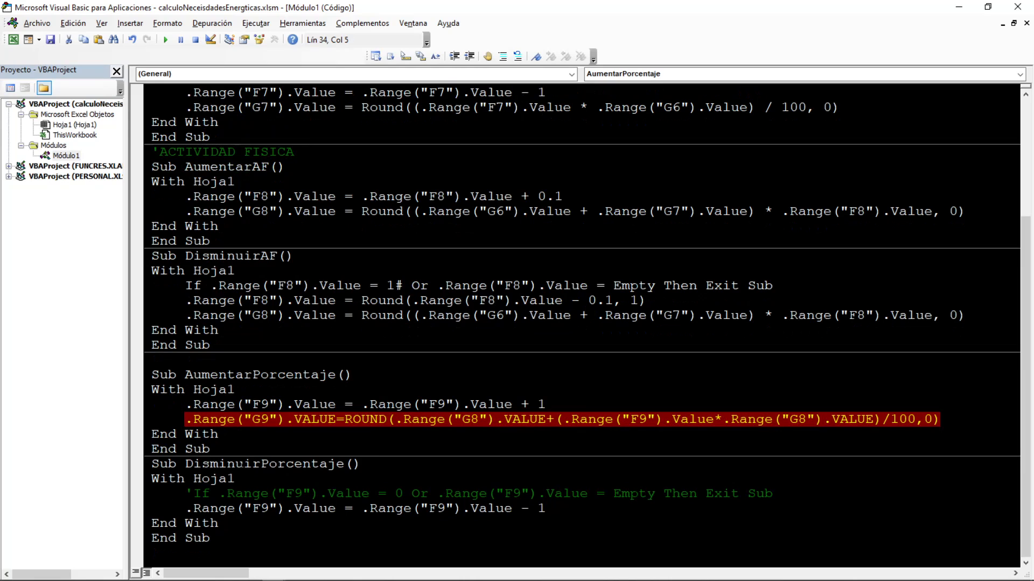
{"action": "left_click", "coordinate": [547, 508]}
{"action": "key", "text": "Return"}
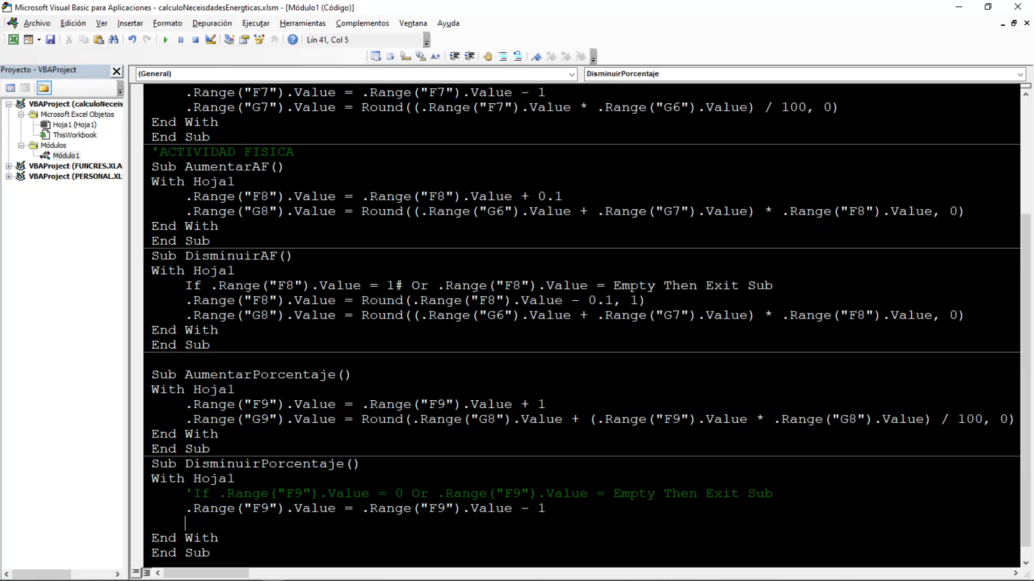
{"action": "key", "text": "ctrl+v"}
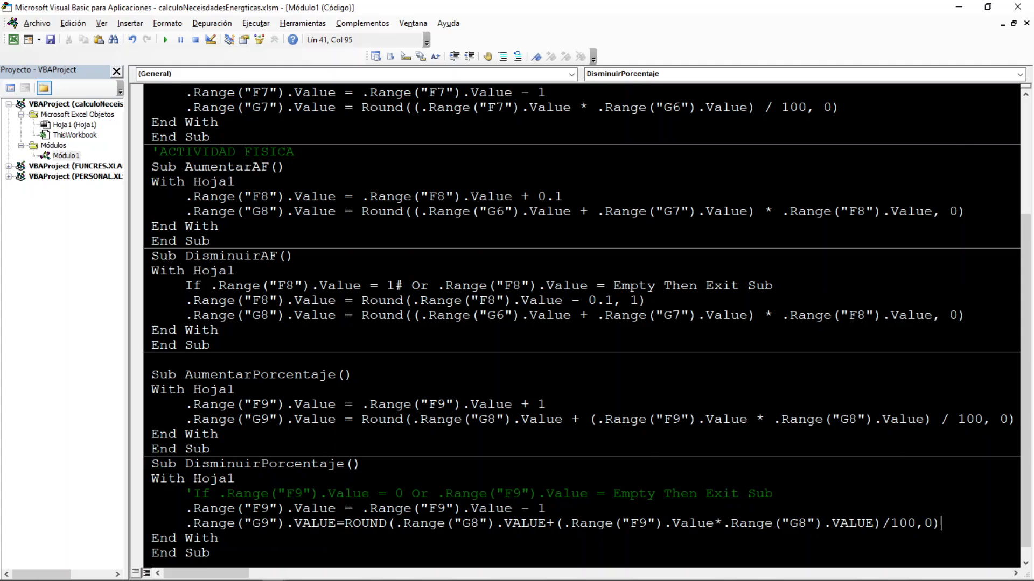
Return to the worksheet and test AumentarPorcentaje with the percentage plus shape, raising the percentage to 10%
{"action": "left_click", "coordinate": [958, 7]}
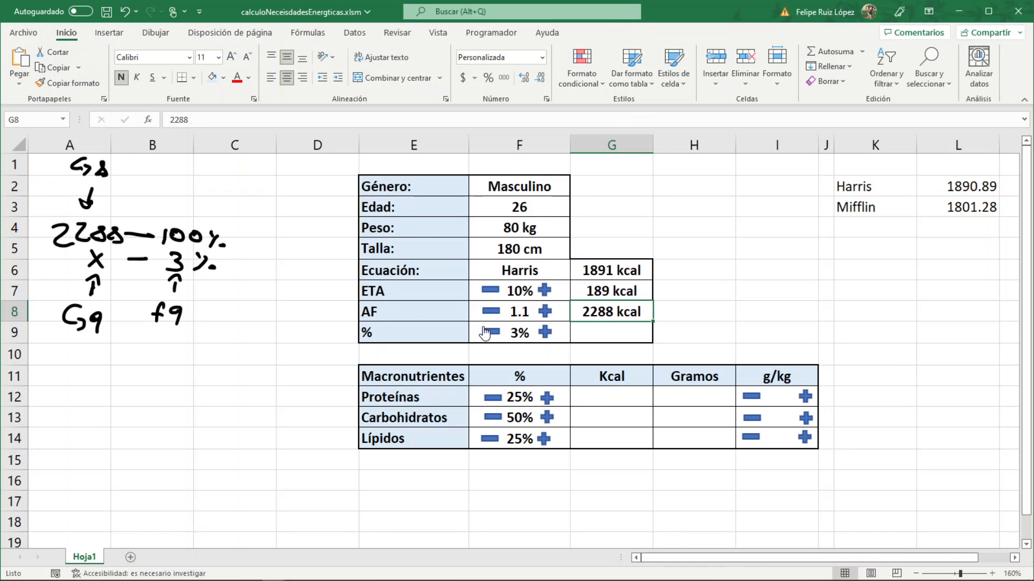
{"action": "left_click", "coordinate": [545, 332]}
{"action": "left_click", "coordinate": [545, 332]}
{"action": "left_click", "coordinate": [547, 334]}
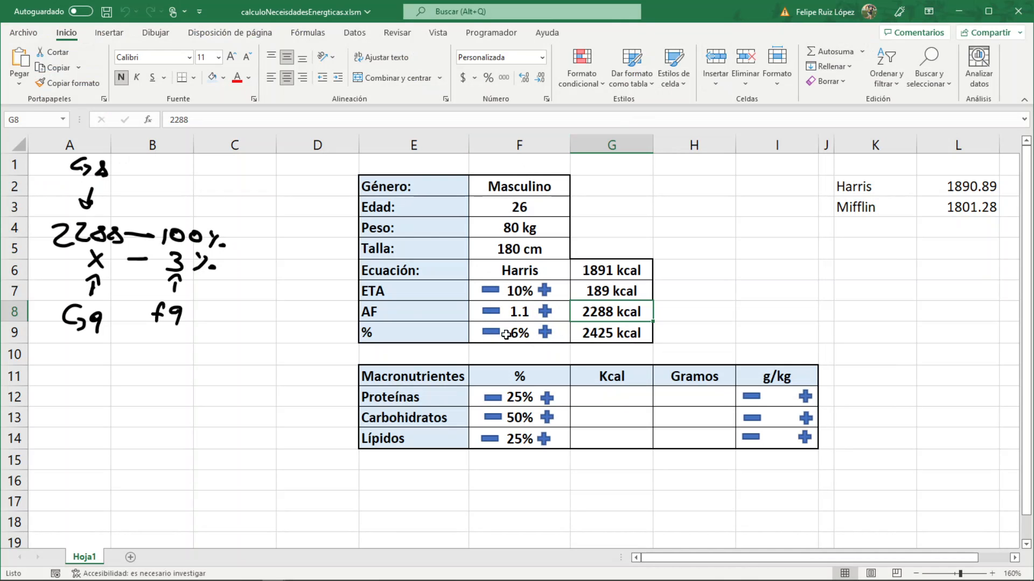
{"action": "left_click", "coordinate": [545, 333]}
{"action": "left_click", "coordinate": [545, 333]}
{"action": "left_click", "coordinate": [546, 333]}
{"action": "left_click", "coordinate": [545, 332]}
Test DisminuirPorcentaje with the percentage minus shape, lowering the percentage to -5%
{"action": "left_click", "coordinate": [491, 334]}
{"action": "left_click", "coordinate": [491, 334]}
{"action": "left_click", "coordinate": [491, 334]}
{"action": "left_click", "coordinate": [491, 334]}
{"action": "left_click", "coordinate": [491, 334]}
{"action": "left_click", "coordinate": [491, 334]}
{"action": "left_click", "coordinate": [491, 334]}
{"action": "left_click", "coordinate": [491, 334]}
{"action": "left_click", "coordinate": [492, 334]}
{"action": "left_click", "coordinate": [491, 334]}
{"action": "left_click", "coordinate": [490, 332]}
{"action": "left_click", "coordinate": [490, 333]}
{"action": "left_click", "coordinate": [491, 332]}
{"action": "left_click", "coordinate": [488, 333]}
{"action": "left_click", "coordinate": [489, 333]}
Test the ETA plus and minus shapes twice each, then inspect the equation in F6 and the formula in G6
{"action": "left_click", "coordinate": [544, 291]}
{"action": "left_click", "coordinate": [544, 291]}
{"action": "left_click", "coordinate": [490, 290]}
{"action": "left_click", "coordinate": [490, 290]}
{"action": "left_click", "coordinate": [523, 271]}
{"action": "left_click", "coordinate": [593, 273]}
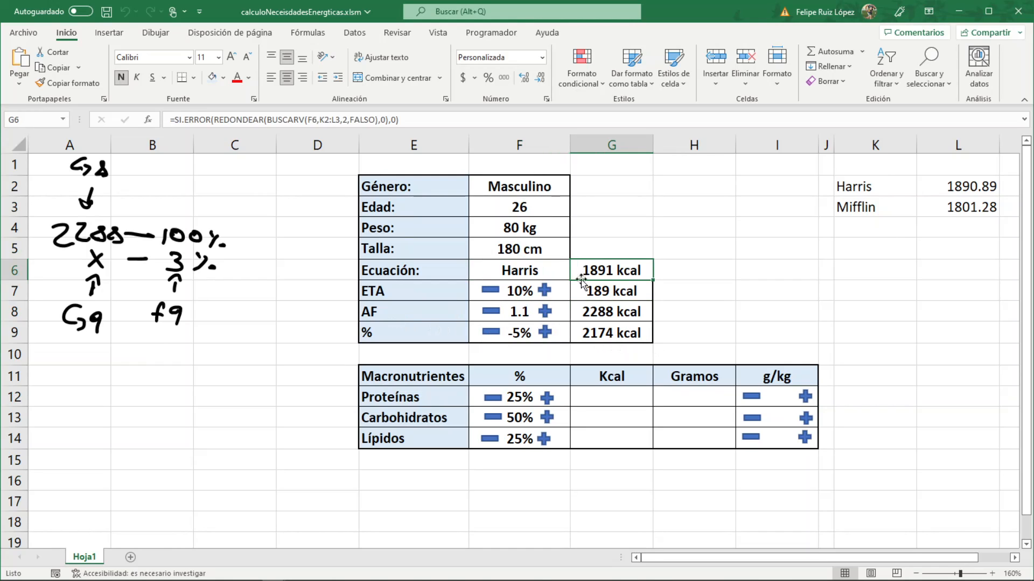
Test the ETA plus and minus shapes in both directions, leaving ETA at 13%
{"action": "left_click", "coordinate": [545, 290]}
{"action": "left_click", "coordinate": [544, 291]}
{"action": "left_click", "coordinate": [544, 290]}
{"action": "left_click", "coordinate": [544, 291]}
{"action": "left_click", "coordinate": [491, 291]}
{"action": "left_click", "coordinate": [491, 291]}
{"action": "left_click", "coordinate": [490, 291]}
{"action": "left_click", "coordinate": [544, 290]}
{"action": "left_click", "coordinate": [544, 290]}
Lower the AF factor once with its minus shape and raise it to 1.2 with its plus shape
{"action": "left_click", "coordinate": [496, 314]}
{"action": "left_click", "coordinate": [544, 311]}
{"action": "left_click", "coordinate": [544, 311]}
Test the percentage plus and minus shapes in both directions, leaving the percentage at 0%
{"action": "left_click", "coordinate": [545, 332]}
{"action": "left_click", "coordinate": [545, 332]}
{"action": "left_click", "coordinate": [545, 333]}
{"action": "left_click", "coordinate": [490, 332]}
{"action": "left_click", "coordinate": [490, 332]}
{"action": "left_click", "coordinate": [490, 332]}
{"action": "left_click", "coordinate": [491, 331]}
{"action": "left_click", "coordinate": [544, 332]}
{"action": "left_click", "coordinate": [545, 333]}
{"action": "left_click", "coordinate": [544, 332]}
{"action": "left_click", "coordinate": [545, 332]}
{"action": "left_click", "coordinate": [545, 332]}
{"action": "left_click", "coordinate": [545, 333]}
Raise ETA to 16% with its plus shape and select cell G9 to check whether its total follows
{"action": "left_click", "coordinate": [545, 290]}
{"action": "left_click", "coordinate": [544, 290]}
{"action": "left_click", "coordinate": [544, 291]}
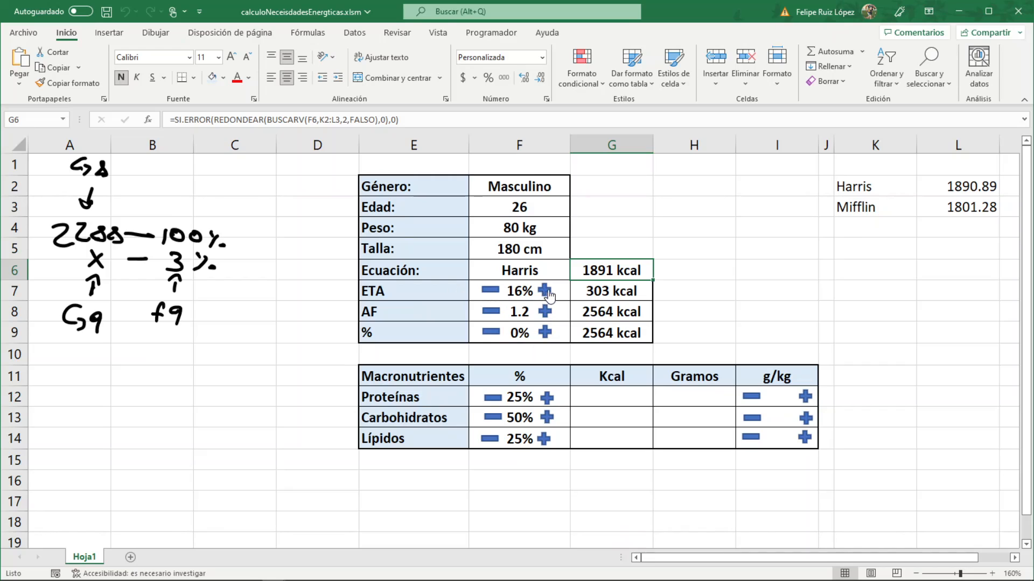
{"action": "left_click", "coordinate": [597, 332]}
Lower ETA to 7% with its minus shape while watching the AF and percentage totals
{"action": "left_click", "coordinate": [488, 291]}
{"action": "left_click", "coordinate": [488, 291]}
{"action": "left_click", "coordinate": [488, 291]}
{"action": "left_click", "coordinate": [488, 292]}
{"action": "left_click", "coordinate": [489, 291]}
{"action": "left_click", "coordinate": [488, 291]}
{"action": "left_click", "coordinate": [491, 291]}
{"action": "left_click", "coordinate": [492, 291]}
{"action": "left_click", "coordinate": [491, 291]}
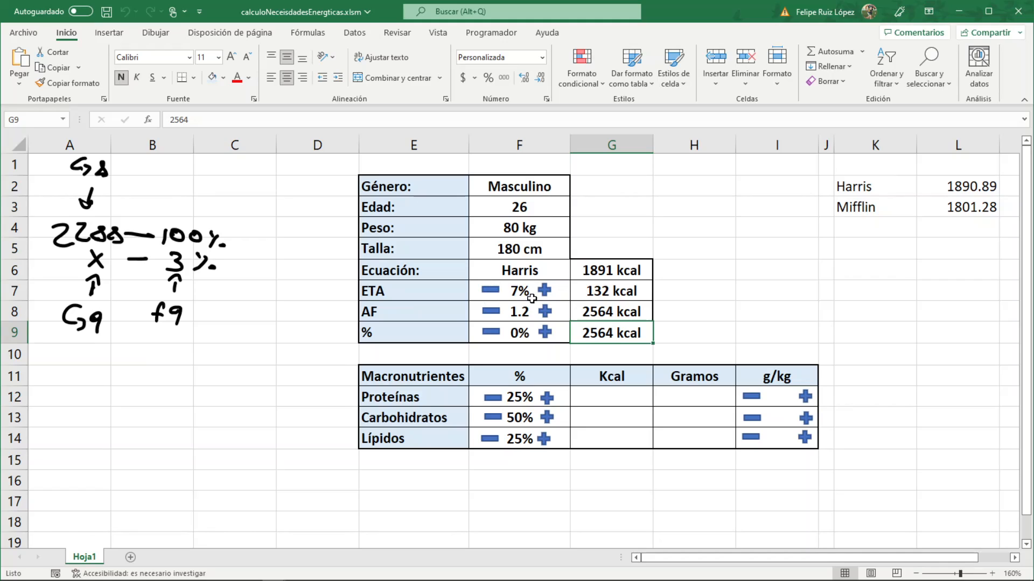
Test the AF and ETA plus and minus shapes once each, leaving AF 1.2 and ETA 7%, and select G9 to check its total
{"action": "left_click", "coordinate": [545, 314]}
{"action": "left_click", "coordinate": [492, 312]}
{"action": "left_click", "coordinate": [698, 310]}
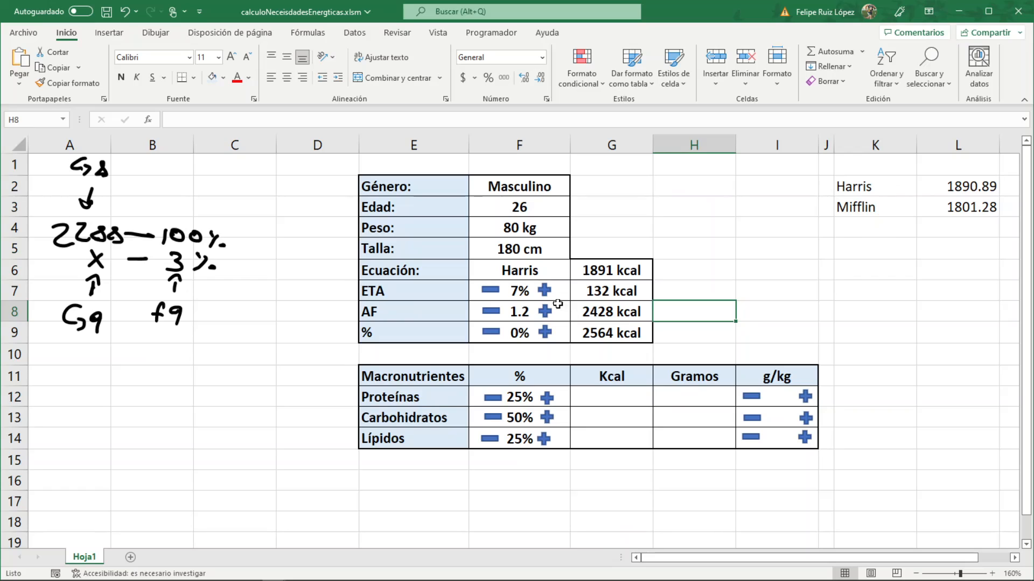
{"action": "left_click", "coordinate": [544, 291]}
{"action": "left_click", "coordinate": [491, 291]}
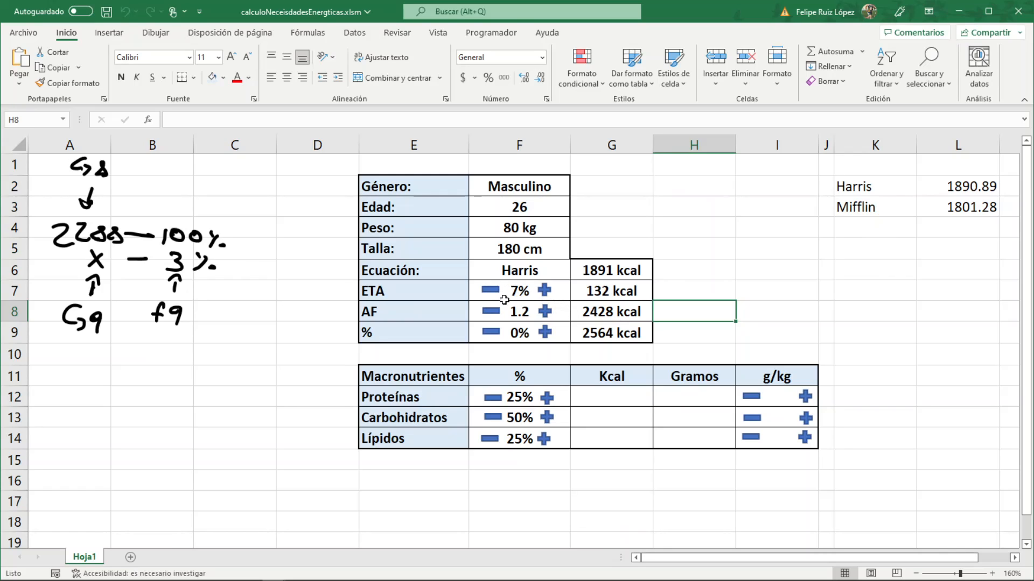
{"action": "left_click", "coordinate": [585, 334]}
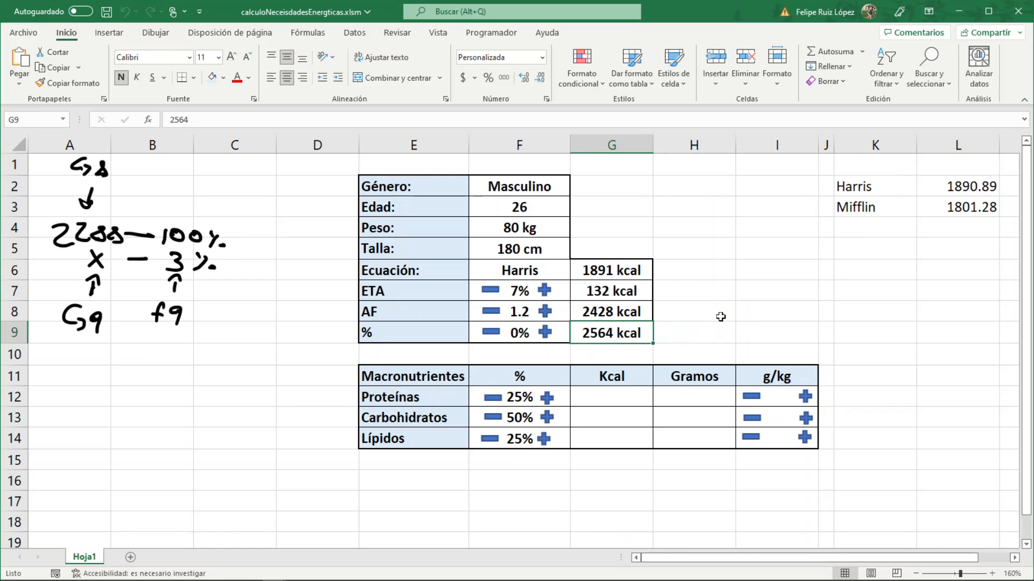
Switch to the VBA editor and create a new procedure named CalculoFinal below DisminuirPorcentaje in Módulo1
{"action": "key", "text": "alt+F11"}
{"action": "scroll", "coordinate": [582, 323], "scroll_direction": "down", "scroll_amount": 1}
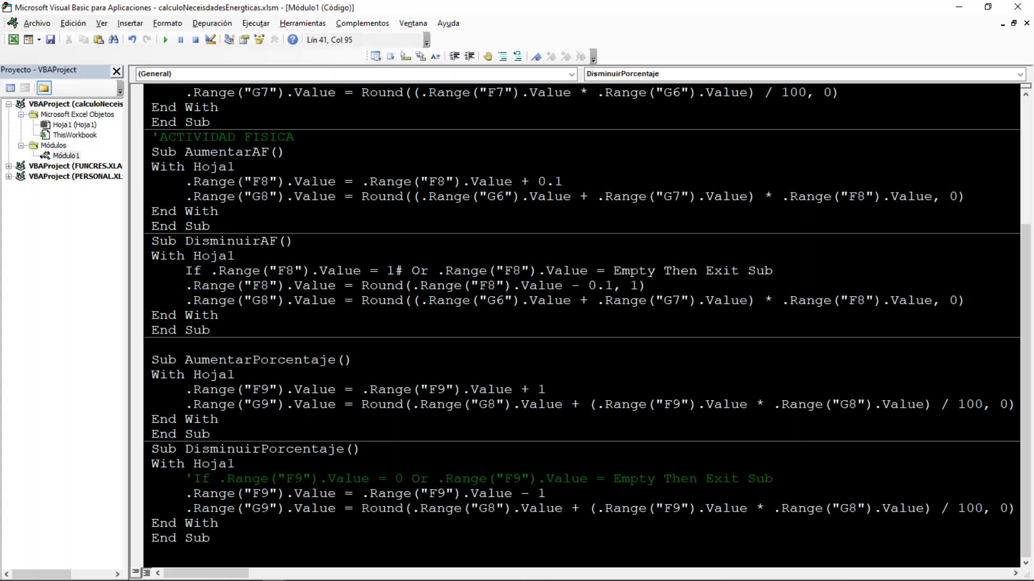
{"action": "key", "text": "Return"}
{"action": "key", "text": "Return"}
{"action": "type", "text": "SUB"}
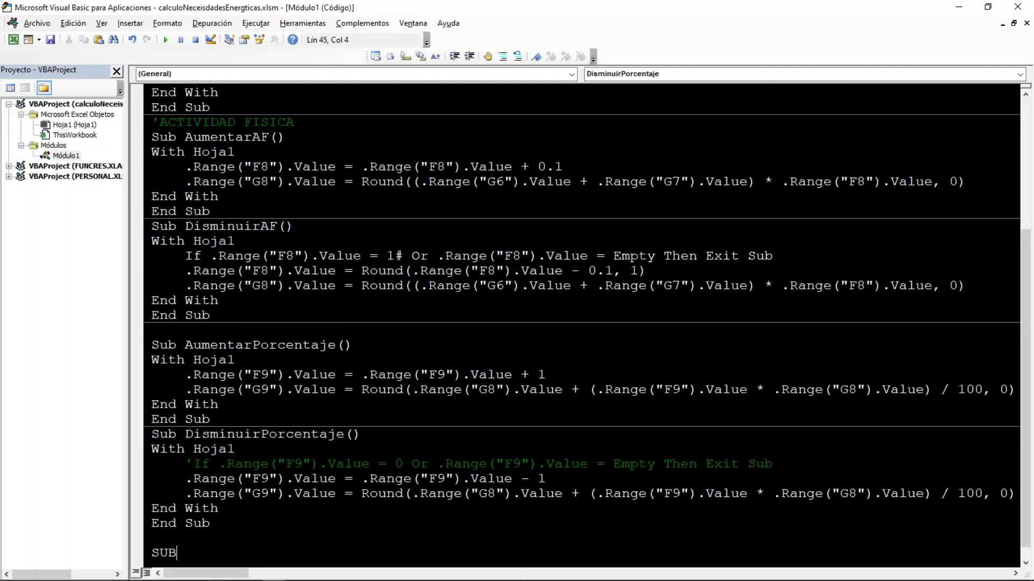
{"action": "type", "text": " Calculof"}
{"action": "type", "text": "inal"}
{"action": "key", "text": "Return"}
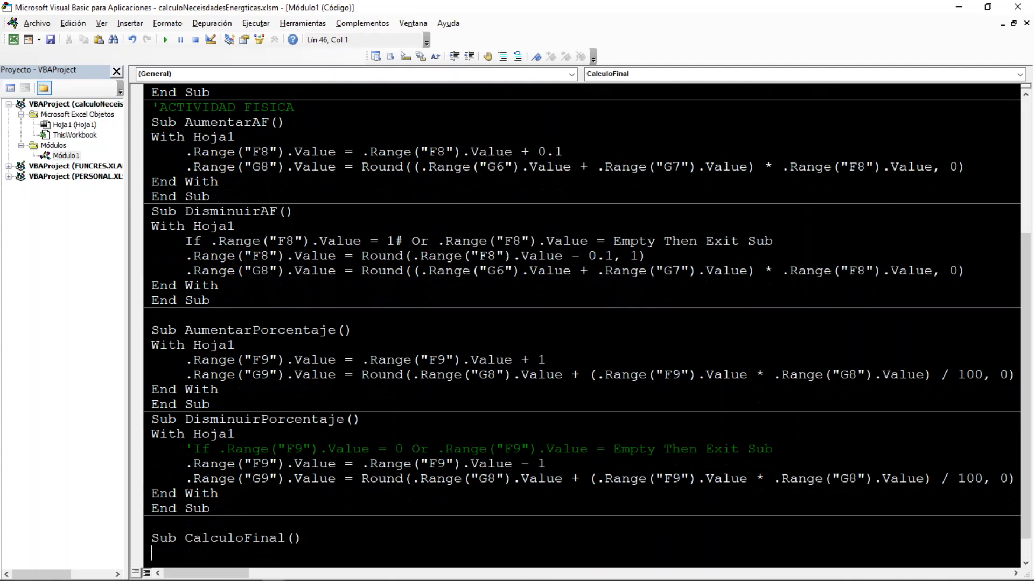
{"action": "scroll", "coordinate": [581, 325], "scroll_direction": "down", "scroll_amount": 1}
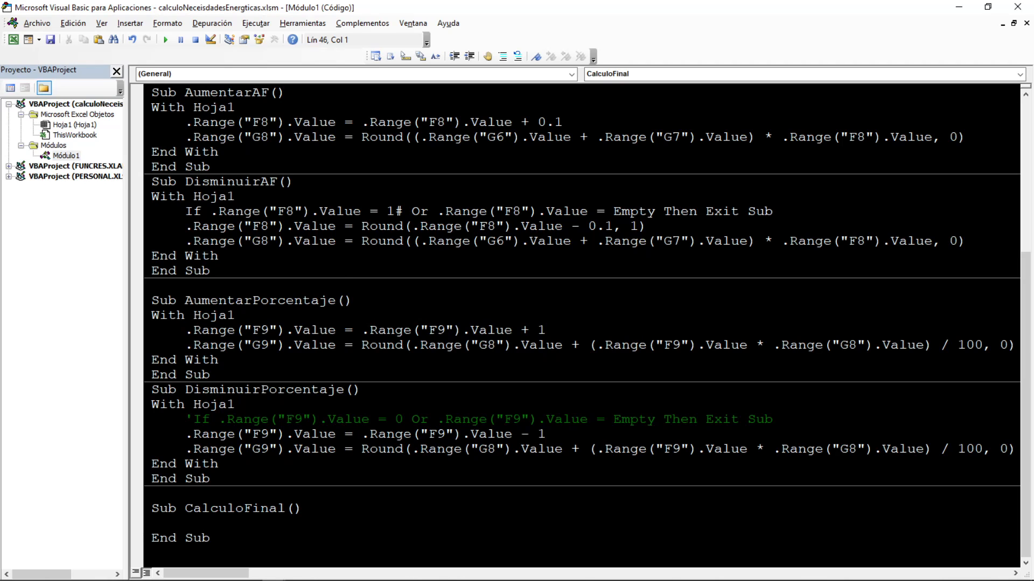
Check the G8 total cell on the worksheet and start a With Hoja1 block inside CalculoFinal
{"action": "key", "text": "alt+F11"}
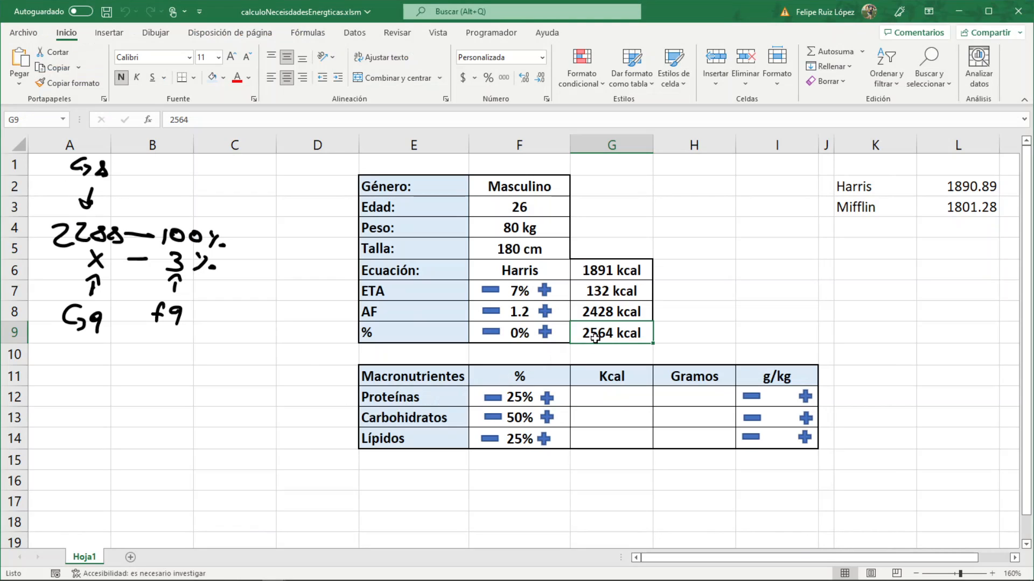
{"action": "left_click", "coordinate": [607, 313]}
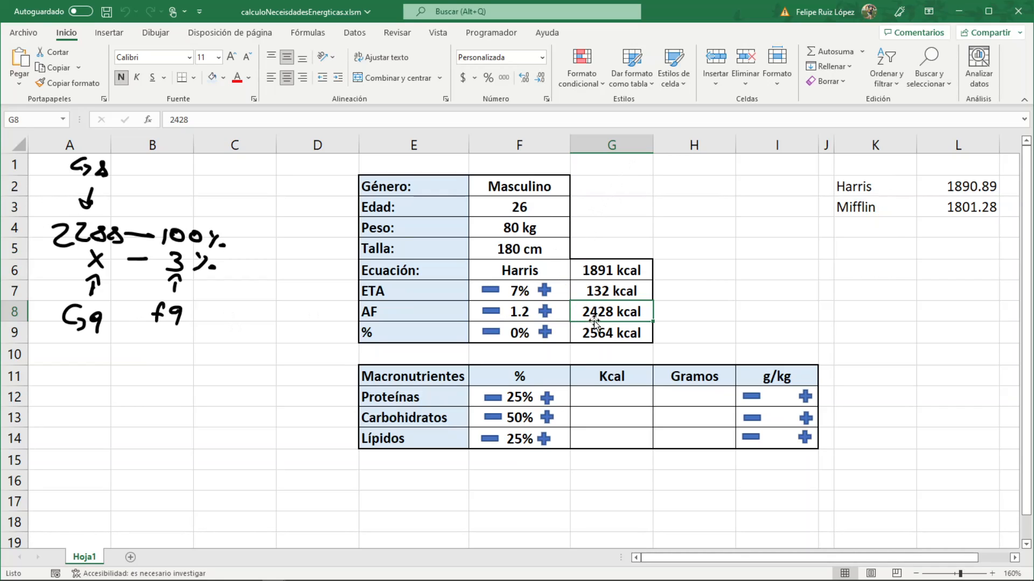
{"action": "key", "text": "alt+F11"}
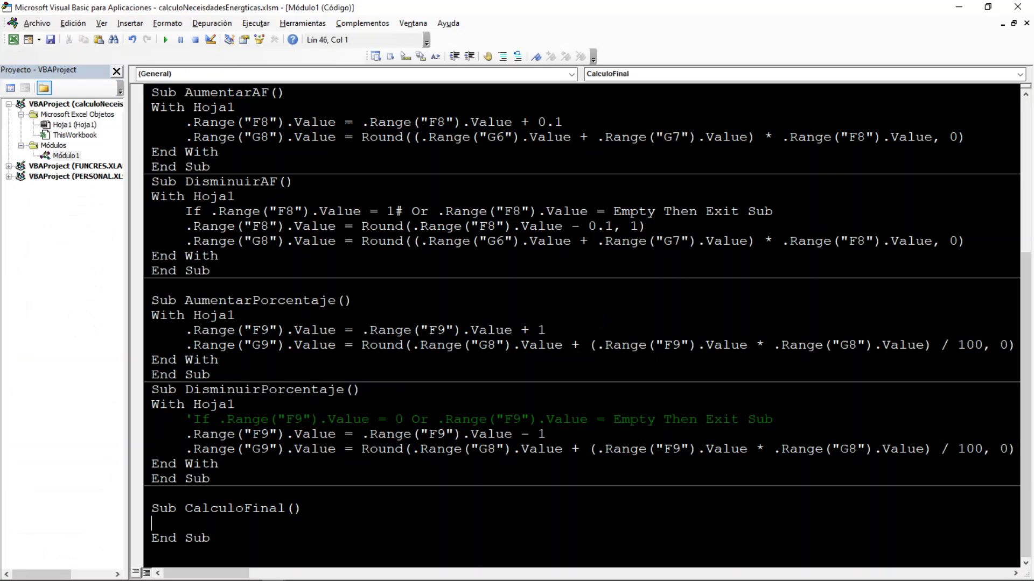
{"action": "type", "text": "with hoja1"}
{"action": "key", "text": "Return"}
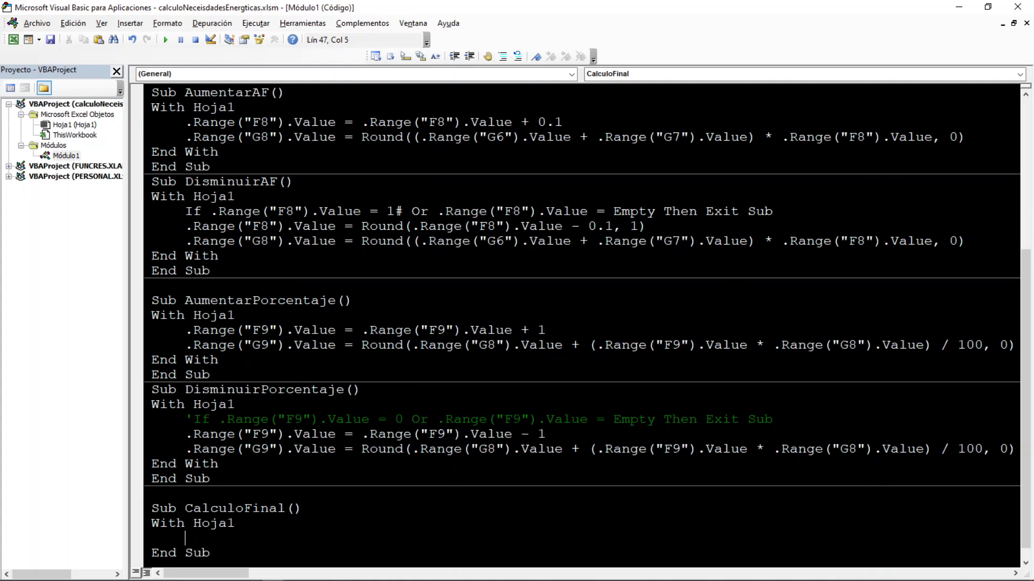
Begin the assignment .Range("G8").Value = inside the With block, confirming the target cell on the sheet
{"action": "type", "text": ".Range(\""}
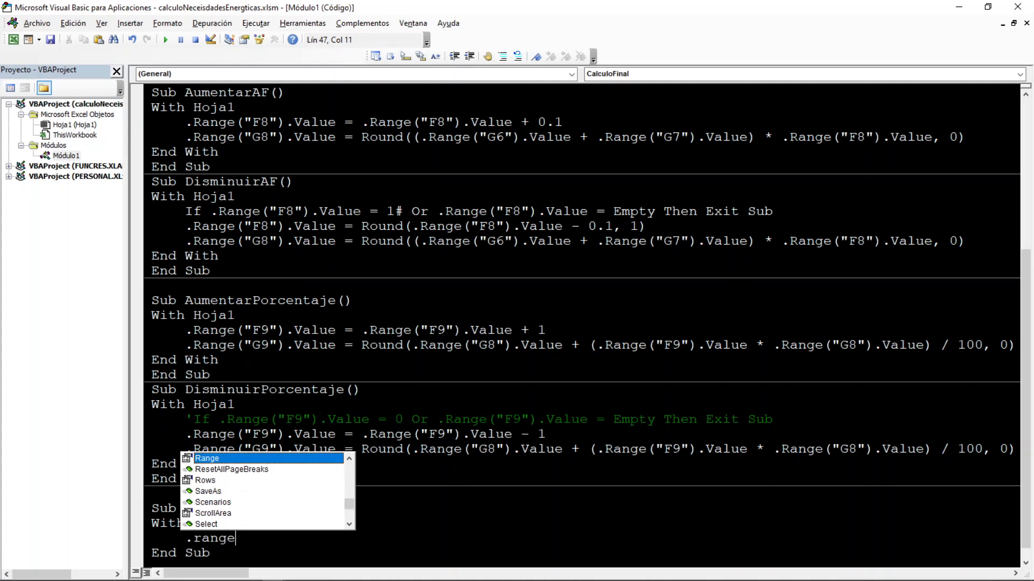
{"action": "type", "text": "\"\""}
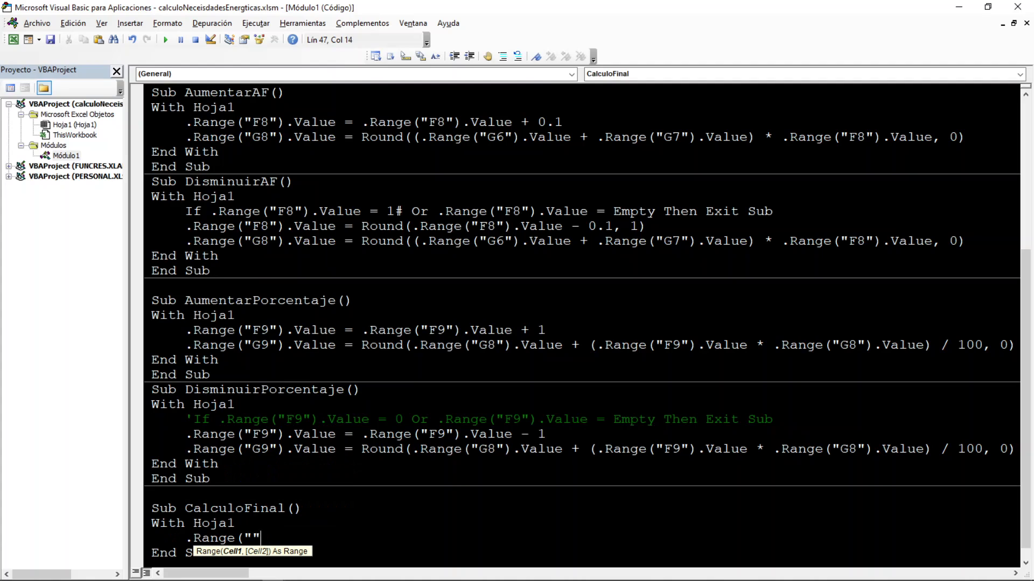
{"action": "type", "text": ")\").value"}
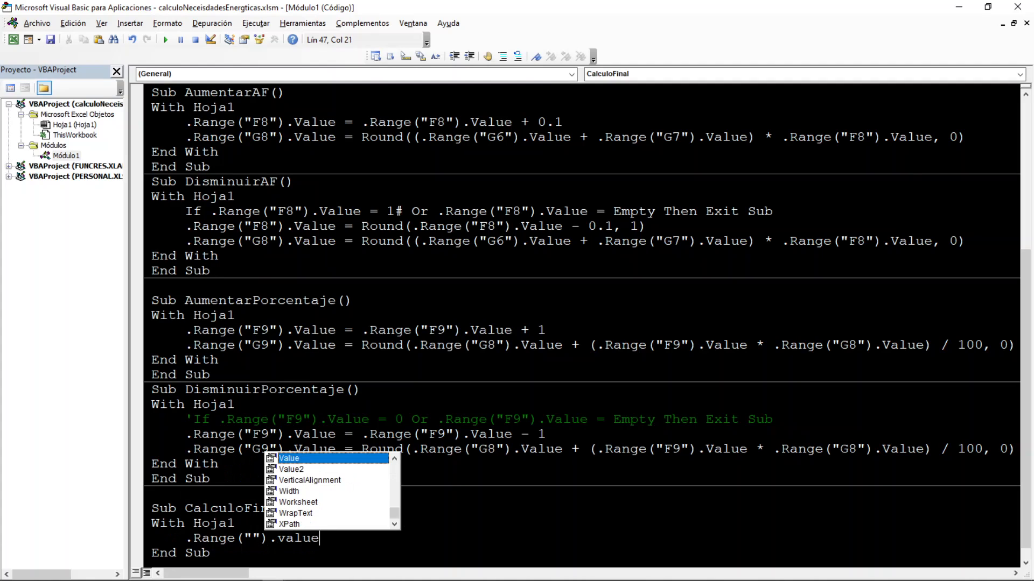
{"action": "key", "text": "Left"}
{"action": "key", "text": "Left"}
{"action": "key", "text": "Left"}
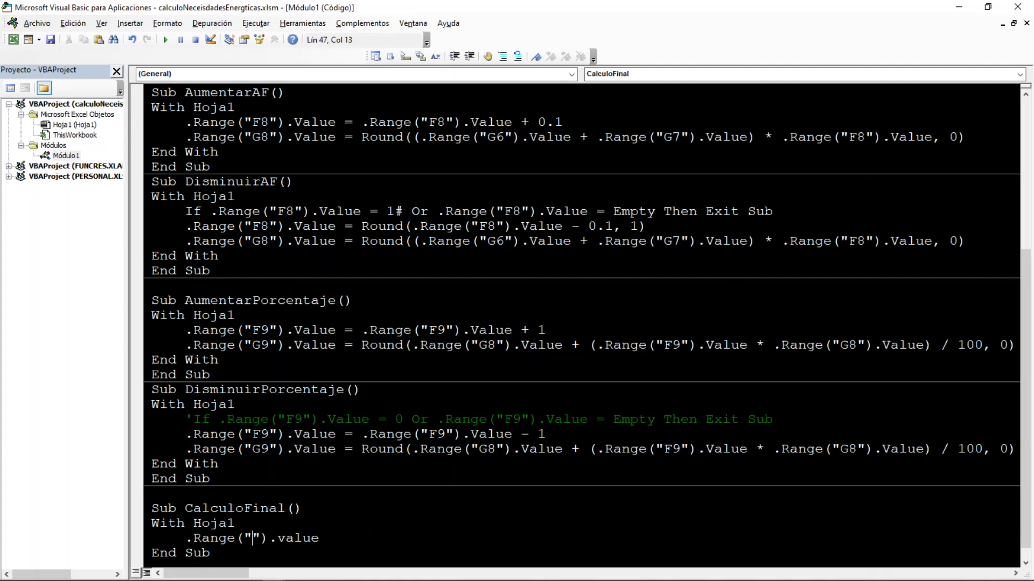
{"action": "key", "text": "alt+F11"}
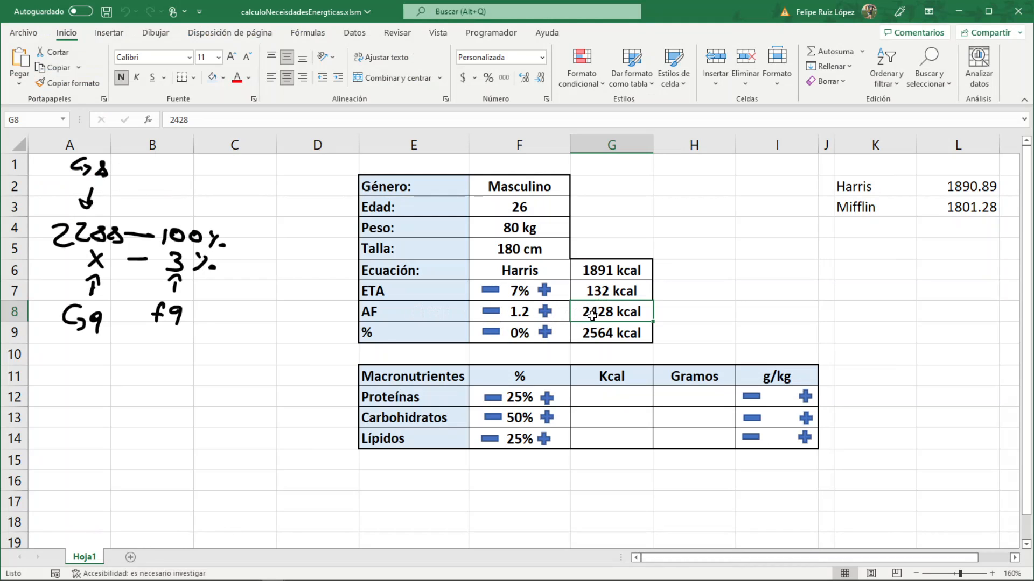
{"action": "key", "text": "alt+F11"}
{"action": "type", "text": "G8\").value"}
{"action": "key", "text": "Right"}
{"action": "key", "text": "Right"}
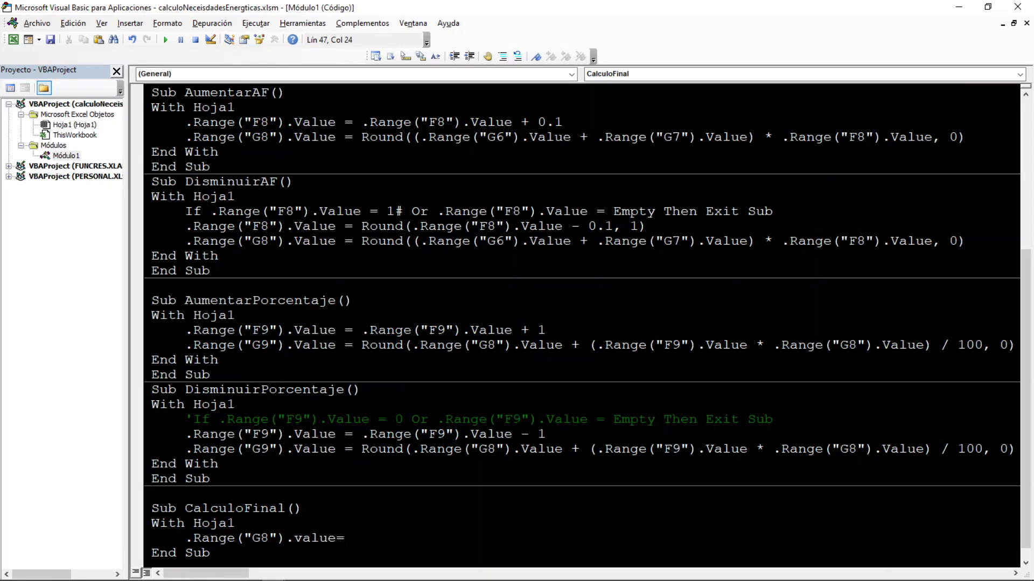
Check cells G6:G7 on the sheet and write a parenthesised sum of two .Range("").Value terms with blank cell references for G8
{"action": "key", "text": "alt+F11"}
{"action": "left_click", "coordinate": [623, 275]}
{"action": "left_click", "coordinate": [612, 289], "text": "shift"}
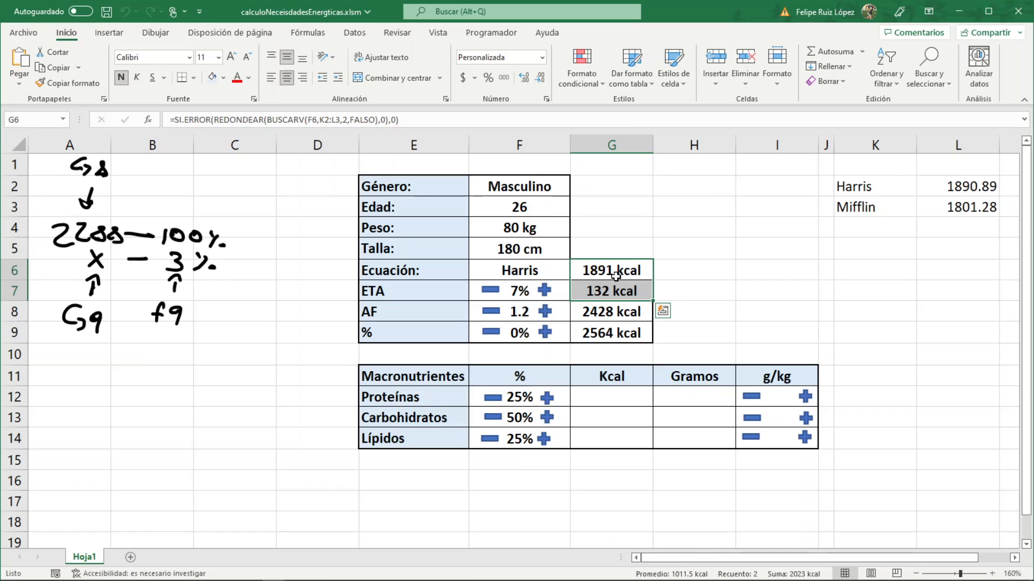
{"action": "key", "text": "alt+F11"}
{"action": "type", "text": "(.Range(\")"}
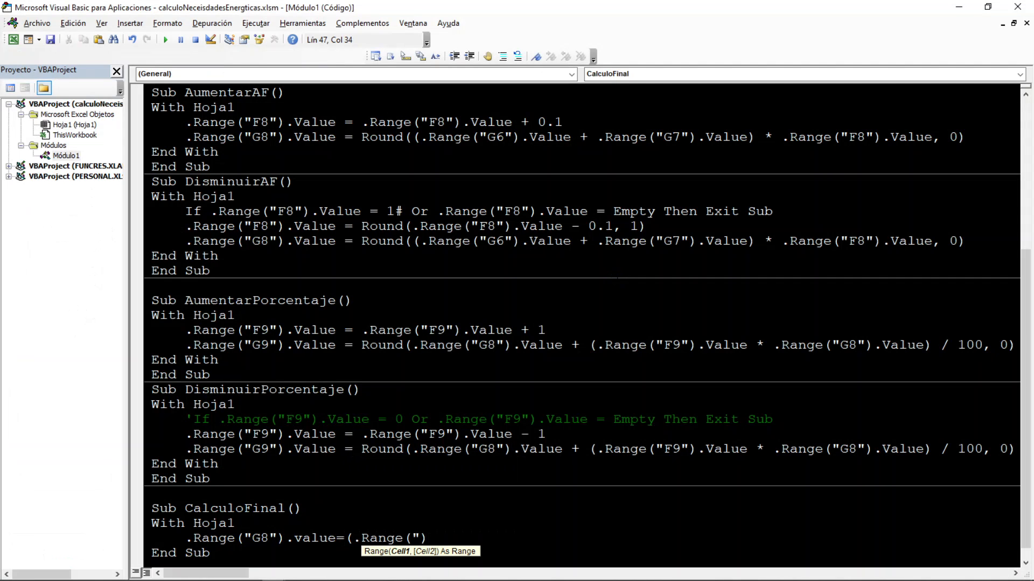
{"action": "key", "text": "BackSpace"}
{"action": "type", "text": "2"}
{"action": "key", "text": "BackSpace"}
{"action": "type", "text": "\").VALUE"}
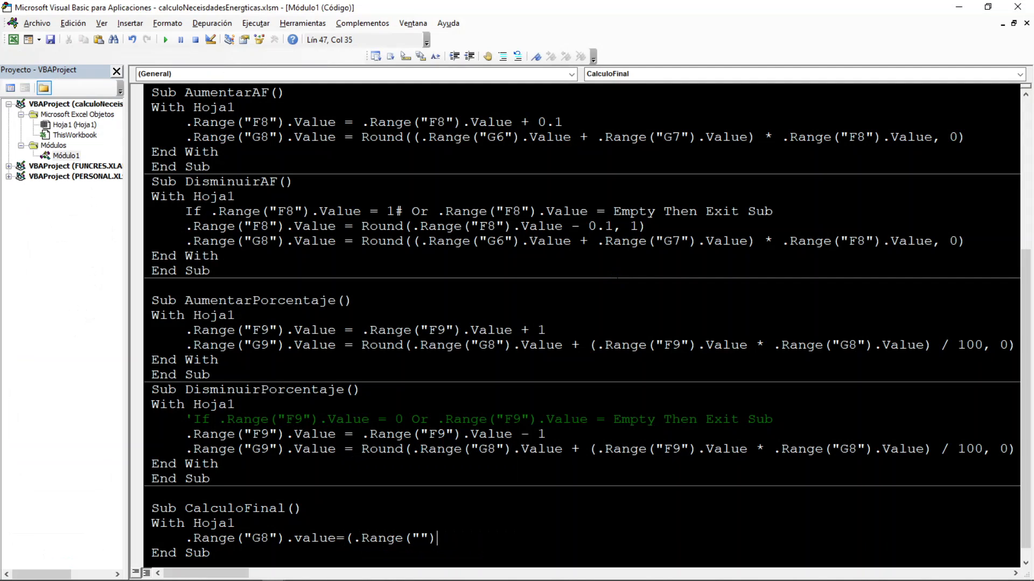
{"action": "type", "text": "+.RANGE(\"\")\""}
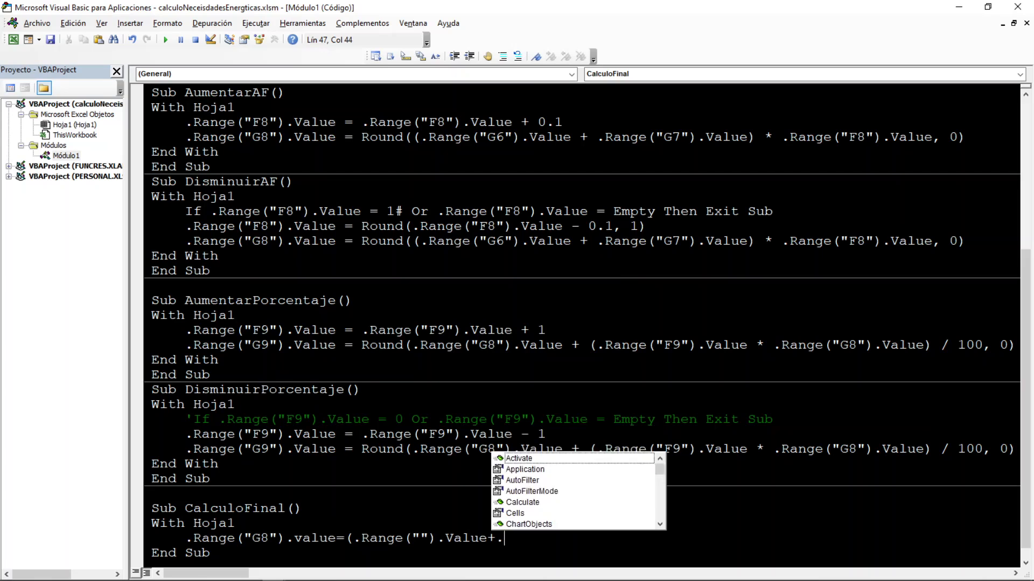
{"action": "key", "text": "BackSpace"}
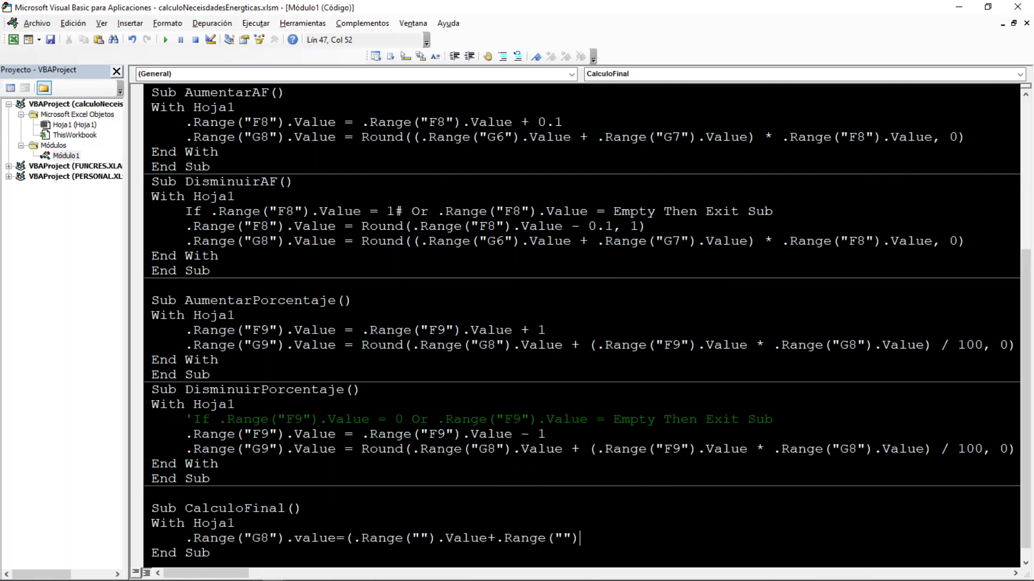
{"action": "type", "text": ".VALUE"}
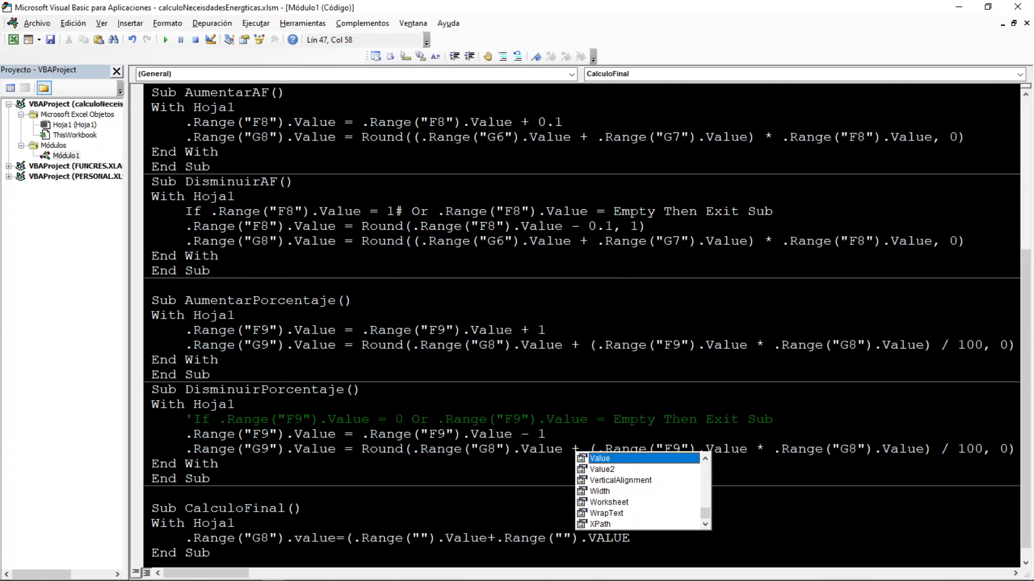
Enter G6 as the first cell reference in the CalculoFinal sum after checking that cell on the sheet
{"action": "left_click", "coordinate": [420, 539]}
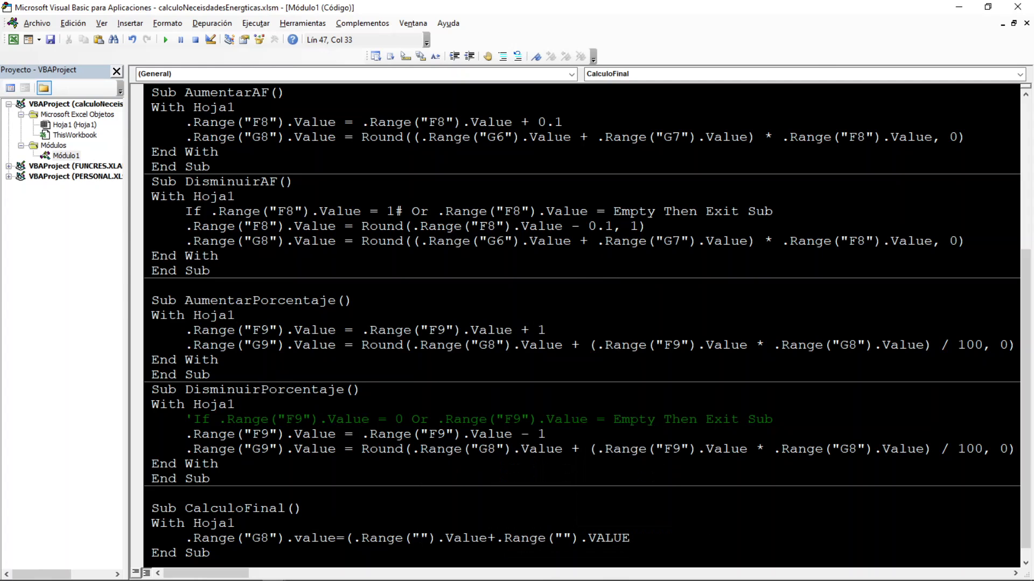
{"action": "key", "text": "alt+F11"}
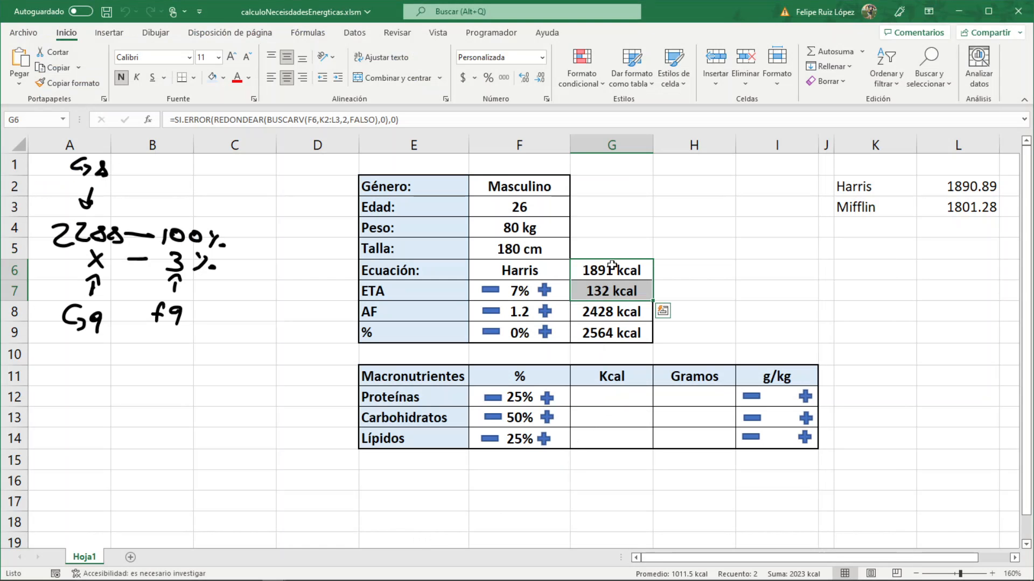
{"action": "left_click", "coordinate": [612, 270]}
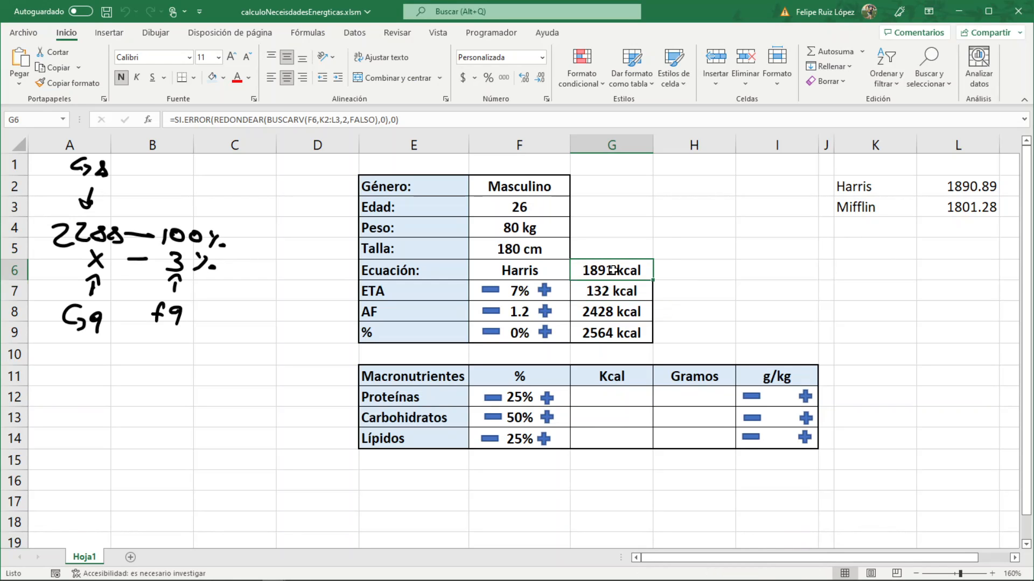
{"action": "key", "text": "alt+F11"}
{"action": "type", "text": "G6"}
Enter G7 as the second cell reference, verify that cell on the sheet, and close the parenthesis around the sum
{"action": "key", "text": "Right"}
{"action": "key", "text": "Right"}
{"action": "key", "text": "Right"}
{"action": "key", "text": "Right"}
{"action": "key", "text": "Right"}
{"action": "key", "text": "Right"}
{"action": "key", "text": "Right"}
{"action": "key", "text": "Right"}
{"action": "key", "text": "Right"}
{"action": "key", "text": "Right"}
{"action": "key", "text": "Right"}
{"action": "key", "text": "Right"}
{"action": "key", "text": "Right"}
{"action": "key", "text": "Right"}
{"action": "key", "text": "Right"}
{"action": "key", "text": "Right"}
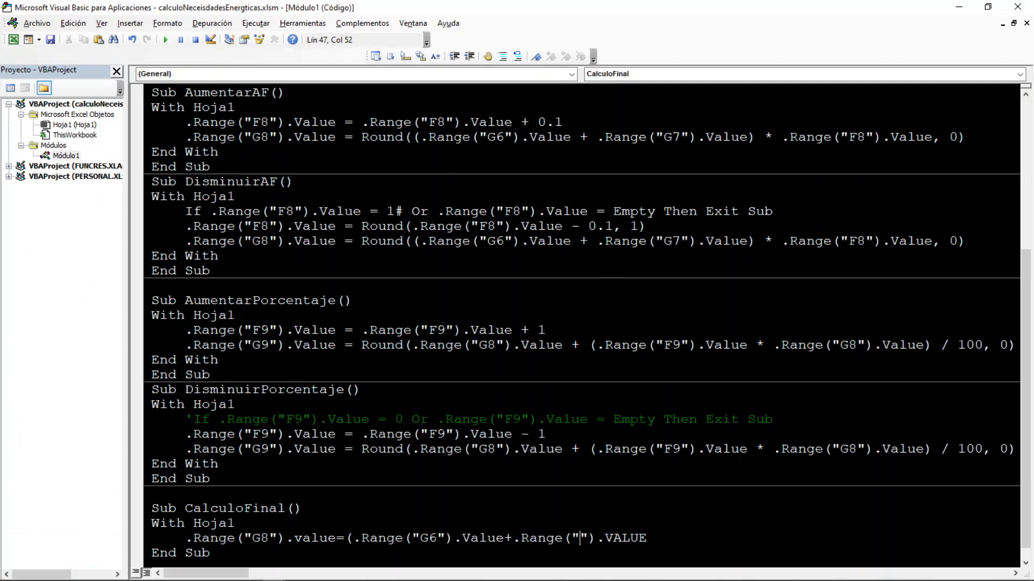
{"action": "type", "text": "G7"}
{"action": "key", "text": "alt+F11"}
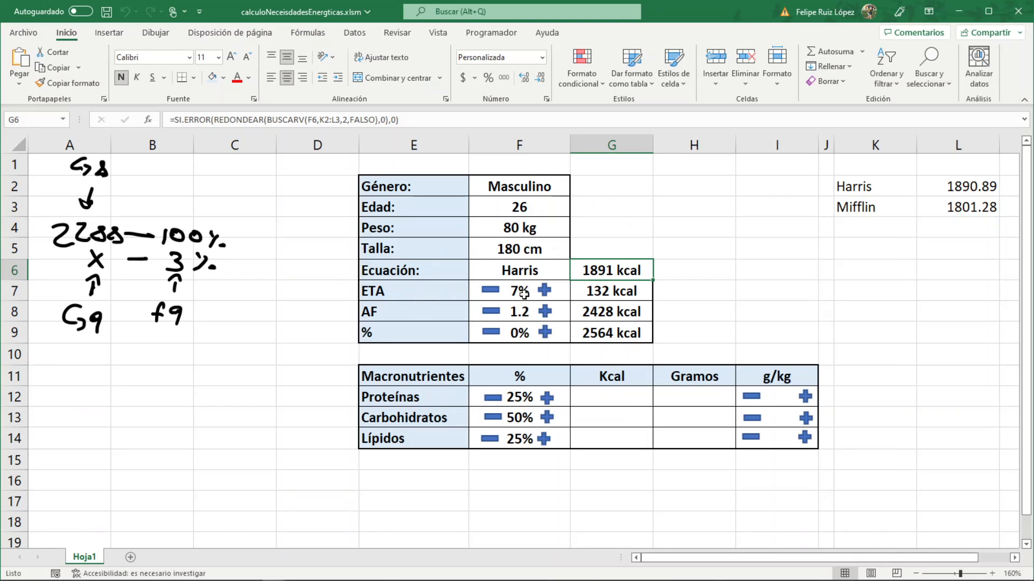
{"action": "left_click", "coordinate": [600, 291]}
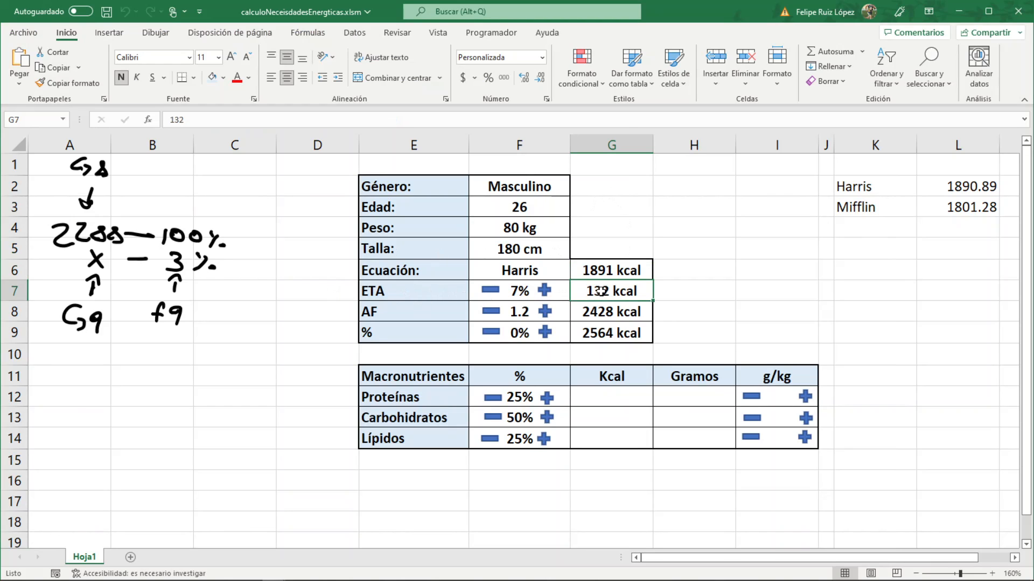
{"action": "key", "text": "alt+F11"}
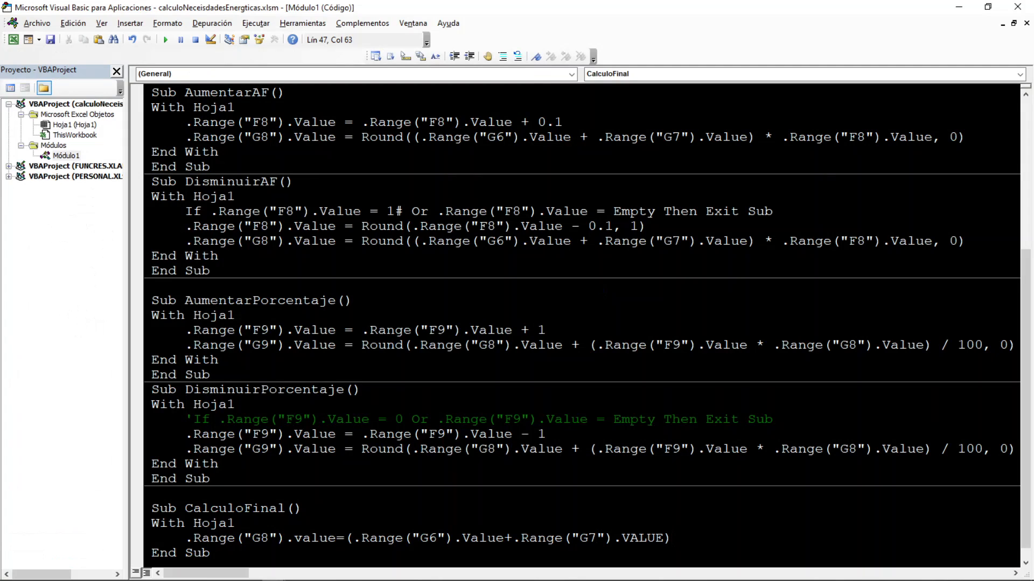
Examine the AF and percentage total cells G8 and G9 on the sheet and go back to the macro code
{"action": "key", "text": "alt+F11"}
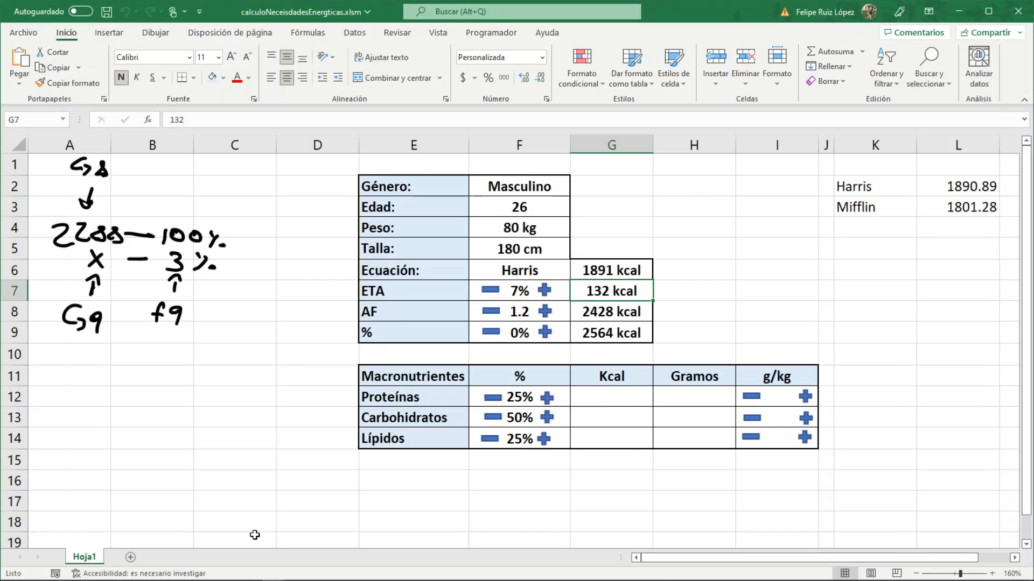
{"action": "left_click", "coordinate": [604, 313]}
{"action": "left_click", "coordinate": [611, 331]}
{"action": "left_click", "coordinate": [601, 318]}
{"action": "left_click", "coordinate": [604, 347]}
{"action": "left_click", "coordinate": [604, 337]}
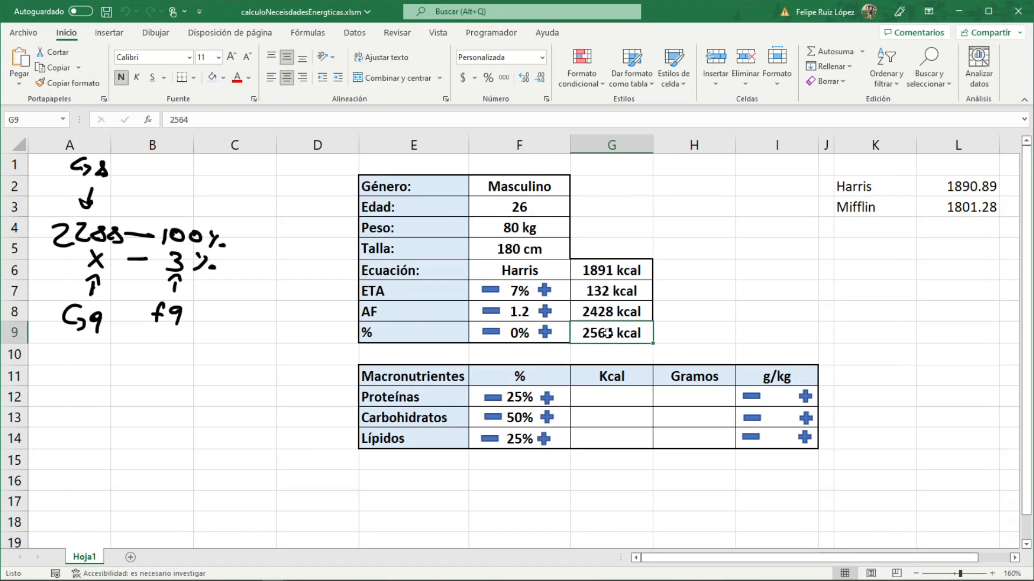
{"action": "key", "text": "alt+F11"}
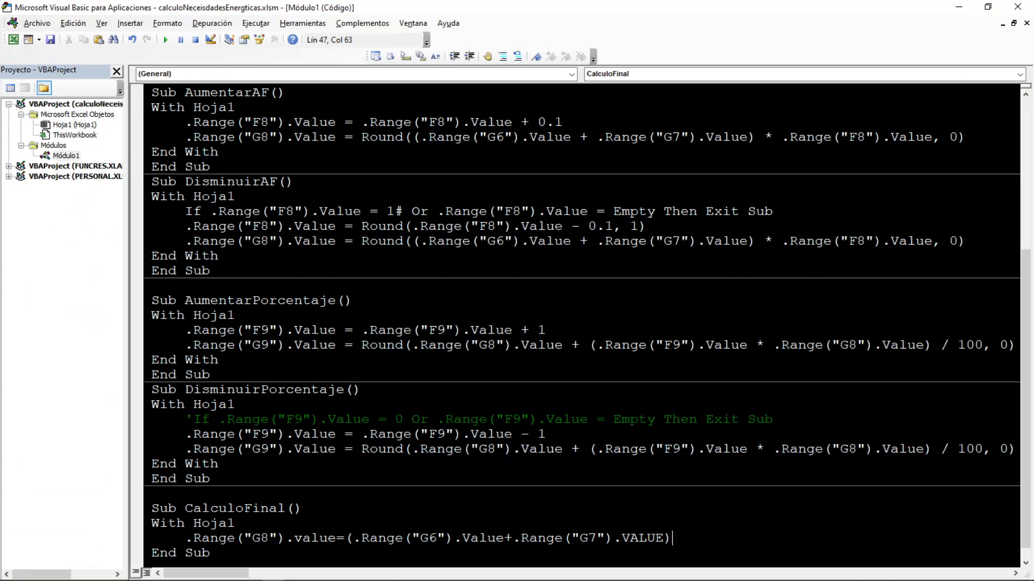
Wrap the G8 sum in CalculoFinal in a Round function with 0 decimals and start a new line below it
{"action": "key", "text": "Return"}
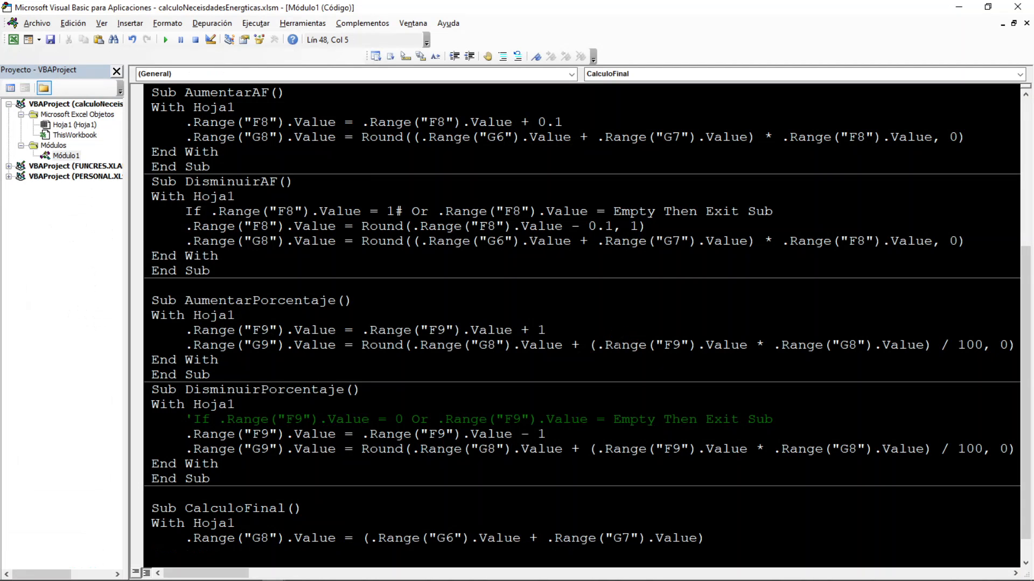
{"action": "left_click", "coordinate": [364, 538]}
{"action": "type", "text": "ROUND("}
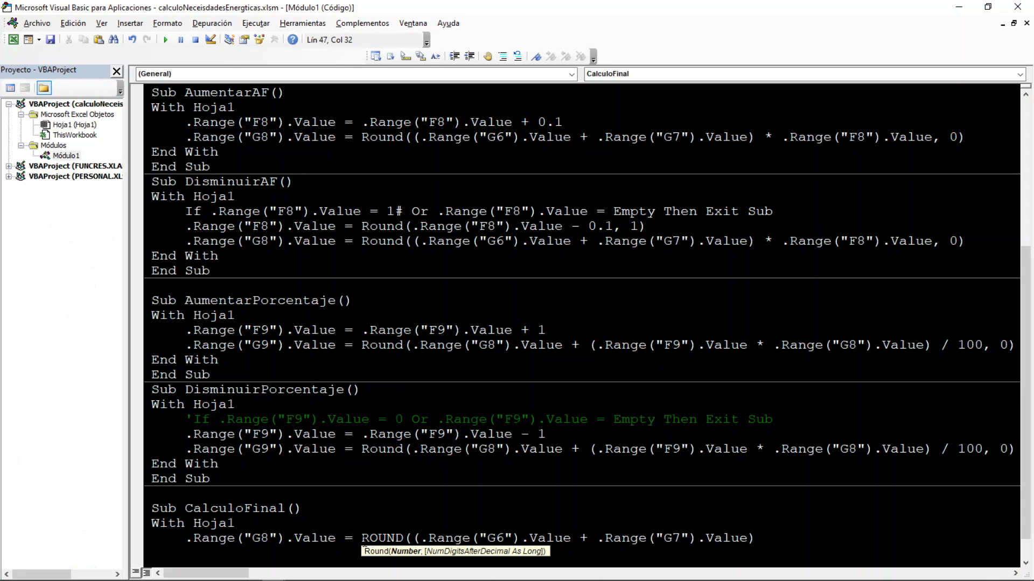
{"action": "type", "text": ",0)"}
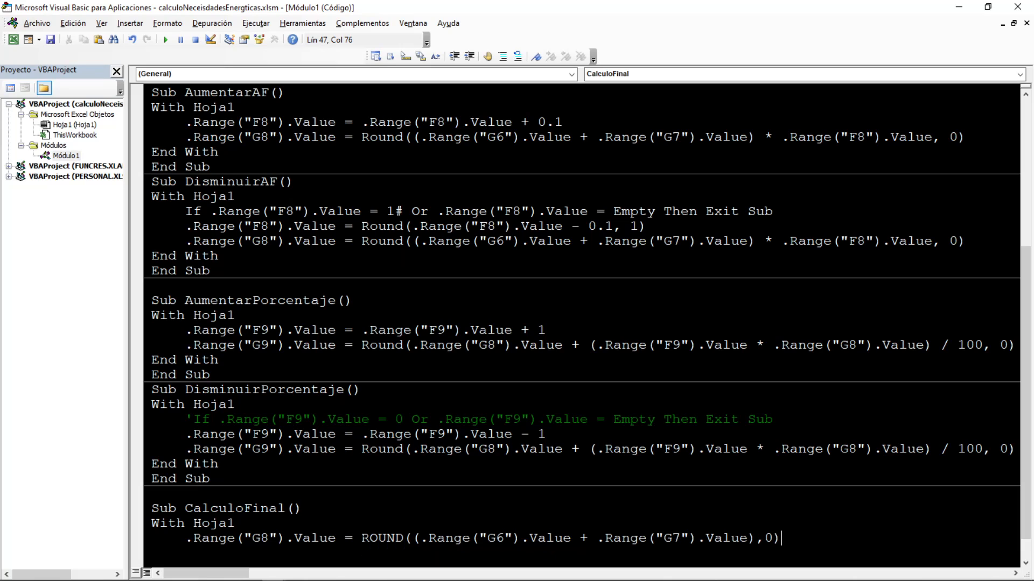
{"action": "key", "text": "Return"}
Begin a .Range("G9").Value statement below the G8 line in CalculoFinal and check cell G9 on the sheet
{"action": "type", "text": ".RANGE"}
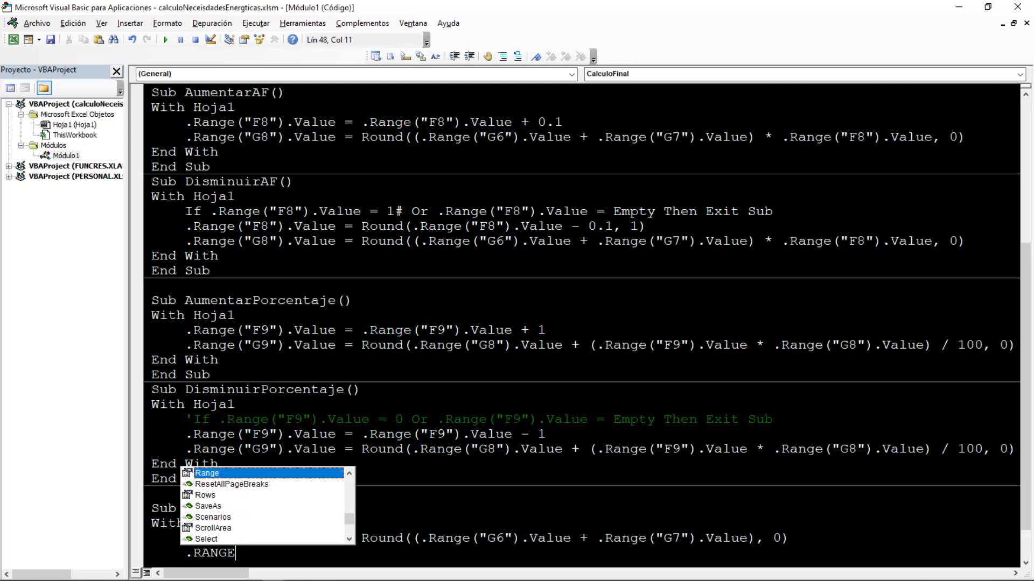
{"action": "type", "text": "(\"\")"}
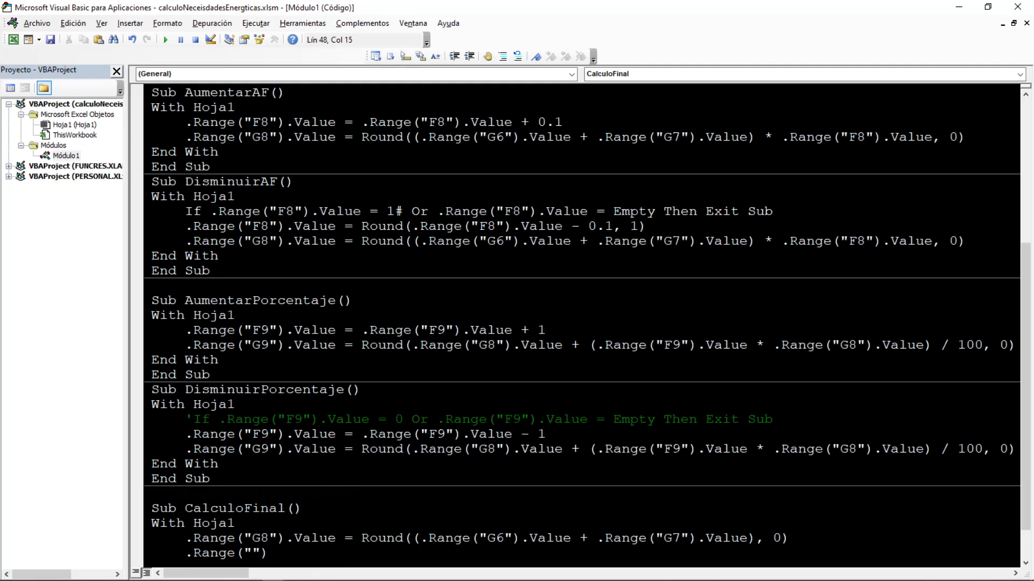
{"action": "type", "text": ".VALUE"}
{"action": "key", "text": "Left"}
{"action": "key", "text": "Left"}
{"action": "key", "text": "Left"}
{"action": "key", "text": "Left"}
{"action": "key", "text": "Left"}
{"action": "key", "text": "Left"}
{"action": "key", "text": "Left"}
{"action": "type", "text": "G9"}
{"action": "key", "text": "alt+F11"}
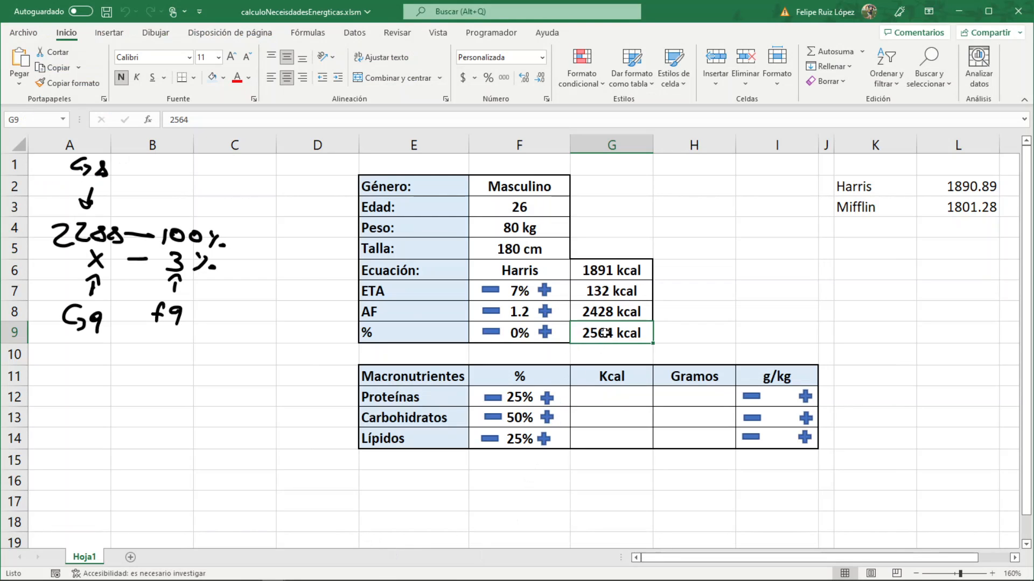
{"action": "key", "text": "alt+F11"}
{"action": "scroll", "coordinate": [582, 323], "scroll_direction": "down", "scroll_amount": 1}
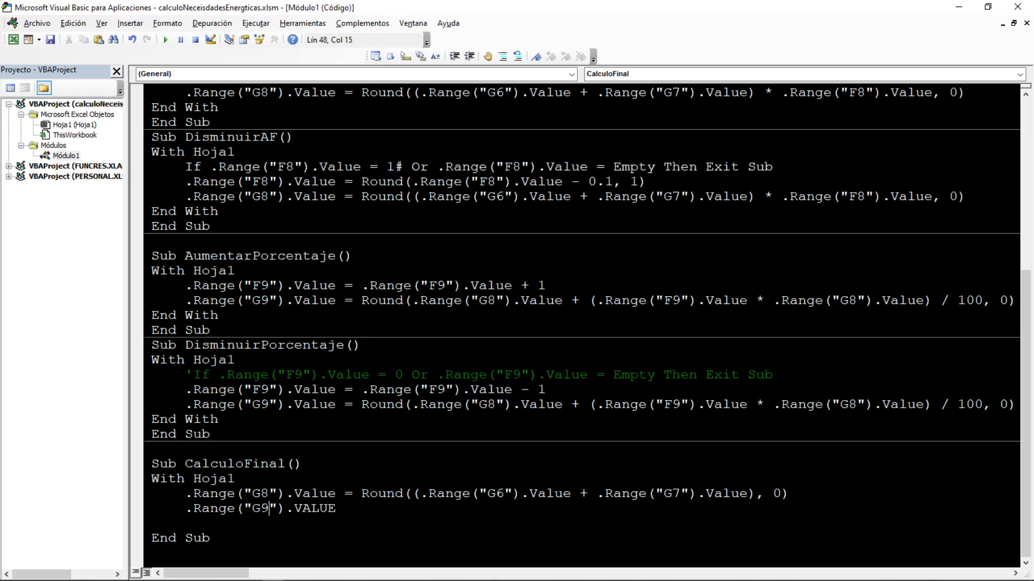
Try to continue the G9 statement with =(.Range("") and look at the percentage total cell on the sheet
{"action": "left_click_drag", "start_coordinate": [361, 493], "coordinate": [420, 494]}
{"action": "left_click", "coordinate": [339, 508]}
{"action": "type", "text": "=(.RANGE(\"\")"}
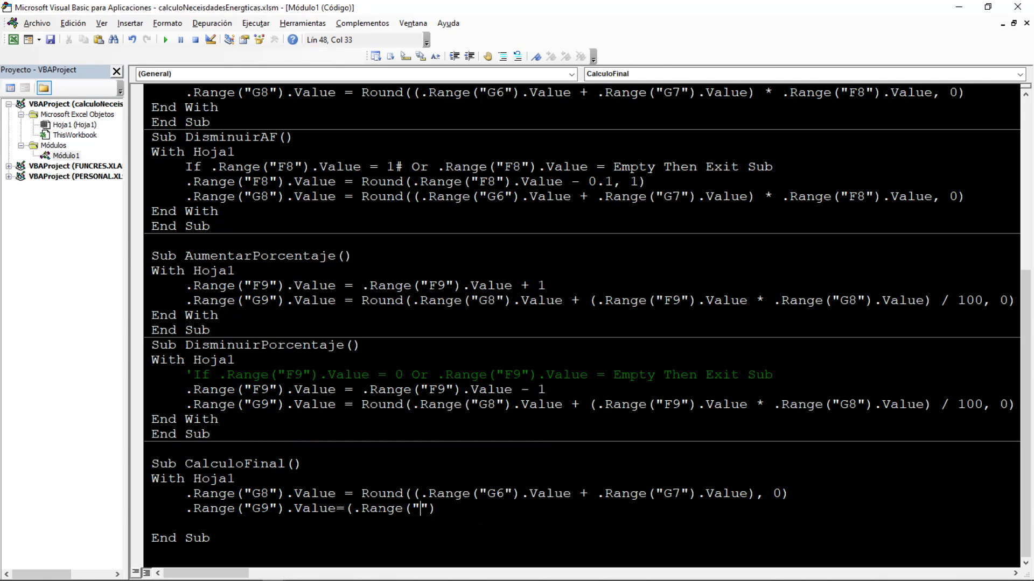
{"action": "key", "text": "alt+F11"}
{"action": "left_click", "coordinate": [599, 340]}
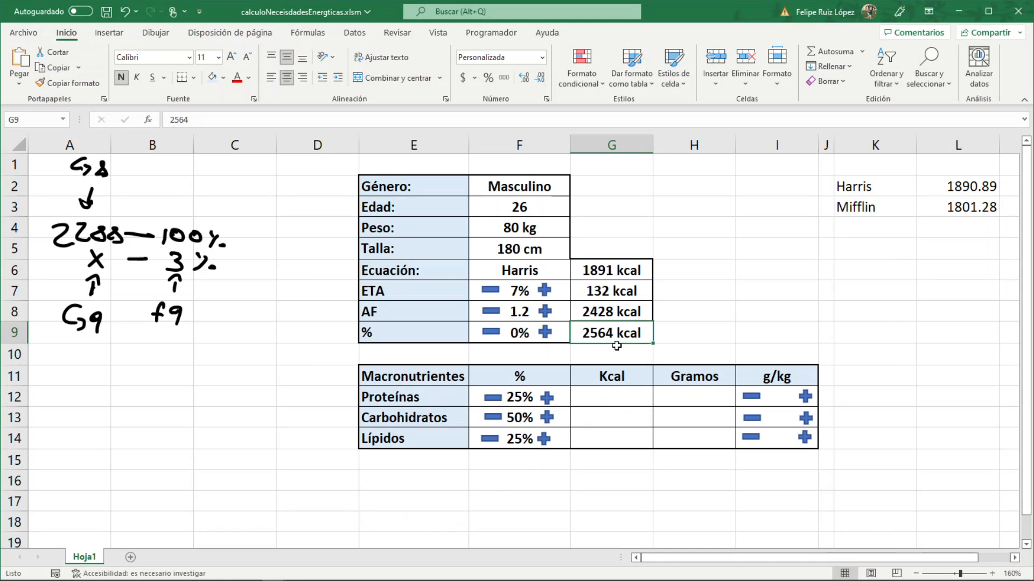
{"action": "key", "text": "alt+F11"}
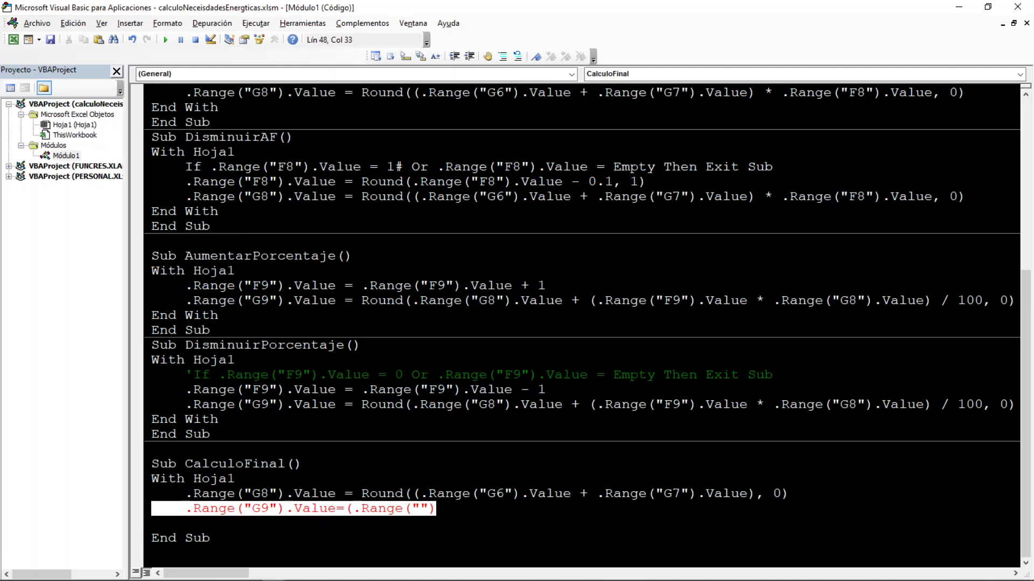
Widen the code area and replace the unfinished G9 statement in CalculoFinal with a copy of the rounded G9 formula from AumentarPorcentaje
{"action": "left_click_drag", "start_coordinate": [128, 323], "coordinate": [22, 323]}
{"action": "left_click_drag", "start_coordinate": [910, 301], "coordinate": [80, 301]}
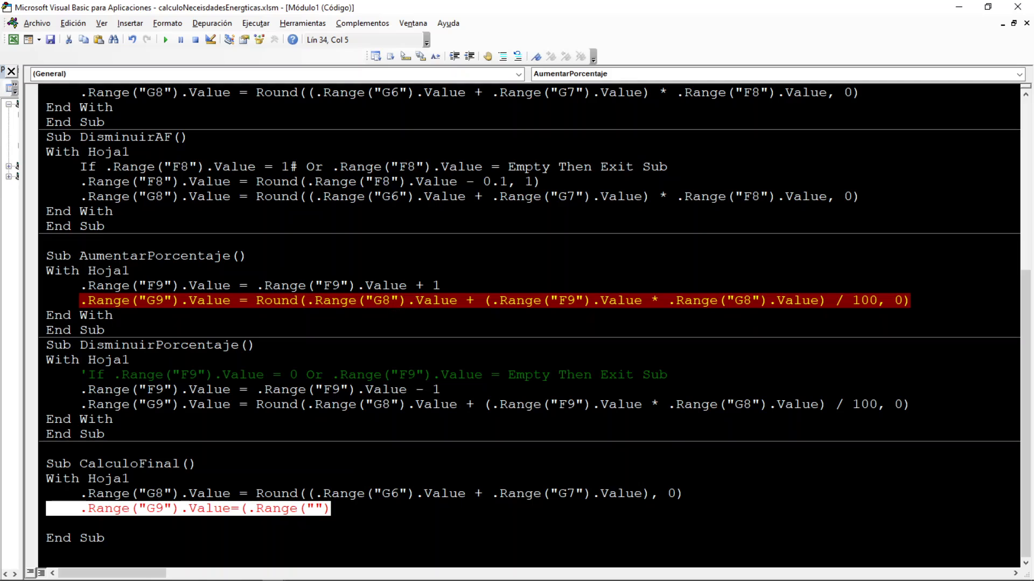
{"action": "key", "text": "ctrl+c"}
{"action": "left_click_drag", "start_coordinate": [331, 509], "coordinate": [80, 508]}
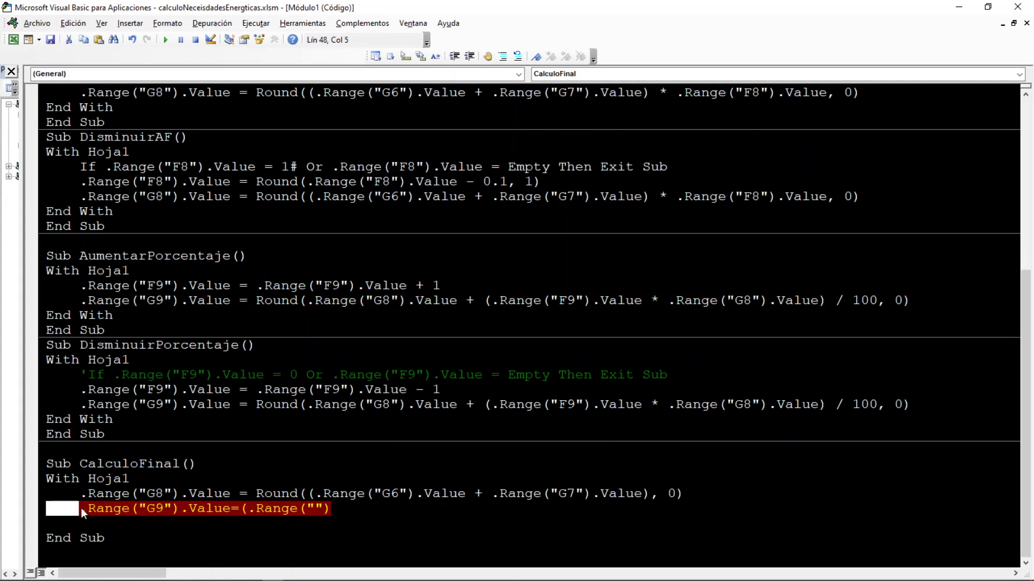
{"action": "key", "text": "ctrl+v"}
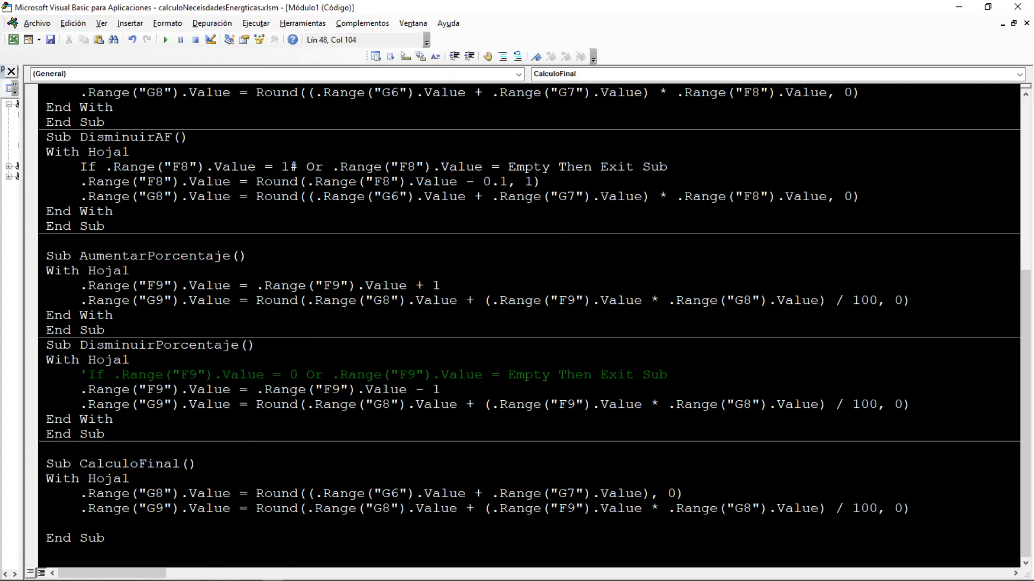
Remove the blank line under the G9 formula in CalculoFinal and close the block with an unindented End With
{"action": "double_click", "coordinate": [164, 467]}
{"action": "left_click", "coordinate": [157, 524]}
{"action": "key", "text": "BackSpace"}
{"action": "key", "text": "BackSpace"}
{"action": "key", "text": "Return"}
{"action": "type", "text": "END IF"}
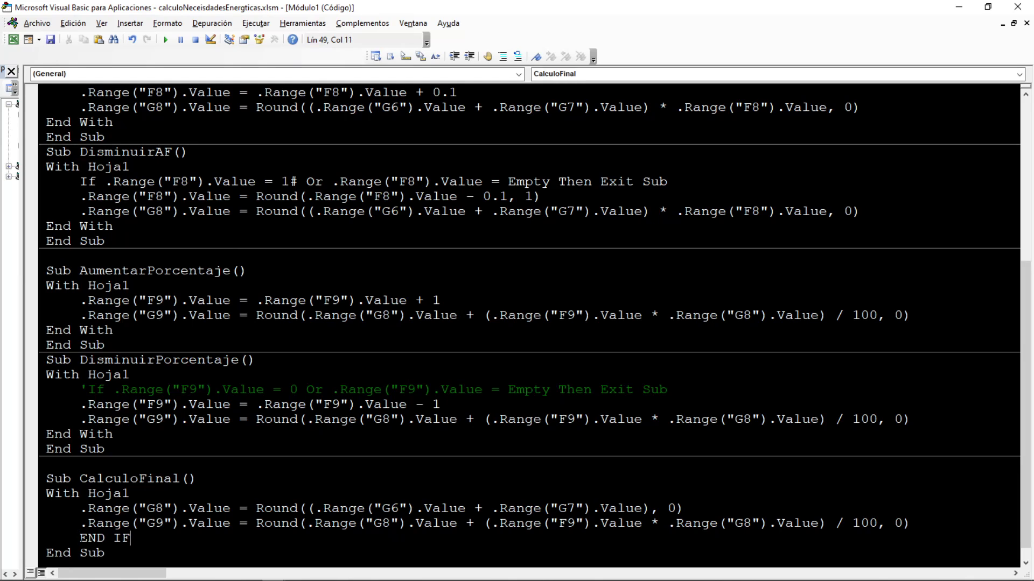
{"action": "left_click_drag", "start_coordinate": [130, 537], "coordinate": [111, 537]}
{"action": "type", "text": "WITH"}
{"action": "key", "text": "Home"}
{"action": "key", "text": "shift+Tab"}
Copy the macro name CalculoFinal and add it as a call after the formulas in AumentarETA, DisminuirETA and AumentarAF
{"action": "double_click", "coordinate": [123, 481]}
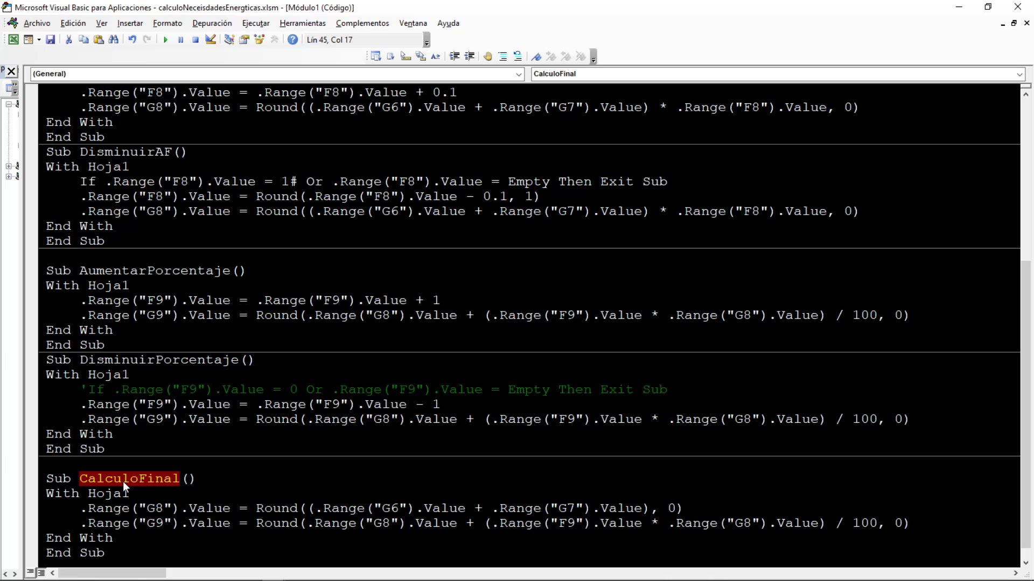
{"action": "scroll", "coordinate": [123, 482], "scroll_direction": "up", "scroll_amount": 6}
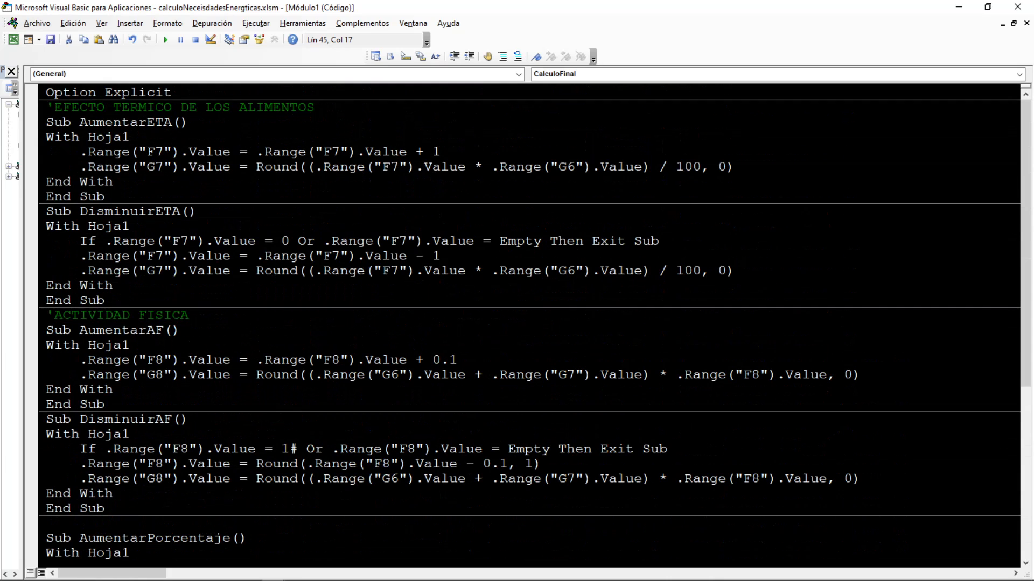
{"action": "left_click", "coordinate": [735, 166]}
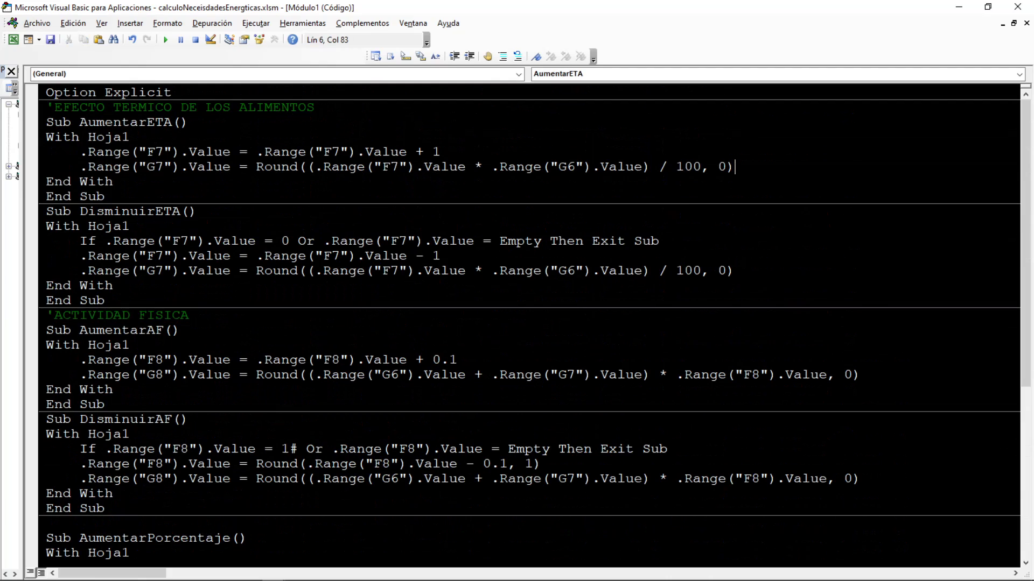
{"action": "key", "text": "Return"}
{"action": "key", "text": "ctrl+v"}
{"action": "left_click", "coordinate": [735, 286]}
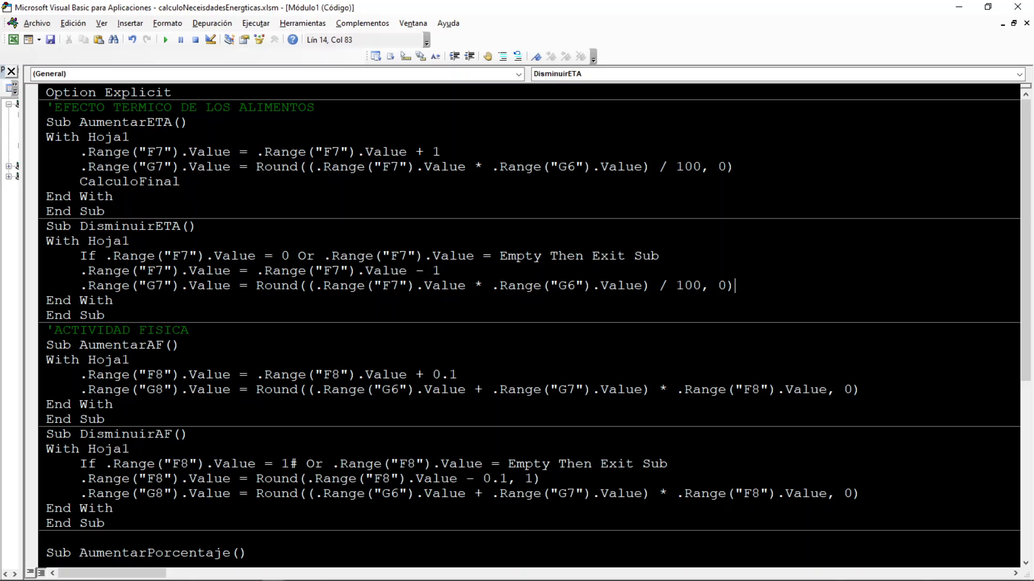
{"action": "key", "text": "Return"}
{"action": "key", "text": "ctrl+v"}
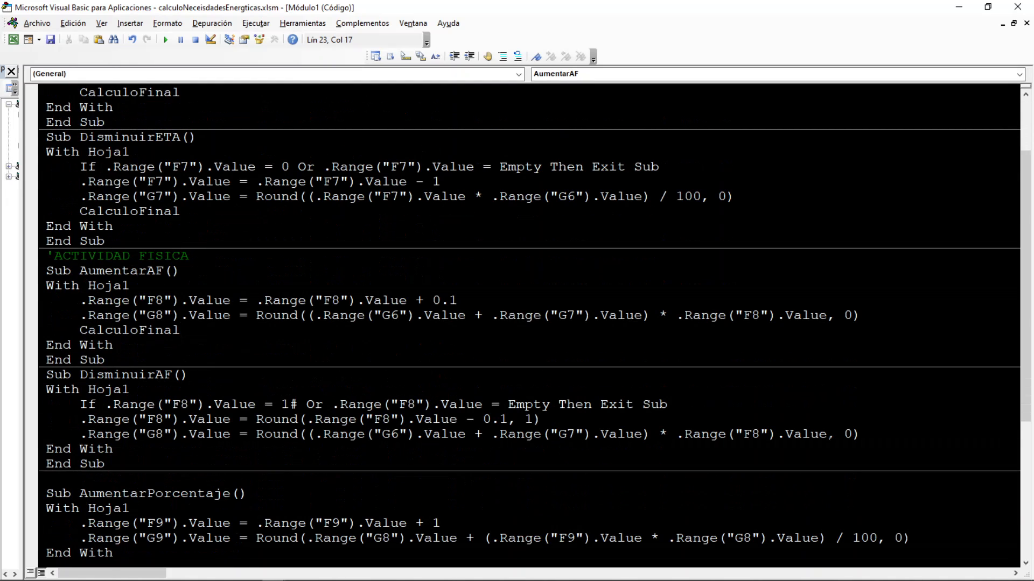
Add a CalculoFinal call after the formulas in DisminuirAF, AumentarPorcentaje and DisminuirPorcentaje
{"action": "left_click", "coordinate": [860, 434]}
{"action": "key", "text": "Return"}
{"action": "key", "text": "ctrl+v"}
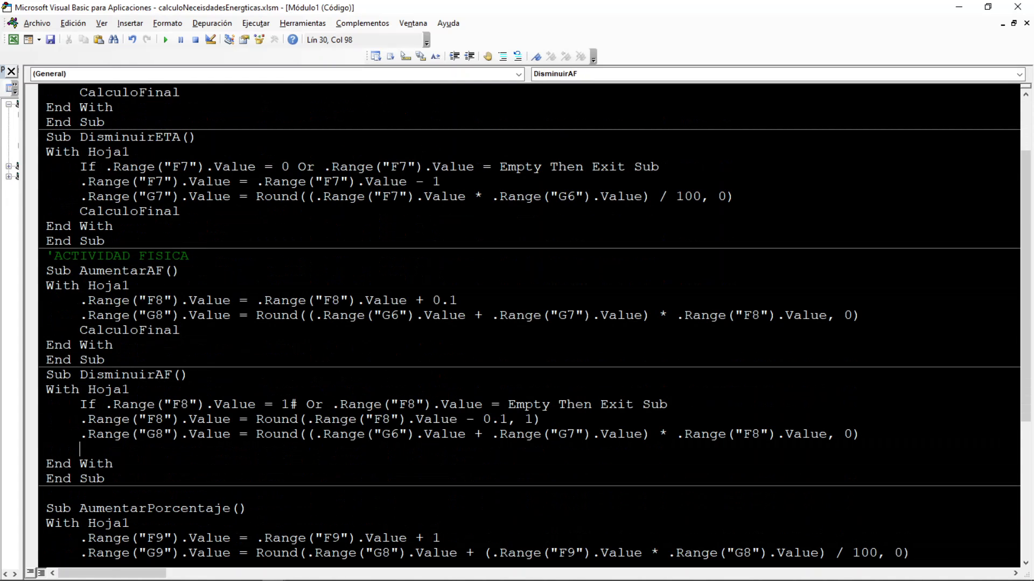
{"action": "scroll", "coordinate": [530, 323], "scroll_direction": "down", "scroll_amount": 2}
{"action": "left_click", "coordinate": [911, 465]}
{"action": "key", "text": "Return"}
{"action": "key", "text": "ctrl+v"}
{"action": "scroll", "coordinate": [530, 323], "scroll_direction": "down", "scroll_amount": 3}
{"action": "left_click", "coordinate": [911, 449]}
{"action": "key", "text": "Return"}
{"action": "key", "text": "ctrl+v"}
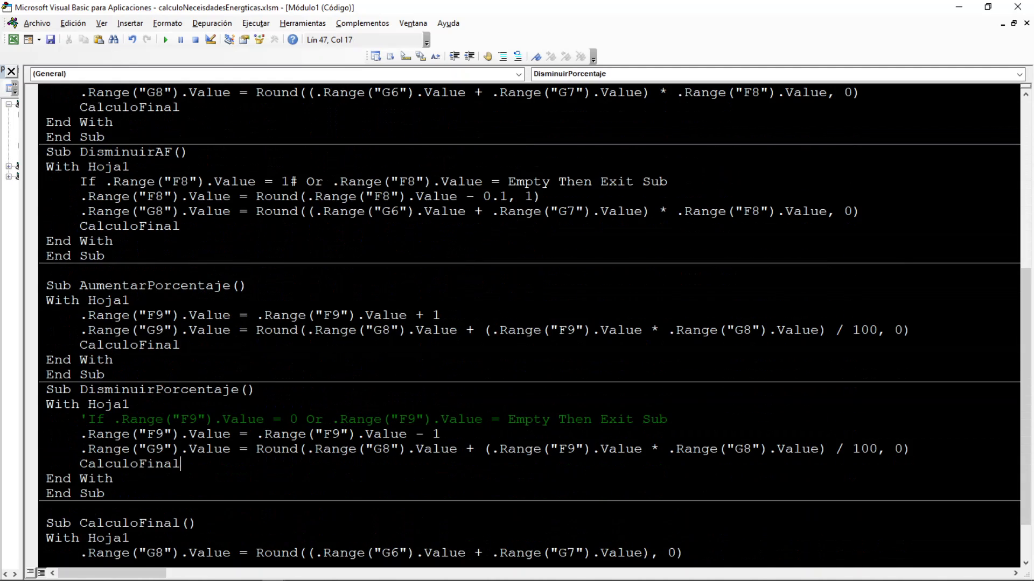
Save the macro code, return to the worksheet and raise ETA to 9% with its increase control
{"action": "scroll", "coordinate": [530, 323], "scroll_direction": "down", "scroll_amount": 1}
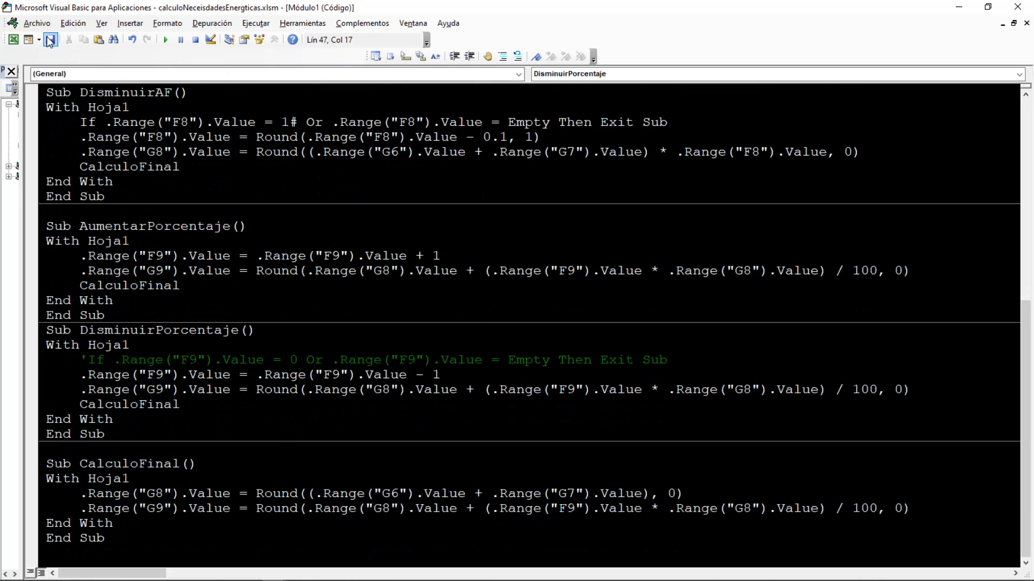
{"action": "left_click", "coordinate": [959, 7]}
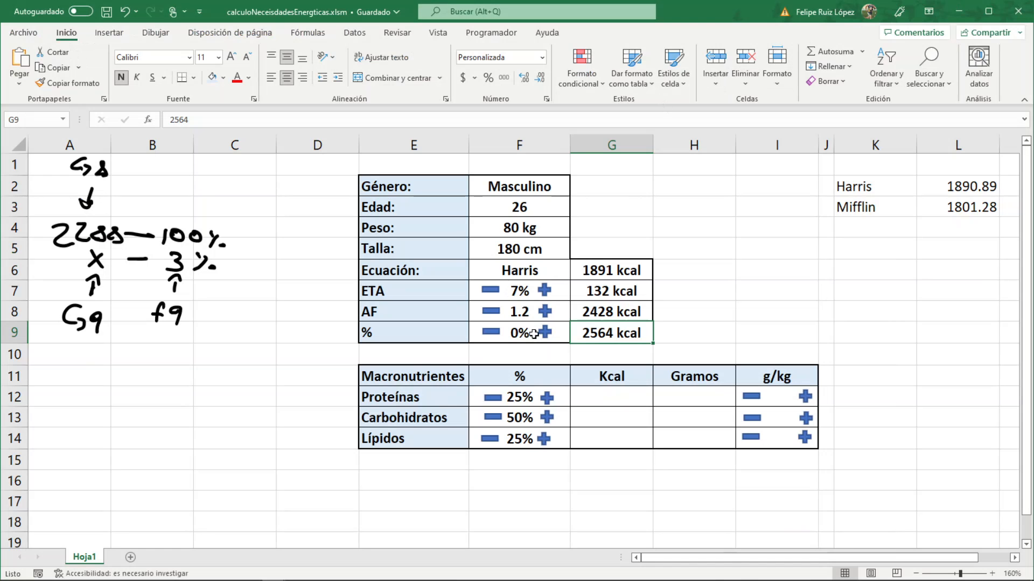
{"action": "left_click", "coordinate": [544, 291]}
{"action": "left_click", "coordinate": [544, 290]}
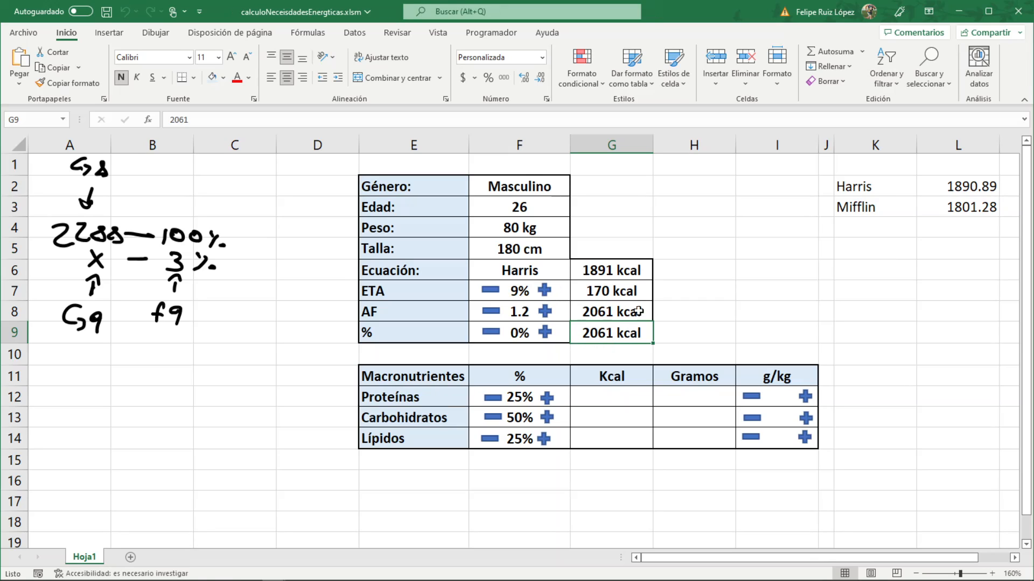
Raise the percentage in F9 to 9% with its increase control
{"action": "left_click", "coordinate": [544, 332]}
{"action": "left_click", "coordinate": [545, 332]}
{"action": "left_click", "coordinate": [544, 333]}
{"action": "left_click", "coordinate": [545, 333]}
{"action": "left_click", "coordinate": [545, 332]}
{"action": "left_click", "coordinate": [545, 332]}
{"action": "left_click", "coordinate": [544, 332]}
{"action": "left_click", "coordinate": [545, 333]}
{"action": "left_click", "coordinate": [545, 333]}
Test the recalculation of G8 and G9 by raising and lowering ETA and AF with their plus and minus controls
{"action": "left_click", "coordinate": [544, 291]}
{"action": "left_click", "coordinate": [489, 290]}
{"action": "left_click", "coordinate": [488, 291]}
{"action": "left_click", "coordinate": [543, 314]}
{"action": "left_click", "coordinate": [494, 313]}
{"action": "left_click", "coordinate": [494, 312]}
{"action": "left_click", "coordinate": [545, 315]}
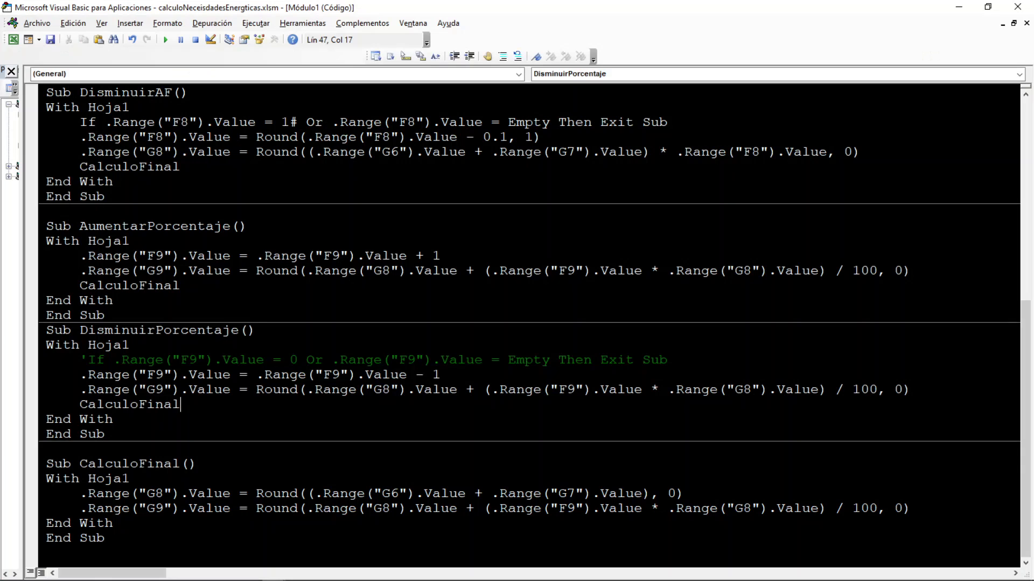
Go back to the macro code and delete the CalculoFinal calls from AumentarAF and DisminuirAF
{"action": "scroll", "coordinate": [530, 323], "scroll_direction": "up", "scroll_amount": 3}
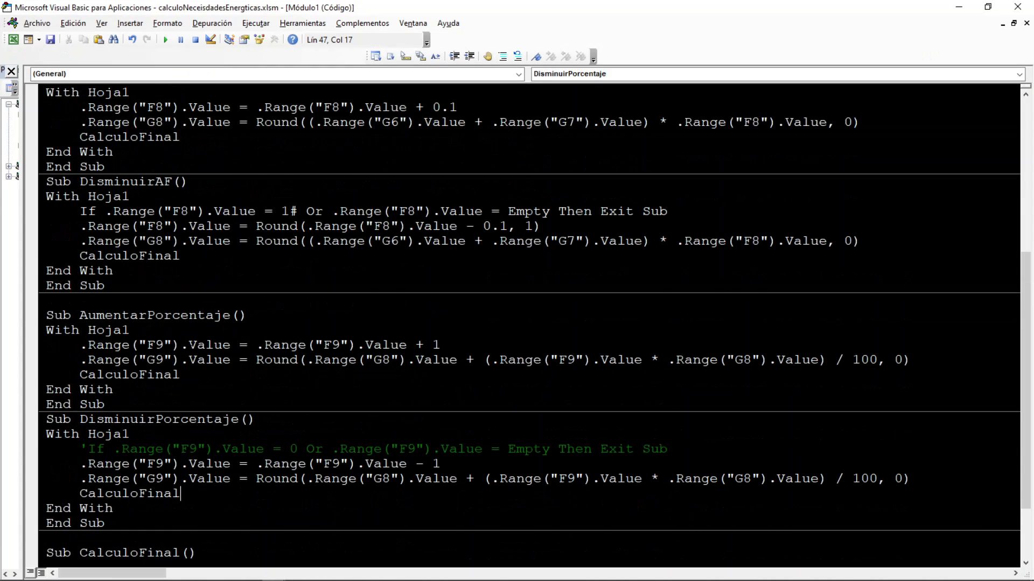
{"action": "scroll", "coordinate": [529, 323], "scroll_direction": "up", "scroll_amount": 1}
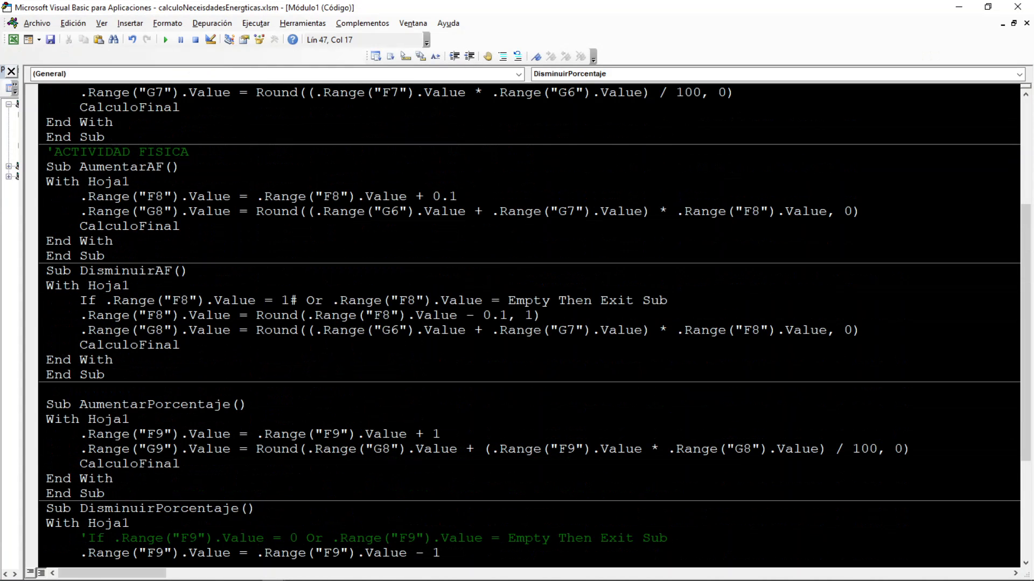
{"action": "left_click_drag", "start_coordinate": [180, 226], "coordinate": [71, 226]}
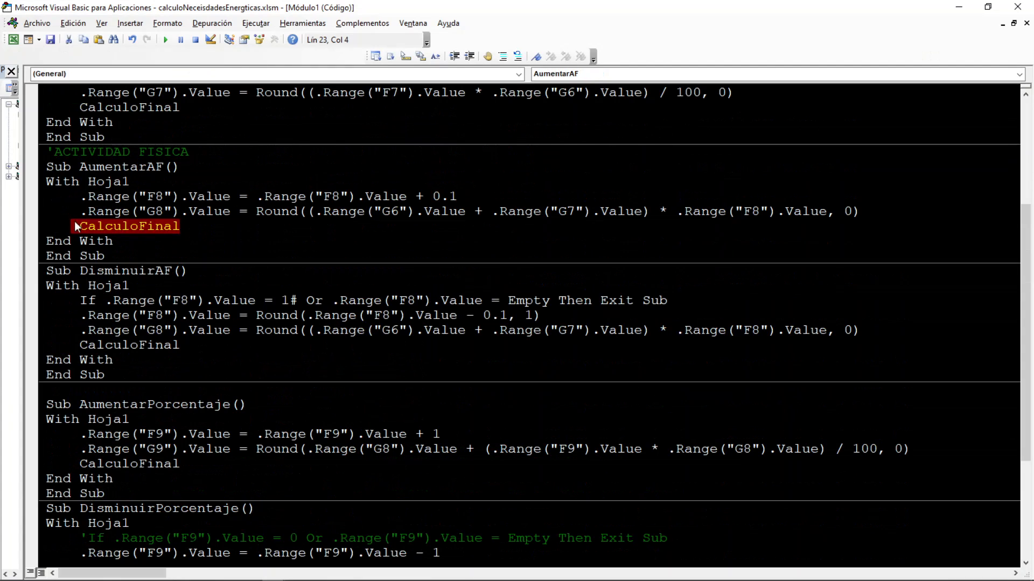
{"action": "key", "text": "BackSpace"}
{"action": "left_click_drag", "start_coordinate": [181, 345], "coordinate": [79, 345]}
{"action": "key", "text": "BackSpace"}
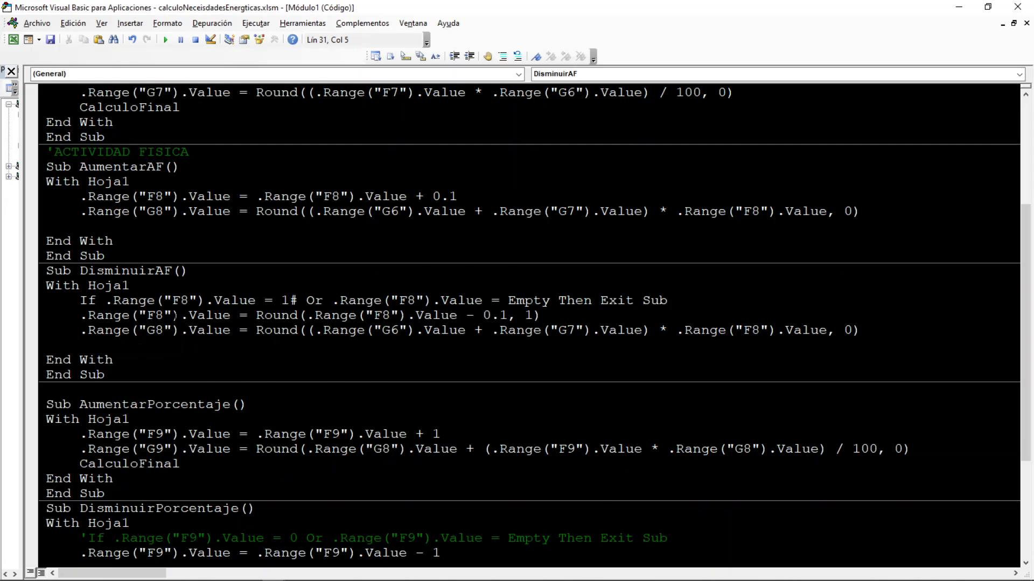
Copy the rounded G9 formula from DisminuirPorcentaje into the blank lines before End With in DisminuirAF and AumentarAF
{"action": "scroll", "coordinate": [530, 323], "scroll_direction": "down", "scroll_amount": 3}
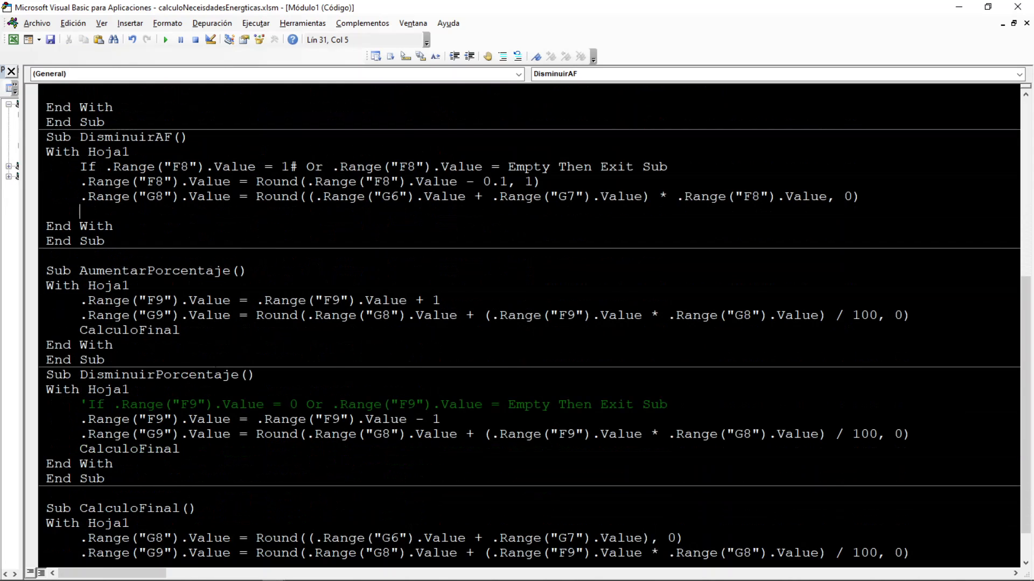
{"action": "scroll", "coordinate": [530, 323], "scroll_direction": "down", "scroll_amount": 1}
{"action": "left_click_drag", "start_coordinate": [910, 390], "coordinate": [83, 389]}
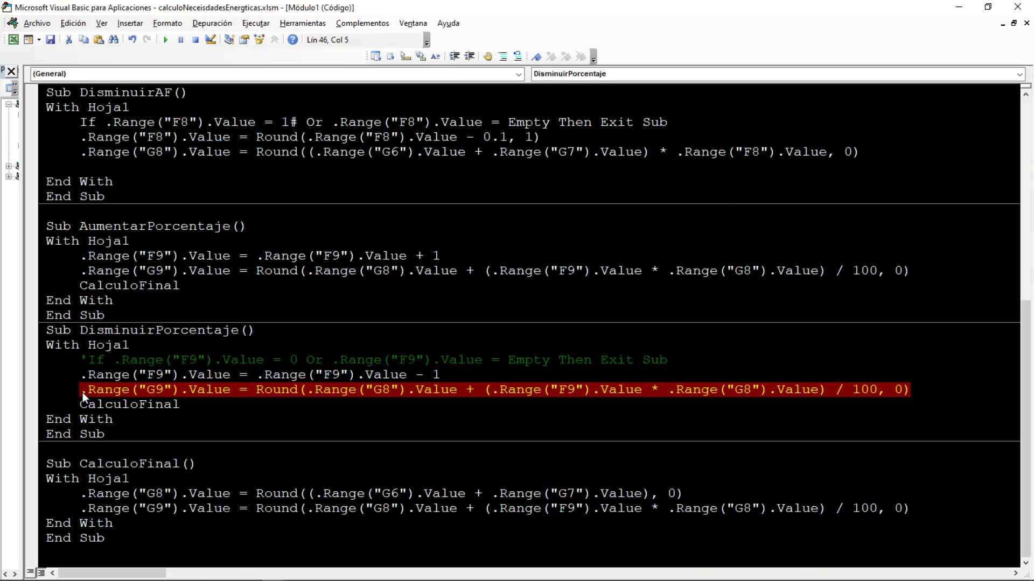
{"action": "key", "text": "ctrl+c"}
{"action": "scroll", "coordinate": [529, 323], "scroll_direction": "up", "scroll_amount": 2}
{"action": "left_click", "coordinate": [81, 255]}
{"action": "key", "text": "ctrl+v"}
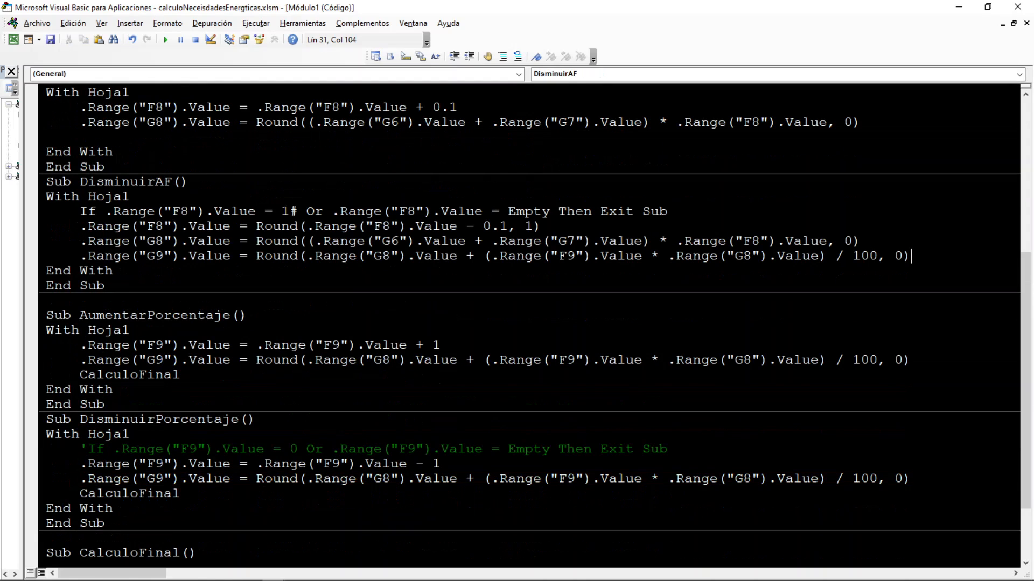
{"action": "scroll", "coordinate": [529, 323], "scroll_direction": "up", "scroll_amount": 2}
{"action": "left_click", "coordinate": [71, 226]}
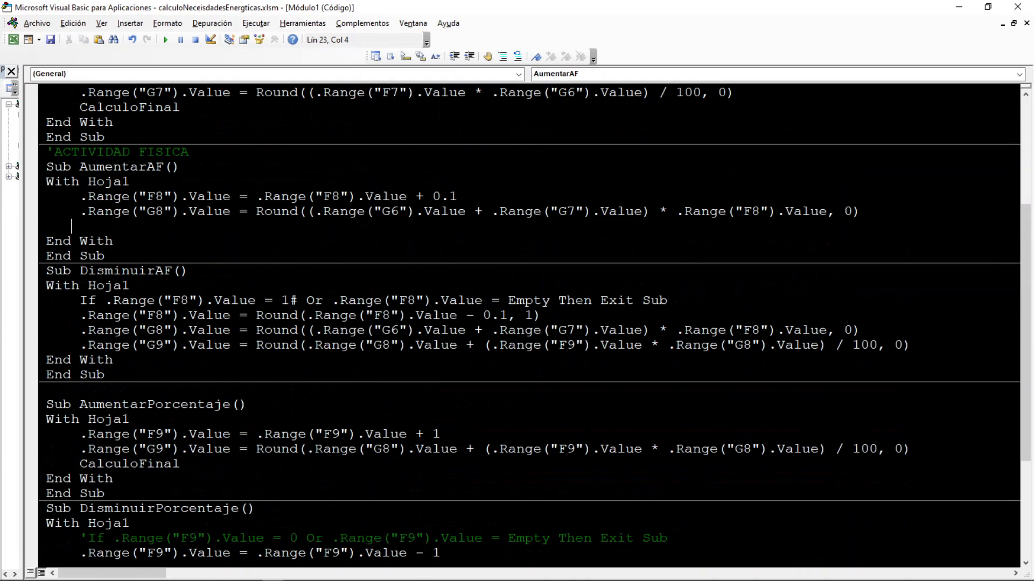
{"action": "key", "text": "ctrl+v"}
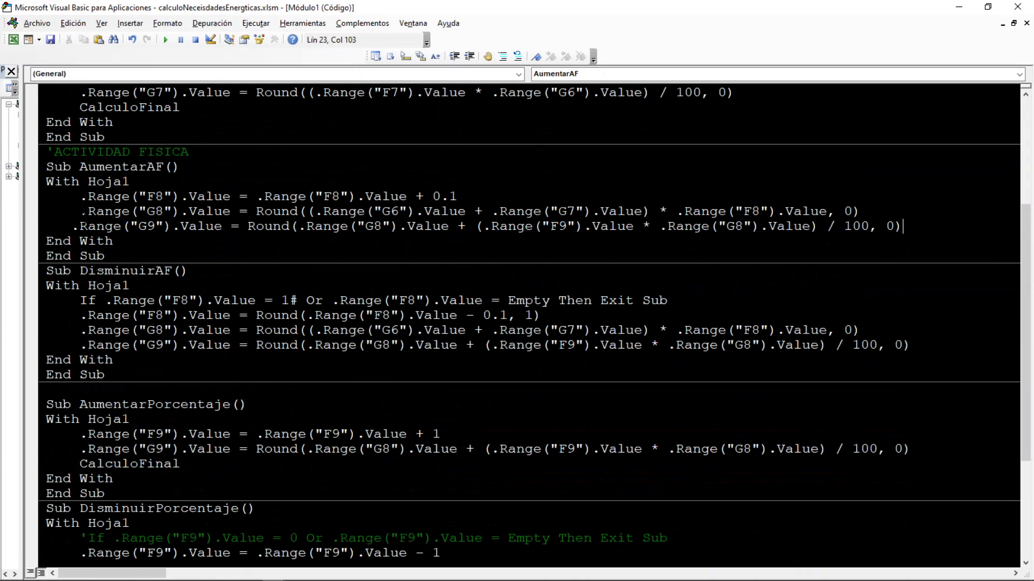
Return to the worksheet and test the AF and ETA controls, bringing AF to 1.4 and ETA to 10%
{"action": "left_click", "coordinate": [961, 6]}
{"action": "left_click", "coordinate": [544, 311]}
{"action": "left_click", "coordinate": [491, 312]}
{"action": "left_click", "coordinate": [545, 311]}
{"action": "left_click", "coordinate": [544, 290]}
{"action": "left_click", "coordinate": [544, 290]}
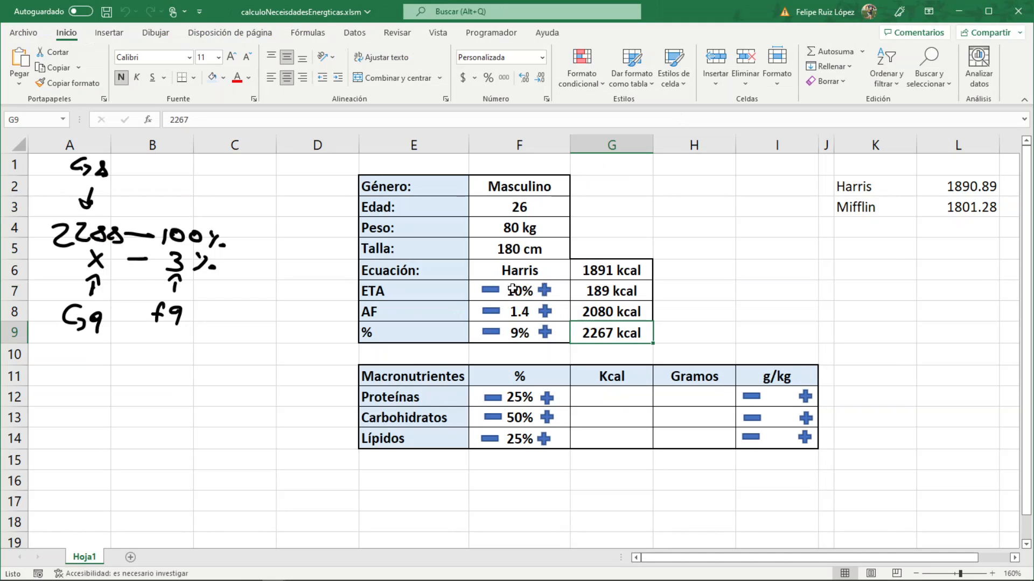
Test the AF and percentage controls, bringing AF to 1.3 and the percentage back to 9%, and select the results G6:G9
{"action": "left_click", "coordinate": [491, 312]}
{"action": "left_click", "coordinate": [491, 312]}
{"action": "left_click", "coordinate": [545, 311]}
{"action": "left_click", "coordinate": [546, 331]}
{"action": "left_click", "coordinate": [491, 332]}
{"action": "left_click", "coordinate": [610, 272]}
{"action": "left_click_drag", "start_coordinate": [610, 295], "coordinate": [617, 335]}
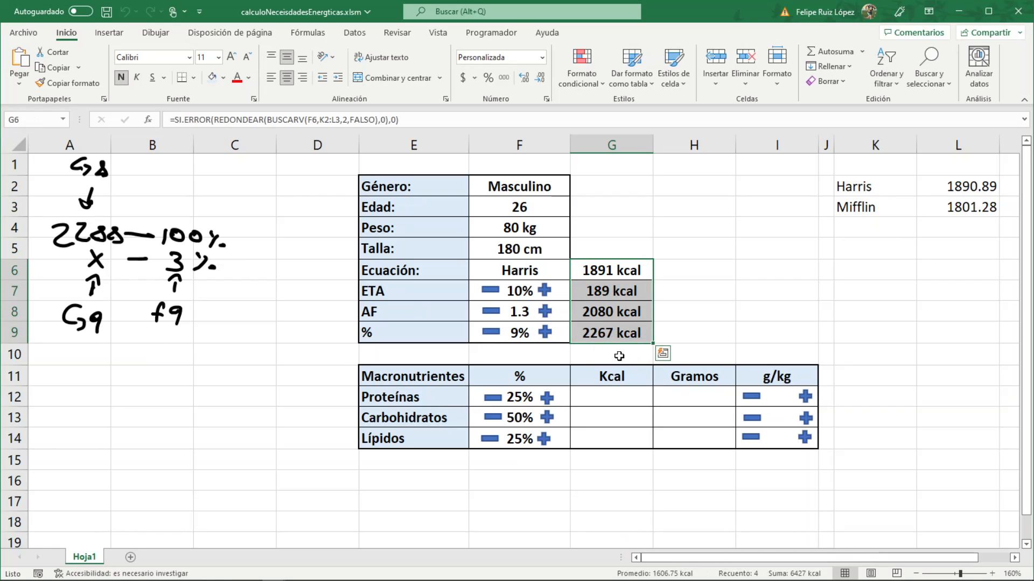
Test the ETA control by raising it and returning it to 10%, and lower AF to 1.2
{"action": "left_click", "coordinate": [544, 290]}
{"action": "left_click", "coordinate": [544, 291]}
{"action": "left_click", "coordinate": [491, 291]}
{"action": "left_click", "coordinate": [491, 291]}
{"action": "left_click", "coordinate": [491, 311]}
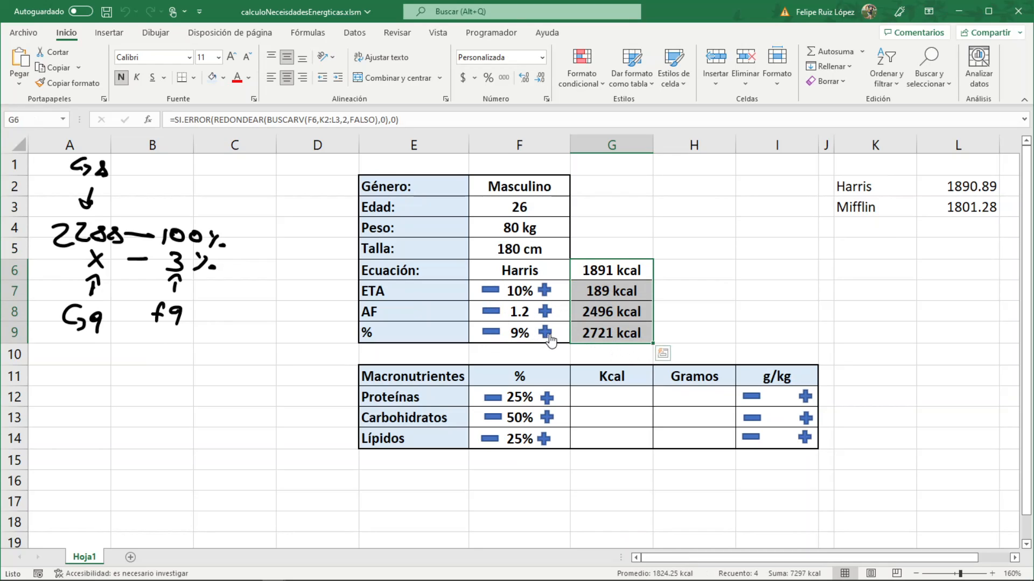
Lower the percentage in F9 step by step to -30% with its minus control
{"action": "left_click", "coordinate": [496, 333]}
{"action": "left_click", "coordinate": [495, 334]}
{"action": "left_click", "coordinate": [495, 333]}
{"action": "left_click", "coordinate": [495, 333]}
{"action": "left_click", "coordinate": [496, 334]}
{"action": "left_click", "coordinate": [496, 334]}
{"action": "left_click", "coordinate": [496, 335]}
{"action": "left_click", "coordinate": [496, 334]}
{"action": "triple_click", "coordinate": [496, 333]}
{"action": "triple_click", "coordinate": [496, 333]}
{"action": "double_click", "coordinate": [496, 332]}
{"action": "triple_click", "coordinate": [496, 332]}
{"action": "triple_click", "coordinate": [496, 332]}
{"action": "triple_click", "coordinate": [496, 333]}
{"action": "left_click", "coordinate": [498, 334]}
{"action": "left_click", "coordinate": [498, 333]}
{"action": "left_click", "coordinate": [498, 333]}
{"action": "double_click", "coordinate": [498, 334]}
{"action": "left_click", "coordinate": [498, 334]}
{"action": "double_click", "coordinate": [498, 334]}
{"action": "left_click", "coordinate": [498, 334]}
{"action": "left_click", "coordinate": [498, 334]}
{"action": "left_click", "coordinate": [498, 333]}
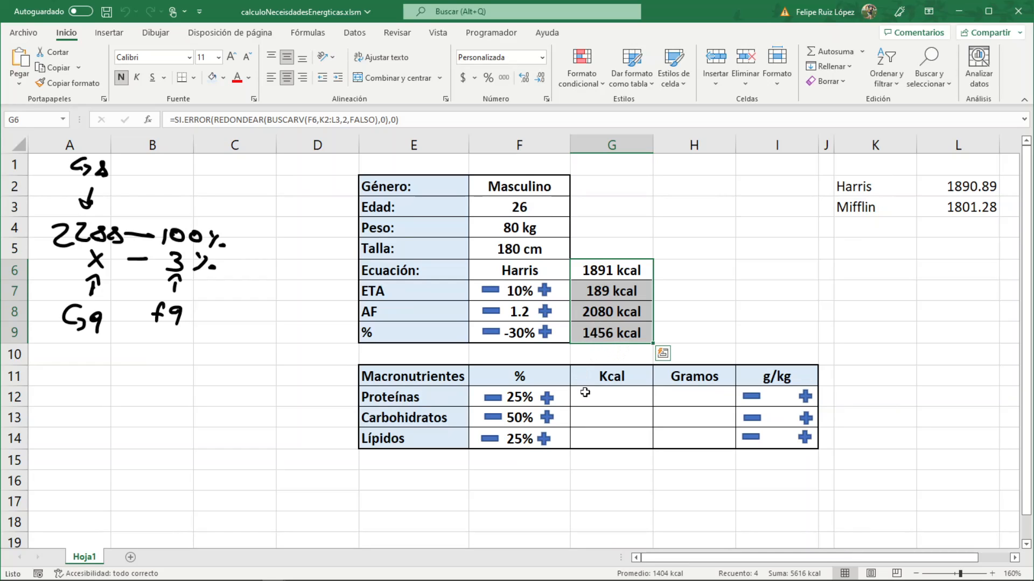
Examine the macronutrient table's percentage, Kcal, Gramos and g/kg cells, and check what G9 contains
{"action": "left_click_drag", "start_coordinate": [415, 376], "coordinate": [781, 431]}
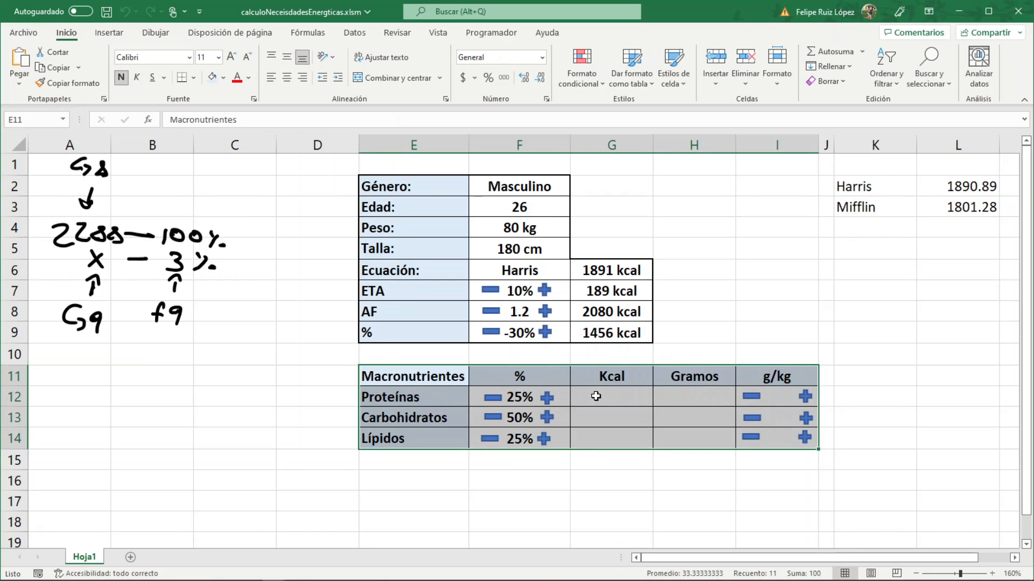
{"action": "left_click_drag", "start_coordinate": [599, 395], "coordinate": [612, 438]}
{"action": "left_click_drag", "start_coordinate": [690, 397], "coordinate": [711, 440]}
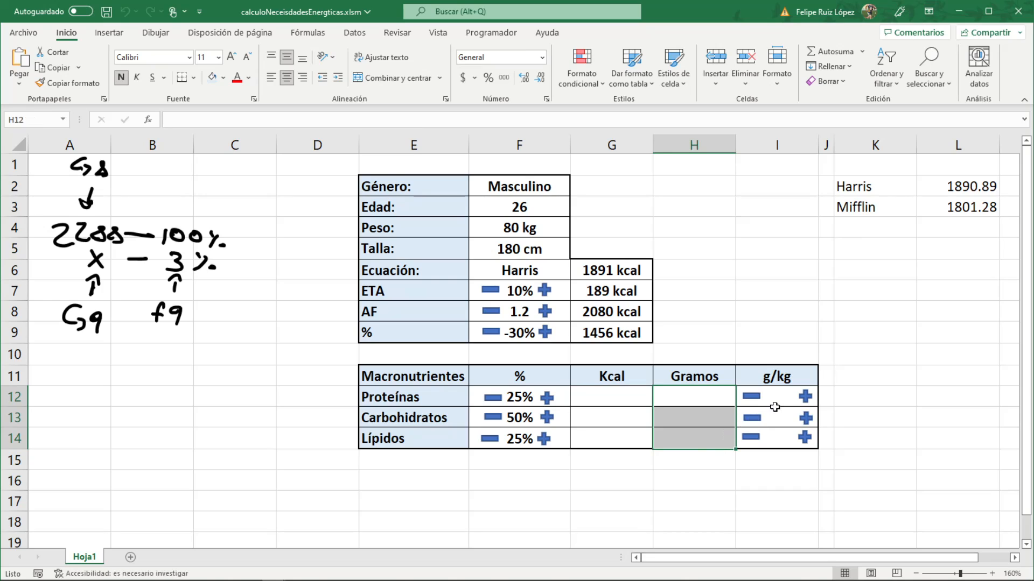
{"action": "left_click_drag", "start_coordinate": [780, 399], "coordinate": [779, 439]}
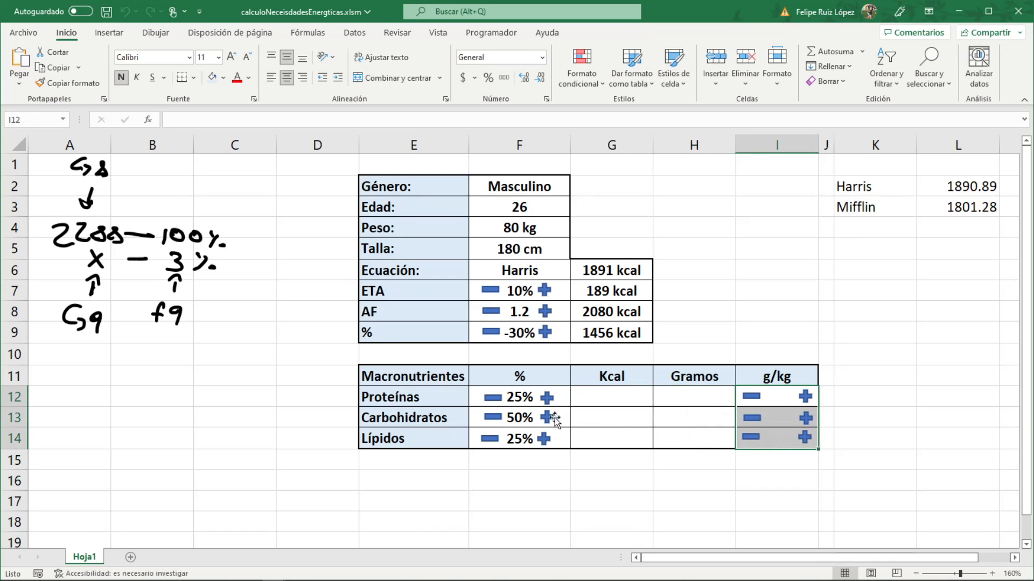
{"action": "left_click", "coordinate": [599, 332]}
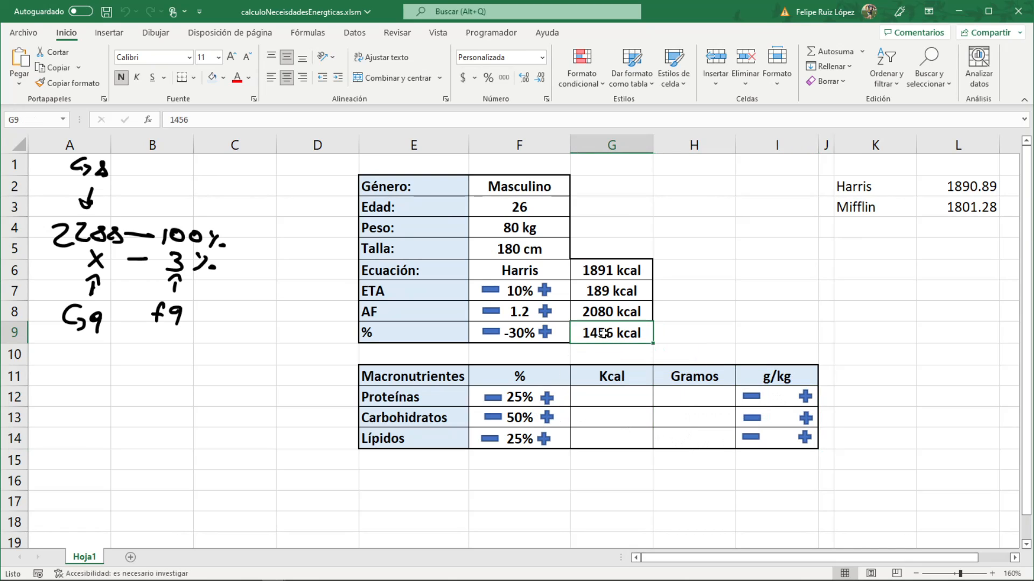
{"action": "key", "text": "F2"}
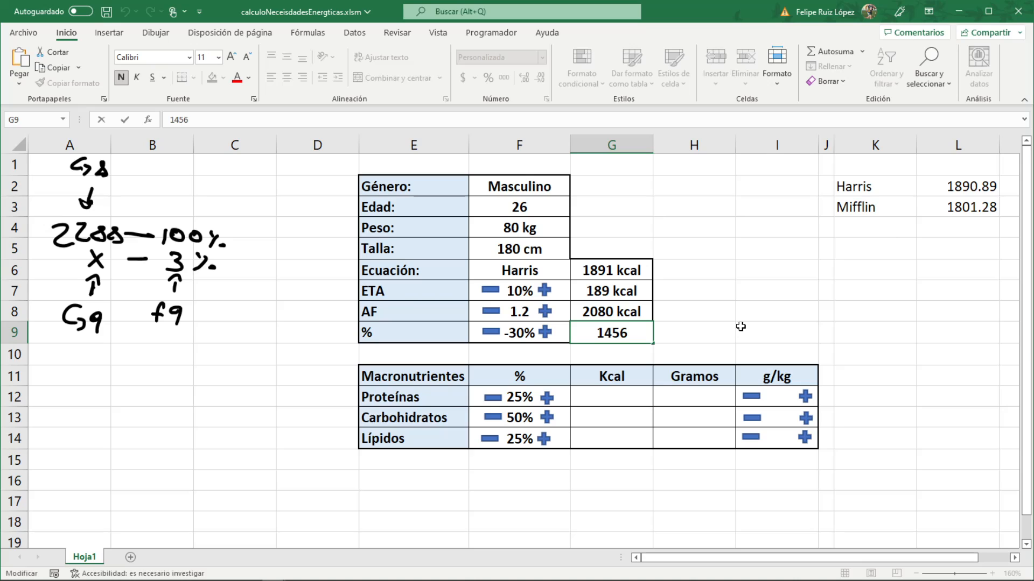
{"action": "key", "text": "Return"}
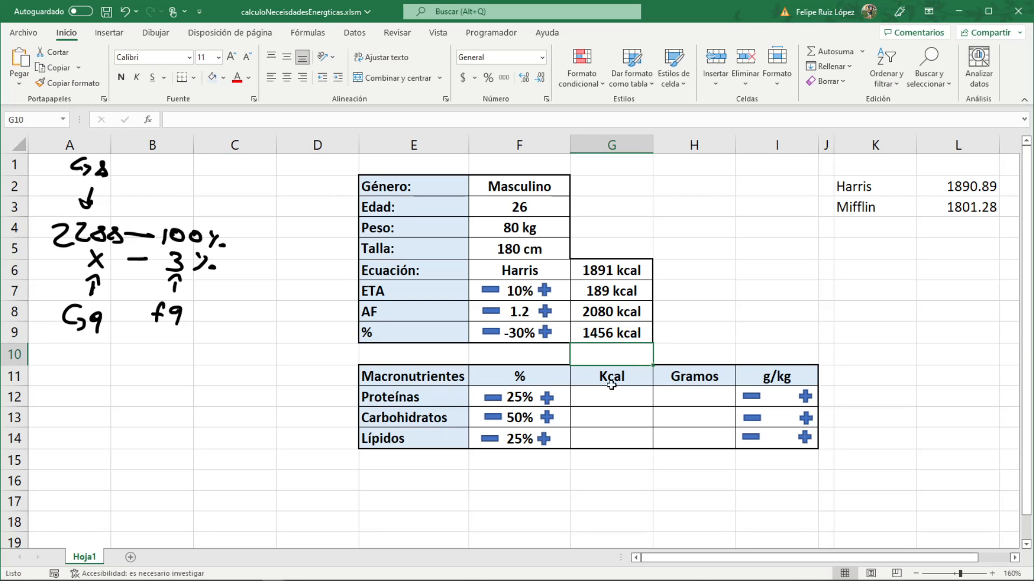
{"action": "left_click", "coordinate": [522, 399]}
{"action": "left_click", "coordinate": [530, 422]}
{"action": "left_click", "coordinate": [536, 437]}
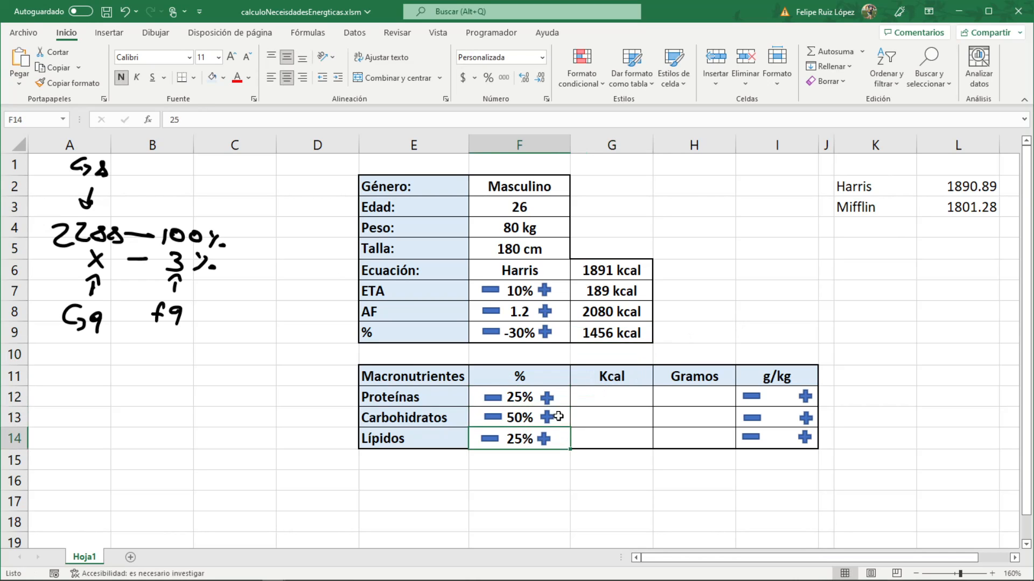
Insert a second code module in the workbook's VBA project, review the macros in Módulo1 and open Módulo2
{"action": "key", "text": "alt+F11"}
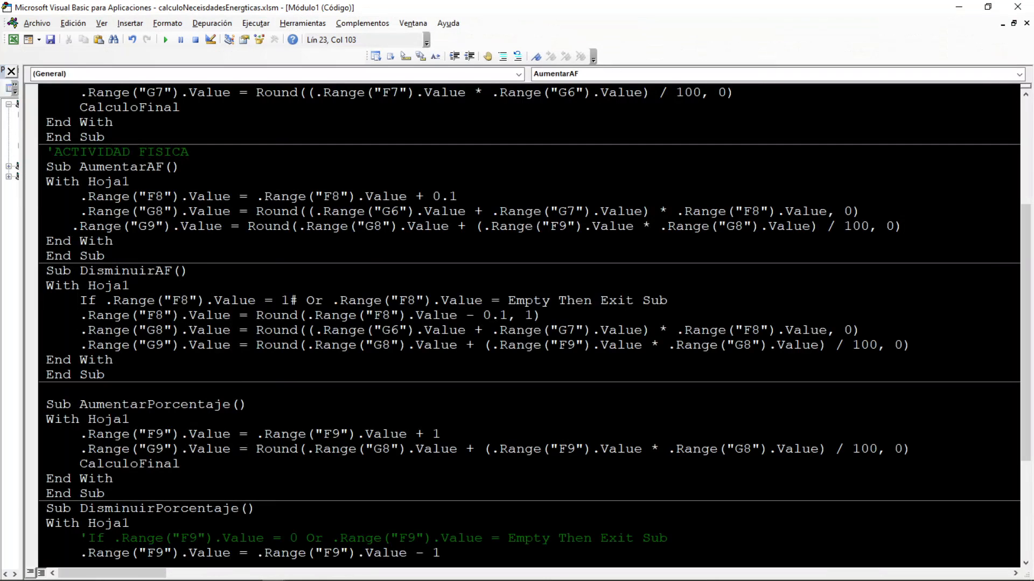
{"action": "scroll", "coordinate": [304, 376], "scroll_direction": "down", "scroll_amount": 4}
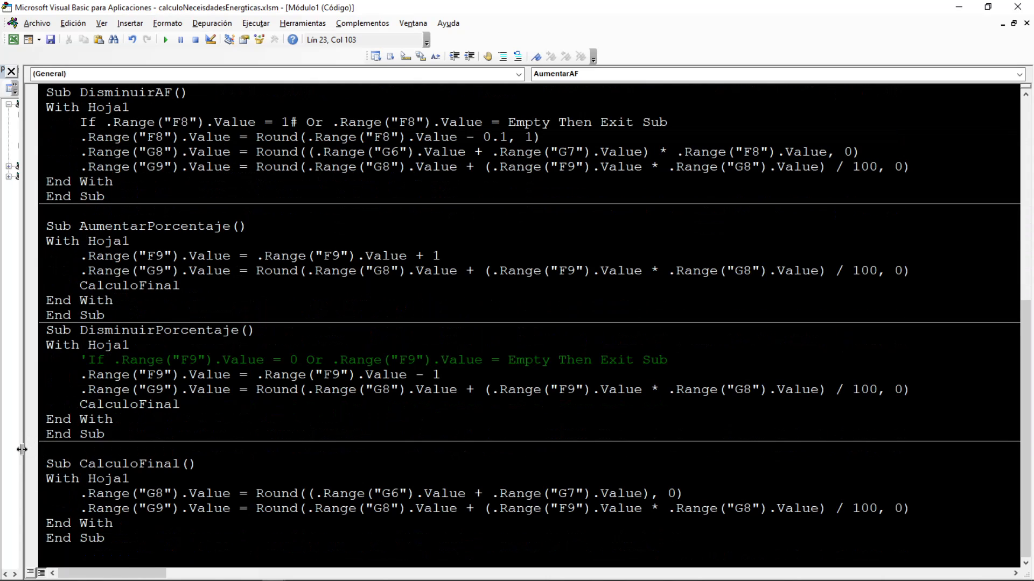
{"action": "left_click_drag", "start_coordinate": [24, 350], "coordinate": [123, 349]}
{"action": "left_click", "coordinate": [130, 24]}
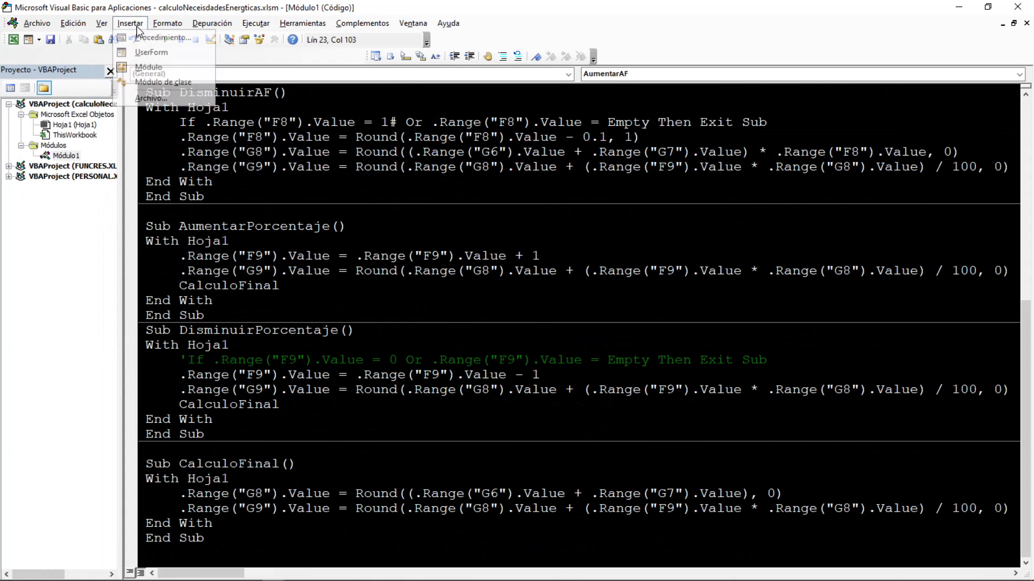
{"action": "left_click", "coordinate": [141, 67]}
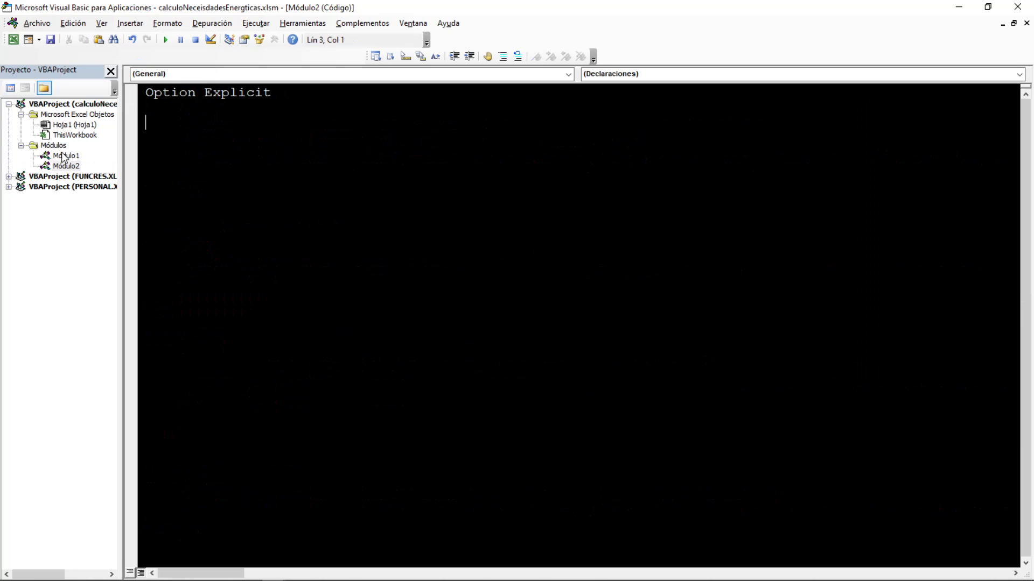
{"action": "double_click", "coordinate": [65, 156]}
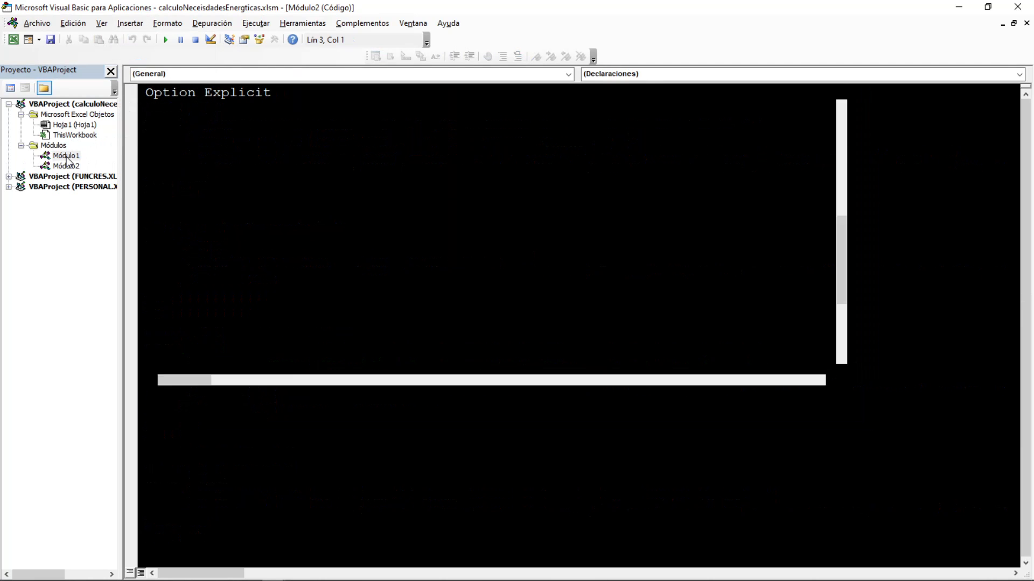
{"action": "left_click_drag", "start_coordinate": [187, 122], "coordinate": [305, 226]}
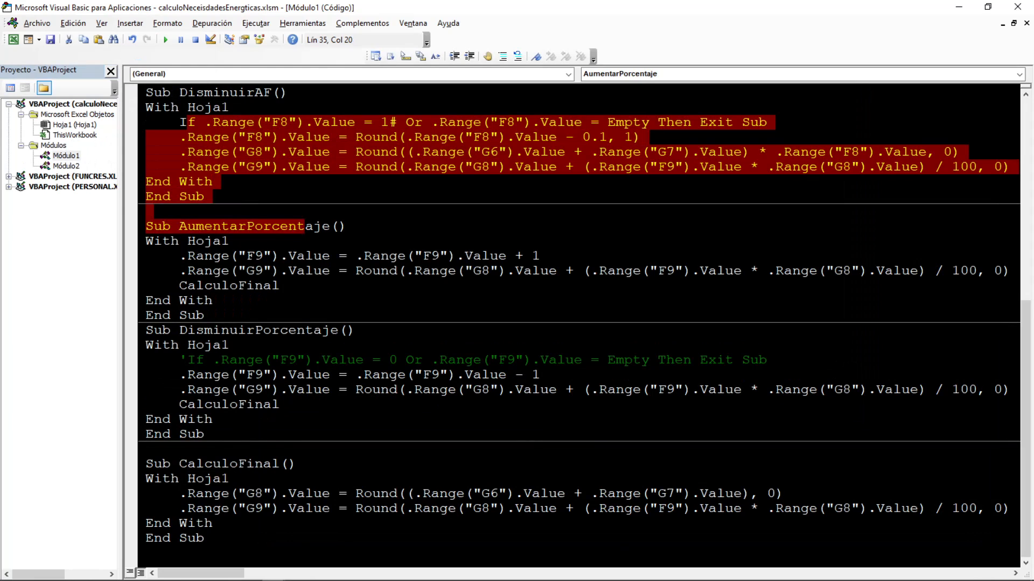
{"action": "double_click", "coordinate": [65, 166]}
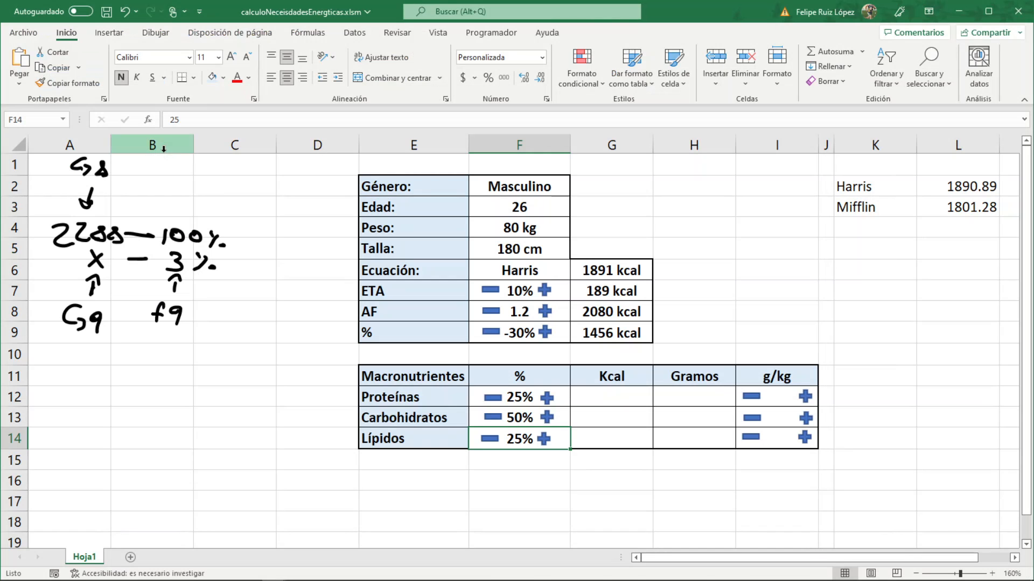
Check the percentage cells F12:F14 on the sheet and start the macro PorcentajeProteinas with a With Hoja1 block in Módulo2
{"action": "left_click_drag", "start_coordinate": [516, 399], "coordinate": [517, 440]}
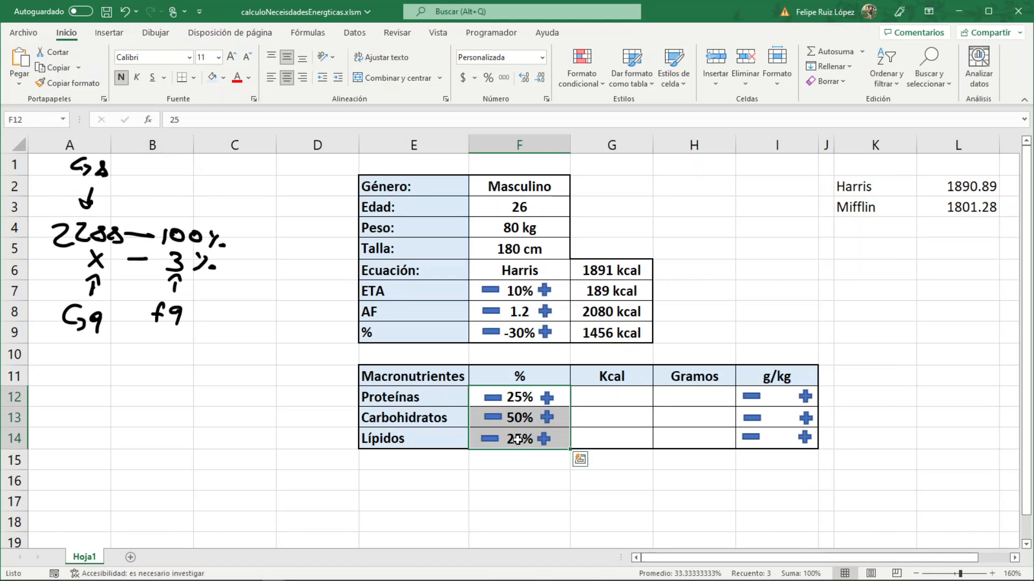
{"action": "left_click", "coordinate": [517, 401]}
{"action": "key", "text": "alt+F11"}
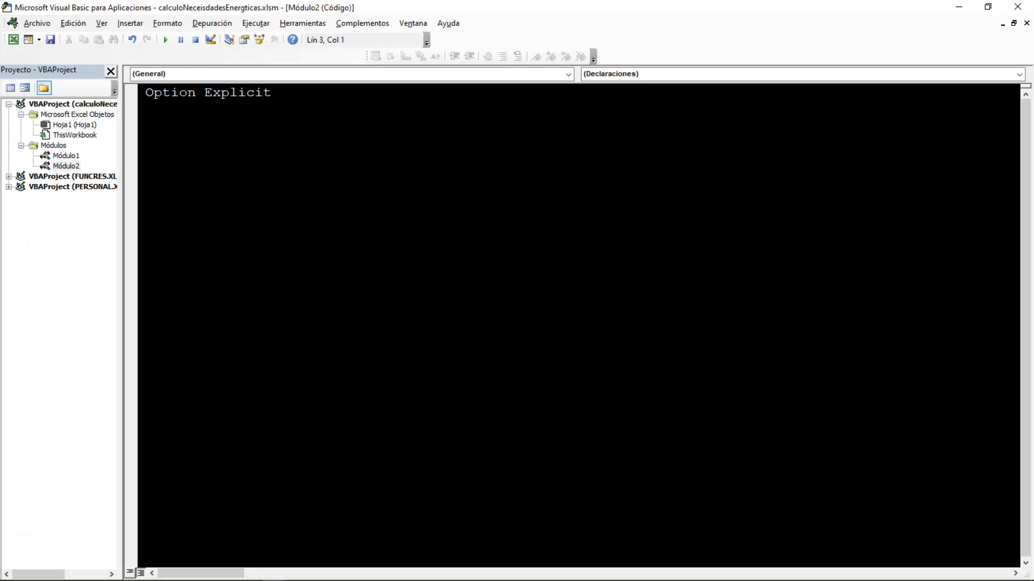
{"action": "type", "text": "SUB "}
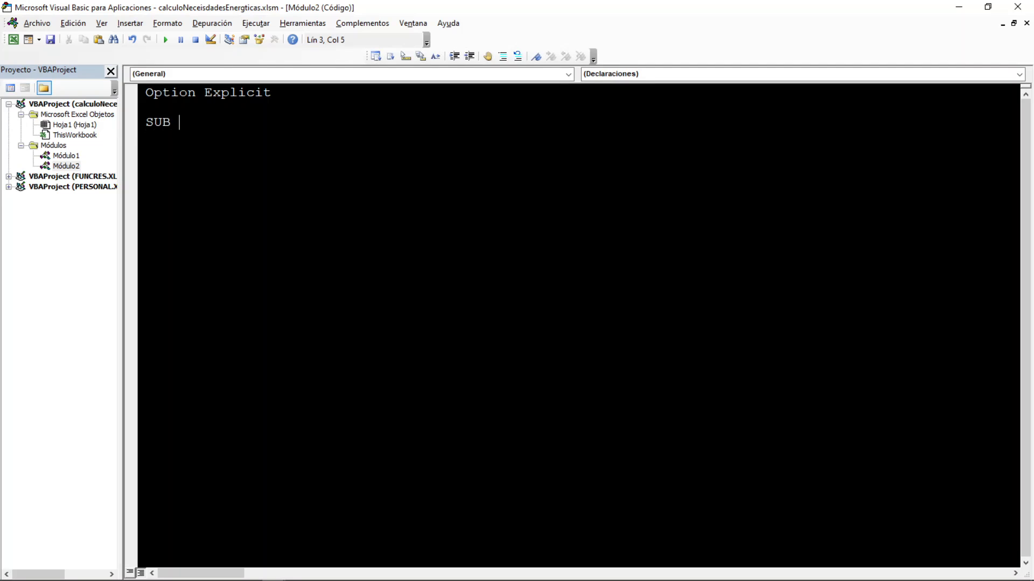
{"action": "type", "text": "PorcentajeProteinas"}
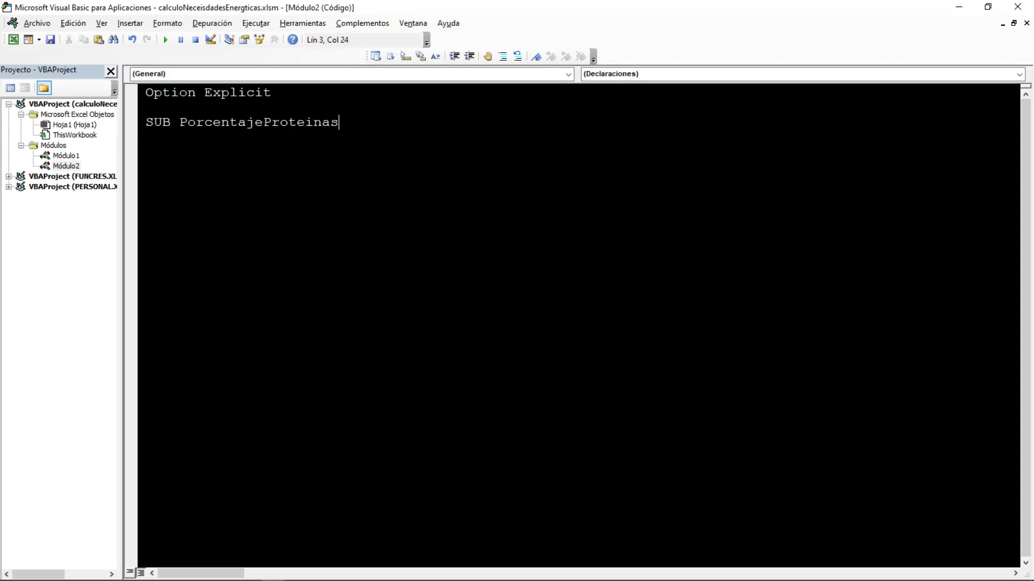
{"action": "type", "text": "("}
{"action": "key", "text": "Return"}
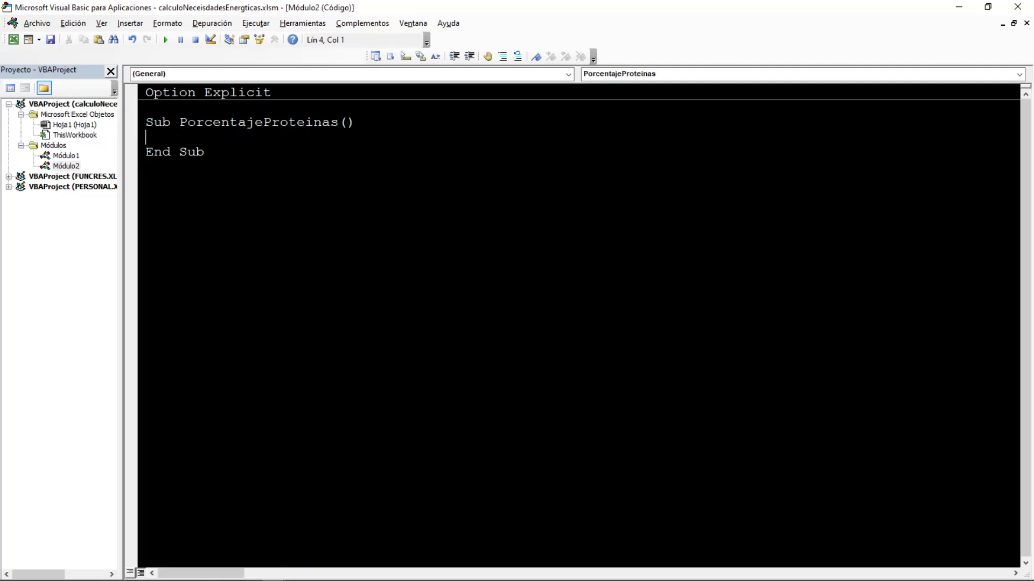
{"action": "type", "text": "with Hoja1"}
{"action": "key", "text": "Return"}
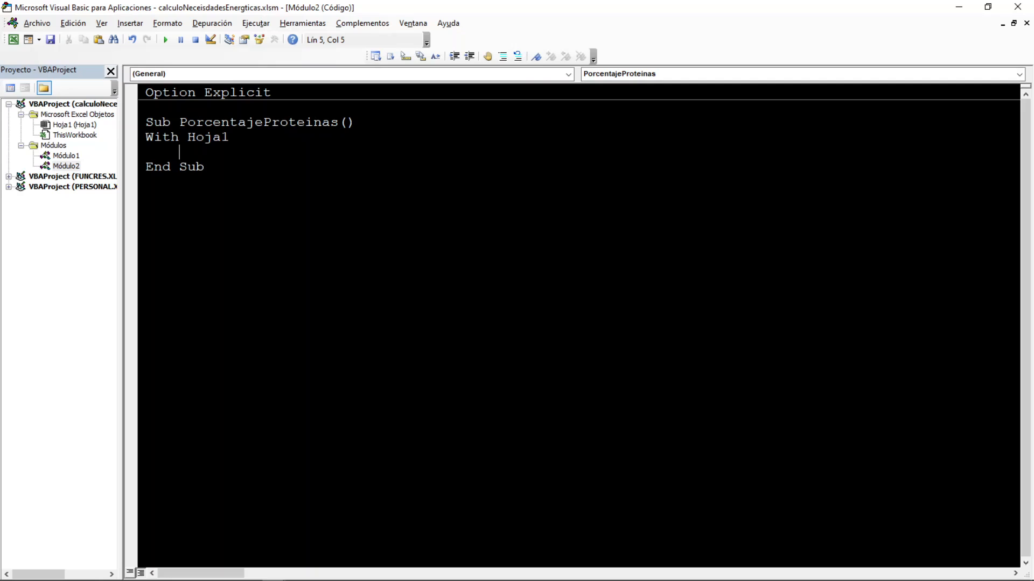
Add the line .Range("F12").Value = .Range("F12").Value + 1 inside the With block and close it with End With
{"action": "type", "text": ".range(\"\")"}
{"action": "key", "text": "Left"}
{"action": "key", "text": "alt+F11"}
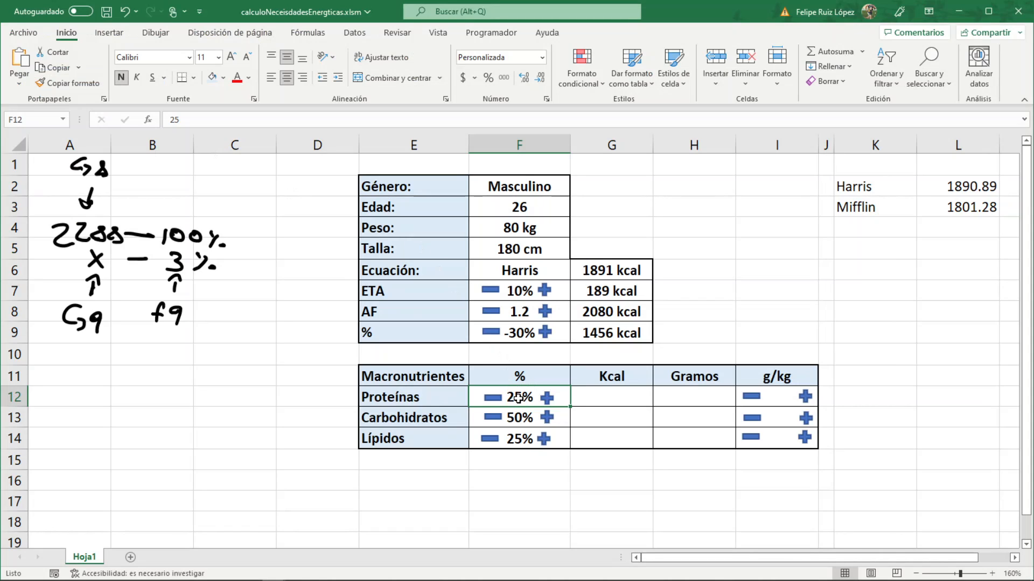
{"action": "key", "text": "alt+F11"}
{"action": "type", "text": "F12"}
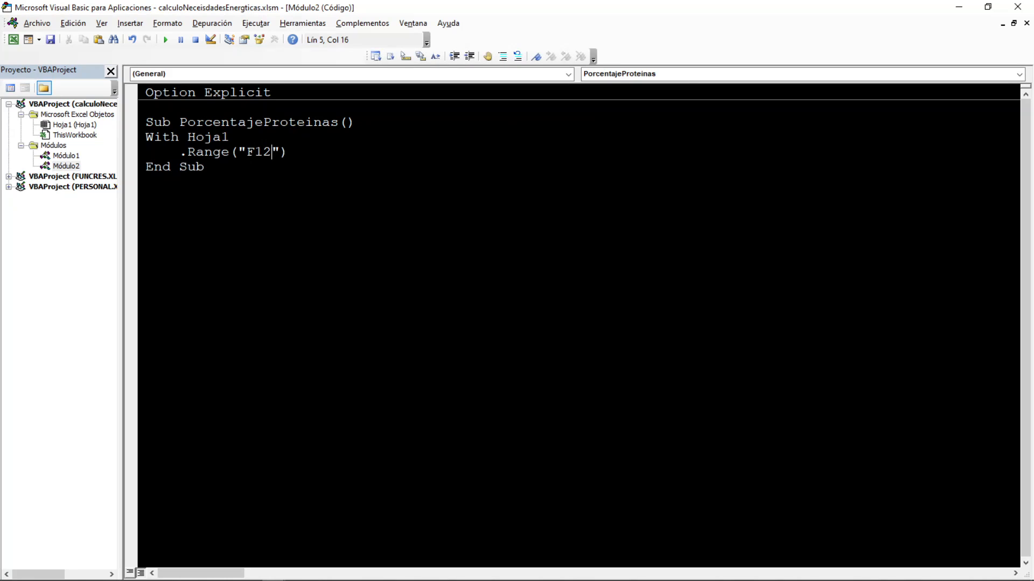
{"action": "type", "text": ".Value=."}
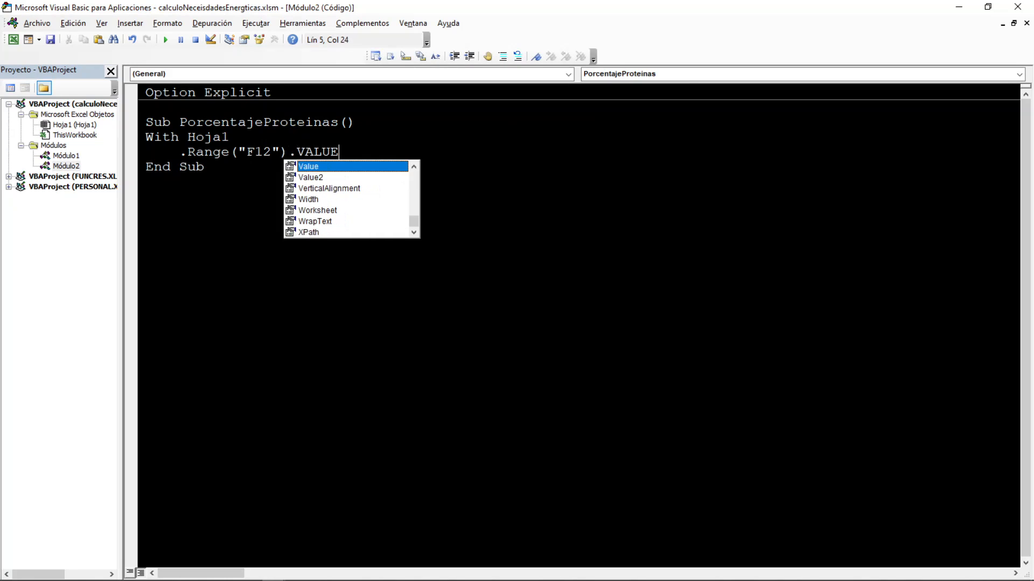
{"action": "type", "text": "RANGE(\"\")"}
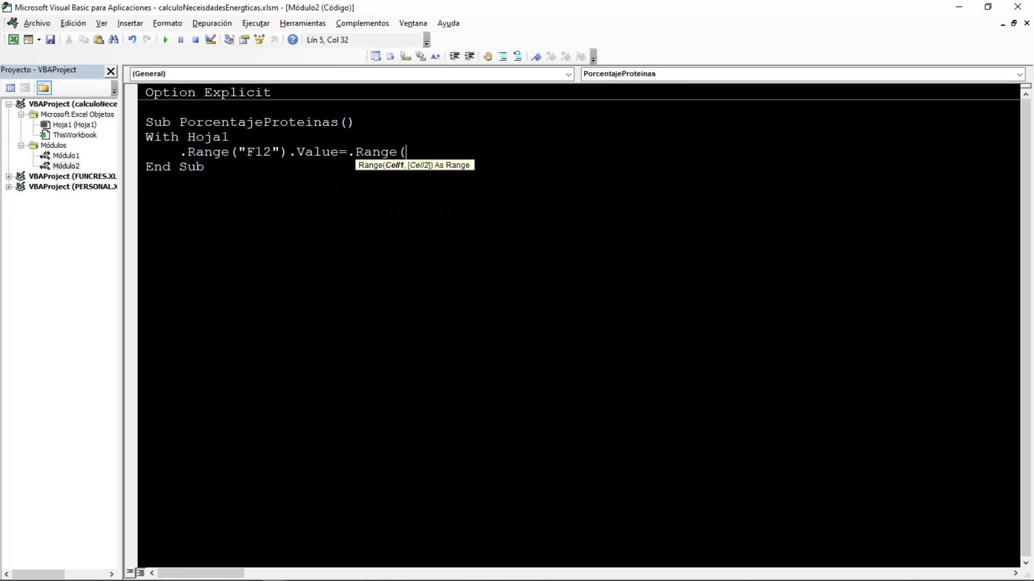
{"action": "type", "text": "F12"}
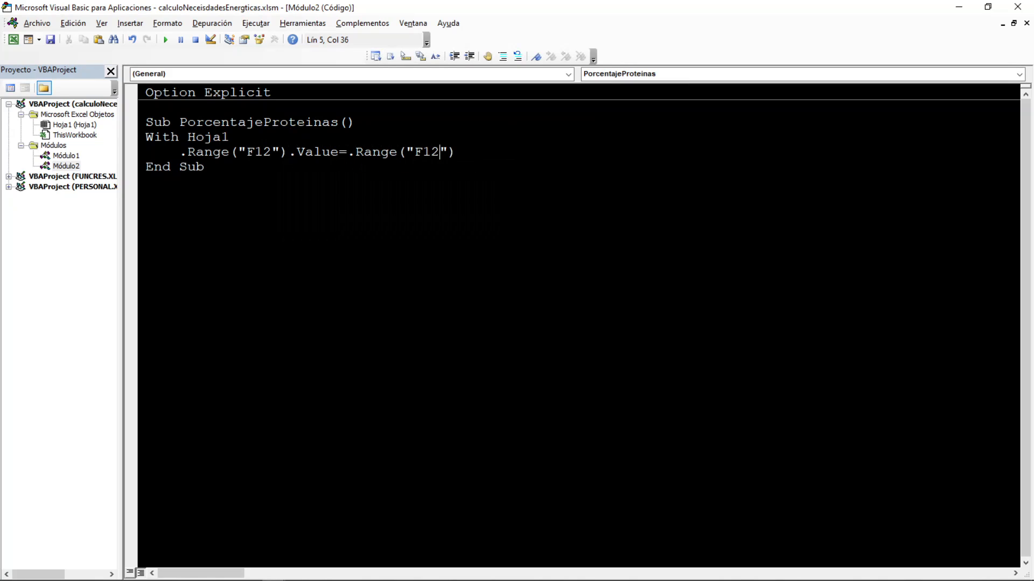
{"action": "type", "text": ".VALUE"}
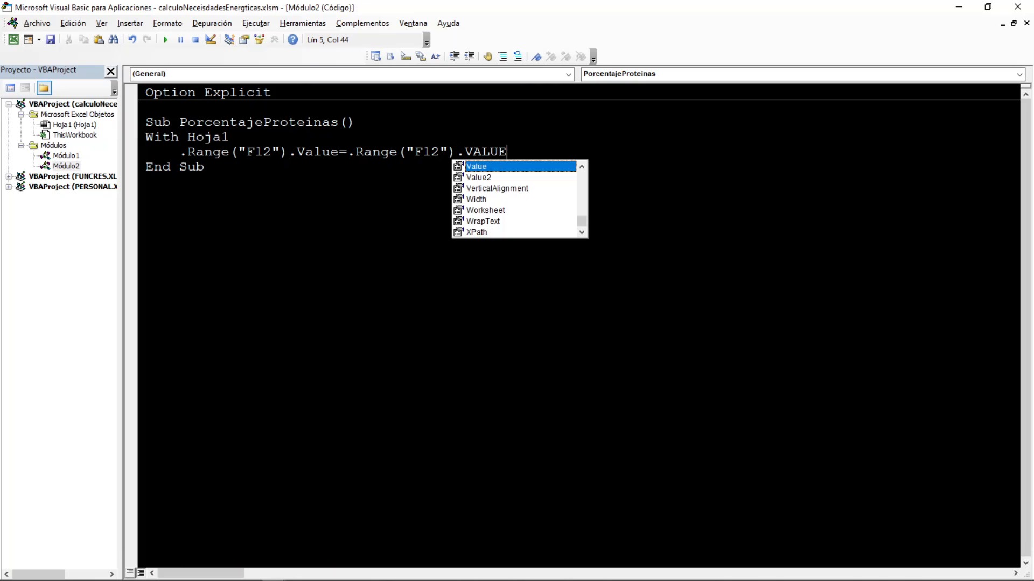
{"action": "type", "text": "+1"}
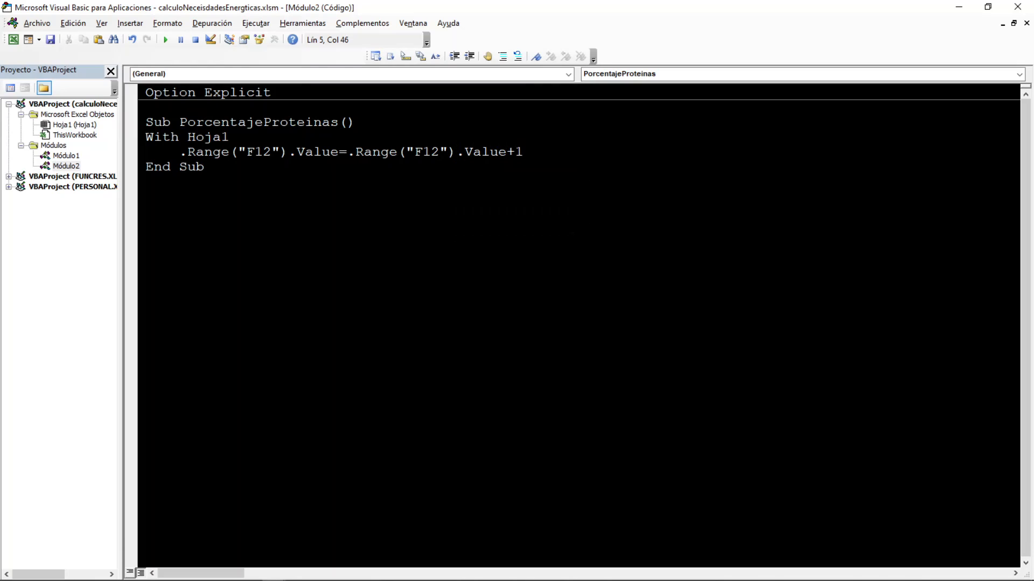
{"action": "key", "text": "Return"}
{"action": "type", "text": "END WITH"}
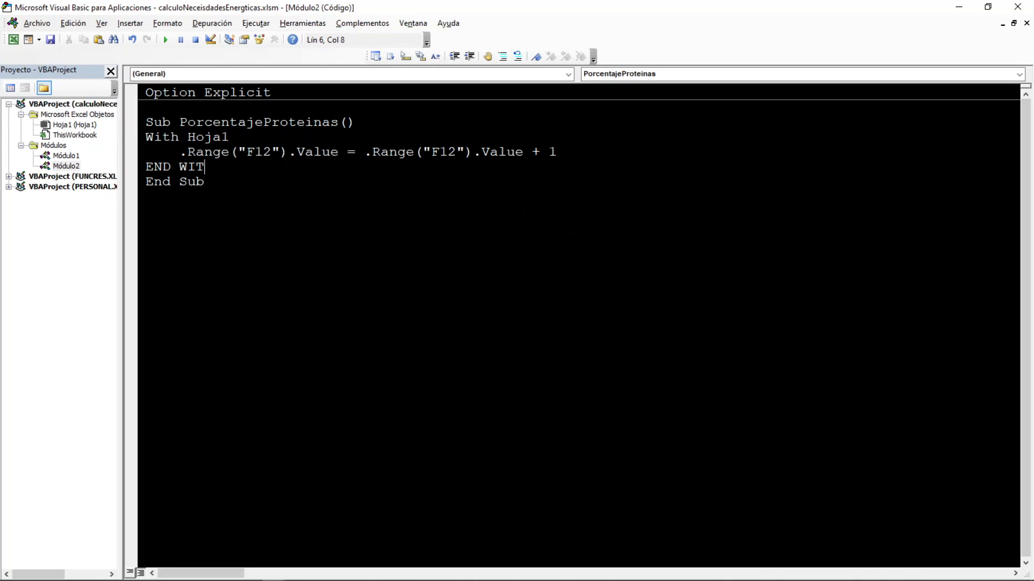
Rename the protein percentage macro as AuPorcentajeProteinas
{"action": "left_click", "coordinate": [180, 123]}
{"action": "type", "text": "aU"}
{"action": "key", "text": "BackSpace"}
{"action": "key", "text": "BackSpace"}
{"action": "type", "text": "Au"}
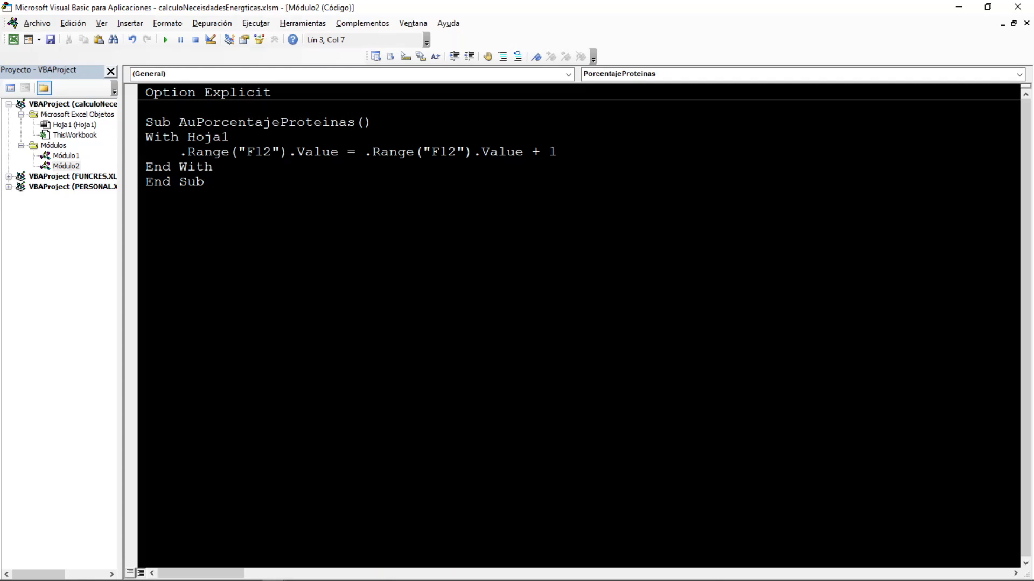
Duplicate the AuPorcentajeProteinas macro directly below itself and rename the copy as DisPorcentajeProteinas
{"action": "left_click_drag", "start_coordinate": [205, 182], "coordinate": [145, 123]}
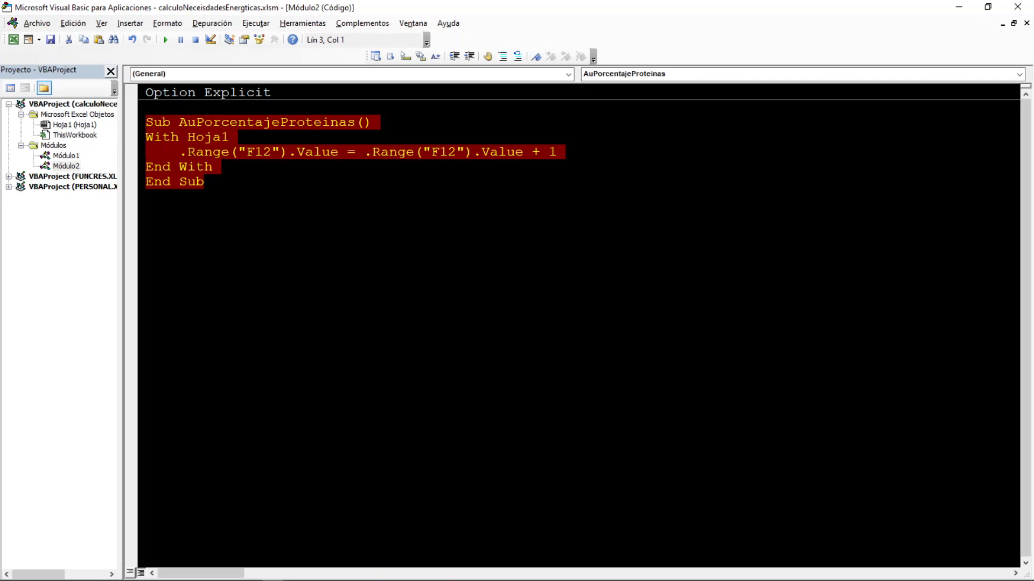
{"action": "key", "text": "ctrl+c"}
{"action": "key", "text": "ctrl+End"}
{"action": "key", "text": "ctrl+v"}
{"action": "left_click", "coordinate": [188, 197]}
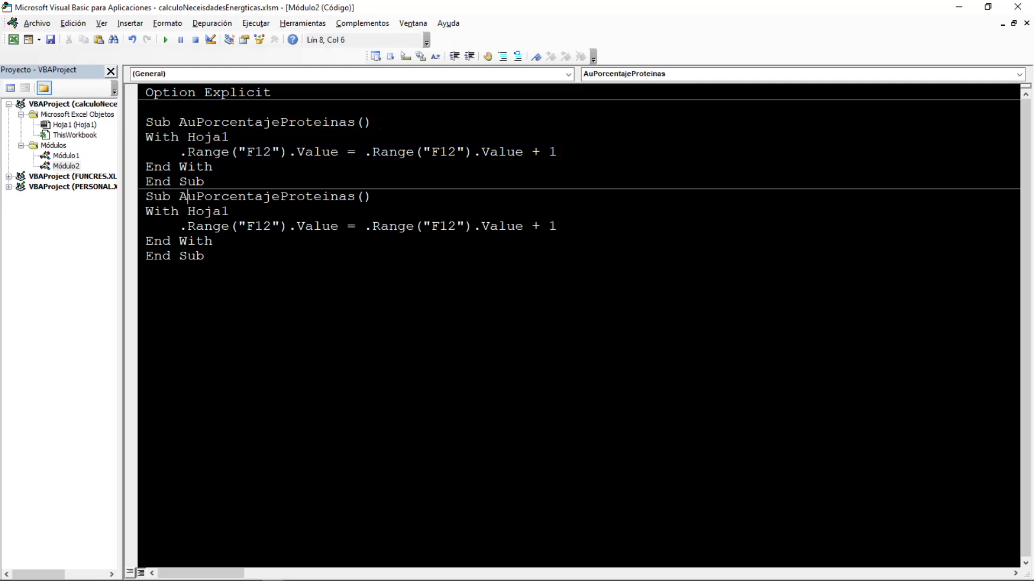
{"action": "key", "text": "BackSpace"}
{"action": "key", "text": "Delete"}
{"action": "type", "text": "Dis"}
{"action": "left_click", "coordinate": [558, 227]}
{"action": "key", "text": "BackSpace"}
{"action": "type", "text": "1"}
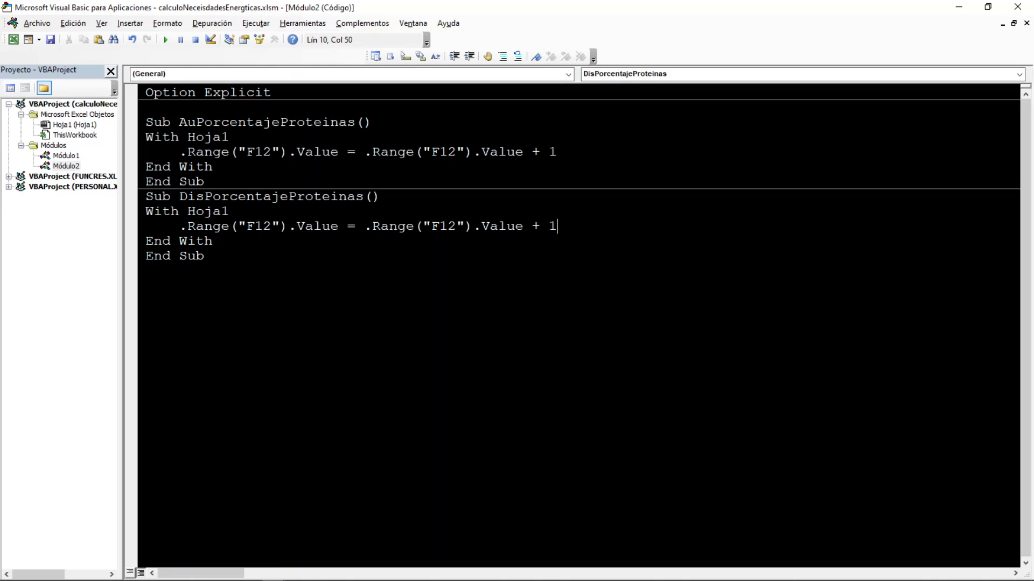
Assign the AuPorcentajeProteinas macro to the plus shape in the Proteínas percentage cell on Hoja1
{"action": "left_click", "coordinate": [205, 257]}
{"action": "left_click", "coordinate": [959, 7]}
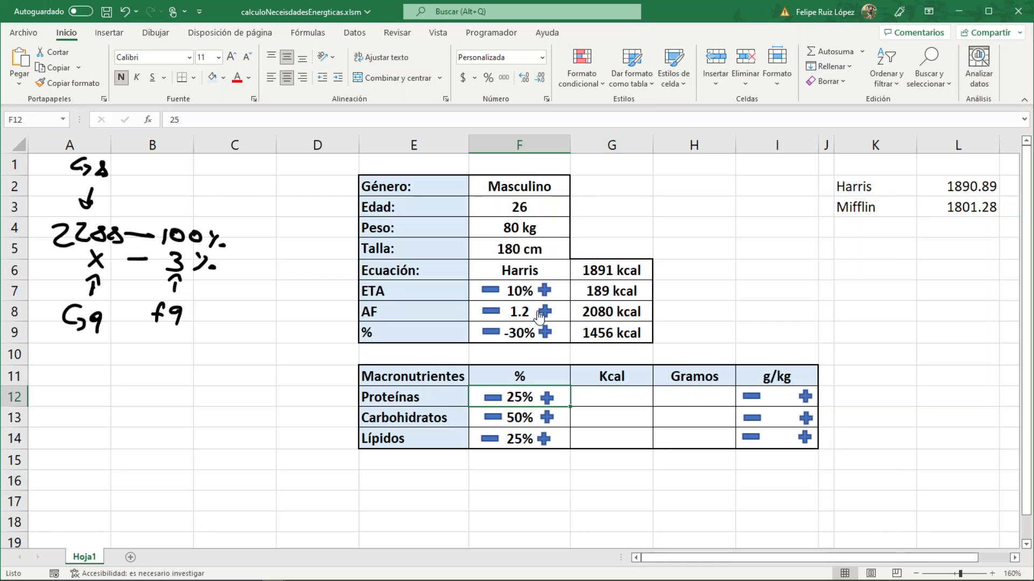
{"action": "left_click", "coordinate": [547, 398]}
{"action": "right_click", "coordinate": [547, 401]}
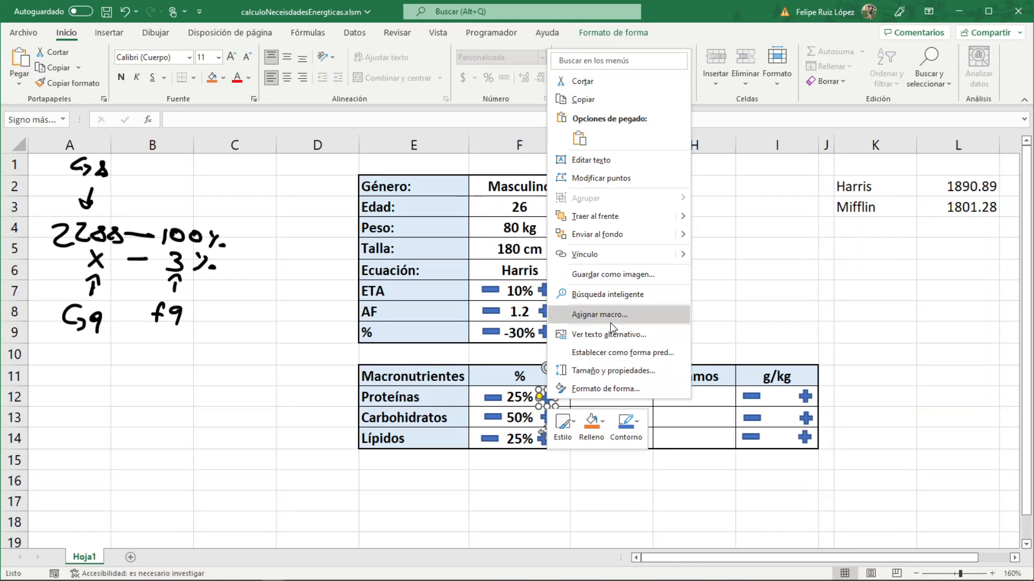
{"action": "left_click", "coordinate": [612, 316]}
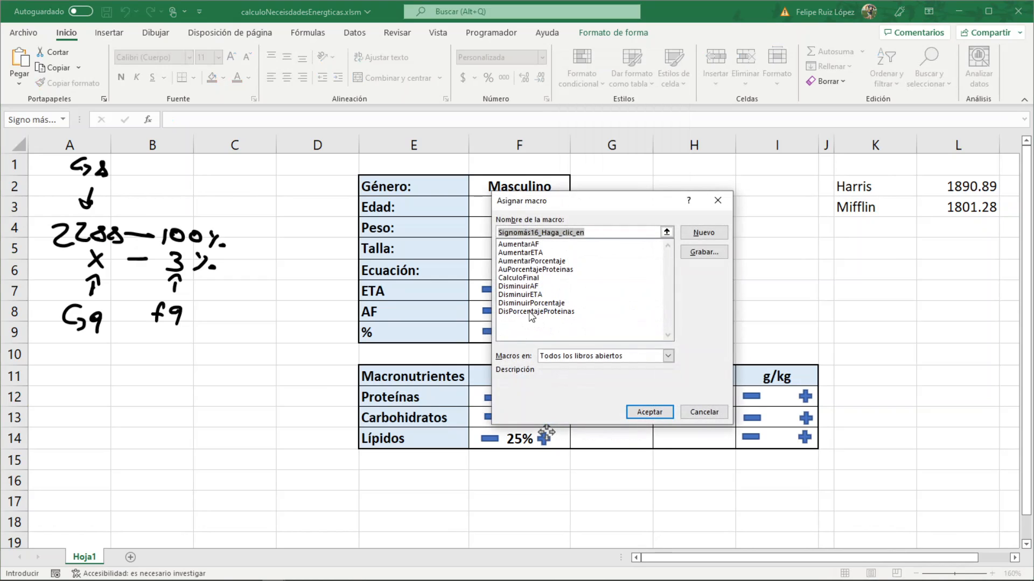
{"action": "left_click", "coordinate": [531, 270]}
{"action": "double_click", "coordinate": [532, 270]}
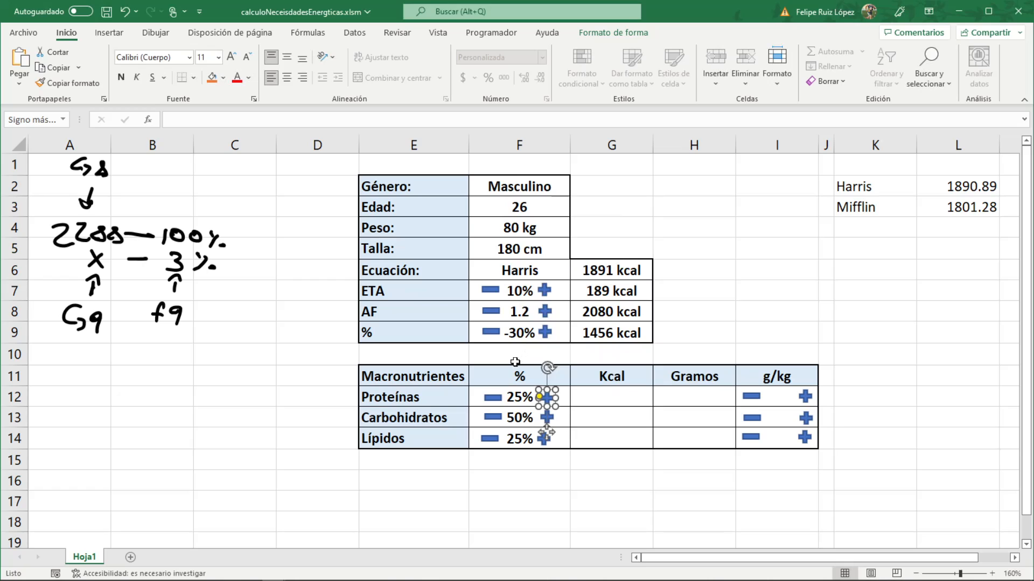
Assign the DisPorcentajeProteinas macro to the minus shape in the Proteínas percentage cell
{"action": "left_click", "coordinate": [496, 399]}
{"action": "right_click", "coordinate": [496, 399]}
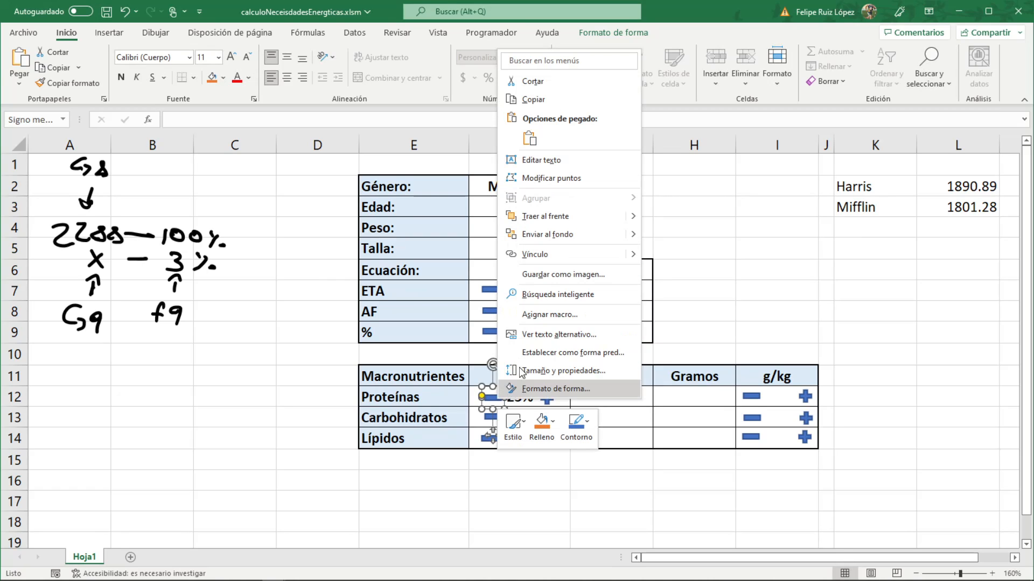
{"action": "left_click", "coordinate": [549, 313]}
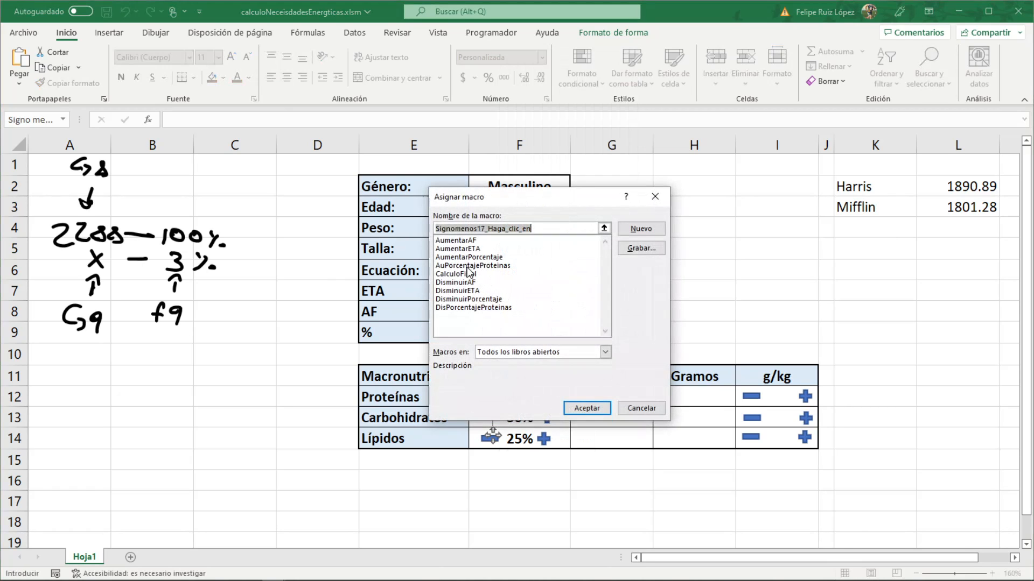
{"action": "double_click", "coordinate": [473, 308]}
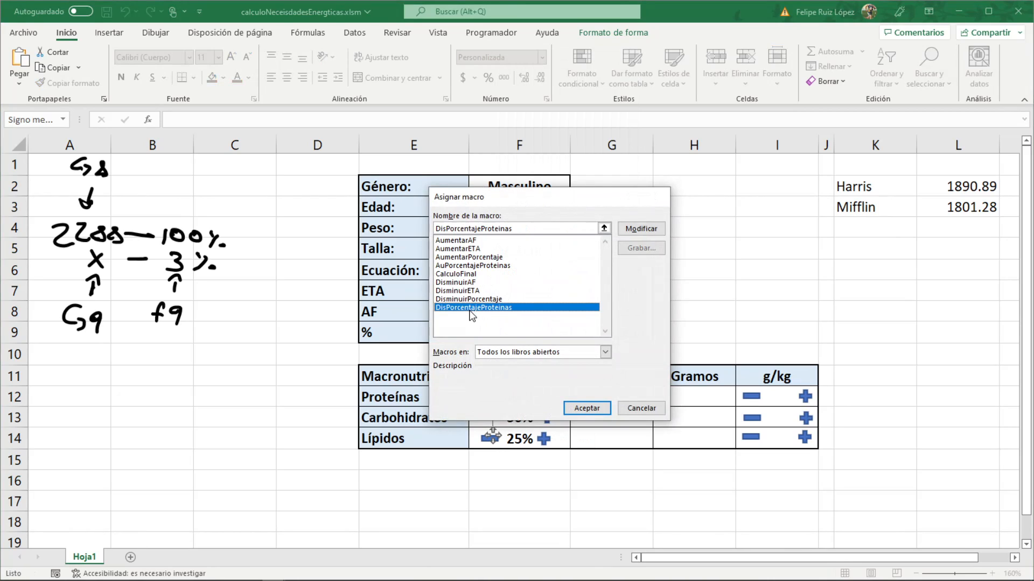
{"action": "left_click", "coordinate": [592, 414]}
Test the plus and minus shapes of the Proteínas percentage by running each one several times
{"action": "left_click", "coordinate": [550, 400]}
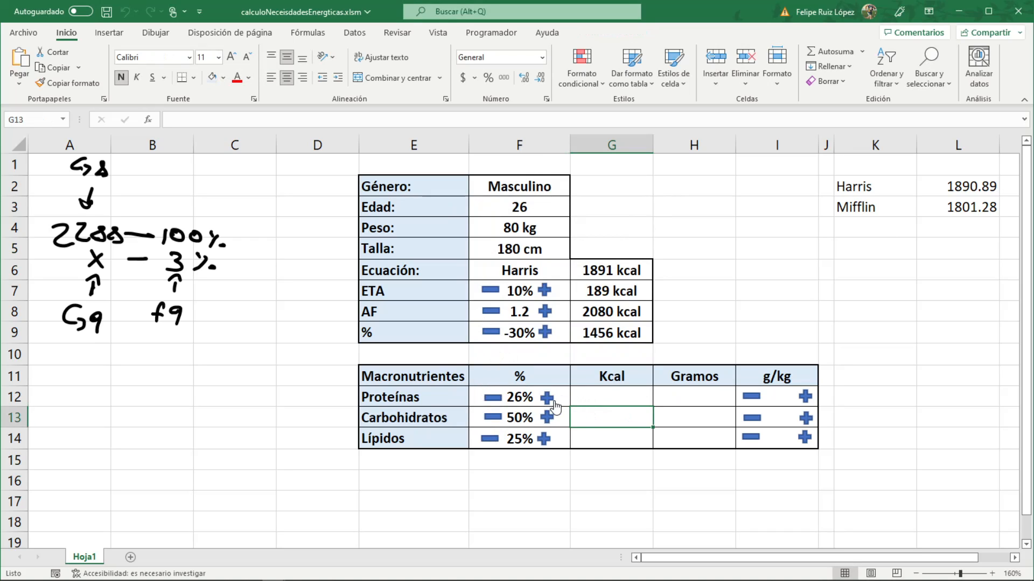
{"action": "left_click", "coordinate": [491, 398]}
{"action": "left_click", "coordinate": [491, 398]}
{"action": "left_click", "coordinate": [491, 399]}
{"action": "left_click", "coordinate": [491, 398]}
{"action": "left_click", "coordinate": [547, 398]}
{"action": "left_click", "coordinate": [547, 399]}
{"action": "left_click", "coordinate": [547, 398]}
{"action": "left_click", "coordinate": [587, 400]}
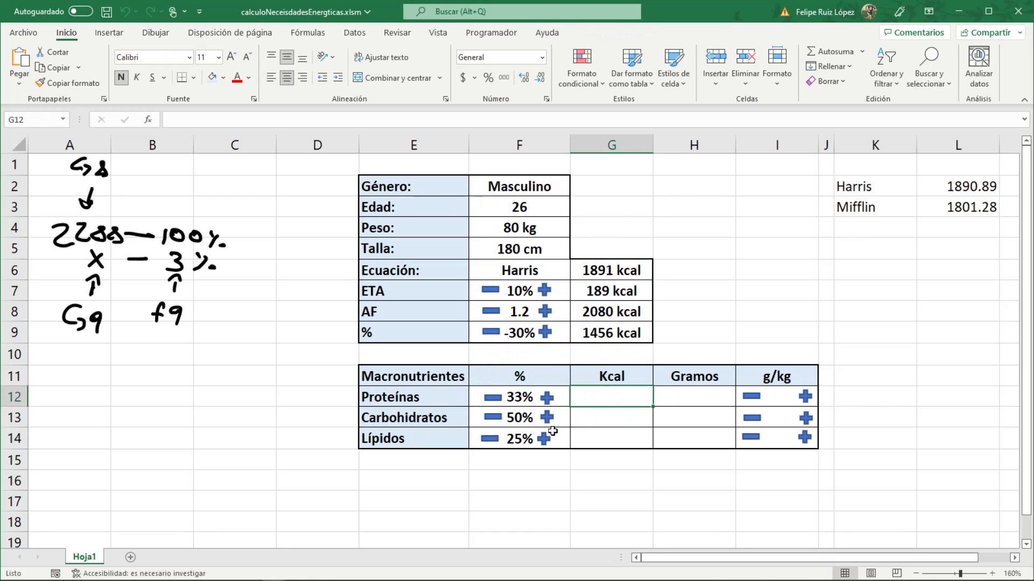
Duplicate both protein percentage macros at the end of the Módulo2 code
{"action": "key", "text": "alt+F11"}
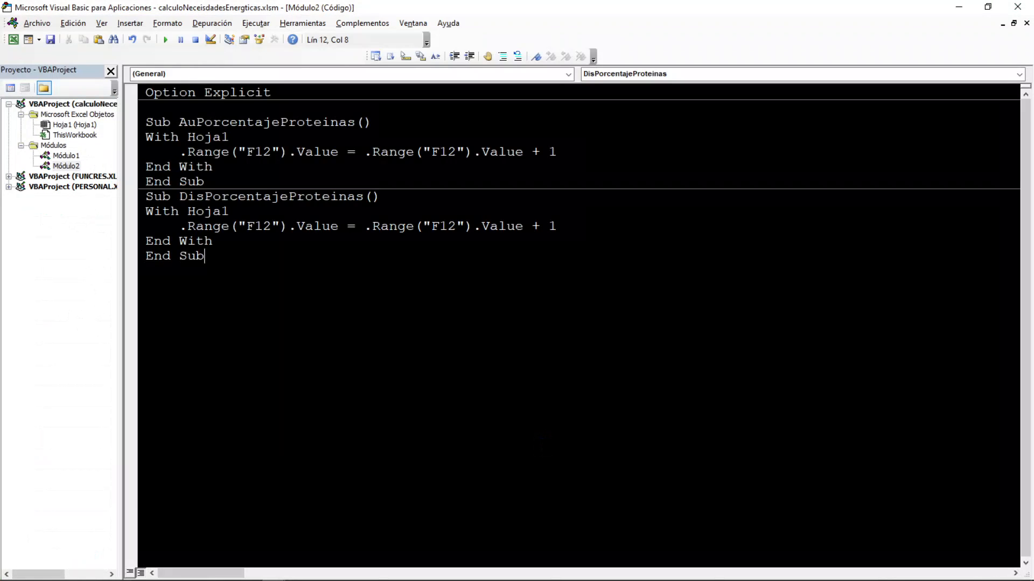
{"action": "left_click_drag", "start_coordinate": [205, 256], "coordinate": [146, 131]}
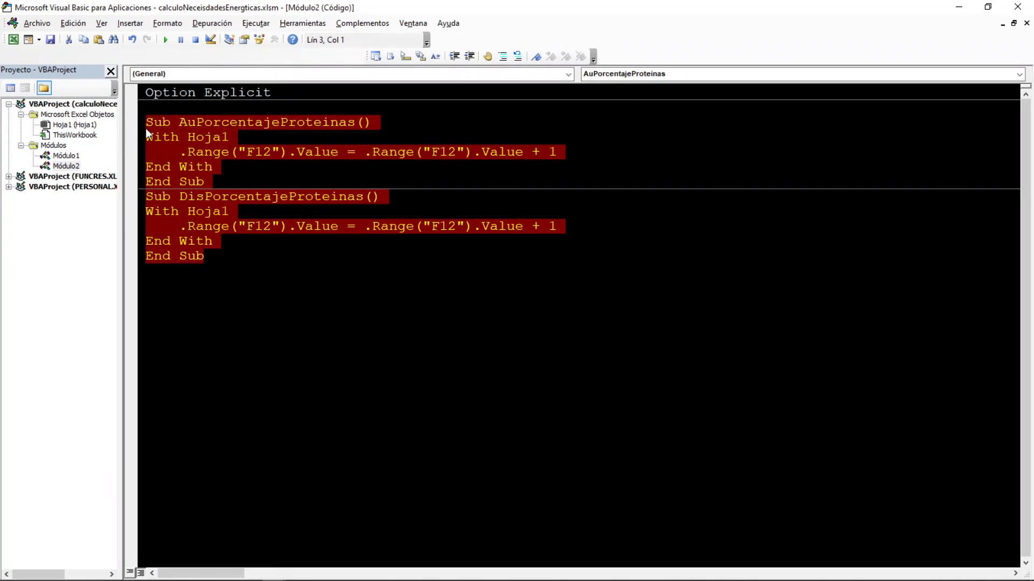
{"action": "key", "text": "ctrl+c"}
{"action": "key", "text": "ctrl+End"}
{"action": "key", "text": "ctrl+v"}
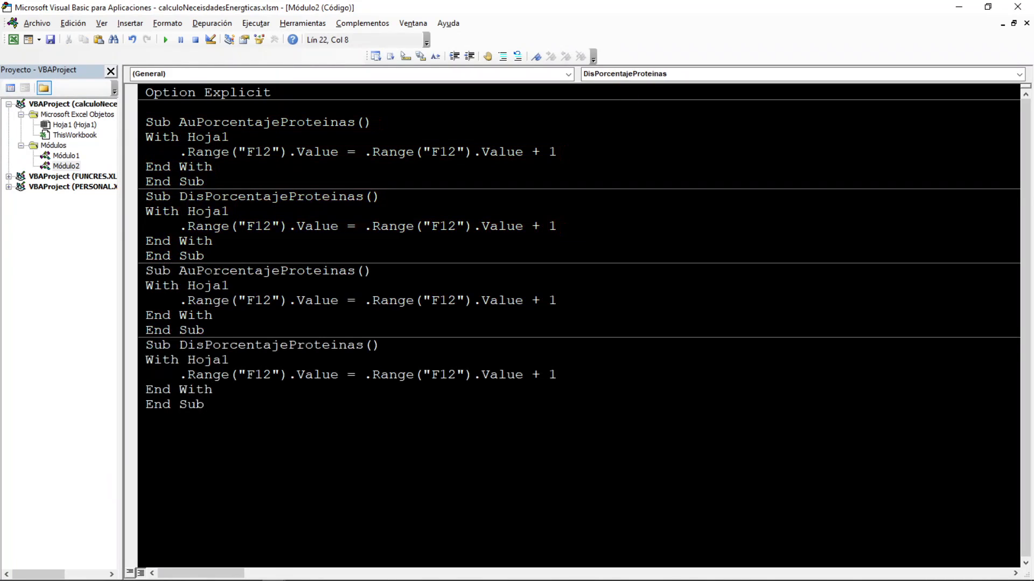
Add the comment 'Carbohidratos on its own line above the copied pair of macros
{"action": "key", "text": "Return"}
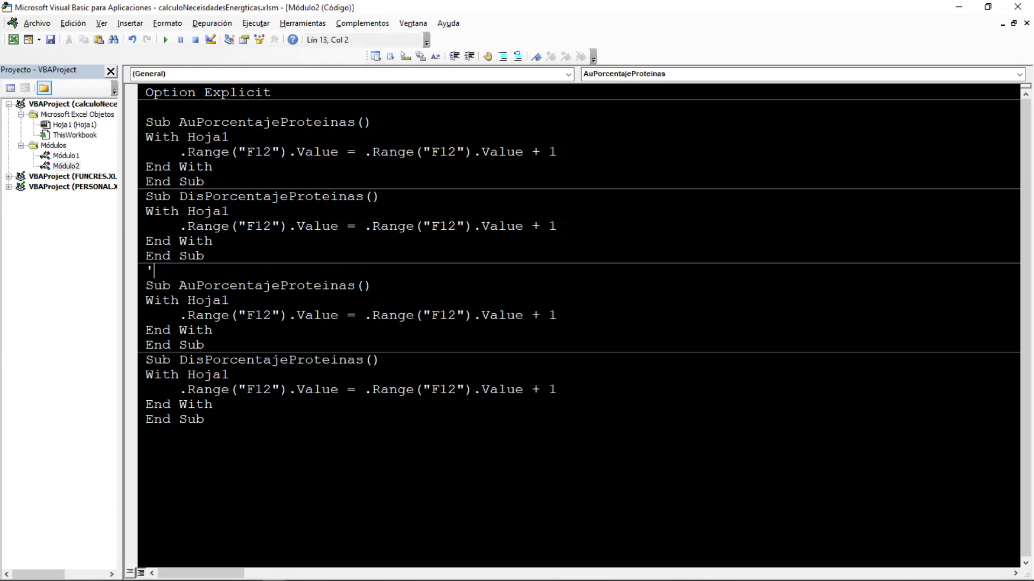
{"action": "key", "text": "alt+F11"}
{"action": "key", "text": "alt+F11"}
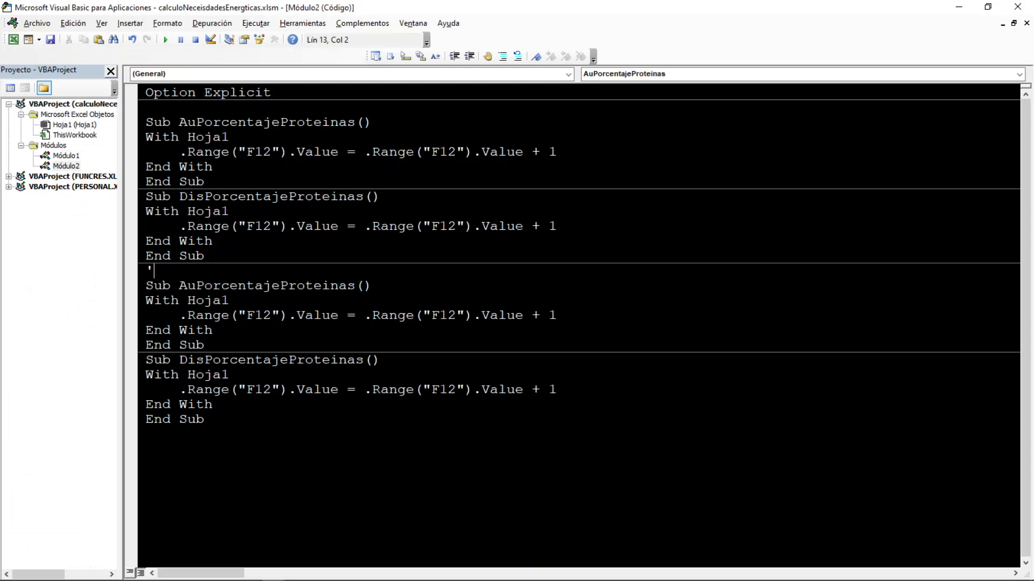
{"action": "type", "text": "'Carbohidratos"}
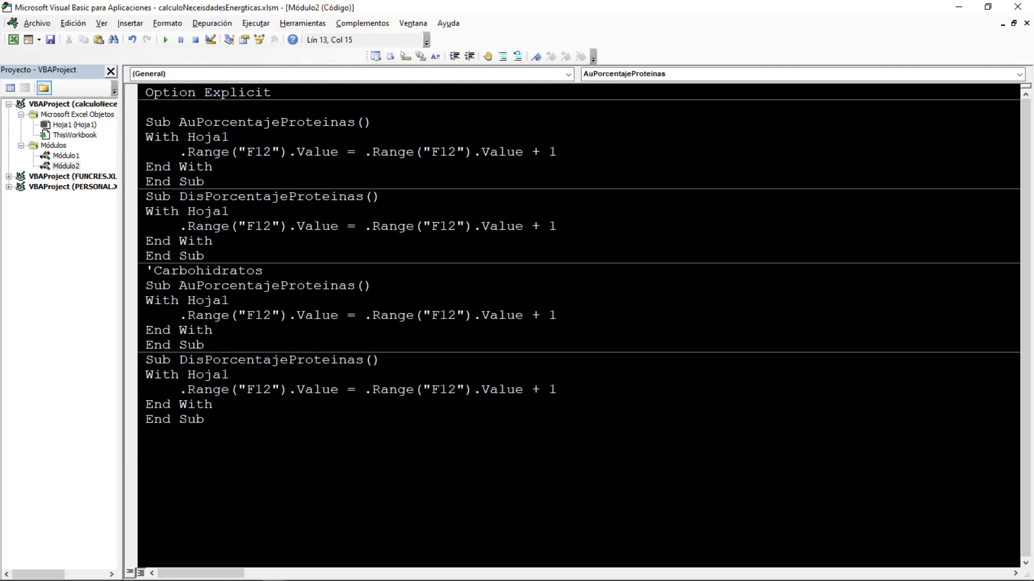
Add the comment 'proteinas above the first macro and the comment 'lipidos below the last End Sub
{"action": "left_click", "coordinate": [184, 106]}
{"action": "type", "text": "'lipi"}
{"action": "key", "text": "BackSpace"}
{"action": "key", "text": "BackSpace"}
{"action": "key", "text": "BackSpace"}
{"action": "key", "text": "BackSpace"}
{"action": "type", "text": "pr"}
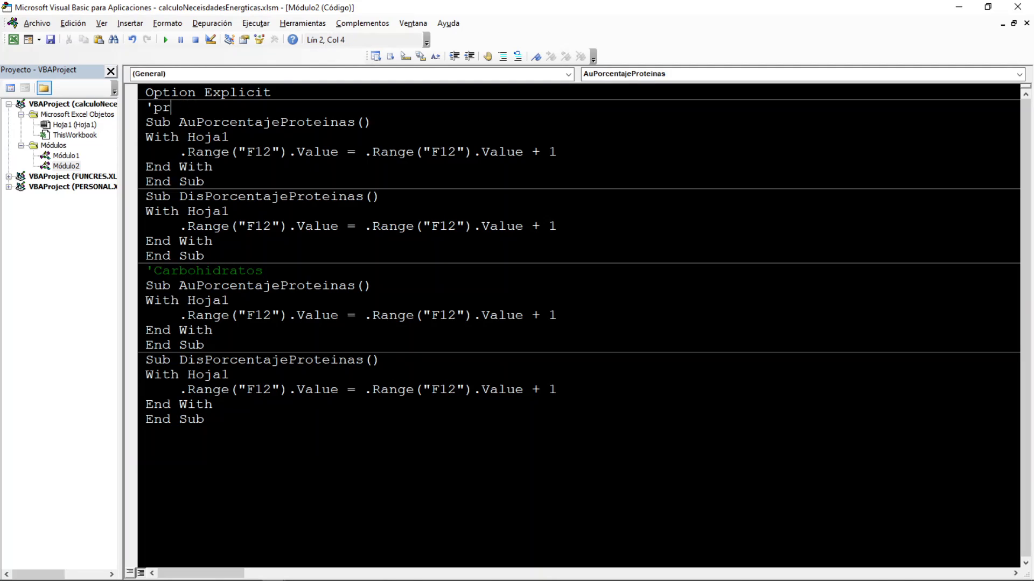
{"action": "type", "text": "oteinas"}
{"action": "left_click", "coordinate": [190, 435]}
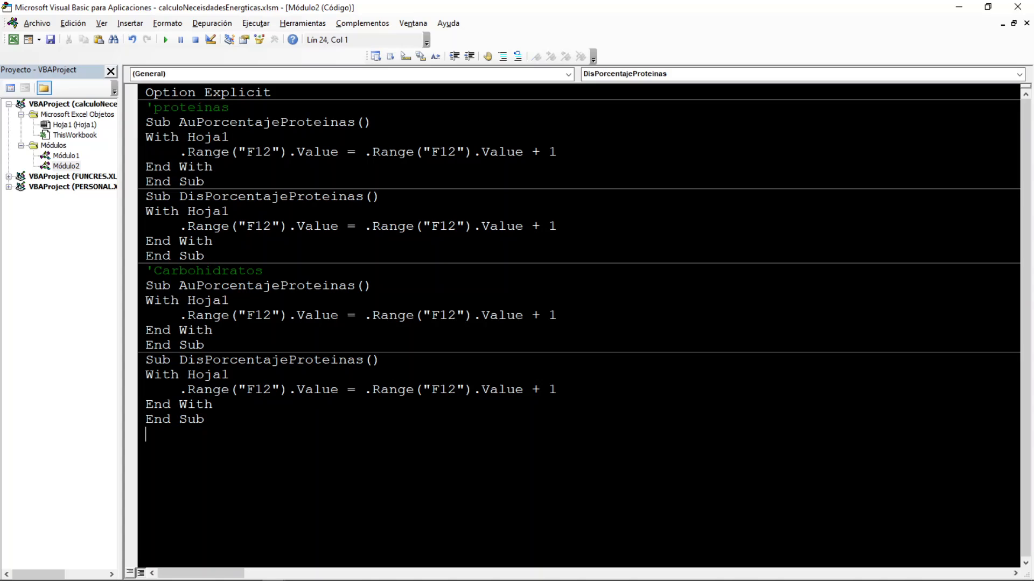
{"action": "type", "text": "'k"}
{"action": "type", "text": "ipidos"}
Rename the copied AuPorcentajeProteinas macro under the 'Carbohidratos comment as AuPorcentajeCarbohidratos
{"action": "left_click_drag", "start_coordinate": [281, 286], "coordinate": [355, 285]}
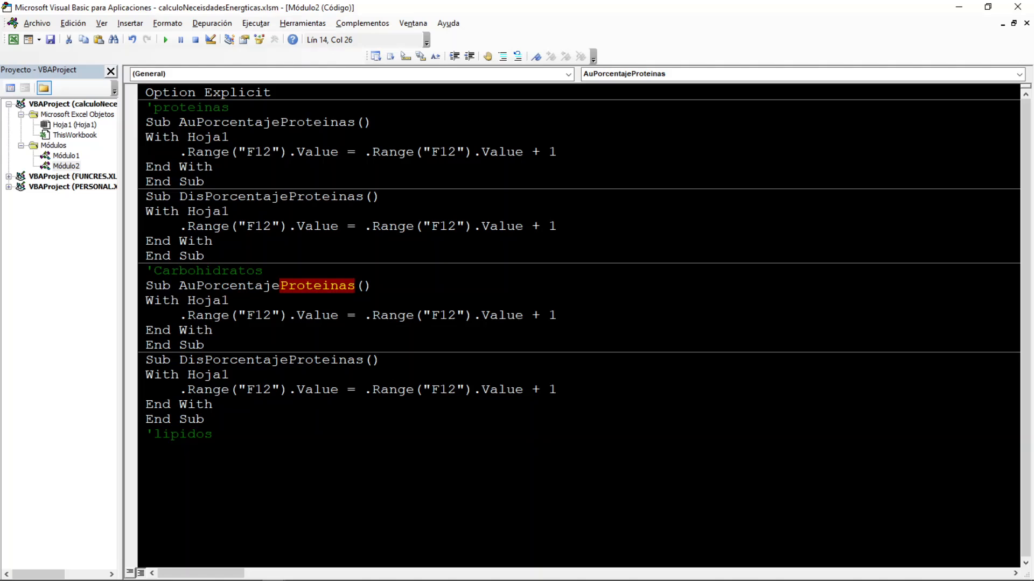
{"action": "type", "text": "Carbohidra"}
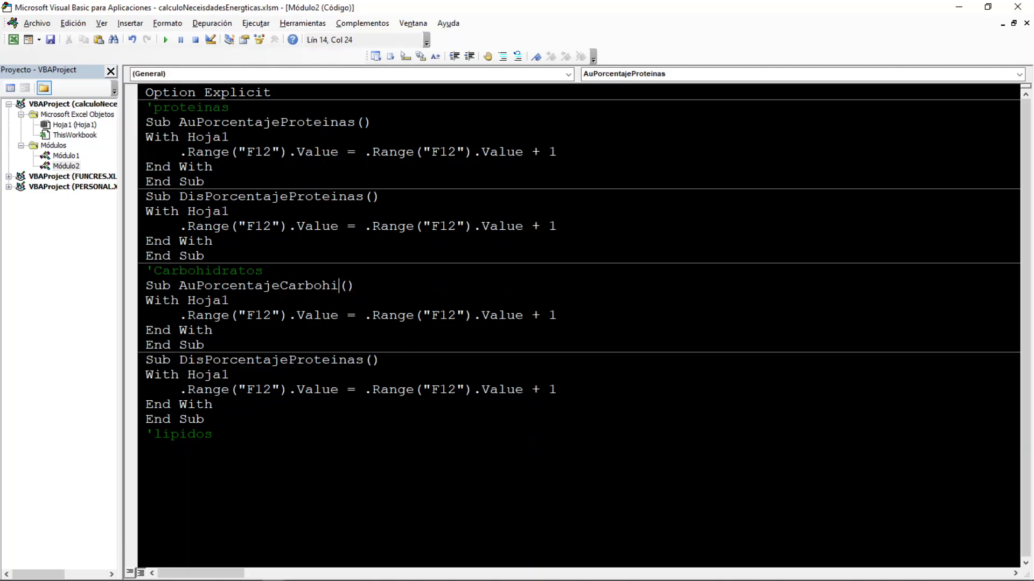
{"action": "type", "text": "tos"}
Copy the word Carbohidratos from that macro name and rename the copied decrease macro as DisPorcentajeCarbohidratos
{"action": "key", "text": "shift+Left"}
{"action": "key", "text": "shift+Left"}
{"action": "key", "text": "shift+Left"}
{"action": "key", "text": "shift+Left"}
{"action": "key", "text": "shift+Left"}
{"action": "key", "text": "shift+Left"}
{"action": "key", "text": "shift+Left"}
{"action": "key", "text": "shift+Left"}
{"action": "key", "text": "shift+Left"}
{"action": "key", "text": "shift+Left"}
{"action": "key", "text": "shift+Left"}
{"action": "key", "text": "shift+Left"}
{"action": "key", "text": "shift+Left"}
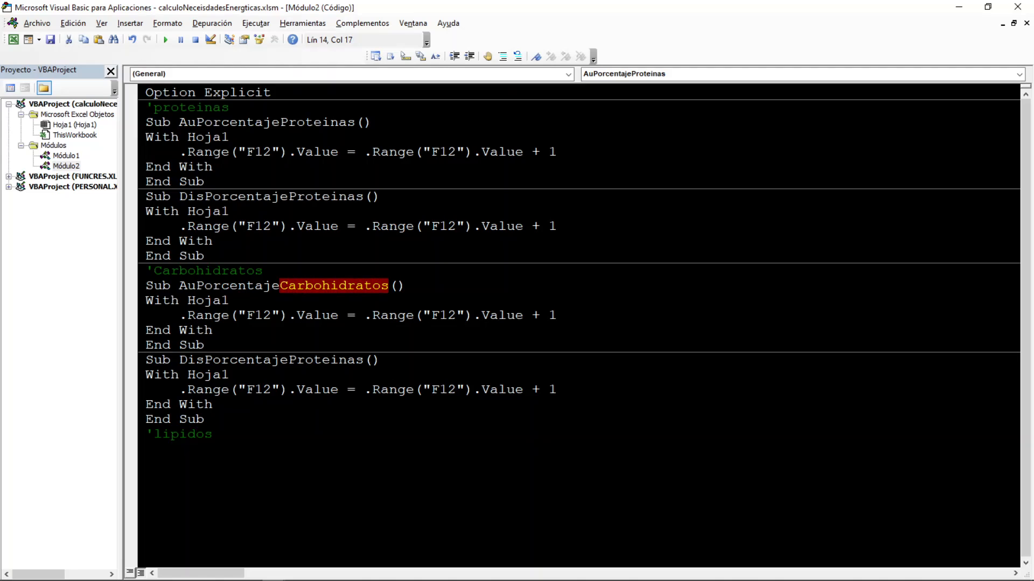
{"action": "left_click", "coordinate": [364, 361]}
{"action": "key", "text": "shift+Left"}
{"action": "key", "text": "shift+Left"}
{"action": "key", "text": "shift+Left"}
{"action": "key", "text": "shift+Left"}
{"action": "key", "text": "shift+Left"}
{"action": "key", "text": "shift+Left"}
{"action": "key", "text": "shift+Left"}
{"action": "key", "text": "shift+Left"}
{"action": "key", "text": "shift+Left"}
{"action": "key", "text": "ctrl+v"}
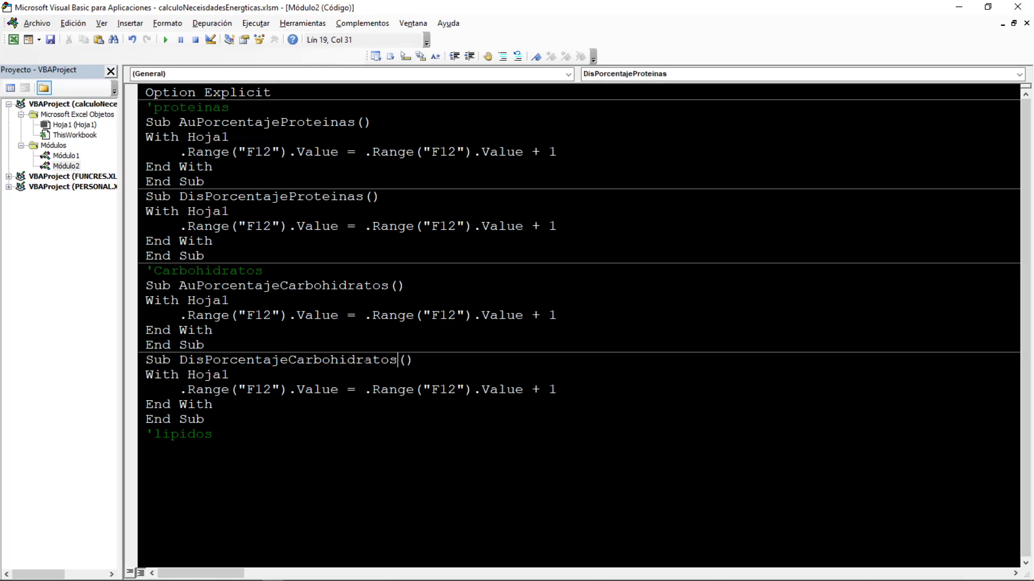
Change the cell reference to F13 in both carbohydrate macros and check that cell on the sheet
{"action": "left_click", "coordinate": [272, 315]}
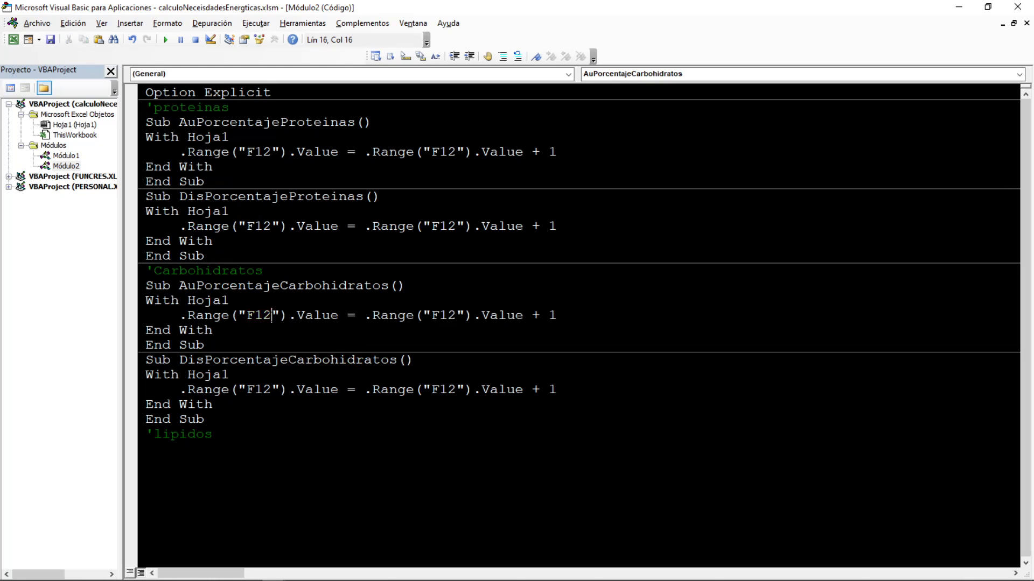
{"action": "key", "text": "BackSpace"}
{"action": "type", "text": "3"}
{"action": "key", "text": "BackSpace"}
{"action": "type", "text": "3"}
{"action": "left_click", "coordinate": [271, 390]}
{"action": "key", "text": "BackSpace"}
{"action": "type", "text": "3"}
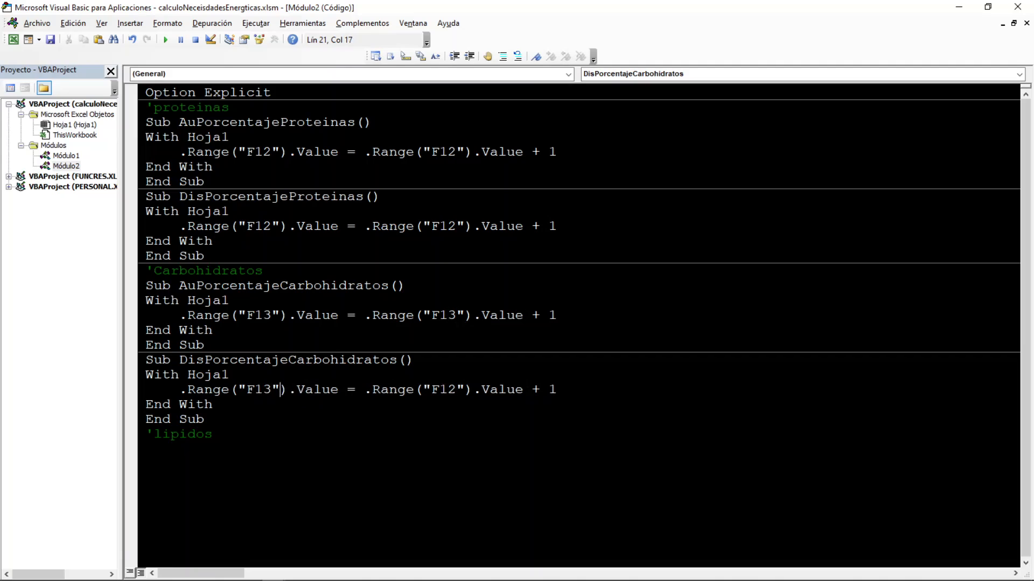
{"action": "key", "text": "BackSpace"}
{"action": "type", "text": "3"}
{"action": "key", "text": "alt+F11"}
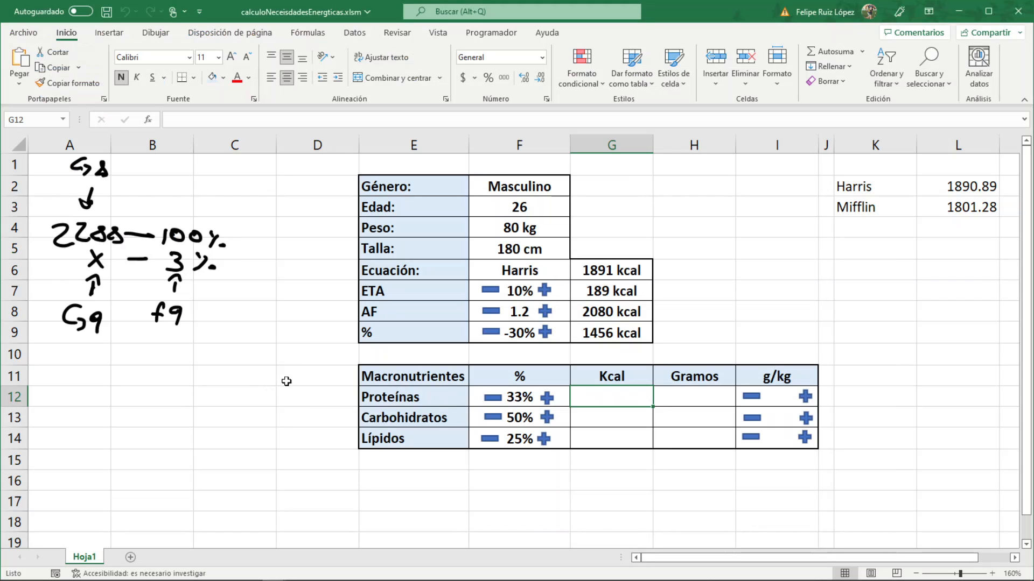
{"action": "left_click", "coordinate": [512, 421]}
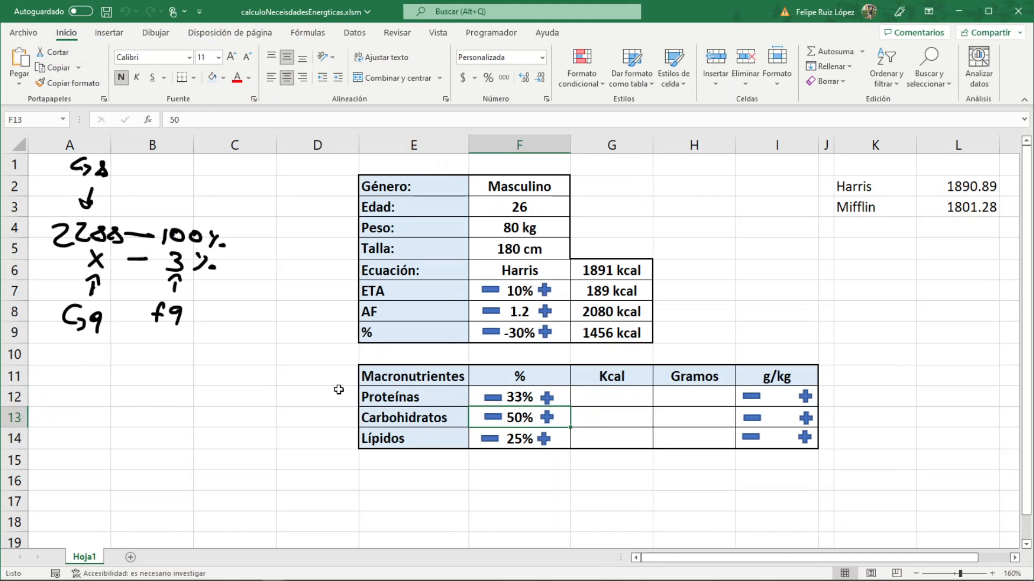
{"action": "key", "text": "alt+F11"}
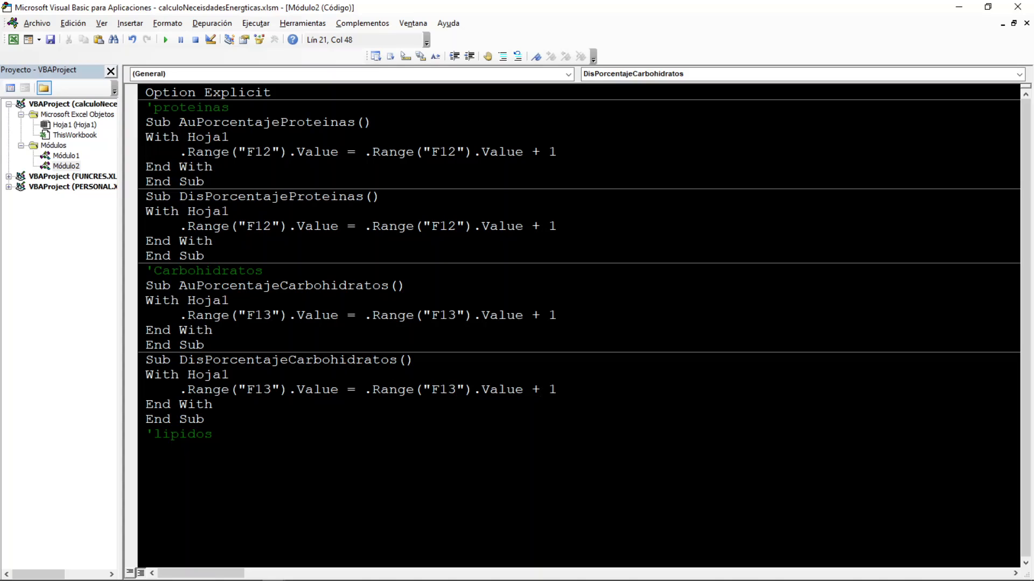
Change the operation to - 1 in DisPorcentajeCarbohidratos and DisPorcentajeProteinas, and save the workbook
{"action": "key", "text": "BackSpace"}
{"action": "type", "text": "-"}
{"action": "left_click", "coordinate": [541, 227]}
{"action": "type", "text": "-"}
{"action": "left_click", "coordinate": [230, 376]}
{"action": "left_click", "coordinate": [51, 41]}
Assign the AuPorcentajeCarbohidratos macro to the plus shape in the Carbohidratos percentage cell on the sheet
{"action": "left_click", "coordinate": [959, 7]}
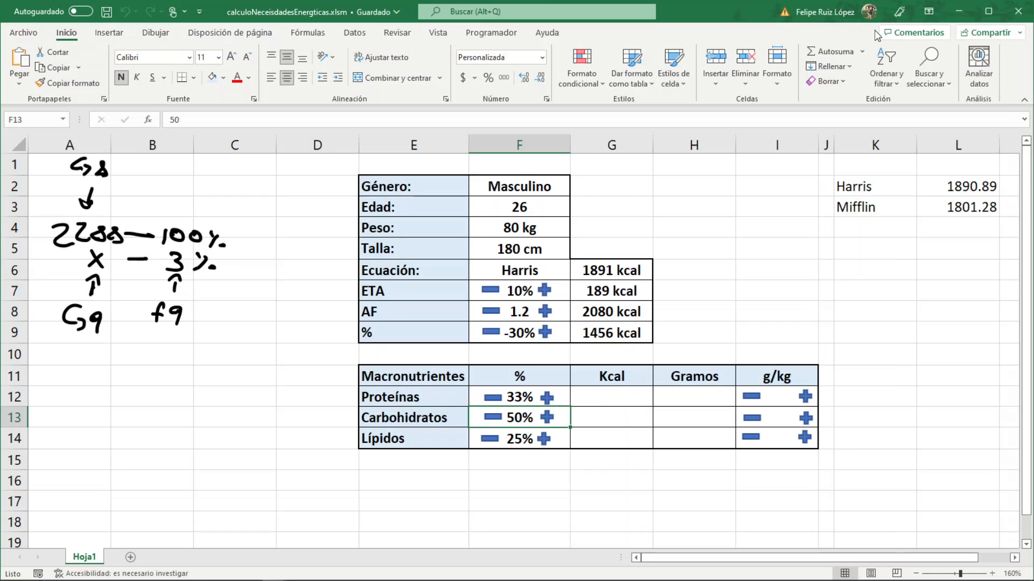
{"action": "right_click", "coordinate": [549, 418]}
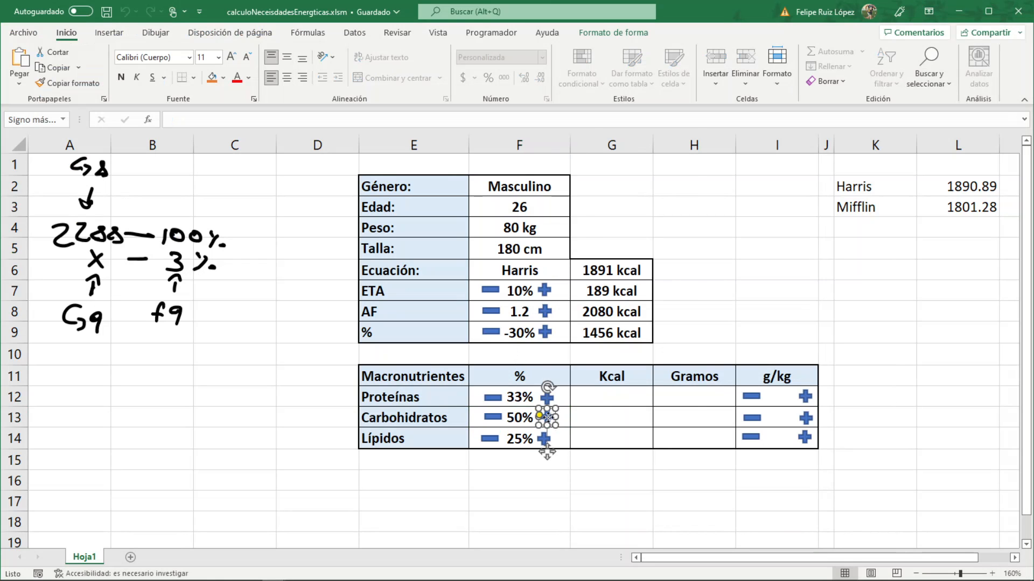
{"action": "left_click", "coordinate": [596, 335]}
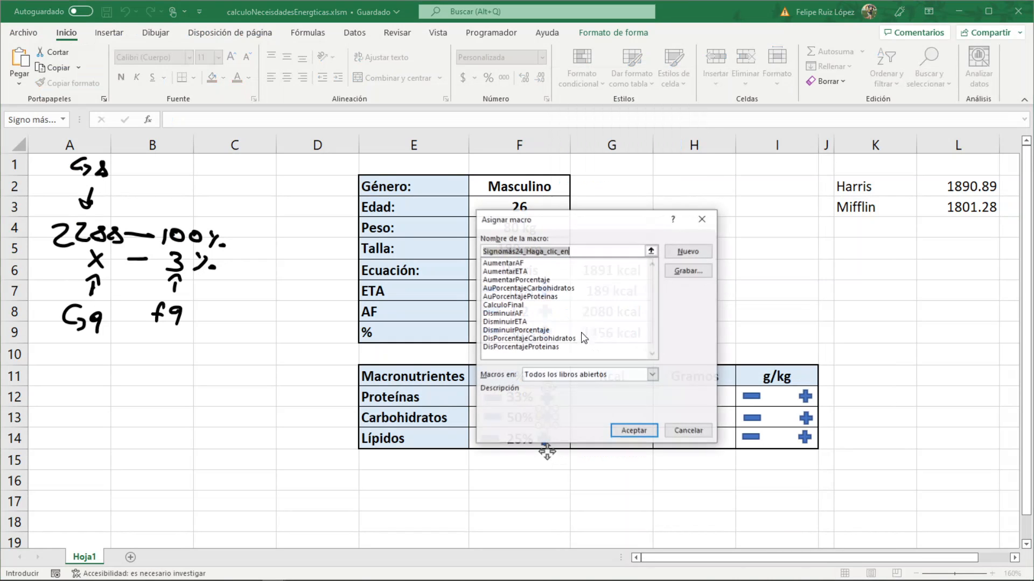
{"action": "double_click", "coordinate": [550, 290]}
{"action": "left_click", "coordinate": [507, 456]}
Assign the DisPorcentajeCarbohidratos macro to the minus shape in the Carbohidratos percentage cell
{"action": "right_click", "coordinate": [491, 416]}
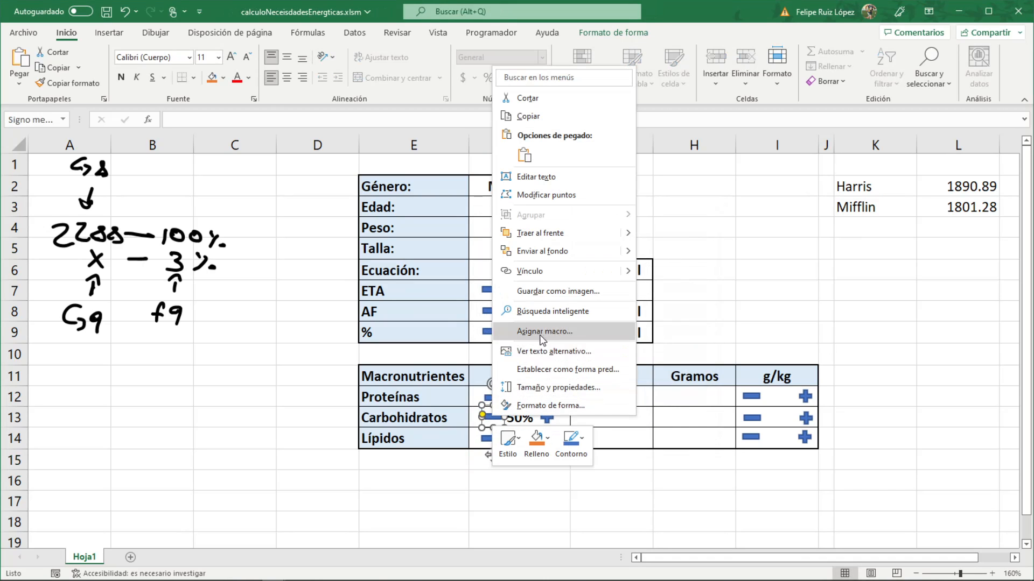
{"action": "left_click", "coordinate": [539, 333]}
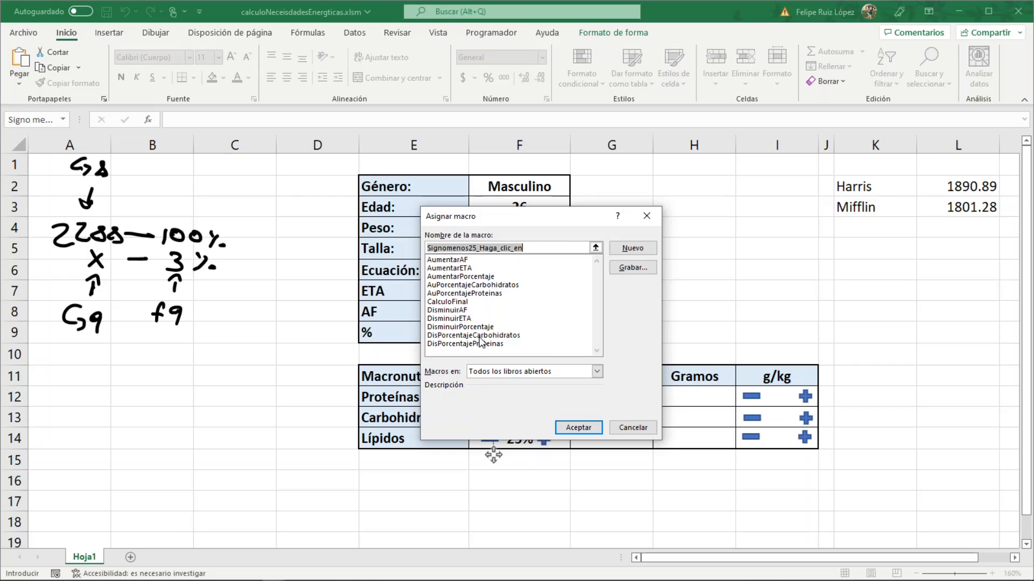
{"action": "double_click", "coordinate": [466, 344]}
{"action": "key", "text": "Escape"}
Test the plus and minus shapes of the Carbohidratos and Proteínas percentages by running each several times
{"action": "left_click", "coordinate": [498, 419]}
{"action": "left_click", "coordinate": [500, 419]}
{"action": "left_click", "coordinate": [498, 417]}
{"action": "left_click", "coordinate": [492, 404]}
{"action": "left_click", "coordinate": [493, 400]}
{"action": "left_click", "coordinate": [493, 400]}
{"action": "left_click", "coordinate": [492, 400]}
{"action": "left_click", "coordinate": [549, 420]}
{"action": "left_click", "coordinate": [549, 419]}
{"action": "left_click", "coordinate": [549, 419]}
{"action": "left_click", "coordinate": [547, 399]}
{"action": "left_click", "coordinate": [547, 398]}
{"action": "left_click", "coordinate": [541, 472]}
Duplicate both carbohydrate percentage macros below the 'lipidos comment in Módulo2
{"action": "key", "text": "alt+F11"}
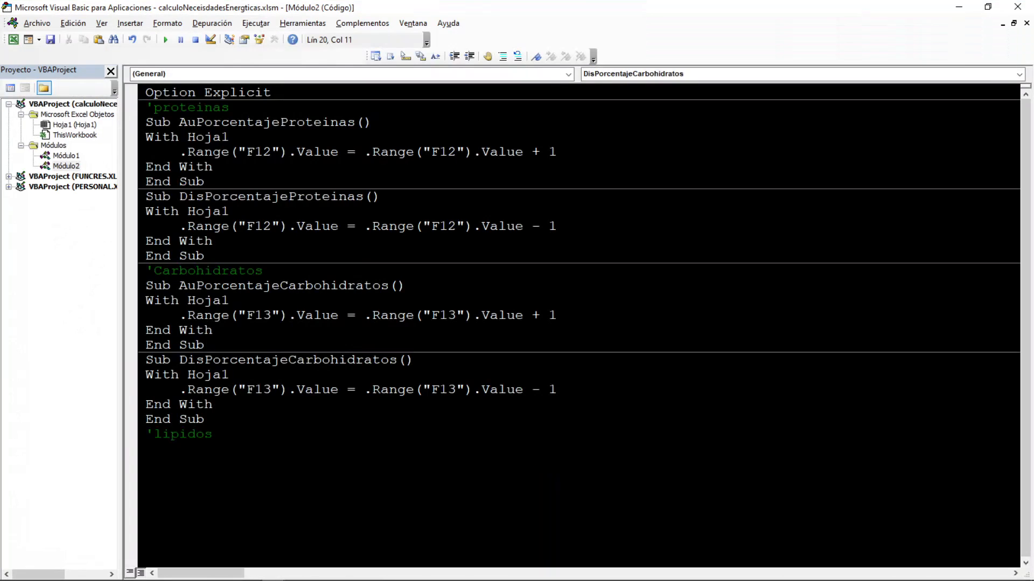
{"action": "left_click_drag", "start_coordinate": [205, 420], "coordinate": [146, 286]}
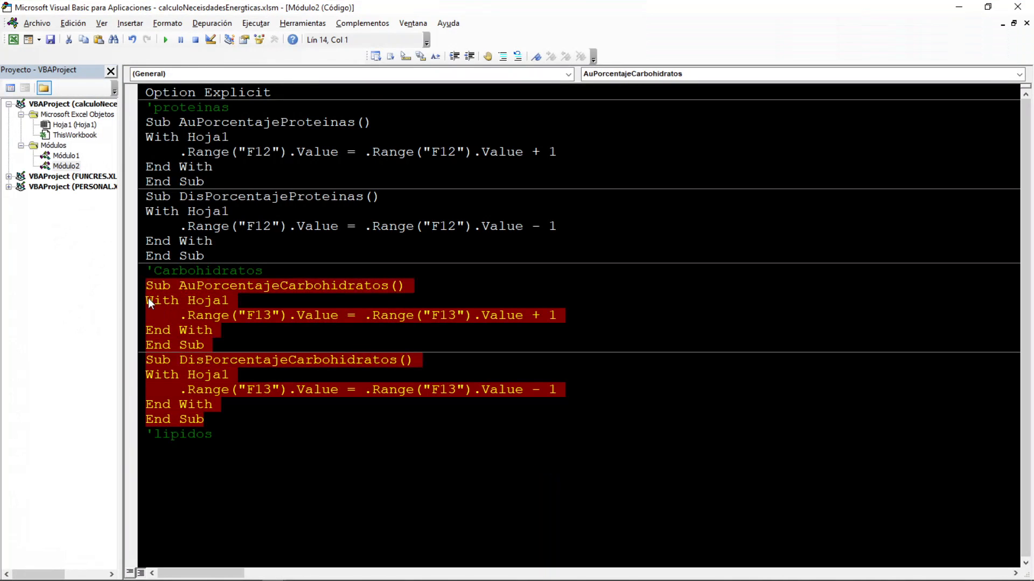
{"action": "key", "text": "ctrl+c"}
{"action": "key", "text": "ctrl+End"}
{"action": "key", "text": "ctrl+v"}
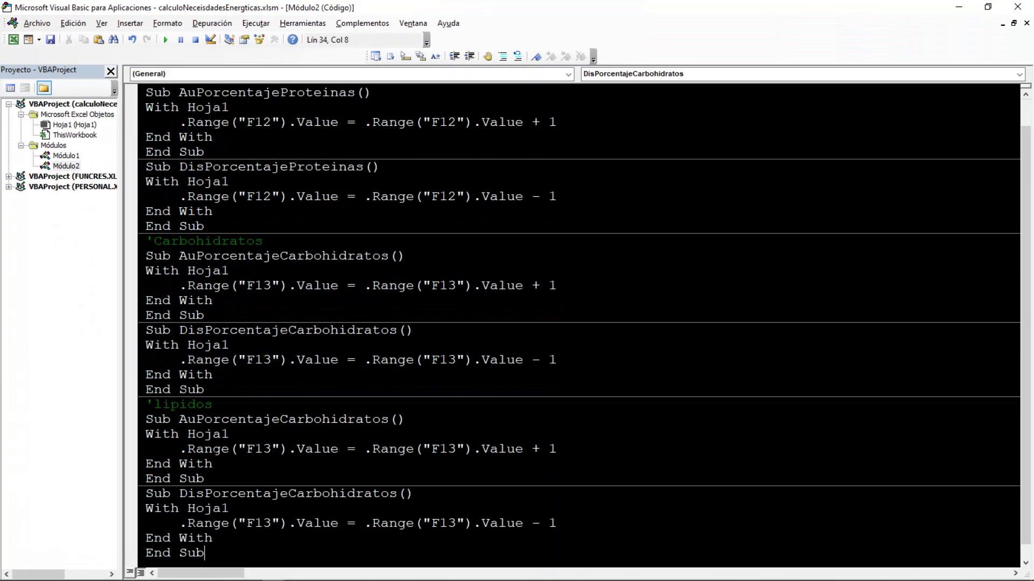
Change every F13 reference to F14 in the two duplicated macros below the 'lipidos comment
{"action": "left_click", "coordinate": [272, 449]}
{"action": "key", "text": "BackSpace"}
{"action": "type", "text": "4"}
{"action": "left_click", "coordinate": [271, 523]}
{"action": "key", "text": "BackSpace"}
{"action": "type", "text": "4"}
{"action": "left_click", "coordinate": [458, 449]}
{"action": "key", "text": "BackSpace"}
{"action": "type", "text": "4"}
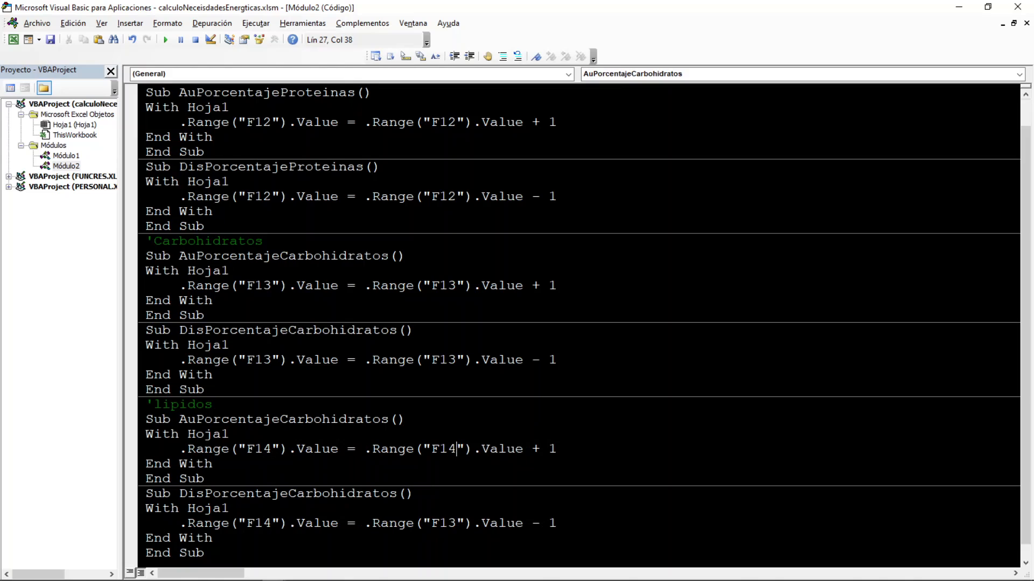
{"action": "left_click", "coordinate": [457, 523]}
{"action": "key", "text": "BackSpace"}
{"action": "type", "text": "4"}
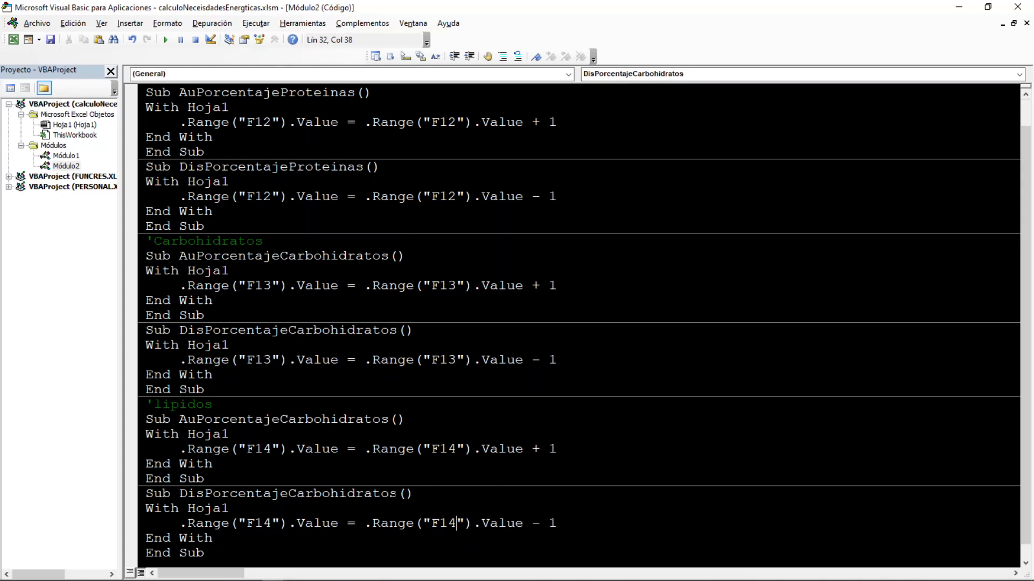
Rename the duplicated decrease macro under 'lipidos as DisPorcentajeLipidos
{"action": "key", "text": "shift+Left"}
{"action": "key", "text": "shift+Left"}
{"action": "key", "text": "shift+Left"}
{"action": "key", "text": "shift+Left"}
{"action": "key", "text": "shift+Left"}
{"action": "key", "text": "shift+Left"}
{"action": "key", "text": "shift+Left"}
{"action": "key", "text": "shift+Left"}
{"action": "key", "text": "shift+Left"}
{"action": "key", "text": "shift+Left"}
{"action": "key", "text": "shift+Left"}
{"action": "key", "text": "shift+Left"}
{"action": "key", "text": "shift+Left"}
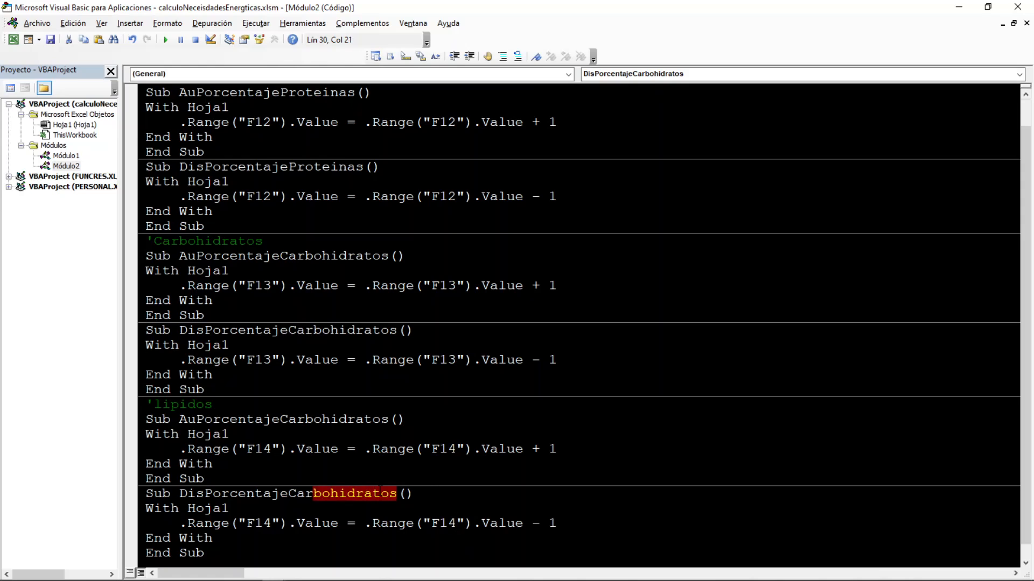
{"action": "type", "text": "Lipidos"}
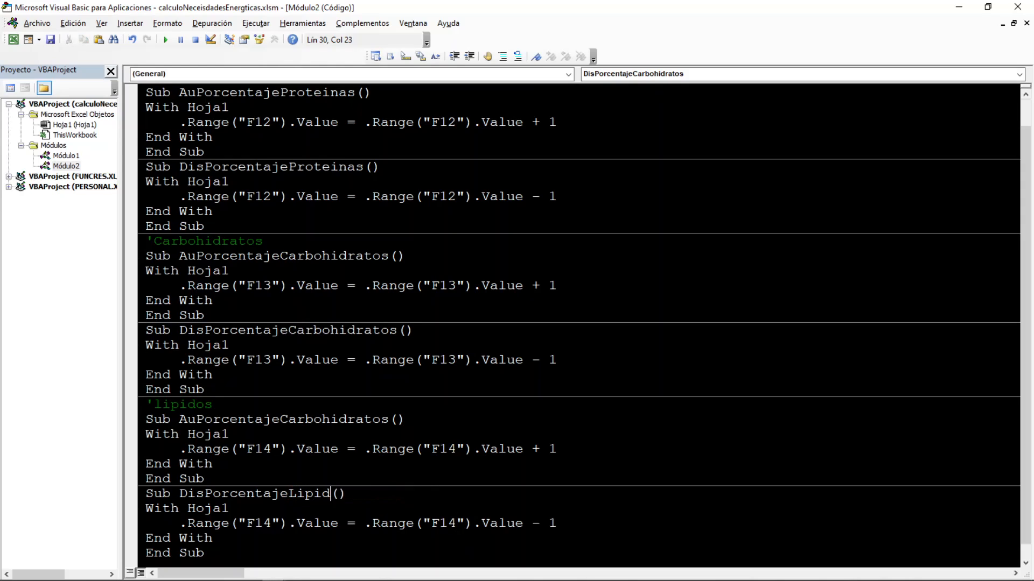
Rename the duplicated increase macro under 'lipidos as AuPorcentajeLipidos
{"action": "left_click", "coordinate": [390, 419]}
{"action": "key", "text": "BackSpace"}
{"action": "key", "text": "BackSpace"}
{"action": "key", "text": "BackSpace"}
{"action": "key", "text": "BackSpace"}
{"action": "key", "text": "BackSpace"}
{"action": "key", "text": "BackSpace"}
{"action": "key", "text": "BackSpace"}
{"action": "key", "text": "BackSpace"}
{"action": "key", "text": "BackSpace"}
{"action": "key", "text": "BackSpace"}
{"action": "key", "text": "BackSpace"}
{"action": "key", "text": "BackSpace"}
{"action": "key", "text": "BackSpace"}
{"action": "type", "text": "Lipidos"}
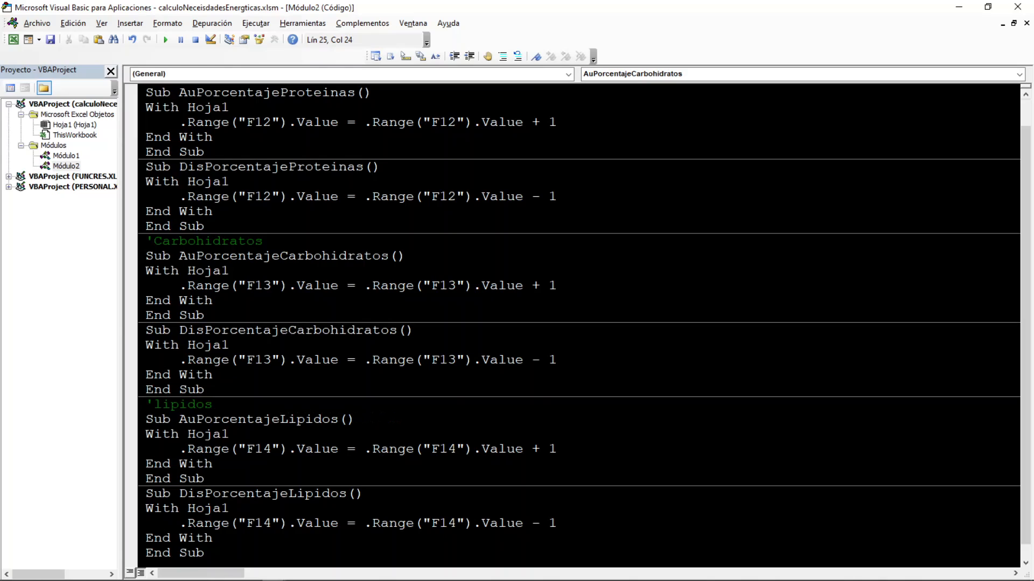
Assign the AuPorcentajeLipidos macro to the plus shape in the Lípidos percentage cell on the sheet
{"action": "left_click", "coordinate": [959, 7]}
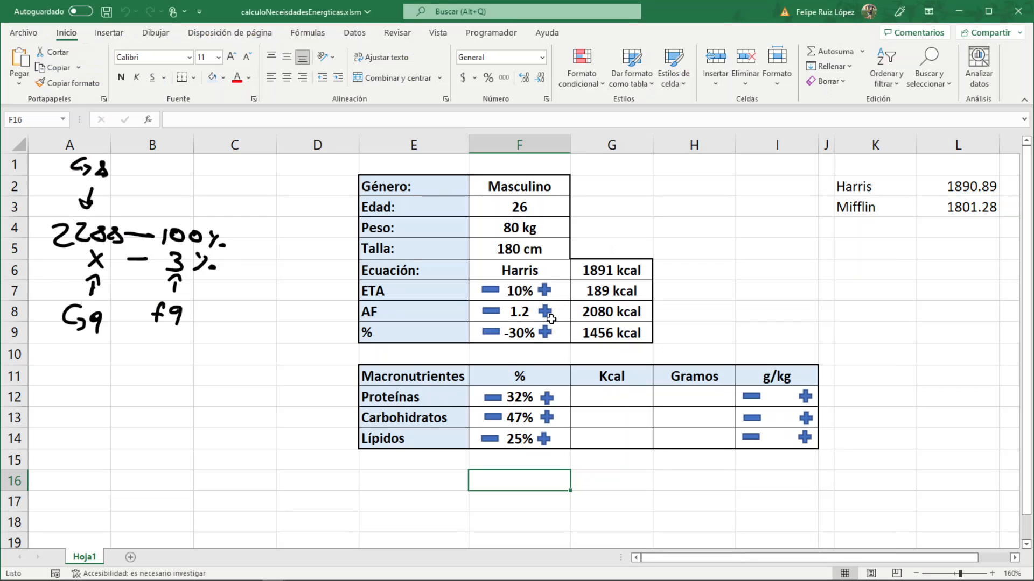
{"action": "left_click", "coordinate": [517, 333]}
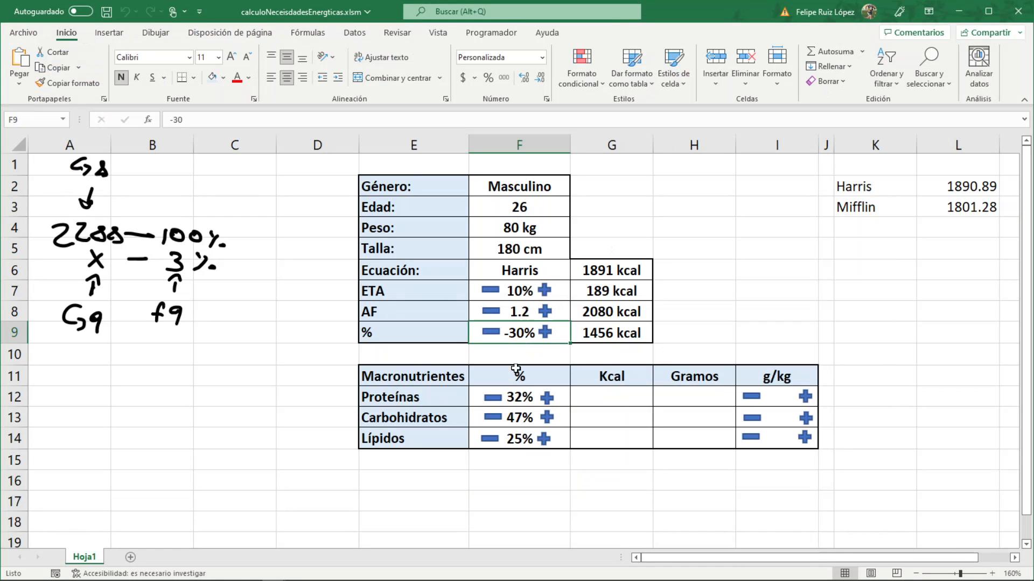
{"action": "left_click", "coordinate": [515, 439]}
{"action": "right_click", "coordinate": [544, 439]}
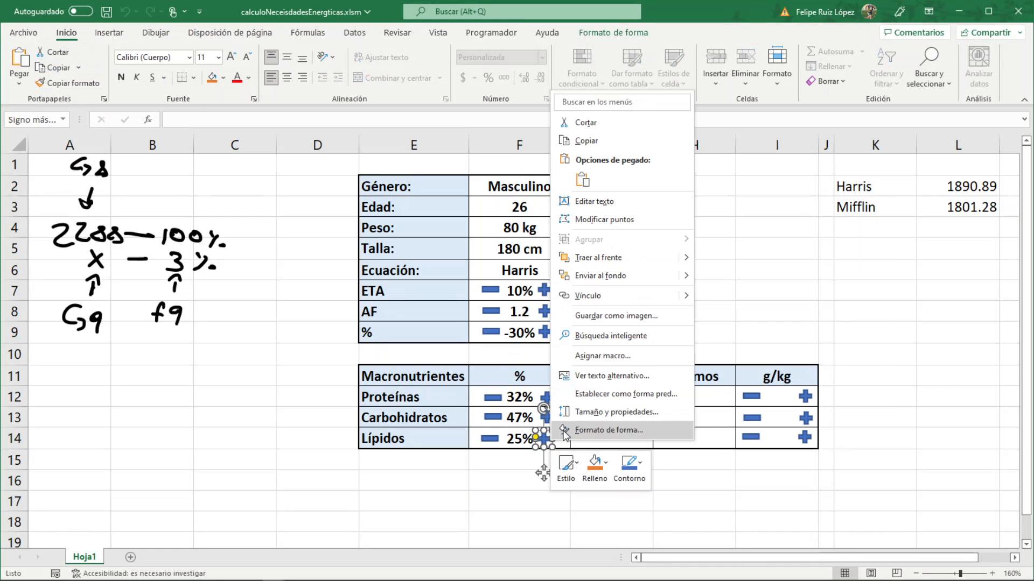
{"action": "key", "text": "Escape"}
{"action": "left_click", "coordinate": [542, 338]}
{"action": "key", "text": "a"}
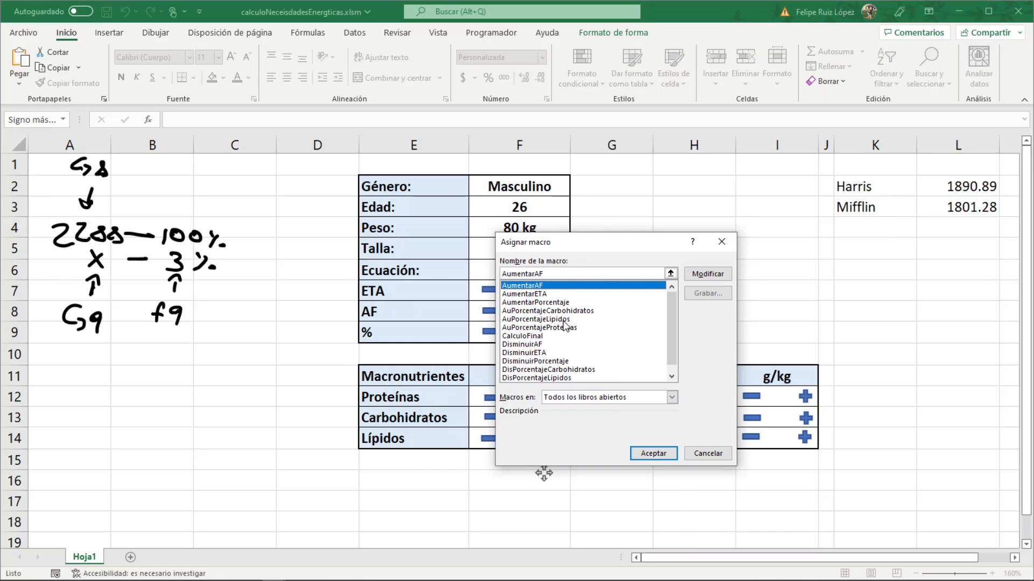
{"action": "double_click", "coordinate": [549, 319]}
{"action": "left_click", "coordinate": [486, 460]}
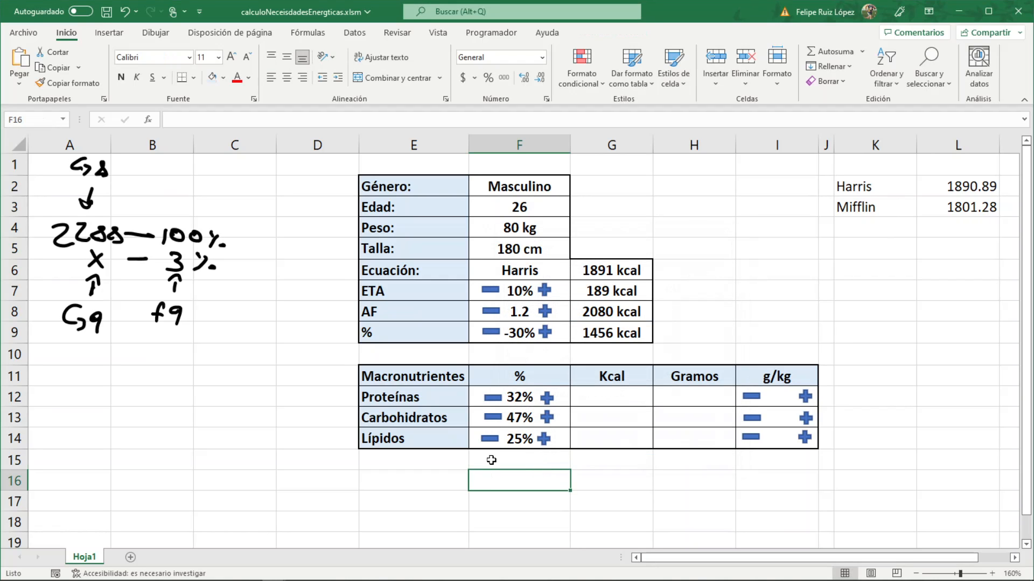
Assign the DisPorcentajeLipidos macro to the minus shape in the Lípidos percentage cell
{"action": "left_click", "coordinate": [489, 437]}
{"action": "right_click", "coordinate": [491, 448]}
{"action": "left_click", "coordinate": [559, 360]}
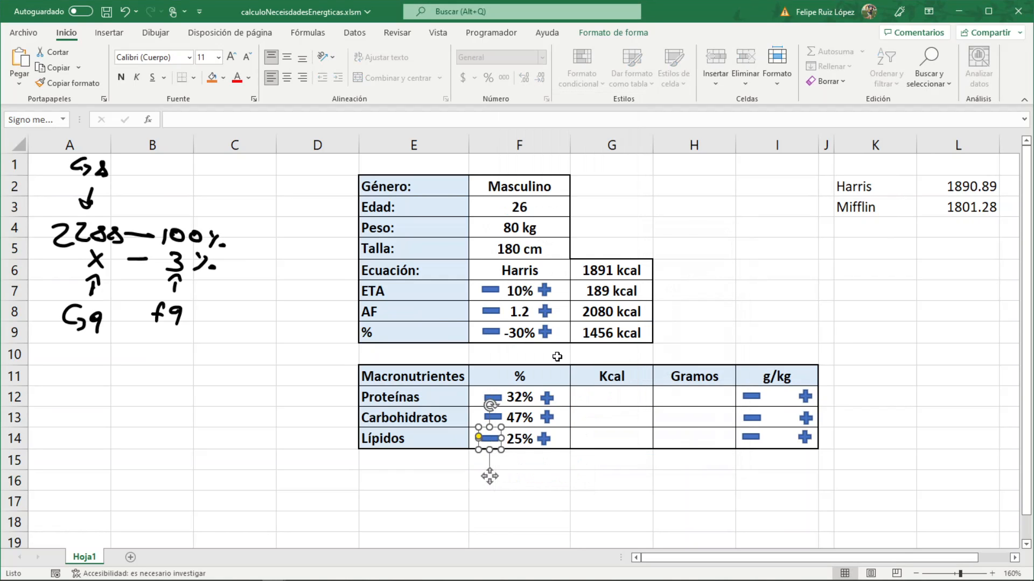
{"action": "left_click", "coordinate": [498, 360]}
{"action": "key", "text": "d"}
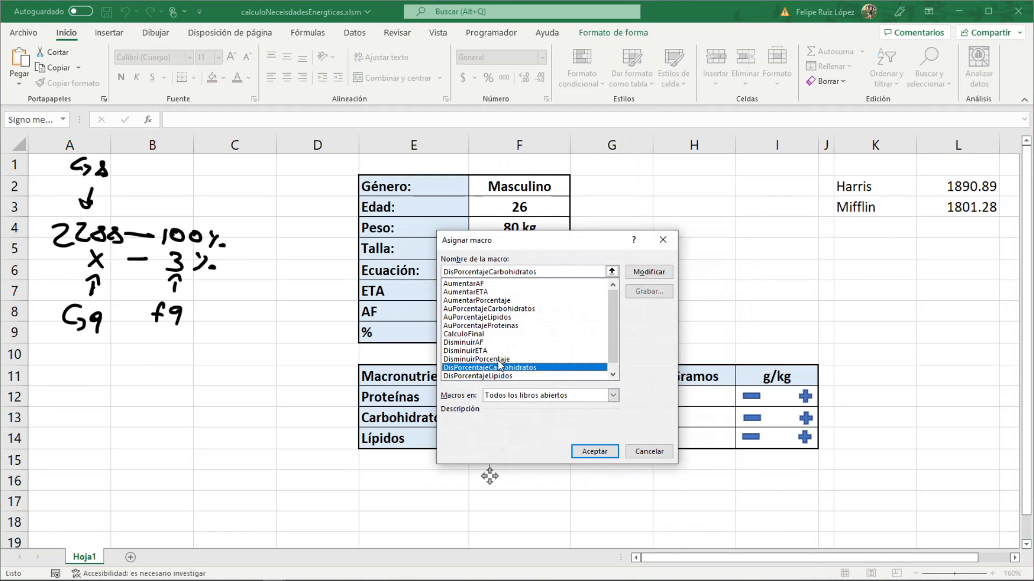
{"action": "double_click", "coordinate": [489, 376]}
{"action": "left_click", "coordinate": [508, 501]}
Test the plus and minus shapes of the Lípidos percentage by running each several times
{"action": "left_click", "coordinate": [543, 444]}
{"action": "left_click", "coordinate": [482, 438]}
{"action": "left_click", "coordinate": [483, 438]}
{"action": "left_click", "coordinate": [483, 438]}
{"action": "left_click", "coordinate": [483, 438]}
{"action": "left_click", "coordinate": [483, 438]}
{"action": "left_click", "coordinate": [483, 438]}
{"action": "left_click", "coordinate": [544, 439]}
{"action": "left_click", "coordinate": [492, 440]}
{"action": "left_click", "coordinate": [493, 440]}
{"action": "left_click", "coordinate": [493, 440]}
{"action": "left_click", "coordinate": [493, 440]}
{"action": "left_click", "coordinate": [495, 443]}
{"action": "left_click", "coordinate": [496, 443]}
{"action": "left_click", "coordinate": [495, 443]}
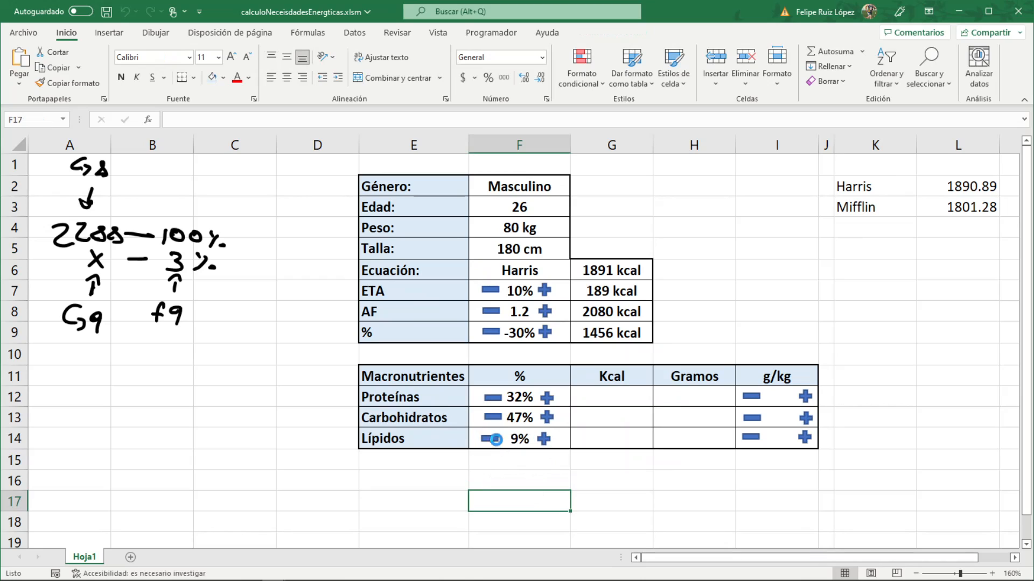
{"action": "left_click", "coordinate": [495, 442]}
{"action": "left_click", "coordinate": [496, 441]}
{"action": "left_click", "coordinate": [545, 440]}
{"action": "left_click", "coordinate": [544, 440]}
{"action": "left_click", "coordinate": [545, 440]}
{"action": "left_click", "coordinate": [594, 438]}
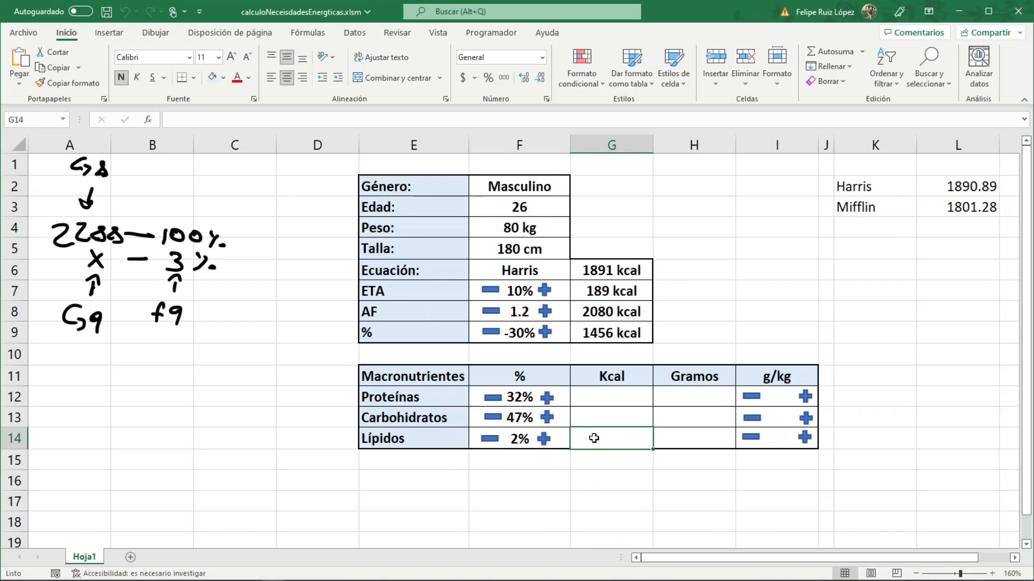
Add a line above the subtraction in the DisPorcentajeProteinas macro of Módulo2, starting with .Range("F12").value=
{"action": "key", "text": "alt+F11"}
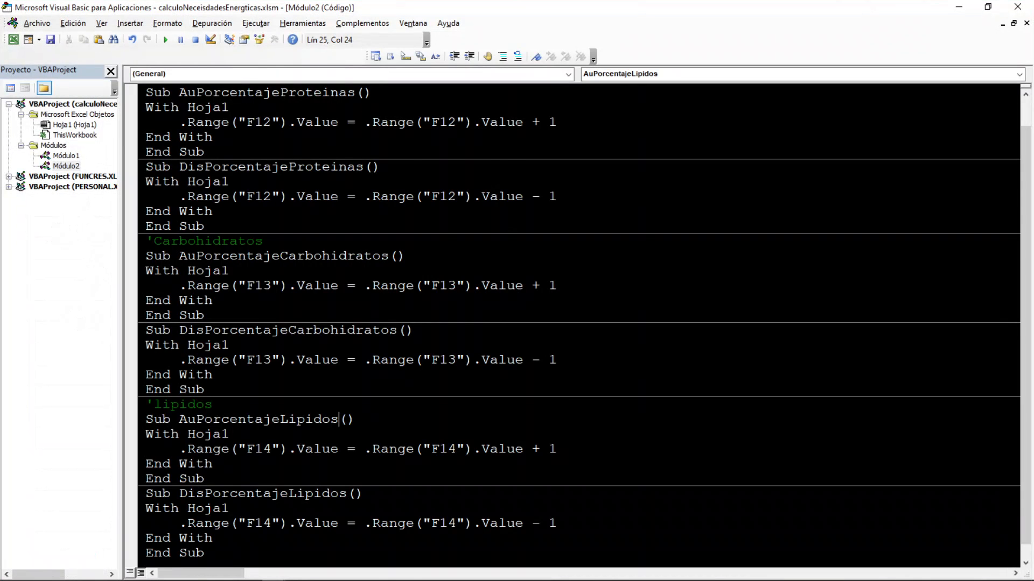
{"action": "scroll", "coordinate": [579, 325], "scroll_direction": "up", "scroll_amount": 1}
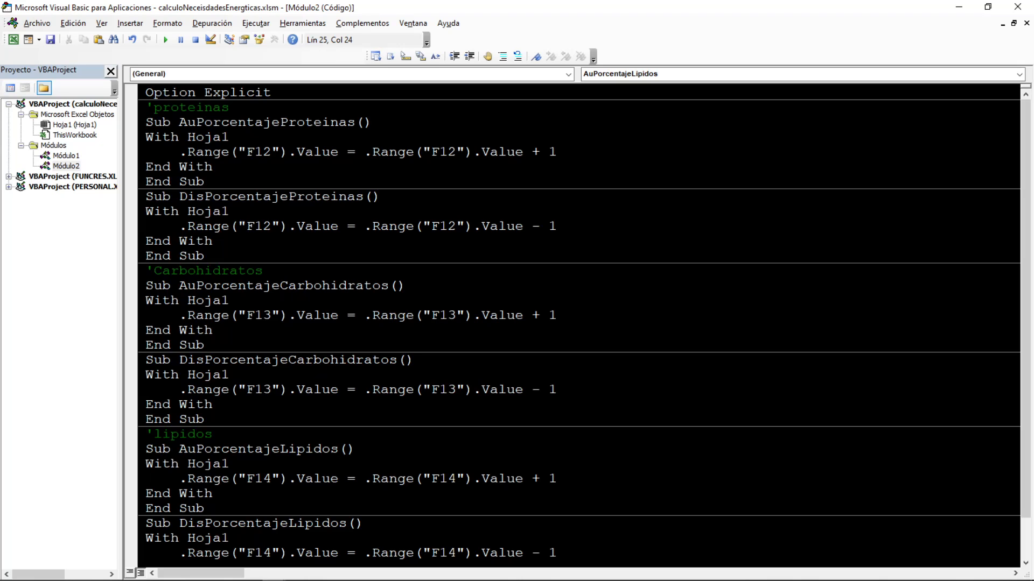
{"action": "left_click", "coordinate": [231, 211]}
{"action": "key", "text": "Return"}
{"action": "key", "text": "Tab"}
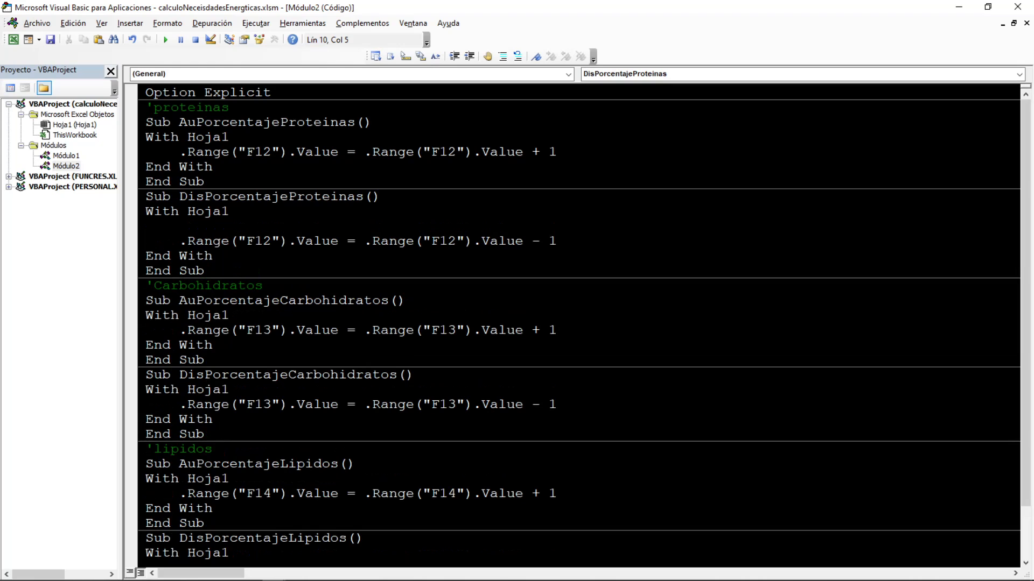
{"action": "type", "text": ".Range(\"\").value"}
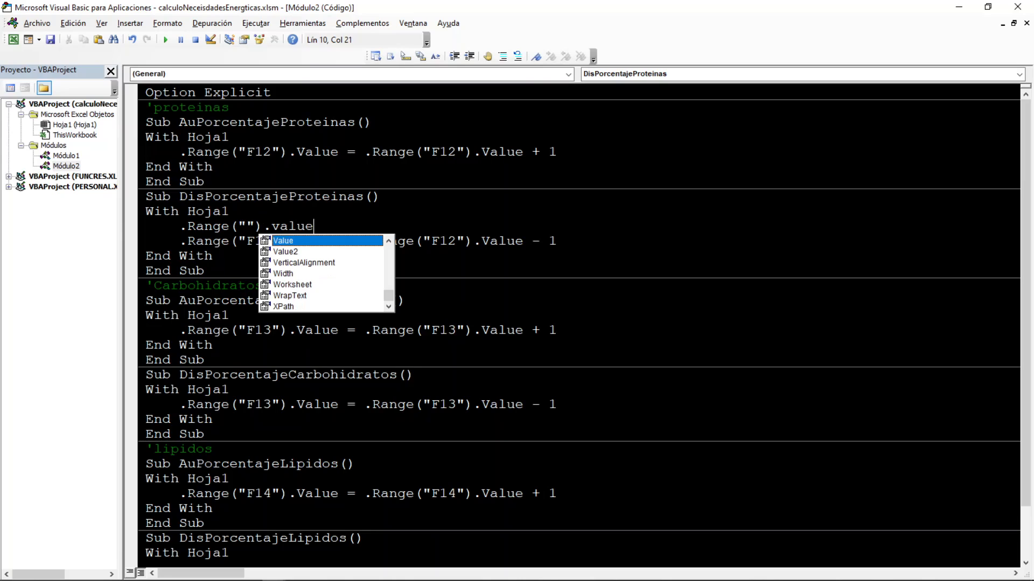
{"action": "key", "text": "Left"}
{"action": "key", "text": "Left"}
{"action": "key", "text": "Left"}
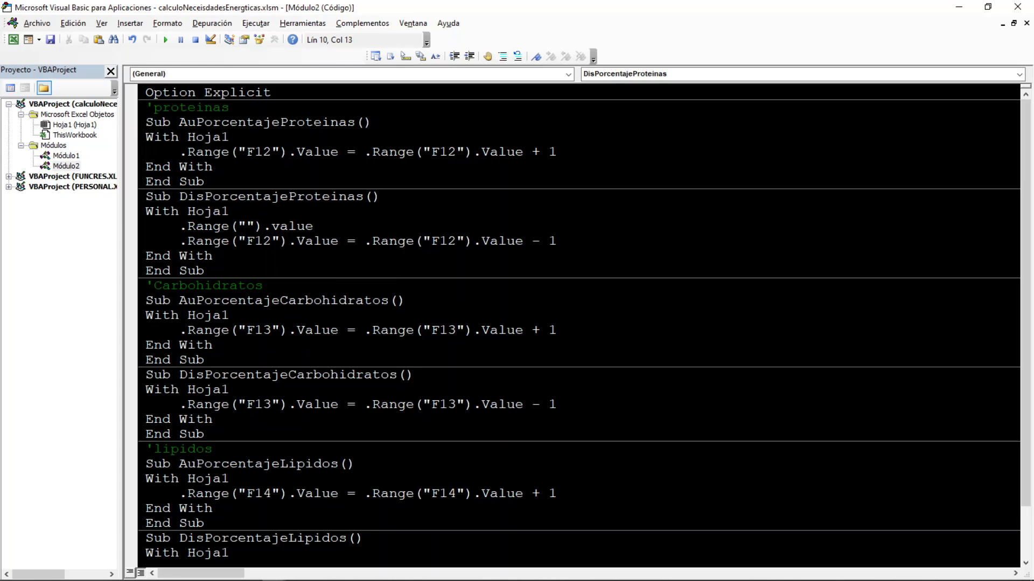
{"action": "type", "text": "F12"}
{"action": "key", "text": "Right"}
{"action": "key", "text": "Right"}
{"action": "key", "text": "Right"}
{"action": "type", "text": "="}
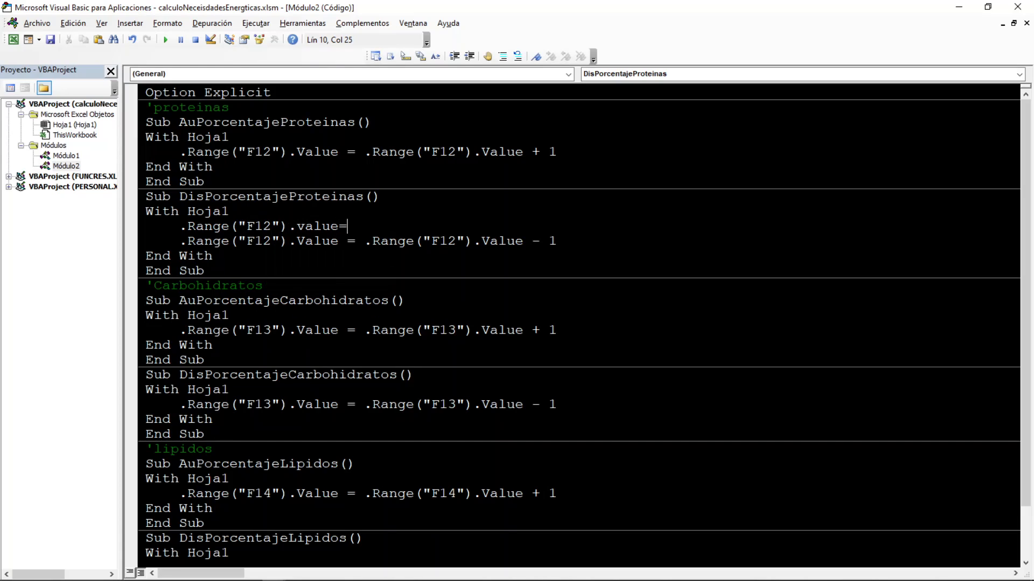
Complete the DisPorcentajeProteinas line as If .Range("F12").Value = 0 Or .Range("F12").Value = Empty Then Exit Sub
{"action": "type", "text": "0 OR .Range(\"\")"}
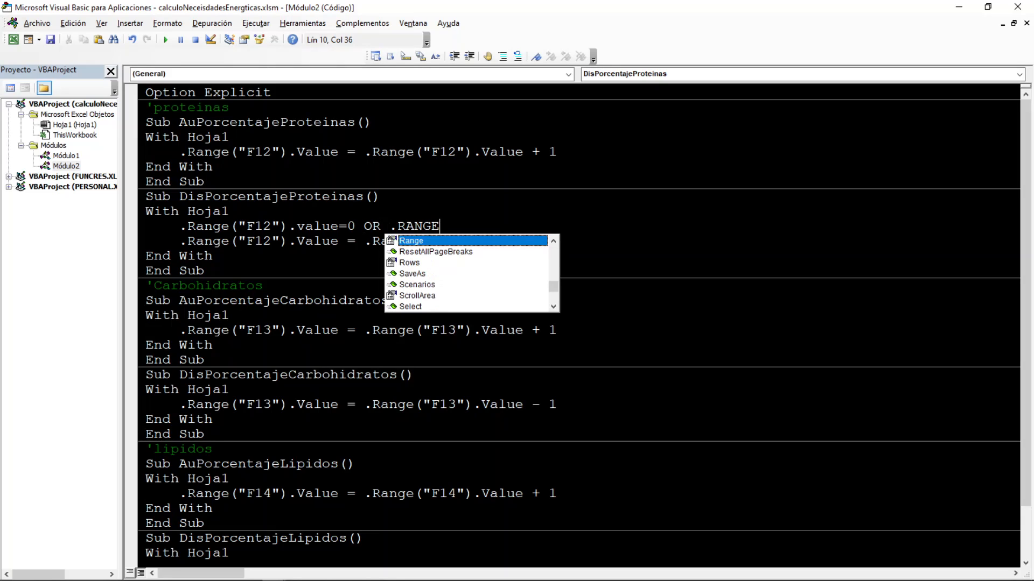
{"action": "type", "text": "F12"}
{"action": "type", "text": ".VALUE"}
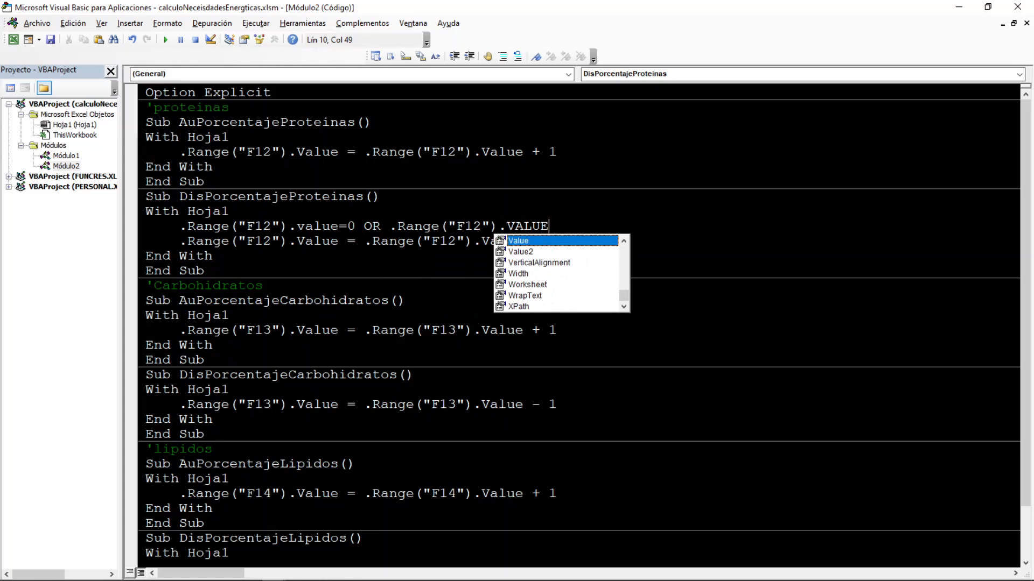
{"action": "type", "text": "=EMPOTY"}
{"action": "key", "text": "BackSpace"}
{"action": "key", "text": "BackSpace"}
{"action": "key", "text": "BackSpace"}
{"action": "type", "text": "Y THEN"}
{"action": "key", "text": "BackSpace"}
{"action": "key", "text": "BackSpace"}
{"action": "key", "text": "BackSpace"}
{"action": "key", "text": "BackSpace"}
{"action": "key", "text": "BackSpace"}
{"action": "key", "text": "BackSpace"}
{"action": "type", "text": "TY THEN EXIT SUB"}
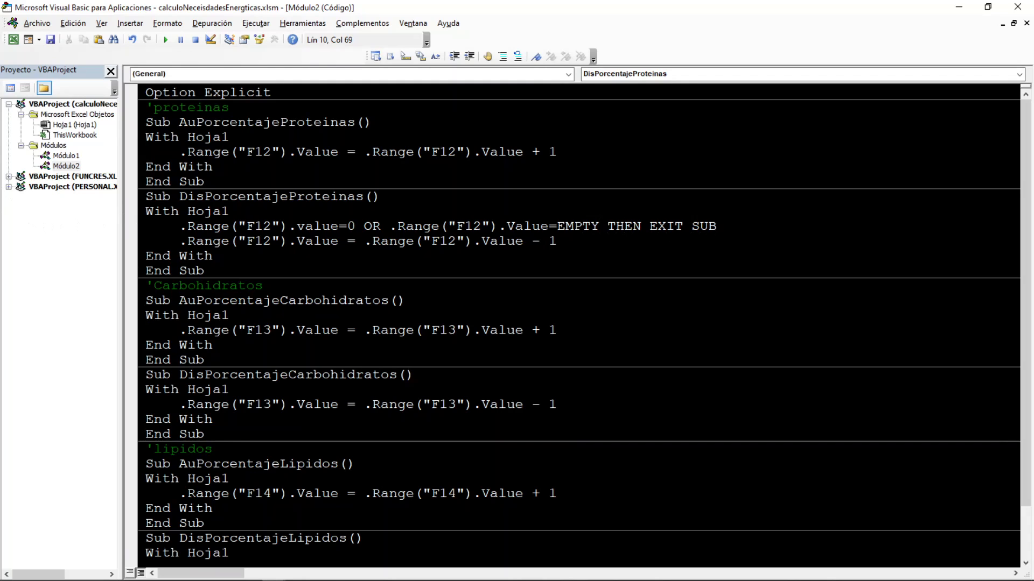
{"action": "double_click", "coordinate": [176, 221]}
{"action": "left_click", "coordinate": [176, 221]}
{"action": "type", "text": "IF"}
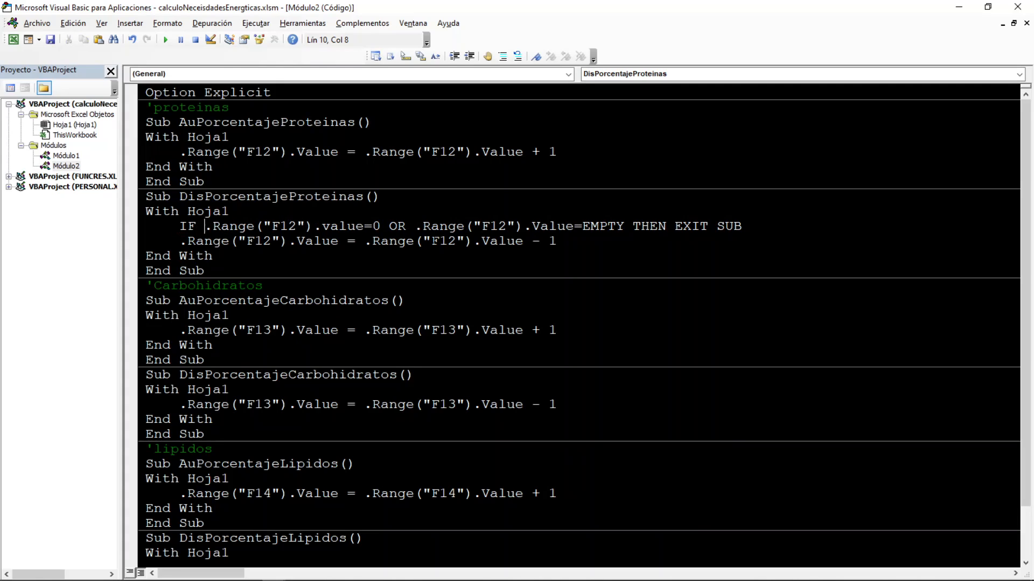
Copy the zero-or-empty If line into DisPorcentajeCarbohidratos, indent it and change both its references to F13
{"action": "left_click_drag", "start_coordinate": [742, 226], "coordinate": [182, 226]}
{"action": "key", "text": "ctrl+c"}
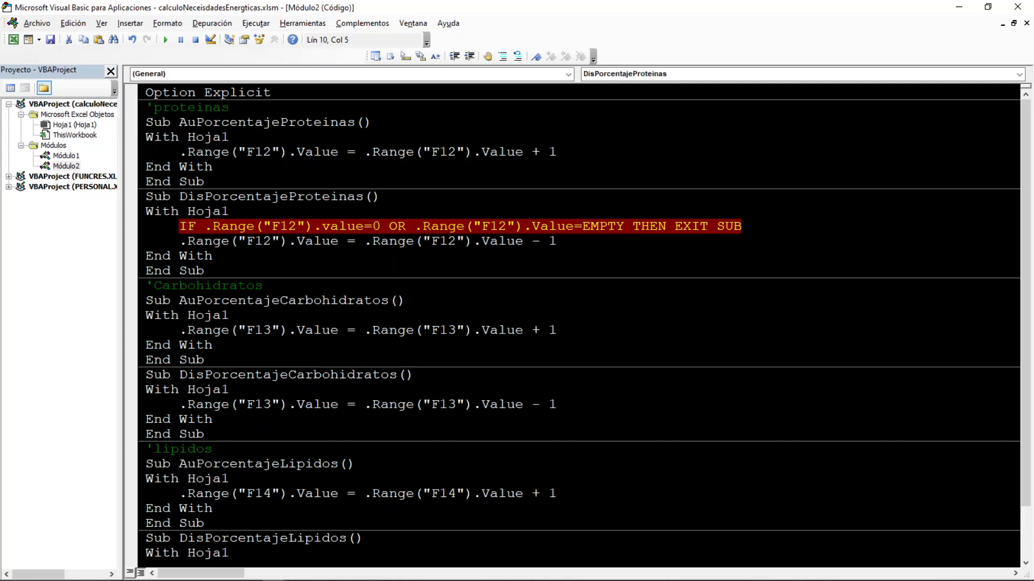
{"action": "left_click", "coordinate": [231, 389]}
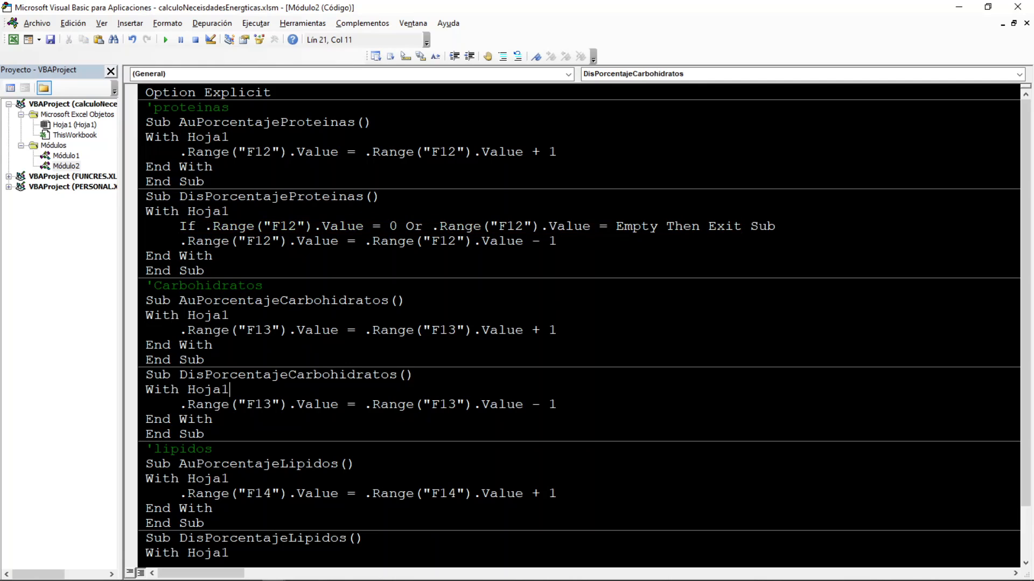
{"action": "key", "text": "Return"}
{"action": "key", "text": "ctrl+v"}
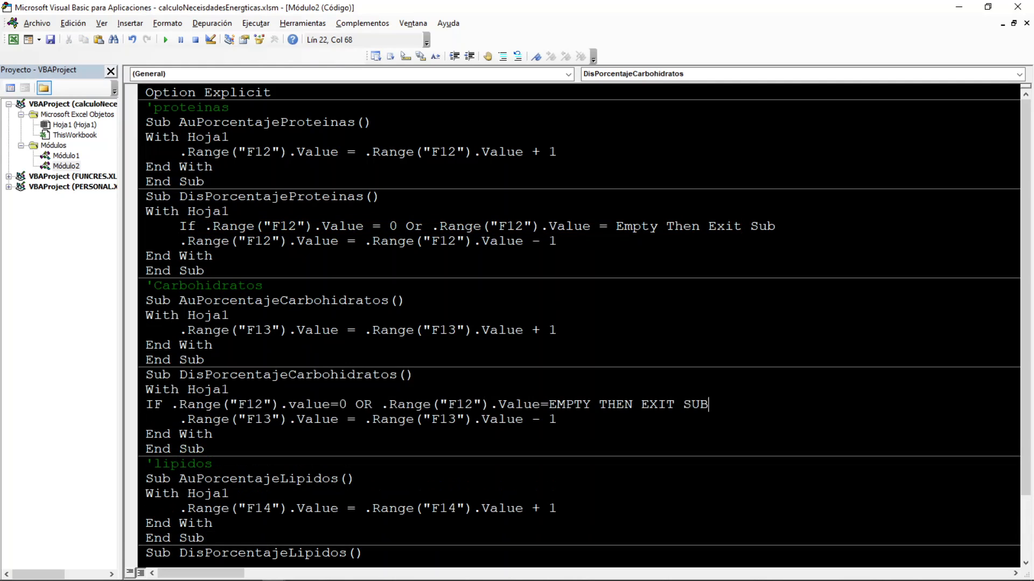
{"action": "key", "text": "Tab"}
{"action": "key", "text": "BackSpace"}
{"action": "type", "text": "3"}
{"action": "key", "text": "Right"}
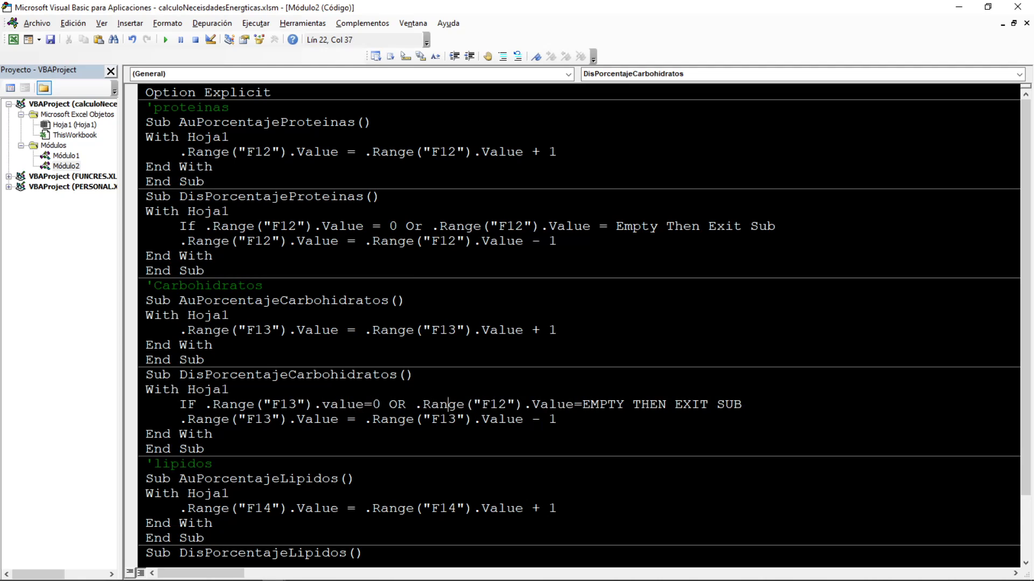
{"action": "key", "text": "Delete"}
{"action": "type", "text": "3"}
{"action": "scroll", "coordinate": [579, 323], "scroll_direction": "down", "scroll_amount": 2}
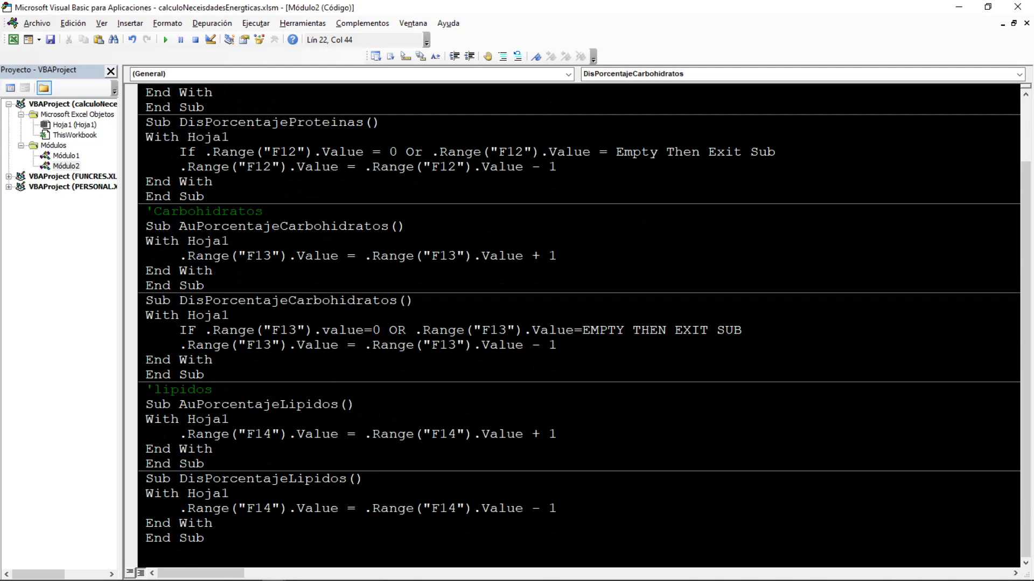
Insert the same If line in DisPorcentajeLipidos with both references changed to F14, and save the workbook
{"action": "left_click", "coordinate": [365, 480]}
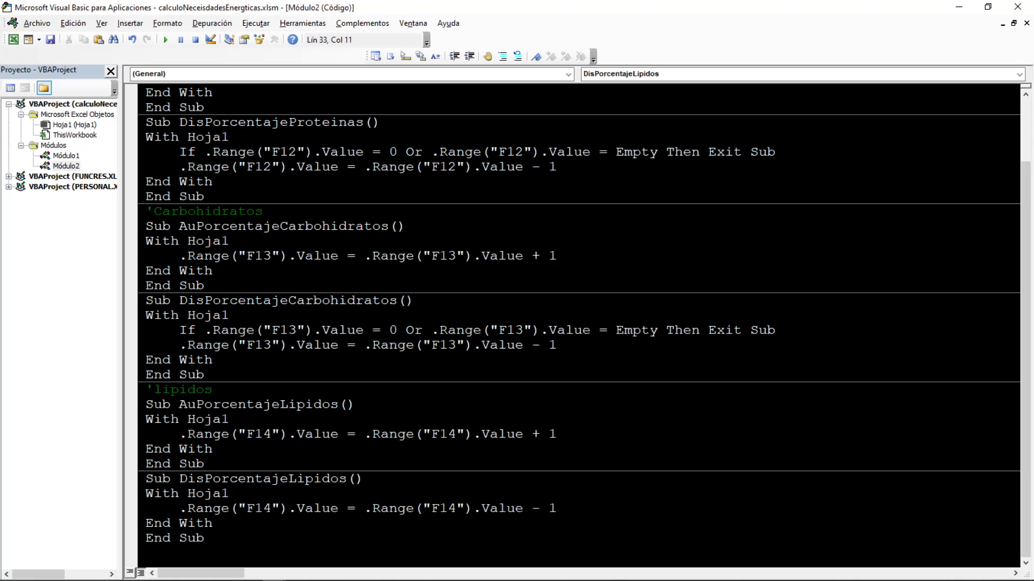
{"action": "key", "text": "Return"}
{"action": "key", "text": "Tab"}
{"action": "type", "text": "IF .Range(\"F12\").value=0 OR .Range(\"F12\").Value=EMPTY THEN EXIT SUB"}
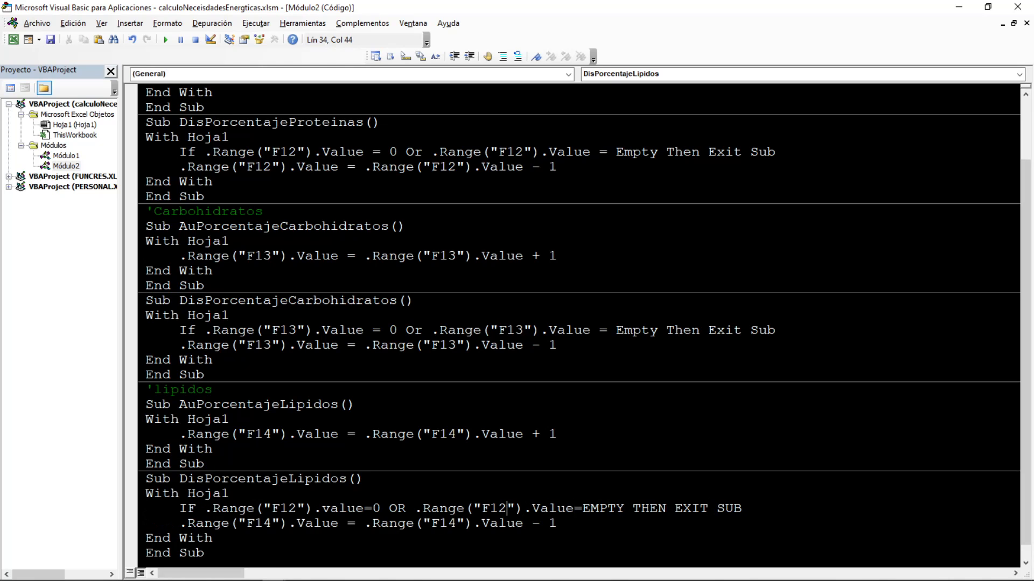
{"action": "key", "text": "BackSpace"}
{"action": "type", "text": "4"}
{"action": "key", "text": "Left"}
{"action": "key", "text": "BackSpace"}
{"action": "type", "text": "4"}
{"action": "left_click", "coordinate": [51, 40]}
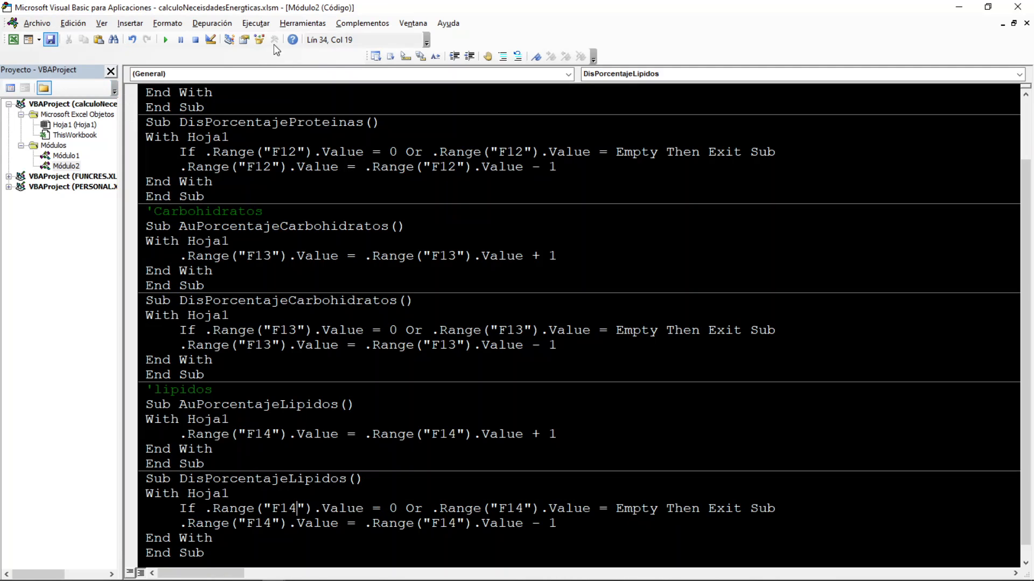
Test the minus shape of the Lípidos percentage on the sheet and clear the value in F14
{"action": "left_click", "coordinate": [960, 6]}
{"action": "left_click", "coordinate": [488, 440]}
{"action": "left_click", "coordinate": [488, 440]}
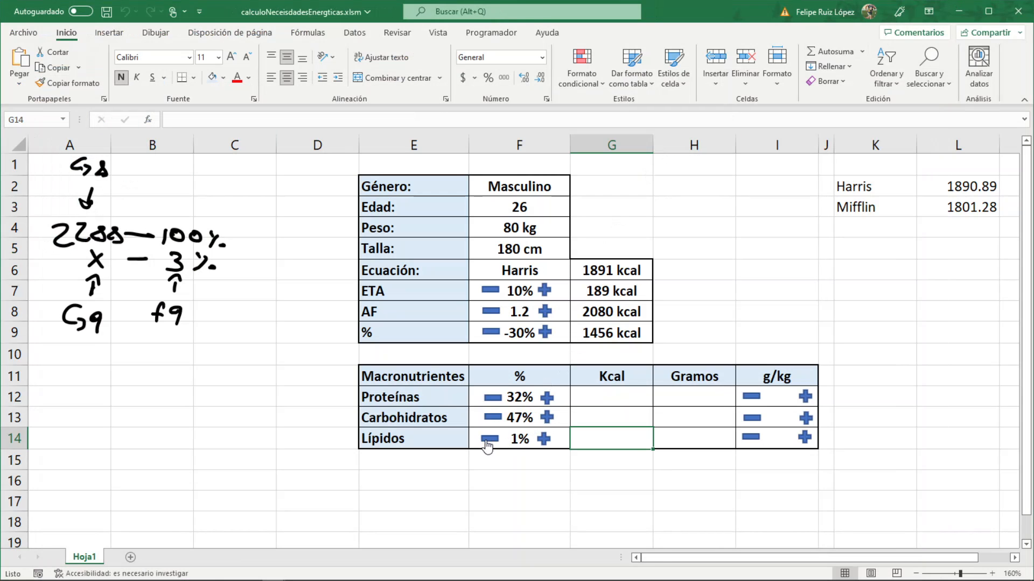
{"action": "left_click", "coordinate": [518, 440]}
{"action": "key", "text": "BackSpace"}
{"action": "key", "text": "Return"}
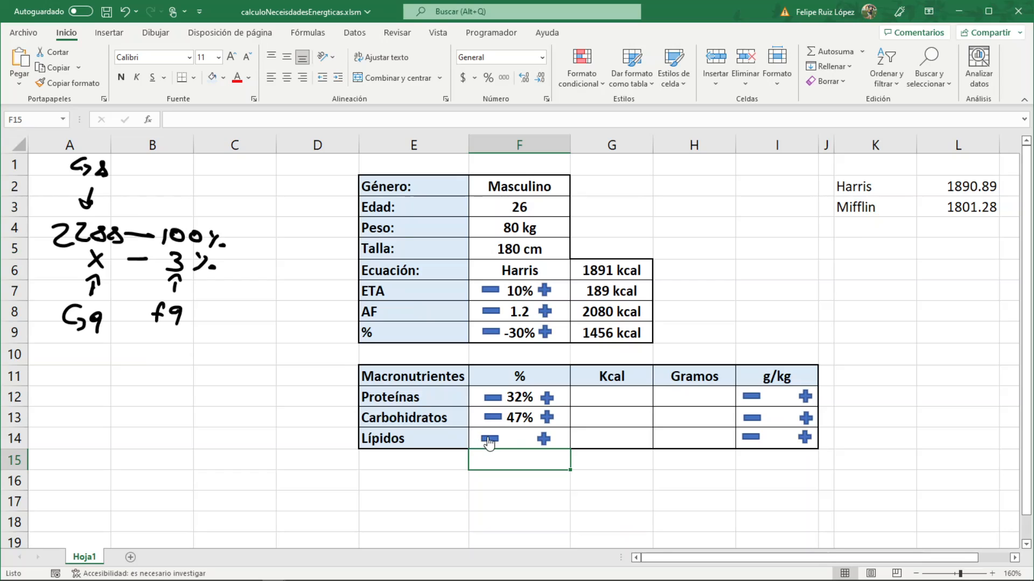
Raise the Lípidos percentage to 8% with its plus shape
{"action": "left_click", "coordinate": [544, 440]}
{"action": "left_click", "coordinate": [544, 439]}
{"action": "left_click", "coordinate": [543, 439]}
{"action": "left_click", "coordinate": [543, 439]}
{"action": "left_click", "coordinate": [544, 440]}
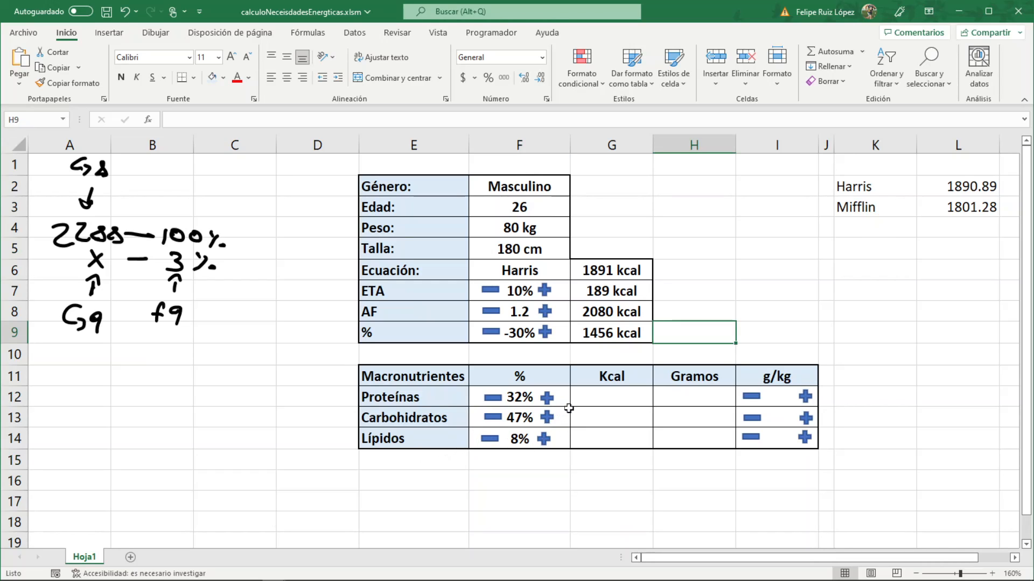
Erase the old handwritten notes beside the tables on Hoja1 and pick the black pen for new ink
{"action": "left_click", "coordinate": [600, 399]}
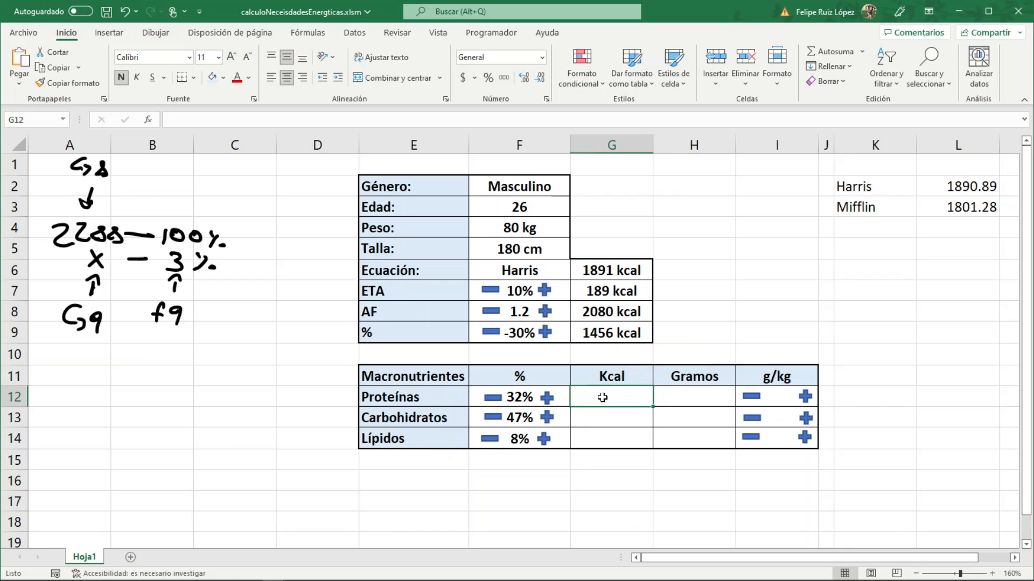
{"action": "left_click", "coordinate": [714, 401]}
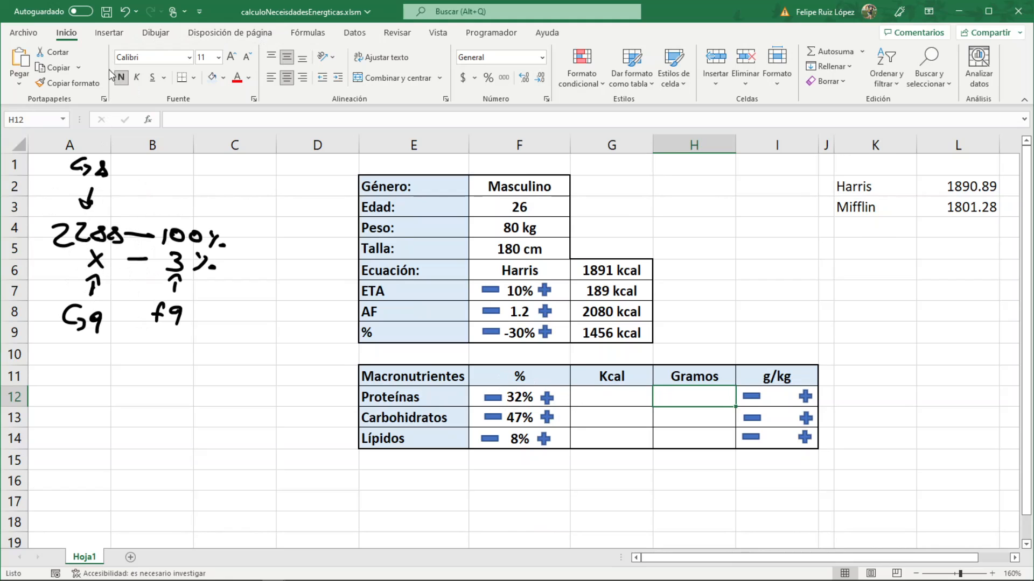
{"action": "left_click", "coordinate": [155, 33]}
{"action": "mouse_move", "coordinate": [139, 237]}
{"action": "left_mouse_down"}
{"action": "mouse_move", "coordinate": [103, 233]}
{"action": "mouse_move", "coordinate": [131, 266]}
{"action": "mouse_move", "coordinate": [81, 320]}
{"action": "mouse_move", "coordinate": [172, 280]}
{"action": "mouse_move", "coordinate": [181, 297]}
{"action": "mouse_move", "coordinate": [208, 271]}
{"action": "mouse_move", "coordinate": [194, 296]}
{"action": "mouse_move", "coordinate": [193, 240]}
{"action": "mouse_move", "coordinate": [74, 216]}
{"action": "mouse_move", "coordinate": [88, 168]}
{"action": "left_mouse_up"}
{"action": "left_click", "coordinate": [114, 62]}
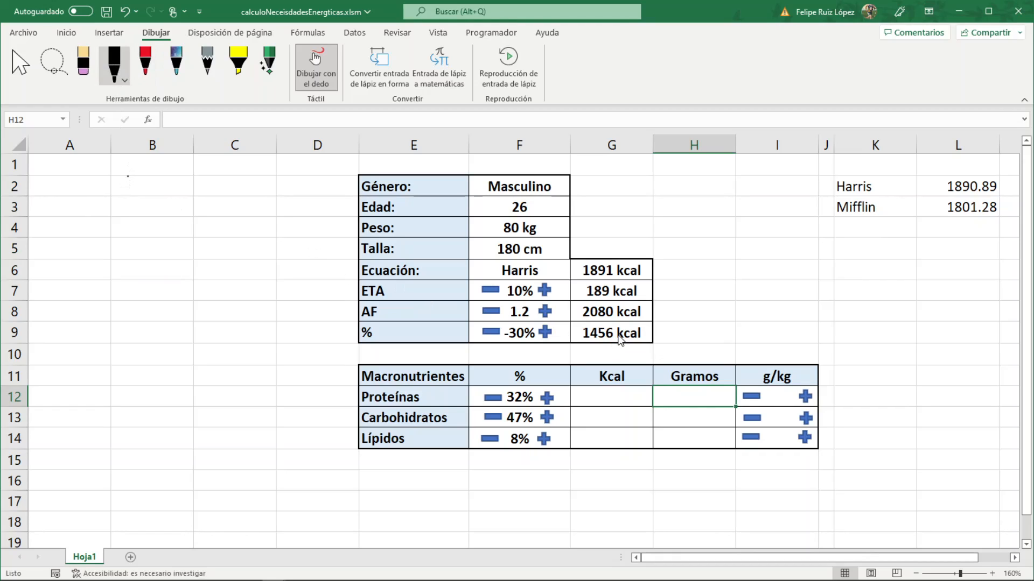
Handwrite the first line of a rule of three, 1456 — 100%, and label 1456 as G9 with an arrow
{"action": "mouse_move", "coordinate": [57, 205]}
{"action": "left_mouse_down"}
{"action": "mouse_move", "coordinate": [57, 222]}
{"action": "mouse_move", "coordinate": [103, 217]}
{"action": "left_mouse_up"}
{"action": "mouse_move", "coordinate": [87, 175]}
{"action": "left_mouse_down"}
{"action": "mouse_move", "coordinate": [79, 188]}
{"action": "mouse_move", "coordinate": [91, 191]}
{"action": "left_mouse_up"}
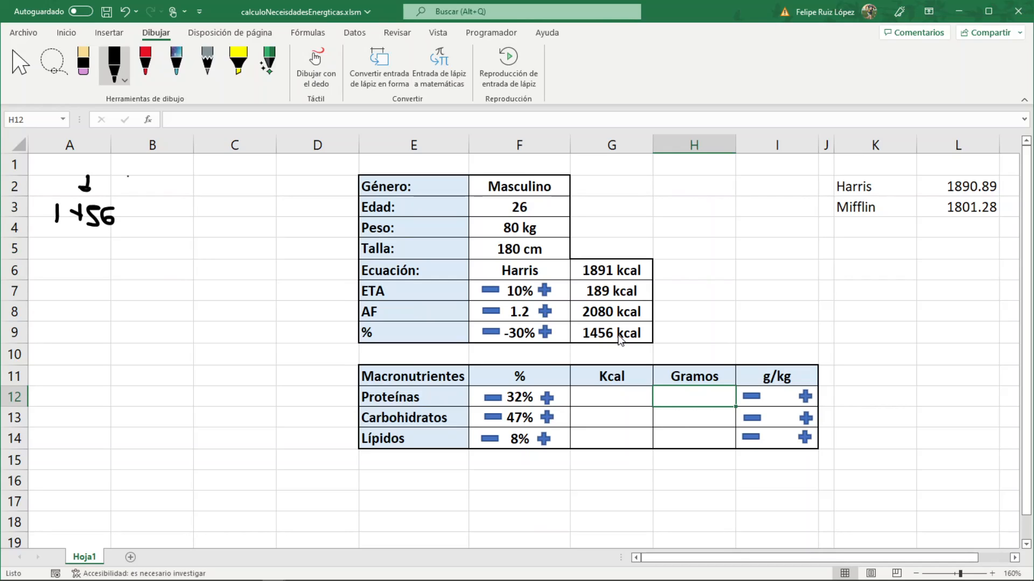
{"action": "mouse_move", "coordinate": [75, 157]}
{"action": "left_mouse_down"}
{"action": "mouse_move", "coordinate": [60, 164]}
{"action": "mouse_move", "coordinate": [84, 178]}
{"action": "left_mouse_up"}
{"action": "mouse_move", "coordinate": [101, 158]}
{"action": "left_mouse_down"}
{"action": "mouse_move", "coordinate": [91, 162]}
{"action": "mouse_move", "coordinate": [98, 176]}
{"action": "left_mouse_up"}
{"action": "mouse_move", "coordinate": [129, 216]}
{"action": "left_mouse_down"}
{"action": "mouse_move", "coordinate": [163, 216]}
{"action": "mouse_move", "coordinate": [176, 228]}
{"action": "left_mouse_up"}
{"action": "mouse_move", "coordinate": [190, 211]}
{"action": "left_mouse_down"}
{"action": "mouse_move", "coordinate": [186, 226]}
{"action": "mouse_move", "coordinate": [189, 211]}
{"action": "left_mouse_up"}
{"action": "mouse_move", "coordinate": [203, 211]}
{"action": "left_mouse_down"}
{"action": "mouse_move", "coordinate": [201, 227]}
{"action": "mouse_move", "coordinate": [202, 211]}
{"action": "left_mouse_up"}
{"action": "left_click_drag", "start_coordinate": [217, 217], "coordinate": [216, 231]}
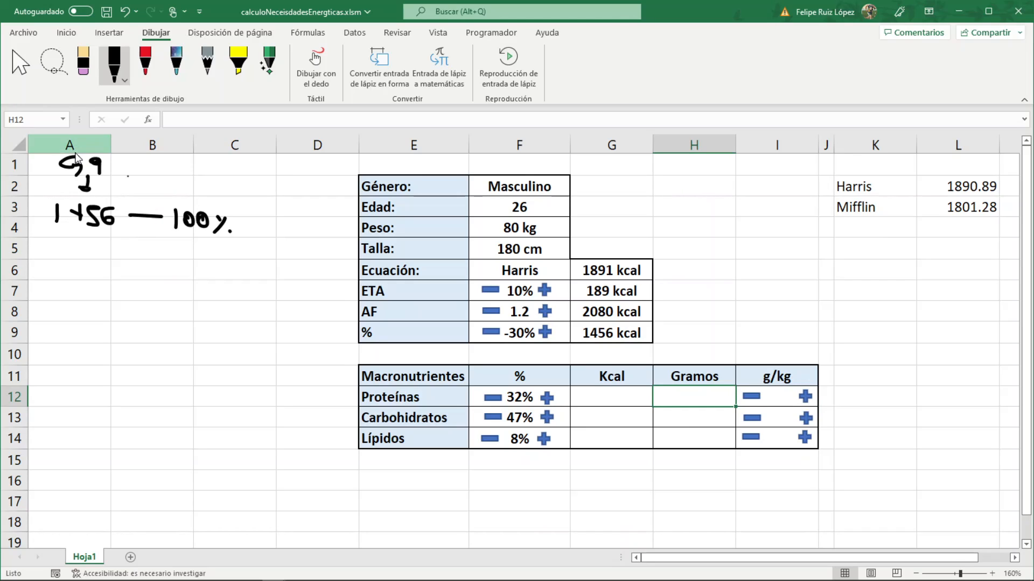
{"action": "left_click", "coordinate": [229, 232]}
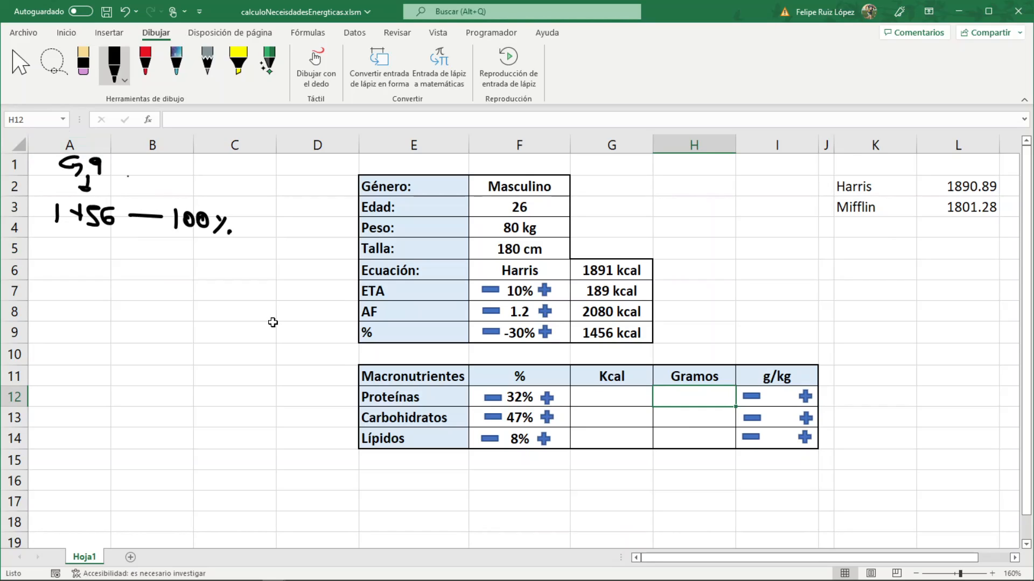
Handwrite x and 32% as the second line of the rule of three, with an arrow under the 32%
{"action": "mouse_move", "coordinate": [171, 245]}
{"action": "left_mouse_down"}
{"action": "mouse_move", "coordinate": [181, 250]}
{"action": "mouse_move", "coordinate": [171, 259]}
{"action": "left_mouse_up"}
{"action": "left_click_drag", "start_coordinate": [191, 242], "coordinate": [202, 250]}
{"action": "mouse_move", "coordinate": [209, 248]}
{"action": "left_mouse_down"}
{"action": "mouse_move", "coordinate": [219, 259]}
{"action": "mouse_move", "coordinate": [211, 258]}
{"action": "left_mouse_up"}
{"action": "left_click_drag", "start_coordinate": [94, 238], "coordinate": [103, 255]}
{"action": "left_click_drag", "start_coordinate": [102, 239], "coordinate": [94, 255]}
{"action": "mouse_move", "coordinate": [190, 288]}
{"action": "left_mouse_down"}
{"action": "mouse_move", "coordinate": [189, 304]}
{"action": "mouse_move", "coordinate": [198, 286]}
{"action": "left_mouse_up"}
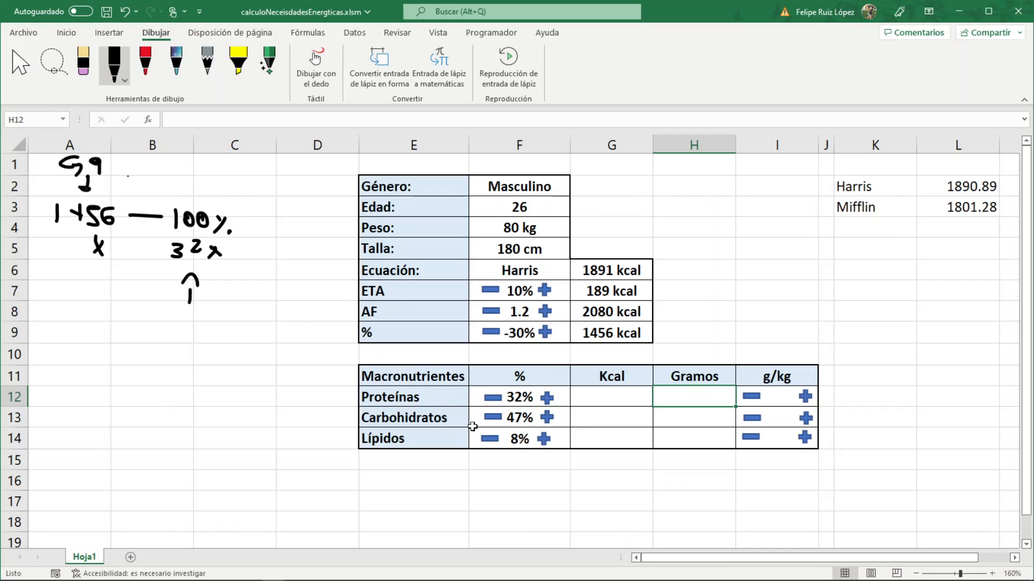
Label the handwritten 32% as cell F12 and the x as cell G12, adding an arrow under the x
{"action": "left_click", "coordinate": [518, 398]}
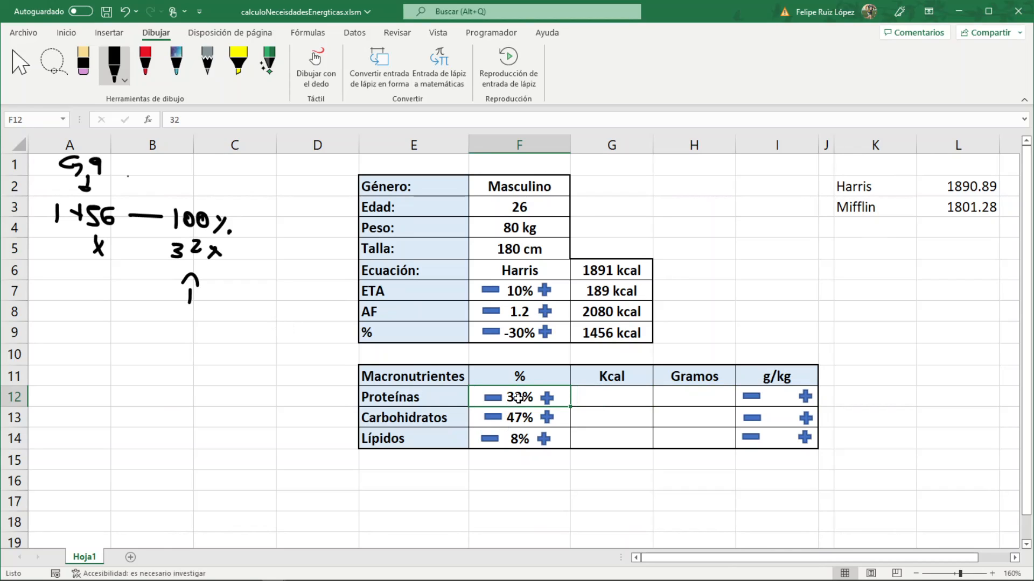
{"action": "mouse_move", "coordinate": [176, 302]}
{"action": "left_mouse_down"}
{"action": "mouse_move", "coordinate": [171, 326]}
{"action": "mouse_move", "coordinate": [181, 311]}
{"action": "left_mouse_up"}
{"action": "left_click_drag", "start_coordinate": [190, 318], "coordinate": [214, 328]}
{"action": "mouse_move", "coordinate": [96, 284]}
{"action": "left_mouse_down"}
{"action": "mouse_move", "coordinate": [98, 264]}
{"action": "mouse_move", "coordinate": [105, 271]}
{"action": "left_mouse_up"}
{"action": "left_click", "coordinate": [619, 396]}
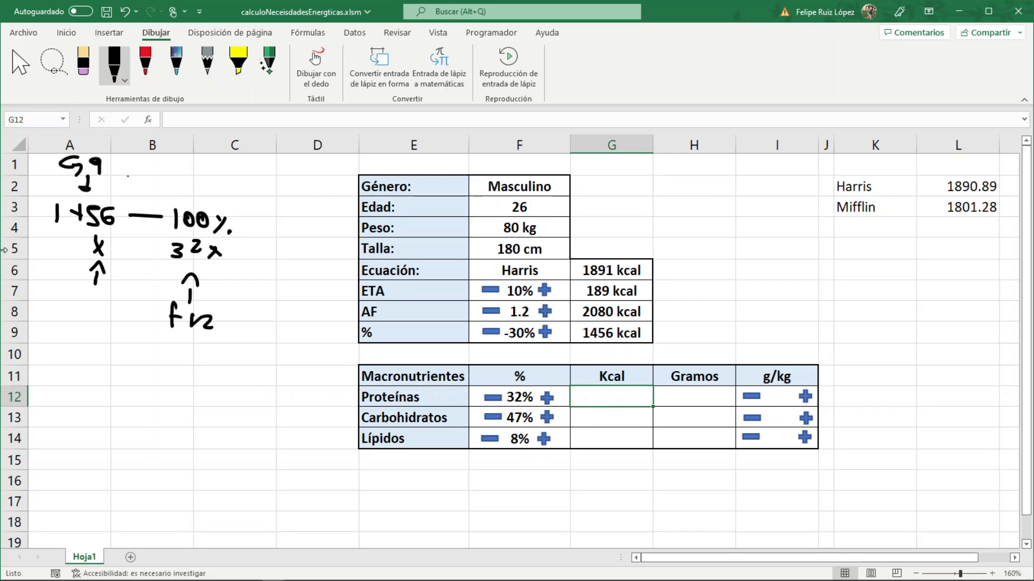
{"action": "mouse_move", "coordinate": [77, 292]}
{"action": "left_mouse_down"}
{"action": "mouse_move", "coordinate": [81, 311]}
{"action": "mouse_move", "coordinate": [112, 308]}
{"action": "left_mouse_up"}
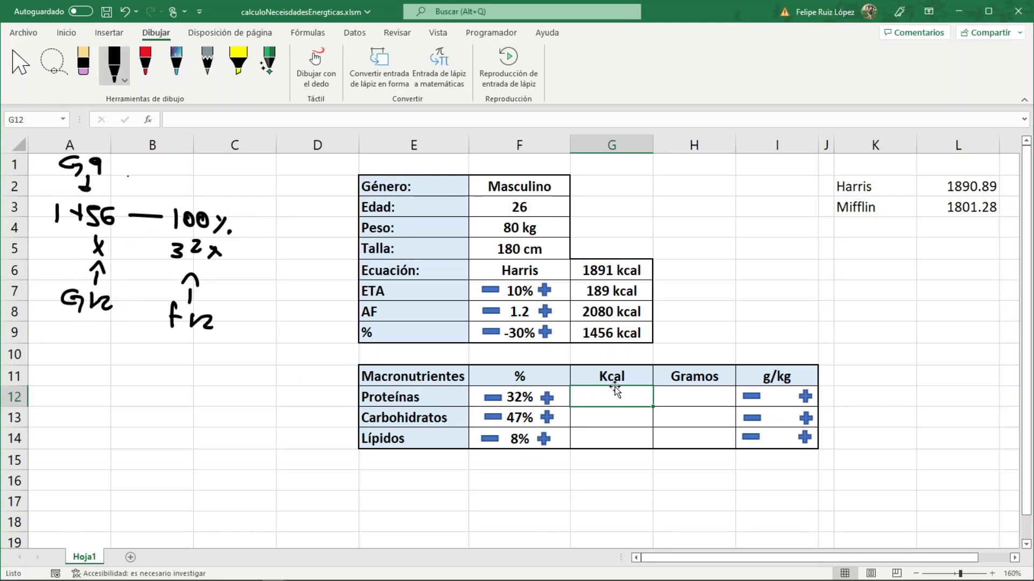
Add an empty line after the F12 increment in AuPorcentajeProteinas and resize the VBA editor so the handwritten notes stay in view
{"action": "key", "text": "alt+F11"}
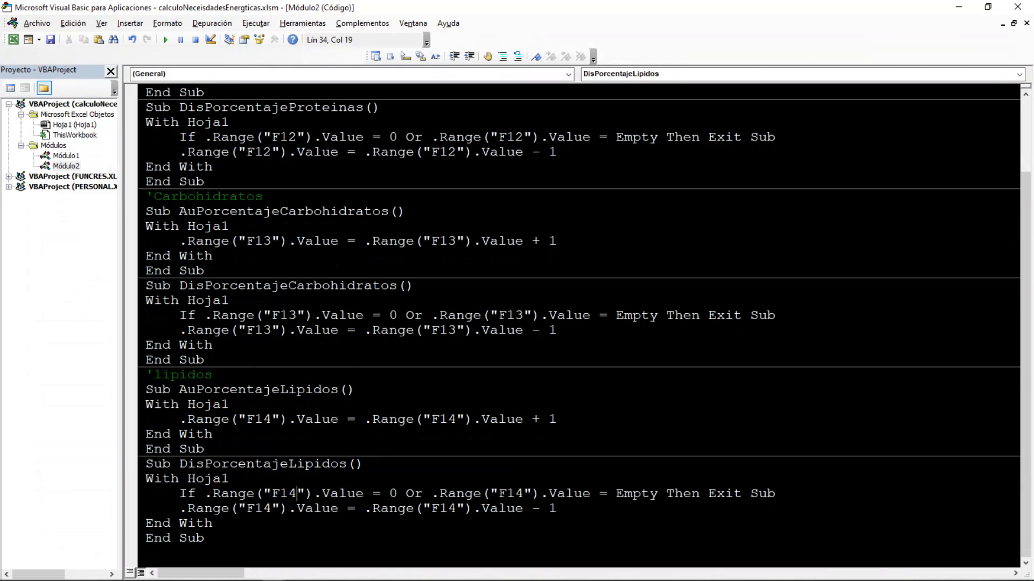
{"action": "scroll", "coordinate": [578, 323], "scroll_direction": "up", "scroll_amount": 2}
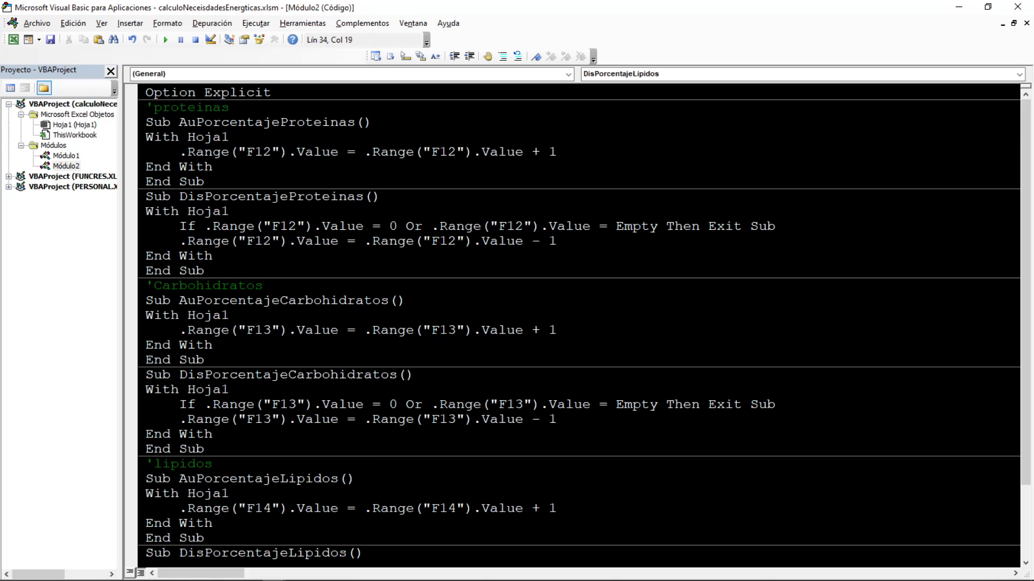
{"action": "left_click", "coordinate": [558, 152]}
{"action": "key", "text": "Return"}
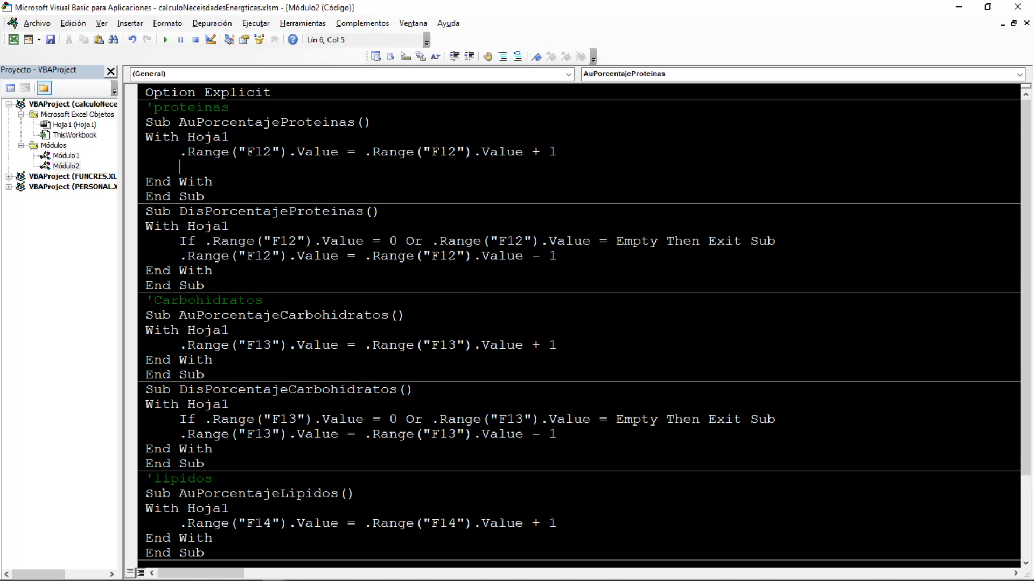
{"action": "double_click", "coordinate": [506, 10]}
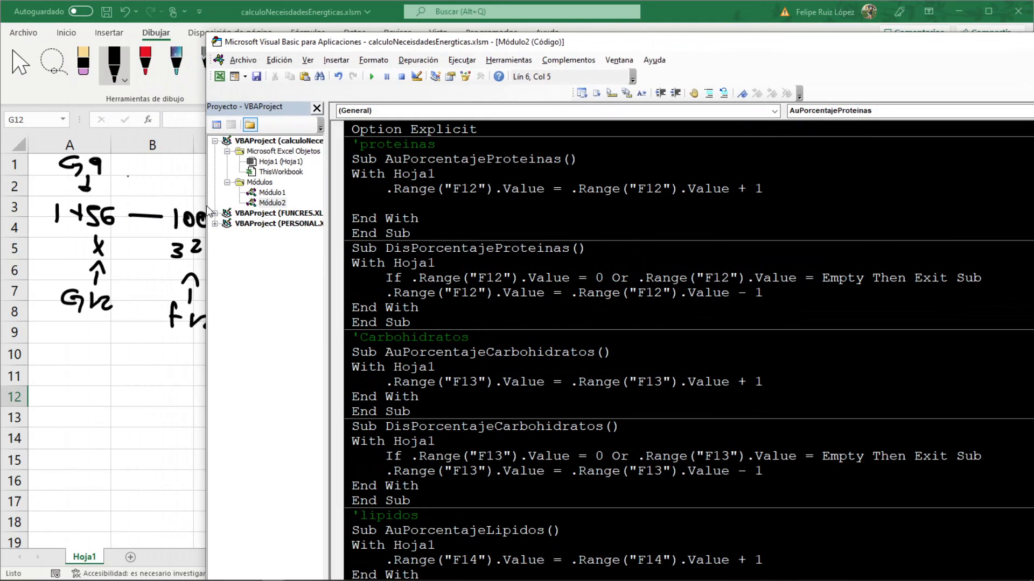
{"action": "left_click_drag", "start_coordinate": [209, 210], "coordinate": [261, 224]}
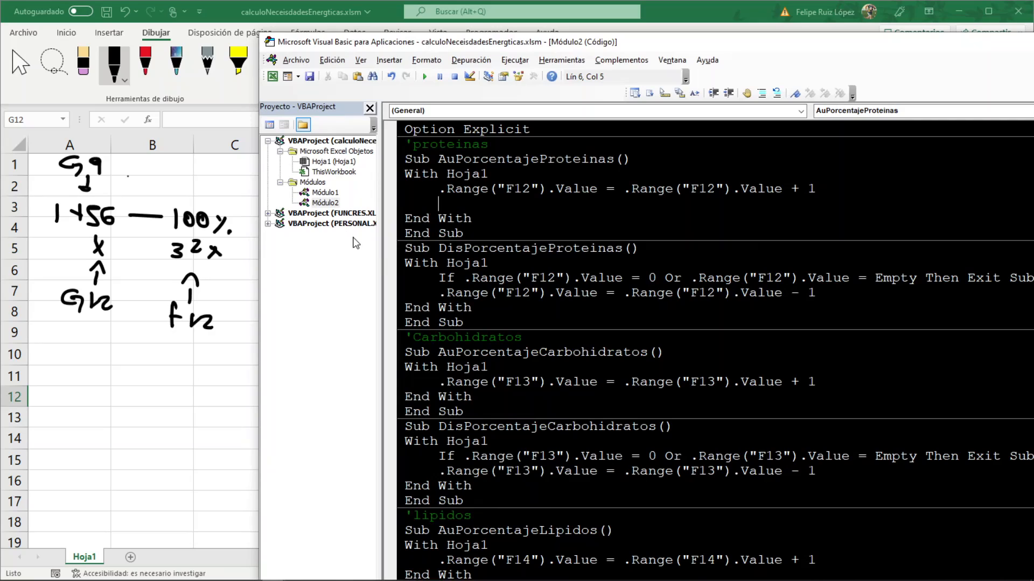
{"action": "left_click_drag", "start_coordinate": [378, 251], "coordinate": [260, 252]}
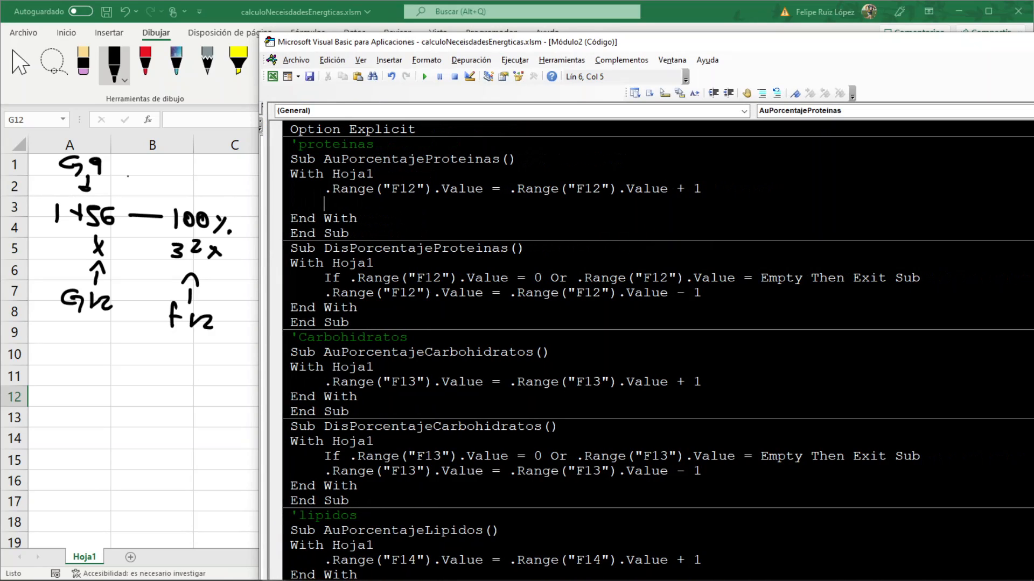
Start a new statement in AuPorcentajeProteinas with .Range("G12").Value as its target
{"action": "type", "text": ".Range(\"\").VALUE"}
{"action": "key", "text": "Left"}
{"action": "key", "text": "Left"}
{"action": "key", "text": "Left"}
{"action": "key", "text": "Left"}
{"action": "key", "text": "Left"}
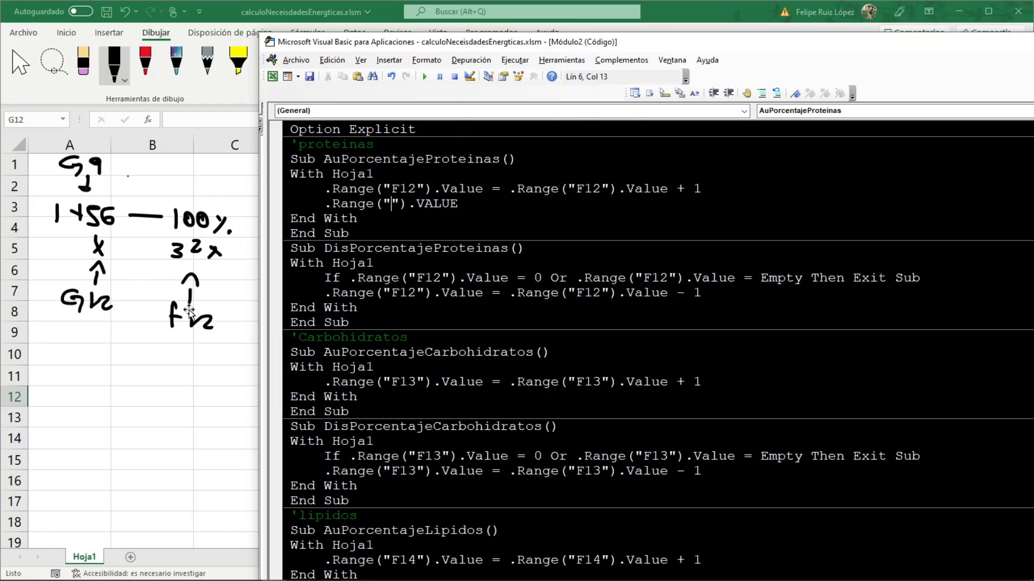
{"action": "type", "text": "G12"}
{"action": "key", "text": "End"}
{"action": "key", "text": "BackSpace"}
Assign the G12 value an opening parenthesis followed by .Range("F12").Value
{"action": "type", "text": "=(.Range(\"\")"}
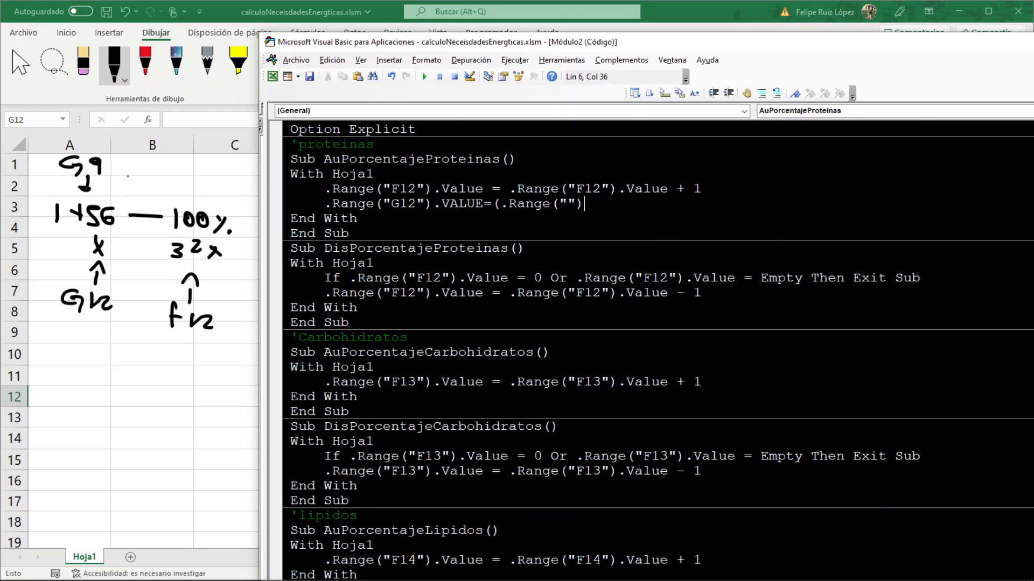
{"action": "type", "text": ".VALUE"}
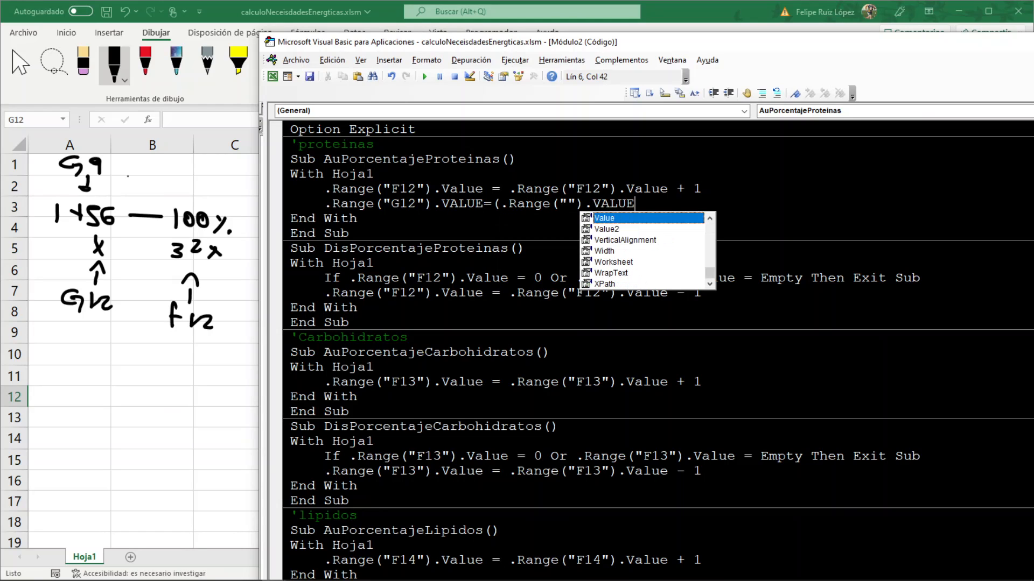
{"action": "key", "text": "Left"}
{"action": "key", "text": "Left"}
{"action": "key", "text": "Left"}
{"action": "key", "text": "Left"}
{"action": "key", "text": "Left"}
{"action": "key", "text": "Left"}
{"action": "key", "text": "Left"}
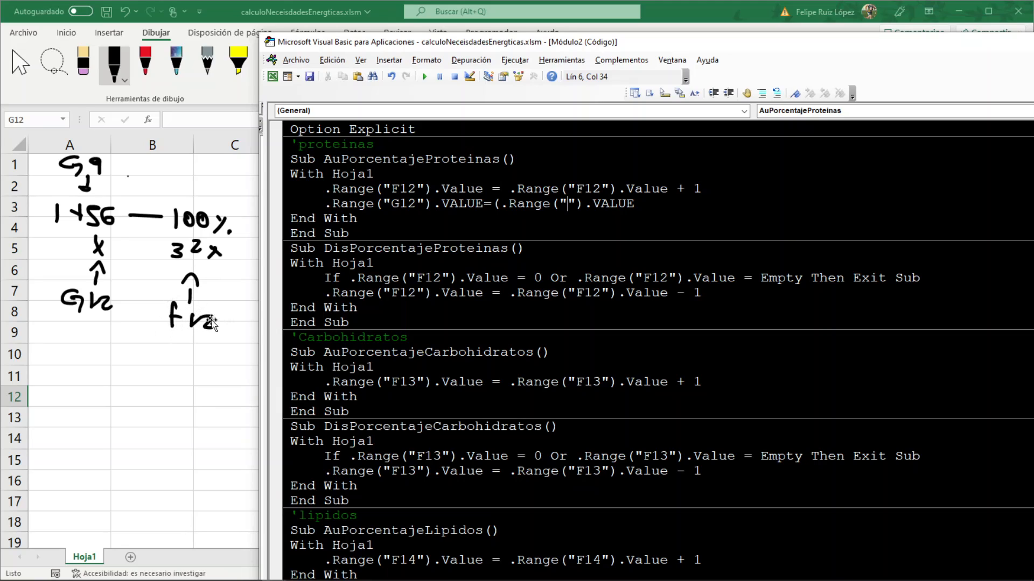
{"action": "type", "text": "F12"}
{"action": "key", "text": "Right"}
{"action": "key", "text": "Right"}
{"action": "key", "text": "Return"}
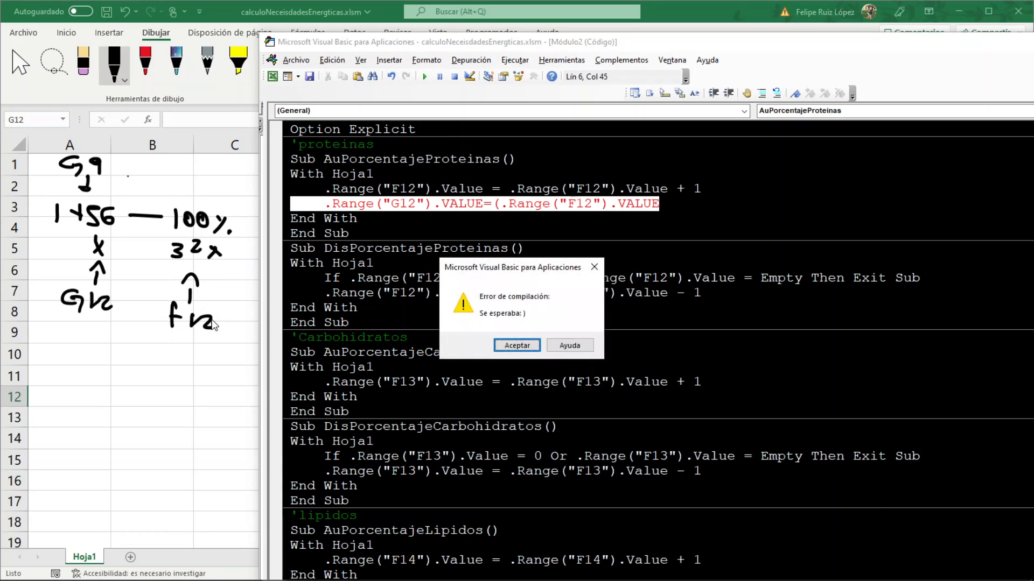
{"action": "key", "text": "Return"}
Multiply the F12 value by .Range("G9").Value, close the parenthesis and divide the product by 100
{"action": "key", "text": "End"}
{"action": "type", "text": "*"}
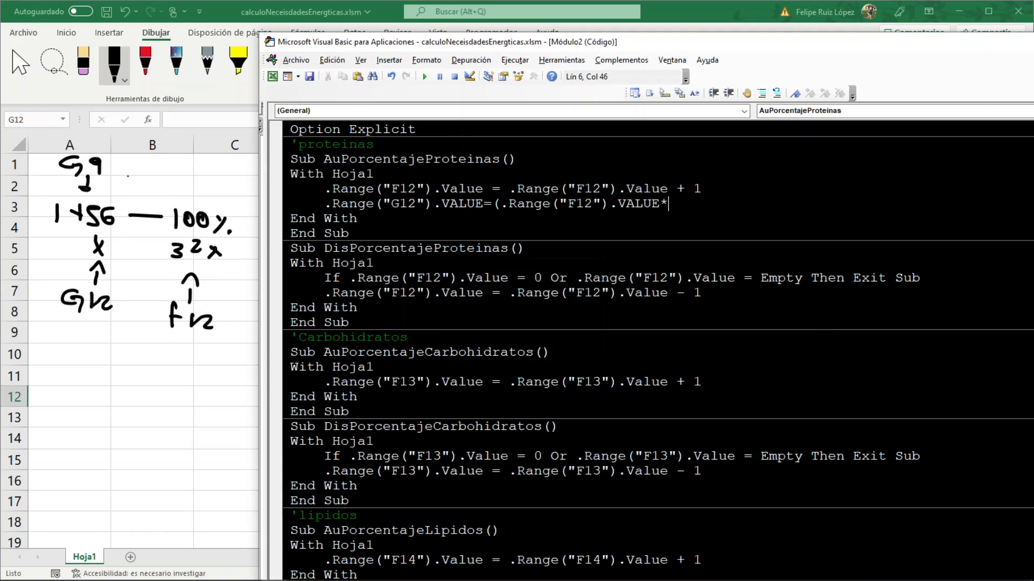
{"action": "type", "text": ".Range(\"\").V"}
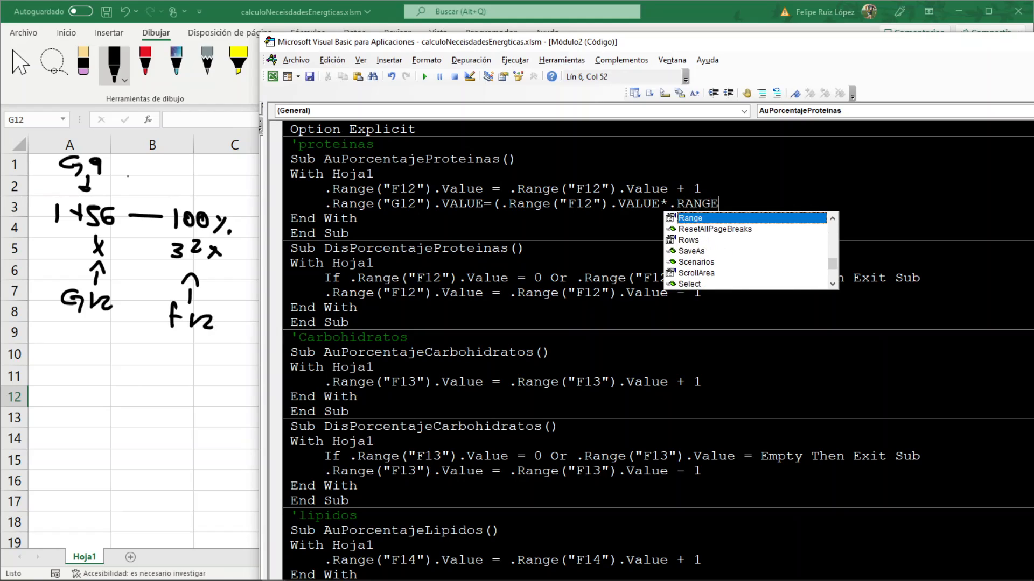
{"action": "type", "text": "ALUE"}
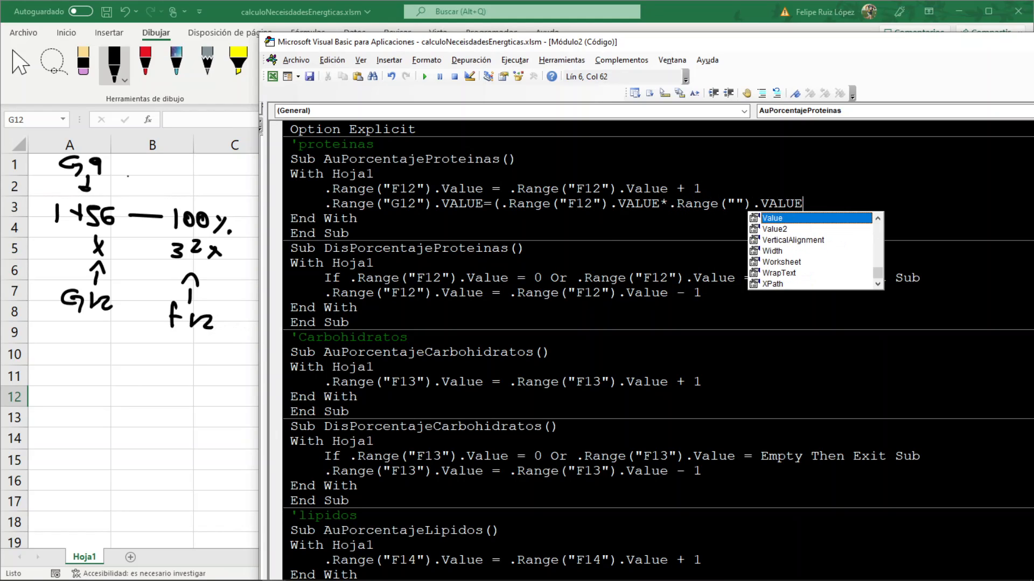
{"action": "key", "text": "Left"}
{"action": "key", "text": "Left"}
{"action": "key", "text": "Left"}
{"action": "key", "text": "Left"}
{"action": "key", "text": "Left"}
{"action": "key", "text": "Left"}
{"action": "key", "text": "Left"}
{"action": "key", "text": "Left"}
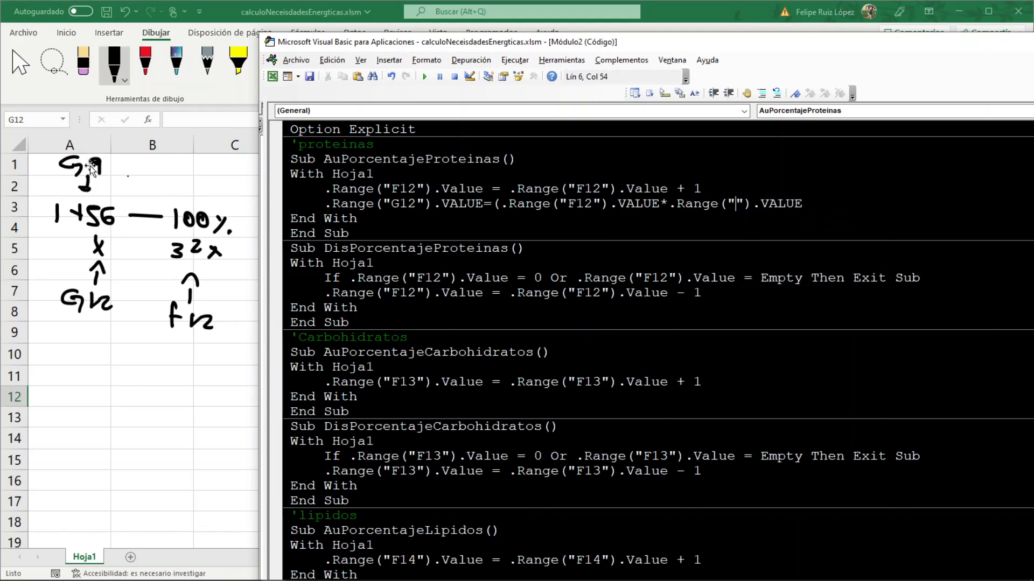
{"action": "type", "text": "G9"}
{"action": "key", "text": "Right"}
{"action": "key", "text": "Right"}
{"action": "key", "text": "Right"}
{"action": "key", "text": "Right"}
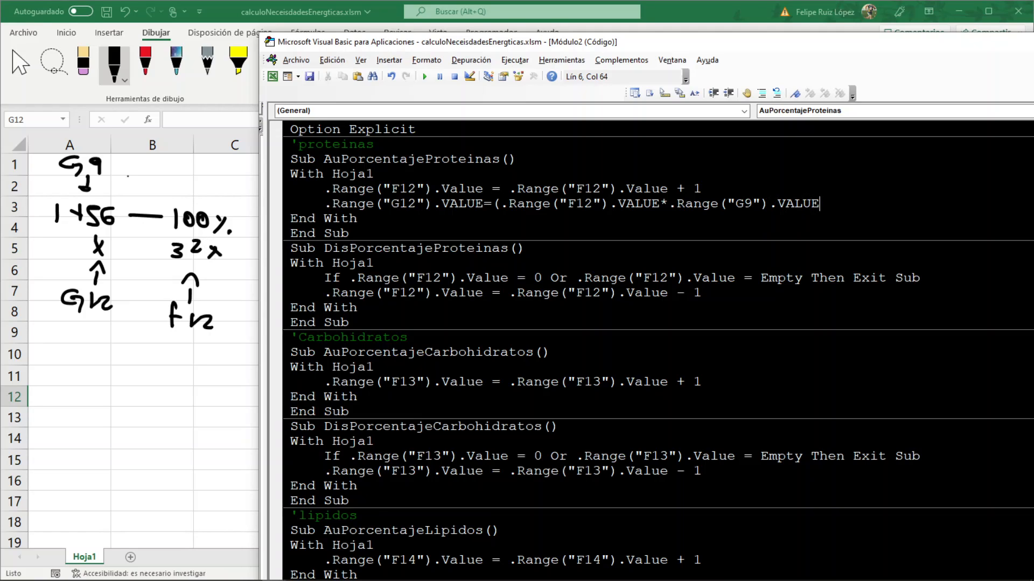
{"action": "type", "text": "/"}
{"action": "type", "text": "100"}
Wrap the G12 calculation in the Round function with 0 decimals
{"action": "type", "text": "R"}
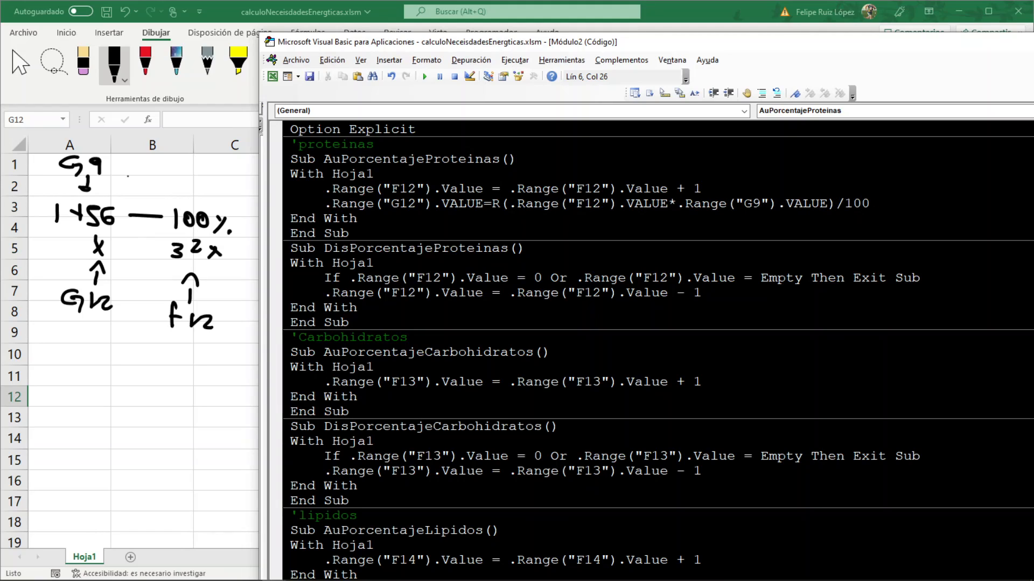
{"action": "type", "text": "OUND("}
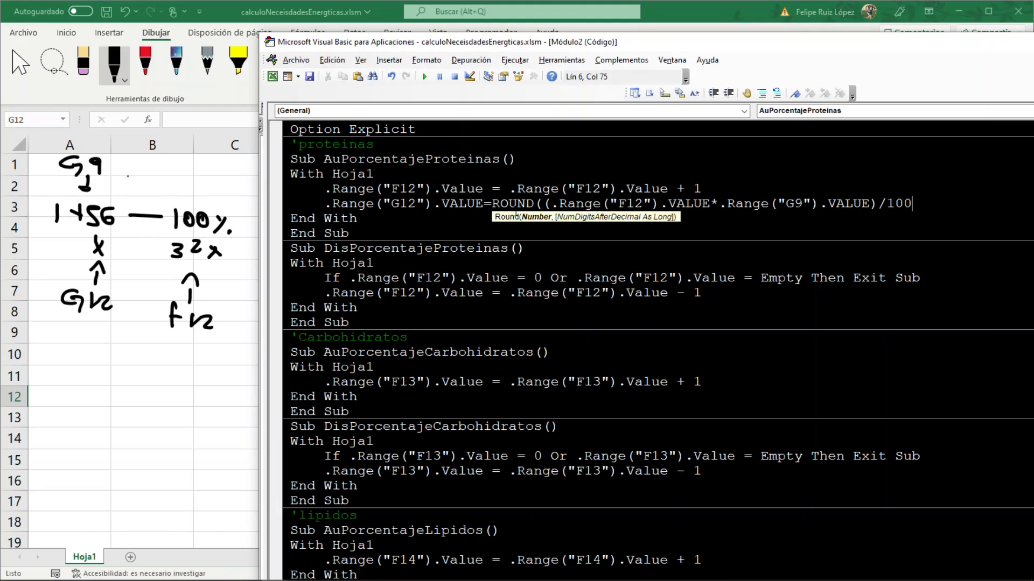
{"action": "type", "text": ","}
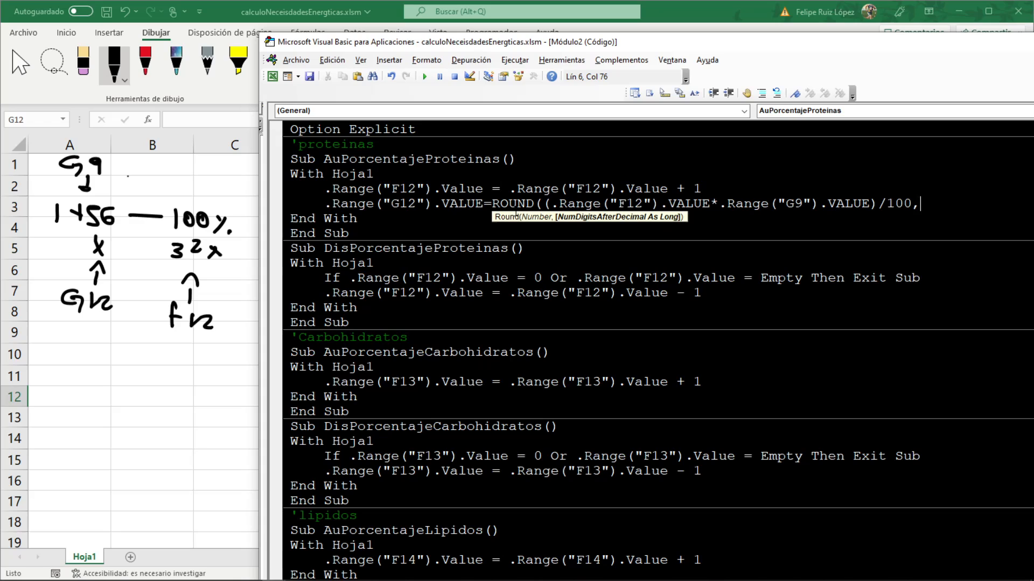
{"action": "type", "text": "0)"}
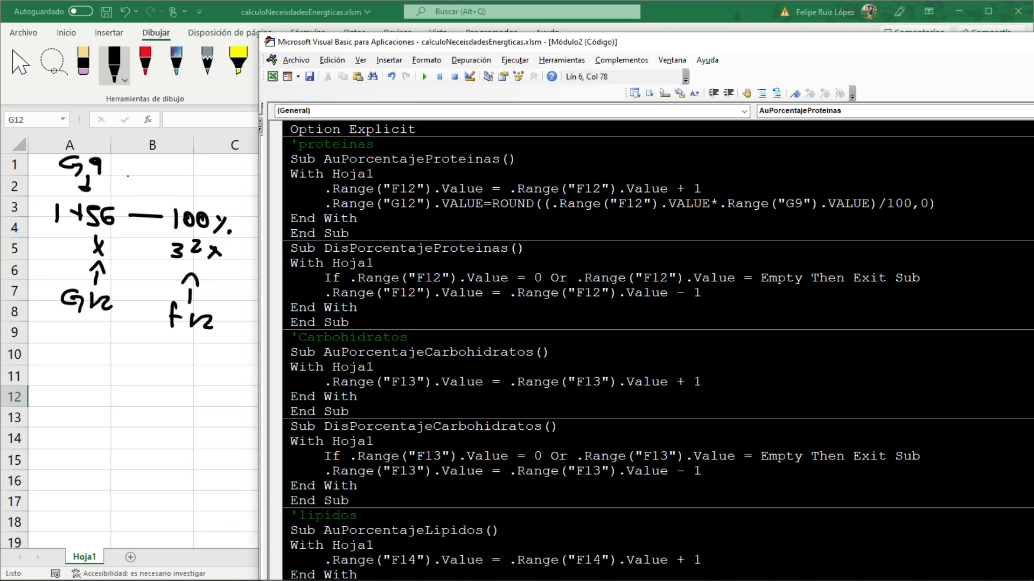
{"action": "key", "text": "Down"}
Copy the G12 calculation line into DisPorcentajeProteinas below the line that subtracts 1 from F12
{"action": "left_click_drag", "start_coordinate": [324, 204], "coordinate": [995, 204]}
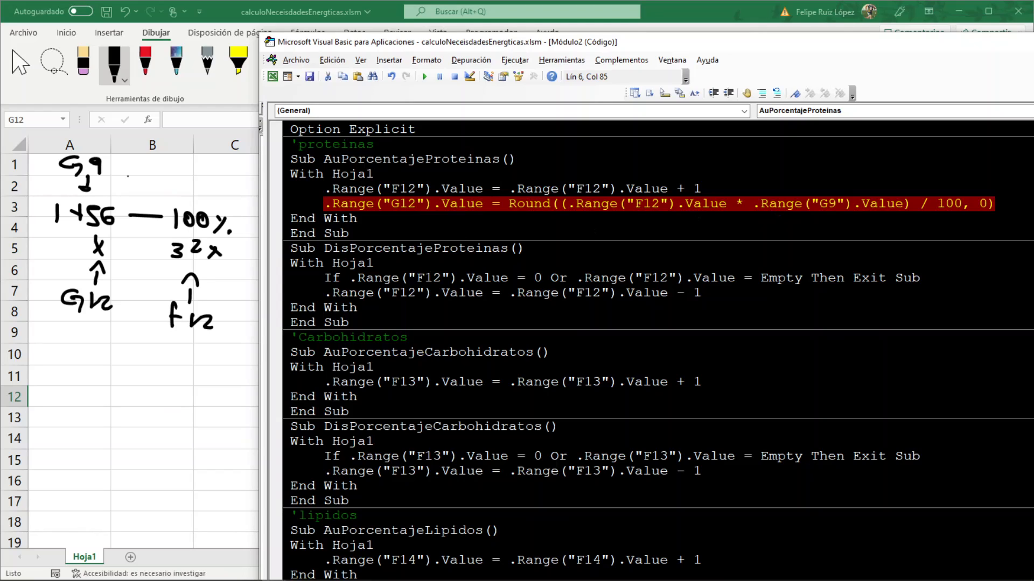
{"action": "key", "text": "ctrl+c"}
{"action": "key", "text": "Down"}
{"action": "key", "text": "Down"}
{"action": "key", "text": "Down"}
{"action": "key", "text": "Down"}
{"action": "key", "text": "Down"}
{"action": "key", "text": "Down"}
{"action": "key", "text": "Return"}
{"action": "key", "text": "ctrl+v"}
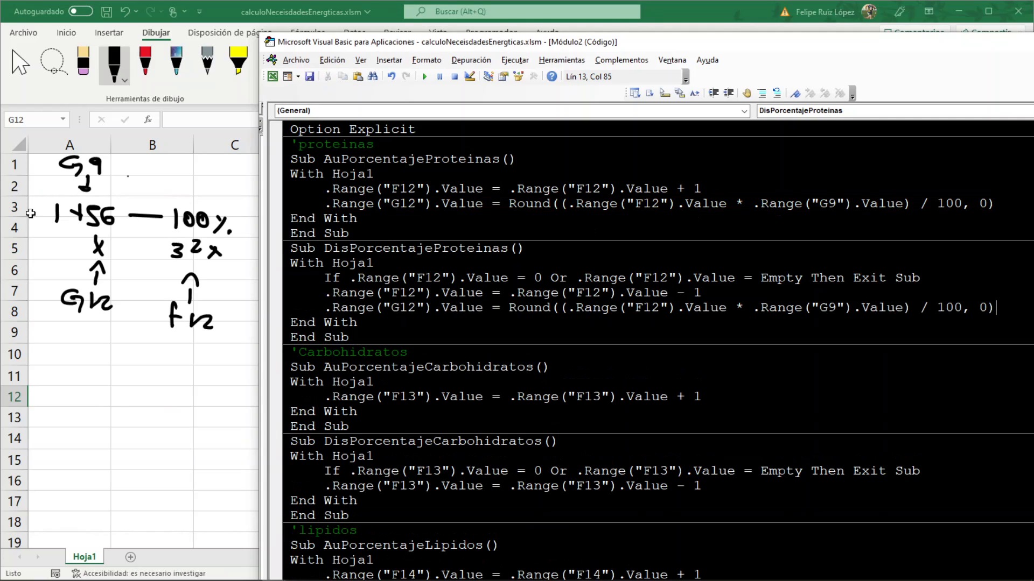
Go back to the sheet and raise the Proteínas percentage six times with its plus shape to test the kcal calculation
{"action": "left_click", "coordinate": [125, 349]}
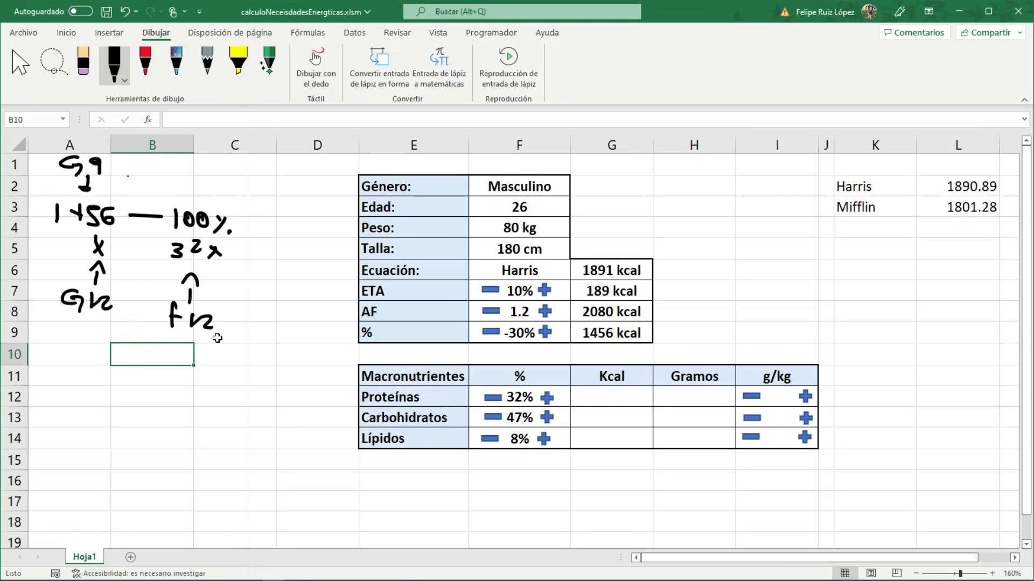
{"action": "left_click", "coordinate": [547, 398]}
{"action": "left_click", "coordinate": [547, 398]}
{"action": "left_click", "coordinate": [547, 398]}
{"action": "left_click", "coordinate": [547, 400]}
{"action": "left_click", "coordinate": [547, 400]}
{"action": "left_click", "coordinate": [547, 400]}
Test the kcal calculation by lowering the Proteínas percentage repeatedly, raising it twice and lowering it three more times with its shapes
{"action": "left_click", "coordinate": [492, 399]}
{"action": "left_click", "coordinate": [492, 400]}
{"action": "left_click", "coordinate": [492, 400]}
{"action": "left_click", "coordinate": [492, 400]}
{"action": "left_click", "coordinate": [491, 400]}
{"action": "left_click", "coordinate": [491, 399]}
{"action": "left_click", "coordinate": [491, 400]}
{"action": "double_click", "coordinate": [492, 399]}
{"action": "left_click", "coordinate": [491, 400]}
{"action": "double_click", "coordinate": [492, 400]}
{"action": "double_click", "coordinate": [491, 399]}
{"action": "left_click", "coordinate": [492, 400]}
{"action": "double_click", "coordinate": [491, 399]}
{"action": "left_click", "coordinate": [492, 400]}
{"action": "left_click", "coordinate": [547, 398]}
{"action": "left_click", "coordinate": [547, 398]}
{"action": "left_click", "coordinate": [493, 399]}
{"action": "left_click", "coordinate": [493, 398]}
{"action": "left_click", "coordinate": [493, 398]}
Copy the G12 calculation line from DisPorcentajeProteinas into AuPorcentajeCarbohidratos, below the line that adds 1 to F13
{"action": "key", "text": "alt+F11"}
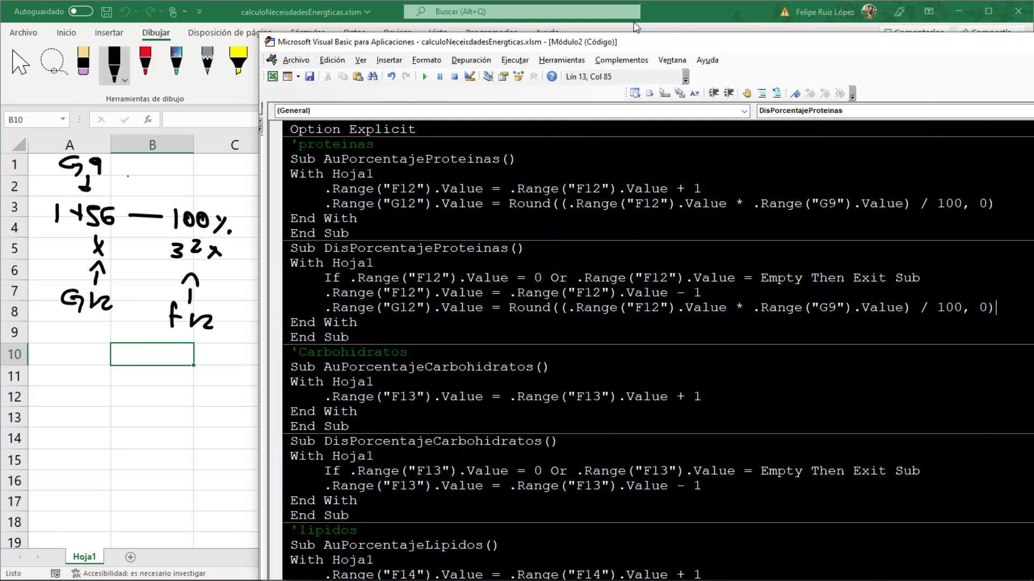
{"action": "double_click", "coordinate": [619, 44]}
{"action": "left_click_drag", "start_coordinate": [736, 271], "coordinate": [64, 271]}
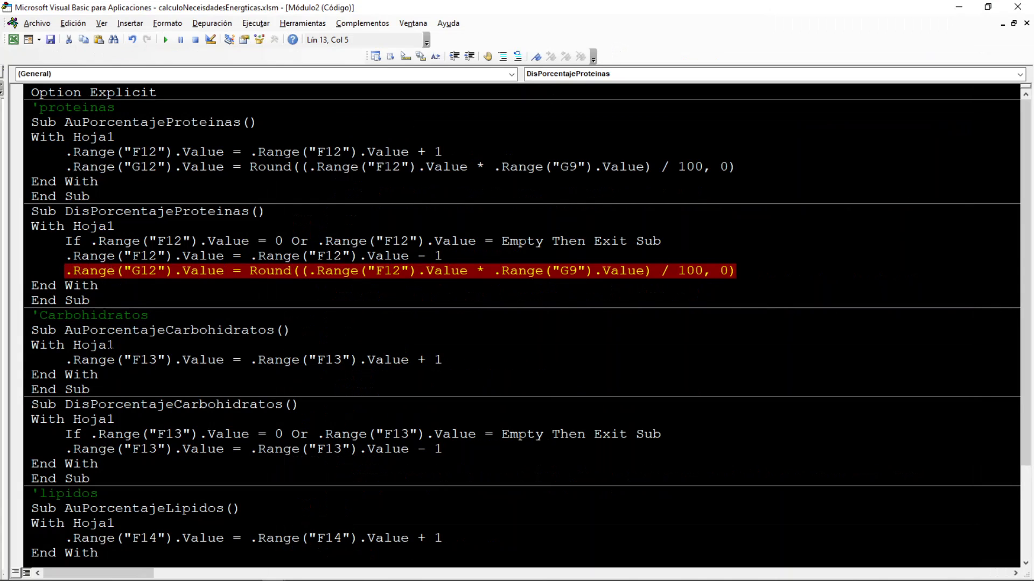
{"action": "left_click", "coordinate": [443, 360]}
{"action": "key", "text": "Return"}
{"action": "key", "text": "ctrl+v"}
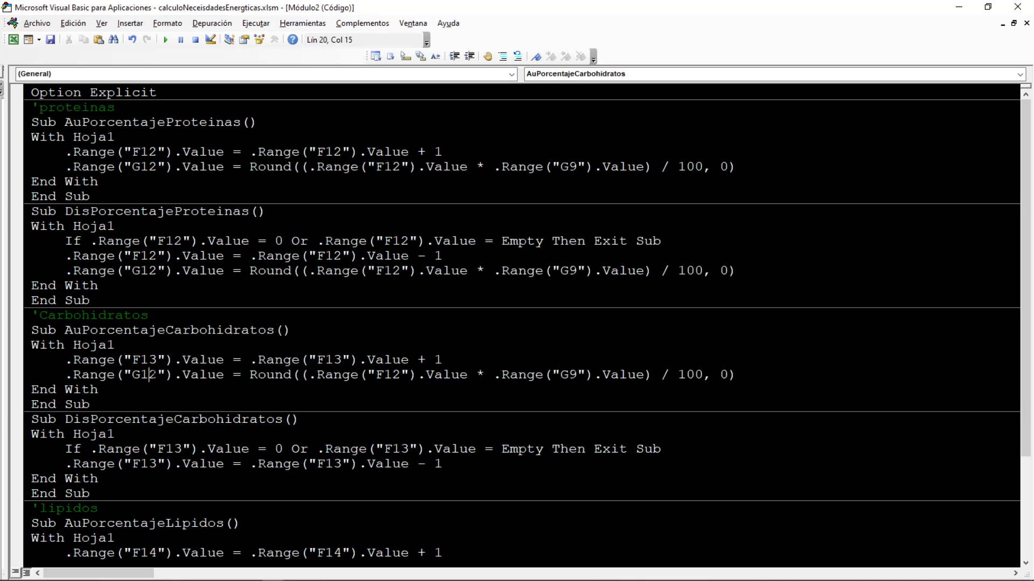
Change the copied line in AuPorcentajeCarbohidratos to write to G13 and use the percentage in F13
{"action": "key", "text": "BackSpace"}
{"action": "type", "text": "3"}
{"action": "double_click", "coordinate": [387, 375]}
{"action": "key", "text": "alt+F11"}
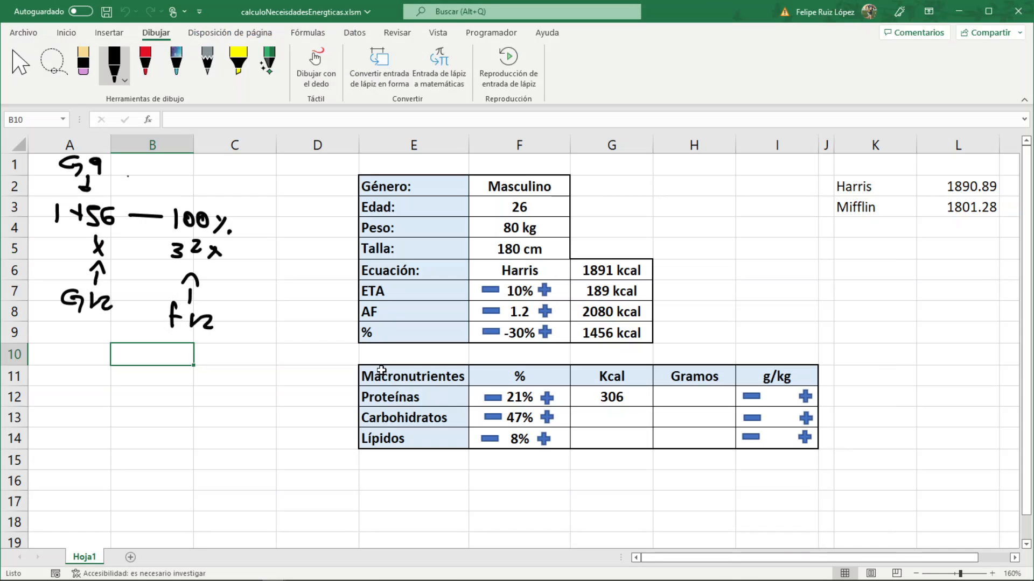
{"action": "left_click", "coordinate": [527, 397]}
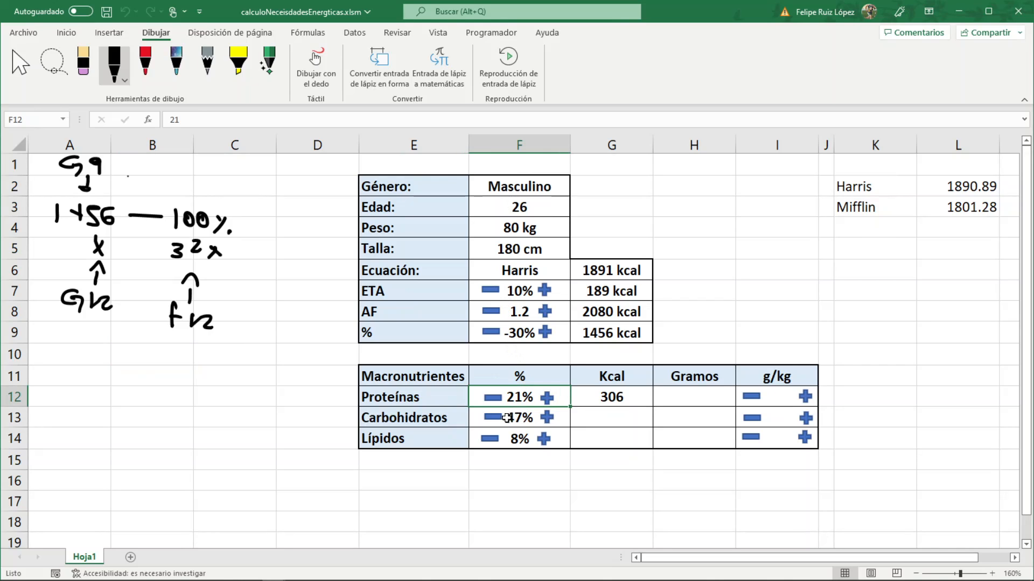
{"action": "left_click", "coordinate": [527, 419]}
{"action": "key", "text": "alt+F11"}
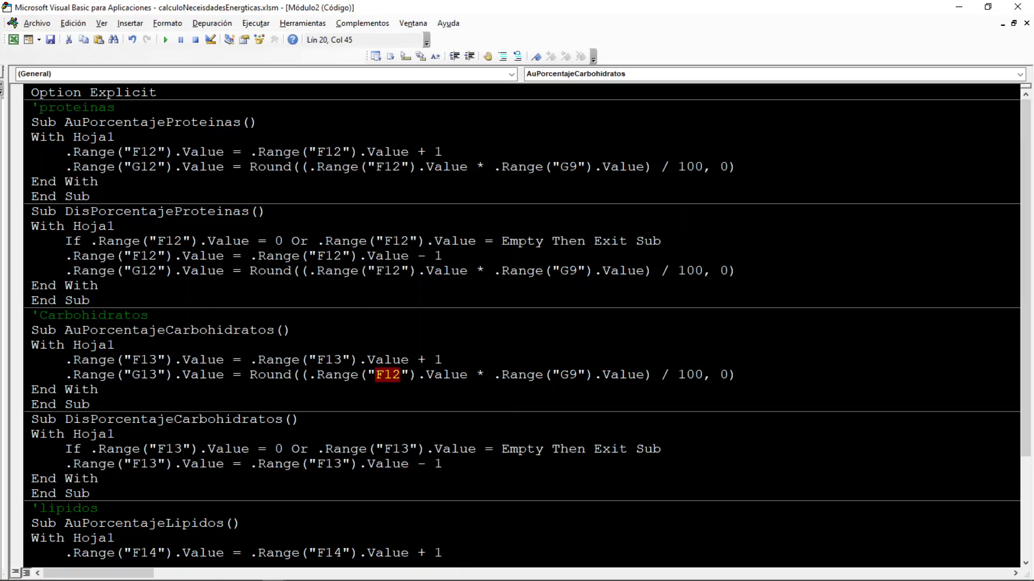
{"action": "left_click", "coordinate": [404, 374]}
{"action": "key", "text": "BackSpace"}
{"action": "type", "text": "3"}
Copy the G13 calculation line into DisPorcentajeCarbohidratos below the line that subtracts 1 from F13
{"action": "left_click_drag", "start_coordinate": [740, 376], "coordinate": [66, 377]}
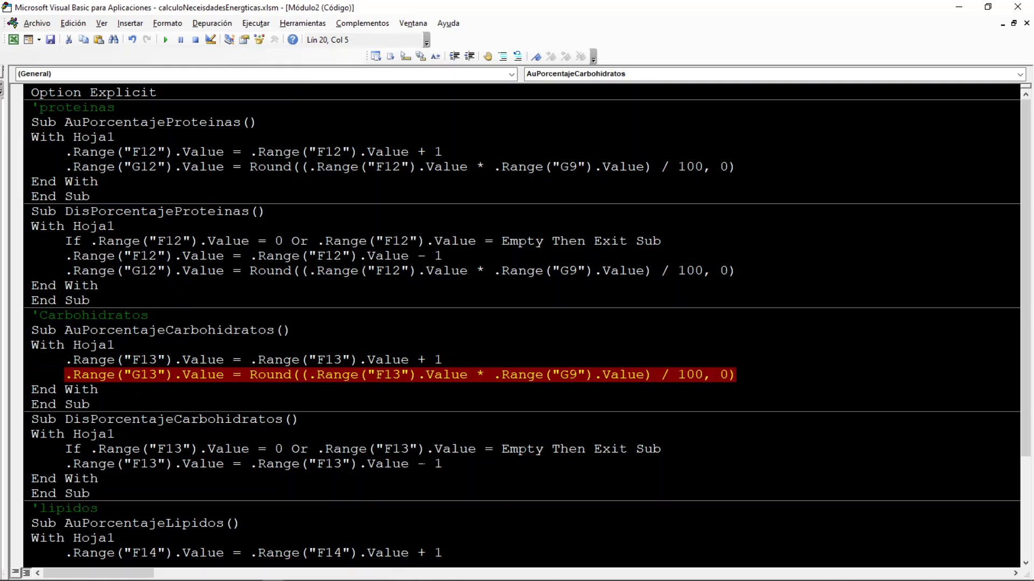
{"action": "left_click", "coordinate": [445, 464]}
{"action": "key", "text": "Return"}
{"action": "key", "text": "ctrl+v"}
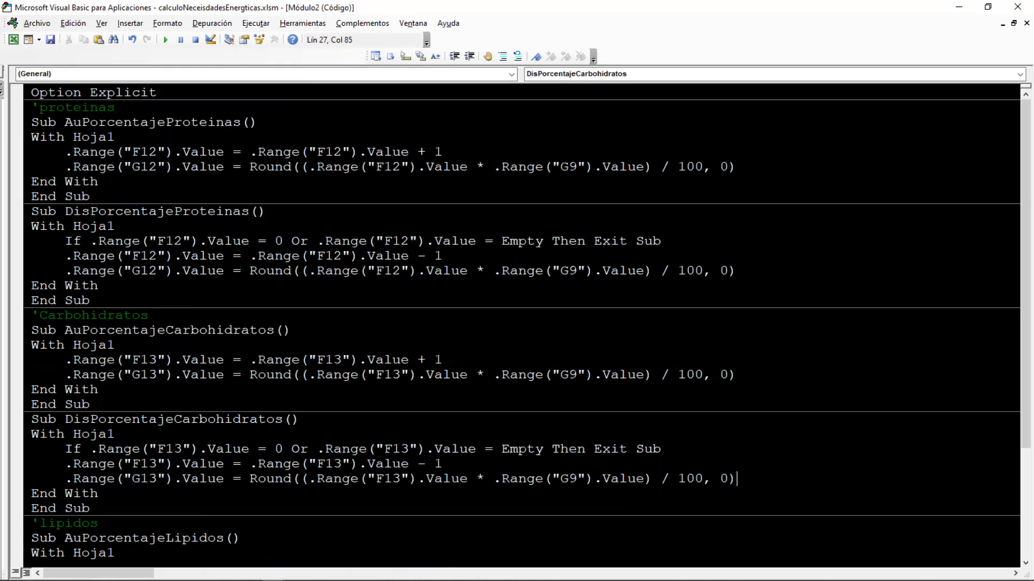
Paste the calculation line below the F14 increment in AuPorcentajeLipidos and change its references to G14 and F14
{"action": "scroll", "coordinate": [521, 323], "scroll_direction": "down", "scroll_amount": 4}
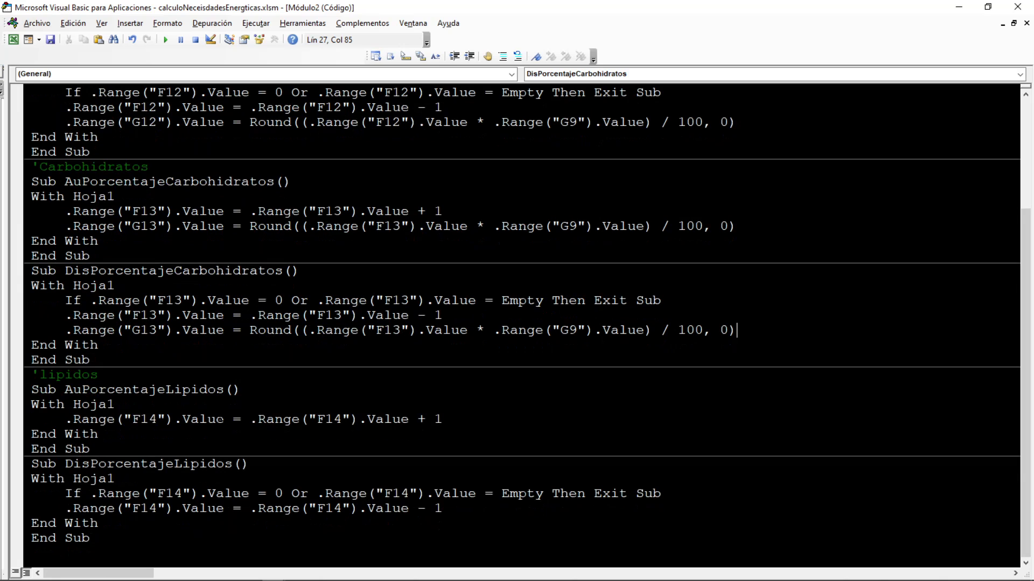
{"action": "left_click", "coordinate": [443, 419]}
{"action": "key", "text": "Return"}
{"action": "key", "text": "ctrl+v"}
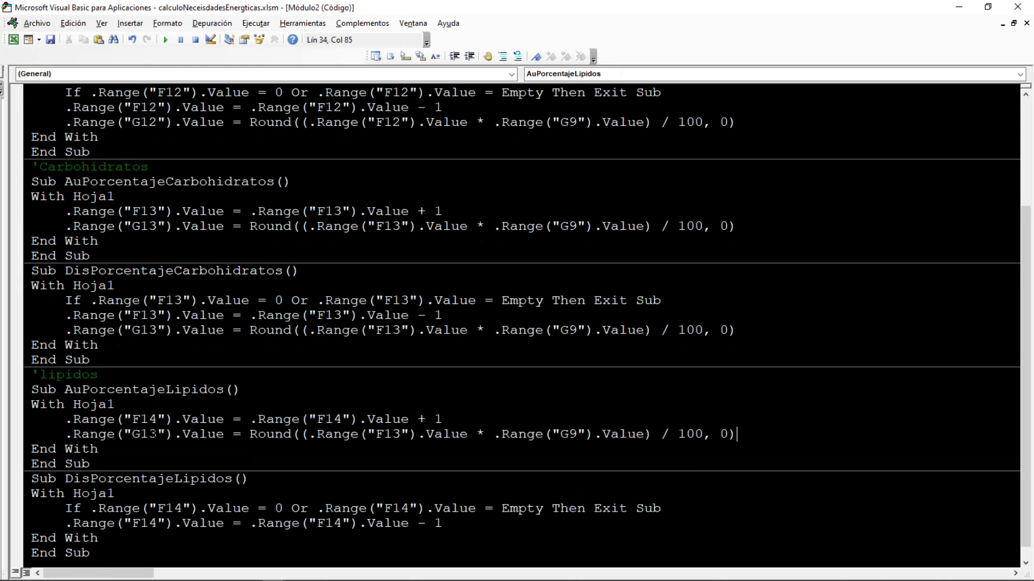
{"action": "key", "text": "BackSpace"}
{"action": "type", "text": "4"}
{"action": "key", "text": "BackSpace"}
{"action": "type", "text": "4"}
Copy the G14 calculation line into DisPorcentajeLipidos below the line that subtracts 1 from F14
{"action": "left_click_drag", "start_coordinate": [736, 434], "coordinate": [65, 434]}
{"action": "scroll", "coordinate": [87, 432], "scroll_direction": "down", "scroll_amount": 1}
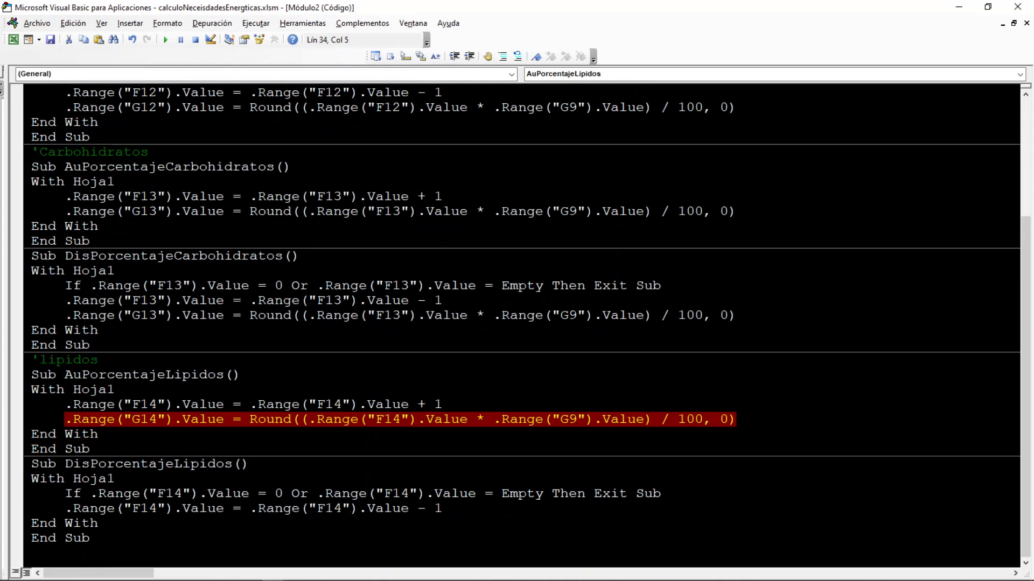
{"action": "left_click", "coordinate": [444, 509]}
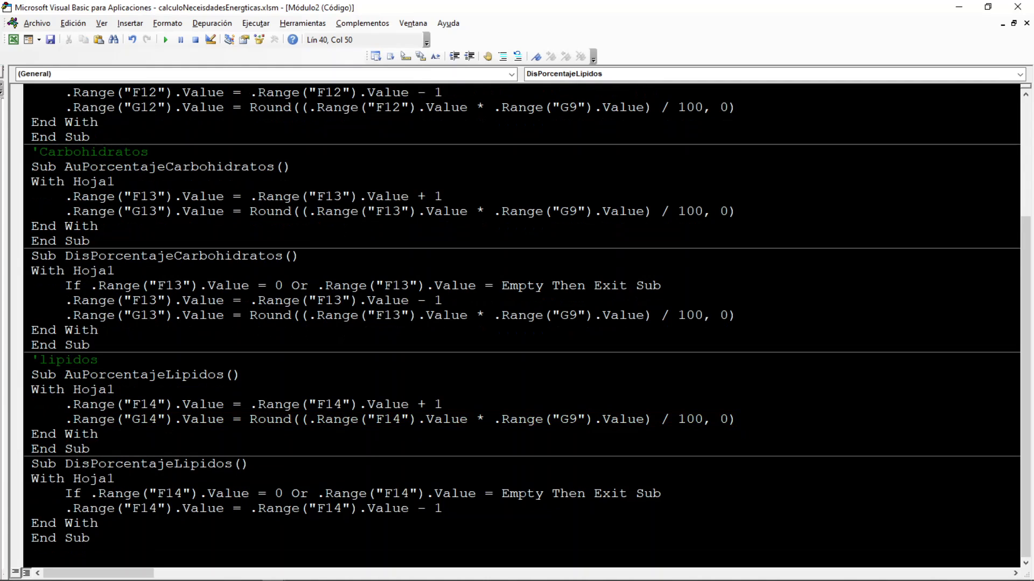
{"action": "key", "text": "Return"}
{"action": "key", "text": "ctrl+v"}
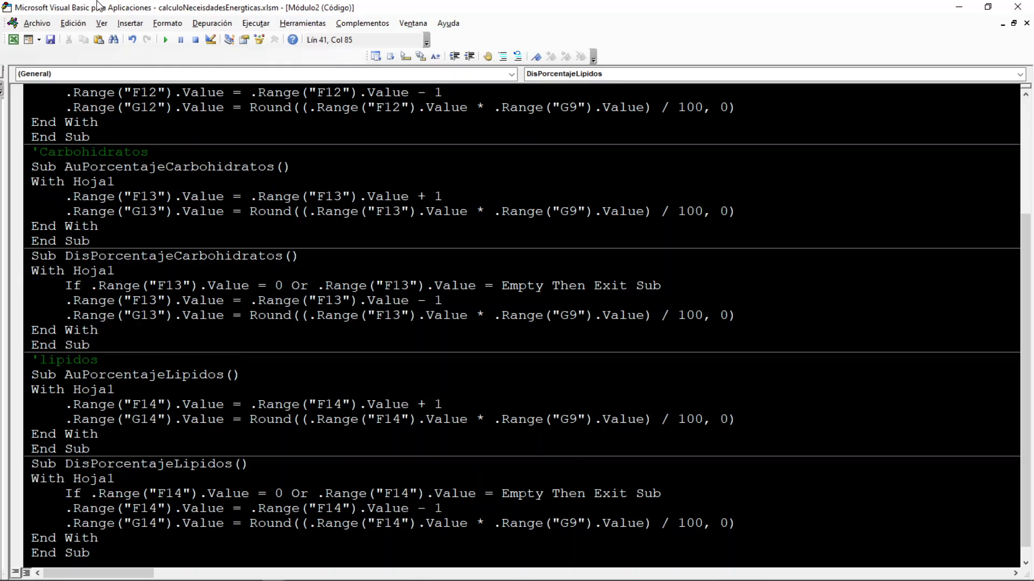
Go back to the sheet and test the Carbohidratos shapes by raising the percentage four times and lowering it three times
{"action": "left_click", "coordinate": [959, 7]}
{"action": "left_click", "coordinate": [548, 415]}
{"action": "left_click", "coordinate": [548, 415]}
{"action": "left_click", "coordinate": [548, 415]}
{"action": "left_click", "coordinate": [548, 416]}
{"action": "left_click", "coordinate": [493, 417]}
{"action": "left_click", "coordinate": [493, 417]}
{"action": "left_click", "coordinate": [493, 417]}
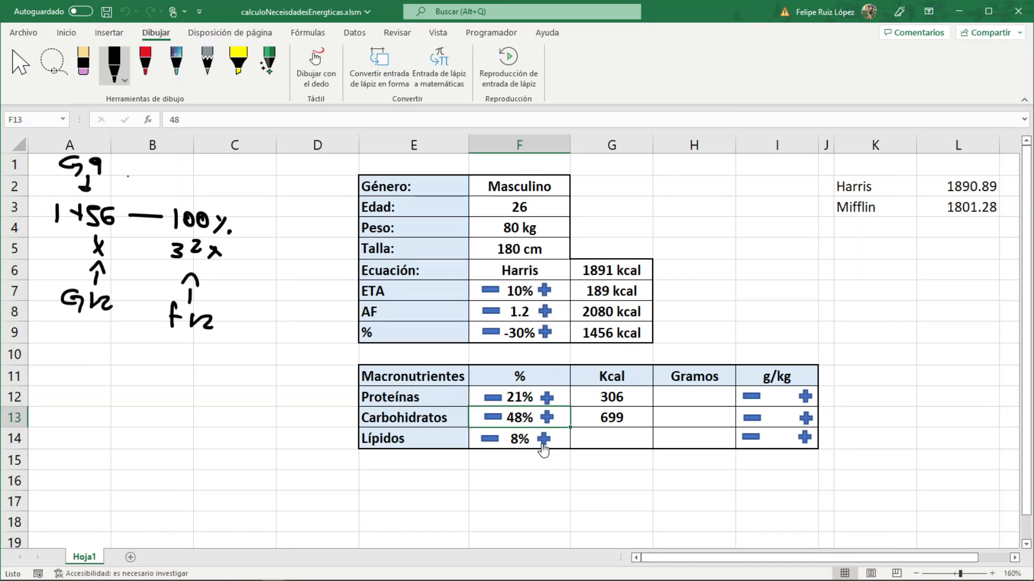
Raise the Lípidos percentage three times and lower it twice with its shapes, and lower Carbohidratos twice to 46%
{"action": "left_click", "coordinate": [543, 441]}
{"action": "left_click", "coordinate": [544, 440]}
{"action": "left_click", "coordinate": [543, 441]}
{"action": "left_click", "coordinate": [489, 439]}
{"action": "left_click", "coordinate": [489, 439]}
{"action": "left_click", "coordinate": [493, 417]}
{"action": "left_click", "coordinate": [493, 417]}
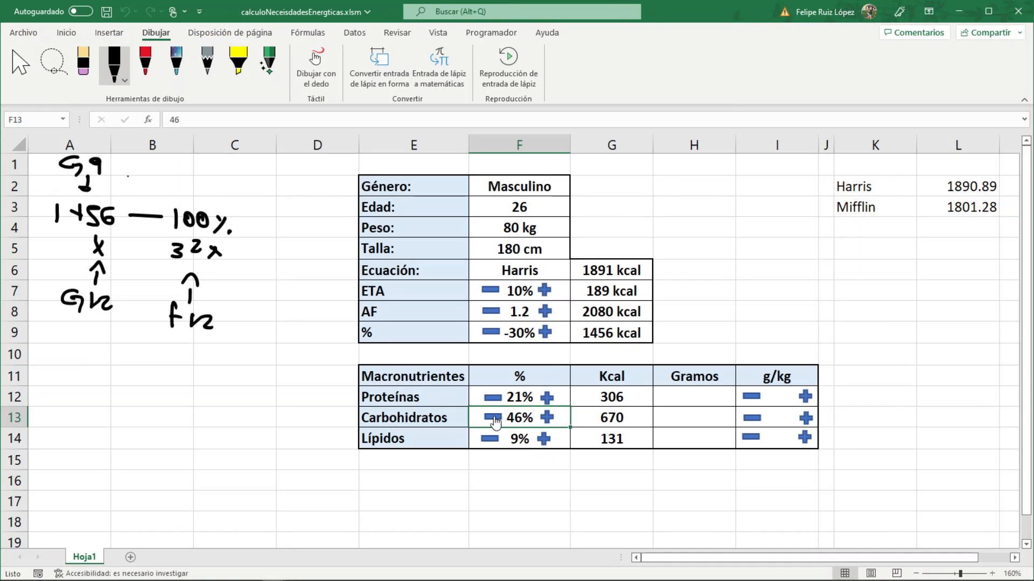
Raise the Carbohidratos percentage to 50% with its plus shape and test Lípidos with two raises and two reductions
{"action": "left_click", "coordinate": [547, 415]}
{"action": "left_click", "coordinate": [547, 415]}
{"action": "left_click", "coordinate": [547, 415]}
{"action": "left_click", "coordinate": [547, 415]}
{"action": "left_click", "coordinate": [543, 439]}
{"action": "left_click", "coordinate": [543, 439]}
{"action": "left_click", "coordinate": [490, 440]}
{"action": "left_click", "coordinate": [491, 441]}
Review the empty Gramos cells, the macronutrient kcal and percentages, and the total kcal in G9
{"action": "left_click_drag", "start_coordinate": [685, 397], "coordinate": [673, 445]}
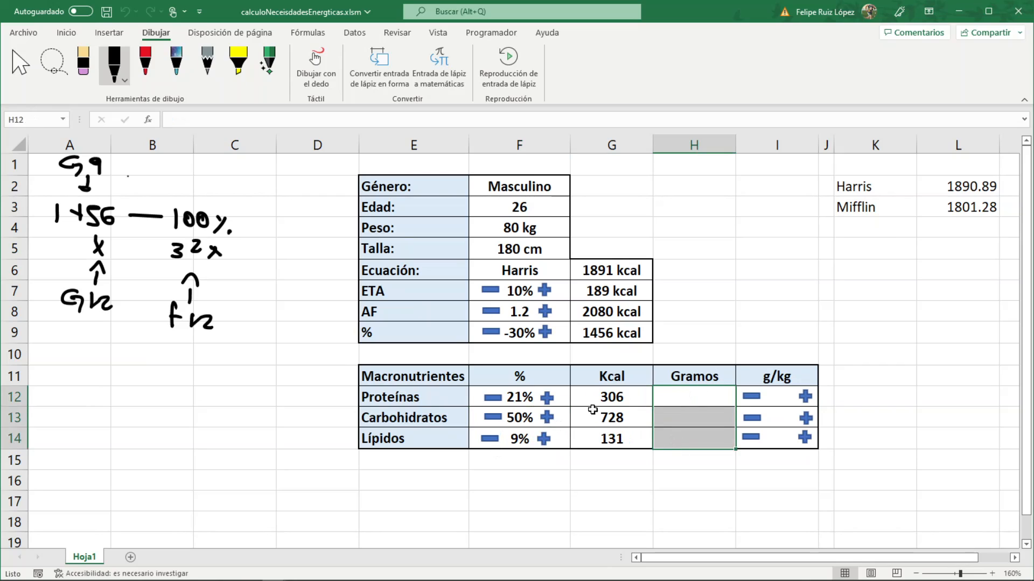
{"action": "left_click", "coordinate": [597, 404]}
{"action": "left_click_drag", "start_coordinate": [597, 405], "coordinate": [568, 428]}
{"action": "left_click_drag", "start_coordinate": [508, 399], "coordinate": [521, 434]}
{"action": "left_click", "coordinate": [607, 336]}
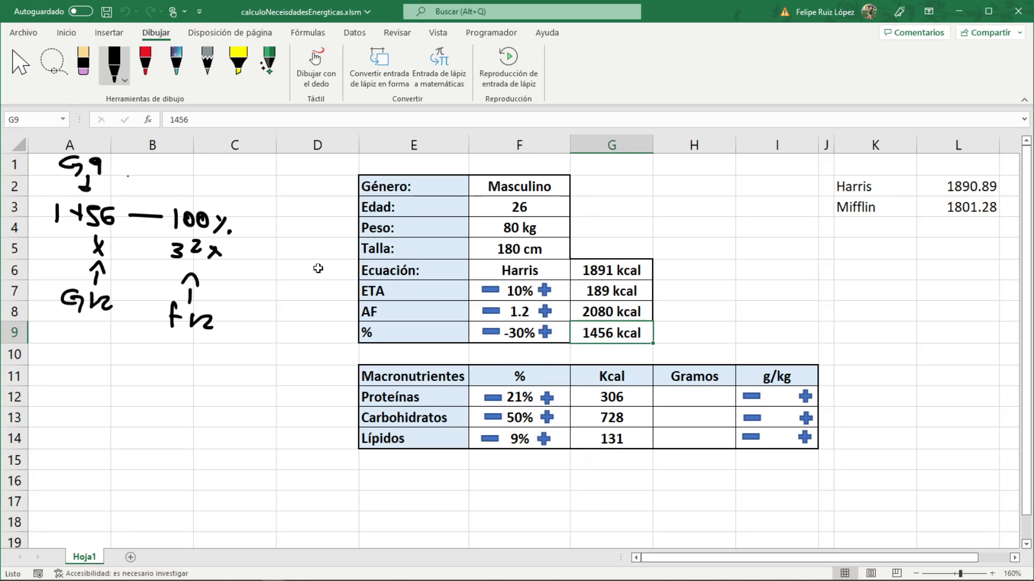
Erase the handwritten proportion notes beside the table and get the black pen ready, undoing a stray stroke over the Kcal column
{"action": "left_click", "coordinate": [83, 62]}
{"action": "mouse_move", "coordinate": [162, 216]}
{"action": "left_mouse_down"}
{"action": "mouse_move", "coordinate": [75, 215]}
{"action": "mouse_move", "coordinate": [84, 168]}
{"action": "mouse_move", "coordinate": [114, 178]}
{"action": "mouse_move", "coordinate": [86, 306]}
{"action": "mouse_move", "coordinate": [81, 256]}
{"action": "mouse_move", "coordinate": [111, 260]}
{"action": "mouse_move", "coordinate": [115, 237]}
{"action": "mouse_move", "coordinate": [208, 260]}
{"action": "mouse_move", "coordinate": [232, 224]}
{"action": "mouse_move", "coordinate": [186, 288]}
{"action": "mouse_move", "coordinate": [182, 327]}
{"action": "mouse_move", "coordinate": [229, 328]}
{"action": "left_mouse_up"}
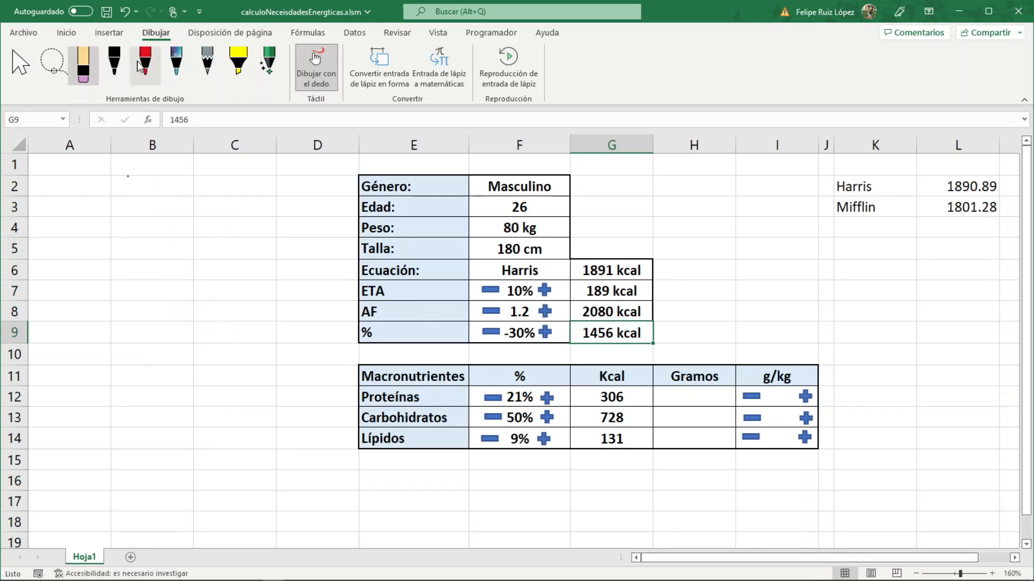
{"action": "left_click", "coordinate": [114, 61]}
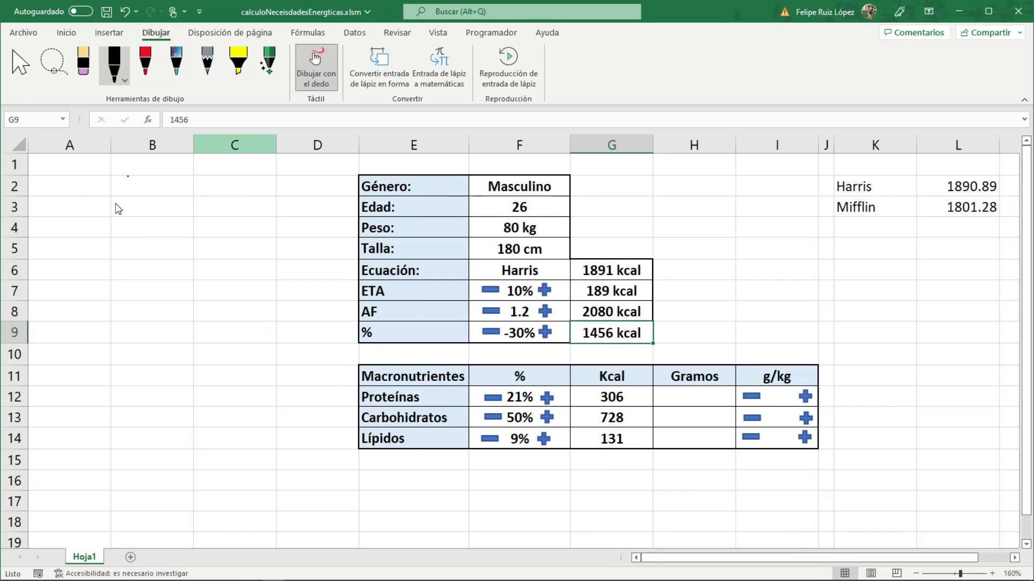
{"action": "left_click_drag", "start_coordinate": [609, 389], "coordinate": [610, 436]}
{"action": "key", "text": "ctrl+z"}
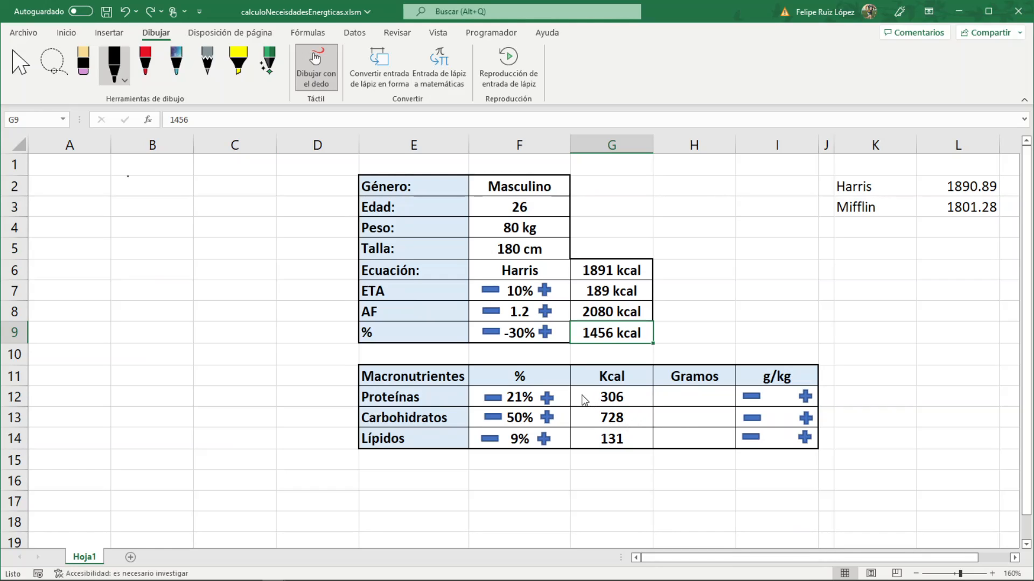
Handwrite the note "306 kcal ÷ 4 → gramos" with the black pen in the empty area beside the table
{"action": "mouse_move", "coordinate": [56, 195]}
{"action": "left_mouse_down"}
{"action": "mouse_move", "coordinate": [49, 219]}
{"action": "mouse_move", "coordinate": [81, 195]}
{"action": "mouse_move", "coordinate": [137, 217]}
{"action": "left_mouse_up"}
{"action": "mouse_move", "coordinate": [155, 208]}
{"action": "left_mouse_down"}
{"action": "mouse_move", "coordinate": [147, 212]}
{"action": "mouse_move", "coordinate": [175, 219]}
{"action": "left_mouse_up"}
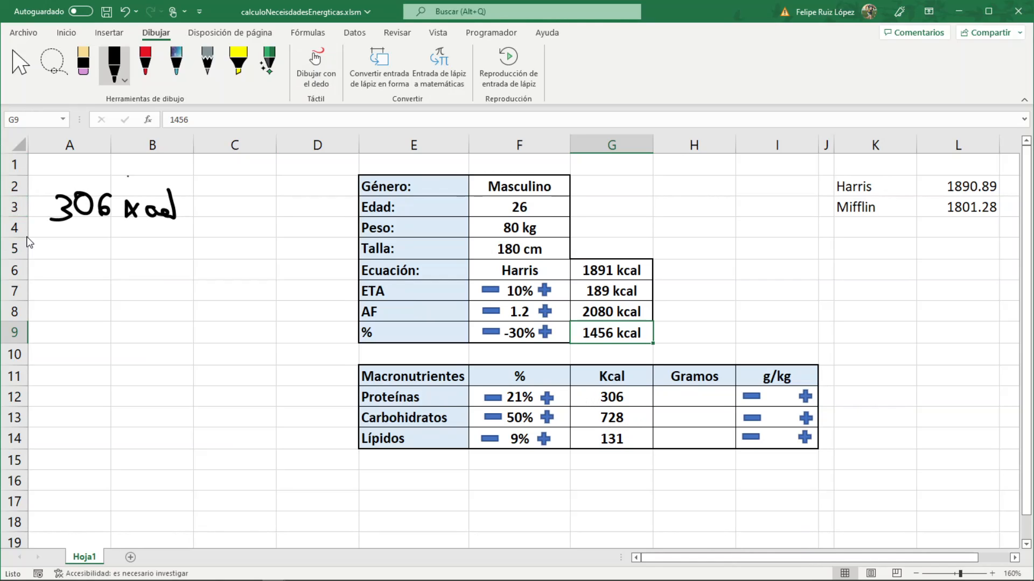
{"action": "mouse_move", "coordinate": [95, 244]}
{"action": "left_mouse_down"}
{"action": "mouse_move", "coordinate": [111, 247]}
{"action": "mouse_move", "coordinate": [102, 237]}
{"action": "left_mouse_up"}
{"action": "mouse_move", "coordinate": [106, 248]}
{"action": "left_mouse_down"}
{"action": "mouse_move", "coordinate": [106, 288]}
{"action": "mouse_move", "coordinate": [97, 276]}
{"action": "mouse_move", "coordinate": [111, 313]}
{"action": "mouse_move", "coordinate": [77, 365]}
{"action": "mouse_move", "coordinate": [110, 346]}
{"action": "left_mouse_up"}
{"action": "left_click_drag", "start_coordinate": [123, 347], "coordinate": [164, 353]}
{"action": "left_click_drag", "start_coordinate": [173, 355], "coordinate": [172, 359]}
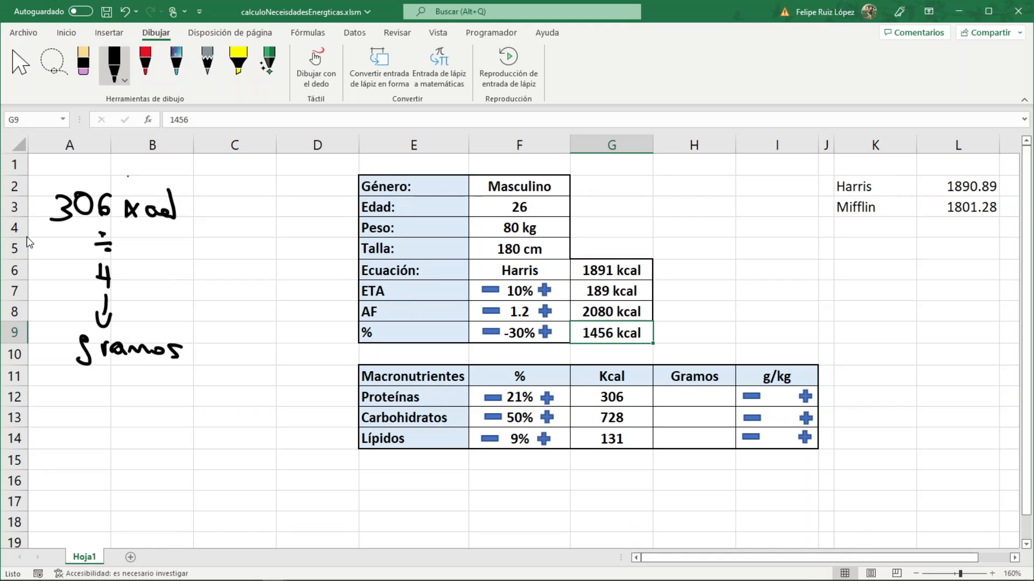
Try the formula =G12/4 in H12 for the grams of Proteínas
{"action": "left_click", "coordinate": [702, 399]}
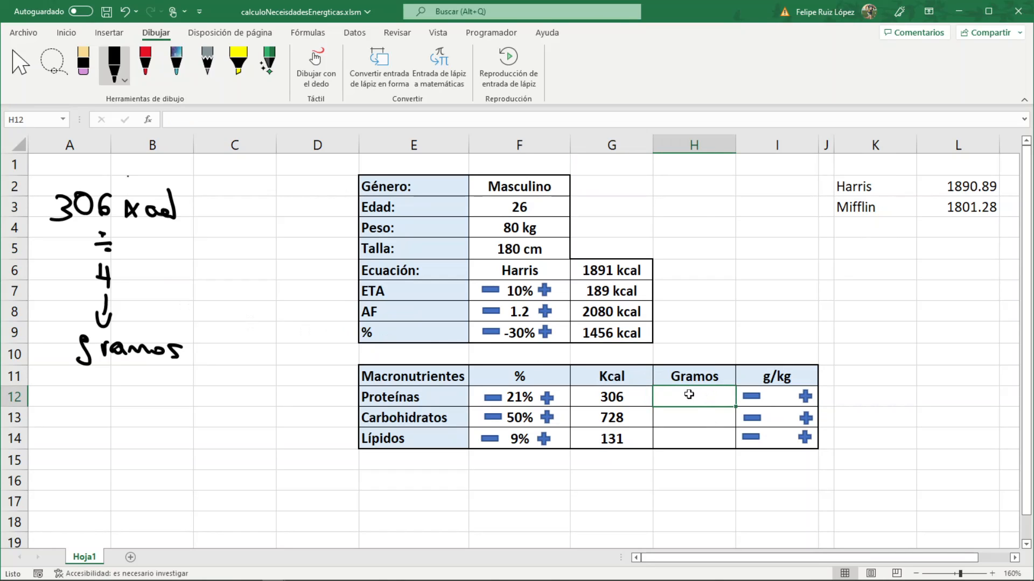
{"action": "type", "text": "="}
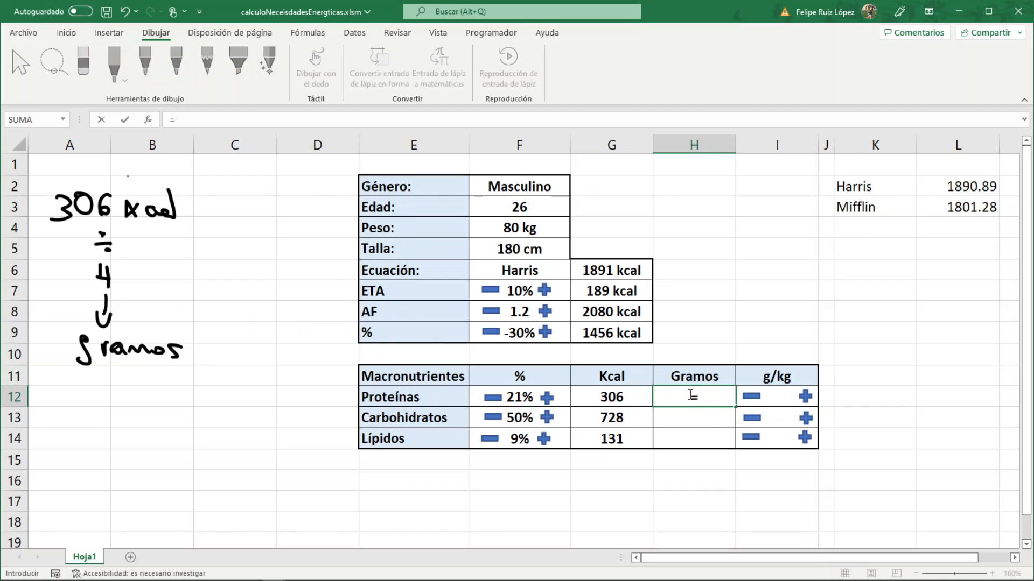
{"action": "left_click", "coordinate": [619, 403]}
{"action": "type", "text": "/4"}
{"action": "key", "text": "Return"}
{"action": "left_click", "coordinate": [730, 400]}
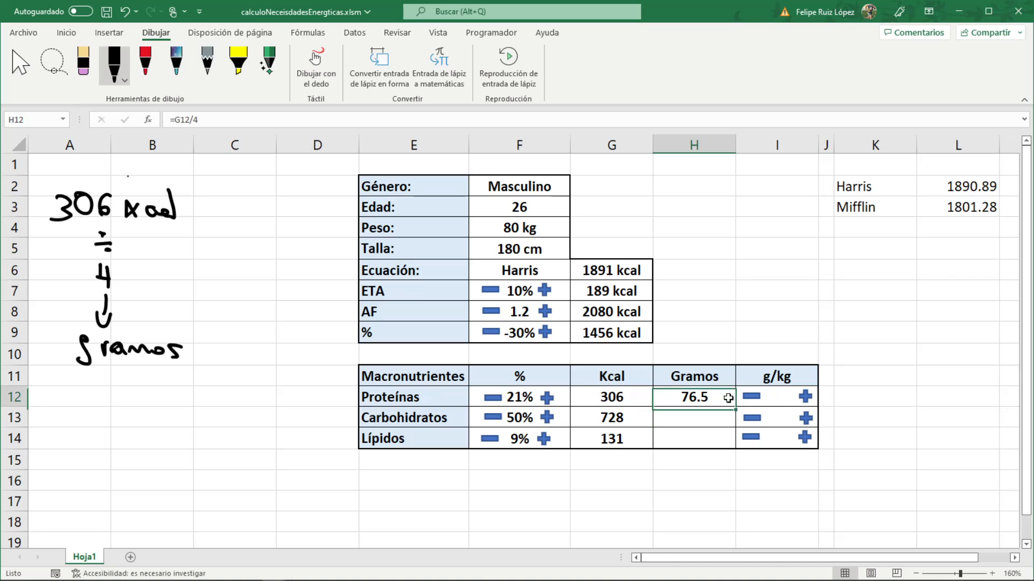
Fill the H12 grams formula down to H14 and change the Lípidos divisor to 9
{"action": "left_click_drag", "start_coordinate": [735, 408], "coordinate": [740, 445]}
{"action": "double_click", "coordinate": [702, 438]}
{"action": "key", "text": "BackSpace"}
{"action": "type", "text": "9"}
{"action": "key", "text": "Return"}
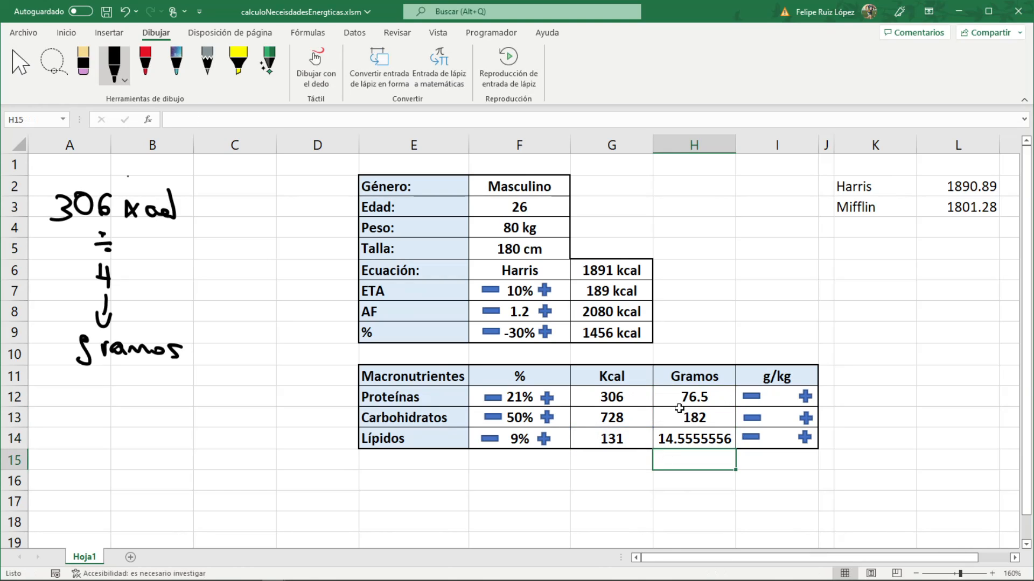
Test the grams formulas by raising the Proteínas percentage three times and lowering it three times with its shapes
{"action": "left_click_drag", "start_coordinate": [639, 397], "coordinate": [636, 424]}
{"action": "left_click", "coordinate": [549, 398]}
{"action": "left_click", "coordinate": [549, 398]}
{"action": "left_click", "coordinate": [550, 398]}
{"action": "left_click", "coordinate": [509, 400]}
{"action": "left_click", "coordinate": [498, 400]}
{"action": "left_click", "coordinate": [498, 399]}
{"action": "left_click", "coordinate": [498, 400]}
Delete the trial grams formulas from H12:H14 and select H12
{"action": "left_click_drag", "start_coordinate": [688, 397], "coordinate": [688, 432]}
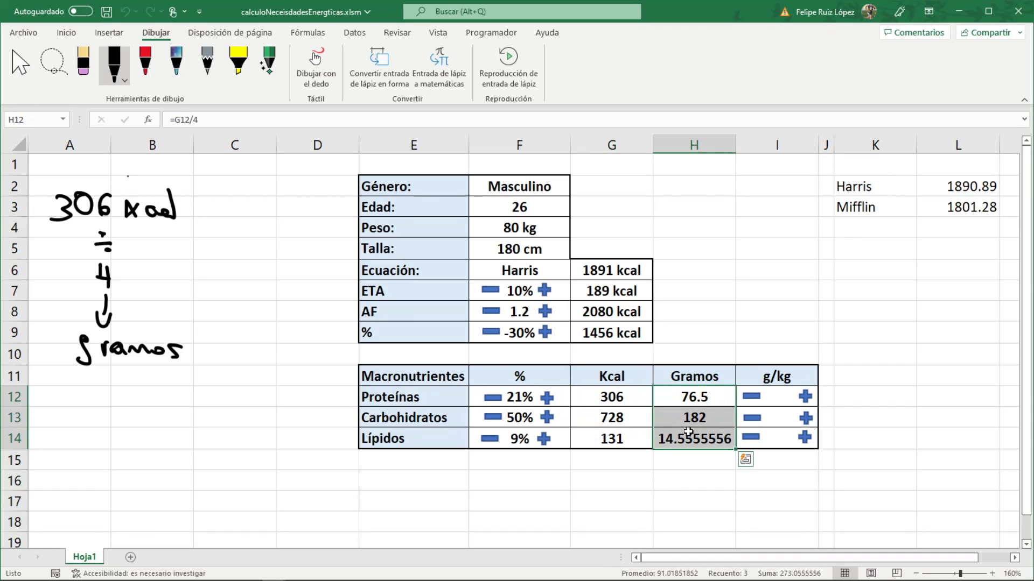
{"action": "key", "text": "Delete"}
{"action": "left_click", "coordinate": [707, 397]}
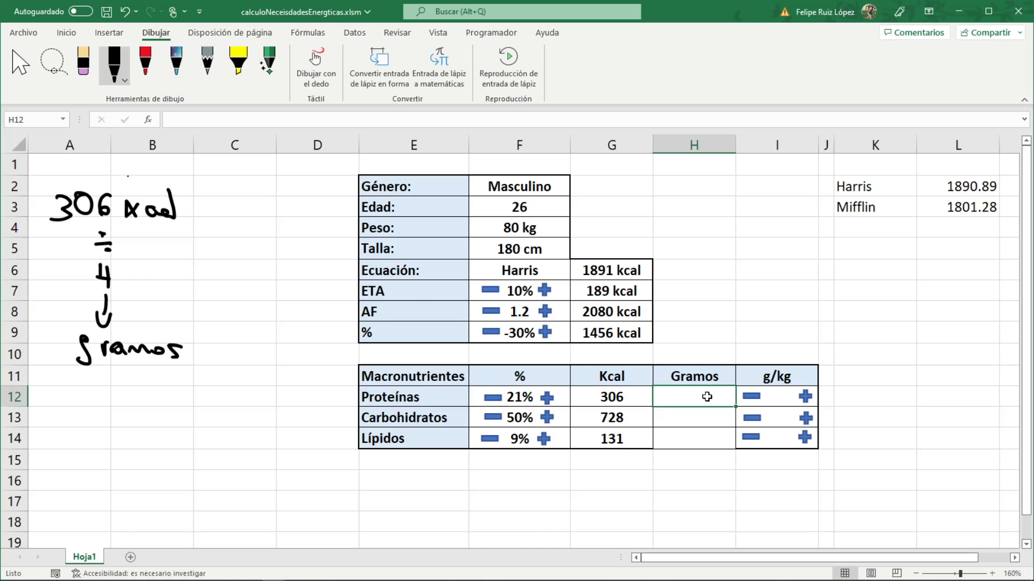
In the Módulo2 code, add a line starting with .Range("H12").Value below the G12 line of AuPorcentajeProteinas
{"action": "key", "text": "alt+F11"}
{"action": "scroll", "coordinate": [521, 323], "scroll_direction": "up", "scroll_amount": 4}
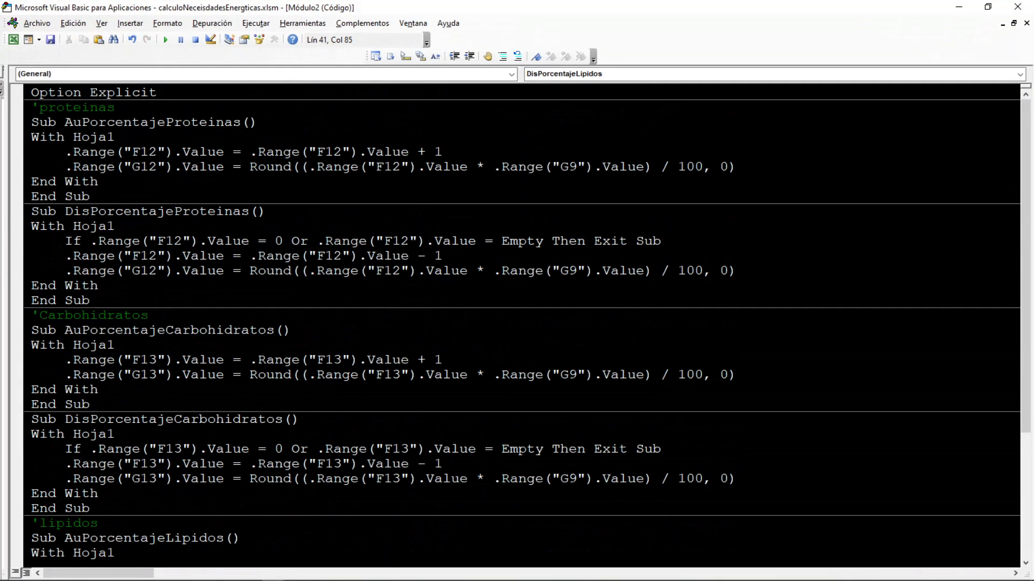
{"action": "left_click", "coordinate": [763, 174]}
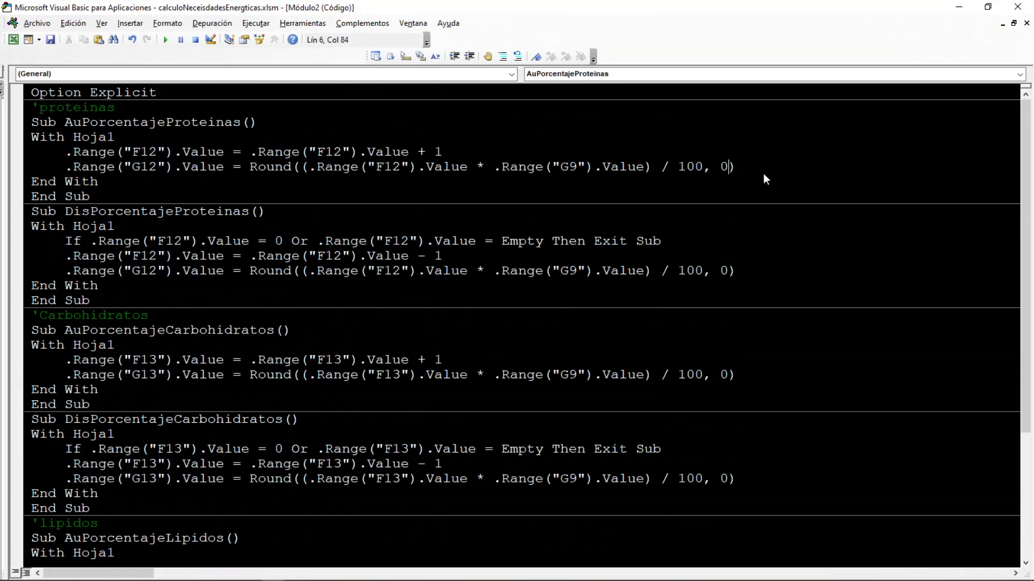
{"action": "key", "text": "Return"}
{"action": "type", "text": ".Range(\"\")"}
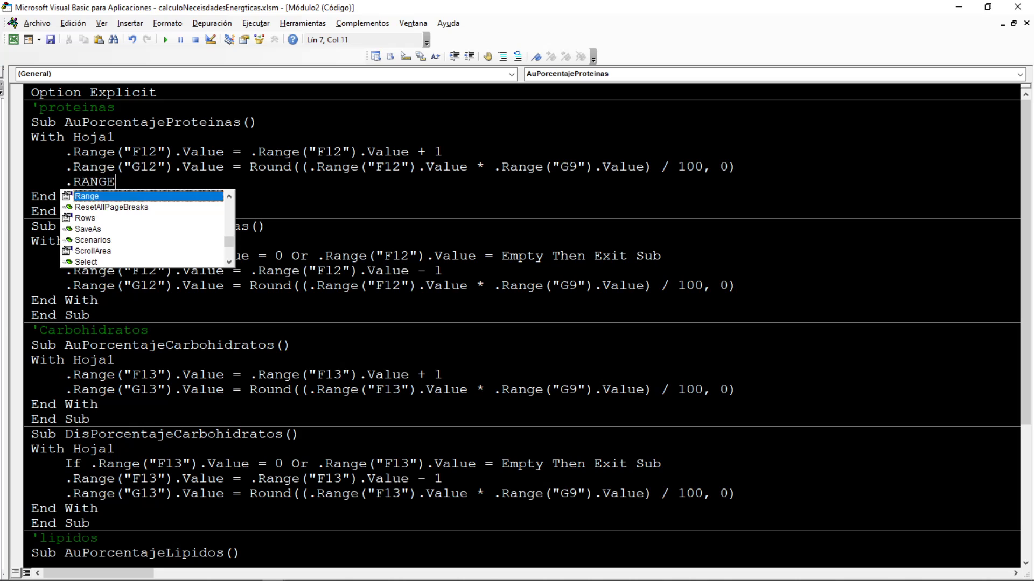
{"action": "type", "text": ".VALUE"}
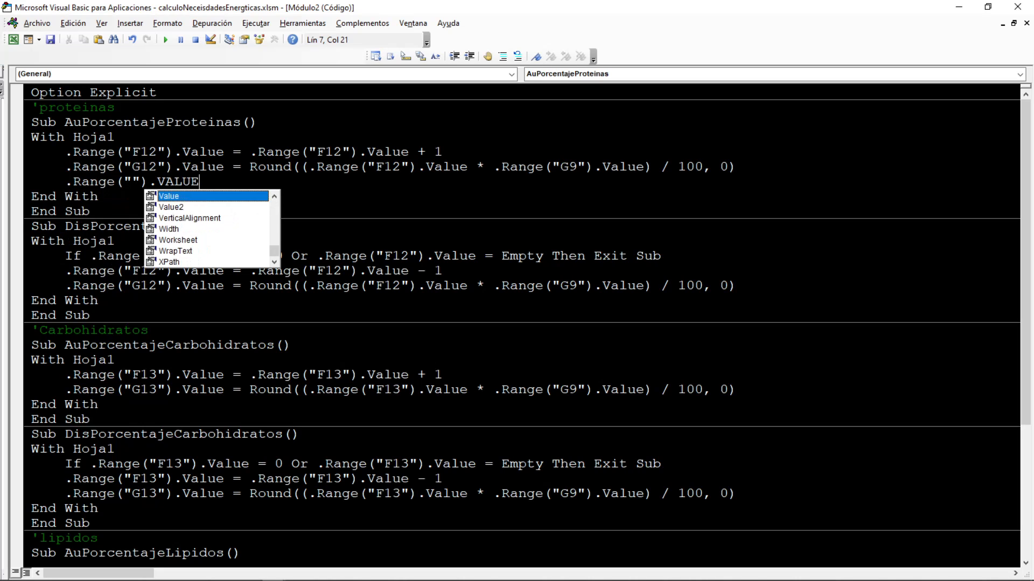
{"action": "key", "text": "Escape"}
{"action": "key", "text": "Left"}
{"action": "key", "text": "Left"}
{"action": "key", "text": "Left"}
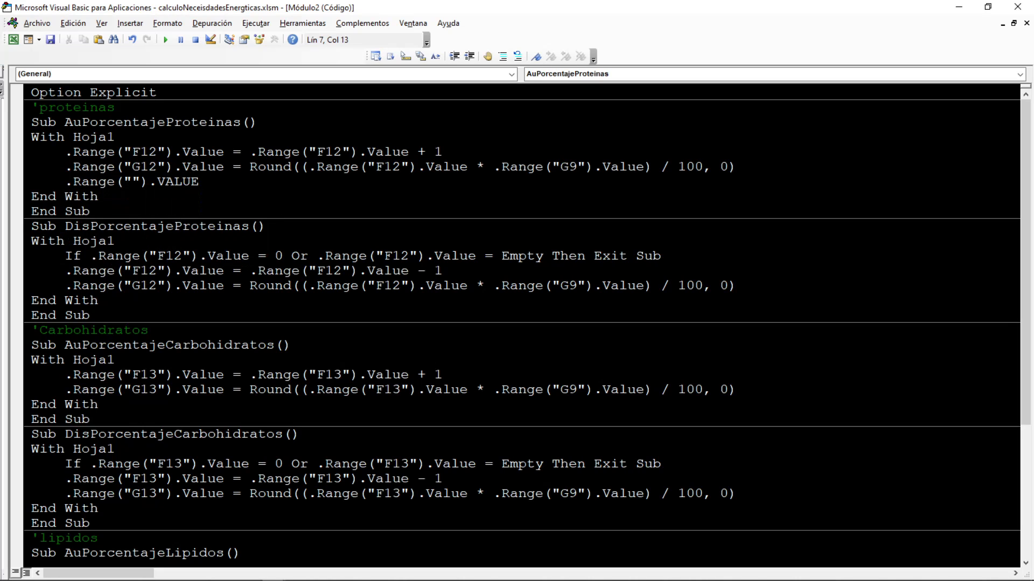
{"action": "left_click_drag", "start_coordinate": [624, 7], "coordinate": [639, 424]}
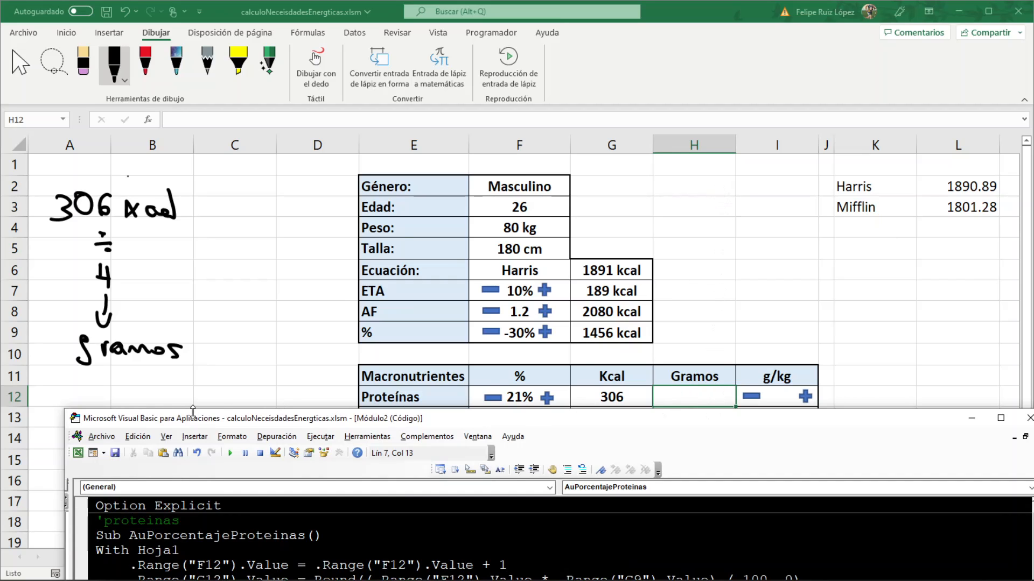
{"action": "double_click", "coordinate": [381, 426]}
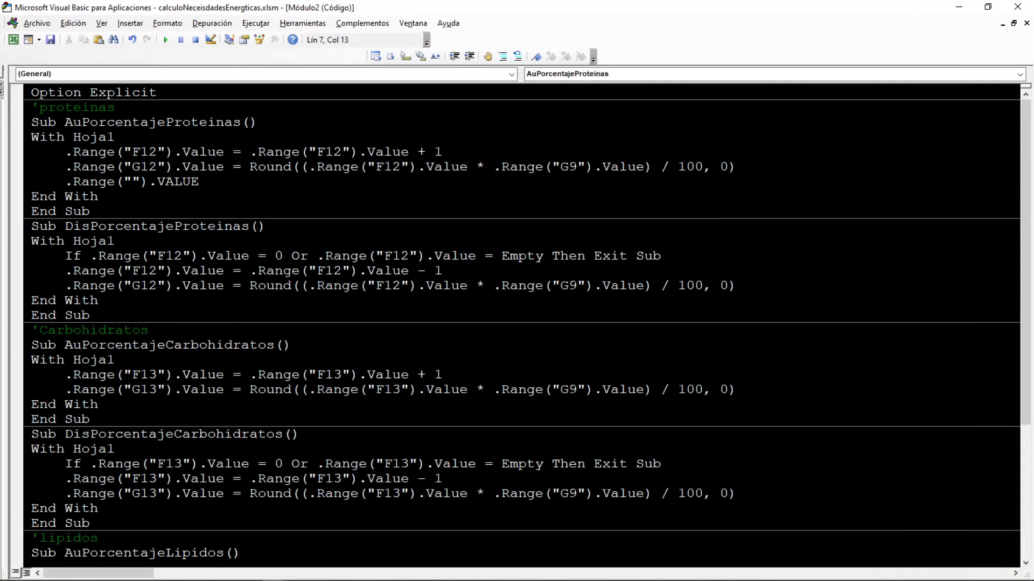
{"action": "type", "text": "H12"}
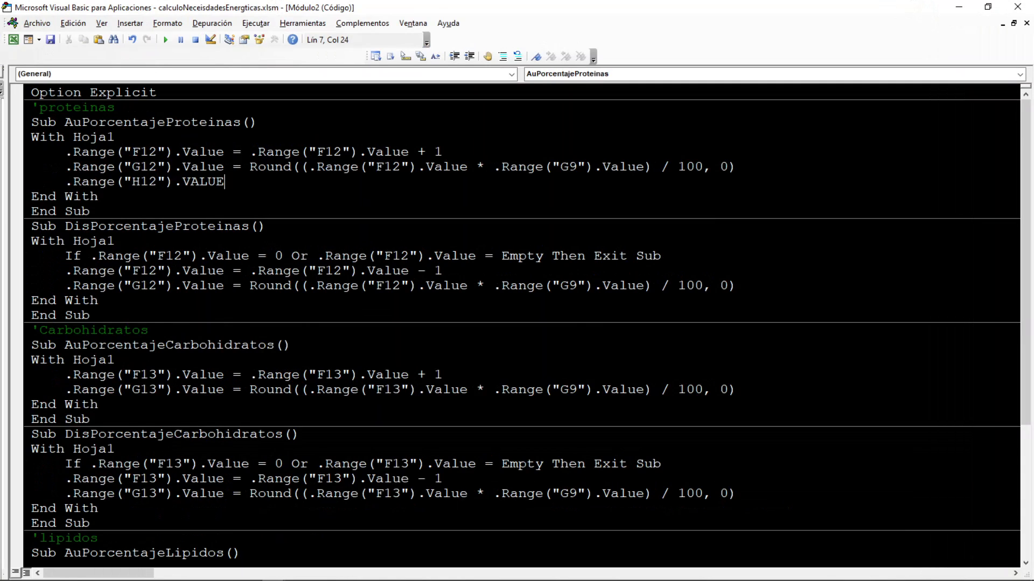
Complete the H12 line of AuPorcentajeProteinas so it equals .Range("G12").Value divided by 4
{"action": "type", "text": "="}
{"action": "type", "text": ".Range(\"\")\""}
{"action": "type", "text": ".VALUE"}
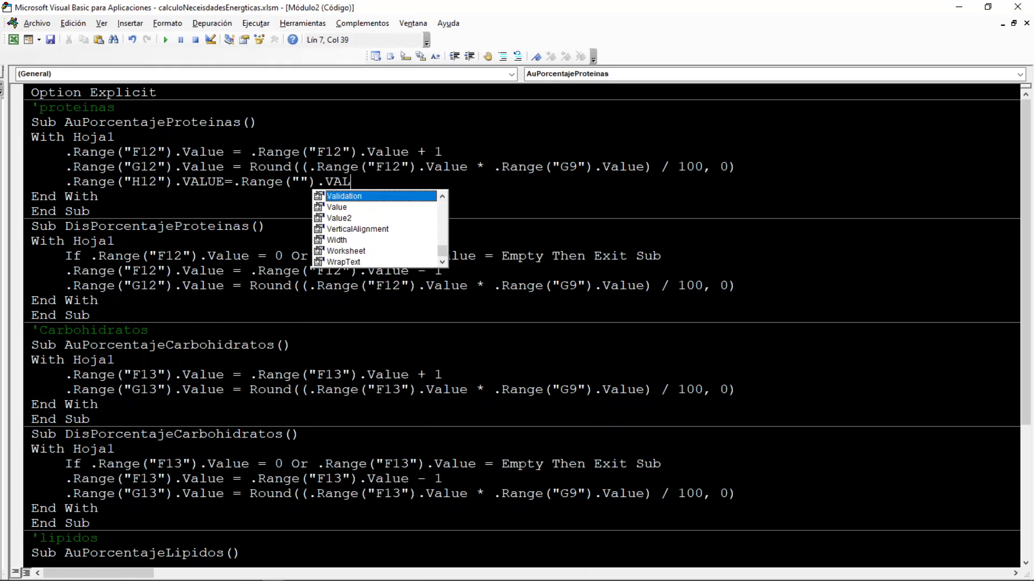
{"action": "type", "text": "/.Range"}
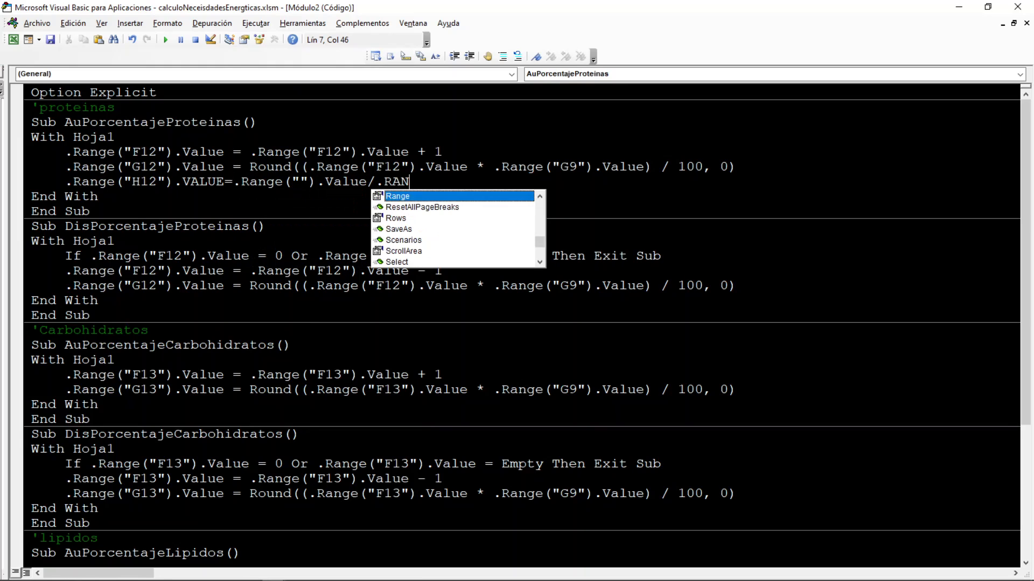
{"action": "key", "text": "BackSpace"}
{"action": "key", "text": "BackSpace"}
{"action": "key", "text": "BackSpace"}
{"action": "key", "text": "BackSpace"}
{"action": "key", "text": "BackSpace"}
{"action": "key", "text": "BackSpace"}
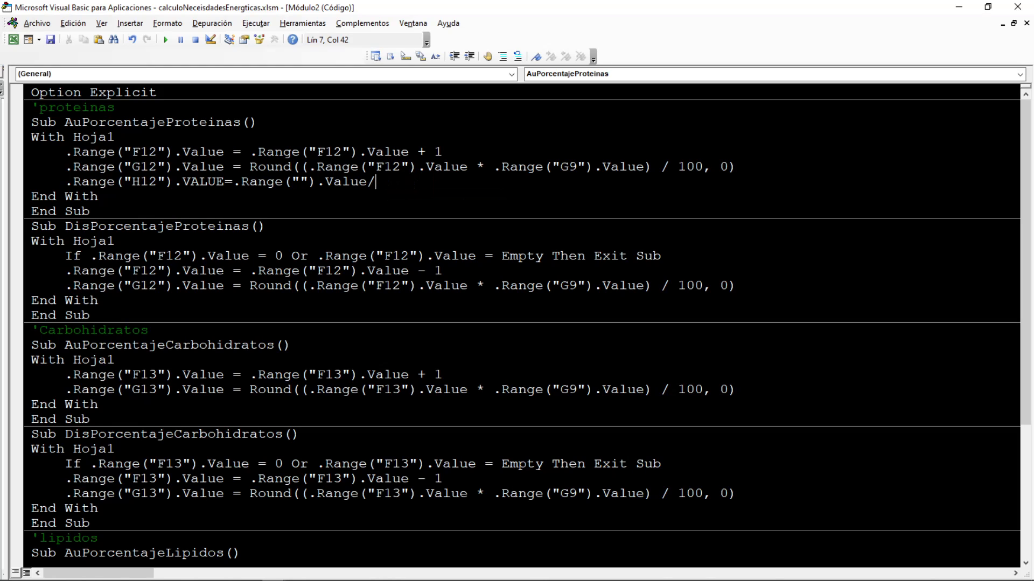
{"action": "type", "text": "4"}
{"action": "key", "text": "alt+F11"}
{"action": "left_click", "coordinate": [628, 391]}
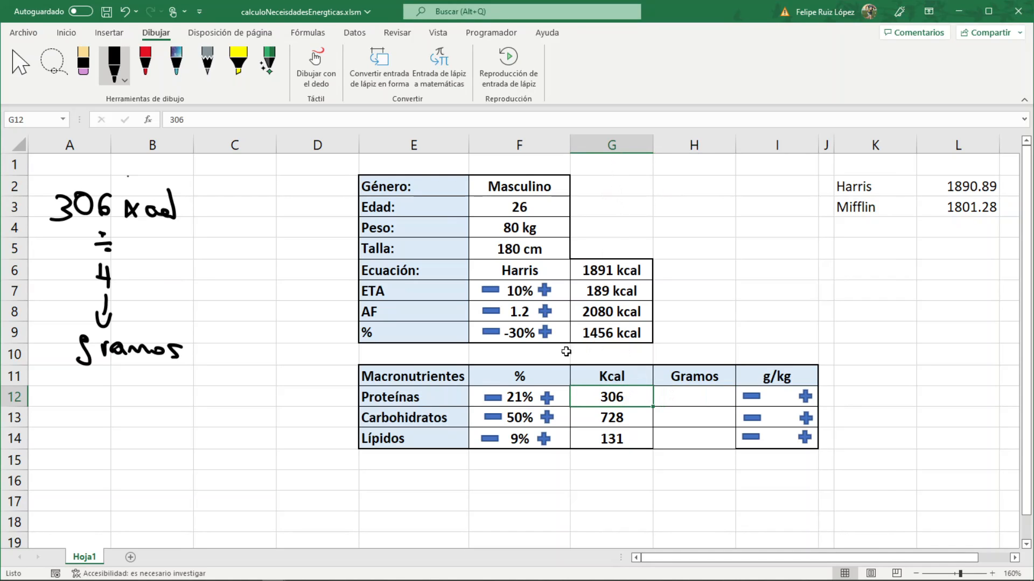
{"action": "key", "text": "alt+F11"}
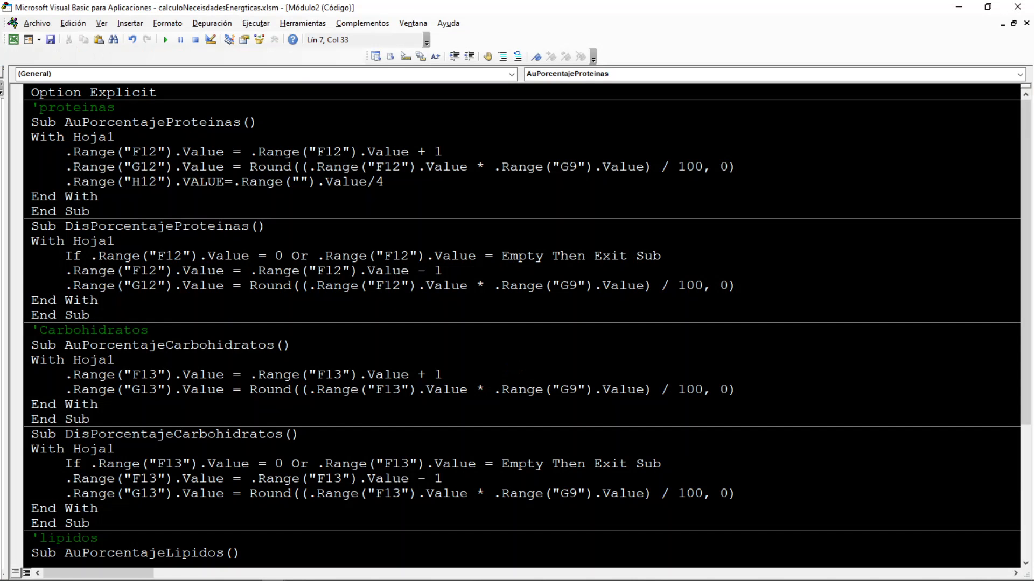
{"action": "type", "text": "G12"}
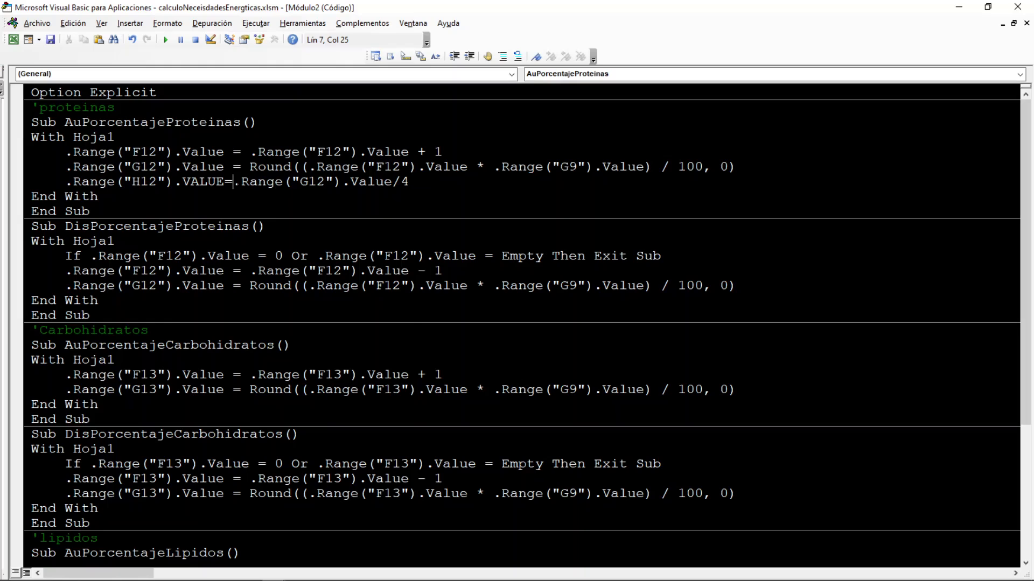
Wrap the G12 division in the H12 line of AuPorcentajeProteinas in Round with 2 decimals
{"action": "type", "text": "ROUND("}
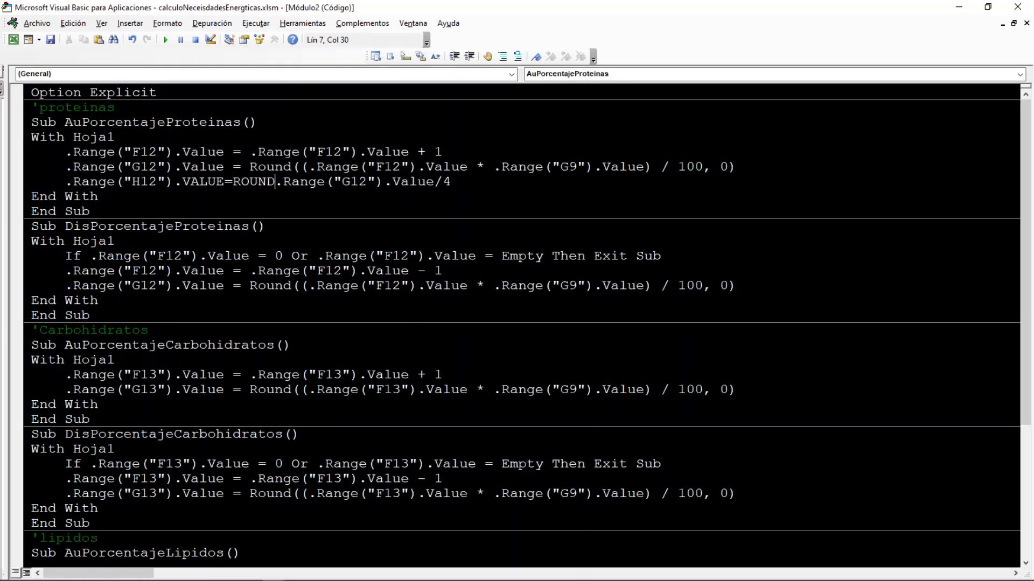
{"action": "type", "text": ","}
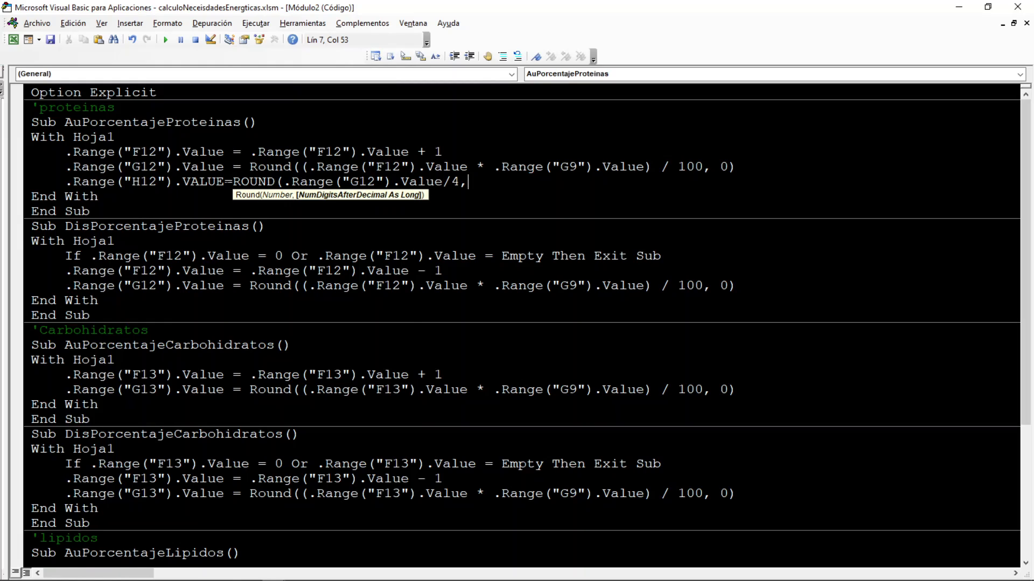
{"action": "type", "text": "2)"}
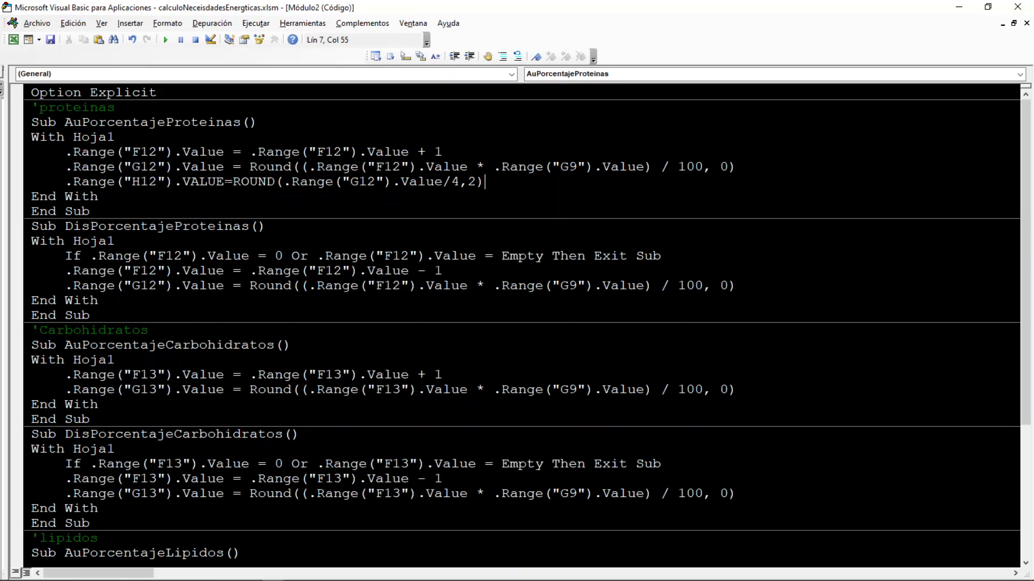
{"action": "key", "text": "Return"}
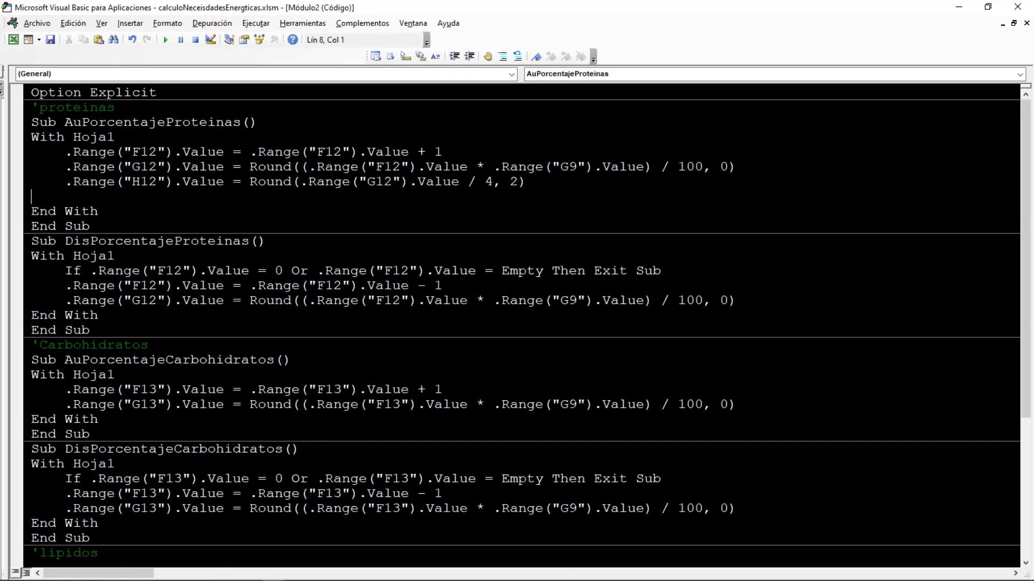
{"action": "key", "text": "BackSpace"}
Copy the H12 grams line into DisPorcentajeProteinas, below its G12 line
{"action": "left_click_drag", "start_coordinate": [526, 182], "coordinate": [68, 185]}
{"action": "key", "text": "ctrl+c"}
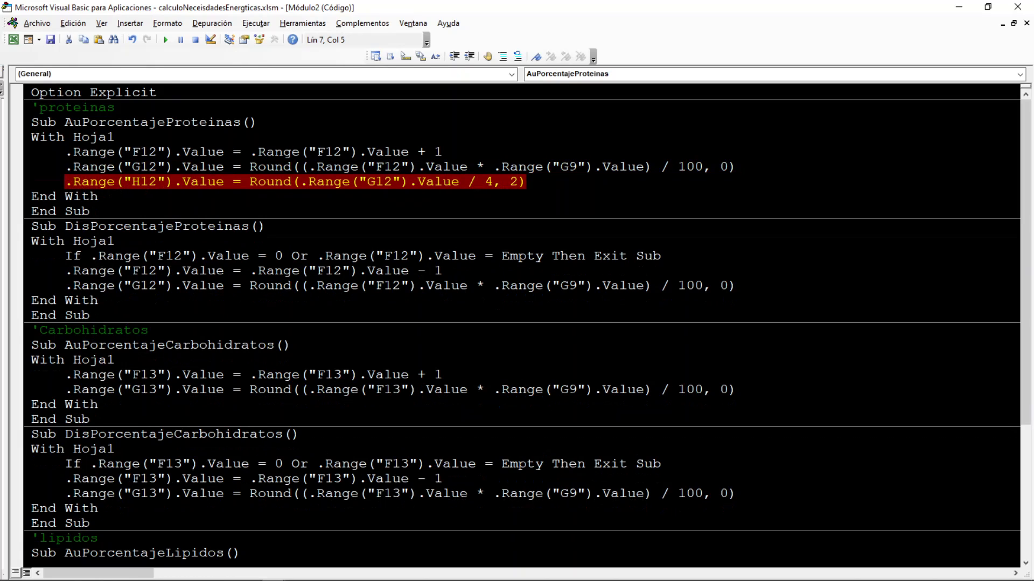
{"action": "left_click", "coordinate": [737, 286]}
{"action": "key", "text": "Return"}
{"action": "key", "text": "ctrl+v"}
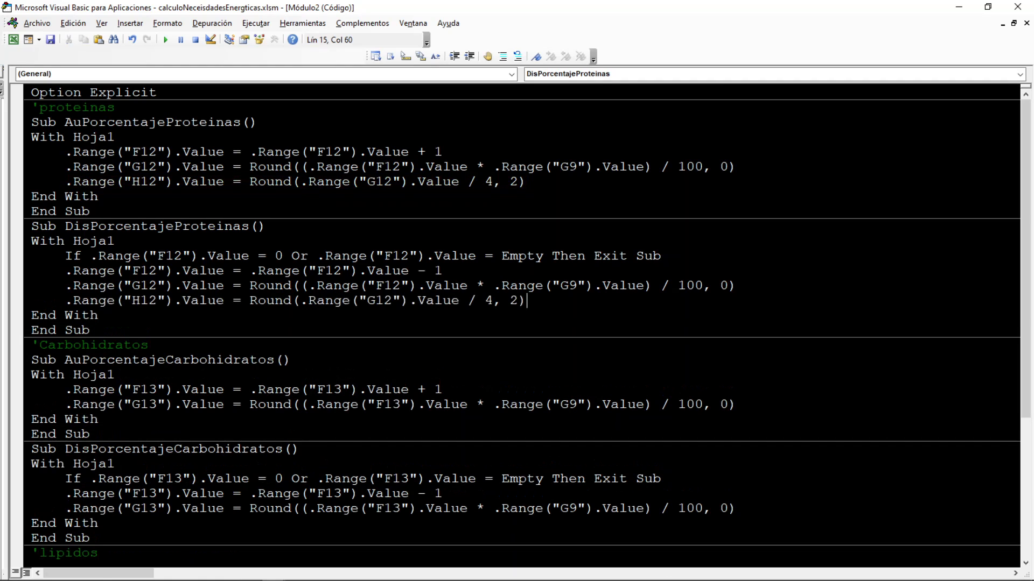
Paste the grams line below the G13 line of AuPorcentajeCarbohidratos and change its references to H13 and G13
{"action": "scroll", "coordinate": [521, 323], "scroll_direction": "down", "scroll_amount": 1}
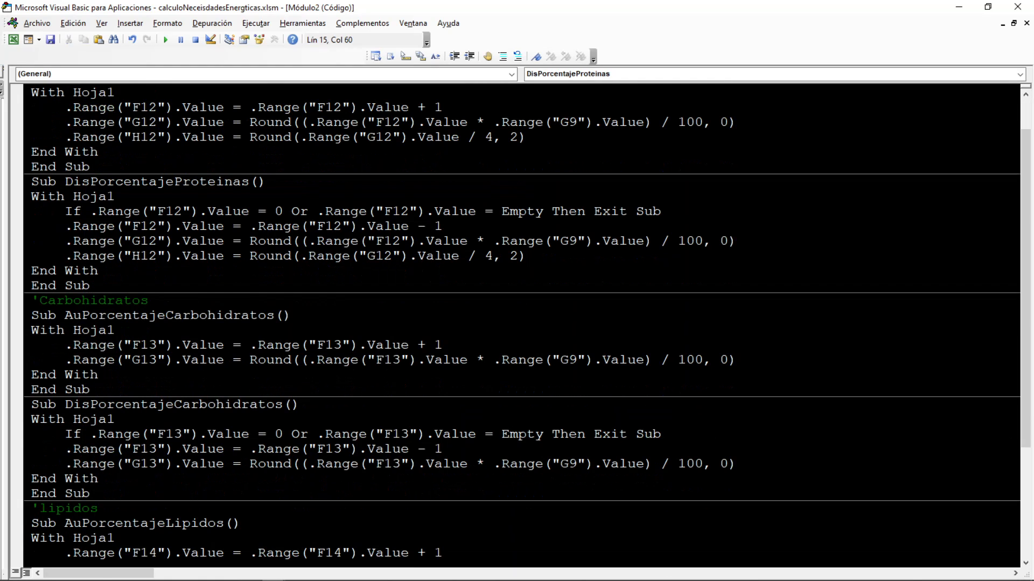
{"action": "left_click", "coordinate": [743, 360]}
{"action": "key", "text": "Return"}
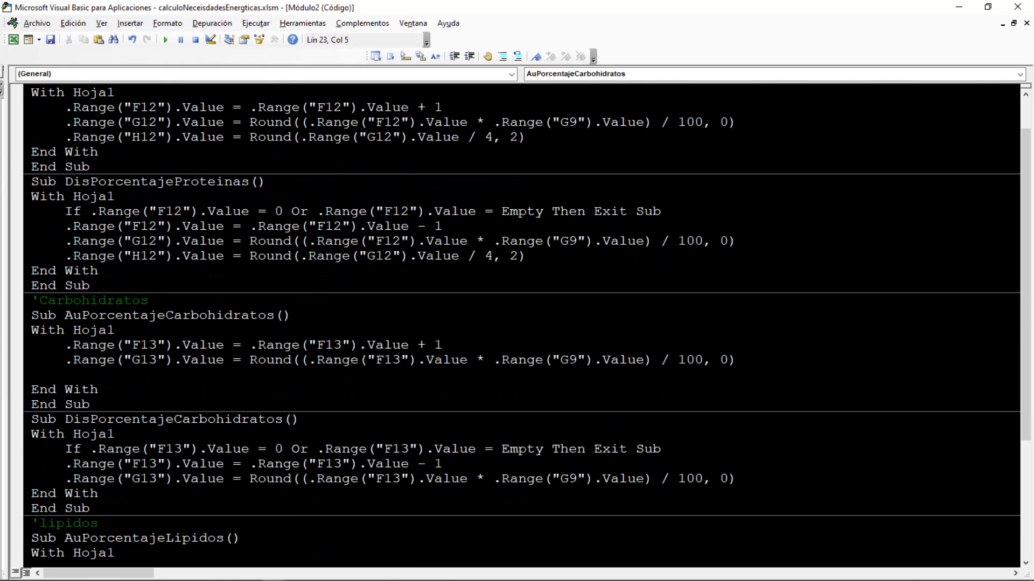
{"action": "key", "text": "ctrl+v"}
{"action": "left_click", "coordinate": [159, 374]}
{"action": "key", "text": "BackSpace"}
{"action": "type", "text": "3"}
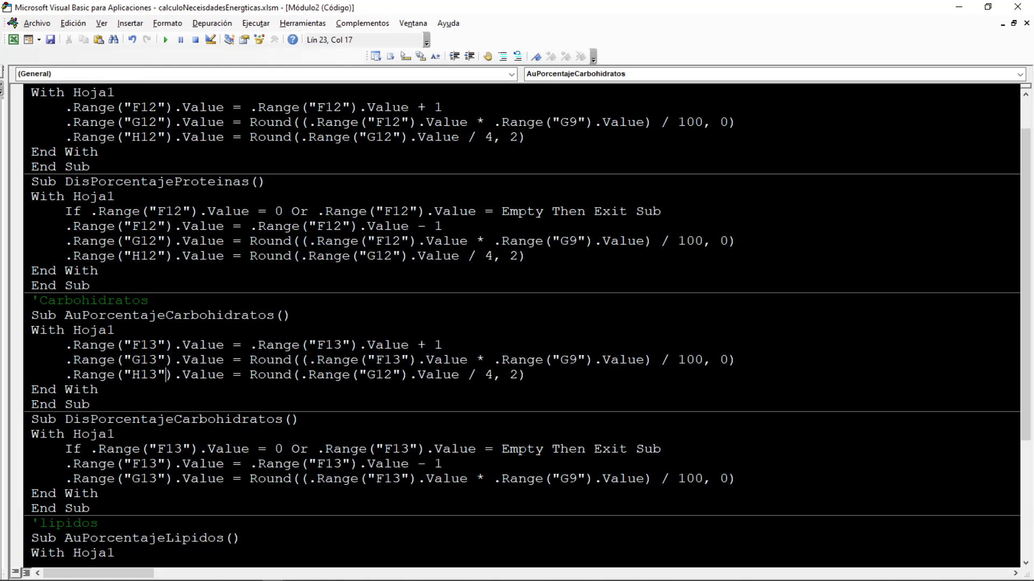
{"action": "key", "text": "Right"}
{"action": "key", "text": "Right"}
{"action": "key", "text": "Right"}
{"action": "key", "text": "Right"}
{"action": "key", "text": "Right"}
{"action": "key", "text": "Right"}
{"action": "key", "text": "Right"}
{"action": "key", "text": "Right"}
{"action": "key", "text": "Right"}
{"action": "key", "text": "Right"}
{"action": "key", "text": "Right"}
{"action": "key", "text": "Right"}
{"action": "key", "text": "Right"}
{"action": "key", "text": "Right"}
{"action": "key", "text": "Right"}
{"action": "key", "text": "BackSpace"}
{"action": "type", "text": "3"}
Copy the H13 grams line into DisPorcentajeCarbohidratos, below its G13 line
{"action": "left_click_drag", "start_coordinate": [525, 376], "coordinate": [64, 377]}
{"action": "key", "text": "ctrl+c"}
{"action": "scroll", "coordinate": [70, 386], "scroll_direction": "down", "scroll_amount": 2}
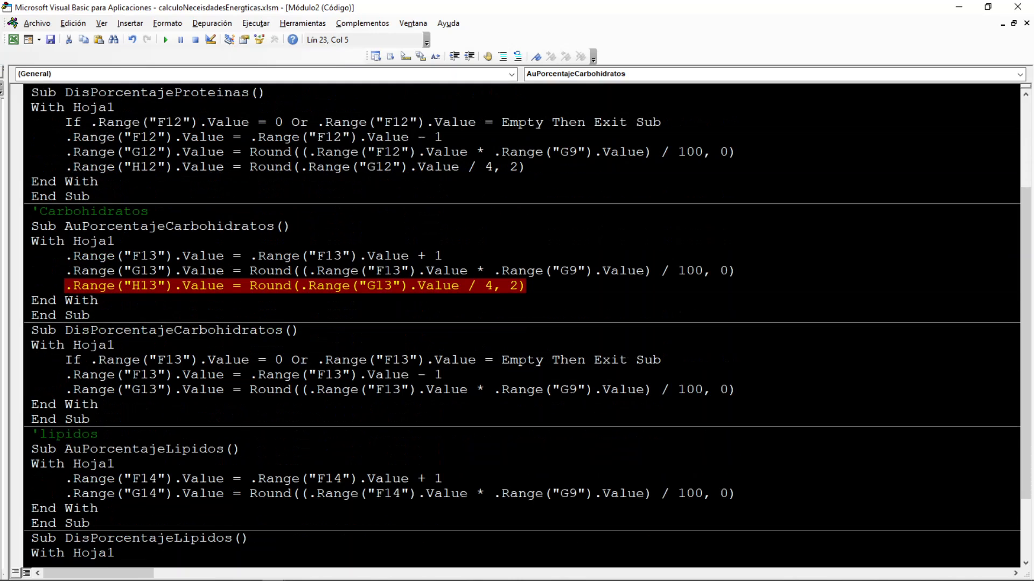
{"action": "left_click", "coordinate": [737, 390]}
{"action": "key", "text": "Return"}
{"action": "key", "text": "ctrl+v"}
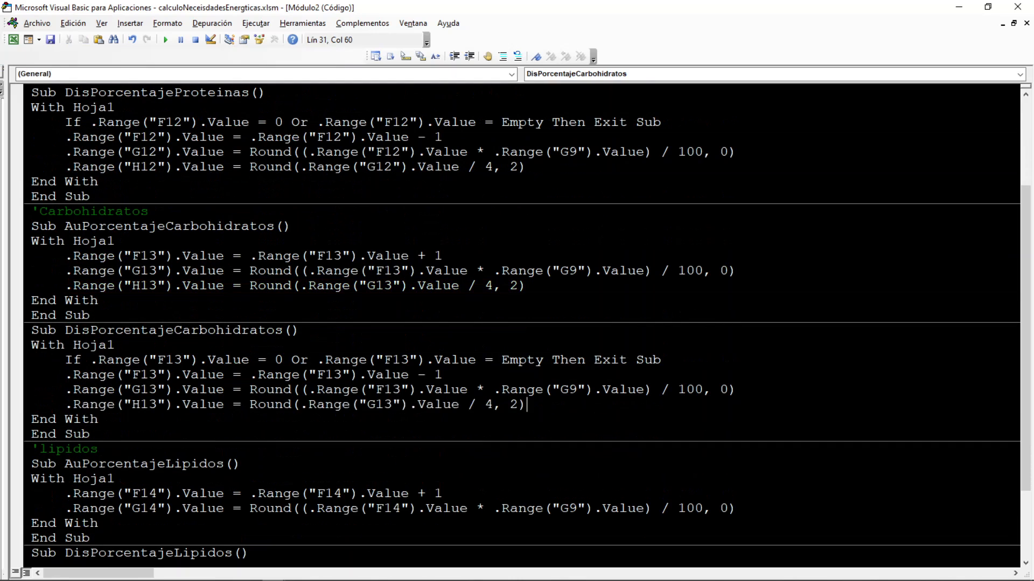
Paste the grams line below the G14 line of AuPorcentajeLipidos and change its references to H14 and G14
{"action": "scroll", "coordinate": [521, 324], "scroll_direction": "down", "scroll_amount": 2}
{"action": "left_click", "coordinate": [99, 434]}
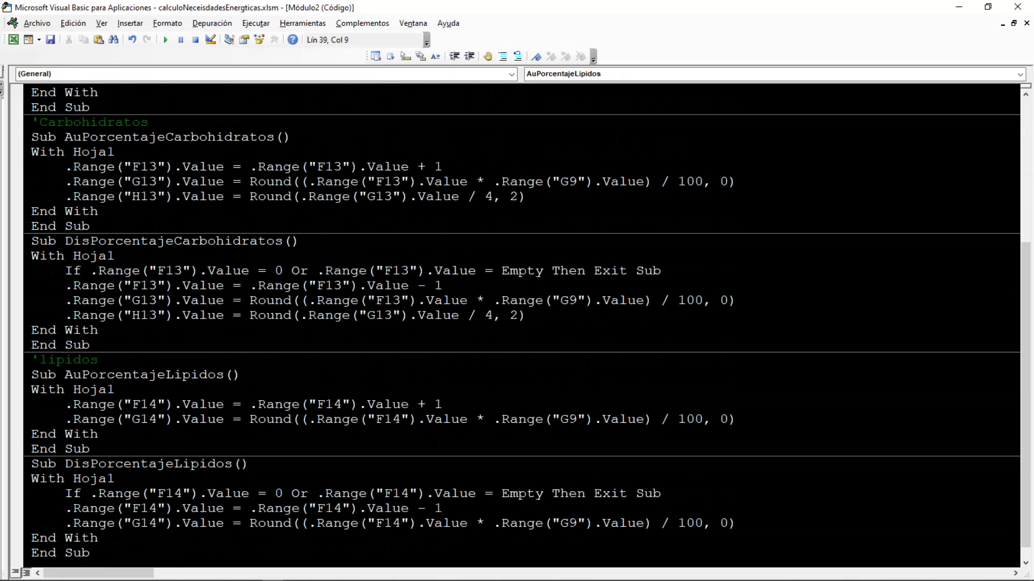
{"action": "left_click", "coordinate": [737, 419]}
{"action": "key", "text": "Return"}
{"action": "key", "text": "ctrl+v"}
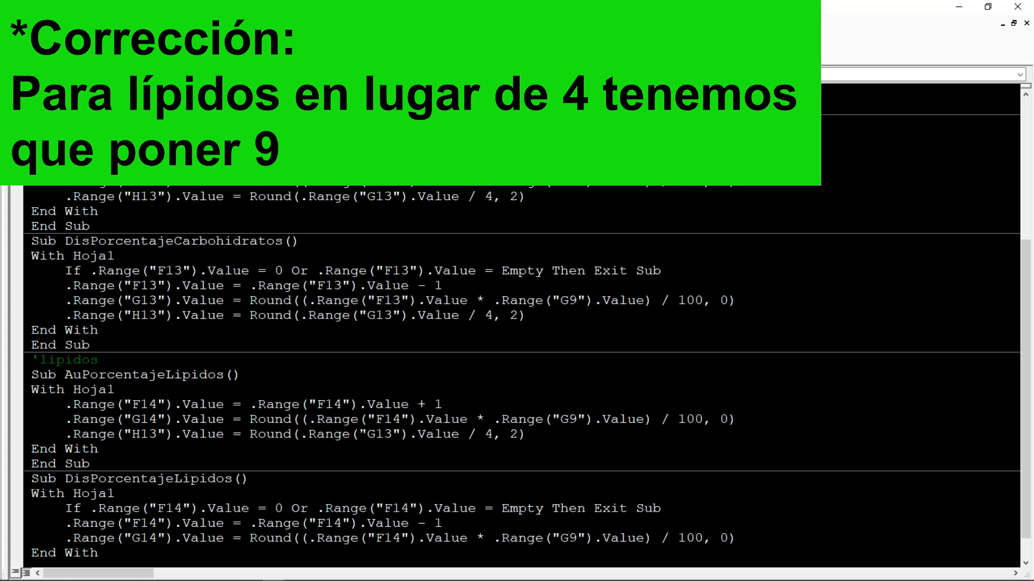
{"action": "key", "text": "BackSpace"}
{"action": "type", "text": "4"}
{"action": "left_click", "coordinate": [392, 434]}
{"action": "key", "text": "BackSpace"}
{"action": "type", "text": "4"}
Copy the H14 grams line of AuPorcentajeLipidos
{"action": "scroll", "coordinate": [521, 377], "scroll_direction": "down", "scroll_amount": 1}
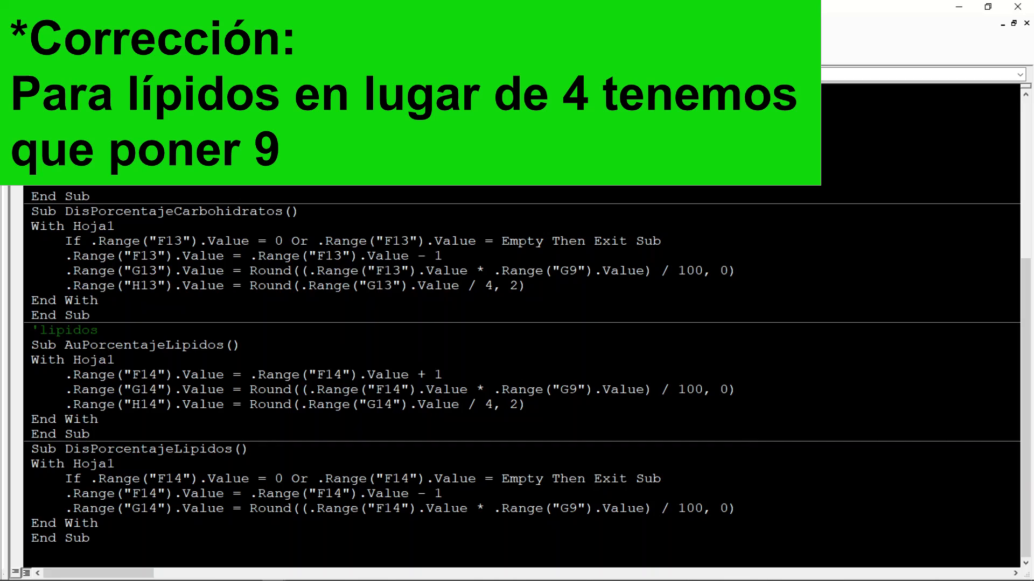
{"action": "left_click_drag", "start_coordinate": [524, 404], "coordinate": [65, 412]}
{"action": "key", "text": "ctrl+c"}
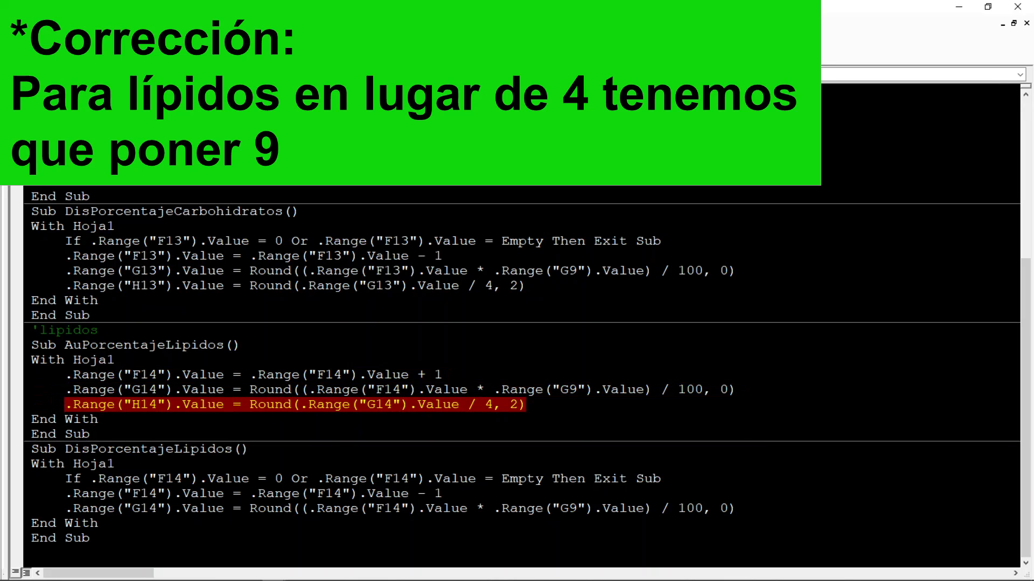
Paste the copied H14 grams line below the G14 line in DisPorcentajeLipidos
{"action": "left_click", "coordinate": [737, 509]}
{"action": "key", "text": "Return"}
{"action": "key", "text": "ctrl+v"}
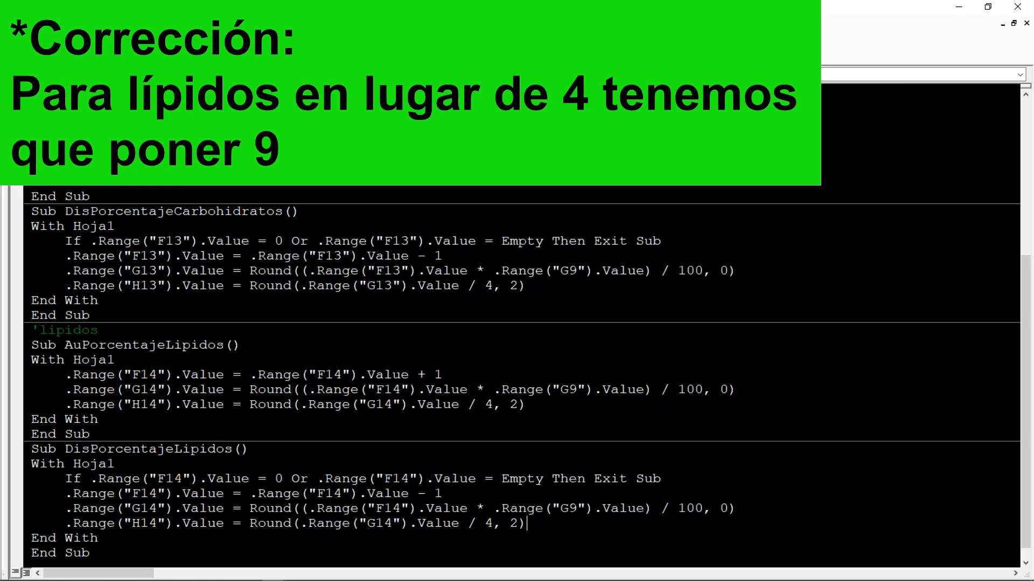
Switch to the Excel sheet and test the increase controls by raising Proteínas to 26% and Carbohidratos to 53%
{"action": "left_click", "coordinate": [959, 8]}
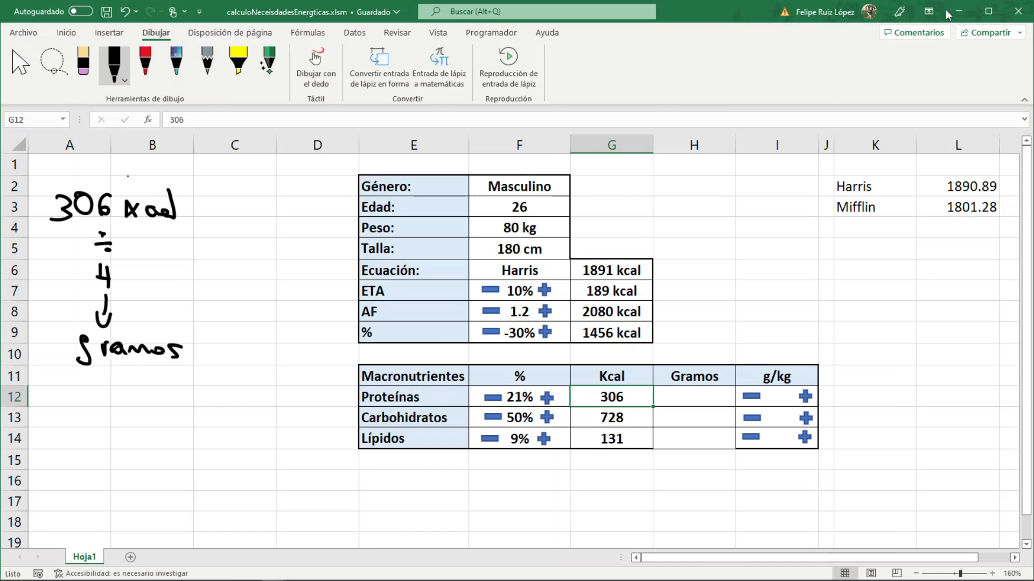
{"action": "left_click", "coordinate": [549, 397]}
{"action": "left_click", "coordinate": [548, 397]}
{"action": "left_click", "coordinate": [548, 398]}
{"action": "left_click", "coordinate": [548, 397]}
{"action": "left_click", "coordinate": [548, 398]}
{"action": "left_click", "coordinate": [547, 418]}
{"action": "left_click", "coordinate": [547, 417]}
{"action": "left_click", "coordinate": [547, 417]}
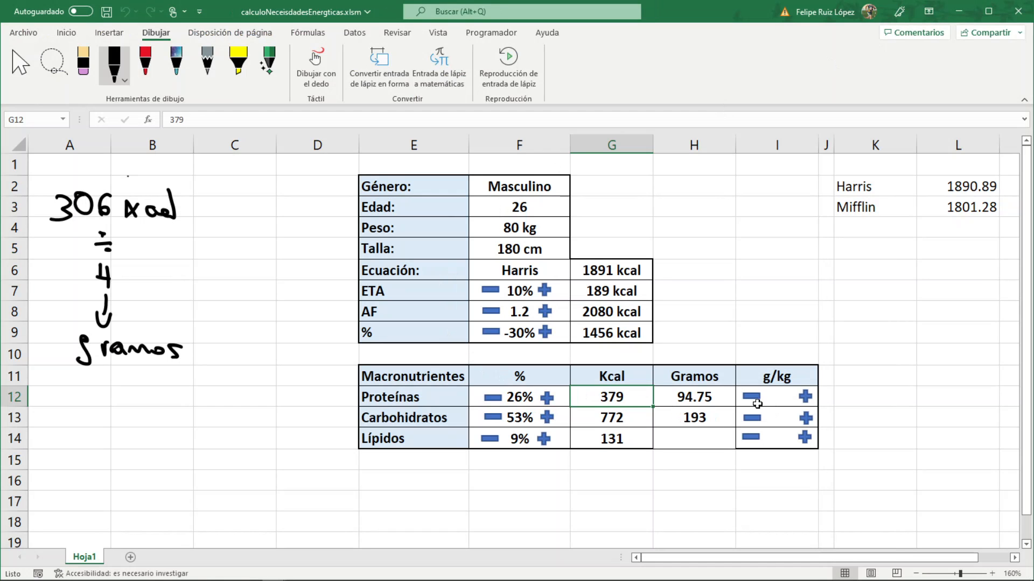
Test the increase and decrease controls for Lípidos, leaving its percentage at 13%
{"action": "left_click", "coordinate": [545, 440]}
{"action": "left_click", "coordinate": [545, 440]}
{"action": "left_click", "coordinate": [545, 440]}
{"action": "left_click", "coordinate": [545, 440]}
{"action": "left_click", "coordinate": [544, 441]}
{"action": "left_click", "coordinate": [491, 439]}
{"action": "left_click", "coordinate": [491, 440]}
{"action": "left_click", "coordinate": [491, 440]}
{"action": "left_click", "coordinate": [542, 439]}
{"action": "left_click", "coordinate": [543, 439]}
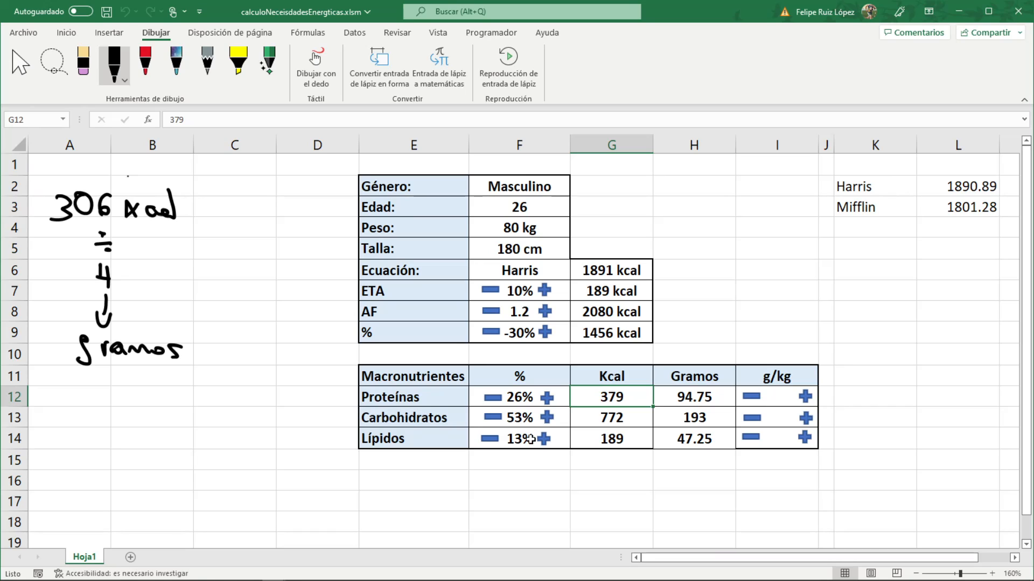
Handwrite the g/kg formula "H14 ÷ F4" in ink below the existing gramos note
{"action": "left_click", "coordinate": [775, 393]}
{"action": "left_click", "coordinate": [774, 419]}
{"action": "left_click", "coordinate": [773, 443]}
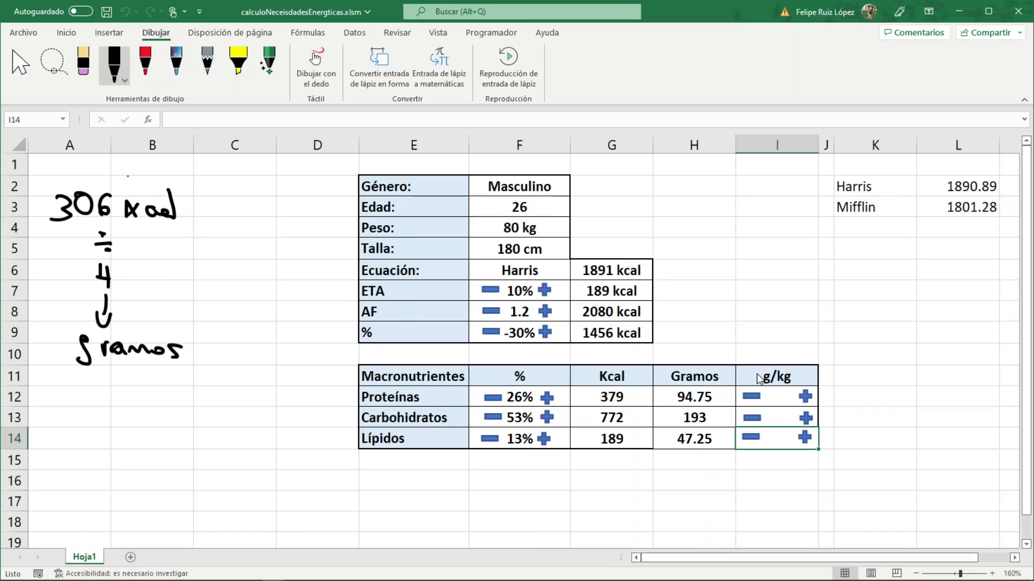
{"action": "left_click_drag", "start_coordinate": [97, 424], "coordinate": [98, 442]}
{"action": "mouse_move", "coordinate": [112, 431]}
{"action": "left_mouse_down"}
{"action": "mouse_move", "coordinate": [112, 450]}
{"action": "mouse_move", "coordinate": [112, 431]}
{"action": "left_mouse_up"}
{"action": "mouse_move", "coordinate": [121, 429]}
{"action": "left_mouse_down"}
{"action": "mouse_move", "coordinate": [122, 442]}
{"action": "mouse_move", "coordinate": [141, 437]}
{"action": "left_mouse_up"}
{"action": "mouse_move", "coordinate": [140, 427]}
{"action": "left_mouse_down"}
{"action": "mouse_move", "coordinate": [141, 443]}
{"action": "mouse_move", "coordinate": [166, 438]}
{"action": "left_mouse_up"}
{"action": "left_click", "coordinate": [160, 434]}
{"action": "left_click", "coordinate": [160, 442]}
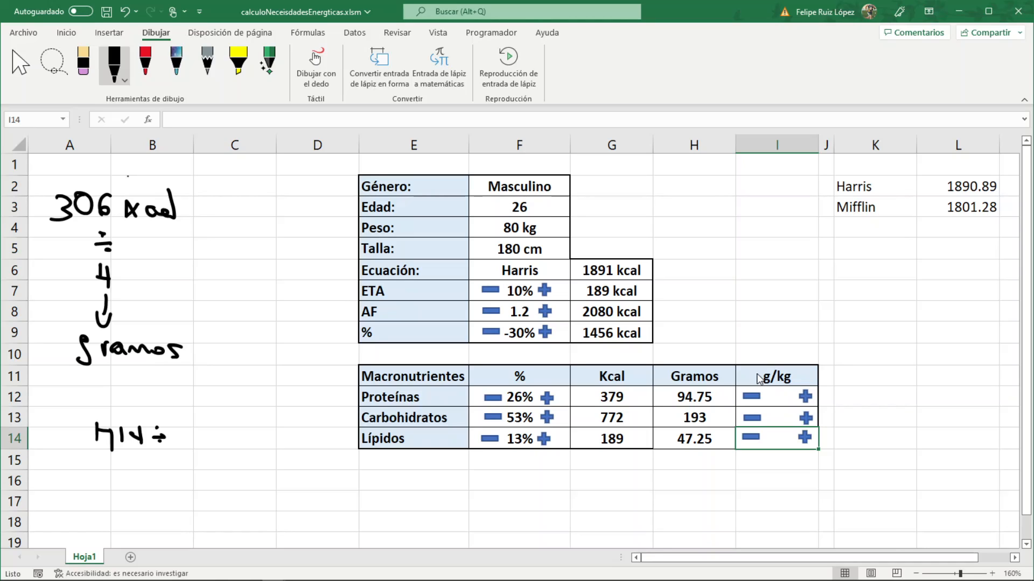
{"action": "mouse_move", "coordinate": [191, 424]}
{"action": "left_mouse_down"}
{"action": "mouse_move", "coordinate": [187, 445]}
{"action": "mouse_move", "coordinate": [196, 434]}
{"action": "left_mouse_up"}
{"action": "left_click_drag", "start_coordinate": [208, 440], "coordinate": [216, 446]}
{"action": "left_click_drag", "start_coordinate": [208, 424], "coordinate": [205, 438]}
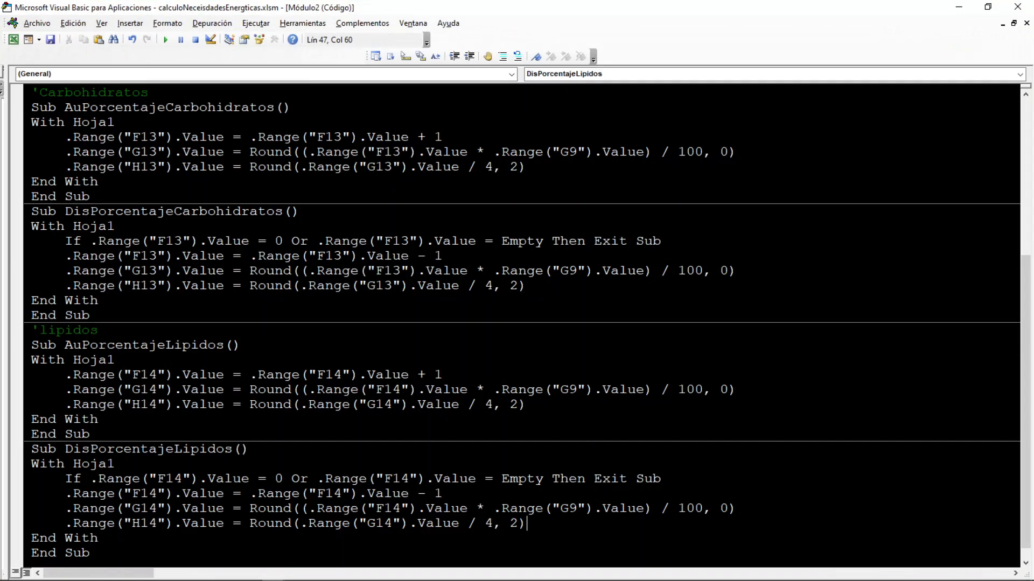
In AuPorcentajeProteinas, add a line below the H12 assignment that sets a blank Range value to one blank Range value divided by another
{"action": "scroll", "coordinate": [521, 323], "scroll_direction": "up", "scroll_amount": 6}
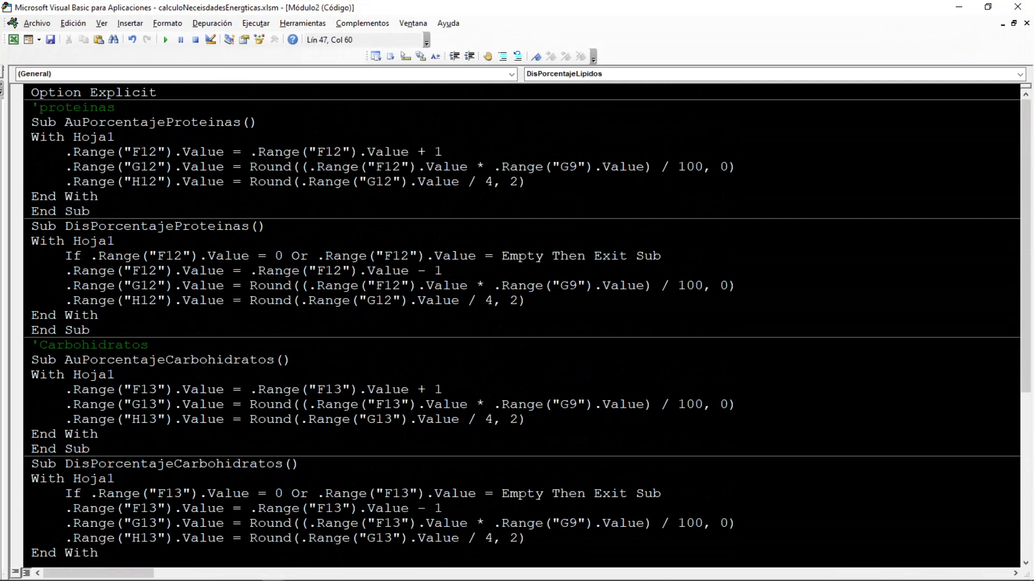
{"action": "left_click", "coordinate": [528, 182]}
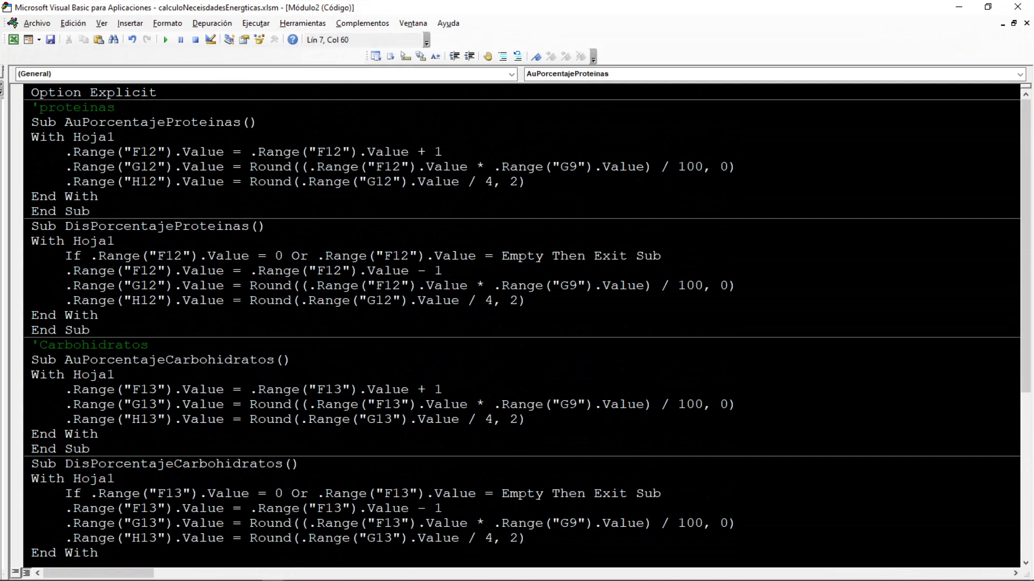
{"action": "key", "text": "Return"}
{"action": "type", "text": ",RANGE(\""}
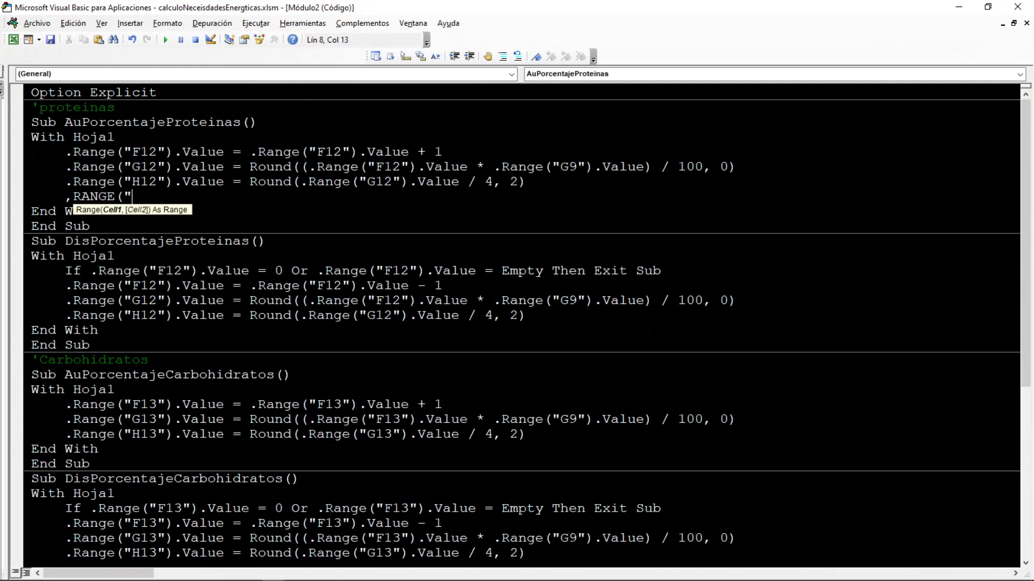
{"action": "type", "text": "\")"}
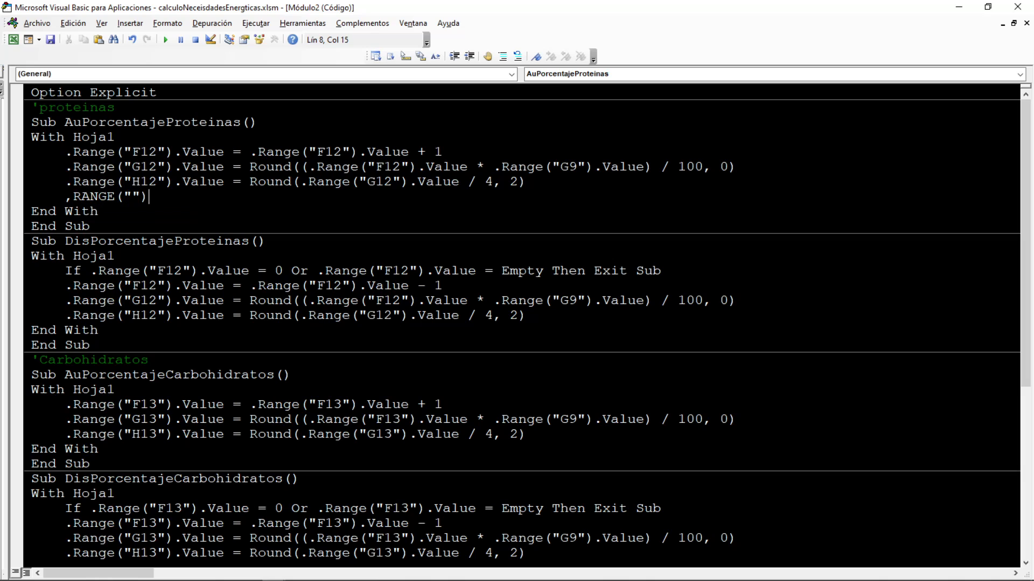
{"action": "type", "text": ".Value).R"}
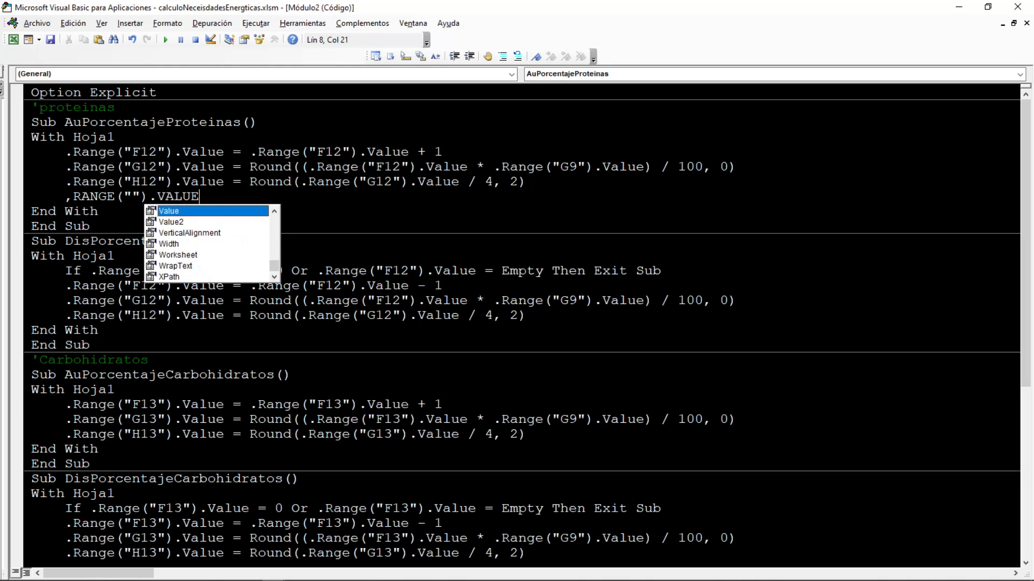
{"action": "type", "text": "ANGE"}
{"action": "key", "text": "BackSpace"}
{"action": "key", "text": "BackSpace"}
{"action": "key", "text": "BackSpace"}
{"action": "key", "text": "BackSpace"}
{"action": "key", "text": "BackSpace"}
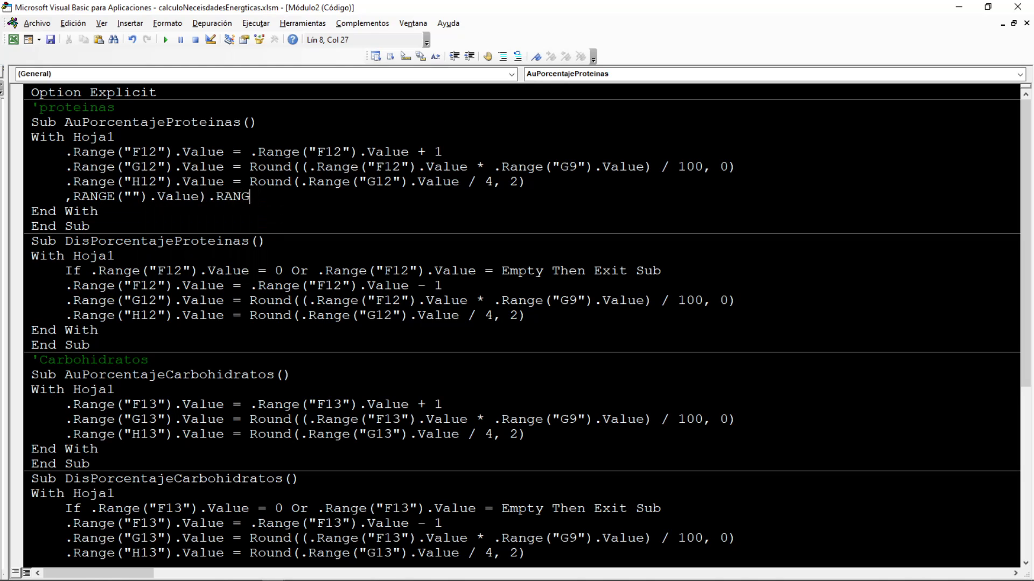
{"action": "key", "text": "BackSpace"}
{"action": "key", "text": "BackSpace"}
{"action": "type", "text": "=.Range(\"\").Value/.RANGE(\"\").VALUE"}
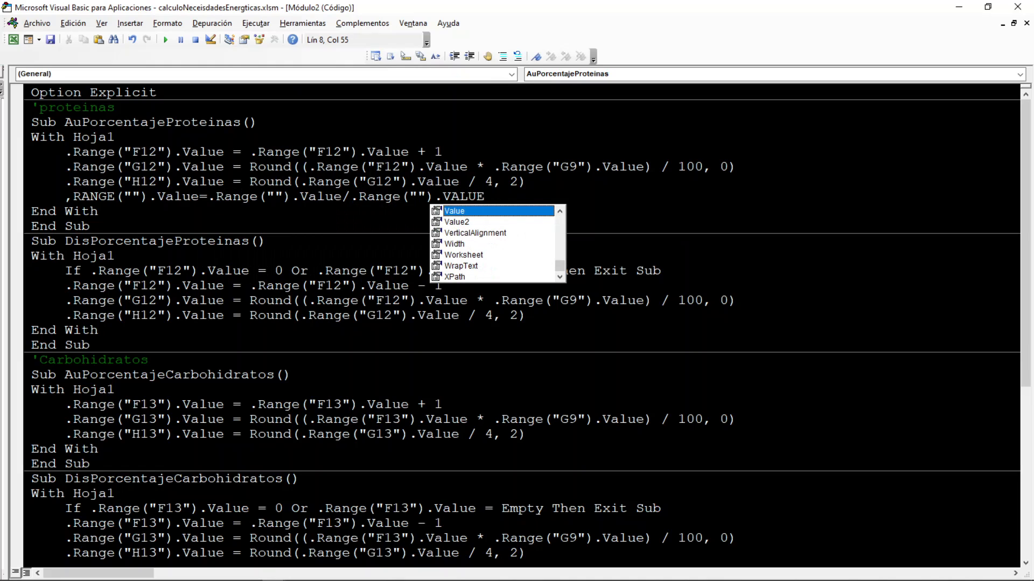
{"action": "key", "text": "Tab"}
Wrap the new line's quotient in ROUND with 1 decimal place and replace its leading comma with a period
{"action": "type", "text": "),"}
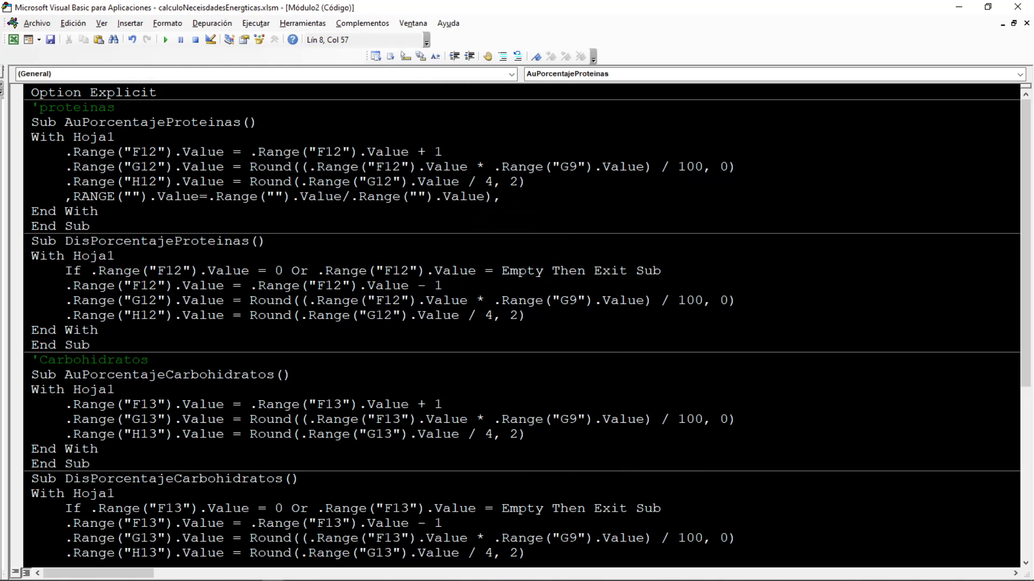
{"action": "type", "text": "1)"}
{"action": "left_click", "coordinate": [216, 198]}
{"action": "type", "text": "(ROUND"}
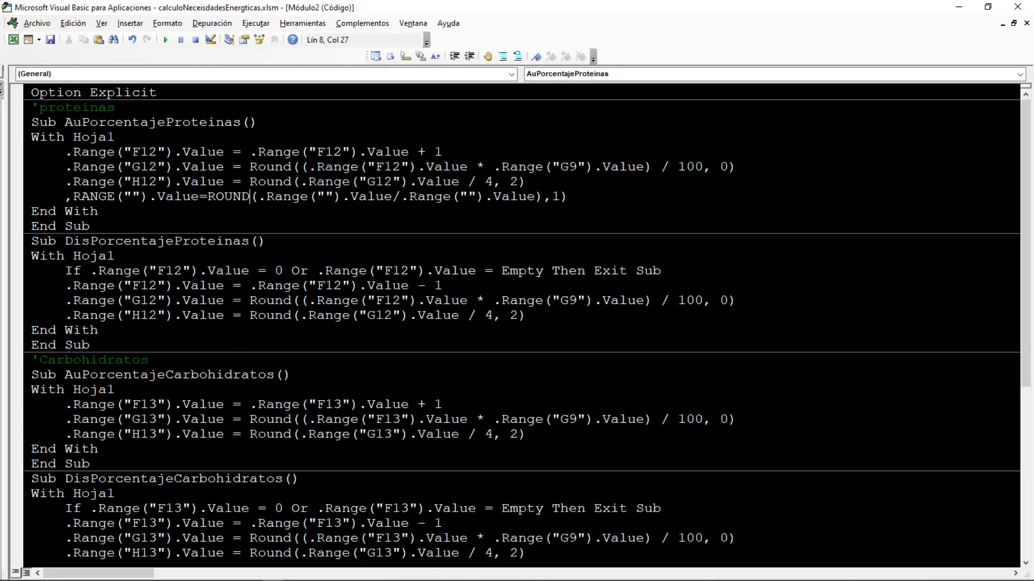
{"action": "left_click", "coordinate": [73, 197]}
{"action": "key", "text": "BackSpace"}
{"action": "type", "text": "."}
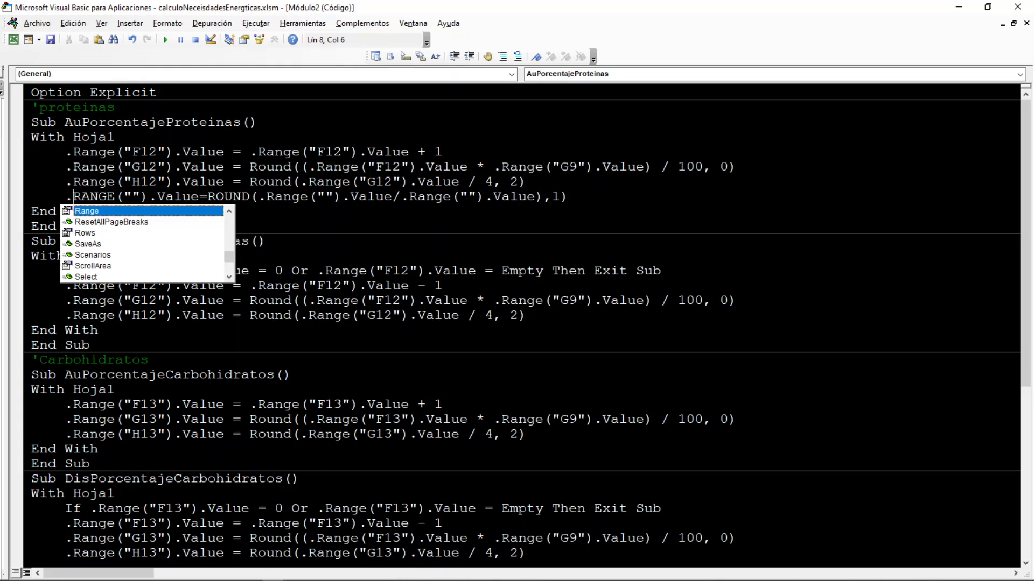
Check the Proteínas g/kg cell on the sheet and enter I12 as the new line's target range
{"action": "left_click", "coordinate": [133, 197]}
{"action": "key", "text": "alt+F11"}
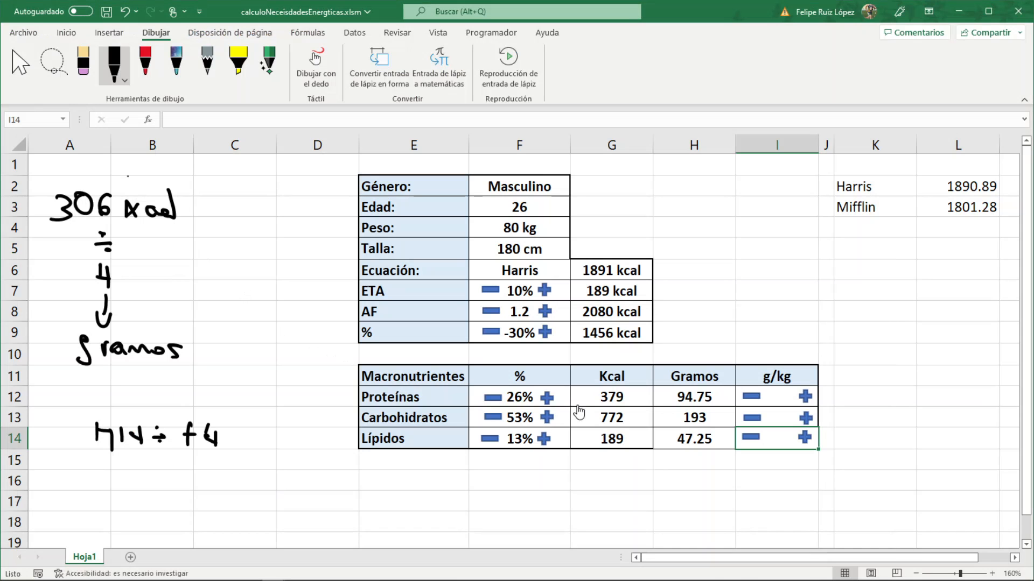
{"action": "left_click", "coordinate": [774, 397]}
{"action": "key", "text": "alt+F11"}
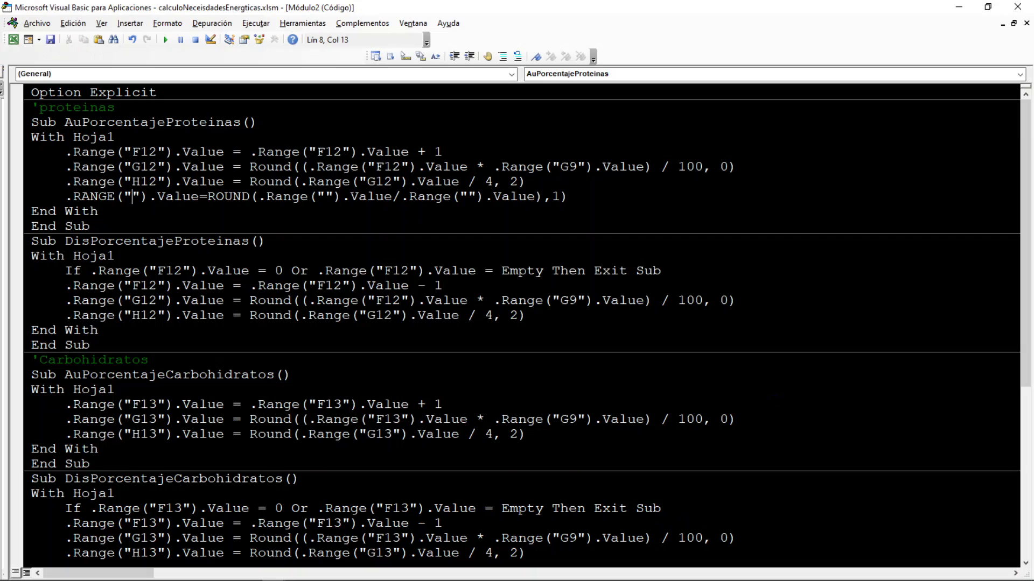
{"action": "type", "text": "I12"}
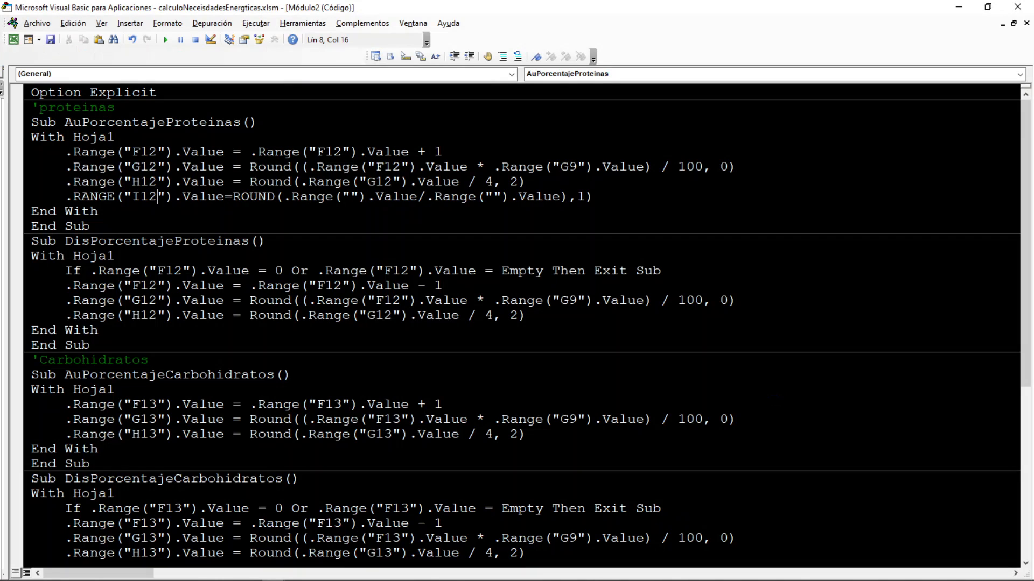
Check the Proteínas Gramos cell on the sheet and enter H12 as the dividend range in the ROUND expression
{"action": "key", "text": "Right"}
{"action": "key", "text": "Right"}
{"action": "key", "text": "Right"}
{"action": "key", "text": "Right"}
{"action": "key", "text": "Right"}
{"action": "key", "text": "Right"}
{"action": "key", "text": "Right"}
{"action": "key", "text": "Right"}
{"action": "key", "text": "Right"}
{"action": "key", "text": "Right"}
{"action": "key", "text": "Right"}
{"action": "key", "text": "Right"}
{"action": "key", "text": "Right"}
{"action": "key", "text": "Right"}
{"action": "key", "text": "Right"}
{"action": "key", "text": "Right"}
{"action": "key", "text": "Right"}
{"action": "key", "text": "Right"}
{"action": "key", "text": "Right"}
{"action": "key", "text": "Right"}
{"action": "key", "text": "Right"}
{"action": "key", "text": "Right"}
{"action": "key", "text": "alt+F11"}
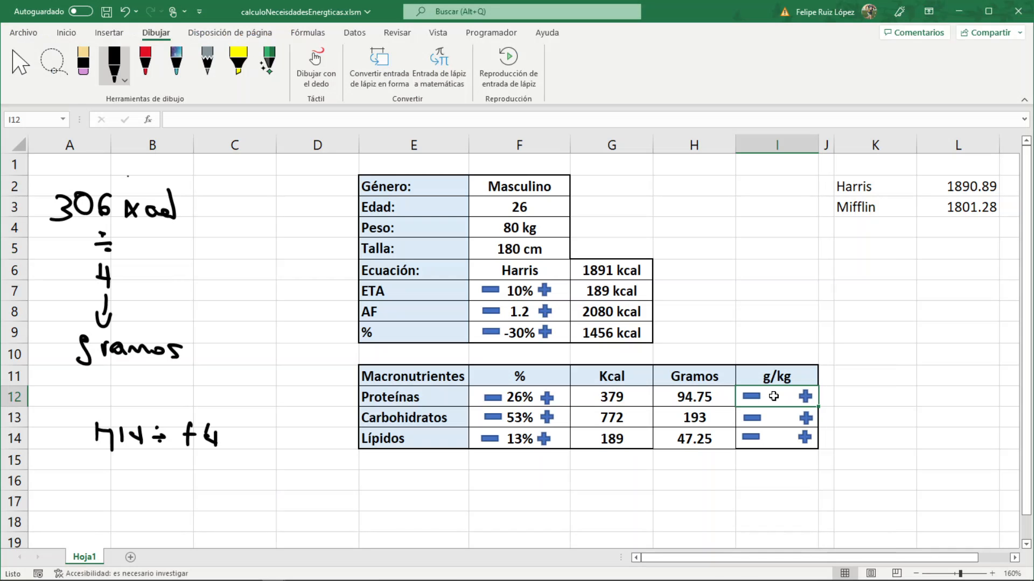
{"action": "left_click", "coordinate": [707, 396]}
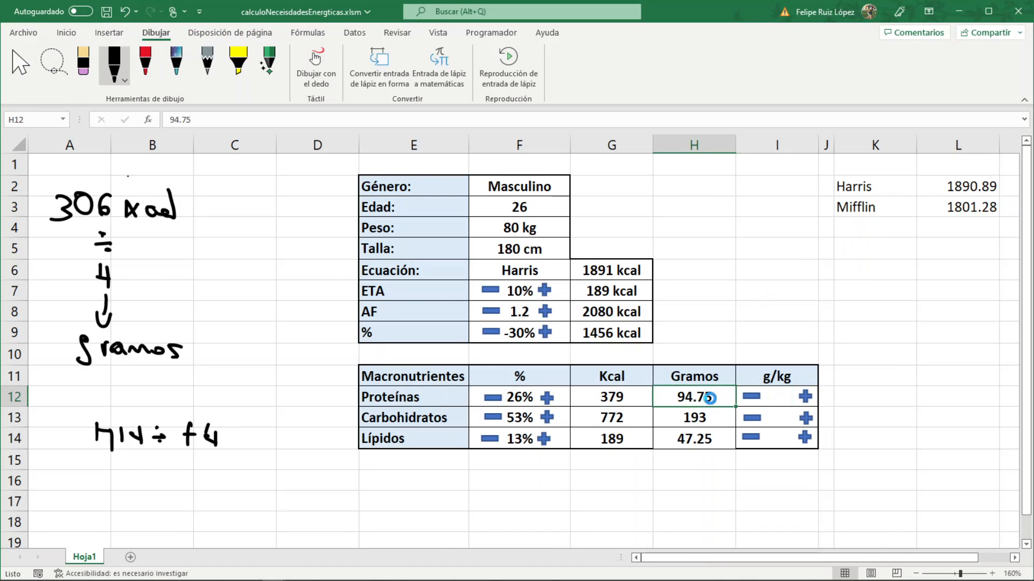
{"action": "key", "text": "alt+F11"}
{"action": "type", "text": "H12"}
Check the Peso cell on the sheet, enter F4 as the divisor range, and dismiss the compile error
{"action": "key", "text": "Right"}
{"action": "key", "text": "Right"}
{"action": "key", "text": "Right"}
{"action": "key", "text": "Right"}
{"action": "key", "text": "Right"}
{"action": "key", "text": "Right"}
{"action": "key", "text": "Right"}
{"action": "key", "text": "Right"}
{"action": "key", "text": "Right"}
{"action": "key", "text": "Right"}
{"action": "key", "text": "Right"}
{"action": "key", "text": "Right"}
{"action": "key", "text": "Right"}
{"action": "key", "text": "Right"}
{"action": "key", "text": "Right"}
{"action": "key", "text": "Right"}
{"action": "key", "text": "Right"}
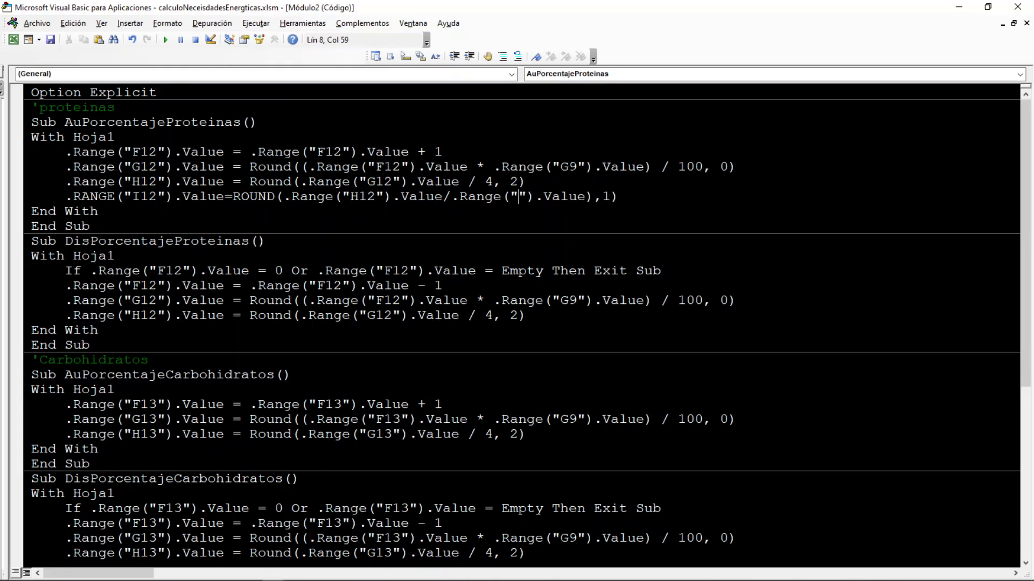
{"action": "key", "text": "alt+F11"}
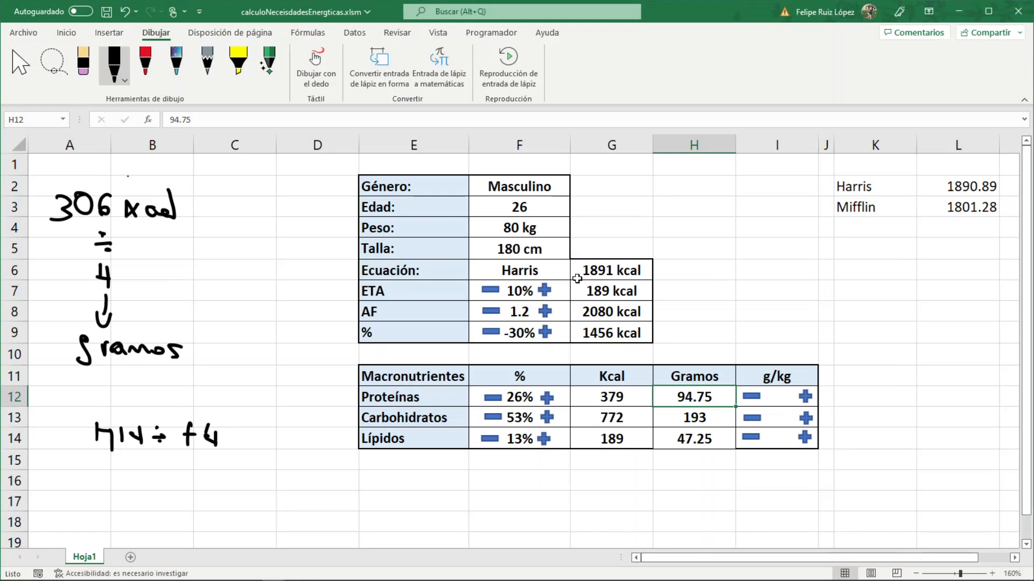
{"action": "left_click", "coordinate": [524, 230]}
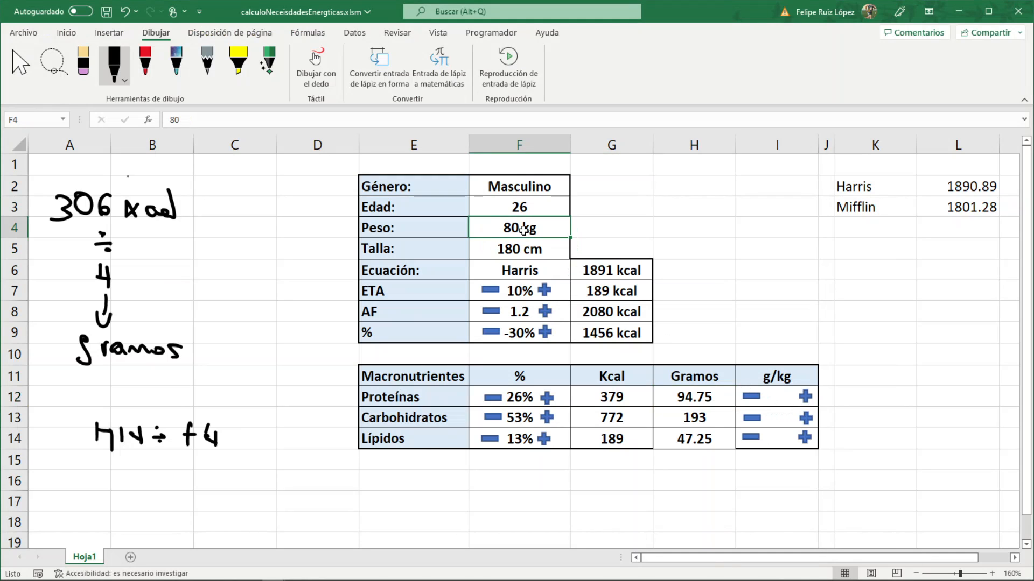
{"action": "key", "text": "alt+F11"}
{"action": "type", "text": "F4"}
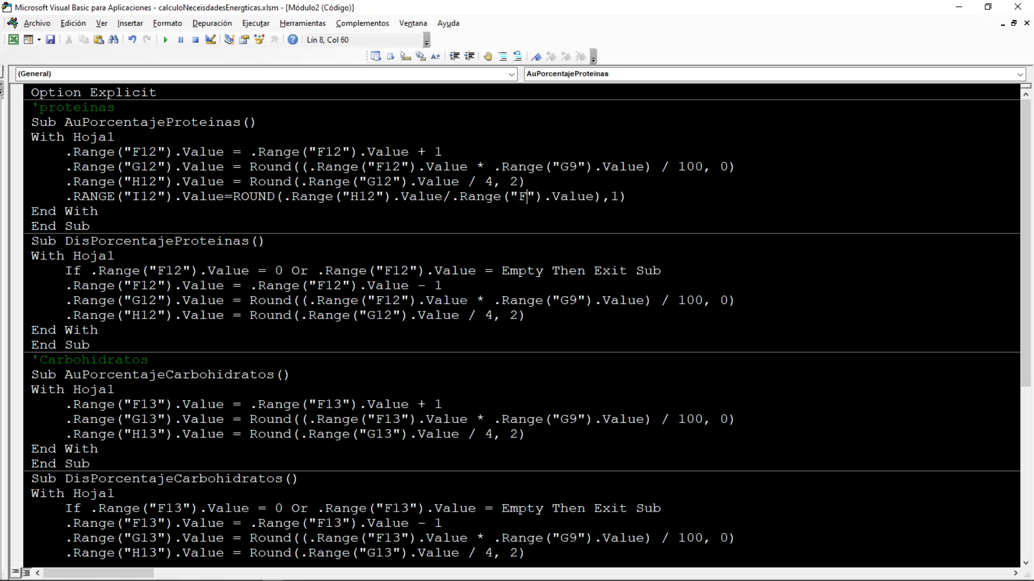
{"action": "left_click", "coordinate": [622, 196]}
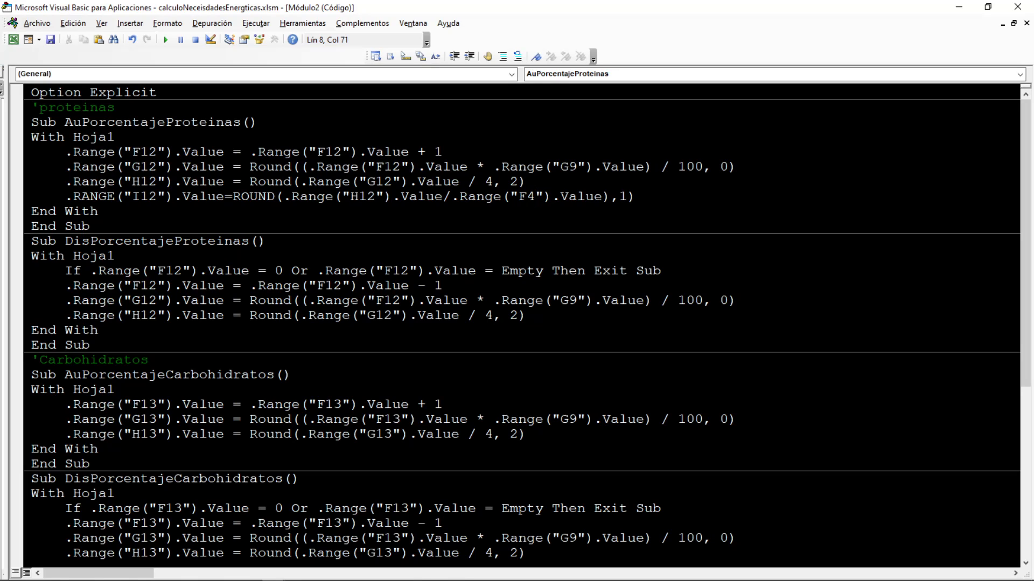
{"action": "left_click", "coordinate": [634, 208]}
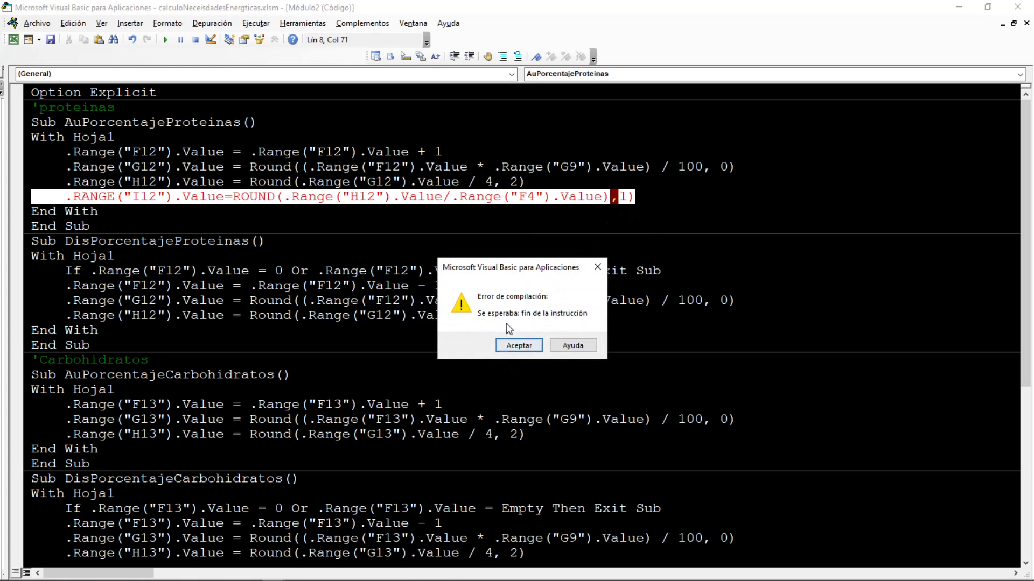
{"action": "left_click", "coordinate": [509, 343]}
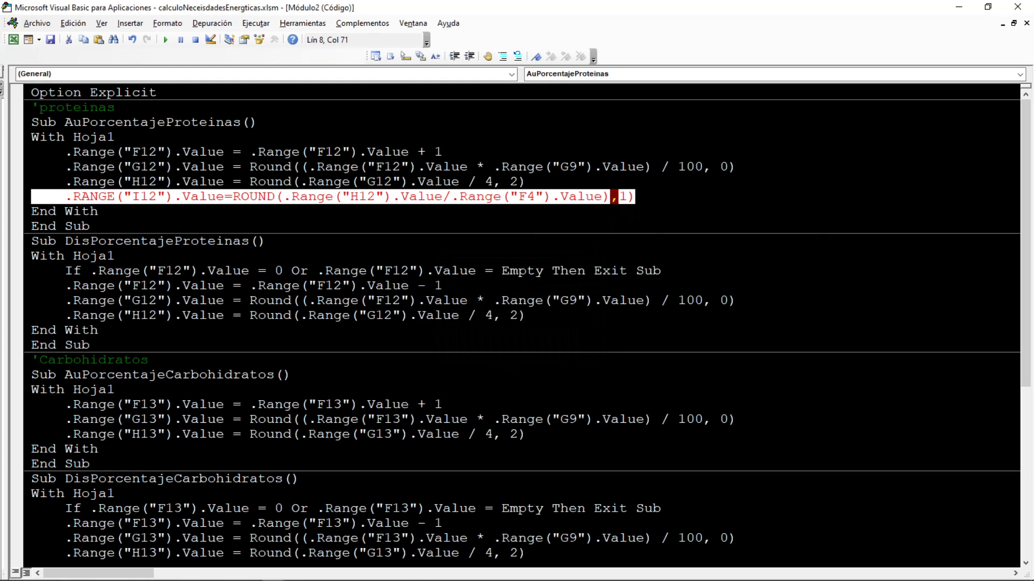
{"action": "left_click", "coordinate": [143, 197]}
{"action": "left_click", "coordinate": [285, 197]}
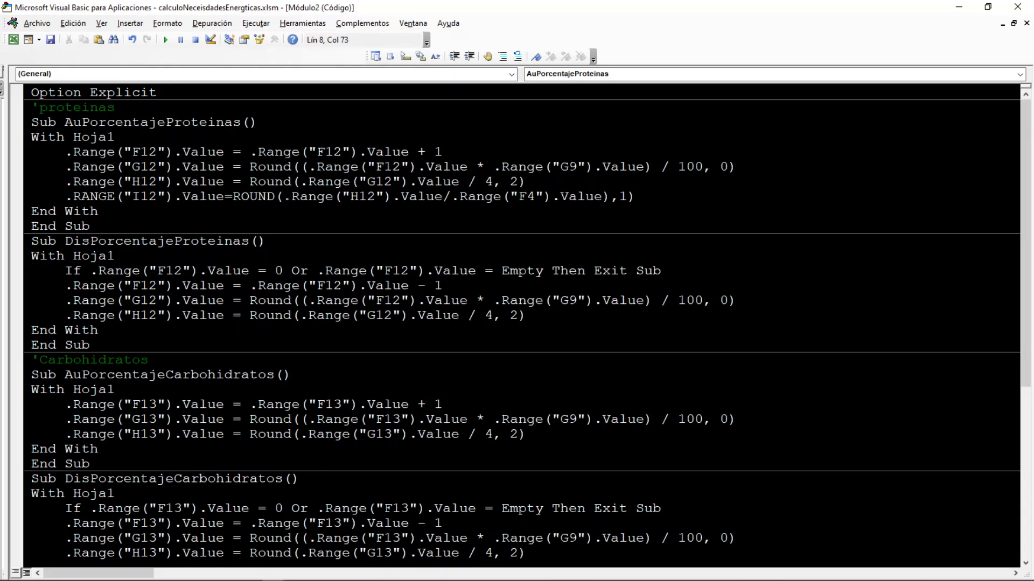
{"action": "type", "text": "("}
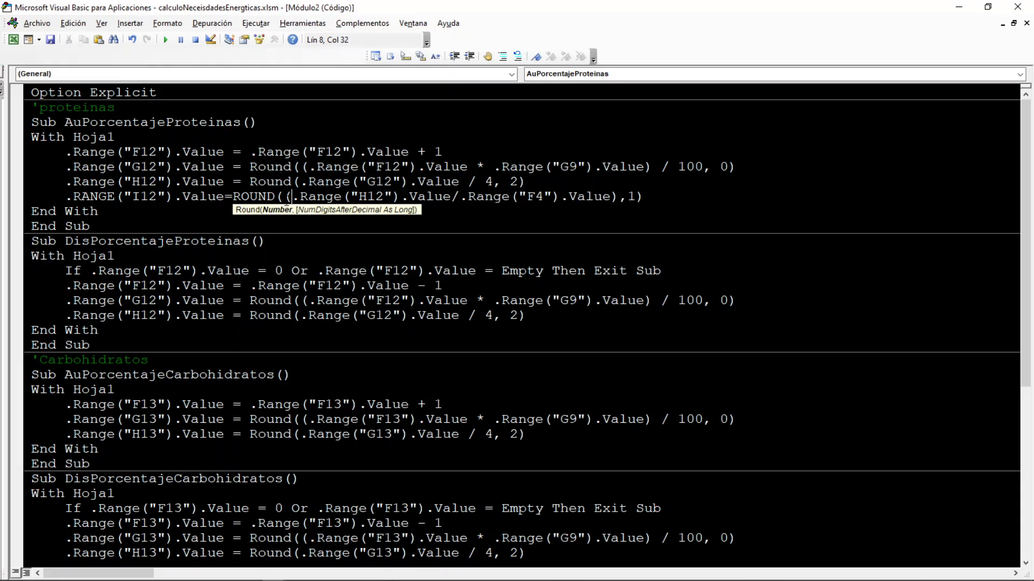
{"action": "left_click", "coordinate": [619, 197]}
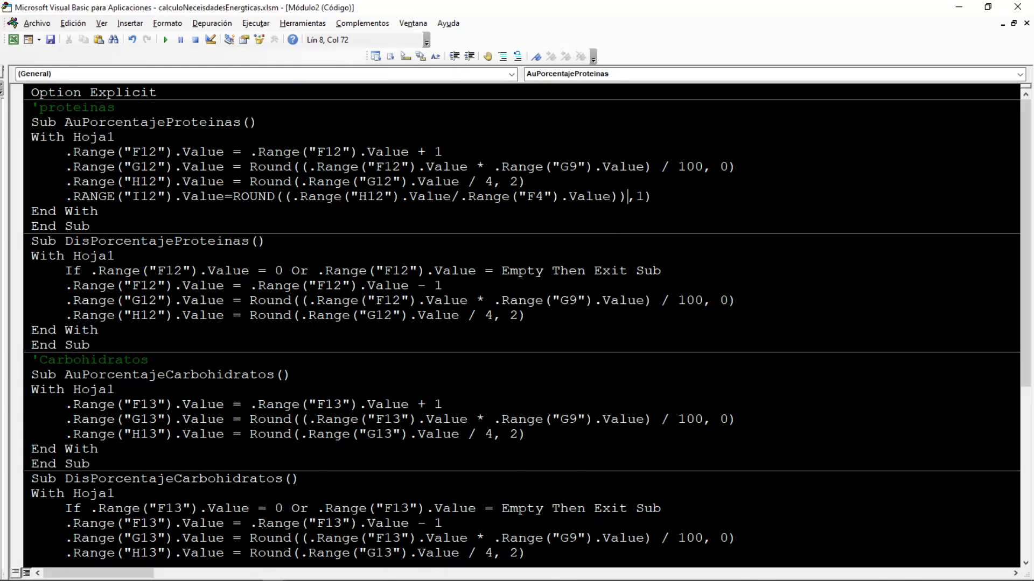
{"action": "key", "text": "ctrl+z"}
Remove the extra closing parenthesis after the F4 value and copy the completed I12 line
{"action": "key", "text": "BackSpace"}
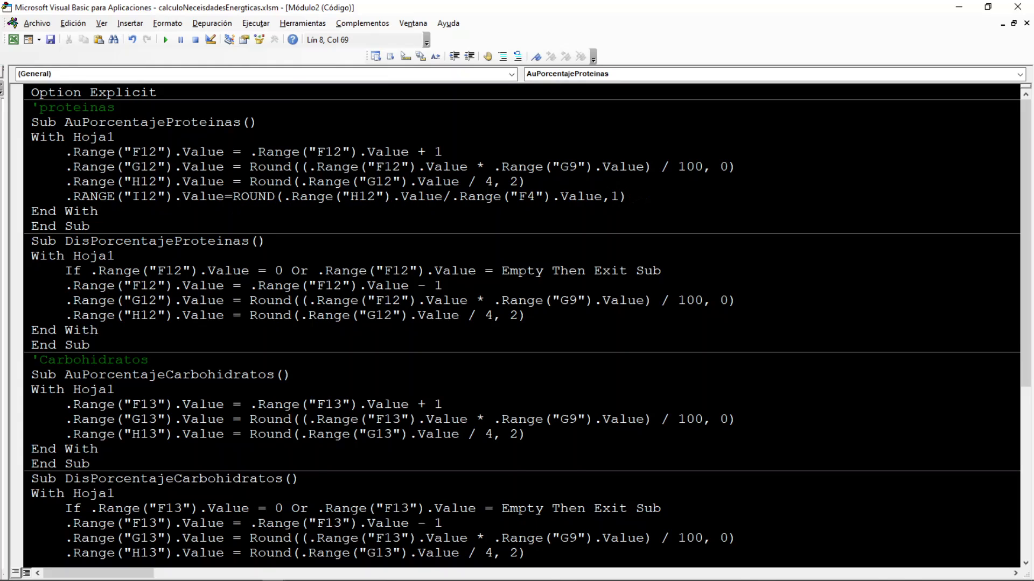
{"action": "key", "text": "Down"}
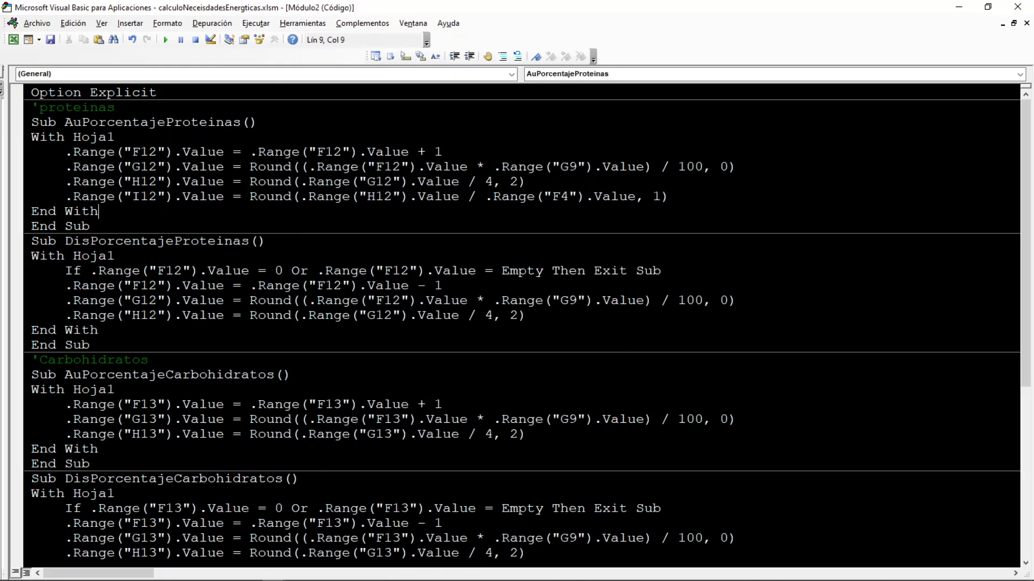
{"action": "left_click_drag", "start_coordinate": [668, 196], "coordinate": [68, 196]}
{"action": "key", "text": "ctrl+c"}
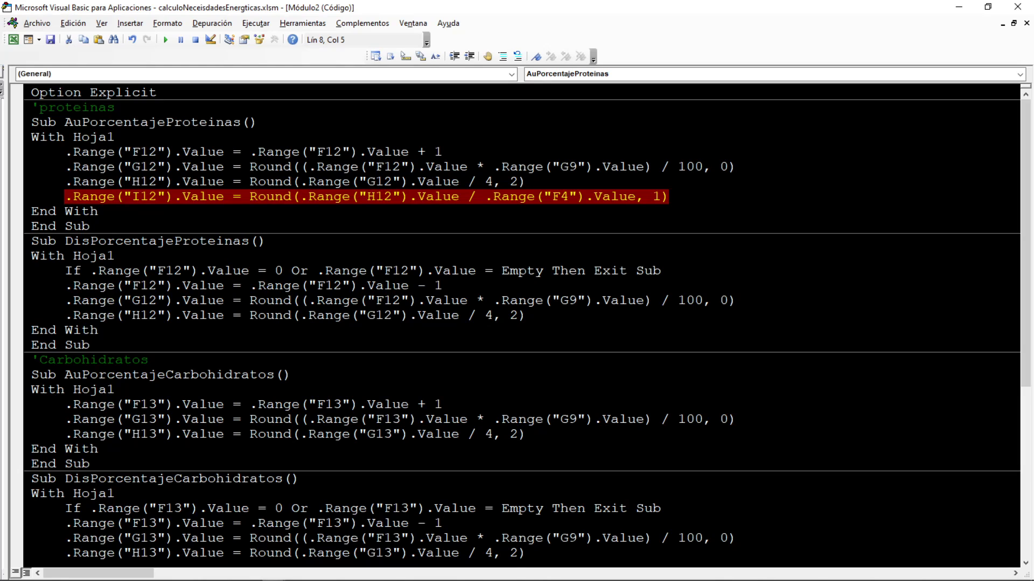
Add the copied I12 line after the H12 line in DisPorcentajeProteinas
{"action": "left_click", "coordinate": [527, 316]}
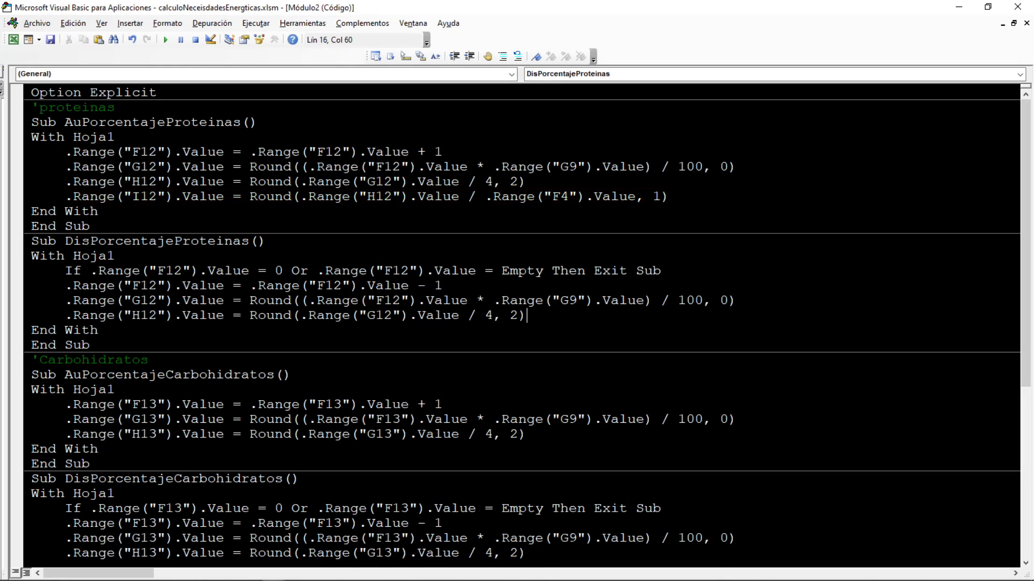
{"action": "key", "text": "Return"}
{"action": "key", "text": "ctrl+v"}
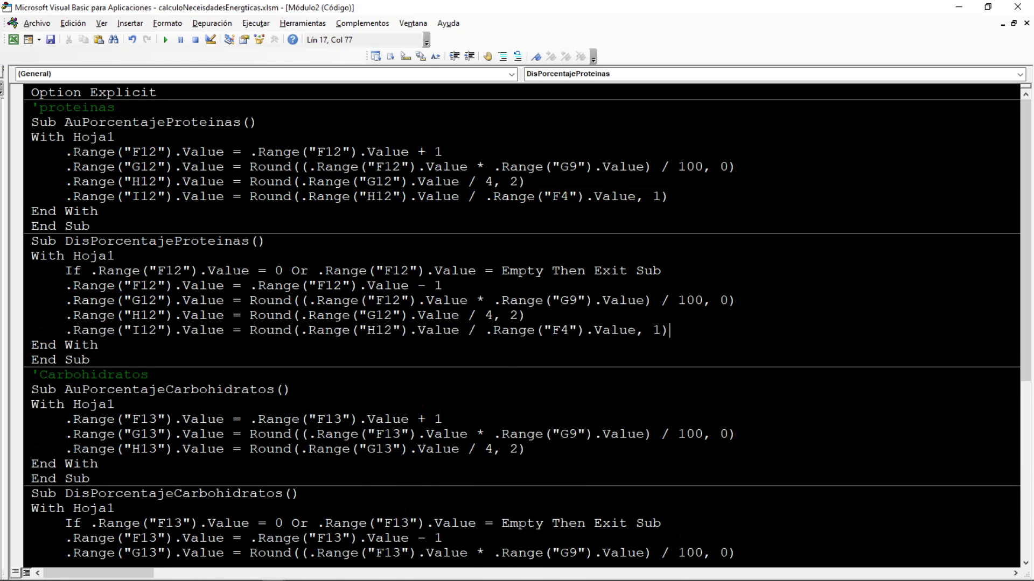
Add the copied g/kg line after the H13 line in AuPorcentajeCarbohidratos and change its ranges to I13 and H13
{"action": "scroll", "coordinate": [522, 323], "scroll_direction": "down", "scroll_amount": 2}
{"action": "left_click", "coordinate": [527, 360]}
{"action": "key", "text": "Return"}
{"action": "key", "text": "ctrl+v"}
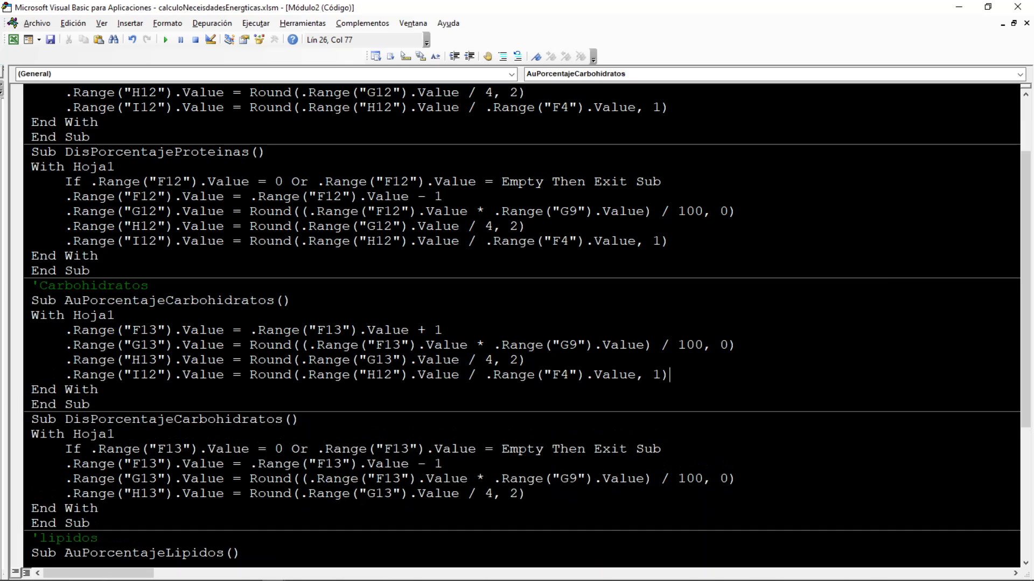
{"action": "left_click", "coordinate": [158, 375]}
{"action": "key", "text": "BackSpace"}
{"action": "type", "text": "3"}
{"action": "left_click", "coordinate": [393, 376]}
{"action": "key", "text": "BackSpace"}
{"action": "type", "text": "3"}
Copy the I13 line into DisPorcentajeCarbohidratos, directly after its H13 line
{"action": "left_click_drag", "start_coordinate": [669, 376], "coordinate": [65, 375]}
{"action": "key", "text": "ctrl+c"}
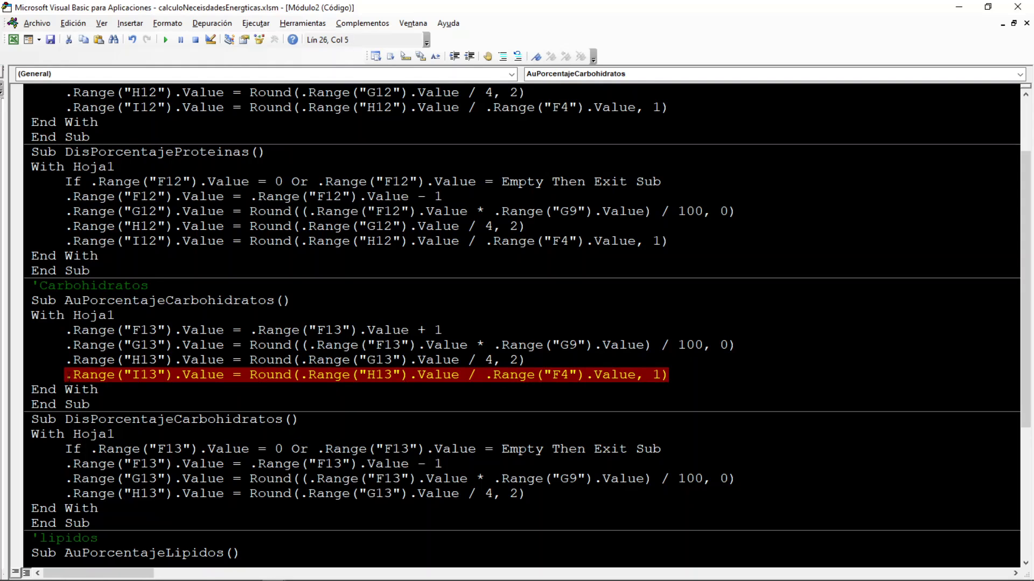
{"action": "scroll", "coordinate": [521, 323], "scroll_direction": "down", "scroll_amount": 1}
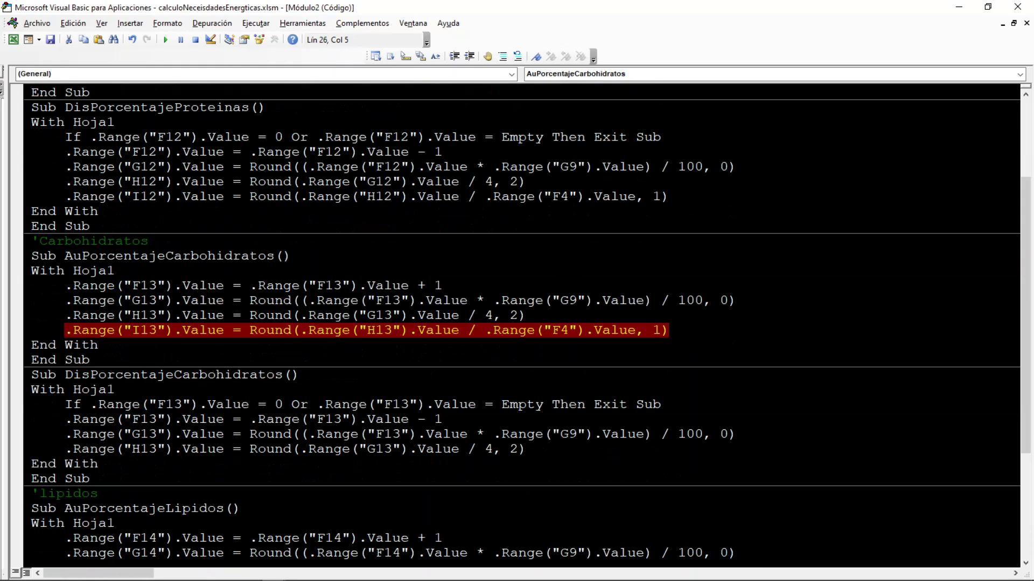
{"action": "scroll", "coordinate": [521, 323], "scroll_direction": "down", "scroll_amount": 1}
{"action": "left_click", "coordinate": [528, 405]}
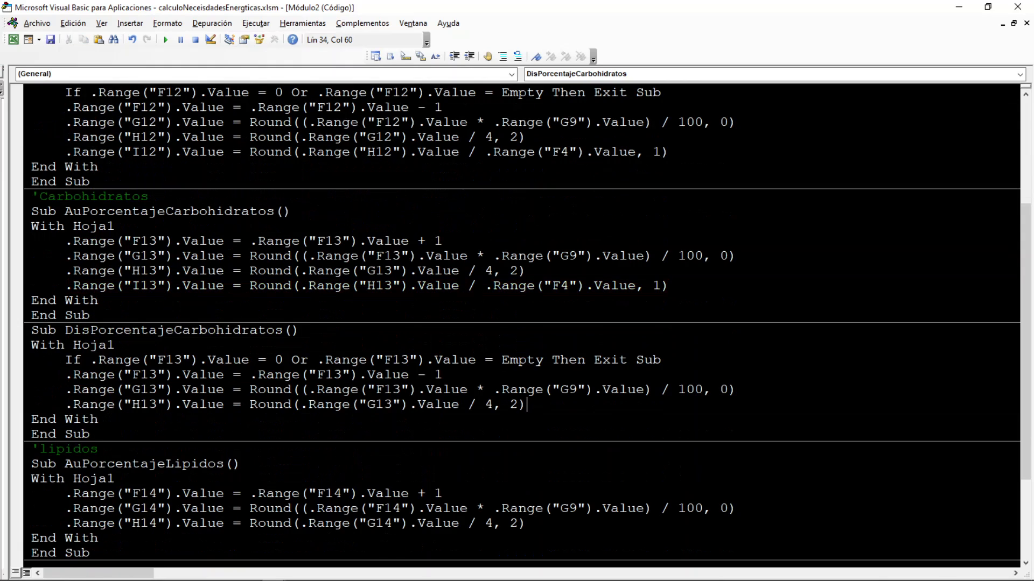
{"action": "key", "text": "Return"}
{"action": "key", "text": "ctrl+v"}
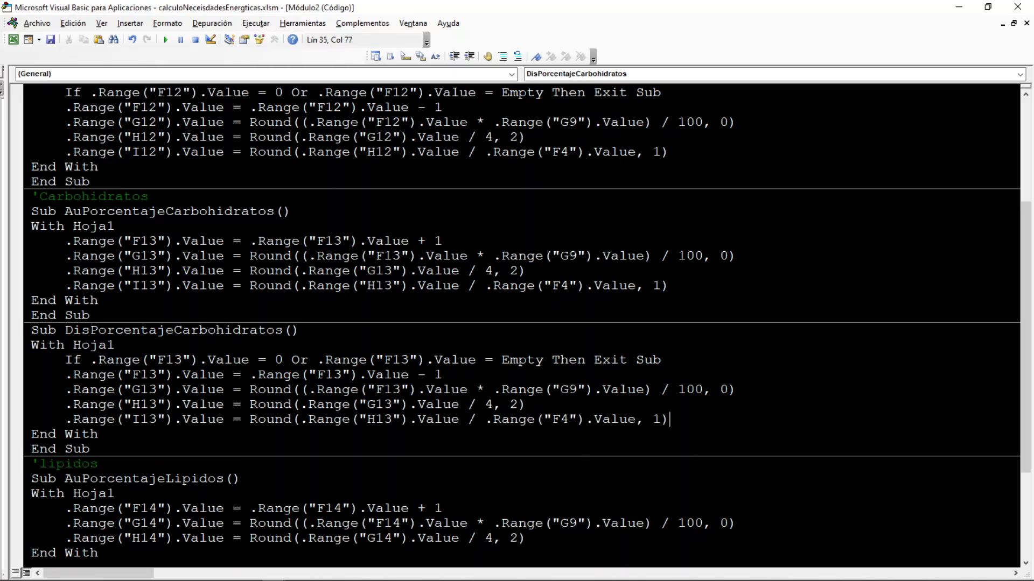
Add the copied g/kg line after the H14 line in AuPorcentajeLipidos and change its ranges to I14 and H14
{"action": "scroll", "coordinate": [521, 323], "scroll_direction": "down", "scroll_amount": 2}
{"action": "left_click", "coordinate": [527, 449]}
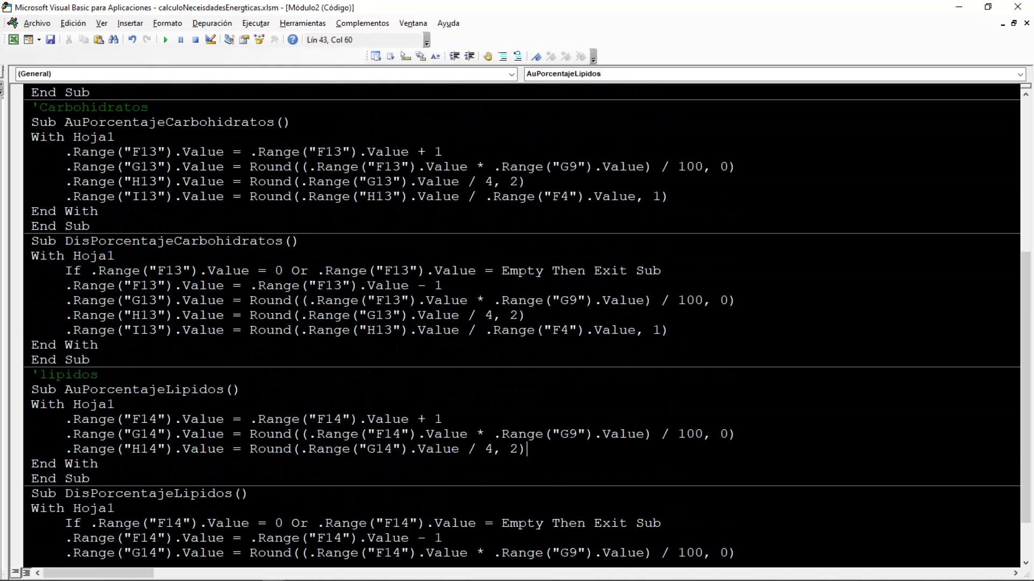
{"action": "key", "text": "Return"}
{"action": "key", "text": "ctrl+v"}
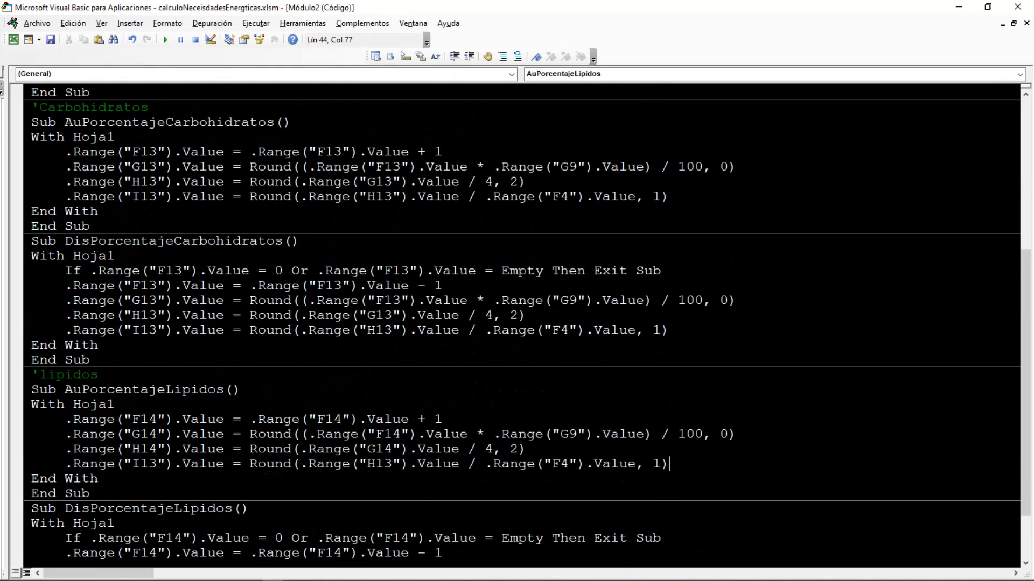
{"action": "left_click", "coordinate": [150, 465]}
{"action": "key", "text": "Delete"}
{"action": "type", "text": "4"}
{"action": "left_click", "coordinate": [569, 465]}
{"action": "left_click", "coordinate": [393, 465]}
{"action": "key", "text": "BackSpace"}
{"action": "type", "text": "4"}
Copy the I14 line into DisPorcentajeLipidos, directly after its H14 line
{"action": "scroll", "coordinate": [521, 323], "scroll_direction": "down", "scroll_amount": 2}
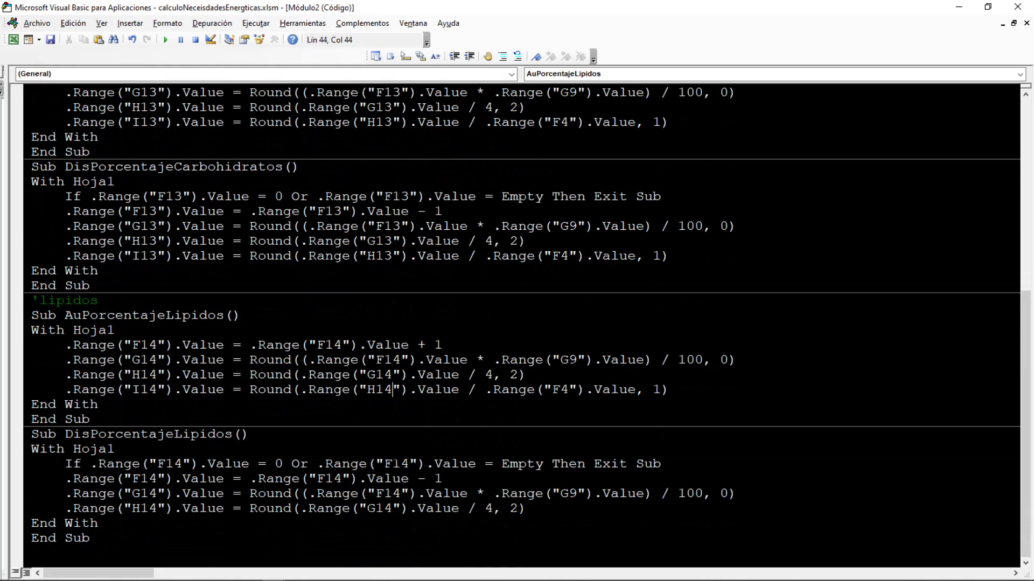
{"action": "left_click_drag", "start_coordinate": [668, 389], "coordinate": [77, 393]}
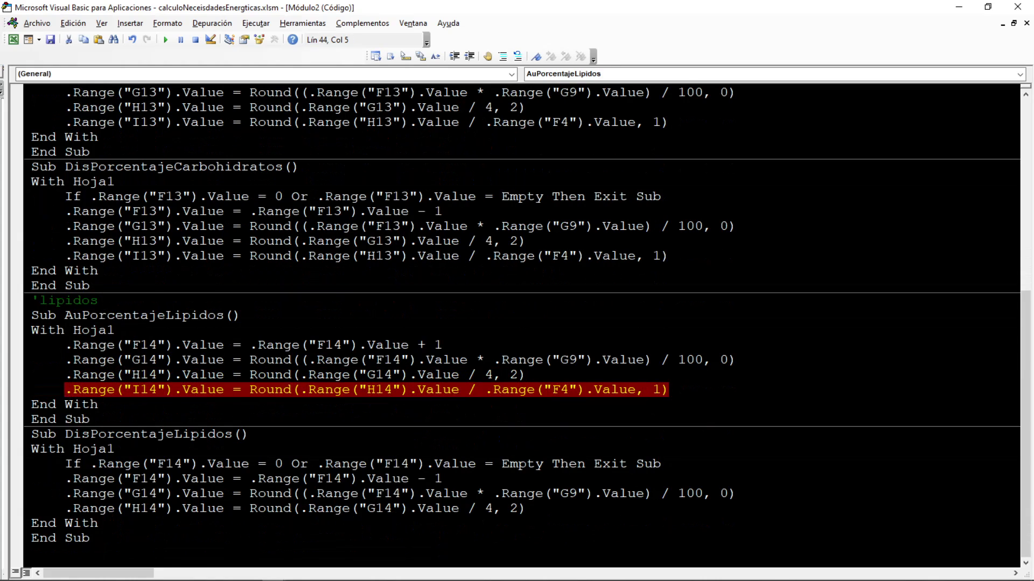
{"action": "key", "text": "ctrl+c"}
{"action": "left_click", "coordinate": [525, 508]}
{"action": "key", "text": "Return"}
{"action": "key", "text": "ctrl+v"}
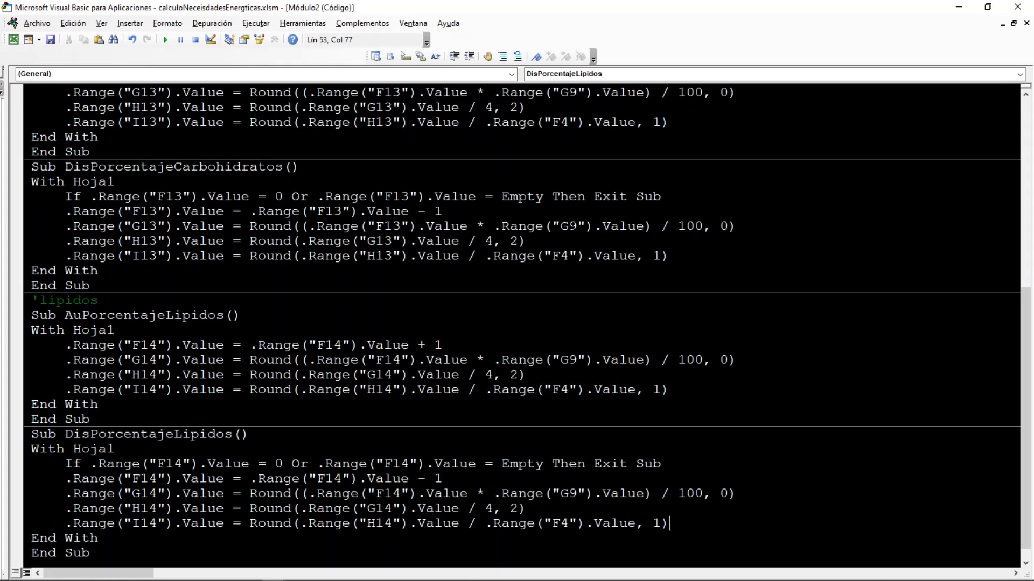
Save the macro project and return to the Excel sheet
{"action": "left_click", "coordinate": [39, 40]}
{"action": "left_click", "coordinate": [51, 40]}
{"action": "left_click", "coordinate": [963, 11]}
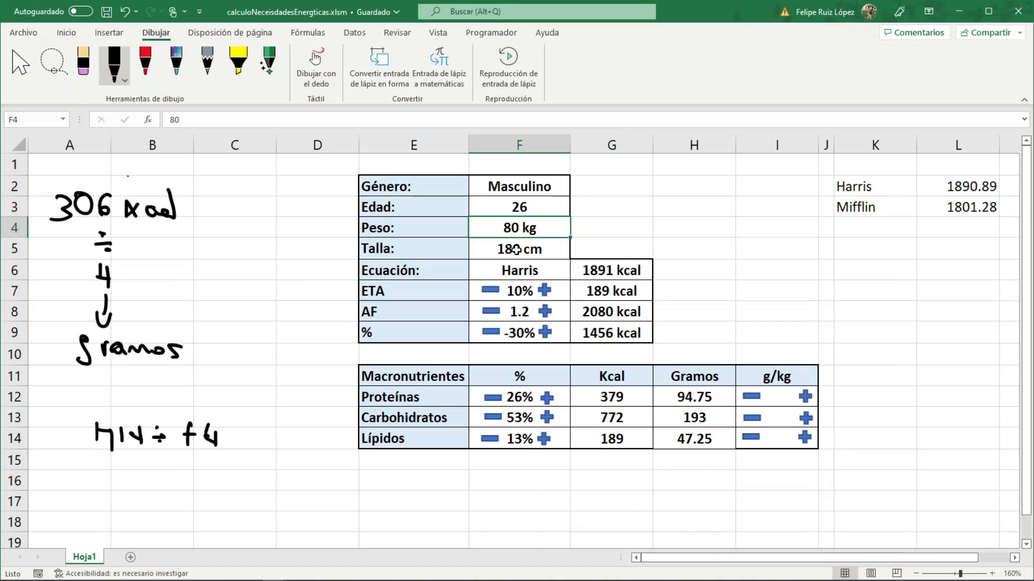
Test the macronutrient percentage controls, setting Proteínas to 28%, Carbohidratos to 56% and Lípidos to 15%
{"action": "left_click", "coordinate": [547, 399]}
{"action": "left_click", "coordinate": [546, 398]}
{"action": "left_click", "coordinate": [546, 418]}
{"action": "left_click", "coordinate": [547, 418]}
{"action": "left_click", "coordinate": [547, 418]}
{"action": "left_click", "coordinate": [545, 438]}
{"action": "left_click", "coordinate": [545, 437]}
{"action": "left_click", "coordinate": [547, 418]}
{"action": "left_click", "coordinate": [546, 417]}
{"action": "left_click", "coordinate": [546, 418]}
{"action": "left_click", "coordinate": [492, 418]}
{"action": "left_click", "coordinate": [492, 418]}
{"action": "left_click", "coordinate": [493, 418]}
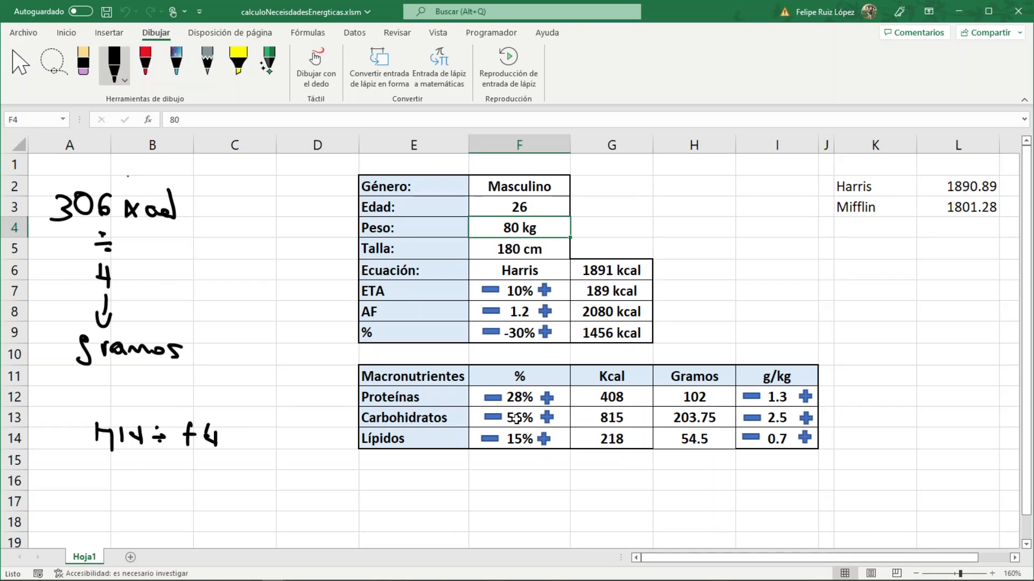
Check the %, Kcal, Gramos and g/kg values of the three macronutrients column by column
{"action": "left_click_drag", "start_coordinate": [519, 397], "coordinate": [525, 440]}
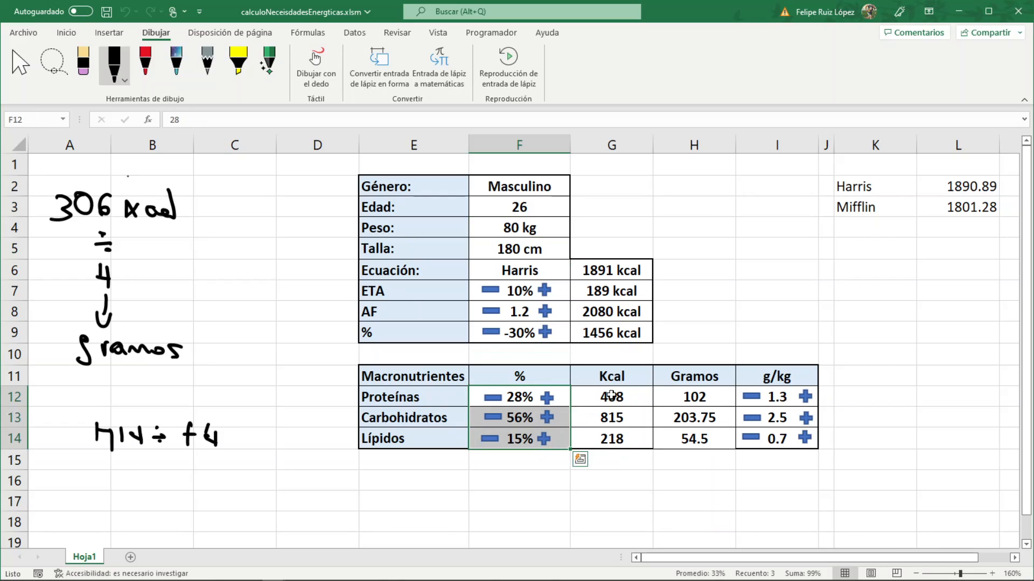
{"action": "left_click_drag", "start_coordinate": [612, 396], "coordinate": [613, 437]}
{"action": "left_click_drag", "start_coordinate": [693, 401], "coordinate": [695, 436]}
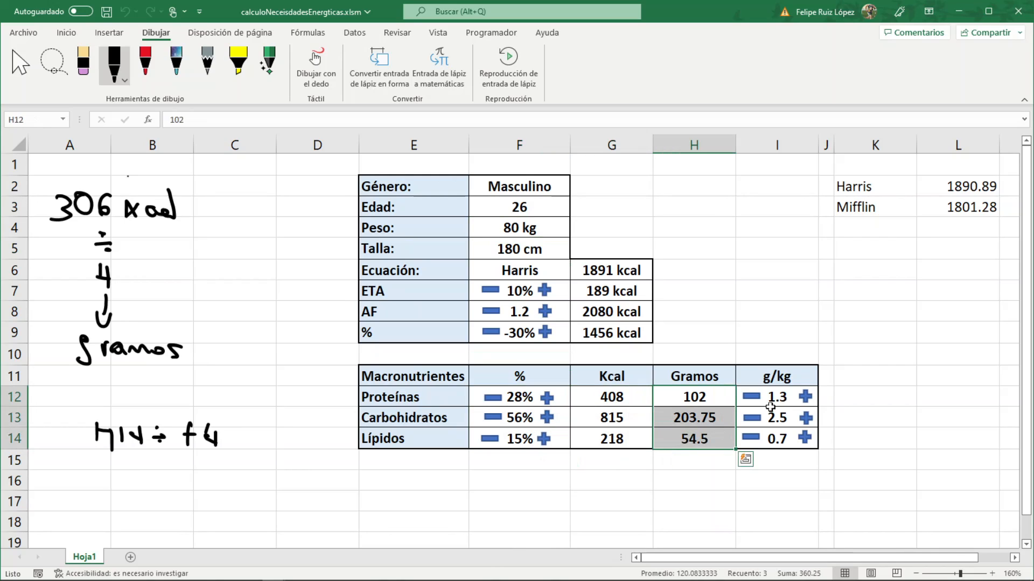
{"action": "left_click_drag", "start_coordinate": [781, 399], "coordinate": [774, 435]}
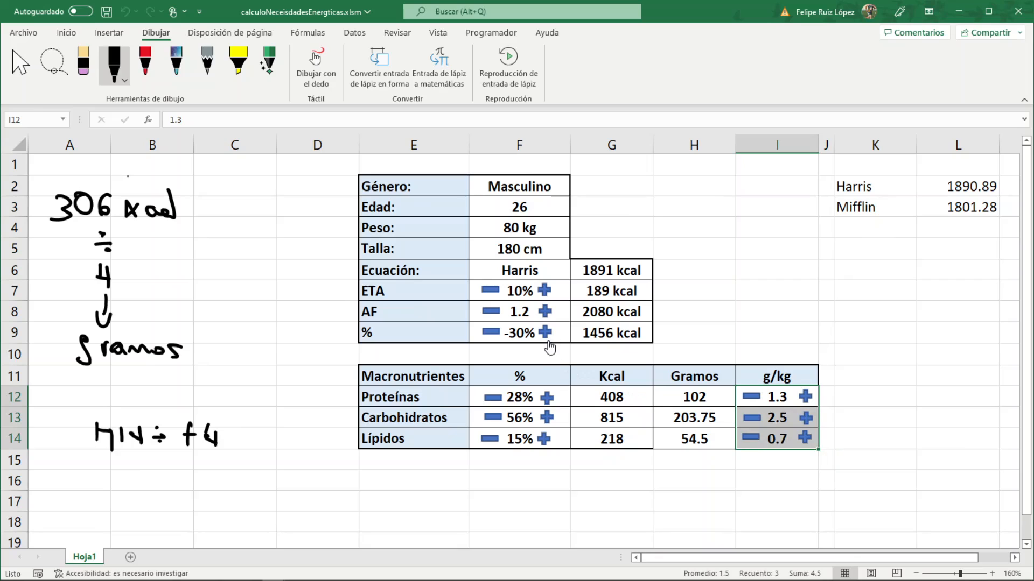
Use the increase controls to set AF to 1.4, the % adjustment to -29% and ETA to 11%
{"action": "left_click", "coordinate": [545, 314]}
{"action": "left_click", "coordinate": [545, 331]}
{"action": "left_click", "coordinate": [545, 311]}
{"action": "left_click", "coordinate": [545, 291]}
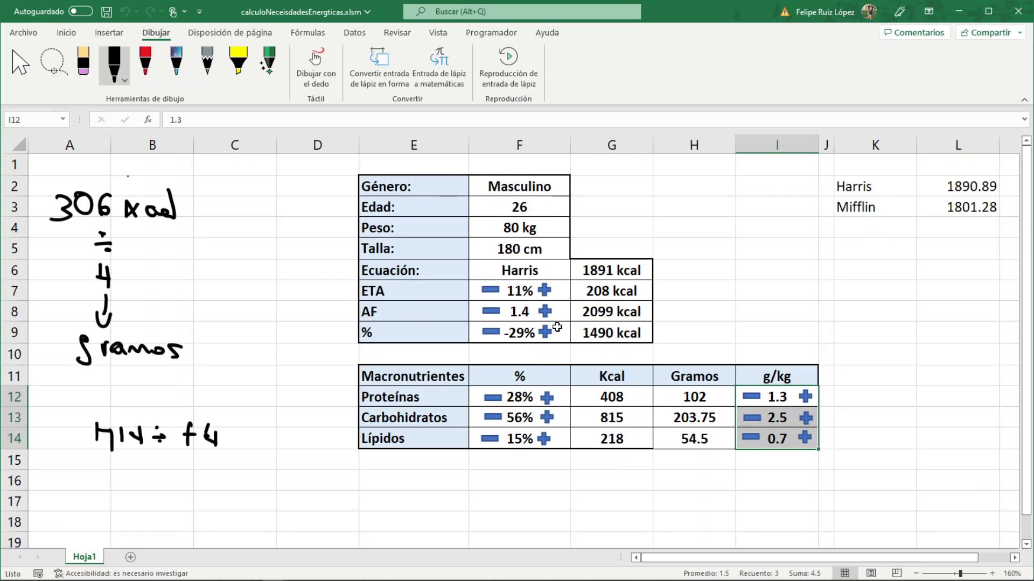
Check whether the macronutrient %, Kcal, Gramos and g/kg columns respond to the changed energy factors
{"action": "left_click_drag", "start_coordinate": [525, 398], "coordinate": [525, 437]}
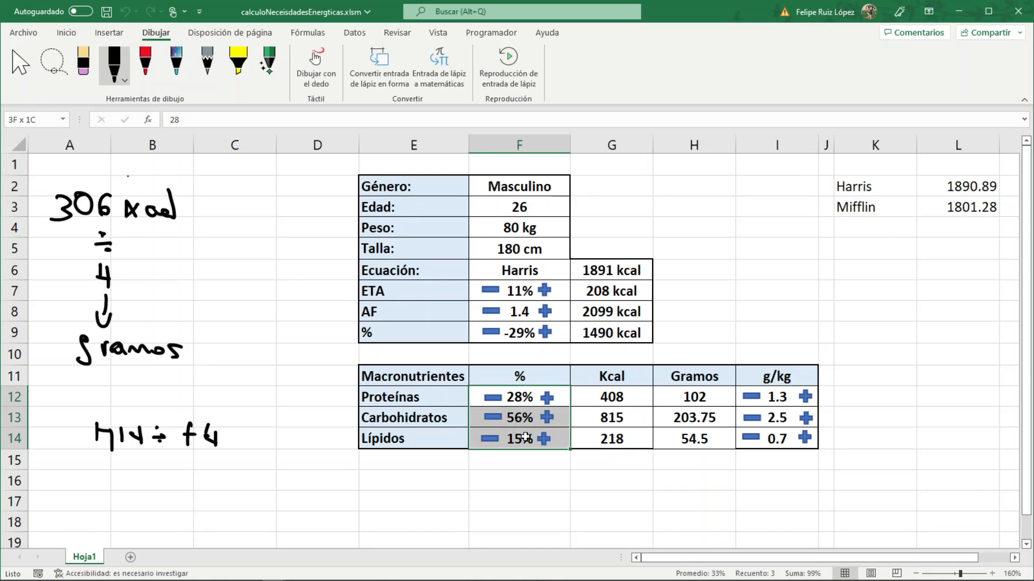
{"action": "left_click", "coordinate": [317, 311]}
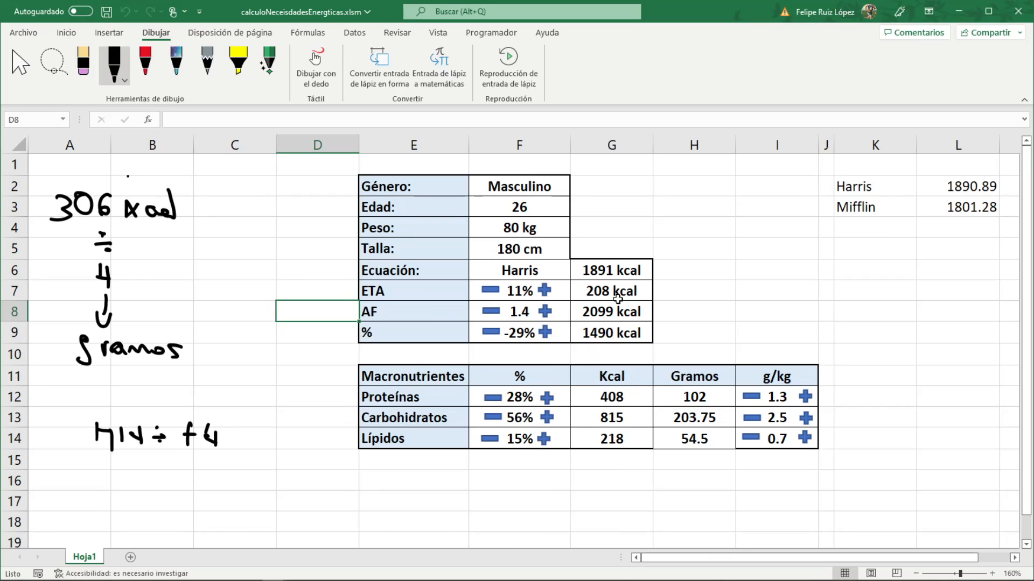
{"action": "left_click_drag", "start_coordinate": [528, 397], "coordinate": [526, 431]}
{"action": "left_click_drag", "start_coordinate": [605, 396], "coordinate": [614, 420]}
{"action": "left_click_drag", "start_coordinate": [686, 401], "coordinate": [697, 434]}
{"action": "left_click_drag", "start_coordinate": [779, 394], "coordinate": [778, 438]}
Try raising ETA by two percentage points and lowering it back to 11%, and highlight the F7:F9 factors
{"action": "left_click", "coordinate": [545, 291]}
{"action": "left_click", "coordinate": [544, 291]}
{"action": "left_click", "coordinate": [490, 291]}
{"action": "left_click", "coordinate": [490, 291]}
{"action": "left_click_drag", "start_coordinate": [526, 295], "coordinate": [527, 337]}
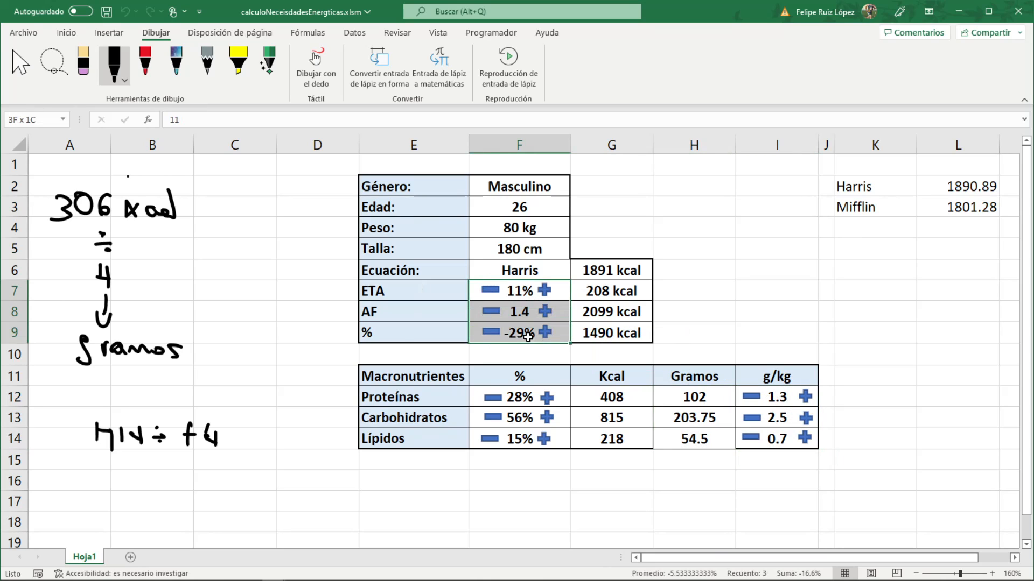
Erase the handwritten kcal-to-grams and H14 ÷ F4 notes beside the table and switch back to the black pen
{"action": "left_click", "coordinate": [83, 63]}
{"action": "left_click_drag", "start_coordinate": [15, 196], "coordinate": [15, 208]}
{"action": "key", "text": "ctrl+z"}
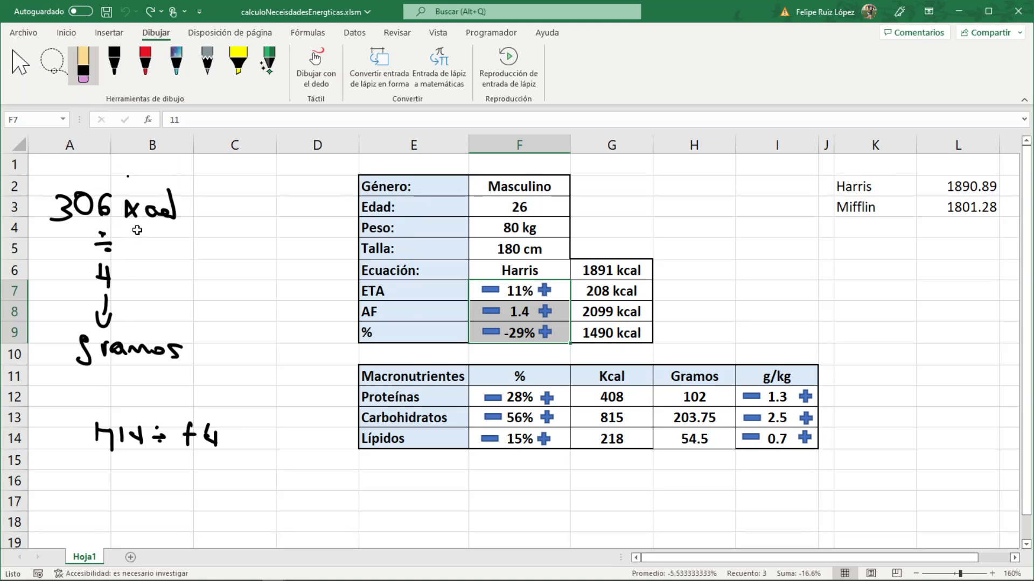
{"action": "mouse_move", "coordinate": [118, 348]}
{"action": "left_mouse_down"}
{"action": "mouse_move", "coordinate": [92, 350]}
{"action": "mouse_move", "coordinate": [103, 322]}
{"action": "mouse_move", "coordinate": [141, 349]}
{"action": "mouse_move", "coordinate": [176, 351]}
{"action": "left_mouse_up"}
{"action": "mouse_move", "coordinate": [103, 275]}
{"action": "left_mouse_down"}
{"action": "mouse_move", "coordinate": [105, 304]}
{"action": "mouse_move", "coordinate": [70, 207]}
{"action": "mouse_move", "coordinate": [167, 204]}
{"action": "left_mouse_up"}
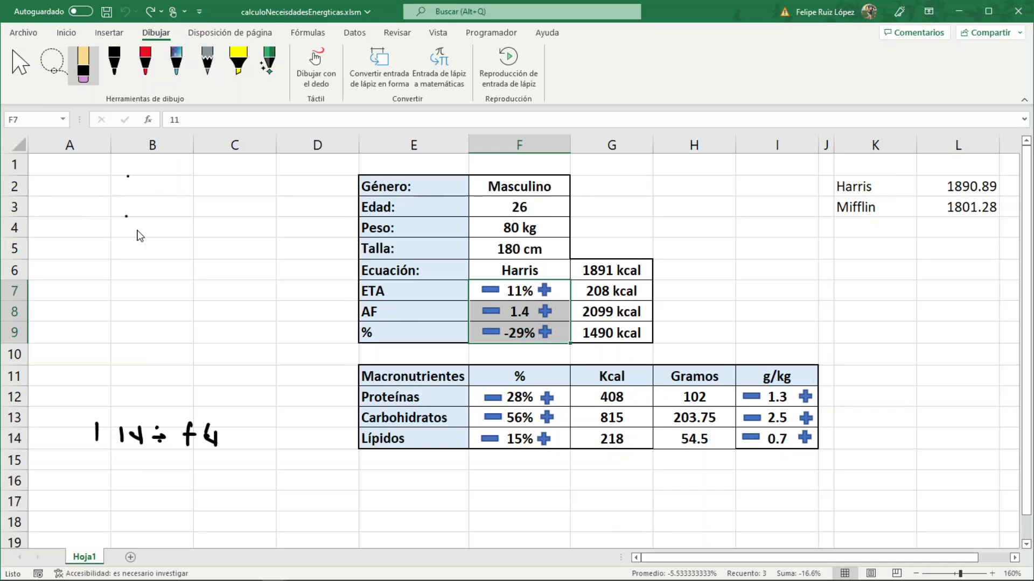
{"action": "left_click_drag", "start_coordinate": [139, 428], "coordinate": [210, 440]}
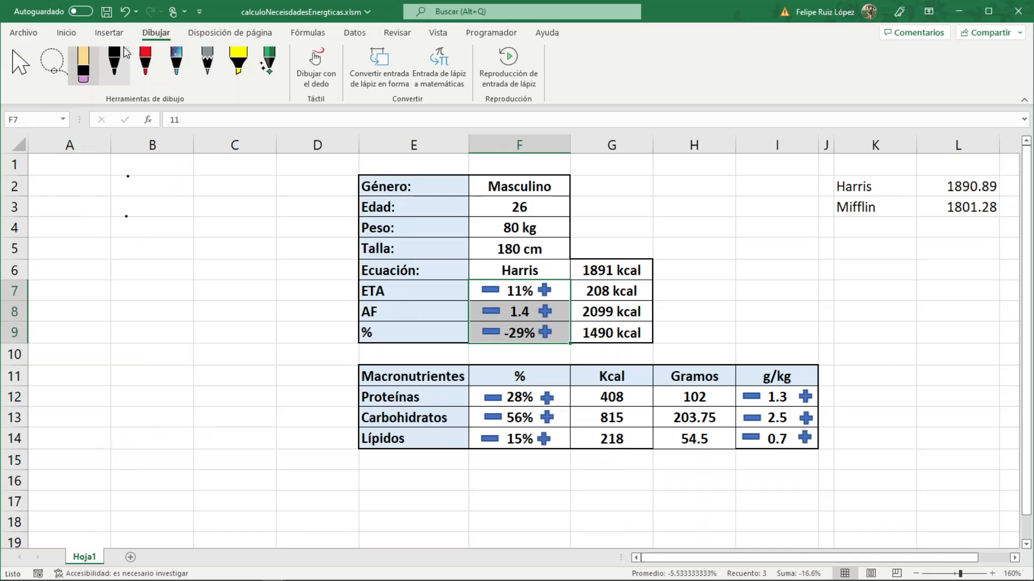
{"action": "left_click", "coordinate": [114, 61]}
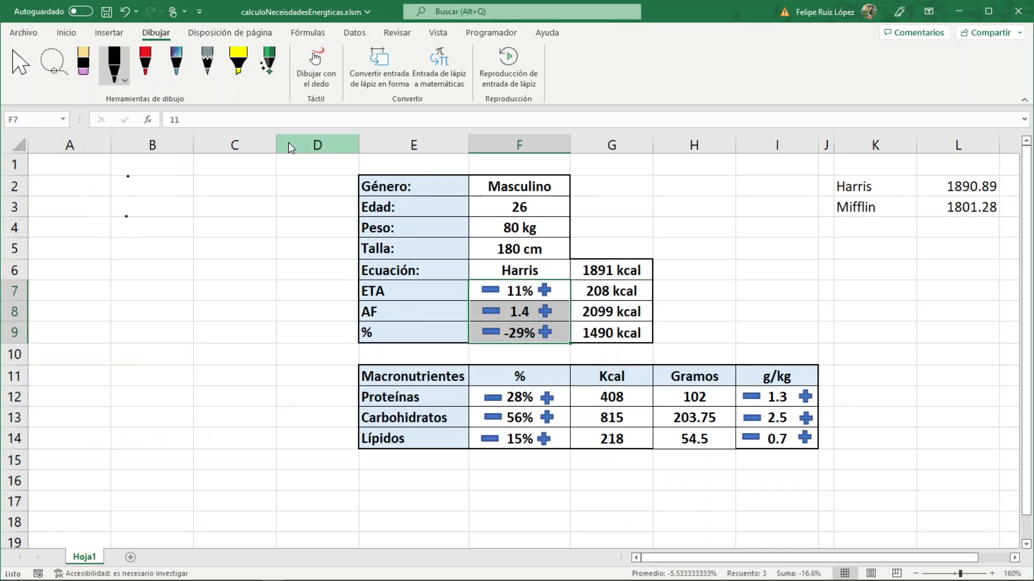
Examine the AF and % factors, the G9 calorie total, and the macronutrient columns that depend on them
{"action": "left_click", "coordinate": [518, 309]}
{"action": "left_click", "coordinate": [521, 331]}
{"action": "left_click", "coordinate": [597, 334]}
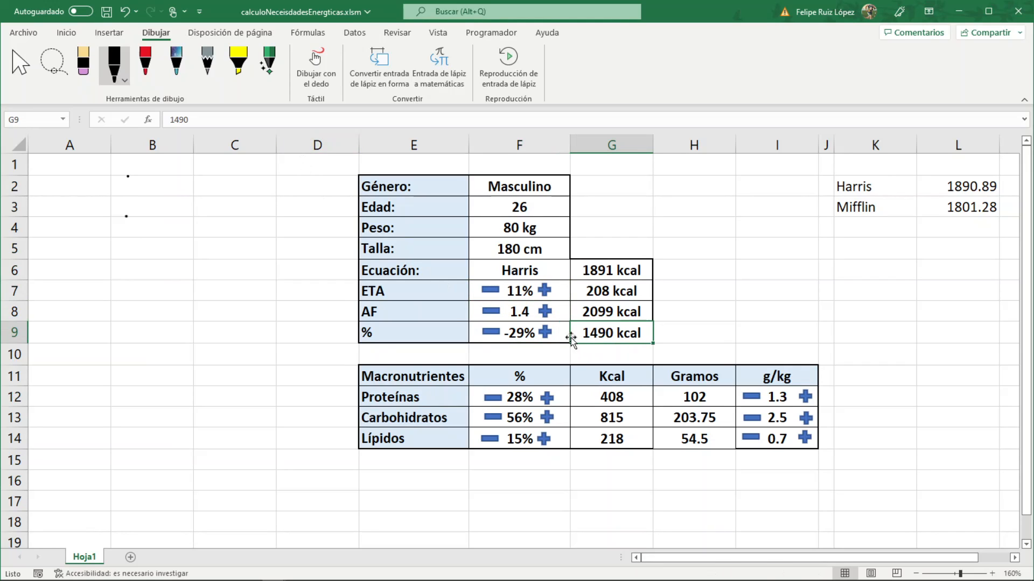
{"action": "left_click_drag", "start_coordinate": [515, 400], "coordinate": [551, 433]}
{"action": "left_click_drag", "start_coordinate": [616, 402], "coordinate": [614, 437]}
{"action": "left_click_drag", "start_coordinate": [689, 405], "coordinate": [694, 437]}
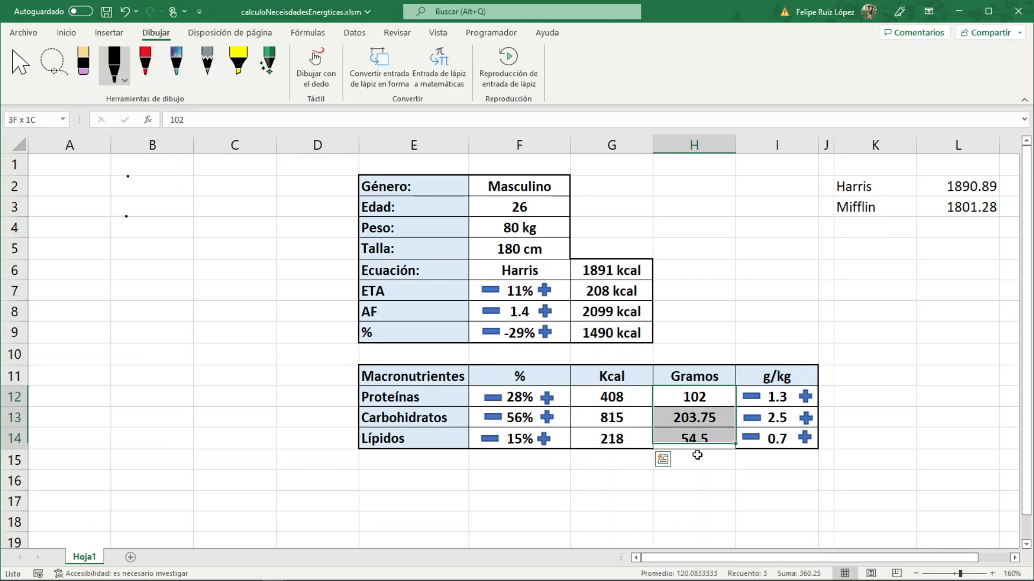
{"action": "left_click_drag", "start_coordinate": [768, 399], "coordinate": [777, 436]}
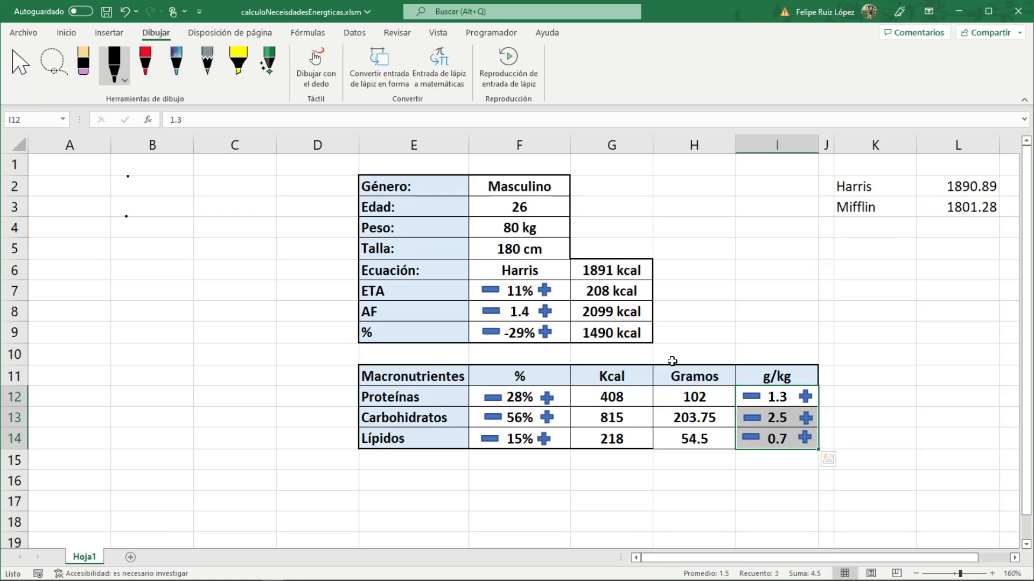
{"action": "left_click", "coordinate": [608, 336]}
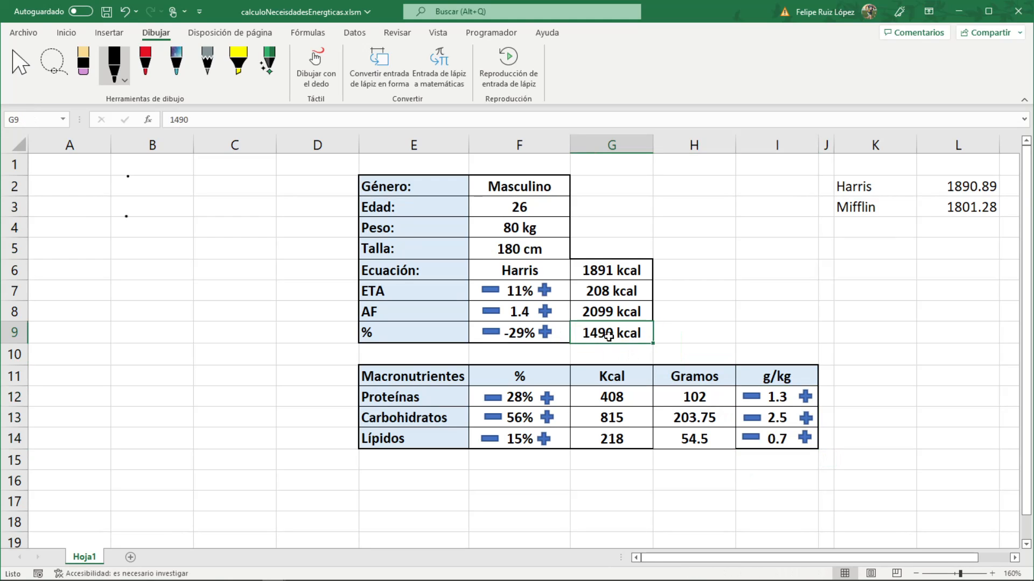
{"action": "left_click_drag", "start_coordinate": [518, 397], "coordinate": [515, 437]}
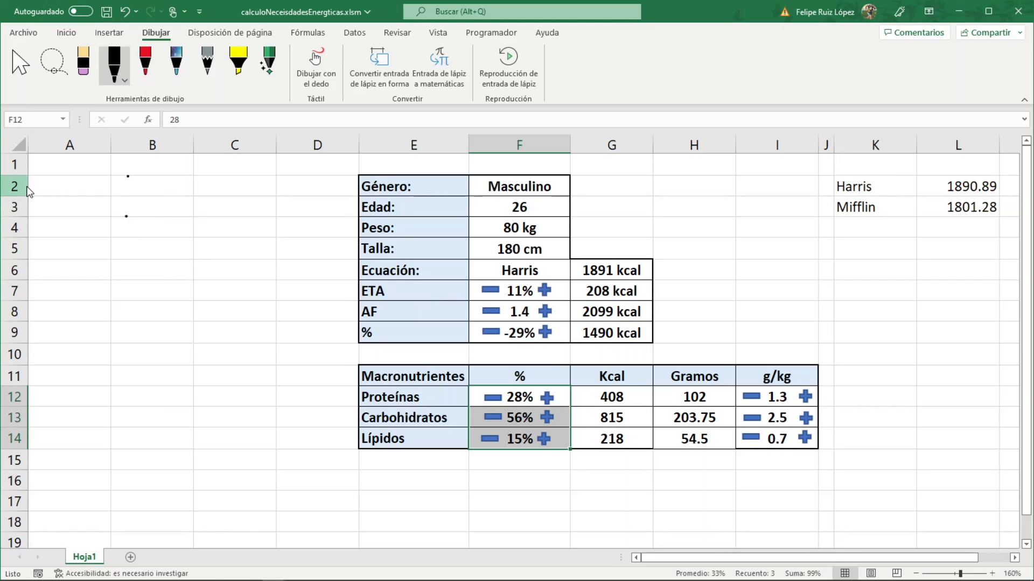
Handwrite 1490 in the blank area beside the table, with G9 above it and an arrow linking them
{"action": "left_click_drag", "start_coordinate": [67, 222], "coordinate": [72, 250]}
{"action": "mouse_move", "coordinate": [93, 227]}
{"action": "left_mouse_down"}
{"action": "mouse_move", "coordinate": [86, 250]}
{"action": "mouse_move", "coordinate": [99, 228]}
{"action": "left_mouse_up"}
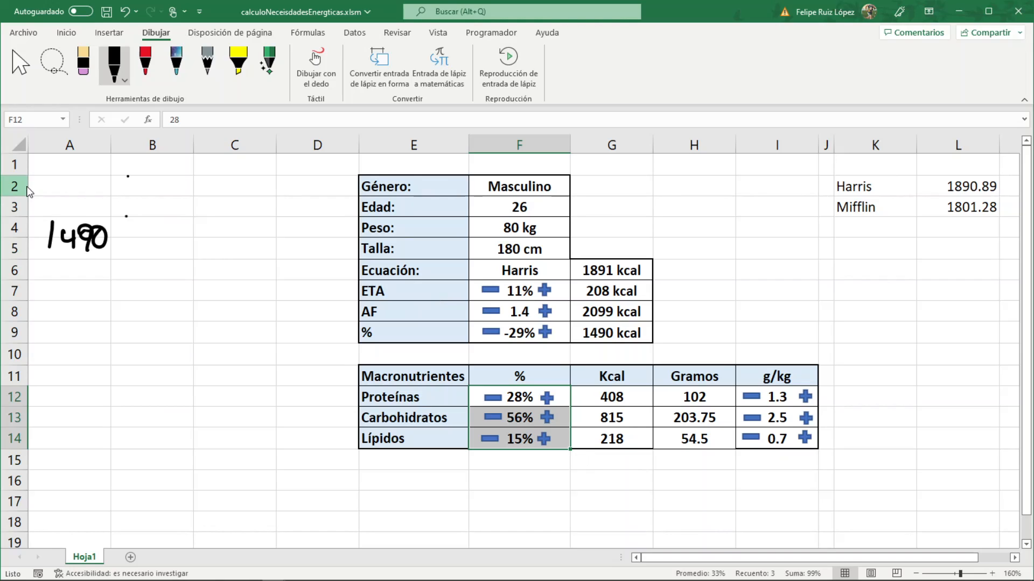
{"action": "left_click", "coordinate": [614, 336]}
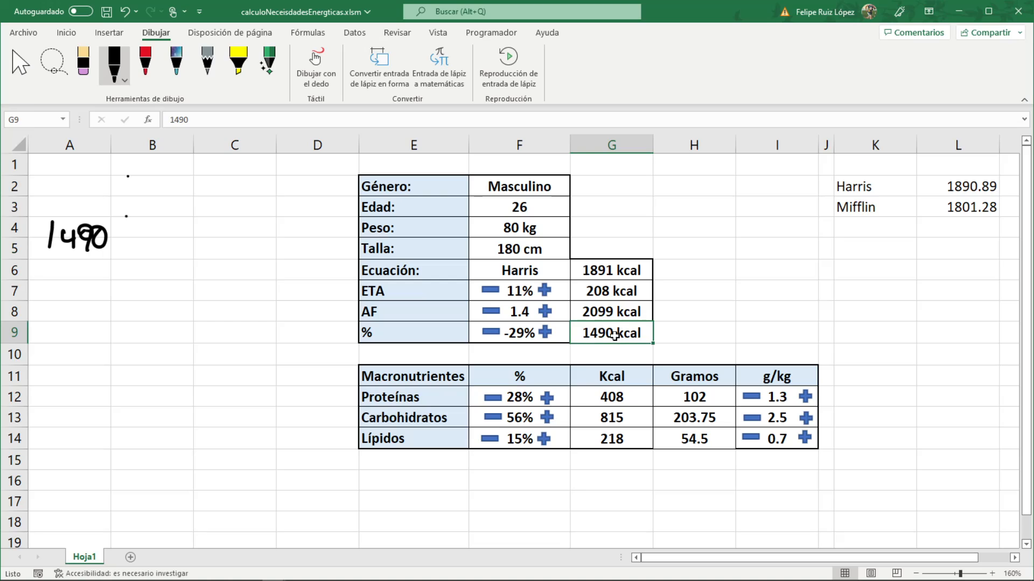
{"action": "left_click_drag", "start_coordinate": [69, 185], "coordinate": [68, 206]}
{"action": "mouse_move", "coordinate": [60, 195]}
{"action": "left_mouse_down"}
{"action": "mouse_move", "coordinate": [67, 208]}
{"action": "mouse_move", "coordinate": [75, 196]}
{"action": "left_mouse_up"}
{"action": "left_click_drag", "start_coordinate": [63, 157], "coordinate": [58, 165]}
{"action": "left_click_drag", "start_coordinate": [84, 159], "coordinate": [80, 177]}
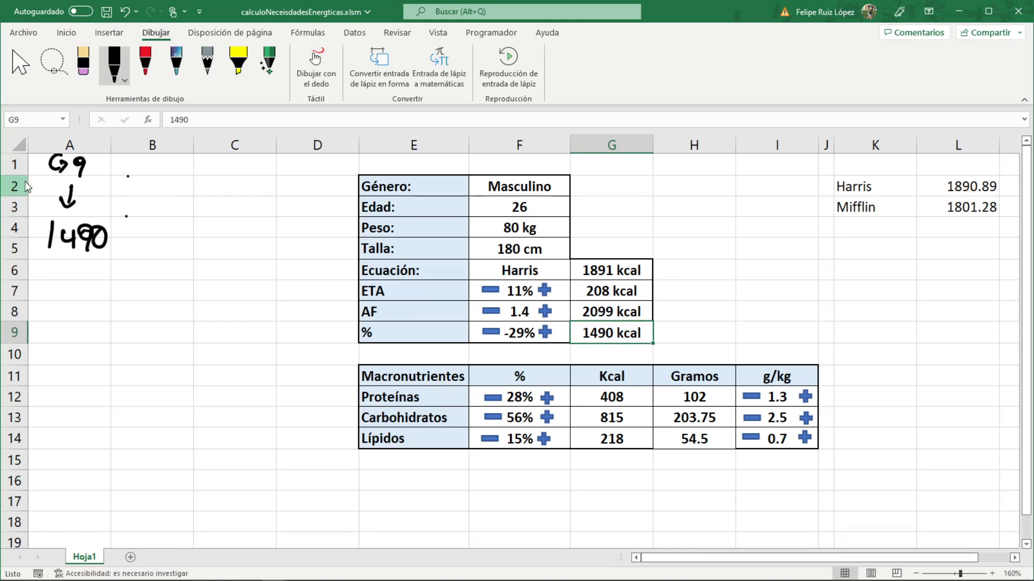
Handwrite 100% opposite 1490, add an X and 28% row beneath, and link 28% to an F12 label with an arrow
{"action": "left_click_drag", "start_coordinate": [118, 237], "coordinate": [158, 247]}
{"action": "mouse_move", "coordinate": [174, 232]}
{"action": "left_mouse_down"}
{"action": "mouse_move", "coordinate": [192, 232]}
{"action": "mouse_move", "coordinate": [206, 251]}
{"action": "left_mouse_up"}
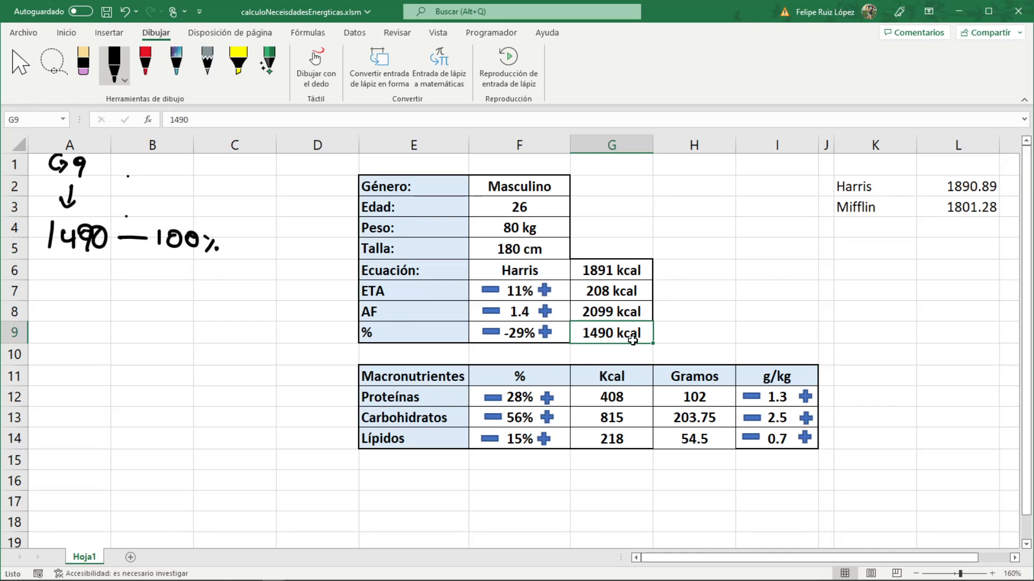
{"action": "left_click", "coordinate": [523, 399]}
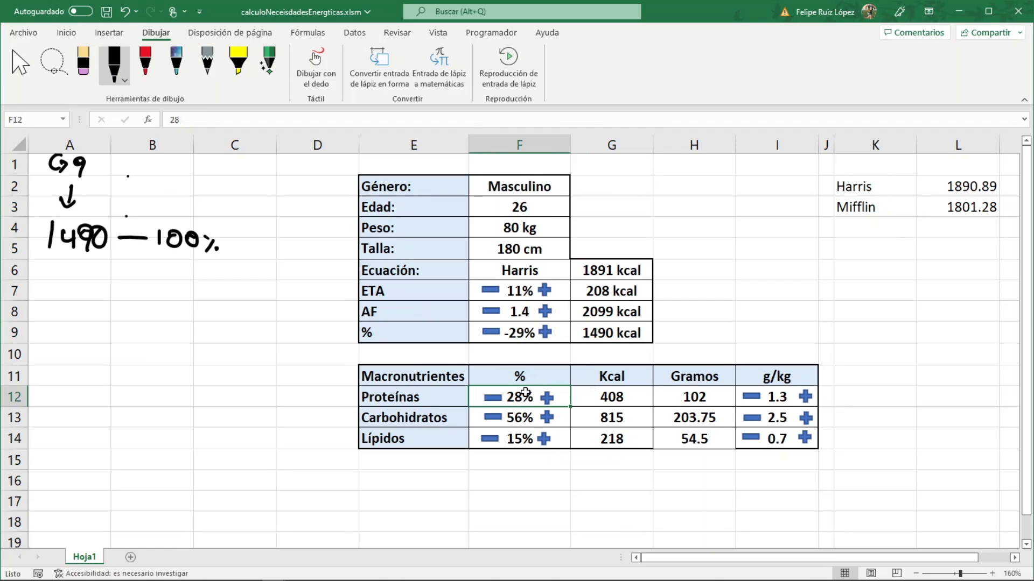
{"action": "left_click_drag", "start_coordinate": [194, 258], "coordinate": [182, 268]}
{"action": "left_click_drag", "start_coordinate": [96, 250], "coordinate": [108, 270]}
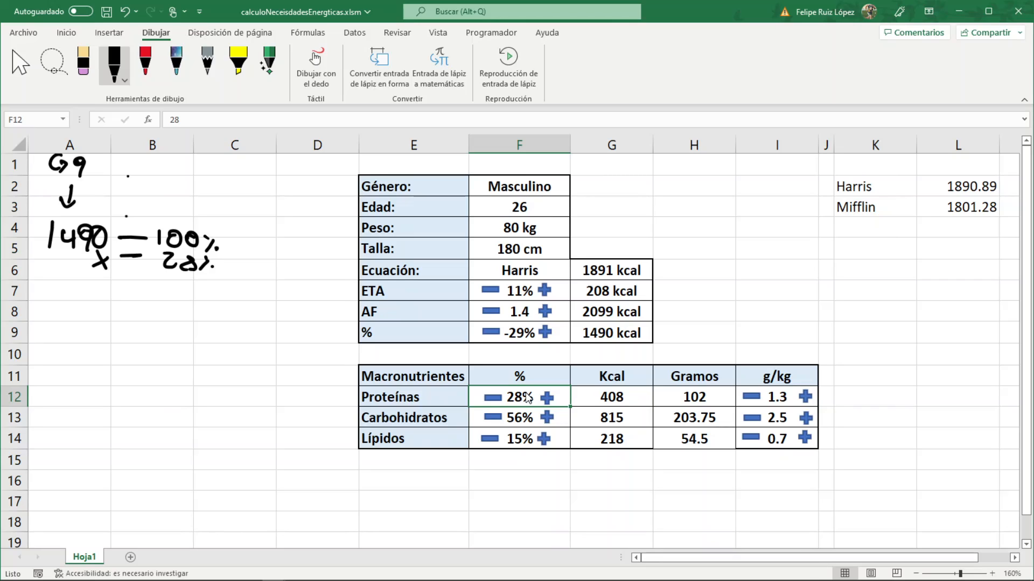
{"action": "mouse_move", "coordinate": [178, 283]}
{"action": "left_mouse_down"}
{"action": "mouse_move", "coordinate": [171, 322]}
{"action": "mouse_move", "coordinate": [204, 324]}
{"action": "left_mouse_up"}
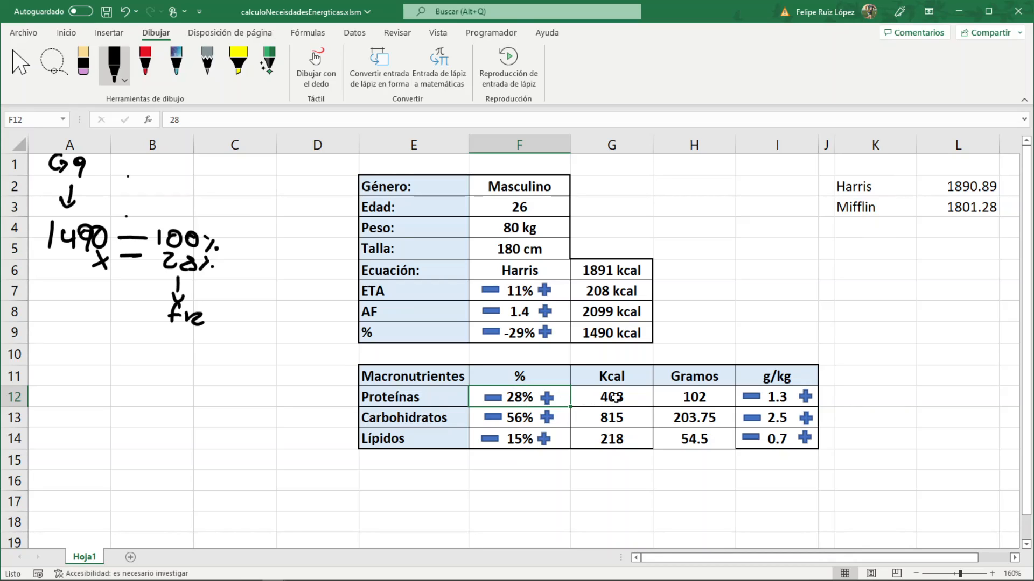
Examine the macronutrient kcal, grams and g/kg values, the G9 calorie total, and the protein percentage in F12
{"action": "left_click_drag", "start_coordinate": [631, 402], "coordinate": [633, 429]}
{"action": "left_click_drag", "start_coordinate": [693, 398], "coordinate": [695, 437]}
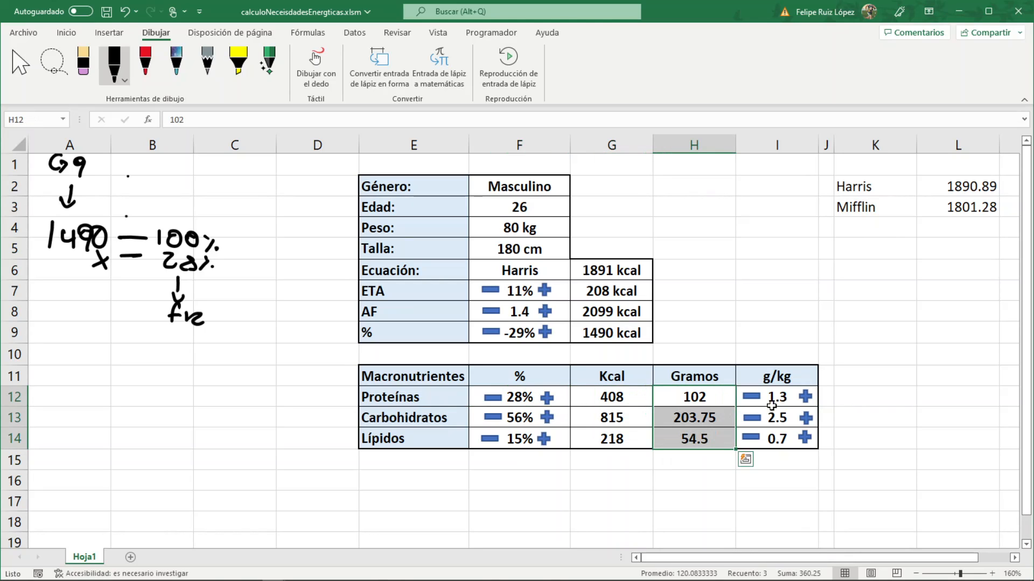
{"action": "left_click_drag", "start_coordinate": [777, 397], "coordinate": [785, 430]}
{"action": "left_click", "coordinate": [616, 338]}
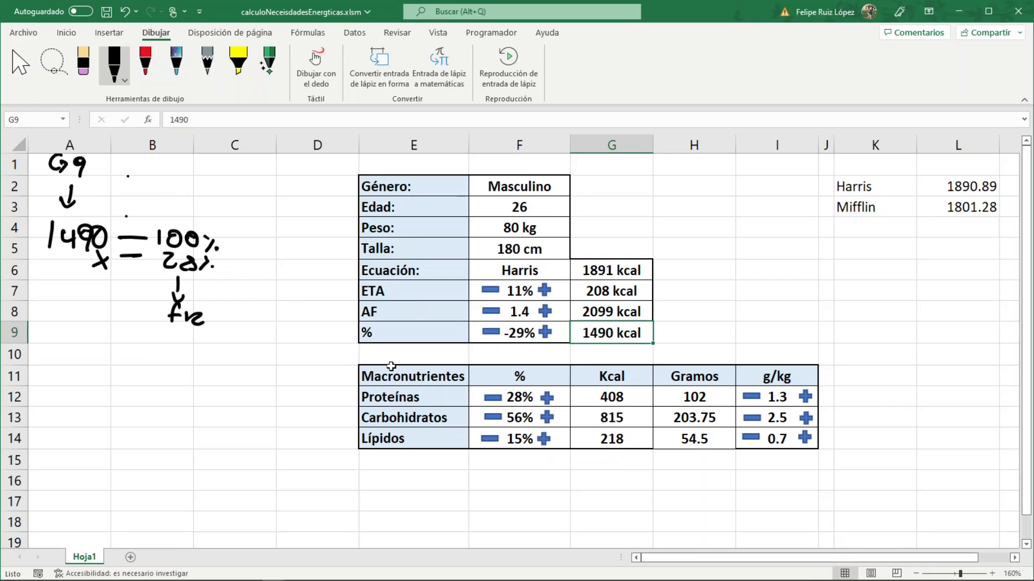
{"action": "left_click", "coordinate": [534, 405]}
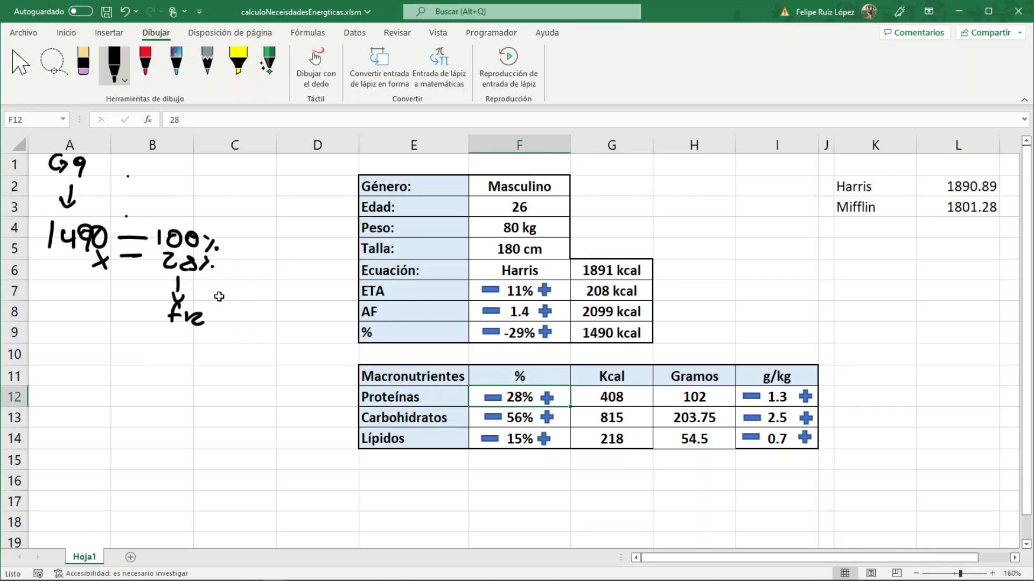
{"action": "left_click", "coordinate": [622, 334]}
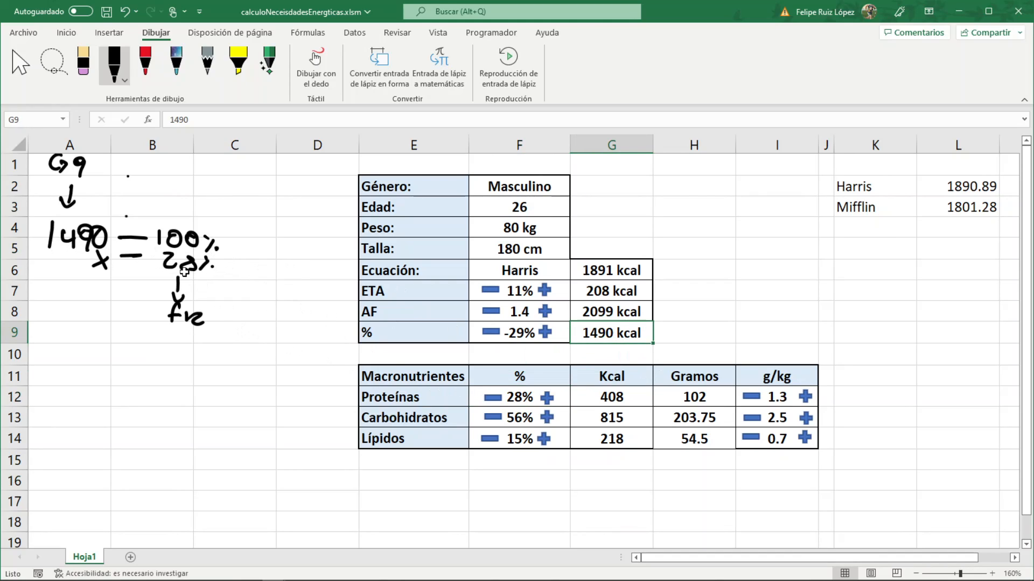
Draw an upward arrow beneath the handwritten X and label it G12
{"action": "mouse_move", "coordinate": [85, 288]}
{"action": "left_mouse_down"}
{"action": "mouse_move", "coordinate": [97, 272]}
{"action": "mouse_move", "coordinate": [103, 286]}
{"action": "left_mouse_up"}
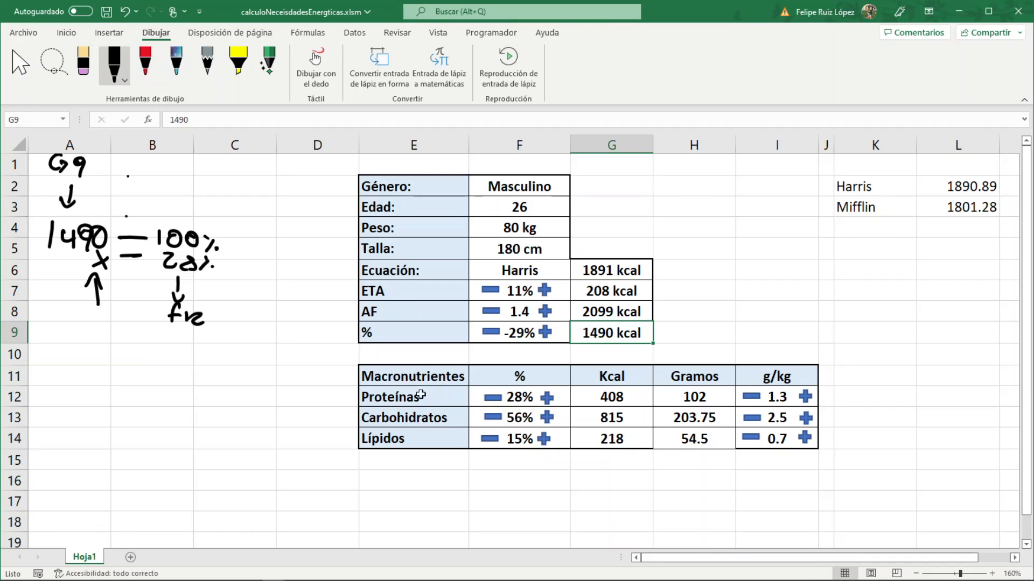
{"action": "left_click", "coordinate": [616, 397]}
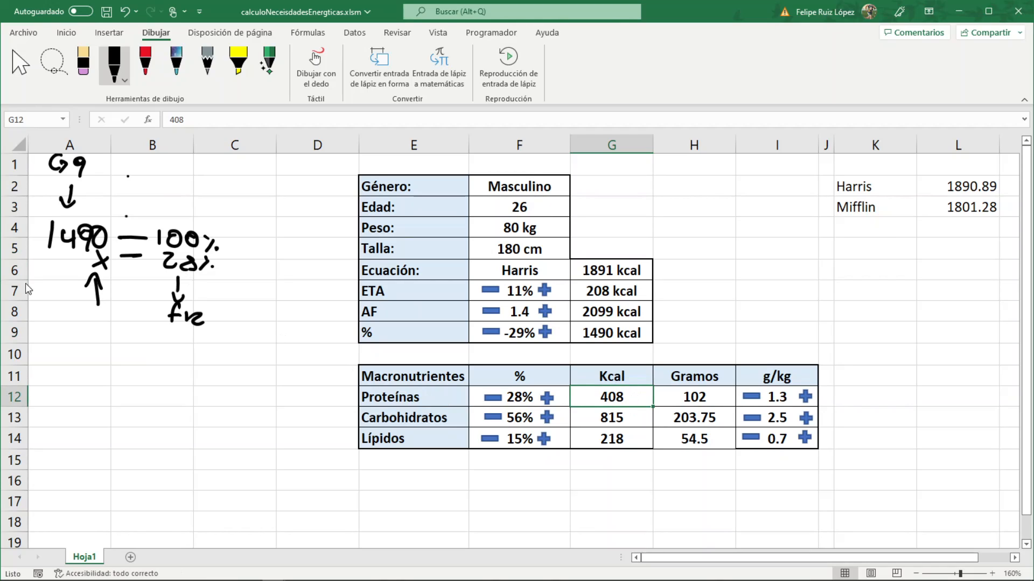
{"action": "mouse_move", "coordinate": [82, 321]}
{"action": "left_mouse_down"}
{"action": "mouse_move", "coordinate": [87, 338]}
{"action": "mouse_move", "coordinate": [116, 337]}
{"action": "left_mouse_up"}
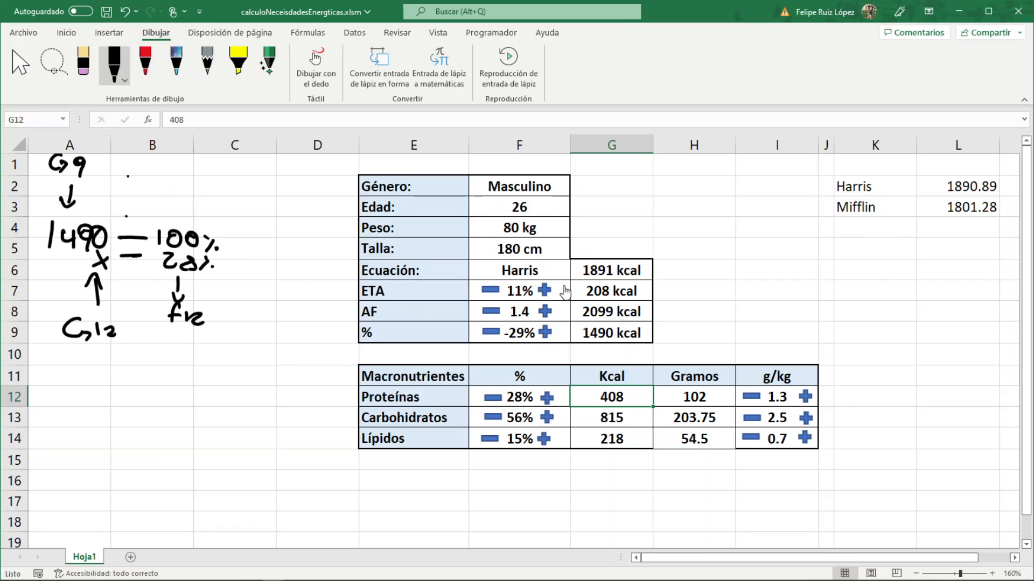
{"action": "left_click", "coordinate": [720, 287]}
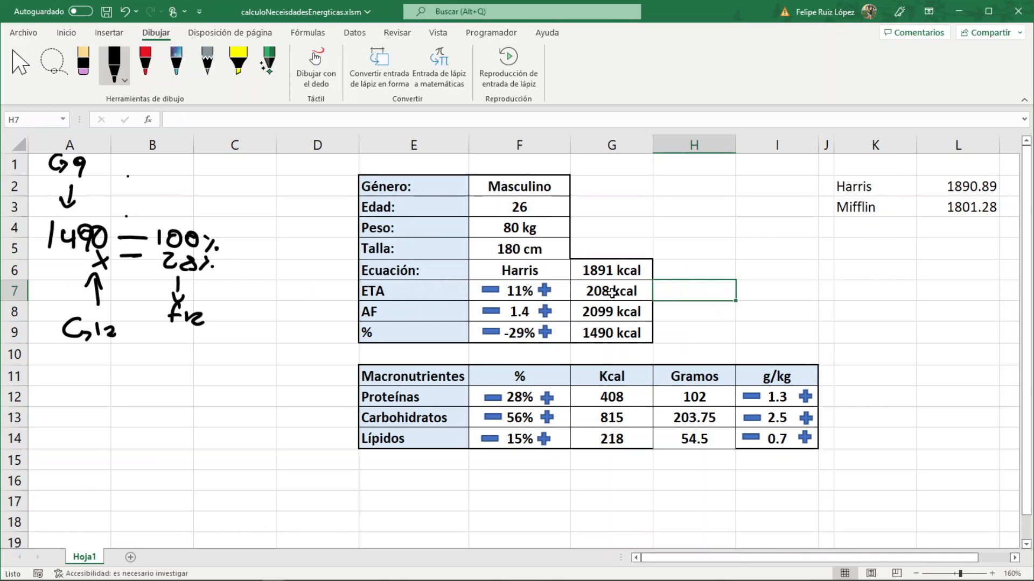
Switch to the Visual Basic editor, widen the project list, open Módulo1, and insert a blank line before CalculoFinal in AumentarETA
{"action": "key", "text": "alt+F11"}
{"action": "scroll", "coordinate": [10, 307], "scroll_direction": "up", "scroll_amount": 6}
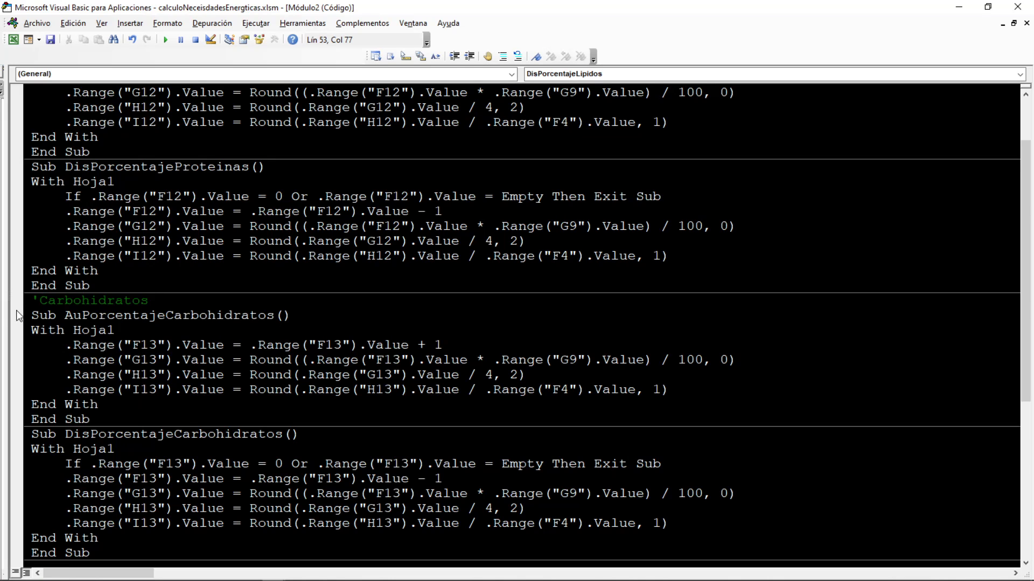
{"action": "left_click_drag", "start_coordinate": [8, 312], "coordinate": [92, 312]}
{"action": "left_click", "coordinate": [65, 156]}
{"action": "double_click", "coordinate": [64, 156]}
{"action": "scroll", "coordinate": [302, 302], "scroll_direction": "up", "scroll_amount": 8}
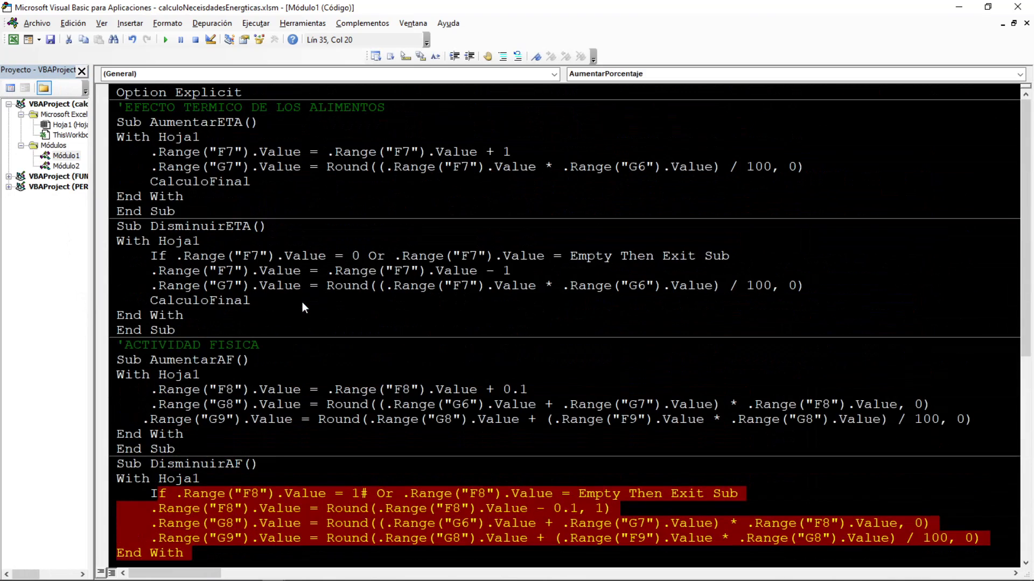
{"action": "left_click", "coordinate": [226, 123]}
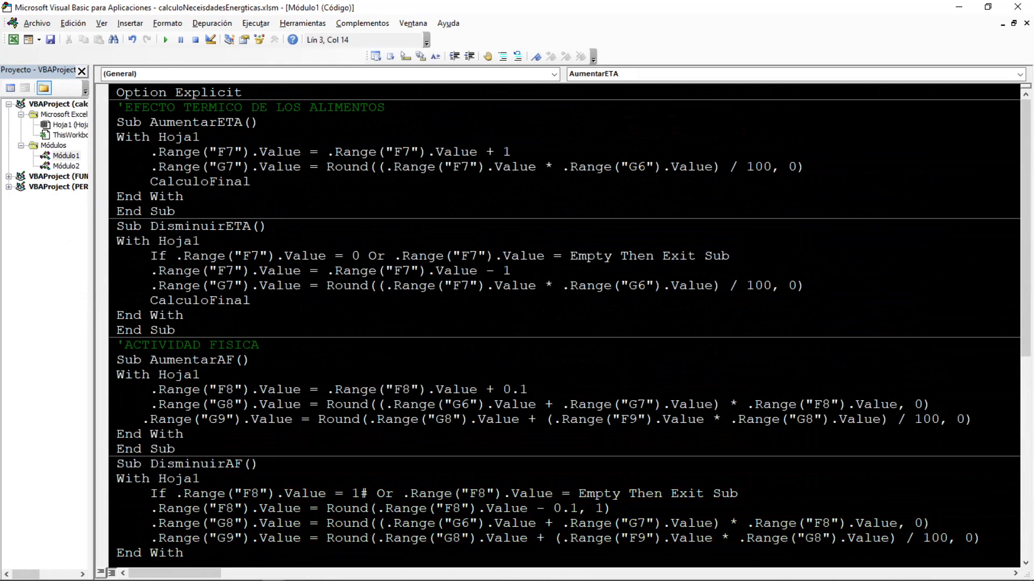
{"action": "key", "text": "Return"}
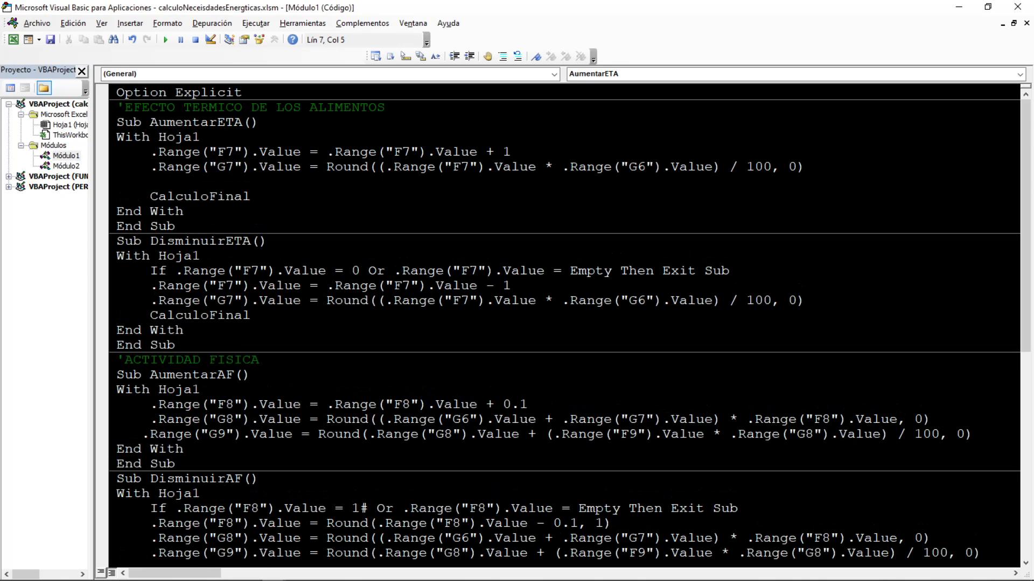
Check the protein kcal cell G12 on the sheet, then place the Visual Basic editor so the handwritten notes stay visible beside the code
{"action": "key", "text": "alt+F11"}
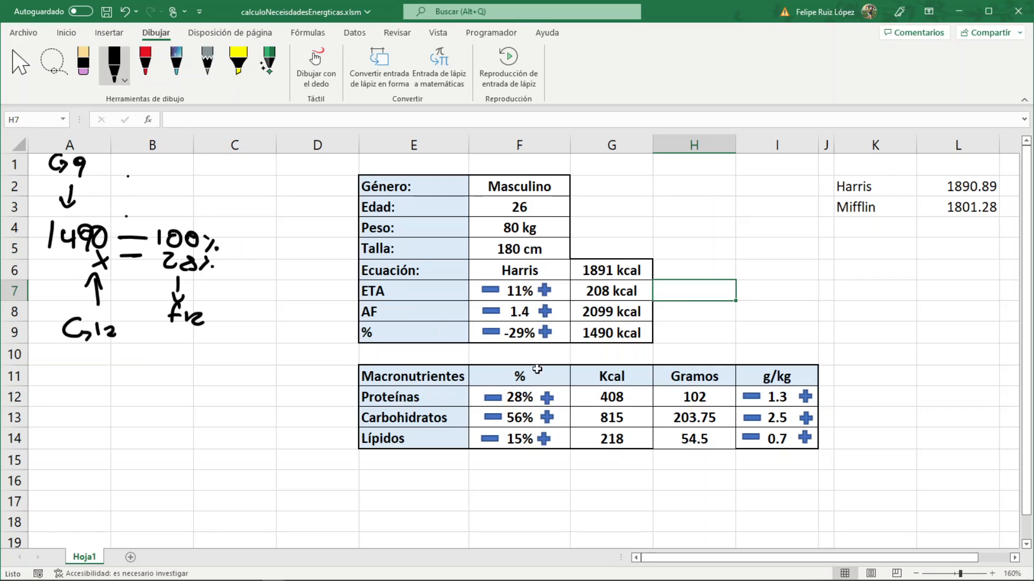
{"action": "left_click", "coordinate": [610, 399]}
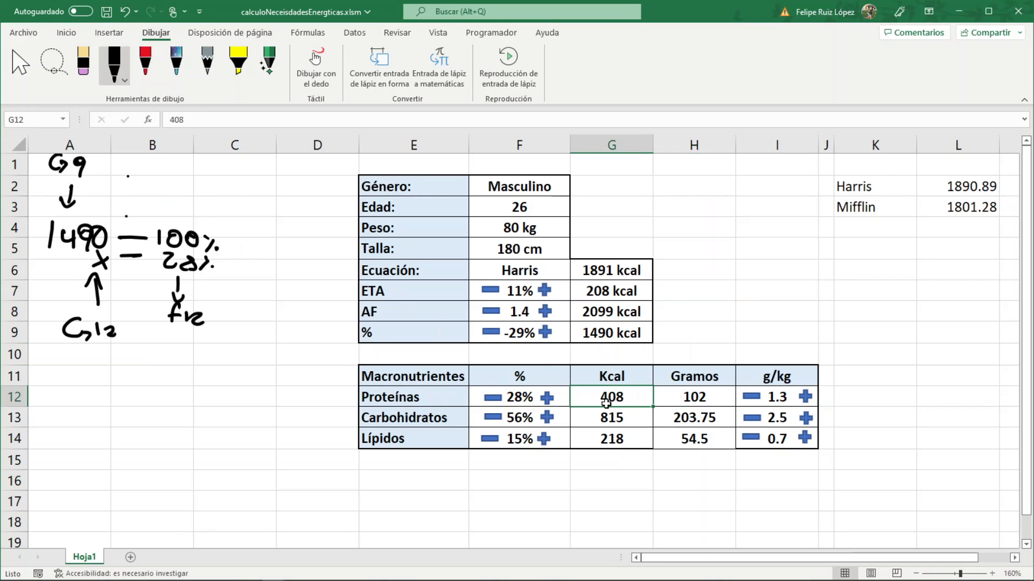
{"action": "key", "text": "alt+F11"}
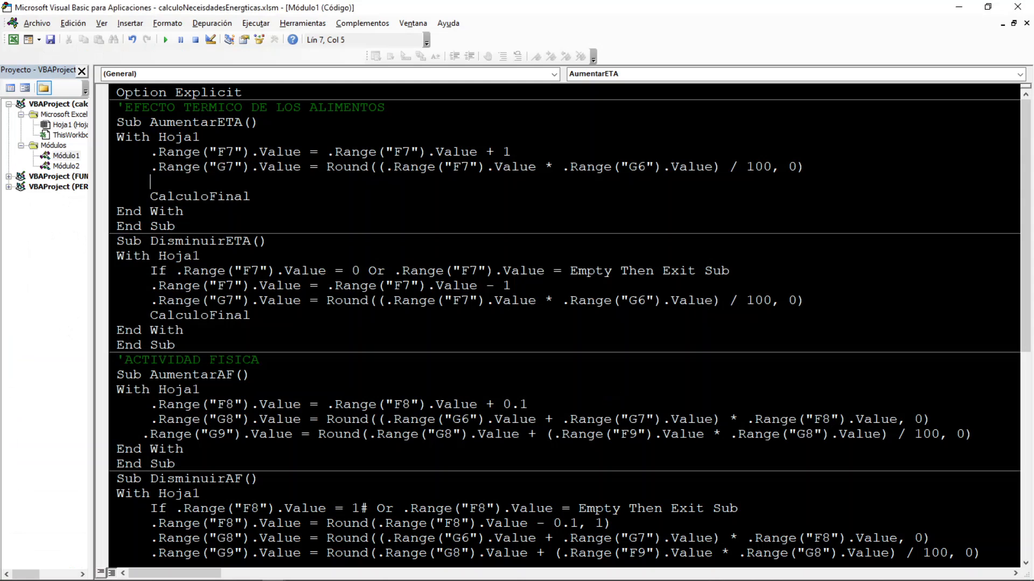
{"action": "left_click_drag", "start_coordinate": [240, 13], "coordinate": [393, 51]}
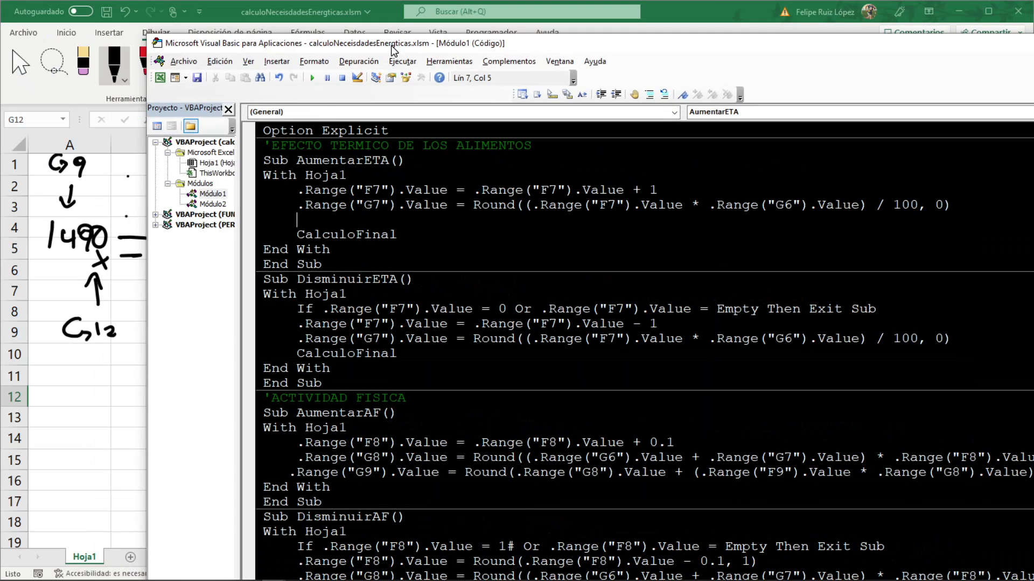
{"action": "left_click_drag", "start_coordinate": [239, 261], "coordinate": [273, 260]}
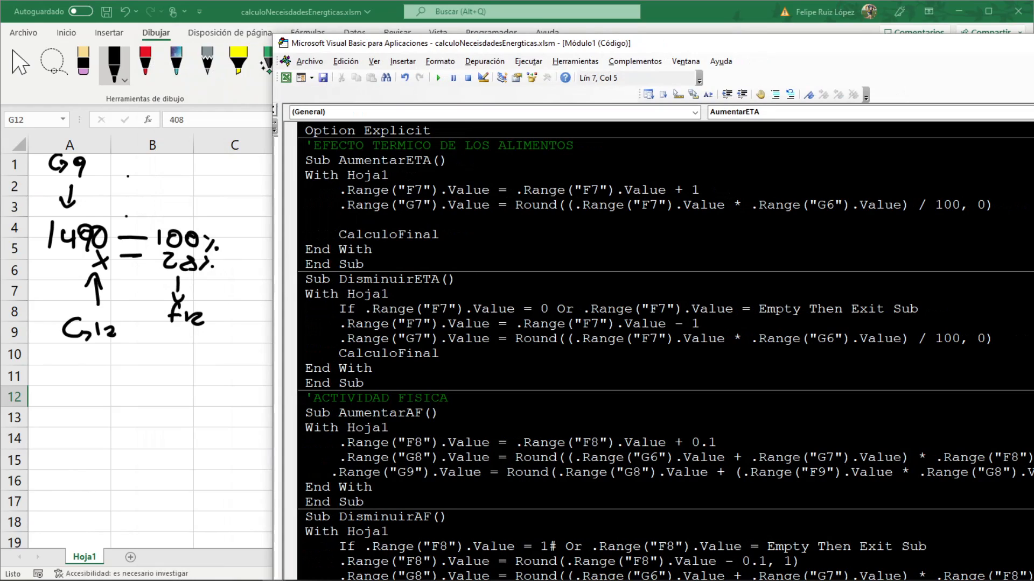
On the blank line in AumentarETA, start an assignment to the value of Range("G12")
{"action": "type", "text": ".Range(\"\").value"}
{"action": "key", "text": "Left"}
{"action": "key", "text": "Left"}
{"action": "key", "text": "Left"}
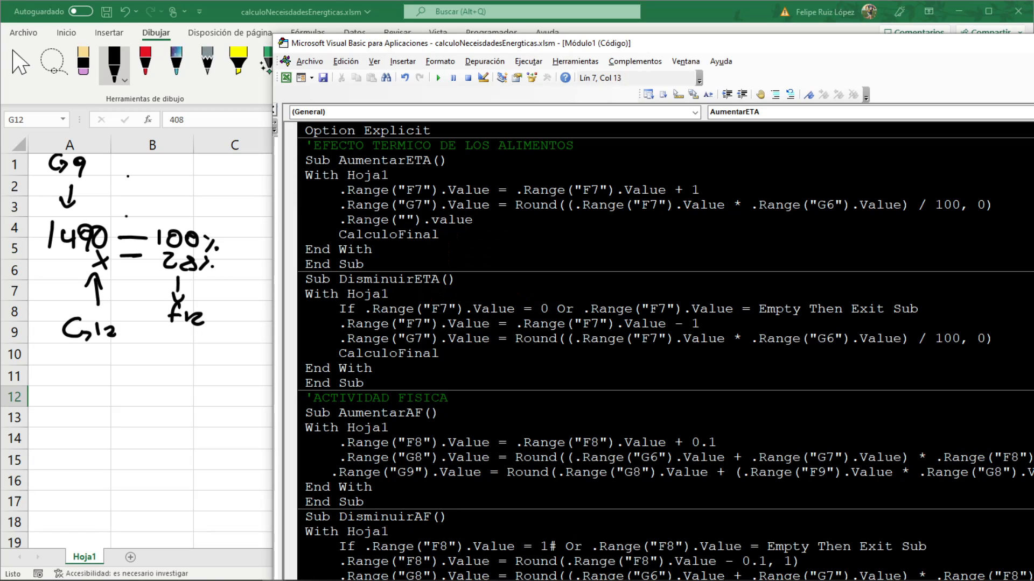
{"action": "type", "text": "G12"}
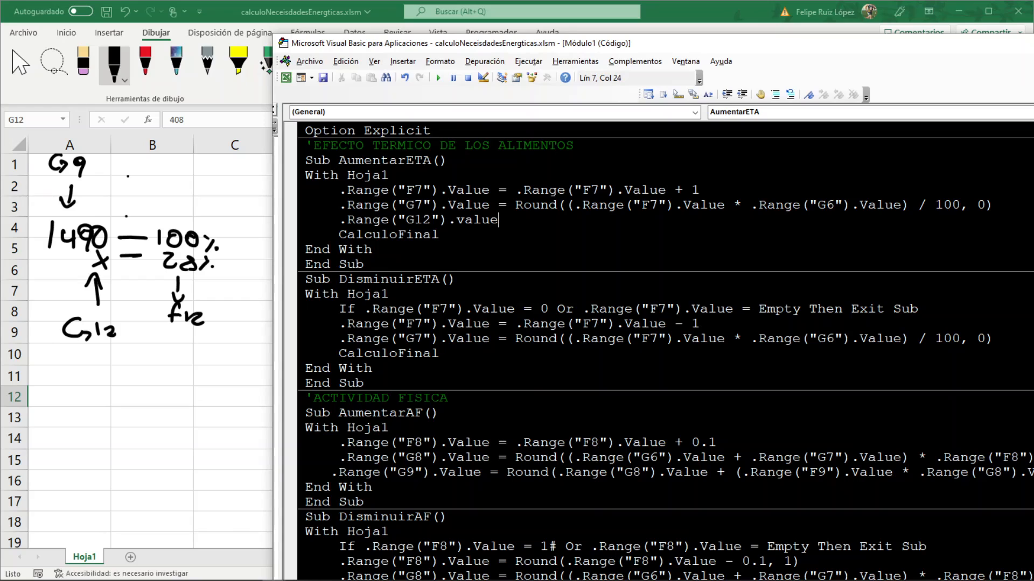
{"action": "type", "text": "="}
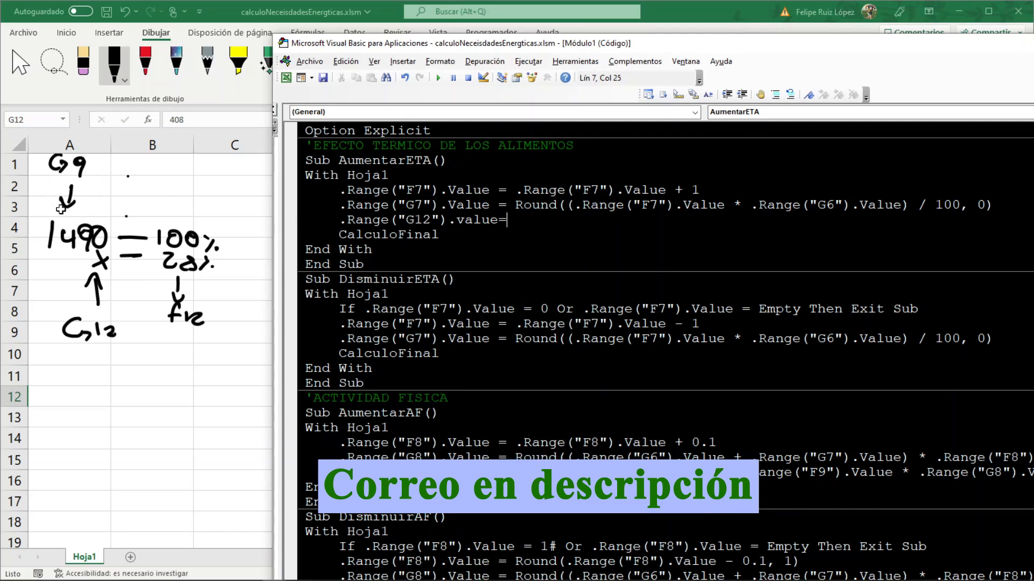
Enter the value of Range("F12") as the first factor of the G12 assignment, followed by a multiplication sign
{"action": "type", "text": ".Range(\"\")"}
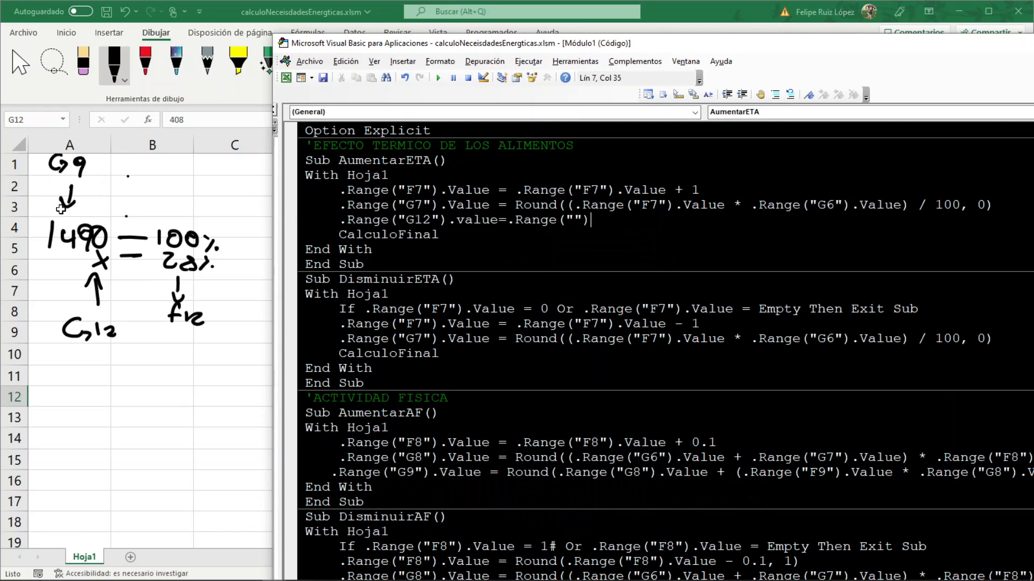
{"action": "type", "text": "F12"}
{"action": "type", "text": ".VA"}
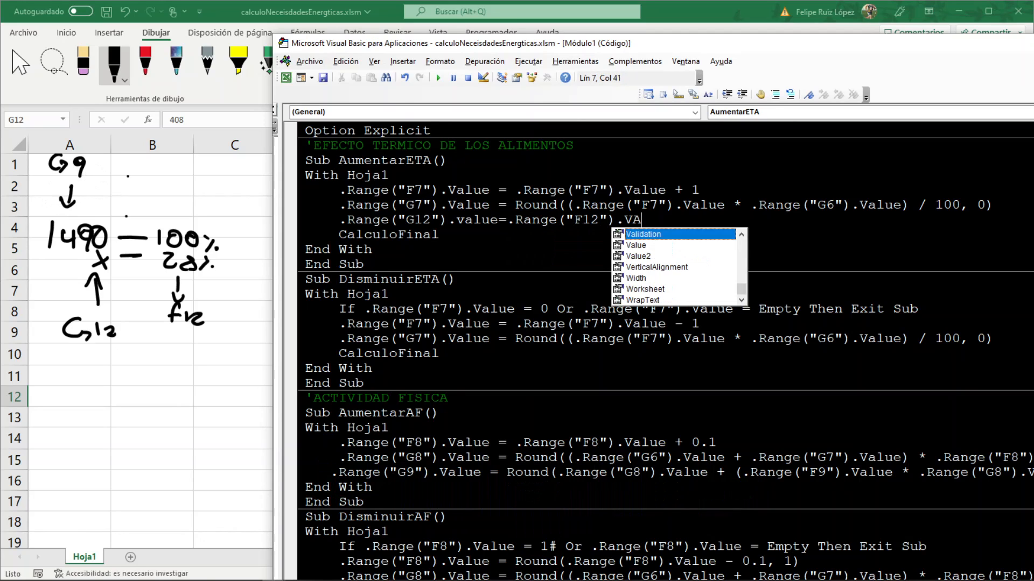
{"action": "type", "text": "LUE*"}
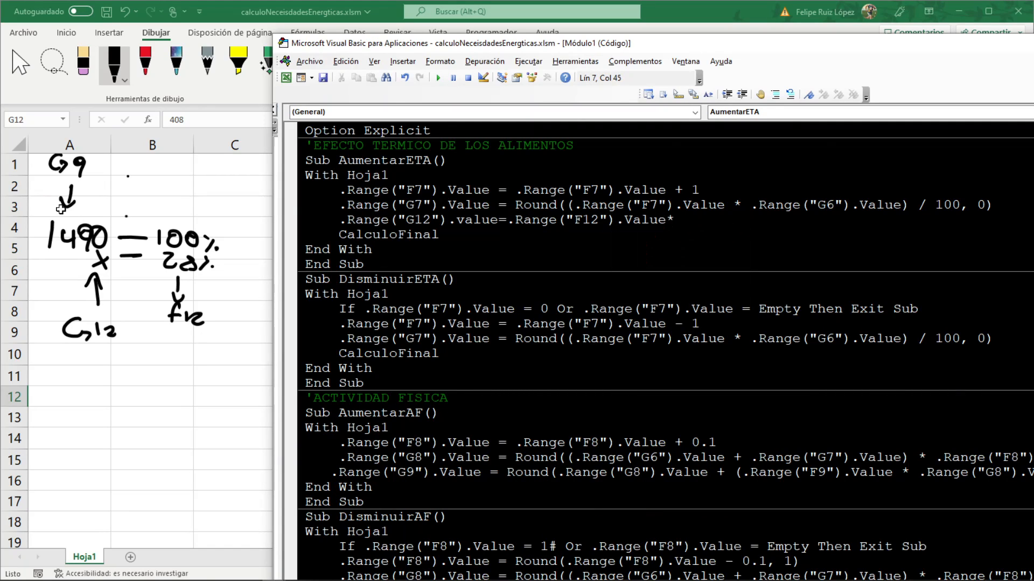
Complete the product in the G12 assignment with the value of Range("G9") as the second factor
{"action": "type", "text": ".ANGE"}
{"action": "key", "text": "BackSpace"}
{"action": "key", "text": "BackSpace"}
{"action": "key", "text": "BackSpace"}
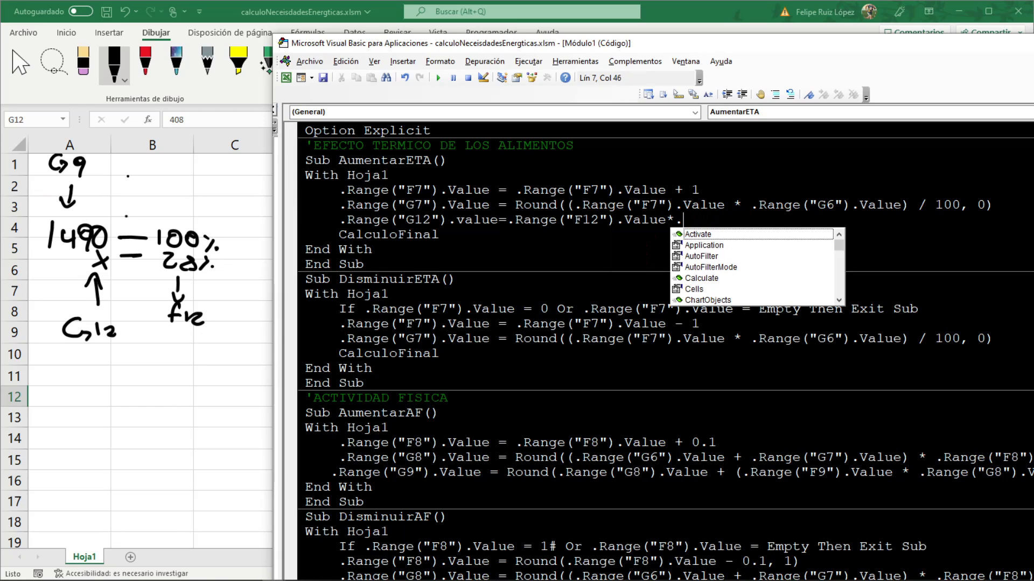
{"action": "type", "text": "RANGE(\"\")"}
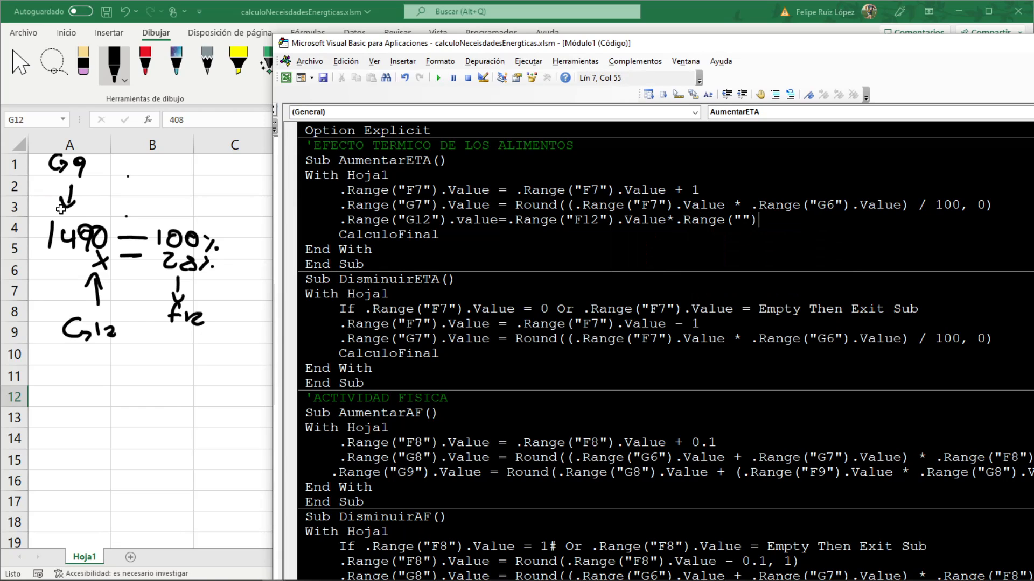
{"action": "type", "text": ".VALUE"}
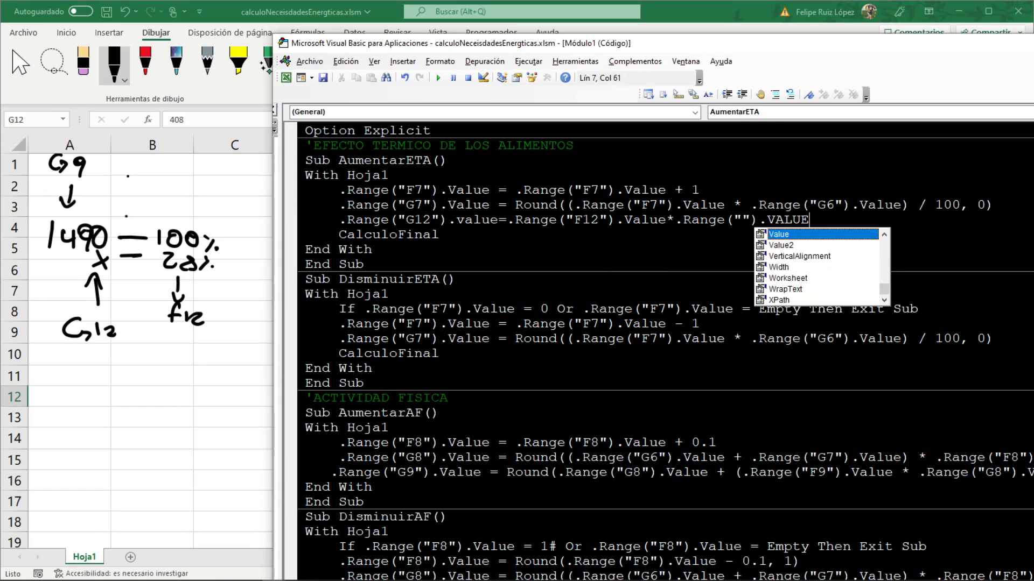
{"action": "key", "text": "Left"}
{"action": "key", "text": "Left"}
{"action": "key", "text": "Left"}
{"action": "key", "text": "Left"}
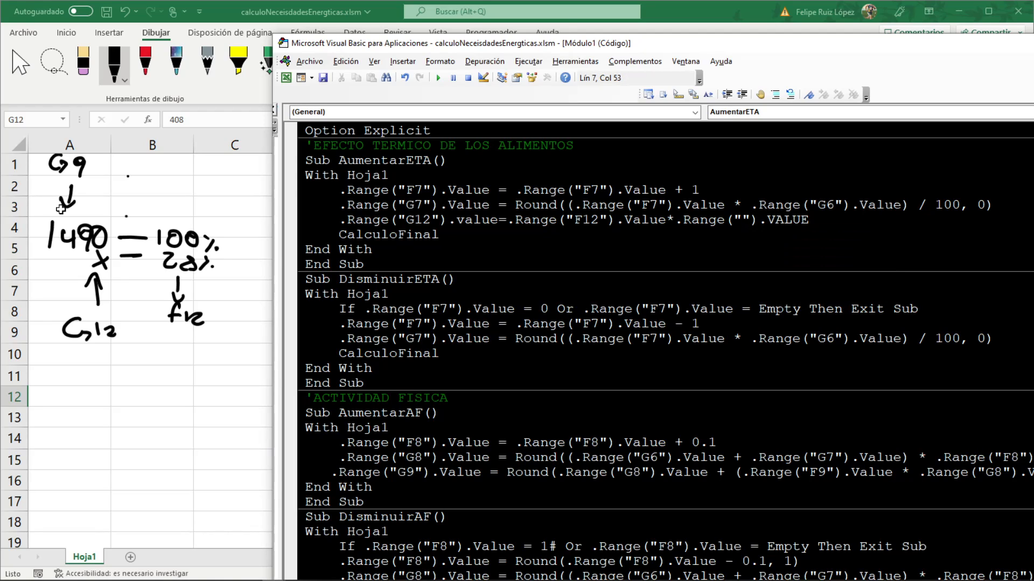
{"action": "type", "text": "G9"}
Enclose the F12 × G9 product in parentheses and divide it by 100
{"action": "key", "text": "Right"}
{"action": "key", "text": "Right"}
{"action": "key", "text": "Right"}
{"action": "key", "text": "Right"}
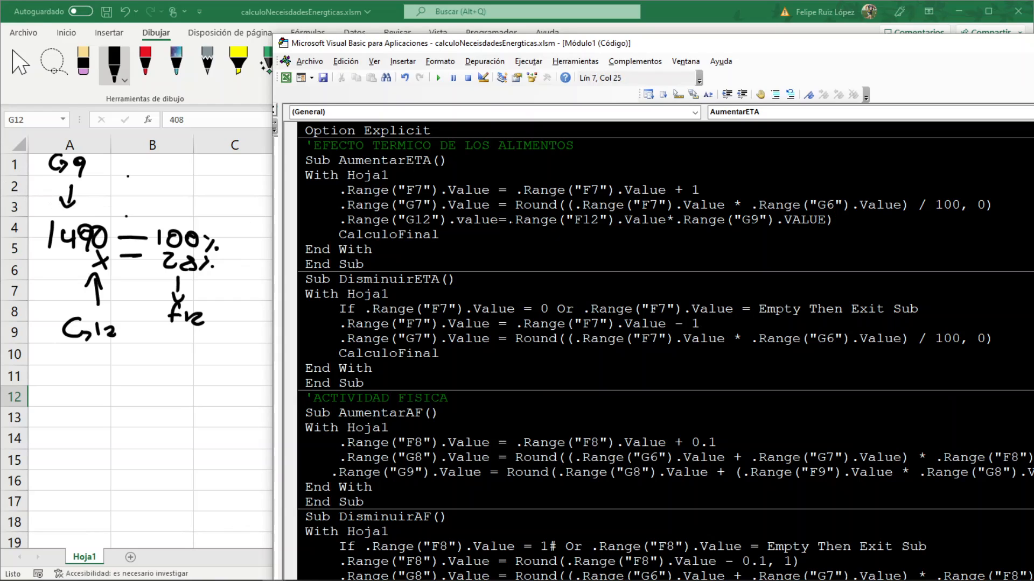
{"action": "type", "text": "("}
{"action": "key", "text": "End"}
{"action": "type", "text": "/100"}
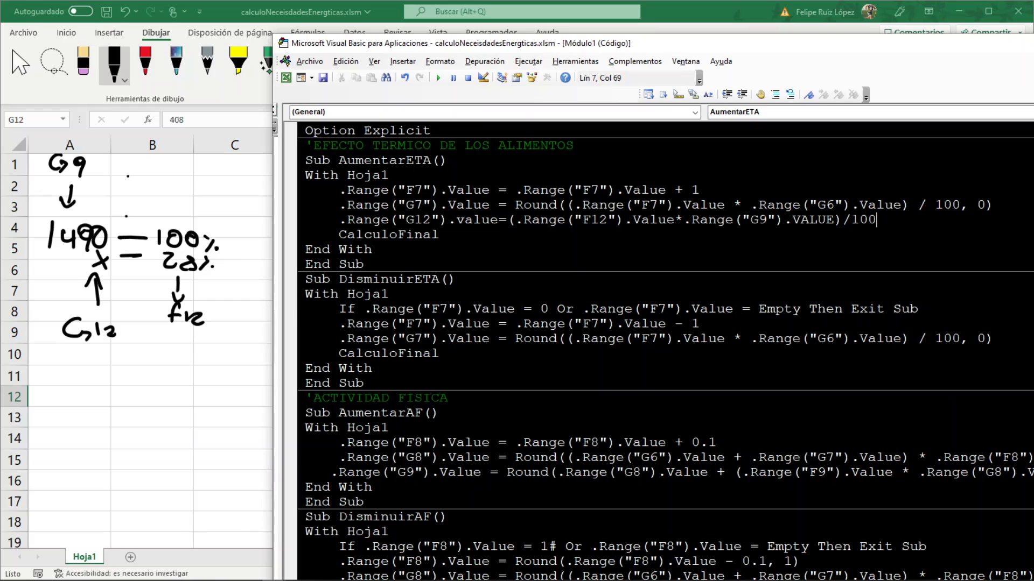
Wrap the G12 expression in a Round function with 0 decimals
{"action": "type", "text": "ROUND("}
{"action": "key", "text": "End"}
{"action": "type", "text": ","}
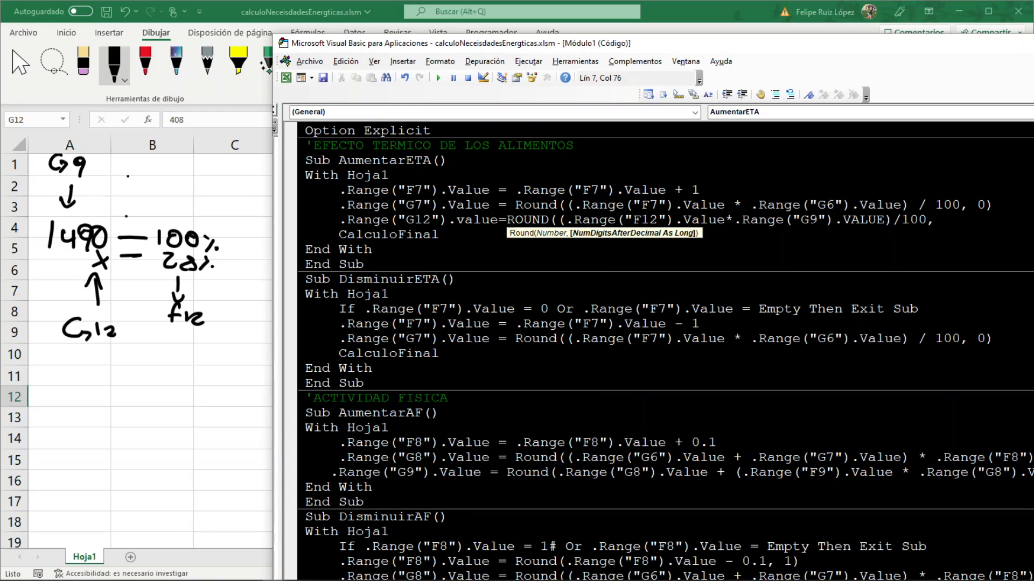
{"action": "type", "text": "0)"}
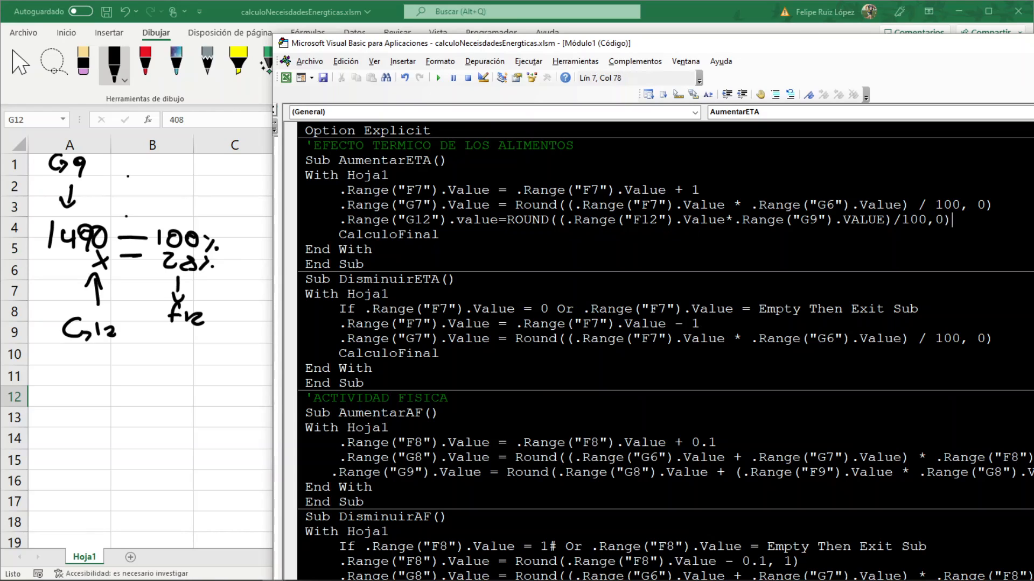
Finish the G12 line in AumentarETA and copy it into DisminuirETA, directly below the G7 assignment
{"action": "key", "text": "Return"}
{"action": "key", "text": "BackSpace"}
{"action": "key", "text": "BackSpace"}
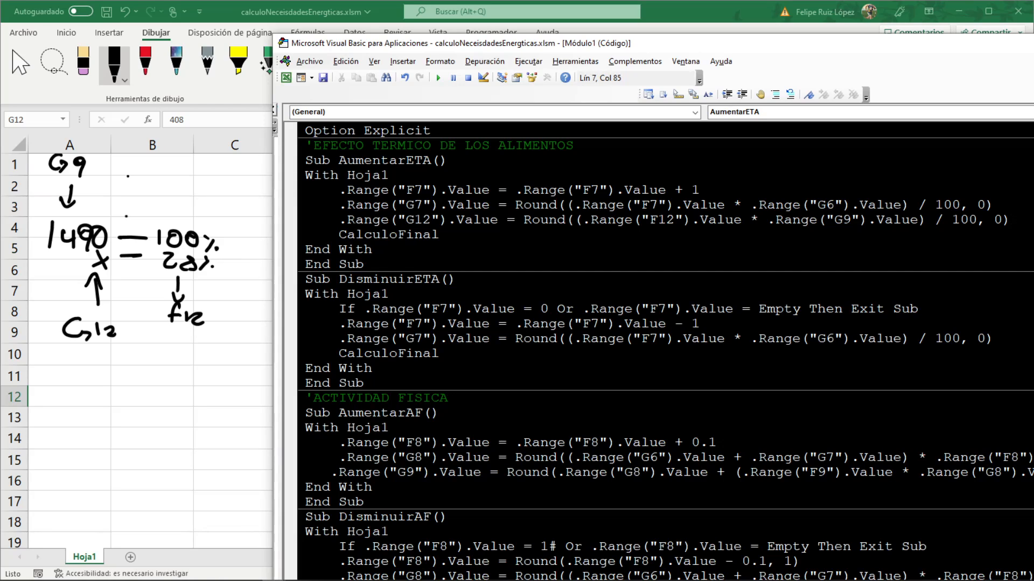
{"action": "left_click_drag", "start_coordinate": [339, 220], "coordinate": [1010, 221]}
{"action": "key", "text": "ctrl+c"}
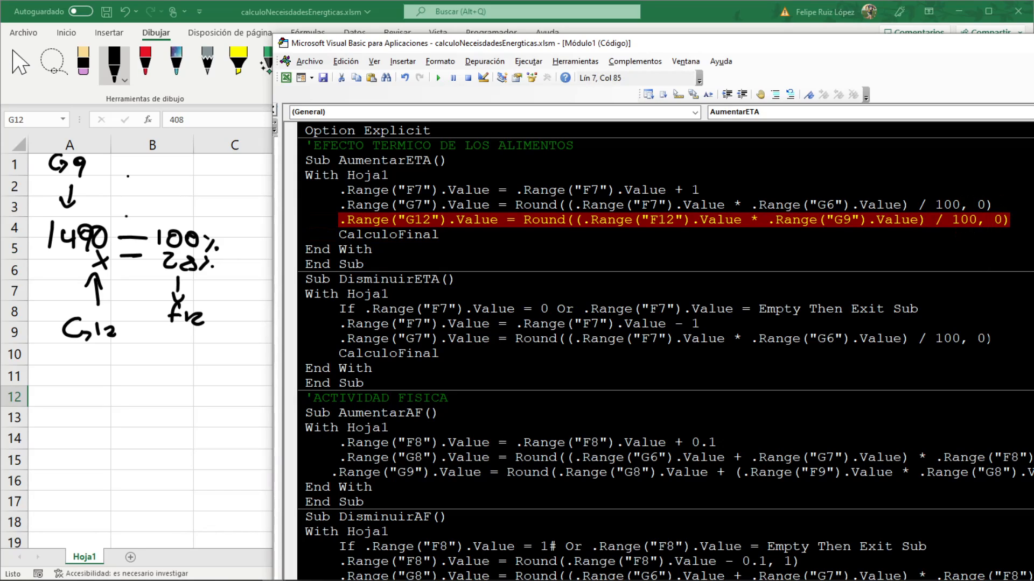
{"action": "left_click", "coordinate": [994, 339]}
{"action": "key", "text": "Return"}
{"action": "key", "text": "ctrl+v"}
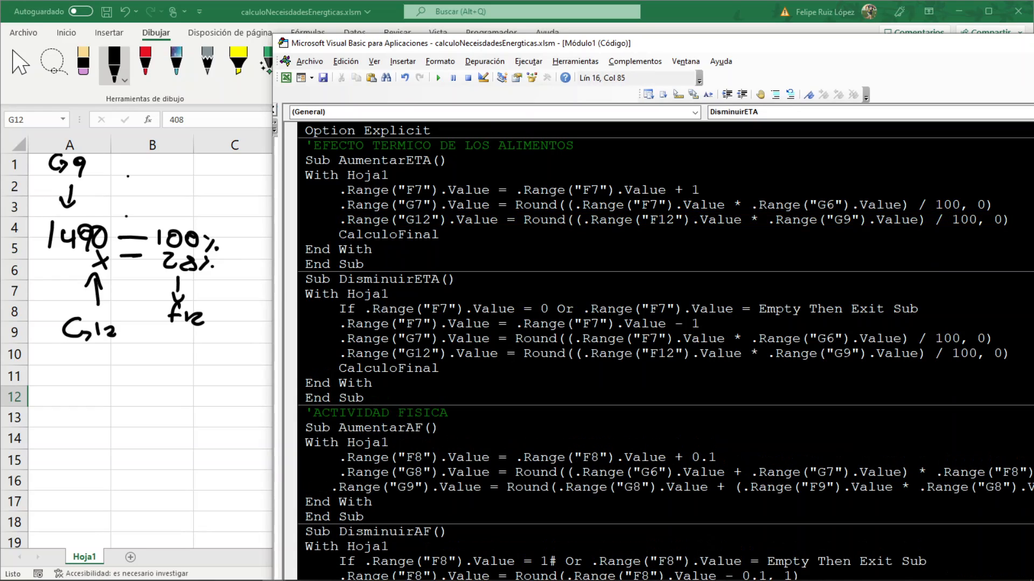
Test the ETA increase and decrease buttons on the worksheet repeatedly, comparing the protein, carbohydrate and lipid kcal cells
{"action": "left_click", "coordinate": [212, 292]}
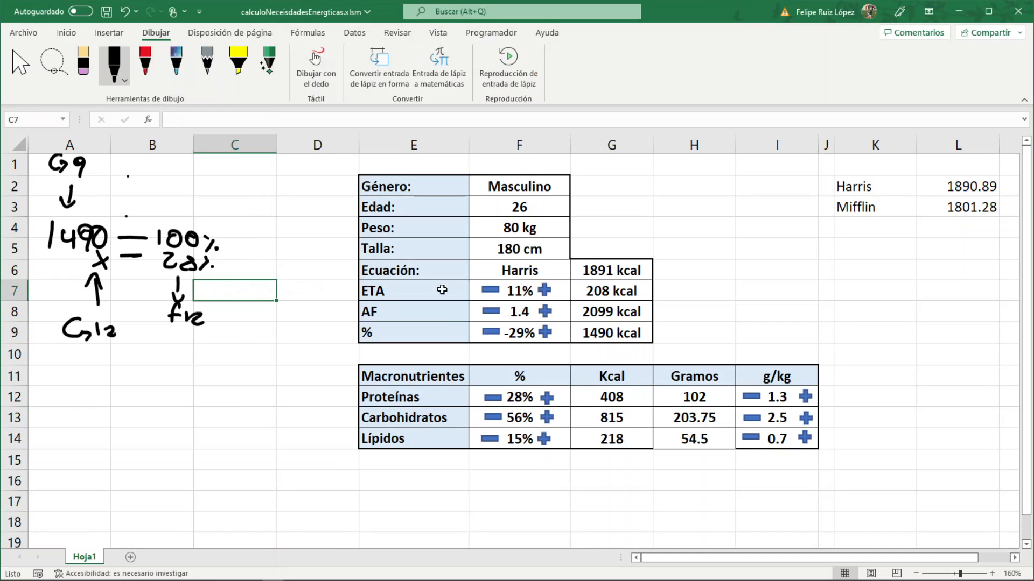
{"action": "left_click", "coordinate": [544, 291]}
{"action": "left_click", "coordinate": [544, 290]}
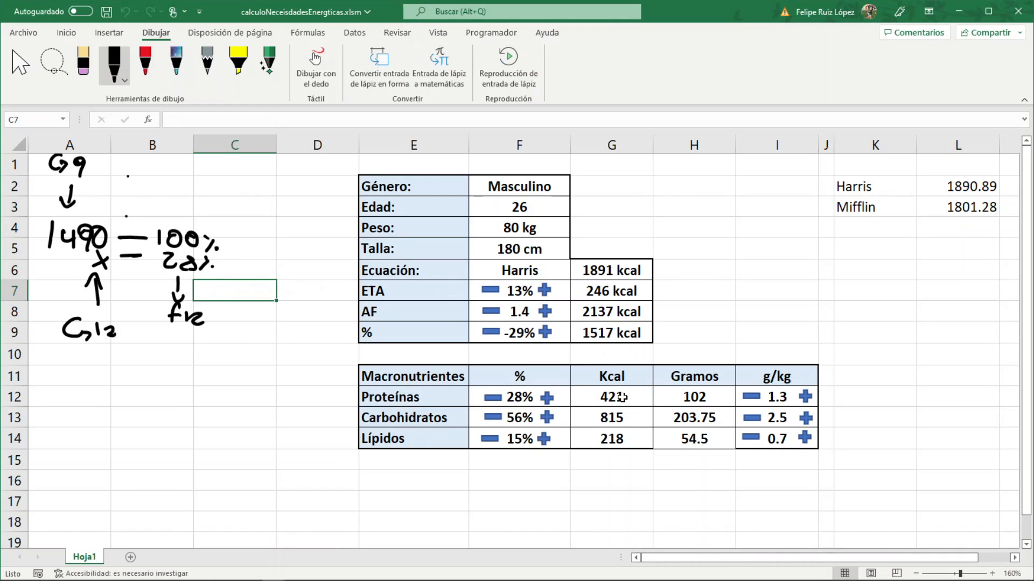
{"action": "left_click", "coordinate": [544, 290]}
{"action": "left_click", "coordinate": [544, 290]}
{"action": "left_click", "coordinate": [491, 291]}
{"action": "left_click", "coordinate": [491, 290]}
{"action": "left_click", "coordinate": [544, 290]}
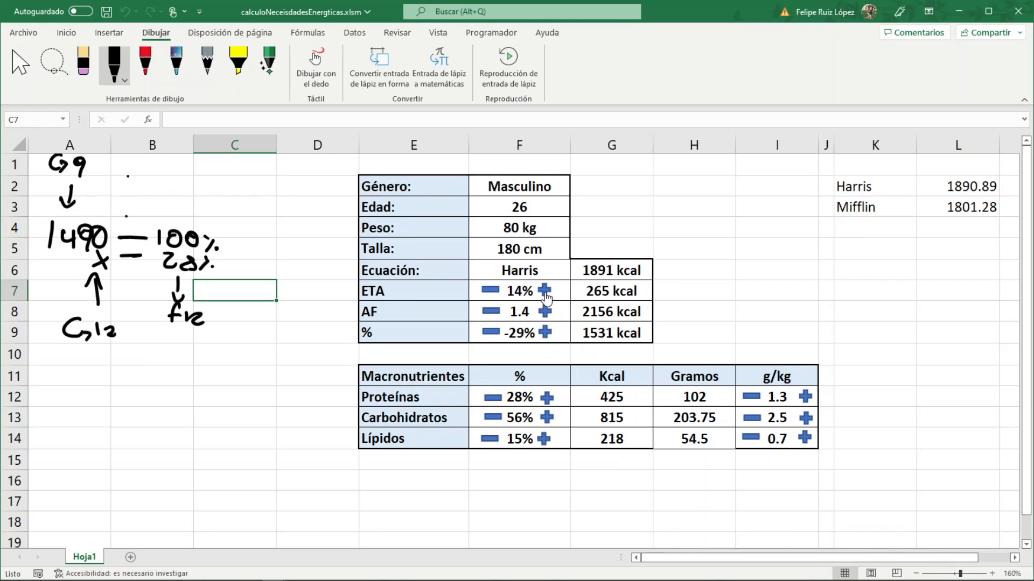
{"action": "left_click", "coordinate": [491, 290]}
{"action": "left_click", "coordinate": [491, 290]}
{"action": "left_click", "coordinate": [491, 291]}
{"action": "left_click", "coordinate": [492, 293]}
{"action": "left_click", "coordinate": [492, 293]}
{"action": "left_click", "coordinate": [545, 290]}
{"action": "left_click", "coordinate": [545, 291]}
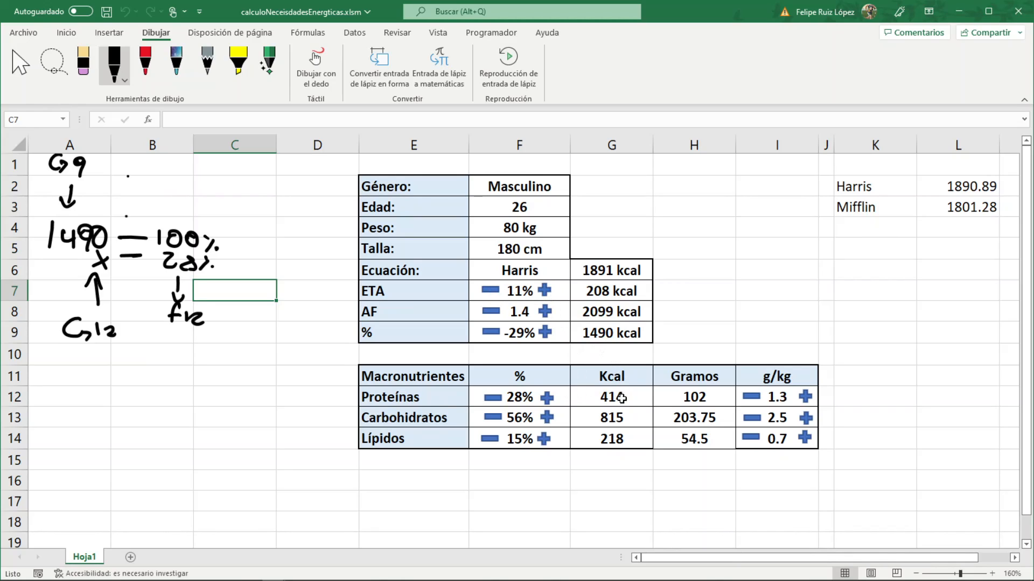
{"action": "left_click", "coordinate": [618, 418]}
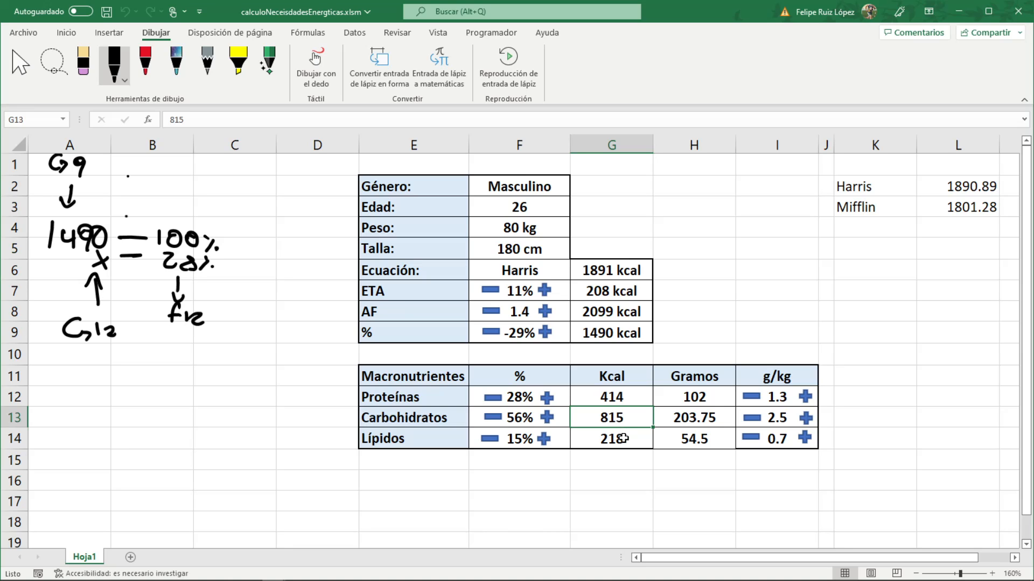
{"action": "left_click", "coordinate": [623, 439]}
Duplicate the G12 calculation line twice directly below itself in the AumentarETA macro
{"action": "key", "text": "alt+F11"}
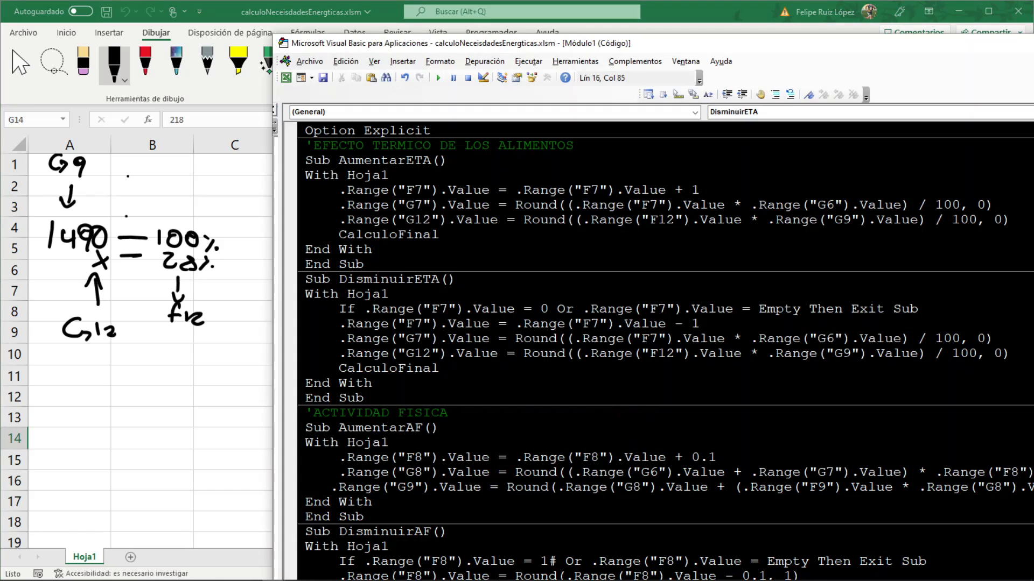
{"action": "left_click_drag", "start_coordinate": [1010, 220], "coordinate": [342, 220]}
{"action": "key", "text": "ctrl+c"}
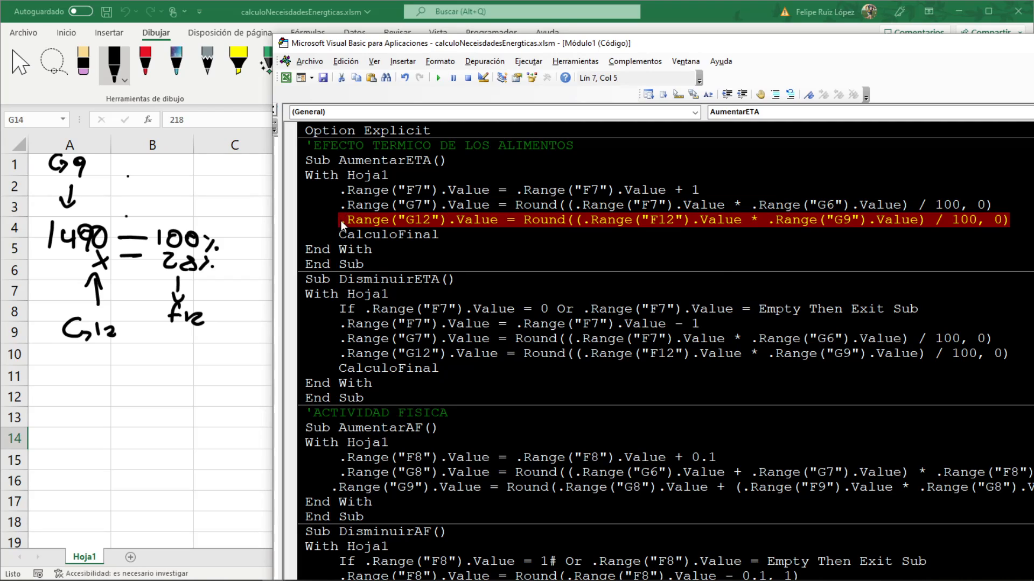
{"action": "left_click", "coordinate": [1012, 220]}
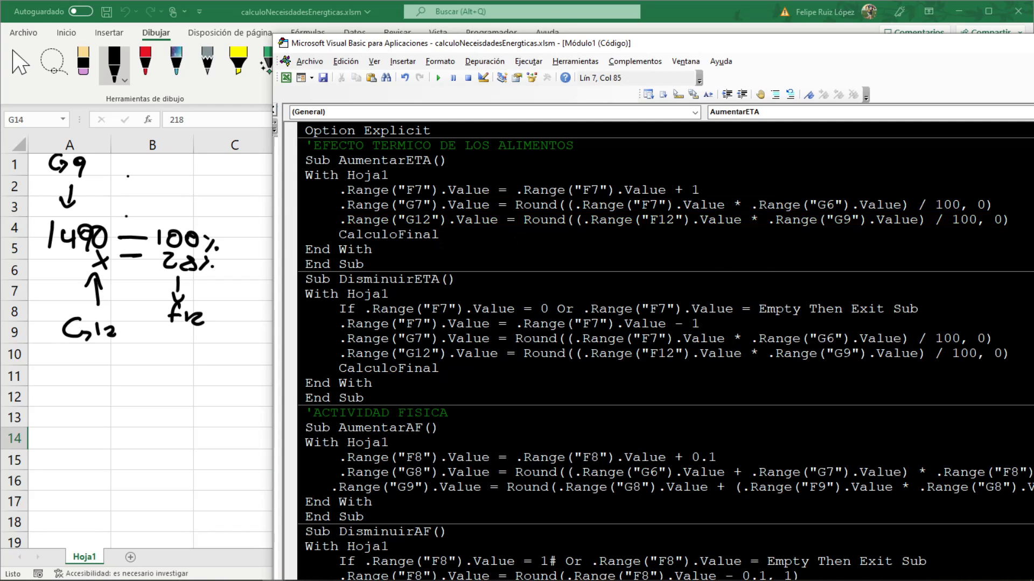
{"action": "key", "text": "Return"}
{"action": "key", "text": "ctrl+v"}
{"action": "key", "text": "Return"}
{"action": "key", "text": "ctrl+v"}
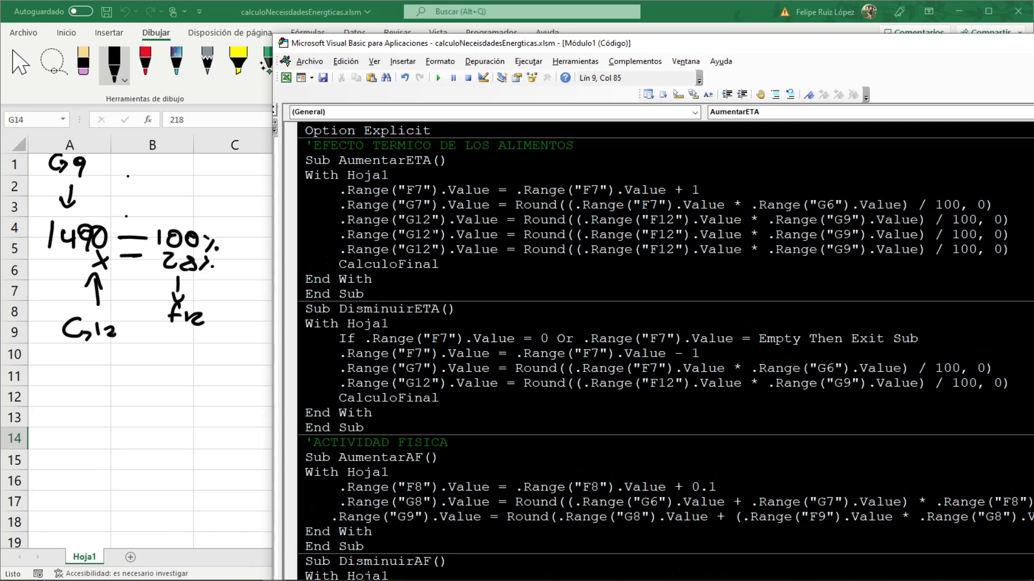
Change the target cells of the two duplicated lines in AumentarETA to G13 and G14
{"action": "double_click", "coordinate": [425, 235]}
{"action": "type", "text": "G13"}
{"action": "key", "text": "alt+F11"}
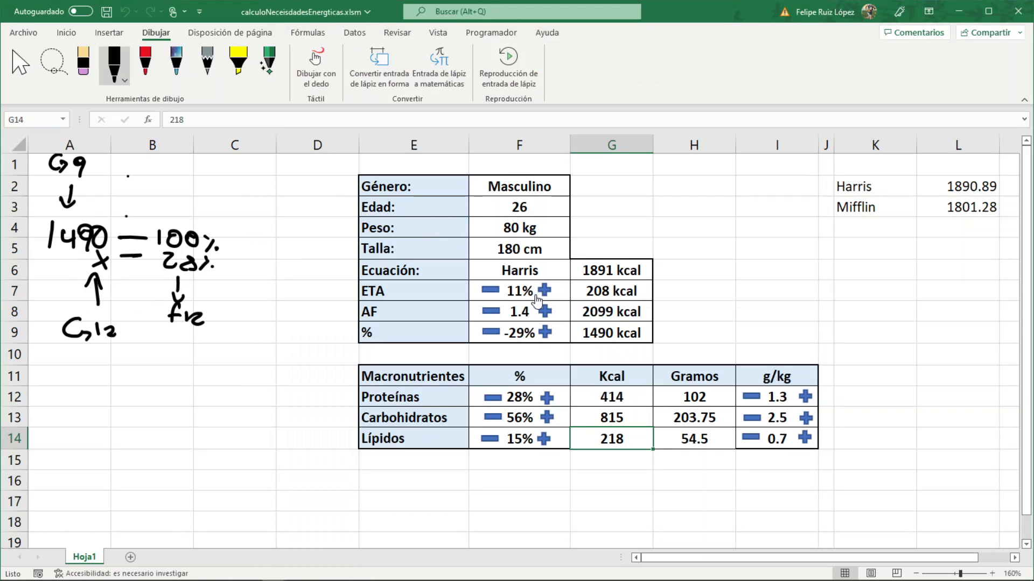
{"action": "left_click", "coordinate": [603, 418]}
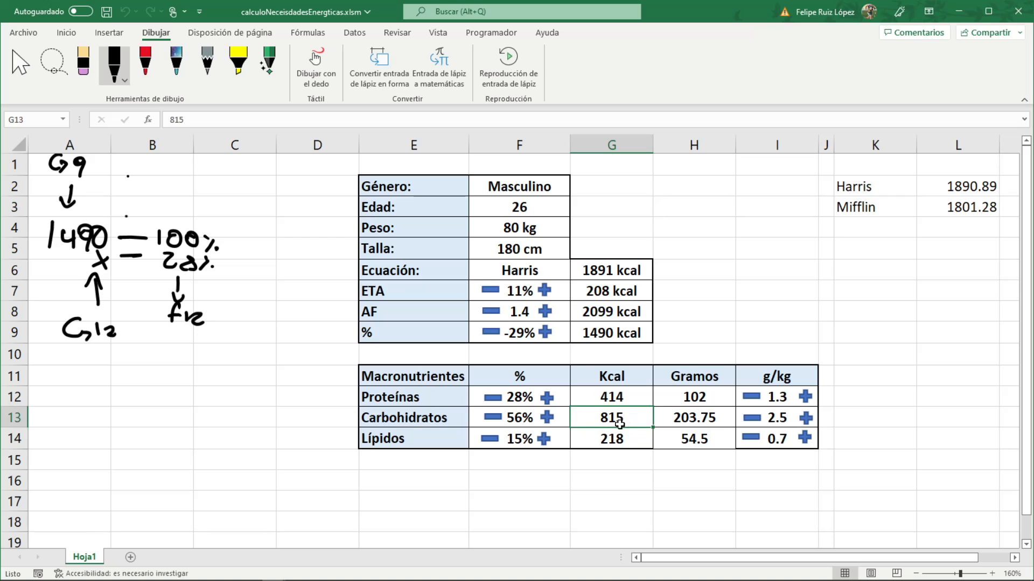
{"action": "key", "text": "alt+F11"}
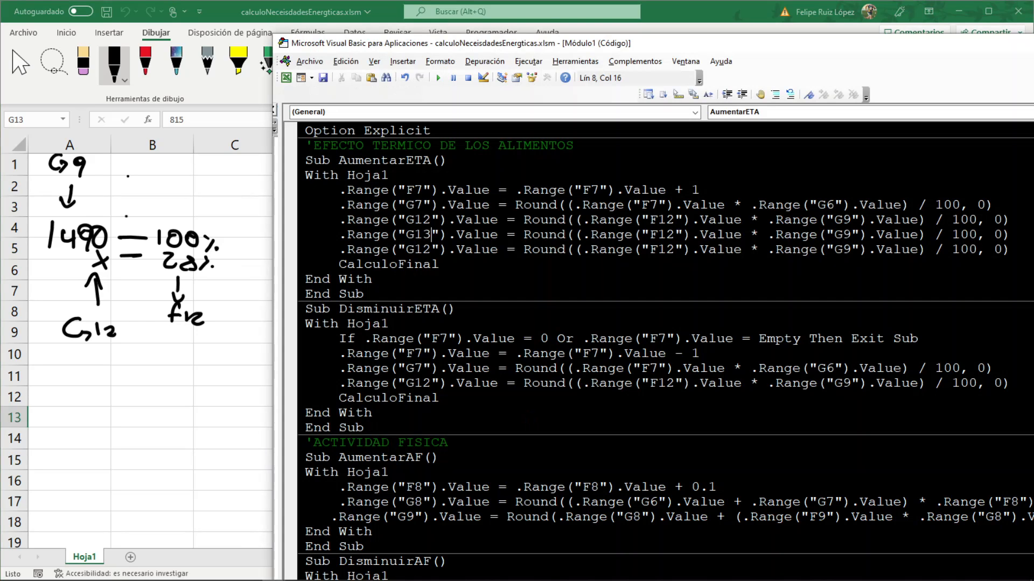
{"action": "double_click", "coordinate": [422, 249]}
{"action": "type", "text": "G14"}
Change the percentage source to F13 in the G13 line and to F14 in the G14 line of AumentarETA
{"action": "double_click", "coordinate": [665, 238]}
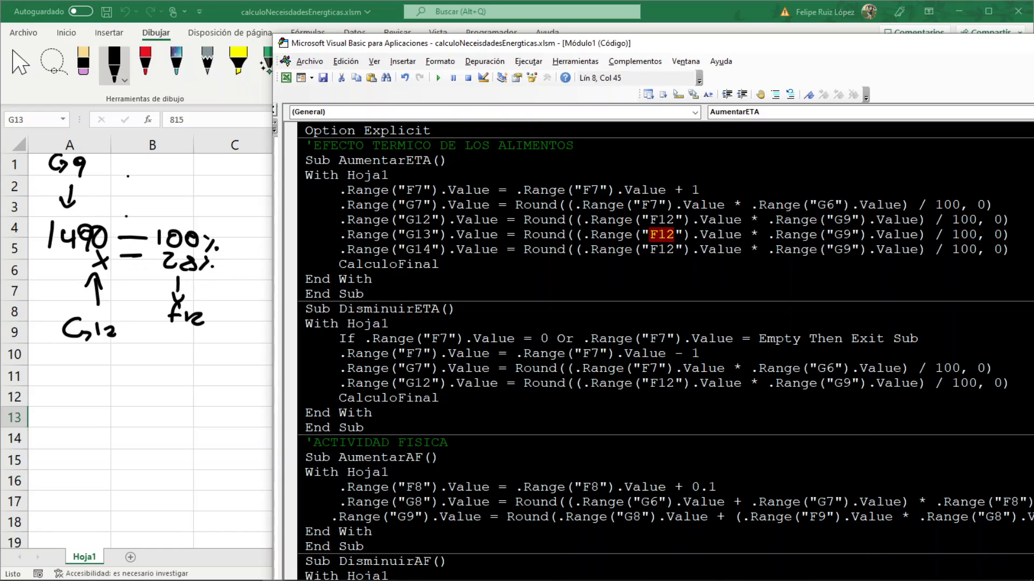
{"action": "left_click_drag", "start_coordinate": [541, 43], "coordinate": [808, 95]}
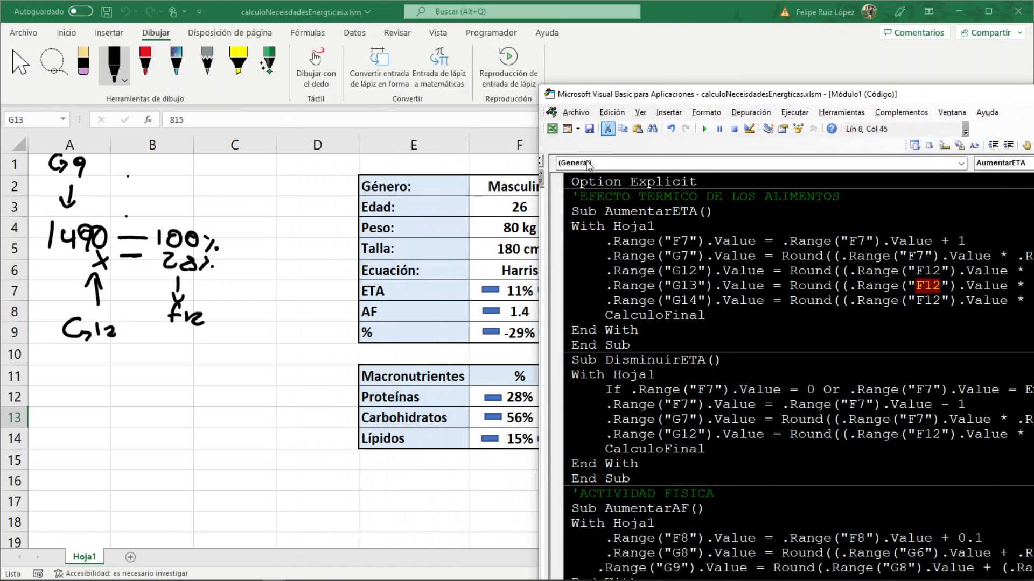
{"action": "left_click", "coordinate": [517, 415]}
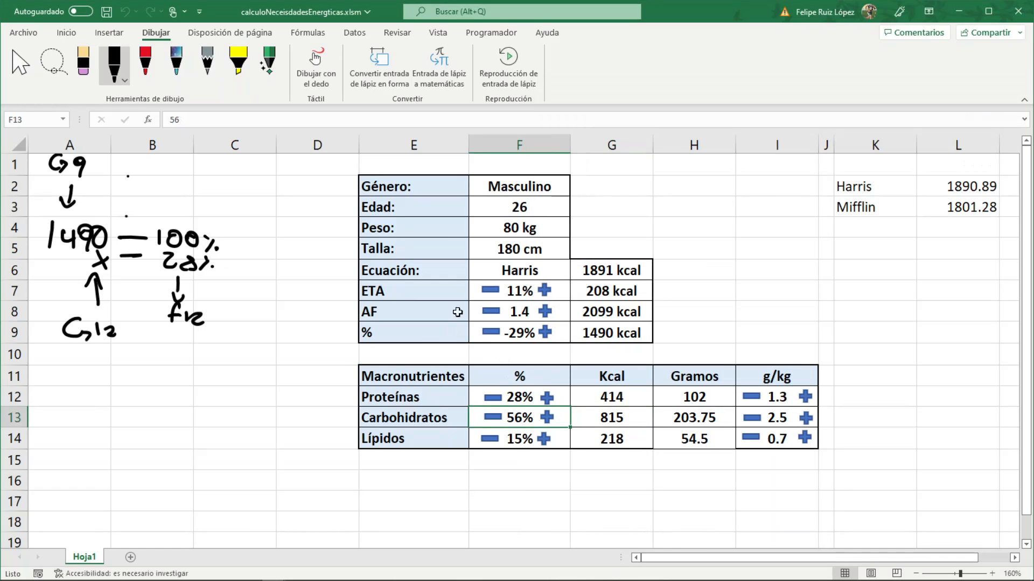
{"action": "key", "text": "alt+F11"}
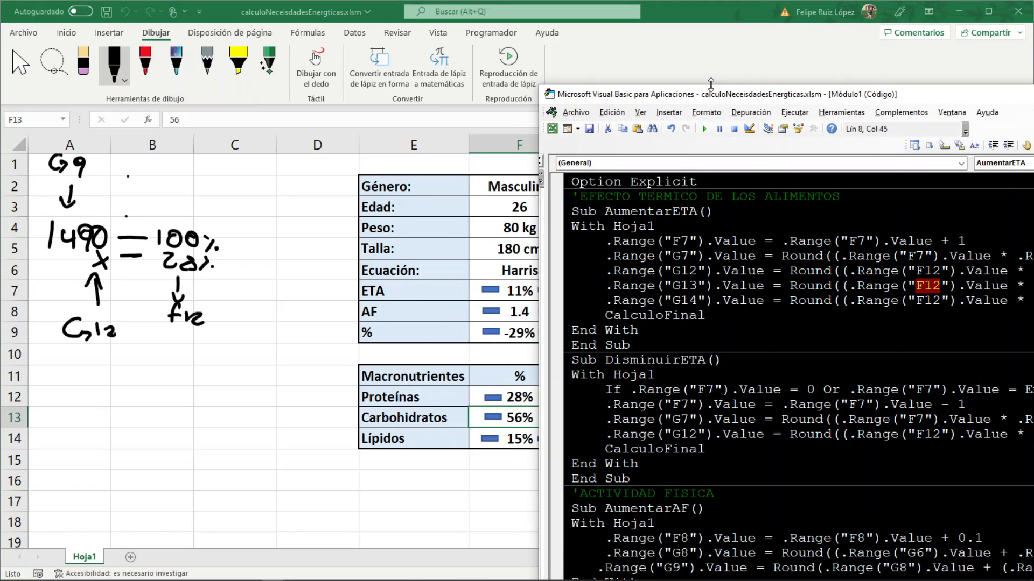
{"action": "left_click_drag", "start_coordinate": [694, 90], "coordinate": [417, 41]}
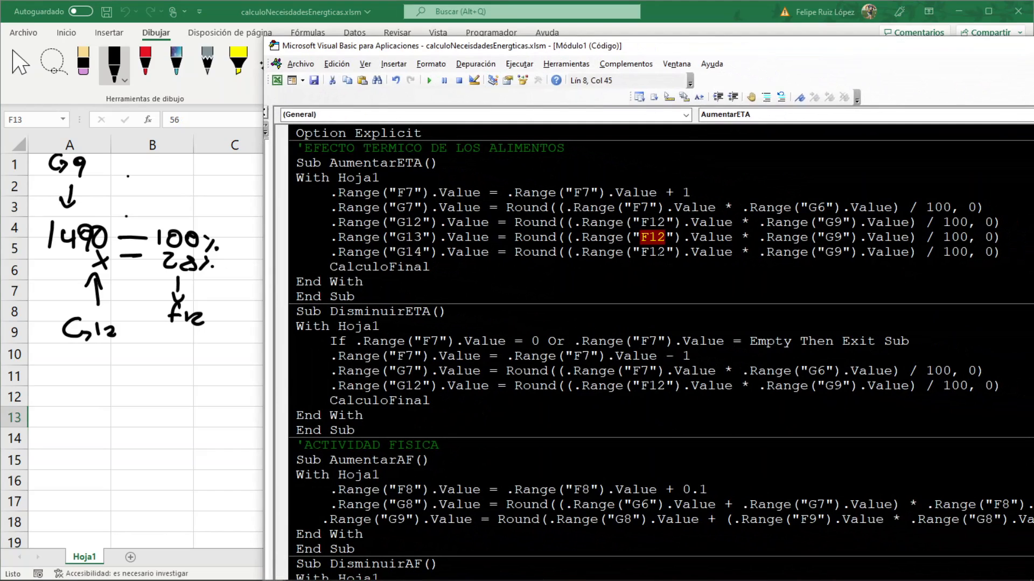
{"action": "type", "text": "F13"}
{"action": "key", "text": "BackSpace"}
{"action": "type", "text": "4"}
Copy the G13 and G14 lines into DisminuirETA below its G12 line and align their indentation
{"action": "left_click_drag", "start_coordinate": [1001, 252], "coordinate": [300, 242]}
{"action": "key", "text": "ctrl+c"}
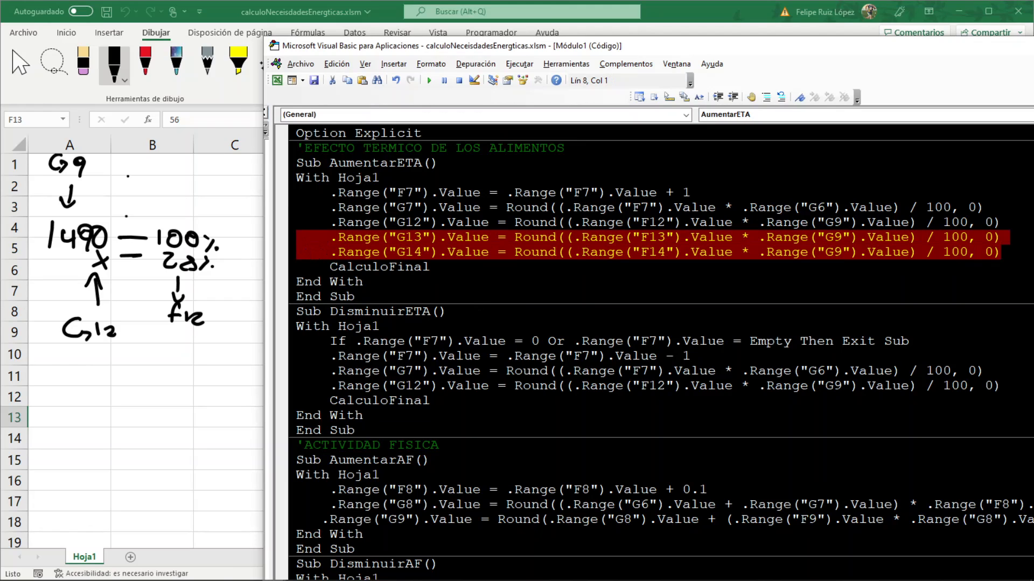
{"action": "left_click", "coordinate": [1002, 386]}
{"action": "key", "text": "Return"}
{"action": "key", "text": "ctrl+v"}
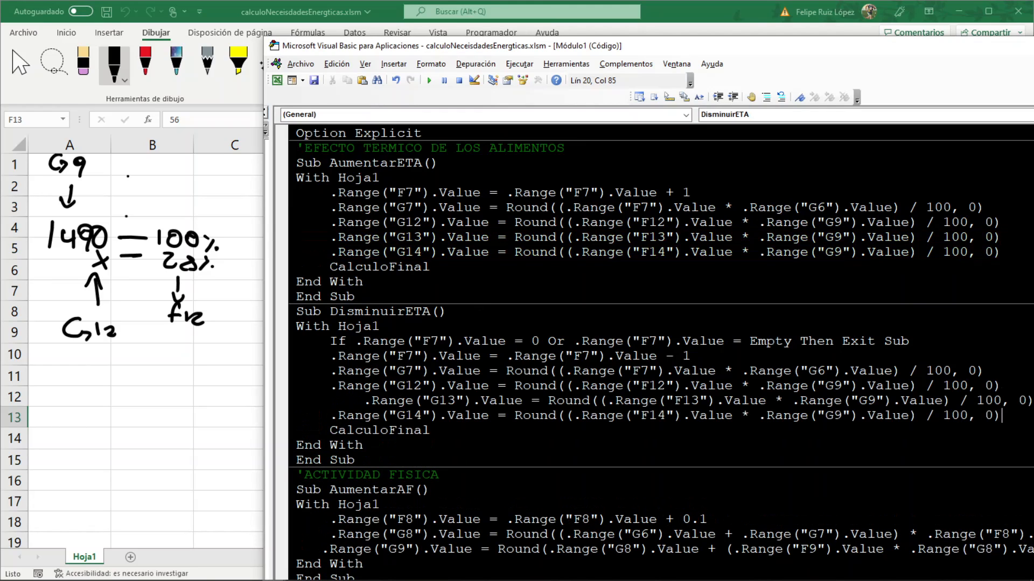
{"action": "left_click", "coordinate": [364, 401]}
{"action": "key", "text": "BackSpace"}
{"action": "key", "text": "BackSpace"}
{"action": "key", "text": "BackSpace"}
{"action": "key", "text": "BackSpace"}
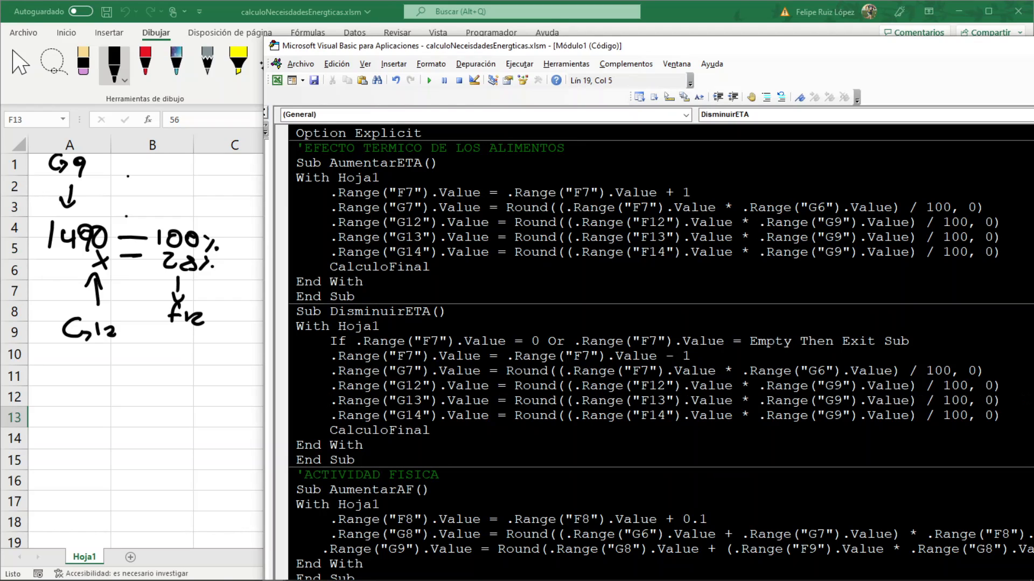
Copy the G12, G13 and G14 lines from DisminuirETA into AumentarAF below the G9 assignment and correct the indentation
{"action": "left_click_drag", "start_coordinate": [1001, 416], "coordinate": [297, 386]}
{"action": "key", "text": "ctrl+c"}
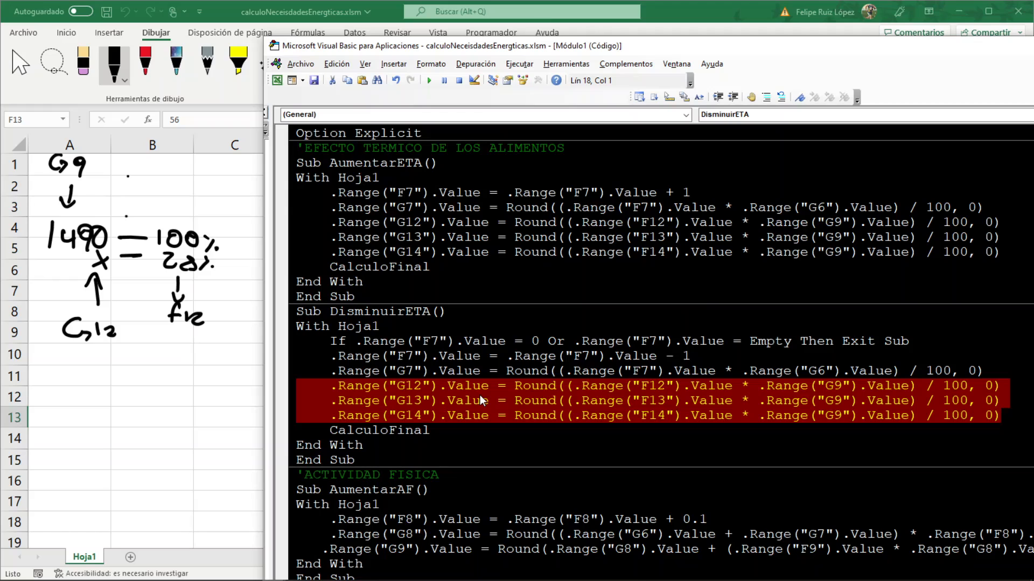
{"action": "scroll", "coordinate": [479, 395], "scroll_direction": "down", "scroll_amount": 3}
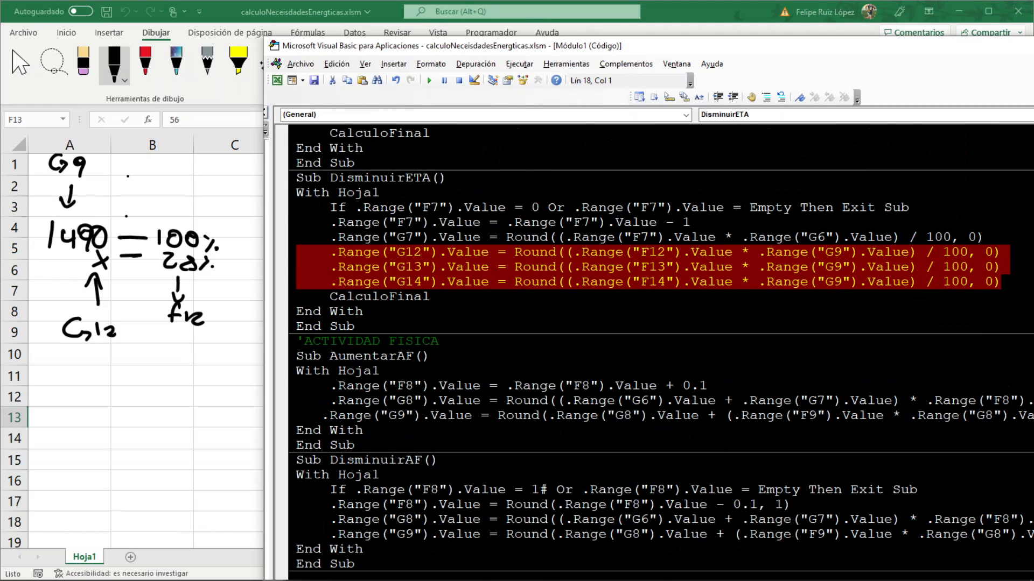
{"action": "left_click", "coordinate": [290, 430]}
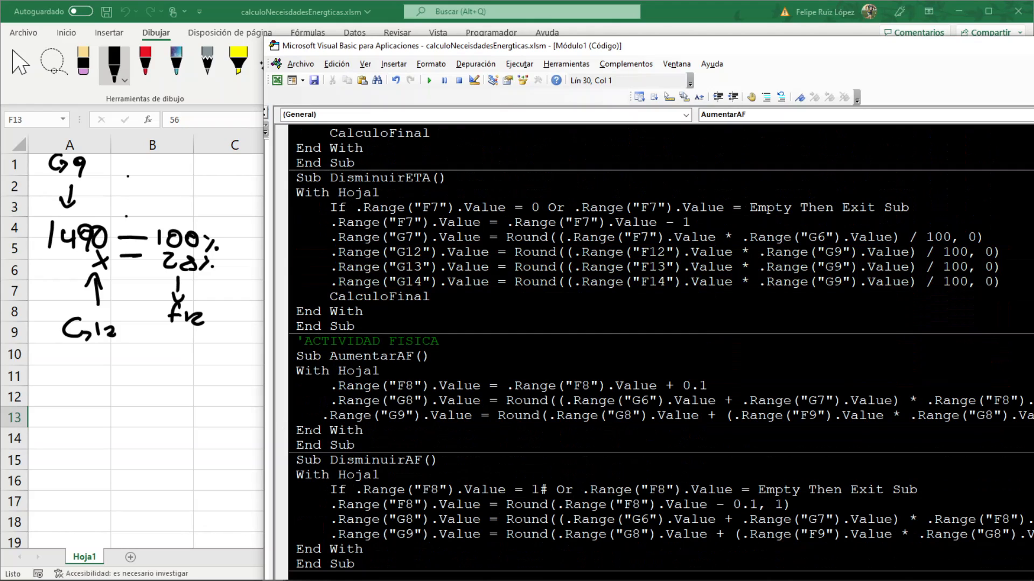
{"action": "key", "text": "Return"}
{"action": "key", "text": "Up"}
{"action": "key", "text": "ctrl+v"}
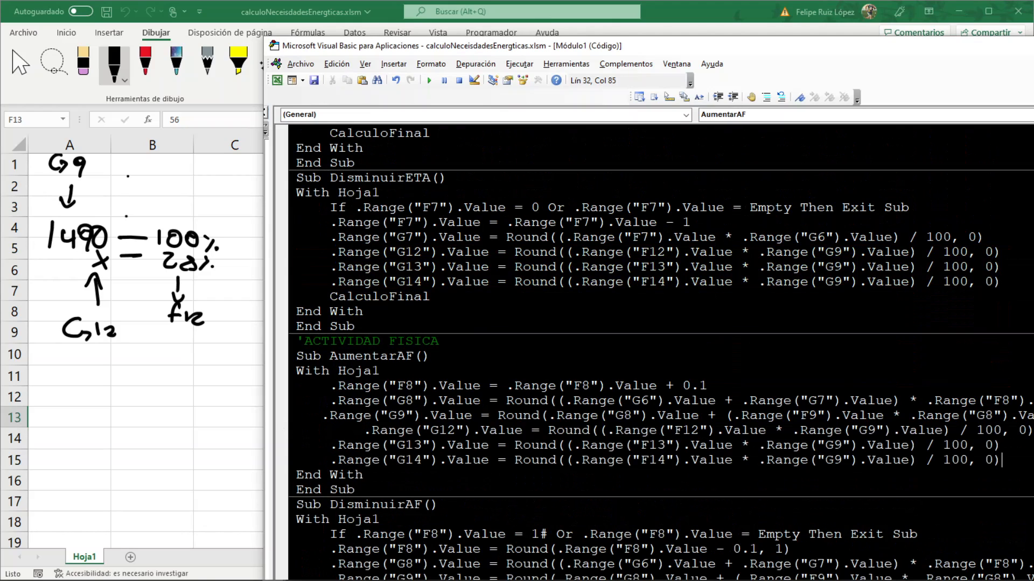
{"action": "left_click", "coordinate": [372, 446]}
{"action": "left_click", "coordinate": [365, 431]}
{"action": "key", "text": "BackSpace"}
{"action": "key", "text": "BackSpace"}
{"action": "key", "text": "BackSpace"}
{"action": "key", "text": "BackSpace"}
Paste the G12, G13 and G14 lines below the G9 assignment in DisminuirAF, aligned with the other lines, and maximize the code editor
{"action": "scroll", "coordinate": [661, 355], "scroll_direction": "down", "scroll_amount": 3}
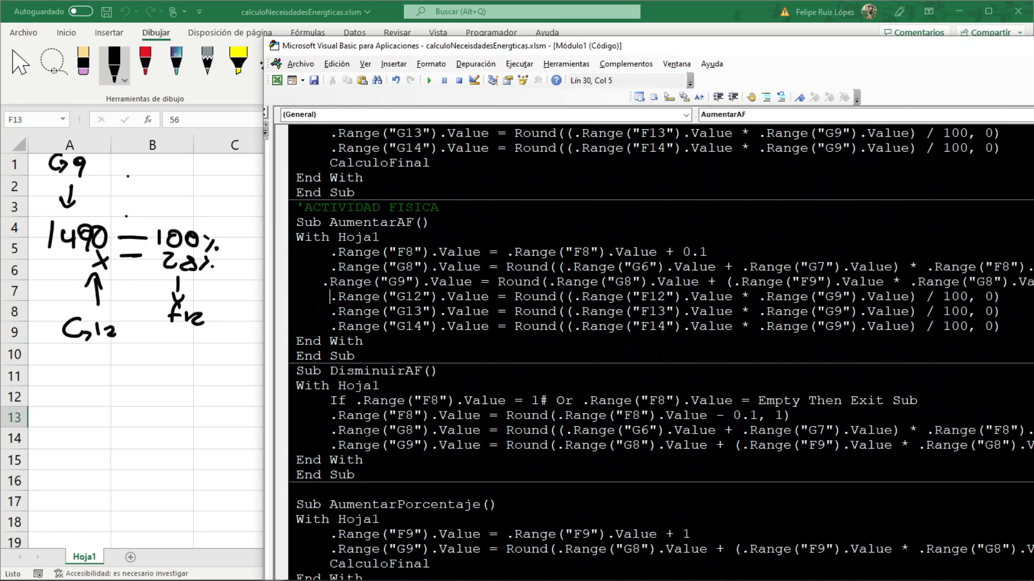
{"action": "scroll", "coordinate": [661, 354], "scroll_direction": "down", "scroll_amount": 1}
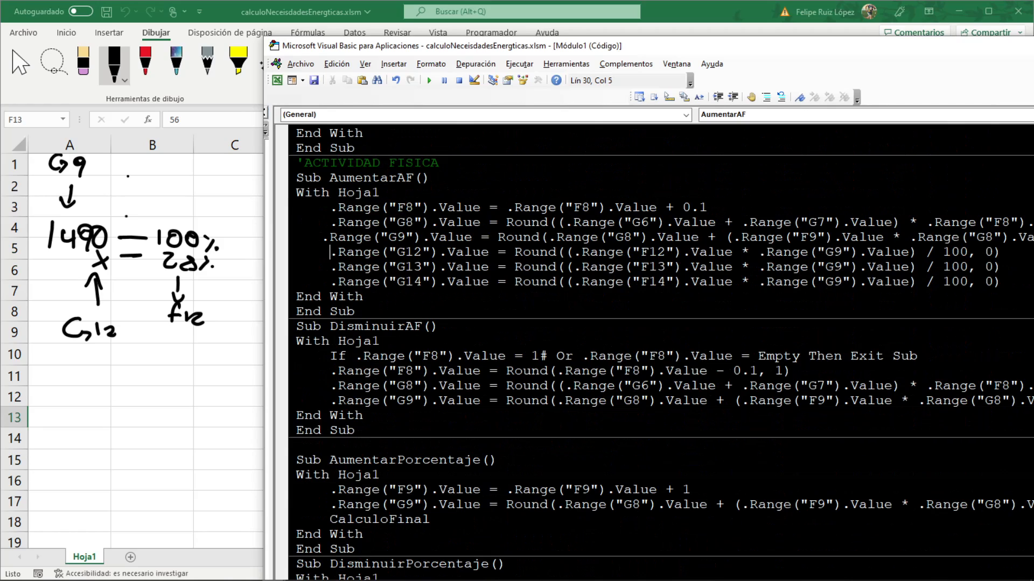
{"action": "left_click", "coordinate": [297, 416]}
{"action": "key", "text": "Return"}
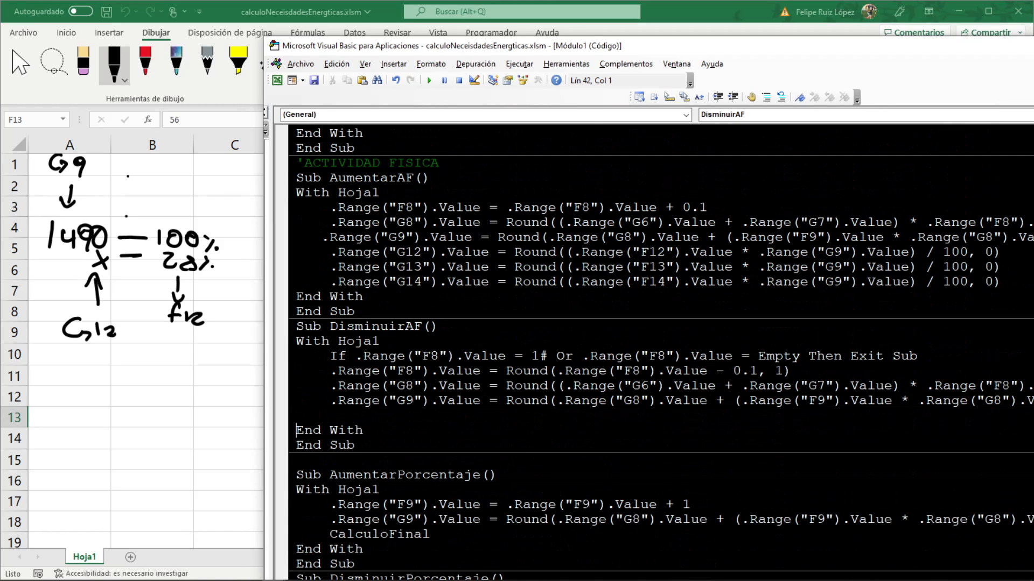
{"action": "key", "text": "ctrl+v"}
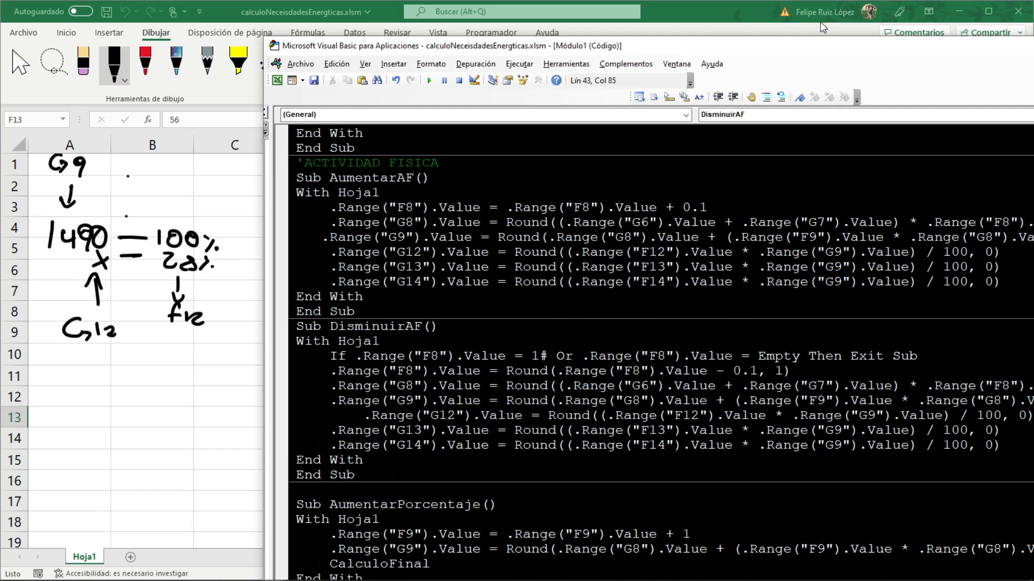
{"action": "double_click", "coordinate": [773, 45]}
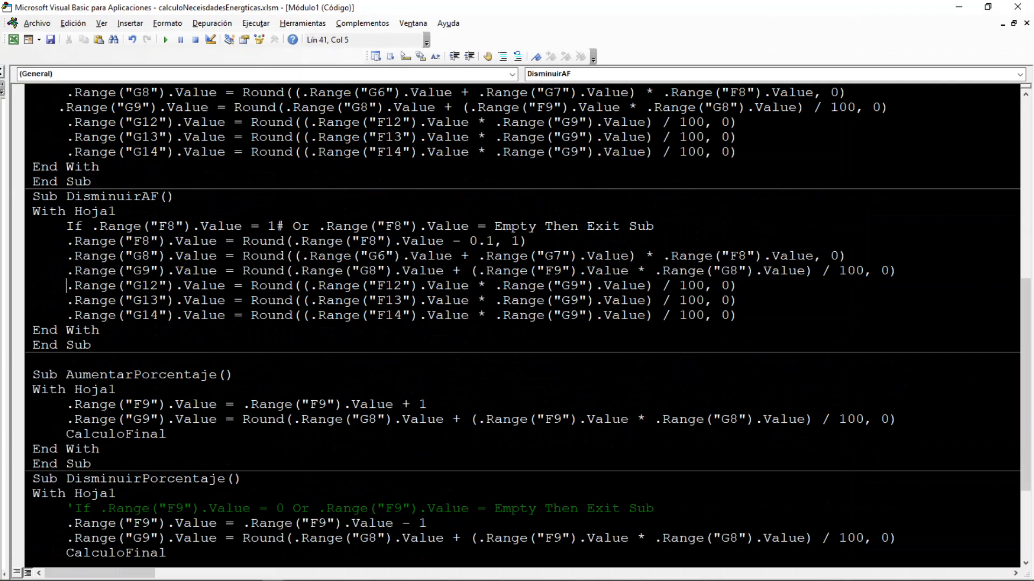
Paste the G12, G13 and G14 lines into AumentarPorcentaje between the G9 assignment and the CalculoFinal call
{"action": "left_click", "coordinate": [895, 420]}
{"action": "key", "text": "Return"}
{"action": "key", "text": "BackSpace"}
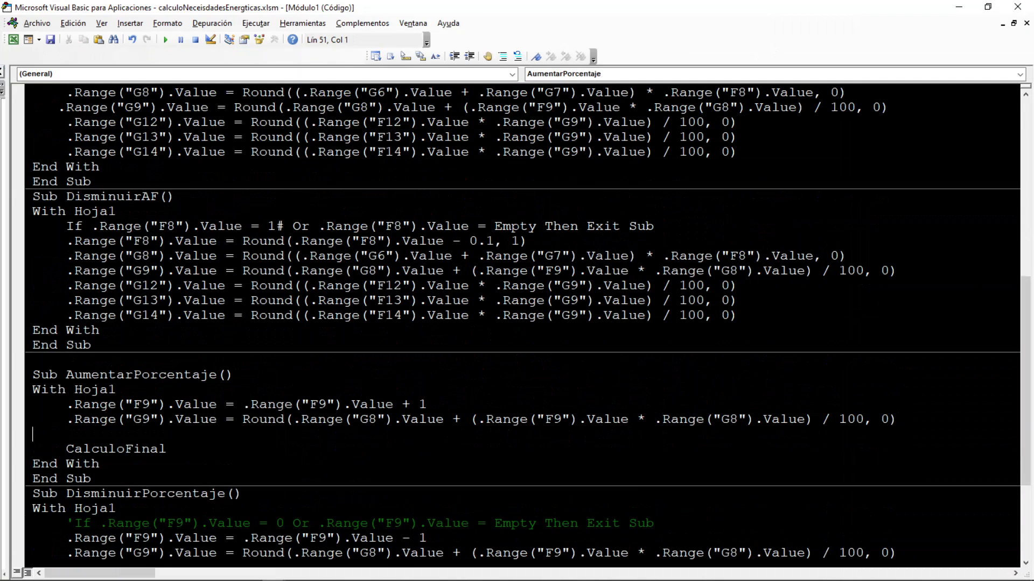
{"action": "key", "text": "ctrl+v"}
Paste the G12, G13 and G14 lines into DisminuirPorcentaje between the G9 assignment and the CalculoFinal call
{"action": "scroll", "coordinate": [522, 323], "scroll_direction": "down", "scroll_amount": 4}
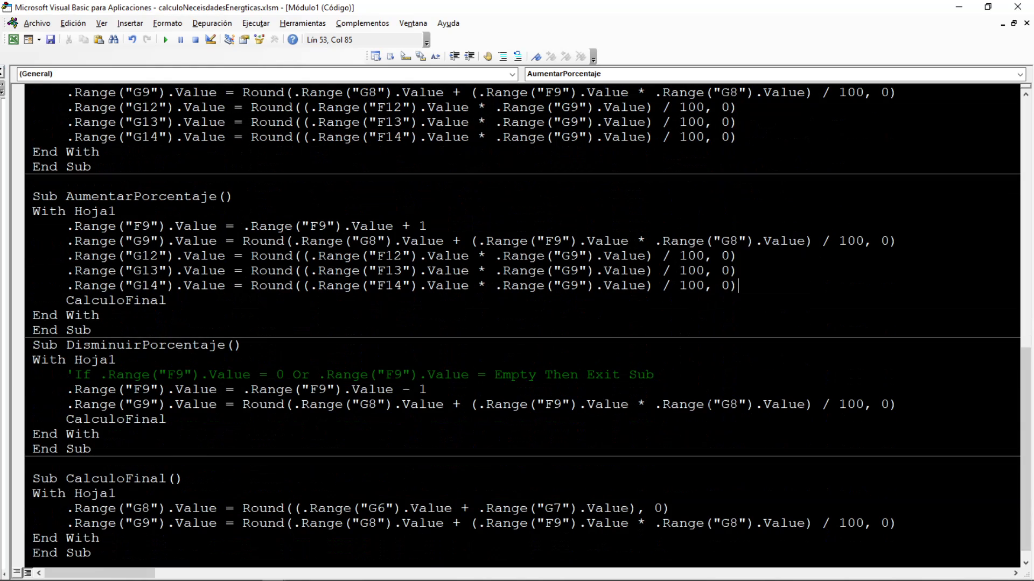
{"action": "left_click", "coordinate": [898, 405]}
{"action": "key", "text": "Return"}
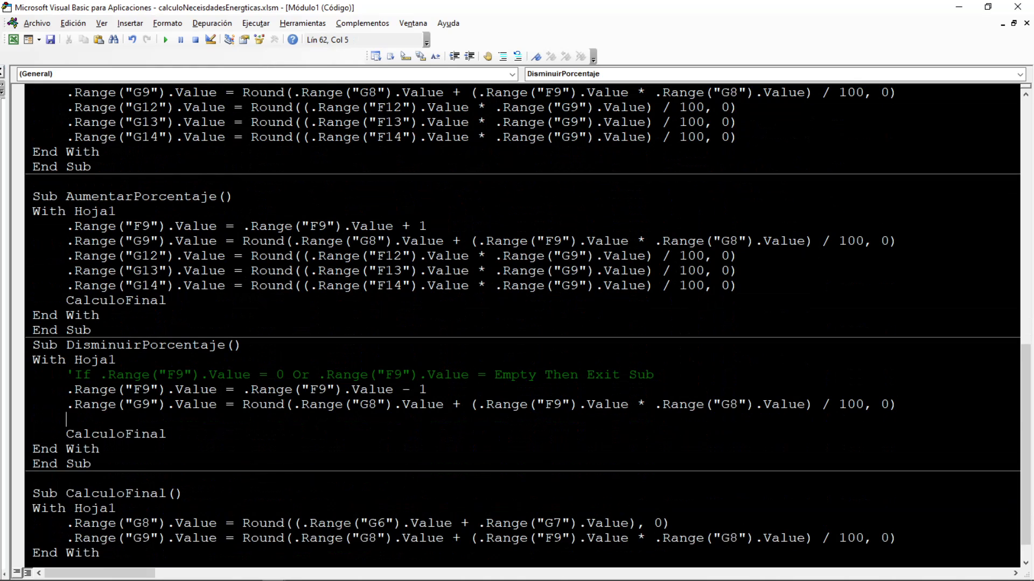
{"action": "key", "text": "BackSpace"}
{"action": "key", "text": "ctrl+v"}
{"action": "scroll", "coordinate": [522, 323], "scroll_direction": "down", "scroll_amount": 2}
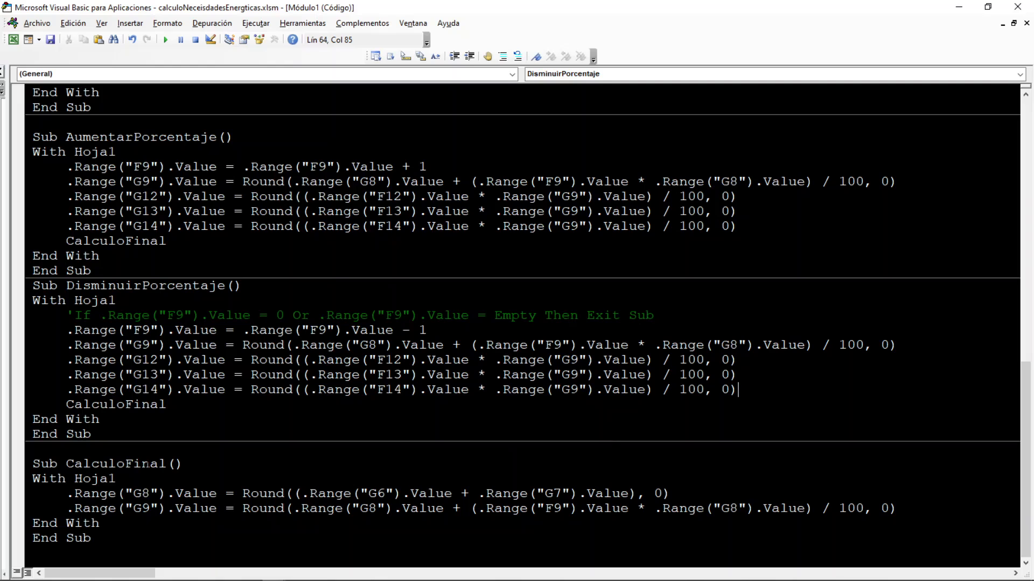
Return to the Excel worksheet and raise ETA to 17% with its increase control to test the macro
{"action": "left_click", "coordinate": [959, 8]}
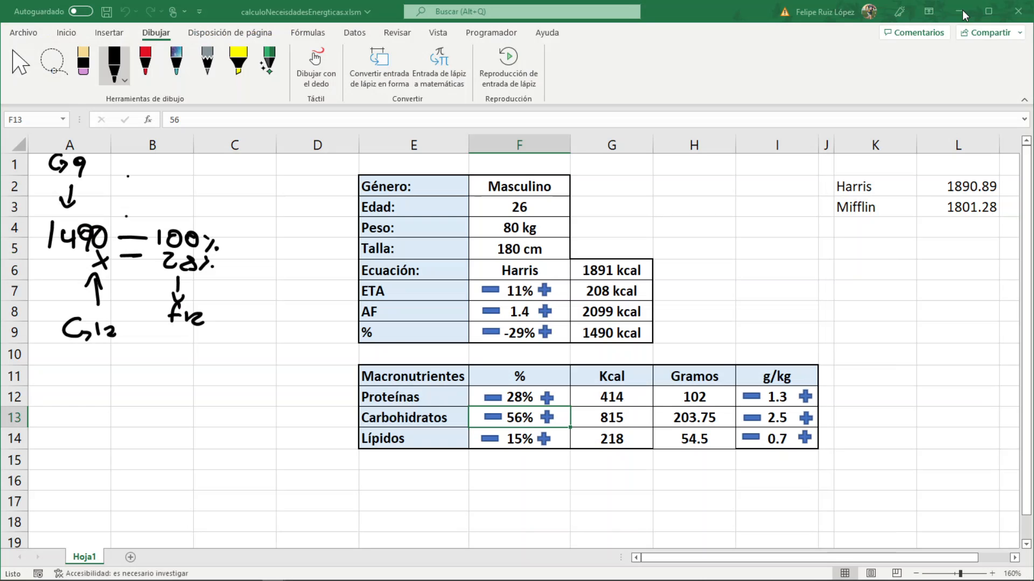
{"action": "left_click", "coordinate": [544, 292]}
{"action": "left_click", "coordinate": [544, 292]}
{"action": "left_click", "coordinate": [544, 292]}
{"action": "left_click", "coordinate": [544, 291]}
{"action": "left_click", "coordinate": [544, 292]}
{"action": "left_click", "coordinate": [544, 292]}
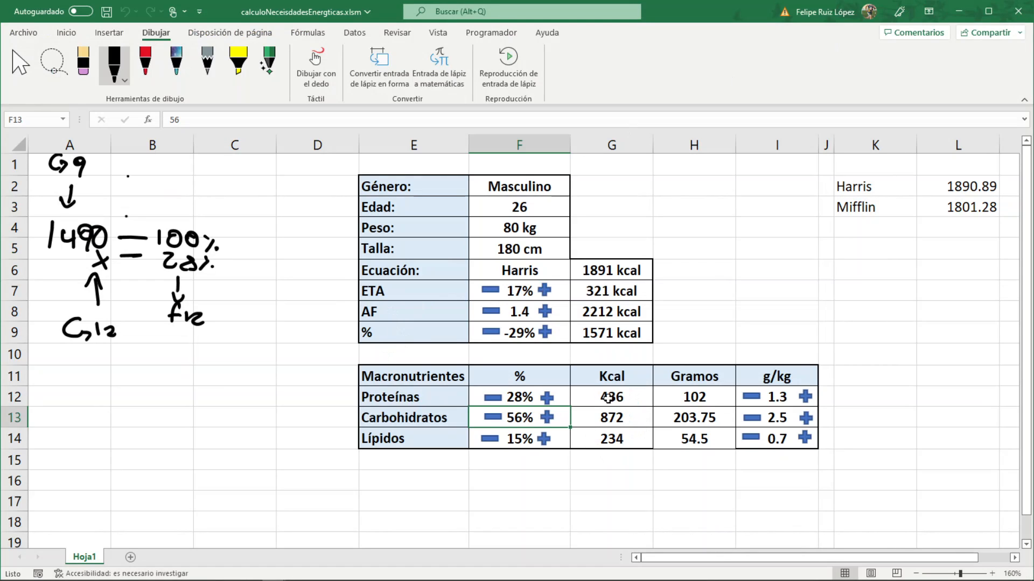
Test the AF macros by raising AF to 1.9 and lowering it back to 1.4, checking the macronutrient kcal
{"action": "left_click", "coordinate": [545, 312]}
{"action": "left_click", "coordinate": [545, 311]}
{"action": "left_click", "coordinate": [545, 311]}
{"action": "left_click", "coordinate": [545, 311]}
{"action": "left_click", "coordinate": [545, 311]}
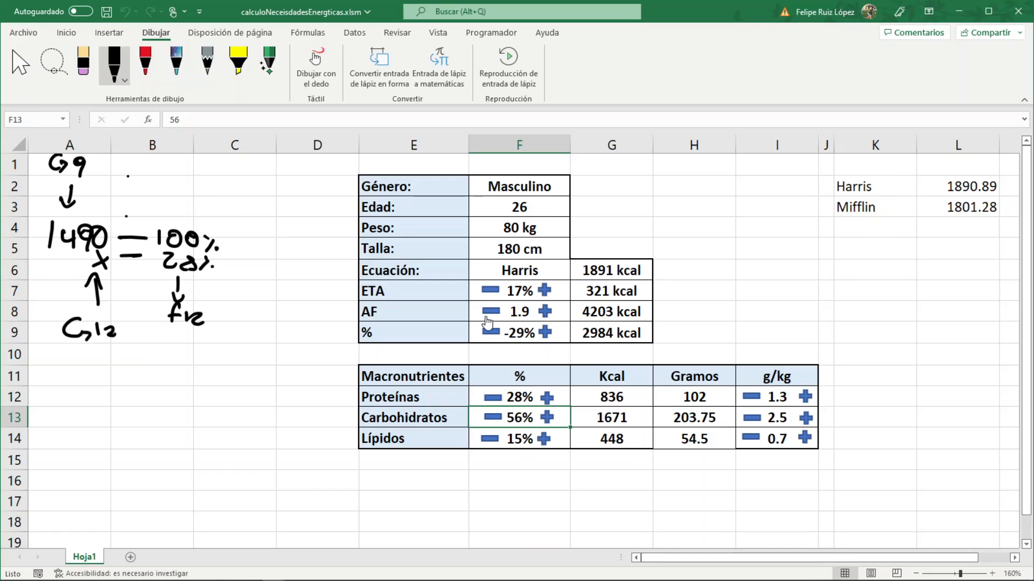
{"action": "left_click", "coordinate": [489, 312]}
{"action": "left_click", "coordinate": [490, 312]}
{"action": "left_click", "coordinate": [490, 313]}
{"action": "left_click", "coordinate": [490, 313]}
{"action": "left_click", "coordinate": [490, 313]}
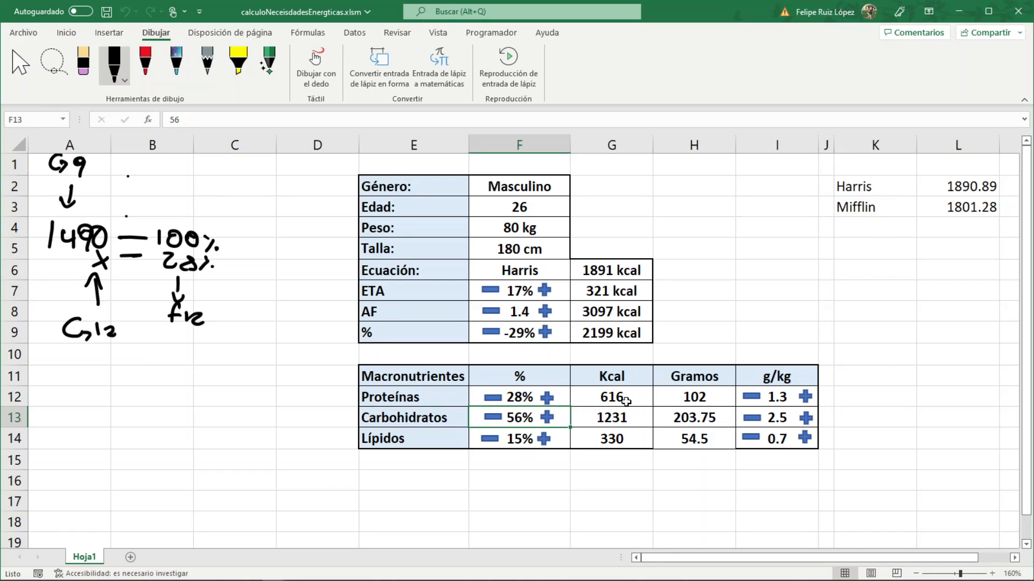
{"action": "left_click_drag", "start_coordinate": [626, 402], "coordinate": [625, 437]}
Test the % factor macros in both directions, leave the factor at -28%, and compare the macronutrient kcal and grams
{"action": "left_click", "coordinate": [545, 333]}
{"action": "left_click", "coordinate": [545, 332]}
{"action": "left_click", "coordinate": [545, 332]}
{"action": "left_click", "coordinate": [545, 332]}
{"action": "left_click", "coordinate": [490, 333]}
{"action": "left_click", "coordinate": [490, 333]}
{"action": "left_click", "coordinate": [489, 332]}
{"action": "left_click", "coordinate": [490, 332]}
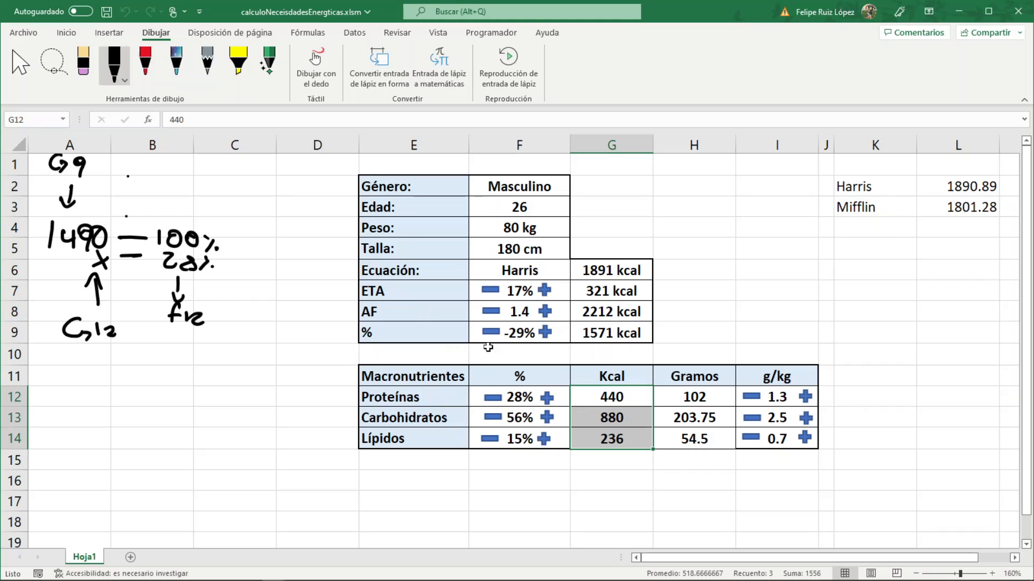
{"action": "left_click", "coordinate": [613, 335]}
{"action": "left_click", "coordinate": [542, 335]}
{"action": "left_click_drag", "start_coordinate": [600, 388], "coordinate": [618, 434]}
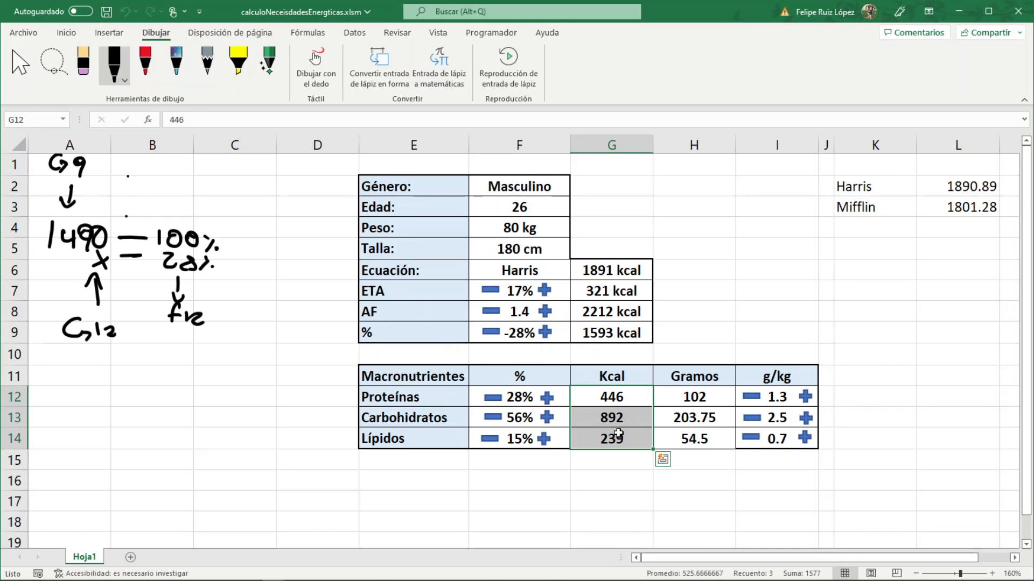
{"action": "left_click_drag", "start_coordinate": [706, 399], "coordinate": [693, 434]}
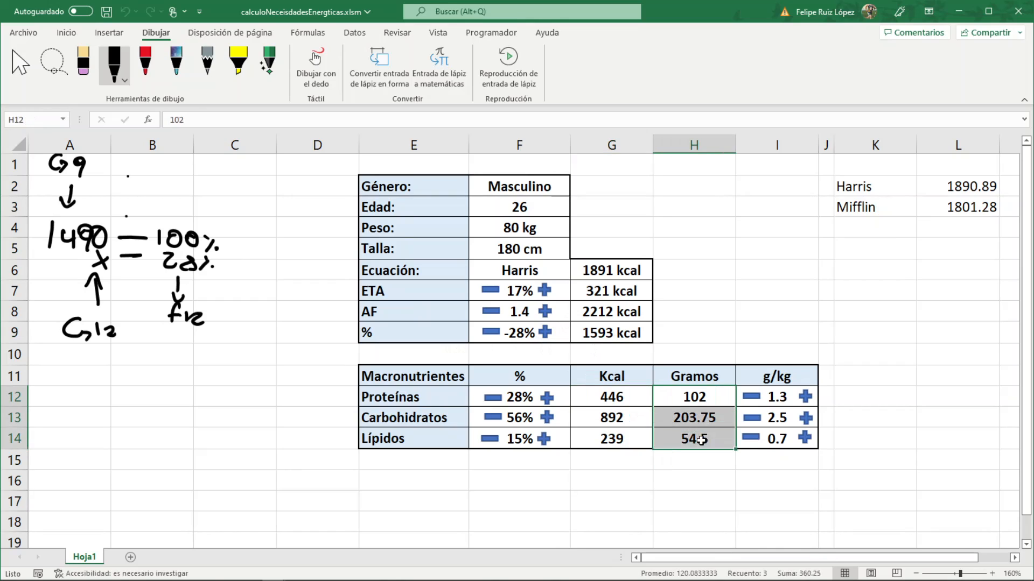
{"action": "left_click", "coordinate": [692, 401]}
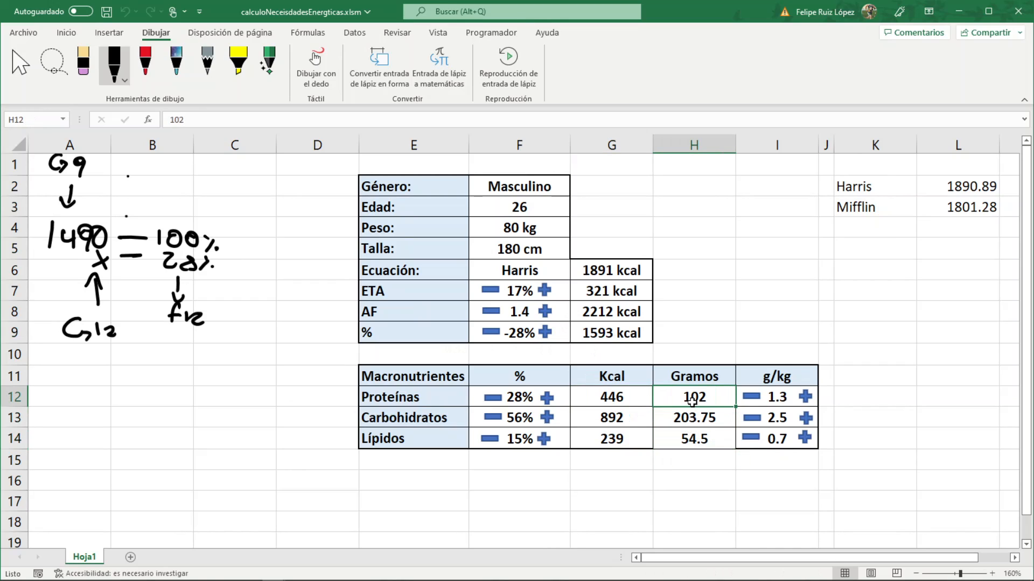
{"action": "left_click", "coordinate": [619, 396]}
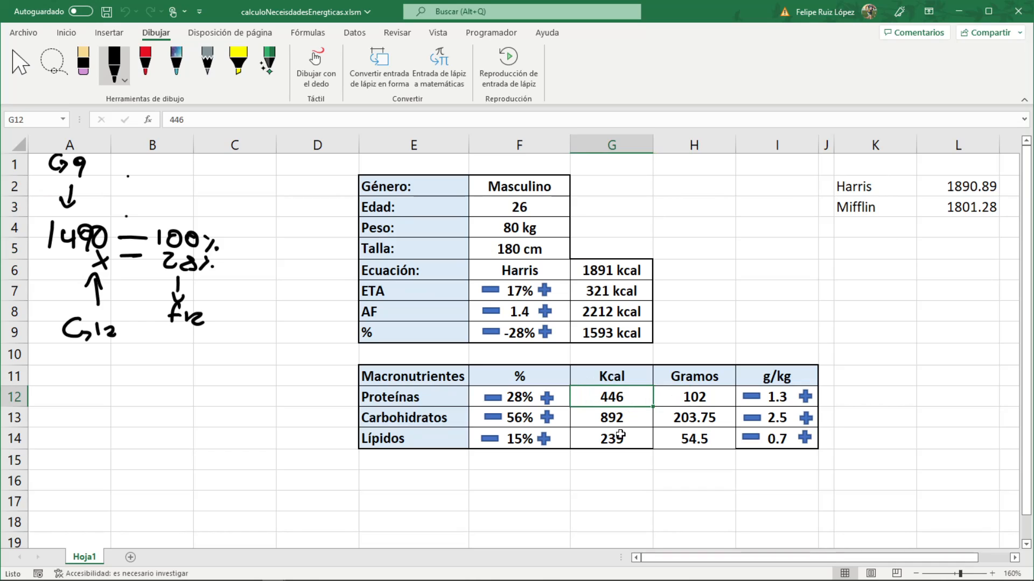
Add an empty line below the G14 assignment in AumentarETA and check the protein grams cell on the sheet
{"action": "key", "text": "alt+F11"}
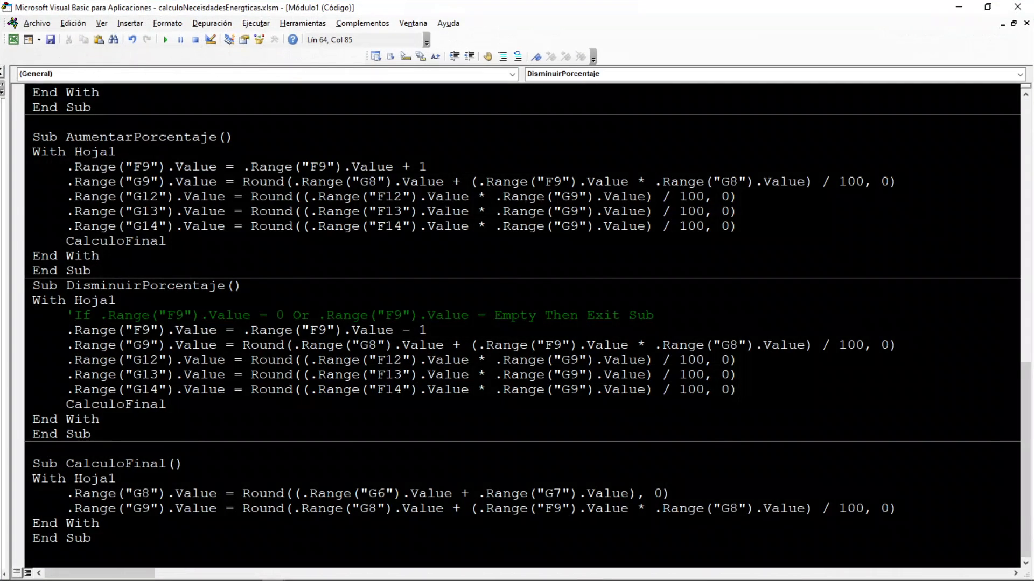
{"action": "scroll", "coordinate": [522, 323], "scroll_direction": "up", "scroll_amount": 15}
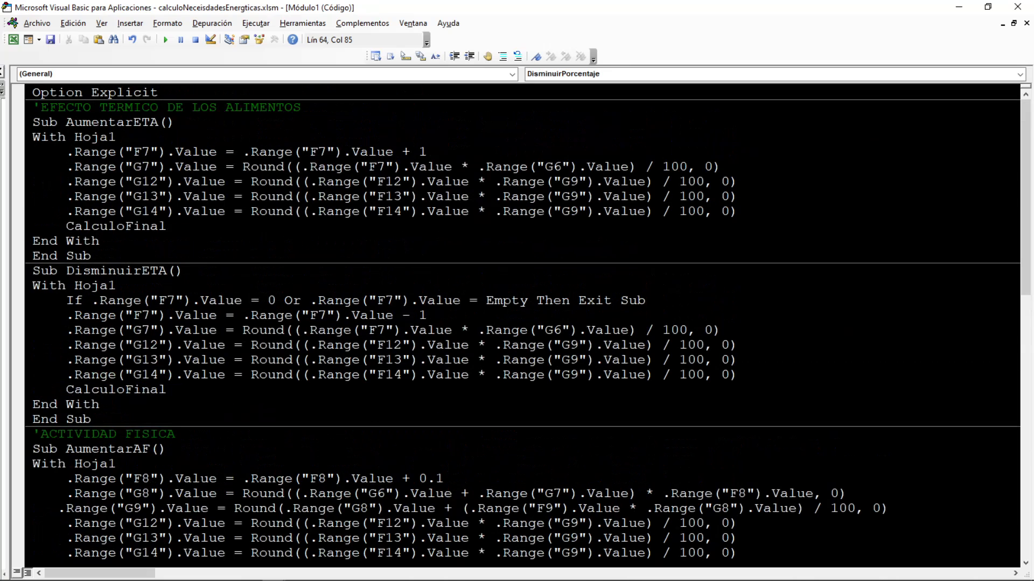
{"action": "left_click_drag", "start_coordinate": [739, 211], "coordinate": [142, 197]}
{"action": "left_click", "coordinate": [741, 211]}
{"action": "key", "text": "Return"}
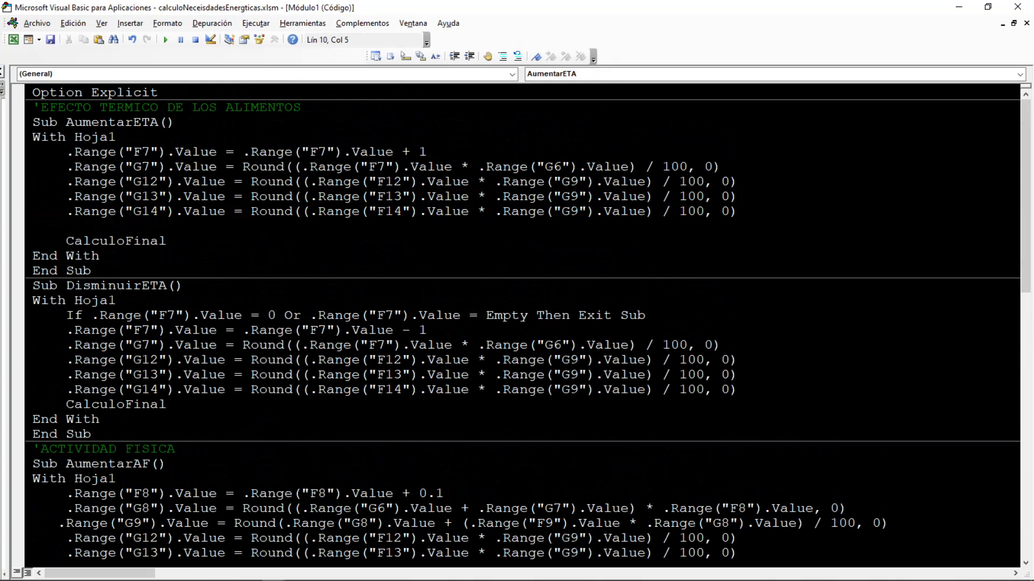
{"action": "key", "text": "alt+F11"}
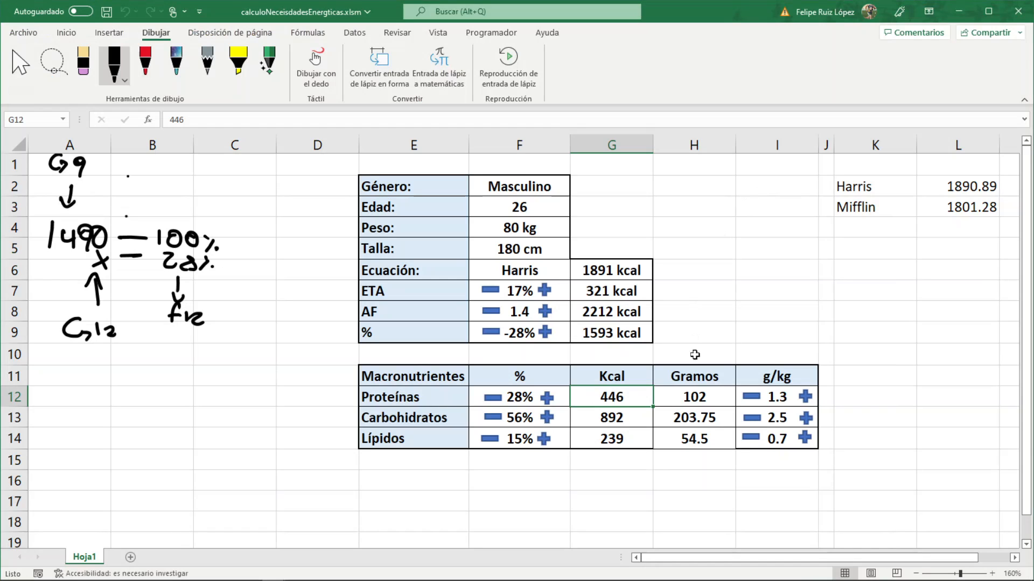
{"action": "left_click", "coordinate": [690, 396]}
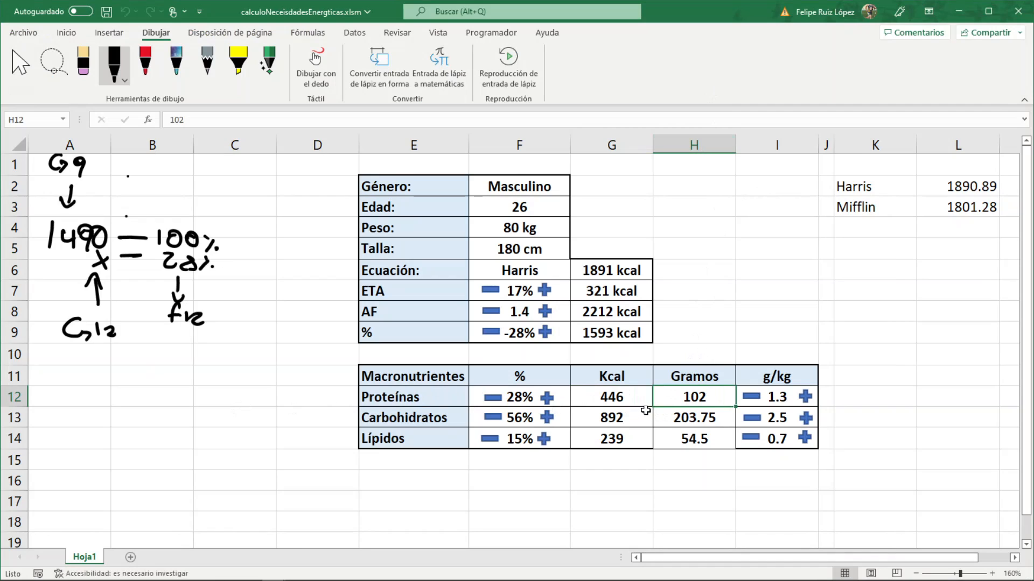
On the new AumentarETA line, start an assignment of H12's value from a second Range value with its cell reference empty
{"action": "key", "text": "alt+F11"}
{"action": "type", "text": ".Range(\"\")"}
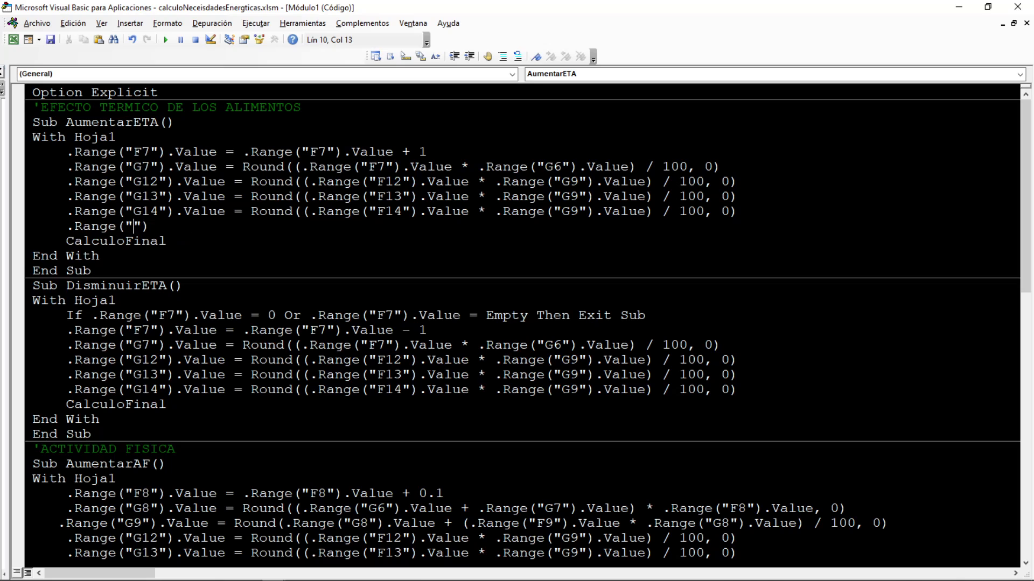
{"action": "type", "text": "H12"}
{"action": "type", "text": ".VALUE"}
{"action": "type", "text": "="}
{"action": "type", "text": ".RANGE(\"\")"}
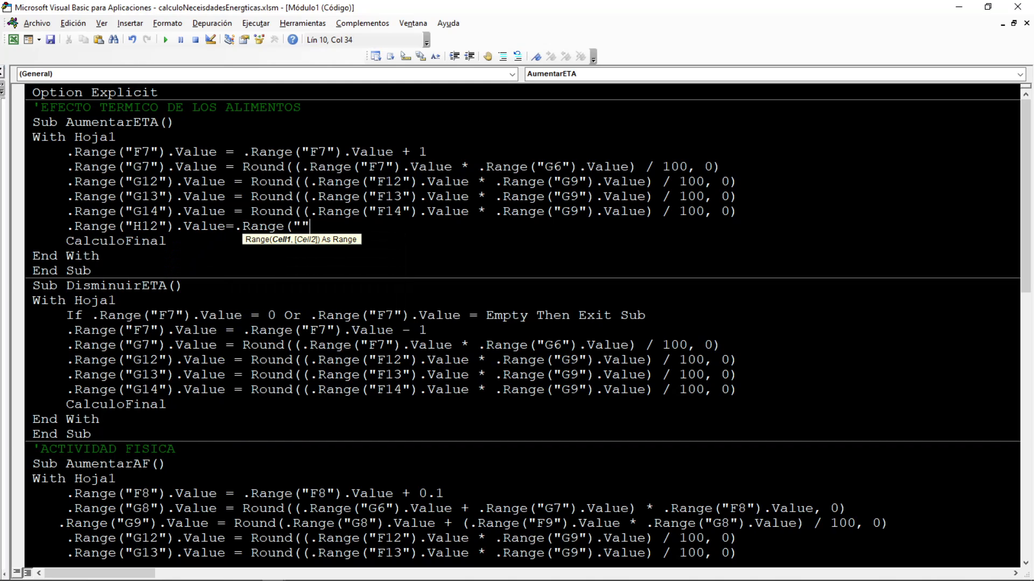
{"action": "type", "text": ".VALUE"}
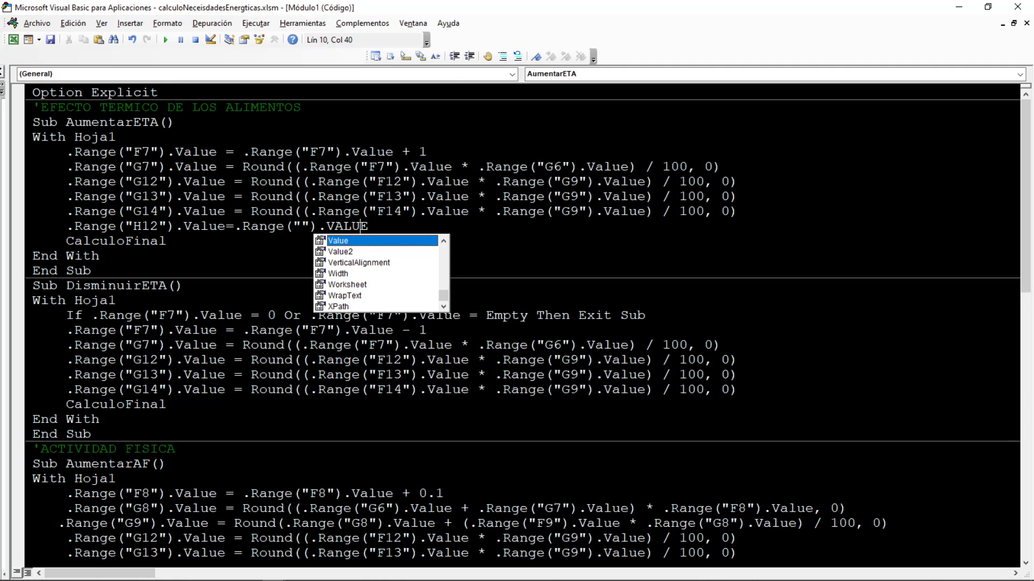
{"action": "key", "text": "Left"}
{"action": "key", "text": "Left"}
{"action": "key", "text": "Left"}
{"action": "key", "text": "Left"}
{"action": "key", "text": "Left"}
{"action": "key", "text": "Left"}
{"action": "key", "text": "Left"}
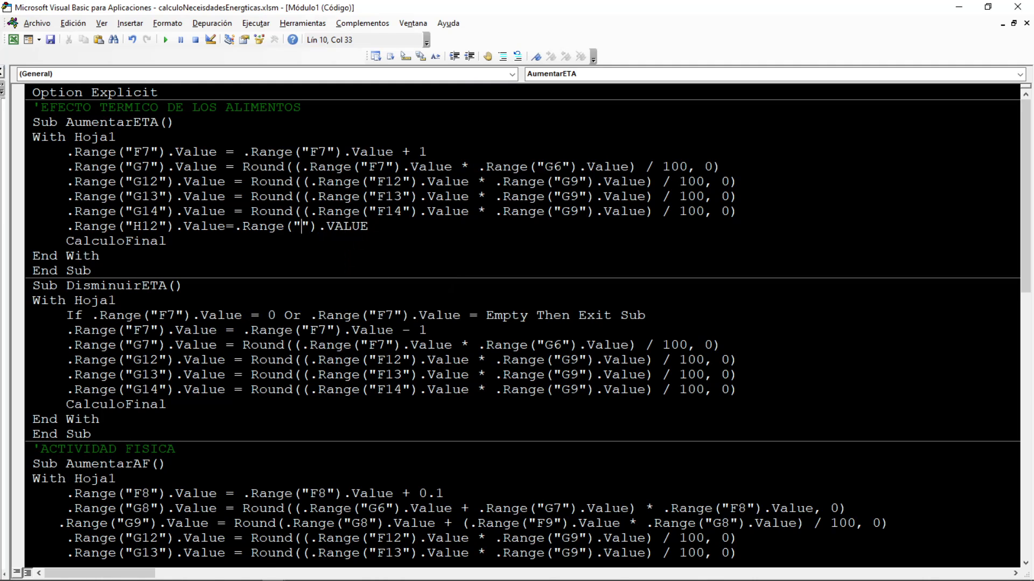
Check the protein kcal cell on the sheet and enter G12 as the source cell of the H12 assignment
{"action": "key", "text": "alt+F11"}
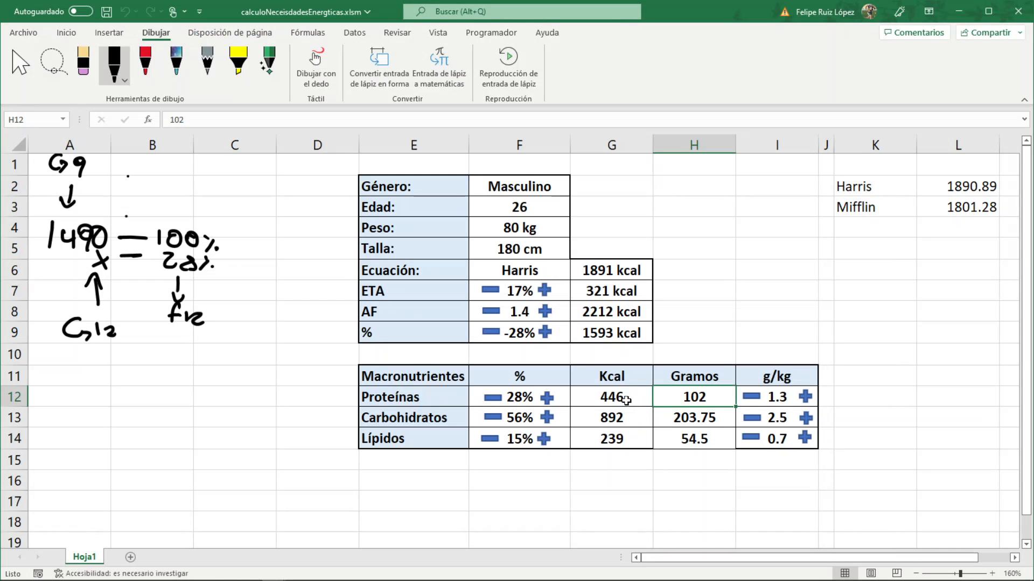
{"action": "left_click", "coordinate": [626, 400]}
{"action": "key", "text": "alt+F11"}
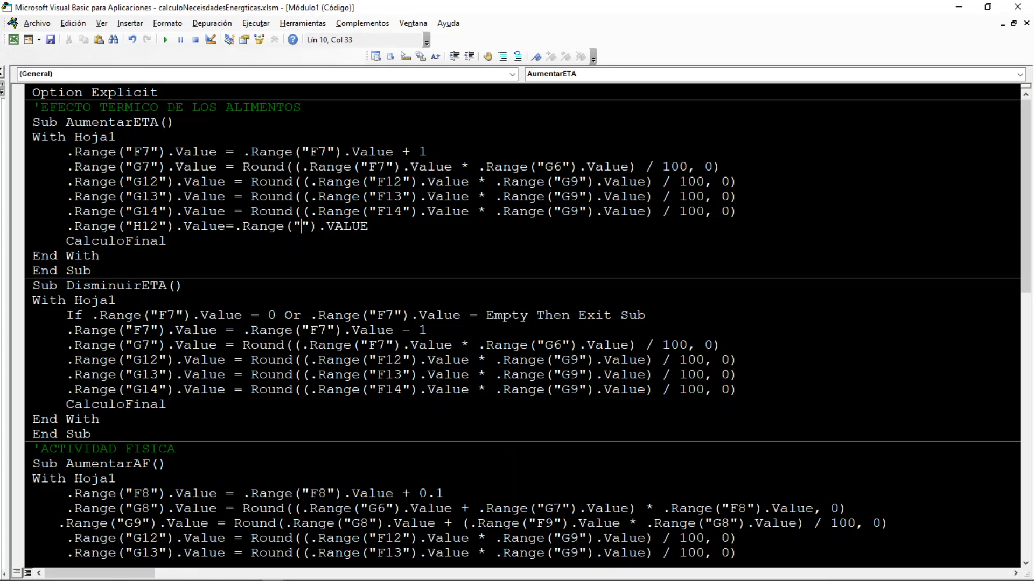
{"action": "type", "text": "G12"}
{"action": "key", "text": "Right"}
{"action": "key", "text": "Right"}
{"action": "key", "text": "Right"}
Try dividing the G12 value by another Range value, then delete that second reference
{"action": "type", "text": "/.Range(\""}
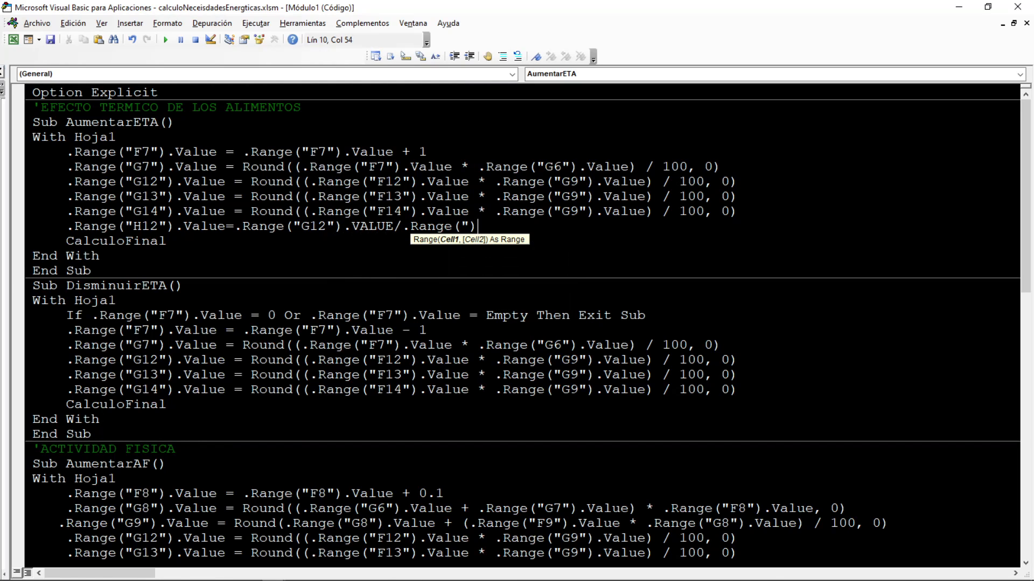
{"action": "type", "text": "\").VALUE"}
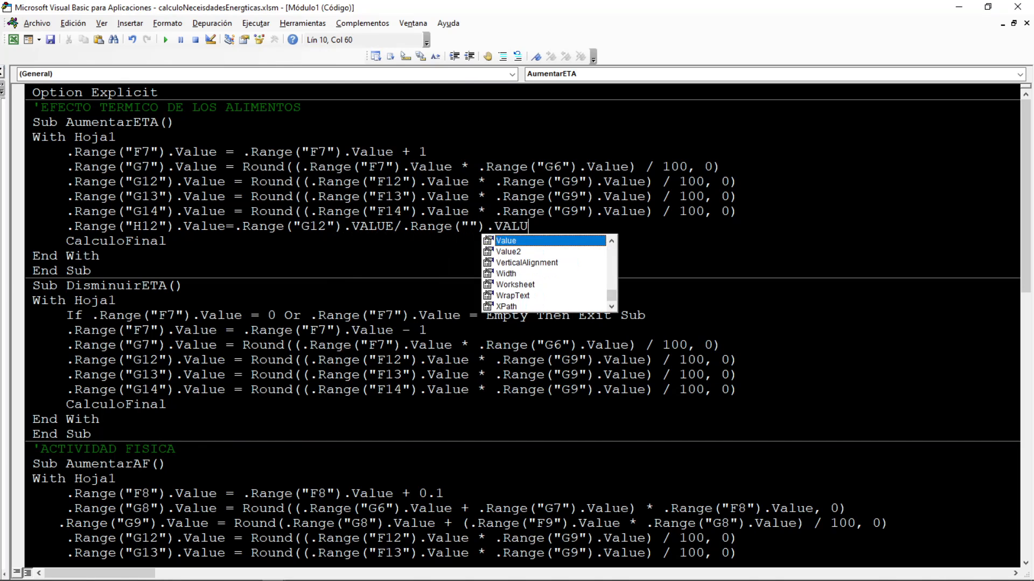
{"action": "key", "text": "Right"}
{"action": "key", "text": "Right"}
{"action": "key", "text": "Left"}
{"action": "key", "text": "BackSpace"}
{"action": "key", "text": "BackSpace"}
{"action": "key", "text": "BackSpace"}
{"action": "key", "text": "BackSpace"}
{"action": "key", "text": "BackSpace"}
{"action": "key", "text": "BackSpace"}
{"action": "key", "text": "BackSpace"}
{"action": "key", "text": "BackSpace"}
{"action": "key", "text": "BackSpace"}
{"action": "key", "text": "BackSpace"}
{"action": "key", "text": "BackSpace"}
{"action": "key", "text": "BackSpace"}
{"action": "key", "text": "BackSpace"}
{"action": "key", "text": "BackSpace"}
{"action": "key", "text": "BackSpace"}
{"action": "key", "text": "BackSpace"}
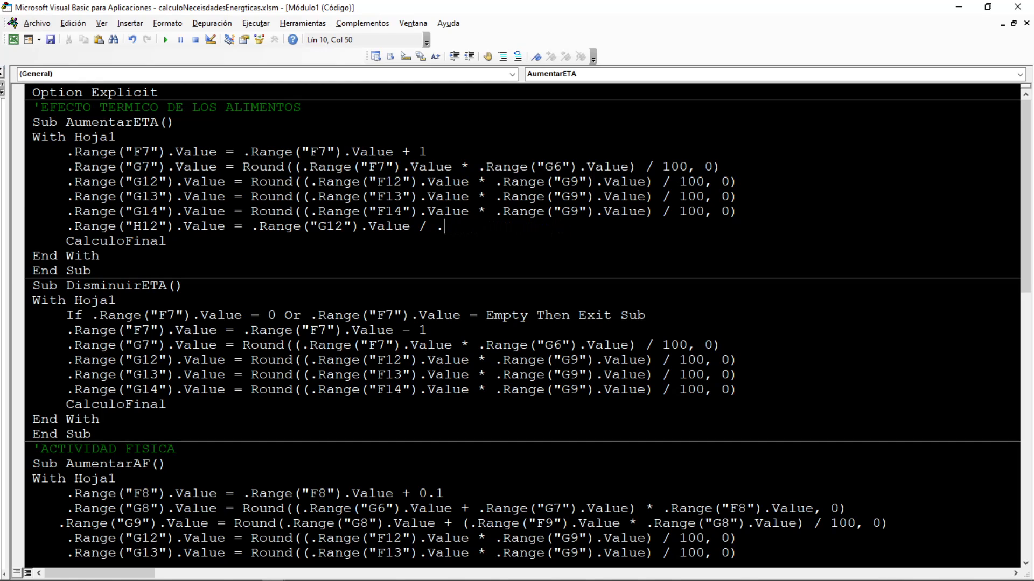
Complete the H12 line in AumentarETA as the G12 value divided by 4, wrapped in Round with 2 decimals
{"action": "type", "text": "4ROUND("}
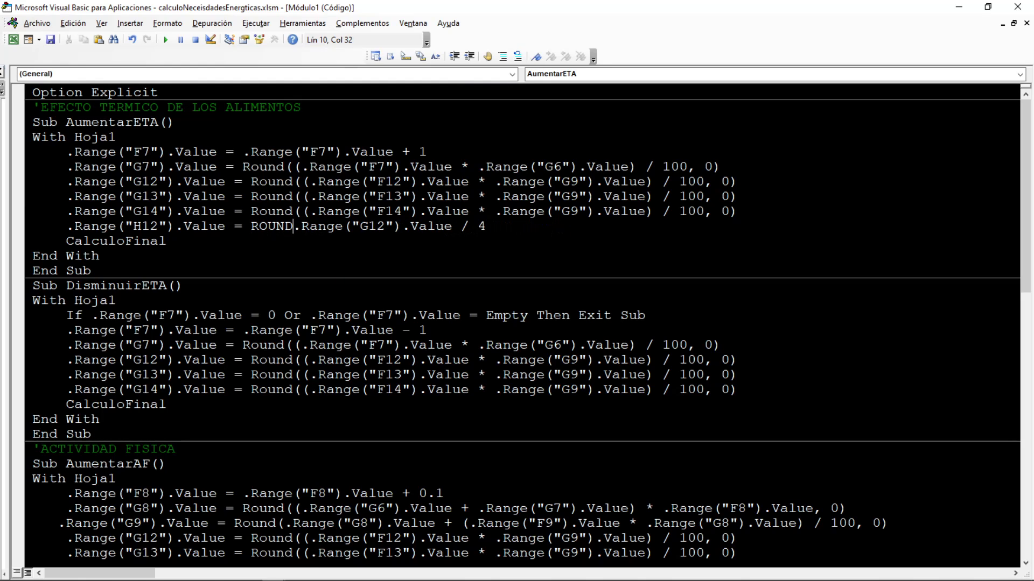
{"action": "key", "text": "Right"}
{"action": "key", "text": "Right"}
{"action": "key", "text": "Right"}
{"action": "key", "text": "Right"}
{"action": "key", "text": "Right"}
{"action": "key", "text": "Right"}
{"action": "key", "text": "Right"}
{"action": "key", "text": "Right"}
{"action": "key", "text": "Right"}
{"action": "key", "text": "Right"}
{"action": "key", "text": "Right"}
{"action": "key", "text": "Right"}
{"action": "key", "text": "Right"}
{"action": "key", "text": "Right"}
{"action": "key", "text": "Right"}
{"action": "key", "text": "Right"}
{"action": "key", "text": "Right"}
{"action": "key", "text": "Right"}
{"action": "key", "text": "Right"}
{"action": "key", "text": "Right"}
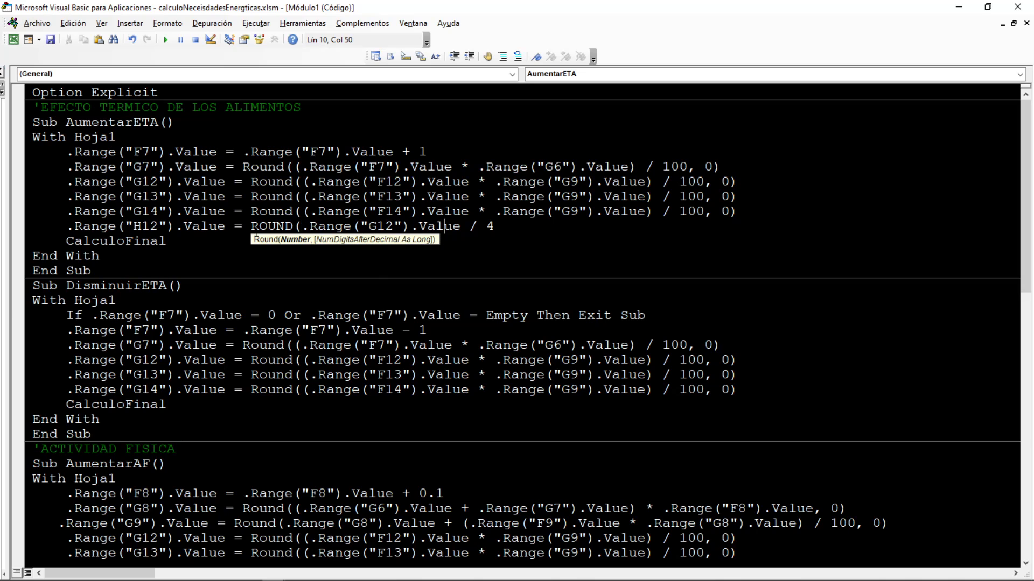
{"action": "key", "text": "alt+F11"}
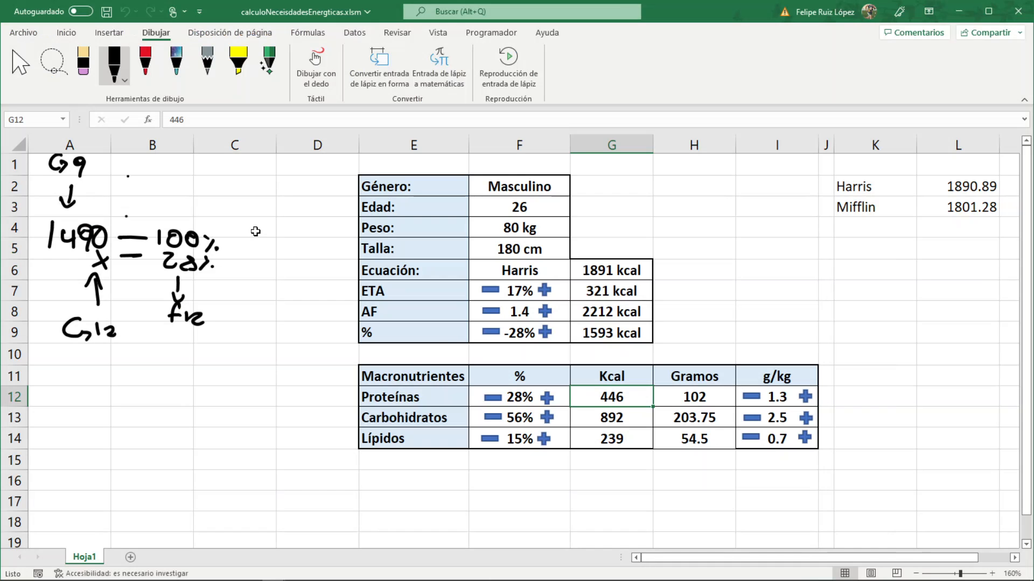
{"action": "key", "text": "alt+F11"}
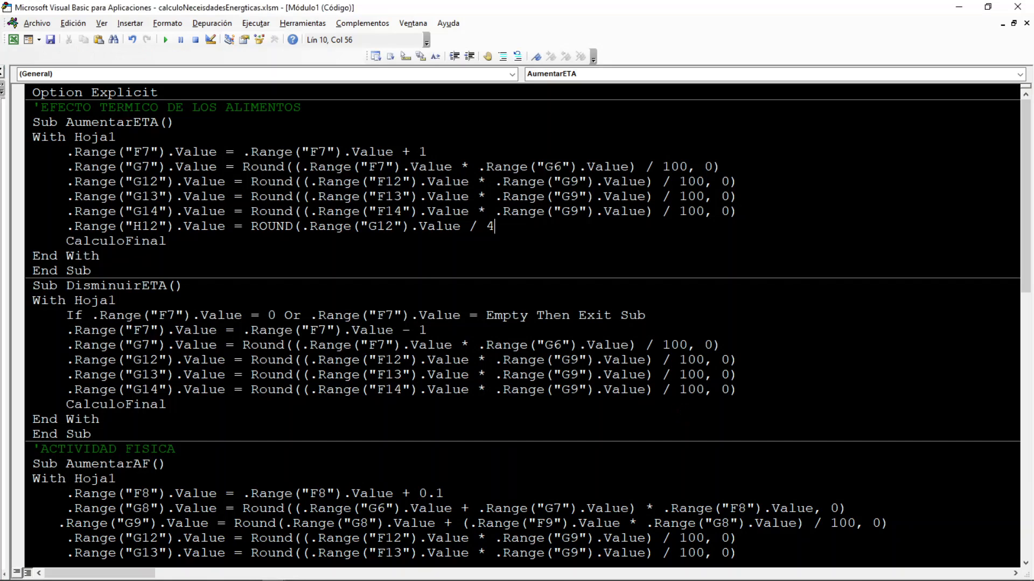
{"action": "type", "text": ","}
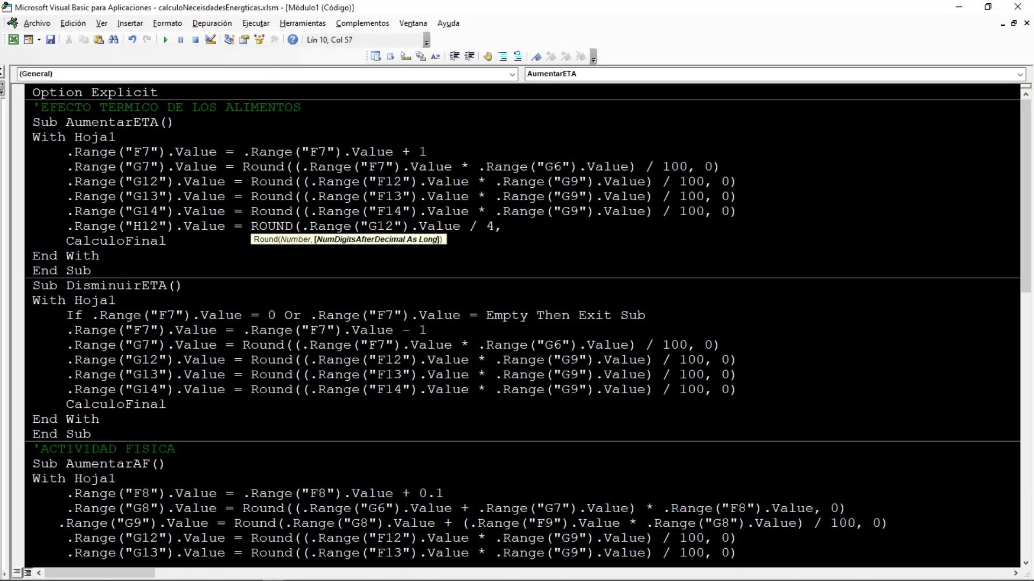
{"action": "type", "text": "2)"}
{"action": "key", "text": "Return"}
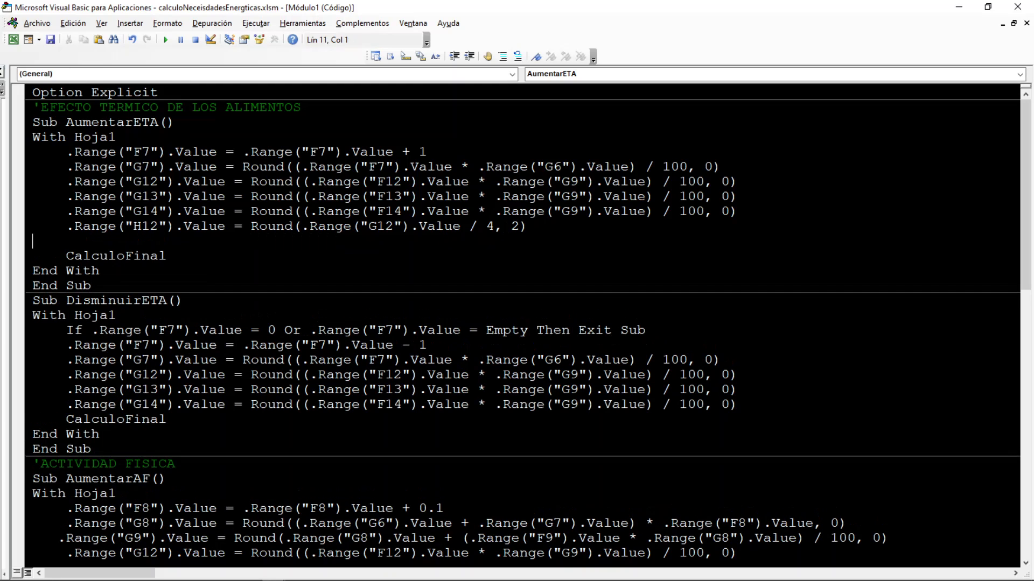
{"action": "key", "text": "BackSpace"}
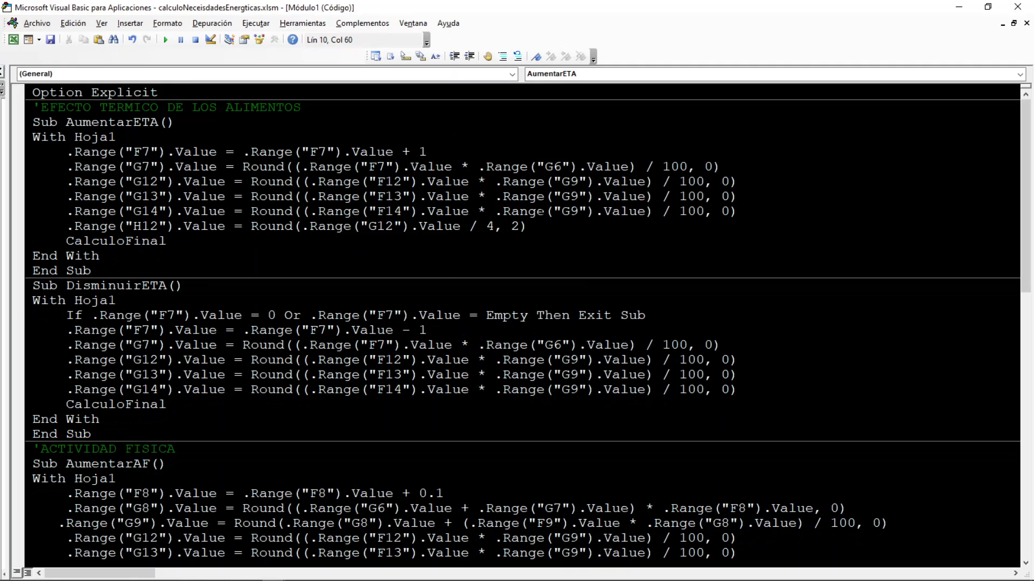
{"action": "key", "text": "alt+F11"}
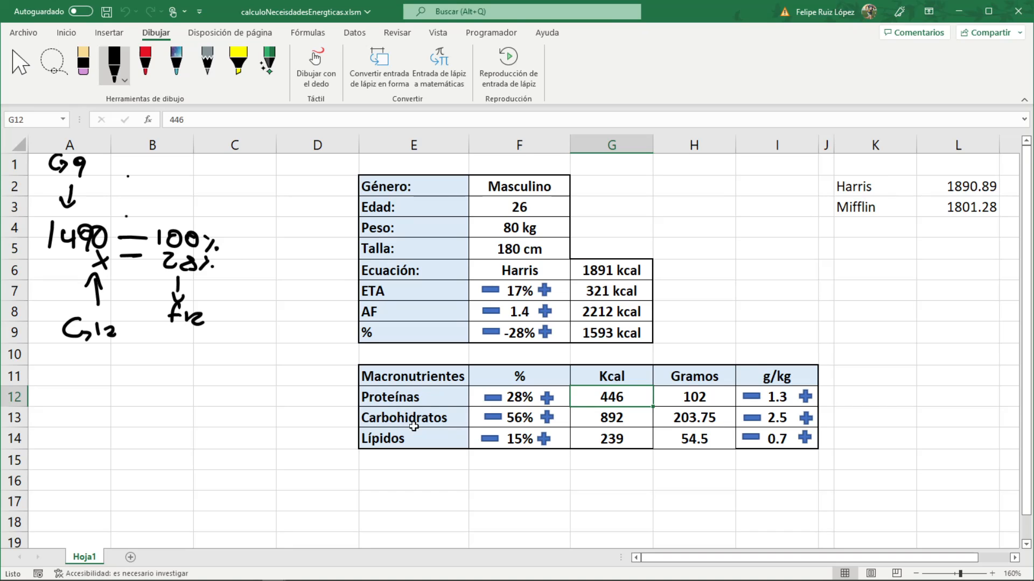
{"action": "key", "text": "alt+F11"}
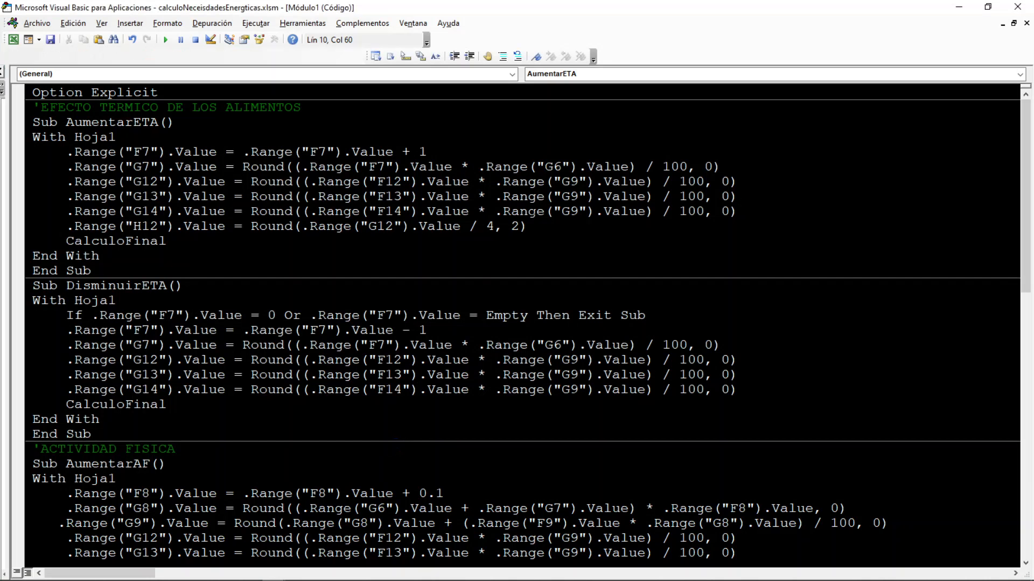
Copy the H12 assignment line in AumentarETA and paste two duplicates directly beneath it
{"action": "key", "text": "shift+ctrl+Left"}
{"action": "key", "text": "shift+ctrl+Left"}
{"action": "key", "text": "shift+ctrl+Left"}
{"action": "key", "text": "shift+ctrl+Left"}
{"action": "key", "text": "shift+ctrl+Left"}
{"action": "key", "text": "shift+ctrl+Left"}
{"action": "key", "text": "shift+ctrl+Left"}
{"action": "key", "text": "shift+ctrl+Left"}
{"action": "key", "text": "shift+ctrl+Left"}
{"action": "key", "text": "shift+ctrl+Left"}
{"action": "key", "text": "shift+ctrl+Left"}
{"action": "key", "text": "shift+ctrl+Left"}
{"action": "key", "text": "shift+ctrl+Left"}
{"action": "key", "text": "shift+ctrl+Left"}
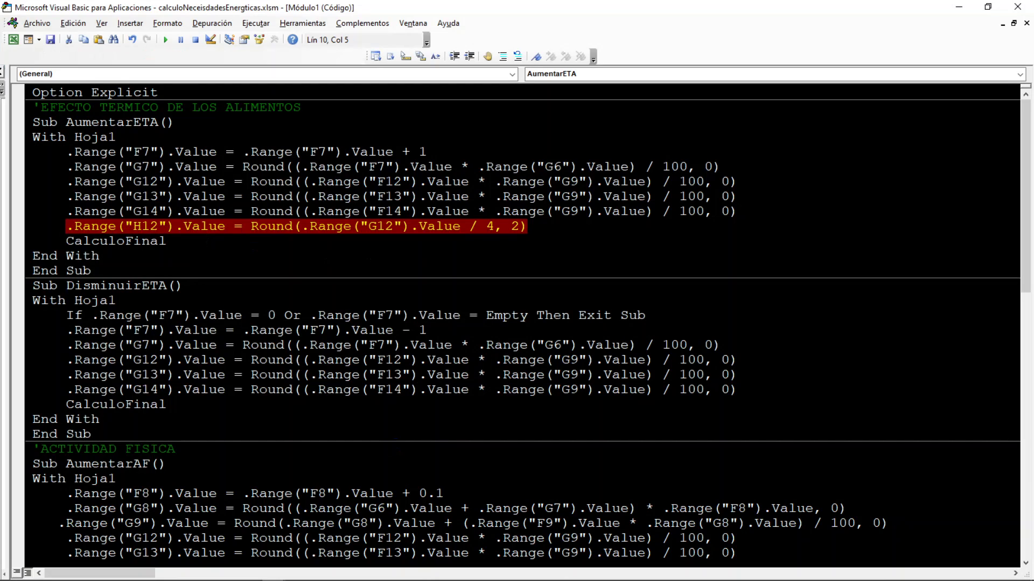
{"action": "key", "text": "ctrl+c"}
{"action": "key", "text": "End"}
{"action": "key", "text": "Return"}
{"action": "key", "text": "ctrl+v"}
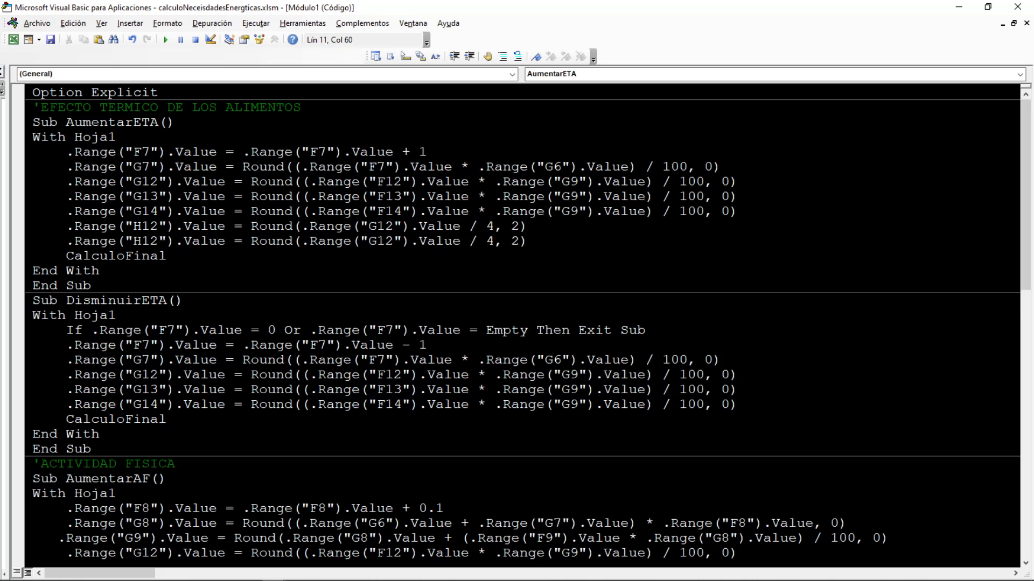
{"action": "key", "text": "Return"}
{"action": "key", "text": "ctrl+v"}
Change the target cells of the two duplicated lines to H13 and H14
{"action": "left_click", "coordinate": [160, 240]}
{"action": "key", "text": "BackSpace"}
{"action": "type", "text": "3"}
{"action": "key", "text": "Down"}
{"action": "key", "text": "BackSpace"}
{"action": "type", "text": "4"}
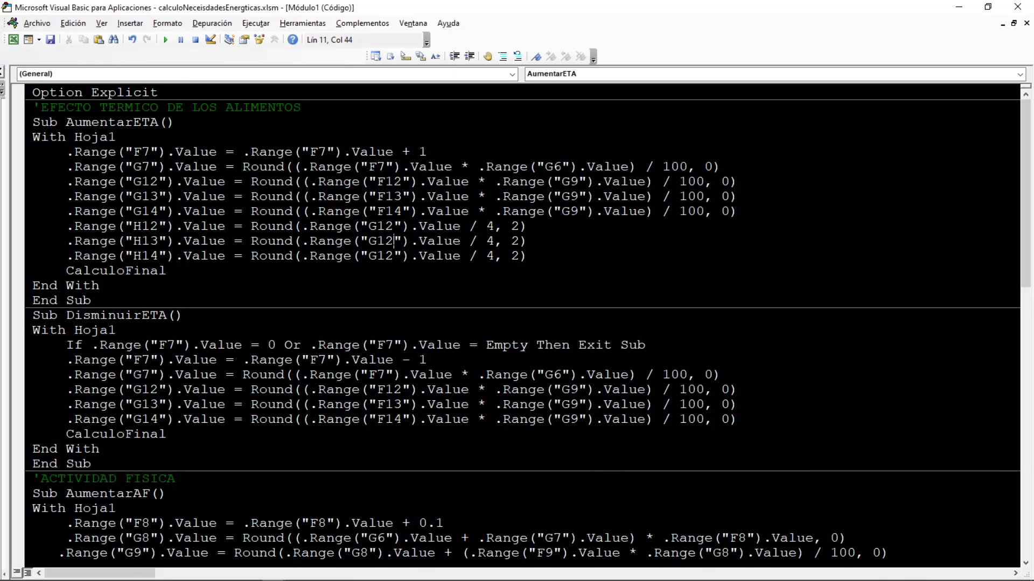
Set the source cells of the H13 and H14 lines to G13 and G14, and divide the G14 value by 9
{"action": "key", "text": "BackSpace"}
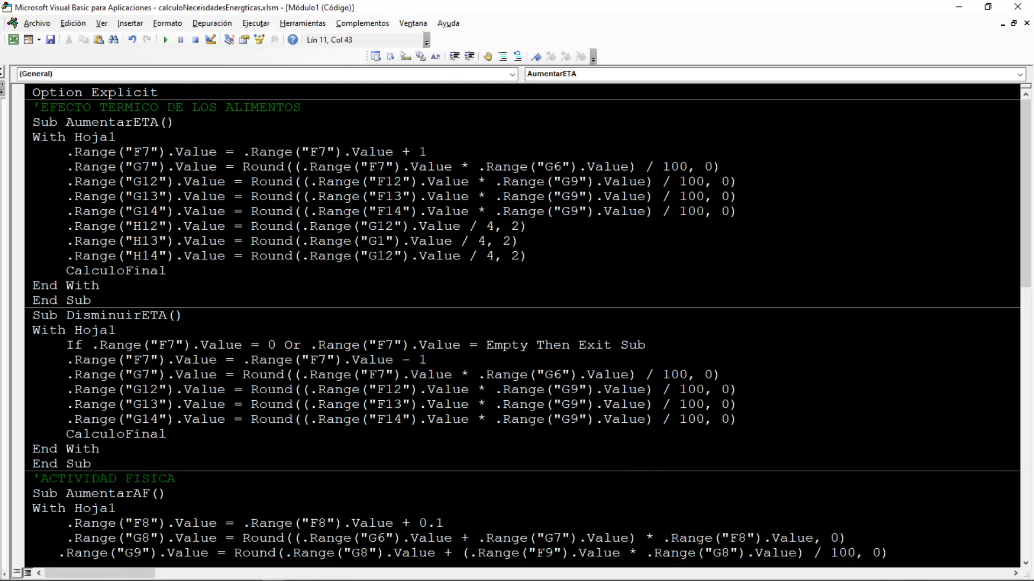
{"action": "type", "text": "3"}
{"action": "key", "text": "Down"}
{"action": "key", "text": "BackSpace"}
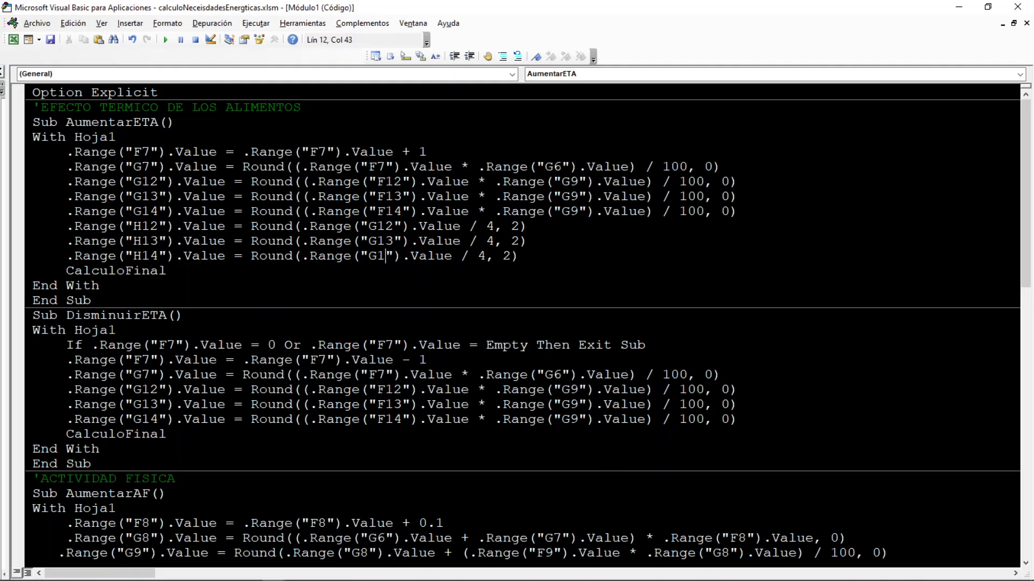
{"action": "type", "text": "4"}
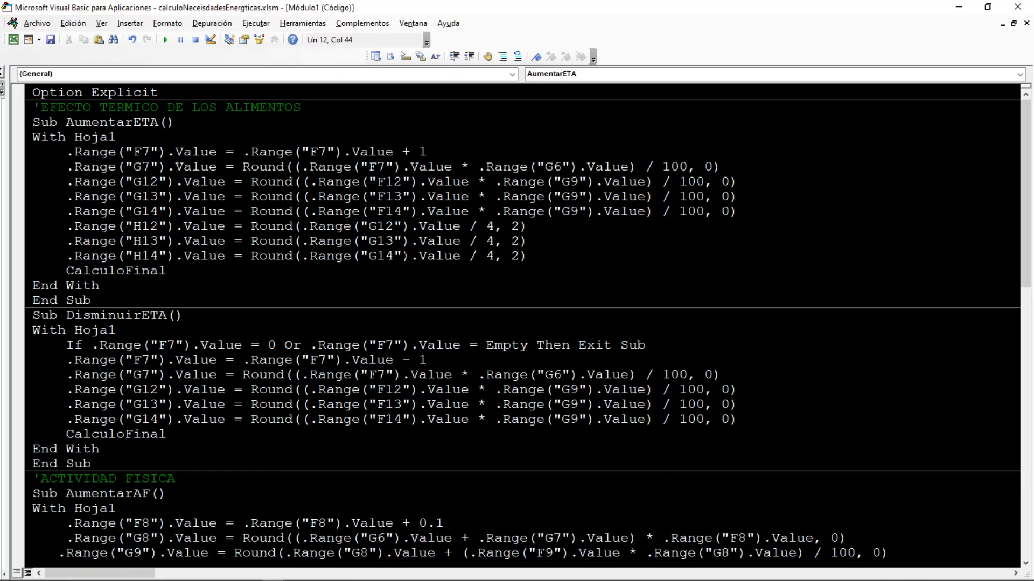
{"action": "left_click", "coordinate": [496, 257]}
{"action": "key", "text": "BackSpace"}
{"action": "type", "text": "9"}
Copy the H12, H13 and H14 lines from AumentarETA and paste them below the G14 line in DisminuirETA
{"action": "left_click_drag", "start_coordinate": [527, 256], "coordinate": [36, 228]}
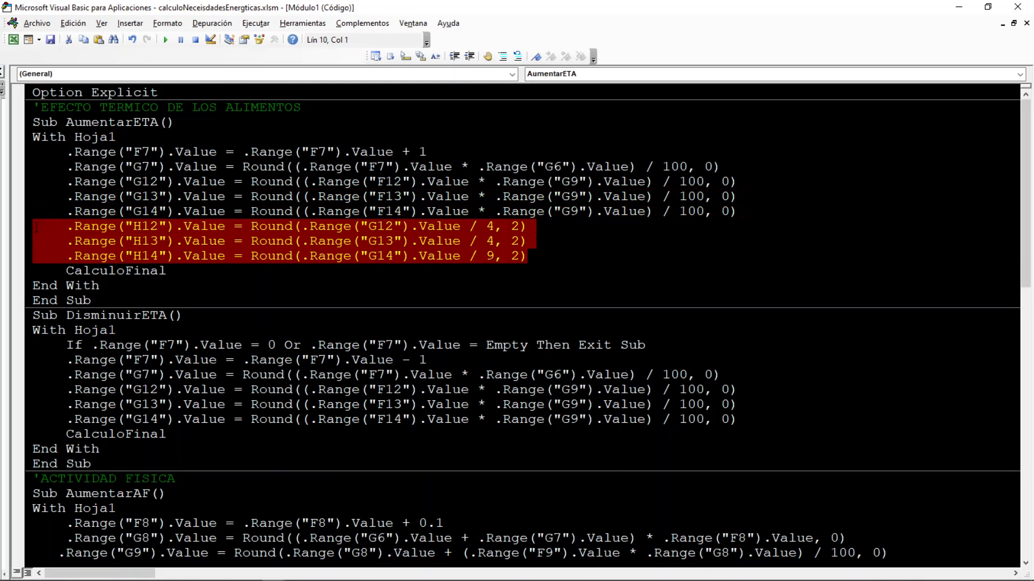
{"action": "scroll", "coordinate": [169, 257], "scroll_direction": "down", "scroll_amount": 3}
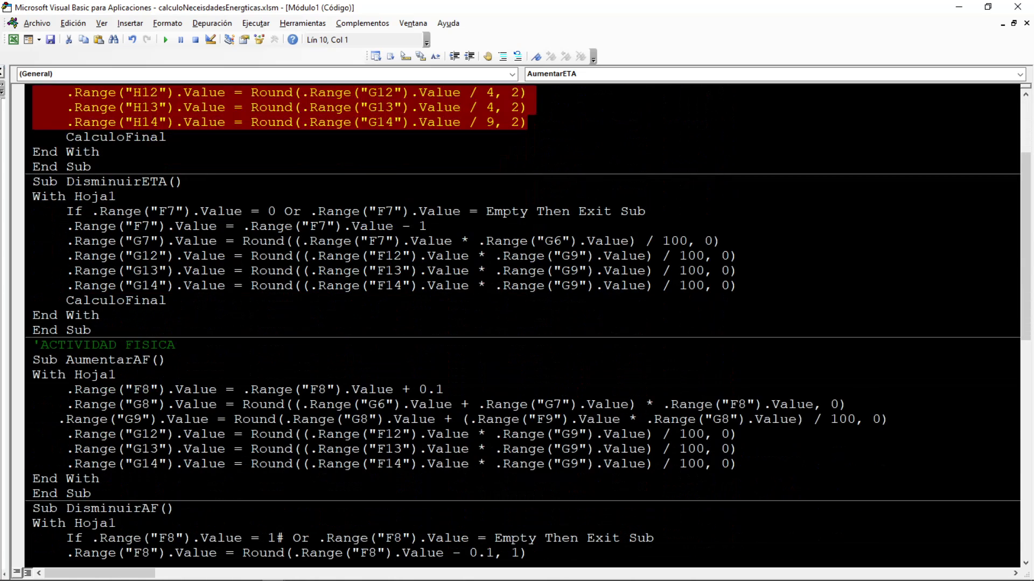
{"action": "left_click", "coordinate": [738, 286]}
{"action": "key", "text": "Return"}
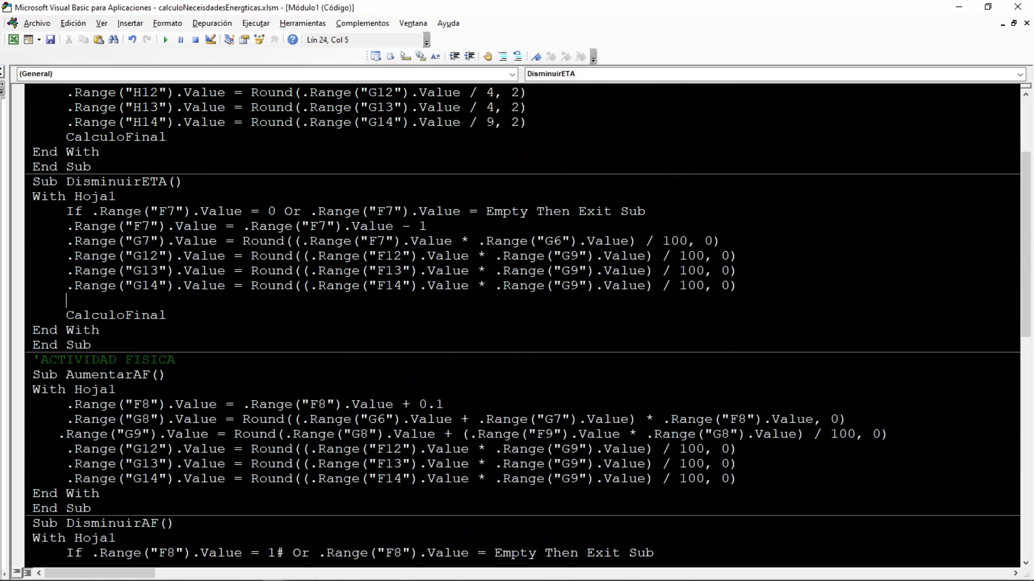
{"action": "key", "text": "ctrl+v"}
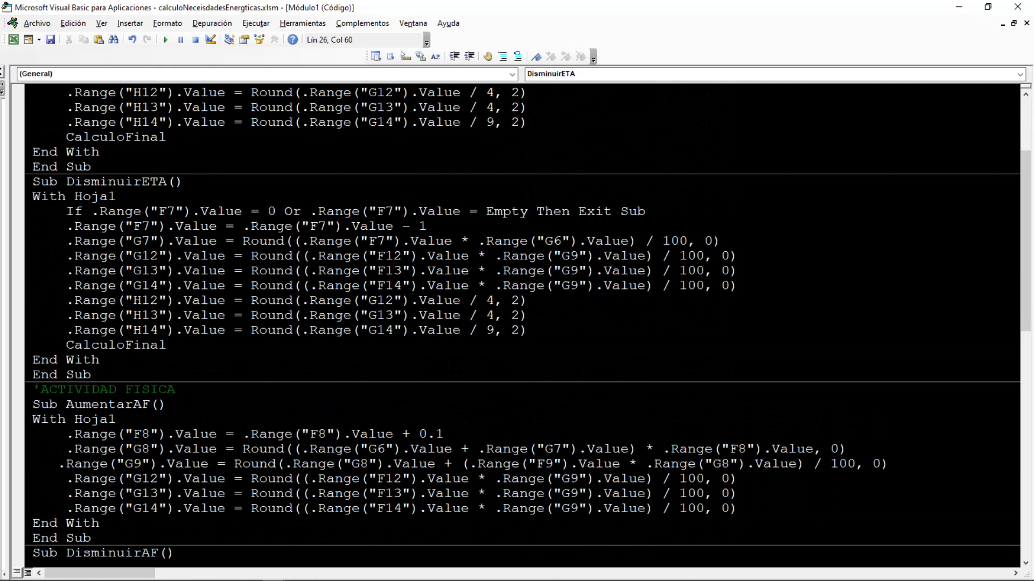
Paste the H12 to H14 gram lines below the G14 line in both AumentarAF and DisminuirAF
{"action": "scroll", "coordinate": [522, 323], "scroll_direction": "down", "scroll_amount": 2}
{"action": "left_click", "coordinate": [738, 419]}
{"action": "key", "text": "Return"}
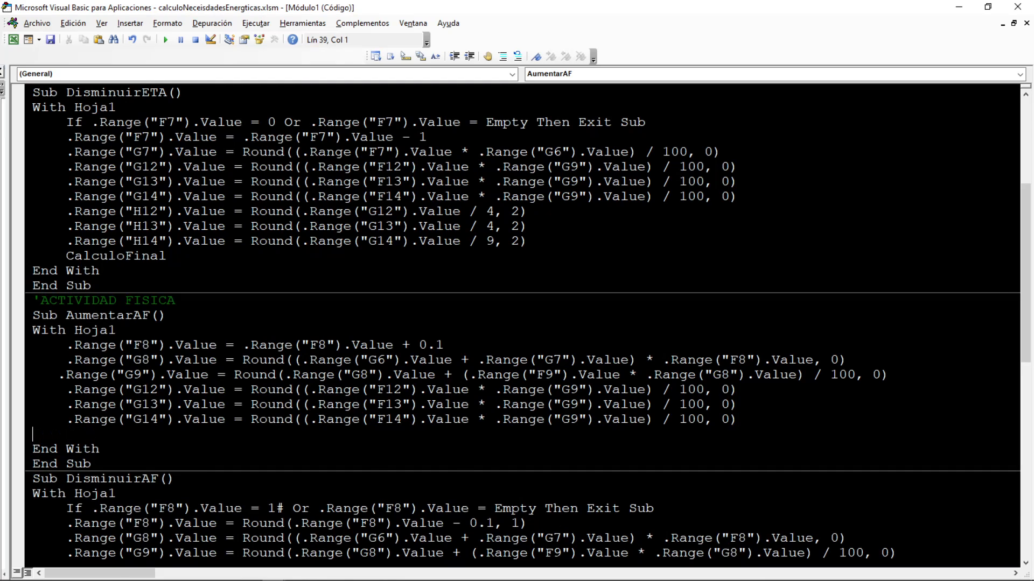
{"action": "key", "text": "ctrl+v"}
{"action": "scroll", "coordinate": [522, 323], "scroll_direction": "down", "scroll_amount": 5}
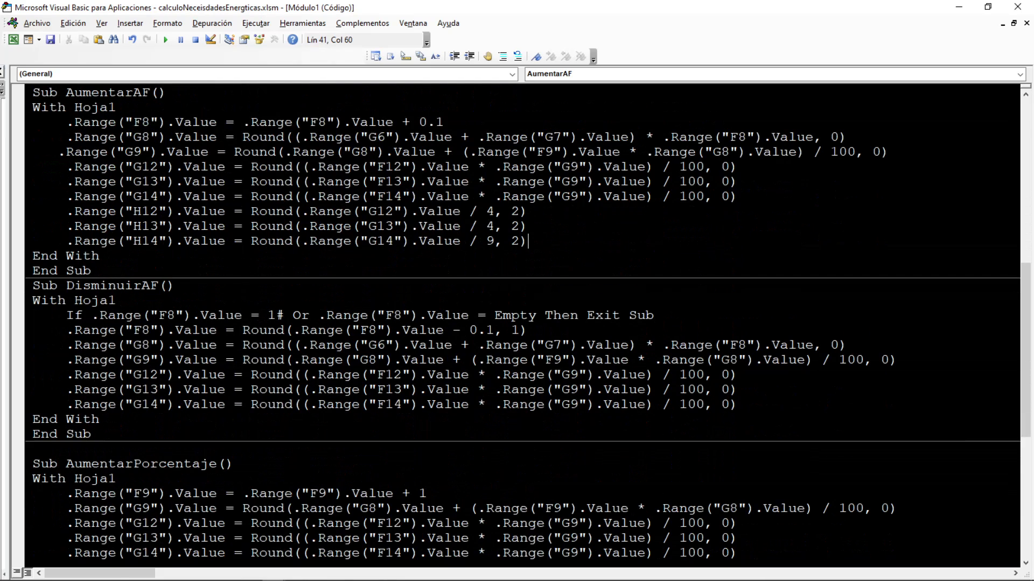
{"action": "left_click", "coordinate": [738, 405]}
{"action": "key", "text": "Return"}
{"action": "key", "text": "ctrl+v"}
Paste the H12 to H14 gram lines below the G14 line in both AumentarPorcentaje and DisminuirPorcentaje
{"action": "scroll", "coordinate": [523, 323], "scroll_direction": "down", "scroll_amount": 4}
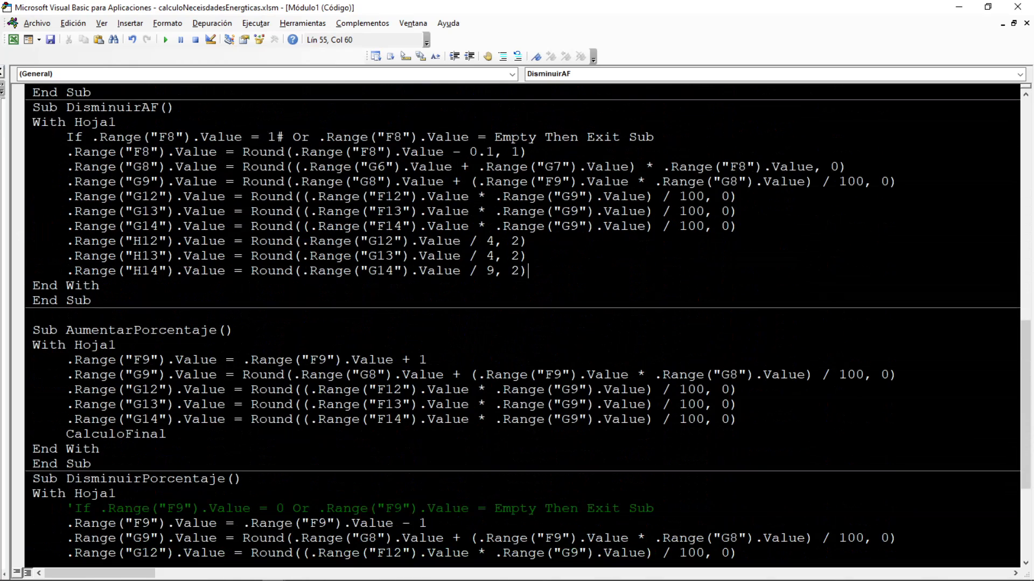
{"action": "left_click", "coordinate": [739, 420]}
{"action": "key", "text": "Return"}
{"action": "key", "text": "ctrl+v"}
{"action": "scroll", "coordinate": [522, 323], "scroll_direction": "down", "scroll_amount": 4}
{"action": "left_click", "coordinate": [738, 450]}
{"action": "key", "text": "Return"}
{"action": "key", "text": "ctrl+v"}
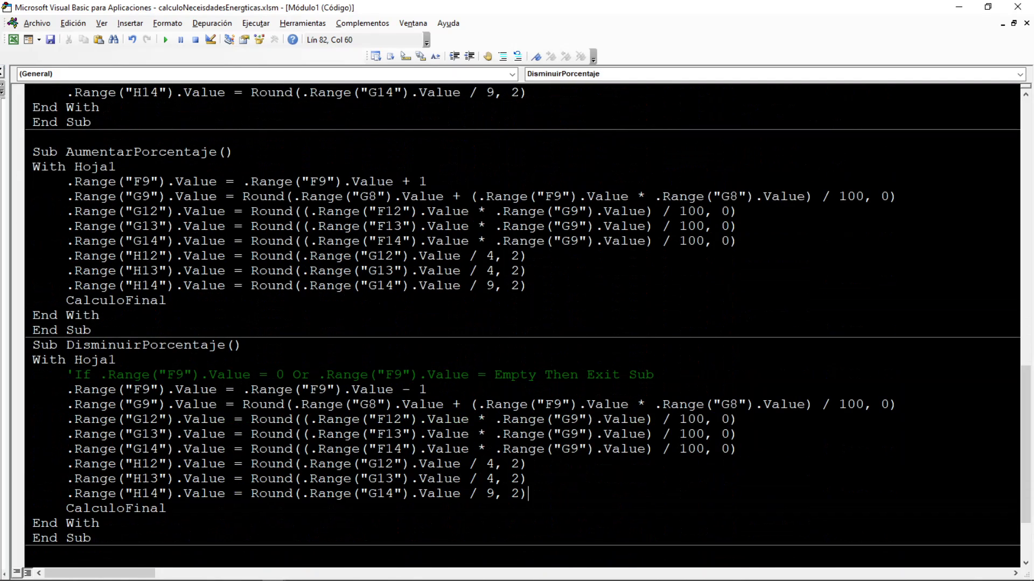
Return to the worksheet and test the macros by stepping ETA to 16% and the % factor to -27%
{"action": "left_click", "coordinate": [958, 8]}
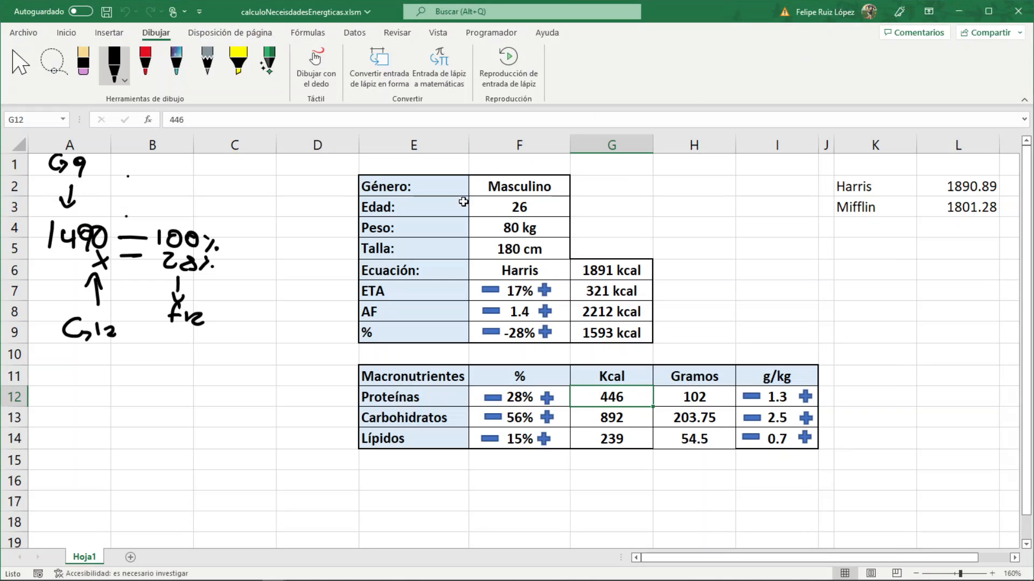
{"action": "left_click", "coordinate": [546, 290]}
{"action": "left_click", "coordinate": [490, 291]}
{"action": "left_click", "coordinate": [490, 291]}
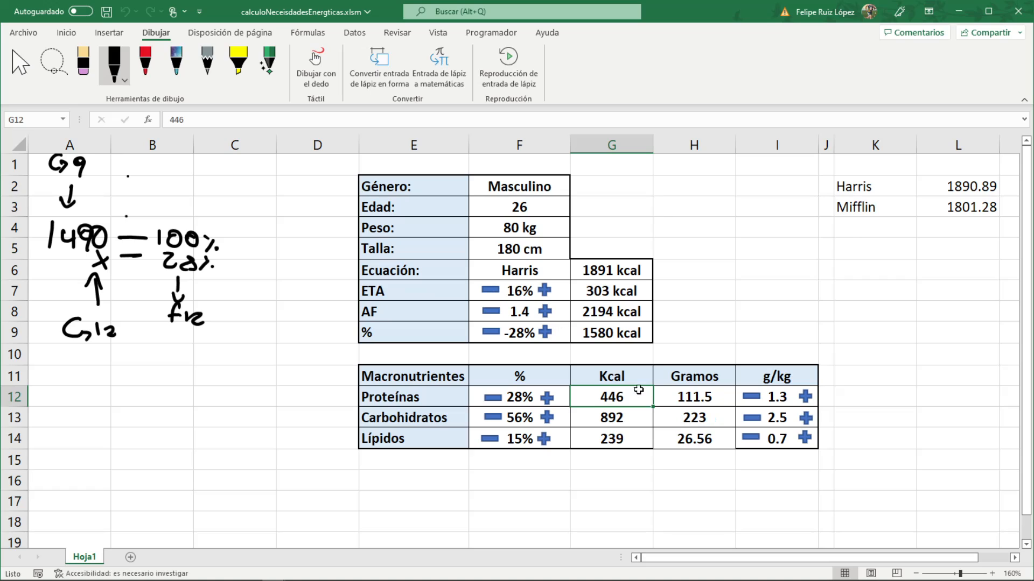
{"action": "left_click", "coordinate": [548, 334]}
{"action": "left_click", "coordinate": [548, 333]}
{"action": "left_click", "coordinate": [490, 332]}
Examine the g/kg cells I12 to I14, the weight in F4 and the protein grams in H12
{"action": "left_click_drag", "start_coordinate": [786, 401], "coordinate": [785, 438]}
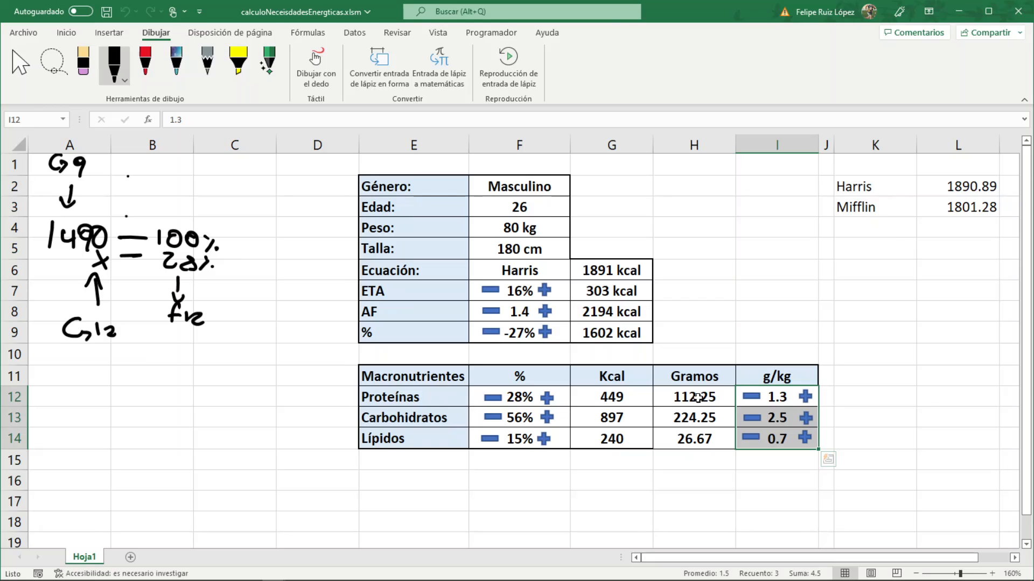
{"action": "left_click", "coordinate": [775, 397]}
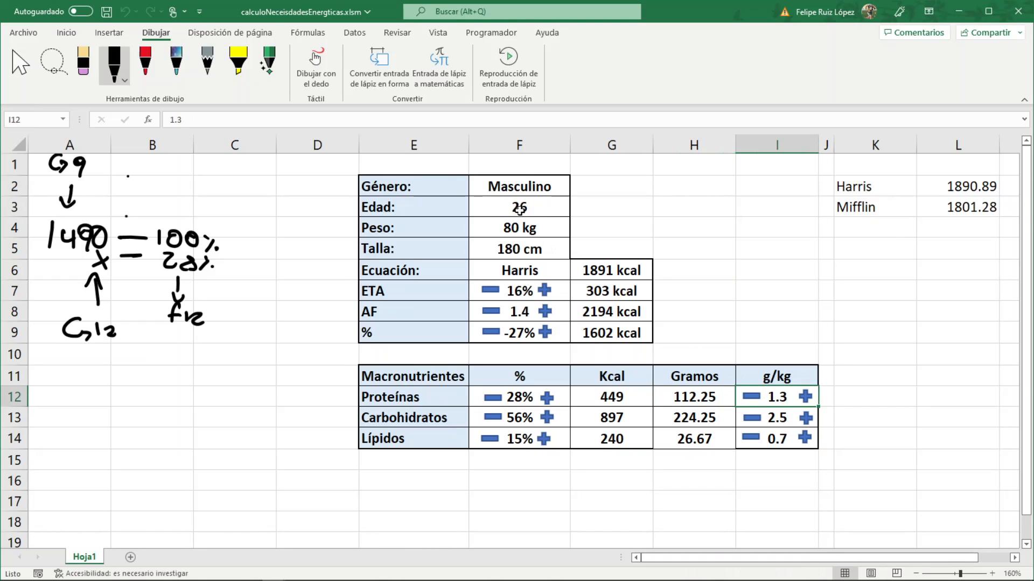
{"action": "left_click", "coordinate": [511, 225]}
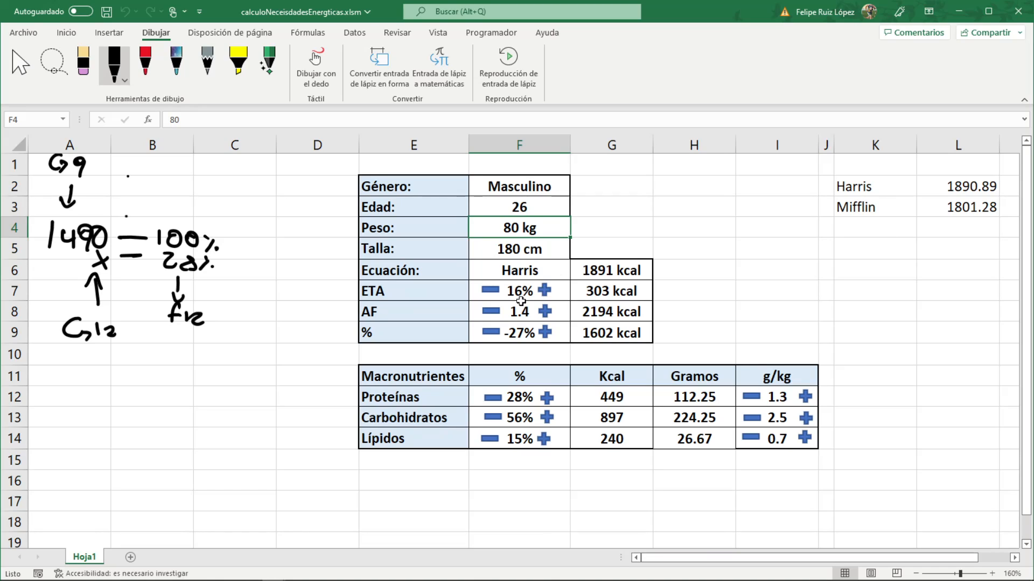
{"action": "left_click", "coordinate": [678, 398]}
In the macro code, add a Range value reference with an empty cell address on a new line below H14 in AumentarETA
{"action": "key", "text": "alt+F11"}
{"action": "scroll", "coordinate": [522, 318], "scroll_direction": "up", "scroll_amount": 20}
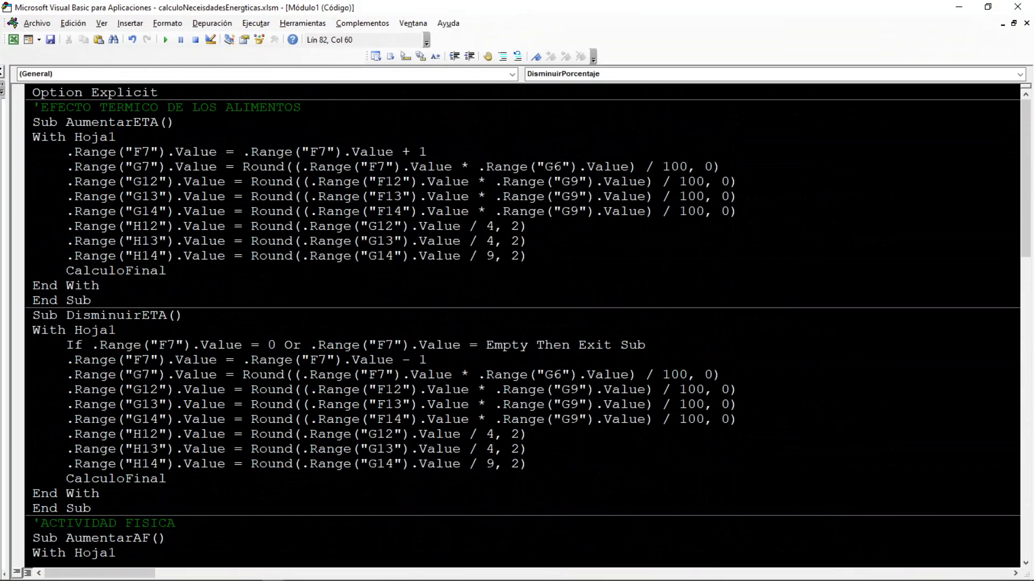
{"action": "left_click_drag", "start_coordinate": [541, 270], "coordinate": [541, 259]}
{"action": "key", "text": "Right"}
{"action": "key", "text": "Home"}
{"action": "key", "text": "Return"}
{"action": "key", "text": "Up"}
{"action": "type", "text": ".RANGE(\"\")"}
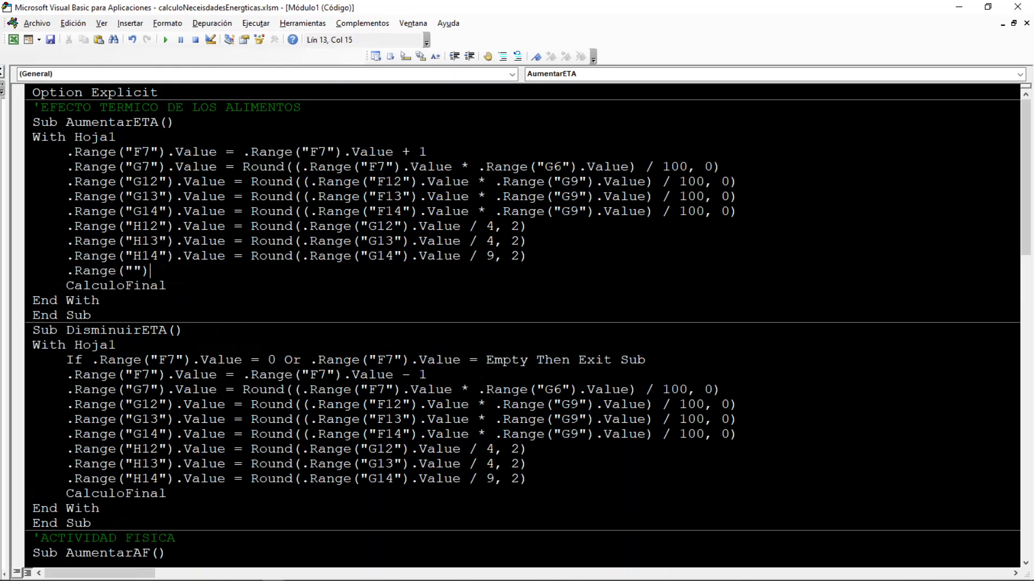
{"action": "type", "text": ".VALUE"}
{"action": "key", "text": "Left"}
{"action": "key", "text": "Left"}
{"action": "key", "text": "Left"}
{"action": "key", "text": "Left"}
{"action": "key", "text": "Left"}
{"action": "key", "text": "Left"}
{"action": "key", "text": "Left"}
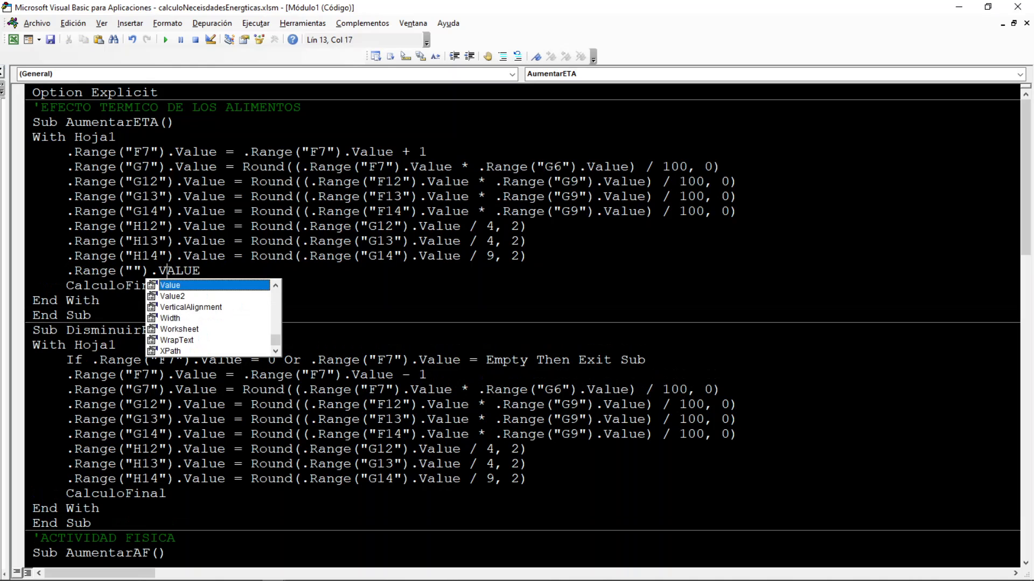
Check the protein g/kg cell on the sheet and enter I12 as the new line's target cell
{"action": "key", "text": "alt+F11"}
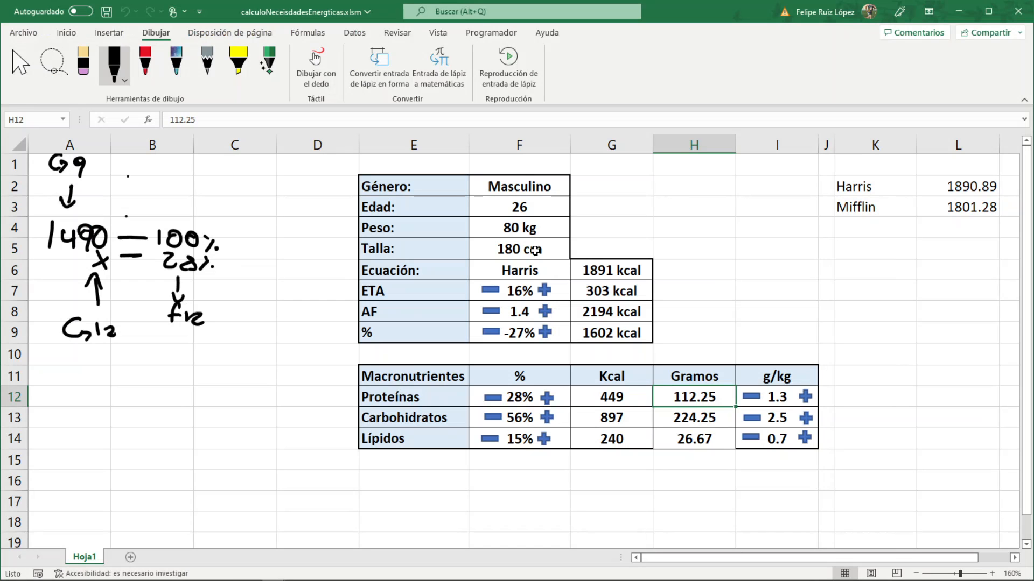
{"action": "left_click", "coordinate": [781, 395]}
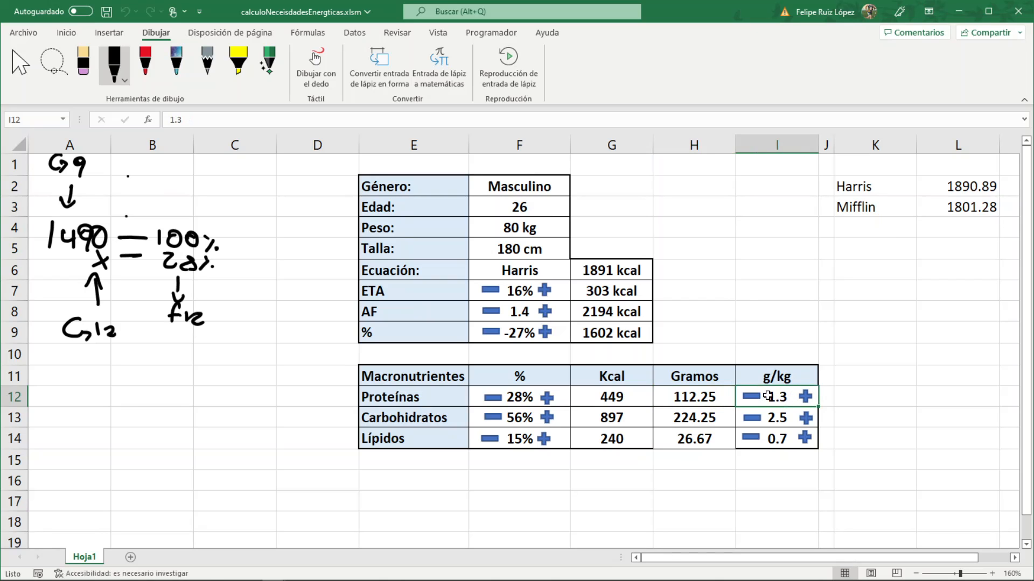
{"action": "key", "text": "alt+F11"}
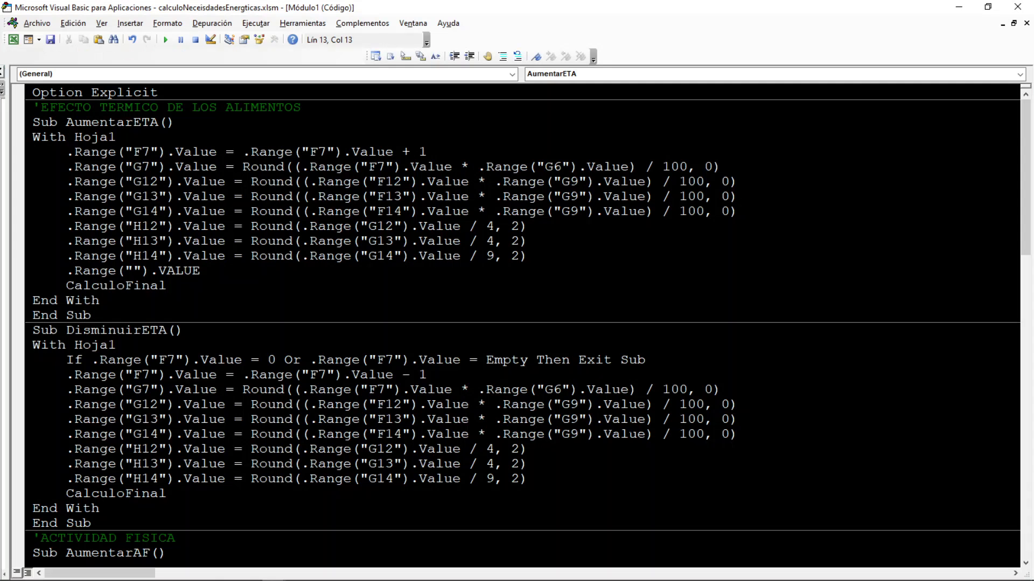
{"action": "type", "text": "I12"}
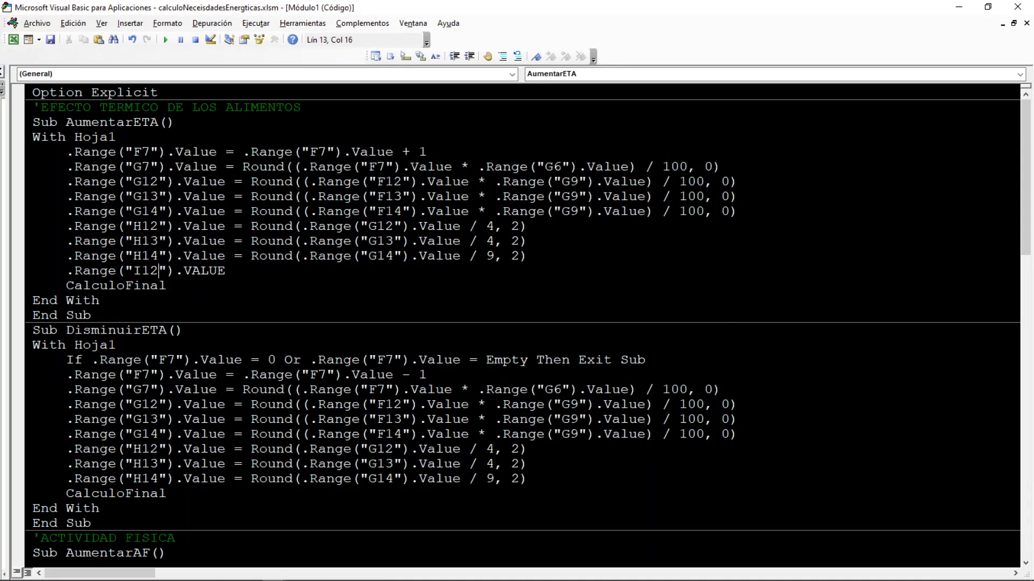
Assign I12 the quotient of two Range values with empty cell references, wrapped in Round with 2 decimals
{"action": "type", "text": ".VALUE=.RANGE(\"\").Value/"}
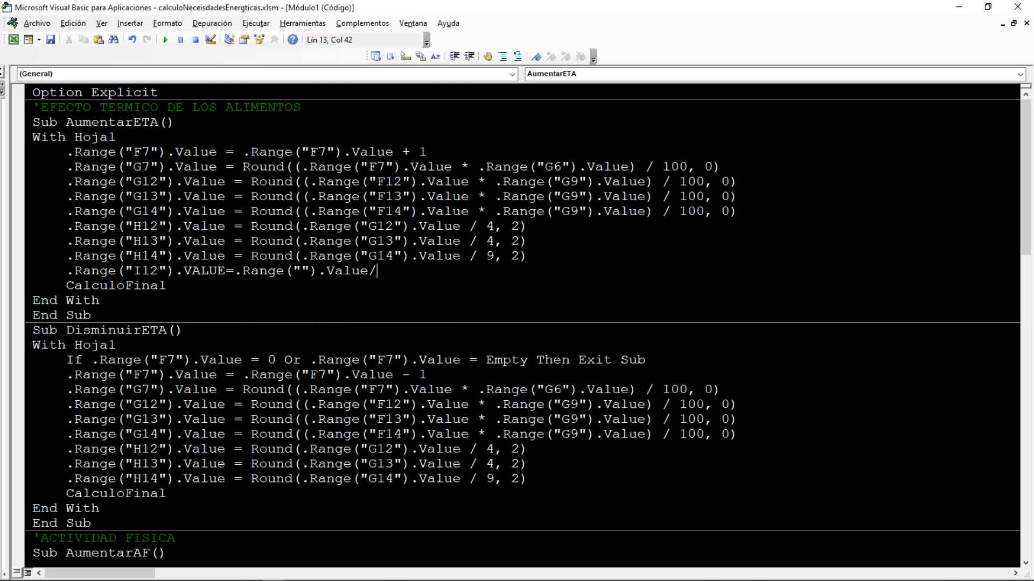
{"action": "type", "text": ".RANGE(\"\")"}
{"action": "key", "text": "Left"}
{"action": "type", "text": ".VALUE"}
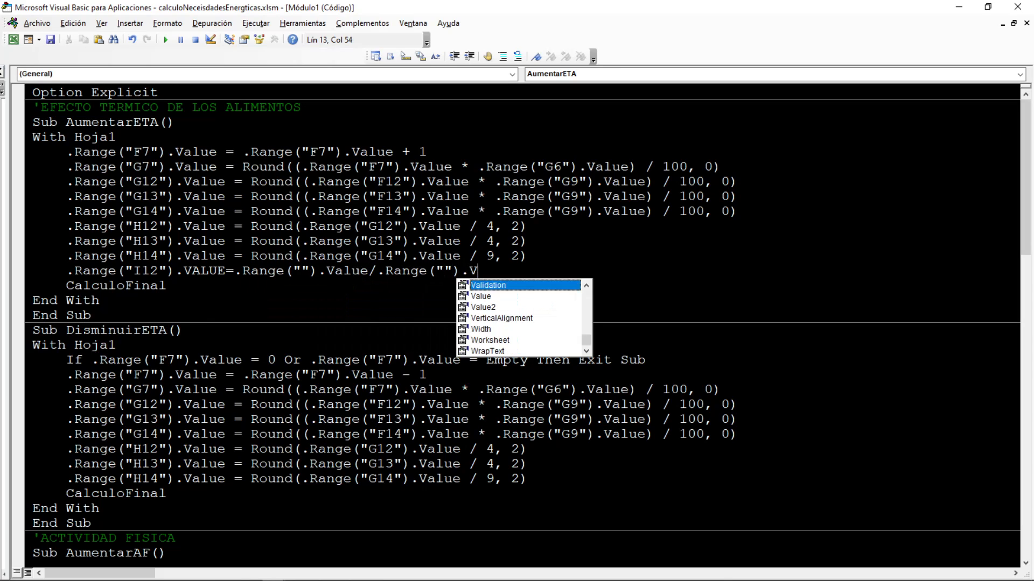
{"action": "left_click", "coordinate": [377, 270]}
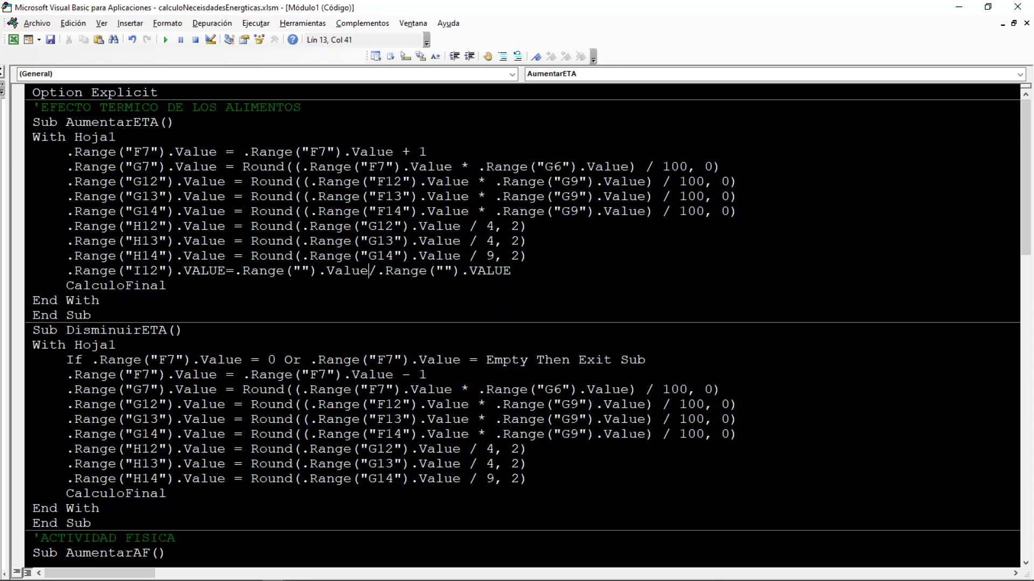
{"action": "type", "text": "ROUND("}
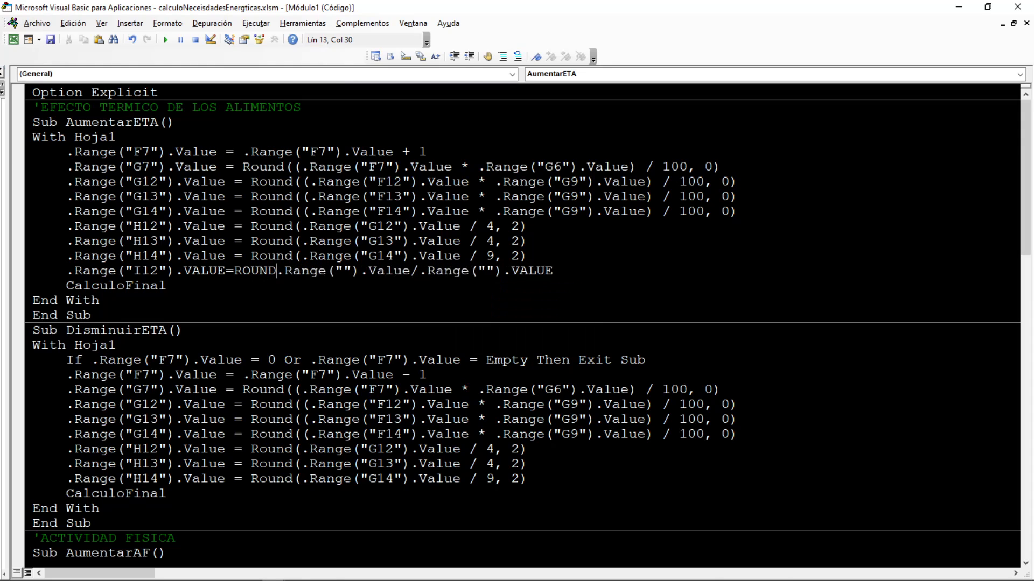
{"action": "type", "text": ",2)"}
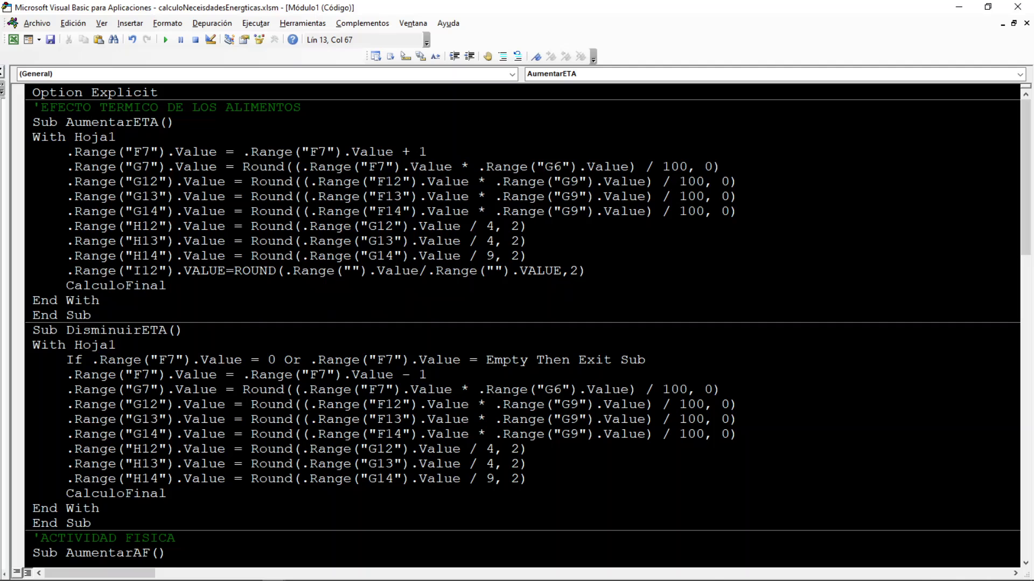
Check the protein grams cell on the sheet and enter H12 as the dividend in the I12 line
{"action": "left_click", "coordinate": [352, 270]}
{"action": "key", "text": "alt+F11"}
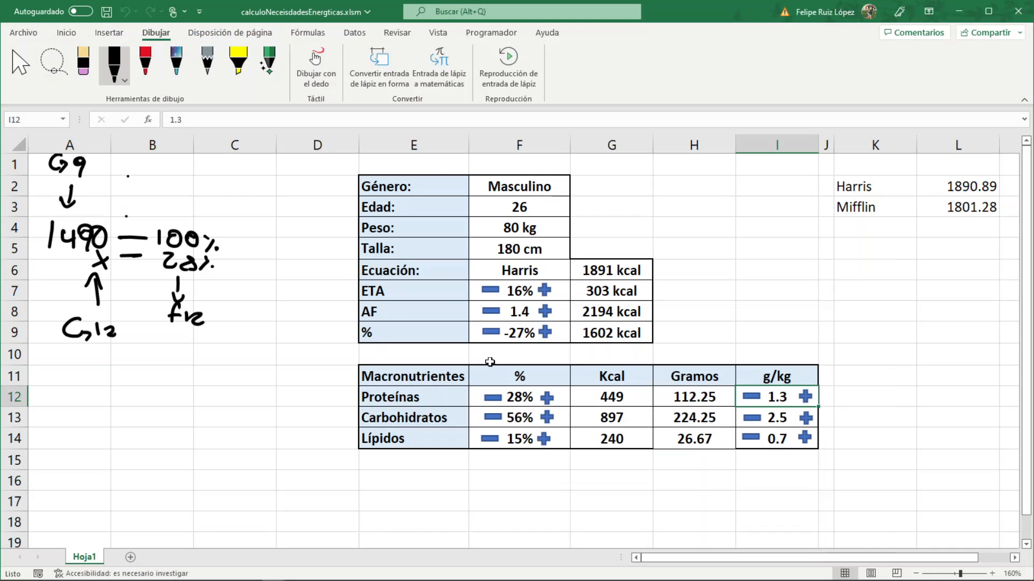
{"action": "left_click", "coordinate": [699, 398]}
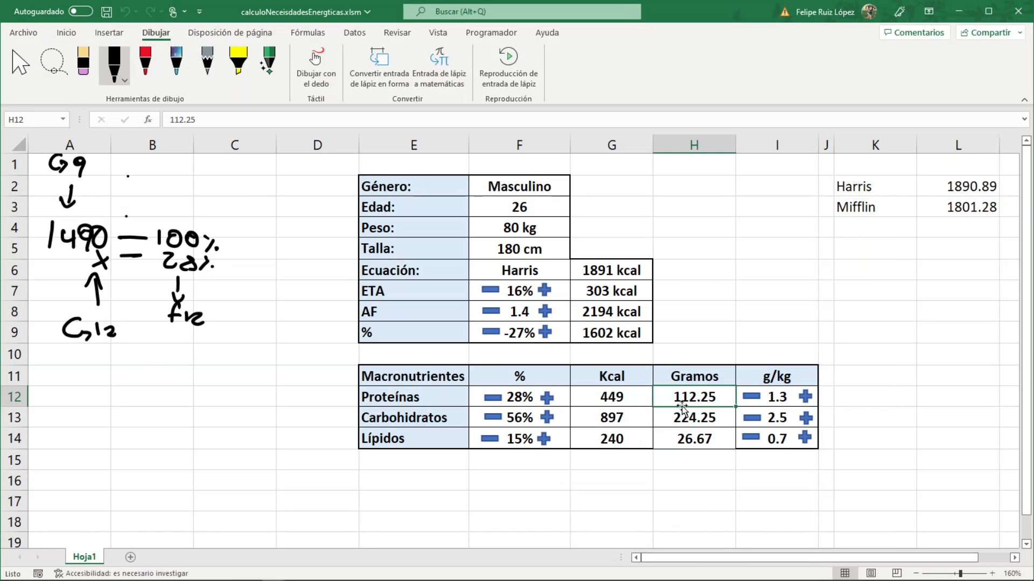
{"action": "key", "text": "alt+F11"}
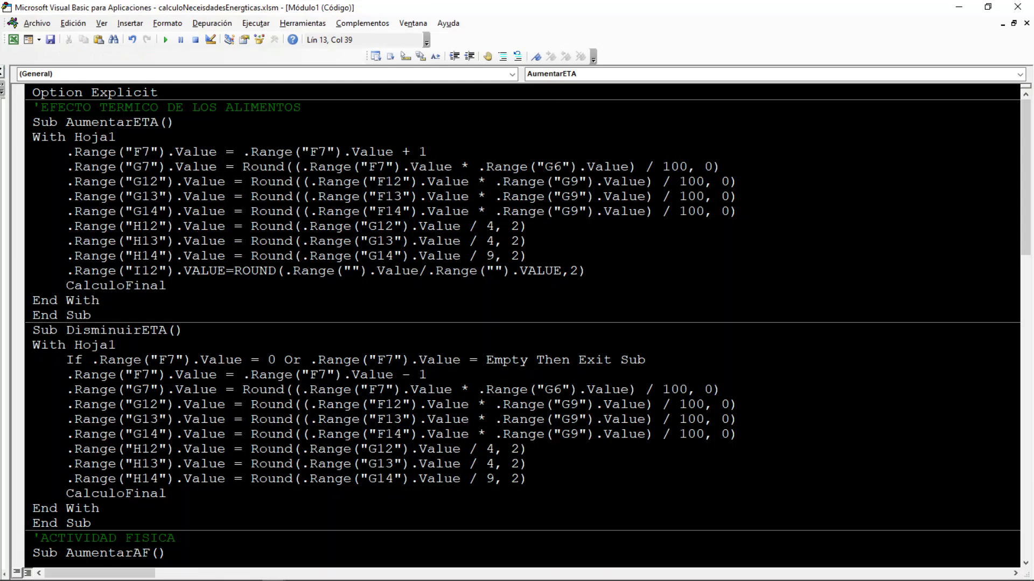
{"action": "type", "text": "H12"}
Check the weight (Peso) cell on the sheet and enter F4 as the divisor in the I12 line
{"action": "key", "text": "Right"}
{"action": "key", "text": "Right"}
{"action": "key", "text": "Right"}
{"action": "key", "text": "Right"}
{"action": "key", "text": "Right"}
{"action": "key", "text": "Right"}
{"action": "key", "text": "Right"}
{"action": "key", "text": "Right"}
{"action": "key", "text": "Right"}
{"action": "key", "text": "Right"}
{"action": "key", "text": "Right"}
{"action": "key", "text": "Right"}
{"action": "key", "text": "Right"}
{"action": "key", "text": "Right"}
{"action": "key", "text": "Right"}
{"action": "key", "text": "Right"}
{"action": "key", "text": "Right"}
{"action": "key", "text": "alt+F11"}
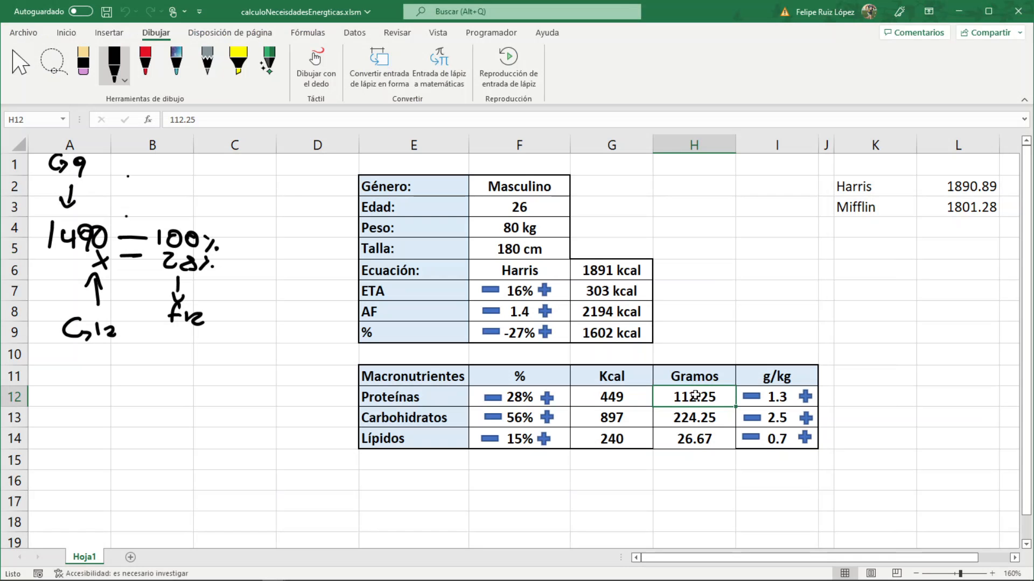
{"action": "left_click", "coordinate": [530, 229]}
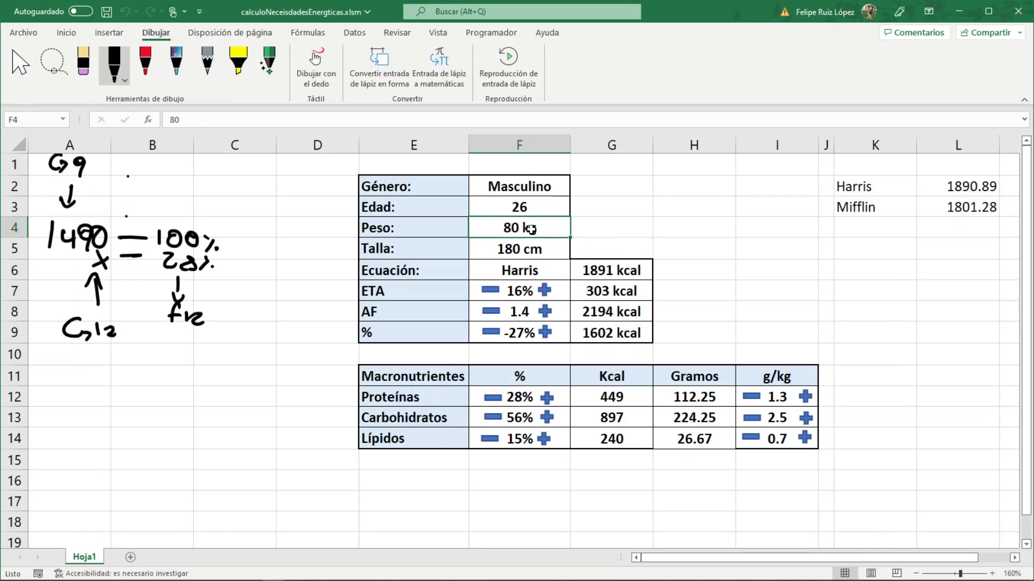
{"action": "key", "text": "alt+F11"}
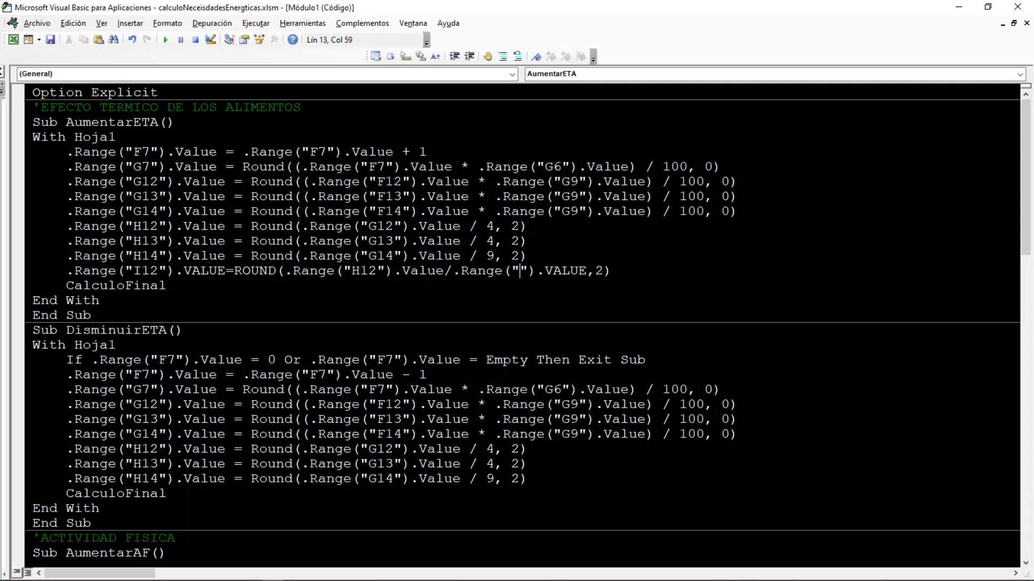
{"action": "type", "text": "F4"}
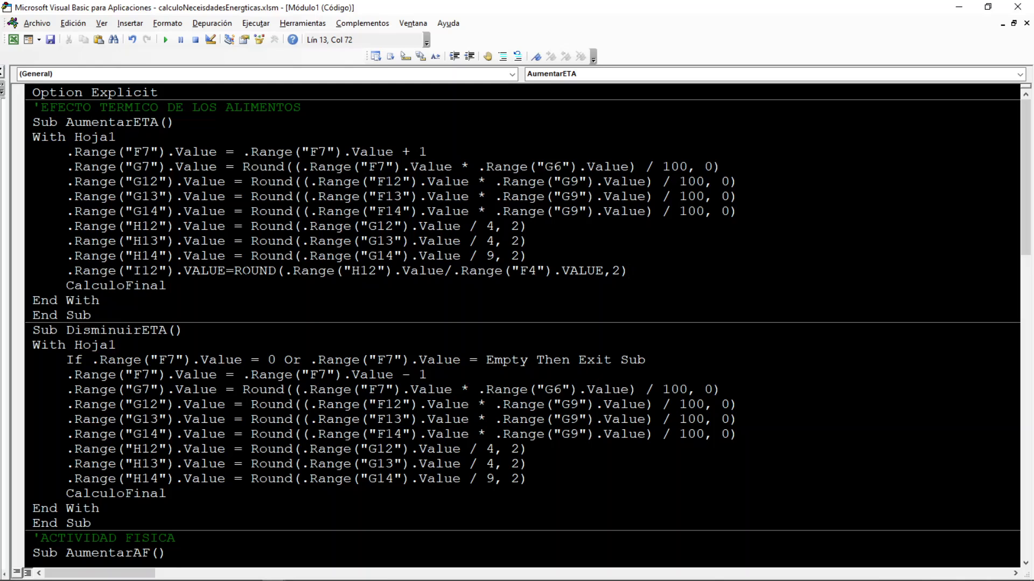
Duplicate the I12 calculation line twice directly below itself in AumentarETA
{"action": "left_click_drag", "start_coordinate": [627, 271], "coordinate": [66, 271]}
{"action": "key", "text": "ctrl+c"}
{"action": "key", "text": "End"}
{"action": "key", "text": "Return"}
{"action": "key", "text": "ctrl+v"}
{"action": "key", "text": "Return"}
{"action": "key", "text": "ctrl+v"}
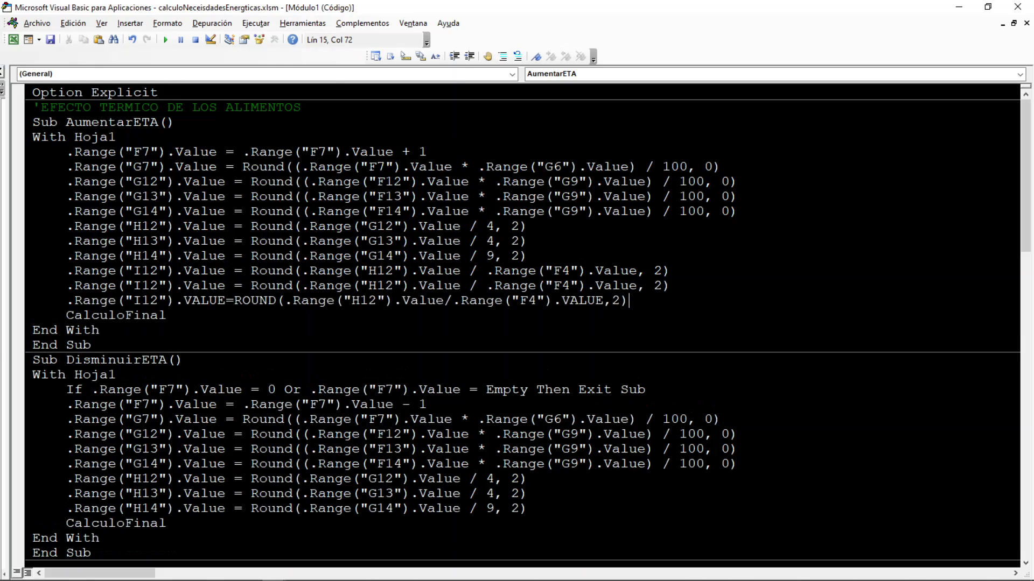
Change the two copied lines so I13 is calculated from H13 and I14 from H14
{"action": "left_click", "coordinate": [159, 286]}
{"action": "key", "text": "BackSpace"}
{"action": "type", "text": "3"}
{"action": "key", "text": "BackSpace"}
{"action": "type", "text": "4"}
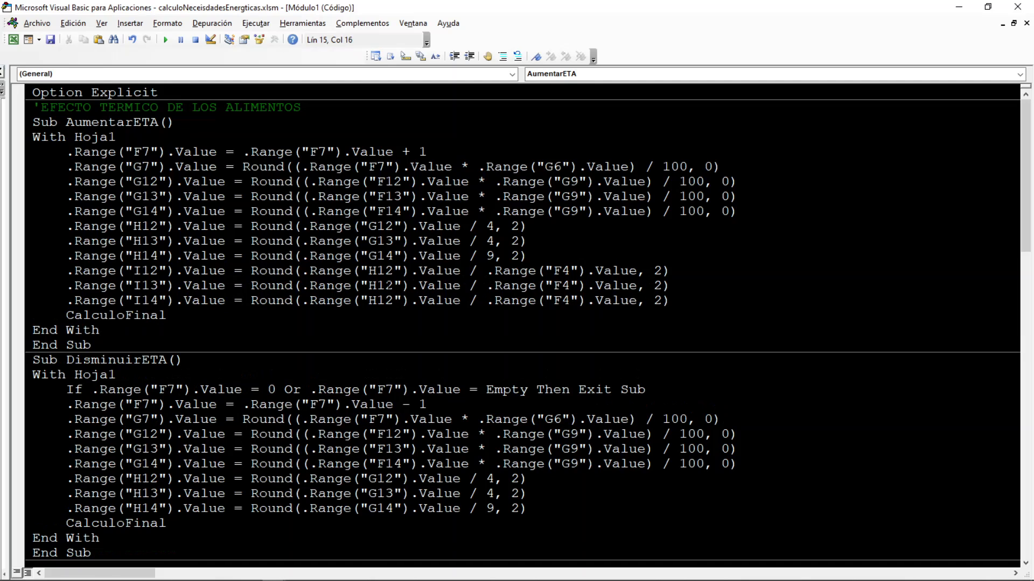
{"action": "key", "text": "BackSpace"}
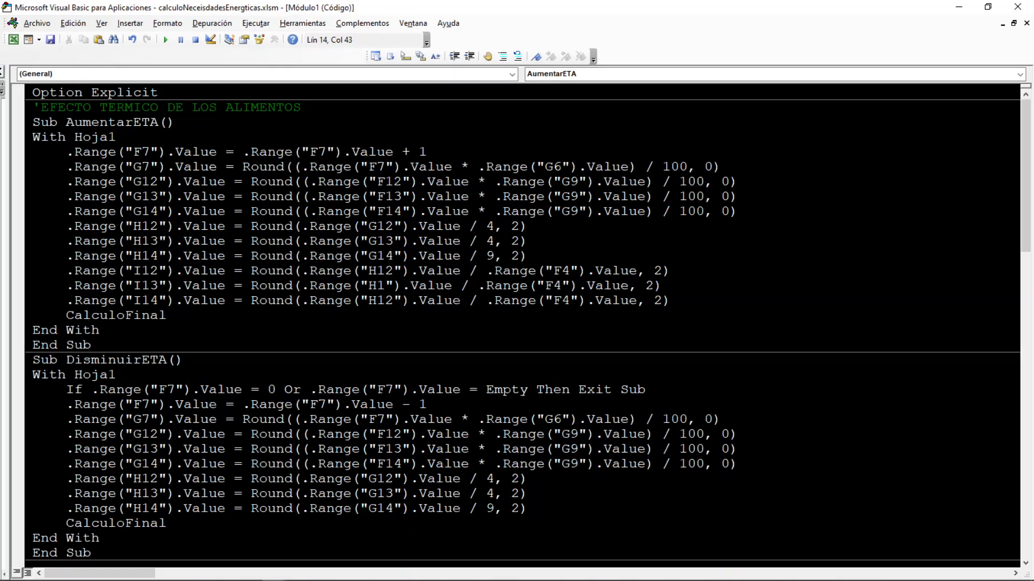
{"action": "type", "text": "3"}
{"action": "key", "text": "BackSpace"}
{"action": "type", "text": "4"}
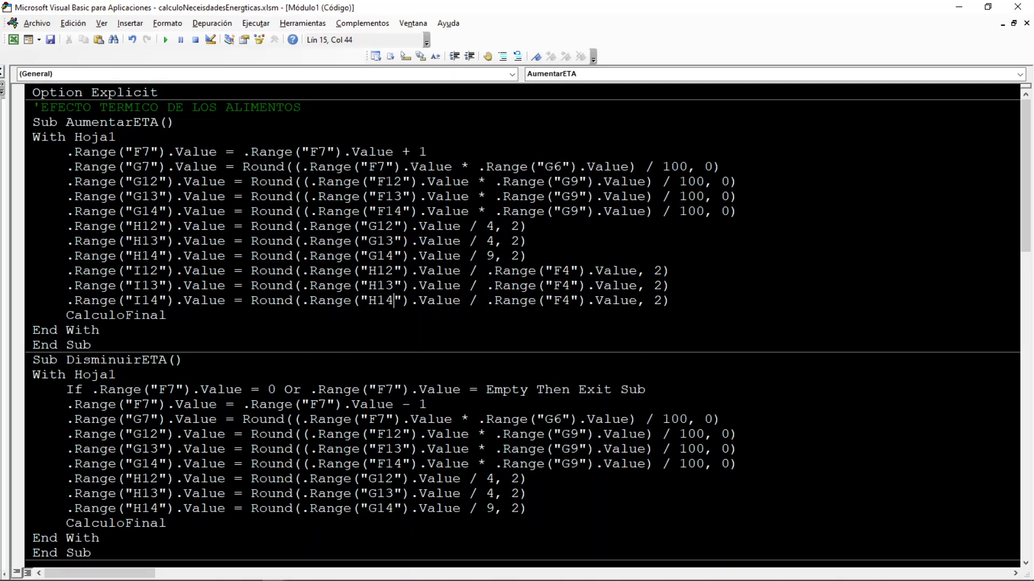
Copy the I12, I13 and I14 lines from AumentarETA into DisminuirETA, directly below its H14 line
{"action": "left_click_drag", "start_coordinate": [671, 301], "coordinate": [21, 268]}
{"action": "key", "text": "ctrl+c"}
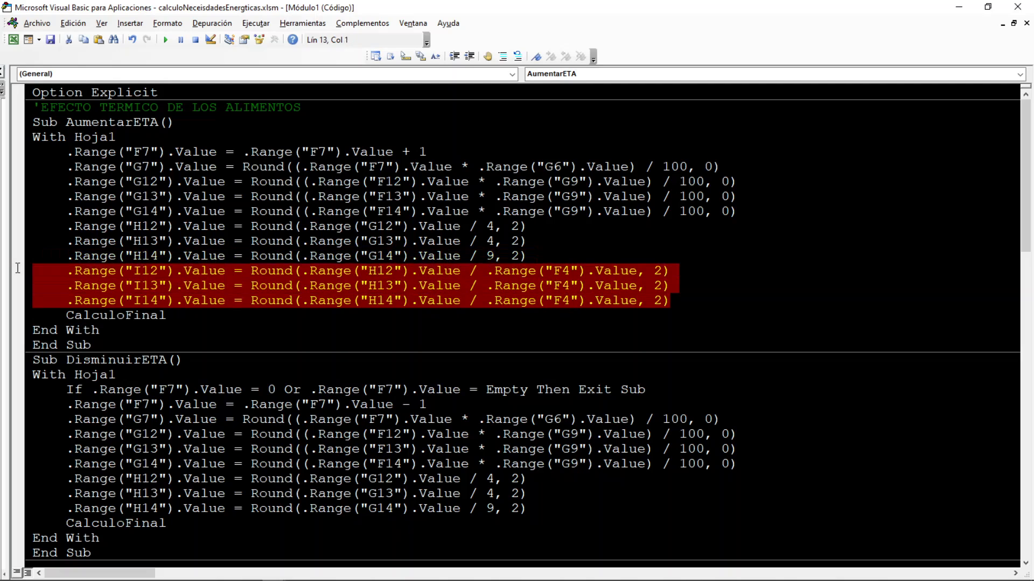
{"action": "scroll", "coordinate": [517, 323], "scroll_direction": "down", "scroll_amount": 2}
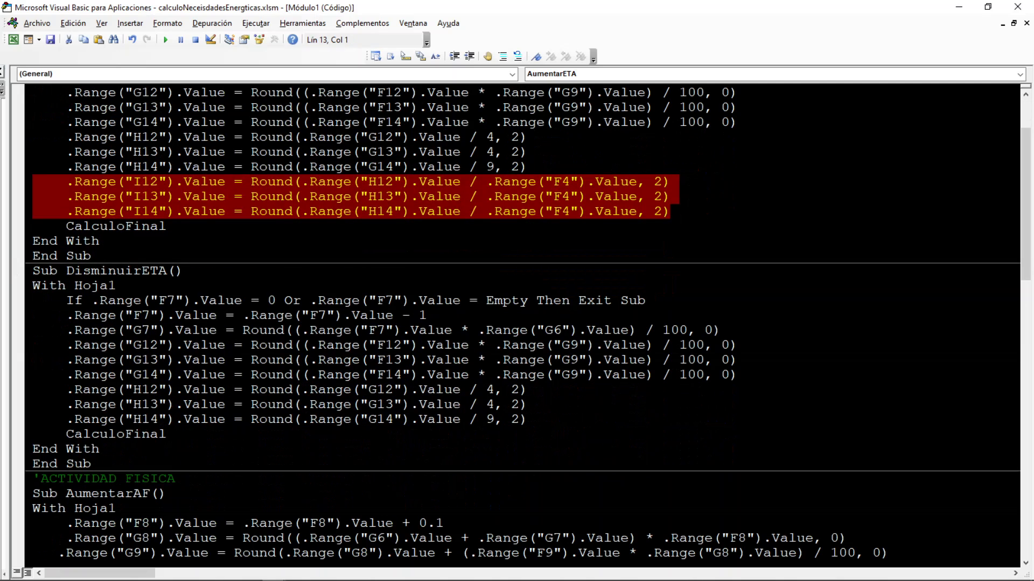
{"action": "left_click", "coordinate": [528, 420]}
{"action": "key", "text": "Return"}
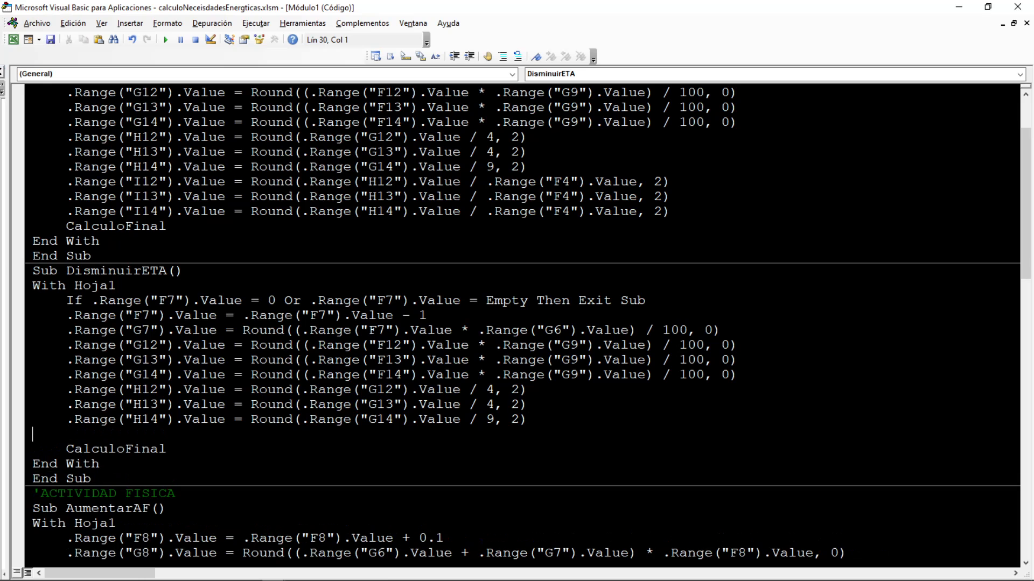
{"action": "key", "text": "ctrl+v"}
Add the copied I12 to I14 lines below H14 in AumentarAF and align the I12 line's indentation with the others
{"action": "scroll", "coordinate": [522, 326], "scroll_direction": "down", "scroll_amount": 6}
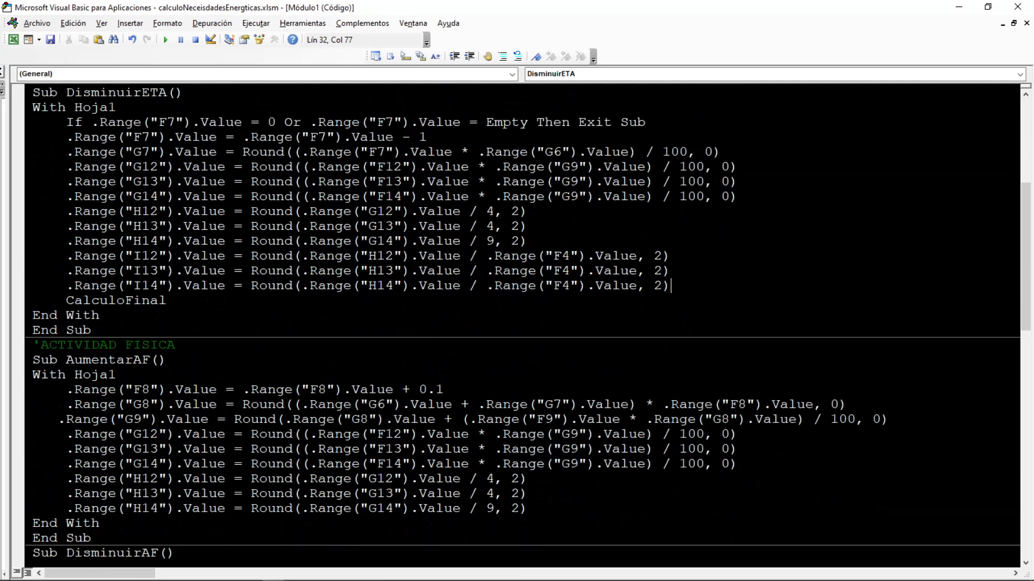
{"action": "left_click", "coordinate": [528, 419]}
{"action": "key", "text": "Return"}
{"action": "key", "text": "ctrl+v"}
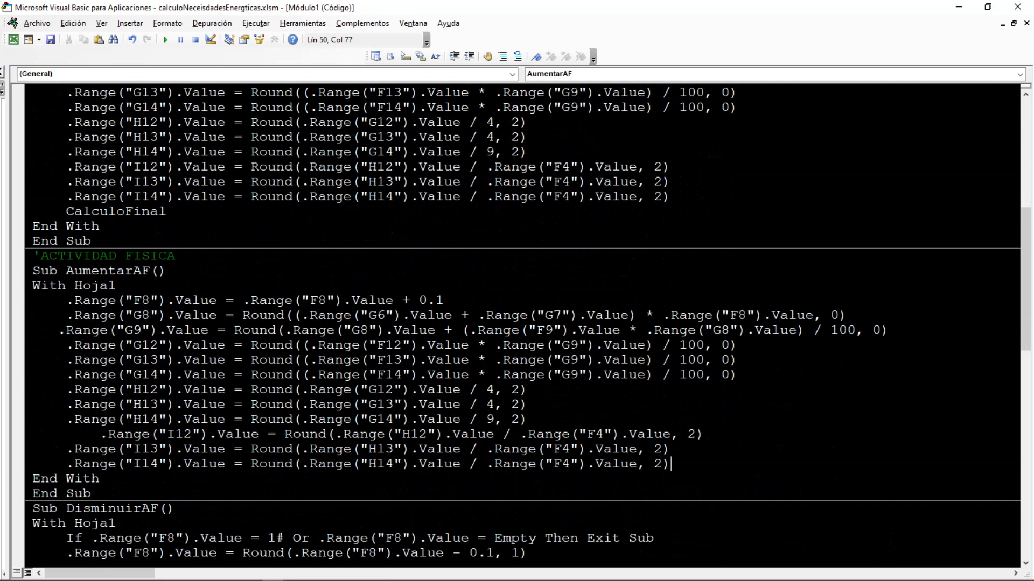
{"action": "left_click", "coordinate": [101, 434]}
{"action": "key", "text": "BackSpace"}
{"action": "key", "text": "BackSpace"}
{"action": "key", "text": "BackSpace"}
{"action": "key", "text": "BackSpace"}
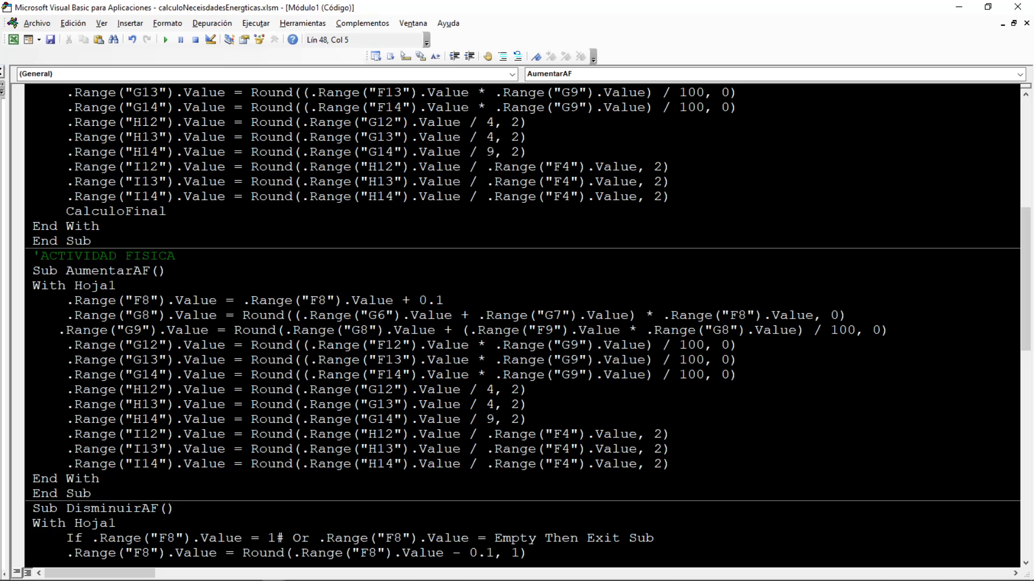
Add the copied I12 to I14 lines below the H14 line in DisminuirAF
{"action": "scroll", "coordinate": [522, 323], "scroll_direction": "down", "scroll_amount": 5}
{"action": "left_click", "coordinate": [529, 450]}
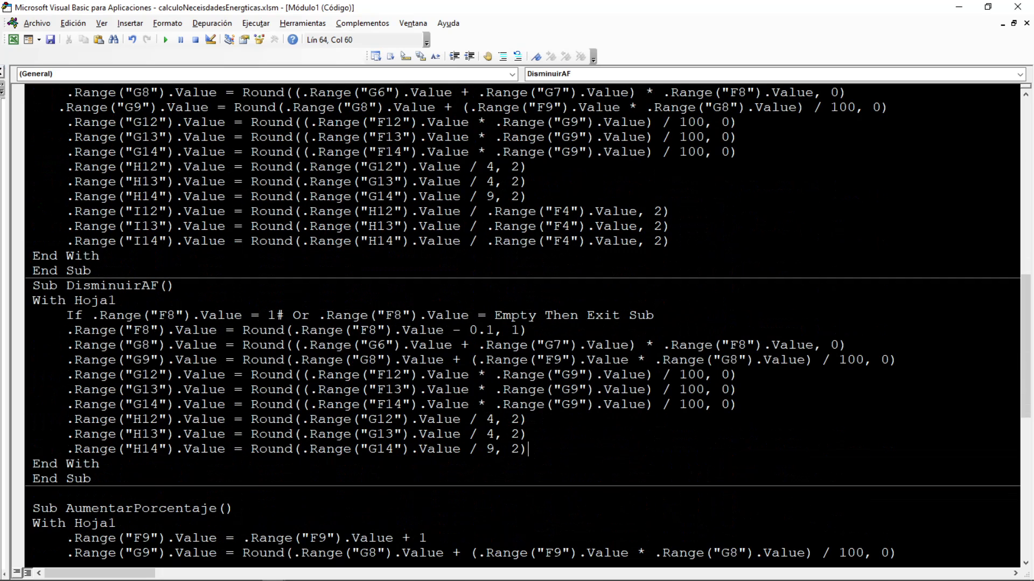
{"action": "key", "text": "Return"}
{"action": "key", "text": "ctrl+v"}
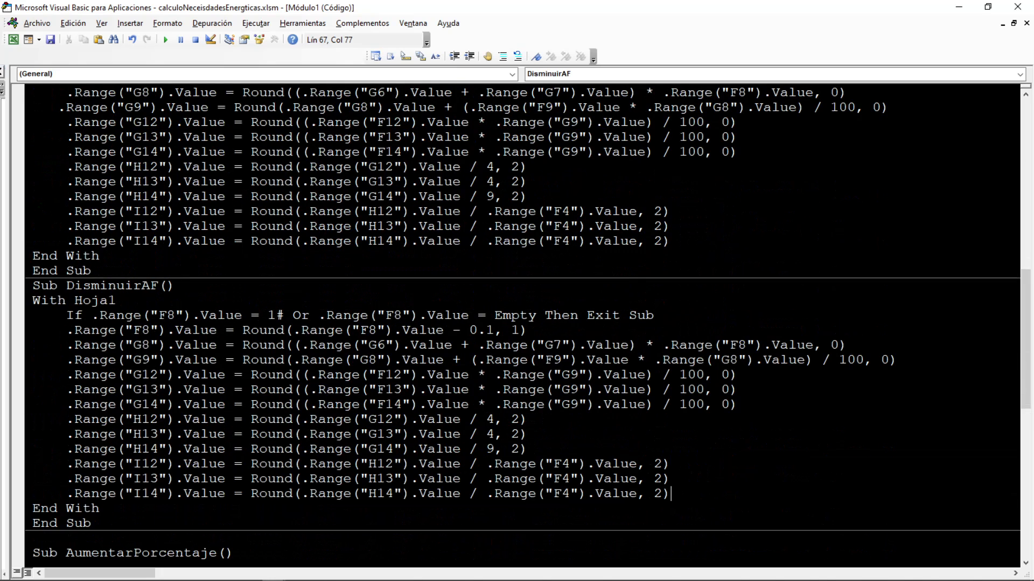
Add the copied I12 to I14 lines below the H14 line in AumentarPorcentaje
{"action": "scroll", "coordinate": [522, 326], "scroll_direction": "down", "scroll_amount": 5}
{"action": "left_click", "coordinate": [529, 464]}
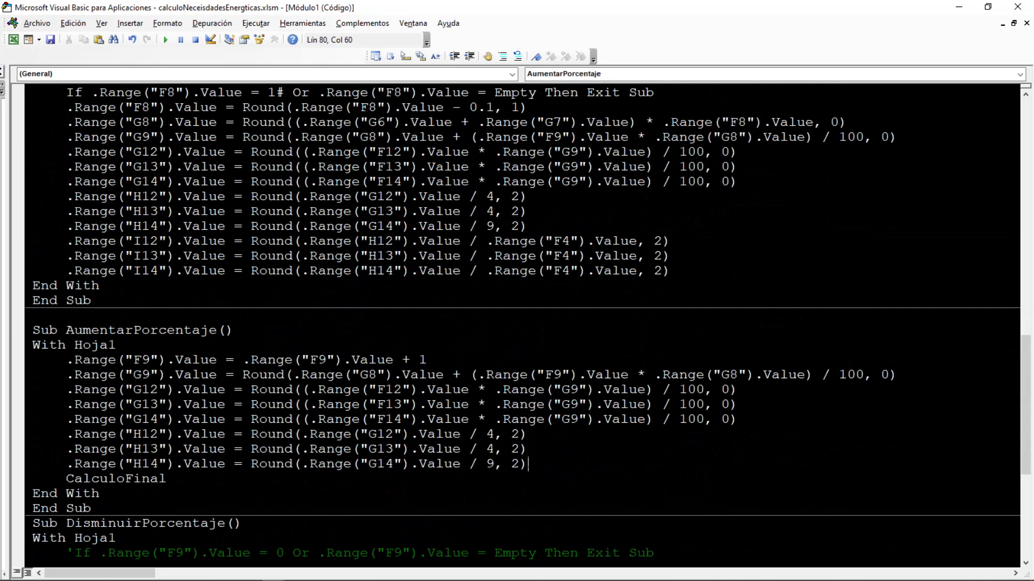
{"action": "key", "text": "Return"}
{"action": "key", "text": "ctrl+v"}
Add the copied I12 to I14 lines below the H14 line in DisminuirPorcentaje
{"action": "scroll", "coordinate": [522, 323], "scroll_direction": "down", "scroll_amount": 6}
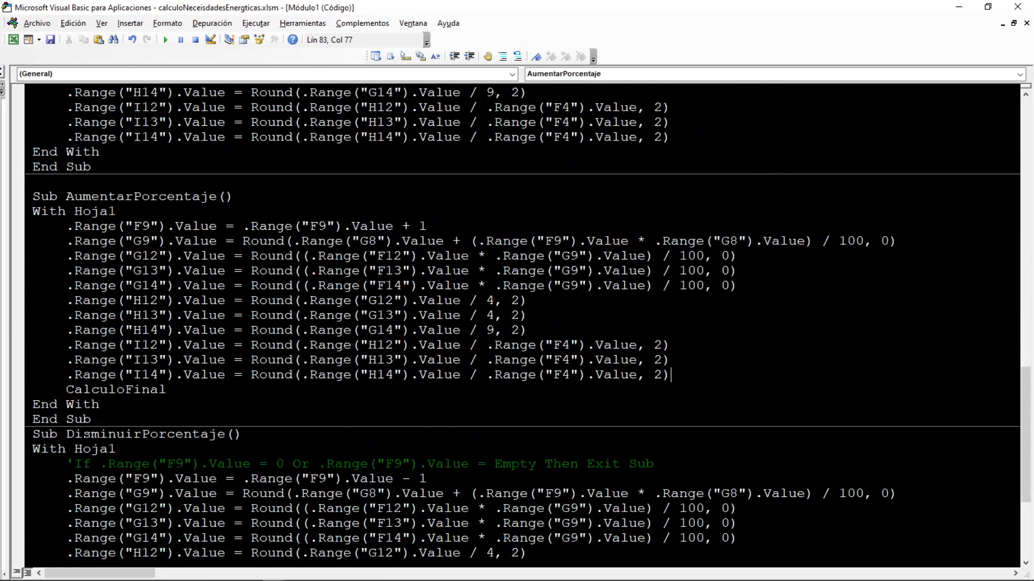
{"action": "left_click", "coordinate": [529, 449]}
{"action": "key", "text": "Return"}
{"action": "key", "text": "BackSpace"}
{"action": "key", "text": "ctrl+v"}
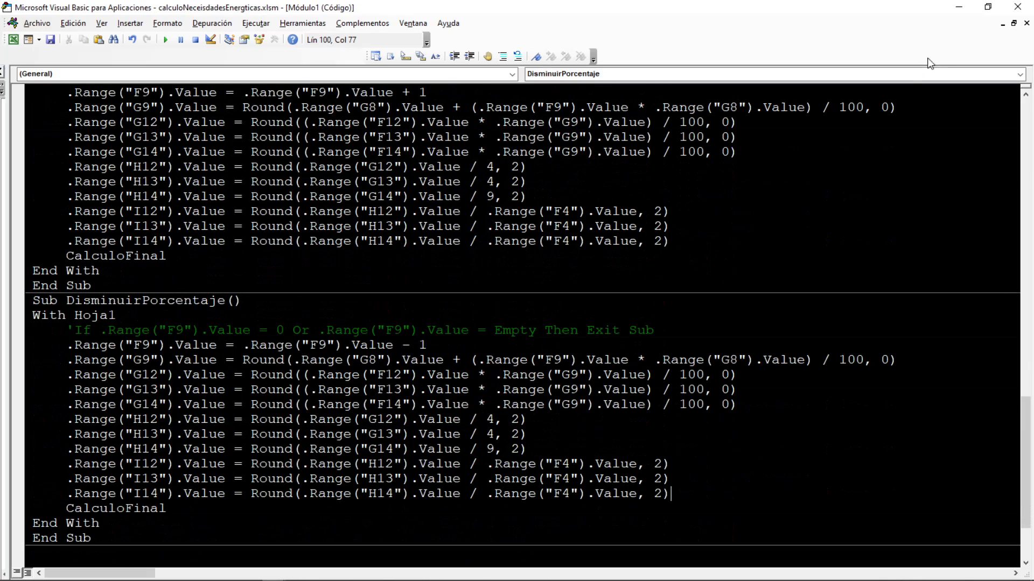
Return to the Excel sheet and test the ETA buttons by raising ETA to 21% and lowering it to 19%
{"action": "left_click", "coordinate": [958, 7]}
{"action": "left_click", "coordinate": [555, 292]}
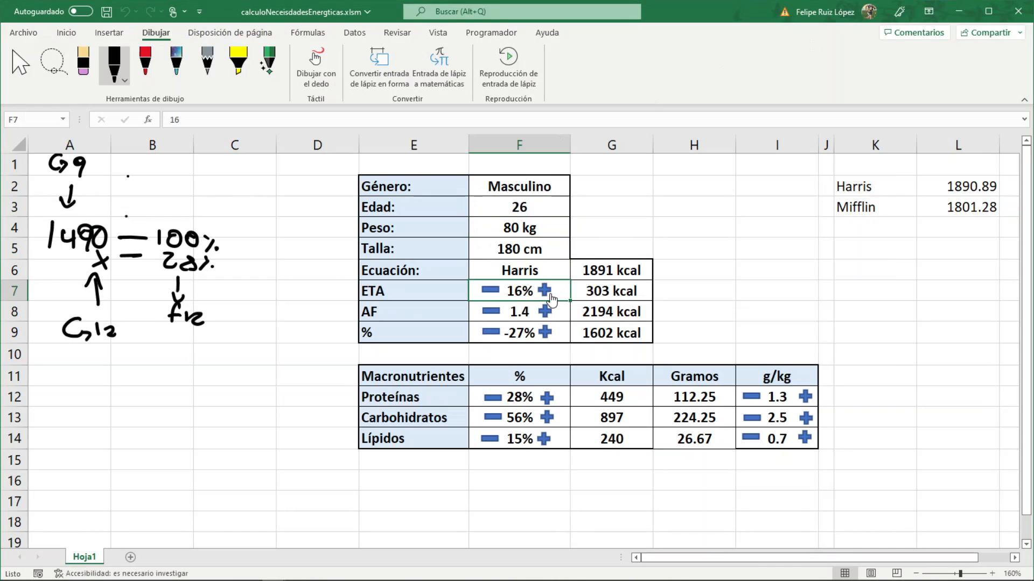
{"action": "left_click", "coordinate": [548, 294]}
{"action": "left_click", "coordinate": [548, 294]}
{"action": "left_click", "coordinate": [548, 294]}
{"action": "left_click", "coordinate": [548, 294]}
{"action": "left_click", "coordinate": [548, 294]}
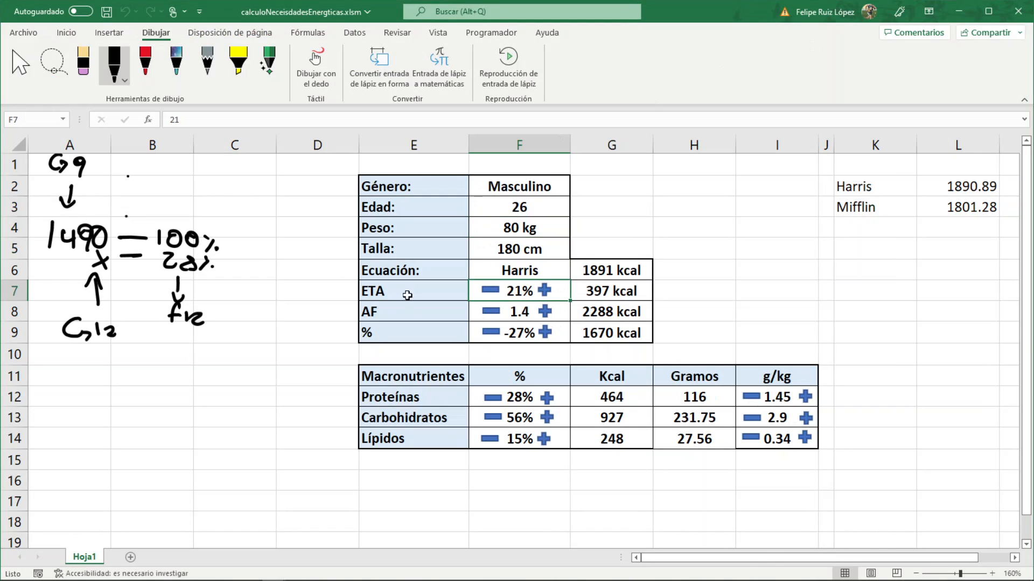
{"action": "left_click", "coordinate": [490, 290]}
{"action": "left_click", "coordinate": [490, 290]}
Test the AF buttons by lowering the activity factor two steps and raising it back to 1.4
{"action": "left_click", "coordinate": [490, 312]}
{"action": "left_click", "coordinate": [491, 312]}
{"action": "left_click", "coordinate": [545, 311]}
{"action": "left_click", "coordinate": [545, 312]}
Test the % adjustment buttons by raising the value three steps and lowering it to -28%
{"action": "left_click", "coordinate": [544, 331]}
{"action": "left_click", "coordinate": [544, 332]}
{"action": "left_click", "coordinate": [544, 332]}
{"action": "left_click", "coordinate": [490, 332]}
{"action": "left_click", "coordinate": [490, 332]}
{"action": "left_click", "coordinate": [491, 332]}
{"action": "left_click", "coordinate": [491, 332]}
{"action": "left_click", "coordinate": [520, 338]}
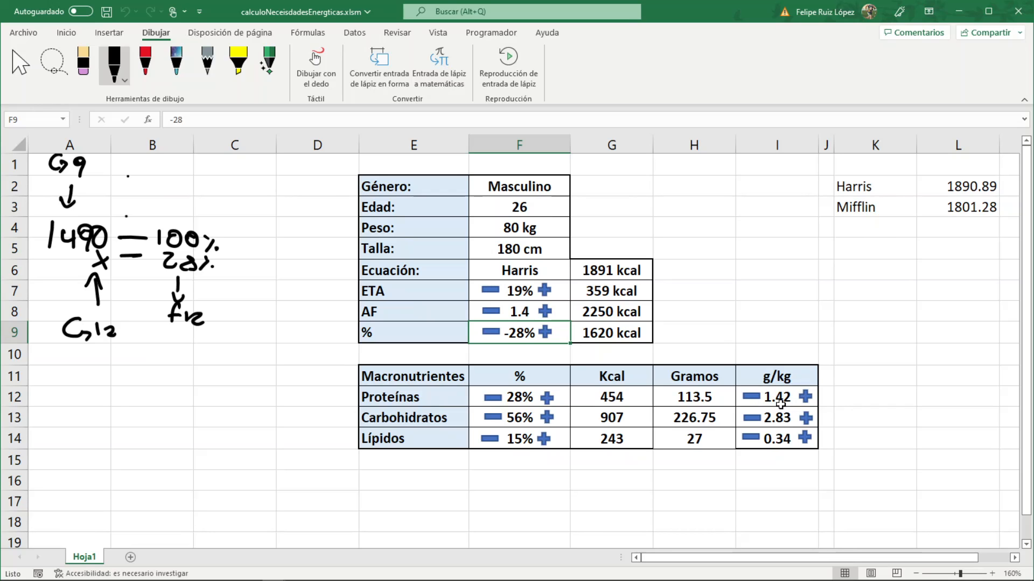
In the Visual Basic editor, show the project explorer, review the macros in Módulo2 and insert a new standard module
{"action": "left_click", "coordinate": [743, 324]}
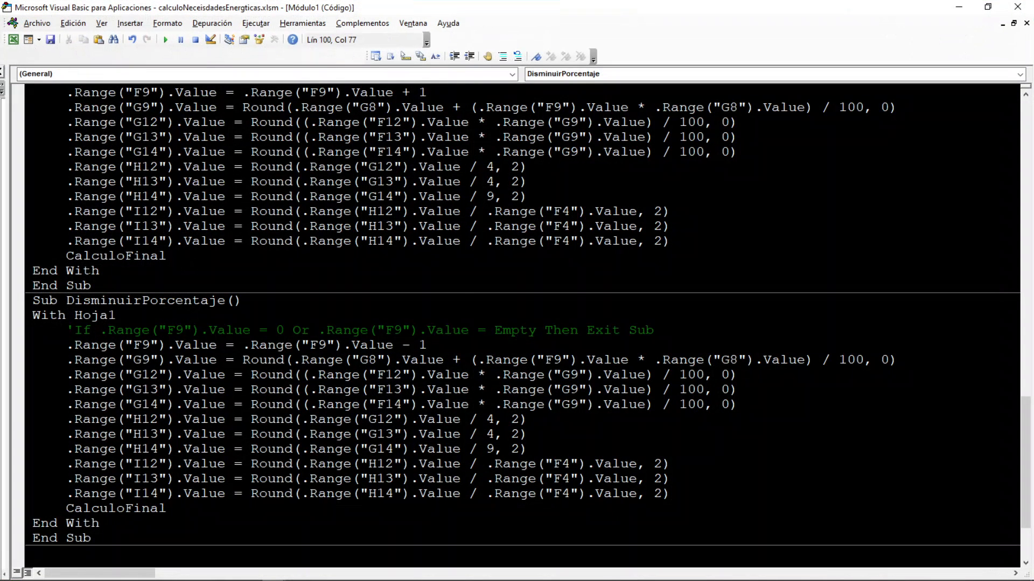
{"action": "left_click_drag", "start_coordinate": [8, 323], "coordinate": [140, 315]}
{"action": "double_click", "coordinate": [64, 166]}
{"action": "scroll", "coordinate": [323, 269], "scroll_direction": "down", "scroll_amount": 7}
{"action": "scroll", "coordinate": [323, 269], "scroll_direction": "up", "scroll_amount": 6}
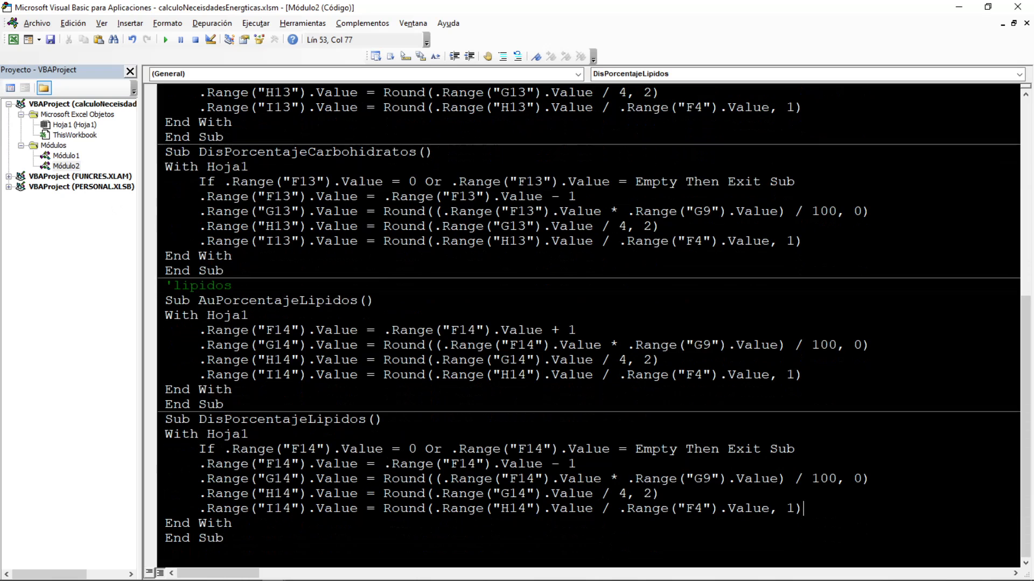
{"action": "scroll", "coordinate": [323, 269], "scroll_direction": "down", "scroll_amount": 6}
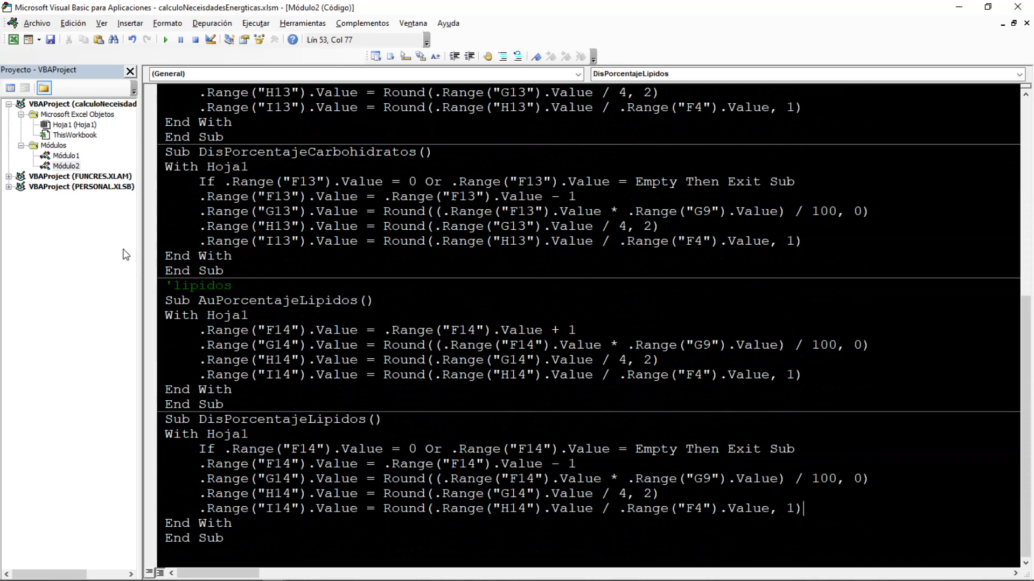
{"action": "left_click", "coordinate": [130, 23]}
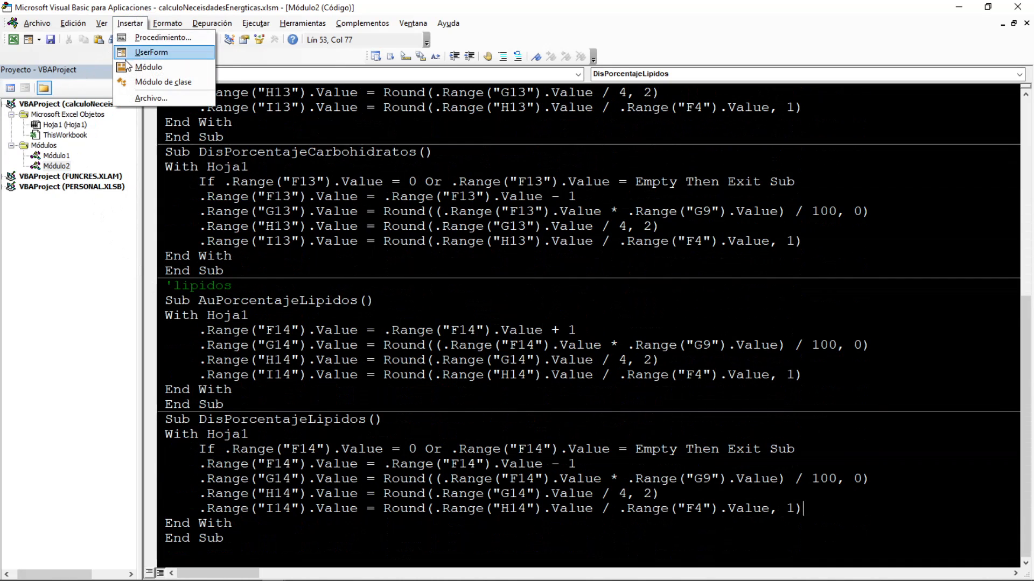
{"action": "left_click", "coordinate": [146, 66]}
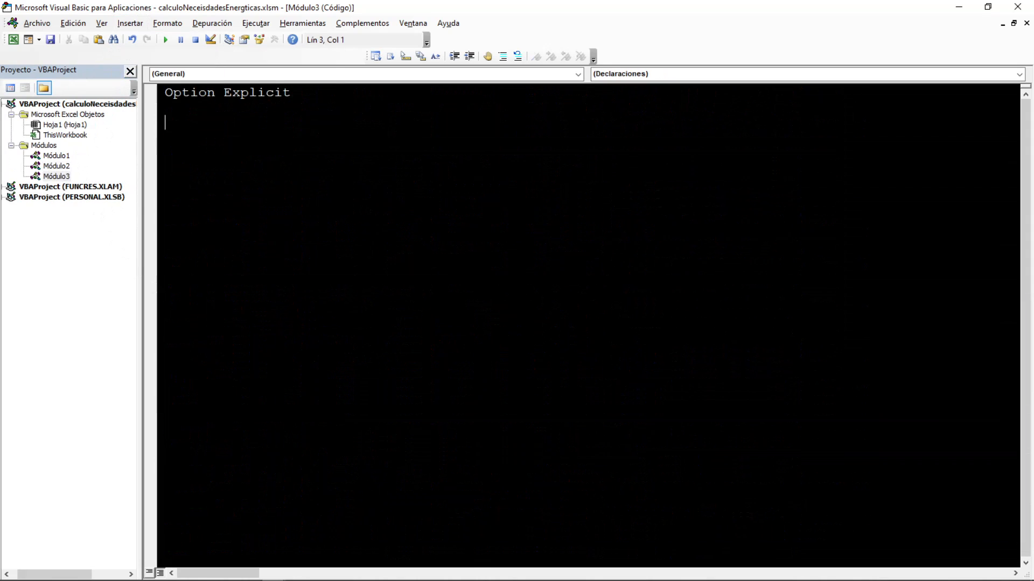
Return to the Excel sheet and display the g/kg values in I12:I14 with one decimal place
{"action": "left_click", "coordinate": [13, 39]}
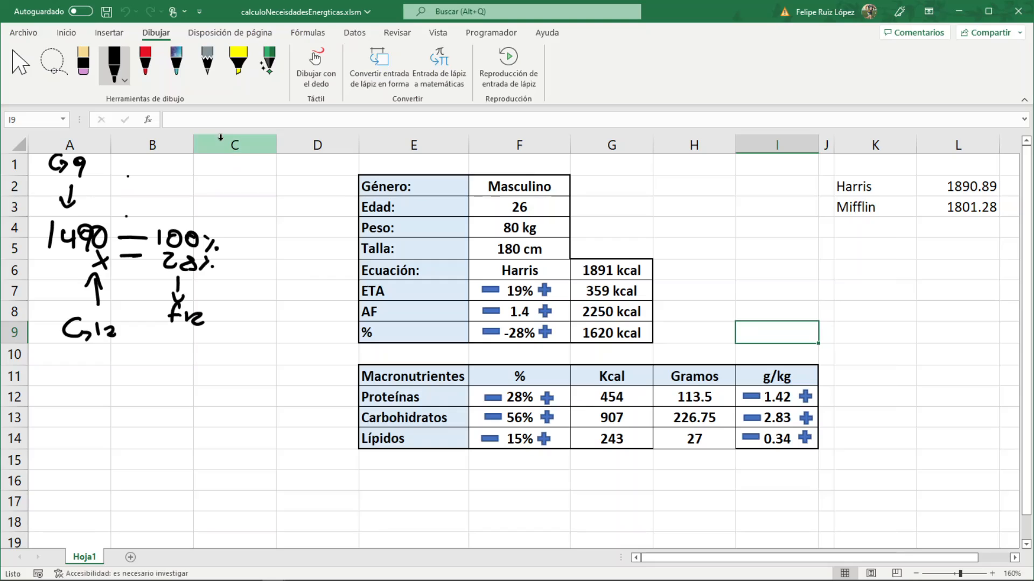
{"action": "left_click", "coordinate": [779, 397]}
{"action": "left_click_drag", "start_coordinate": [779, 397], "coordinate": [779, 430]}
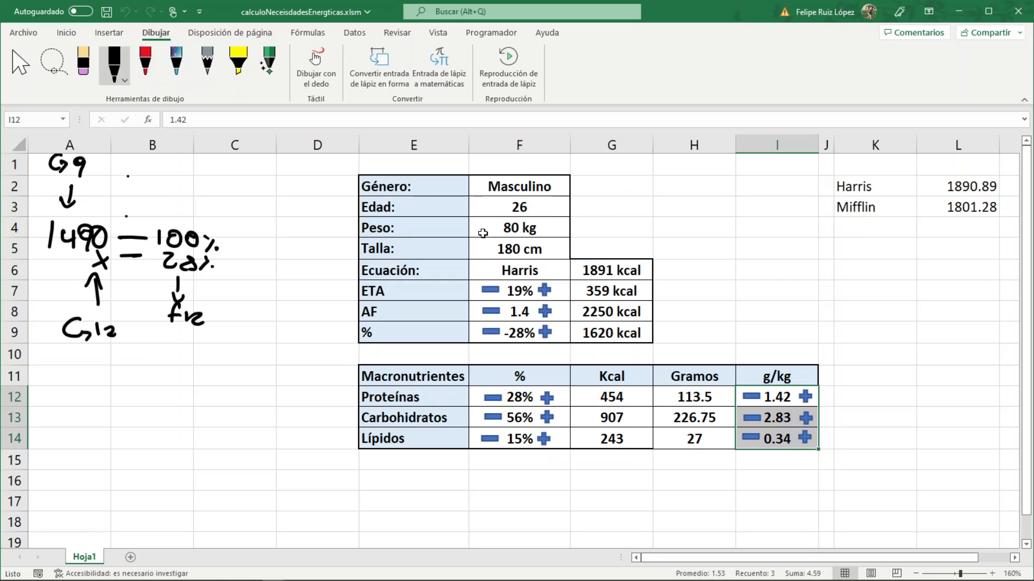
{"action": "left_click", "coordinate": [66, 33]}
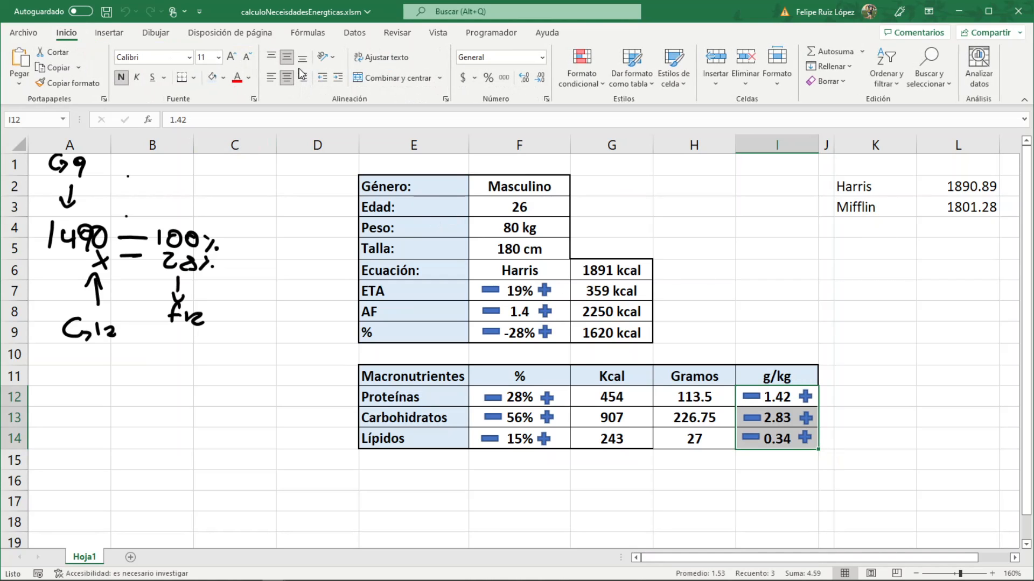
{"action": "left_click", "coordinate": [525, 79]}
{"action": "left_click", "coordinate": [540, 78]}
{"action": "left_click", "coordinate": [540, 78]}
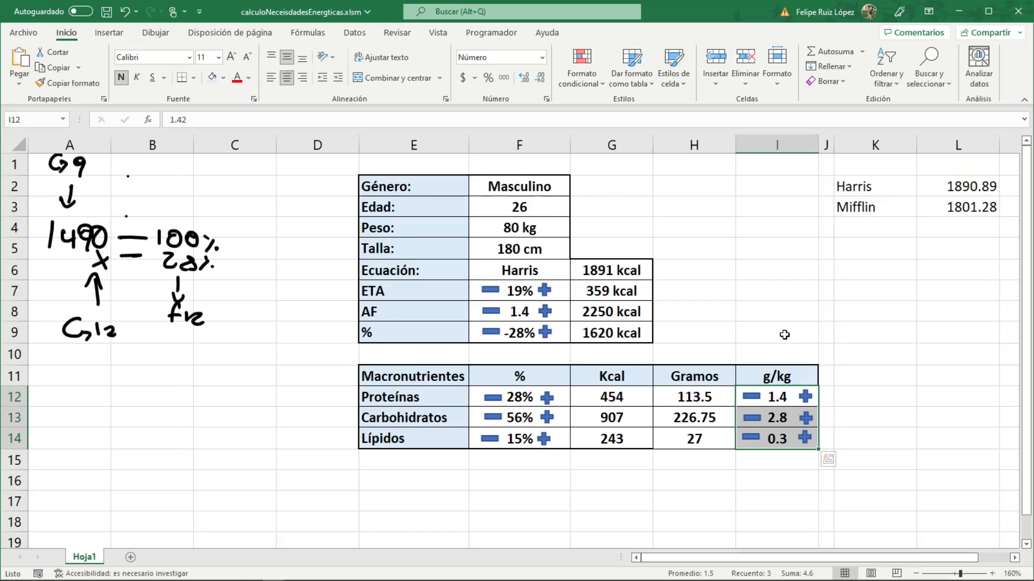
Check the category and decimal places of the g/kg cells I12:I14 in the cell format settings
{"action": "left_click", "coordinate": [760, 317]}
{"action": "left_click_drag", "start_coordinate": [777, 397], "coordinate": [777, 439]}
{"action": "right_click", "coordinate": [785, 444]}
{"action": "left_click", "coordinate": [856, 383]}
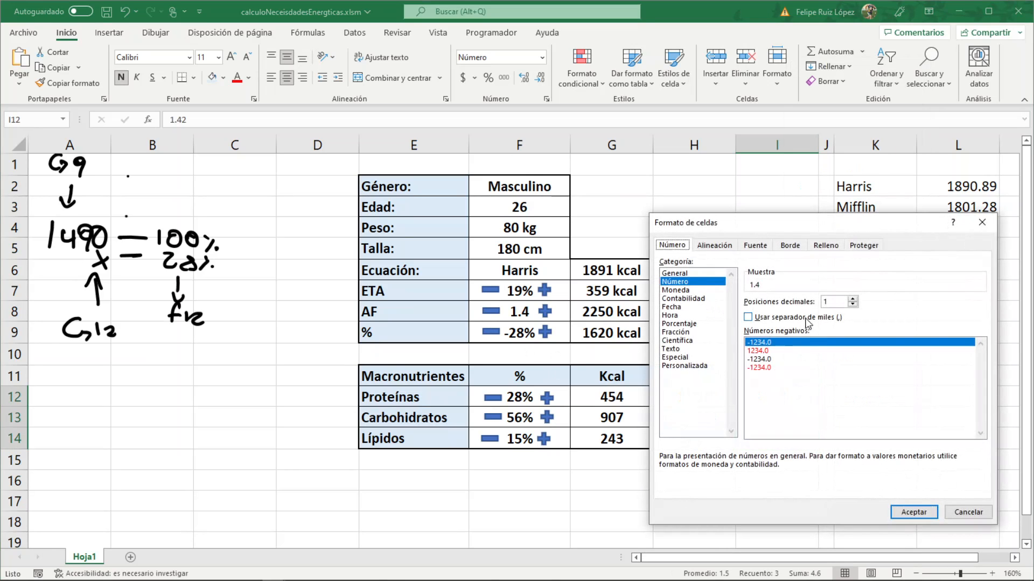
{"action": "left_click", "coordinate": [913, 513]}
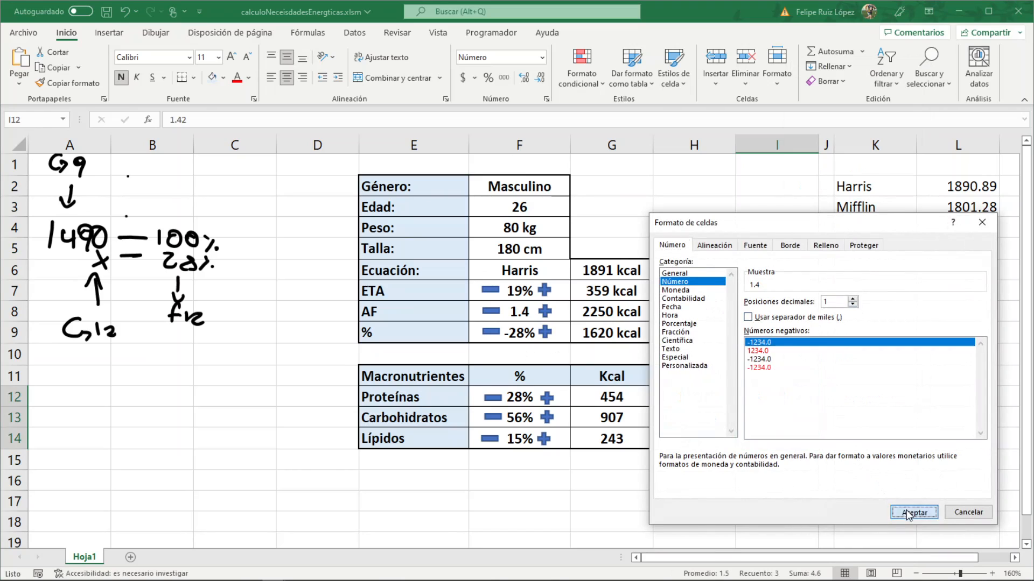
{"action": "left_click", "coordinate": [868, 377]}
Enter 1.4 as the protein g/kg value in I12
{"action": "left_click", "coordinate": [777, 396]}
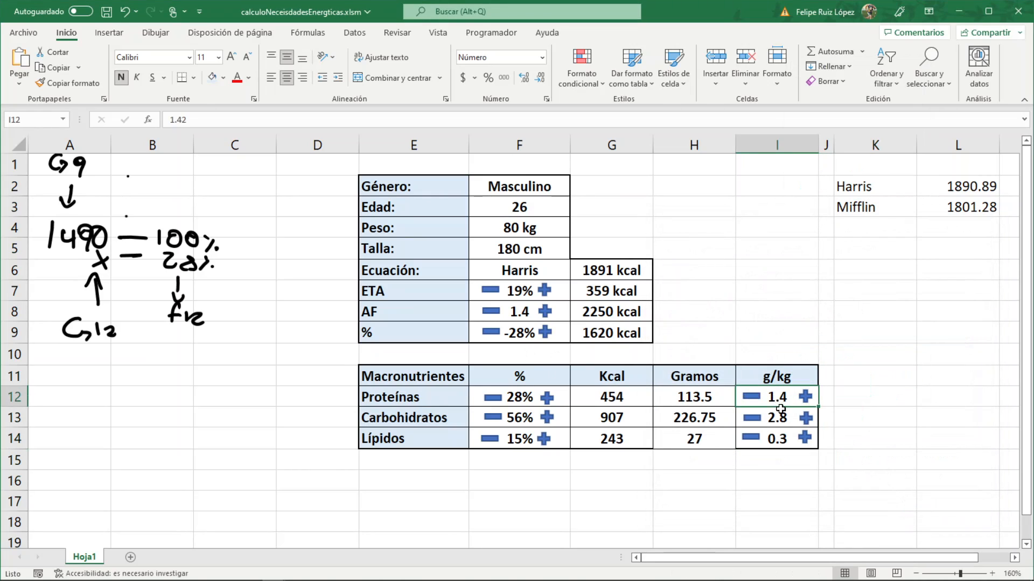
{"action": "type", "text": "1.4"}
{"action": "key", "text": "Return"}
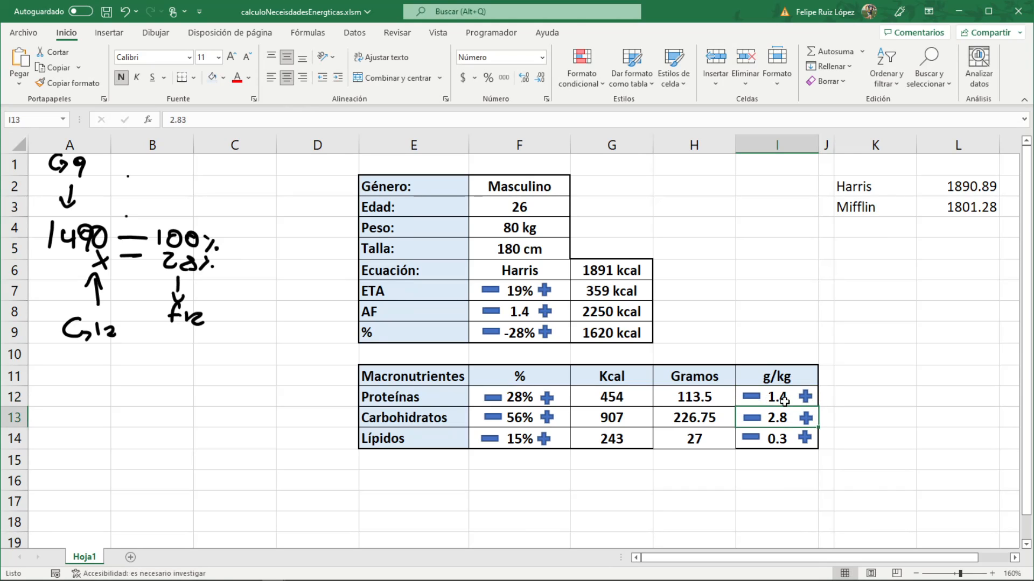
Enter 2.8 as the carbohydrate g/kg value in I13 and 0.3 as the lipid value in I14
{"action": "type", "text": "2.85"}
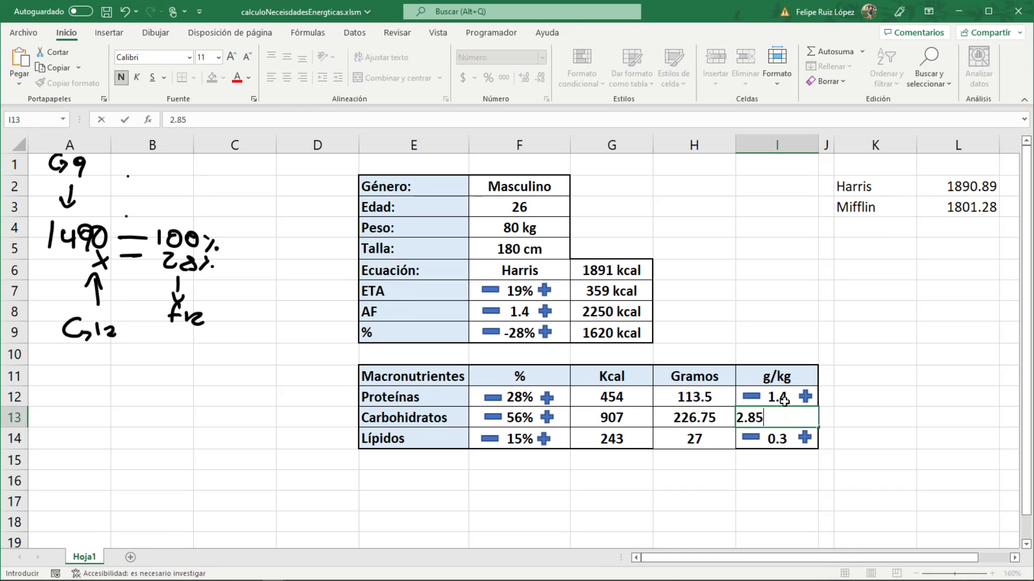
{"action": "key", "text": "Return"}
{"action": "key", "text": "Up"}
{"action": "type", "text": "2.8"}
{"action": "key", "text": "Return"}
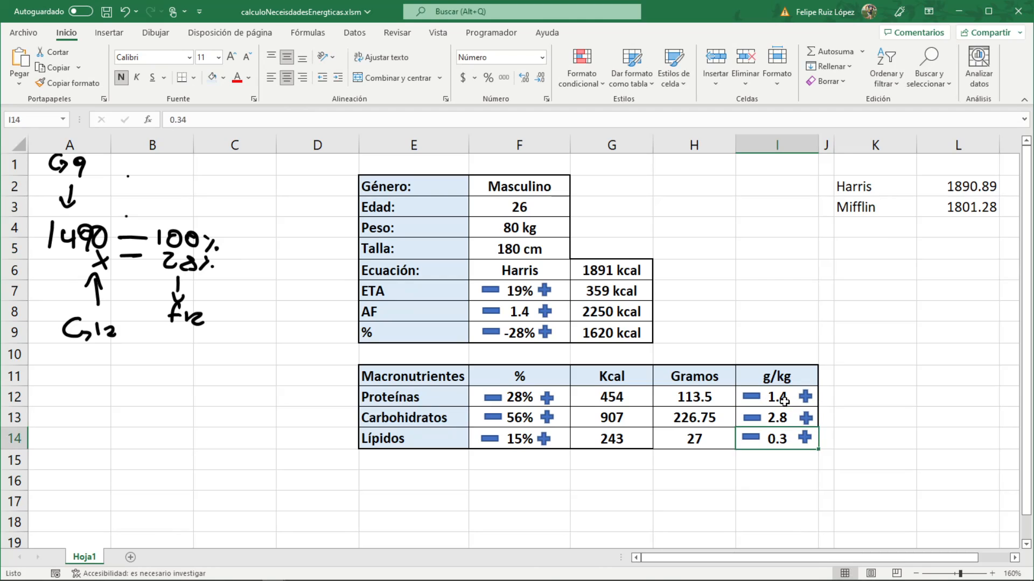
{"action": "left_click", "coordinate": [784, 401]}
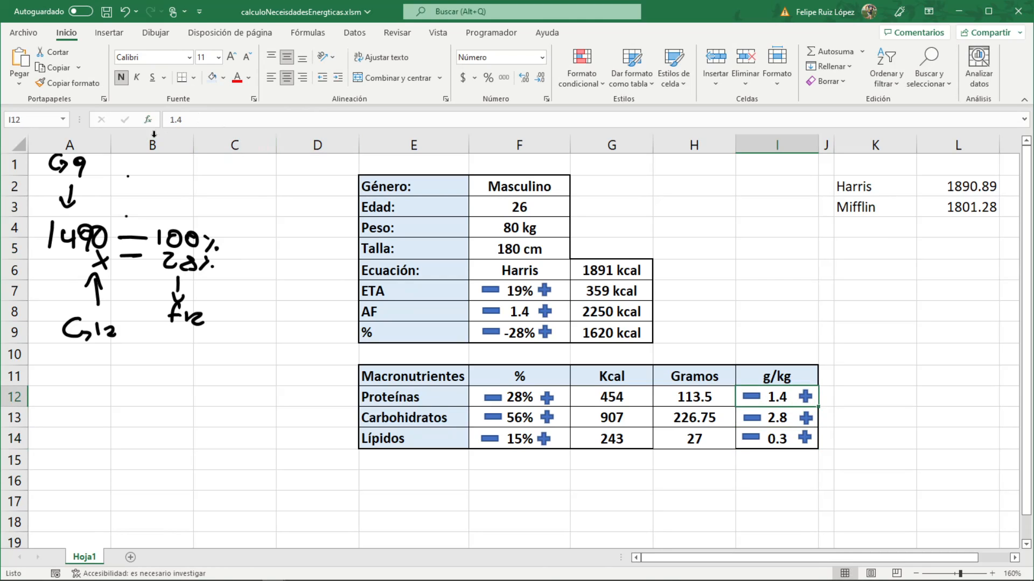
{"action": "left_click", "coordinate": [786, 418]}
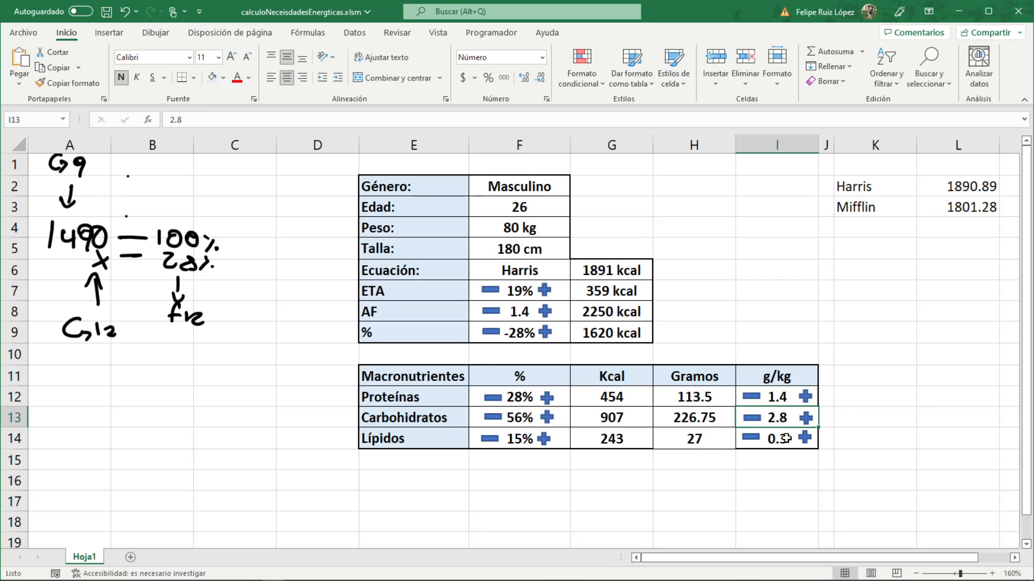
{"action": "left_click", "coordinate": [786, 439]}
{"action": "type", "text": "0.3"}
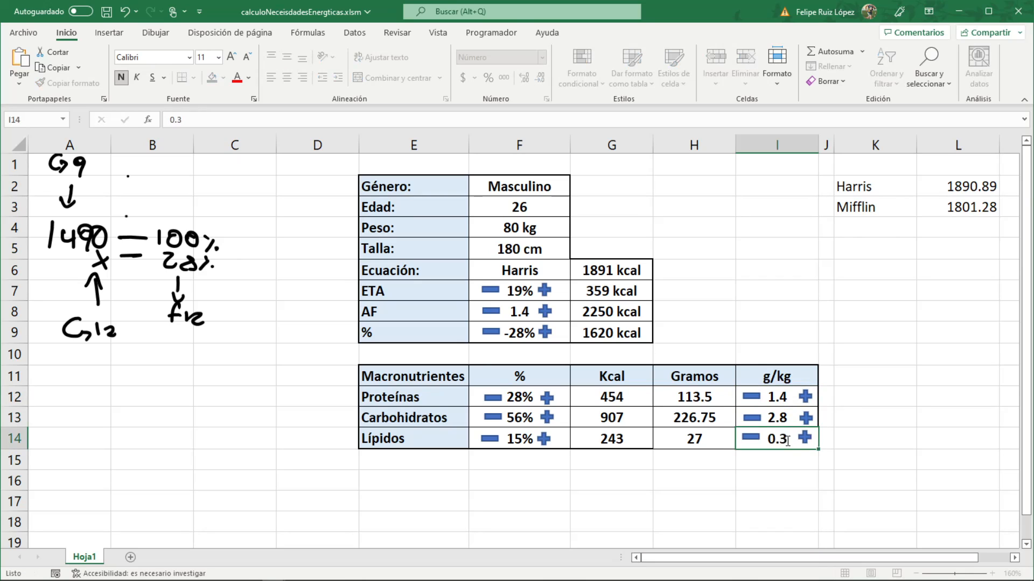
{"action": "key", "text": "Return"}
In Módulo3 of the Visual Basic editor, create an empty AumentarGkgPs macro and paste two copies of it below
{"action": "key", "text": "alt+F11"}
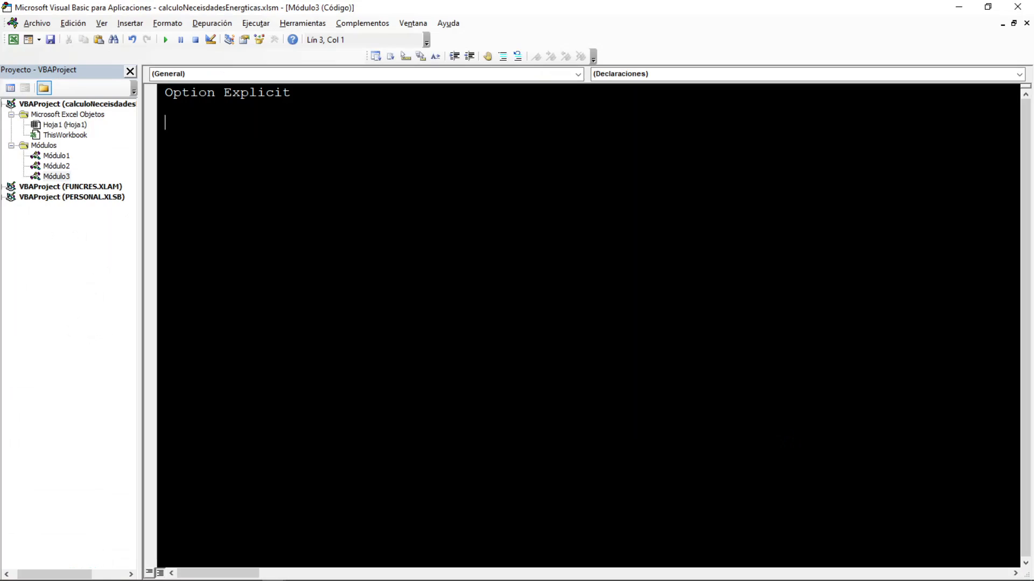
{"action": "type", "text": "SUB AumentarGkgPs()"}
{"action": "key", "text": "Return"}
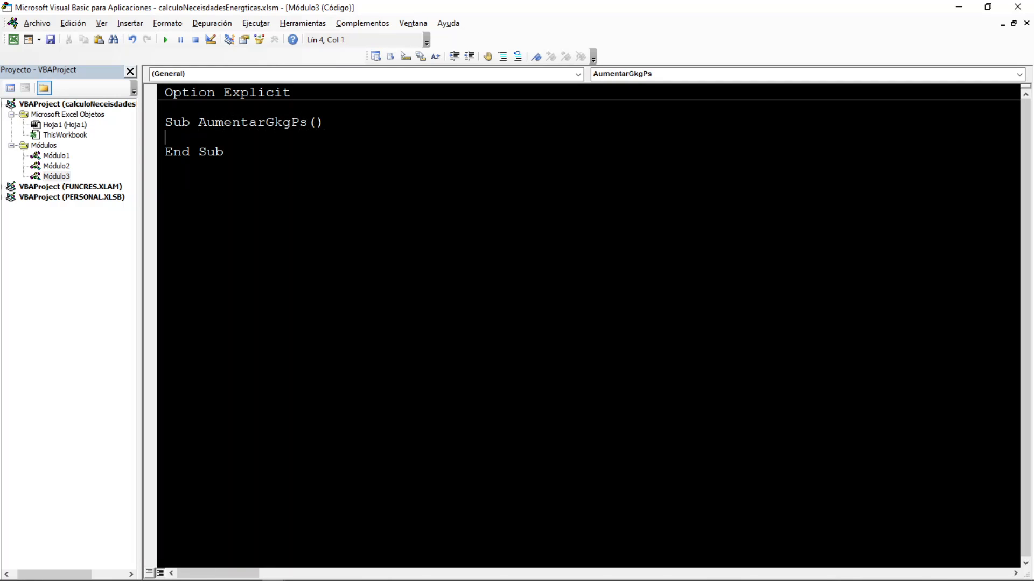
{"action": "left_click_drag", "start_coordinate": [225, 152], "coordinate": [157, 119]}
{"action": "key", "text": "ctrl+c"}
{"action": "left_click", "coordinate": [166, 167]}
{"action": "key", "text": "ctrl+v"}
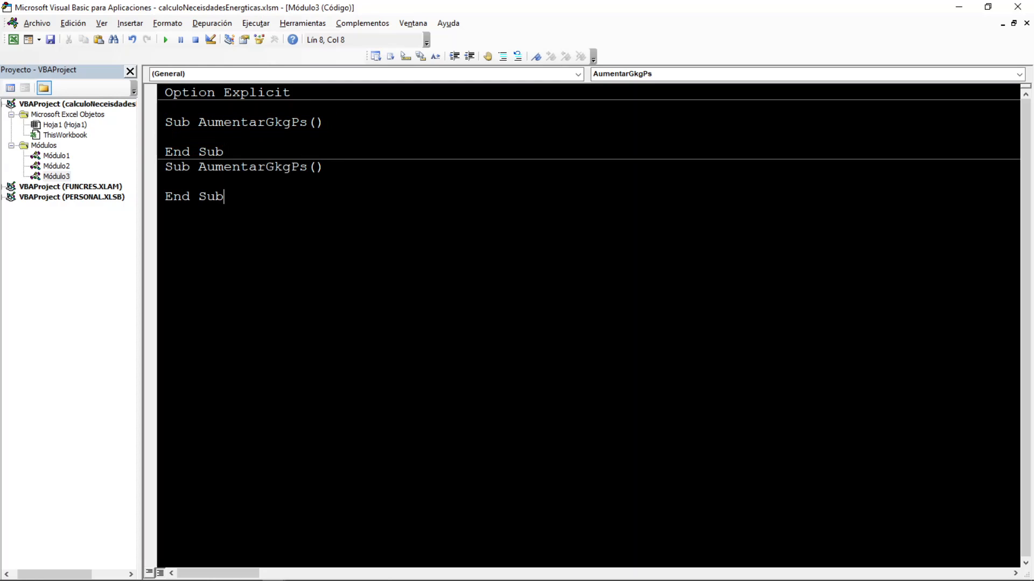
{"action": "key", "text": "ctrl+v"}
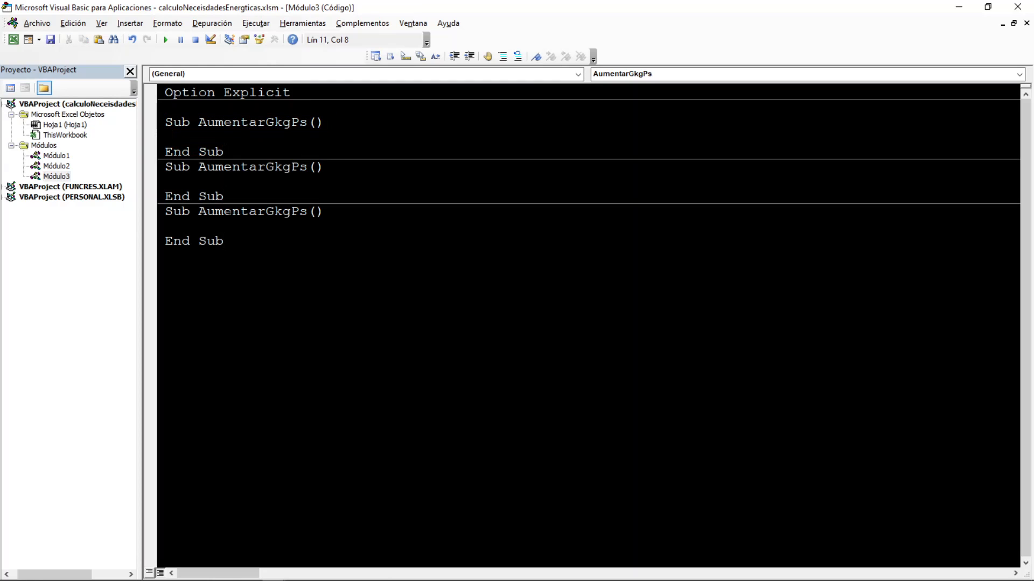
Insert another copy of AumentarGkgPs directly below the first macro and rename it DisminuirGkgPs
{"action": "left_click_drag", "start_coordinate": [224, 153], "coordinate": [151, 127]}
{"action": "key", "text": "ctrl+c"}
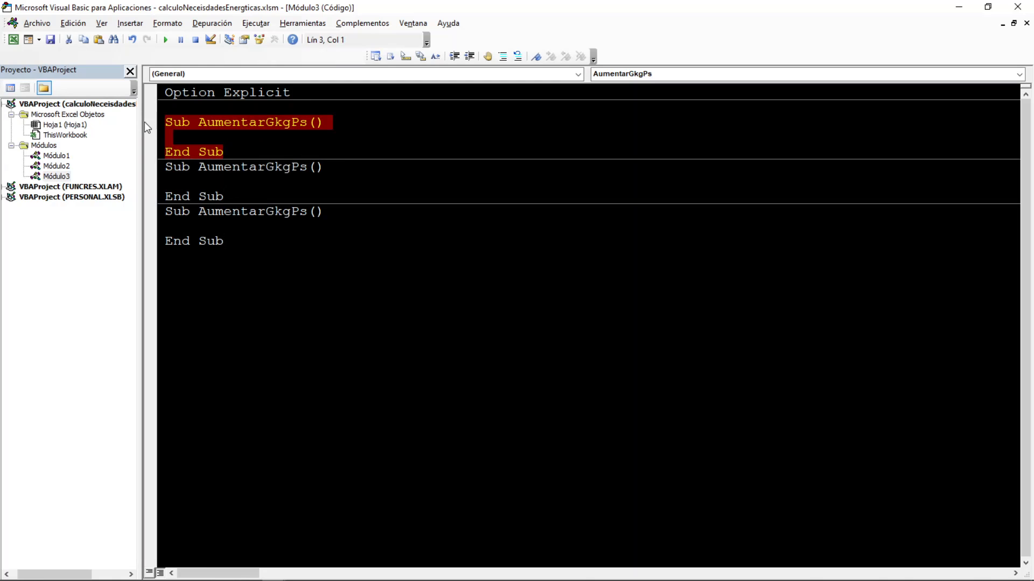
{"action": "left_click", "coordinate": [225, 152]}
{"action": "key", "text": "ctrl+v"}
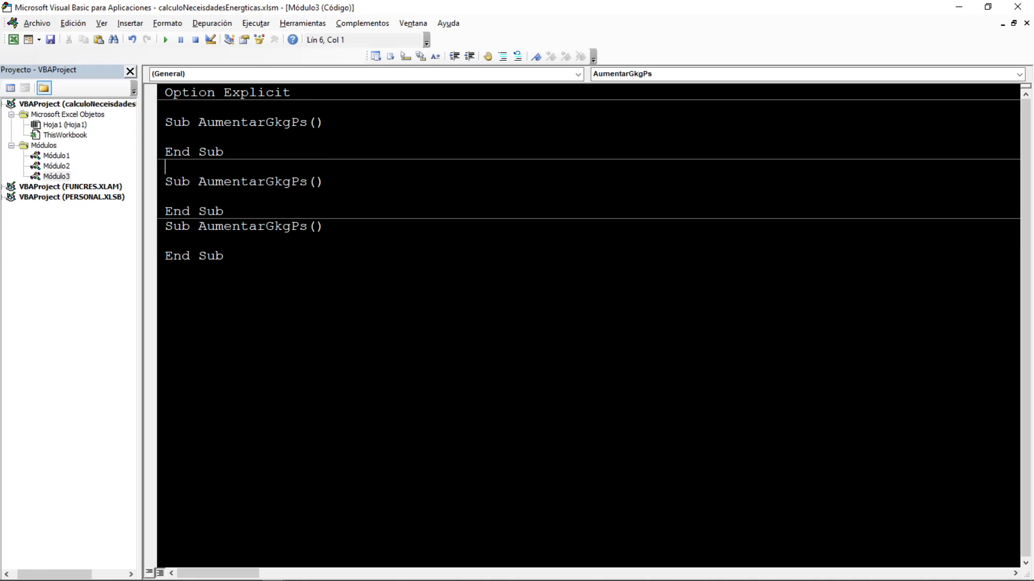
{"action": "key", "text": "BackSpace"}
{"action": "key", "text": "BackSpace"}
{"action": "key", "text": "BackSpace"}
{"action": "key", "text": "BackSpace"}
{"action": "key", "text": "BackSpace"}
{"action": "key", "text": "BackSpace"}
{"action": "key", "text": "BackSpace"}
{"action": "key", "text": "BackSpace"}
{"action": "type", "text": "DisminuirGkgPs("}
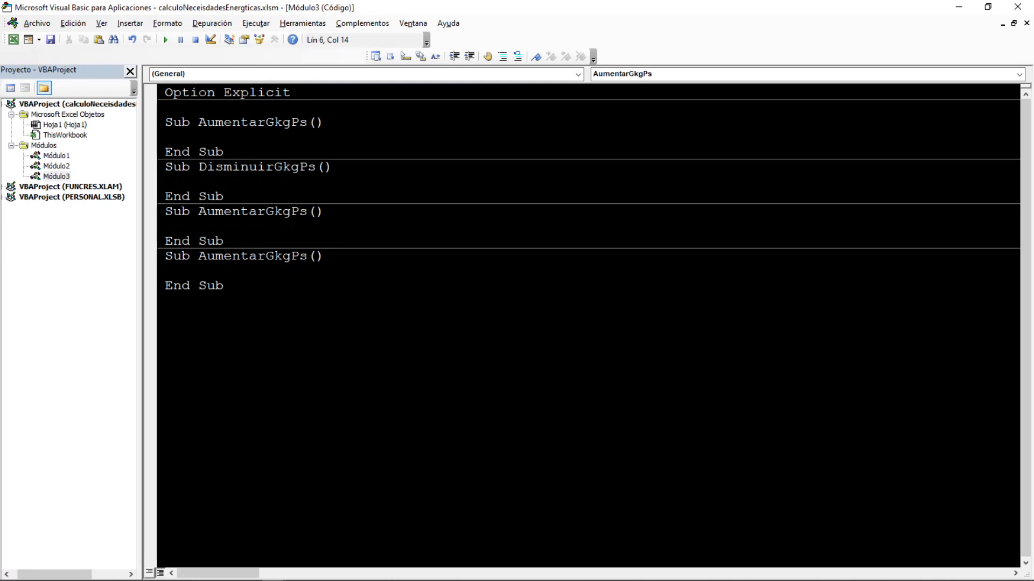
Rename the third macro AumentarGkgHC and paste a copy of it directly below
{"action": "key", "text": "BackSpace"}
{"action": "key", "text": "BackSpace"}
{"action": "type", "text": "HC"}
{"action": "left_click_drag", "start_coordinate": [224, 241], "coordinate": [166, 212]}
{"action": "key", "text": "ctrl+c"}
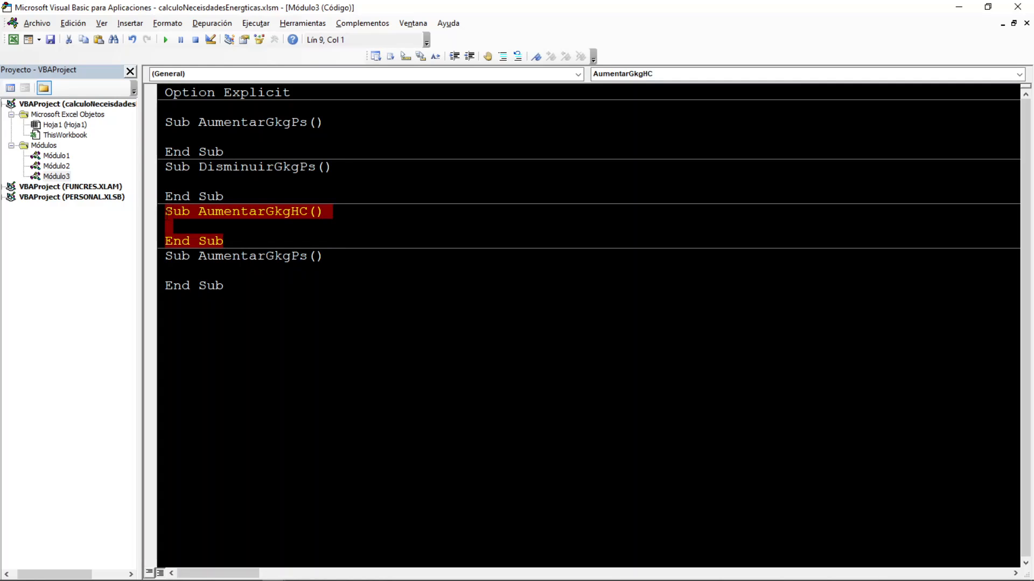
{"action": "left_click", "coordinate": [227, 235]}
{"action": "key", "text": "Return"}
{"action": "key", "text": "ctrl+v"}
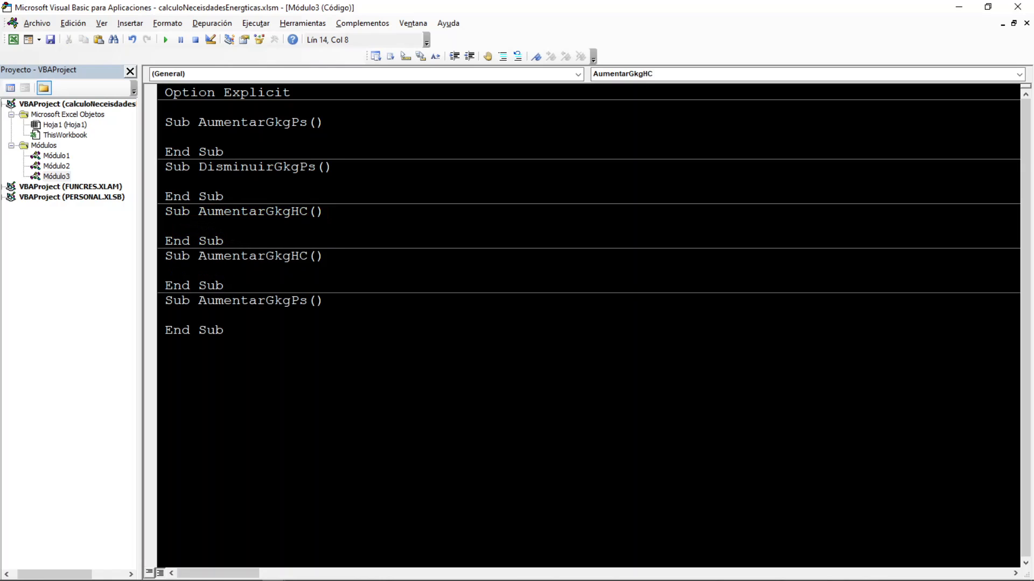
Rename the copied carbohydrate macro DisminuirGkgHC
{"action": "left_click", "coordinate": [266, 256]}
{"action": "key", "text": "BackSpace"}
{"action": "key", "text": "BackSpace"}
{"action": "key", "text": "BackSpace"}
{"action": "key", "text": "BackSpace"}
{"action": "key", "text": "BackSpace"}
{"action": "key", "text": "BackSpace"}
{"action": "key", "text": "BackSpace"}
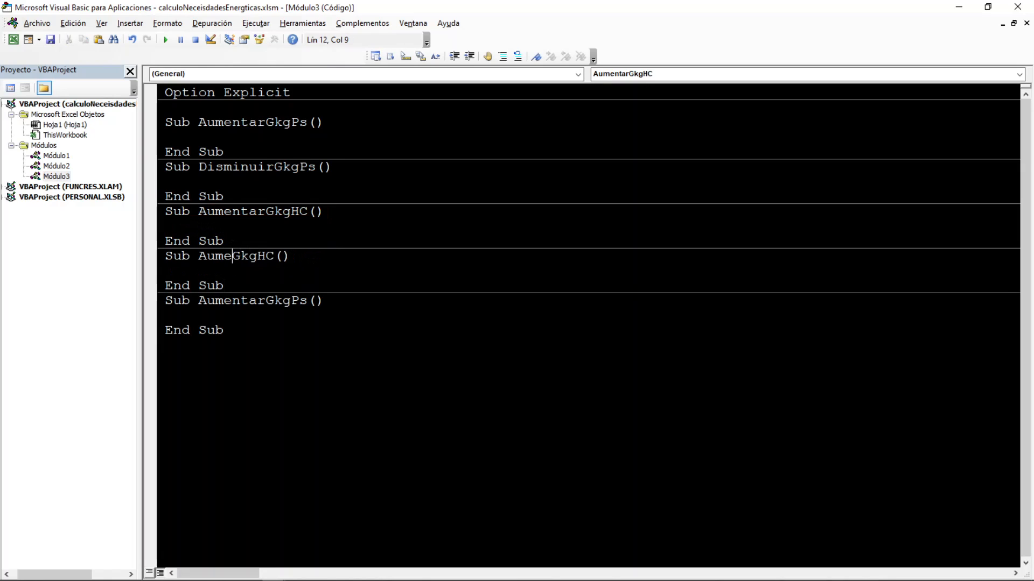
{"action": "key", "text": "BackSpace"}
{"action": "type", "text": "Disminuir"}
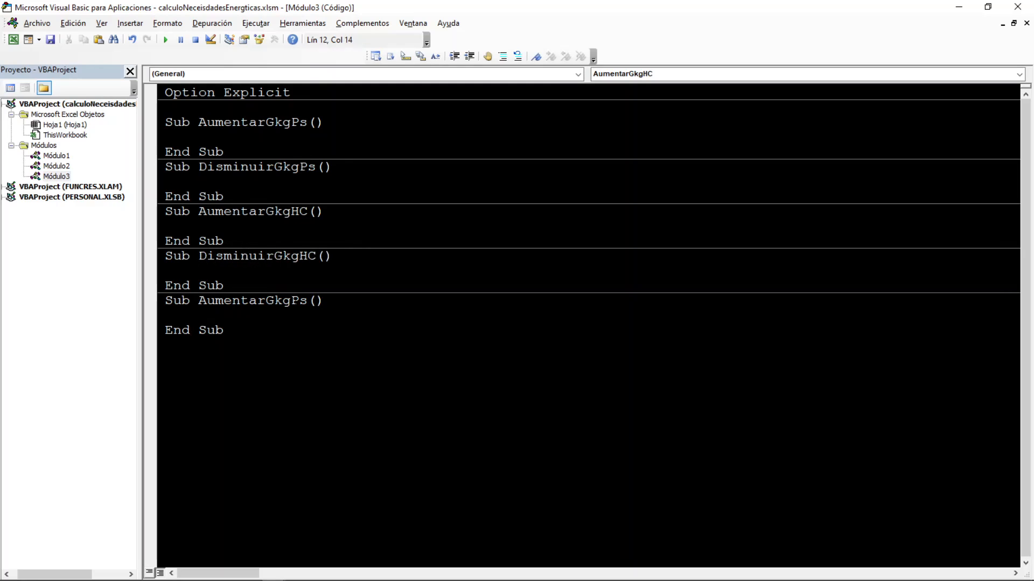
Rename the last macro AumentarGkgGs and paste a copy of it below
{"action": "left_click", "coordinate": [308, 301]}
{"action": "key", "text": "BackSpace"}
{"action": "key", "text": "BackSpace"}
{"action": "type", "text": "Gs"}
{"action": "left_click_drag", "start_coordinate": [154, 330], "coordinate": [154, 304]}
{"action": "key", "text": "ctrl+c"}
{"action": "key", "text": "Right"}
{"action": "key", "text": "Return"}
{"action": "key", "text": "ctrl+v"}
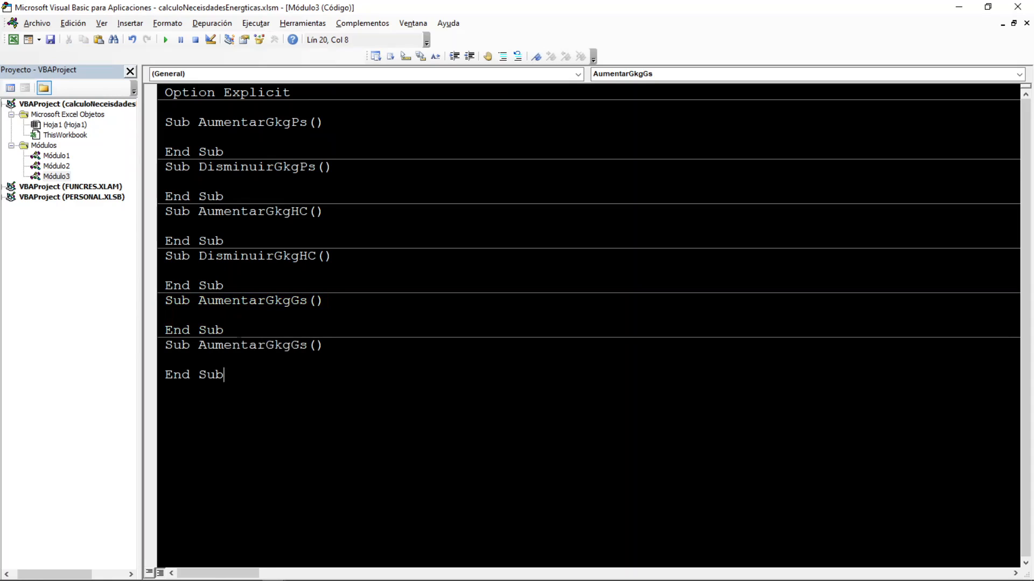
Rename the copied fat macro DisminuirGkgGs
{"action": "left_click_drag", "start_coordinate": [263, 346], "coordinate": [208, 346]}
{"action": "type", "text": "Dismimu"}
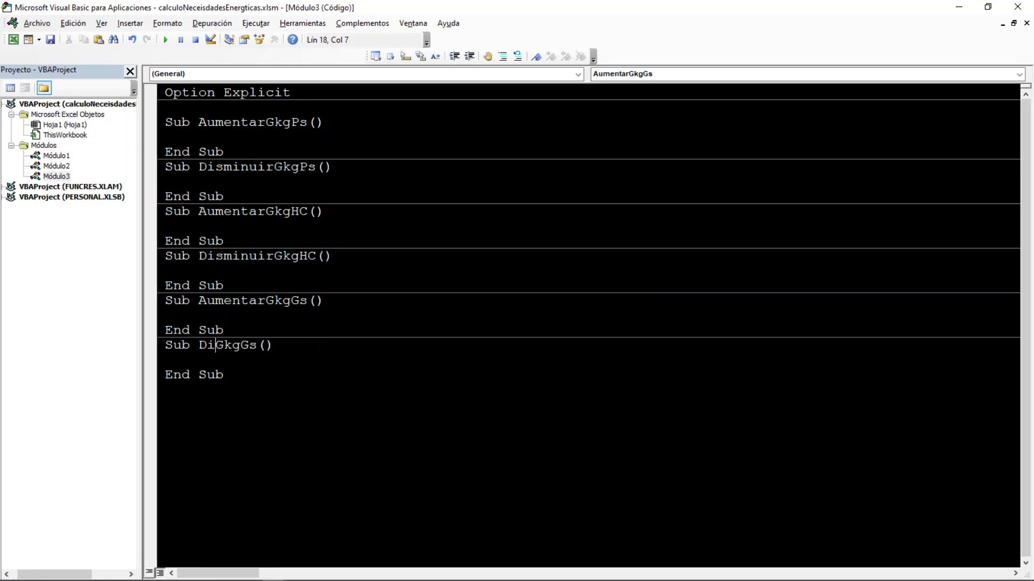
{"action": "key", "text": "BackSpace"}
{"action": "key", "text": "BackSpace"}
{"action": "type", "text": "nuir"}
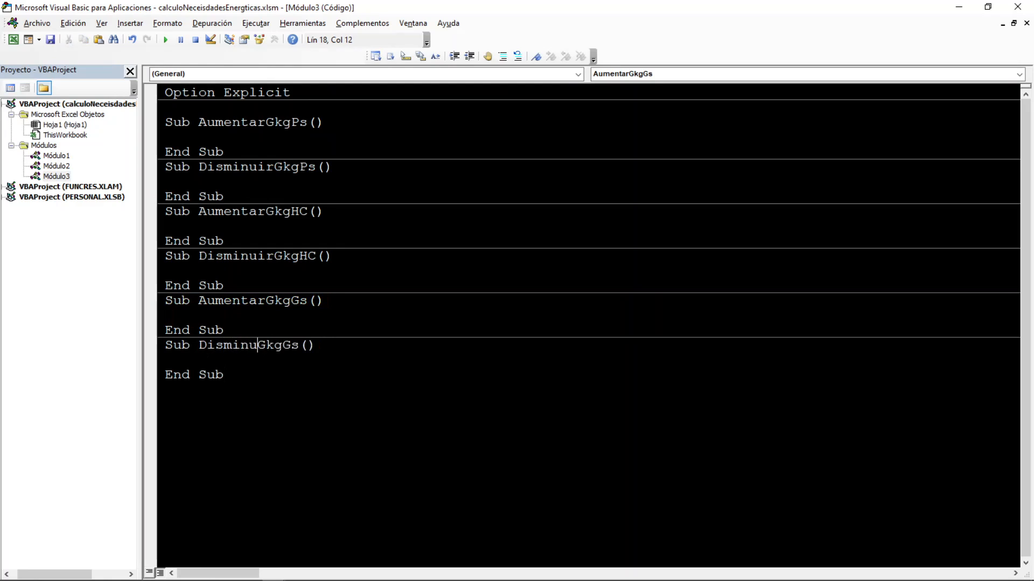
Start a With Hoja1 block inside AumentarGkgPs, with an indented line below it
{"action": "left_click", "coordinate": [166, 137]}
{"action": "type", "text": "with "}
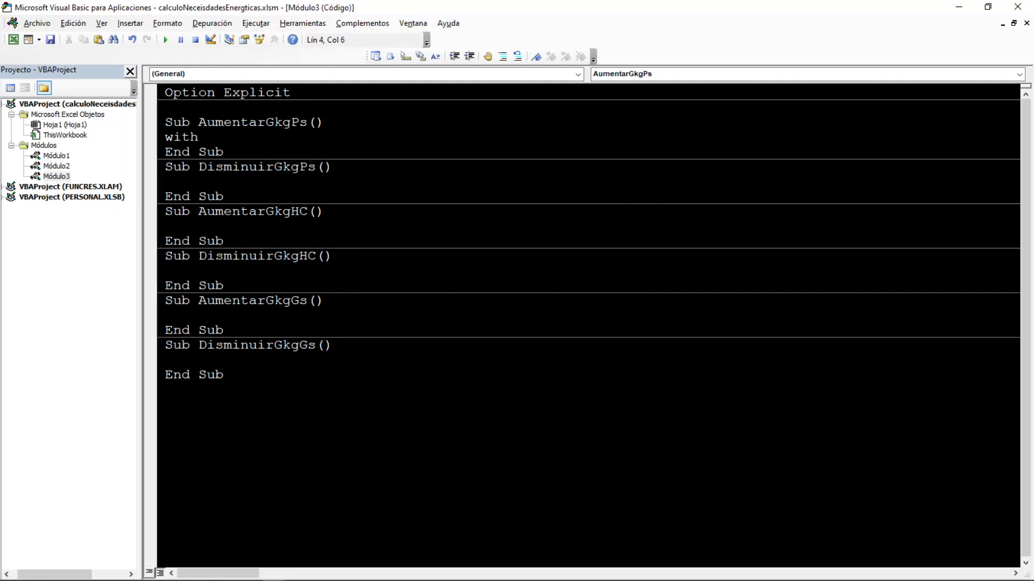
{"action": "type", "text": "Hoja1"}
{"action": "key", "text": "Return"}
{"action": "key", "text": "Tab"}
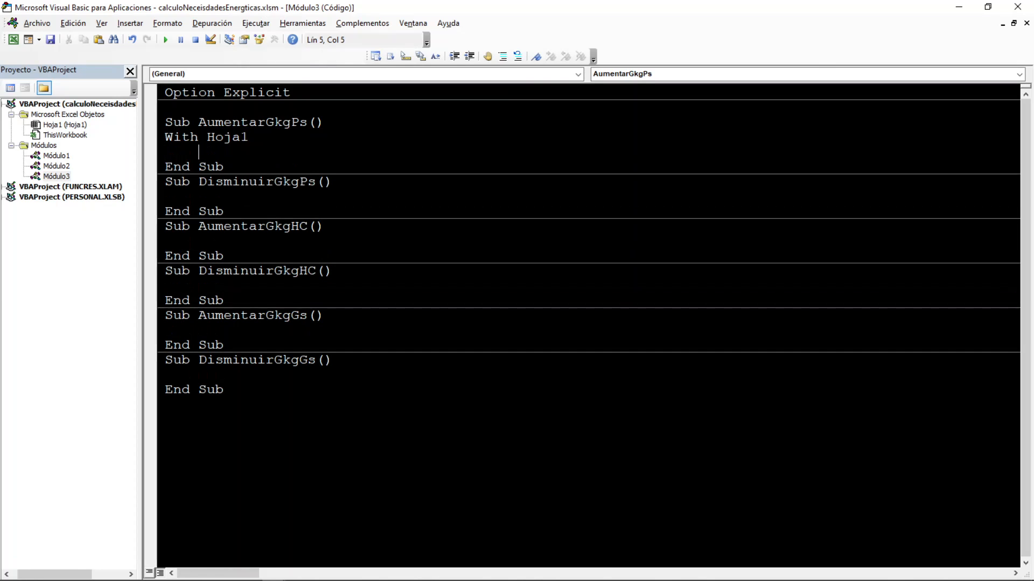
Check the protein g/kg cell on the sheet and begin the statement .Range("I12").Value = inside AumentarGkgPs
{"action": "key", "text": "alt+F11"}
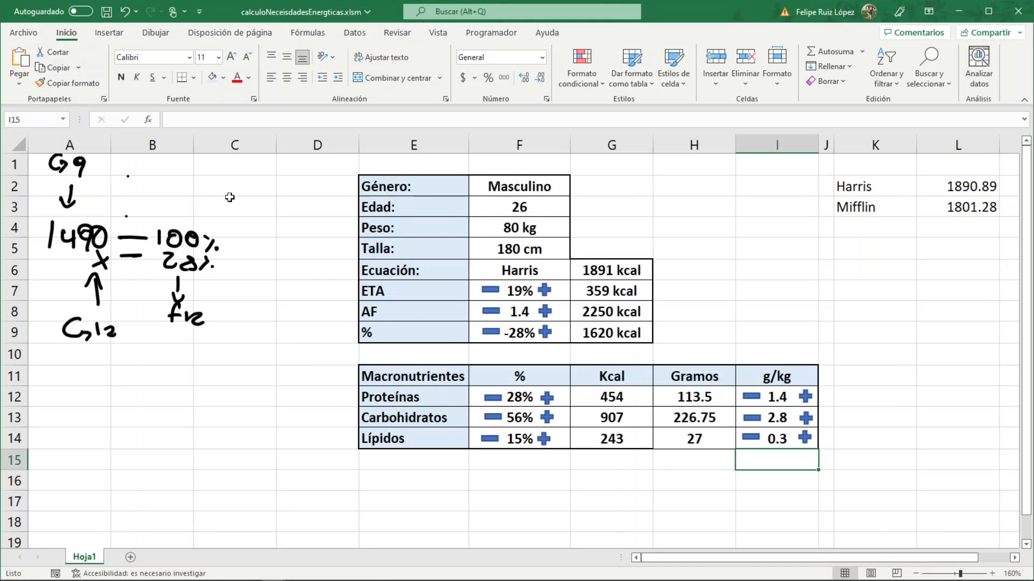
{"action": "left_click", "coordinate": [784, 398]}
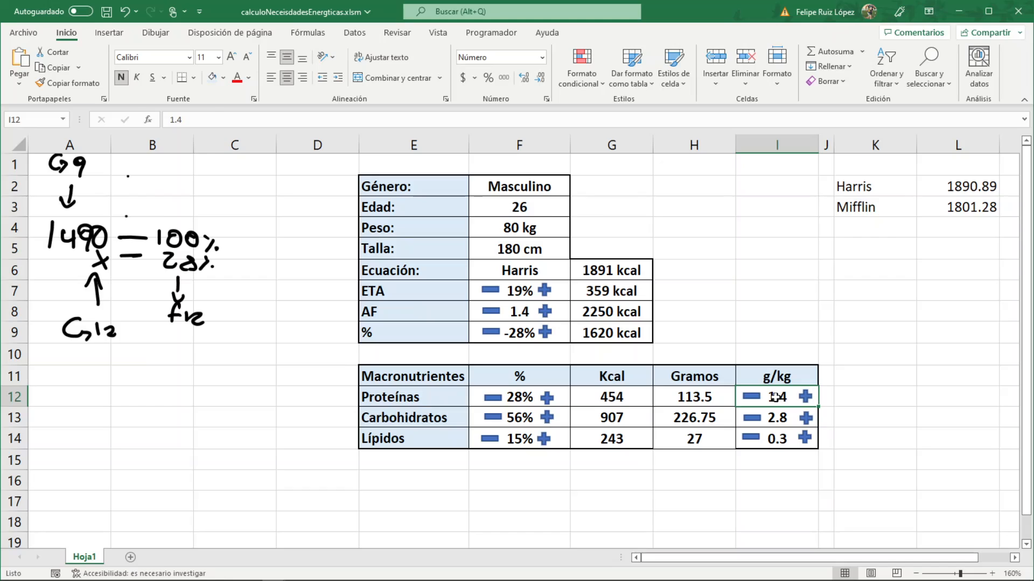
{"action": "key", "text": "alt+F11"}
{"action": "type", "text": ".range(\"\")"}
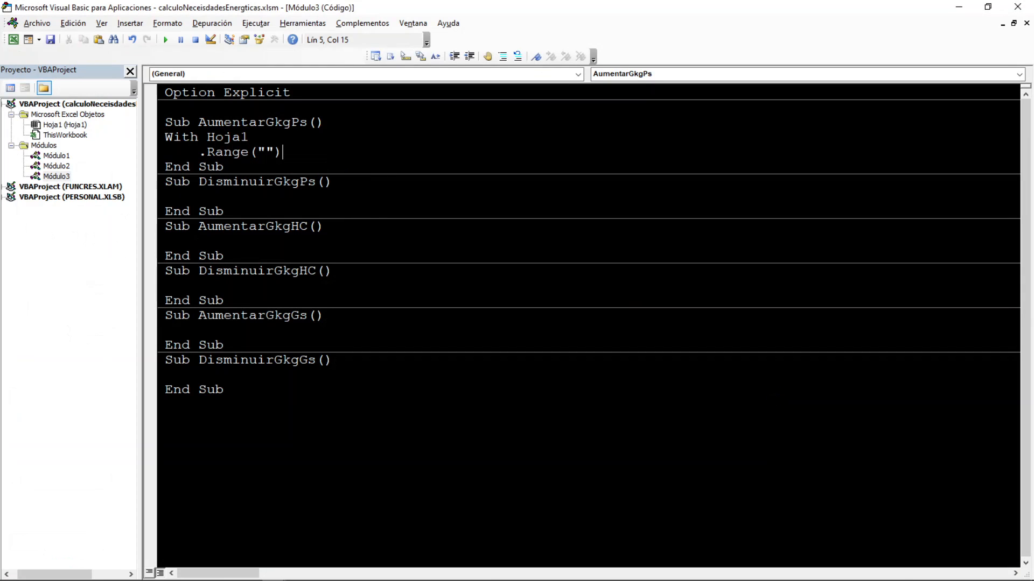
{"action": "type", "text": "I12"}
{"action": "key", "text": "ctrl+Down"}
{"action": "key", "text": "Up"}
{"action": "key", "text": "Up"}
{"action": "key", "text": "Down"}
{"action": "key", "text": "Right"}
{"action": "key", "text": "Right"}
{"action": "key", "text": "Right"}
{"action": "type", "text": ".Value="}
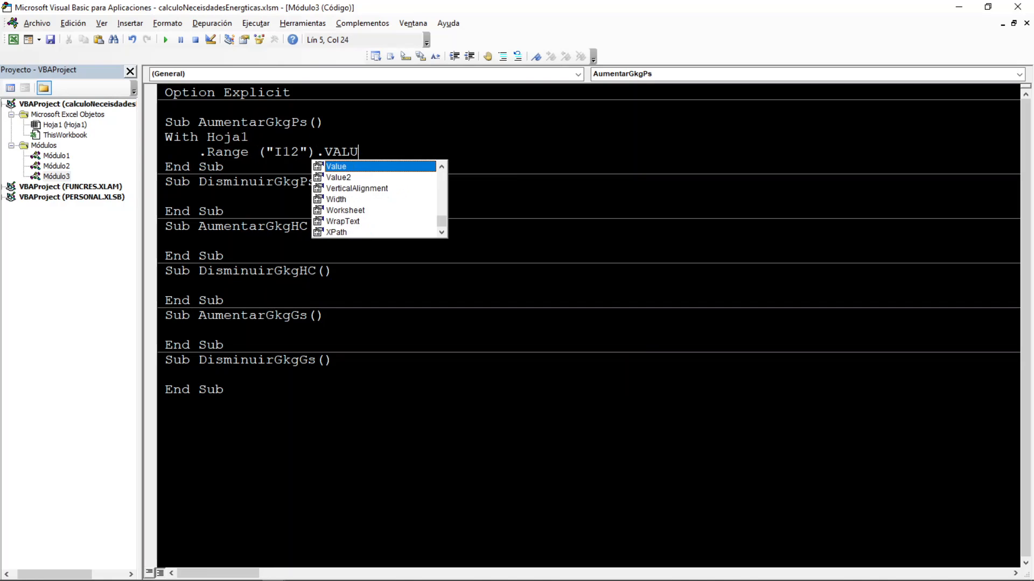
Complete the I12 assignment in AumentarGkgPs with .Range("I12").Value + 0.1
{"action": "type", "text": ".Range(\"\")"}
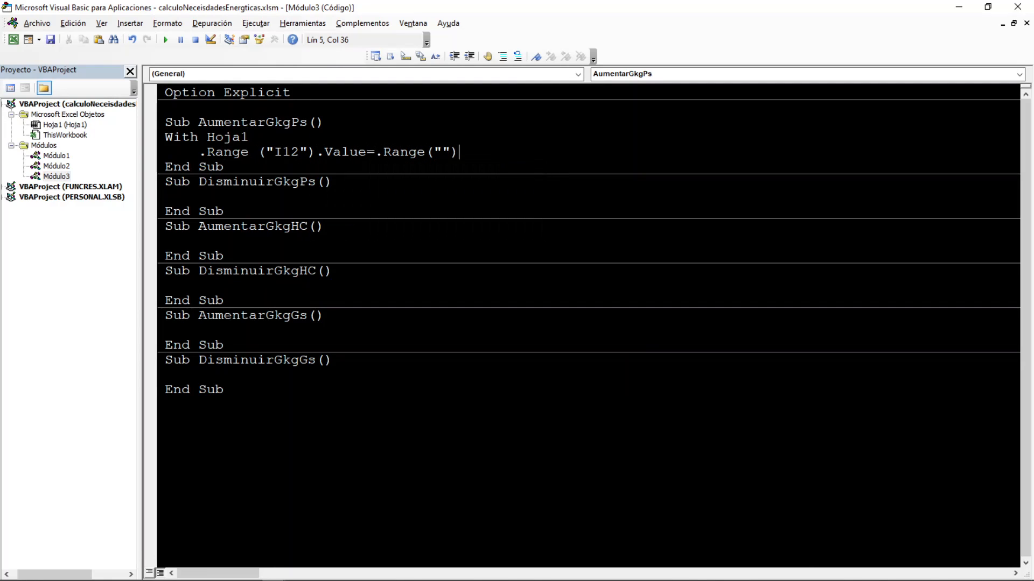
{"action": "type", "text": ".VALUE"}
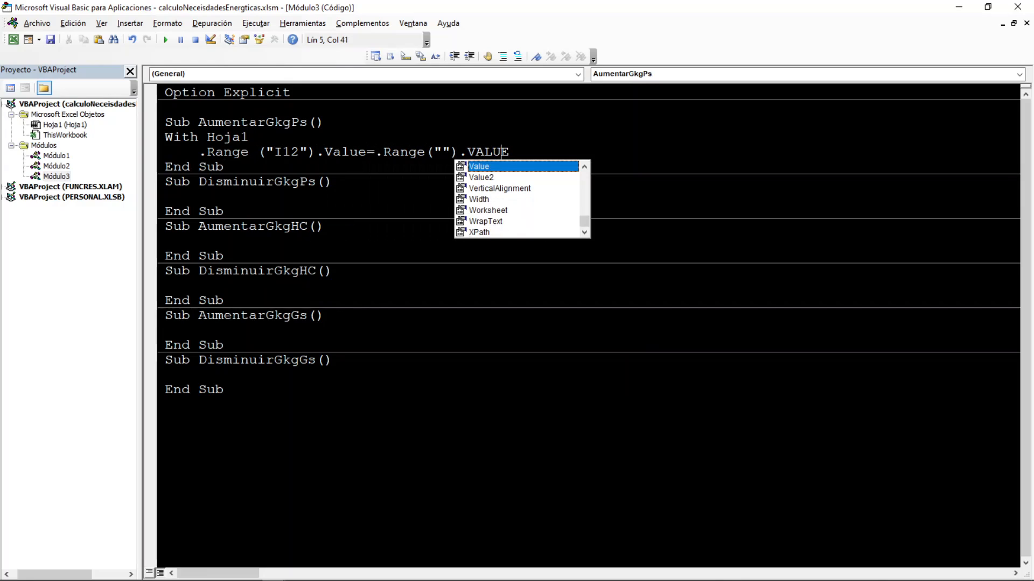
{"action": "key", "text": "Left"}
{"action": "key", "text": "Left"}
{"action": "key", "text": "Left"}
{"action": "key", "text": "Left"}
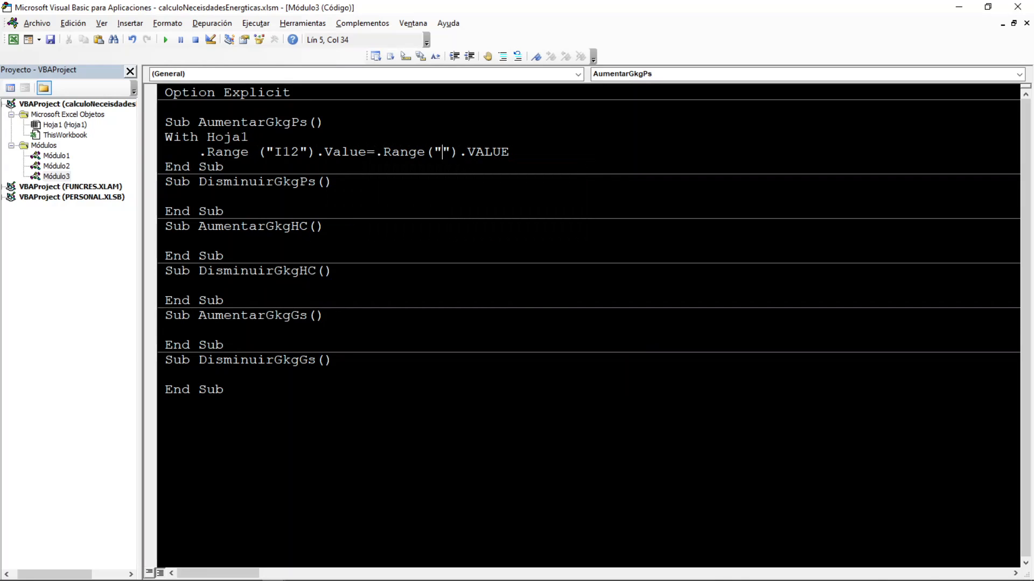
{"action": "key", "text": "Right"}
{"action": "key", "text": "Right"}
{"action": "key", "text": "End"}
{"action": "type", "text": "+0.1"}
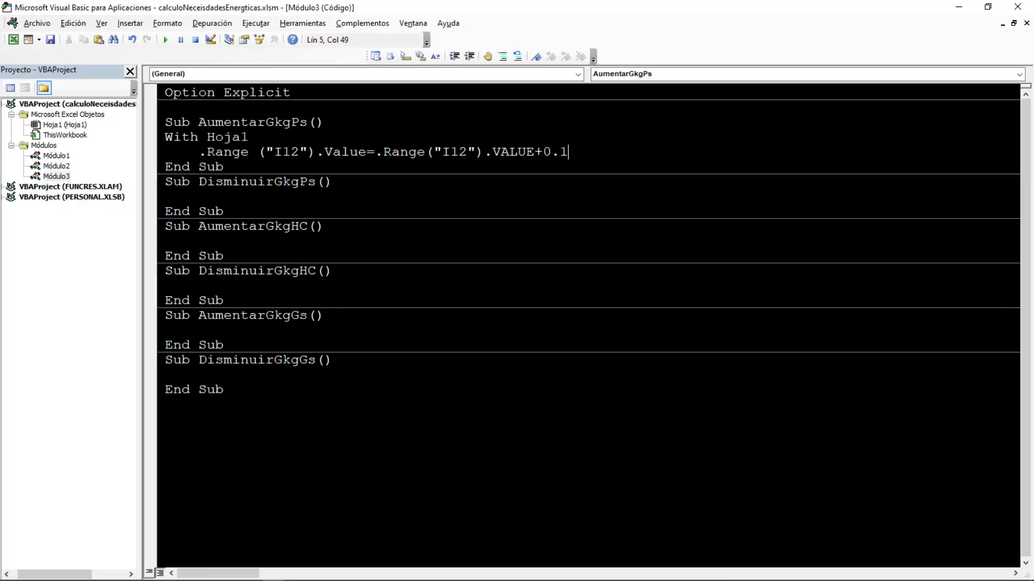
{"action": "key", "text": "Return"}
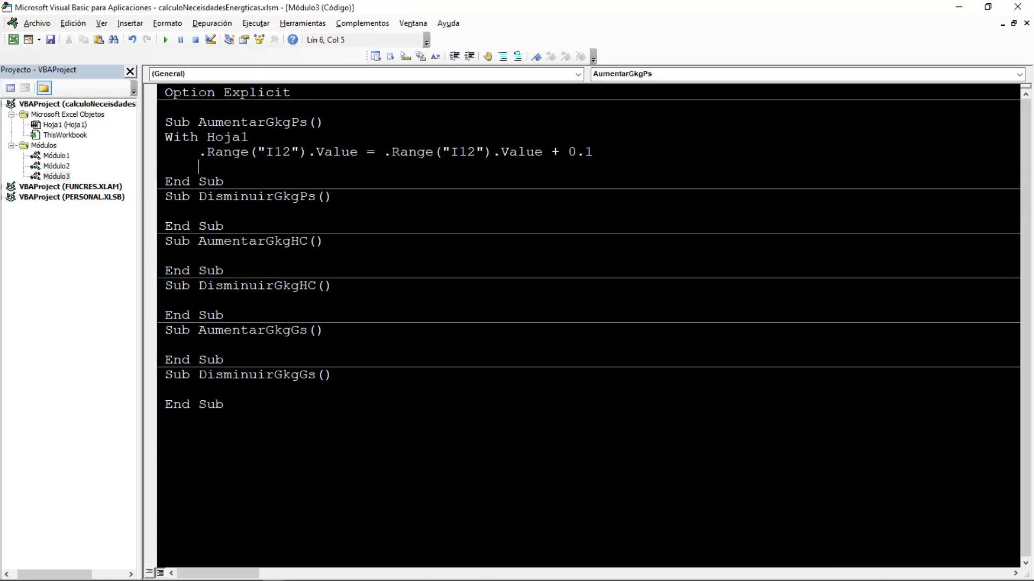
Copy the I12 increment statement into DisminuirGkgPs and add With Hoja1 on the line above it
{"action": "left_click_drag", "start_coordinate": [595, 154], "coordinate": [199, 155]}
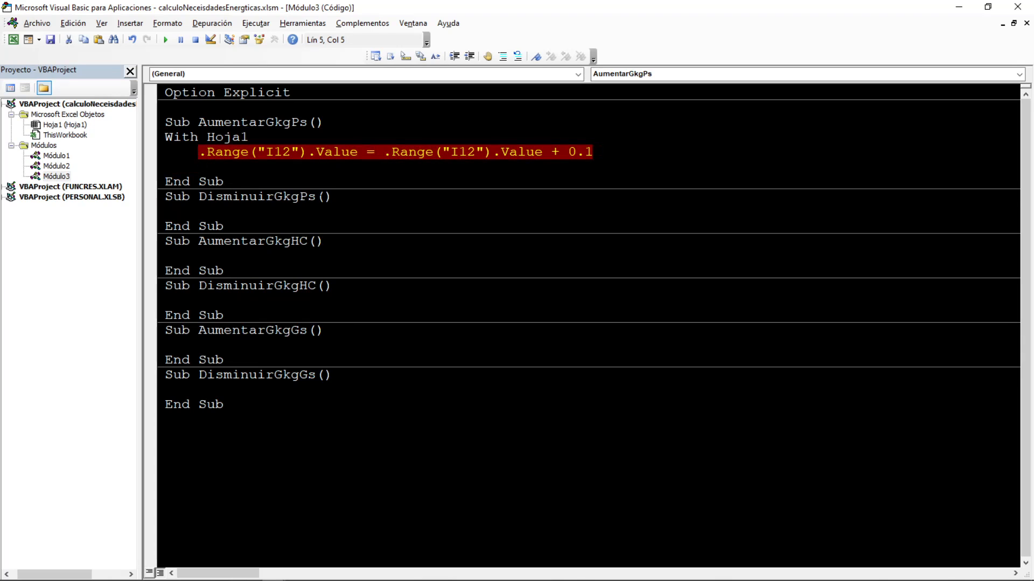
{"action": "left_click", "coordinate": [166, 212]}
{"action": "key", "text": "ctrl+v"}
{"action": "key", "text": "Up"}
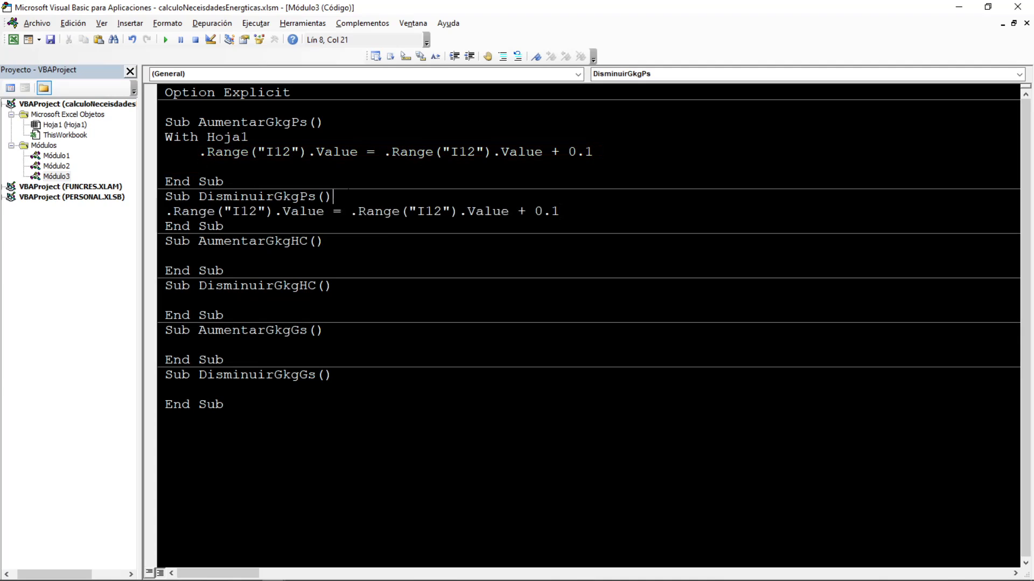
{"action": "key", "text": "Return"}
{"action": "type", "text": "WITH HOJA1"}
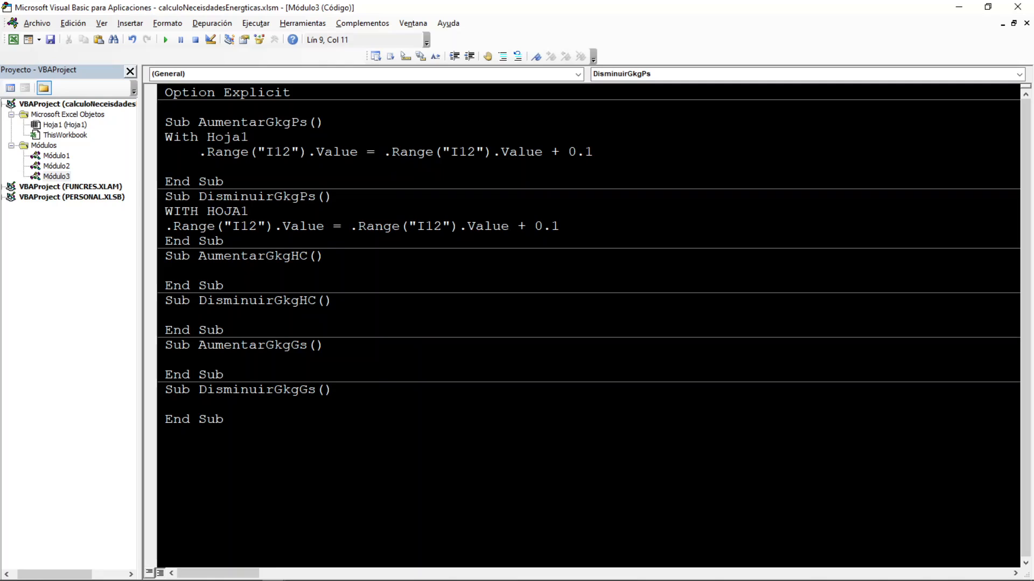
Close the With block in AumentarGkgPs with End With
{"action": "left_click", "coordinate": [199, 167]}
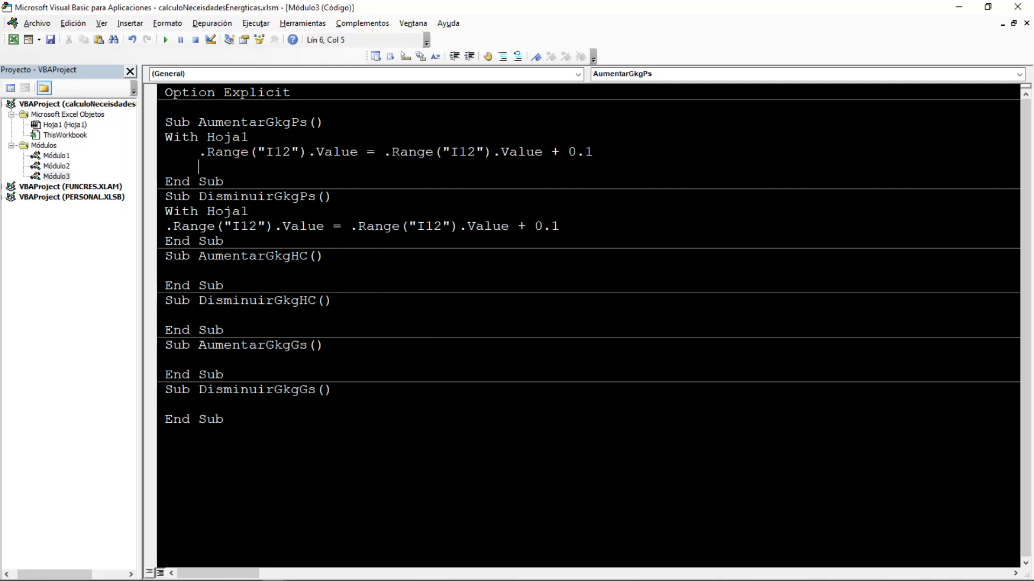
{"action": "type", "text": "END WITH"}
{"action": "left_click", "coordinate": [560, 227]}
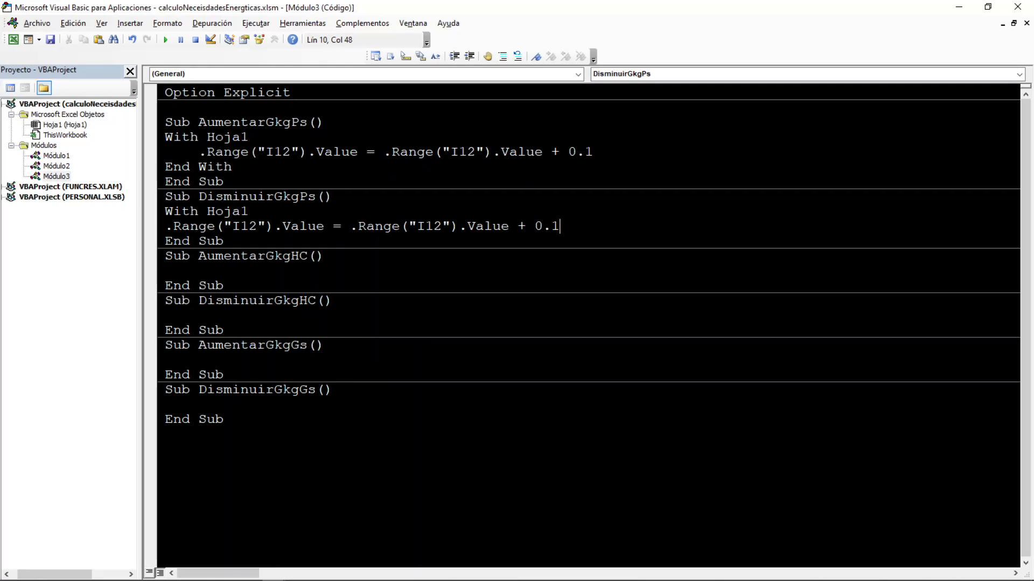
Close the With block in DisminuirGkgPs with End With and indent its I12 statement
{"action": "key", "text": "Return"}
{"action": "type", "text": "END WITH"}
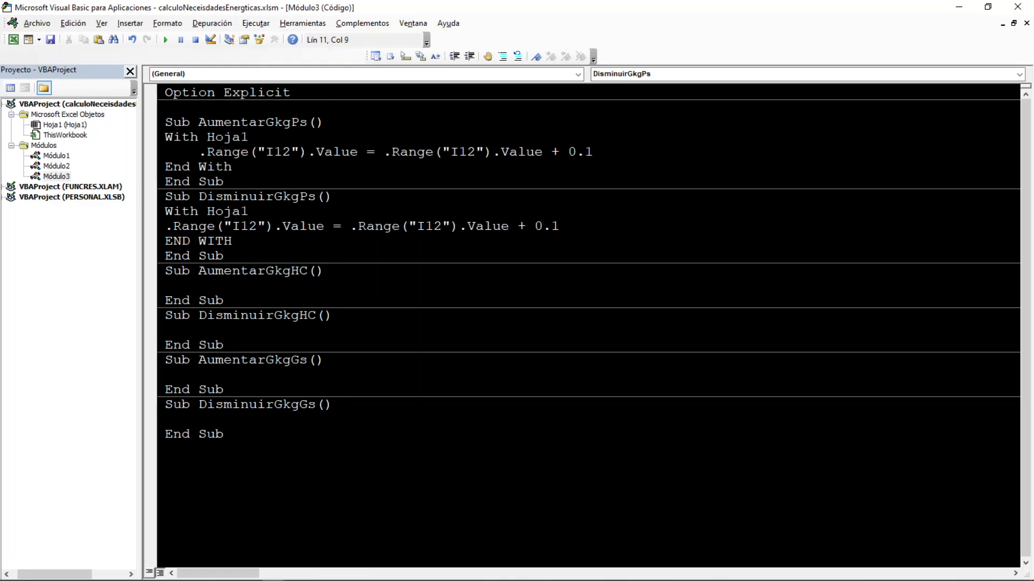
{"action": "left_click", "coordinate": [165, 227]}
{"action": "key", "text": "Tab"}
{"action": "left_click", "coordinate": [224, 241]}
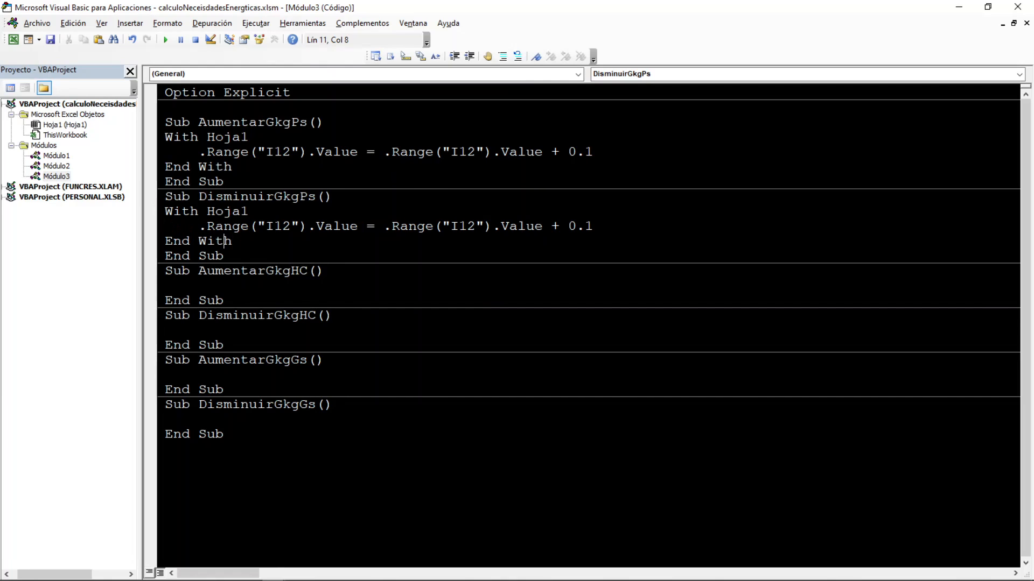
Change the I12 statement in DisminuirGkgPs to subtract 0.1 instead of adding it
{"action": "left_click", "coordinate": [560, 227]}
{"action": "key", "text": "BackSpace"}
{"action": "type", "text": "-"}
Begin an indented condition above the I12 statement in DisminuirGkgPs with If .Range("I12").Value =
{"action": "left_click", "coordinate": [248, 212]}
{"action": "key", "text": "Return"}
{"action": "key", "text": "Tab"}
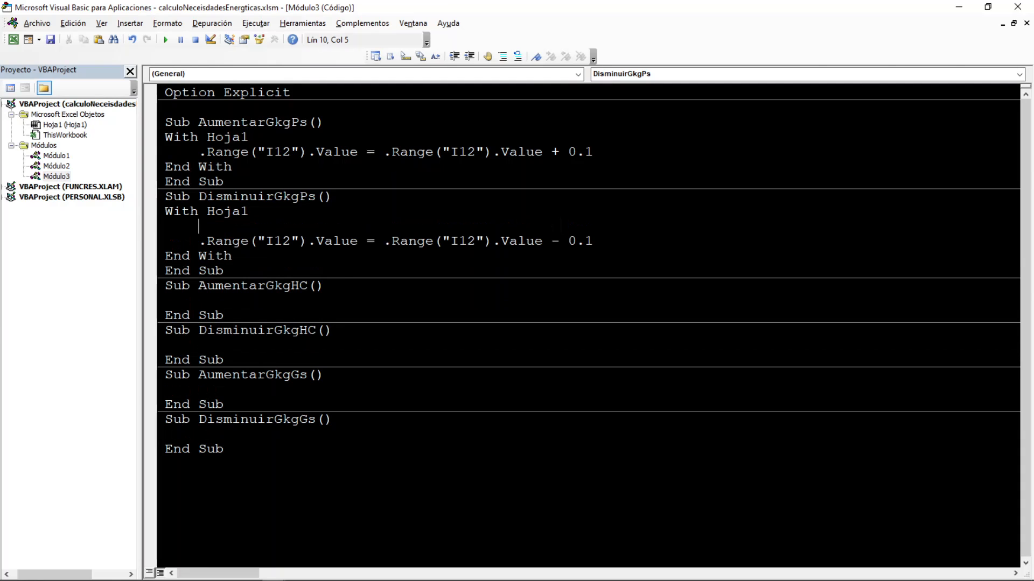
{"action": "key", "text": "alt+F11"}
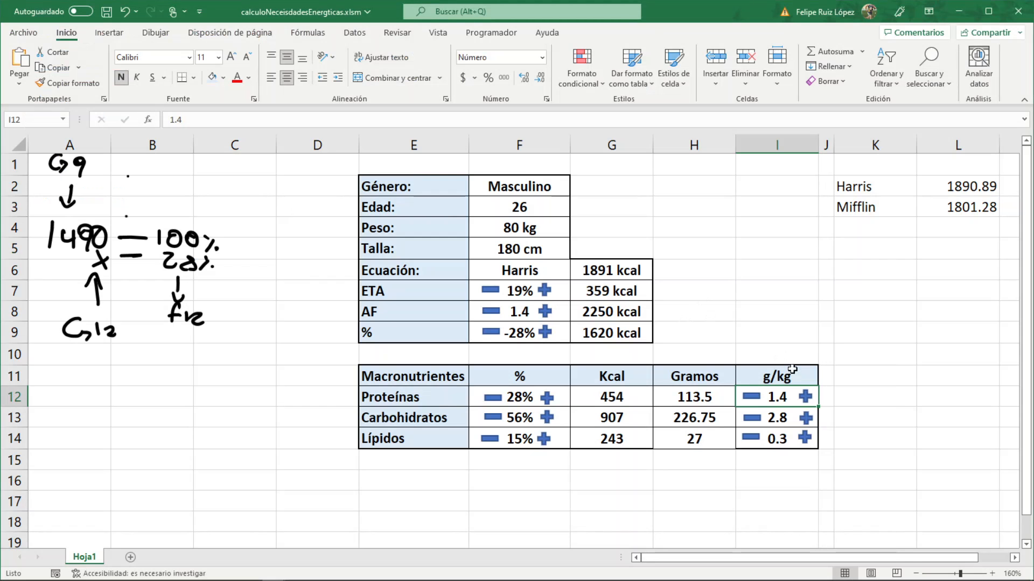
{"action": "key", "text": "alt+F11"}
{"action": "type", "text": "IF .Range(\"\")"}
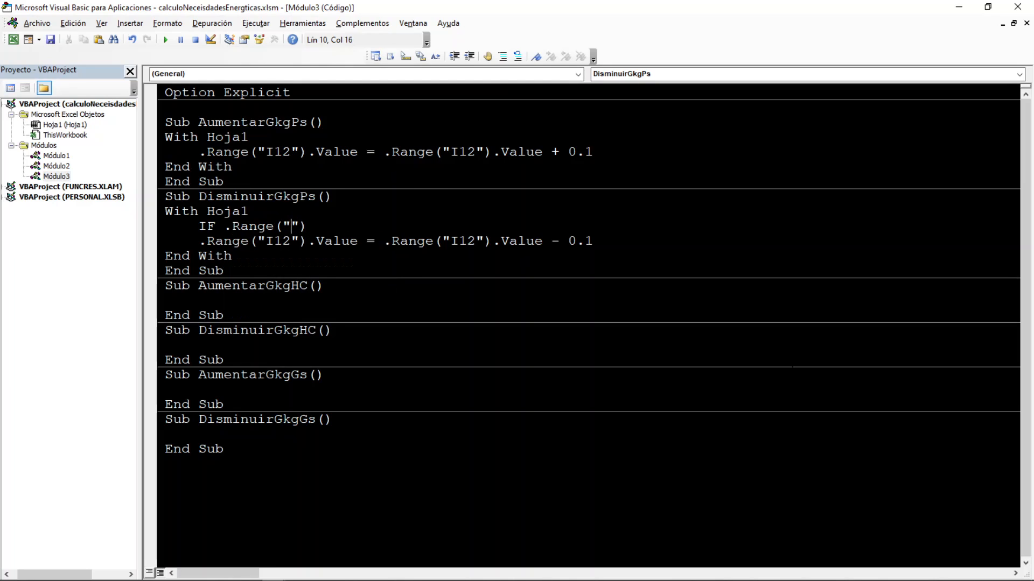
{"action": "type", "text": "I12"}
{"action": "key", "text": "Right"}
{"action": "key", "text": "Return"}
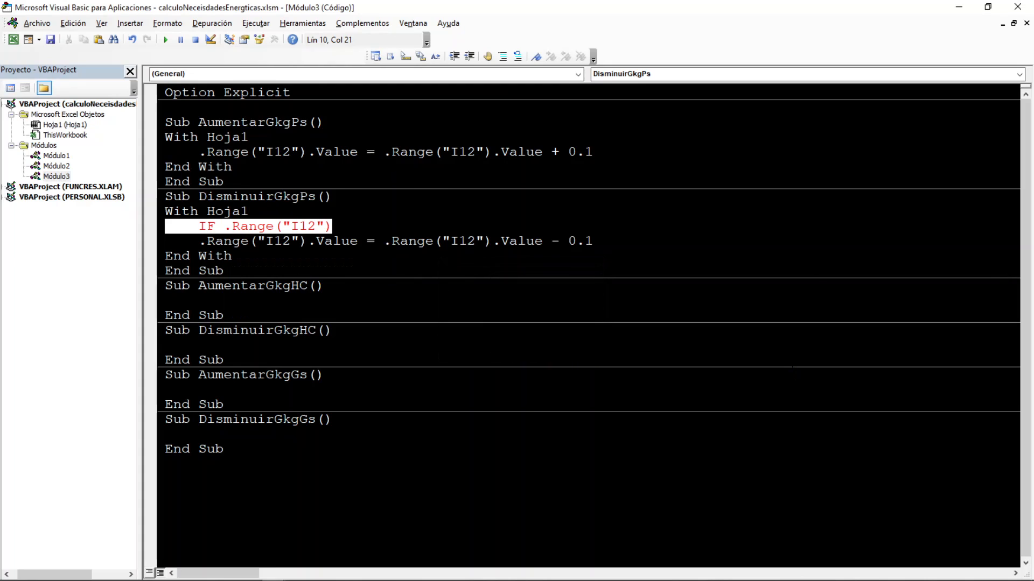
{"action": "type", "text": ".VALUE="}
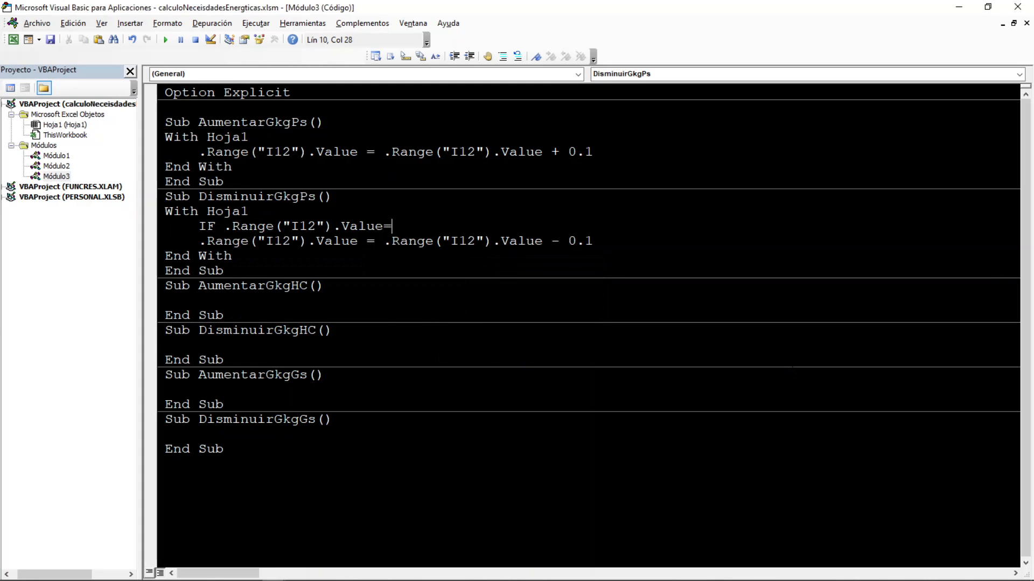
Complete the If line in DisminuirGkgPs with Empty Or .Range("I12").Value = 0 Then Exit Sub
{"action": "type", "text": " EMPTY OR .Range(\"\").VALUE"}
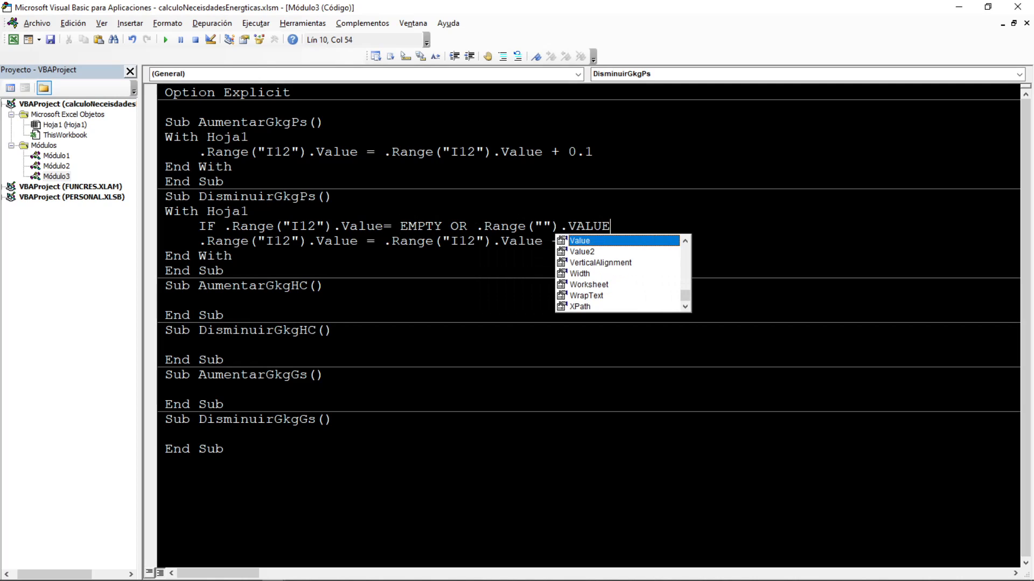
{"action": "type", "text": "=0"}
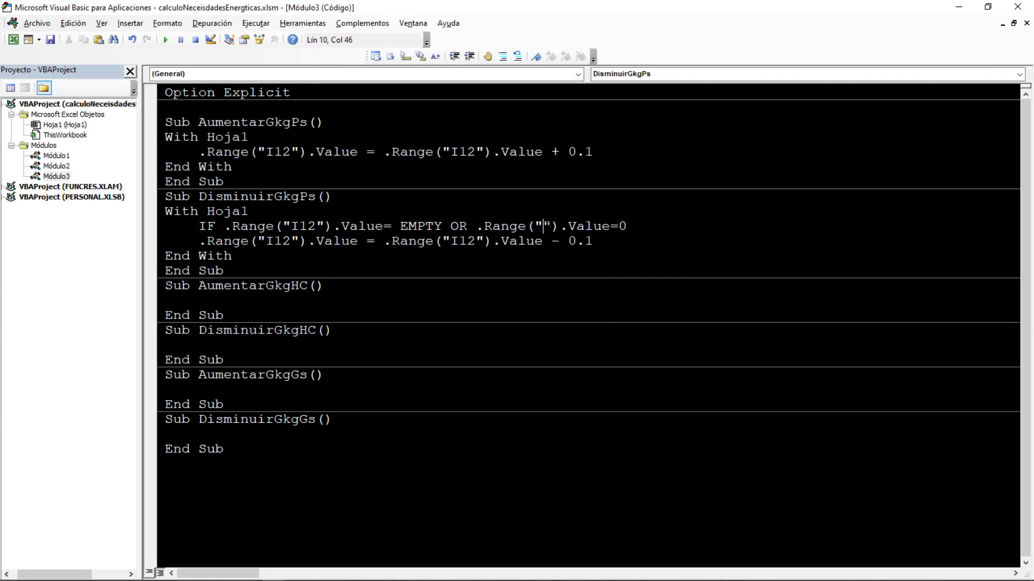
{"action": "type", "text": "I12"}
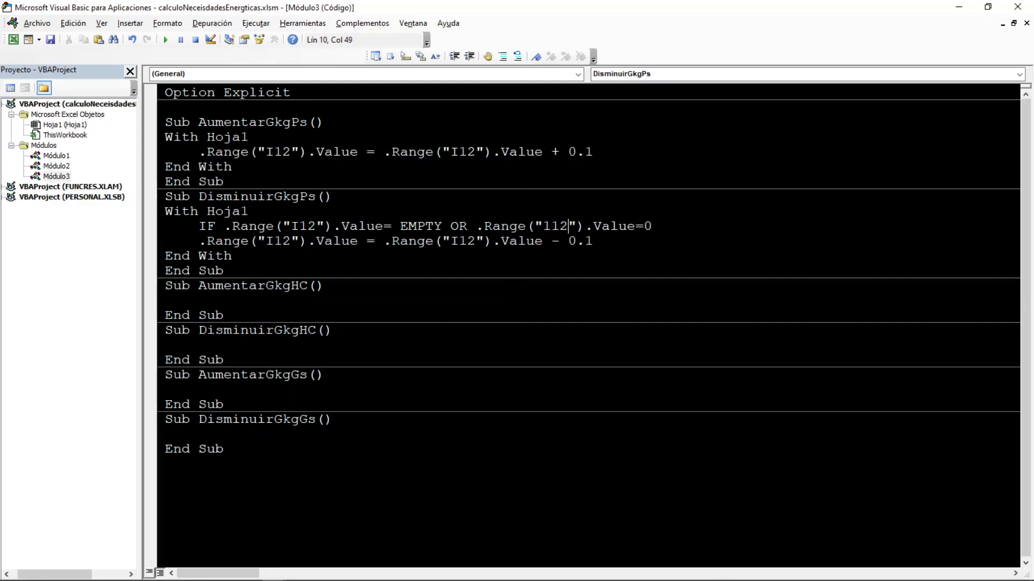
{"action": "key", "text": "BackSpace"}
{"action": "key", "text": "BackSpace"}
{"action": "key", "text": "BackSpace"}
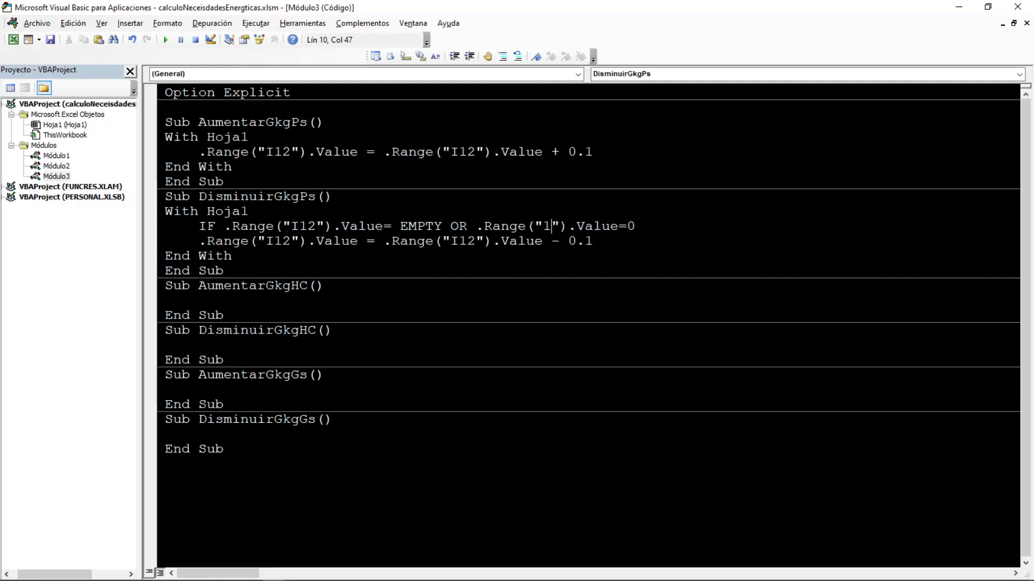
{"action": "type", "text": "I12"}
{"action": "key", "text": "Right"}
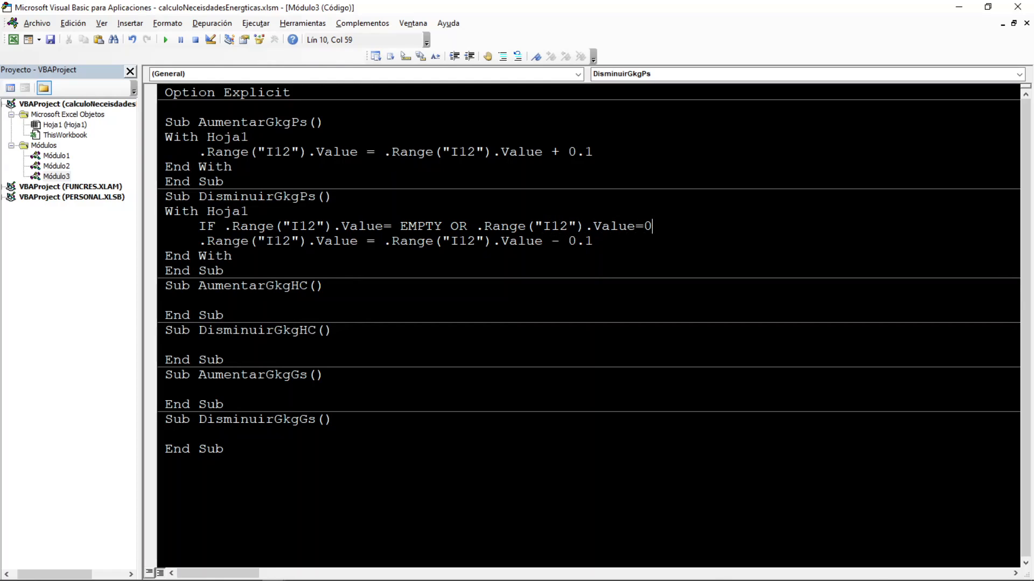
{"action": "type", "text": "THEN EXIT SUB"}
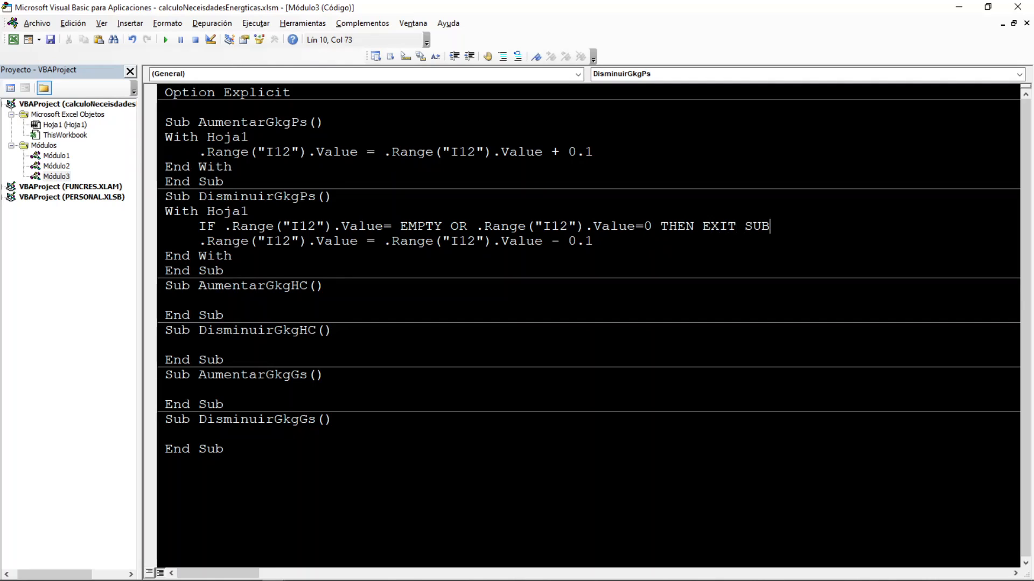
{"action": "key", "text": "Down"}
{"action": "key", "text": "Down"}
{"action": "key", "text": "shift+Down"}
{"action": "key", "text": "Up"}
{"action": "key", "text": "Up"}
{"action": "key", "text": "Up"}
{"action": "key", "text": "Up"}
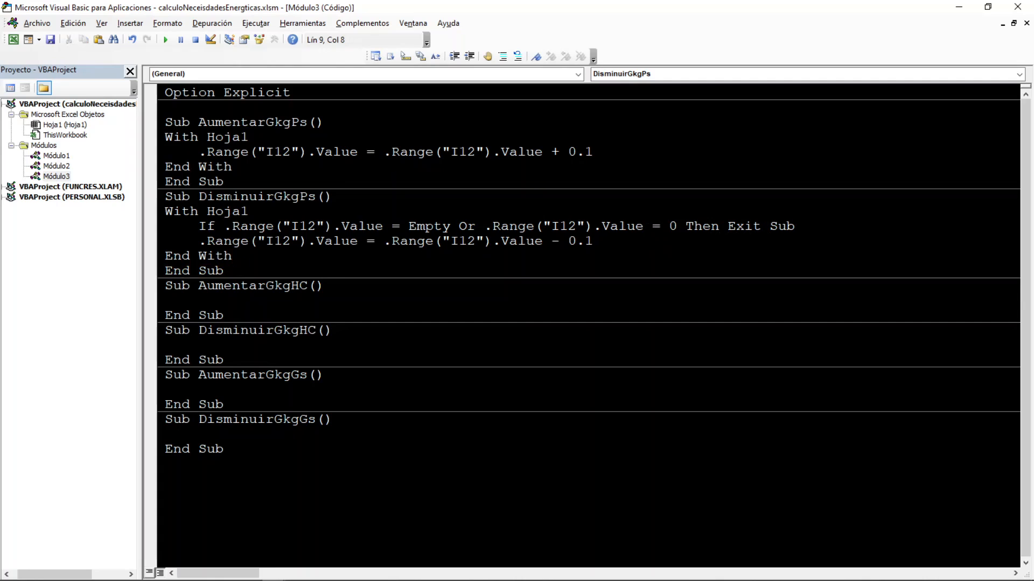
Return to the worksheet and assign the AumentarGkgPs macro to the plus shape in the Proteínas g/kg cell
{"action": "left_click", "coordinate": [233, 122]}
{"action": "left_click", "coordinate": [958, 6]}
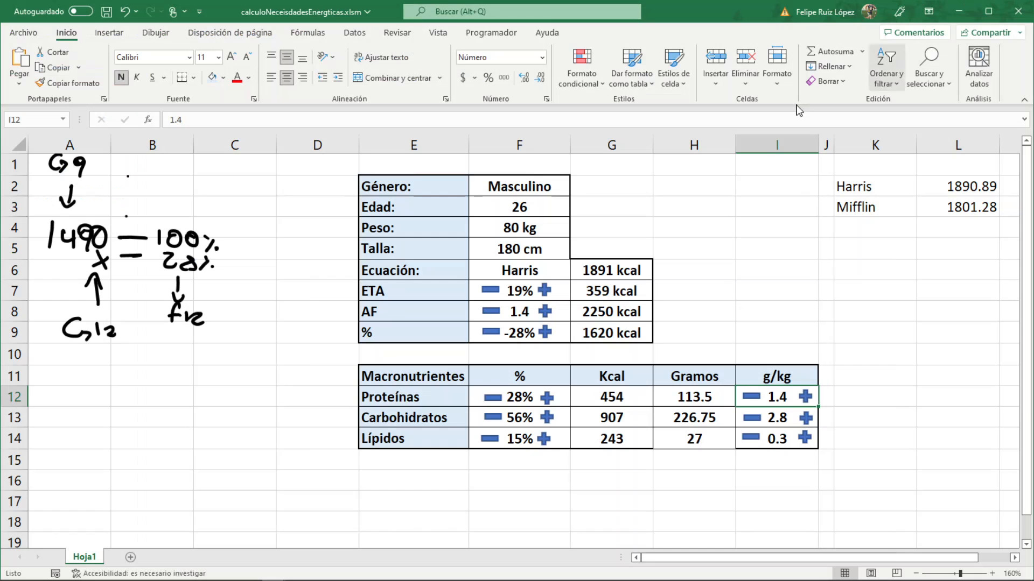
{"action": "left_click", "coordinate": [805, 395]}
{"action": "left_click", "coordinate": [737, 318]}
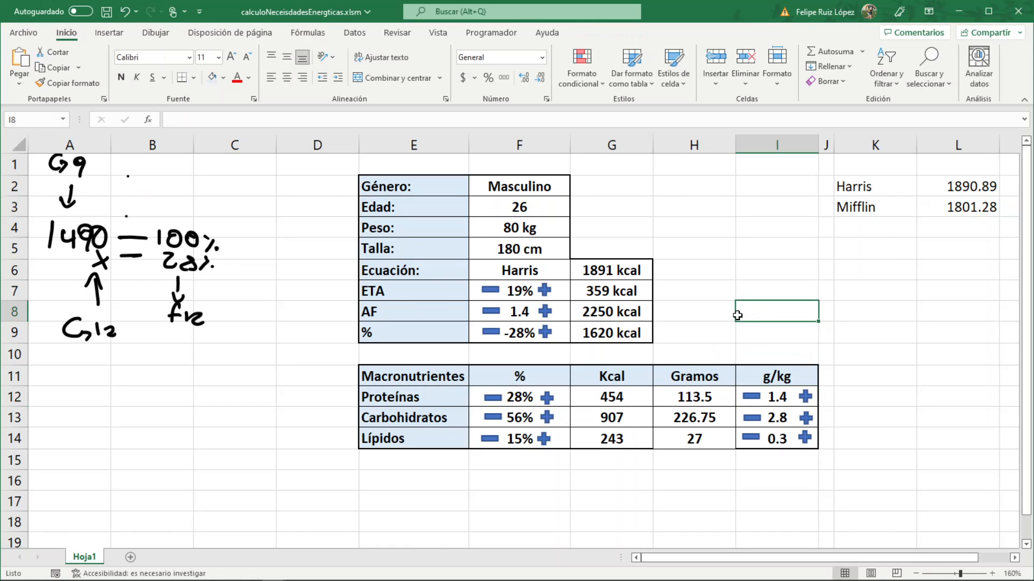
{"action": "key", "text": "alt+F11"}
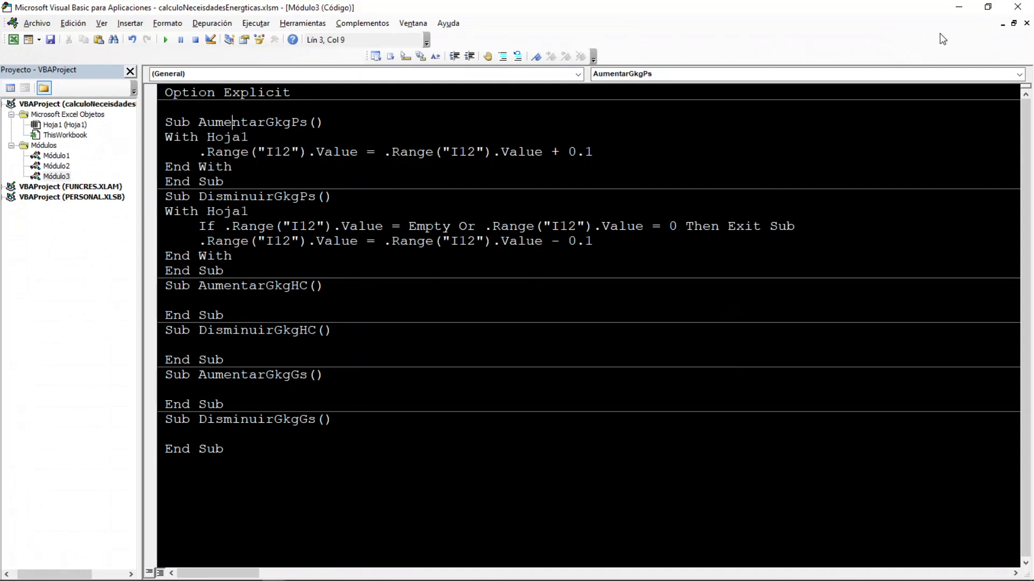
{"action": "left_click", "coordinate": [958, 6]}
{"action": "left_click", "coordinate": [806, 396]}
{"action": "right_click", "coordinate": [807, 398]}
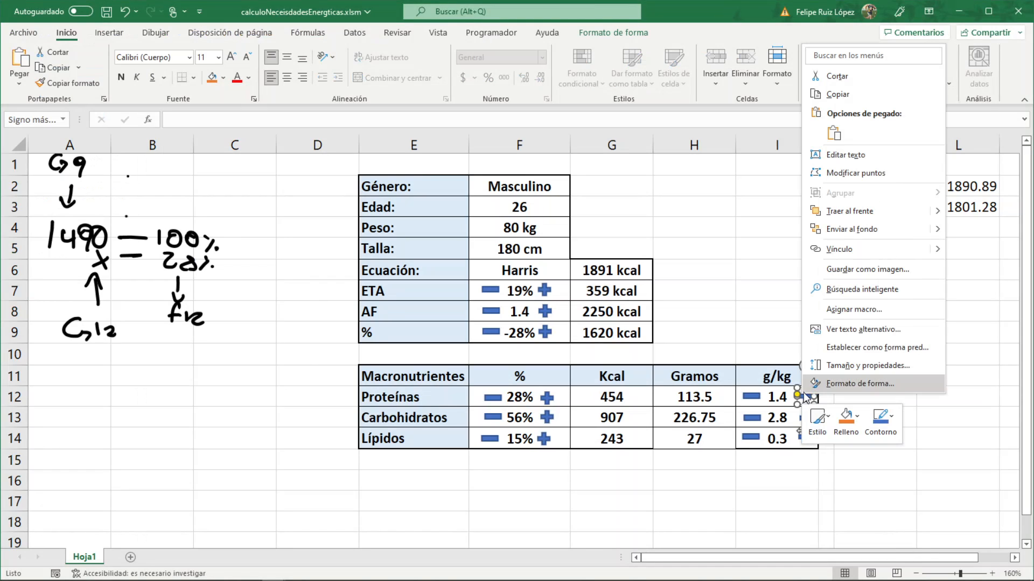
{"action": "left_click", "coordinate": [854, 309]}
{"action": "left_click", "coordinate": [837, 288]}
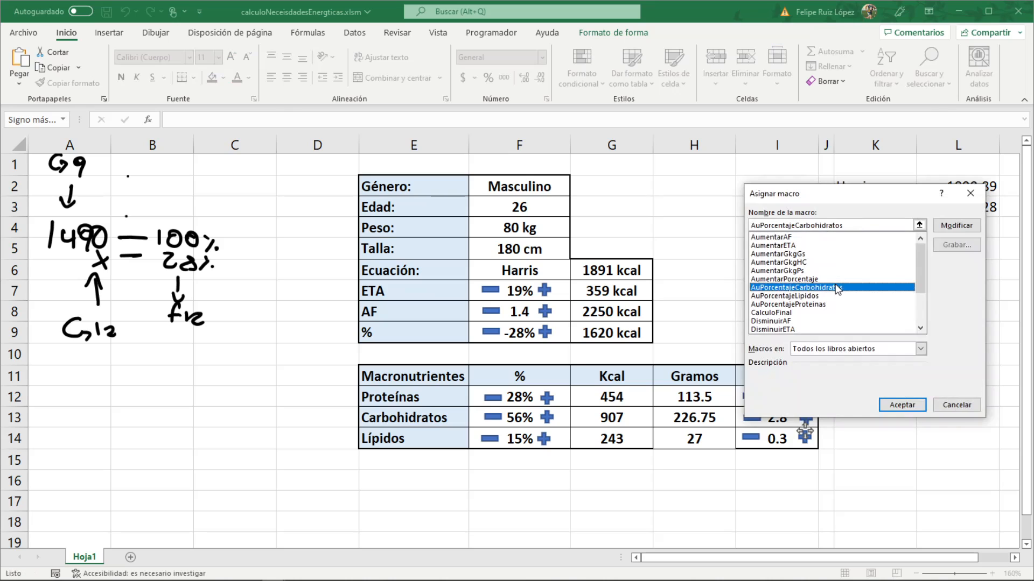
{"action": "type", "text": "aum"}
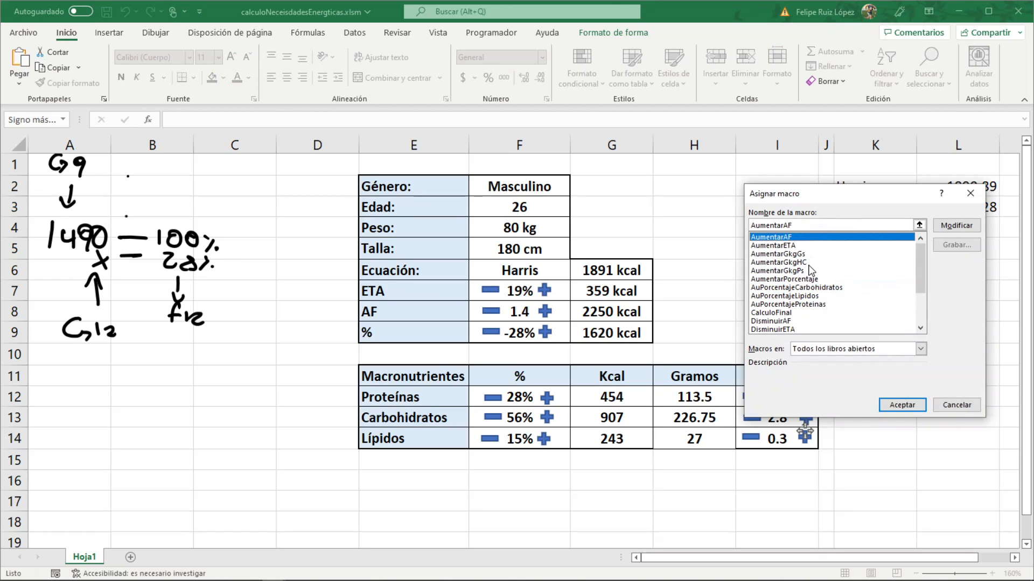
{"action": "double_click", "coordinate": [793, 272]}
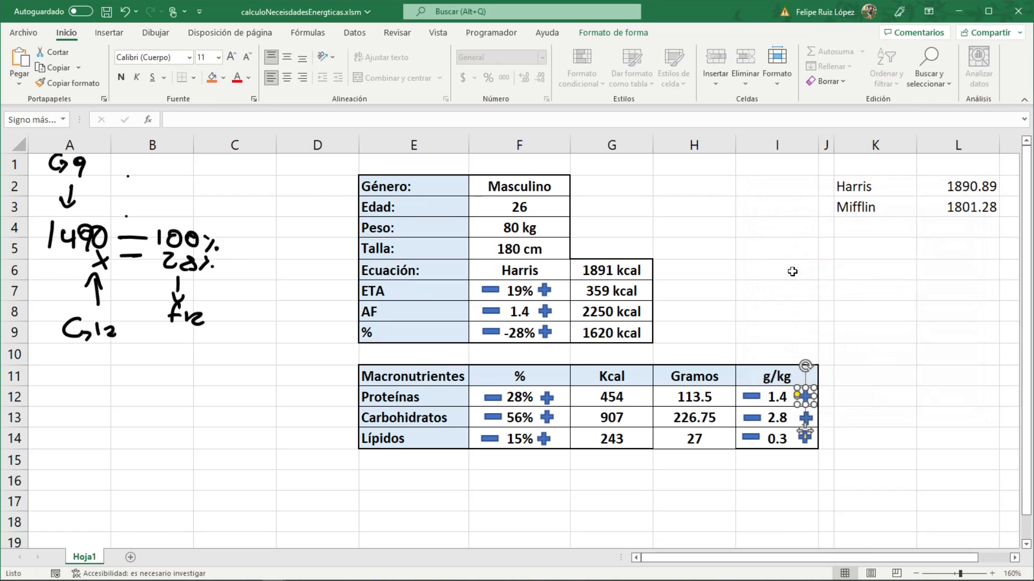
Assign the DisminuirGkgPs macro to the minus shape in the Proteínas g/kg cell
{"action": "right_click", "coordinate": [756, 397]}
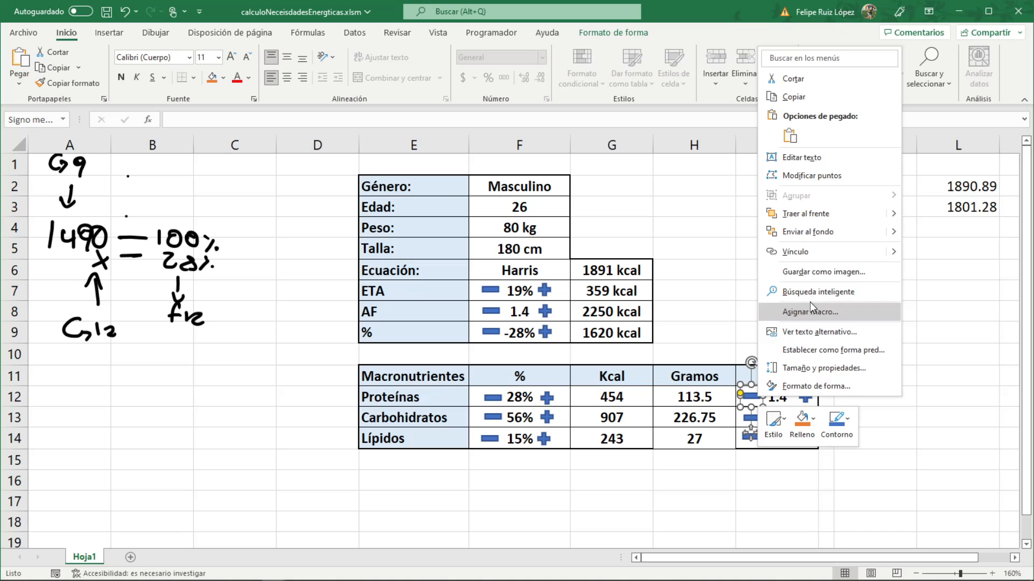
{"action": "left_click", "coordinate": [813, 308]}
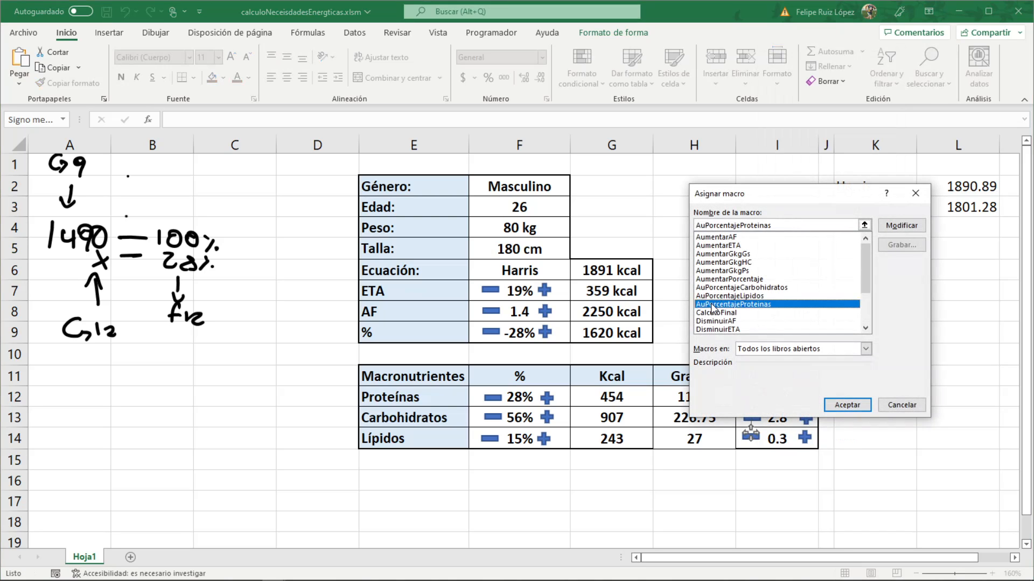
{"action": "key", "text": "Down"}
{"action": "key", "text": "Down"}
{"action": "key", "text": "Down"}
{"action": "key", "text": "Down"}
{"action": "key", "text": "Down"}
{"action": "key", "text": "Down"}
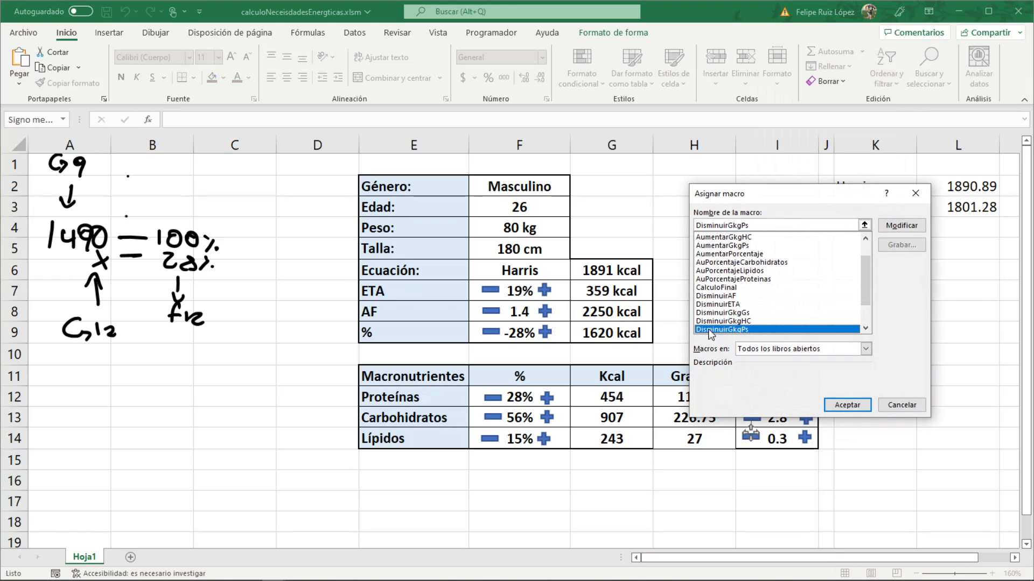
{"action": "key", "text": "Return"}
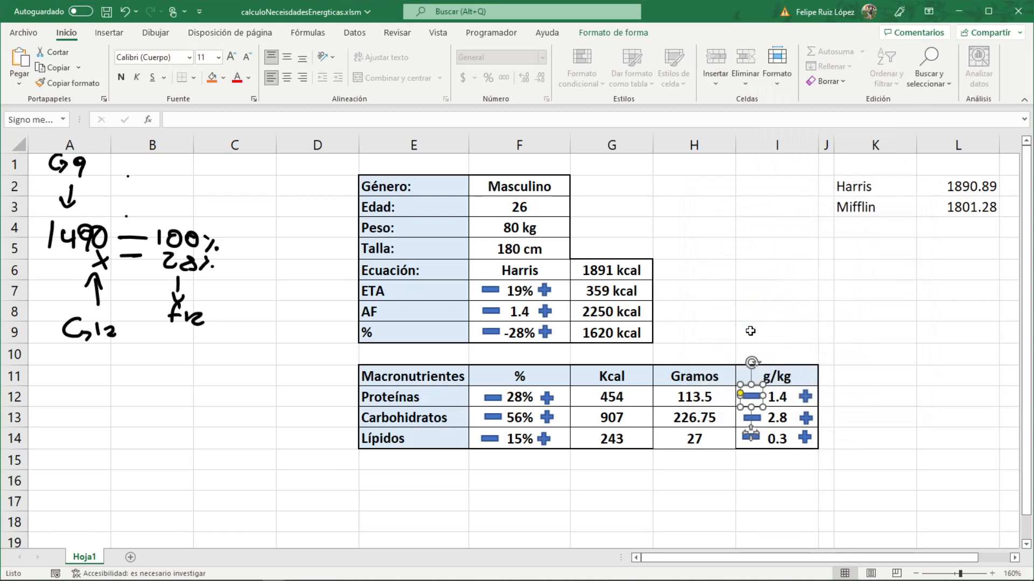
Test the Proteínas g/kg plus and minus shapes by raising and lowering the value repeatedly
{"action": "left_click", "coordinate": [785, 330]}
{"action": "left_click", "coordinate": [805, 397]}
{"action": "left_click", "coordinate": [805, 397]}
{"action": "left_click", "coordinate": [805, 397]}
{"action": "left_click", "coordinate": [805, 396]}
{"action": "left_click", "coordinate": [805, 397]}
{"action": "left_click", "coordinate": [805, 397]}
{"action": "left_click", "coordinate": [756, 398]}
{"action": "left_click", "coordinate": [756, 398]}
{"action": "left_click", "coordinate": [755, 399]}
{"action": "left_click", "coordinate": [756, 398]}
{"action": "left_click", "coordinate": [756, 399]}
{"action": "left_click", "coordinate": [756, 398]}
{"action": "left_click", "coordinate": [756, 398]}
{"action": "left_click", "coordinate": [756, 398]}
{"action": "left_click", "coordinate": [756, 398]}
{"action": "left_click", "coordinate": [756, 399]}
{"action": "left_click", "coordinate": [756, 398]}
{"action": "left_click", "coordinate": [756, 398]}
{"action": "left_click", "coordinate": [756, 398]}
{"action": "left_click", "coordinate": [756, 398]}
{"action": "left_click", "coordinate": [756, 399]}
{"action": "left_click", "coordinate": [756, 398]}
{"action": "left_click", "coordinate": [802, 399]}
{"action": "left_click", "coordinate": [802, 399]}
{"action": "left_click", "coordinate": [835, 356]}
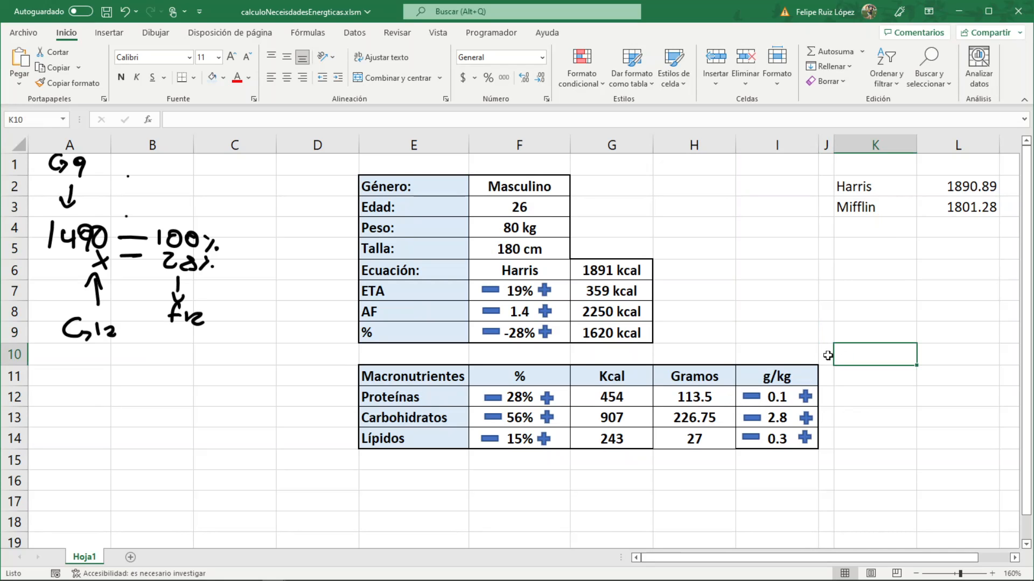
Wrap the I12 sum in AumentarGkgPs in the Round function with 1 decimal
{"action": "key", "text": "alt+F11"}
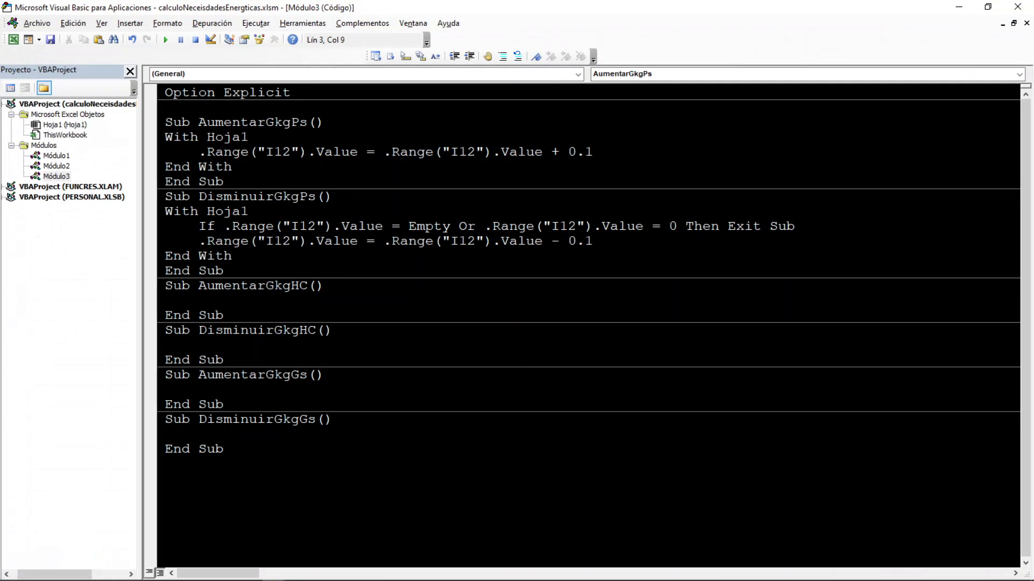
{"action": "left_click", "coordinate": [199, 152]}
{"action": "type", "text": "ROUND("}
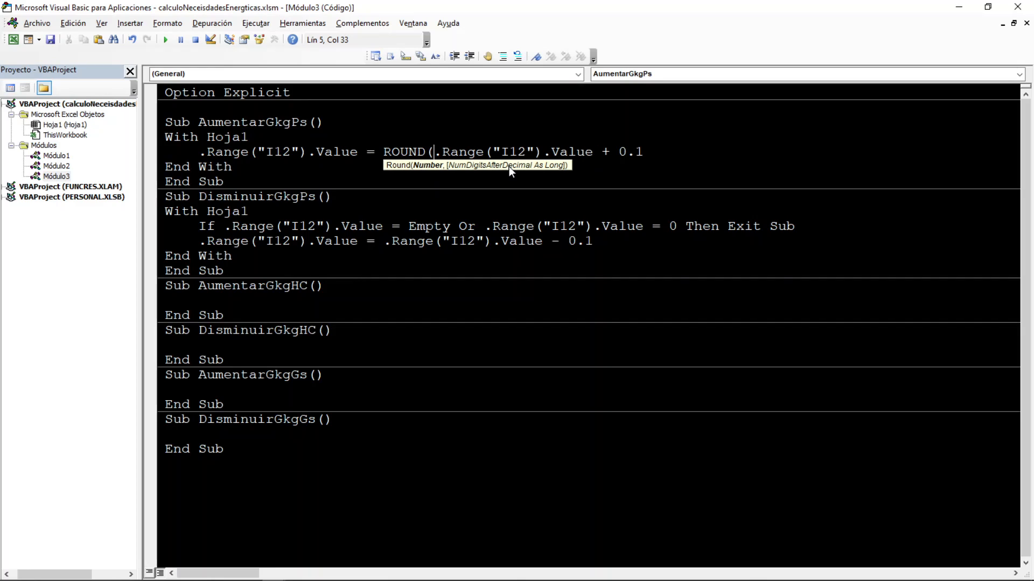
{"action": "type", "text": ",1)"}
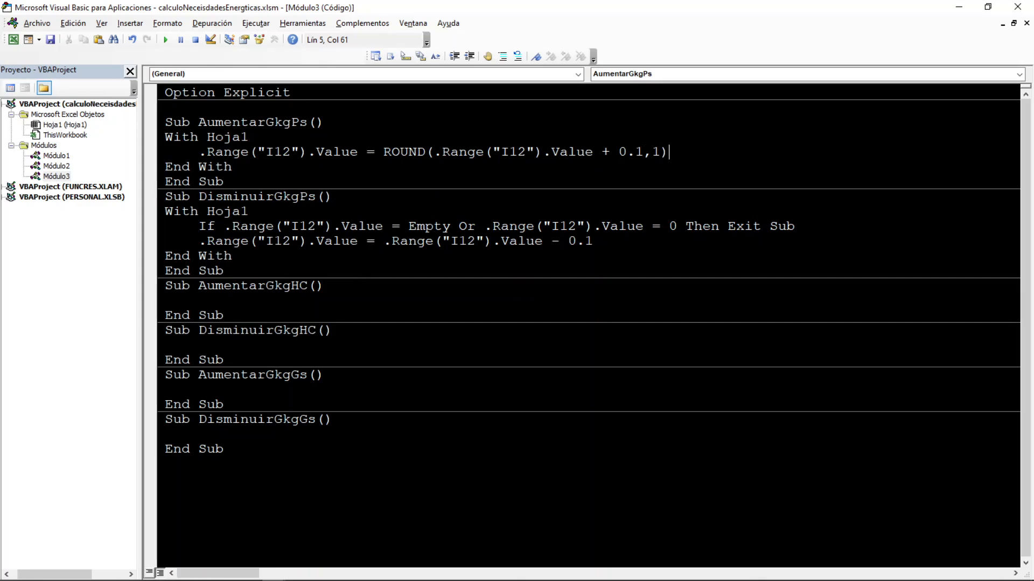
Indent the I12 assignment in DisminuirGkgPs one more level and wrap its subtraction in Round with 1 decimal
{"action": "left_click", "coordinate": [199, 242]}
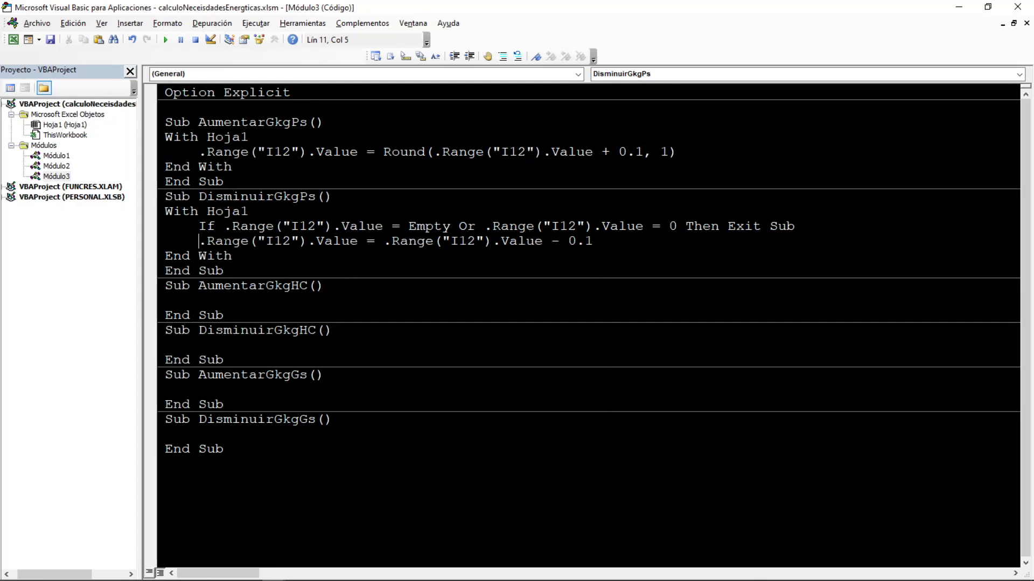
{"action": "key", "text": "Tab"}
{"action": "type", "text": "RO"}
{"action": "key", "text": "BackSpace"}
{"action": "key", "text": "BackSpace"}
{"action": "key", "text": "Right"}
{"action": "key", "text": "Right"}
{"action": "key", "text": "Right"}
{"action": "key", "text": "Right"}
{"action": "key", "text": "Right"}
{"action": "key", "text": "Right"}
{"action": "key", "text": "Right"}
{"action": "key", "text": "Right"}
{"action": "key", "text": "Right"}
{"action": "key", "text": "Right"}
{"action": "key", "text": "Right"}
{"action": "key", "text": "Right"}
{"action": "key", "text": "Right"}
{"action": "key", "text": "Right"}
{"action": "key", "text": "Right"}
{"action": "key", "text": "Right"}
{"action": "key", "text": "Right"}
{"action": "key", "text": "Right"}
{"action": "key", "text": "Right"}
{"action": "key", "text": "Right"}
{"action": "key", "text": "Right"}
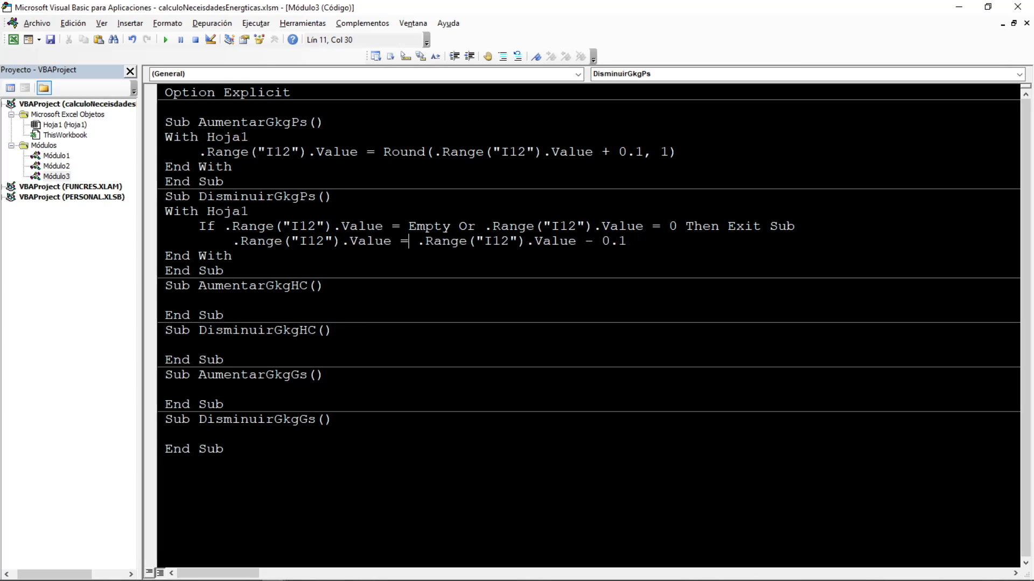
{"action": "type", "text": "ROUND("}
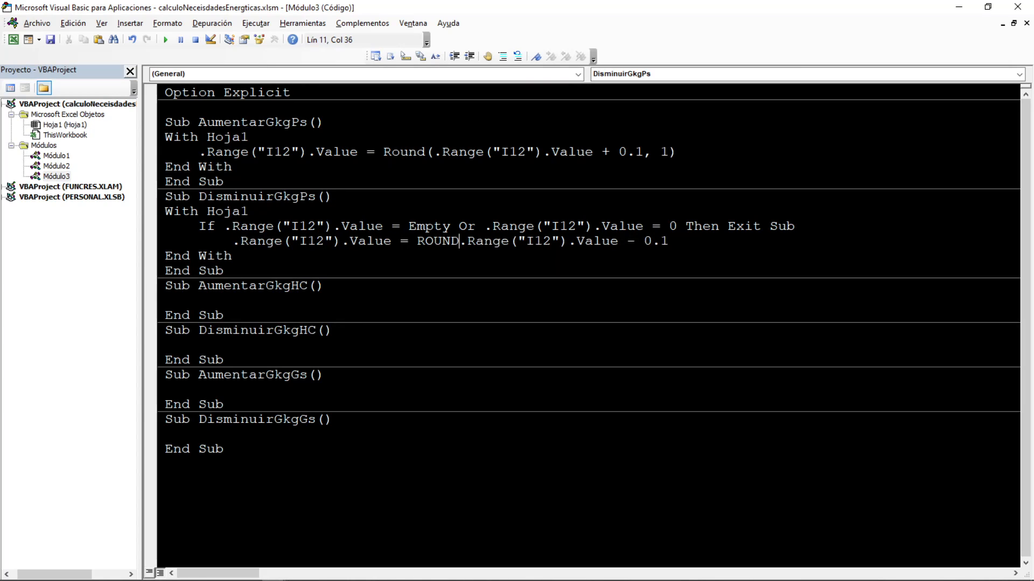
{"action": "type", "text": ",1)"}
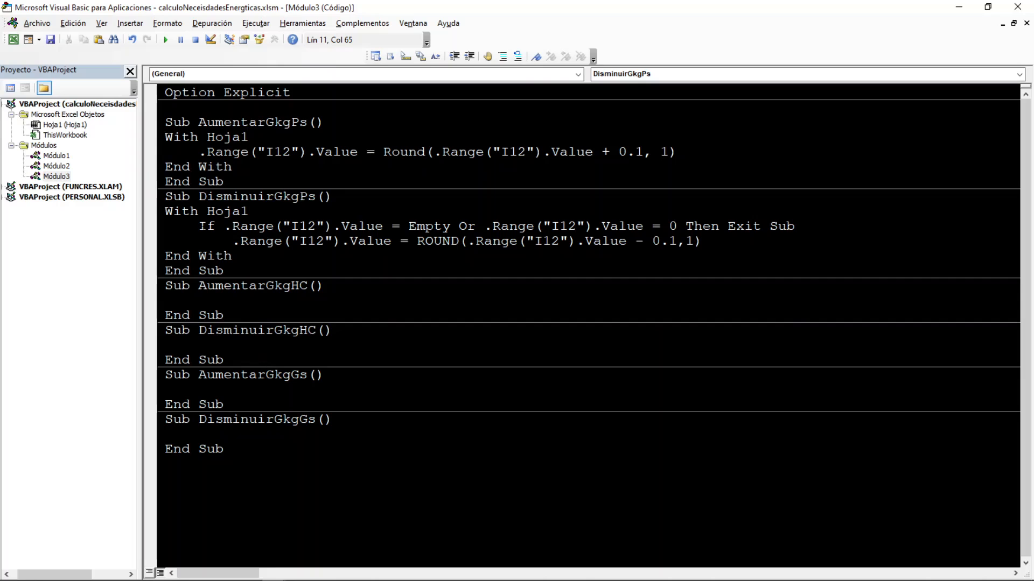
{"action": "key", "text": "Up"}
{"action": "key", "text": "Up"}
Retest the Proteínas g/kg minus and plus shapes on the worksheet with the rounded macros
{"action": "left_click", "coordinate": [954, 7]}
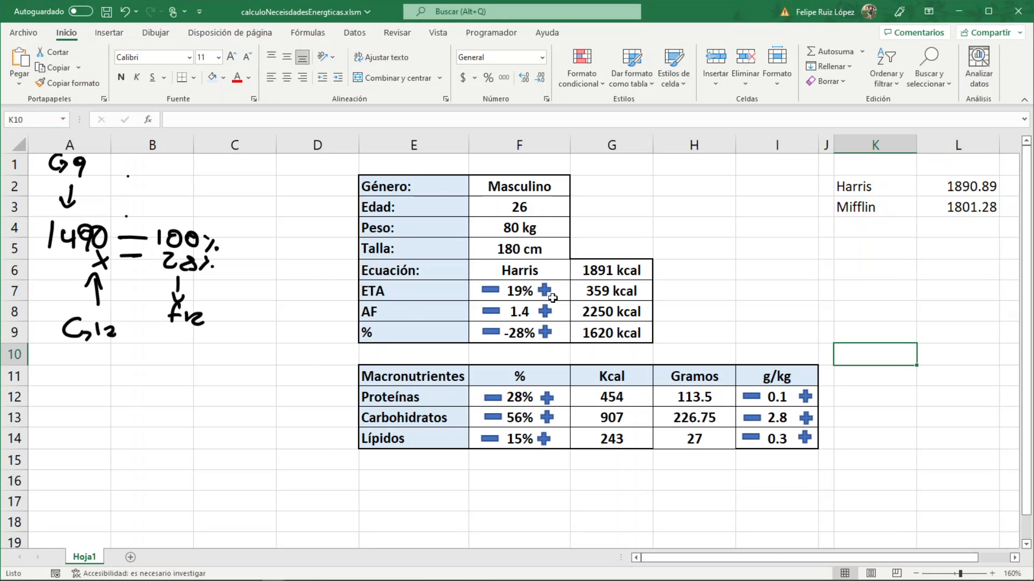
{"action": "left_click", "coordinate": [751, 398]}
{"action": "left_click", "coordinate": [805, 400]}
{"action": "left_click", "coordinate": [806, 404]}
{"action": "left_click", "coordinate": [806, 404]}
{"action": "left_click", "coordinate": [806, 404]}
{"action": "left_click", "coordinate": [806, 404]}
Clear the Proteínas g/kg value in cell I12
{"action": "left_click", "coordinate": [782, 400]}
{"action": "key", "text": "BackSpace"}
{"action": "key", "text": "Return"}
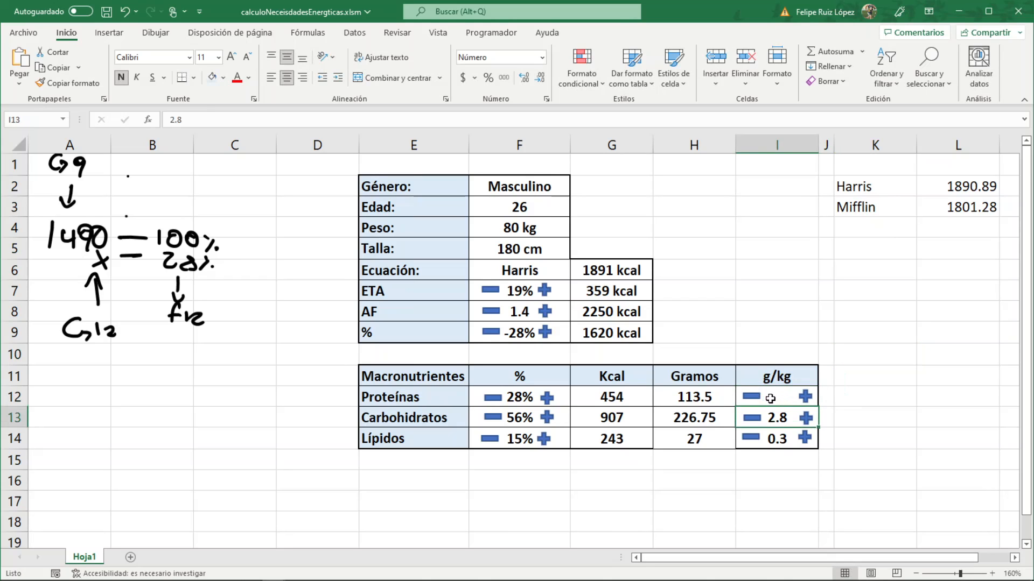
Raise the empty Proteínas g/kg value to 1.1 with its plus shape to test the increase macro
{"action": "left_click", "coordinate": [808, 399]}
{"action": "left_click", "coordinate": [811, 398]}
{"action": "left_click", "coordinate": [810, 398]}
{"action": "left_click", "coordinate": [810, 398]}
{"action": "left_click", "coordinate": [811, 399]}
{"action": "left_click", "coordinate": [812, 398]}
{"action": "left_click", "coordinate": [812, 398]}
{"action": "left_click", "coordinate": [812, 399]}
{"action": "left_click", "coordinate": [812, 398]}
{"action": "left_click", "coordinate": [812, 398]}
{"action": "left_click", "coordinate": [812, 398]}
{"action": "left_click", "coordinate": [399, 425]}
{"action": "left_click", "coordinate": [426, 440]}
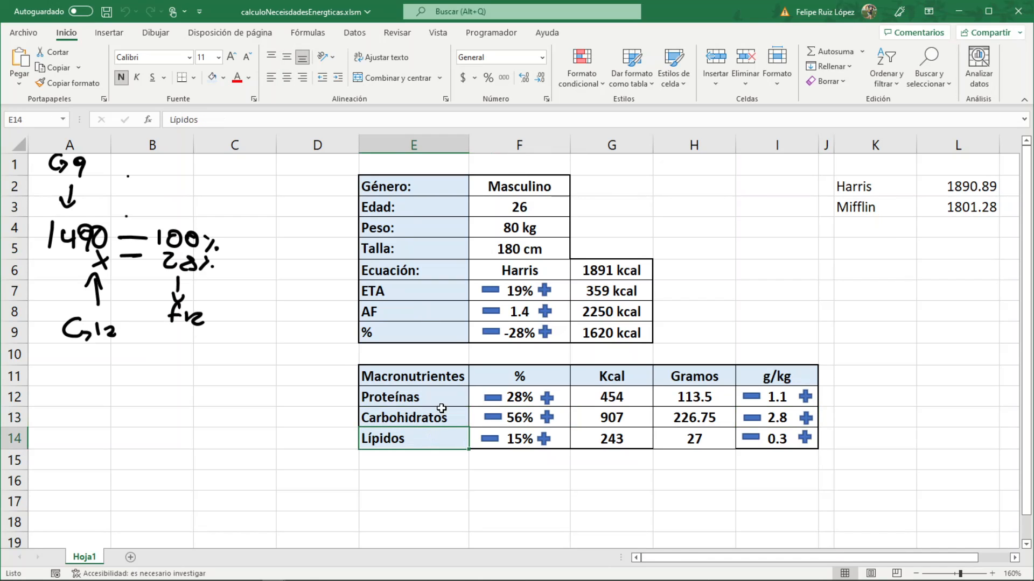
Copy the With Hoja1 block of DisminuirGkgPs into the empty DisminuirGkgHC macro in the VBA editor
{"action": "key", "text": "alt+F11"}
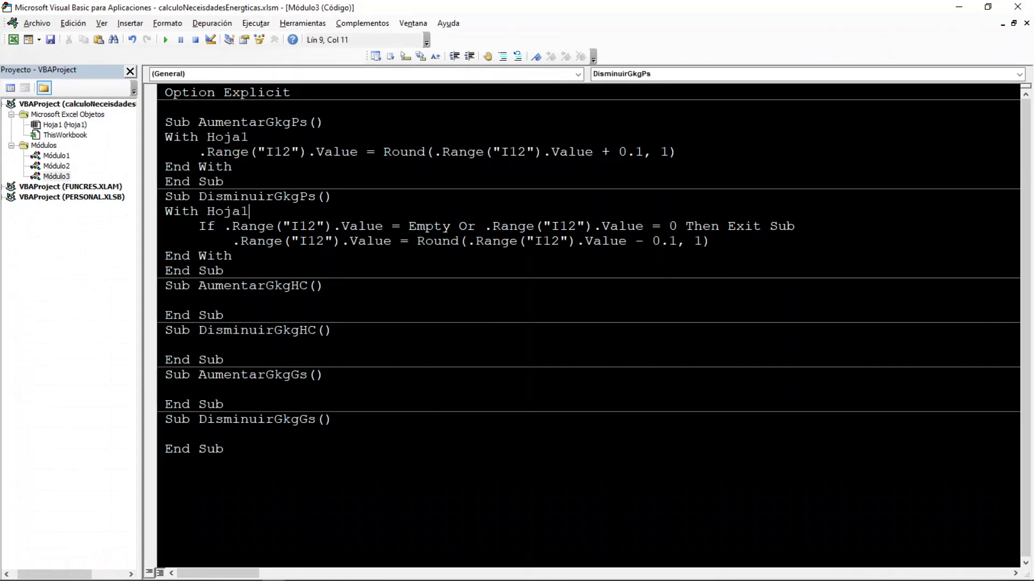
{"action": "left_click_drag", "start_coordinate": [232, 255], "coordinate": [155, 216]}
{"action": "key", "text": "ctrl+c"}
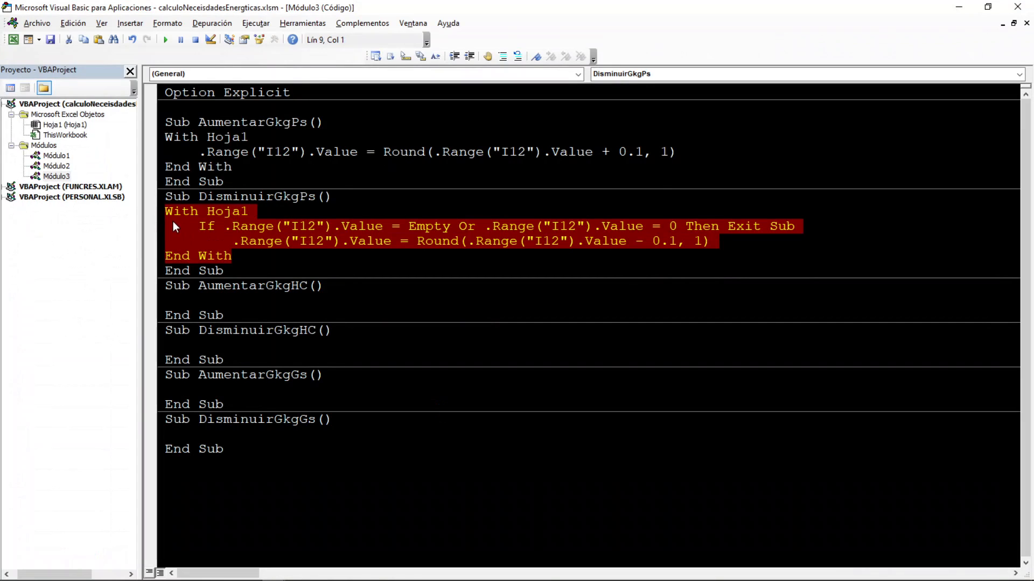
{"action": "left_click", "coordinate": [166, 345]}
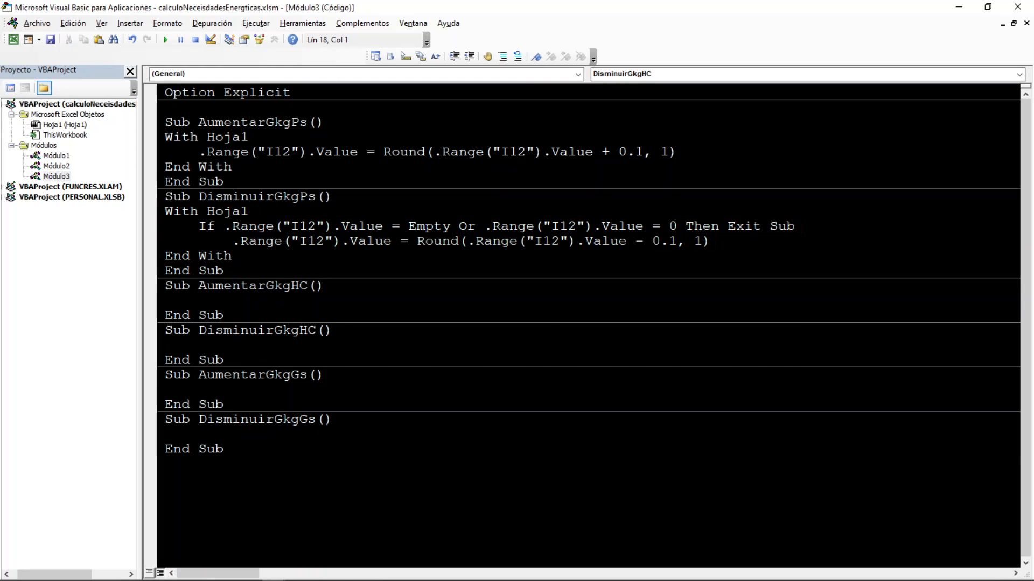
{"action": "key", "text": "ctrl+v"}
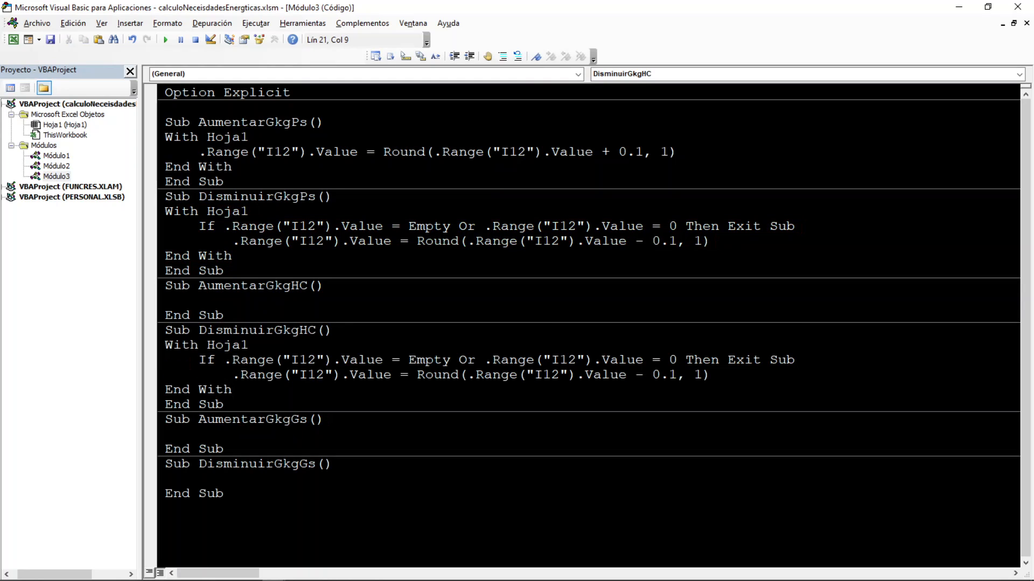
Change the cell references in DisminuirGkgHC's condition and assignment from I12 to I13
{"action": "double_click", "coordinate": [305, 360]}
{"action": "left_click", "coordinate": [314, 360]}
{"action": "key", "text": "BackSpace"}
{"action": "key", "text": "BackSpace"}
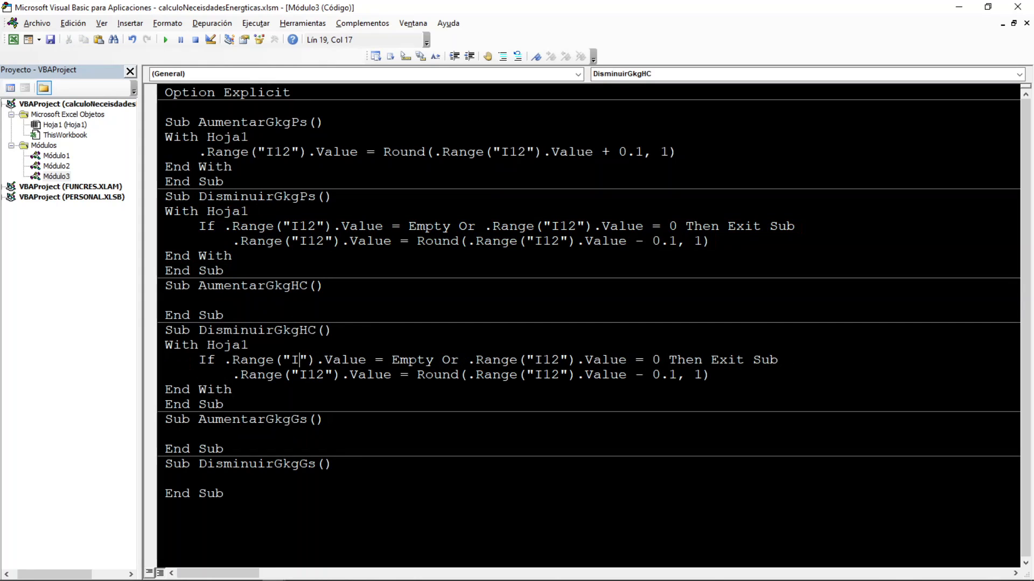
{"action": "type", "text": "13"}
{"action": "double_click", "coordinate": [305, 360]}
{"action": "key", "text": "ctrl+c"}
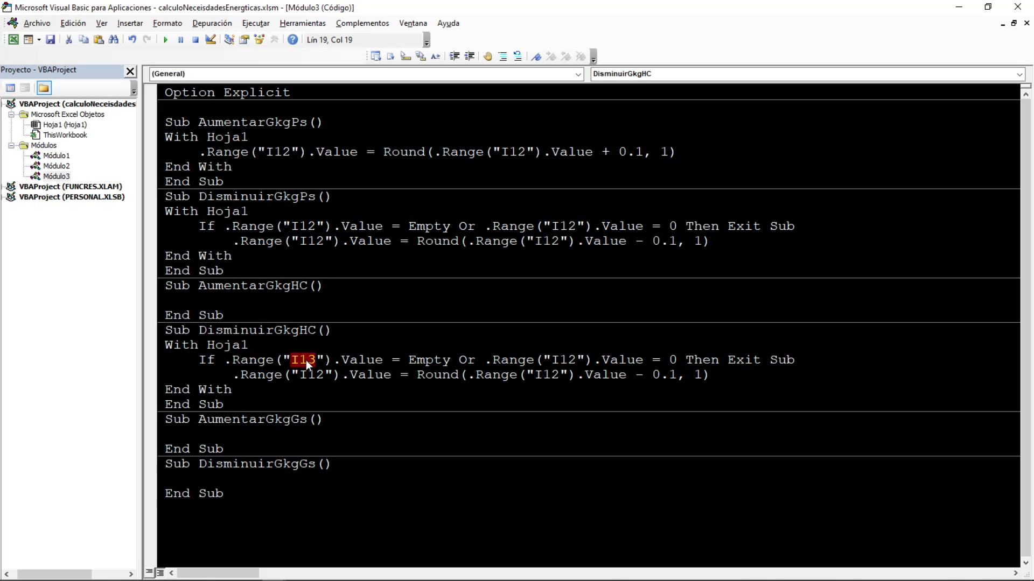
{"action": "left_click", "coordinate": [575, 361]}
{"action": "key", "text": "BackSpace"}
{"action": "type", "text": "3"}
{"action": "double_click", "coordinate": [312, 375]}
{"action": "key", "text": "ctrl+v"}
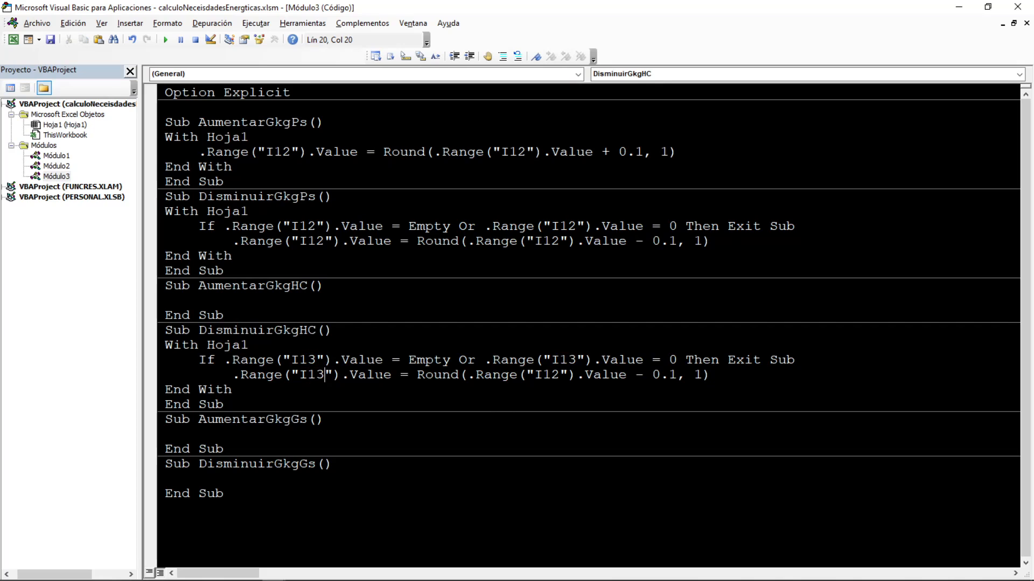
Copy the With block of AumentarGkgPs into AumentarGkgHC and change both of its cell references to I13
{"action": "left_click_drag", "start_coordinate": [233, 167], "coordinate": [165, 138]}
{"action": "key", "text": "ctrl+c"}
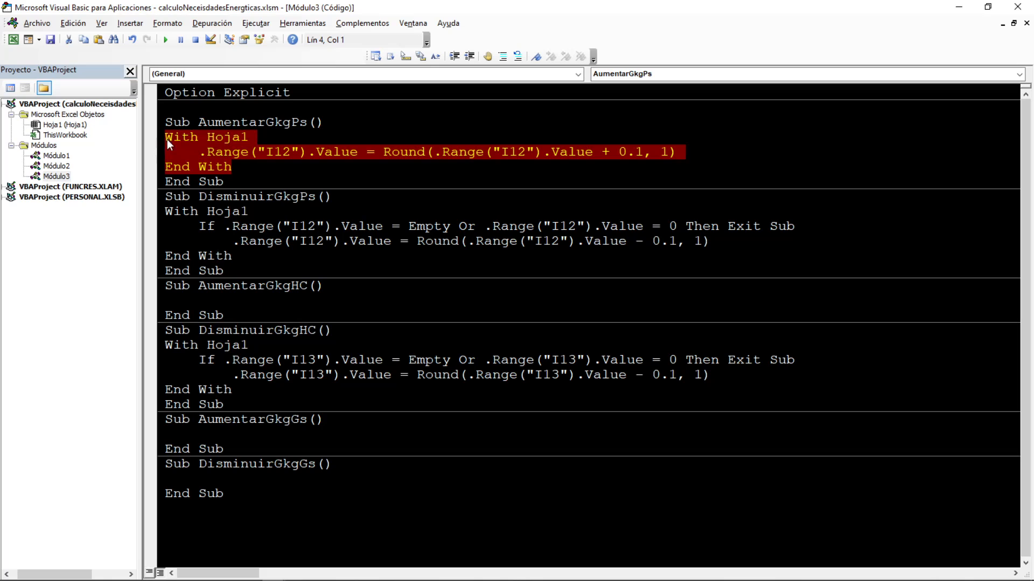
{"action": "left_click", "coordinate": [167, 300]}
{"action": "key", "text": "ctrl+v"}
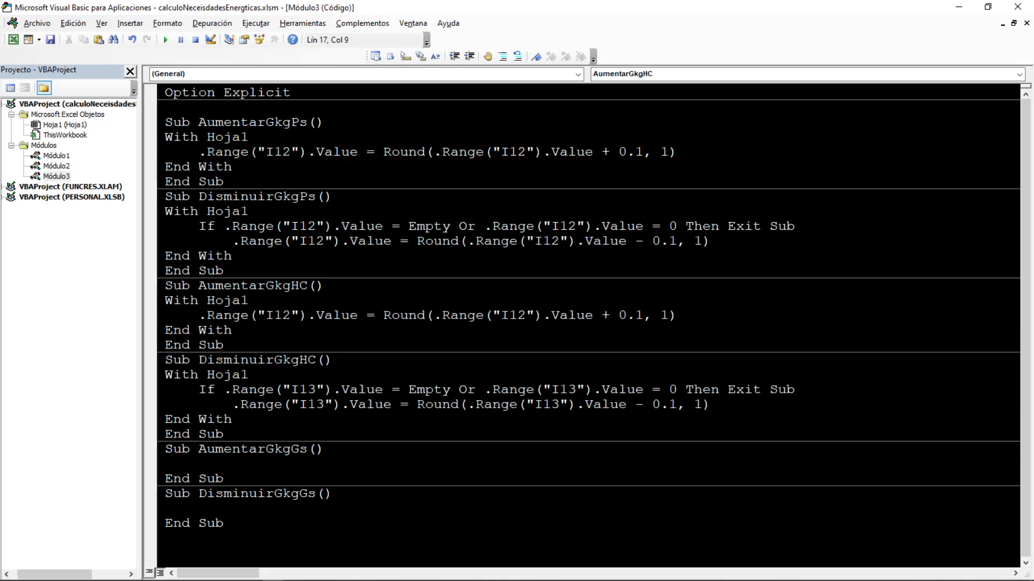
{"action": "double_click", "coordinate": [286, 317]}
{"action": "type", "text": "I13"}
{"action": "double_click", "coordinate": [278, 315]}
{"action": "key", "text": "ctrl+c"}
{"action": "double_click", "coordinate": [514, 315]}
{"action": "key", "text": "ctrl+v"}
Copy the With block of AumentarGkgHC into AumentarGkgGs and change both of its cell references to I14
{"action": "left_click_drag", "start_coordinate": [232, 330], "coordinate": [157, 308]}
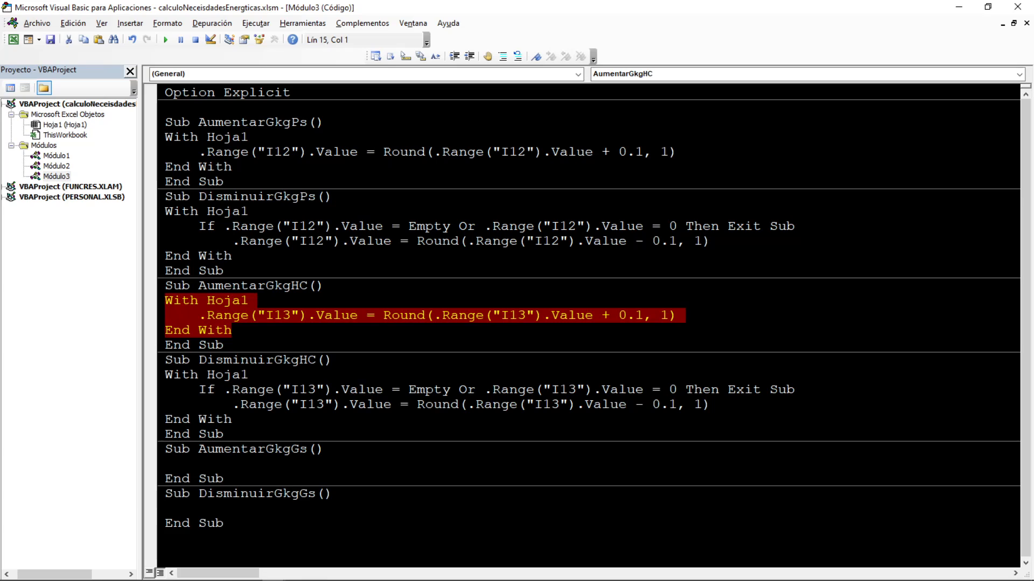
{"action": "key", "text": "ctrl+c"}
{"action": "left_click", "coordinate": [172, 463]}
{"action": "key", "text": "ctrl+v"}
{"action": "double_click", "coordinate": [278, 479]}
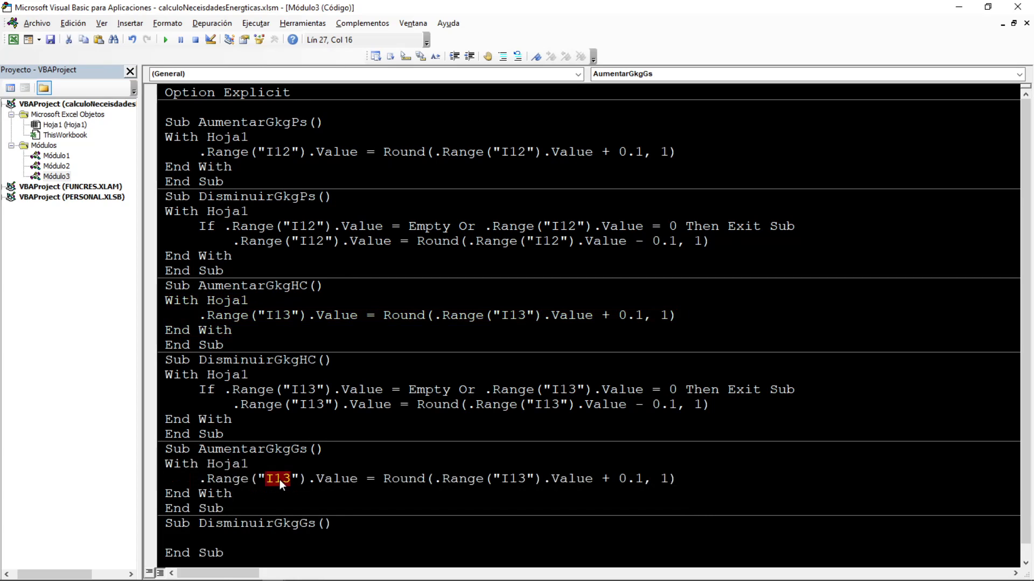
{"action": "type", "text": "1I"}
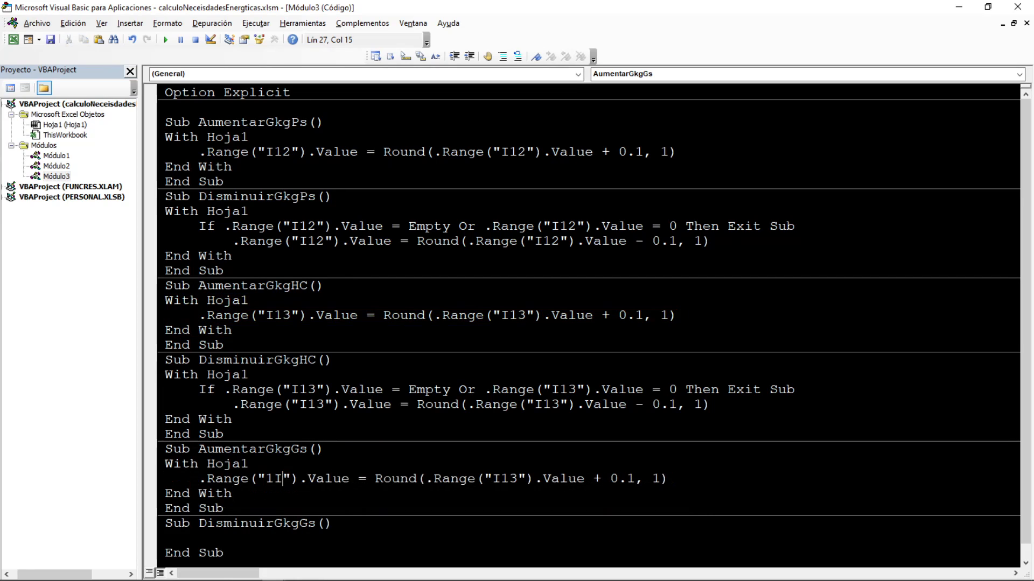
{"action": "key", "text": "BackSpace"}
{"action": "key", "text": "BackSpace"}
{"action": "type", "text": "I14"}
{"action": "double_click", "coordinate": [513, 479]}
{"action": "type", "text": "I14"}
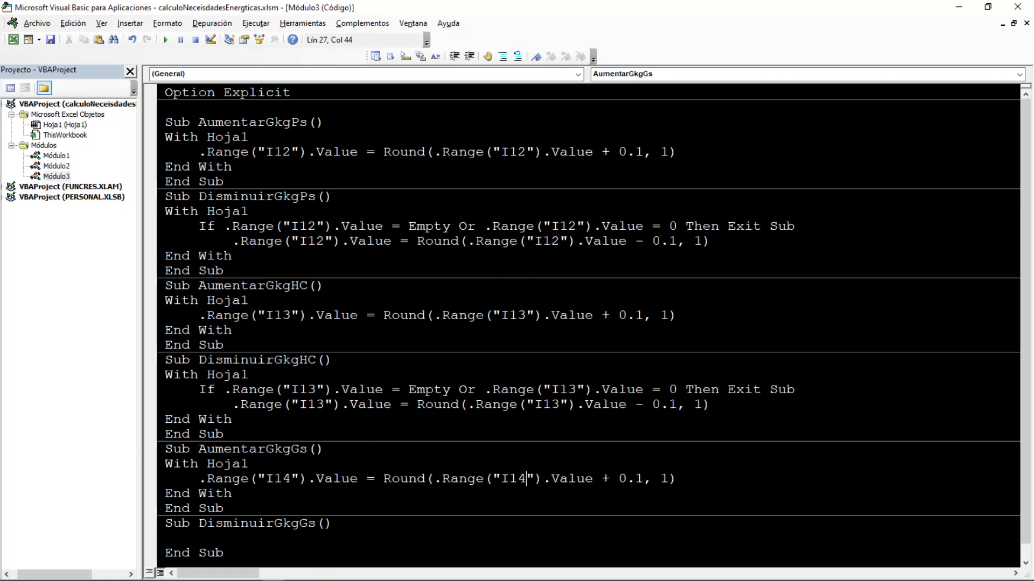
Copy the With Hoja1 block of DisminuirGkgHC into the empty DisminuirGkgGs macro
{"action": "left_click_drag", "start_coordinate": [232, 419], "coordinate": [165, 377]}
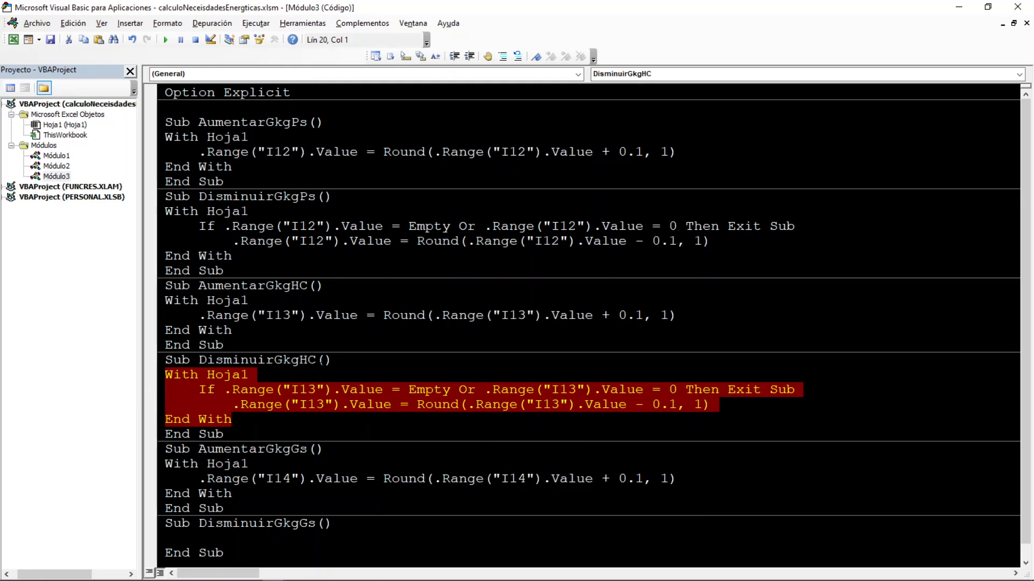
{"action": "left_click", "coordinate": [190, 553]}
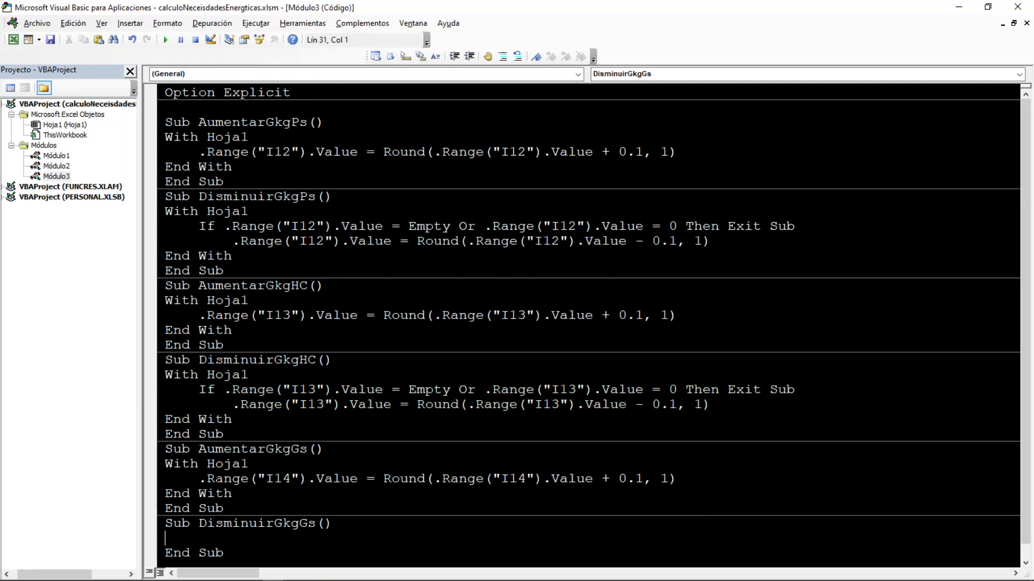
{"action": "scroll", "coordinate": [588, 325], "scroll_direction": "down", "scroll_amount": 1}
{"action": "key", "text": "ctrl+v"}
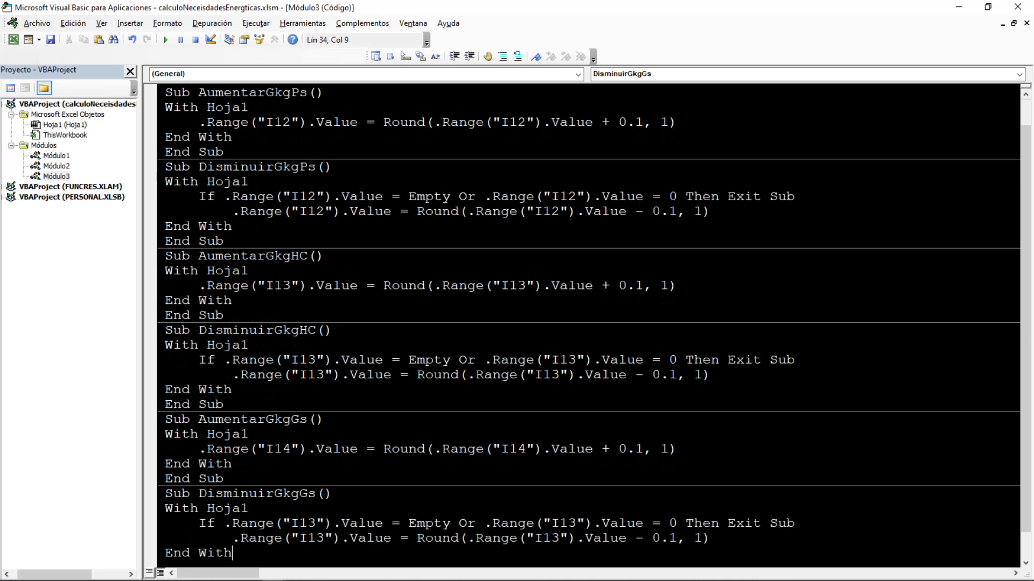
Change the four cell references in DisminuirGkgGs's condition and assignment to I14
{"action": "left_click", "coordinate": [302, 522]}
{"action": "double_click", "coordinate": [282, 453]}
{"action": "left_click", "coordinate": [309, 525]}
{"action": "key", "text": "Delete"}
{"action": "type", "text": "4"}
{"action": "double_click", "coordinate": [564, 524]}
{"action": "key", "text": "ctrl+v"}
{"action": "left_click", "coordinate": [316, 538]}
{"action": "key", "text": "Delete"}
{"action": "type", "text": "4"}
{"action": "double_click", "coordinate": [547, 539]}
{"action": "key", "text": "ctrl+v"}
Return to the worksheet and assign the AumentarGkgHC macro to the Carbohidratos g/kg plus shape
{"action": "left_click", "coordinate": [958, 7]}
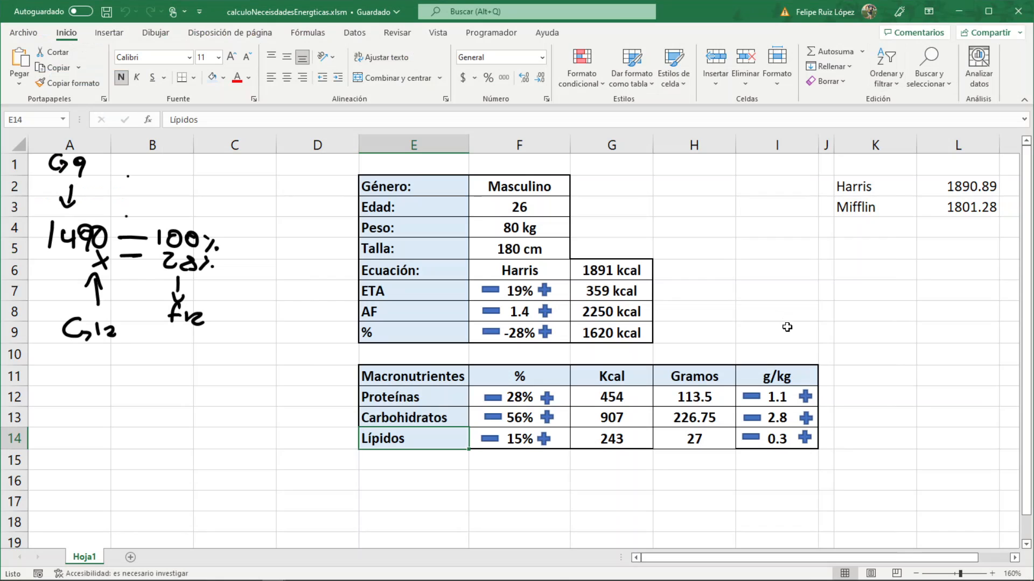
{"action": "right_click", "coordinate": [805, 419]}
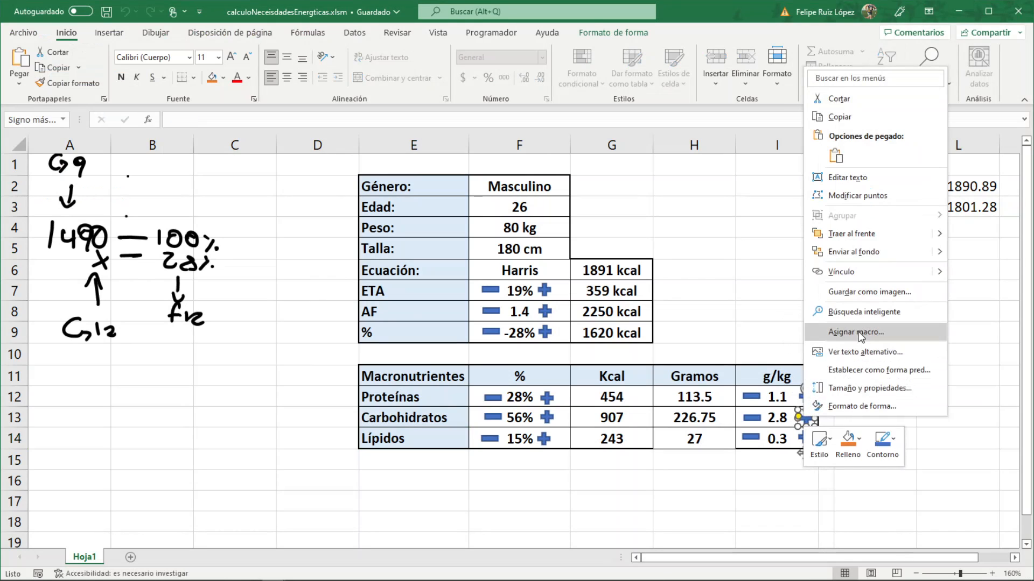
{"action": "left_click", "coordinate": [858, 332]}
{"action": "left_click", "coordinate": [809, 306]}
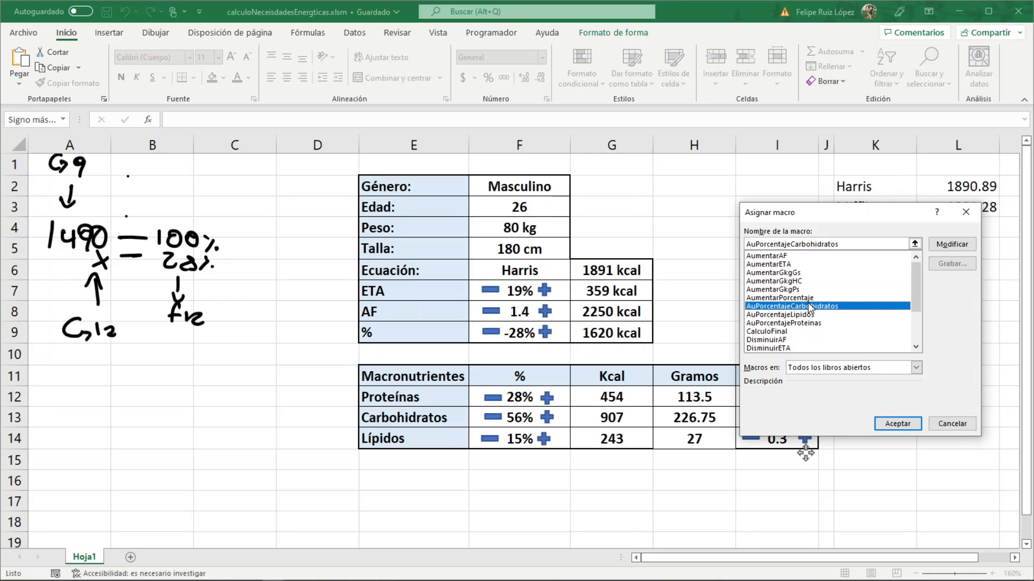
{"action": "key", "text": "Down"}
{"action": "key", "text": "Home"}
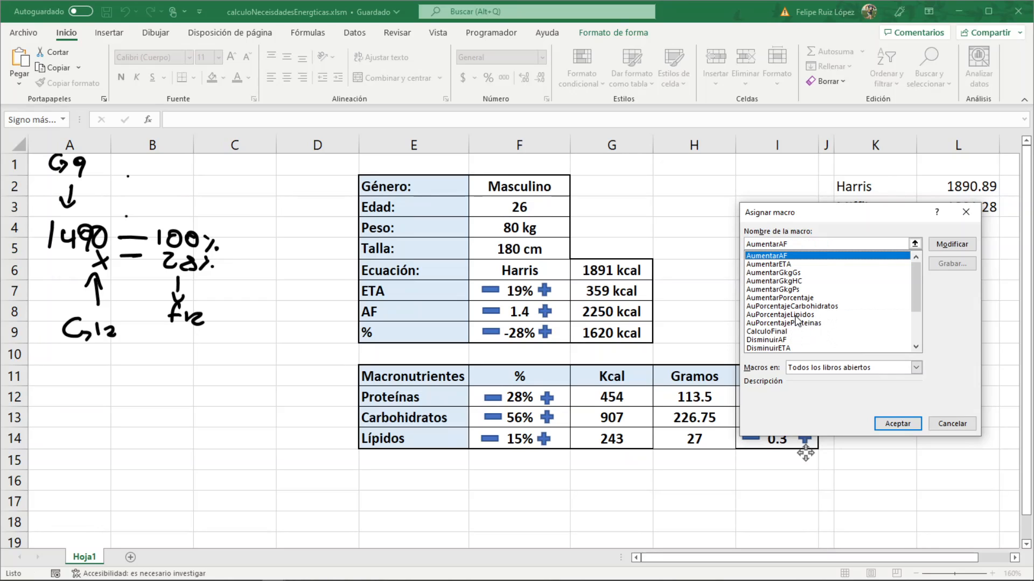
{"action": "left_click", "coordinate": [789, 282]}
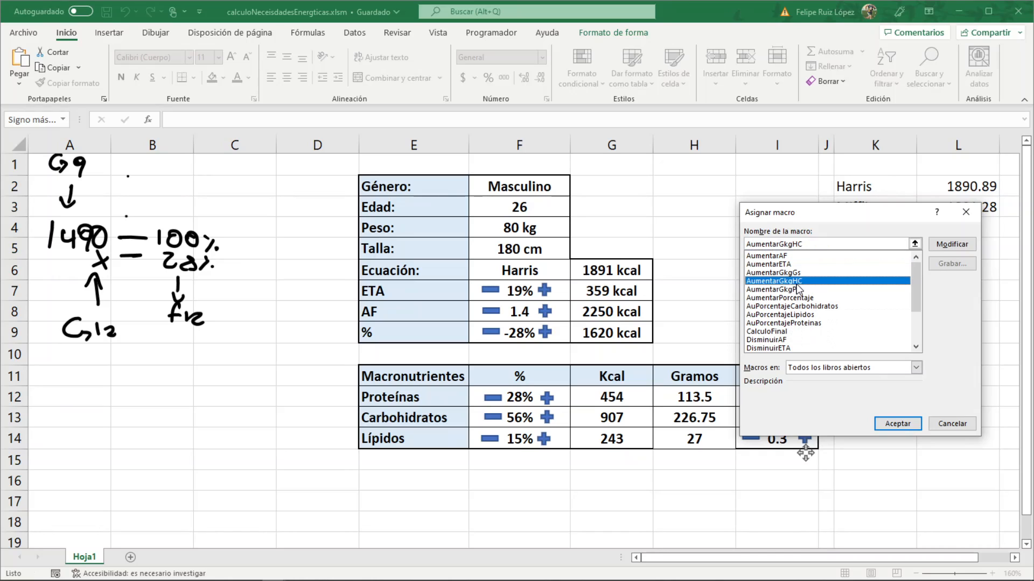
{"action": "key", "text": "Return"}
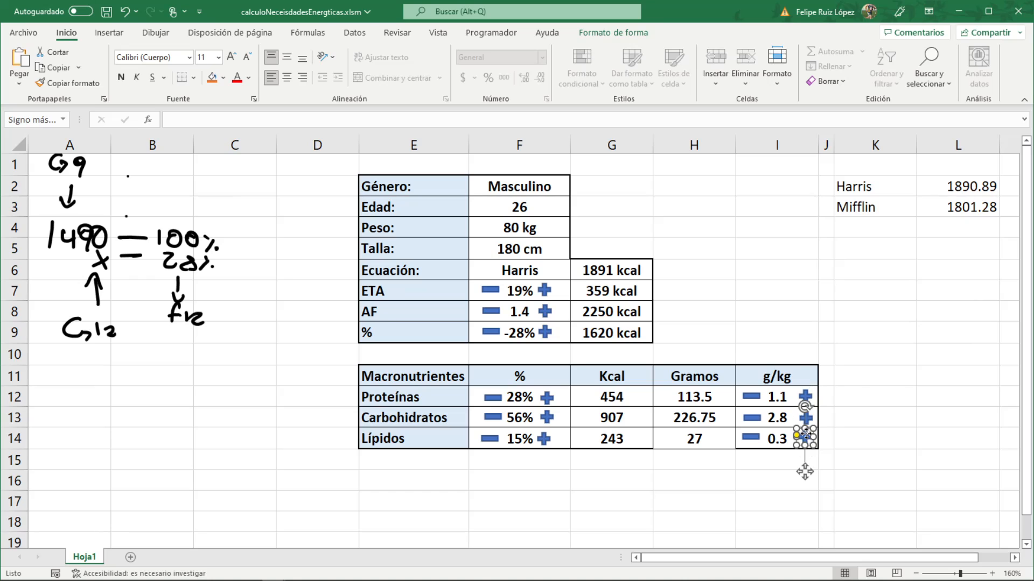
Assign the AumentarGkgGs macro to the Lípidos g/kg plus shape and deselect the shape
{"action": "right_click", "coordinate": [822, 446]}
{"action": "left_click", "coordinate": [859, 350]}
{"action": "left_click", "coordinate": [790, 345]}
{"action": "key", "text": "a"}
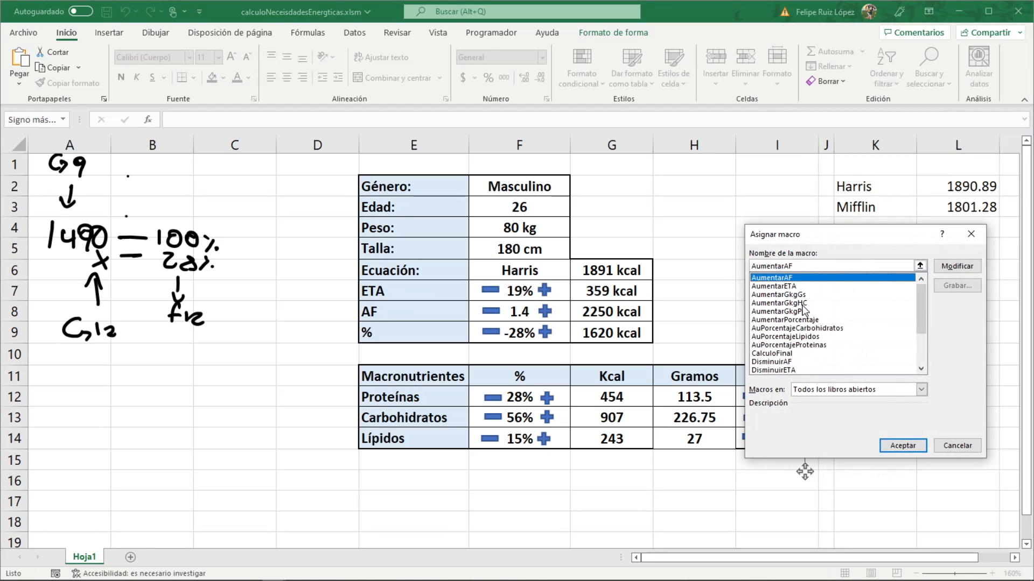
{"action": "double_click", "coordinate": [806, 295]}
{"action": "left_click", "coordinate": [856, 462]}
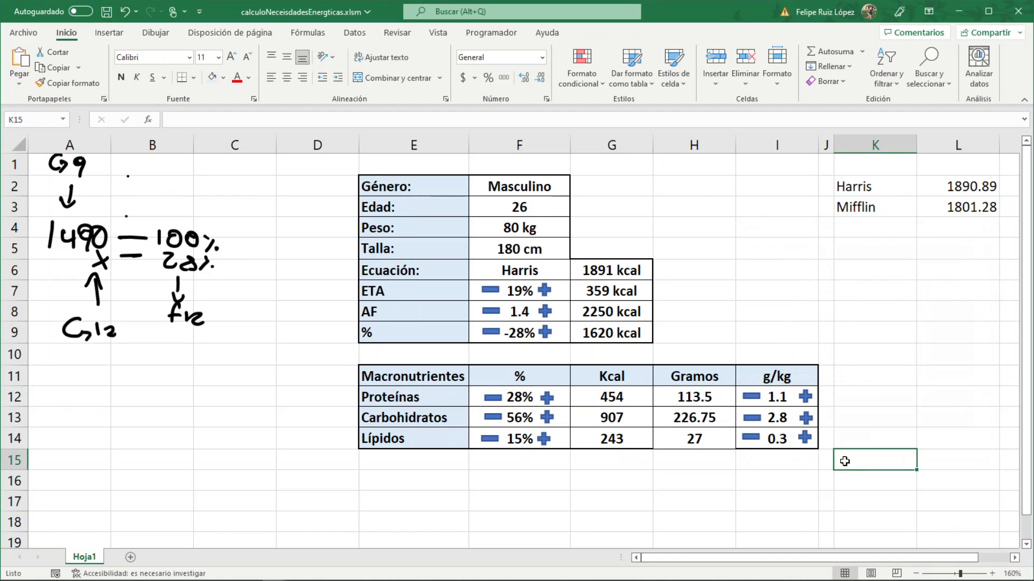
Assign the DisminuirGkgHC macro to the Carbohidratos g/kg minus shape
{"action": "left_click", "coordinate": [752, 417], "text": "ctrl"}
{"action": "right_click", "coordinate": [755, 419]}
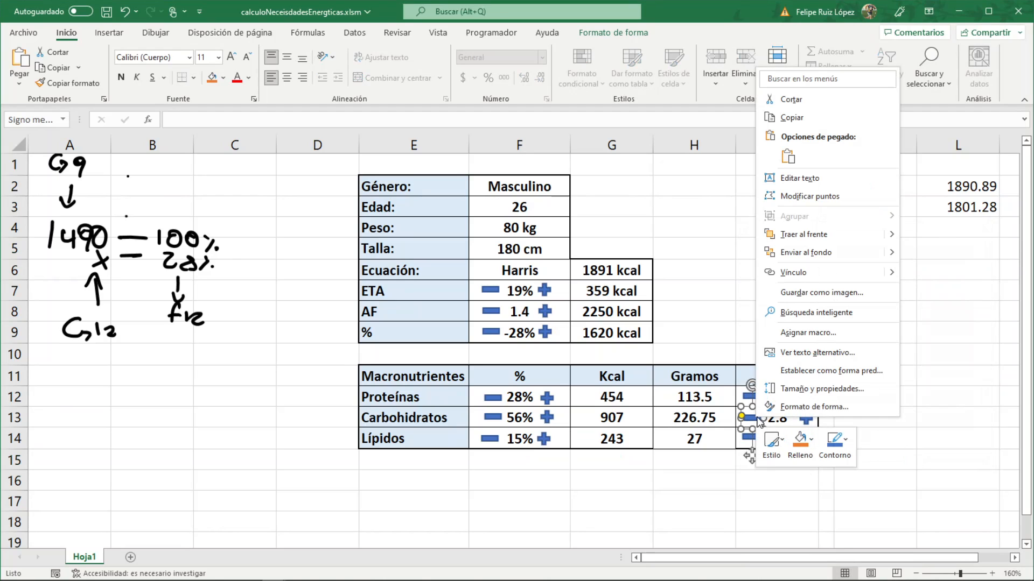
{"action": "left_click", "coordinate": [757, 345]}
{"action": "left_click", "coordinate": [745, 332]}
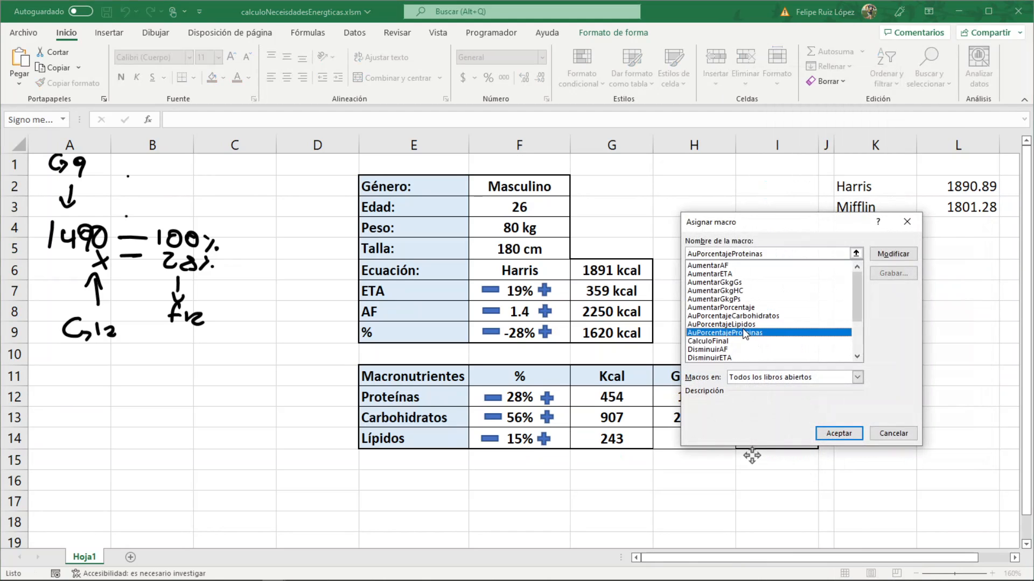
{"action": "key", "text": "d"}
{"action": "scroll", "coordinate": [745, 332], "scroll_direction": "down", "scroll_amount": 1}
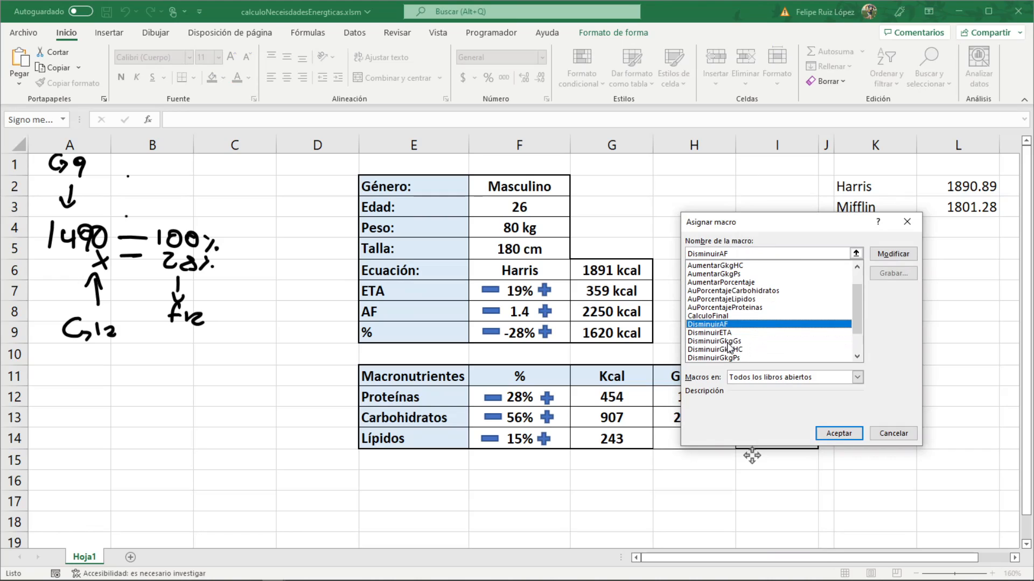
{"action": "left_click_drag", "start_coordinate": [753, 229], "coordinate": [846, 203]}
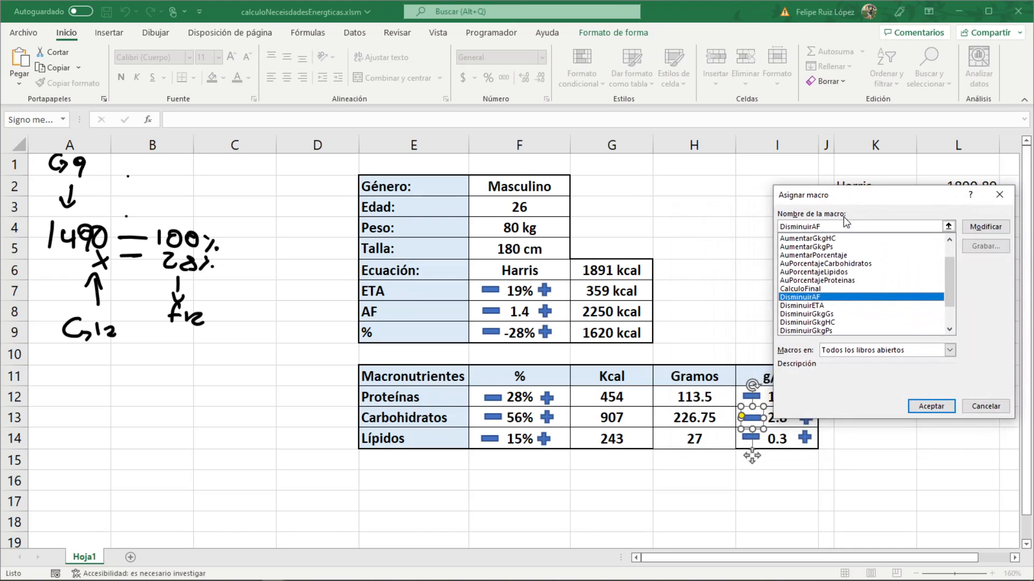
{"action": "double_click", "coordinate": [824, 322]}
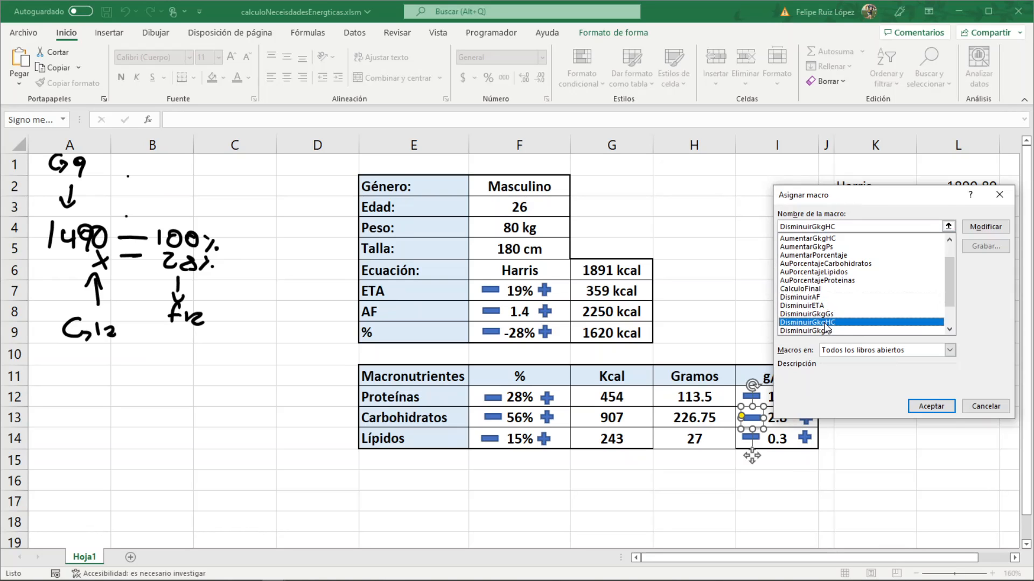
Assign the DisminuirGkgGs macro to the Lípidos g/kg minus shape and deselect the shape
{"action": "left_click", "coordinate": [751, 446]}
{"action": "left_click", "coordinate": [751, 438]}
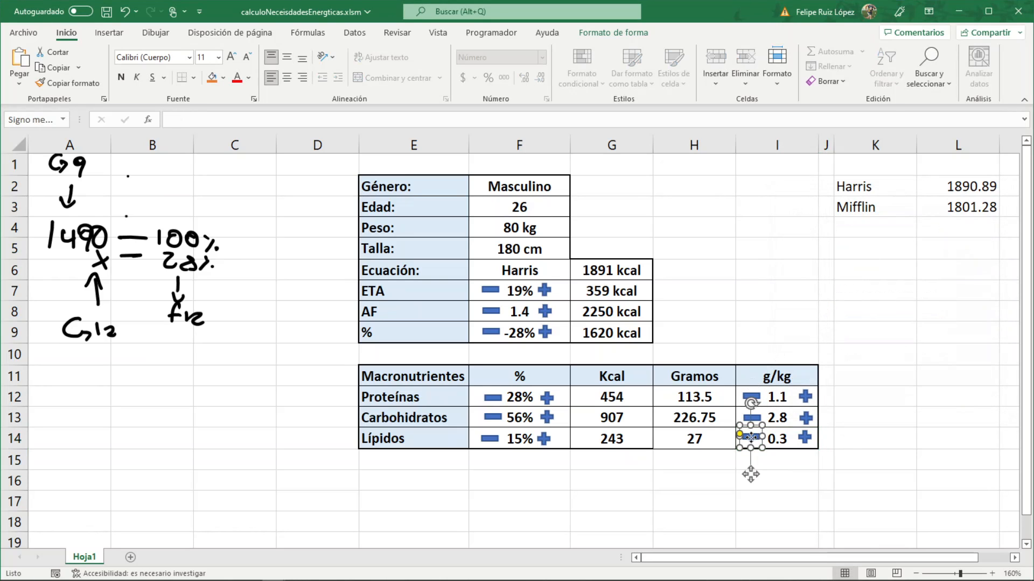
{"action": "right_click", "coordinate": [758, 441]}
{"action": "left_click", "coordinate": [804, 353]}
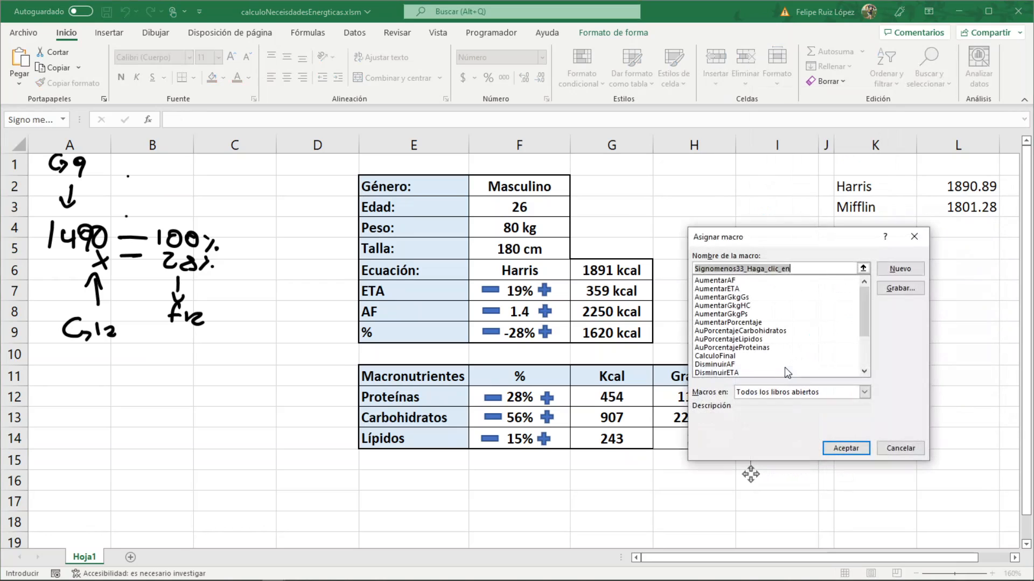
{"action": "left_click", "coordinate": [739, 350]}
{"action": "key", "text": "d"}
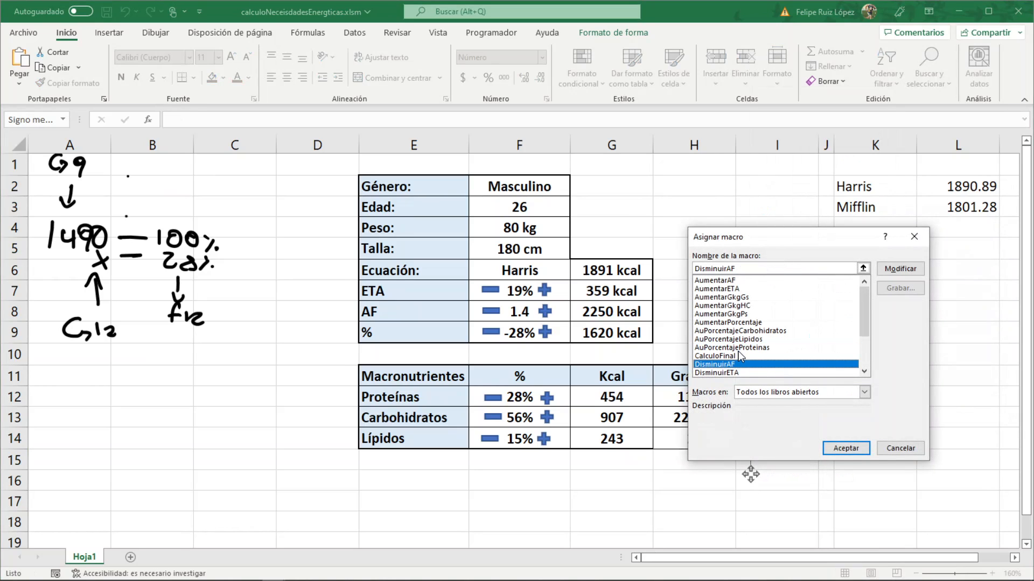
{"action": "scroll", "coordinate": [738, 351], "scroll_direction": "down", "scroll_amount": 2}
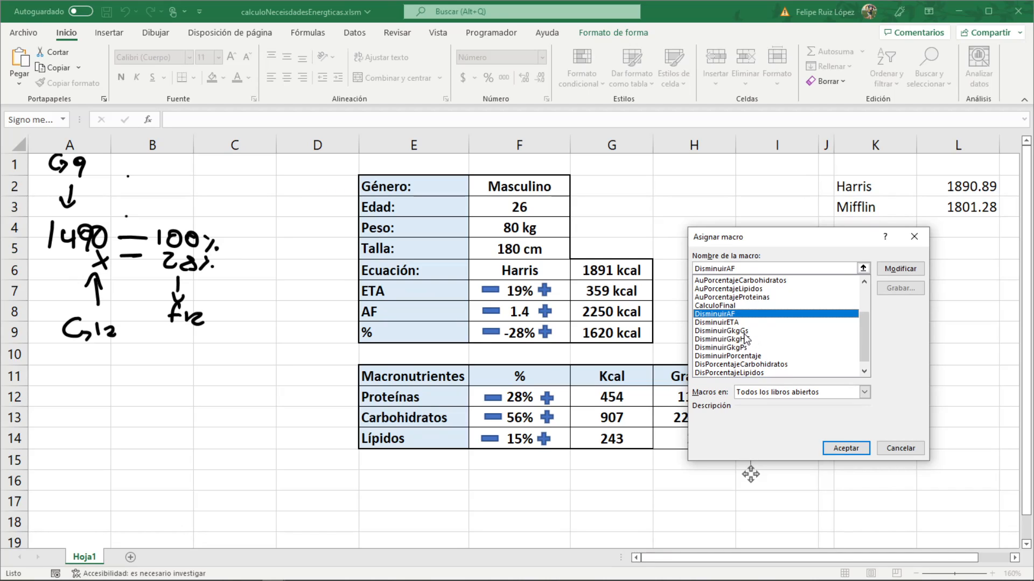
{"action": "left_click", "coordinate": [746, 331]}
{"action": "left_click", "coordinate": [829, 446]}
{"action": "left_click", "coordinate": [840, 458]}
Test the Lípidos g/kg plus and minus shapes, raising the value and then lowering it to 0.2
{"action": "left_click", "coordinate": [805, 439]}
{"action": "left_click", "coordinate": [805, 438]}
{"action": "left_click", "coordinate": [806, 439]}
{"action": "left_click", "coordinate": [754, 438]}
{"action": "left_click", "coordinate": [754, 438]}
{"action": "left_click", "coordinate": [753, 438]}
{"action": "left_click", "coordinate": [753, 438]}
Test the Carbohidratos g/kg minus and plus shapes, lowering the value and then raising it to 2.6
{"action": "left_click", "coordinate": [752, 417]}
{"action": "left_click", "coordinate": [751, 418]}
{"action": "left_click", "coordinate": [752, 418]}
{"action": "left_click", "coordinate": [751, 418]}
{"action": "left_click", "coordinate": [804, 419]}
{"action": "left_click", "coordinate": [805, 419]}
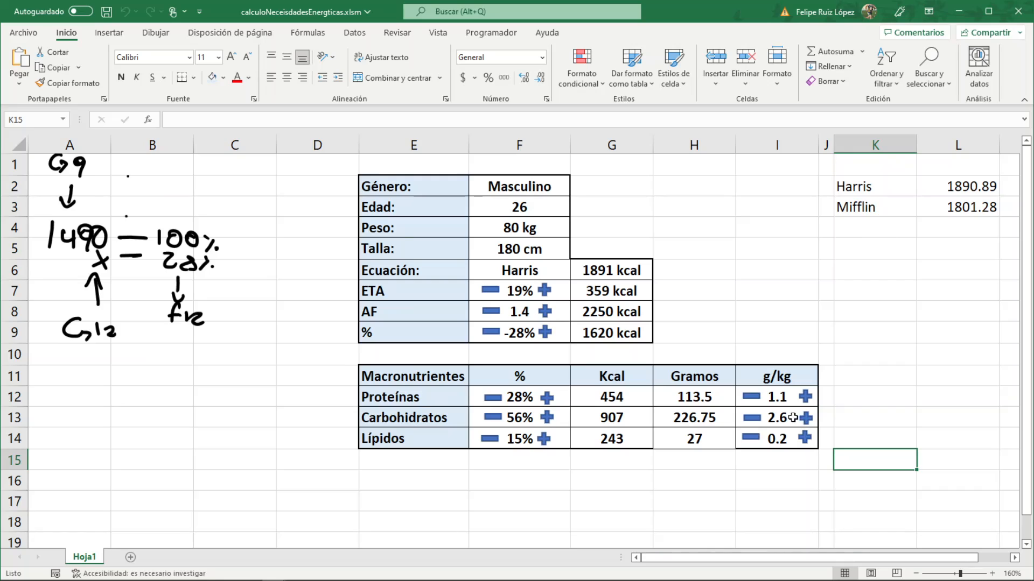
Test the Carbohidratos g/kg minus shape, lowering the value to 2.2, and select cell K13
{"action": "left_click", "coordinate": [751, 418]}
{"action": "left_click", "coordinate": [751, 418]}
{"action": "left_click", "coordinate": [752, 417]}
{"action": "left_click", "coordinate": [751, 418]}
{"action": "left_click", "coordinate": [852, 416]}
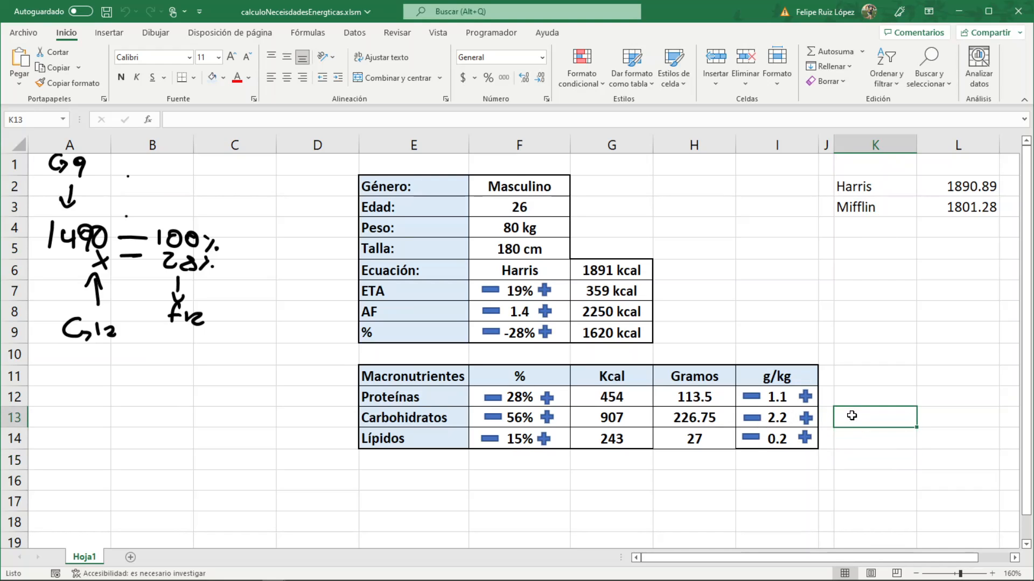
Test the Lípidos g/kg minus and plus shapes, ending at 0.3, and raise the Carbohidratos g/kg value to 2.5
{"action": "left_click", "coordinate": [752, 440]}
{"action": "left_click", "coordinate": [752, 440]}
{"action": "left_click", "coordinate": [804, 438]}
{"action": "left_click", "coordinate": [805, 439]}
{"action": "left_click", "coordinate": [804, 439]}
{"action": "left_click", "coordinate": [806, 419]}
Highlight the %, Kcal and Gramos values of the three macronutrients in turn, to examine which columns depend on g/kg
{"action": "left_click_drag", "start_coordinate": [522, 398], "coordinate": [522, 439]}
{"action": "left_click_drag", "start_coordinate": [606, 398], "coordinate": [612, 439]}
{"action": "left_click_drag", "start_coordinate": [692, 396], "coordinate": [663, 438]}
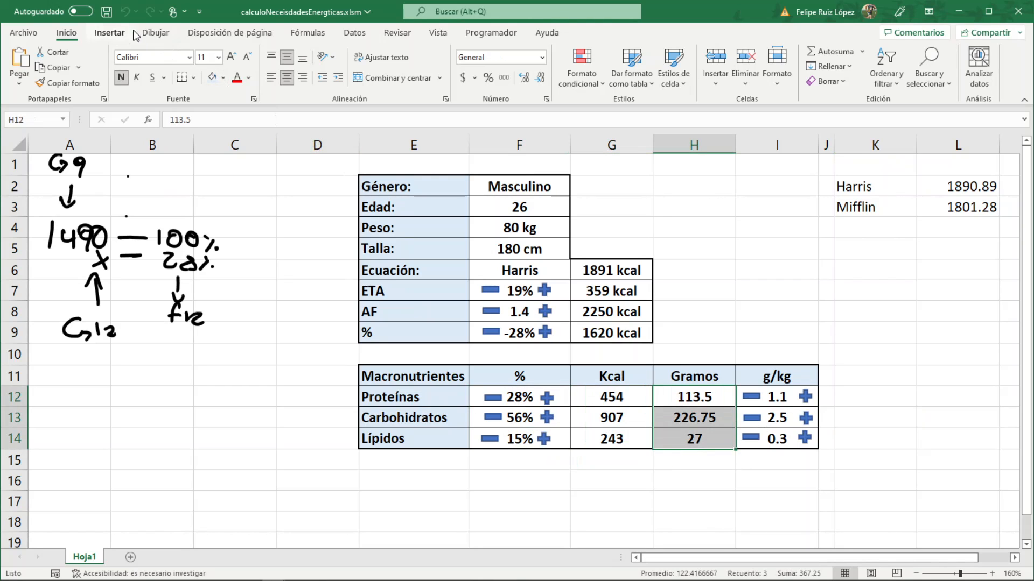
Clear the old ink notes and handwrite the multiplication 1.1 × 80 across columns A and B, checking the weight in F4
{"action": "left_click", "coordinate": [152, 32]}
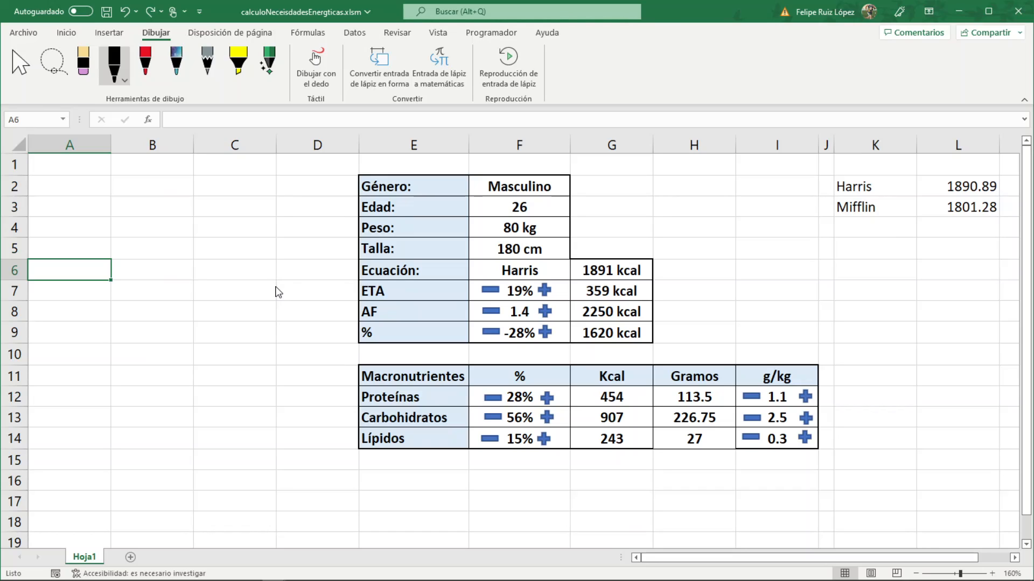
{"action": "key", "text": "ctrl+y"}
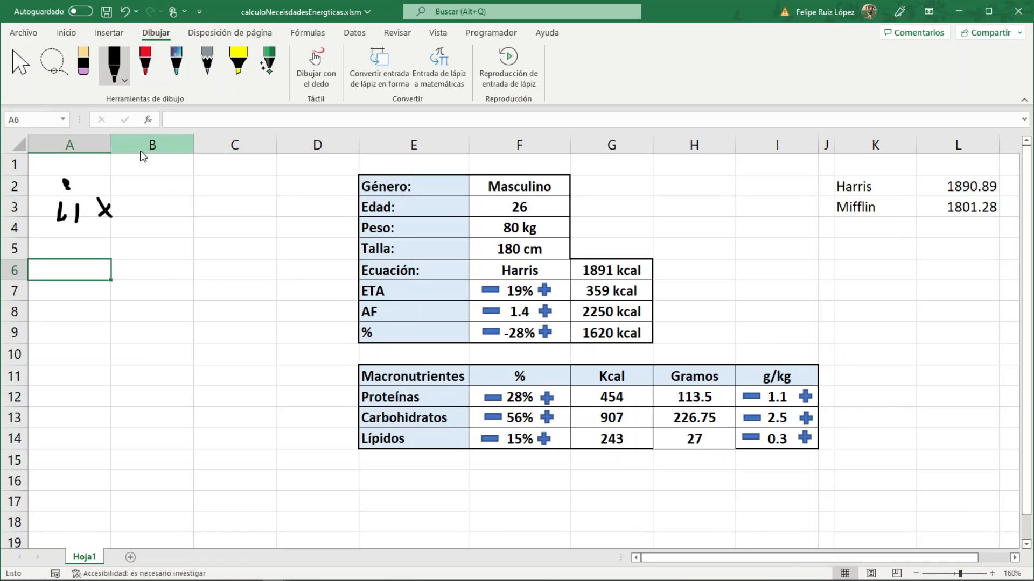
{"action": "left_click", "coordinate": [515, 228]}
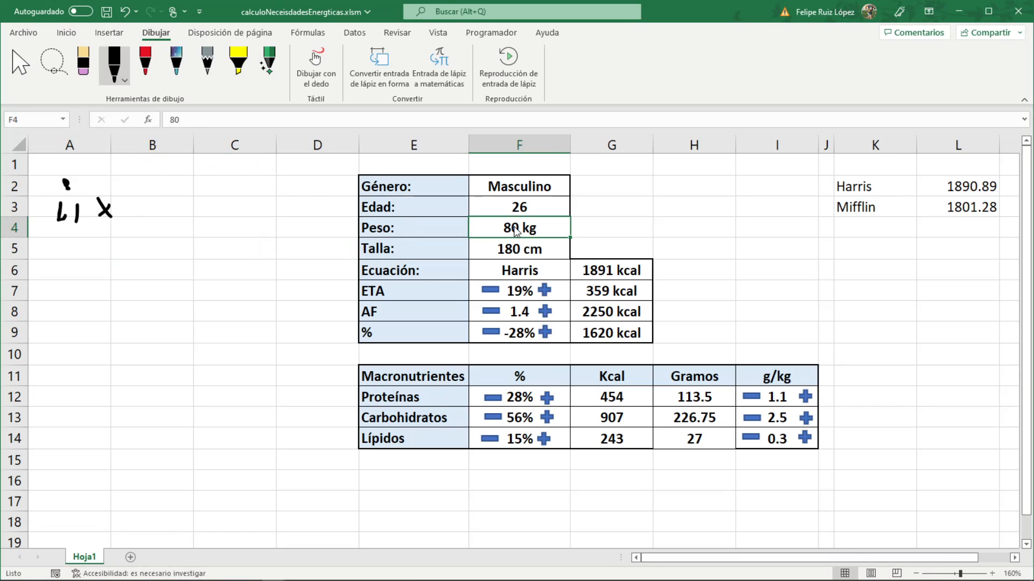
{"action": "left_click_drag", "start_coordinate": [132, 218], "coordinate": [148, 202]}
{"action": "left_click", "coordinate": [694, 269]}
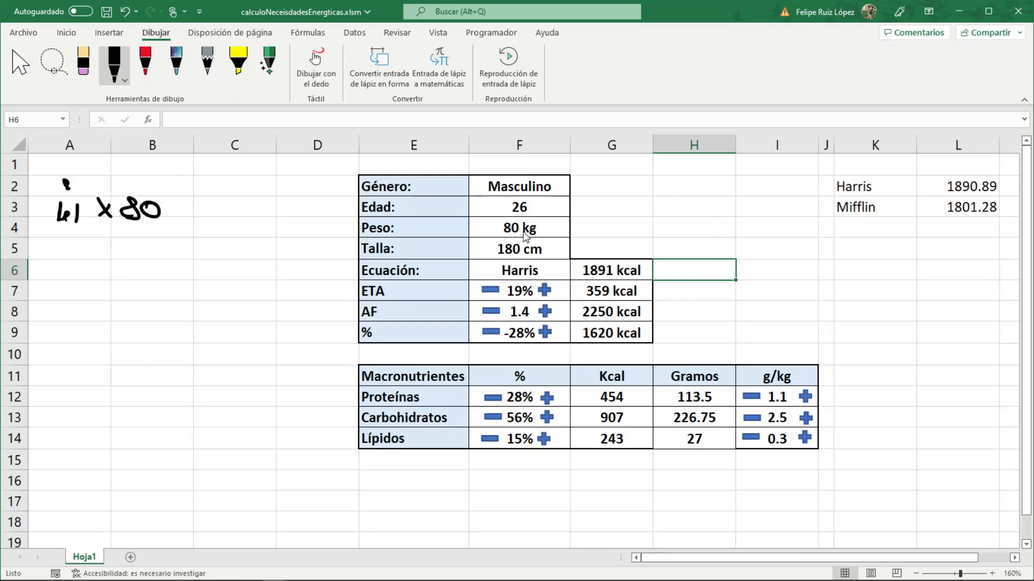
Handwrite an arrow and the cell reference F4 under the 80, and an arrow under the 1.1
{"action": "left_click", "coordinate": [499, 232]}
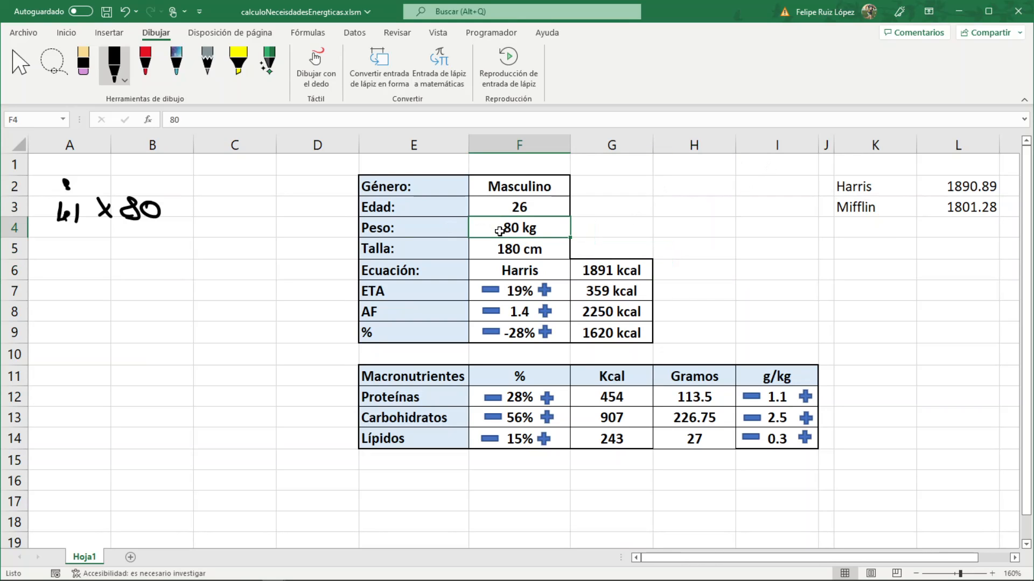
{"action": "mouse_move", "coordinate": [140, 254]}
{"action": "left_mouse_down"}
{"action": "mouse_move", "coordinate": [145, 238]}
{"action": "mouse_move", "coordinate": [135, 271]}
{"action": "left_mouse_up"}
{"action": "left_click_drag", "start_coordinate": [127, 266], "coordinate": [152, 268]}
{"action": "left_click_drag", "start_coordinate": [151, 263], "coordinate": [151, 273]}
{"action": "left_click_drag", "start_coordinate": [64, 238], "coordinate": [64, 246]}
{"action": "left_click_drag", "start_coordinate": [57, 232], "coordinate": [67, 232]}
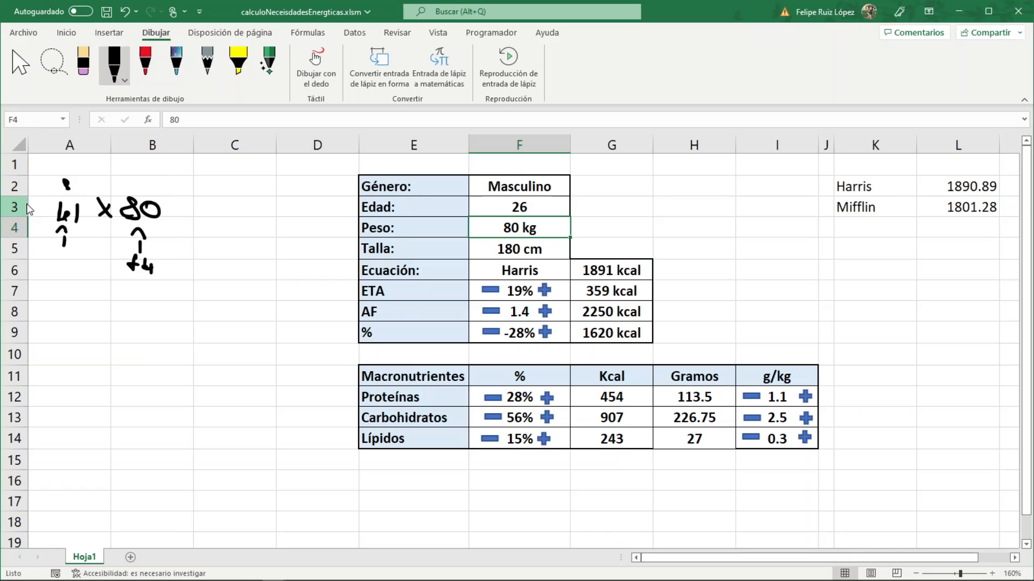
Check the Proteínas g/kg cell and handwrite its reference I12 under the 1.1
{"action": "left_click", "coordinate": [783, 397]}
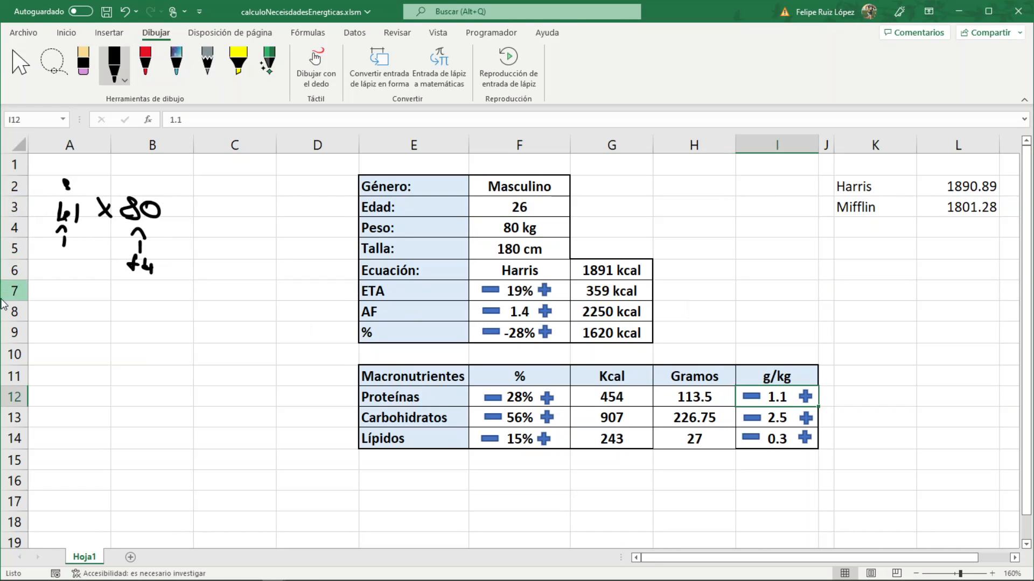
{"action": "mouse_move", "coordinate": [43, 272]}
{"action": "left_mouse_down"}
{"action": "mouse_move", "coordinate": [58, 272]}
{"action": "mouse_move", "coordinate": [49, 272]}
{"action": "left_mouse_up"}
{"action": "mouse_move", "coordinate": [43, 258]}
{"action": "left_mouse_down"}
{"action": "mouse_move", "coordinate": [57, 257]}
{"action": "mouse_move", "coordinate": [64, 273]}
{"action": "left_mouse_up"}
{"action": "left_click_drag", "start_coordinate": [74, 263], "coordinate": [81, 273]}
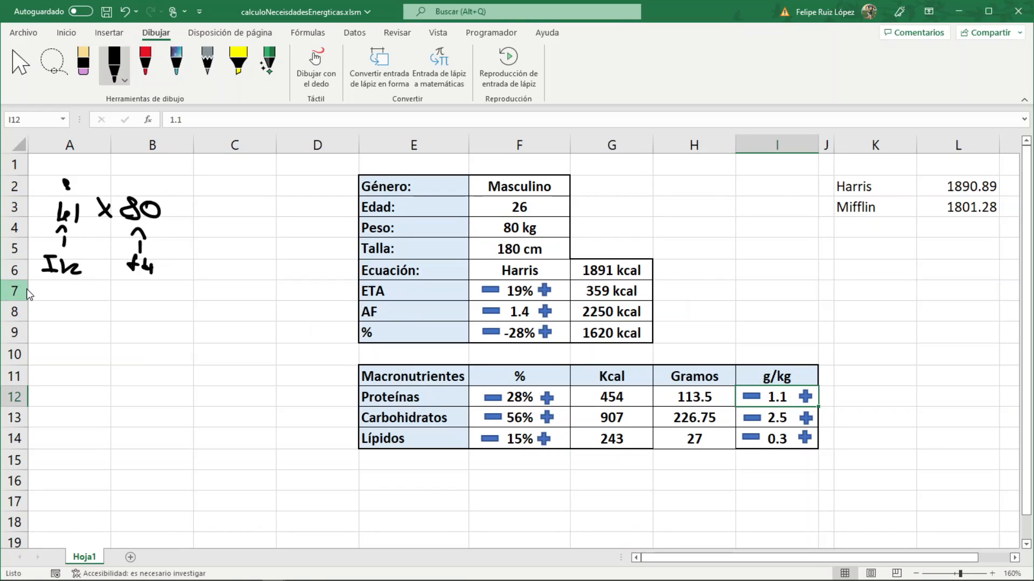
Extend the handwritten formula with "= gr" and label that result with an arrow and the cell reference H12
{"action": "left_click_drag", "start_coordinate": [173, 208], "coordinate": [188, 207]}
{"action": "mouse_move", "coordinate": [172, 198]}
{"action": "left_mouse_down"}
{"action": "mouse_move", "coordinate": [189, 196]}
{"action": "mouse_move", "coordinate": [208, 218]}
{"action": "mouse_move", "coordinate": [198, 225]}
{"action": "mouse_move", "coordinate": [228, 205]}
{"action": "mouse_move", "coordinate": [222, 236]}
{"action": "left_mouse_up"}
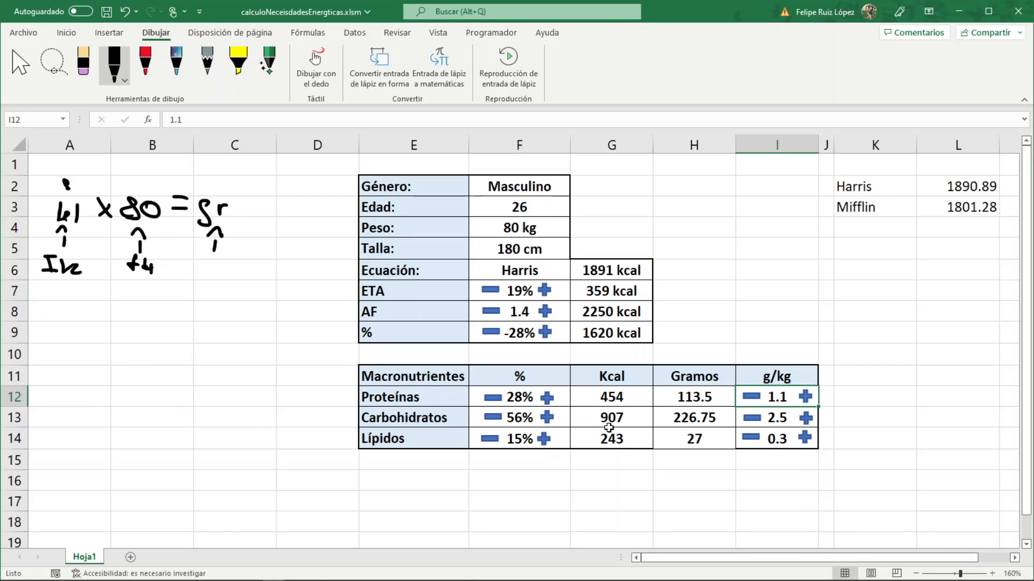
{"action": "left_click", "coordinate": [696, 399]}
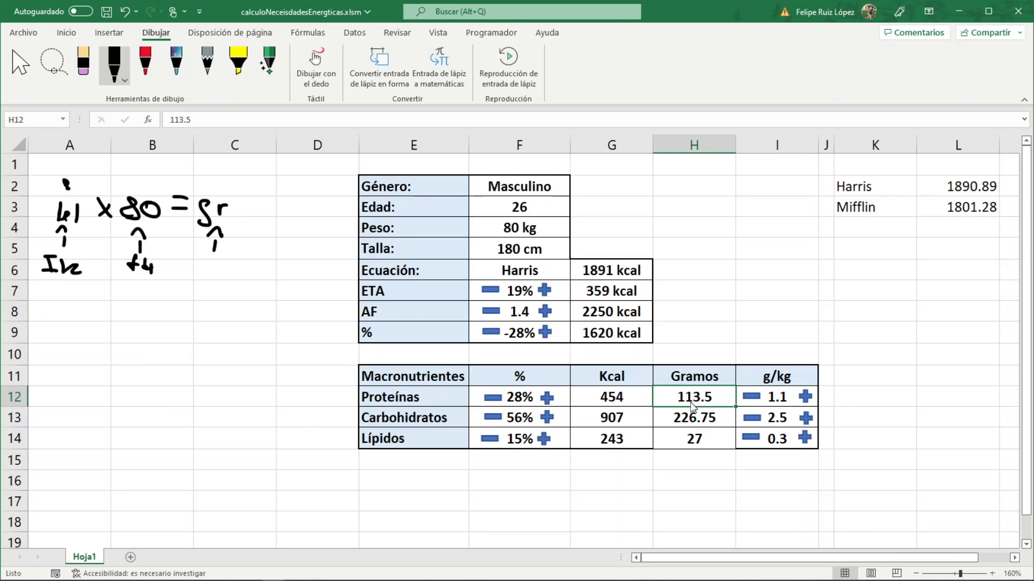
{"action": "left_click_drag", "start_coordinate": [204, 262], "coordinate": [203, 275]}
{"action": "mouse_move", "coordinate": [210, 262]}
{"action": "left_mouse_down"}
{"action": "mouse_move", "coordinate": [210, 276]}
{"action": "mouse_move", "coordinate": [213, 268]}
{"action": "left_mouse_up"}
{"action": "left_click_drag", "start_coordinate": [217, 267], "coordinate": [229, 277]}
Handwrite the multipliers × 4 and × 9 after "gr" in the ink formula
{"action": "left_click_drag", "start_coordinate": [249, 205], "coordinate": [257, 213]}
{"action": "mouse_move", "coordinate": [255, 199]}
{"action": "left_mouse_down"}
{"action": "mouse_move", "coordinate": [248, 213]}
{"action": "mouse_move", "coordinate": [283, 207]}
{"action": "left_mouse_up"}
{"action": "left_click_drag", "start_coordinate": [281, 197], "coordinate": [282, 213]}
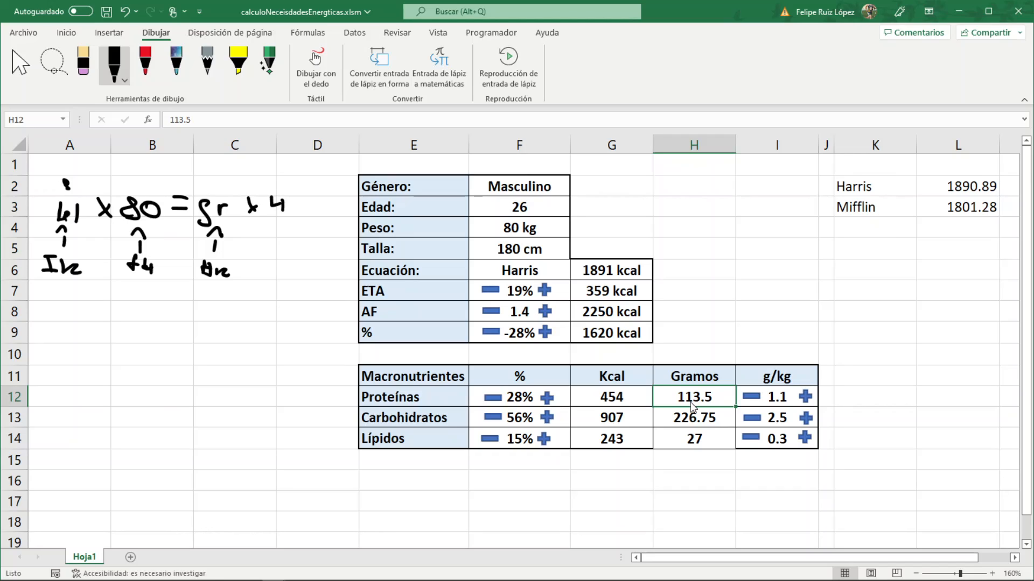
{"action": "mouse_move", "coordinate": [250, 225]}
{"action": "left_mouse_down"}
{"action": "mouse_move", "coordinate": [261, 231]}
{"action": "mouse_move", "coordinate": [252, 232]}
{"action": "left_mouse_up"}
{"action": "left_click_drag", "start_coordinate": [276, 224], "coordinate": [275, 238]}
Switch to the Visual Basic editor and add a blank line below the I12 calculation in AumentarGkgPs
{"action": "key", "text": "alt+F11"}
{"action": "scroll", "coordinate": [693, 408], "scroll_direction": "up", "scroll_amount": 1}
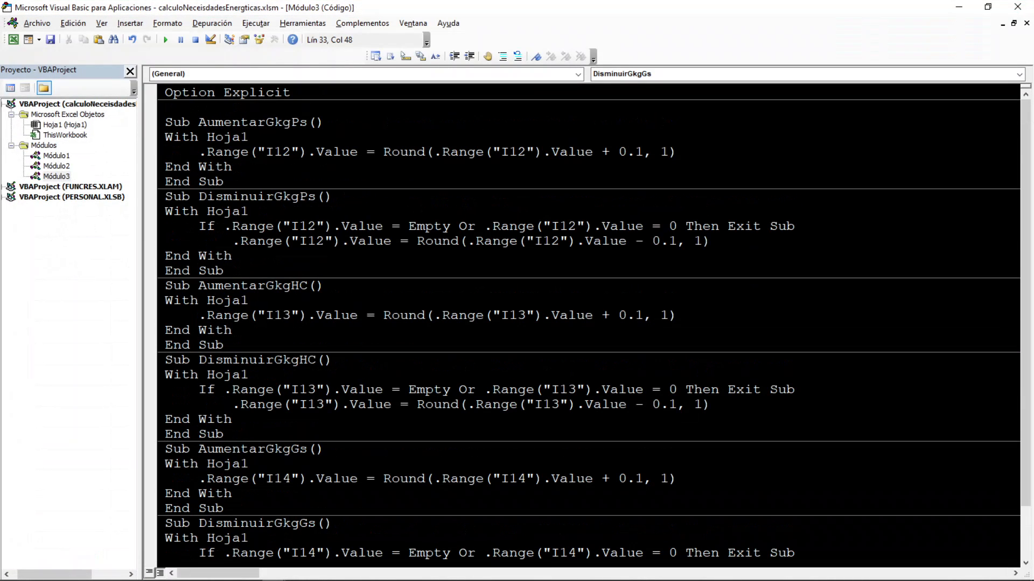
{"action": "left_click", "coordinate": [678, 152]}
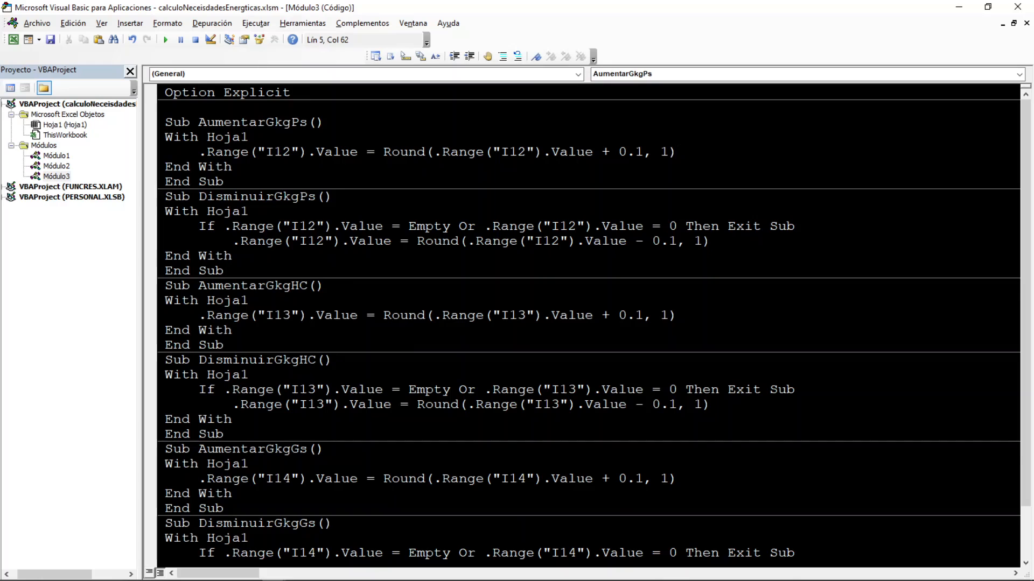
{"action": "key", "text": "Return"}
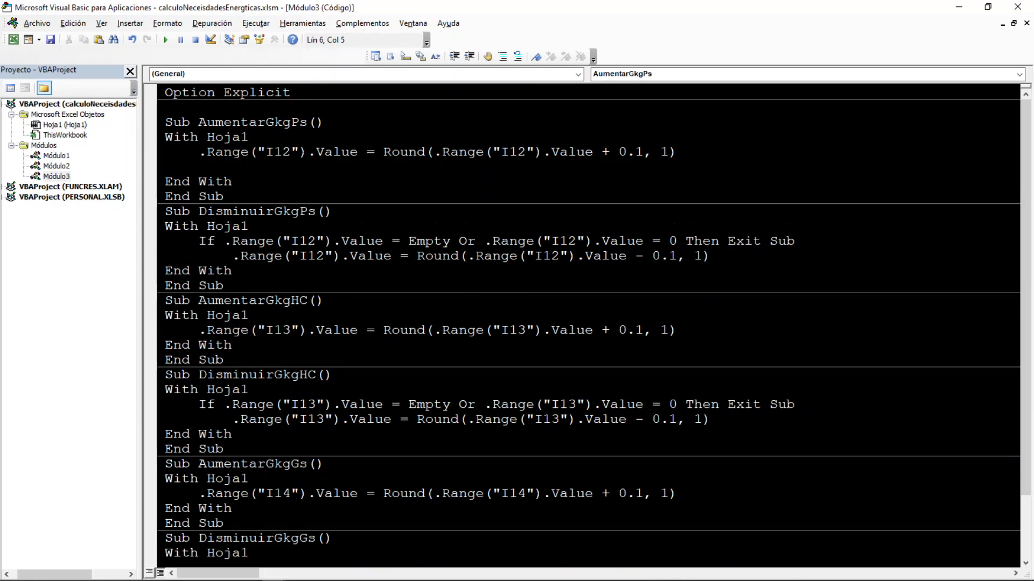
Place the code editor beside the handwritten formula, check the protein grams cell H12, and collapse the project pane's width
{"action": "left_click_drag", "start_coordinate": [273, 14], "coordinate": [558, 44]}
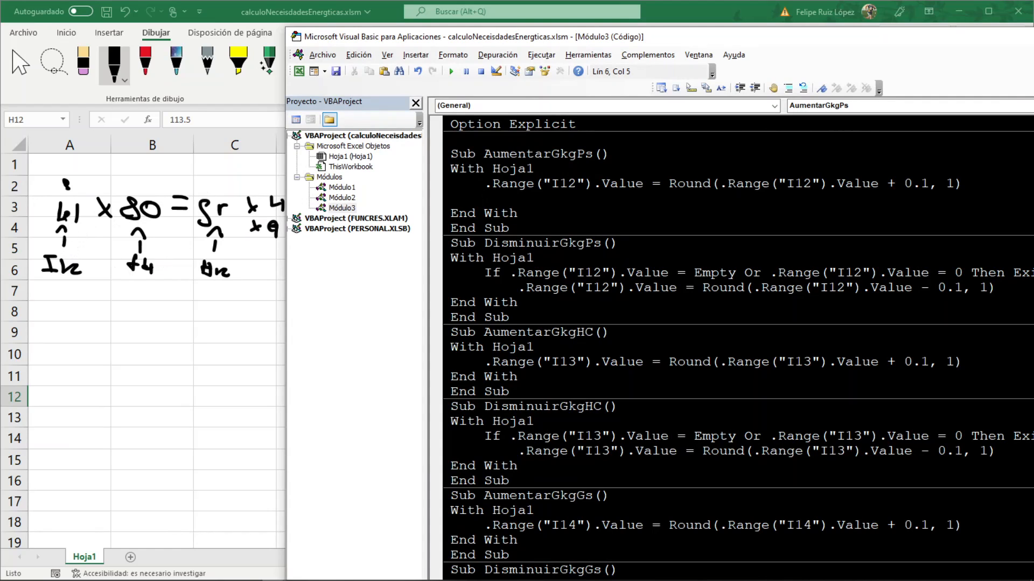
{"action": "type", "text": "."}
{"action": "key", "text": "BackSpace"}
{"action": "left_click", "coordinate": [218, 304]}
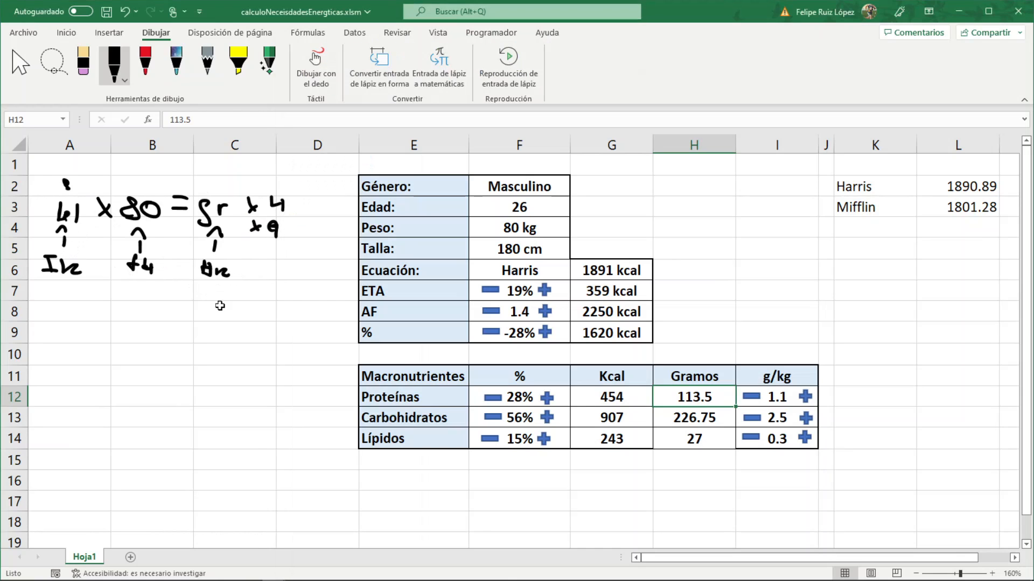
{"action": "left_click", "coordinate": [706, 394]}
{"action": "key", "text": "alt+F11"}
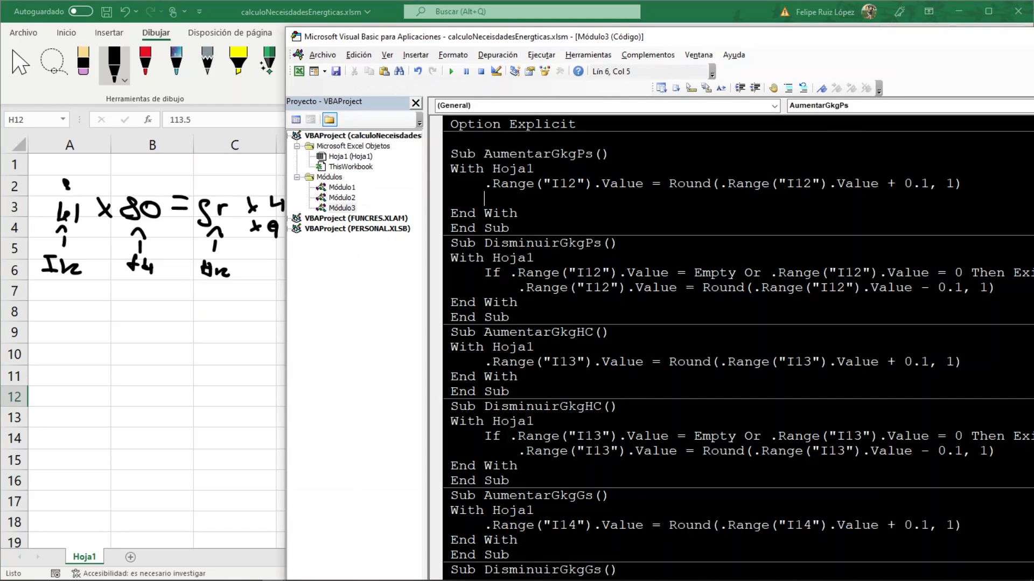
{"action": "left_click_drag", "start_coordinate": [425, 370], "coordinate": [270, 357]}
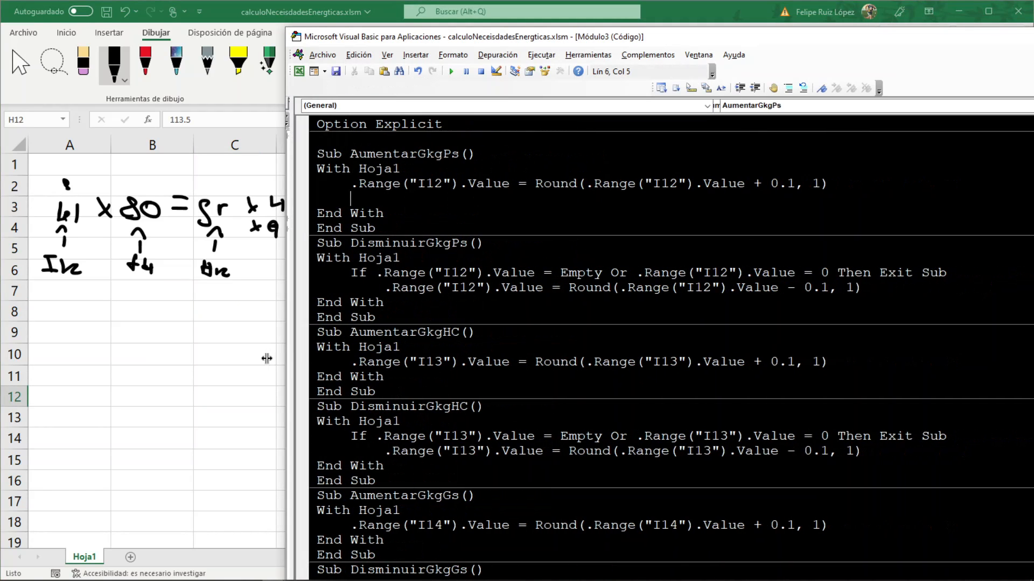
Begin the new AumentarGkgPs line with the target .Range("H12").Value
{"action": "type", "text": ".Range("}
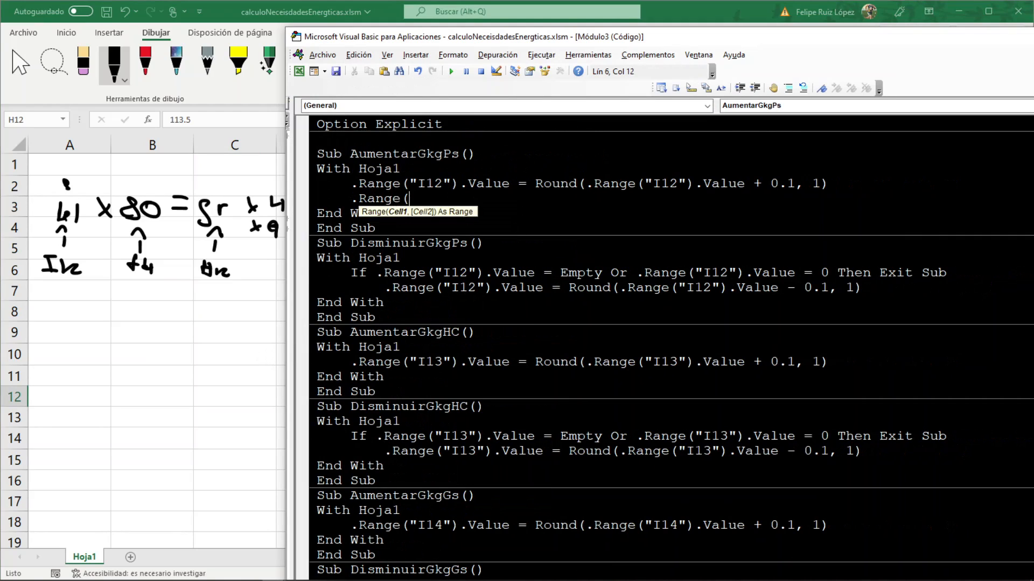
{"action": "type", "text": "\"\").VALUE"}
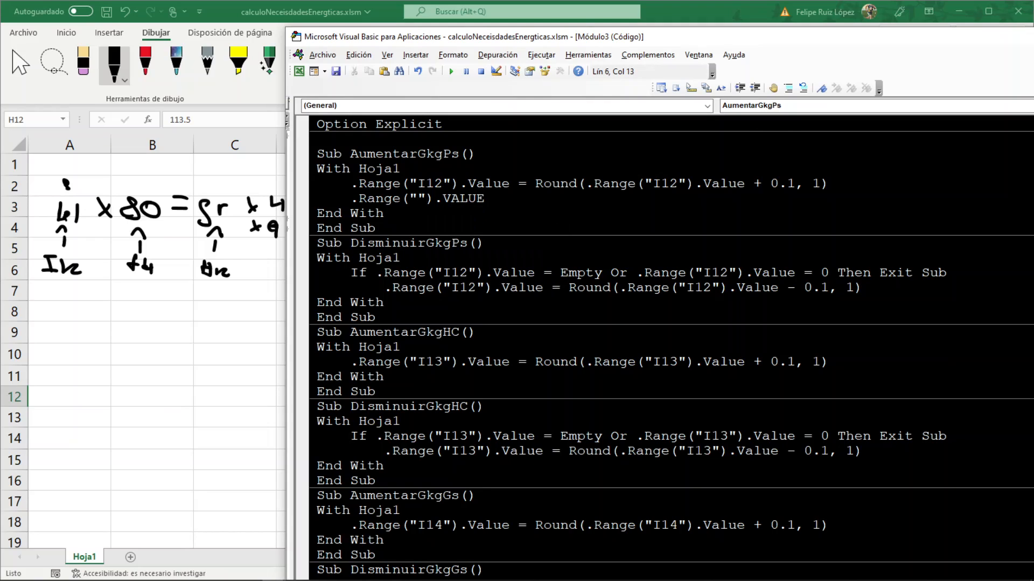
{"action": "type", "text": "H12"}
{"action": "key", "text": "Right"}
{"action": "key", "text": "Right"}
{"action": "key", "text": "Right"}
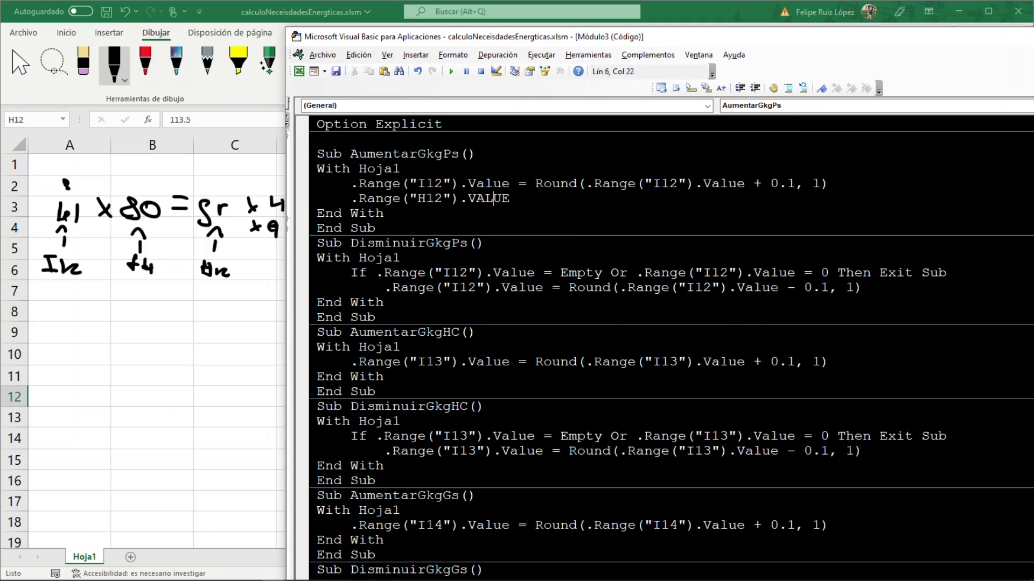
Assign .Range("I12").Value to the H12 value in the new AumentarGkgPs line
{"action": "type", "text": "="}
{"action": "type", "text": ".Range(\"\")"}
{"action": "type", "text": ".VALUE"}
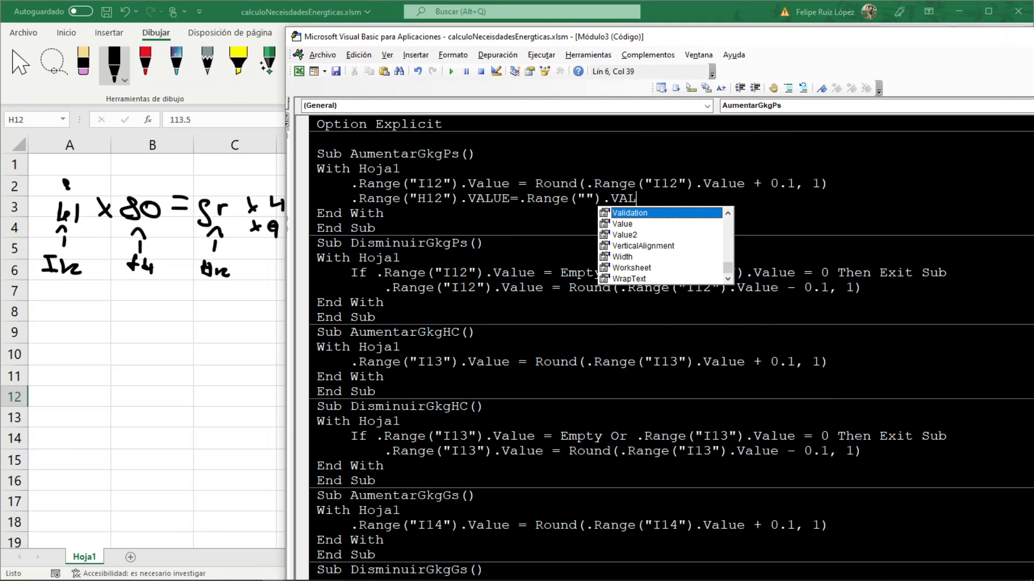
{"action": "key", "text": "Left"}
{"action": "key", "text": "Left"}
{"action": "key", "text": "Left"}
{"action": "key", "text": "Left"}
{"action": "key", "text": "Left"}
{"action": "key", "text": "Left"}
{"action": "key", "text": "Left"}
{"action": "key", "text": "Left"}
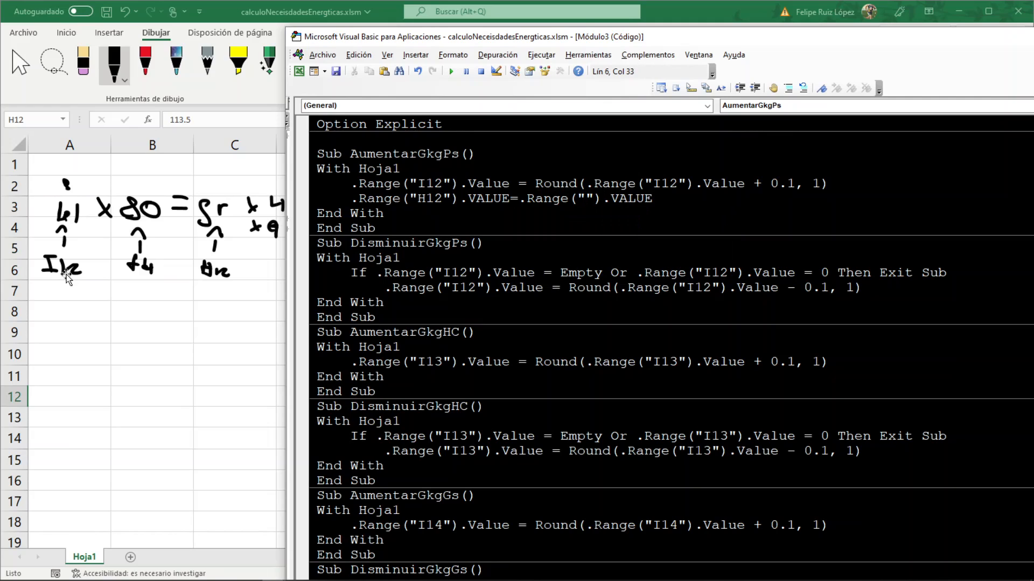
{"action": "type", "text": "I12"}
{"action": "key", "text": "Right"}
{"action": "key", "text": "Right"}
{"action": "key", "text": "Right"}
{"action": "key", "text": "Right"}
{"action": "key", "text": "Right"}
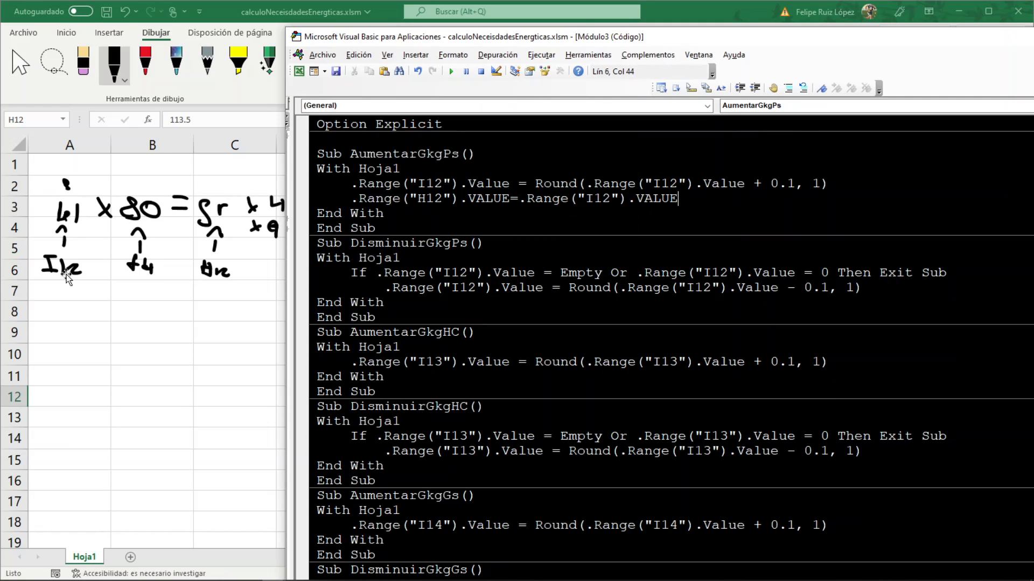
Multiply the I12 value by .Range("F4").Value in the H12 line of AumentarGkgPs
{"action": "type", "text": "*.RAN"}
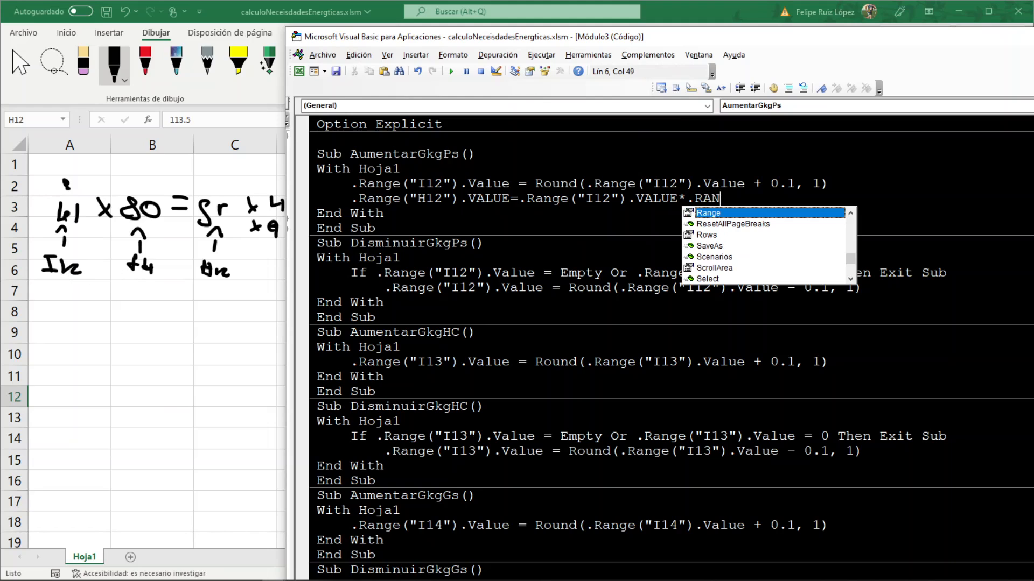
{"action": "type", "text": "Ge(\"\").VALUE"}
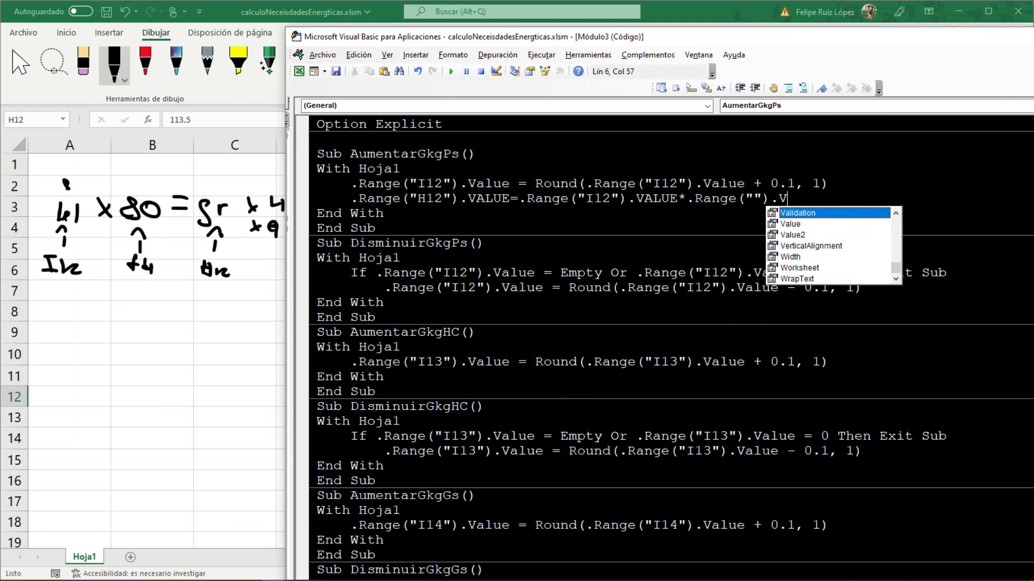
{"action": "key", "text": "Left"}
{"action": "key", "text": "Left"}
{"action": "key", "text": "Left"}
{"action": "key", "text": "Left"}
{"action": "key", "text": "Left"}
{"action": "key", "text": "Left"}
{"action": "key", "text": "Left"}
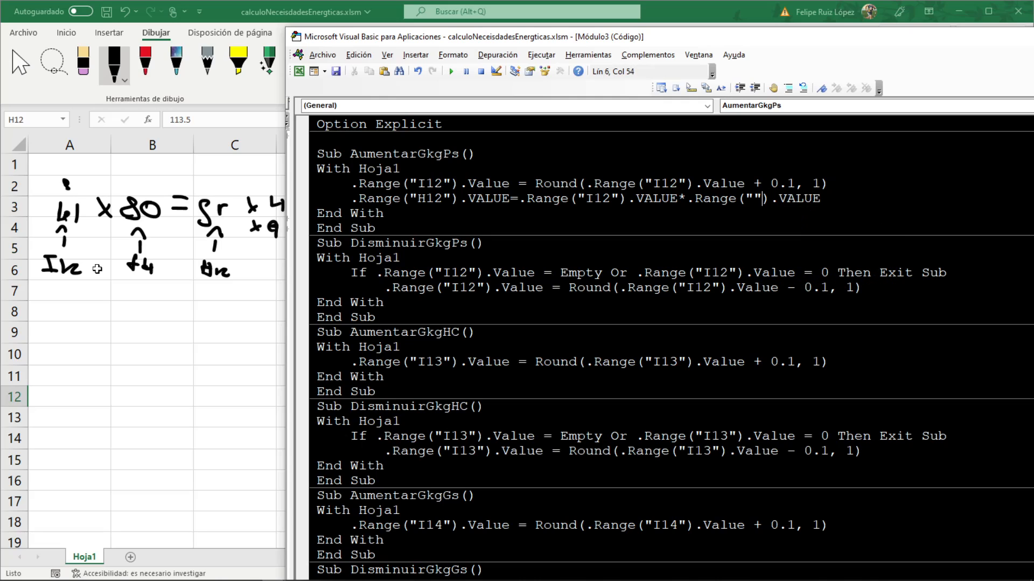
{"action": "type", "text": "F4"}
{"action": "key", "text": "Right"}
{"action": "key", "text": "Right"}
{"action": "key", "text": "Right"}
{"action": "key", "text": "Right"}
{"action": "key", "text": "Right"}
{"action": "key", "text": "Right"}
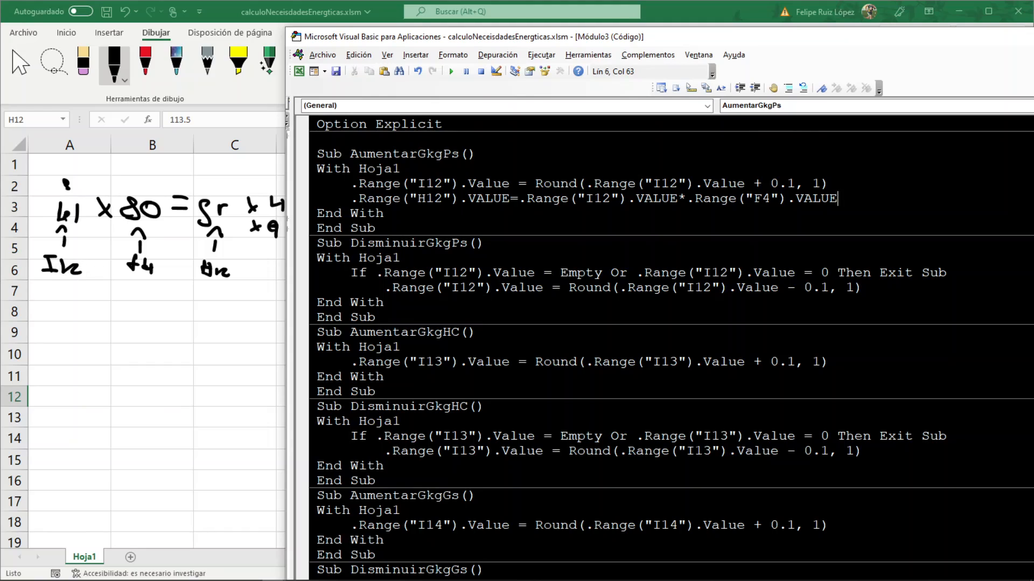
Wrap the H12 product in Round with 1 decimal, start a new line, and move the editor to uncover the handwritten formula
{"action": "left_click", "coordinate": [518, 199]}
{"action": "type", "text": "ROUND"}
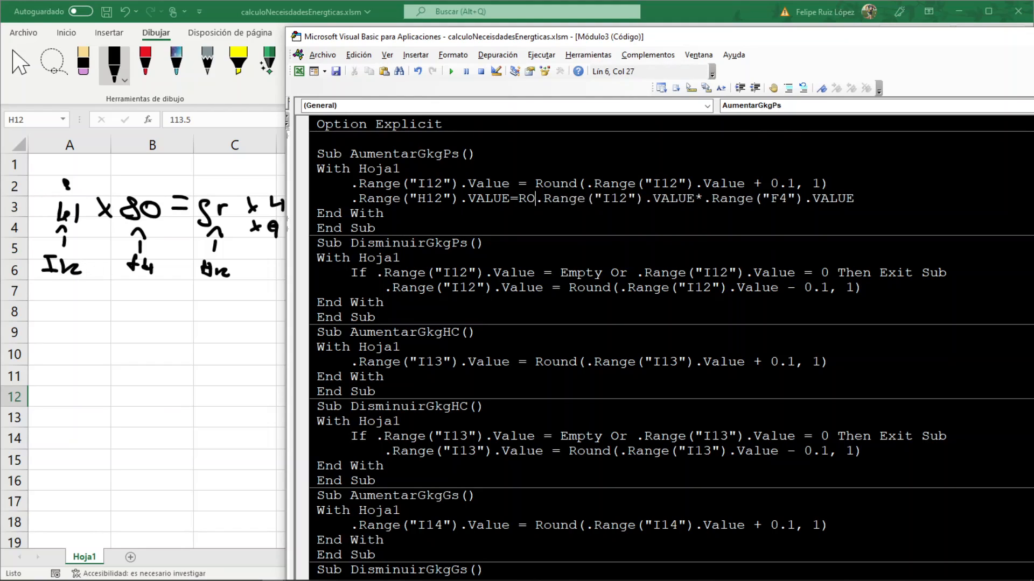
{"action": "type", "text": "("}
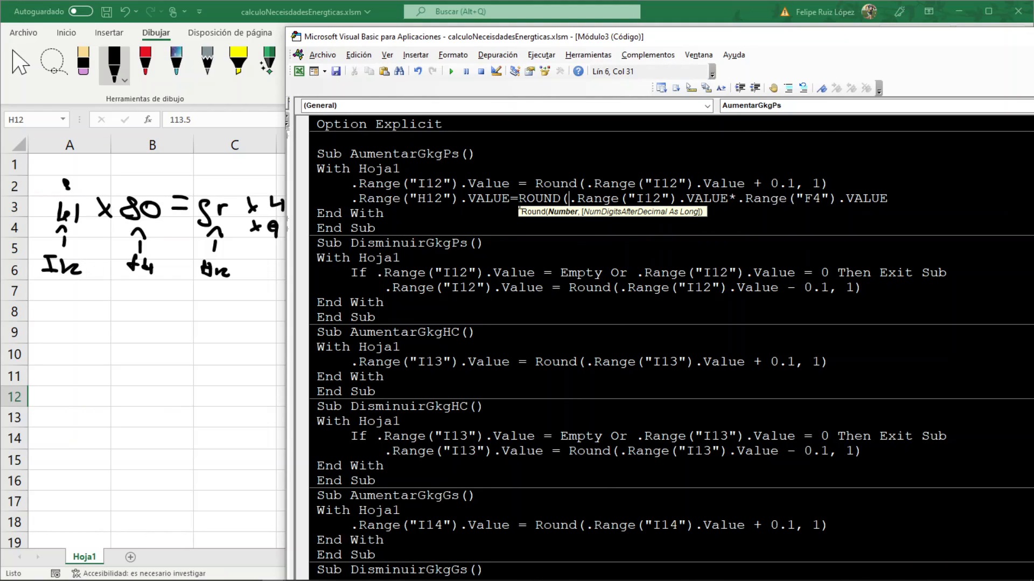
{"action": "key", "text": "End"}
{"action": "type", "text": ","}
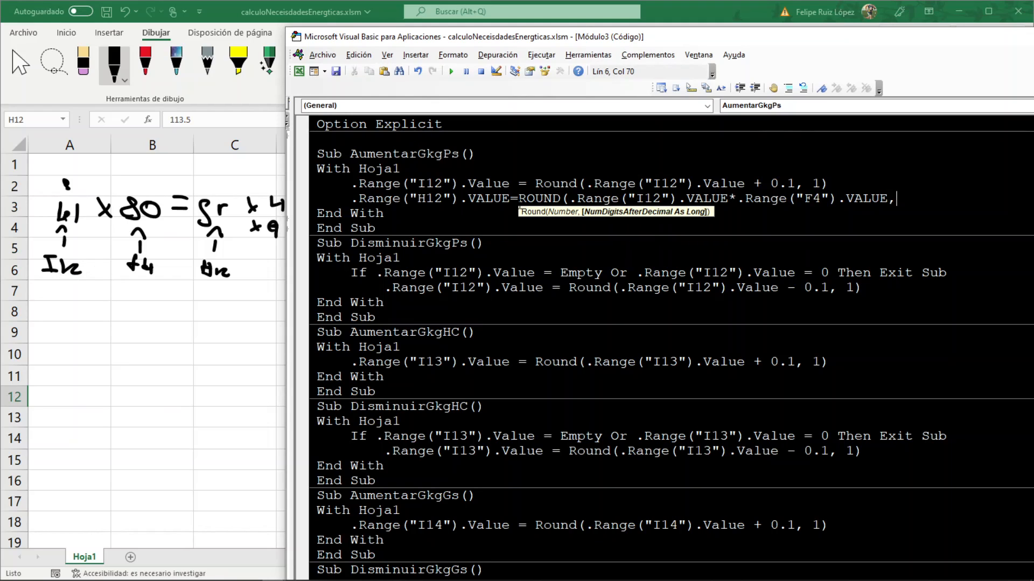
{"action": "type", "text": "1"}
{"action": "key", "text": "Return"}
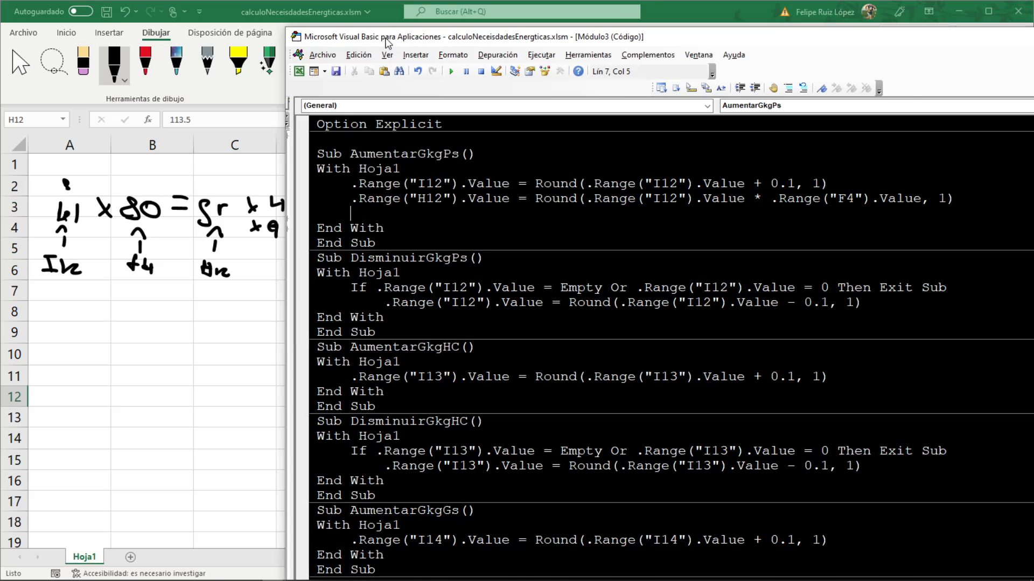
{"action": "left_click_drag", "start_coordinate": [376, 37], "coordinate": [418, 41]}
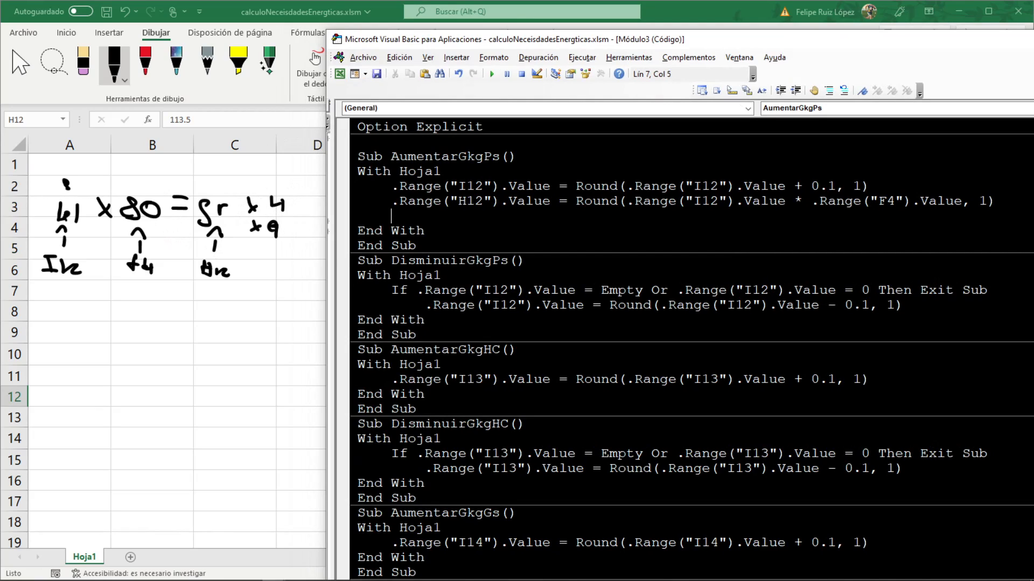
Begin the third line of AumentarGkgPs with the target .Range("G12").VALUE, checking the protein Kcal cell's address in the worksheet
{"action": "type", "text": ".Range(\"\").VALUE"}
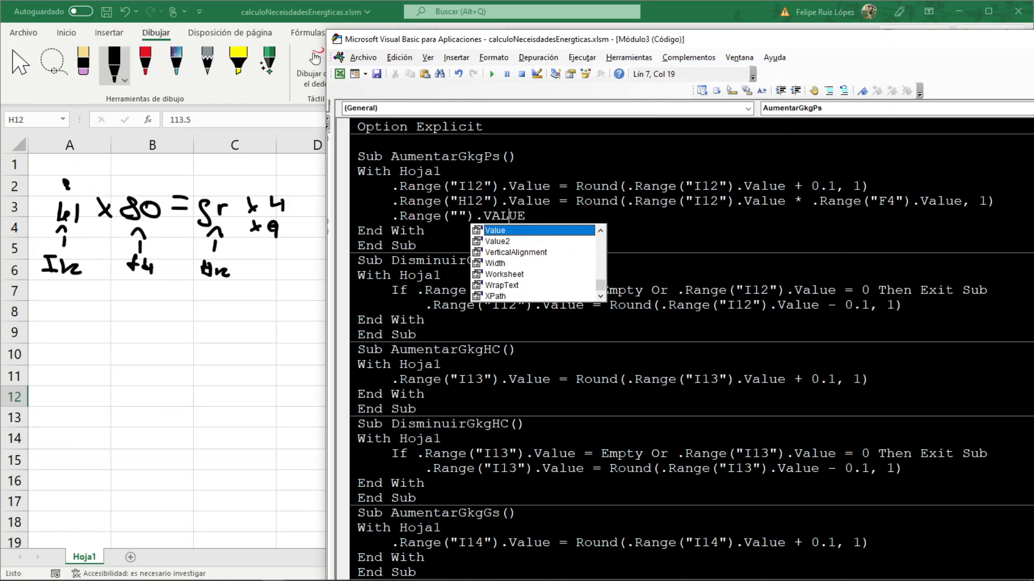
{"action": "key", "text": "Left"}
{"action": "key", "text": "Left"}
{"action": "key", "text": "Left"}
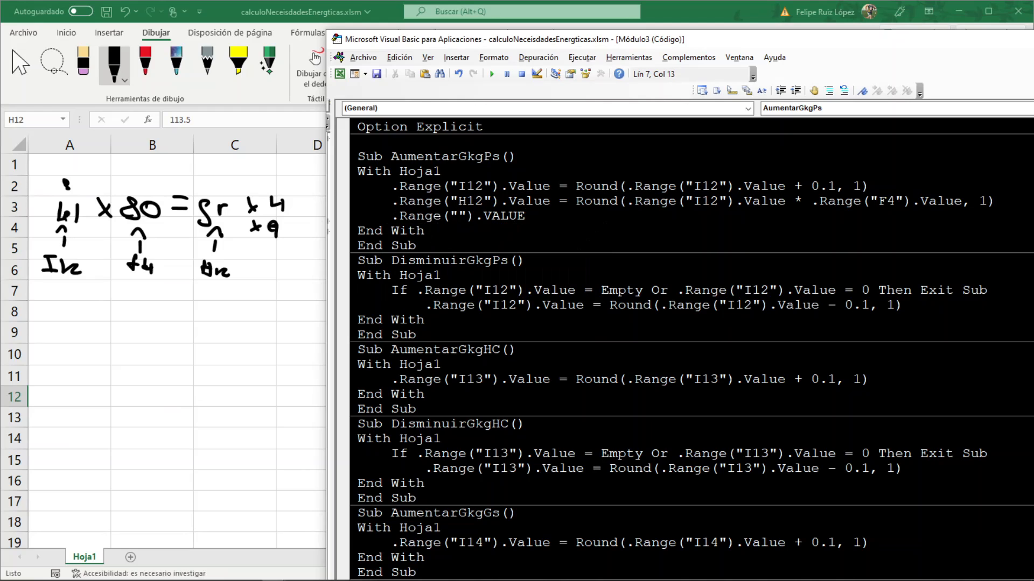
{"action": "key", "text": "alt+F11"}
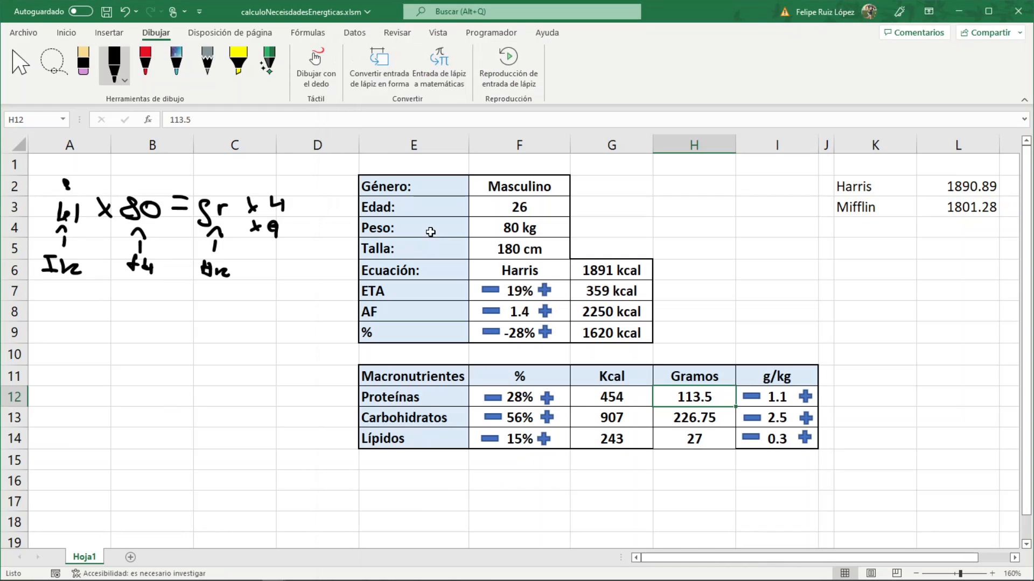
{"action": "left_click", "coordinate": [617, 399]}
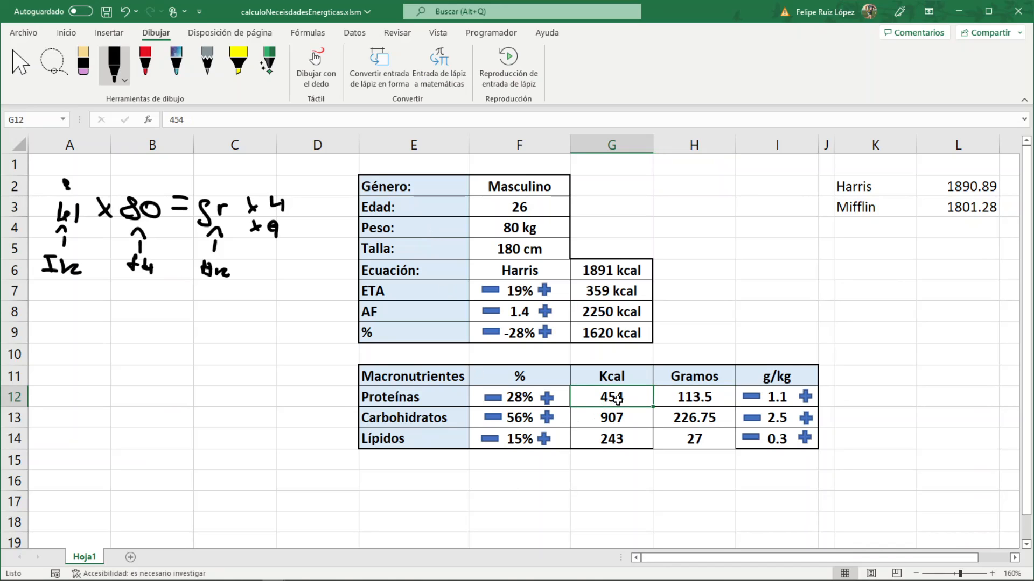
{"action": "key", "text": "alt+F11"}
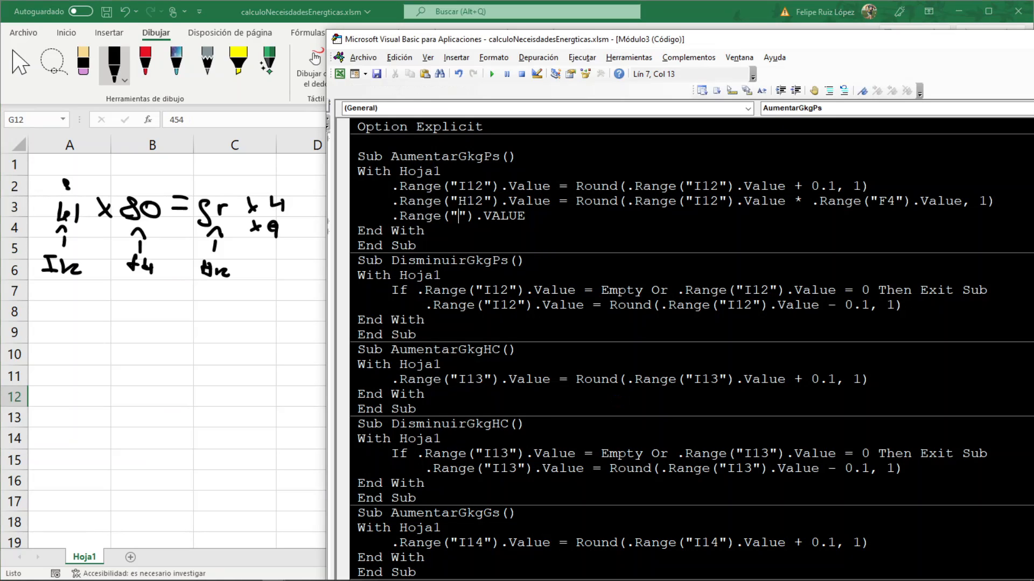
{"action": "type", "text": "G12\")"}
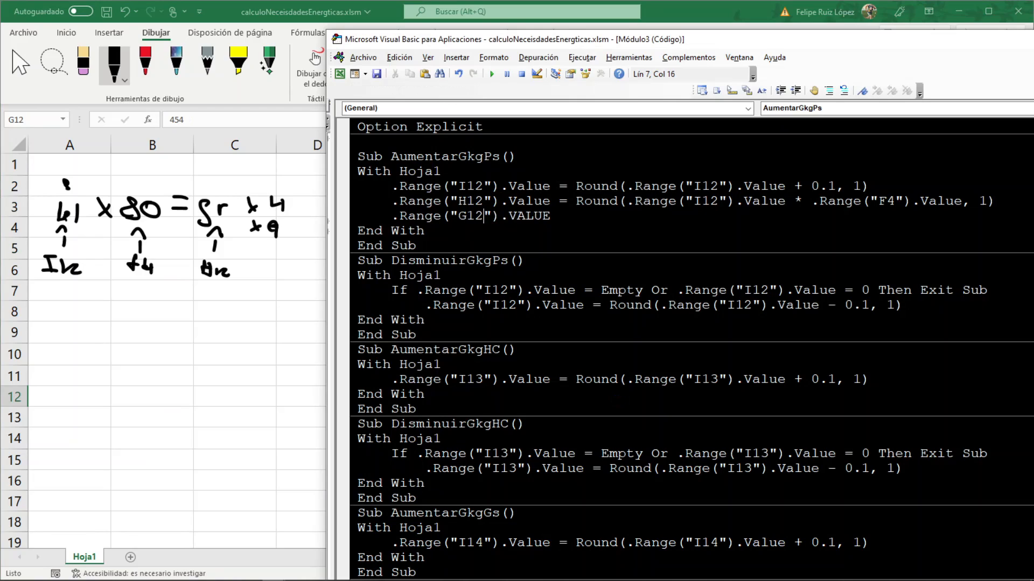
Assign a .Range("").VALUE reference with an empty cell address to G12 in AumentarGkgPs, placing the cursor between its quotation marks
{"action": "type", "text": ".VALUE=."}
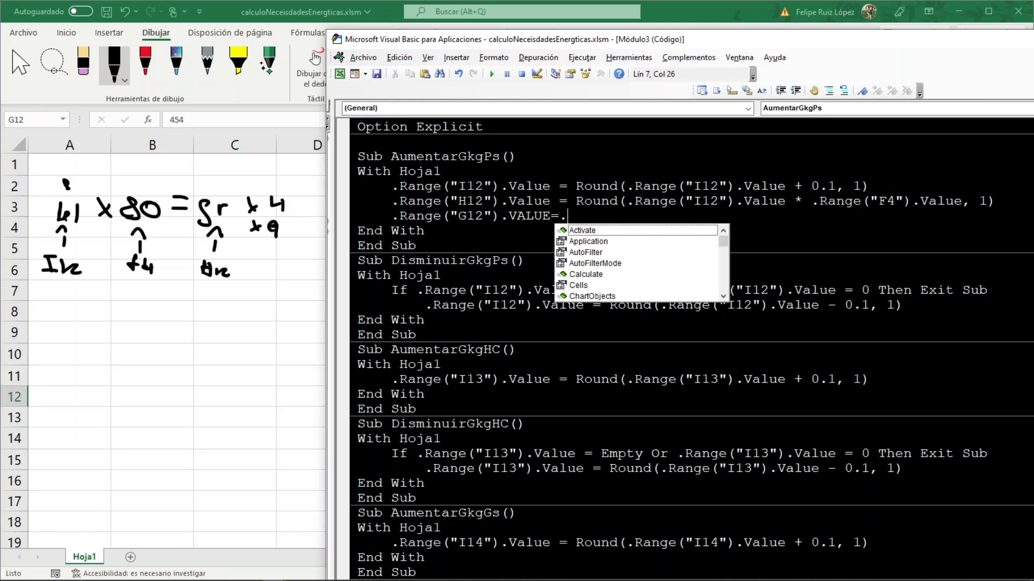
{"action": "type", "text": "Range(\"\"\")"}
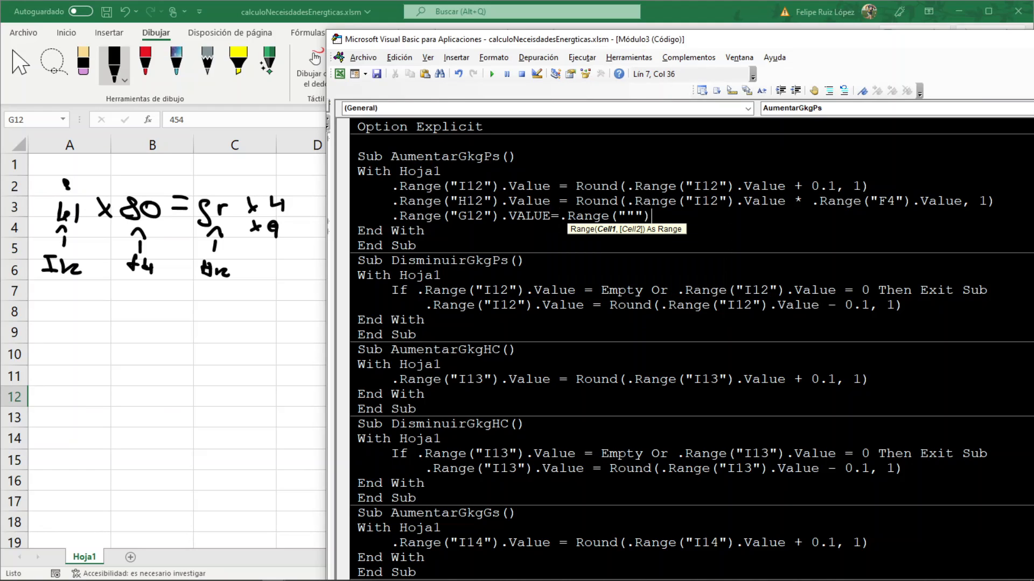
{"action": "key", "text": "BackSpace"}
{"action": "key", "text": "BackSpace"}
{"action": "type", "text": ").VAL"}
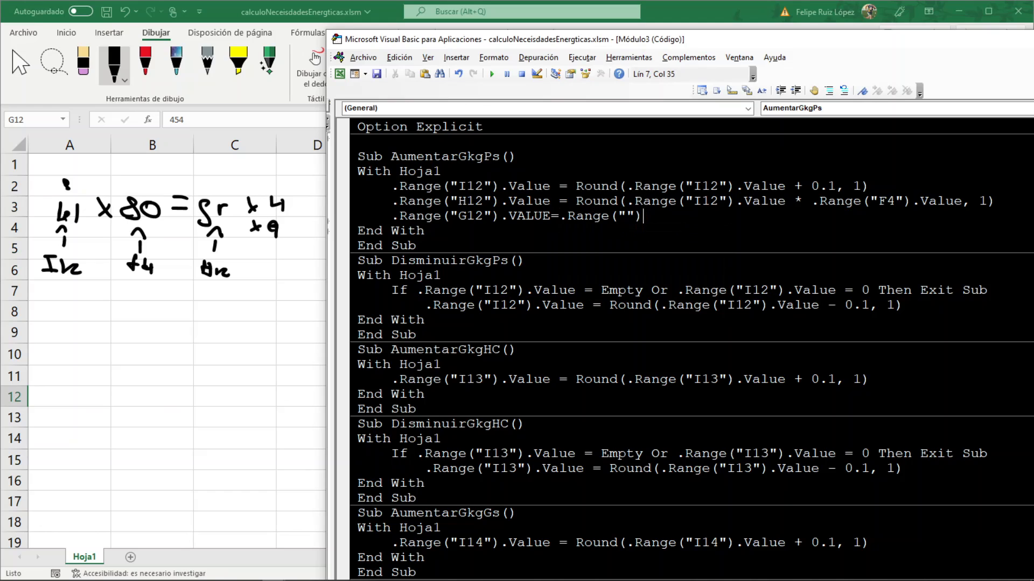
{"action": "type", "text": "UE"}
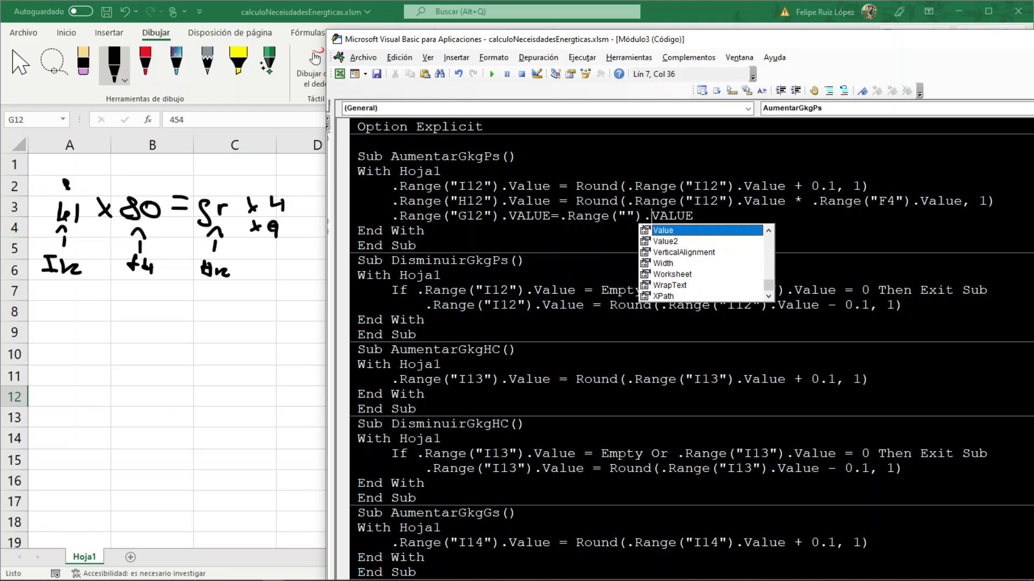
{"action": "key", "text": "Left"}
{"action": "key", "text": "Left"}
{"action": "key", "text": "Left"}
{"action": "key", "text": "Left"}
{"action": "key", "text": "Left"}
{"action": "key", "text": "Left"}
{"action": "key", "text": "Left"}
{"action": "key", "text": "Left"}
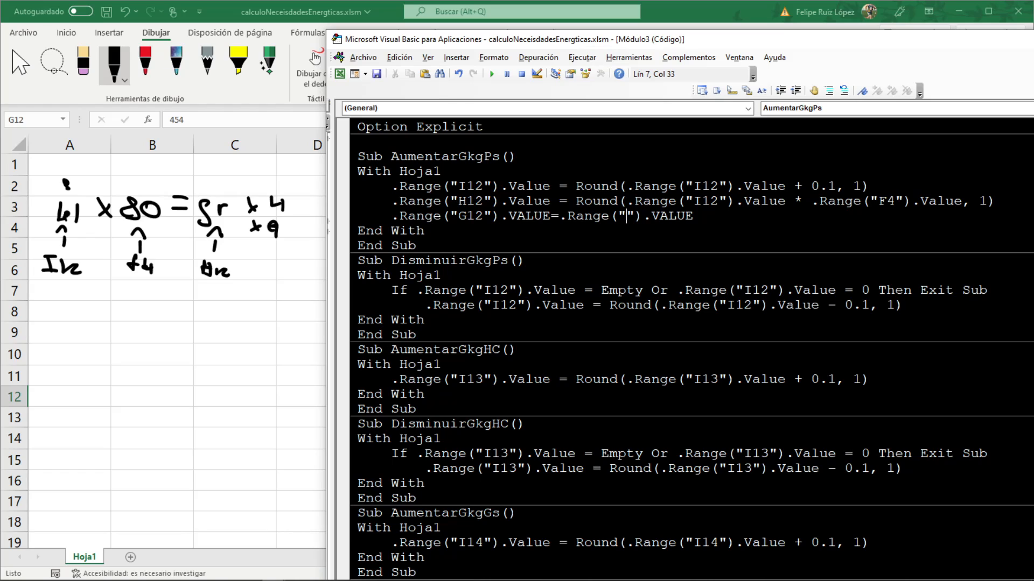
In AumentarGkgPs, complete the G12 assignment so it takes the value of cell H12 multiplied by 4
{"action": "key", "text": "alt+F11"}
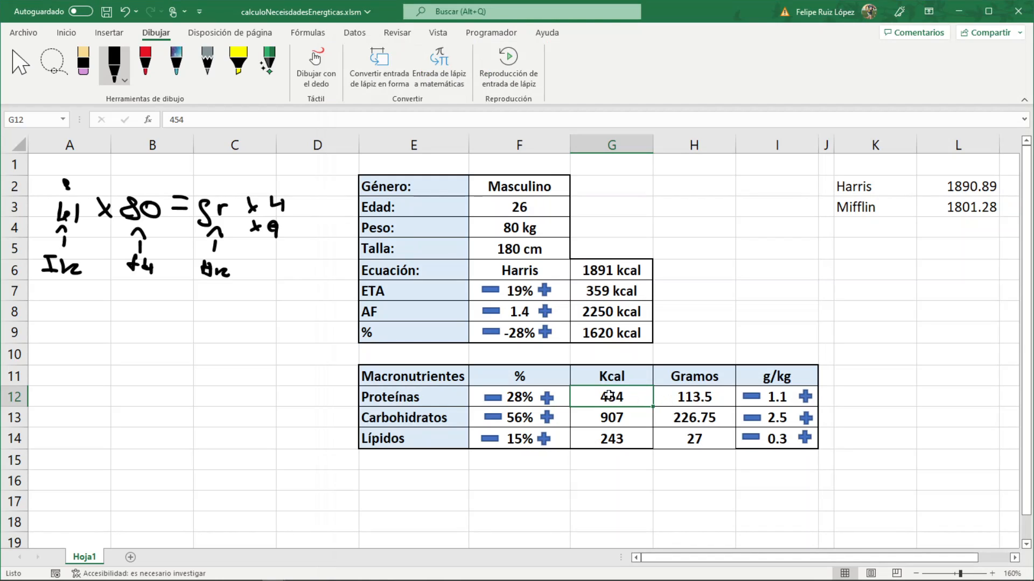
{"action": "left_click", "coordinate": [683, 399]}
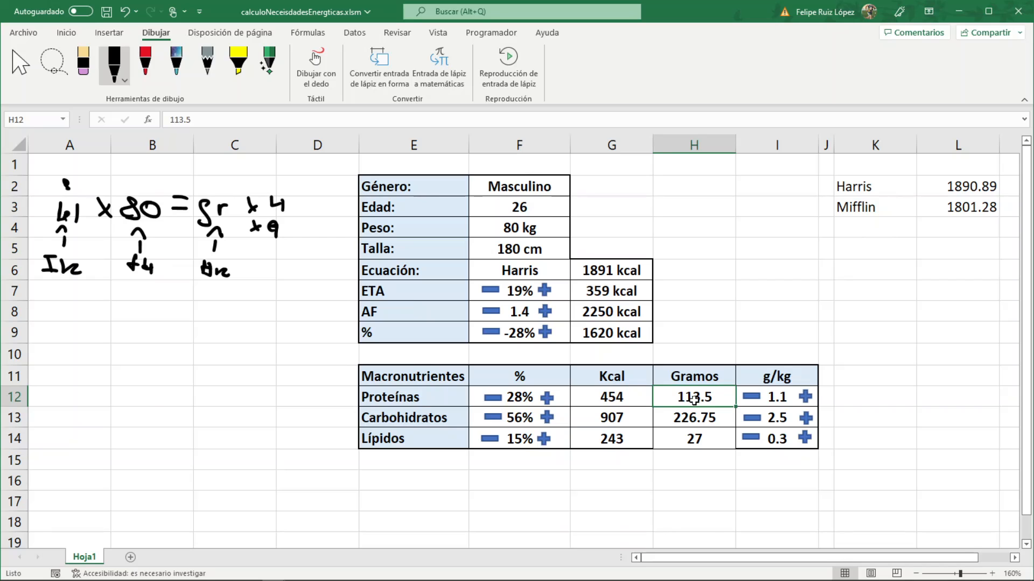
{"action": "key", "text": "alt+F11"}
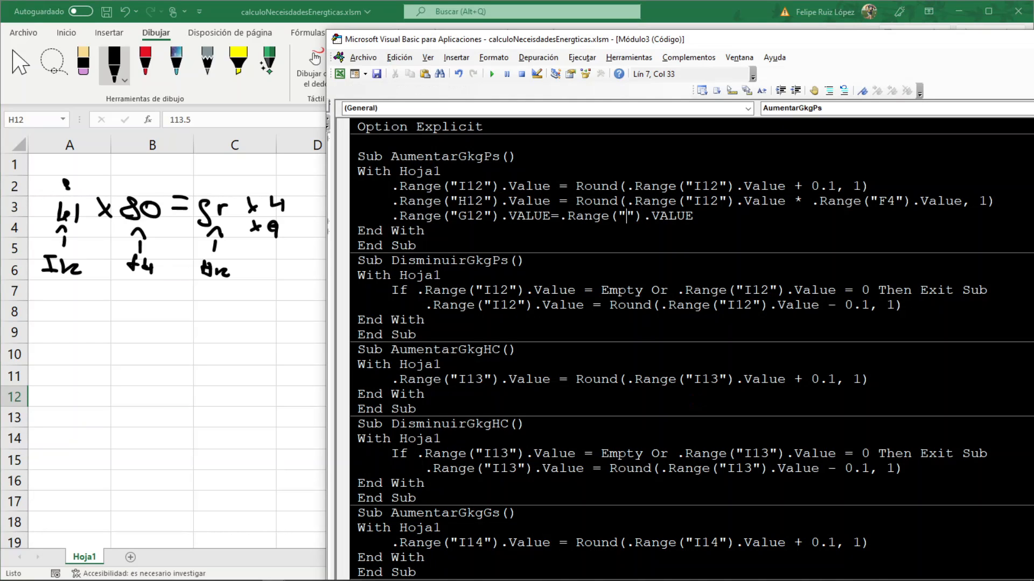
{"action": "type", "text": "H12"}
{"action": "key", "text": "Right"}
{"action": "key", "text": "Right"}
{"action": "key", "text": "Right"}
{"action": "key", "text": "Right"}
{"action": "key", "text": "Right"}
{"action": "key", "text": "Right"}
{"action": "key", "text": "Right"}
{"action": "key", "text": "Right"}
{"action": "type", "text": "*4"}
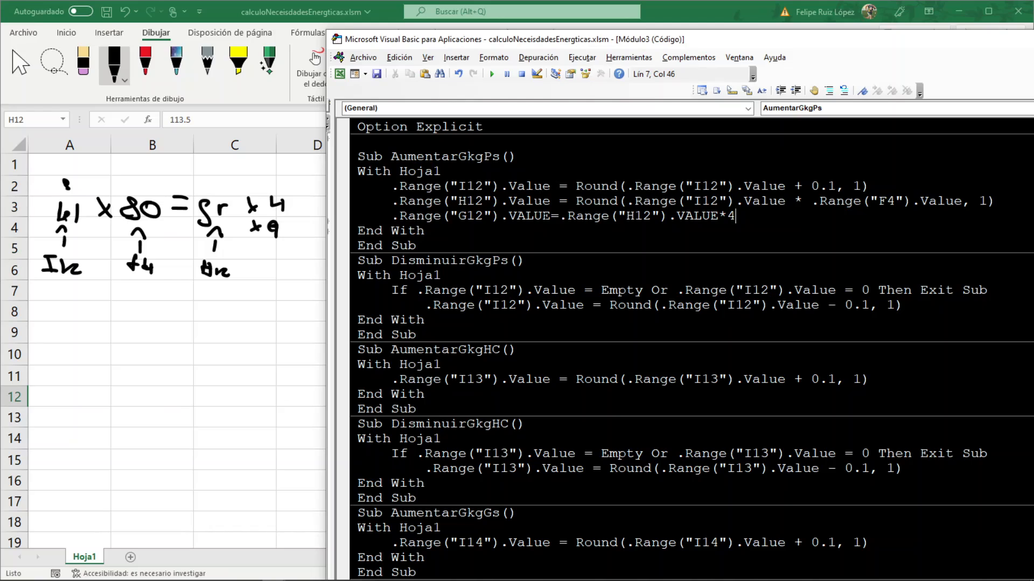
Wrap the G12 calculation in Round with 0 decimals and start a new line below it
{"action": "key", "text": "Left"}
{"action": "type", "text": "ROUND("}
{"action": "key", "text": "End"}
{"action": "type", "text": ",0)"}
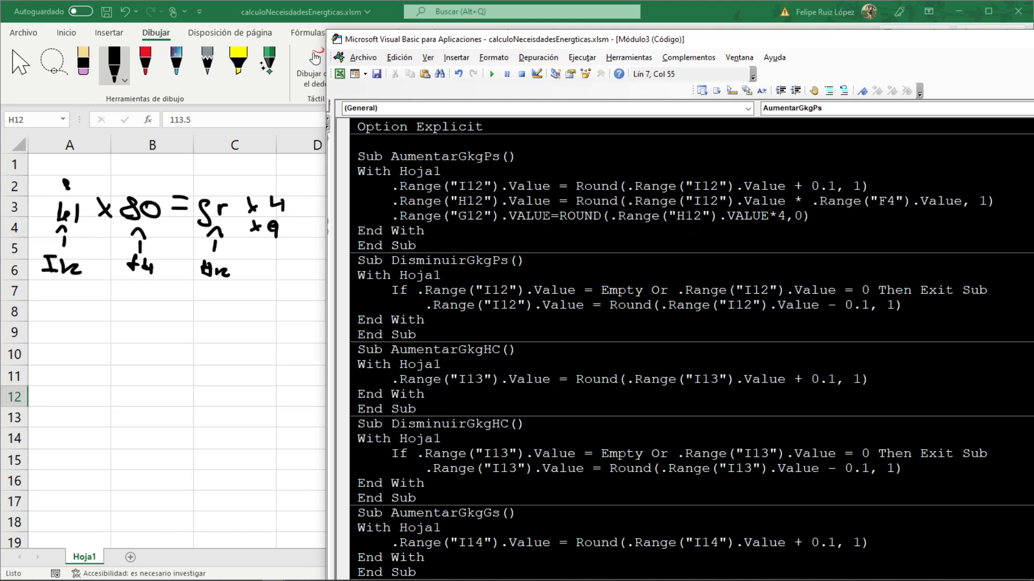
{"action": "key", "text": "Return"}
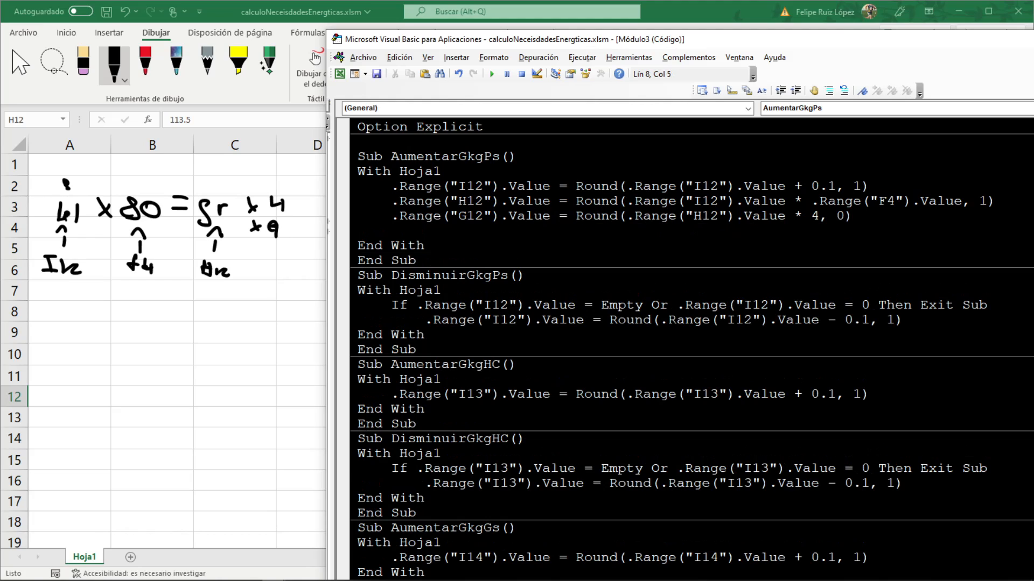
Test the macro by raising the protein g/kg to 1.3 on the sheet, checking the protein row's grams, kcal and percentage
{"action": "left_click", "coordinate": [267, 288]}
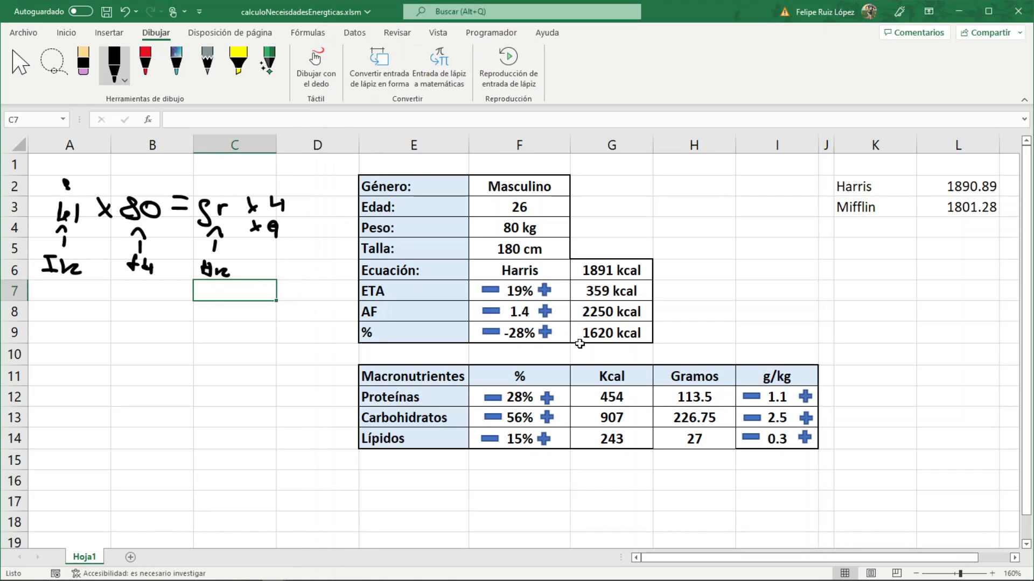
{"action": "left_click", "coordinate": [693, 399]}
{"action": "left_click", "coordinate": [619, 393]}
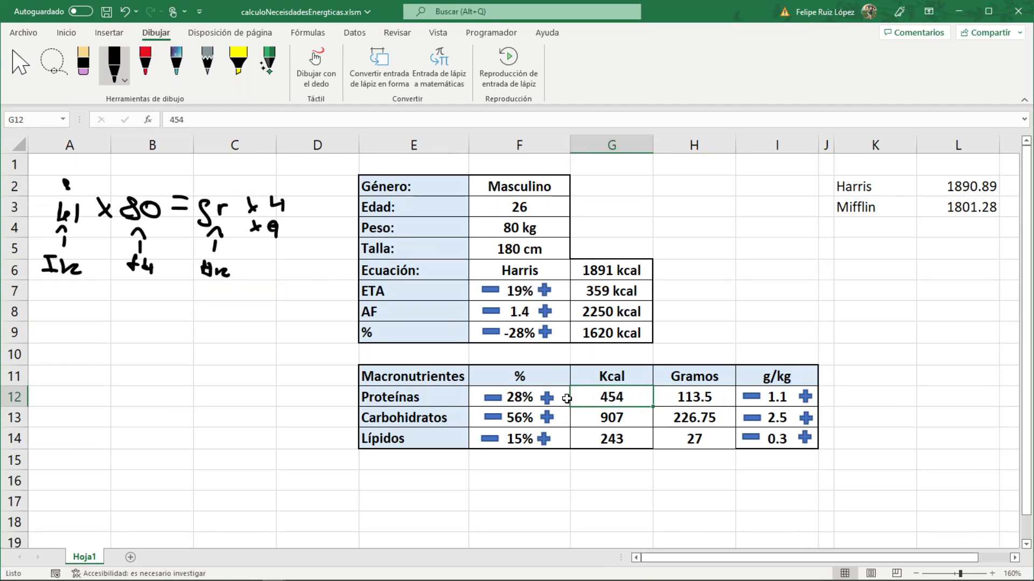
{"action": "left_click", "coordinate": [526, 397]}
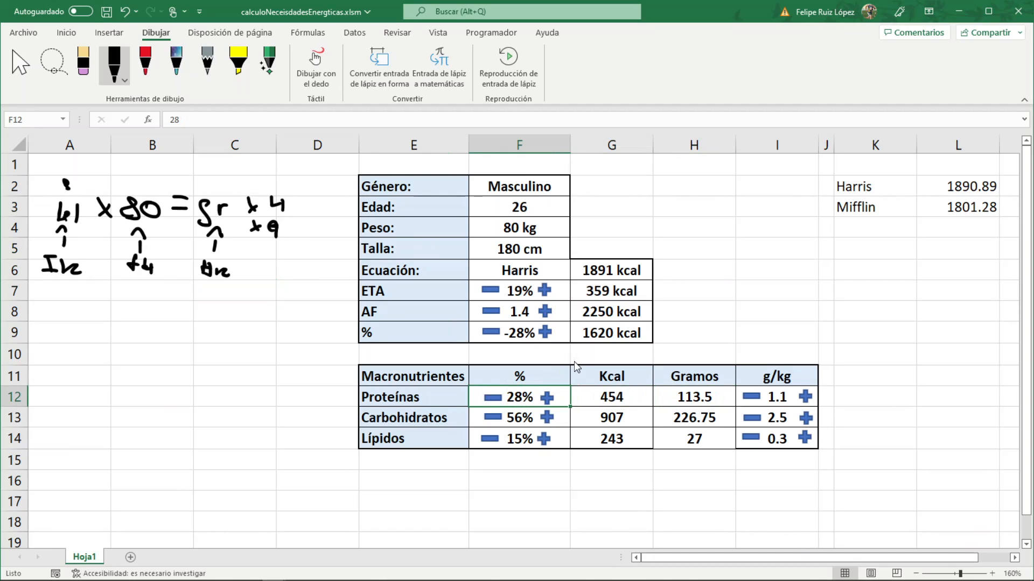
{"action": "left_click", "coordinate": [805, 397]}
{"action": "left_click", "coordinate": [805, 397]}
{"action": "left_click", "coordinate": [703, 400]}
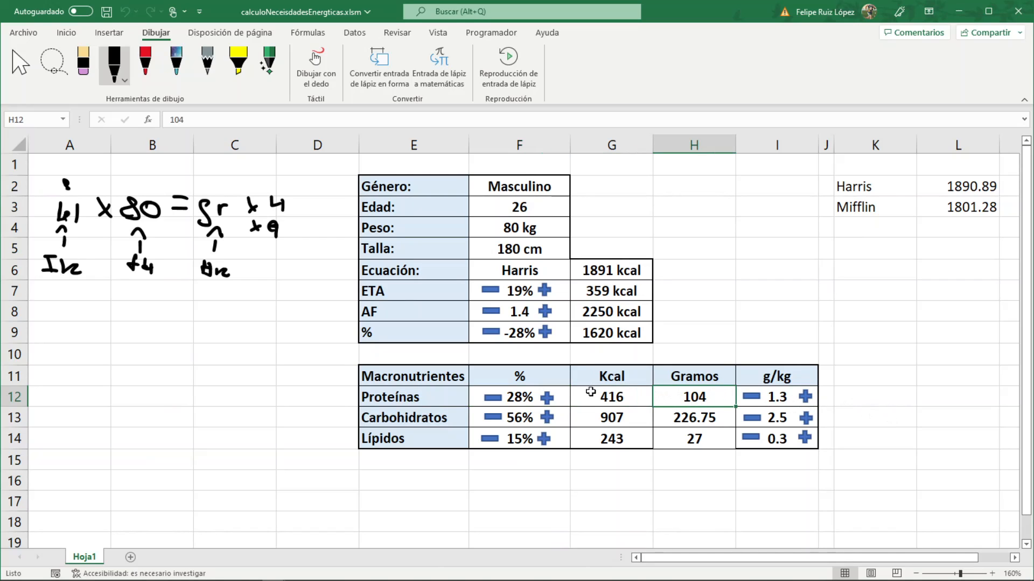
{"action": "left_click", "coordinate": [520, 397]}
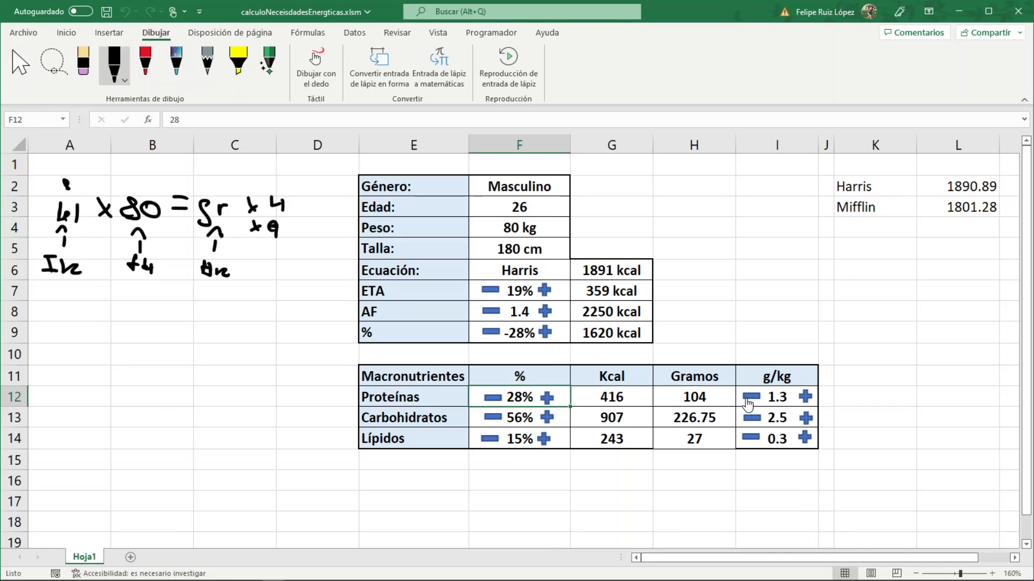
Handwrite the first line of a rule of three, "416 kcal — X", below the existing notes in columns A to C
{"action": "left_click", "coordinate": [6, 315]}
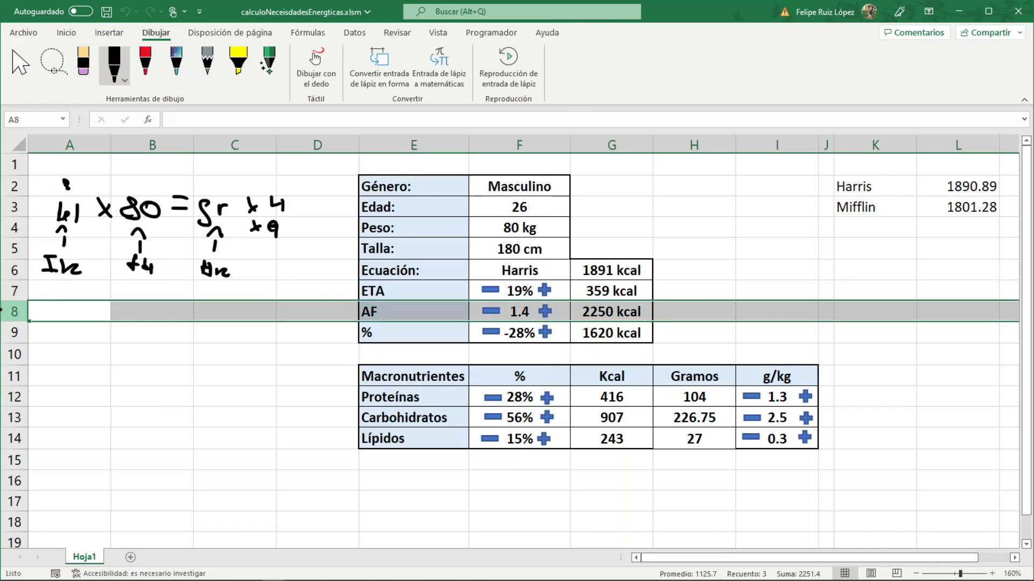
{"action": "left_click", "coordinate": [591, 403]}
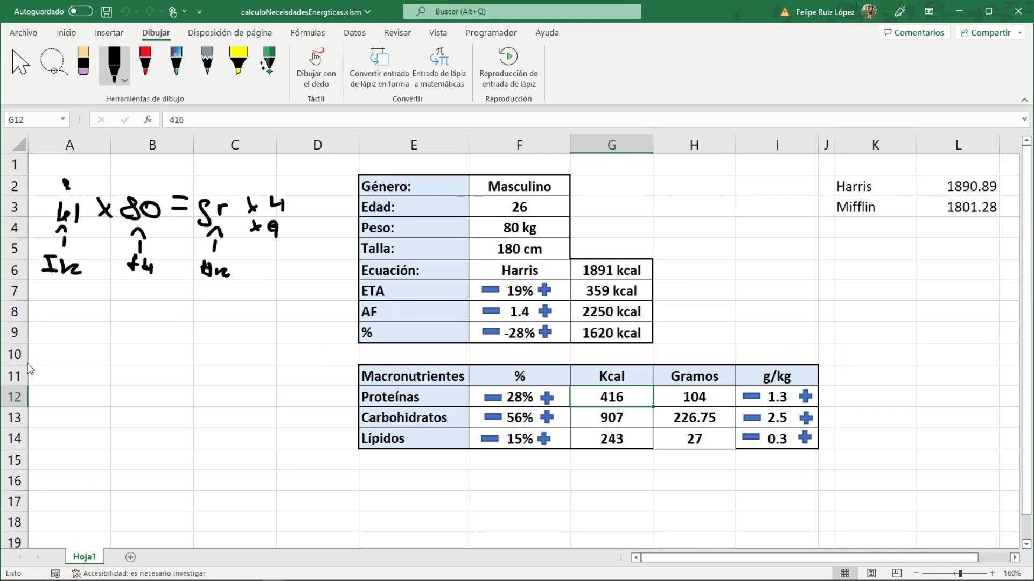
{"action": "left_click_drag", "start_coordinate": [75, 357], "coordinate": [62, 339]}
{"action": "mouse_move", "coordinate": [81, 337]}
{"action": "left_mouse_down"}
{"action": "mouse_move", "coordinate": [82, 352]}
{"action": "mouse_move", "coordinate": [144, 355]}
{"action": "mouse_move", "coordinate": [142, 326]}
{"action": "mouse_move", "coordinate": [165, 343]}
{"action": "mouse_move", "coordinate": [224, 349]}
{"action": "left_mouse_up"}
{"action": "left_click_drag", "start_coordinate": [224, 329], "coordinate": [210, 350]}
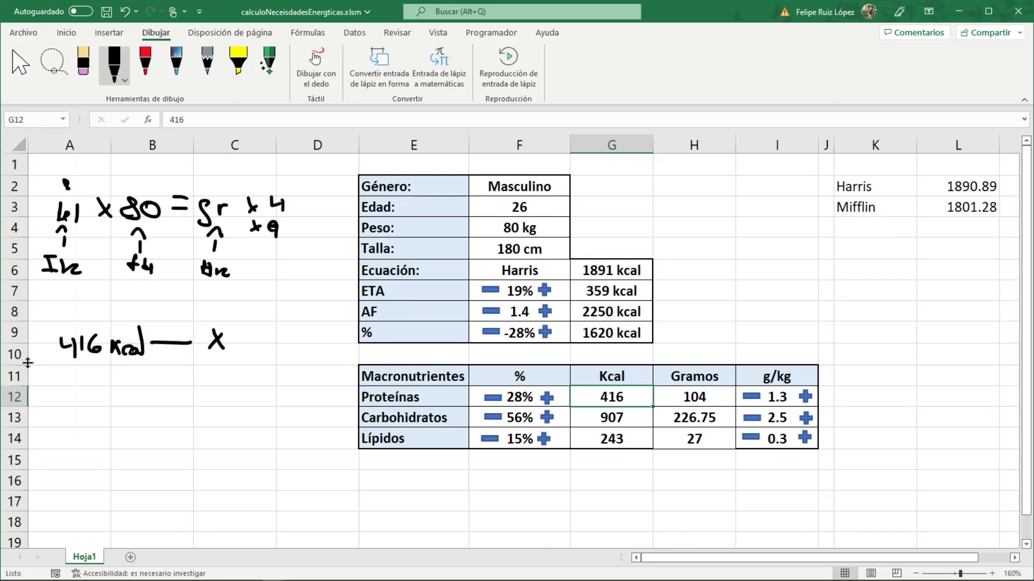
Handwrite the second line of the rule of three, "1620 — 100 %", beneath the 416 kcal line
{"action": "left_click", "coordinate": [595, 331]}
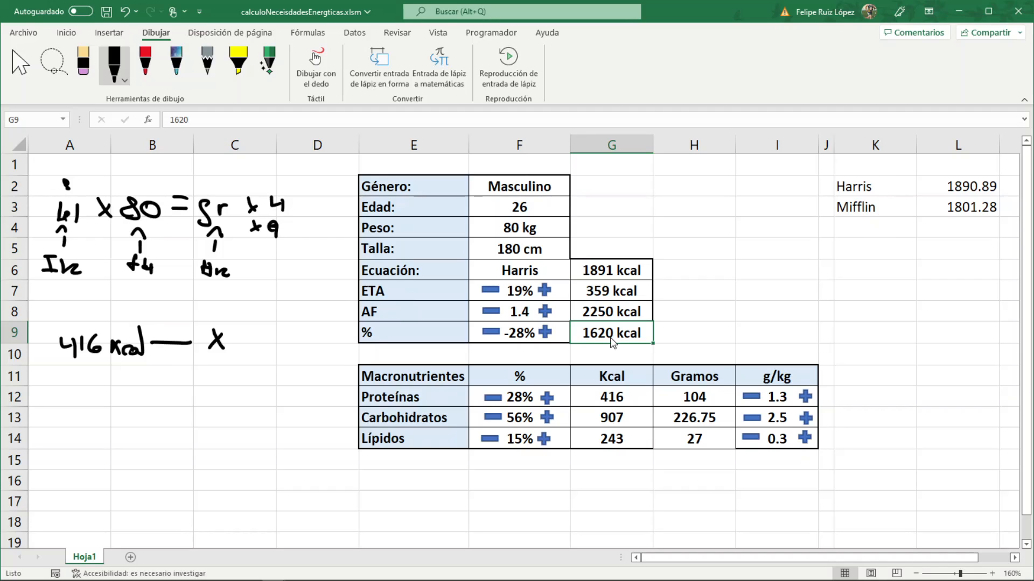
{"action": "mouse_move", "coordinate": [66, 373]}
{"action": "left_mouse_down"}
{"action": "mouse_move", "coordinate": [69, 388]}
{"action": "mouse_move", "coordinate": [78, 384]}
{"action": "left_mouse_up"}
{"action": "left_click_drag", "start_coordinate": [91, 373], "coordinate": [103, 386]}
{"action": "mouse_move", "coordinate": [111, 372]}
{"action": "left_mouse_down"}
{"action": "mouse_move", "coordinate": [113, 382]}
{"action": "mouse_move", "coordinate": [116, 371]}
{"action": "mouse_move", "coordinate": [213, 384]}
{"action": "mouse_move", "coordinate": [239, 368]}
{"action": "left_mouse_up"}
{"action": "left_click", "coordinate": [225, 370]}
{"action": "mouse_move", "coordinate": [265, 369]}
{"action": "left_mouse_down"}
{"action": "mouse_move", "coordinate": [257, 382]}
{"action": "mouse_move", "coordinate": [259, 373]}
{"action": "left_mouse_up"}
{"action": "left_click", "coordinate": [270, 379]}
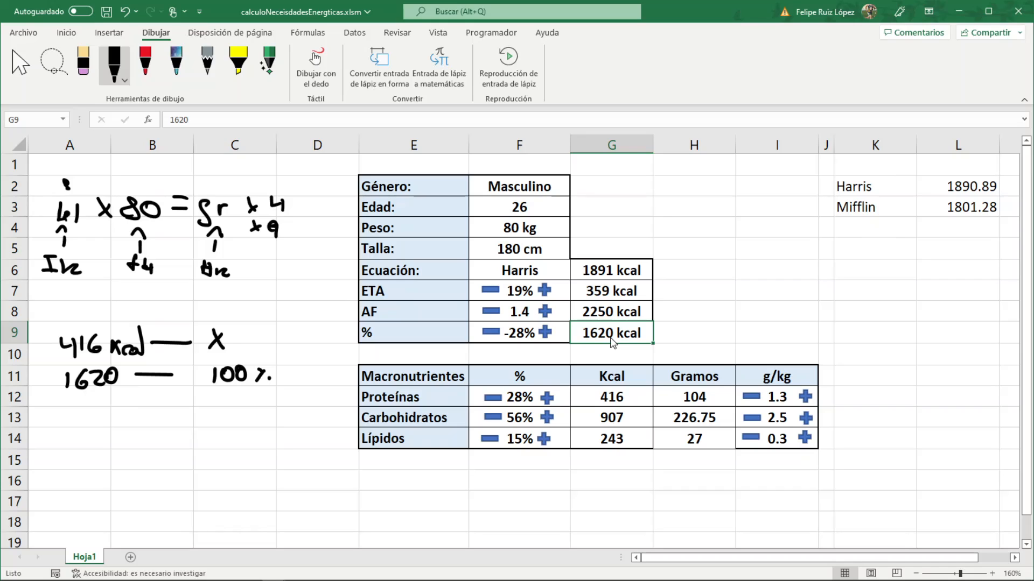
Label the handwritten rule of three with arrows and cell references: G9 for 1620, G12 for 416 and F12 for X
{"action": "mouse_move", "coordinate": [93, 409]}
{"action": "left_mouse_down"}
{"action": "mouse_move", "coordinate": [87, 422]}
{"action": "mouse_move", "coordinate": [97, 407]}
{"action": "left_mouse_up"}
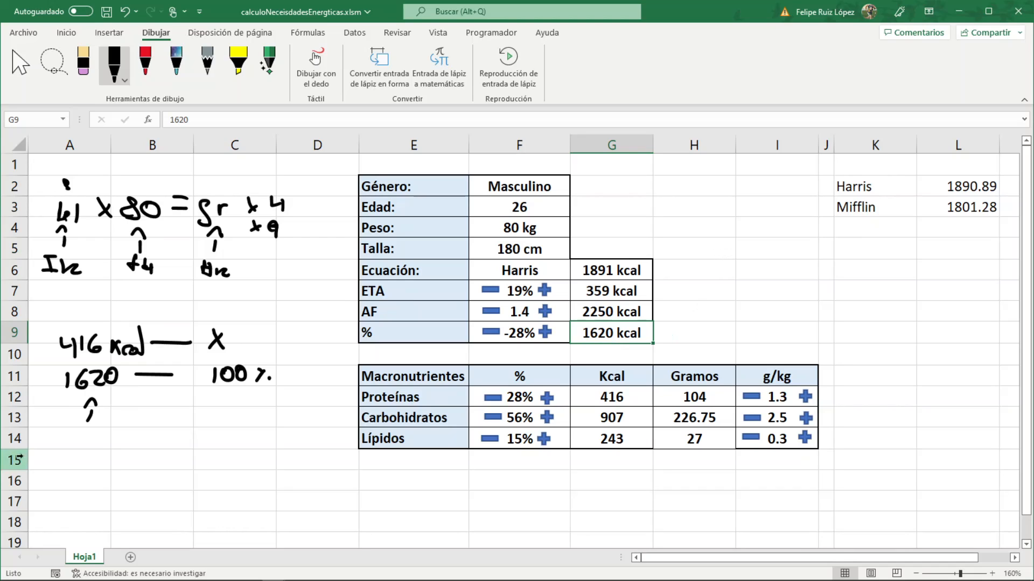
{"action": "mouse_move", "coordinate": [72, 423]}
{"action": "left_mouse_down"}
{"action": "mouse_move", "coordinate": [71, 438]}
{"action": "mouse_move", "coordinate": [97, 441]}
{"action": "left_mouse_up"}
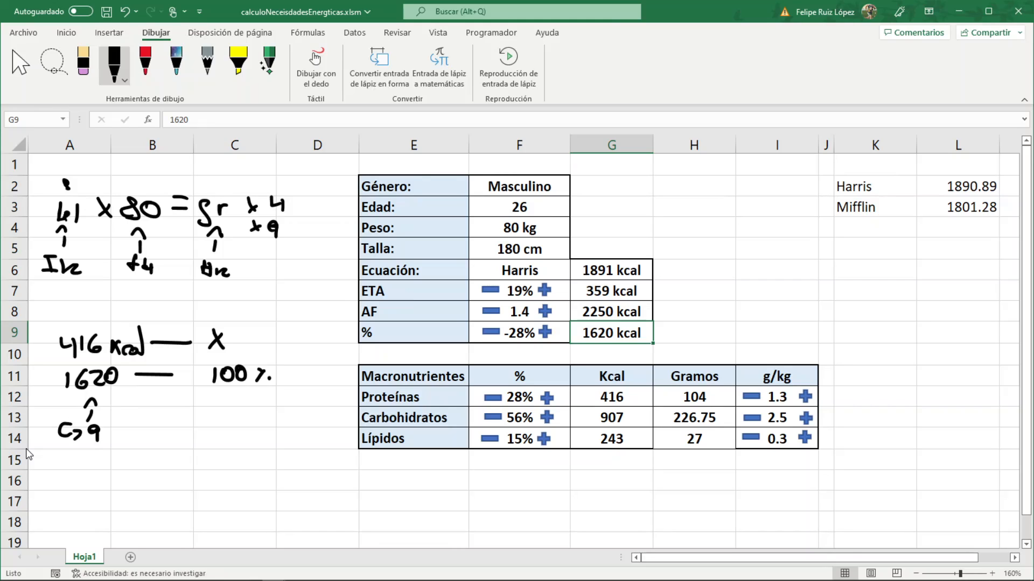
{"action": "left_click_drag", "start_coordinate": [92, 308], "coordinate": [98, 317]}
{"action": "left_click", "coordinate": [629, 397]}
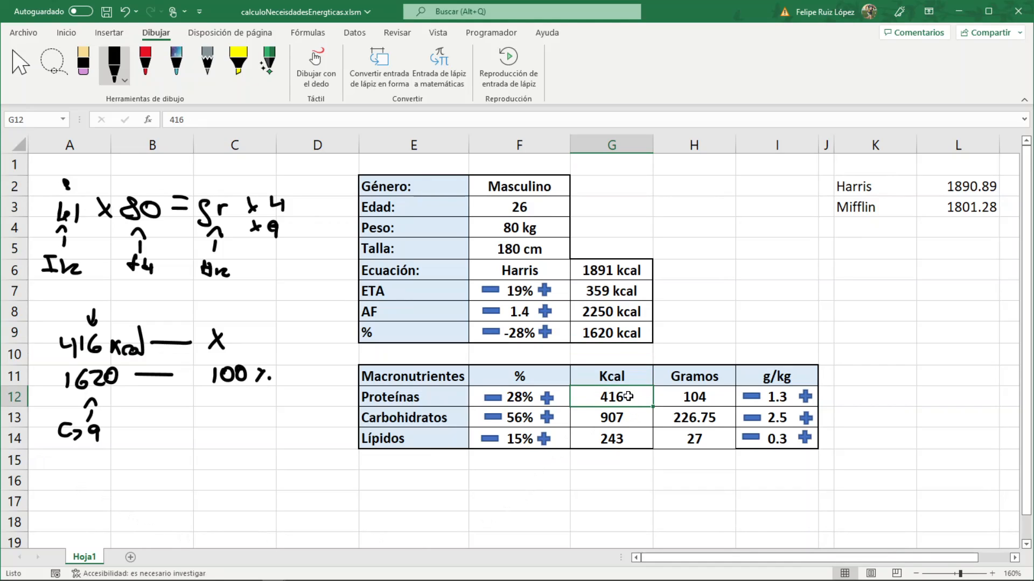
{"action": "mouse_move", "coordinate": [95, 284]}
{"action": "left_mouse_down"}
{"action": "mouse_move", "coordinate": [81, 289]}
{"action": "mouse_move", "coordinate": [101, 295]}
{"action": "left_mouse_up"}
{"action": "left_click_drag", "start_coordinate": [105, 290], "coordinate": [116, 296]}
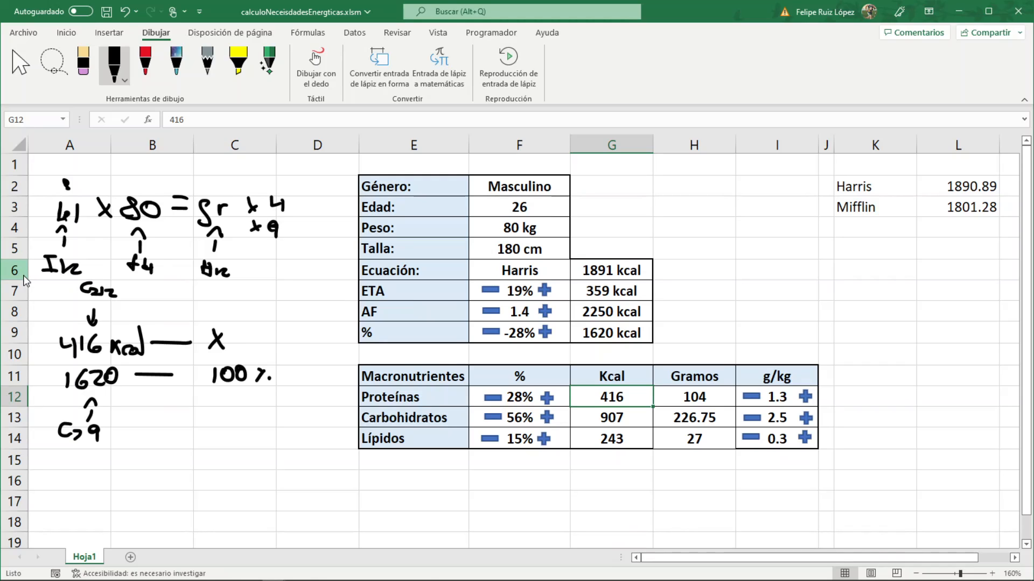
{"action": "left_click_drag", "start_coordinate": [221, 305], "coordinate": [227, 313]}
{"action": "left_click", "coordinate": [518, 398]}
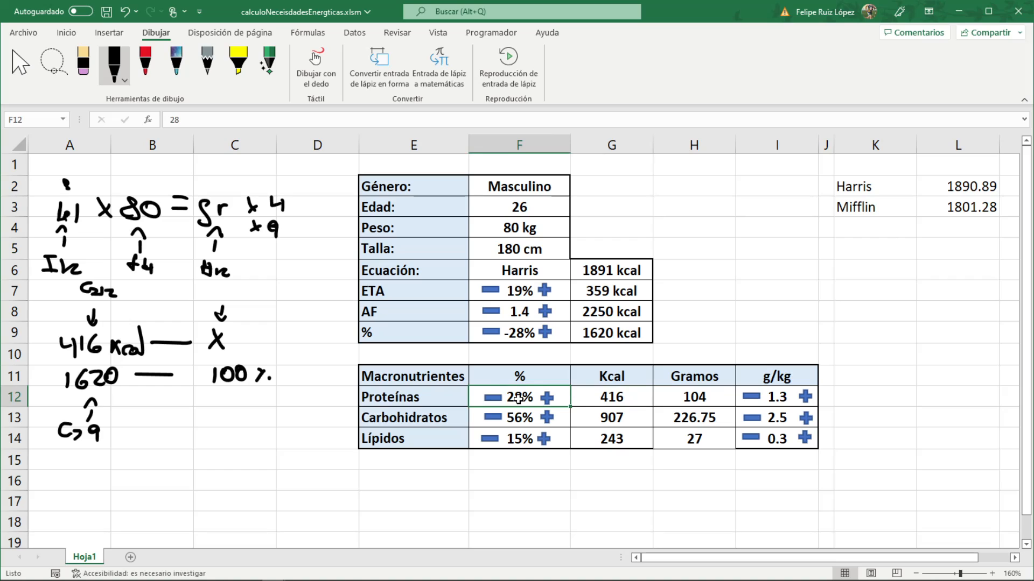
{"action": "mouse_move", "coordinate": [209, 288]}
{"action": "left_mouse_down"}
{"action": "mouse_move", "coordinate": [209, 298]}
{"action": "mouse_move", "coordinate": [216, 286]}
{"action": "left_mouse_up"}
{"action": "left_click_drag", "start_coordinate": [203, 292], "coordinate": [234, 298]}
Begin a new statement under the G12 line of AumentarGkgPs that assigns a value to .Range("F12").Value
{"action": "key", "text": "alt+F11"}
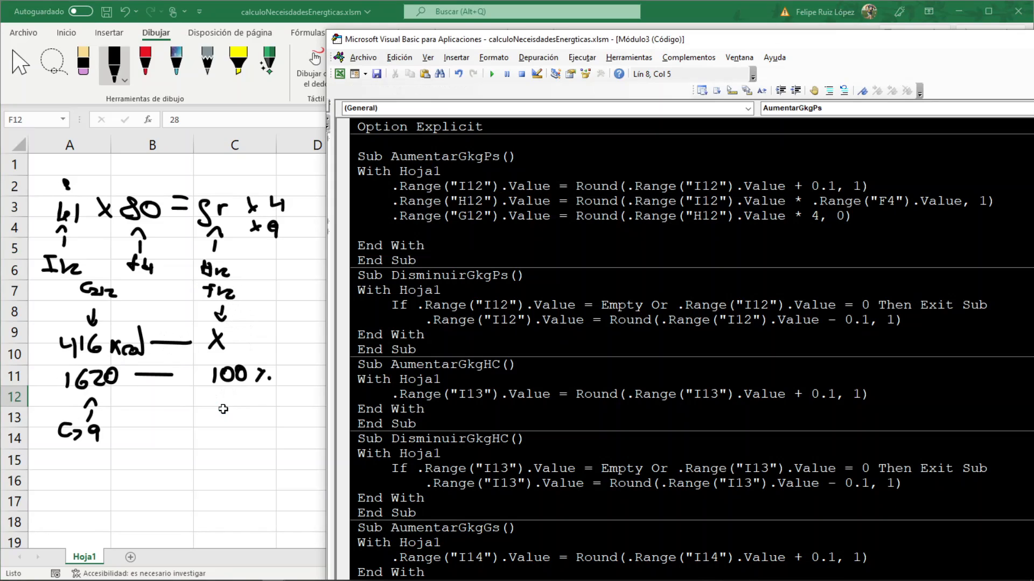
{"action": "type", "text": ".RANGE"}
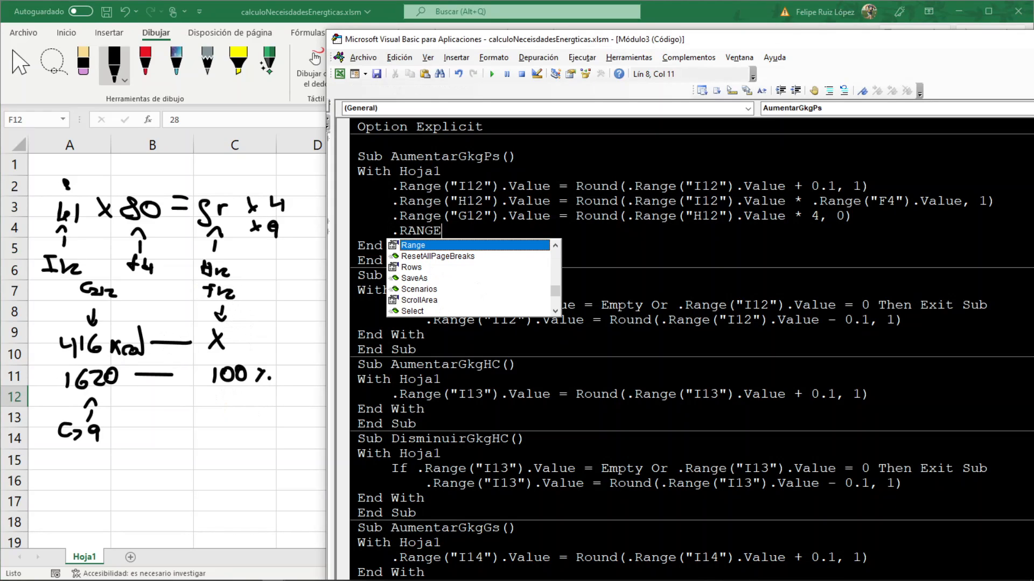
{"action": "type", "text": "\"\"("}
{"action": "key", "text": "BackSpace"}
{"action": "key", "text": "BackSpace"}
{"action": "key", "text": "BackSpace"}
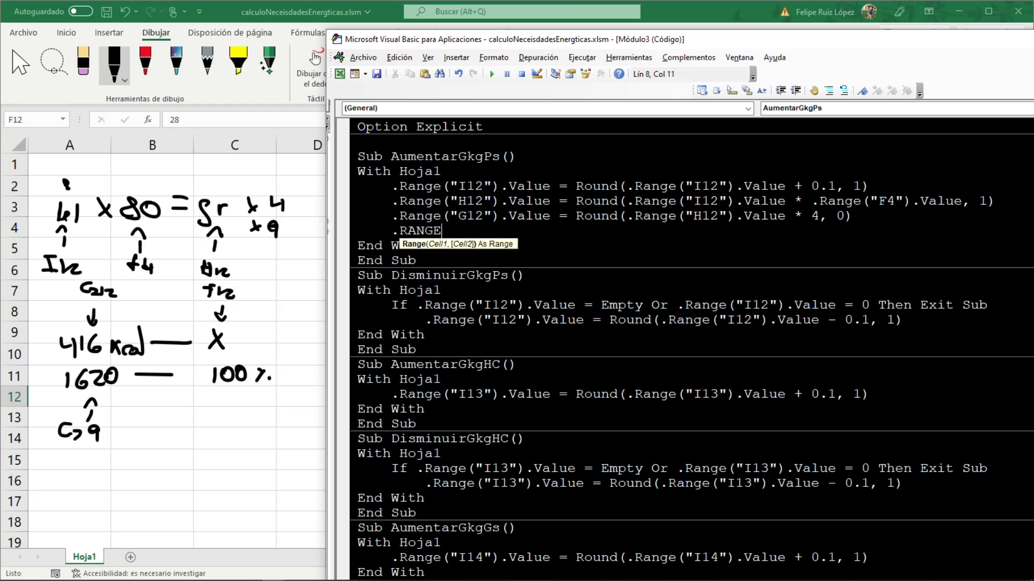
{"action": "type", "text": "(\"\")."}
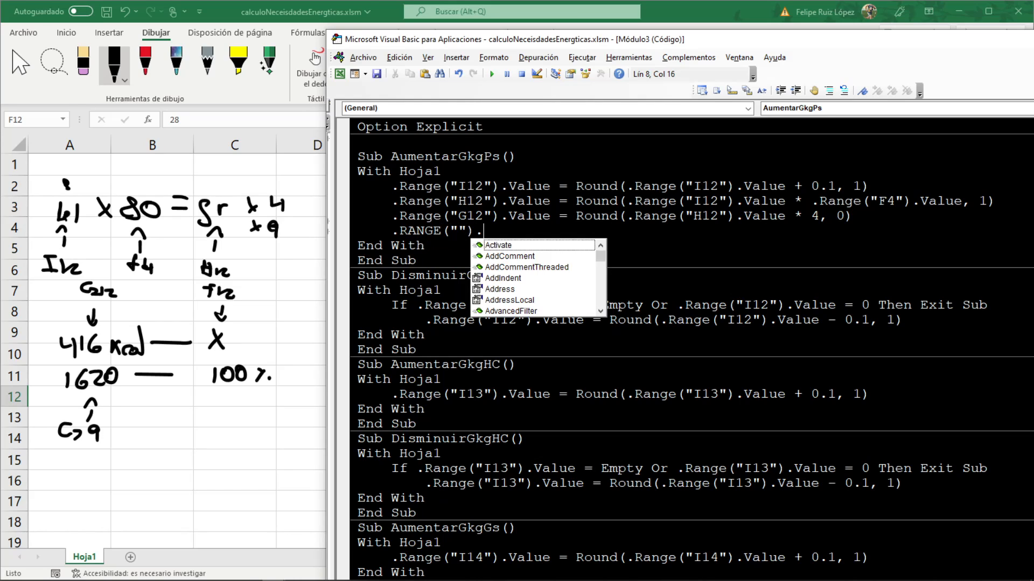
{"action": "type", "text": "VALUE"}
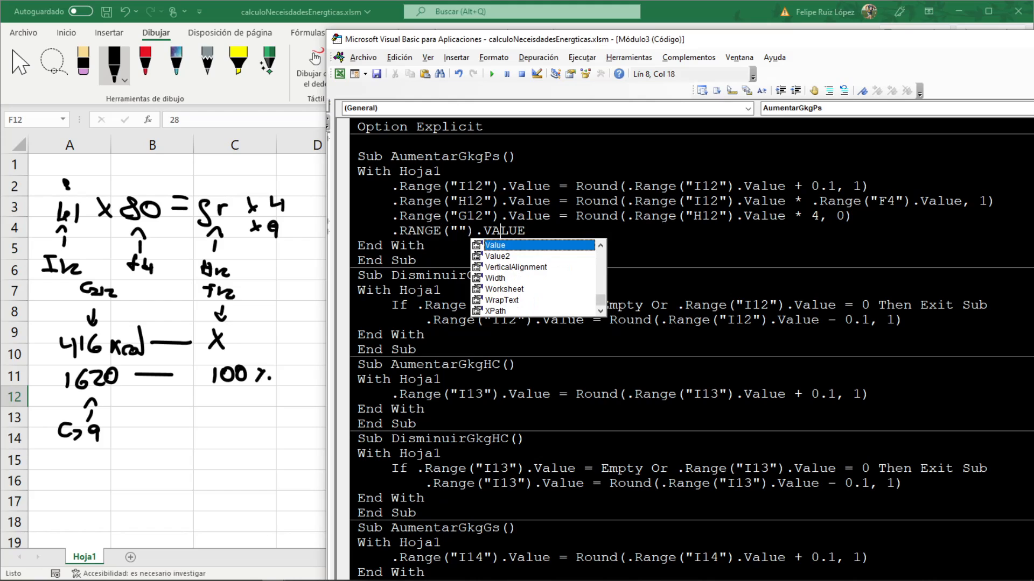
{"action": "left_click", "coordinate": [476, 231]}
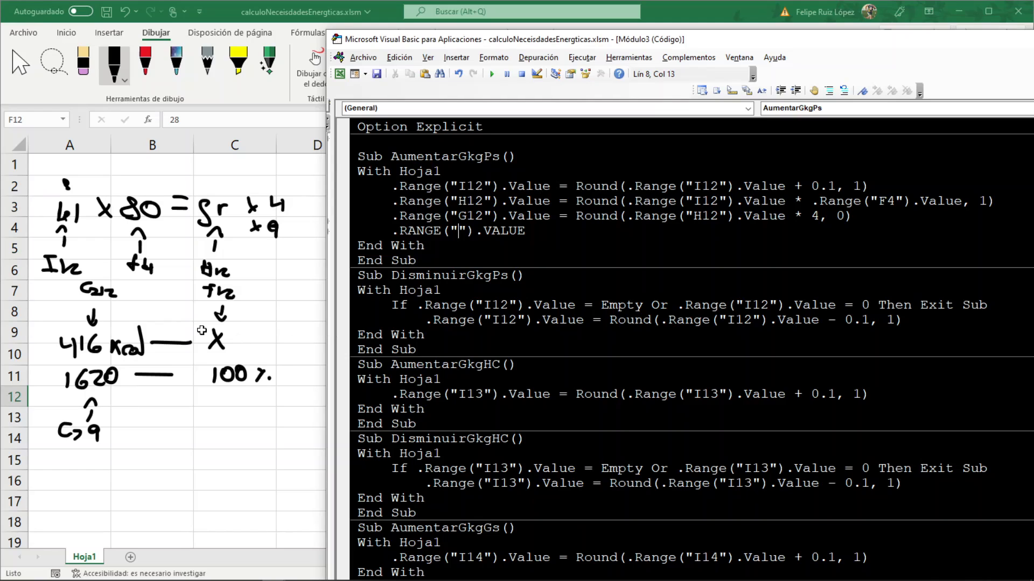
{"action": "type", "text": "F12"}
{"action": "key", "text": "Right"}
{"action": "key", "text": "Right"}
{"action": "key", "text": "Right"}
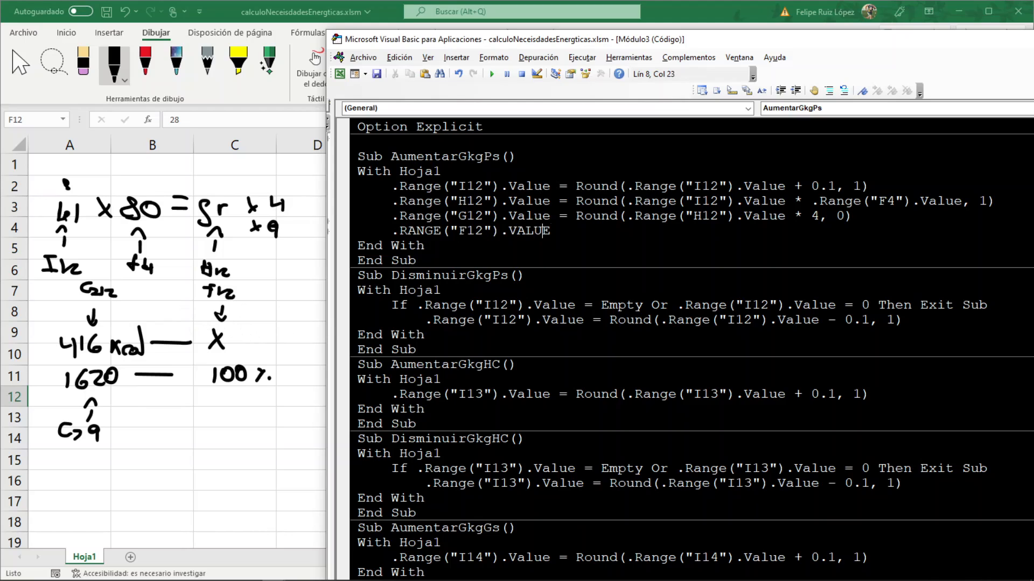
{"action": "key", "text": "Right"}
{"action": "type", "text": "="}
Add .Range("G12").Value as the source on the right side of the F12 assignment
{"action": "key", "text": "alt+F11"}
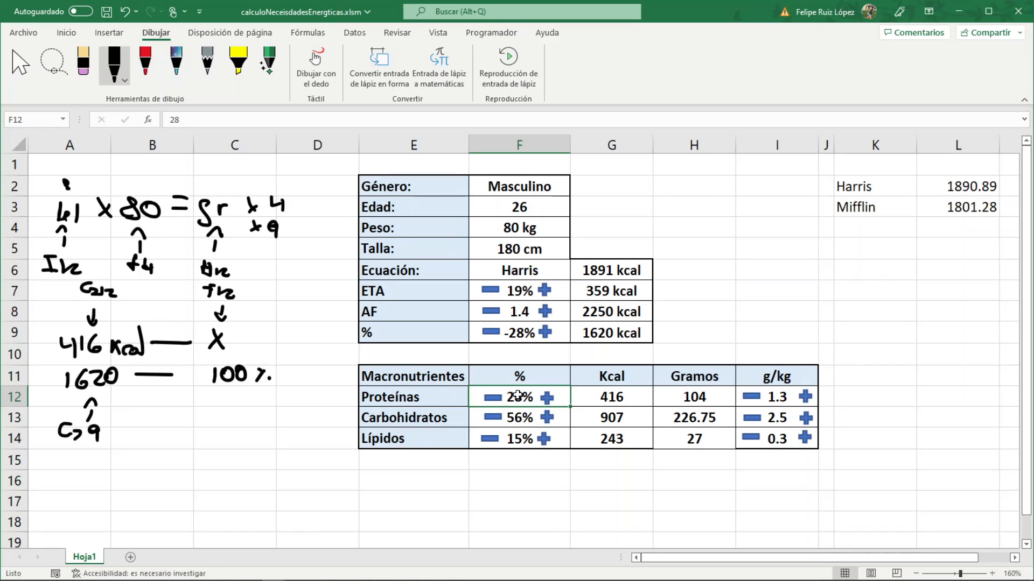
{"action": "key", "text": "alt+F11"}
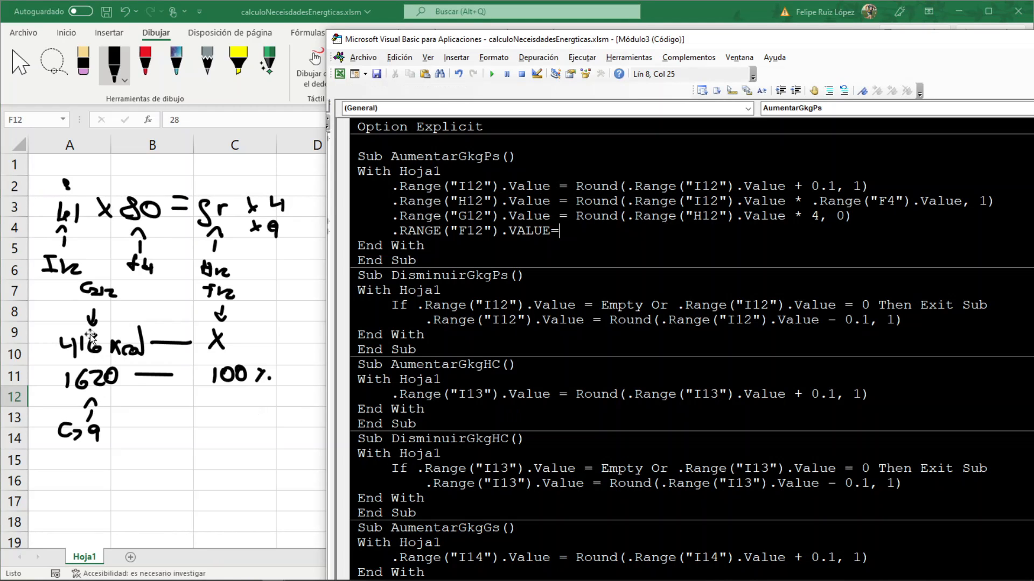
{"action": "type", "text": ".RANGE(\"F12\")"}
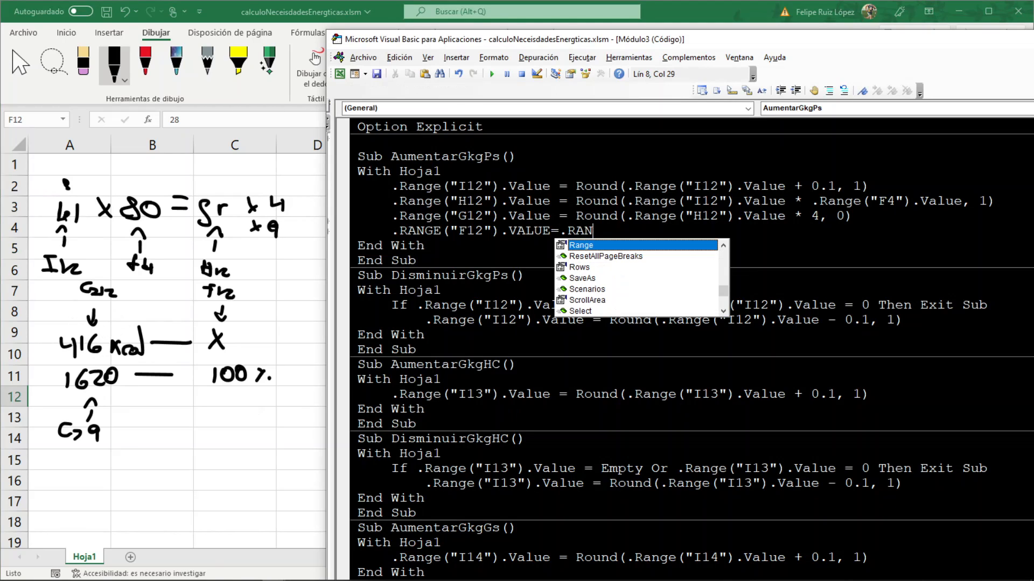
{"action": "type", "text": ".VALUE"}
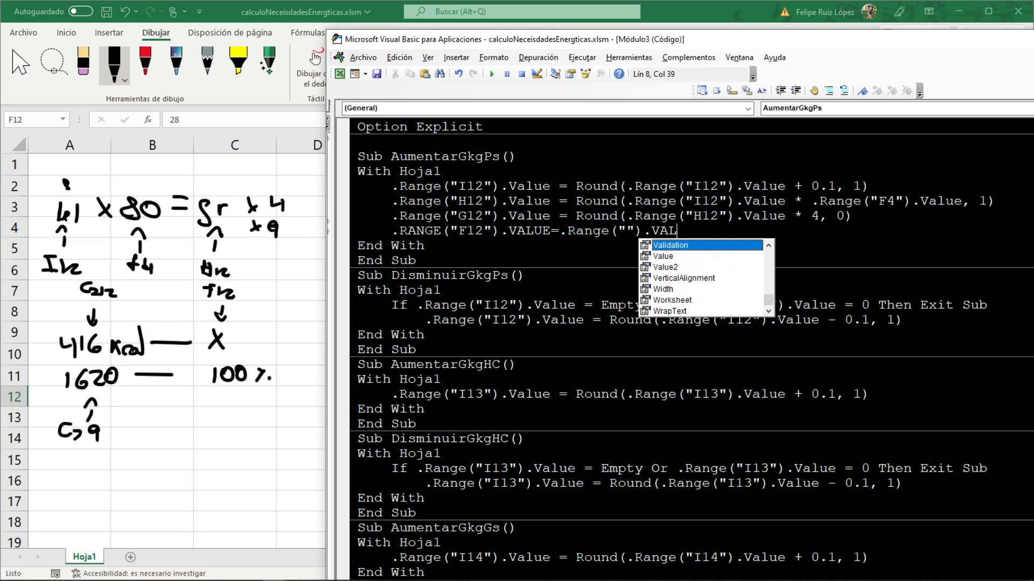
{"action": "key", "text": "Left"}
{"action": "key", "text": "Left"}
{"action": "key", "text": "Left"}
{"action": "key", "text": "Left"}
{"action": "key", "text": "Left"}
{"action": "key", "text": "Left"}
{"action": "key", "text": "Left"}
{"action": "key", "text": "Left"}
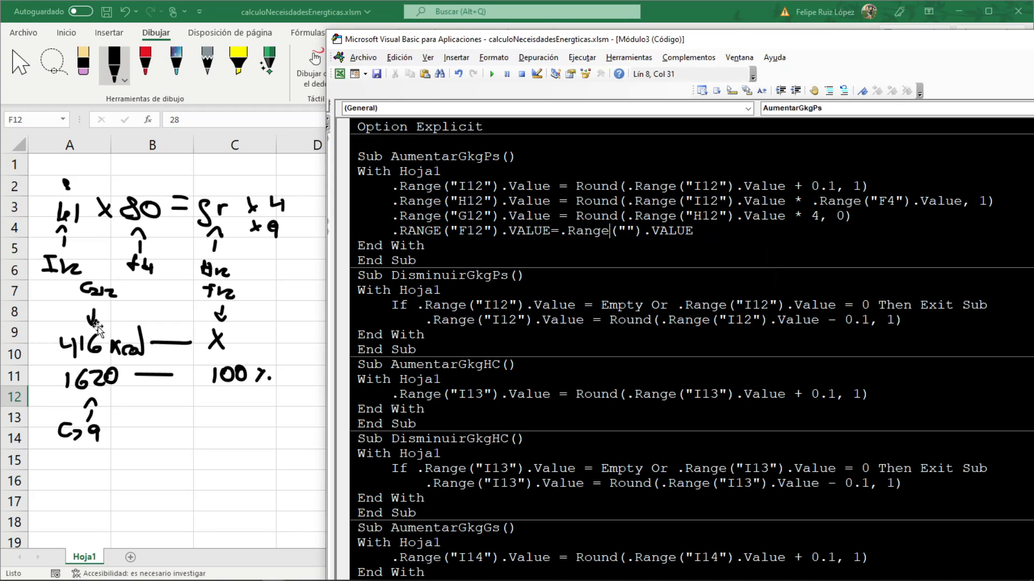
{"action": "type", "text": "G12"}
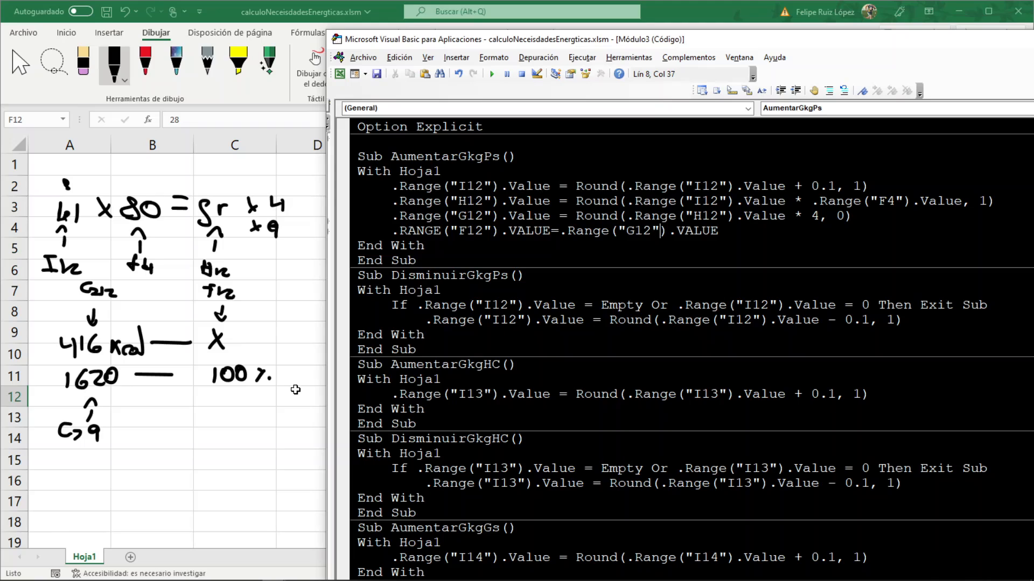
Multiply the G12 value by 100 in the F12 assignment and enclose that product in parentheses
{"action": "key", "text": "End"}
{"action": "type", "text": "*100)"}
{"action": "left_click", "coordinate": [559, 231]}
{"action": "type", "text": "("}
{"action": "key", "text": "Right"}
{"action": "key", "text": "Right"}
{"action": "key", "text": "Right"}
{"action": "key", "text": "Right"}
{"action": "key", "text": "Right"}
{"action": "key", "text": "Right"}
{"action": "key", "text": "Right"}
{"action": "key", "text": "Right"}
{"action": "key", "text": "Right"}
{"action": "key", "text": "Right"}
{"action": "key", "text": "Right"}
{"action": "key", "text": "Right"}
{"action": "key", "text": "Right"}
{"action": "key", "text": "Right"}
{"action": "key", "text": "Right"}
{"action": "key", "text": "Right"}
{"action": "key", "text": "Right"}
{"action": "key", "text": "Right"}
{"action": "key", "text": "Right"}
{"action": "key", "text": "Right"}
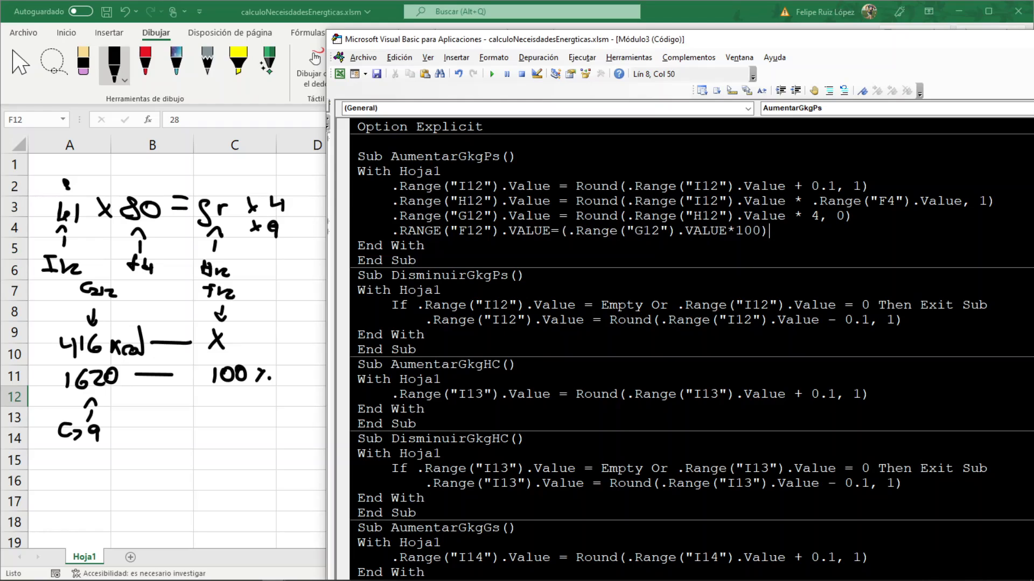
Divide the parenthesised G12 product by .Range("G9").VALUE in the F12 assignment of AumentarGkgPs
{"action": "type", "text": "/"}
{"action": "type", "text": ".Range(\"\")"}
{"action": "type", "text": ".VALUE"}
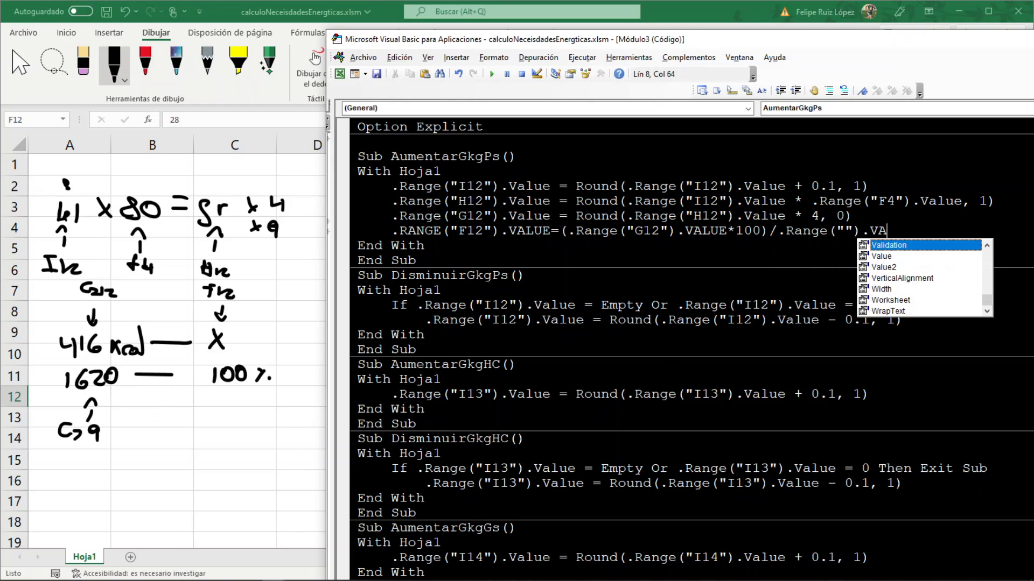
{"action": "key", "text": "Escape"}
{"action": "key", "text": "Left"}
{"action": "key", "text": "Left"}
{"action": "key", "text": "Left"}
{"action": "key", "text": "Left"}
{"action": "key", "text": "Left"}
{"action": "key", "text": "Left"}
{"action": "key", "text": "Left"}
{"action": "type", "text": "G9"}
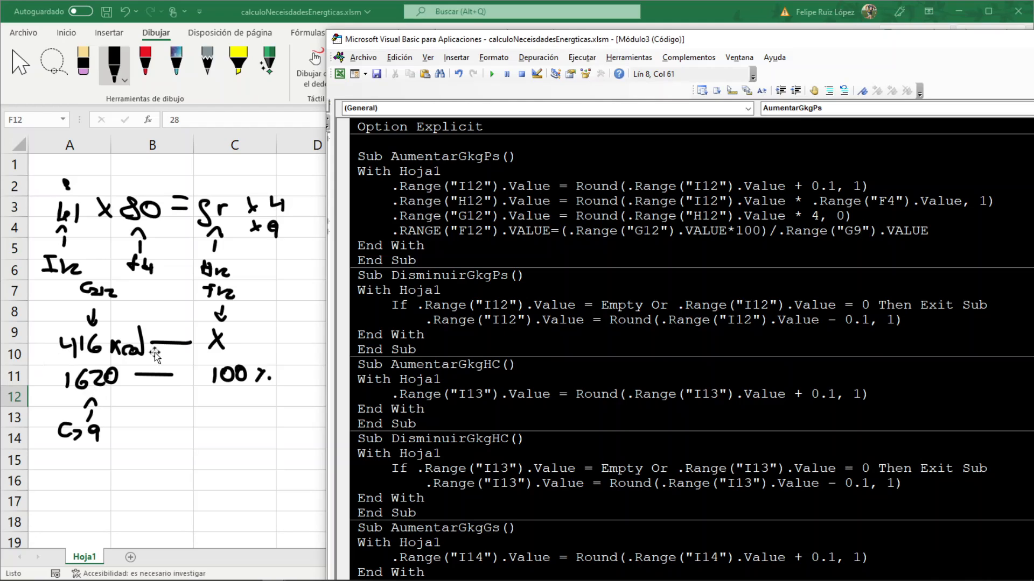
Wrap the whole F12 calculation in a Round function with 0 decimal places
{"action": "left_click", "coordinate": [560, 231]}
{"action": "type", "text": "ROUND("}
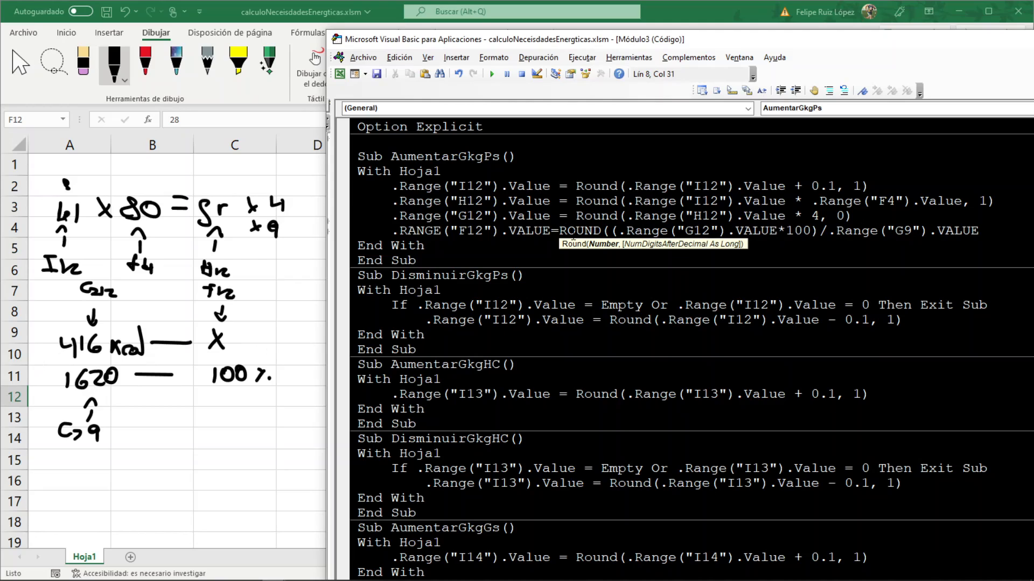
{"action": "key", "text": "End"}
{"action": "type", "text": ",0)"}
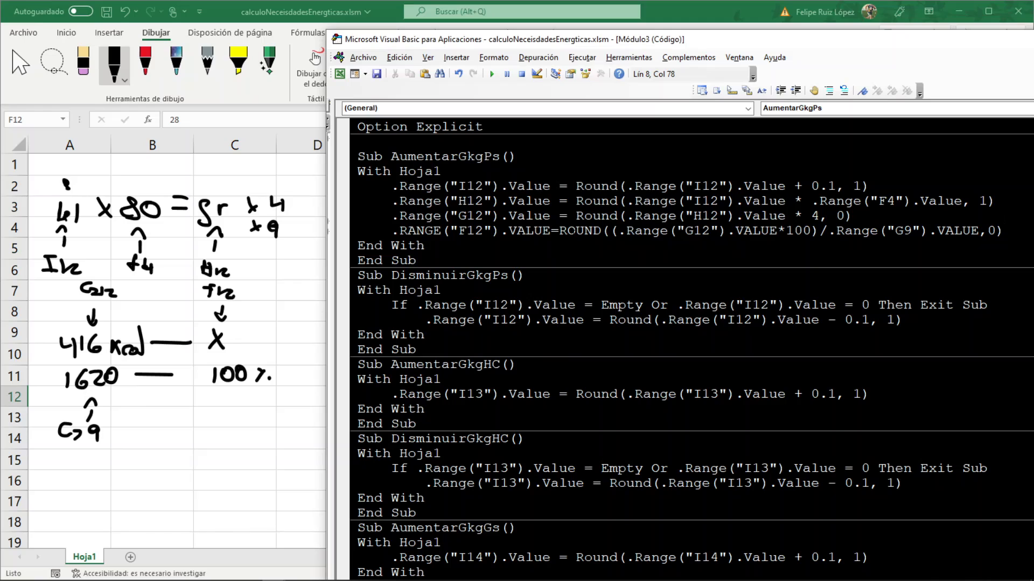
Copy the finished F12 statement from AumentarGkgPs onto a new line below the I12 statement in DisminuirGkgPs
{"action": "left_click", "coordinate": [534, 231]}
{"action": "left_click_drag", "start_coordinate": [1003, 231], "coordinate": [396, 237]}
{"action": "key", "text": "ctrl+c"}
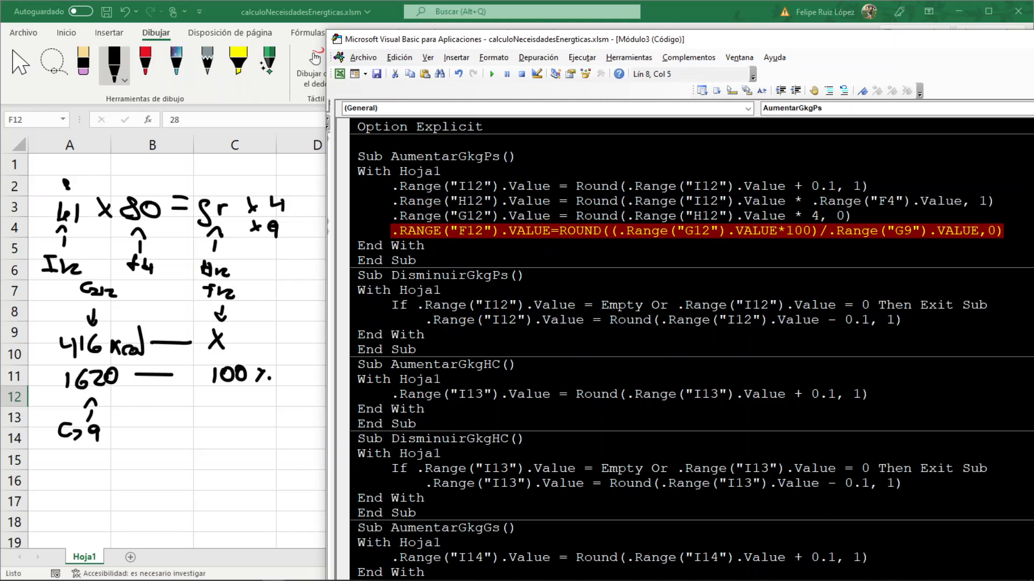
{"action": "left_click", "coordinate": [905, 320]}
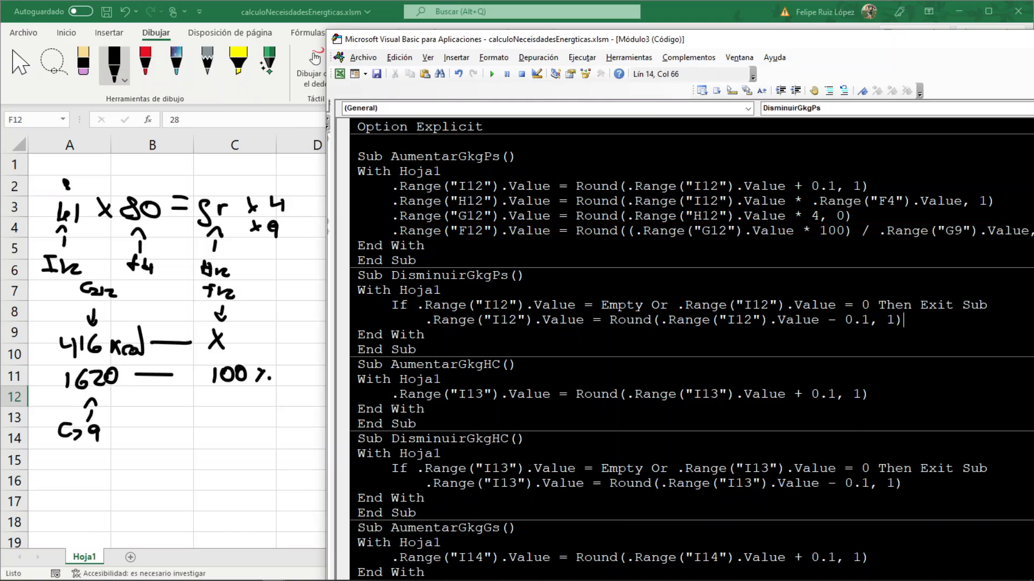
{"action": "key", "text": "Return"}
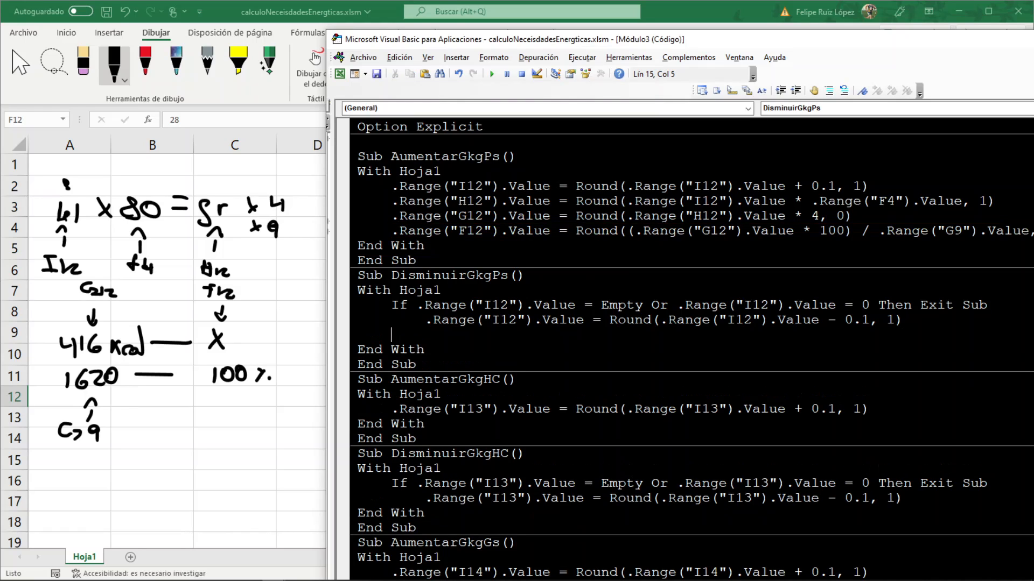
{"action": "key", "text": "ctrl+v"}
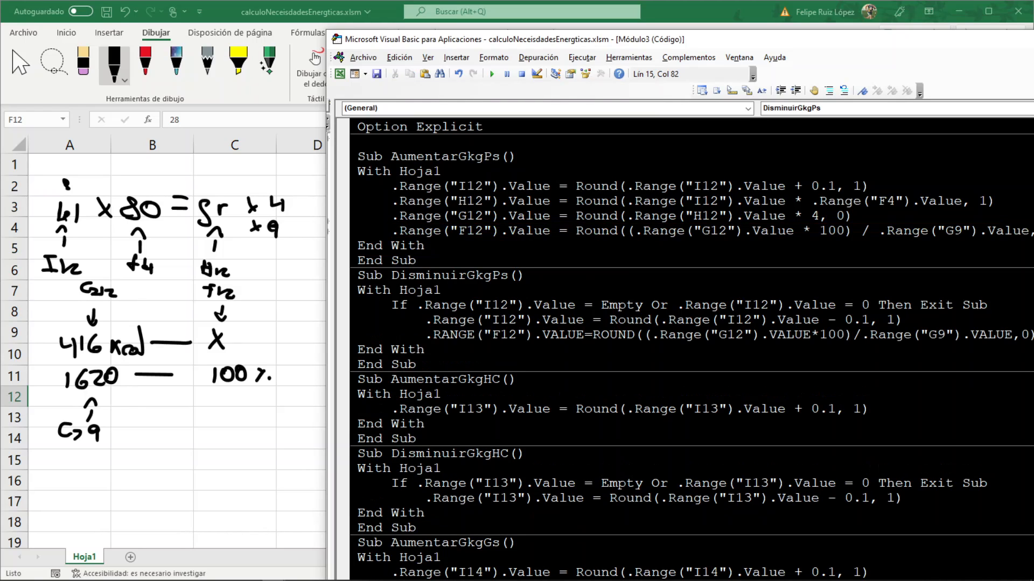
Copy the G12 statement from AumentarGkgPs into DisminuirGkgPs, between its I12 and F12 statements
{"action": "left_click_drag", "start_coordinate": [851, 216], "coordinate": [391, 215]}
{"action": "key", "text": "ctrl+c"}
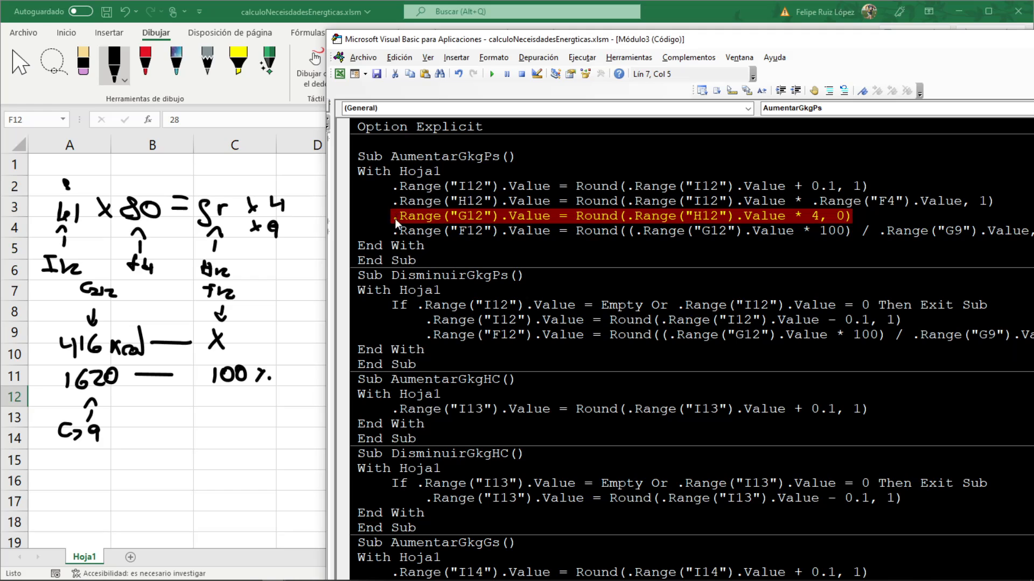
{"action": "left_click", "coordinate": [903, 319]}
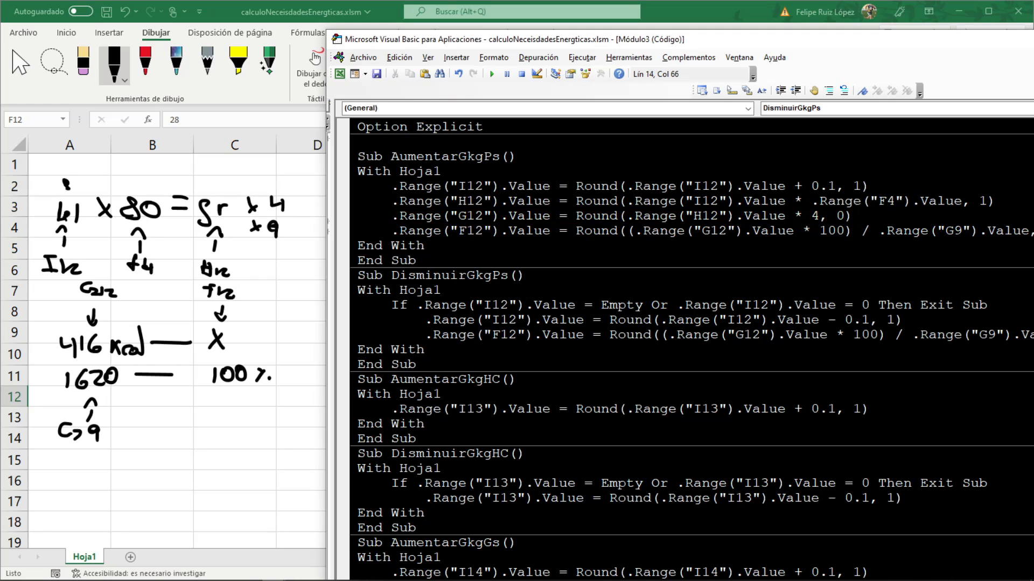
{"action": "key", "text": "Return"}
{"action": "key", "text": "ctrl+v"}
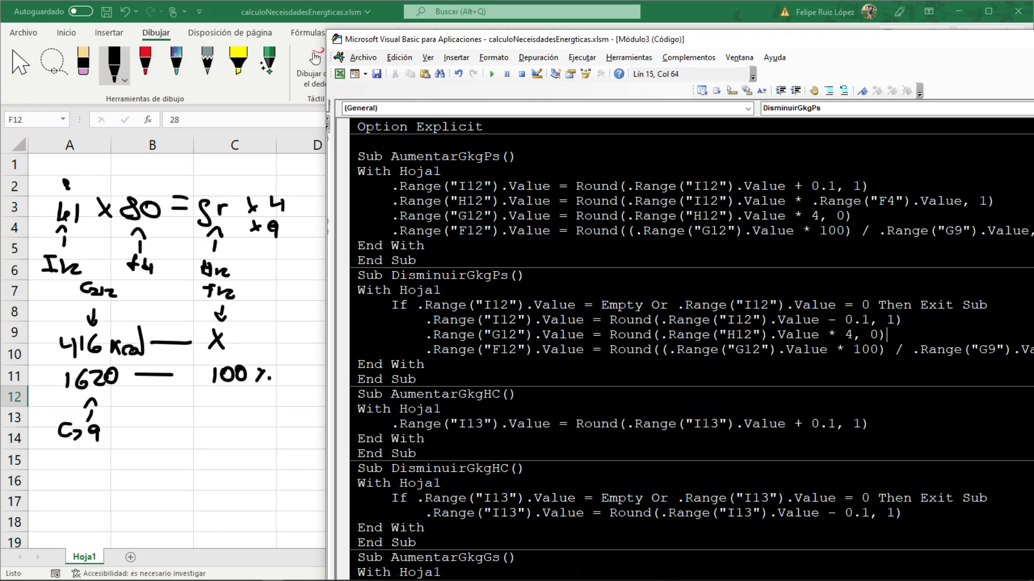
Return to the worksheet and test the increase macro by raising the Proteínas g/kg value six times
{"action": "left_click_drag", "start_coordinate": [945, 43], "coordinate": [660, 72]}
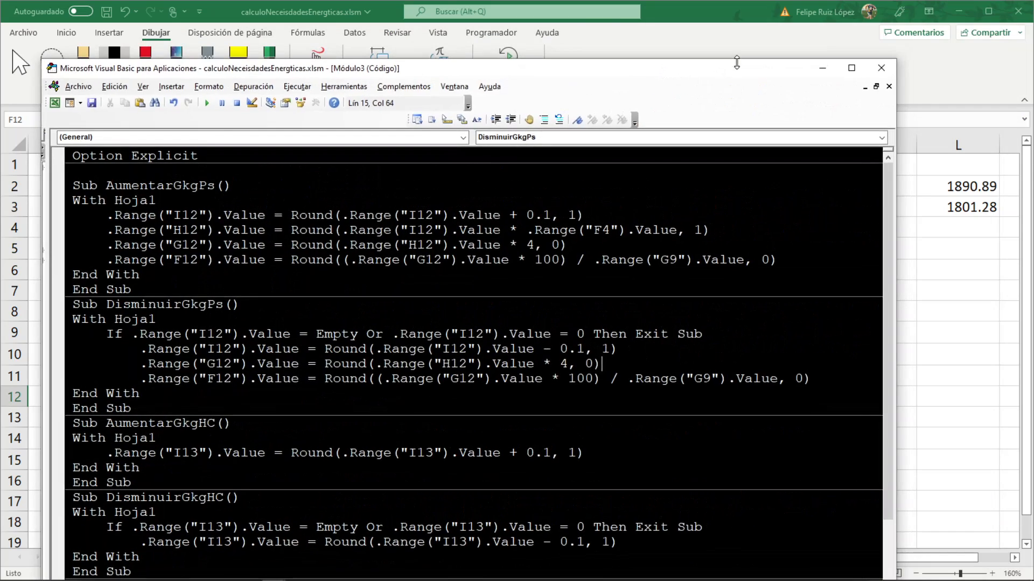
{"action": "left_click", "coordinate": [816, 73]}
{"action": "left_click", "coordinate": [806, 397]}
{"action": "left_click", "coordinate": [806, 397]}
{"action": "left_click", "coordinate": [805, 398]}
{"action": "left_click", "coordinate": [806, 397]}
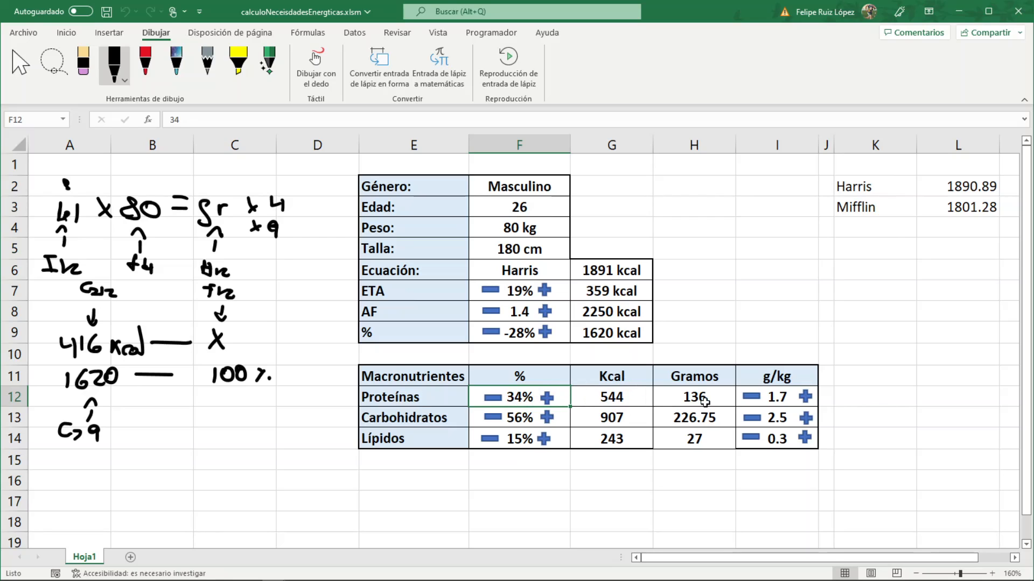
{"action": "left_click", "coordinate": [805, 398]}
{"action": "left_click", "coordinate": [805, 397]}
Test the decrease macro by lowering the Proteínas g/kg value seven times
{"action": "left_click", "coordinate": [757, 401]}
{"action": "left_click", "coordinate": [756, 401]}
{"action": "left_click", "coordinate": [757, 401]}
{"action": "left_click", "coordinate": [757, 401]}
{"action": "left_click", "coordinate": [756, 401]}
{"action": "left_click", "coordinate": [756, 401]}
{"action": "left_click", "coordinate": [757, 402]}
Back in the code editor, copy the H12 statement from AumentarGkgPs into DisminuirGkgPs, between its I12 and G12 statements
{"action": "key", "text": "alt+F11"}
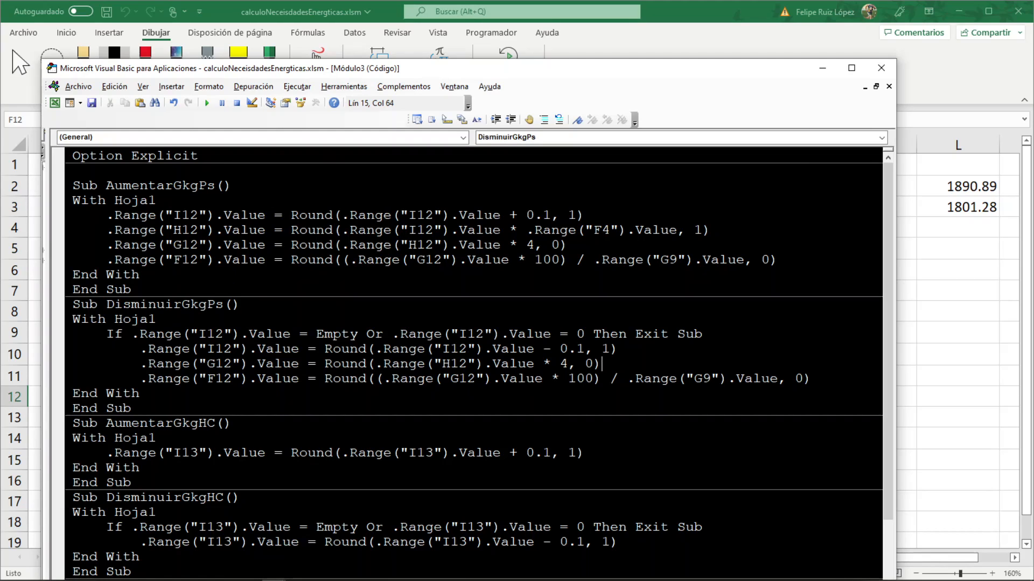
{"action": "mouse_move", "coordinate": [357, 73]}
{"action": "left_mouse_down"}
{"action": "mouse_move", "coordinate": [557, 177]}
{"action": "mouse_move", "coordinate": [556, 461]}
{"action": "mouse_move", "coordinate": [577, 433]}
{"action": "mouse_move", "coordinate": [609, 431]}
{"action": "mouse_move", "coordinate": [368, 71]}
{"action": "left_mouse_up"}
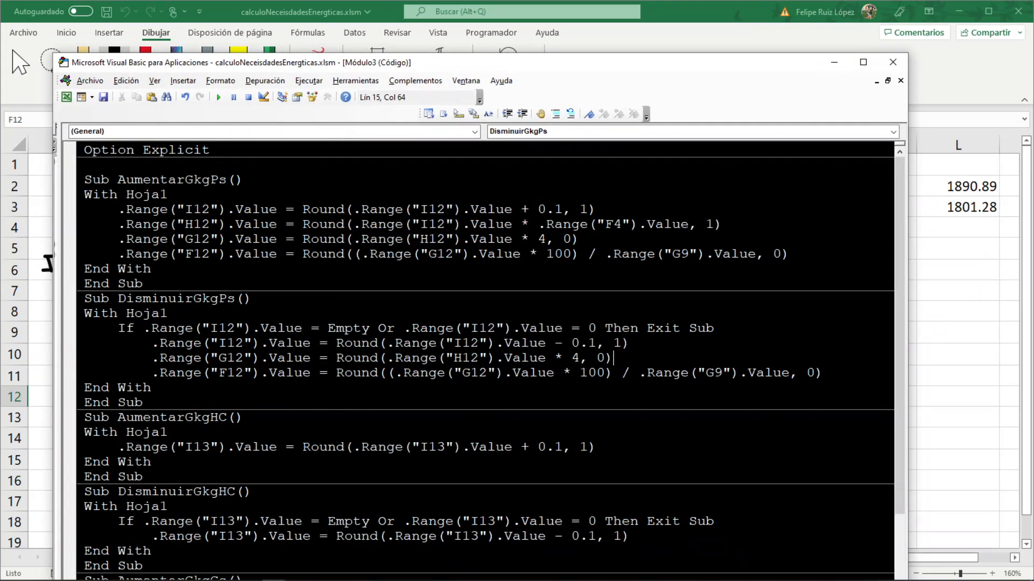
{"action": "left_click_drag", "start_coordinate": [722, 224], "coordinate": [123, 230]}
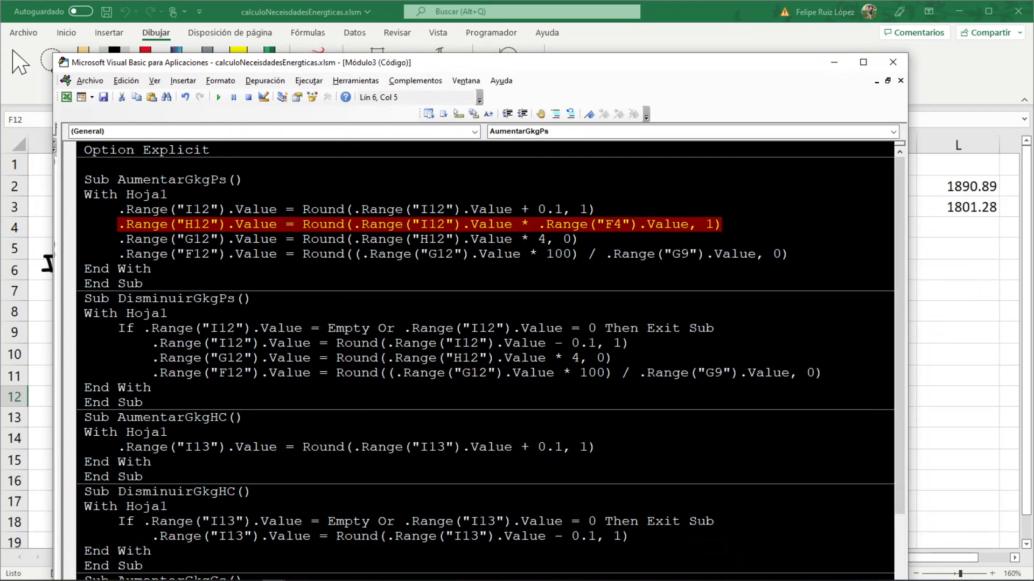
{"action": "left_click", "coordinate": [632, 344]}
{"action": "key", "text": "Return"}
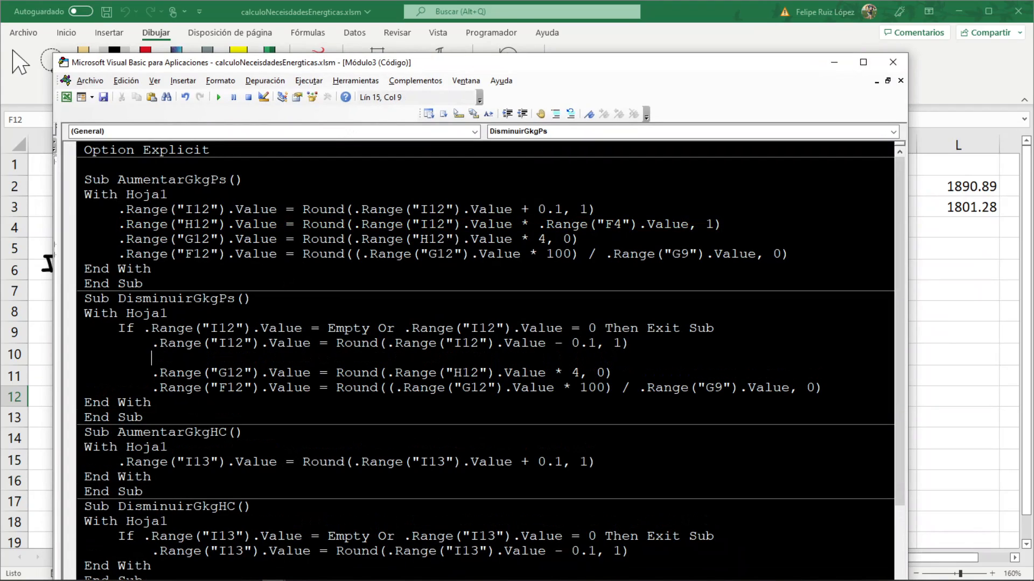
{"action": "type", "text": ".Range(\"H12\").Value = Round(.Range(\"I12\").Value * .Range(\"F4\").Value, 1)"}
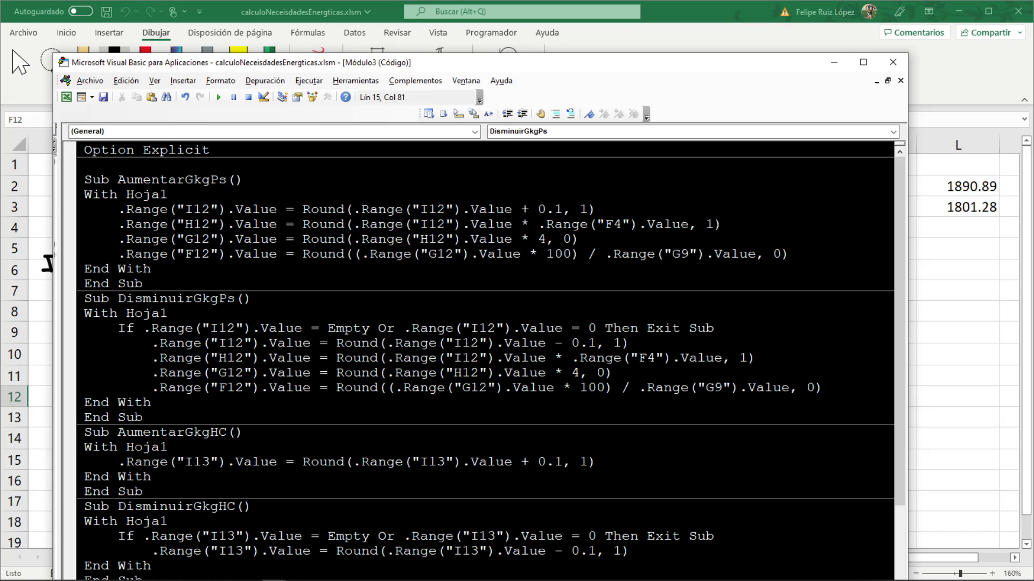
Retest the macros on the worksheet by lowering the Proteínas g/kg five times and raising it once, to 0.8
{"action": "left_click", "coordinate": [834, 61]}
{"action": "left_click", "coordinate": [746, 401]}
{"action": "left_click", "coordinate": [745, 402]}
{"action": "left_click", "coordinate": [745, 401]}
{"action": "left_click", "coordinate": [745, 401]}
{"action": "left_click", "coordinate": [746, 401]}
{"action": "left_click", "coordinate": [805, 397]}
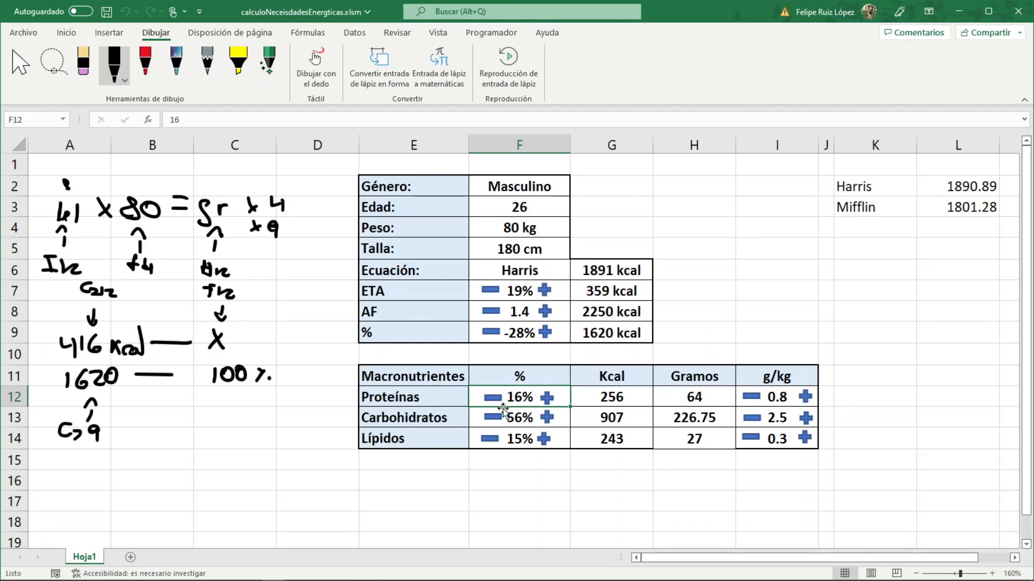
Check the Proteínas kcal and grams cells while raising the g/kg value twice and lowering it back to 0.8
{"action": "left_click", "coordinate": [581, 402]}
{"action": "left_click", "coordinate": [709, 400]}
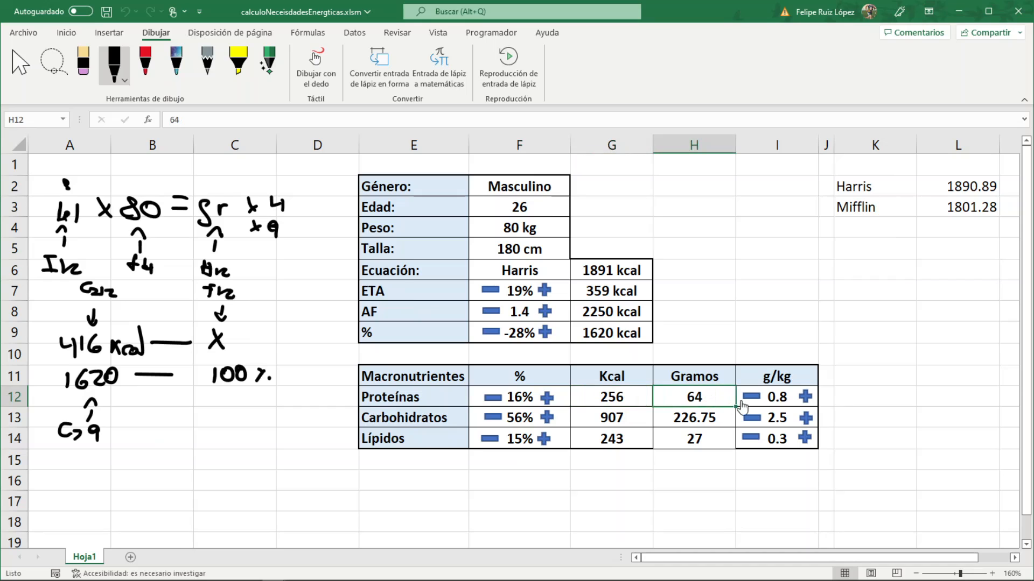
{"action": "left_click", "coordinate": [805, 397]}
{"action": "left_click", "coordinate": [805, 397]}
{"action": "left_click", "coordinate": [752, 402]}
{"action": "left_click", "coordinate": [751, 401]}
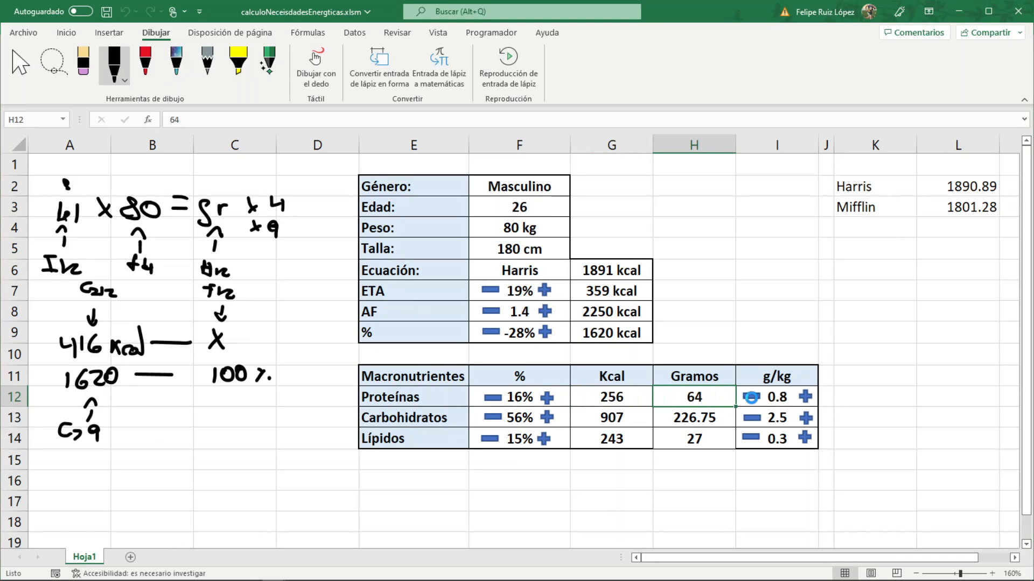
Maximise the code editor and copy the H12, G12 and F12 statements of AumentarGkgPs below the I13 statement in AumentarGkgHC
{"action": "key", "text": "alt+F11"}
{"action": "double_click", "coordinate": [848, 59]}
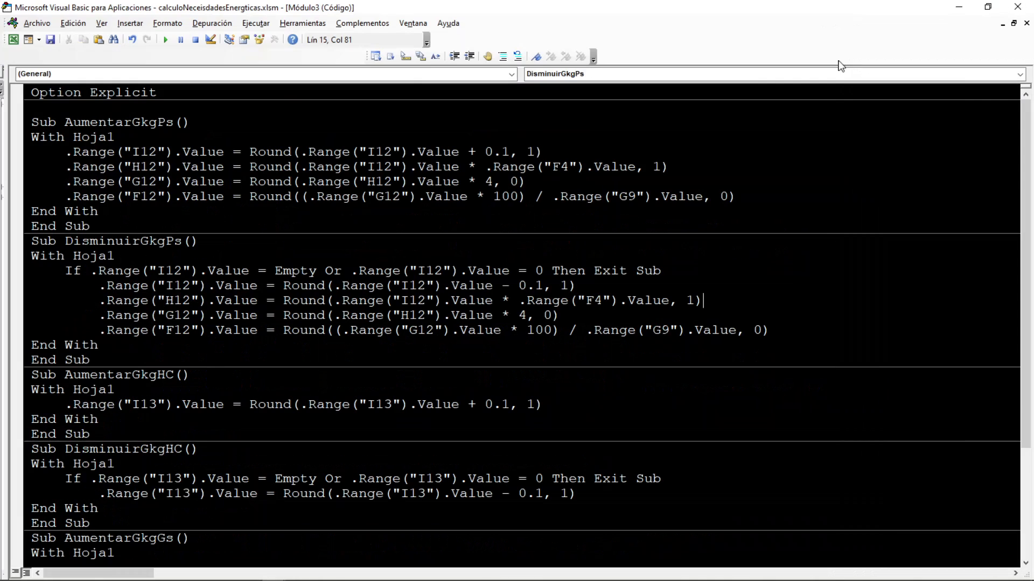
{"action": "left_click_drag", "start_coordinate": [22, 197], "coordinate": [20, 172]}
{"action": "key", "text": "ctrl+c"}
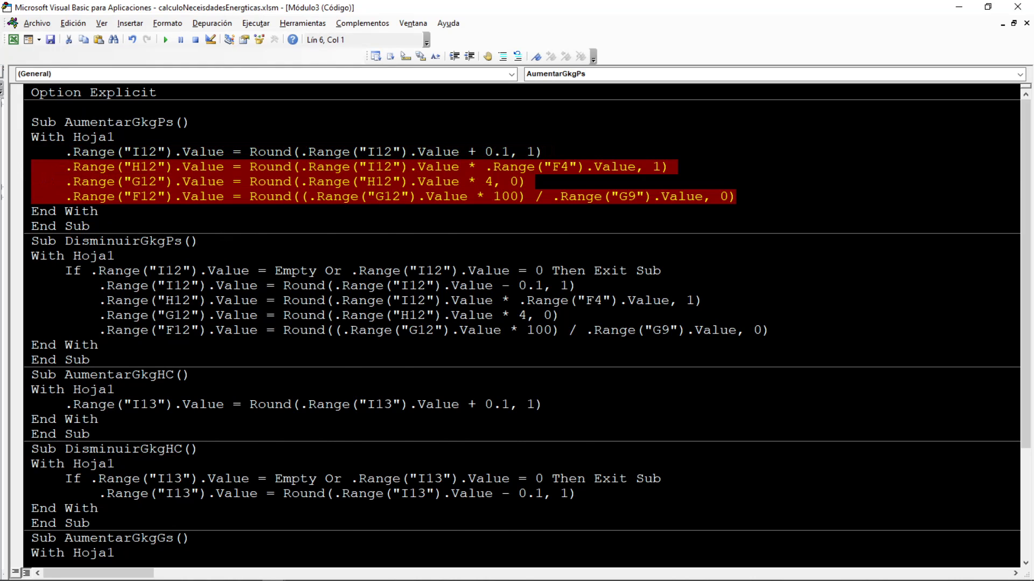
{"action": "scroll", "coordinate": [521, 324], "scroll_direction": "down", "scroll_amount": 1}
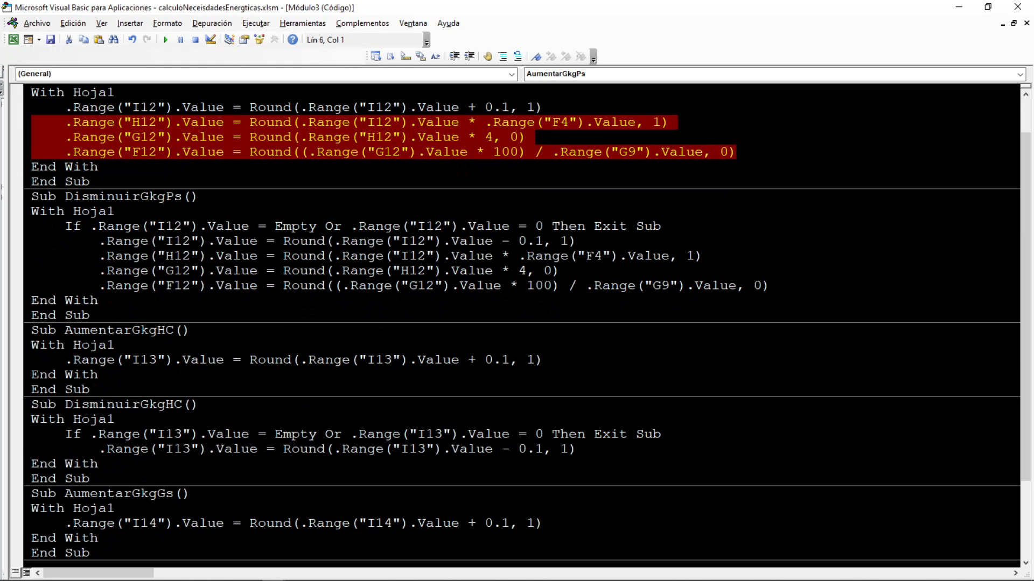
{"action": "left_click", "coordinate": [544, 360]}
{"action": "key", "text": "Return"}
{"action": "key", "text": "ctrl+v"}
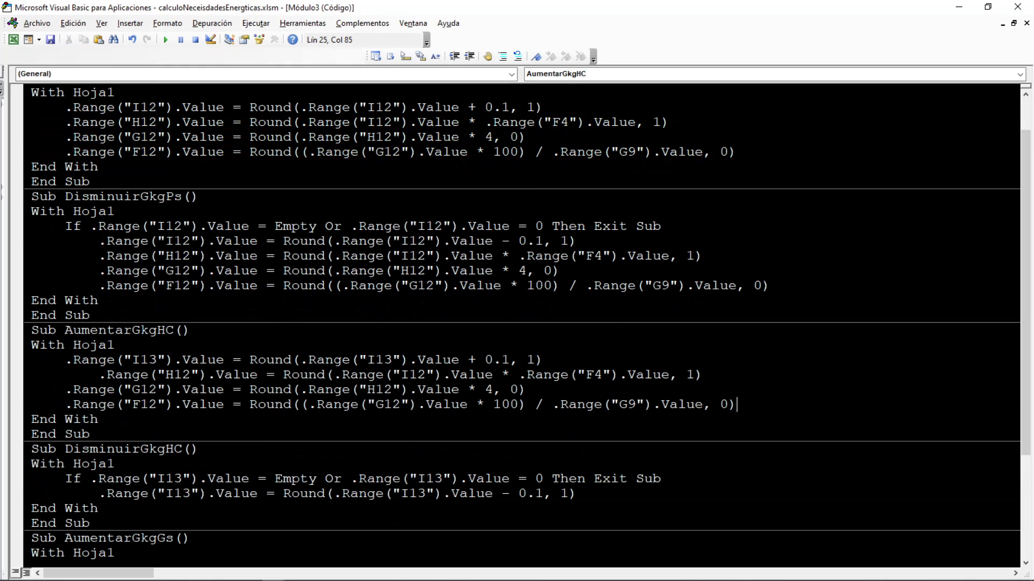
Remove the extra indentation before the pasted H12 statement in AumentarGkgHC to align it with its neighbours
{"action": "left_click", "coordinate": [99, 389]}
{"action": "left_click", "coordinate": [99, 375]}
{"action": "key", "text": "BackSpace"}
{"action": "key", "text": "BackSpace"}
{"action": "key", "text": "BackSpace"}
{"action": "key", "text": "BackSpace"}
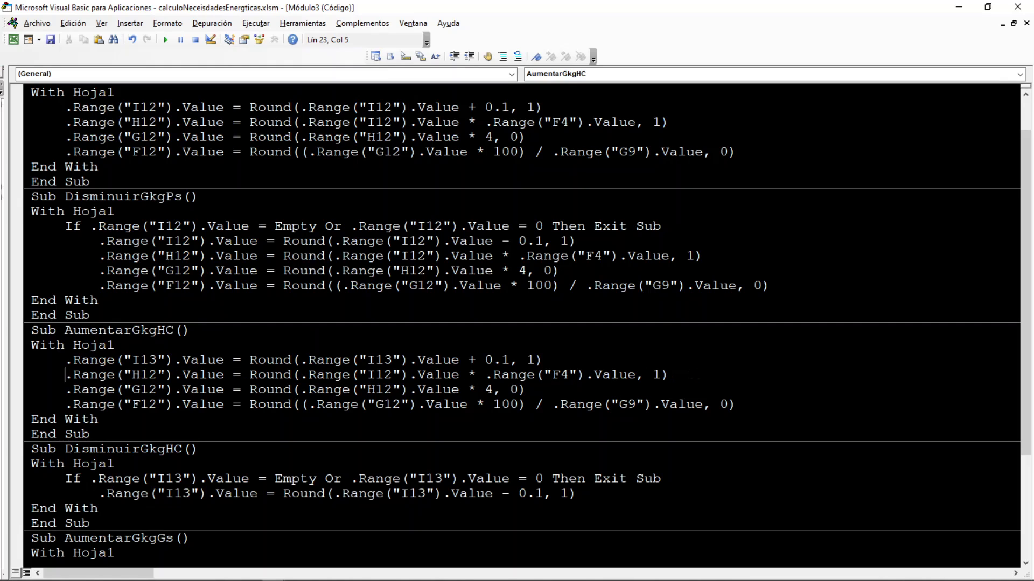
Change the H12 and I12 references in the pasted grams statement of AumentarGkgHC to H13 and I13
{"action": "double_click", "coordinate": [151, 378]}
{"action": "left_click", "coordinate": [158, 376]}
{"action": "key", "text": "BackSpace"}
{"action": "type", "text": "3"}
{"action": "left_click", "coordinate": [393, 376]}
{"action": "key", "text": "BackSpace"}
{"action": "type", "text": "3"}
Change the G12 and H12 references in the kcal statement of AumentarGkgHC to G13 and H13
{"action": "left_click", "coordinate": [160, 389]}
{"action": "key", "text": "BackSpace"}
{"action": "type", "text": "3"}
{"action": "left_click", "coordinate": [395, 389]}
{"action": "key", "text": "BackSpace"}
{"action": "type", "text": "3"}
Change the F12 and G12 references in the percentage statement of AumentarGkgHC to F13 and G13
{"action": "left_click", "coordinate": [158, 405]}
{"action": "key", "text": "BackSpace"}
{"action": "type", "text": "3"}
{"action": "left_click", "coordinate": [402, 404]}
{"action": "key", "text": "BackSpace"}
{"action": "type", "text": "3"}
Copy the H13, G13 and F13 statements from AumentarGkgHC below the I13 statement in DisminuirGkgHC
{"action": "left_click_drag", "start_coordinate": [737, 404], "coordinate": [22, 377]}
{"action": "key", "text": "ctrl+c"}
{"action": "scroll", "coordinate": [522, 323], "scroll_direction": "down", "scroll_amount": 2}
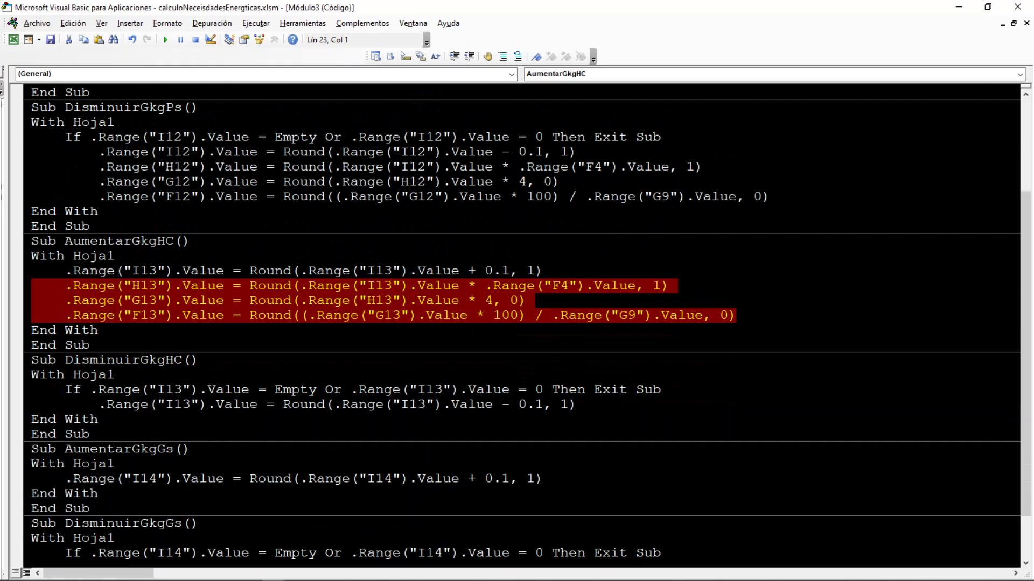
{"action": "left_click", "coordinate": [578, 405]}
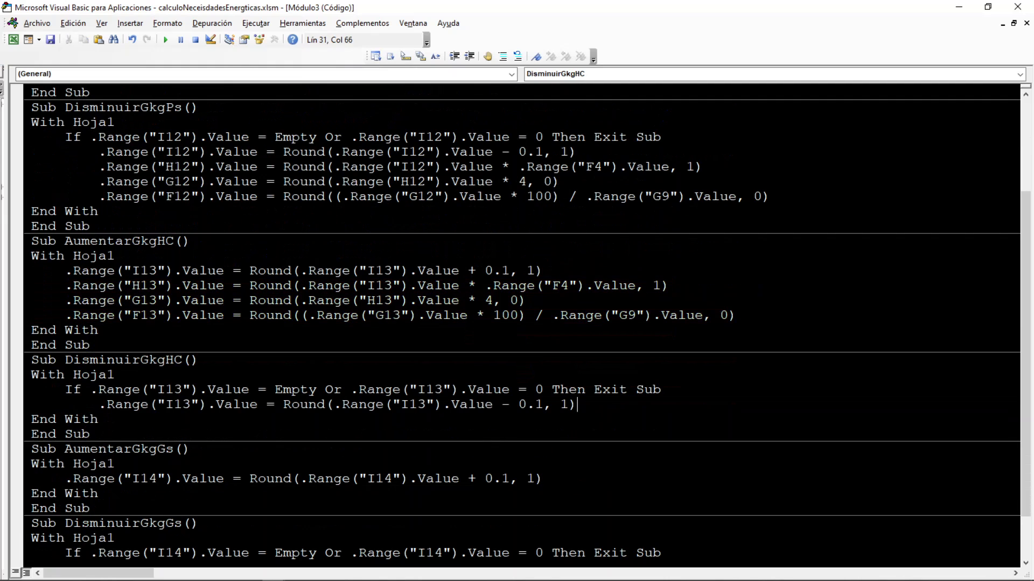
{"action": "key", "text": "Return"}
{"action": "key", "text": "ctrl+v"}
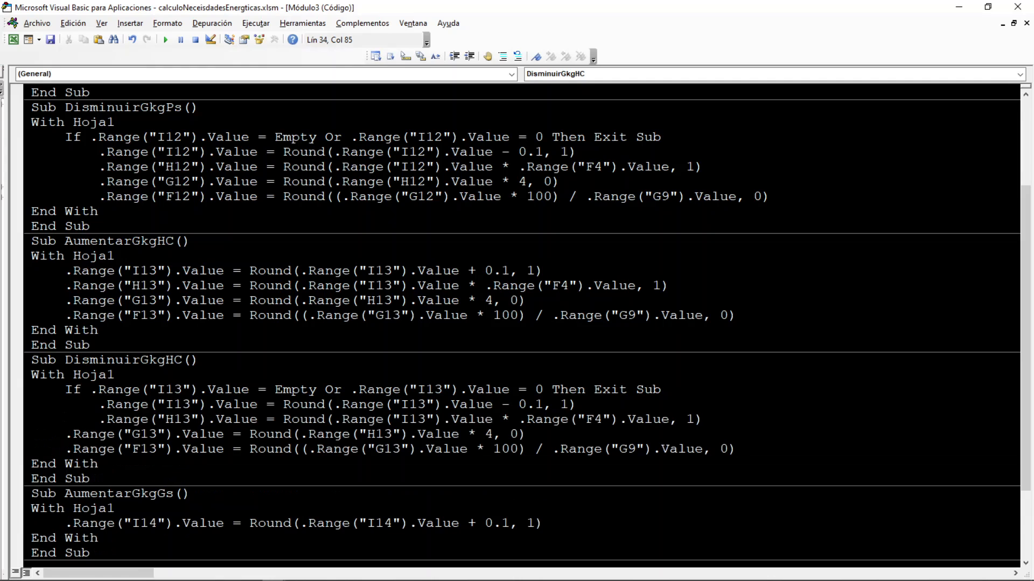
Indent the pasted G13 and F13 statements in DisminuirGkgHC one level to align them with the H13 statement
{"action": "left_click_drag", "start_coordinate": [31, 434], "coordinate": [112, 450]}
{"action": "key", "text": "Tab"}
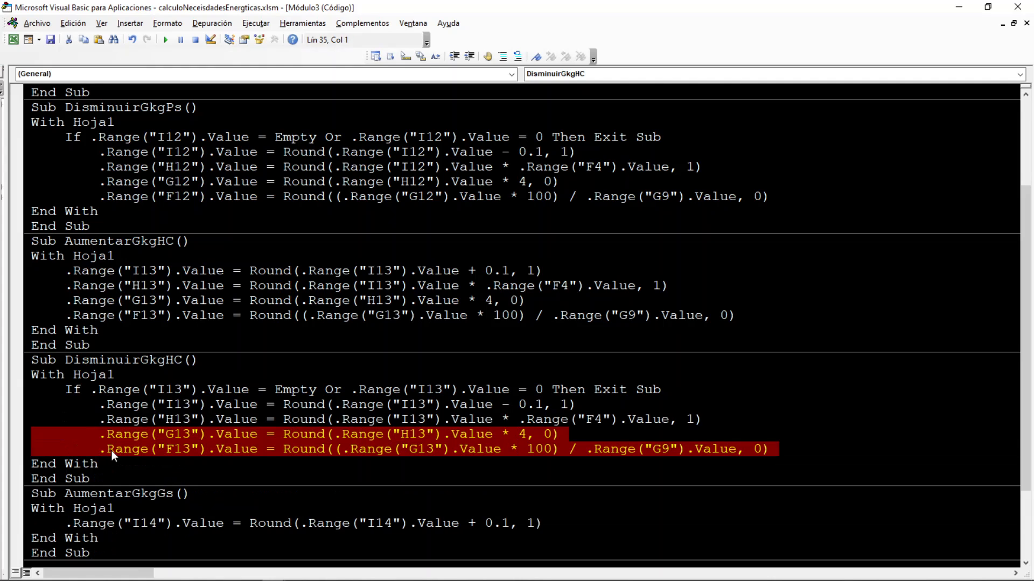
{"action": "left_click", "coordinate": [202, 447]}
Paste the copied H13, G13 and F13 statements below the I14 statement in AumentarGkgGs
{"action": "scroll", "coordinate": [202, 448], "scroll_direction": "down", "scroll_amount": 2}
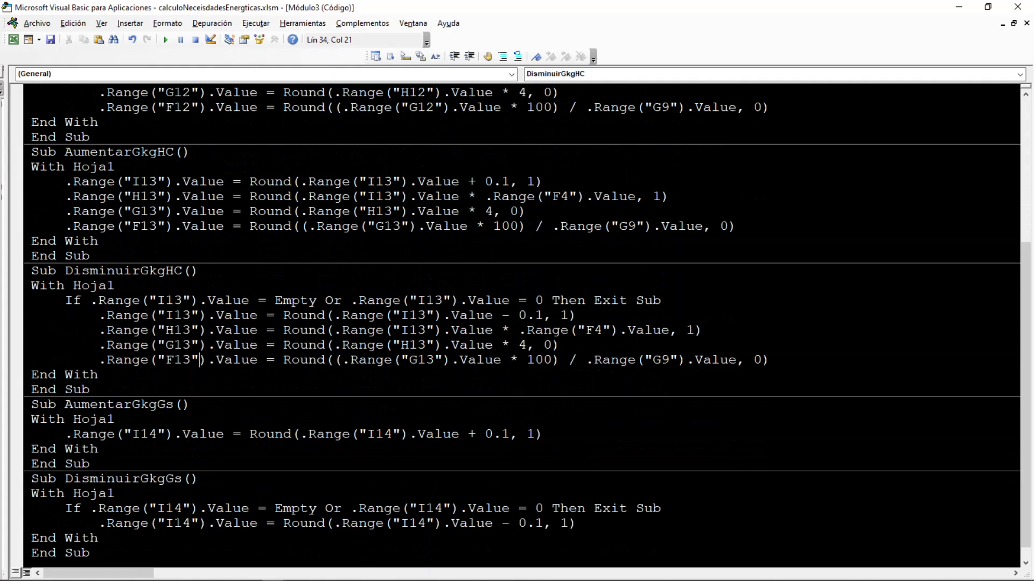
{"action": "left_click", "coordinate": [545, 434]}
{"action": "key", "text": "Return"}
{"action": "key", "text": "ctrl+v"}
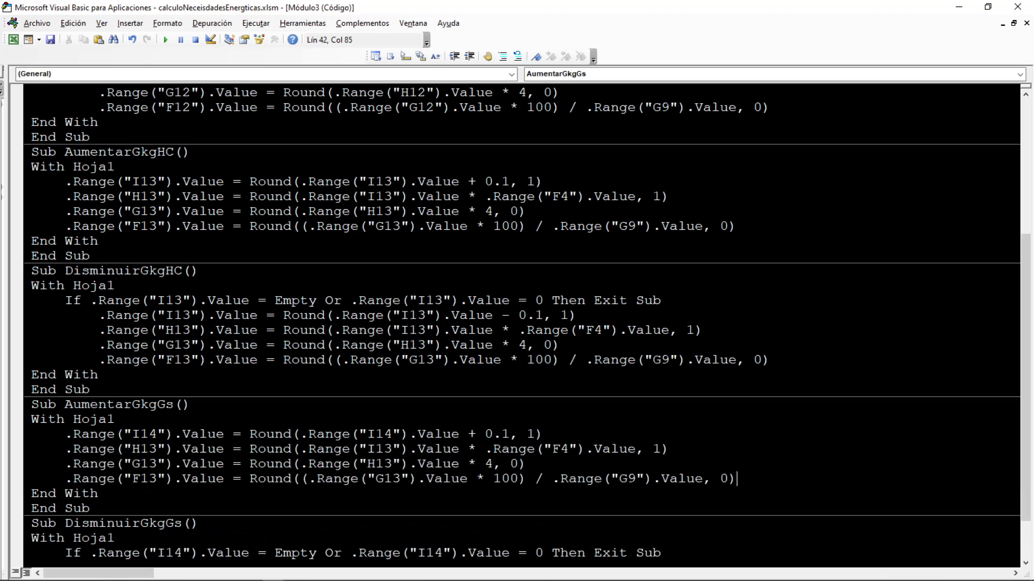
Change the target cells of the pasted grams and kcal statements in AumentarGkgGs to H14 and G14
{"action": "left_click", "coordinate": [151, 449]}
{"action": "key", "text": "BackSpace"}
{"action": "type", "text": "4"}
{"action": "key", "text": "Down"}
{"action": "key", "text": "BackSpace"}
{"action": "type", "text": "4"}
{"action": "key", "text": "Up"}
Change the source references inside the three pasted Round expressions of AumentarGkgGs to I14, H14 and G14
{"action": "left_click", "coordinate": [393, 449]}
{"action": "type", "text": "4"}
{"action": "key", "text": "Left"}
{"action": "key", "text": "BackSpace"}
{"action": "key", "text": "Right"}
{"action": "key", "text": "Down"}
{"action": "key", "text": "BackSpace"}
{"action": "type", "text": "4"}
{"action": "key", "text": "Down"}
{"action": "key", "text": "BackSpace"}
{"action": "type", "text": "4"}
Change the target cell of the percentage statement in AumentarGkgGs to F14
{"action": "key", "text": "Left"}
{"action": "key", "text": "Left"}
{"action": "key", "text": "Left"}
{"action": "key", "text": "Left"}
{"action": "key", "text": "Left"}
{"action": "key", "text": "Left"}
{"action": "key", "text": "Left"}
{"action": "key", "text": "Left"}
{"action": "key", "text": "Left"}
{"action": "key", "text": "Left"}
{"action": "key", "text": "Left"}
{"action": "key", "text": "Left"}
{"action": "key", "text": "Left"}
{"action": "key", "text": "BackSpace"}
{"action": "type", "text": "4"}
Set the multiplier in the G14 kcal statement of AumentarGkgGs to 9
{"action": "key", "text": "Right"}
{"action": "key", "text": "Right"}
{"action": "key", "text": "Right"}
{"action": "key", "text": "Right"}
{"action": "key", "text": "Right"}
{"action": "key", "text": "Right"}
{"action": "key", "text": "Right"}
{"action": "key", "text": "Right"}
{"action": "key", "text": "Right"}
{"action": "key", "text": "Right"}
{"action": "key", "text": "BackSpace"}
{"action": "type", "text": "9"}
Copy the H14, G14 and F14 statements of AumentarGkgGs into DisminuirGkgGs below its I14 subtraction line
{"action": "left_click_drag", "start_coordinate": [735, 479], "coordinate": [32, 451]}
{"action": "key", "text": "ctrl+c"}
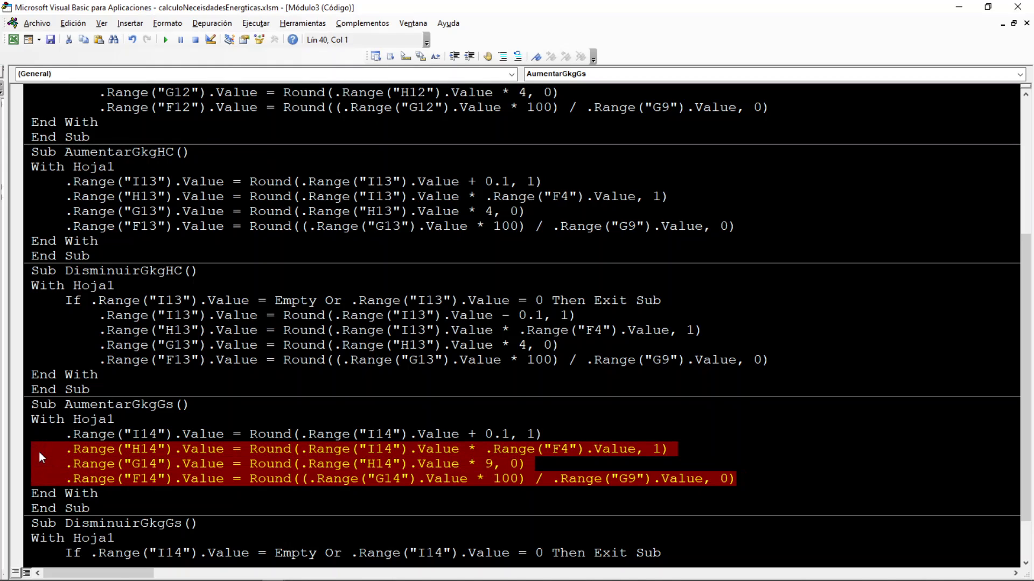
{"action": "scroll", "coordinate": [219, 456], "scroll_direction": "down", "scroll_amount": 1}
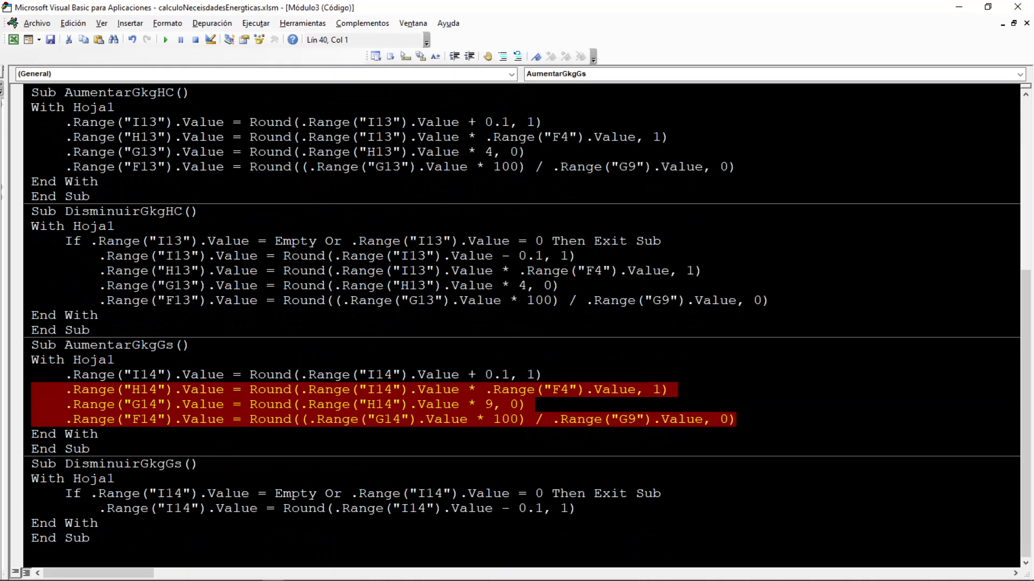
{"action": "left_click", "coordinate": [577, 508]}
{"action": "key", "text": "Return"}
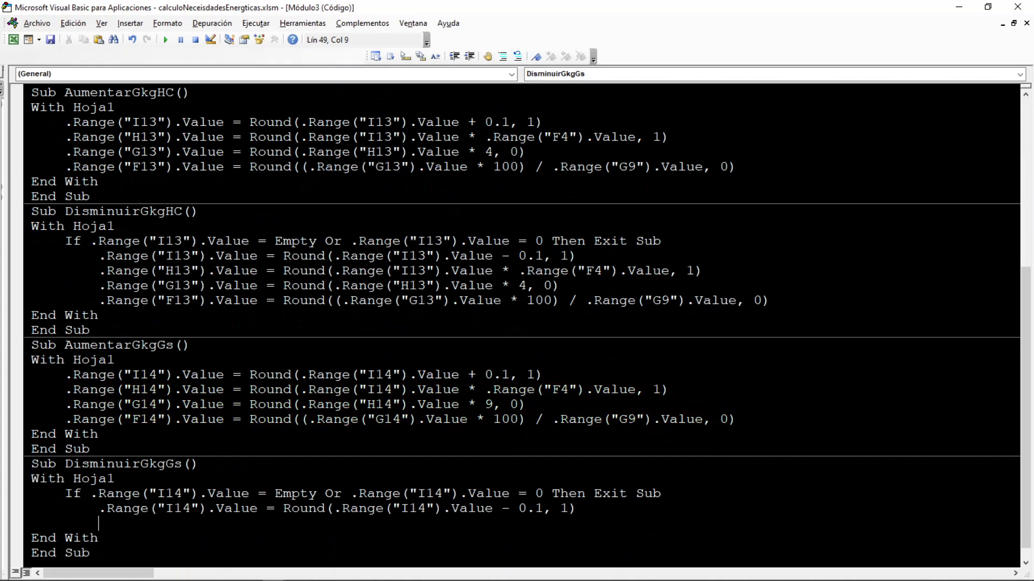
{"action": "key", "text": "ctrl+v"}
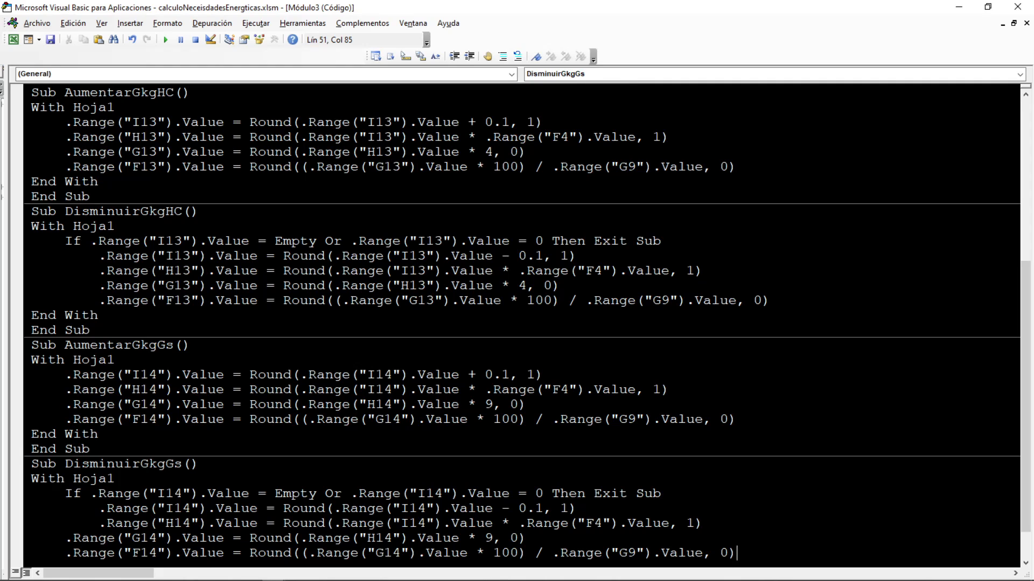
Indent the pasted G14 and F14 statements to match the block, then switch to Excel and save the workbook
{"action": "left_click_drag", "start_coordinate": [56, 539], "coordinate": [107, 554]}
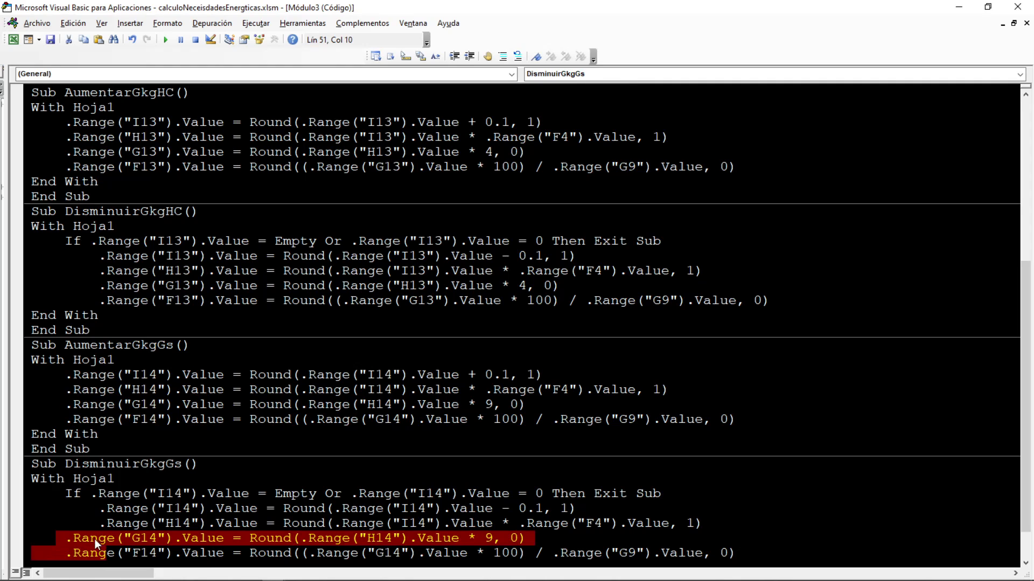
{"action": "scroll", "coordinate": [95, 540], "scroll_direction": "down", "scroll_amount": 1}
{"action": "key", "text": "Tab"}
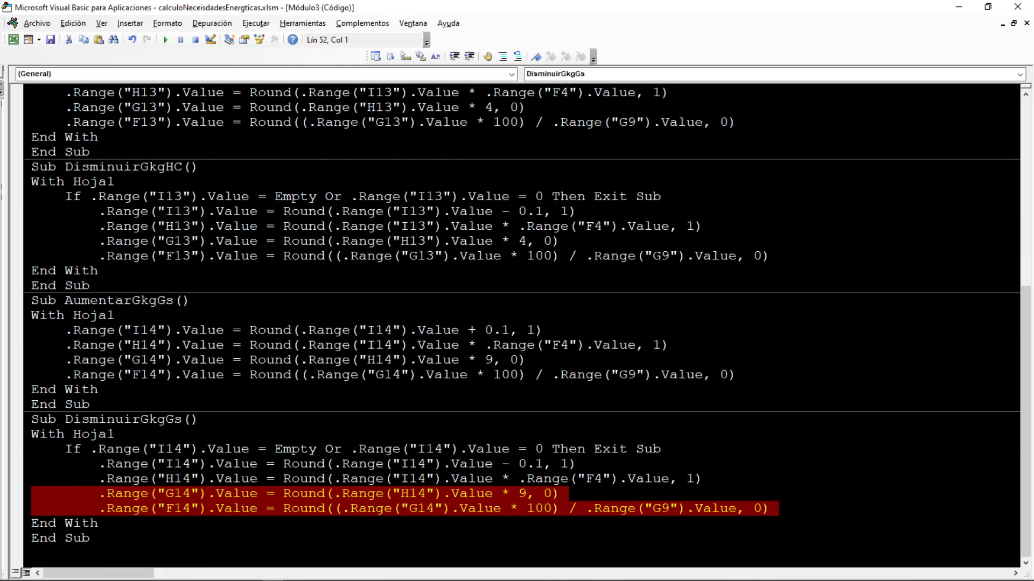
{"action": "left_click", "coordinate": [216, 464]}
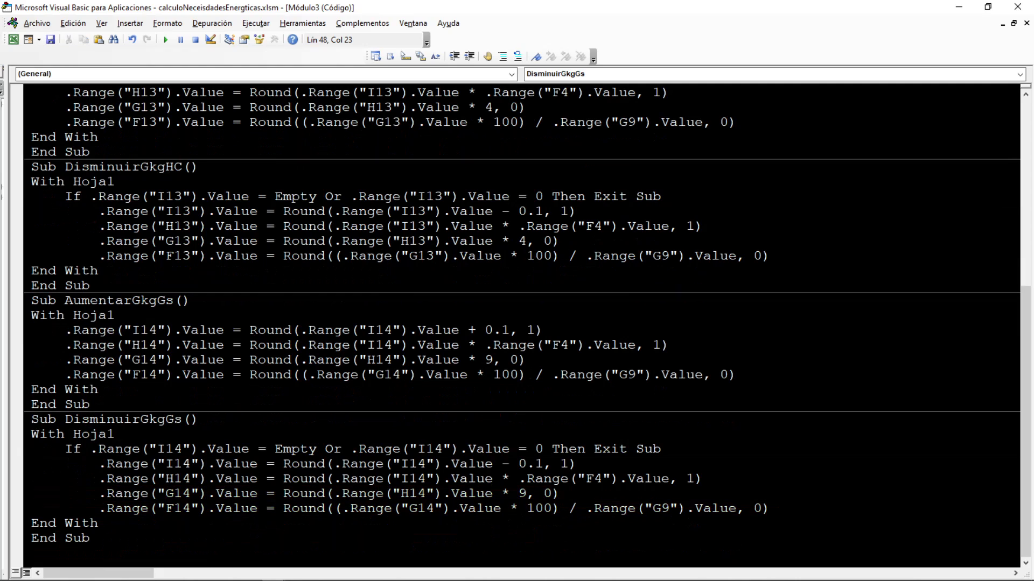
{"action": "left_click", "coordinate": [959, 7]}
{"action": "left_click", "coordinate": [107, 11]}
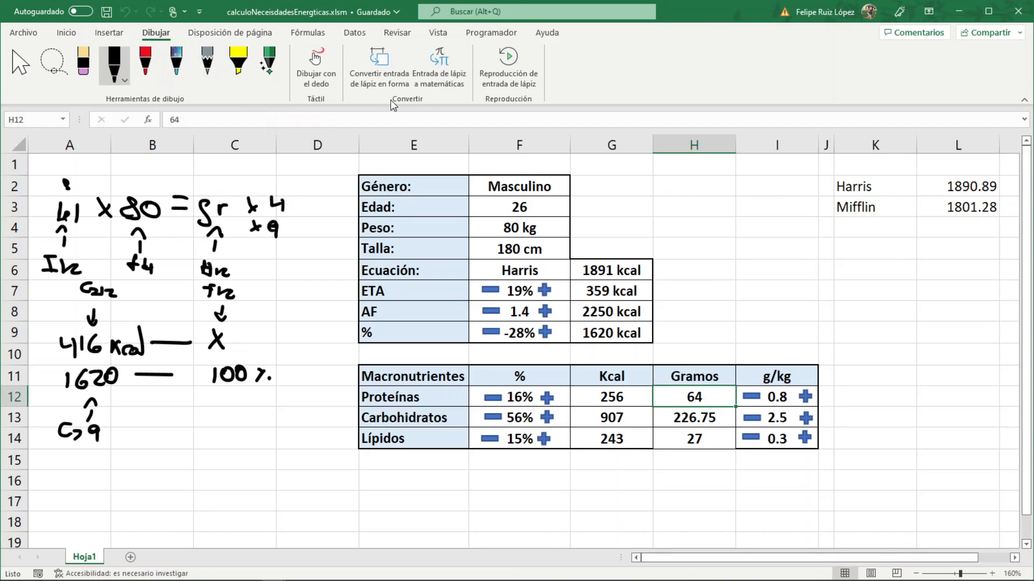
Test the plus and minus buttons of the Proteínas g/kg value, ending at 0.9
{"action": "left_click", "coordinate": [805, 398]}
{"action": "left_click", "coordinate": [805, 398]}
{"action": "left_click", "coordinate": [805, 399]}
{"action": "left_click", "coordinate": [805, 399]}
{"action": "left_click", "coordinate": [751, 397]}
{"action": "left_click", "coordinate": [751, 396]}
{"action": "left_click", "coordinate": [751, 397]}
Test the plus and minus buttons of the Carbohidratos g/kg value, ending at 2.6
{"action": "left_click", "coordinate": [805, 419]}
{"action": "left_click", "coordinate": [805, 418]}
{"action": "left_click", "coordinate": [805, 418]}
{"action": "left_click", "coordinate": [805, 418]}
{"action": "left_click", "coordinate": [761, 420]}
{"action": "left_click", "coordinate": [762, 420]}
{"action": "left_click", "coordinate": [762, 420]}
Test the plus and minus buttons of the Lípidos g/kg value, ending at 0.4
{"action": "left_click", "coordinate": [805, 438]}
{"action": "left_click", "coordinate": [805, 439]}
{"action": "left_click", "coordinate": [805, 439]}
{"action": "left_click", "coordinate": [752, 441]}
{"action": "left_click", "coordinate": [753, 440]}
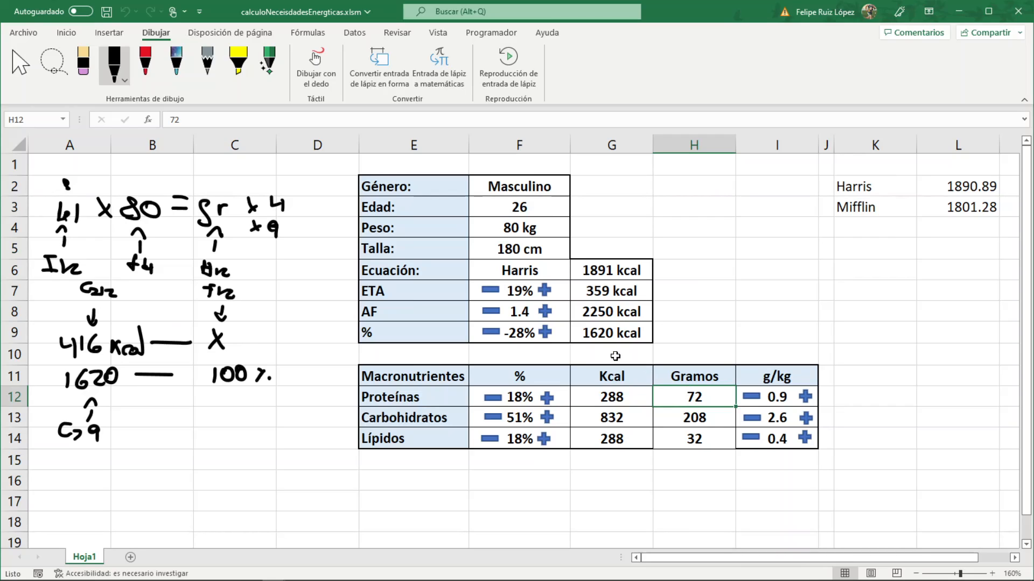
{"action": "left_click", "coordinate": [619, 401]}
{"action": "left_click", "coordinate": [522, 400]}
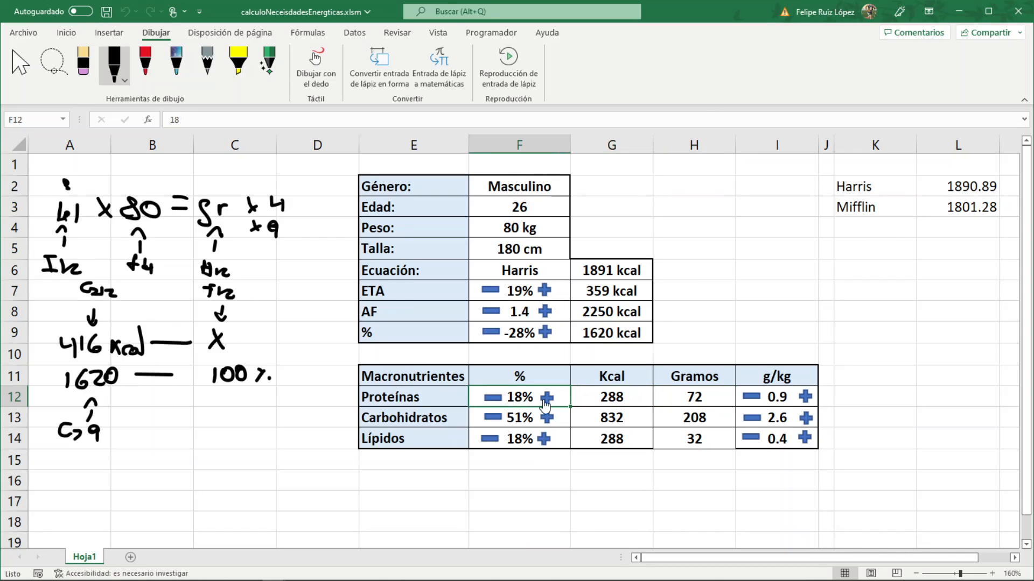
{"action": "left_click", "coordinate": [774, 399]}
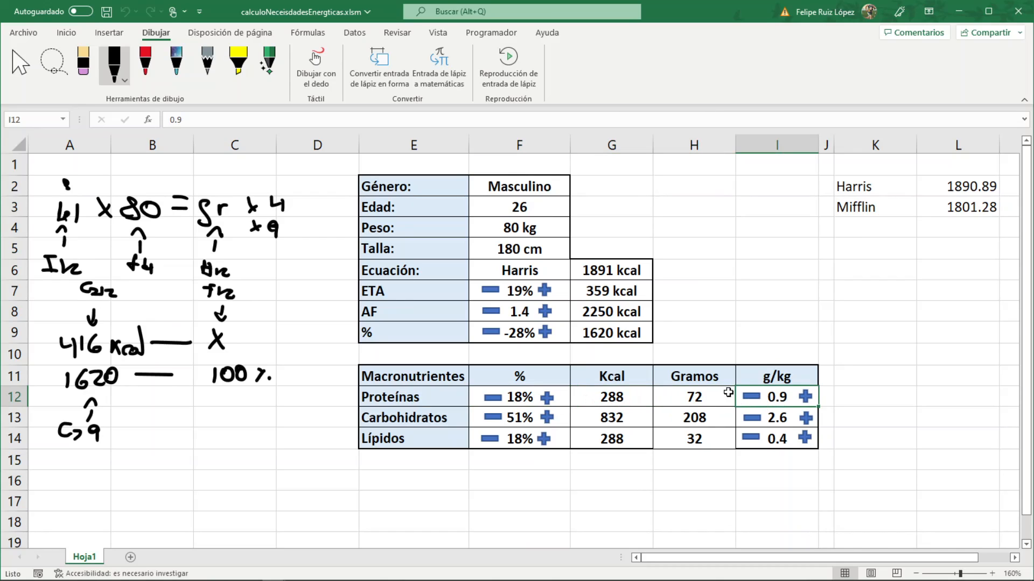
{"action": "left_click", "coordinate": [708, 393]}
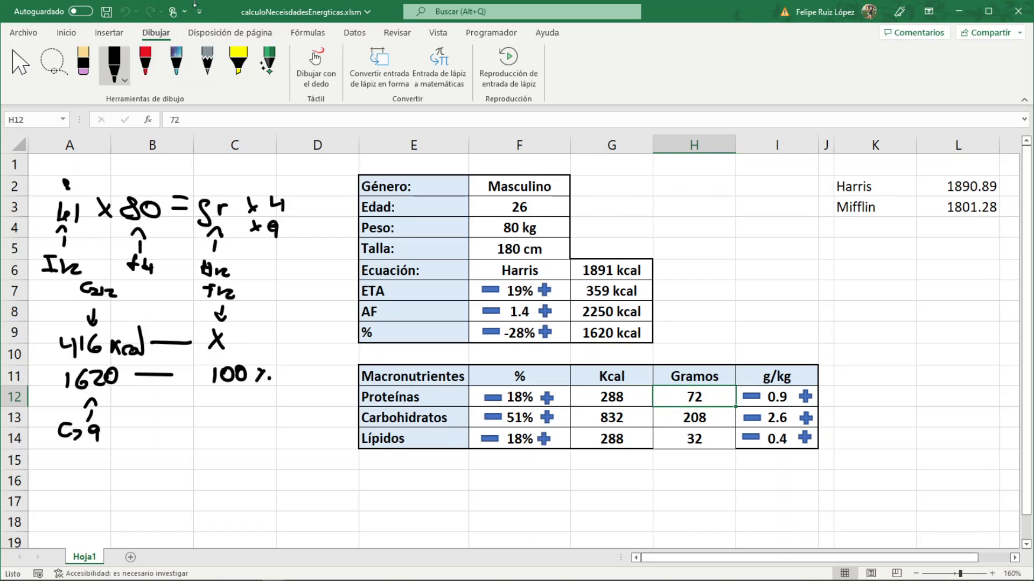
Erase the handwritten ink notes beside the tables and leave the eraser tool
{"action": "left_click", "coordinate": [85, 66]}
{"action": "left_click_drag", "start_coordinate": [172, 214], "coordinate": [166, 215]}
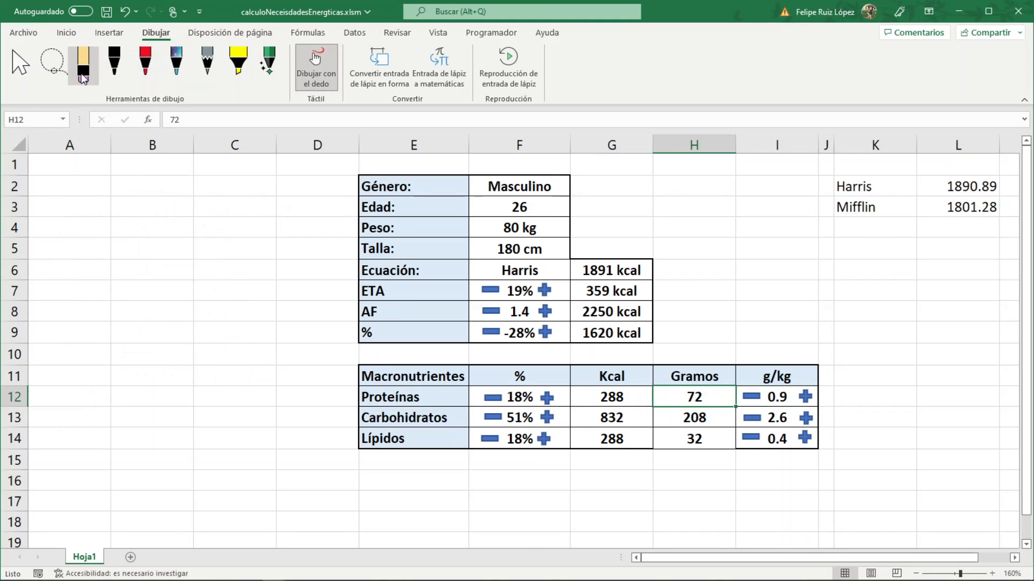
{"action": "key", "text": "Escape"}
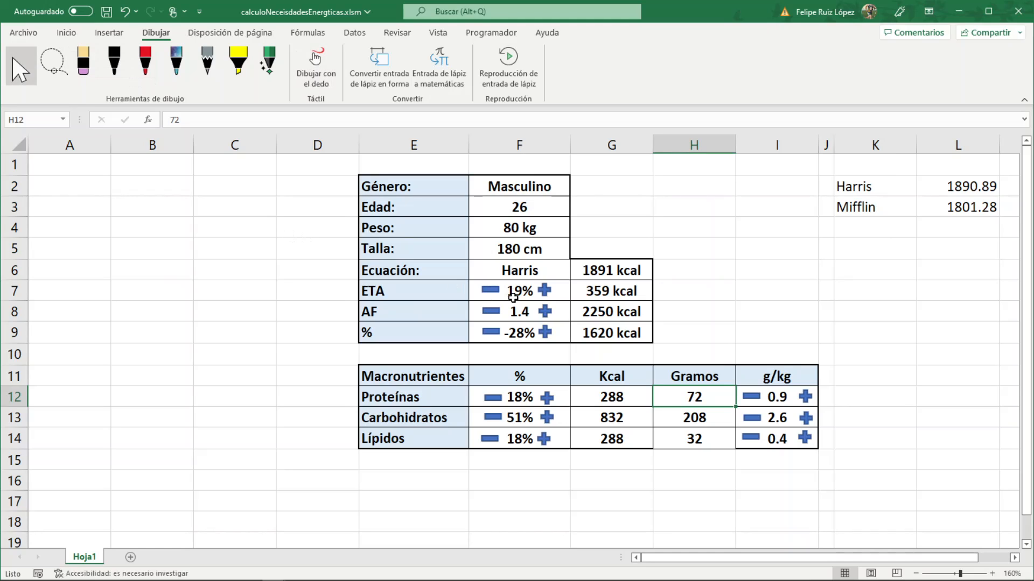
Copy the minus and plus shapes of the Proteínas g/kg cell onto the three Gramos cells H12, H13 and H14
{"action": "left_click", "coordinate": [752, 398]}
{"action": "left_click", "coordinate": [807, 399], "text": "ctrl"}
{"action": "key", "text": "ctrl+c"}
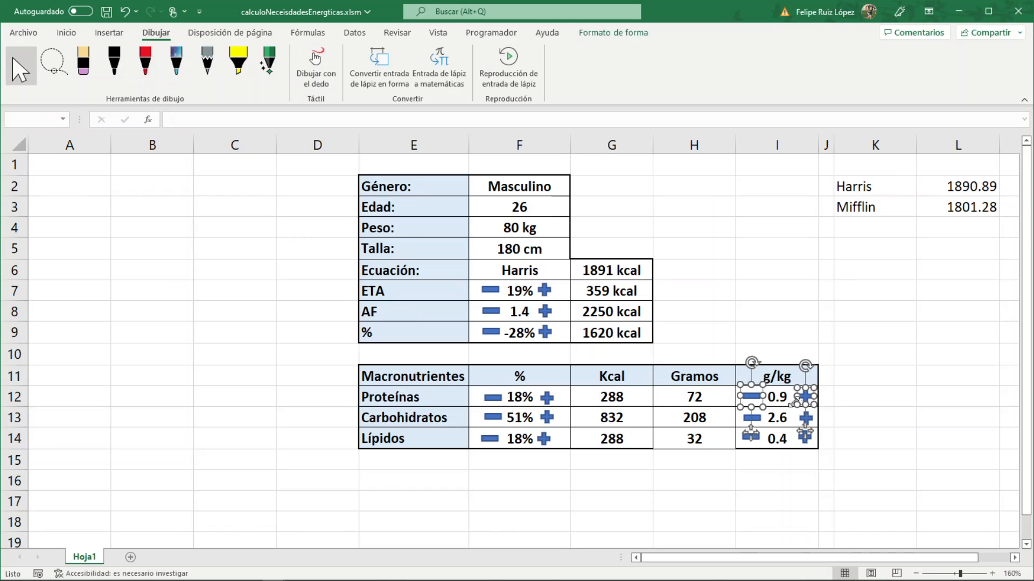
{"action": "key", "text": "ctrl+v"}
{"action": "left_click_drag", "start_coordinate": [767, 452], "coordinate": [670, 453]}
{"action": "key", "text": "ctrl+v"}
{"action": "key", "text": "ctrl+v"}
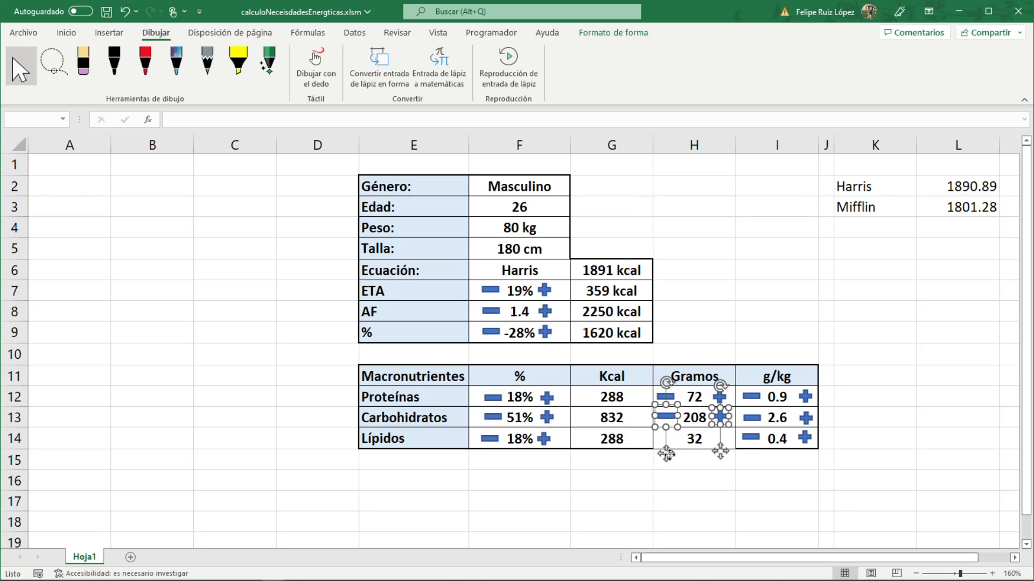
{"action": "left_click_drag", "start_coordinate": [681, 468], "coordinate": [669, 477]}
{"action": "left_click", "coordinate": [825, 480]}
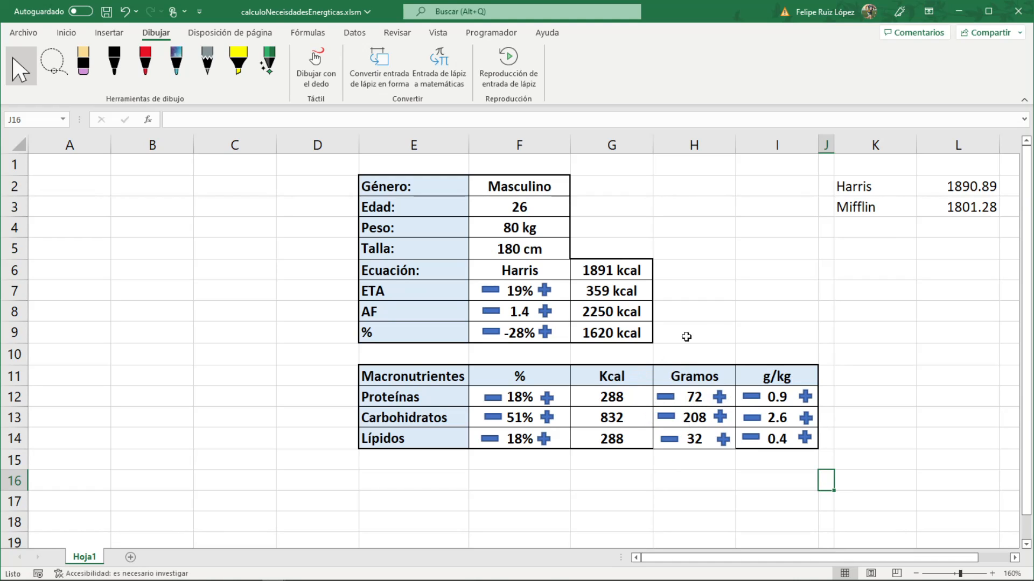
Return to the VBA editor, insert a new module and create the procedure AuGramosProteinas in it
{"action": "key", "text": "alt+F11"}
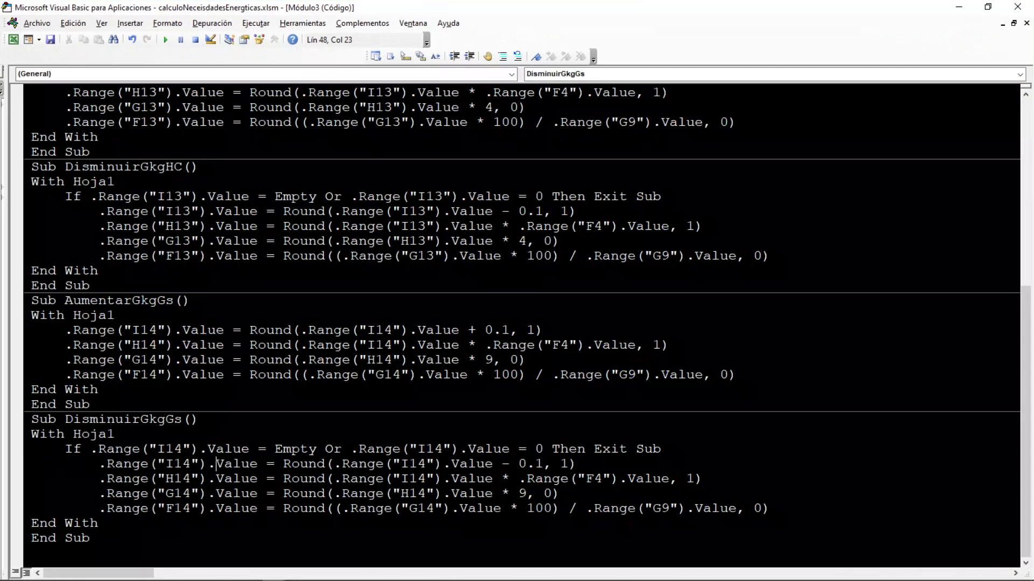
{"action": "left_click_drag", "start_coordinate": [6, 311], "coordinate": [114, 296]}
{"action": "left_click", "coordinate": [130, 23]}
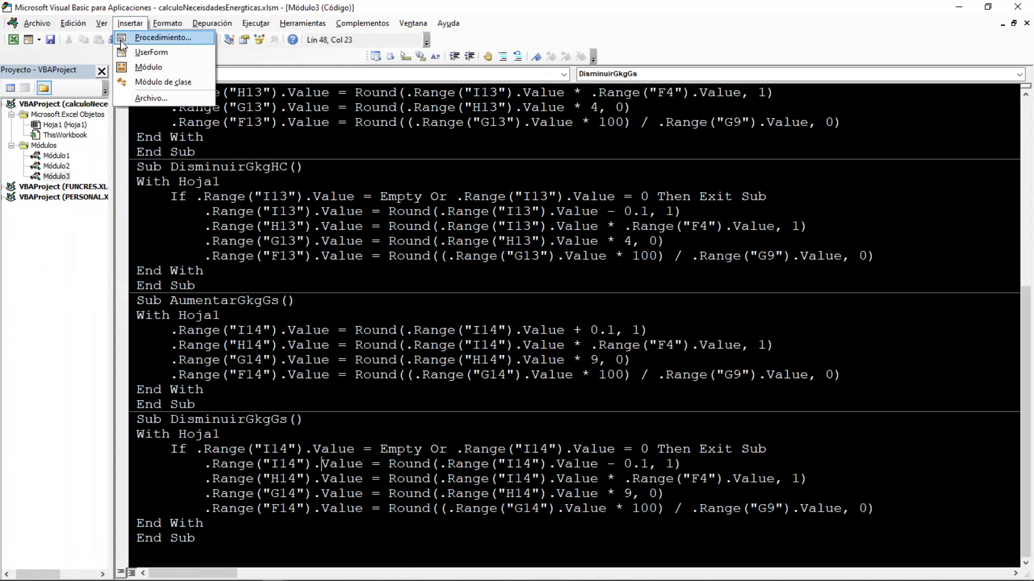
{"action": "left_click", "coordinate": [146, 67]}
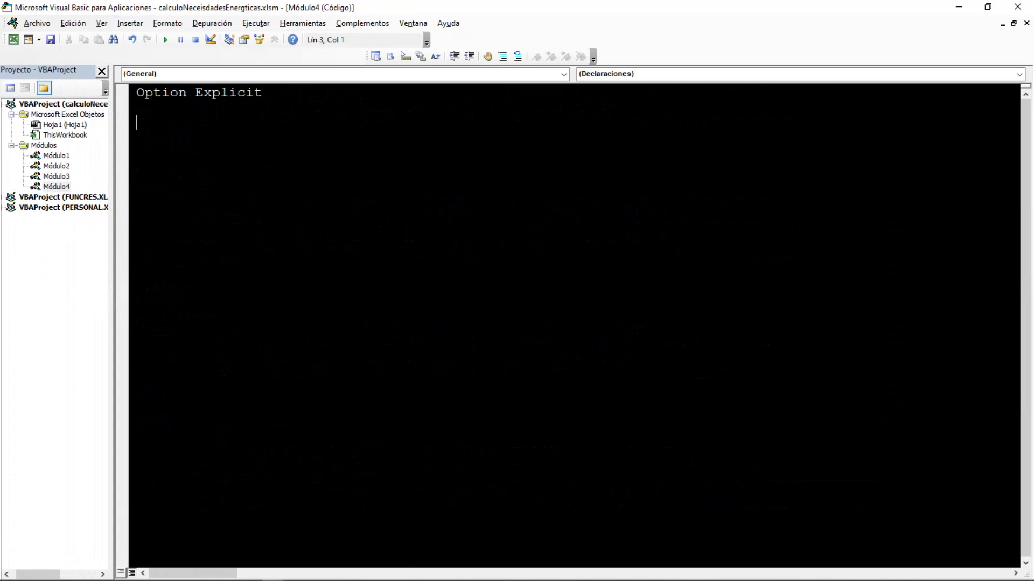
{"action": "type", "text": "SUB AuGramosProteinas()"}
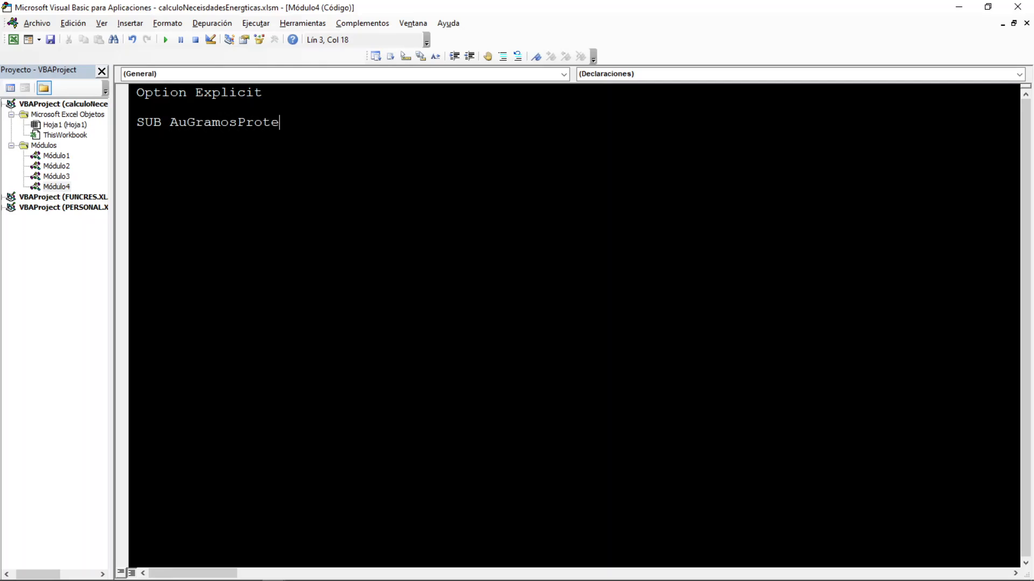
{"action": "key", "text": "Return"}
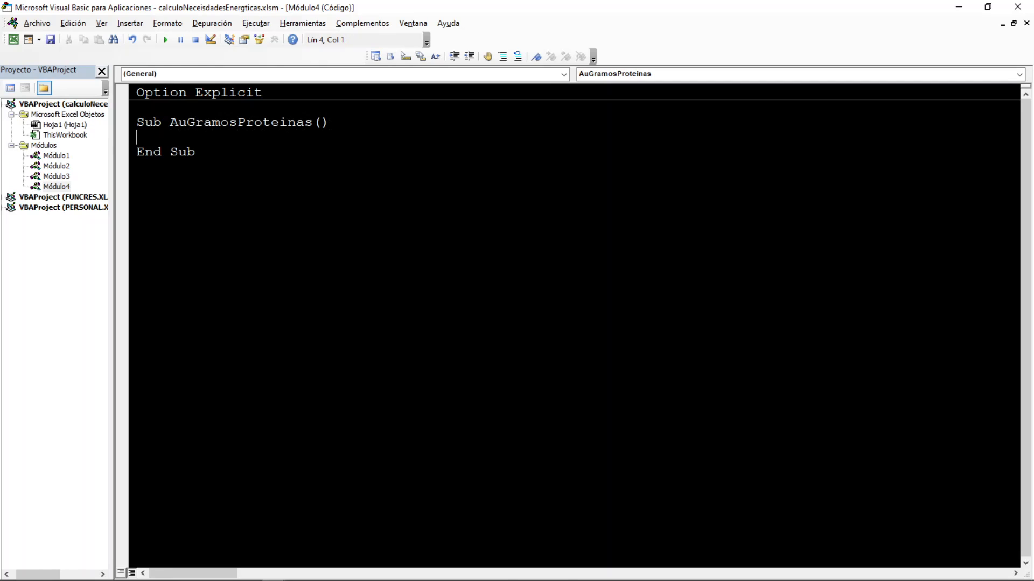
Duplicate the empty AuGramosProteinas procedure below itself and rename the copy DisGramosProteinas
{"action": "left_click_drag", "start_coordinate": [196, 152], "coordinate": [104, 127]}
{"action": "key", "text": "ctrl+c"}
{"action": "key", "text": "Right"}
{"action": "key", "text": "Return"}
{"action": "key", "text": "ctrl+v"}
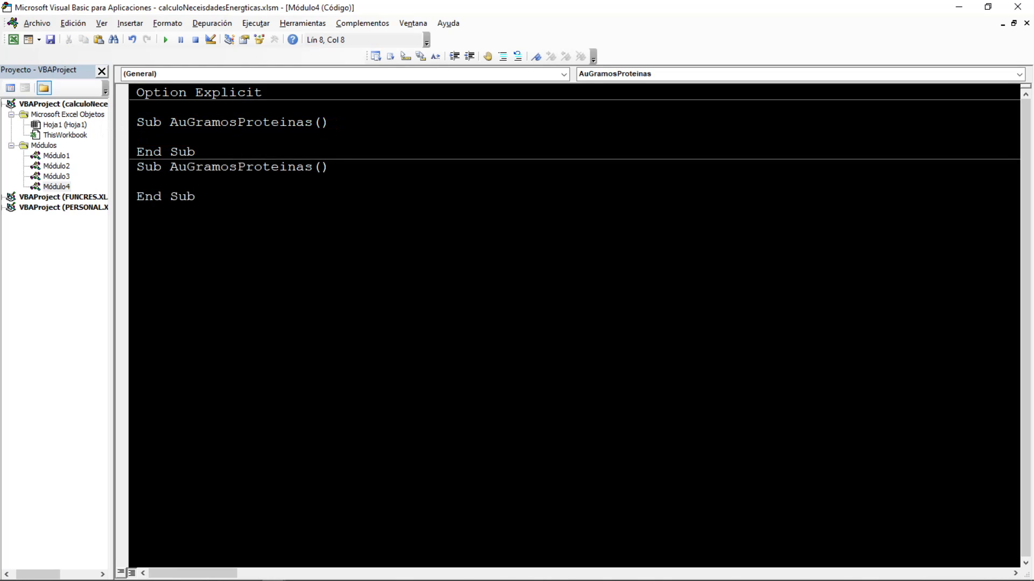
{"action": "key", "text": "BackSpace"}
{"action": "key", "text": "BackSpace"}
{"action": "type", "text": "Dis"}
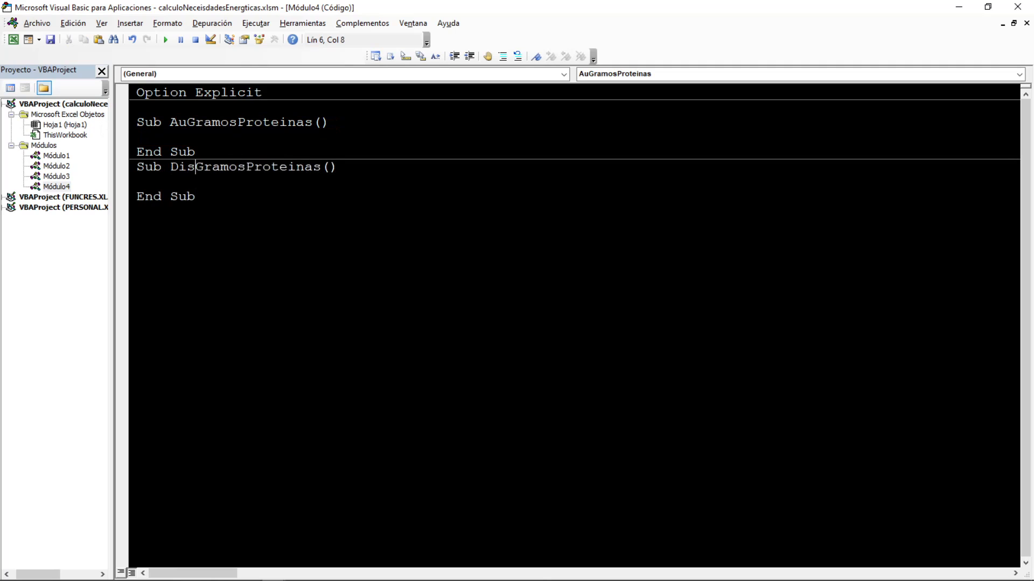
Duplicate both protein grams procedures below the existing ones
{"action": "left_click_drag", "start_coordinate": [196, 197], "coordinate": [115, 124]}
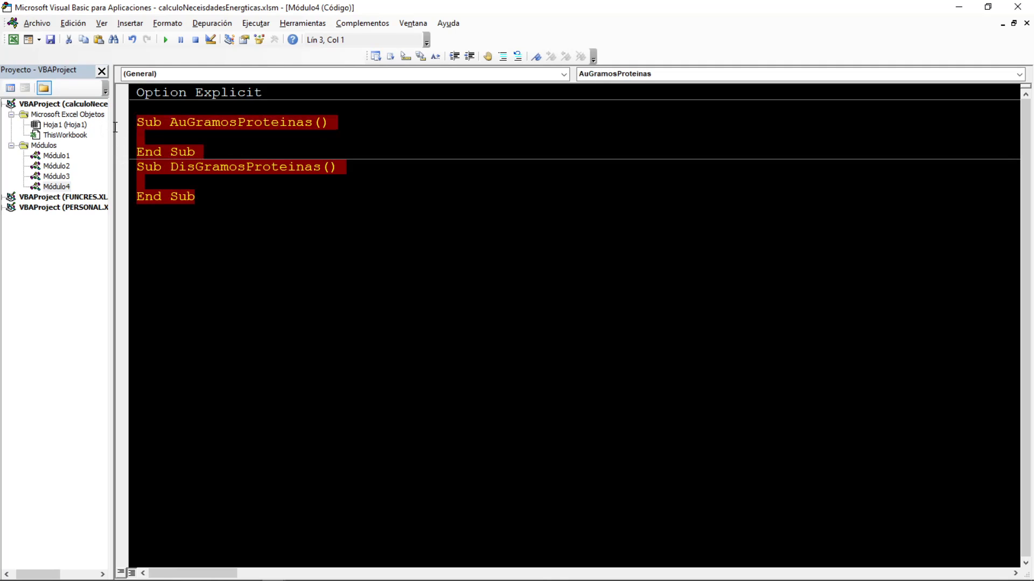
{"action": "key", "text": "ctrl+c"}
{"action": "key", "text": "Right"}
{"action": "key", "text": "Return"}
{"action": "key", "text": "ctrl+v"}
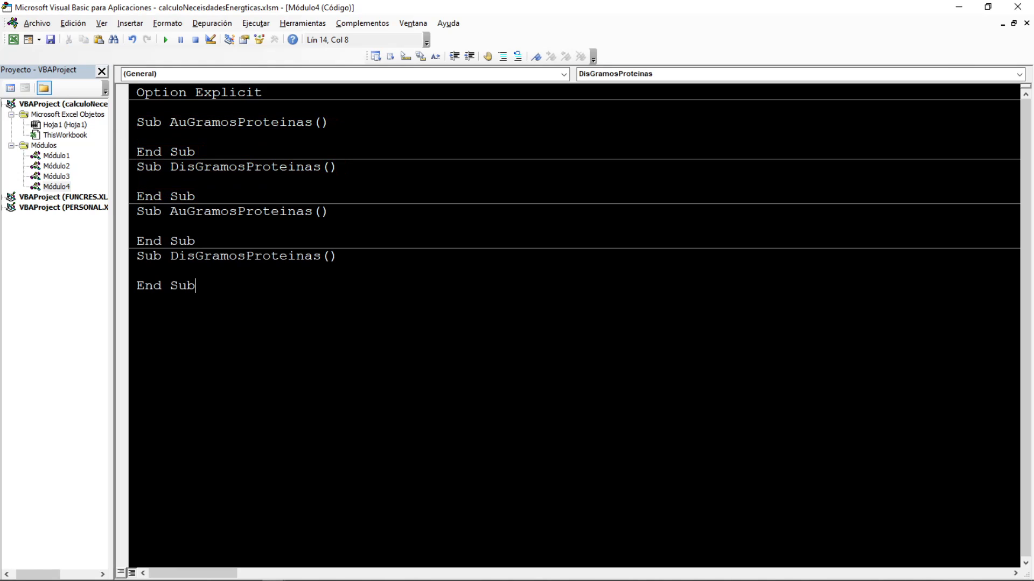
Rename the two duplicated procedures AuGramosHC and DisGramosHC
{"action": "left_click_drag", "start_coordinate": [238, 211], "coordinate": [311, 211]}
{"action": "type", "text": "HC"}
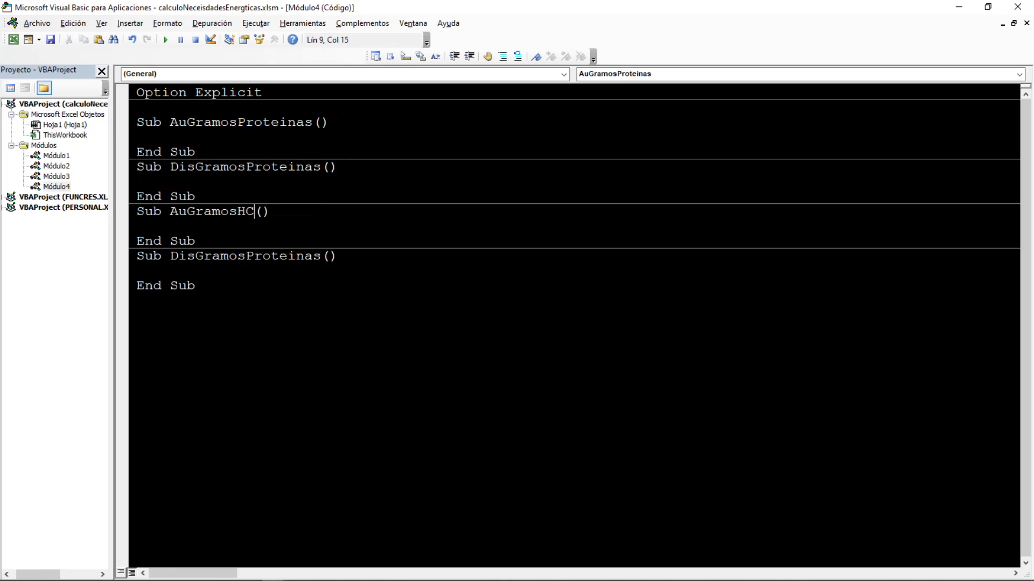
{"action": "left_click", "coordinate": [326, 257]}
{"action": "key", "text": "BackSpace"}
{"action": "key", "text": "BackSpace"}
{"action": "key", "text": "BackSpace"}
{"action": "key", "text": "BackSpace"}
{"action": "key", "text": "BackSpace"}
{"action": "key", "text": "BackSpace"}
{"action": "key", "text": "BackSpace"}
{"action": "key", "text": "BackSpace"}
{"action": "key", "text": "BackSpace"}
{"action": "type", "text": "HC"}
Duplicate the two HC procedures at the module's end and rename the copies AuGramosLS and DisGramosLS
{"action": "left_click_drag", "start_coordinate": [198, 287], "coordinate": [108, 211]}
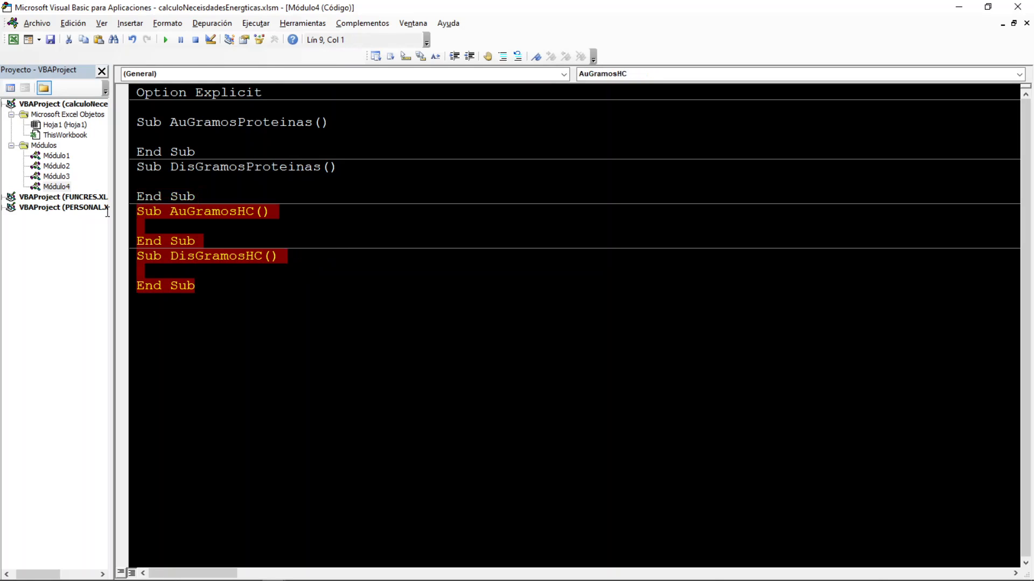
{"action": "key", "text": "ctrl+c"}
{"action": "left_click", "coordinate": [162, 302]}
{"action": "key", "text": "ctrl+v"}
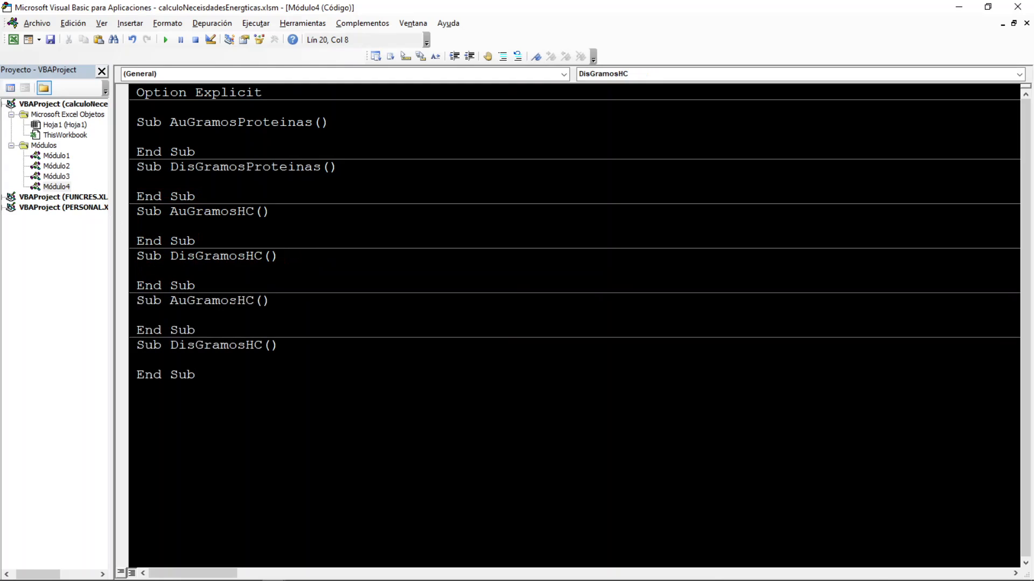
{"action": "left_click", "coordinate": [252, 301]}
{"action": "key", "text": "Delete"}
{"action": "key", "text": "BackSpace"}
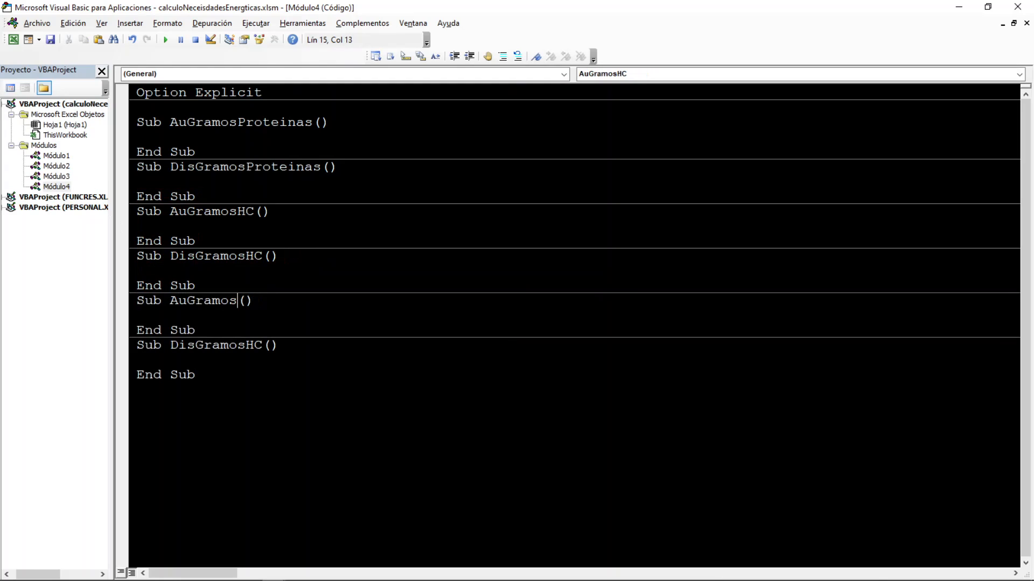
{"action": "type", "text": "LS"}
{"action": "left_click", "coordinate": [255, 345]}
{"action": "key", "text": "Delete"}
{"action": "key", "text": "BackSpace"}
{"action": "type", "text": "LS"}
Open a With Hoja1 block inside the AuGramosProteinas procedure
{"action": "left_click", "coordinate": [138, 138]}
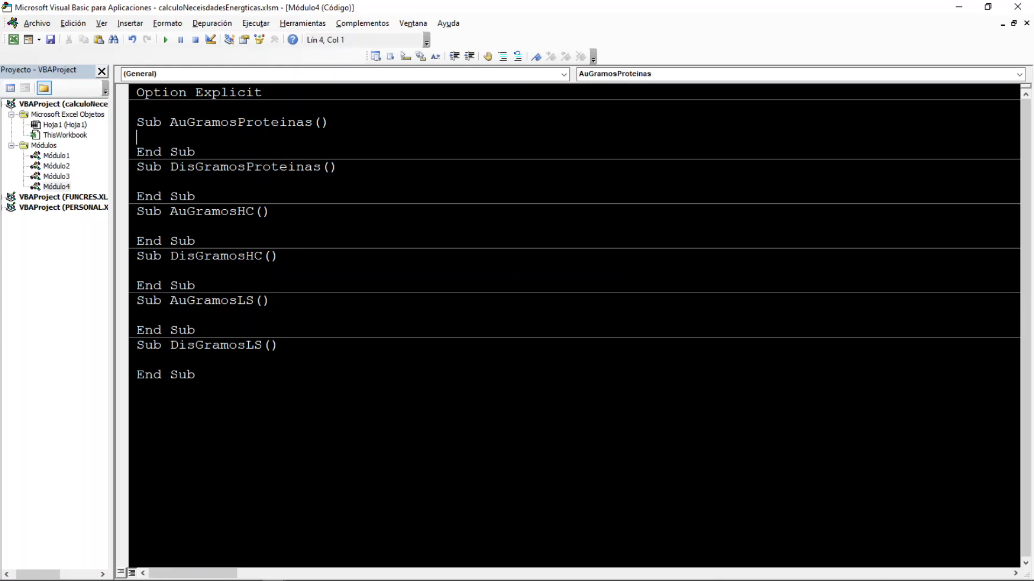
{"action": "type", "text": "WITH ho"}
{"action": "key", "text": "BackSpace"}
{"action": "type", "text": "OJA1"}
{"action": "key", "text": "Return"}
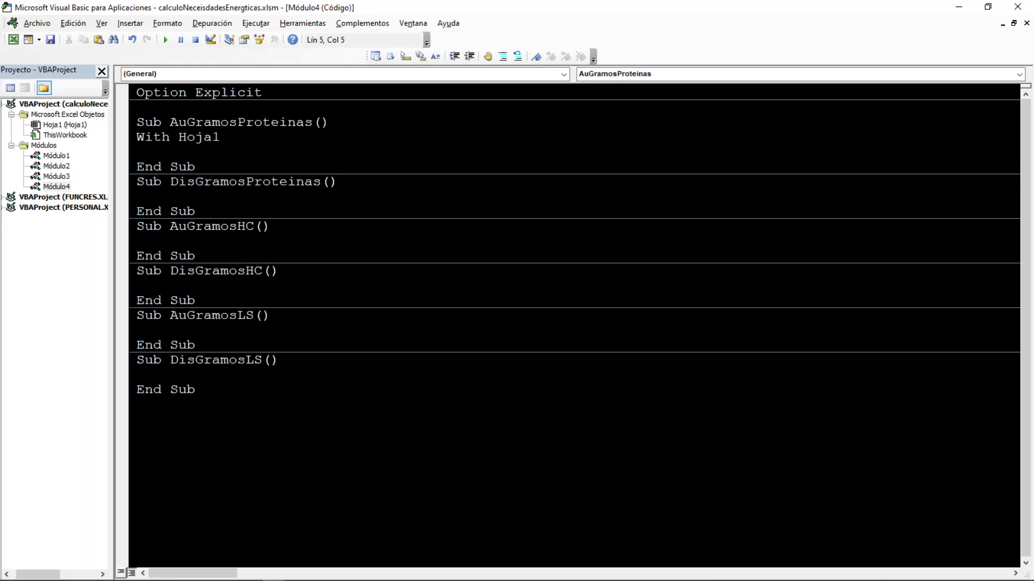
Begin a statement in the With block that assigns the value of the protein grams cell, .Range("H12").Value
{"action": "type", "text": ".RANGE(\"\").VALUE="}
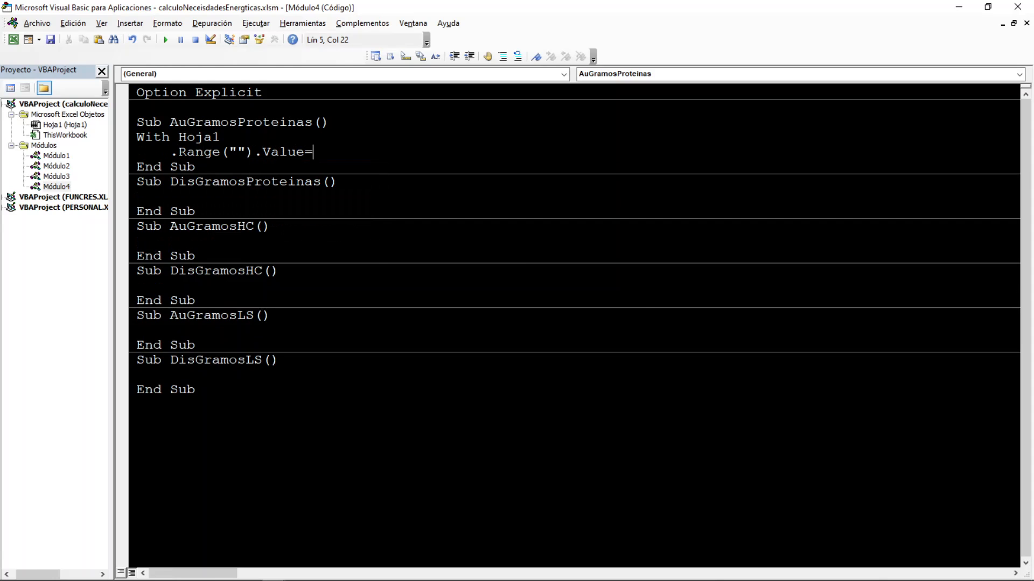
{"action": "key", "text": "alt+F11"}
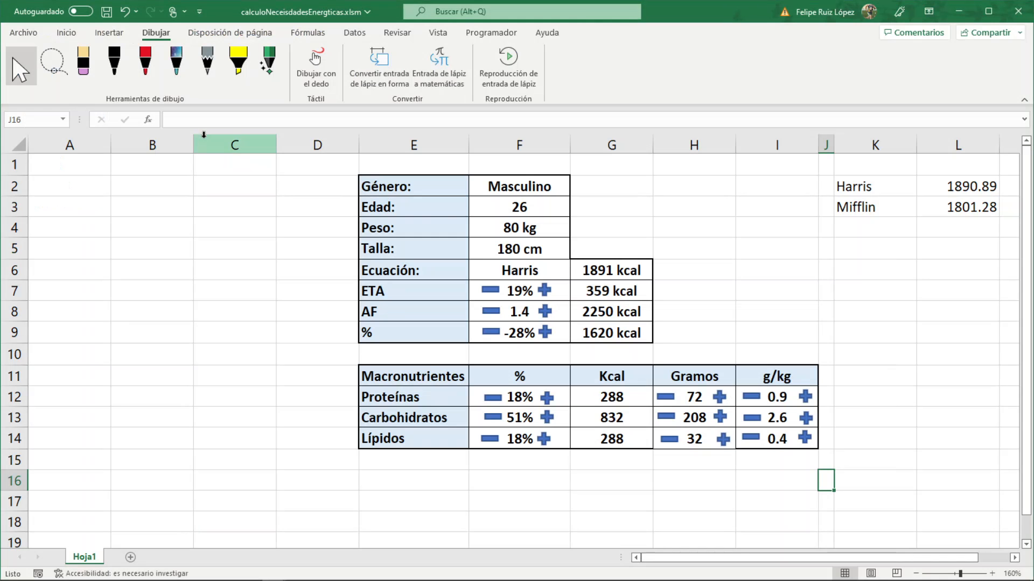
{"action": "left_click", "coordinate": [689, 399]}
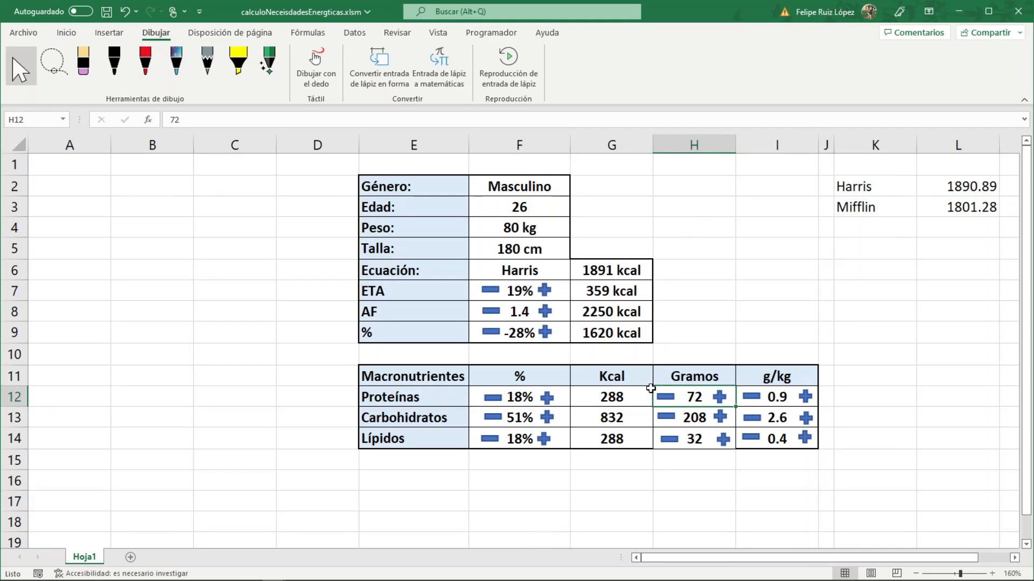
{"action": "key", "text": "alt+F11"}
{"action": "key", "text": "Left"}
{"action": "key", "text": "Left"}
{"action": "key", "text": "Left"}
{"action": "key", "text": "Left"}
{"action": "key", "text": "Left"}
{"action": "key", "text": "Left"}
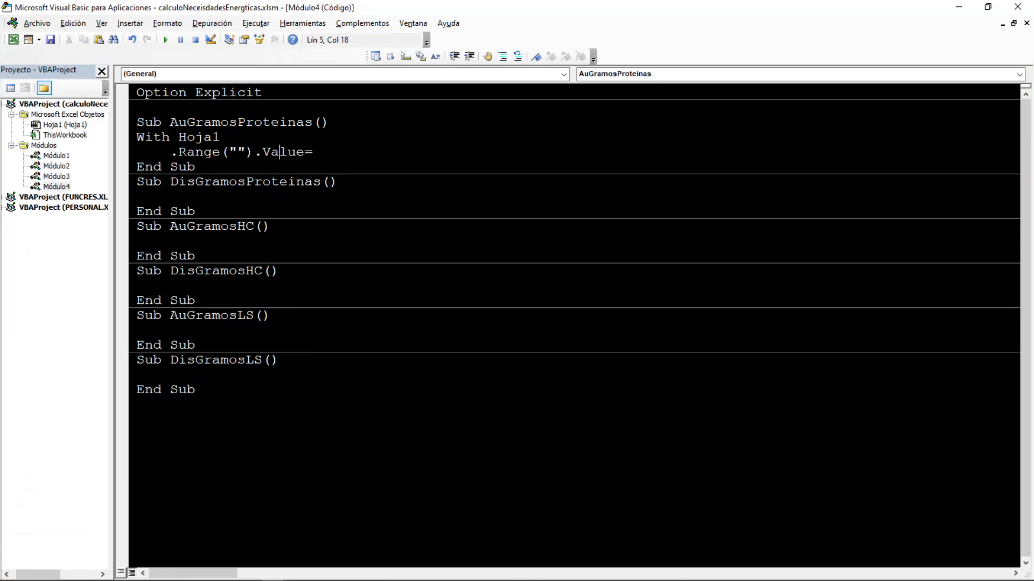
{"action": "key", "text": "Left"}
{"action": "type", "text": "H12"}
{"action": "key", "text": "End"}
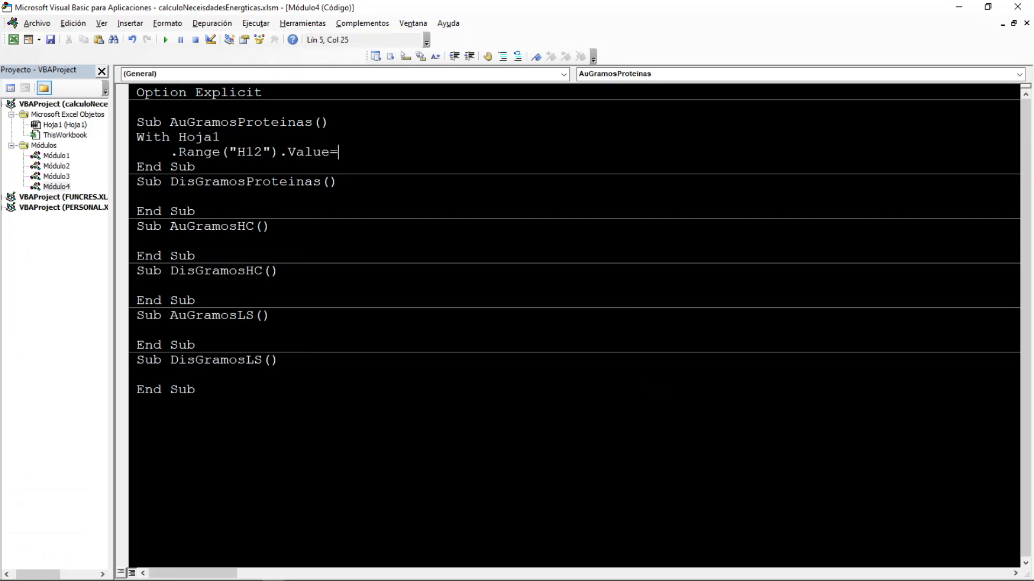
Complete the assignment with .Range("H12").Value + 1 and close the block with End With
{"action": "type", "text": ".Range(\"\")"}
{"action": "key", "text": "Left"}
{"action": "type", "text": "H12"}
{"action": "key", "text": "End"}
{"action": "type", "text": ".VALUE"}
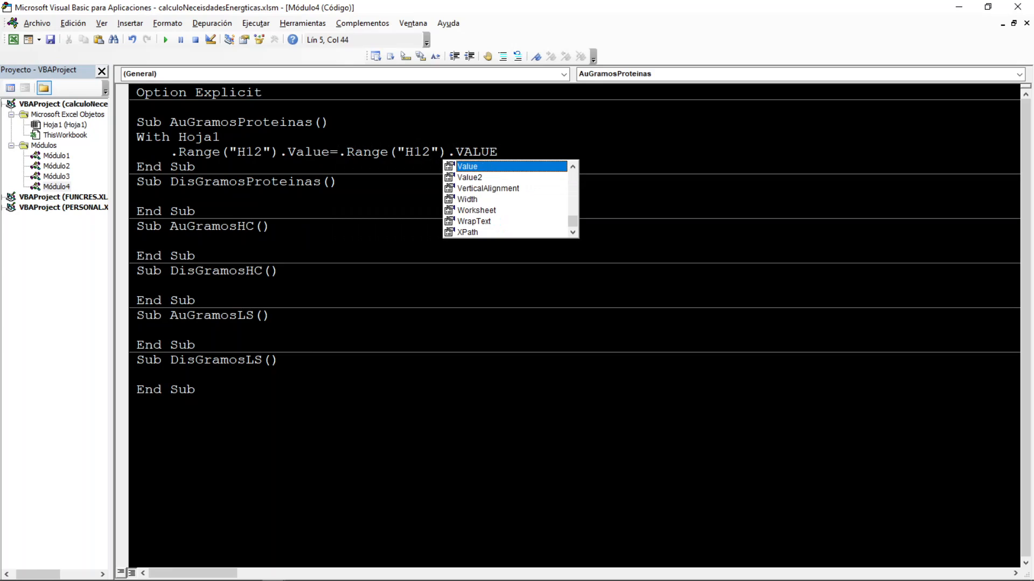
{"action": "type", "text": "+1"}
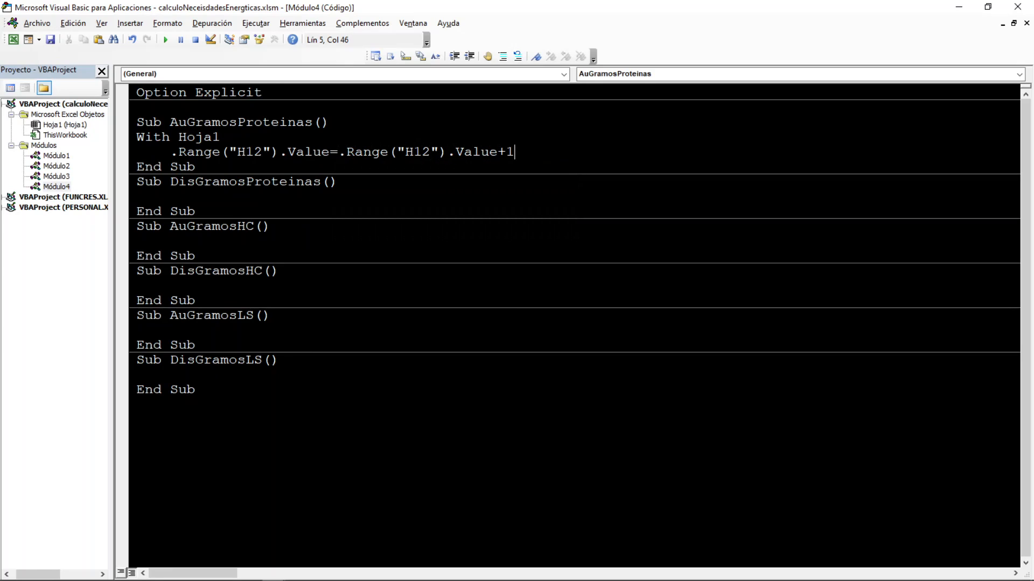
{"action": "key", "text": "Return"}
{"action": "type", "text": "END WITH"}
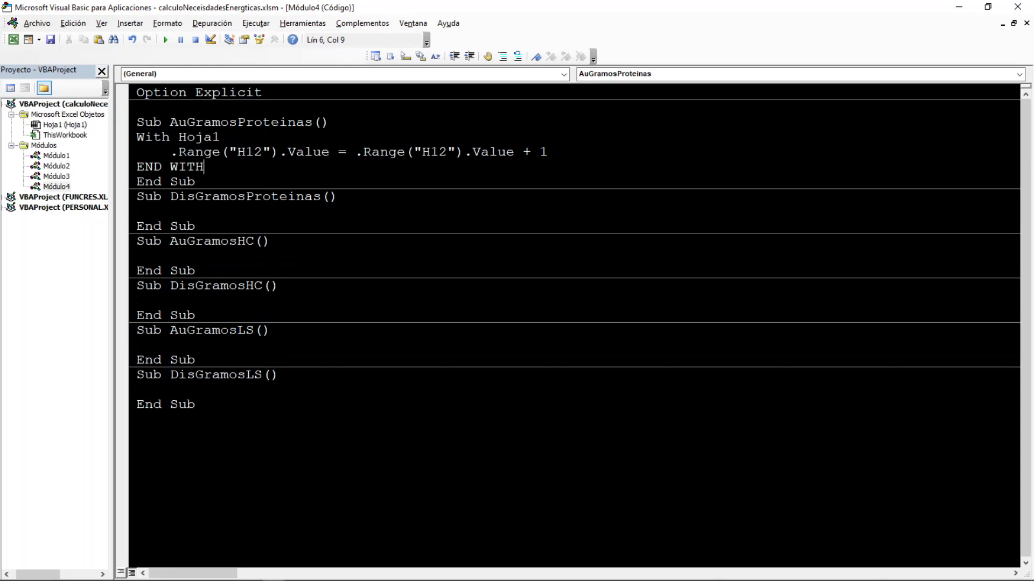
Copy the With block into DisGramosProteinas and make its H12 calculation subtract 1 instead of adding it
{"action": "key", "text": "shift+Up"}
{"action": "key", "text": "shift+Up"}
{"action": "key", "text": "shift+Home"}
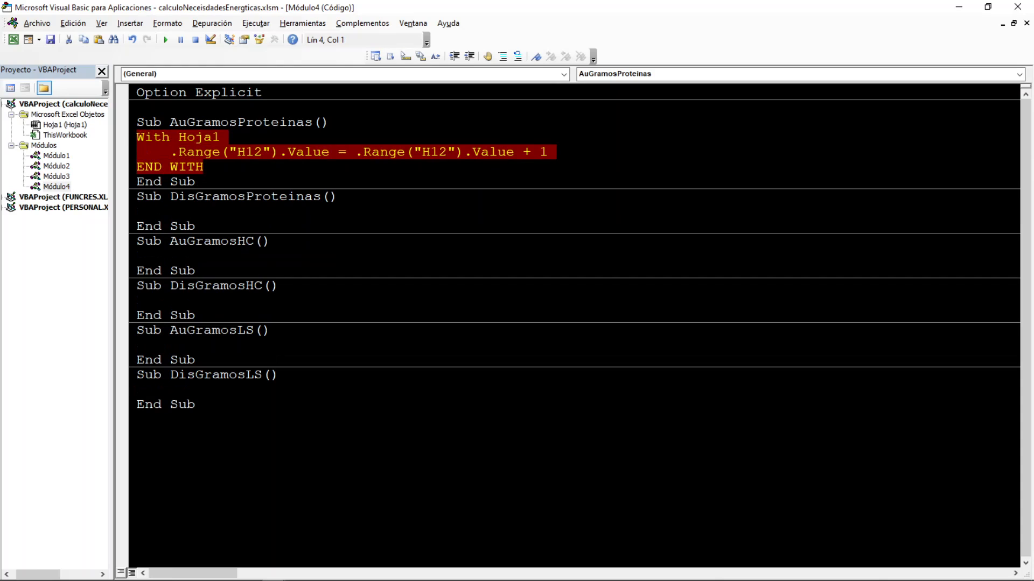
{"action": "left_click", "coordinate": [209, 212]}
{"action": "key", "text": "ctrl+v"}
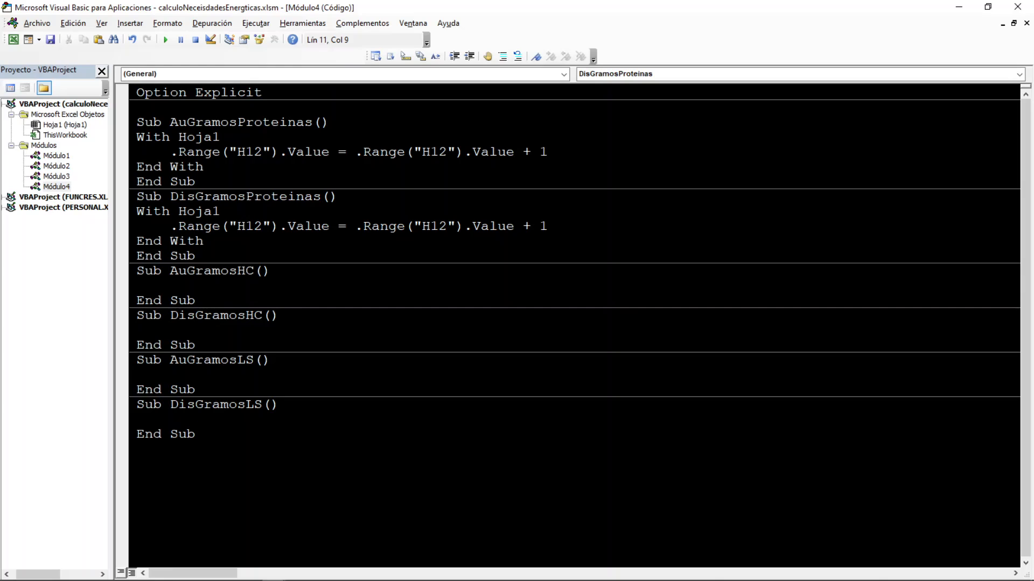
{"action": "left_click", "coordinate": [531, 226]}
{"action": "key", "text": "BackSpace"}
{"action": "type", "text": "-"}
Insert an If condition above the subtraction in DisGramosProteinas that tests whether .Range("H12").Value equals 0
{"action": "key", "text": "Home"}
{"action": "key", "text": "Return"}
{"action": "key", "text": "Up"}
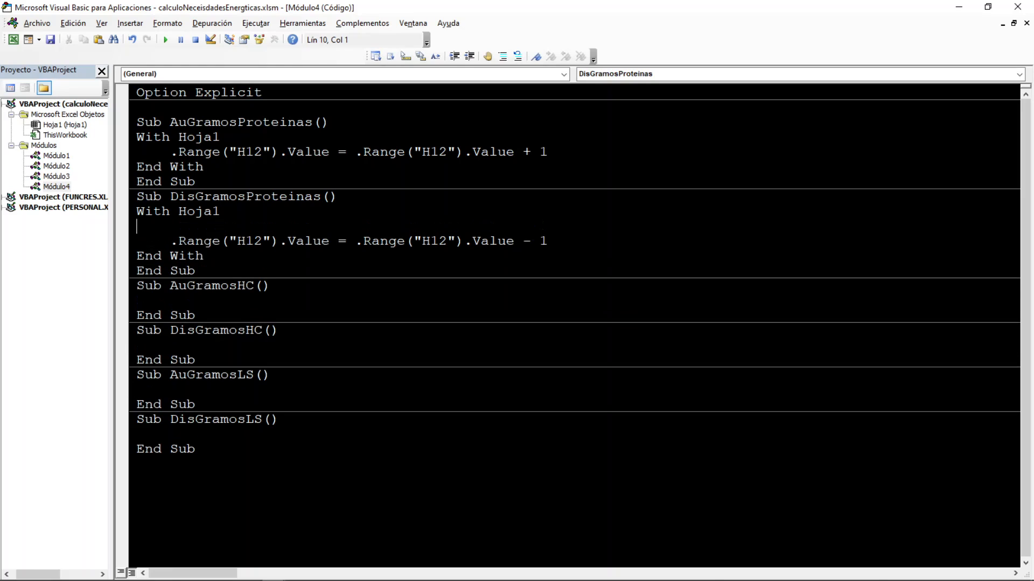
{"action": "type", "text": "IF .RANG(\"\")"}
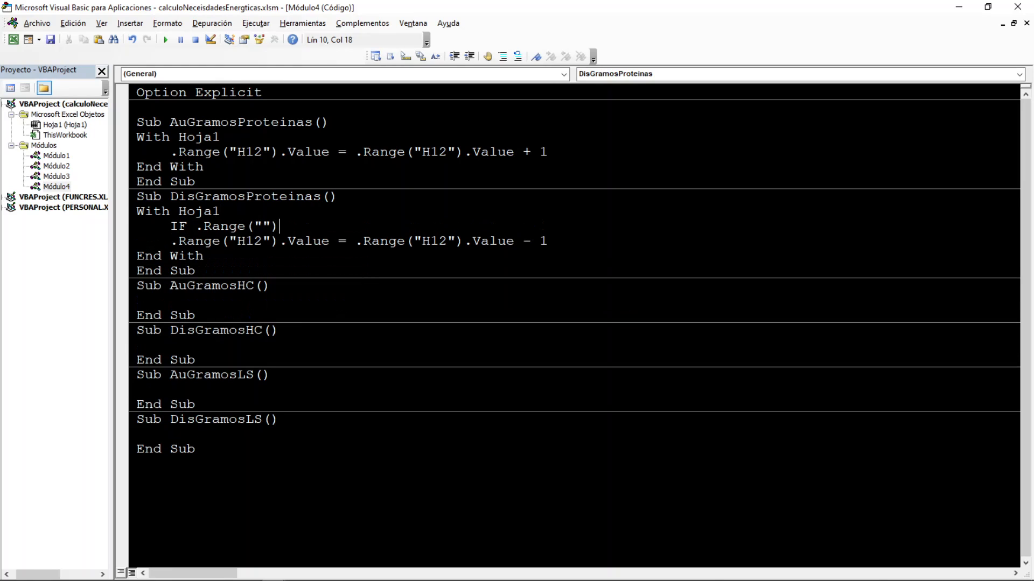
{"action": "type", "text": "H12"}
{"action": "type", "text": ".VALUE=0"}
Extend the condition with Or .Range("H12").Value = Empty and finish the line with Then Exit Sub
{"action": "type", "text": " O"}
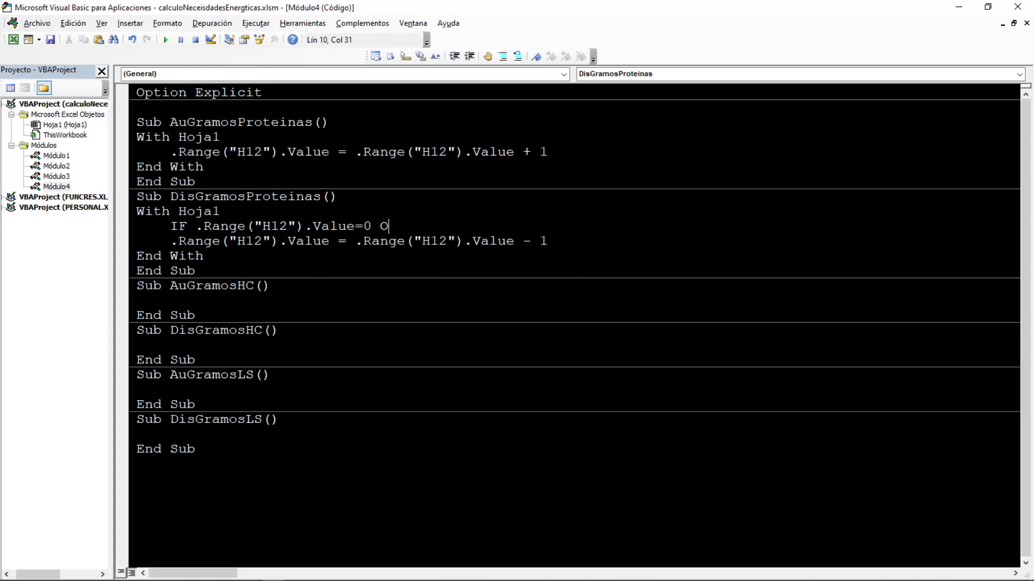
{"action": "type", "text": "R .RANGE(\"\")"}
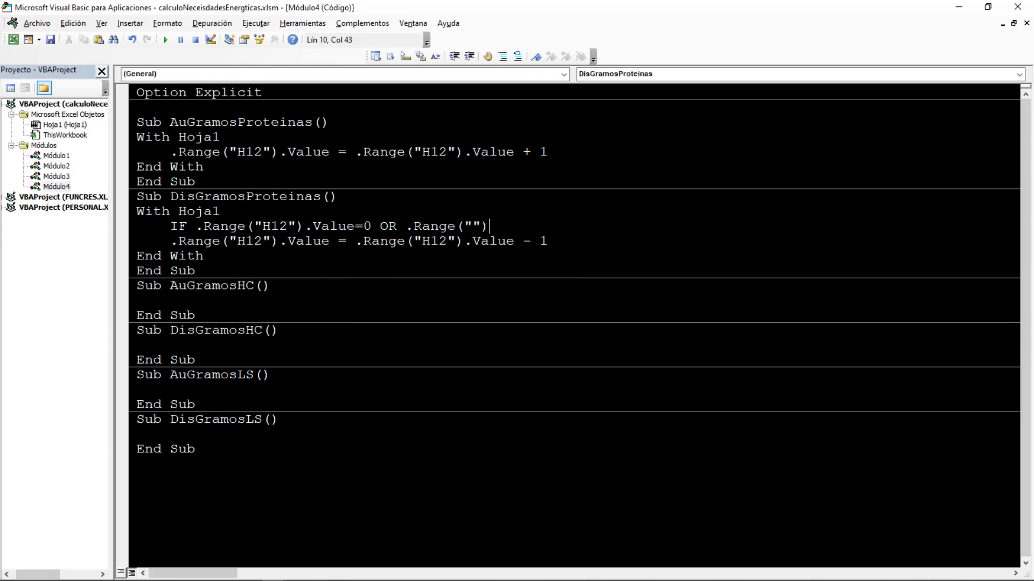
{"action": "type", "text": ".VALUE"}
{"action": "key", "text": "Left"}
{"action": "key", "text": "Left"}
{"action": "key", "text": "Left"}
{"action": "key", "text": "Left"}
{"action": "key", "text": "Left"}
{"action": "type", "text": "H12"}
{"action": "type", "text": "="}
{"action": "type", "text": "EMPOTY THE"}
{"action": "key", "text": "BackSpace"}
{"action": "key", "text": "BackSpace"}
{"action": "key", "text": "BackSpace"}
{"action": "key", "text": "BackSpace"}
{"action": "key", "text": "BackSpace"}
{"action": "key", "text": "BackSpace"}
{"action": "key", "text": "BackSpace"}
{"action": "type", "text": "TY "}
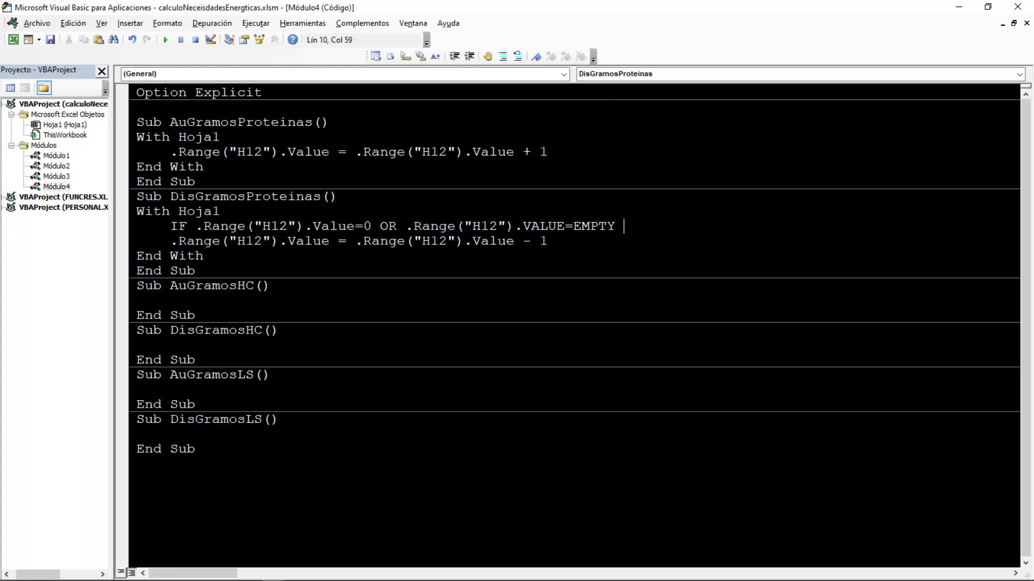
{"action": "type", "text": "THEN EXTI"}
{"action": "key", "text": "BackSpace"}
{"action": "key", "text": "BackSpace"}
{"action": "key", "text": "BackSpace"}
{"action": "type", "text": "IT SUB"}
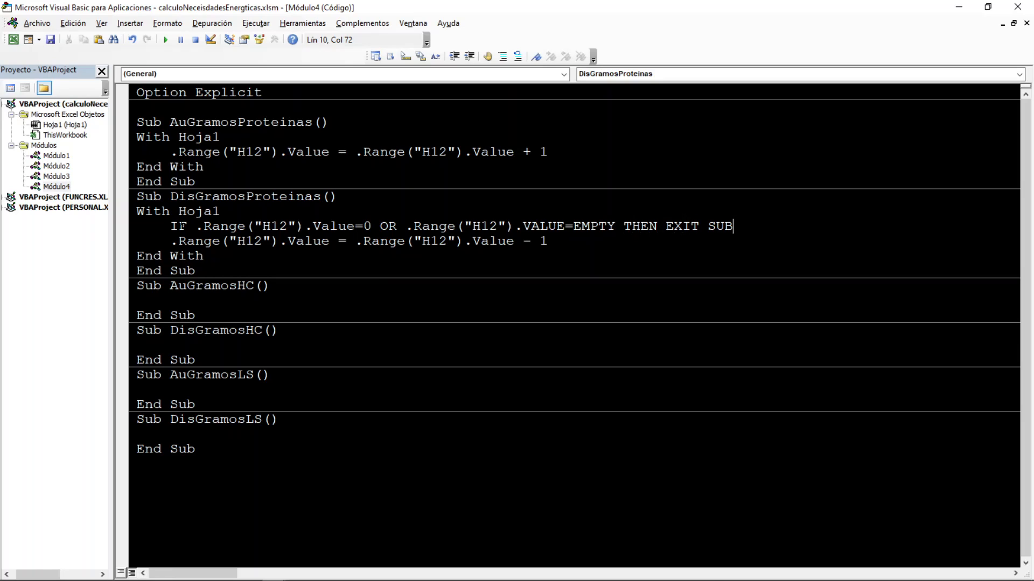
Wrap the H12 calculations of both protein grams procedures in Round with 1 decimal digit
{"action": "left_click", "coordinate": [355, 152]}
{"action": "type", "text": "ROUND("}
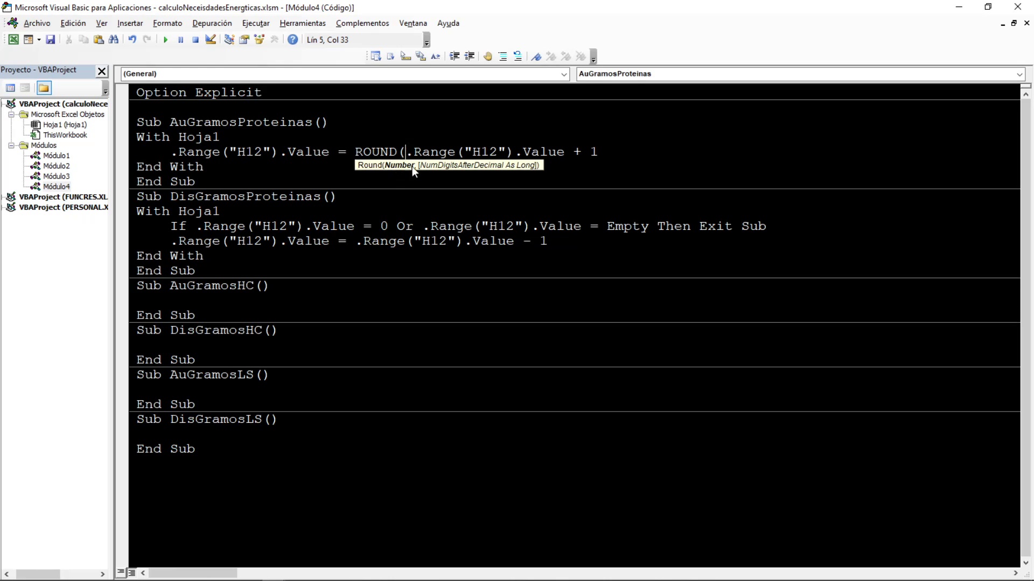
{"action": "key", "text": "End"}
{"action": "type", "text": ",1)"}
{"action": "key", "text": "Left"}
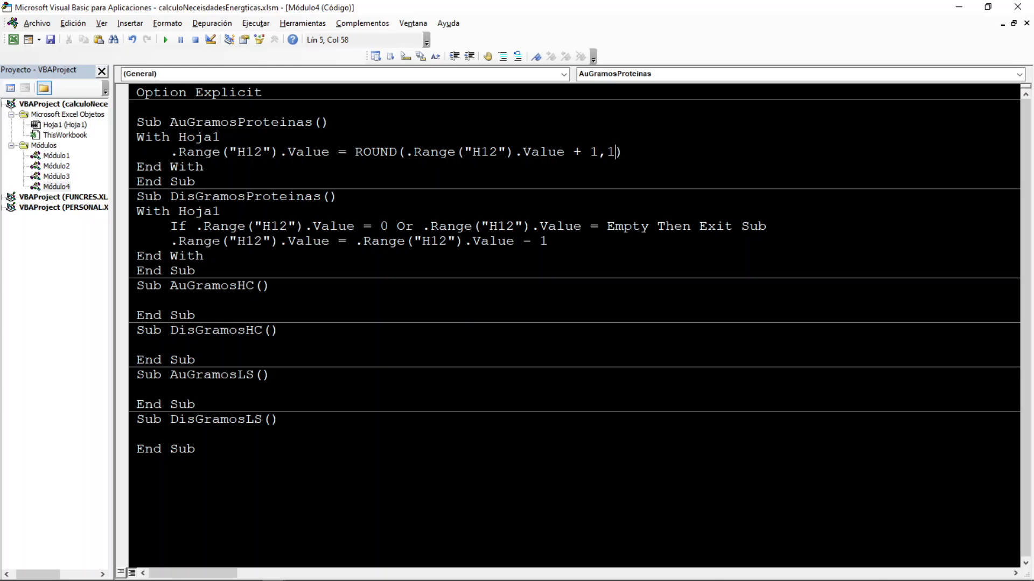
{"action": "left_click", "coordinate": [357, 242]}
{"action": "type", "text": "ROUND("}
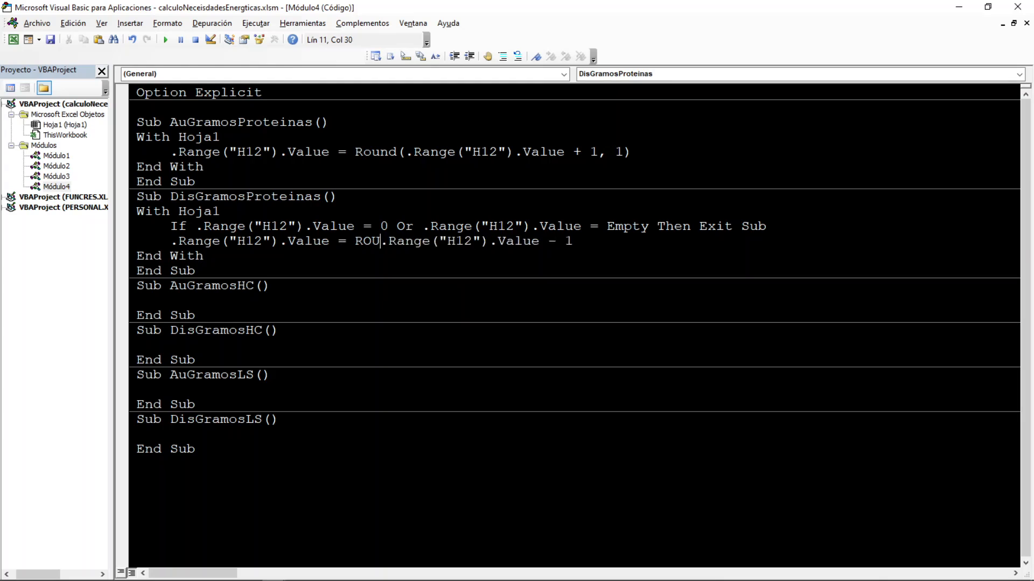
{"action": "type", "text": ",1)"}
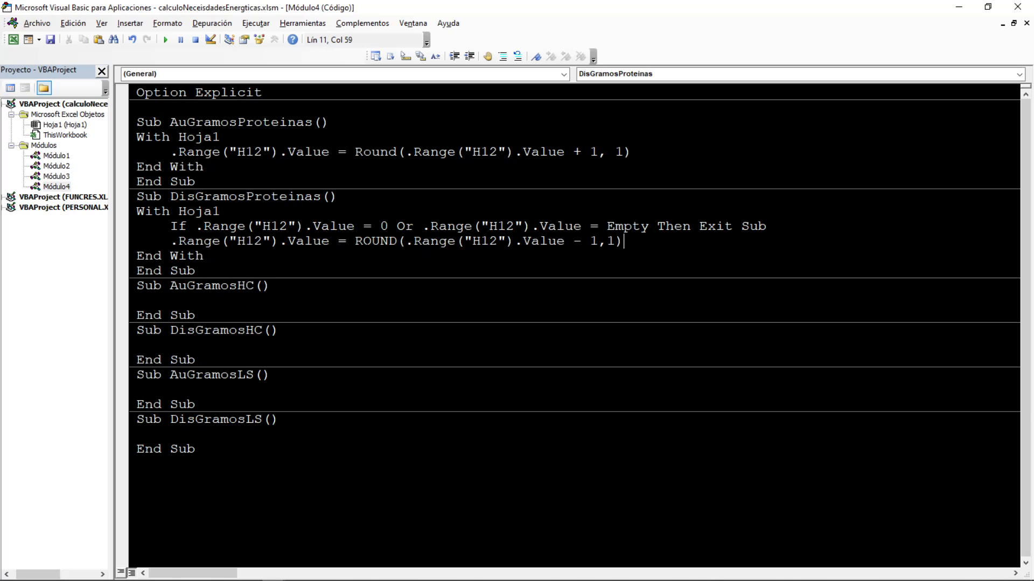
Change the zero in the DisGramosProteinas If condition to 0.0
{"action": "left_click", "coordinate": [389, 227]}
{"action": "type", "text": ".0"}
{"action": "left_click", "coordinate": [204, 256]}
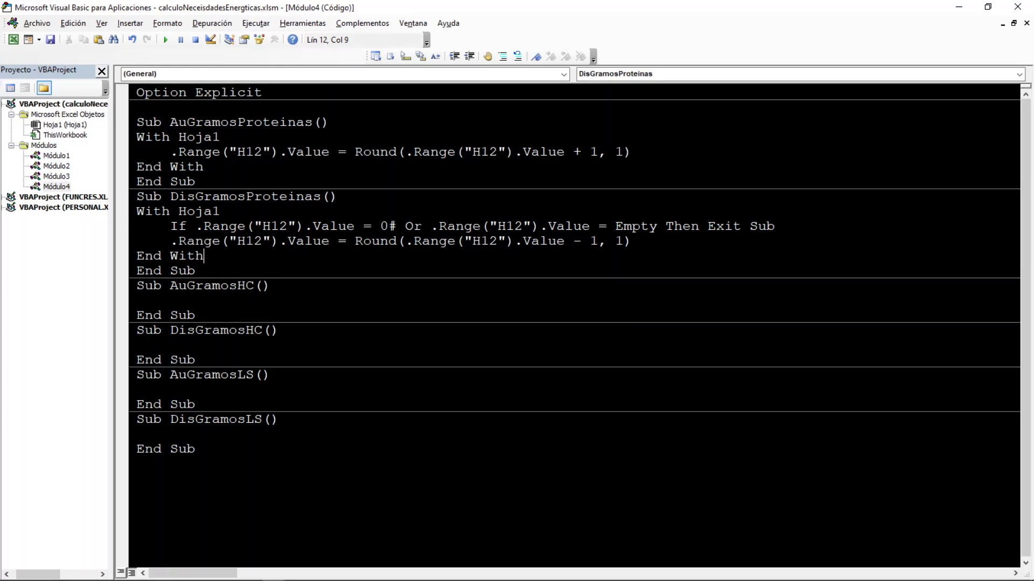
Return to the worksheet and assign the AuGramosProteinas macro to the plus shape of the Proteínas grams cell
{"action": "left_click", "coordinate": [959, 7]}
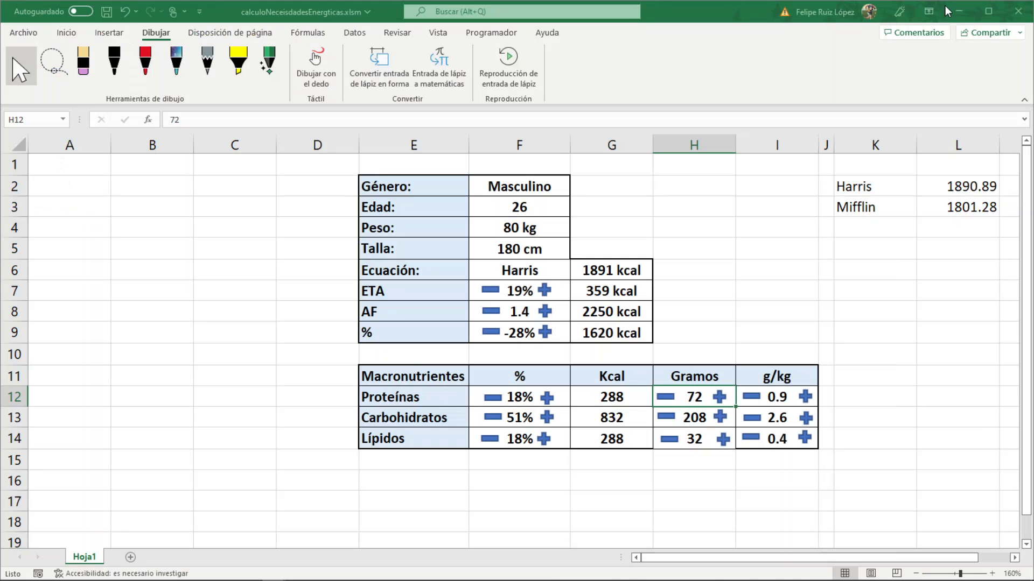
{"action": "right_click", "coordinate": [719, 401]}
{"action": "left_click", "coordinate": [748, 316]}
{"action": "left_click", "coordinate": [705, 322]}
{"action": "left_click", "coordinate": [713, 330]}
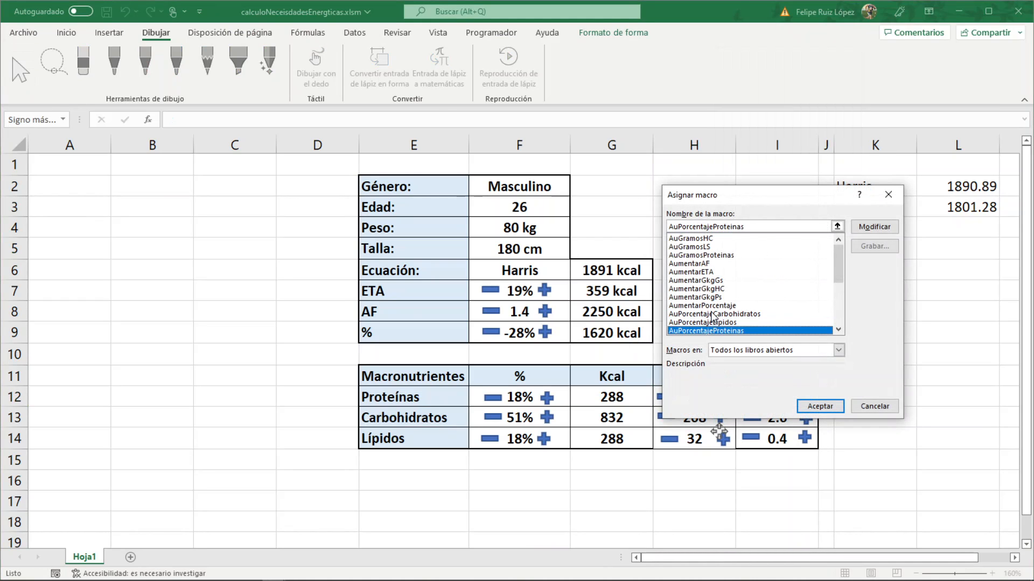
{"action": "scroll", "coordinate": [718, 320], "scroll_direction": "down", "scroll_amount": 1}
{"action": "scroll", "coordinate": [727, 307], "scroll_direction": "up", "scroll_amount": 1}
{"action": "double_click", "coordinate": [708, 254]}
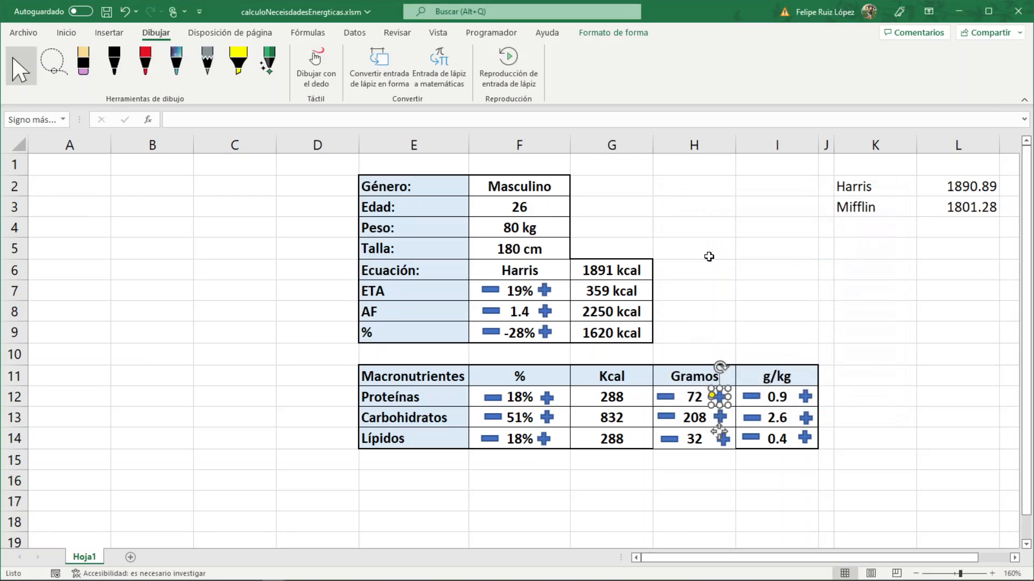
{"action": "left_click", "coordinate": [749, 349]}
Assign the DisGramosProteinas macro to the minus shape of the Proteínas grams cell and deselect the shape
{"action": "left_click", "coordinate": [672, 396]}
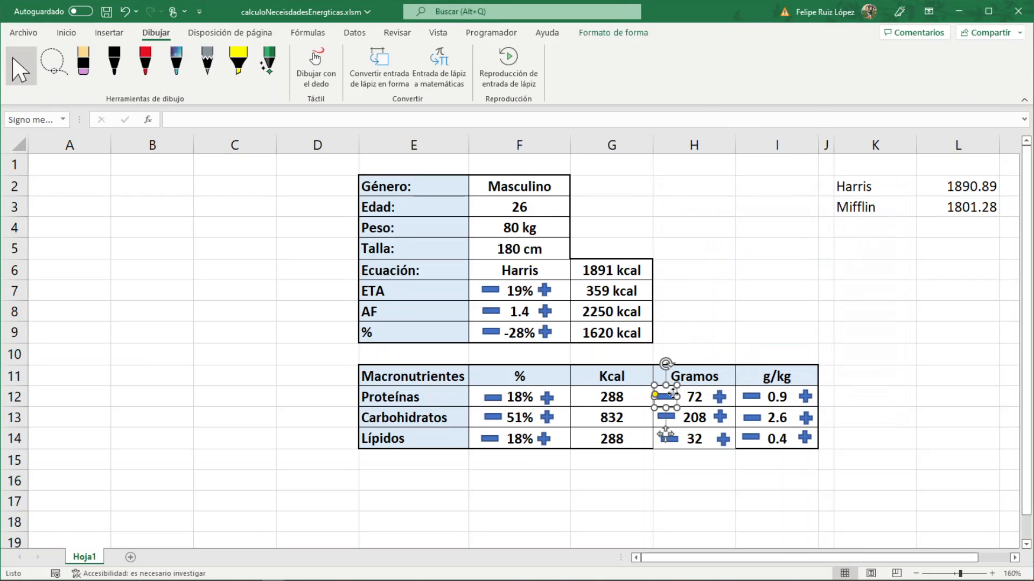
{"action": "right_click", "coordinate": [672, 394]}
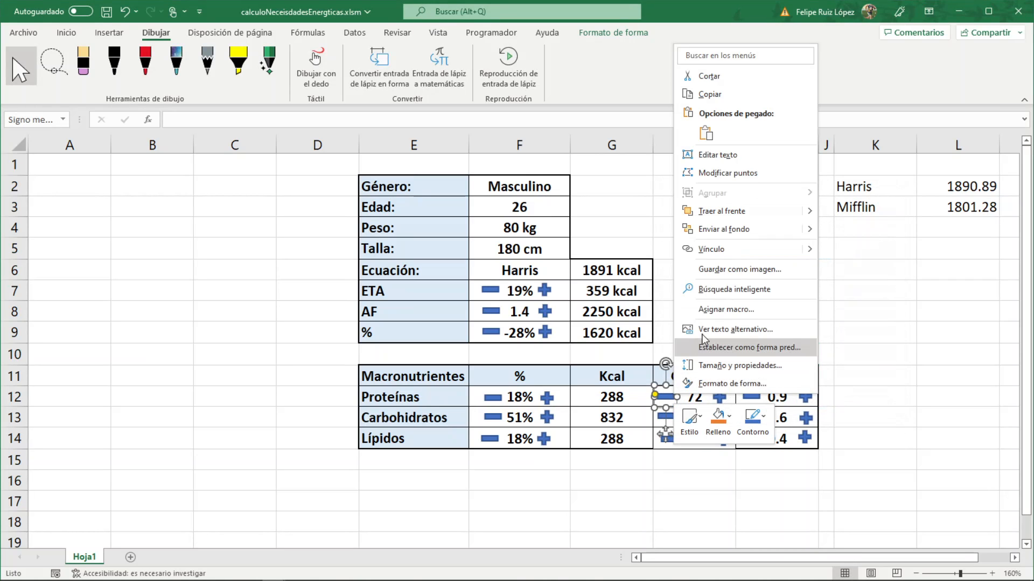
{"action": "left_click", "coordinate": [733, 312]}
{"action": "left_click", "coordinate": [676, 300]}
{"action": "key", "text": "d"}
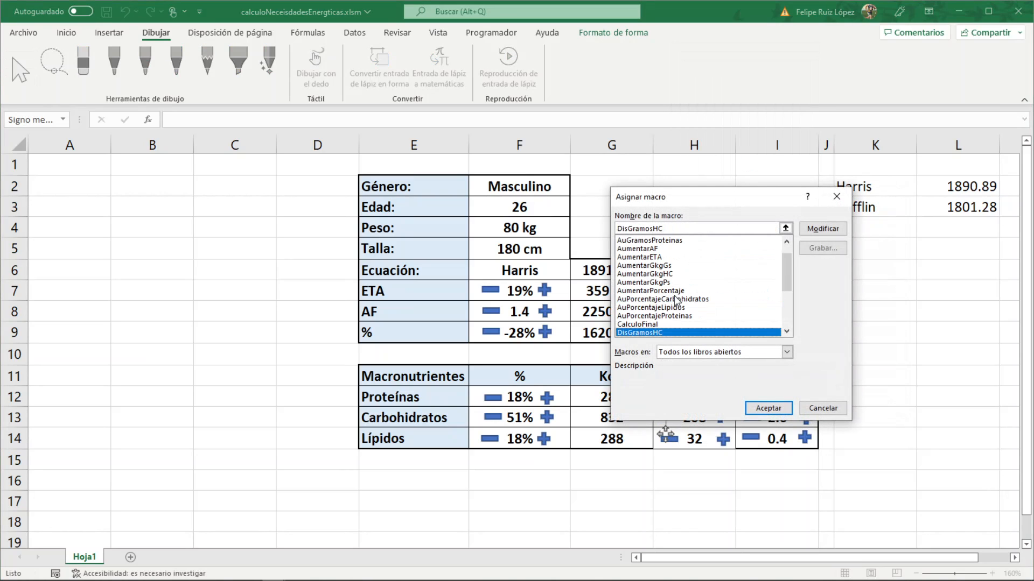
{"action": "scroll", "coordinate": [677, 302], "scroll_direction": "down", "scroll_amount": 1}
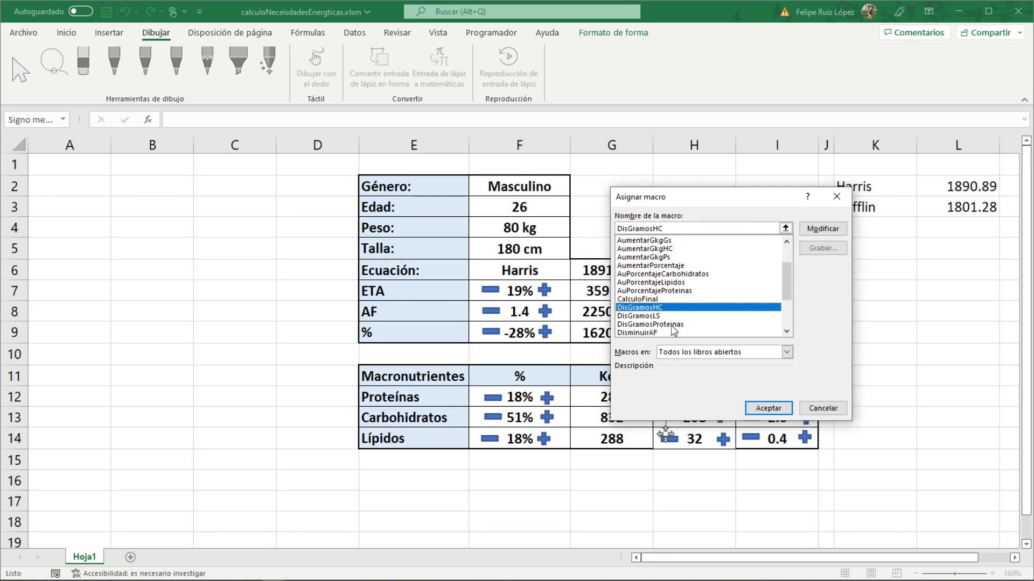
{"action": "left_click", "coordinate": [659, 325]}
{"action": "key", "text": "Return"}
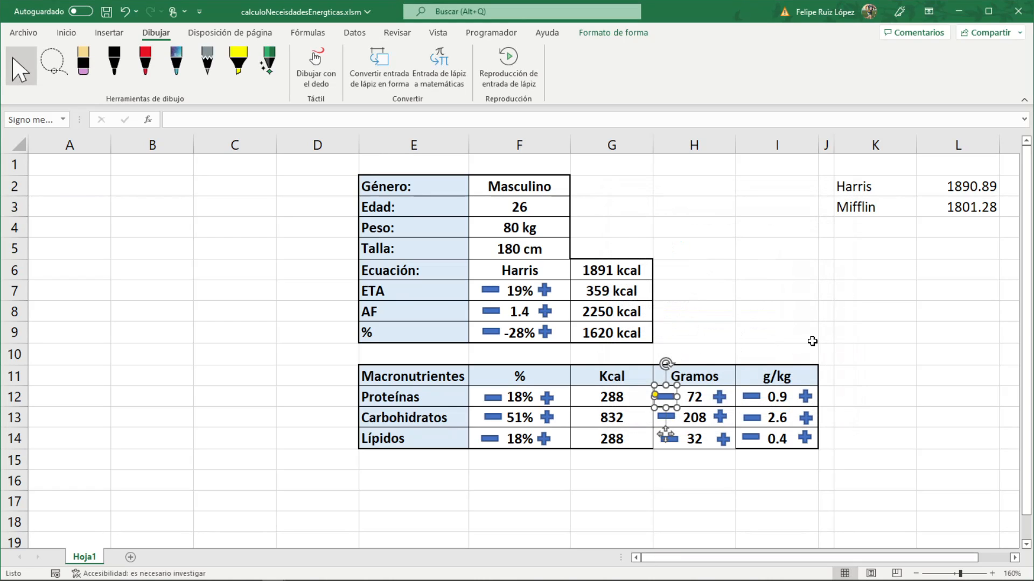
{"action": "left_click", "coordinate": [781, 338]}
Test the protein grams plus and minus shapes by raising the value and lowering it repeatedly
{"action": "left_click", "coordinate": [720, 403]}
{"action": "left_click", "coordinate": [719, 402]}
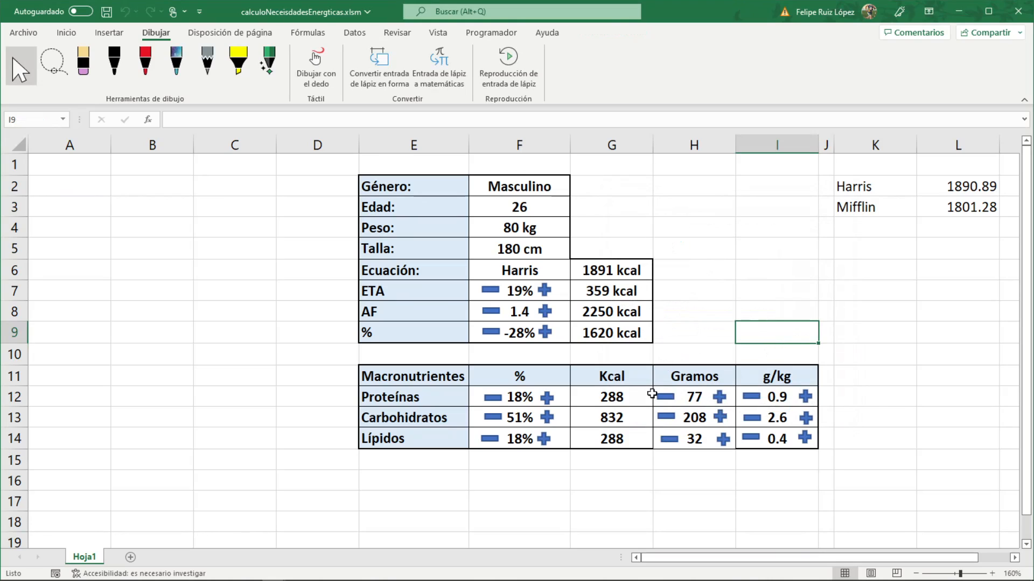
{"action": "left_click", "coordinate": [666, 399]}
{"action": "left_click", "coordinate": [665, 399]}
{"action": "left_click", "coordinate": [665, 399]}
{"action": "left_click", "coordinate": [666, 399]}
{"action": "left_click", "coordinate": [665, 399]}
{"action": "left_click", "coordinate": [665, 399]}
{"action": "left_click", "coordinate": [666, 399]}
{"action": "left_click", "coordinate": [665, 399]}
{"action": "left_click", "coordinate": [666, 399]}
{"action": "left_click", "coordinate": [665, 399]}
{"action": "left_click", "coordinate": [714, 316]}
Back in the macro code, set the Round decimal digits to 0 in both AuGramosProteinas and DisGramosProteinas
{"action": "key", "text": "alt+F11"}
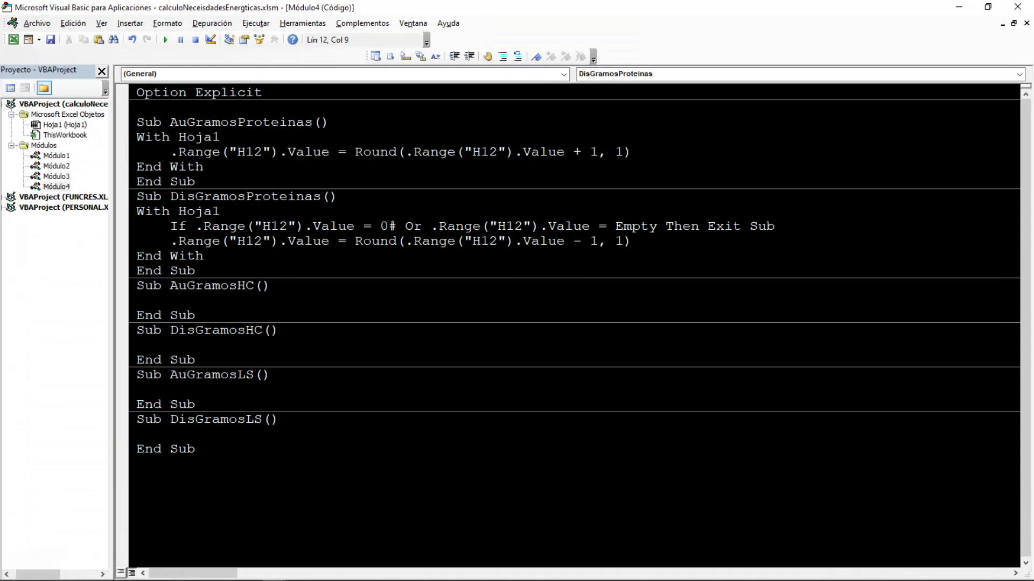
{"action": "left_click", "coordinate": [624, 152]}
{"action": "key", "text": "BackSpace"}
{"action": "type", "text": "0"}
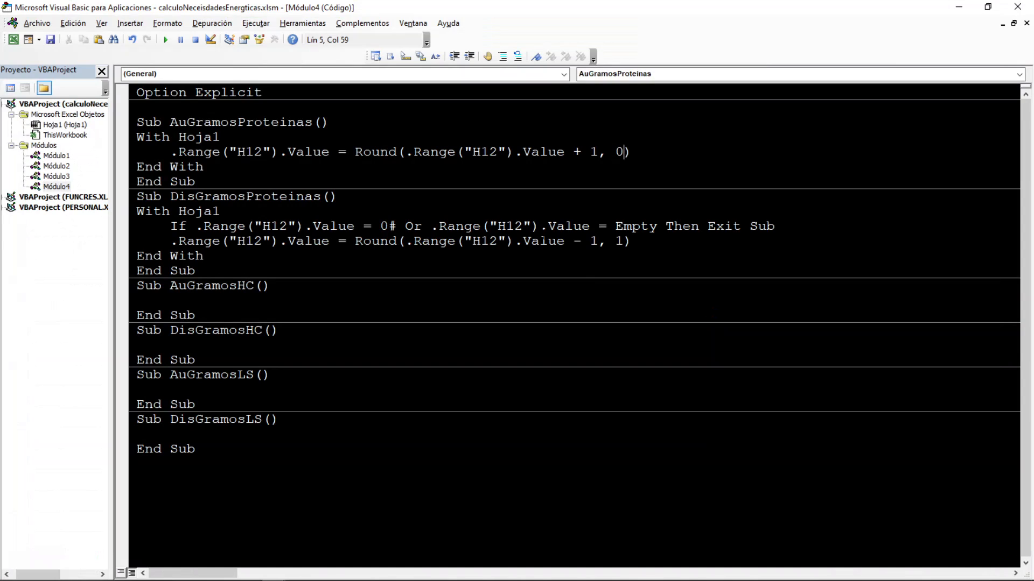
{"action": "left_click", "coordinate": [624, 241]}
{"action": "key", "text": "BackSpace"}
{"action": "type", "text": "0"}
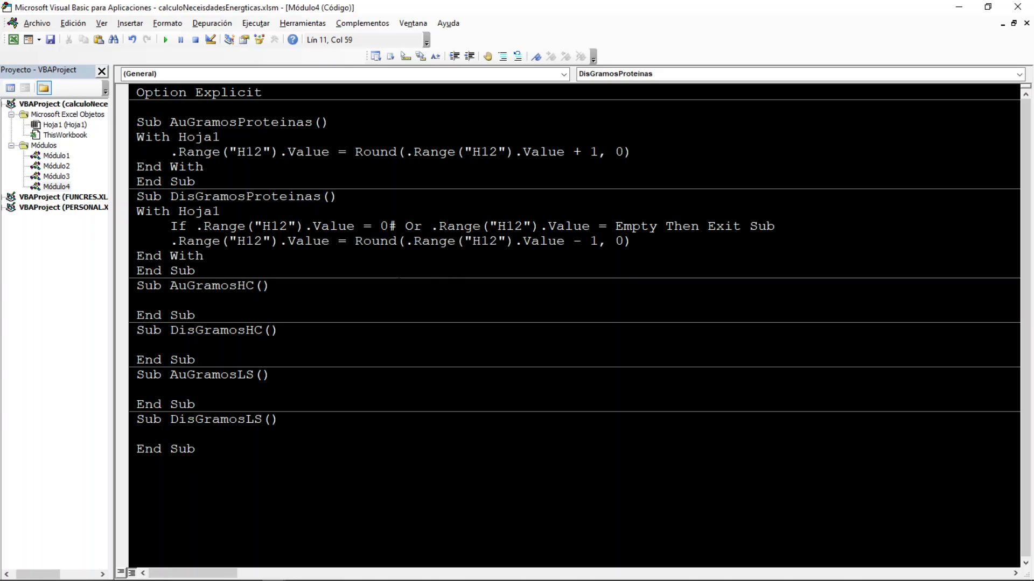
Return to the worksheet and test the Proteínas grams plus and minus shapes with the whole-number rounding
{"action": "left_click", "coordinate": [960, 8]}
{"action": "left_click", "coordinate": [720, 399]}
{"action": "left_click", "coordinate": [721, 400]}
{"action": "left_click", "coordinate": [721, 399]}
{"action": "left_click", "coordinate": [720, 399]}
{"action": "left_click", "coordinate": [720, 398]}
{"action": "left_click", "coordinate": [720, 398]}
{"action": "left_click", "coordinate": [720, 398]}
{"action": "left_click", "coordinate": [667, 398]}
{"action": "left_click", "coordinate": [667, 399]}
{"action": "left_click", "coordinate": [668, 399]}
{"action": "left_click", "coordinate": [668, 398]}
{"action": "left_click", "coordinate": [668, 400]}
{"action": "left_click", "coordinate": [668, 399]}
{"action": "left_click", "coordinate": [668, 399]}
{"action": "left_click", "coordinate": [668, 400]}
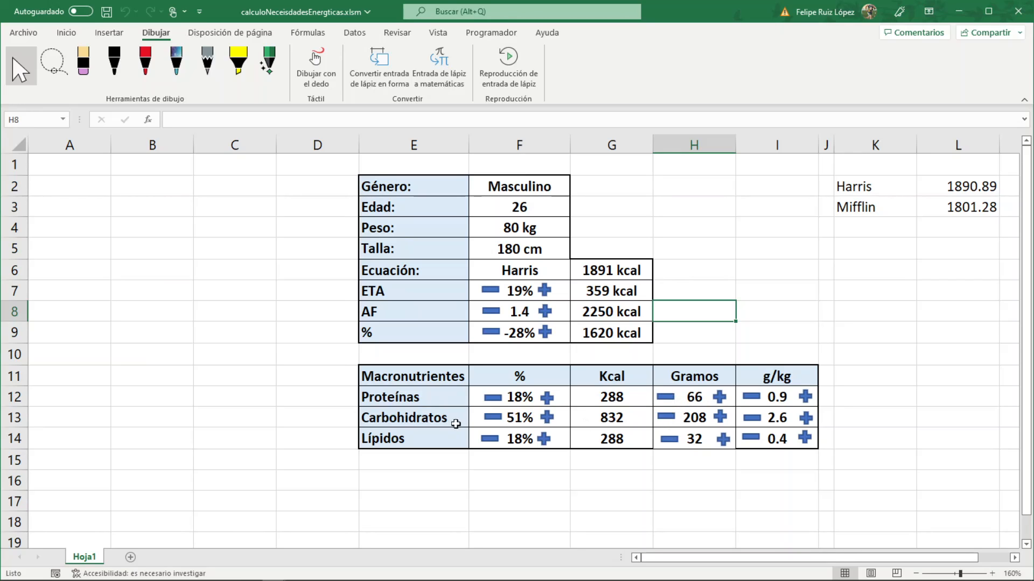
Back in the macro code, copy the With block of DisGramosProteinas into the empty DisGramosHC macro
{"action": "key", "text": "alt+F11"}
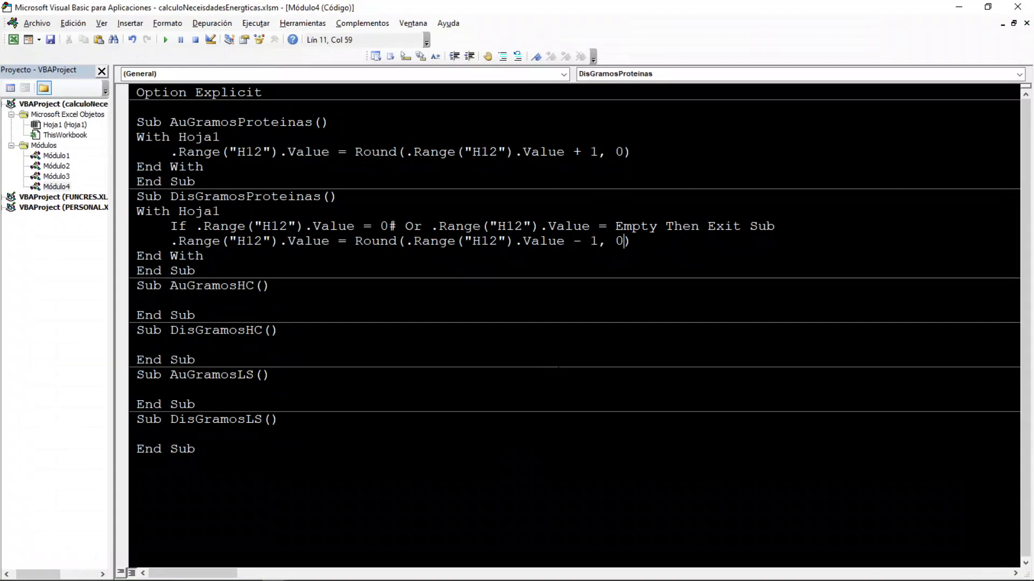
{"action": "left_click_drag", "start_coordinate": [203, 256], "coordinate": [129, 215]}
{"action": "key", "text": "ctrl+c"}
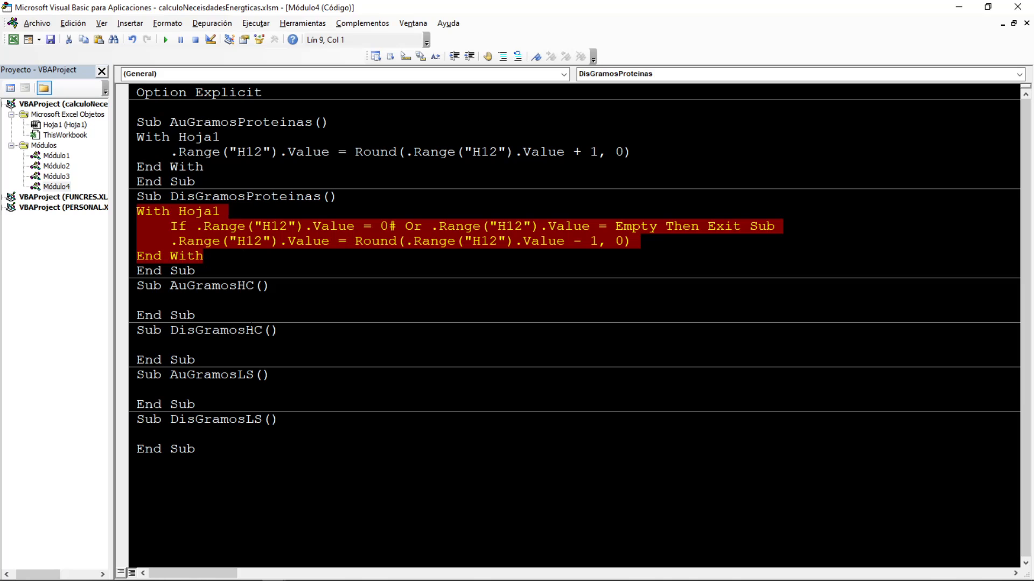
{"action": "left_click", "coordinate": [138, 345]}
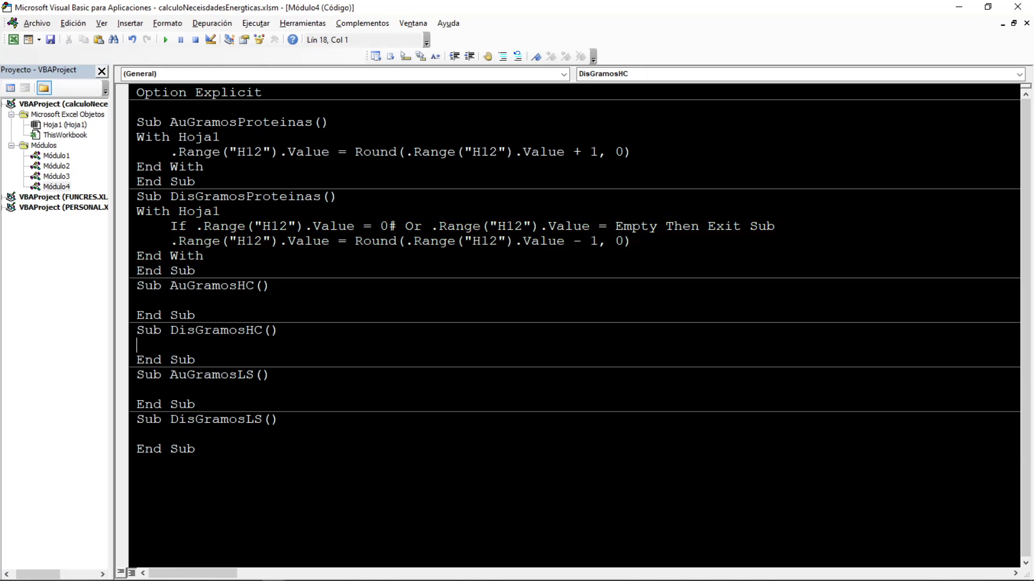
{"action": "key", "text": "ctrl+v"}
Change all cell references in the DisGramosHC macro to H13
{"action": "left_click", "coordinate": [287, 360]}
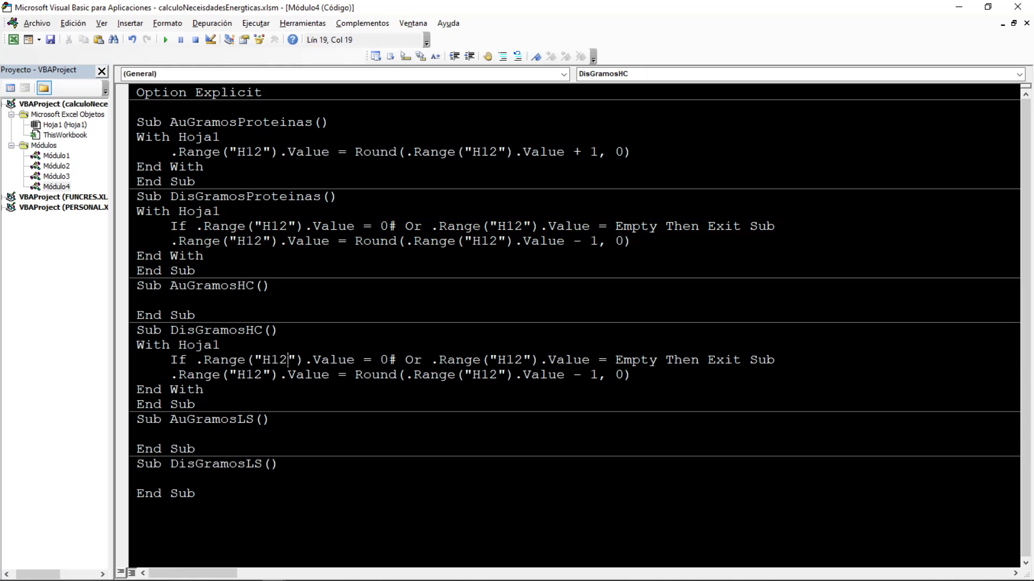
{"action": "key", "text": "BackSpace"}
{"action": "type", "text": "3"}
{"action": "key", "text": "Right"}
{"action": "key", "text": "Right"}
{"action": "key", "text": "Right"}
{"action": "key", "text": "Right"}
{"action": "key", "text": "Right"}
{"action": "key", "text": "Right"}
{"action": "key", "text": "Right"}
{"action": "key", "text": "Right"}
{"action": "key", "text": "Right"}
{"action": "key", "text": "Right"}
{"action": "key", "text": "Right"}
{"action": "key", "text": "Right"}
{"action": "key", "text": "Right"}
{"action": "key", "text": "Right"}
{"action": "key", "text": "Right"}
{"action": "key", "text": "Right"}
{"action": "key", "text": "Right"}
{"action": "key", "text": "Right"}
{"action": "key", "text": "Right"}
{"action": "key", "text": "Right"}
{"action": "key", "text": "Right"}
{"action": "key", "text": "BackSpace"}
{"action": "type", "text": "3"}
{"action": "key", "text": "Down"}
{"action": "key", "text": "Left"}
{"action": "key", "text": "Left"}
{"action": "key", "text": "Left"}
{"action": "key", "text": "Left"}
{"action": "key", "text": "Left"}
{"action": "key", "text": "Left"}
{"action": "key", "text": "Delete"}
{"action": "type", "text": "3"}
Copy the With block of AuGramosProteinas into the empty AuGramosHC macro
{"action": "left_click_drag", "start_coordinate": [123, 175], "coordinate": [123, 144]}
{"action": "key", "text": "ctrl+c"}
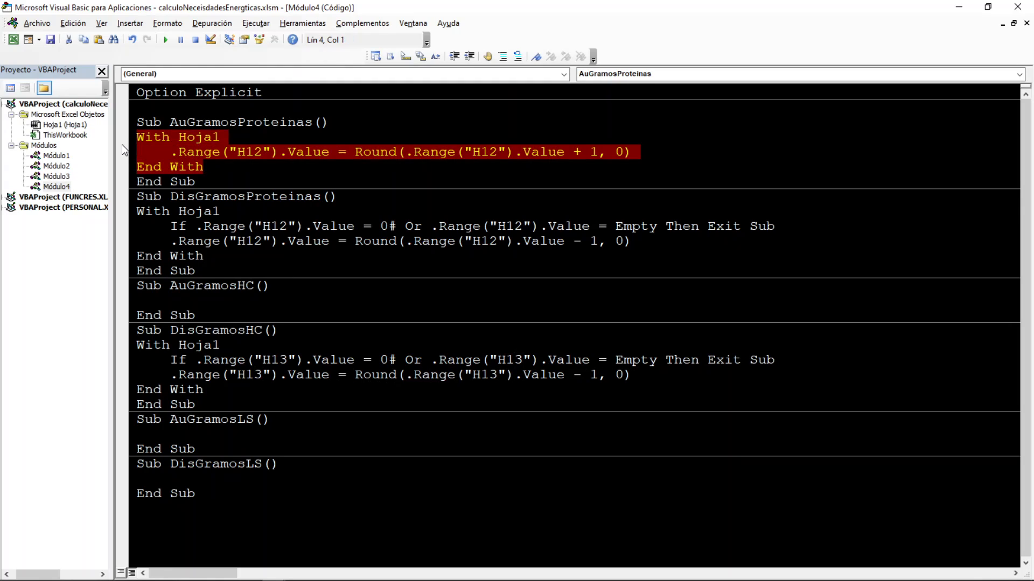
{"action": "left_click", "coordinate": [182, 300]}
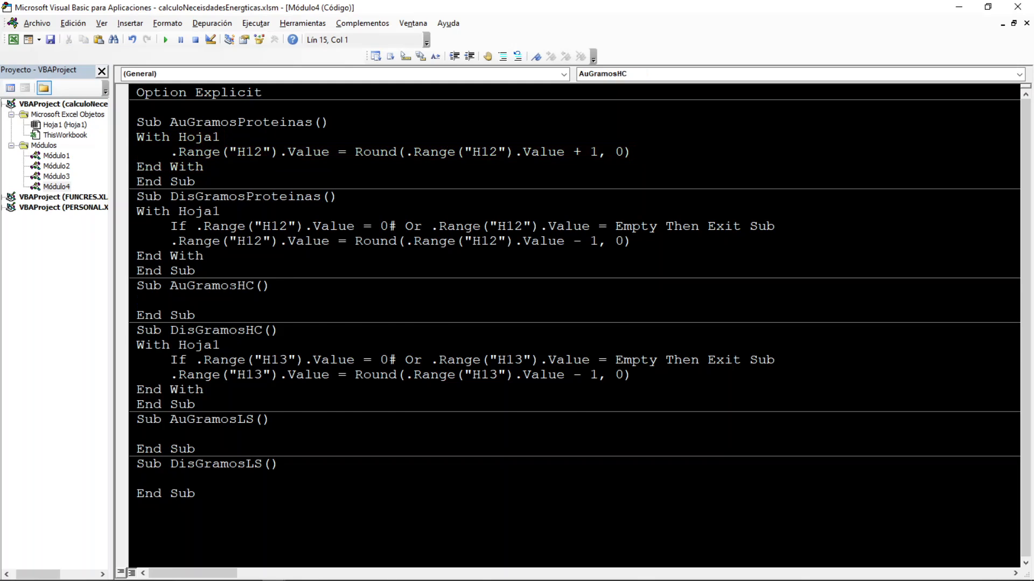
{"action": "key", "text": "ctrl+v"}
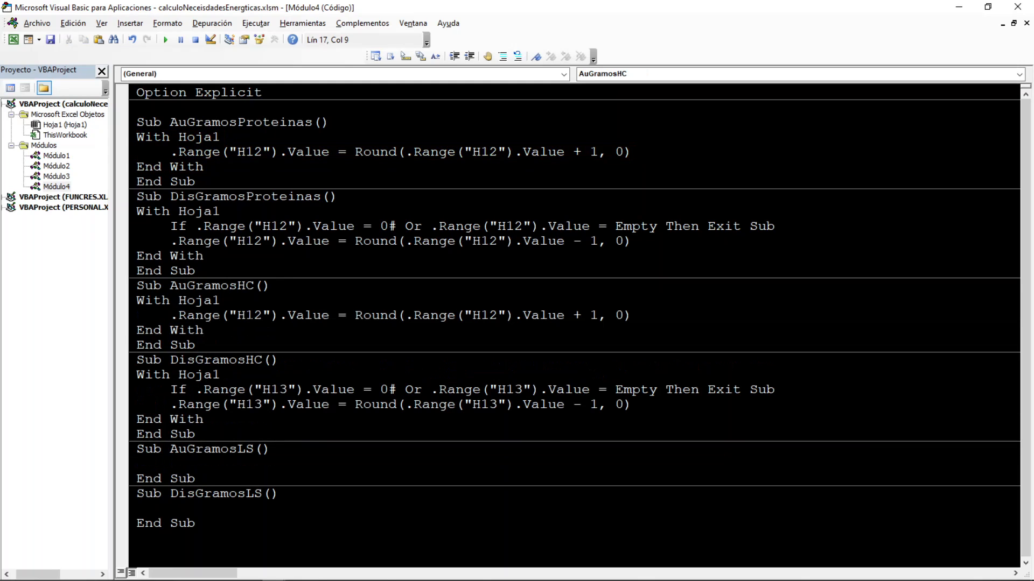
Change both cell references in the AuGramosHC macro to H13
{"action": "key", "text": "Right"}
{"action": "key", "text": "Right"}
{"action": "key", "text": "BackSpace"}
{"action": "type", "text": "3"}
{"action": "key", "text": "Right"}
{"action": "key", "text": "Right"}
{"action": "key", "text": "Right"}
{"action": "key", "text": "ctrl+Right"}
{"action": "key", "text": "ctrl+Right"}
{"action": "key", "text": "Right"}
{"action": "key", "text": "BackSpace"}
{"action": "type", "text": "3"}
Copy the With block of DisGramosHC into the empty DisGramosLS macro
{"action": "left_click_drag", "start_coordinate": [205, 420], "coordinate": [141, 380]}
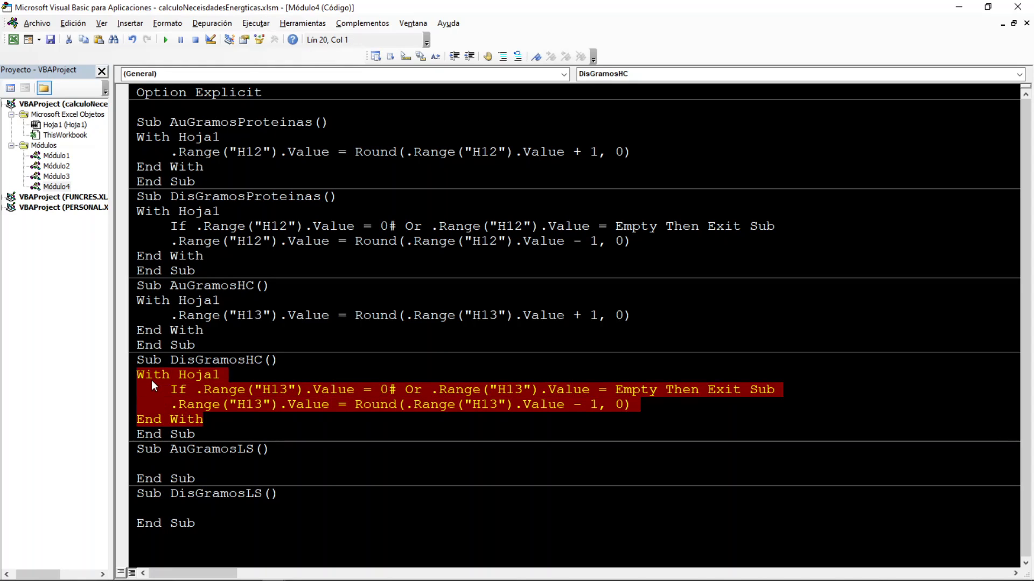
{"action": "left_click", "coordinate": [141, 509]}
{"action": "type", "text": "With Hoja1     If .Range(\"H13\").Value = 0# Or .Range(\"H13\").Value = Empty Then Exit Sub     .Range(\"H13\").Value = Round(.Range(\"H13\").Value - 1, 0) End With"}
{"action": "scroll", "coordinate": [237, 493], "scroll_direction": "down", "scroll_amount": 1}
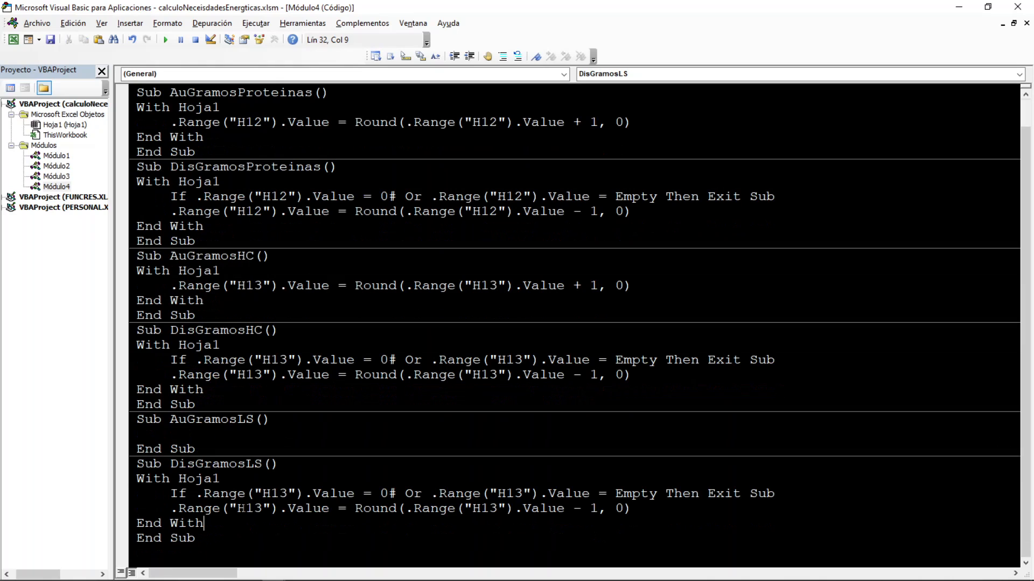
Change all cell references in the DisGramosLS macro to H14
{"action": "left_click", "coordinate": [263, 509]}
{"action": "key", "text": "BackSpace"}
{"action": "type", "text": "4"}
{"action": "double_click", "coordinate": [254, 509]}
{"action": "key", "text": "ctrl+c"}
{"action": "double_click", "coordinate": [274, 494]}
{"action": "key", "text": "ctrl+v"}
{"action": "double_click", "coordinate": [514, 494]}
{"action": "key", "text": "ctrl+v"}
{"action": "double_click", "coordinate": [487, 508]}
{"action": "key", "text": "ctrl+v"}
Copy the With block of AuGramosHC into AuGramosLS and change both of its cell references to H14
{"action": "left_click_drag", "start_coordinate": [204, 301], "coordinate": [136, 272]}
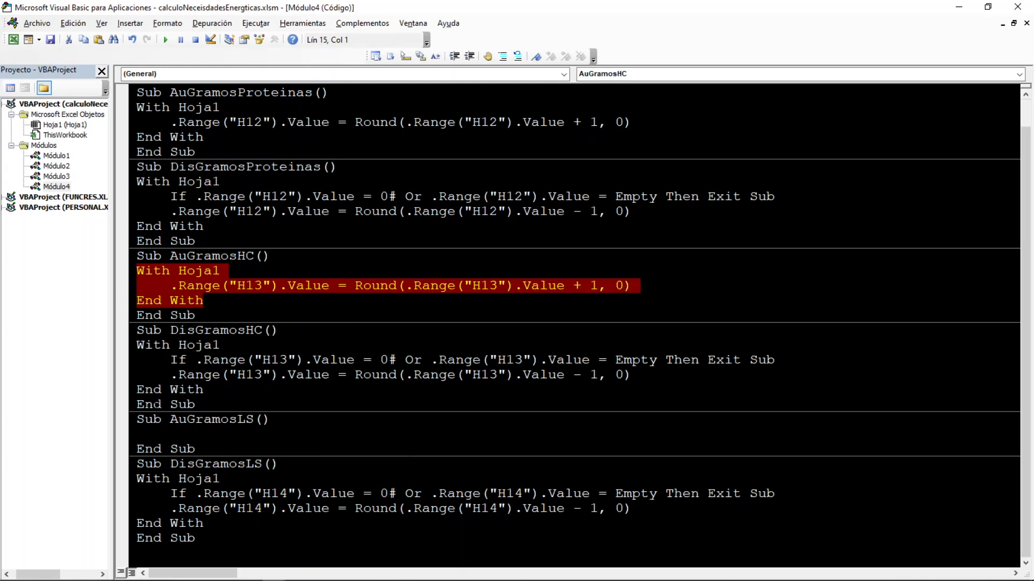
{"action": "key", "text": "ctrl+c"}
{"action": "left_click", "coordinate": [141, 435]}
{"action": "key", "text": "ctrl+v"}
{"action": "double_click", "coordinate": [248, 449]}
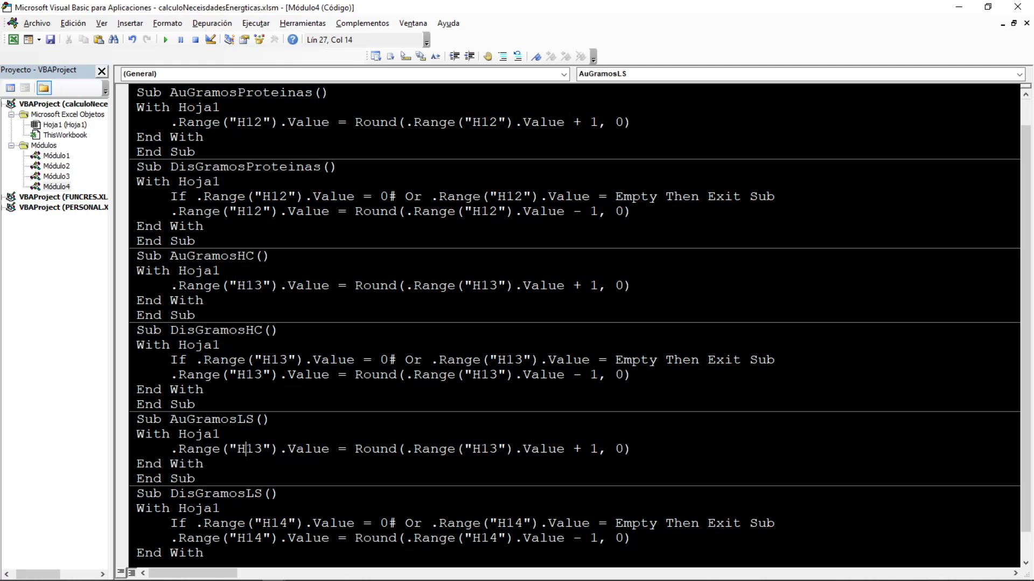
{"action": "type", "text": "H14"}
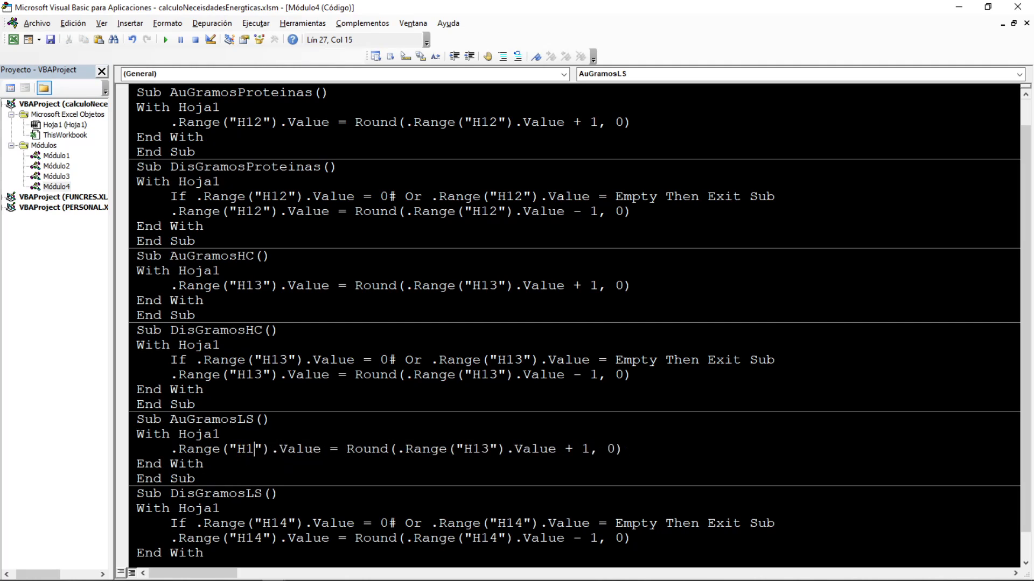
{"action": "double_click", "coordinate": [252, 449]}
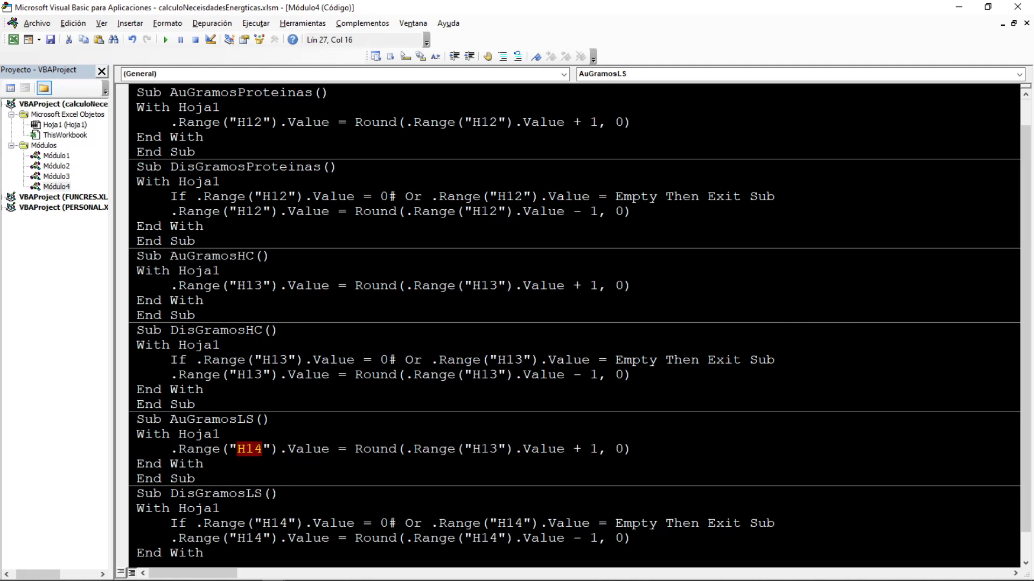
{"action": "double_click", "coordinate": [490, 450]}
{"action": "key", "text": "ctrl+v"}
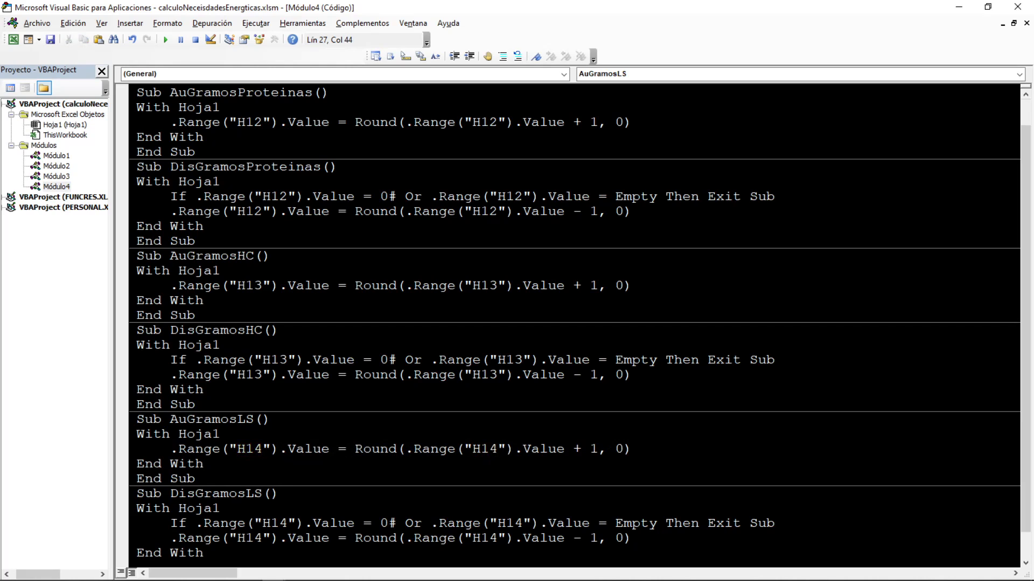
Return to the worksheet and assign the AuGramosHC macro to the plus shape of the Carbohidratos grams cell
{"action": "left_click", "coordinate": [958, 7]}
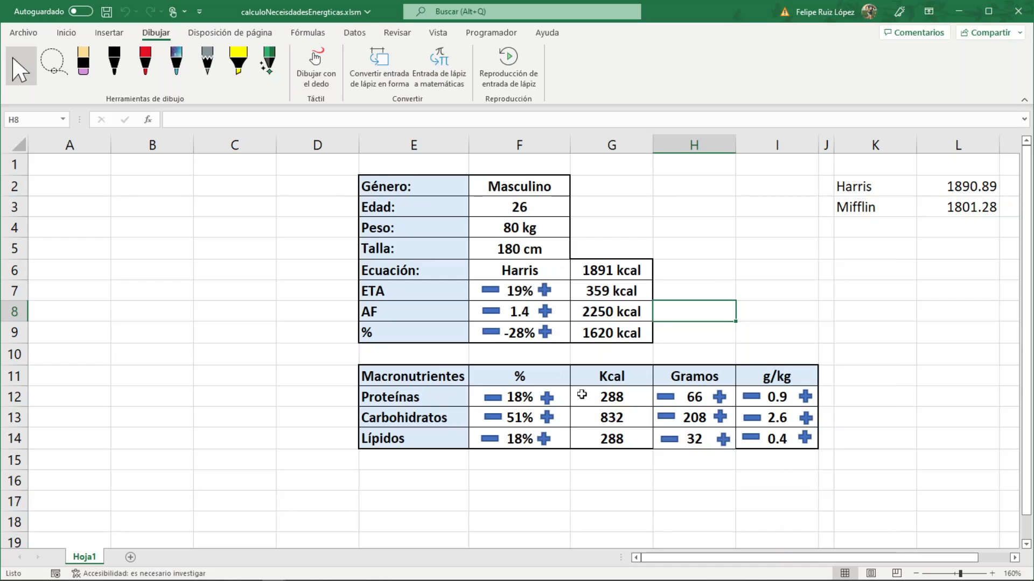
{"action": "right_click", "coordinate": [715, 423]}
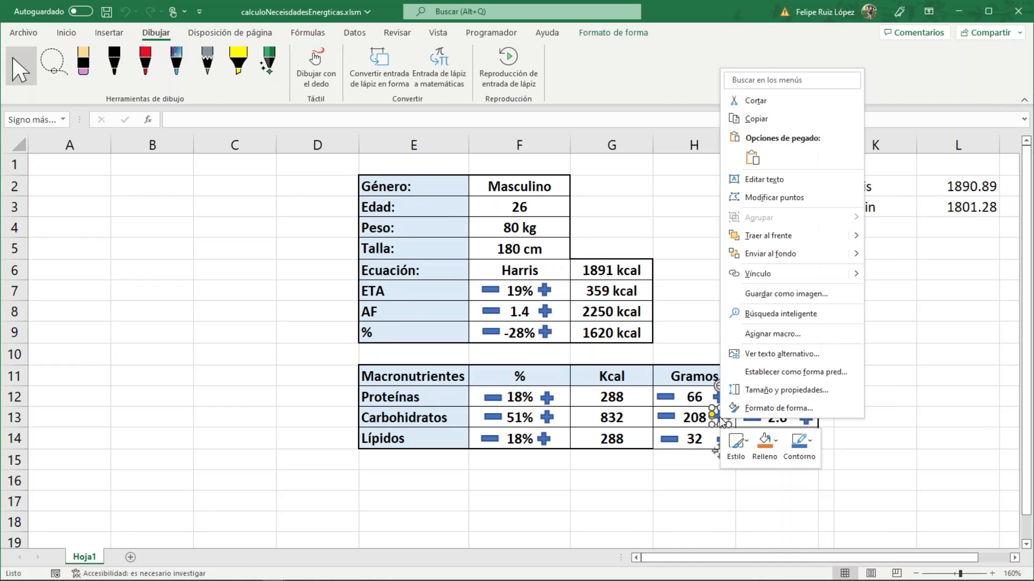
{"action": "left_click", "coordinate": [779, 337]}
{"action": "left_click", "coordinate": [709, 340]}
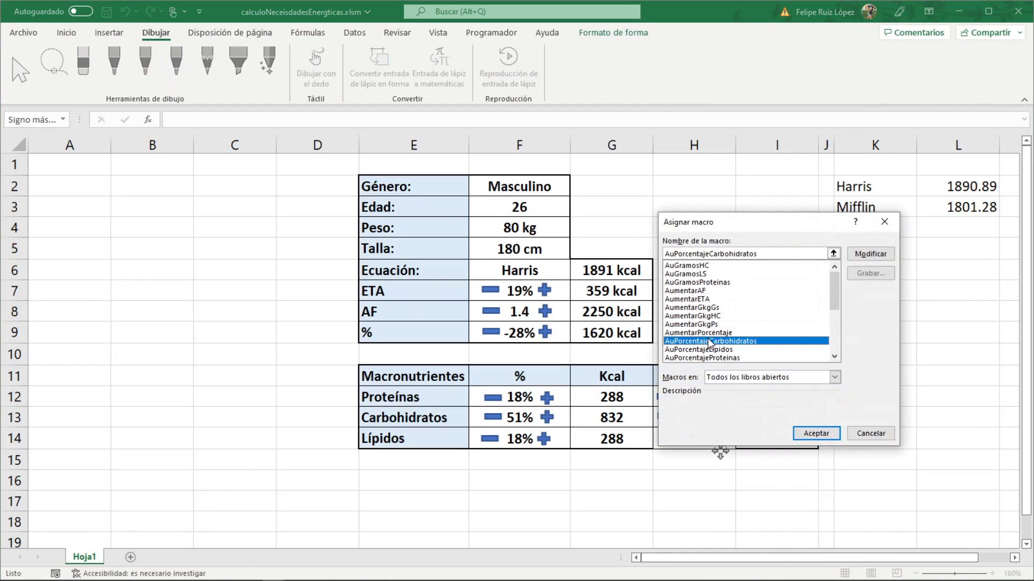
{"action": "key", "text": "Down"}
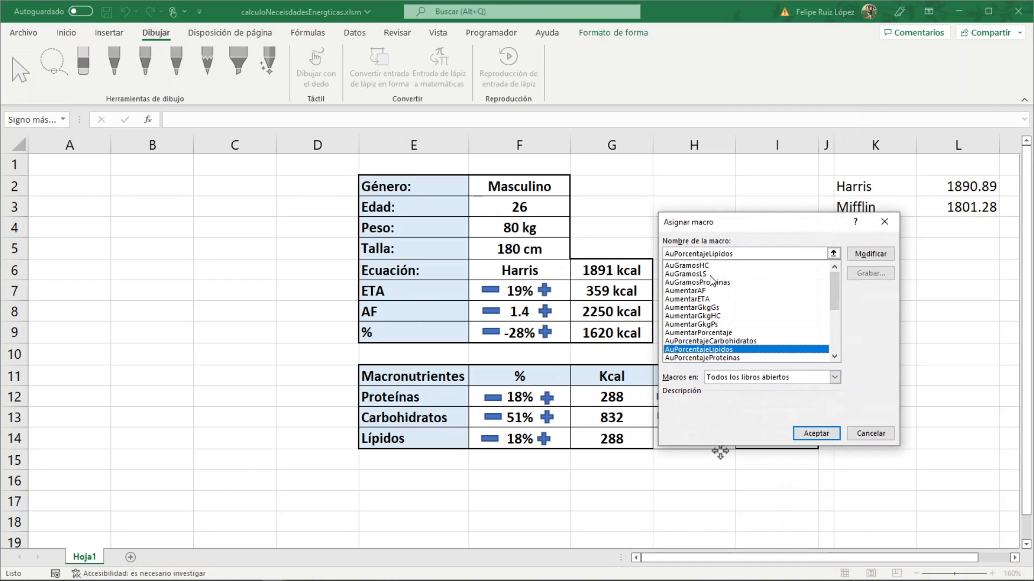
{"action": "double_click", "coordinate": [705, 274]}
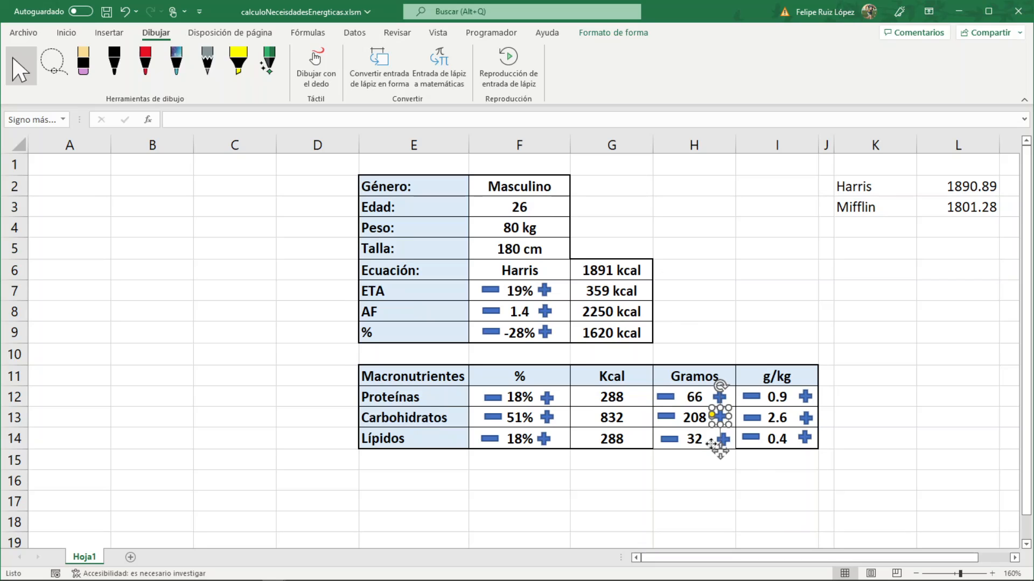
{"action": "left_click", "coordinate": [742, 452]}
Assign the AuGramosLS macro to the plus shape of the Lípidos grams cell
{"action": "right_click", "coordinate": [723, 439]}
{"action": "left_click", "coordinate": [765, 360]}
{"action": "left_click", "coordinate": [697, 361]}
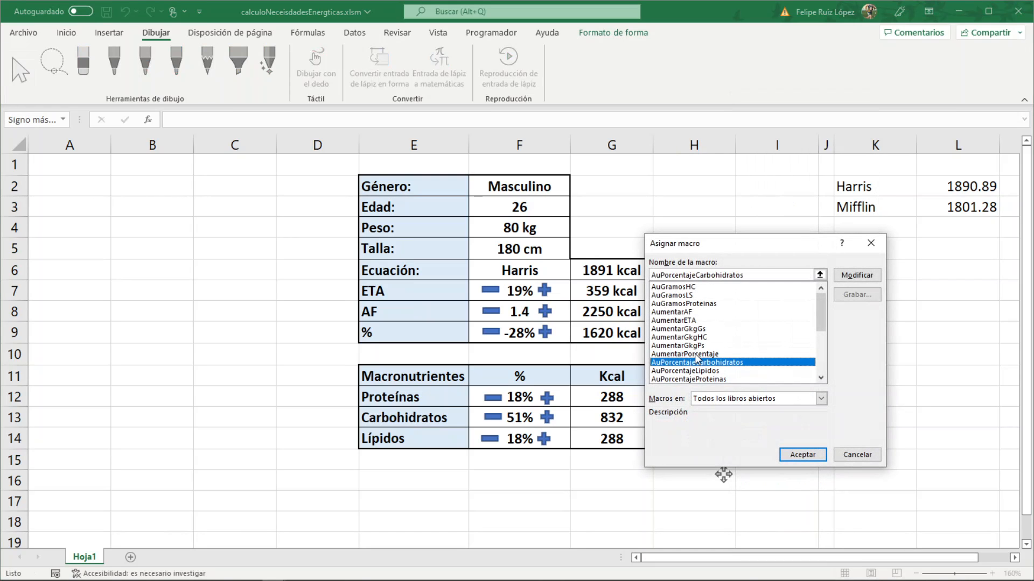
{"action": "double_click", "coordinate": [685, 297]}
{"action": "left_click", "coordinate": [645, 464]}
Assign the DisGramosHC macro to the minus shape of the Carbohidratos grams cell
{"action": "right_click", "coordinate": [667, 414]}
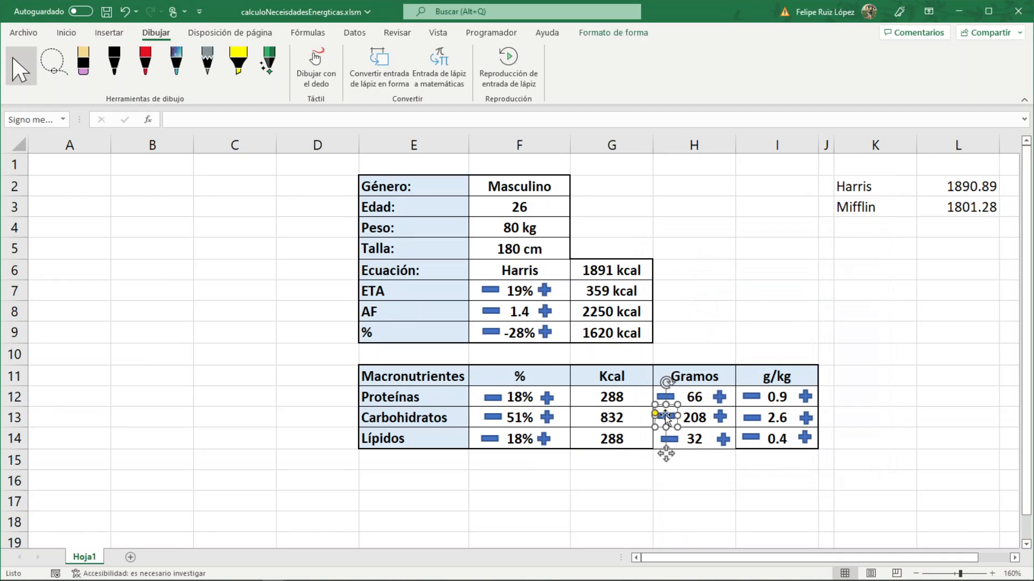
{"action": "left_click", "coordinate": [718, 331]}
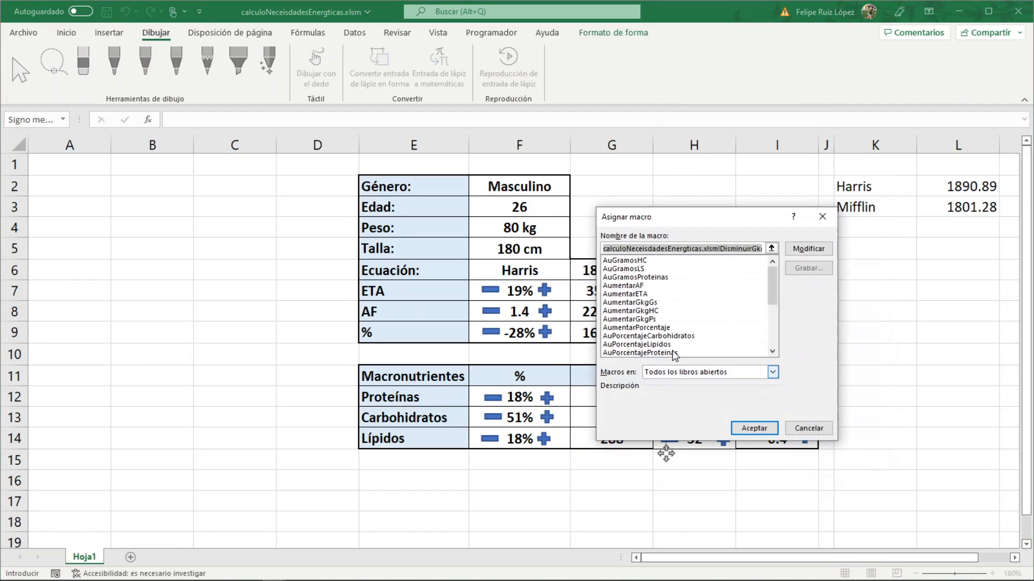
{"action": "left_click", "coordinate": [672, 344]}
{"action": "key", "text": "Down"}
{"action": "key", "text": "Down"}
{"action": "key", "text": "Down"}
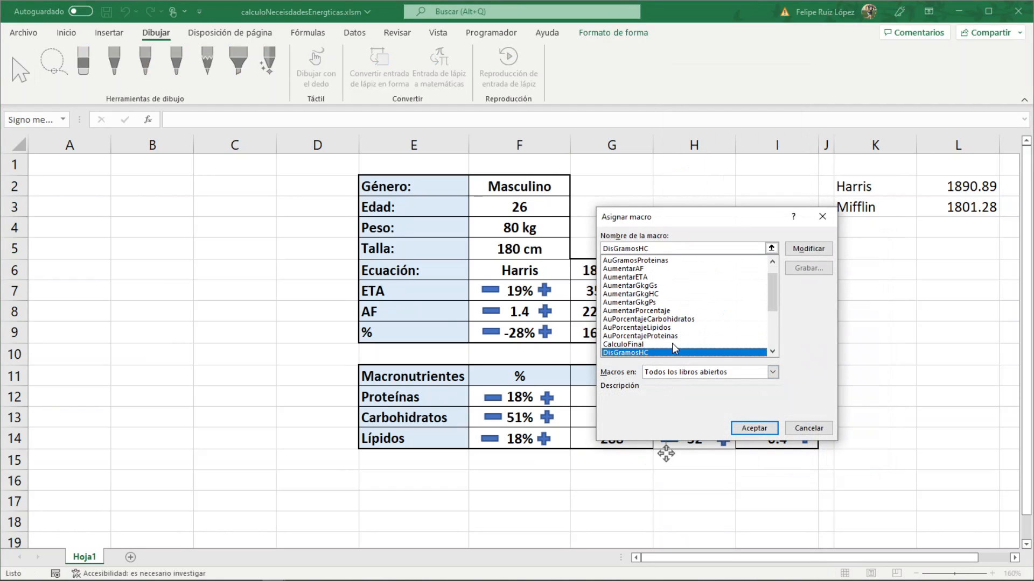
{"action": "double_click", "coordinate": [652, 352]}
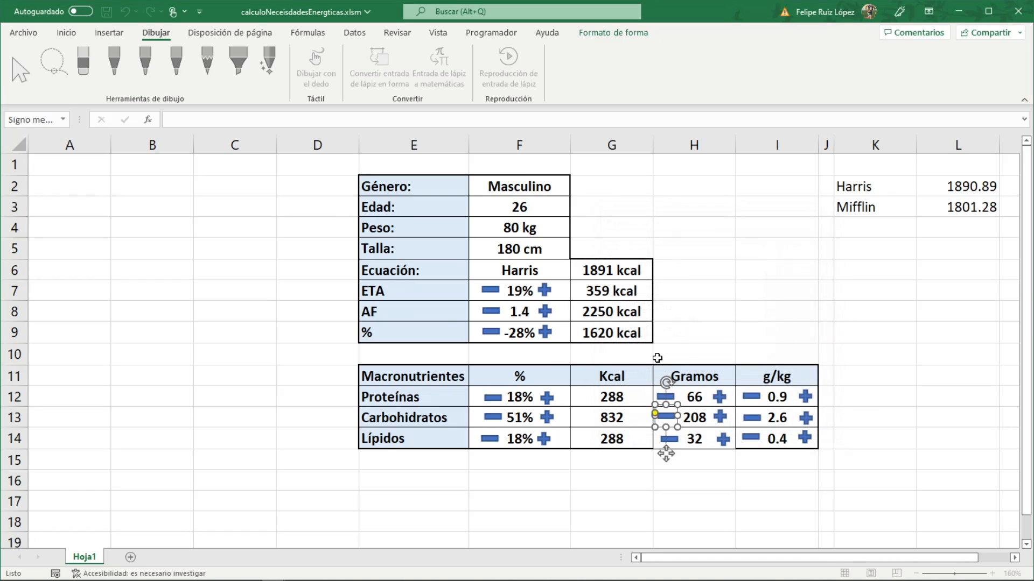
Assign the DisGramosLS macro to the minus shape of the Lípidos grams cell and deselect the shape
{"action": "right_click", "coordinate": [668, 439]}
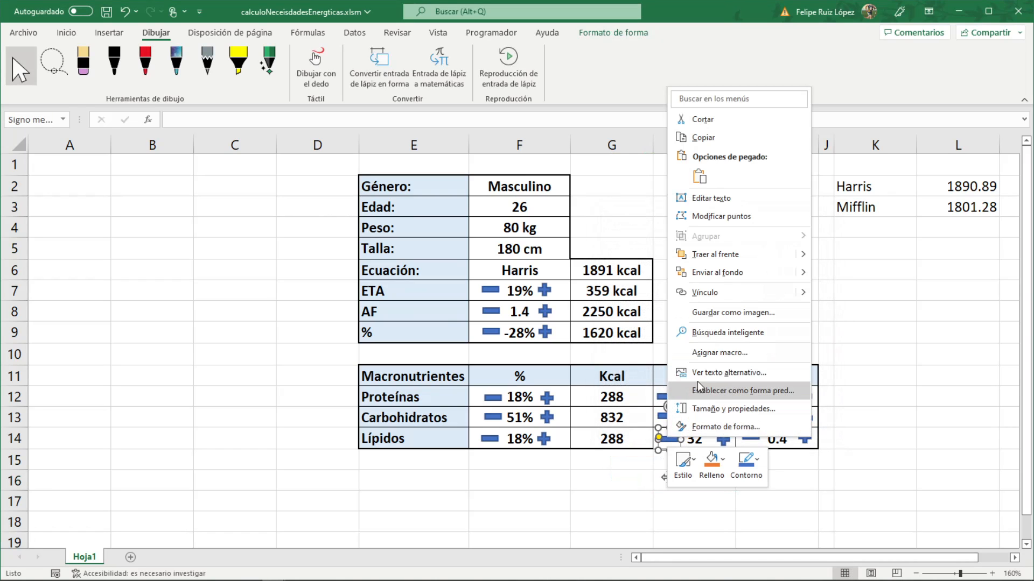
{"action": "left_click", "coordinate": [711, 353]}
{"action": "left_click", "coordinate": [651, 340]}
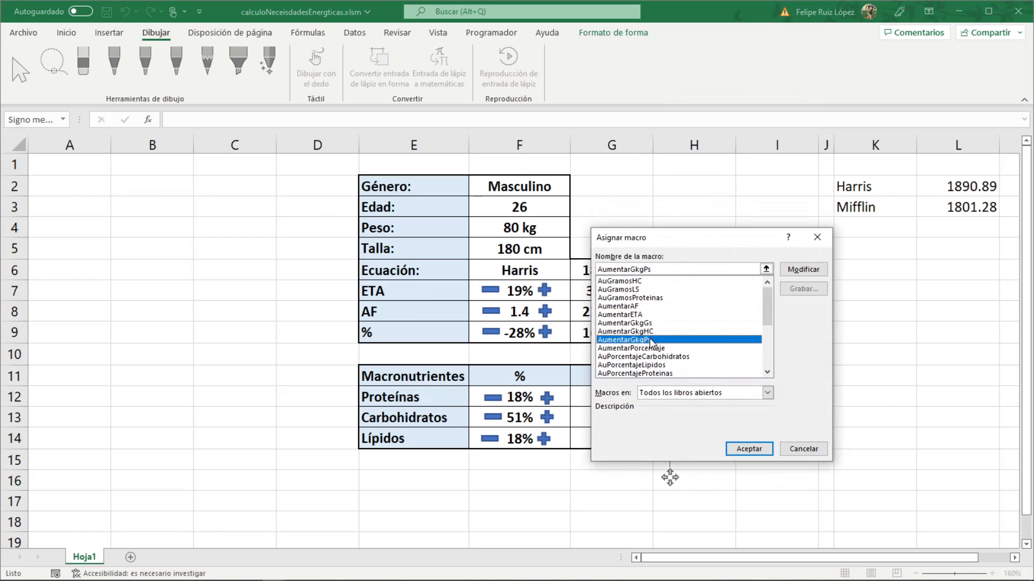
{"action": "key", "text": "Down"}
{"action": "key", "text": "Down"}
{"action": "key", "text": "Down"}
{"action": "key", "text": "Down"}
{"action": "key", "text": "Down"}
{"action": "key", "text": "Down"}
{"action": "scroll", "coordinate": [651, 340], "scroll_direction": "down", "scroll_amount": 1}
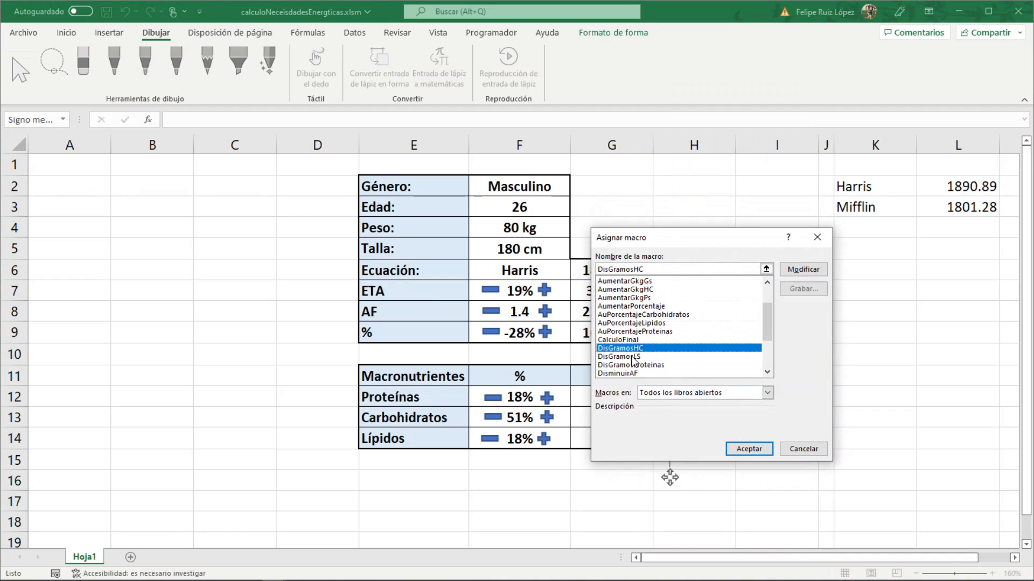
{"action": "double_click", "coordinate": [631, 357]}
{"action": "left_click", "coordinate": [721, 498]}
Test the grams plus and minus shapes of Lípidos, Carbohidratos and Proteínas by raising and lowering their values
{"action": "left_click", "coordinate": [723, 439]}
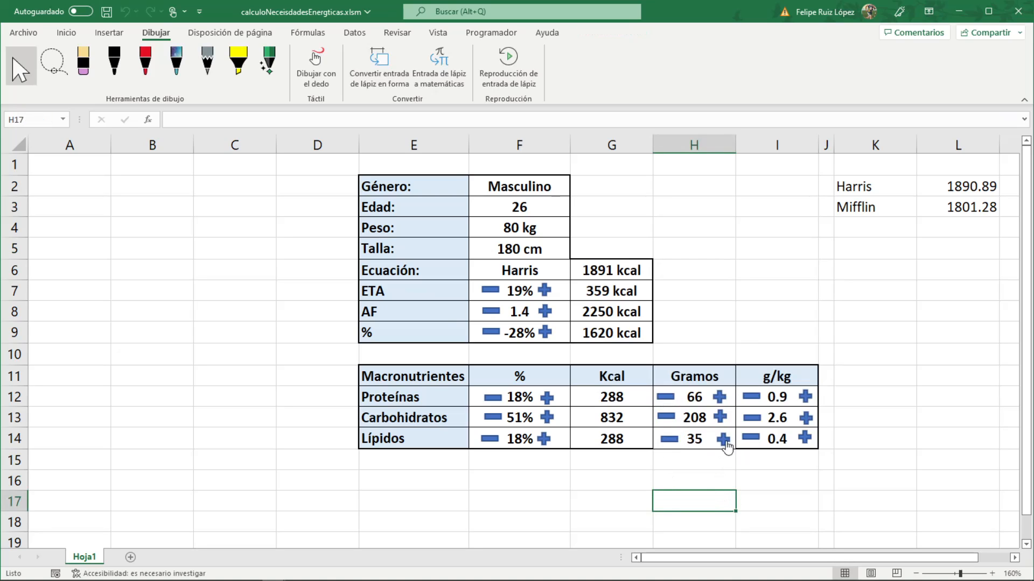
{"action": "left_click", "coordinate": [669, 439]}
{"action": "left_click", "coordinate": [720, 416]}
{"action": "left_click", "coordinate": [719, 417]}
{"action": "left_click", "coordinate": [673, 418]}
{"action": "left_click", "coordinate": [673, 417]}
{"action": "left_click", "coordinate": [719, 417]}
{"action": "left_click", "coordinate": [719, 417]}
{"action": "left_click", "coordinate": [719, 397]}
{"action": "left_click", "coordinate": [719, 396]}
{"action": "left_click", "coordinate": [671, 398]}
{"action": "left_click", "coordinate": [671, 397]}
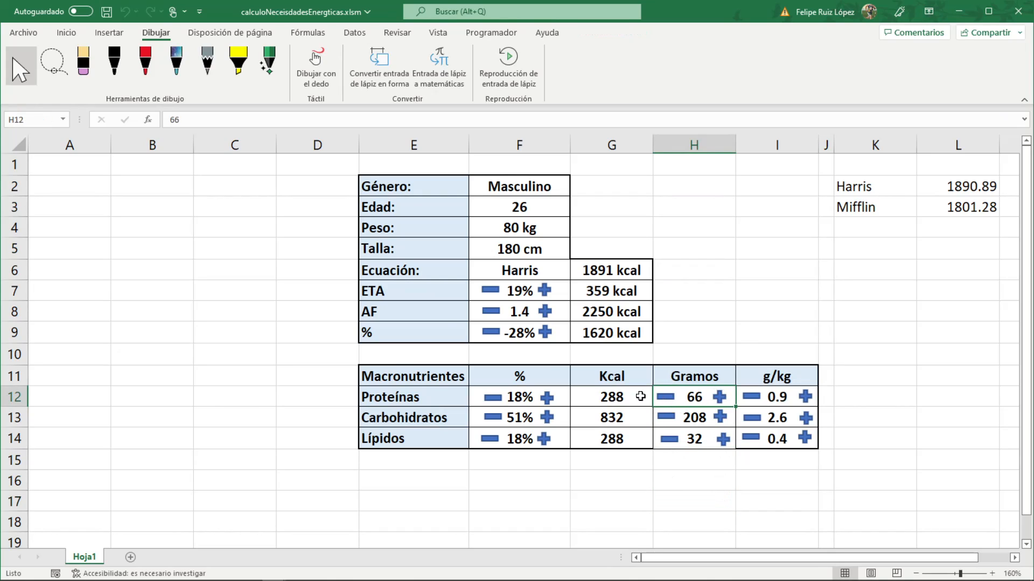
{"action": "left_click", "coordinate": [670, 418]}
{"action": "left_click", "coordinate": [670, 418]}
{"action": "left_click", "coordinate": [719, 417]}
{"action": "left_click", "coordinate": [719, 417]}
{"action": "left_click", "coordinate": [723, 440]}
{"action": "left_click", "coordinate": [723, 439]}
{"action": "left_click_drag", "start_coordinate": [612, 392], "coordinate": [620, 426]}
{"action": "left_click", "coordinate": [231, 278]}
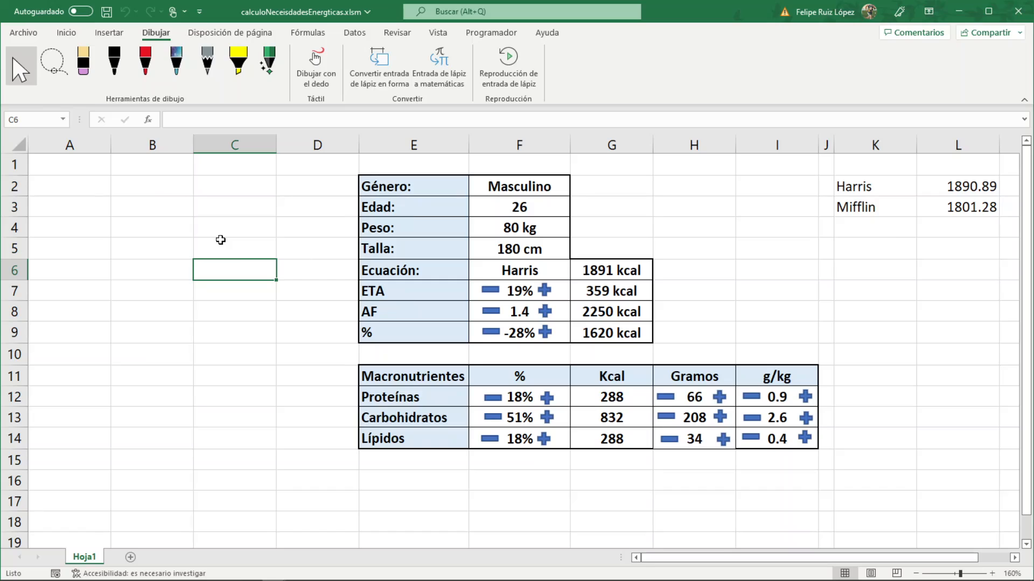
In the VBA code of AuGramosProteinas, add a line below the H12 increment with an empty .Range("").Value reference
{"action": "key", "text": "alt+F11"}
{"action": "scroll", "coordinate": [574, 326], "scroll_direction": "up", "scroll_amount": 1}
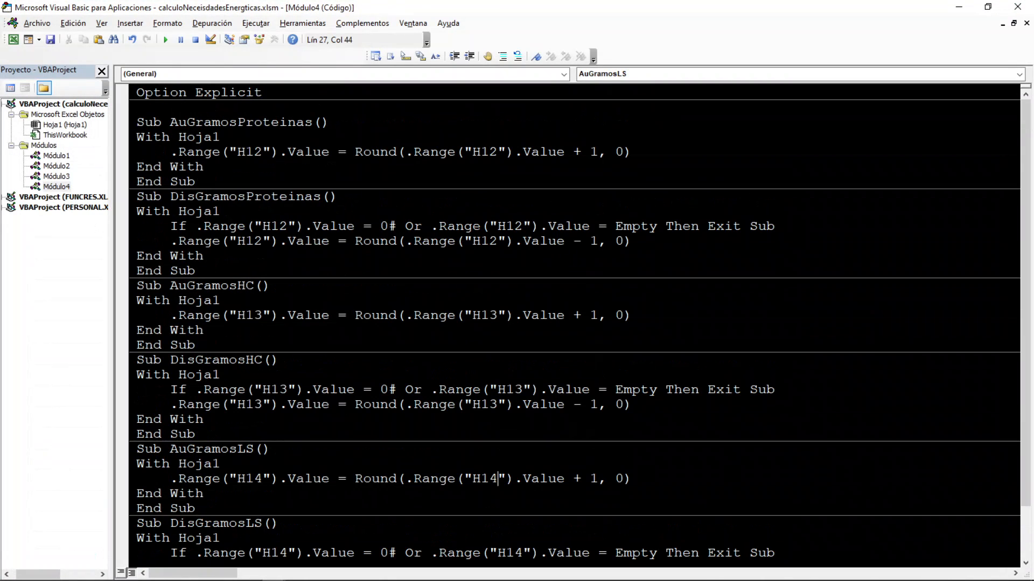
{"action": "left_click", "coordinate": [632, 152]}
{"action": "key", "text": "Return"}
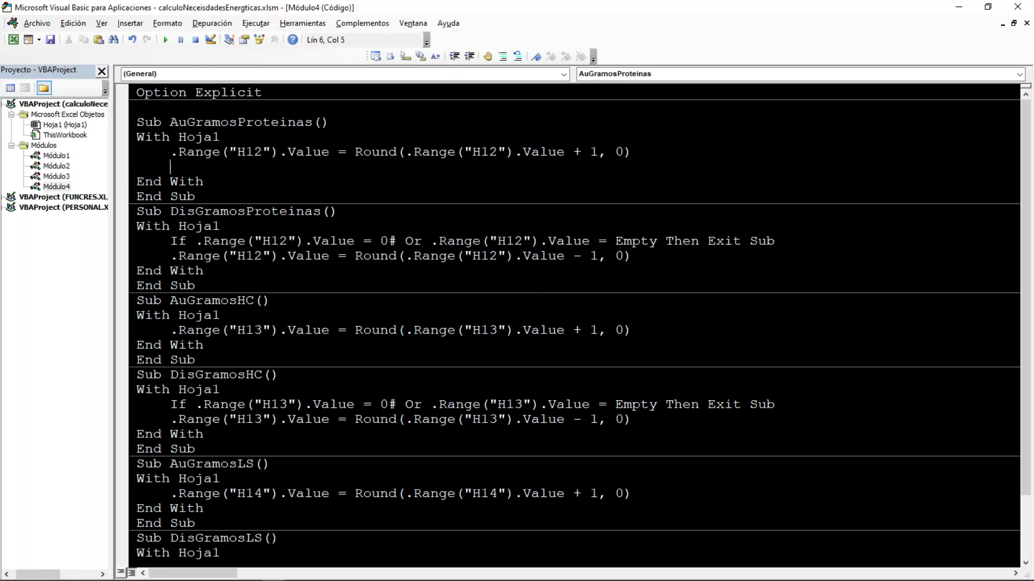
{"action": "type", "text": ".RANGE(\"\").VALUE"}
{"action": "key", "text": "Left"}
{"action": "key", "text": "Left"}
{"action": "key", "text": "Left"}
{"action": "key", "text": "Left"}
{"action": "key", "text": "Left"}
{"action": "key", "text": "Left"}
{"action": "key", "text": "Left"}
{"action": "key", "text": "Left"}
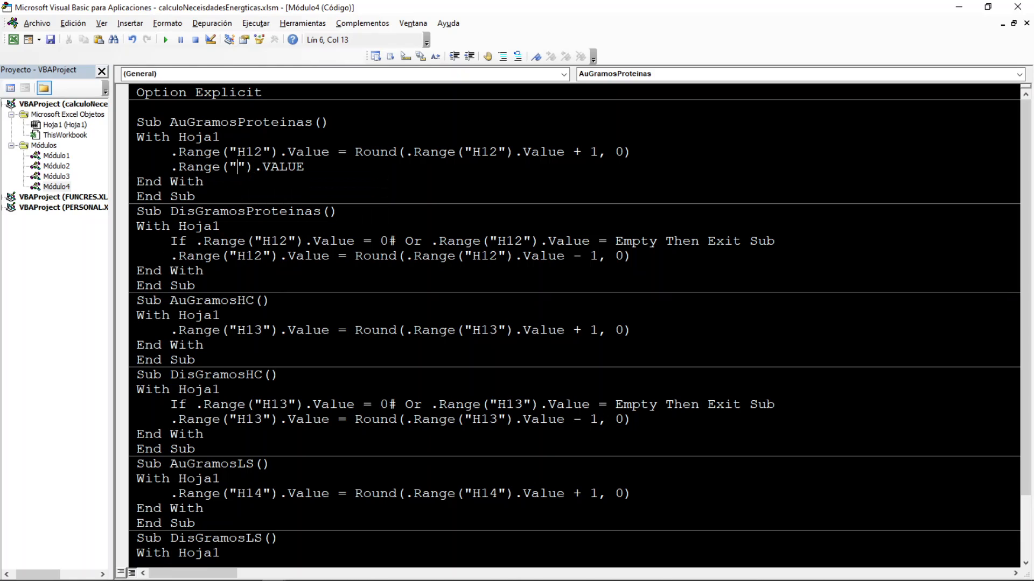
Look up the Proteínas Kcal cell on the sheet and enter its address, G12, in the new Range reference
{"action": "key", "text": "alt+F11"}
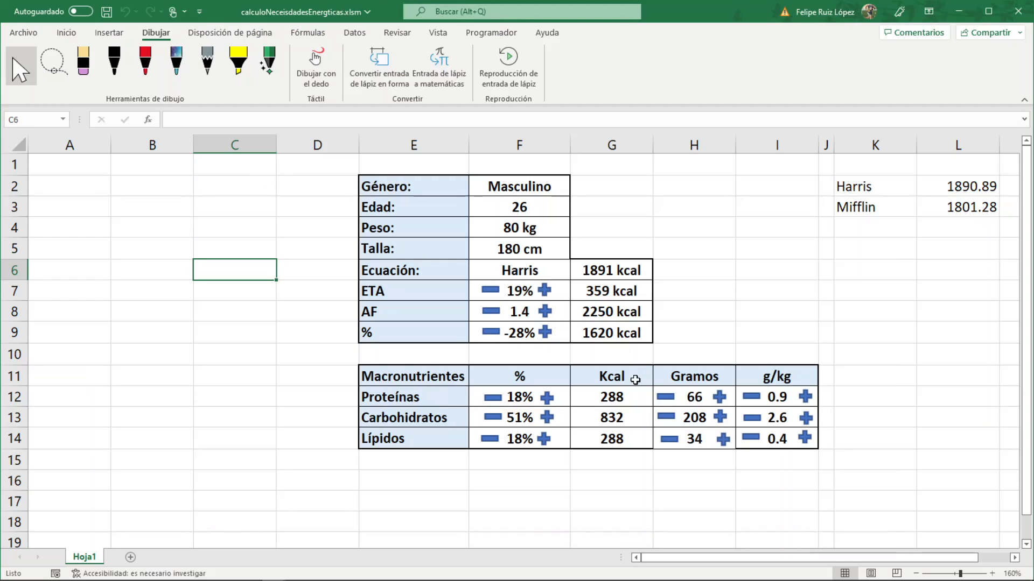
{"action": "left_click", "coordinate": [624, 399]}
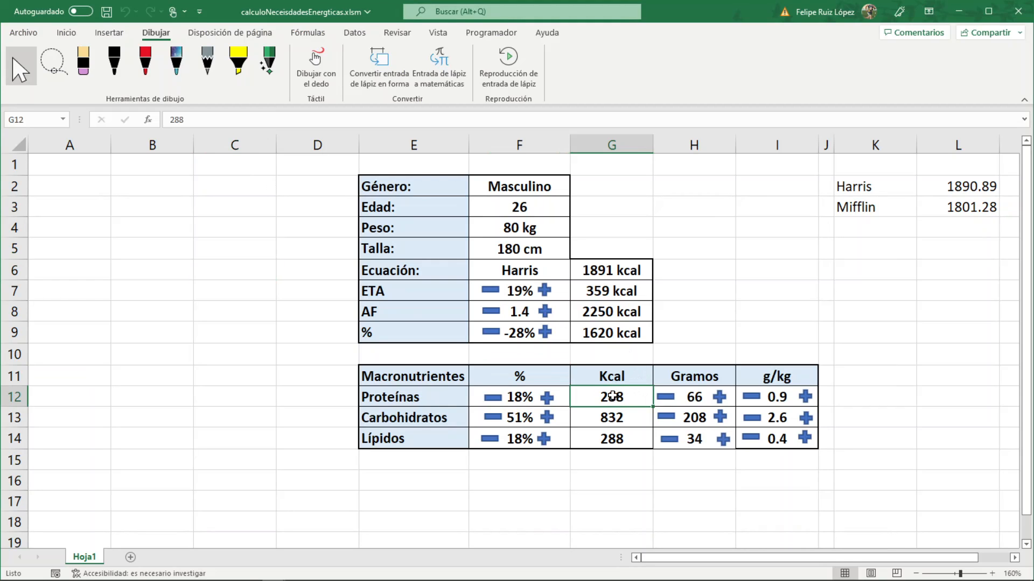
{"action": "key", "text": "alt+F11"}
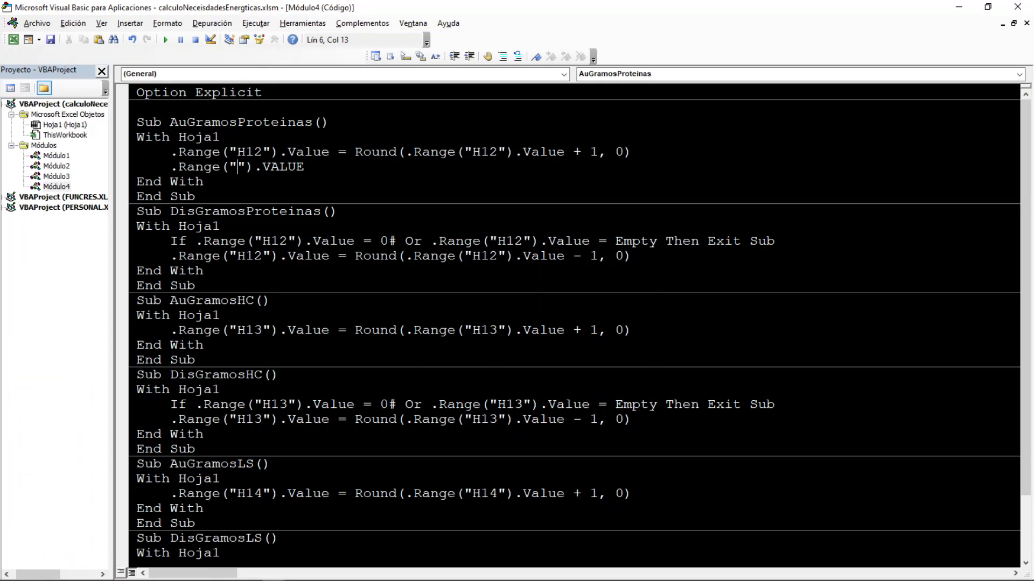
{"action": "type", "text": "GH1"}
{"action": "key", "text": "BackSpace"}
{"action": "key", "text": "BackSpace"}
{"action": "type", "text": "12"}
{"action": "key", "text": "Right"}
{"action": "key", "text": "Right"}
{"action": "key", "text": "Right"}
{"action": "key", "text": "Right"}
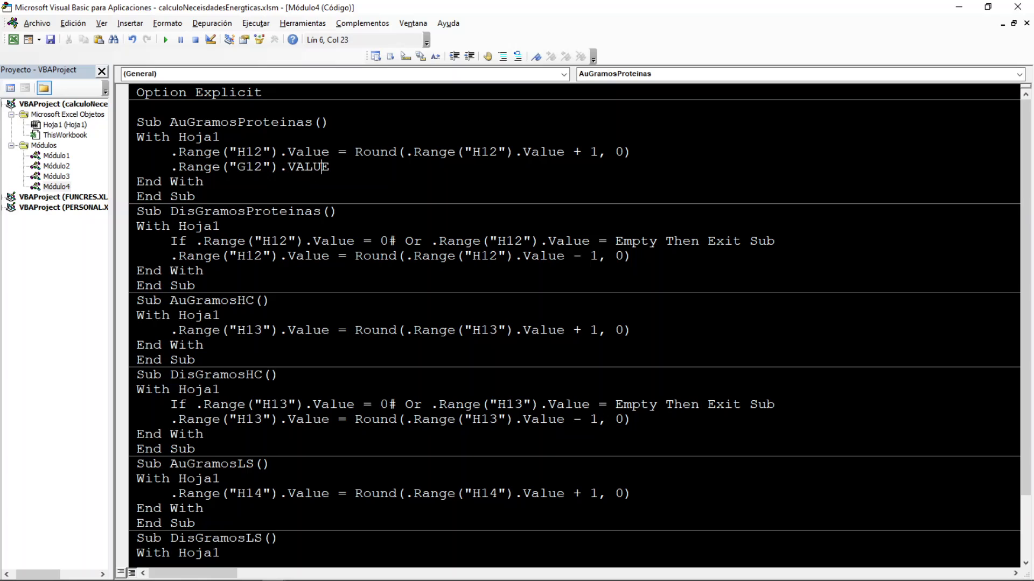
Assign .Range("H12").Value*4 to the G12 value in AuGramosProteinas
{"action": "type", "text": "=.RANGE"}
{"action": "key", "text": "Escape"}
{"action": "type", "text": "(\"\").VALUE"}
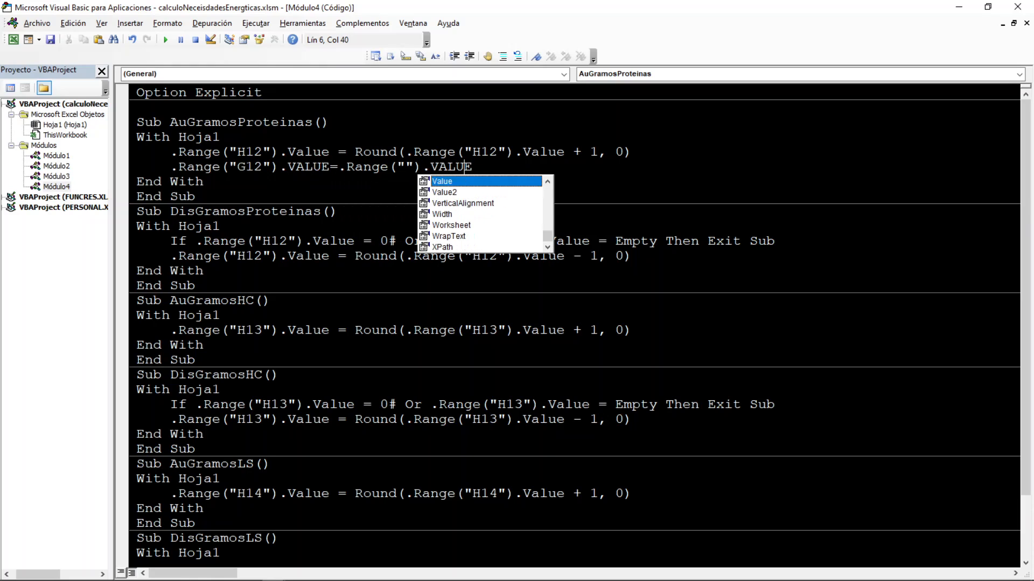
{"action": "key", "text": "Left"}
{"action": "key", "text": "Left"}
{"action": "key", "text": "Left"}
{"action": "key", "text": "Left"}
{"action": "key", "text": "Left"}
{"action": "key", "text": "Left"}
{"action": "key", "text": "Left"}
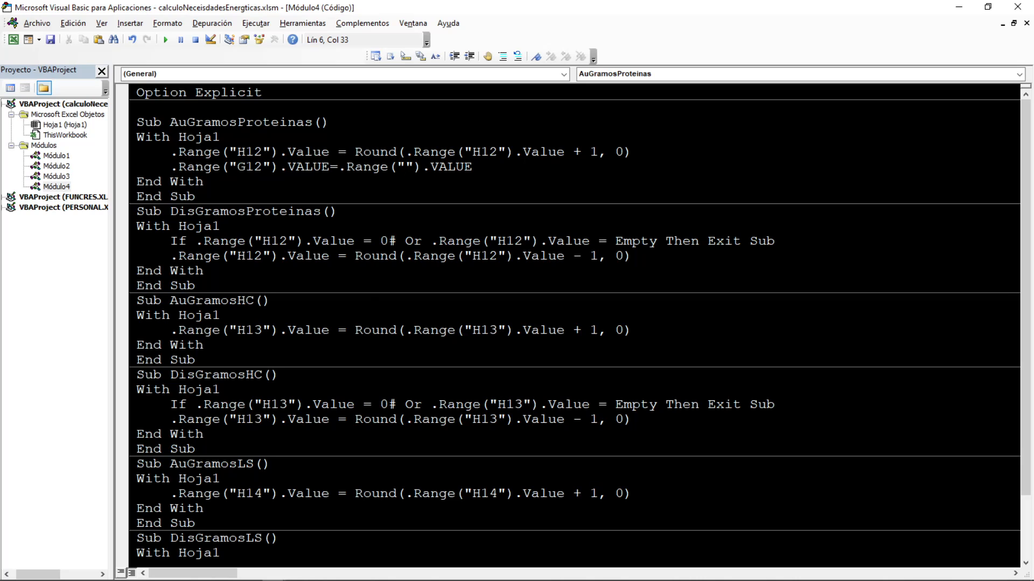
{"action": "type", "text": "H12"}
{"action": "key", "text": "Right"}
{"action": "key", "text": "Right"}
{"action": "key", "text": "Right"}
{"action": "key", "text": "Right"}
{"action": "key", "text": "Right"}
{"action": "key", "text": "Right"}
{"action": "key", "text": "Right"}
{"action": "key", "text": "Right"}
{"action": "type", "text": "*"}
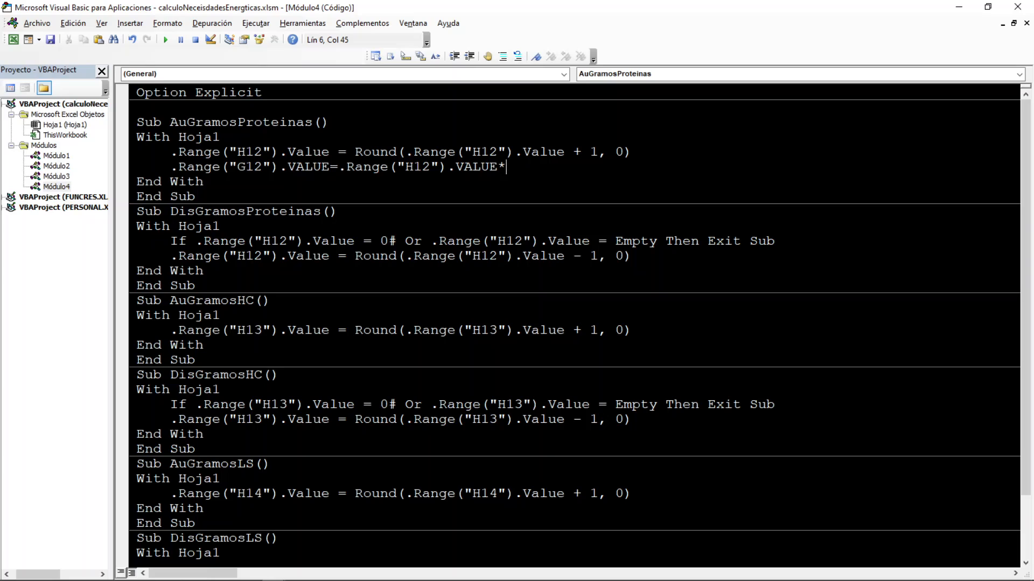
{"action": "type", "text": "4"}
Wrap the H12 * 4 expression in Round with 0 decimals and start a new line below it
{"action": "key", "text": "Left"}
{"action": "key", "text": "Left"}
{"action": "key", "text": "Left"}
{"action": "key", "text": "Left"}
{"action": "key", "text": "Left"}
{"action": "key", "text": "Left"}
{"action": "key", "text": "Left"}
{"action": "key", "text": "Left"}
{"action": "key", "text": "Left"}
{"action": "key", "text": "Left"}
{"action": "key", "text": "Left"}
{"action": "key", "text": "Left"}
{"action": "key", "text": "Left"}
{"action": "key", "text": "Left"}
{"action": "key", "text": "Left"}
{"action": "type", "text": "ROUND"}
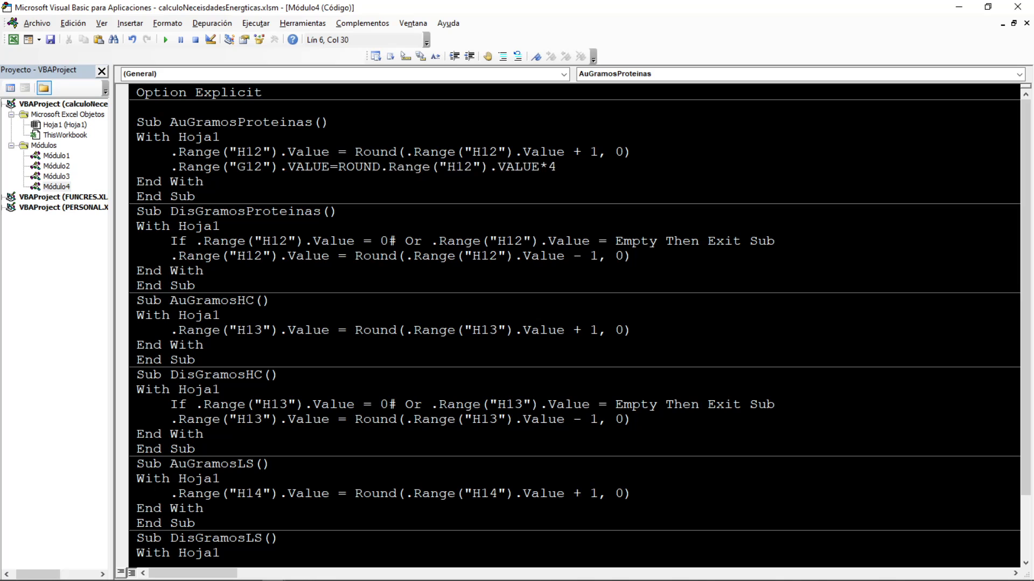
{"action": "type", "text": "("}
{"action": "key", "text": "End"}
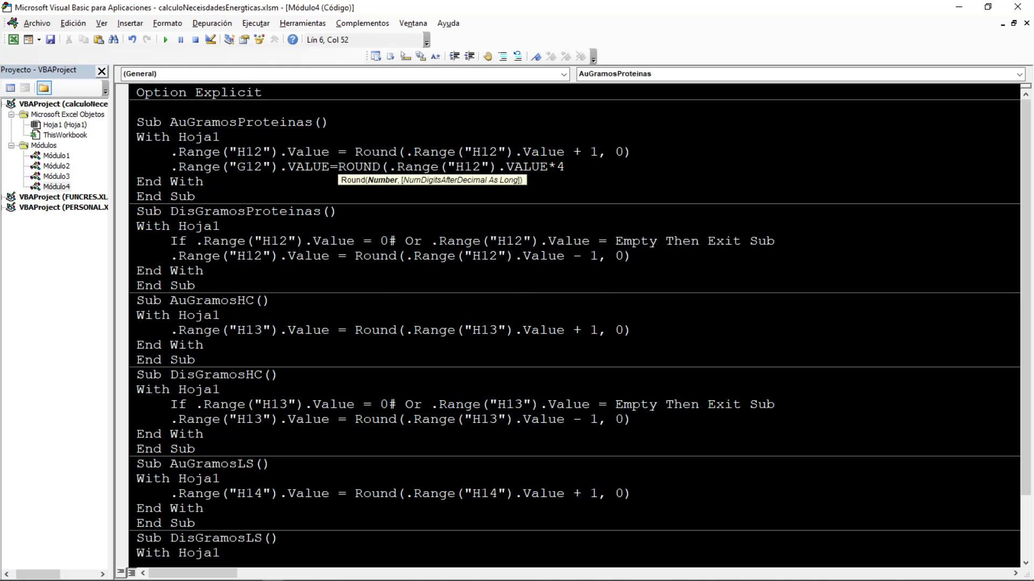
{"action": "key", "text": "alt+F11"}
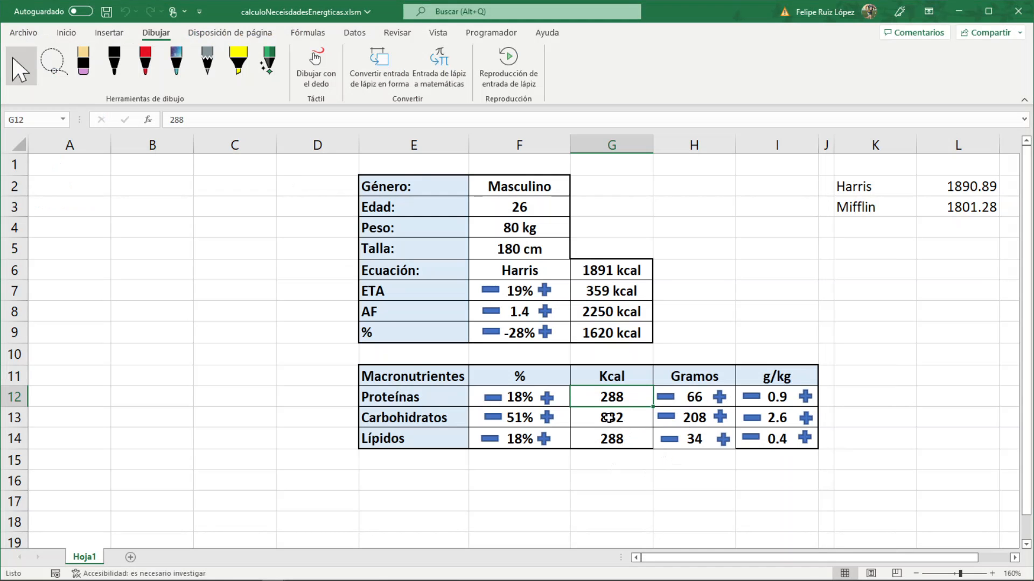
{"action": "key", "text": "alt+F11"}
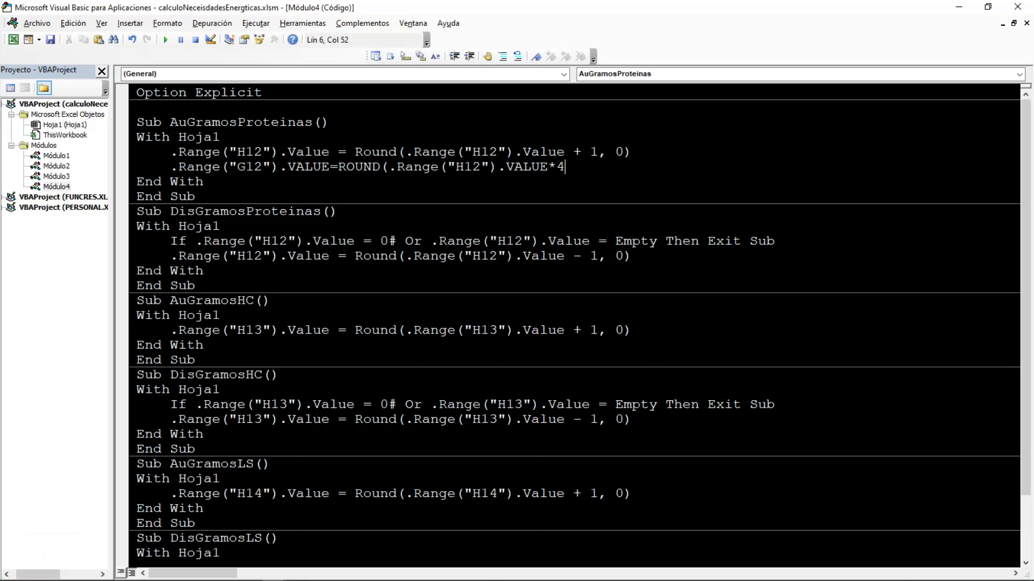
{"action": "type", "text": ",0)"}
{"action": "key", "text": "Return"}
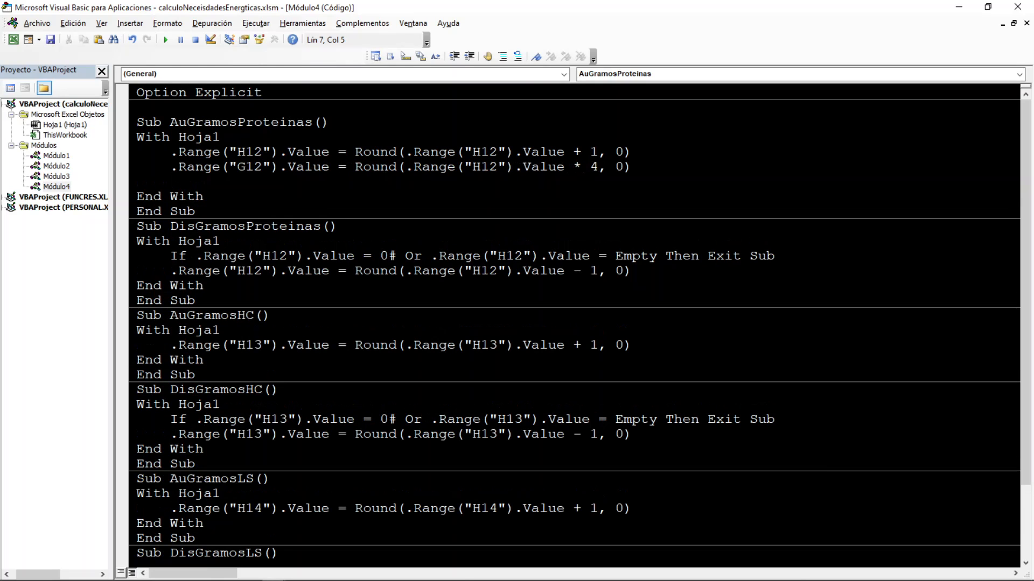
On the worksheet, handwrite "1891 — 100%" in black ink in the empty area beside the tables
{"action": "key", "text": "alt+F11"}
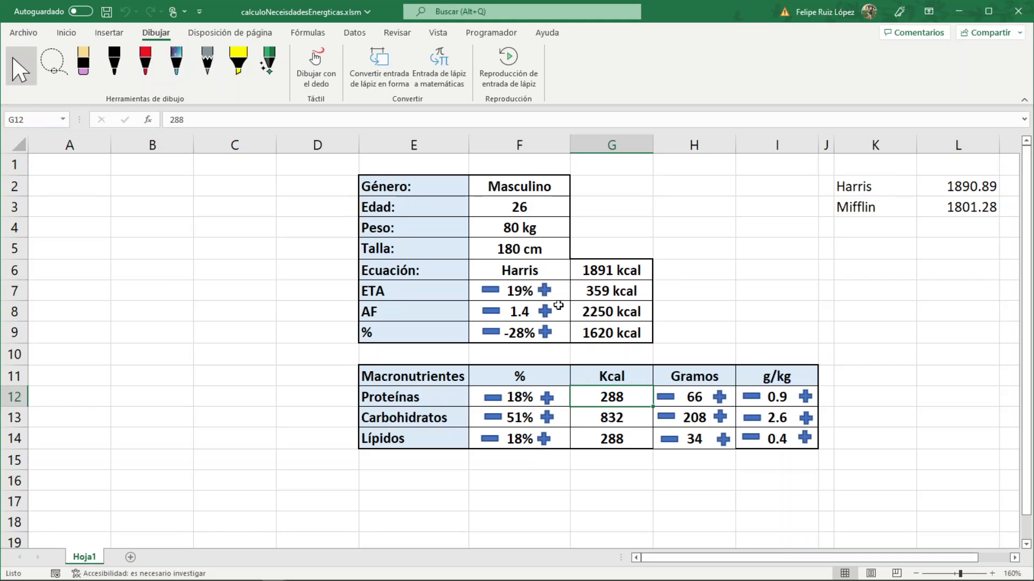
{"action": "left_click", "coordinate": [81, 228]}
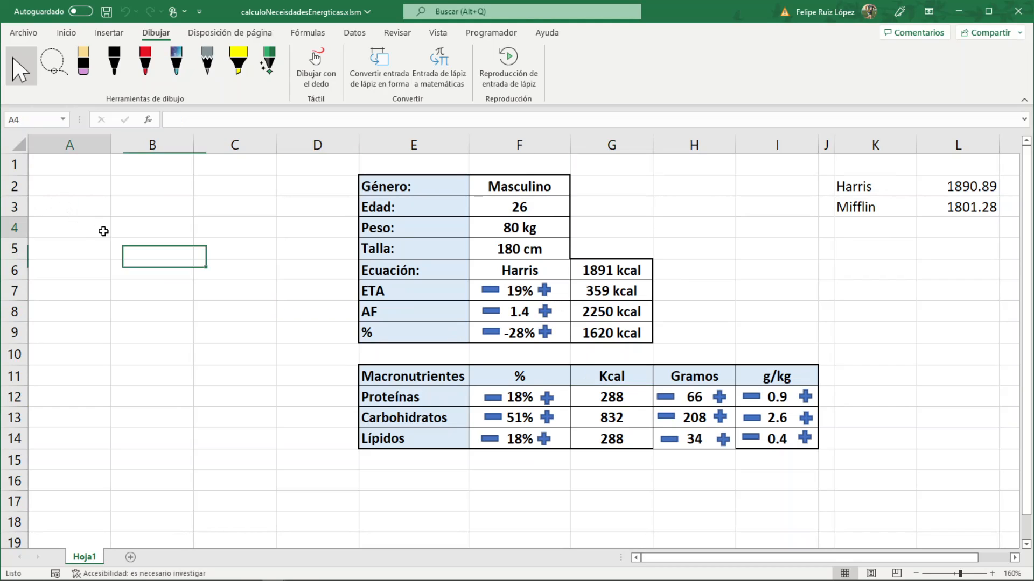
{"action": "left_click", "coordinate": [113, 64]}
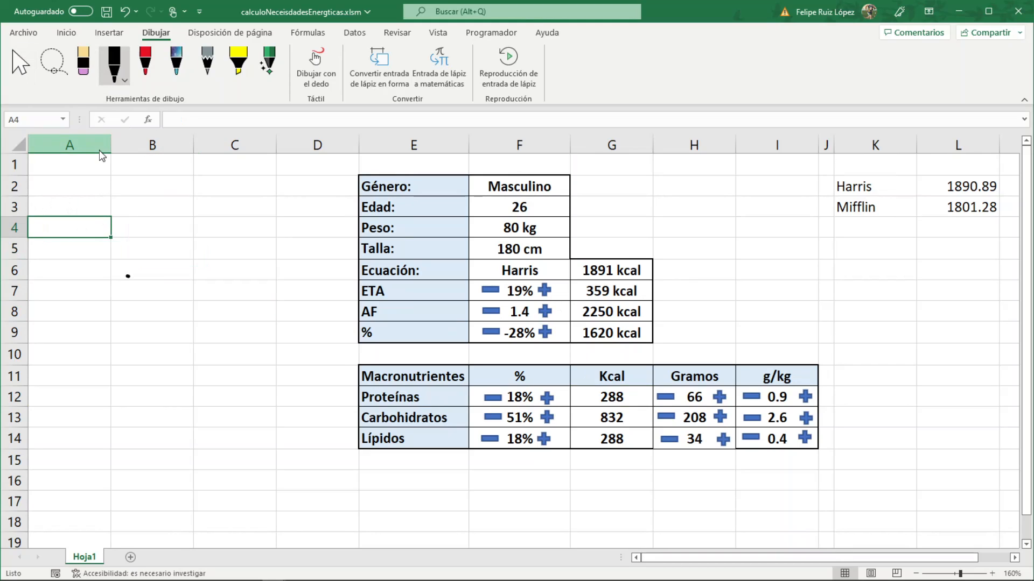
{"action": "mouse_move", "coordinate": [66, 225]}
{"action": "left_mouse_down"}
{"action": "mouse_move", "coordinate": [61, 245]}
{"action": "mouse_move", "coordinate": [98, 248]}
{"action": "left_mouse_up"}
{"action": "mouse_move", "coordinate": [110, 236]}
{"action": "left_mouse_down"}
{"action": "mouse_move", "coordinate": [109, 247]}
{"action": "mouse_move", "coordinate": [156, 247]}
{"action": "mouse_move", "coordinate": [171, 231]}
{"action": "left_mouse_up"}
{"action": "mouse_move", "coordinate": [186, 228]}
{"action": "left_mouse_down"}
{"action": "mouse_move", "coordinate": [180, 237]}
{"action": "mouse_move", "coordinate": [186, 229]}
{"action": "left_mouse_up"}
{"action": "left_click_drag", "start_coordinate": [203, 233], "coordinate": [196, 244]}
{"action": "left_click", "coordinate": [197, 234]}
{"action": "left_click", "coordinate": [203, 240]}
{"action": "left_click", "coordinate": [207, 243]}
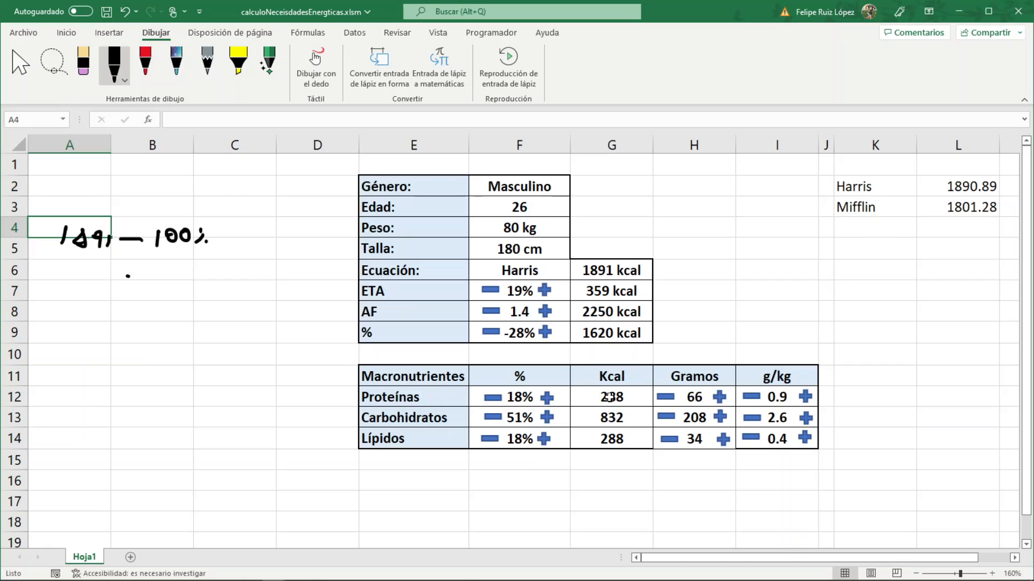
Handwrite "288 — x" below the first line of the rule of three and draw a downward arrow under the x
{"action": "left_click_drag", "start_coordinate": [60, 259], "coordinate": [72, 269]}
{"action": "mouse_move", "coordinate": [83, 256]}
{"action": "left_mouse_down"}
{"action": "mouse_move", "coordinate": [76, 269]}
{"action": "mouse_move", "coordinate": [84, 256]}
{"action": "left_mouse_up"}
{"action": "mouse_move", "coordinate": [97, 258]}
{"action": "left_mouse_down"}
{"action": "mouse_move", "coordinate": [88, 270]}
{"action": "mouse_move", "coordinate": [98, 258]}
{"action": "left_mouse_up"}
{"action": "left_click_drag", "start_coordinate": [174, 271], "coordinate": [183, 261]}
{"action": "left_click_drag", "start_coordinate": [175, 256], "coordinate": [192, 267]}
{"action": "mouse_move", "coordinate": [117, 263]}
{"action": "left_mouse_down"}
{"action": "mouse_move", "coordinate": [141, 263]}
{"action": "mouse_move", "coordinate": [184, 284]}
{"action": "mouse_move", "coordinate": [184, 296]}
{"action": "left_mouse_up"}
{"action": "left_click_drag", "start_coordinate": [177, 289], "coordinate": [190, 290]}
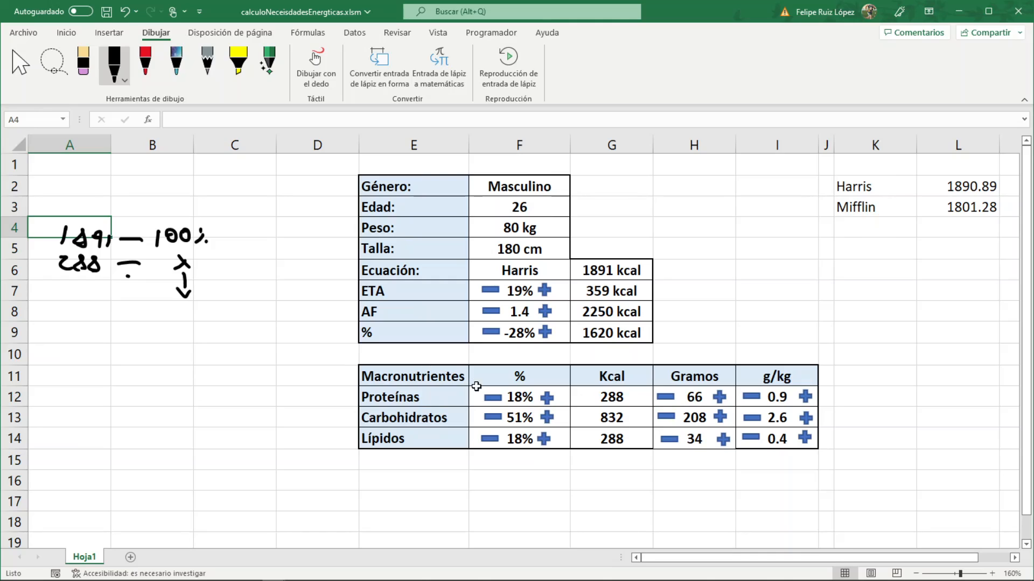
Label the handwritten x as F12 and, with an arrow, the handwritten 288 as G12, checking both cells in the Proteínas row
{"action": "left_click", "coordinate": [509, 397]}
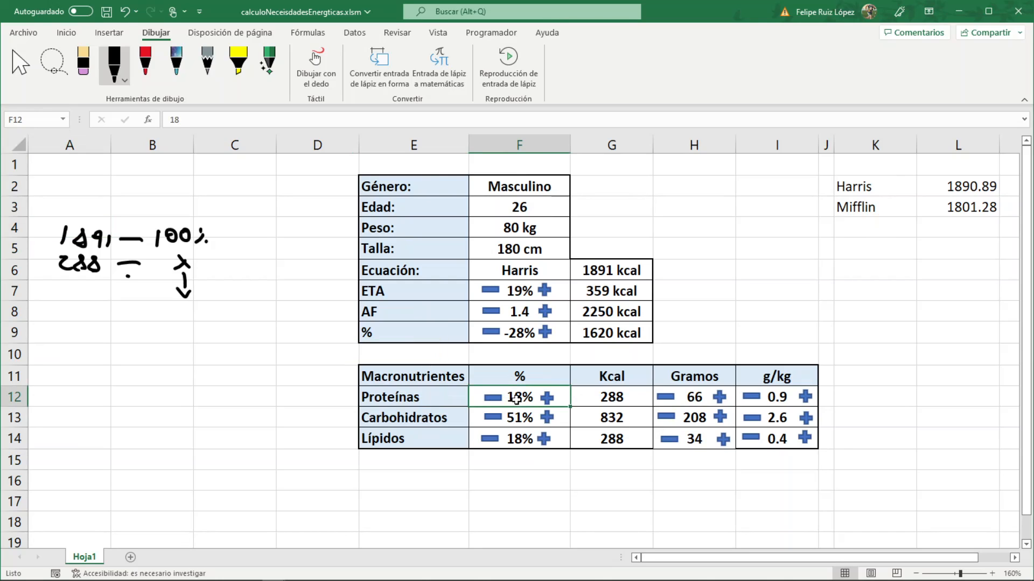
{"action": "left_click_drag", "start_coordinate": [171, 303], "coordinate": [170, 328]}
{"action": "left_click_drag", "start_coordinate": [164, 315], "coordinate": [209, 325]}
{"action": "mouse_move", "coordinate": [86, 299]}
{"action": "left_mouse_down"}
{"action": "mouse_move", "coordinate": [83, 312]}
{"action": "mouse_move", "coordinate": [92, 291]}
{"action": "left_mouse_up"}
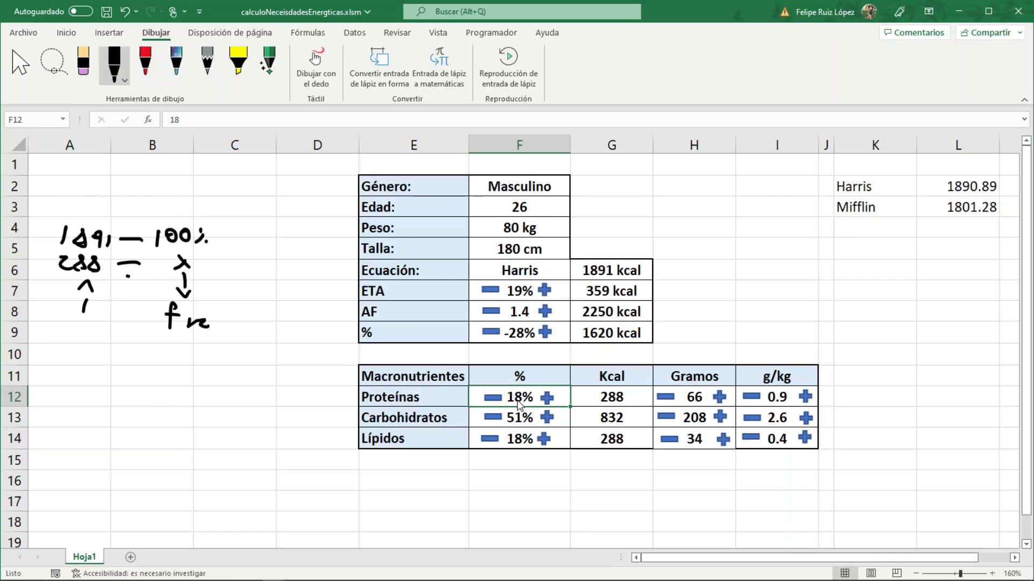
{"action": "left_click", "coordinate": [623, 396]}
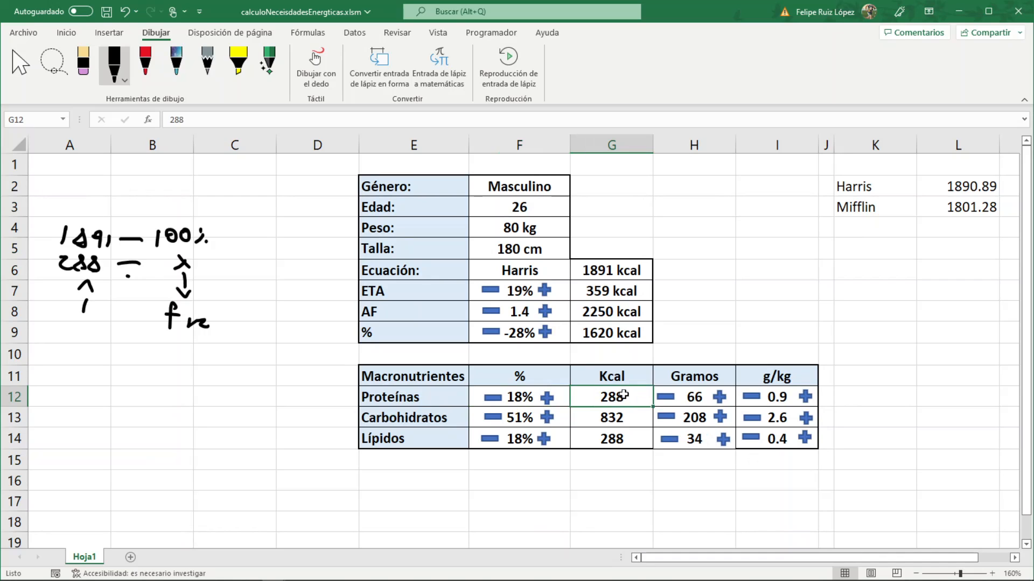
{"action": "left_click_drag", "start_coordinate": [67, 317], "coordinate": [79, 339]}
{"action": "mouse_move", "coordinate": [84, 327]}
{"action": "left_mouse_down"}
{"action": "mouse_move", "coordinate": [84, 340]}
{"action": "mouse_move", "coordinate": [102, 343]}
{"action": "left_mouse_up"}
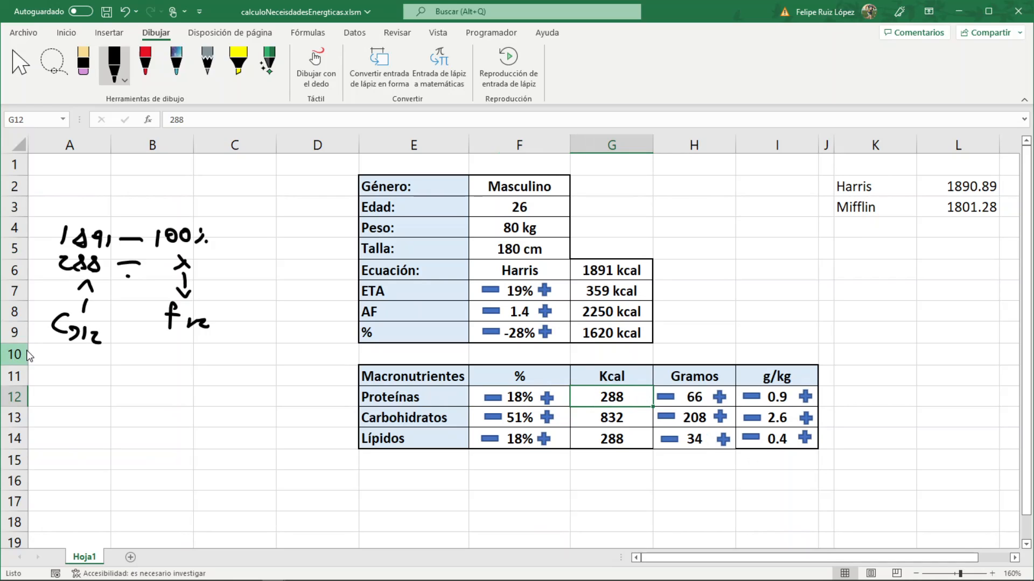
Check the adjusted total kcal cell and label the handwritten 1891 as G9 with an arrow above it
{"action": "left_click", "coordinate": [616, 335]}
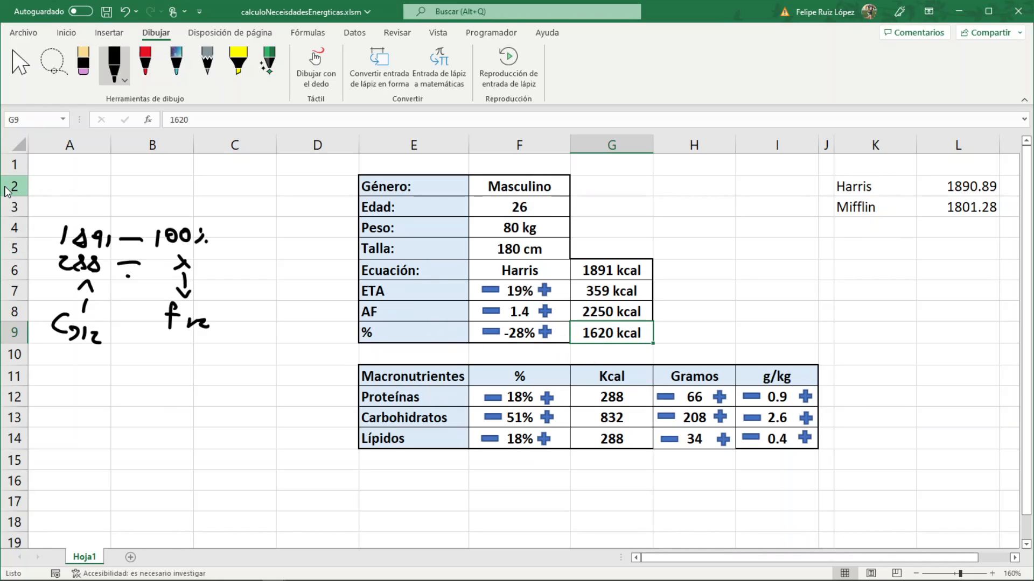
{"action": "mouse_move", "coordinate": [89, 198]}
{"action": "left_mouse_down"}
{"action": "mouse_move", "coordinate": [87, 214]}
{"action": "mouse_move", "coordinate": [90, 206]}
{"action": "left_mouse_up"}
{"action": "left_click_drag", "start_coordinate": [91, 172], "coordinate": [87, 179]}
{"action": "mouse_move", "coordinate": [88, 178]}
{"action": "left_mouse_down"}
{"action": "mouse_move", "coordinate": [101, 188]}
{"action": "mouse_move", "coordinate": [105, 170]}
{"action": "left_mouse_up"}
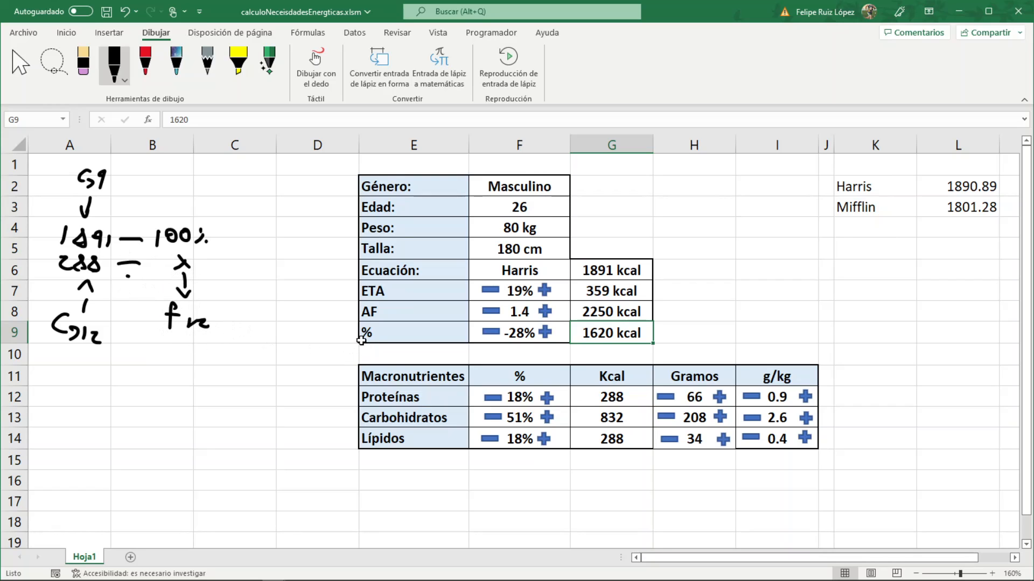
Place the VBA editor window beside the handwritten notes and narrow its project pane to widen the code area
{"action": "key", "text": "alt+F11"}
{"action": "left_click_drag", "start_coordinate": [441, 8], "coordinate": [695, 15]}
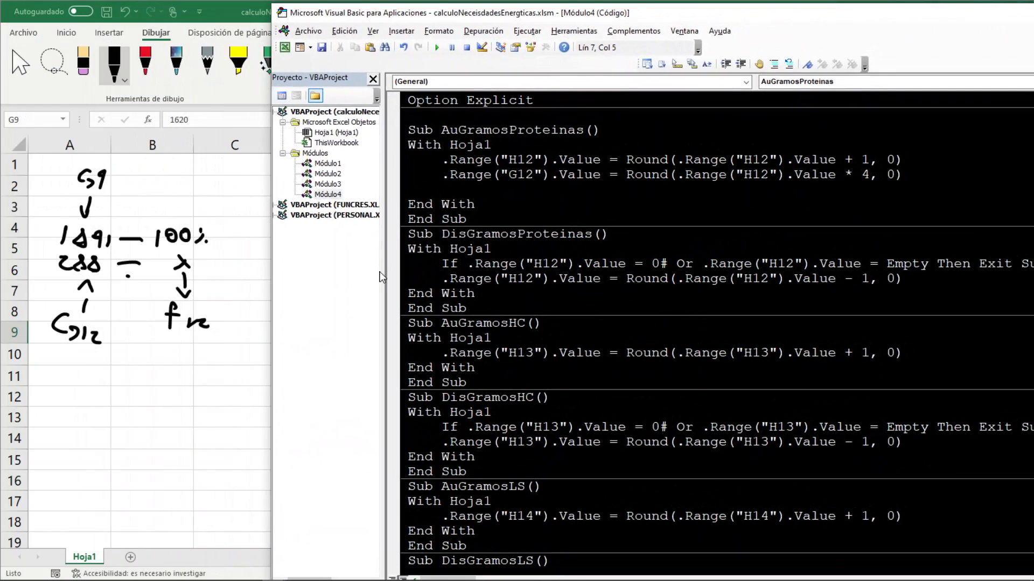
{"action": "left_click_drag", "start_coordinate": [380, 276], "coordinate": [291, 277]}
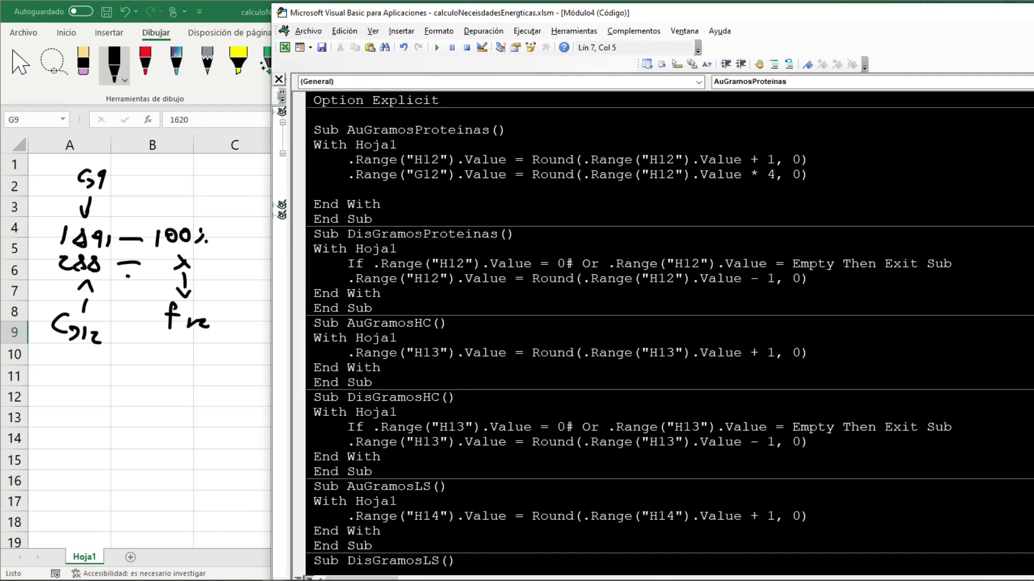
Add a .Range("F12").Value reference on the empty line of AuGramosProteinas
{"action": "type", "text": ".Range(\"\").VALUE"}
{"action": "key", "text": "Left"}
{"action": "key", "text": "Left"}
{"action": "key", "text": "Left"}
{"action": "key", "text": "Left"}
{"action": "key", "text": "Left"}
{"action": "key", "text": "Left"}
{"action": "key", "text": "Left"}
{"action": "key", "text": "Left"}
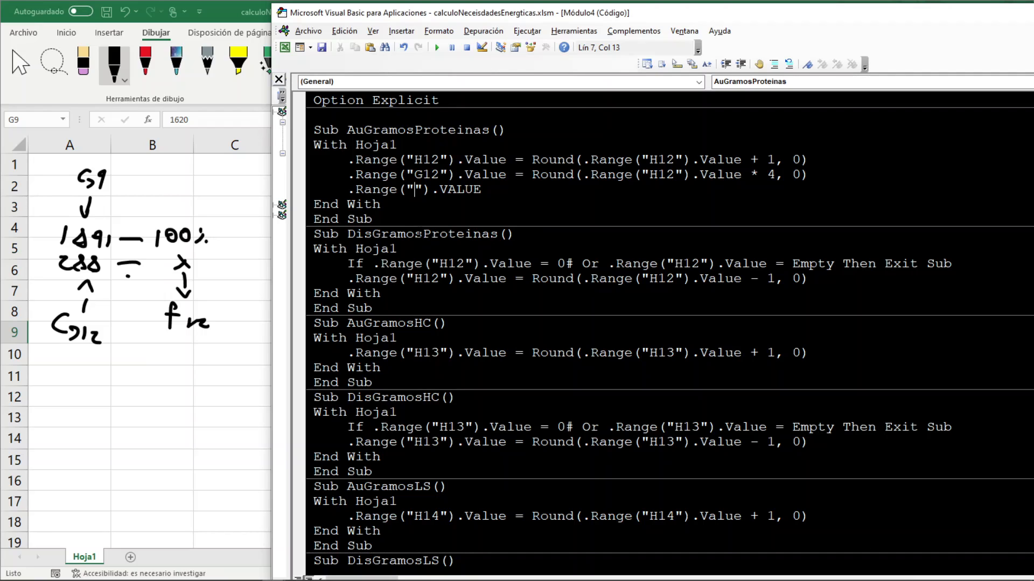
{"action": "type", "text": "F12"}
{"action": "key", "text": "Right"}
{"action": "key", "text": "Right"}
{"action": "key", "text": "Right"}
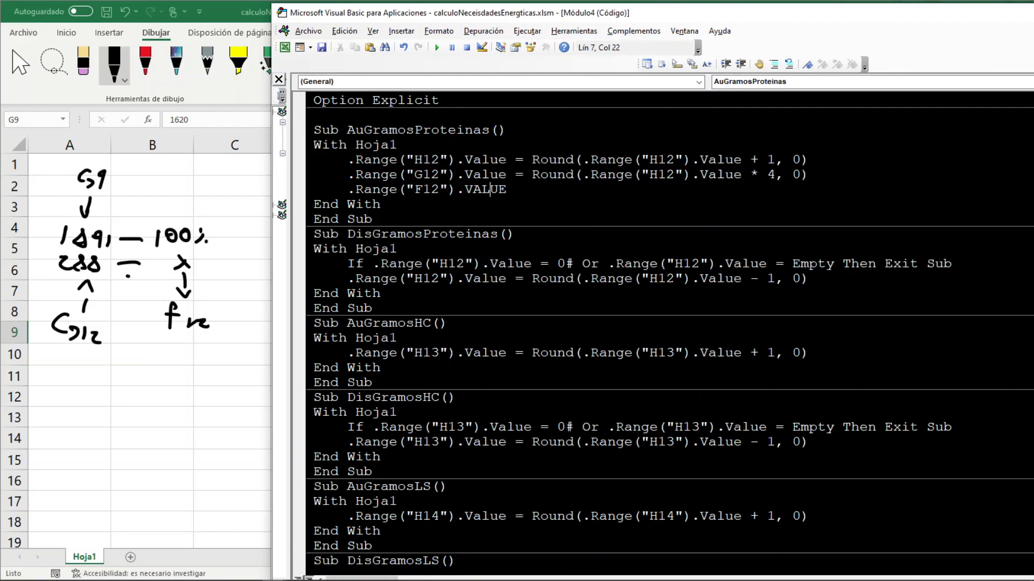
Assign .Range("G12").Value to the F12 value in AuGramosProteinas
{"action": "type", "text": "="}
{"action": "type", "text": ".Range(\"\")"}
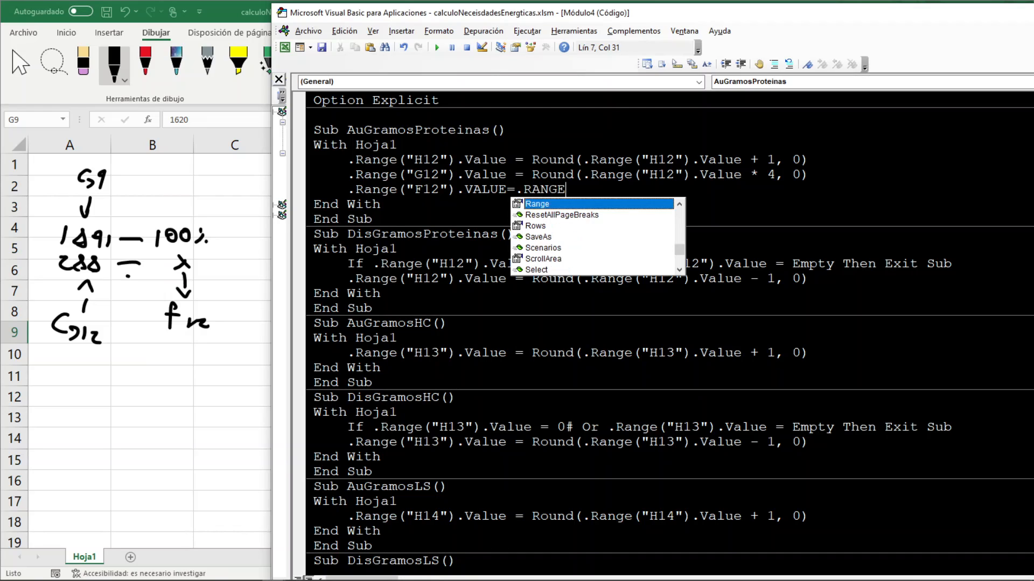
{"action": "type", "text": ".VALUE"}
{"action": "key", "text": "Left"}
{"action": "key", "text": "Left"}
{"action": "key", "text": "Left"}
{"action": "key", "text": "Left"}
{"action": "key", "text": "Left"}
{"action": "key", "text": "Left"}
{"action": "key", "text": "Left"}
{"action": "key", "text": "Left"}
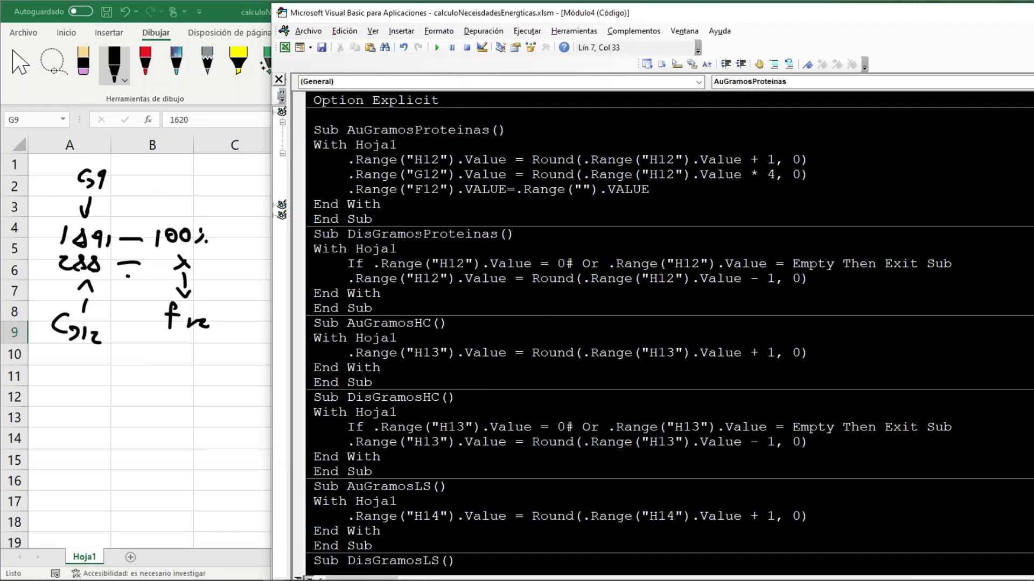
{"action": "type", "text": "G12"}
{"action": "key", "text": "Right"}
{"action": "key", "text": "Right"}
{"action": "key", "text": "Right"}
{"action": "key", "text": "Right"}
{"action": "key", "text": "Right"}
{"action": "key", "text": "Right"}
{"action": "key", "text": "Right"}
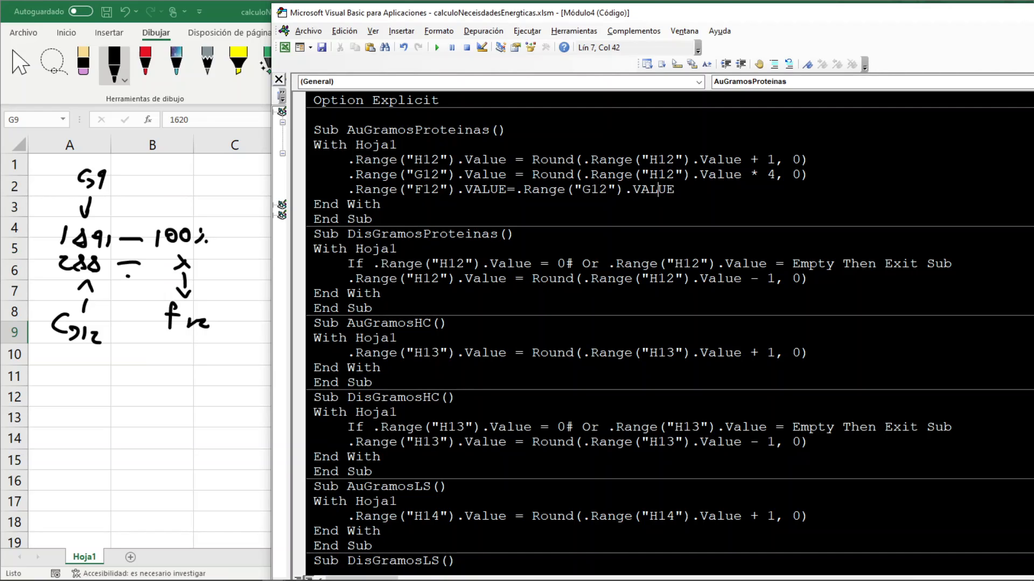
{"action": "key", "text": "Down"}
{"action": "type", "text": "*"}
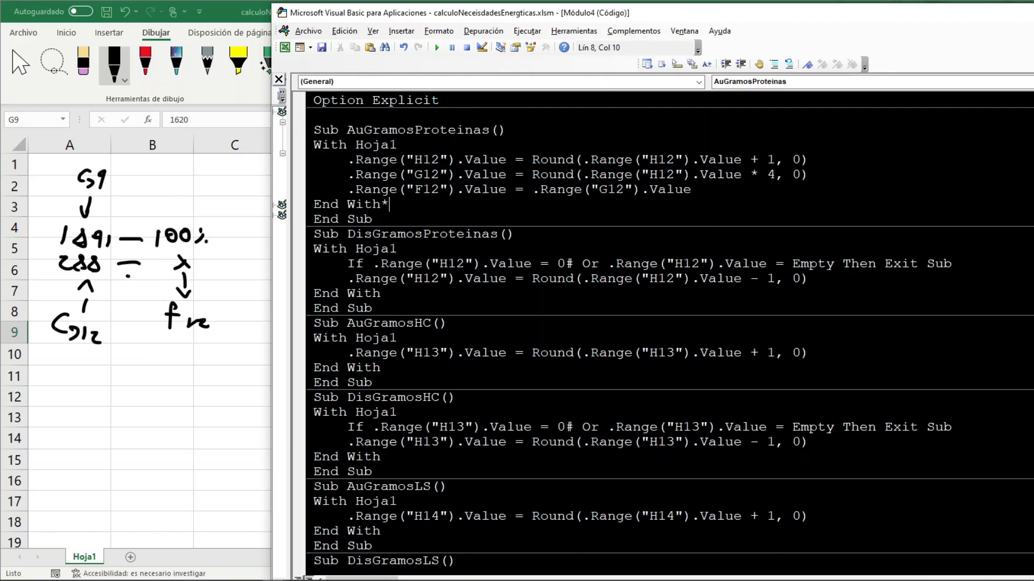
{"action": "key", "text": "BackSpace"}
Multiply the G12 value in the F12 line by 100 and enclose the product in parentheses
{"action": "left_click", "coordinate": [691, 190]}
{"action": "type", "text": "*100)"}
{"action": "left_click", "coordinate": [533, 189]}
{"action": "type", "text": "("}
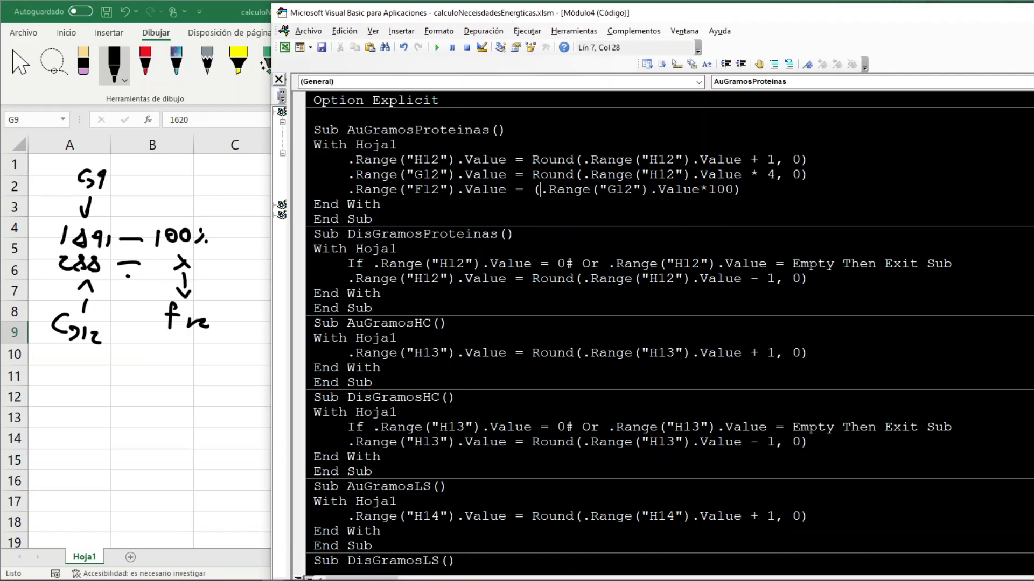
Divide the parenthesized product in the F12 line of AuGramosProteinas by .Range("G9").Value
{"action": "left_click", "coordinate": [742, 190]}
{"action": "type", "text": "/.Range(\"\")"}
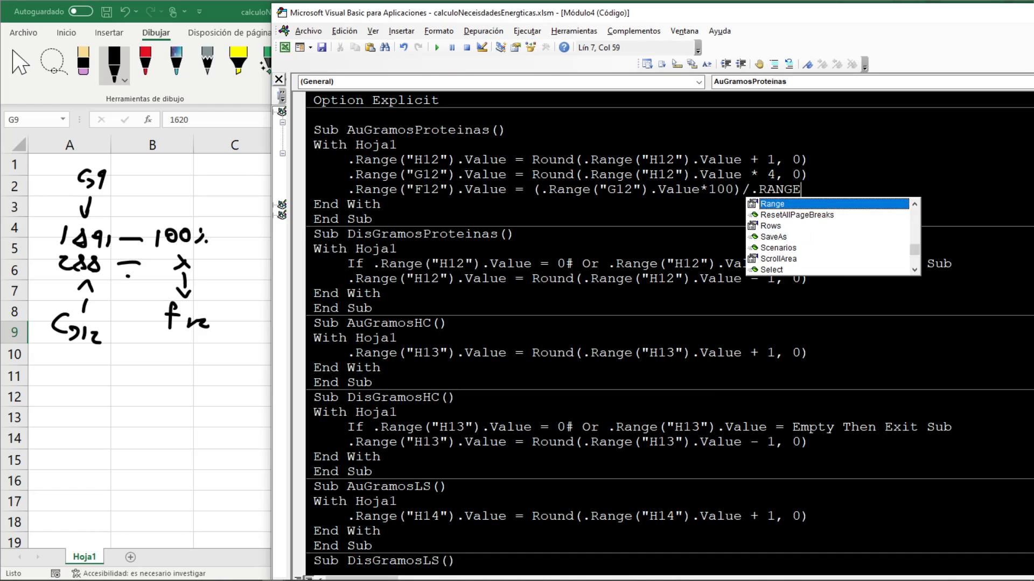
{"action": "type", "text": ".VALUE"}
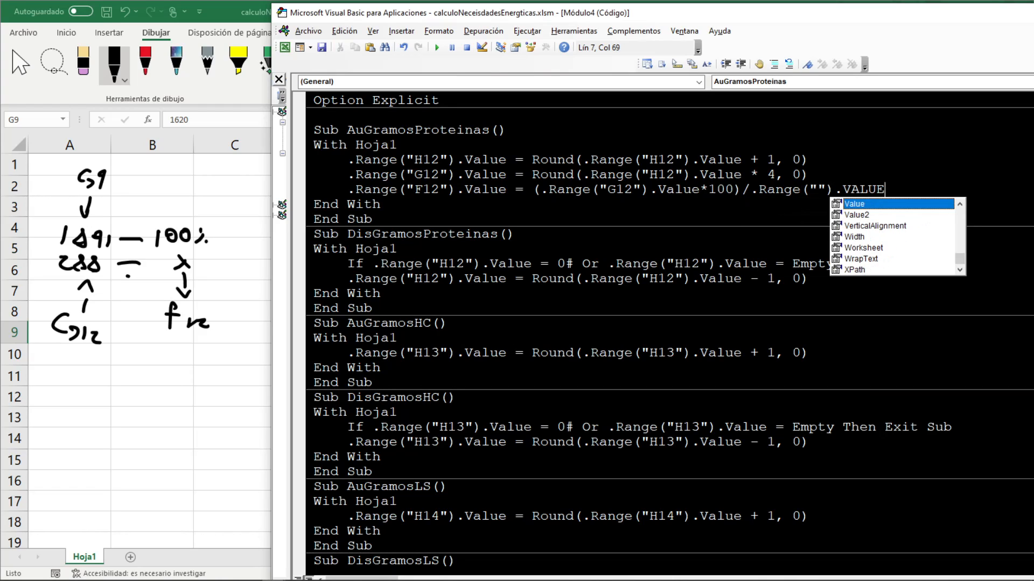
{"action": "key", "text": "Left"}
{"action": "key", "text": "Left"}
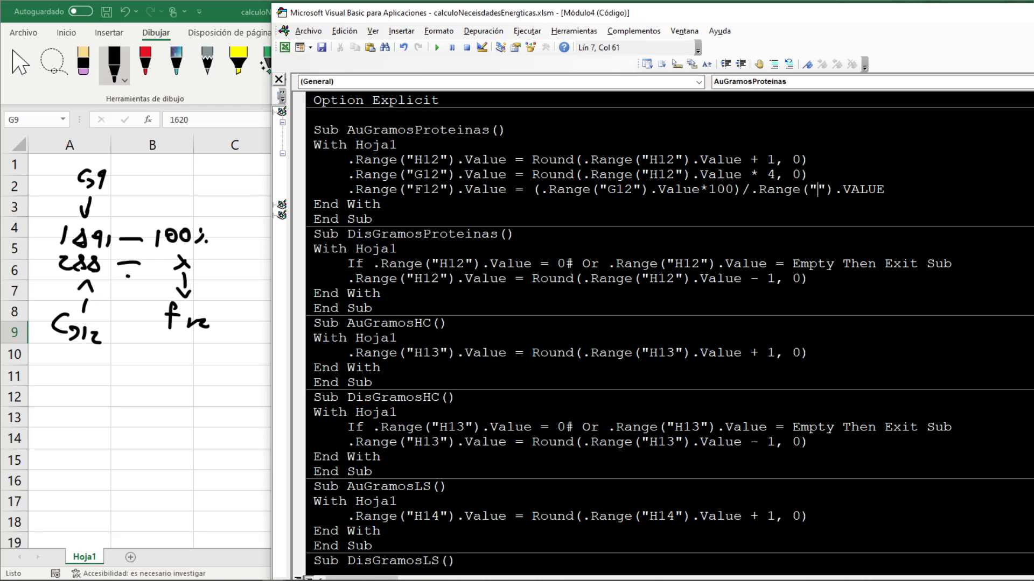
{"action": "type", "text": "G9"}
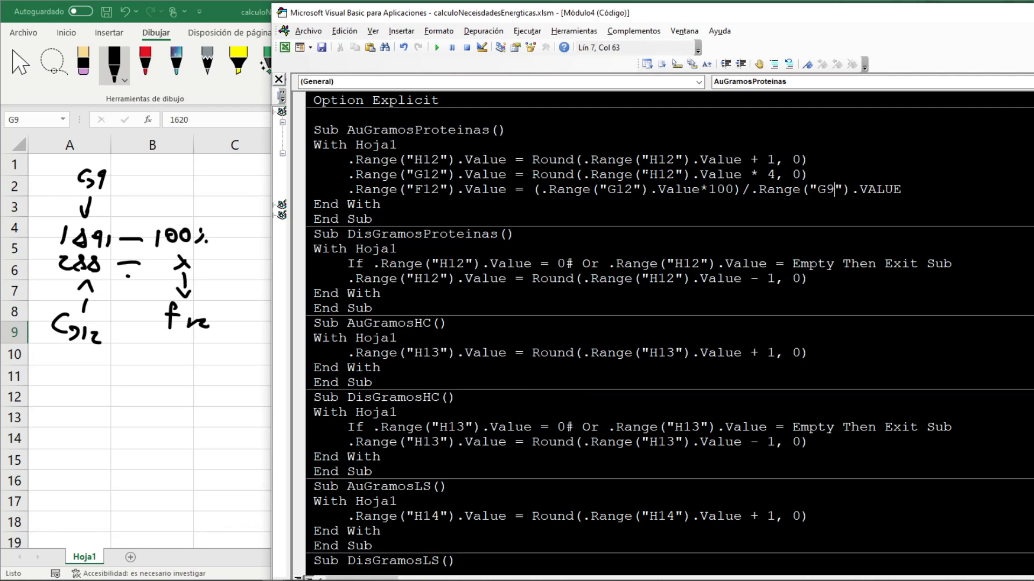
Wrap the whole F12 expression in AuGramosProteinas in Round with 0 decimals
{"action": "left_click", "coordinate": [533, 189]}
{"action": "type", "text": "ROUND("}
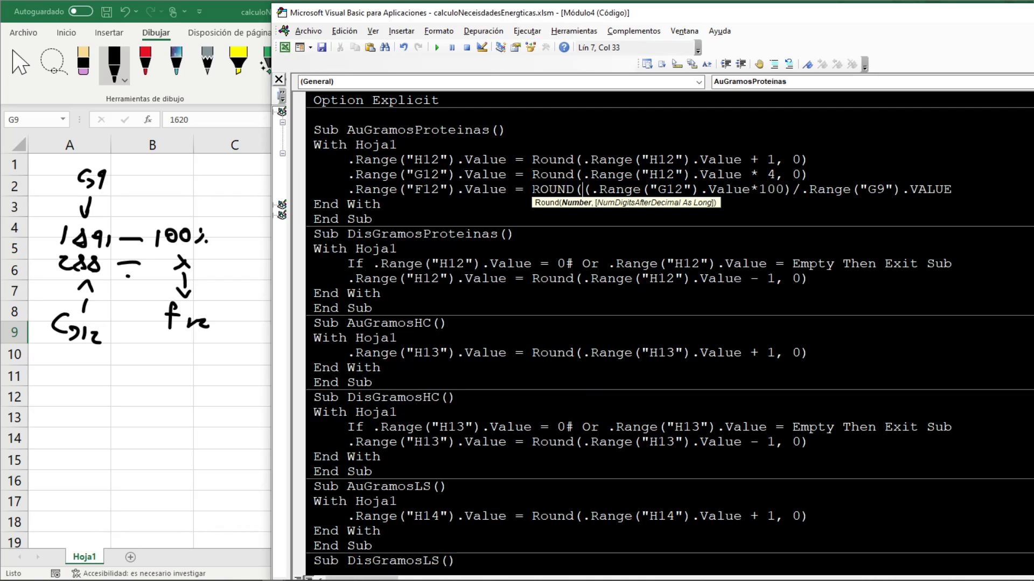
{"action": "key", "text": "End"}
{"action": "type", "text": ","}
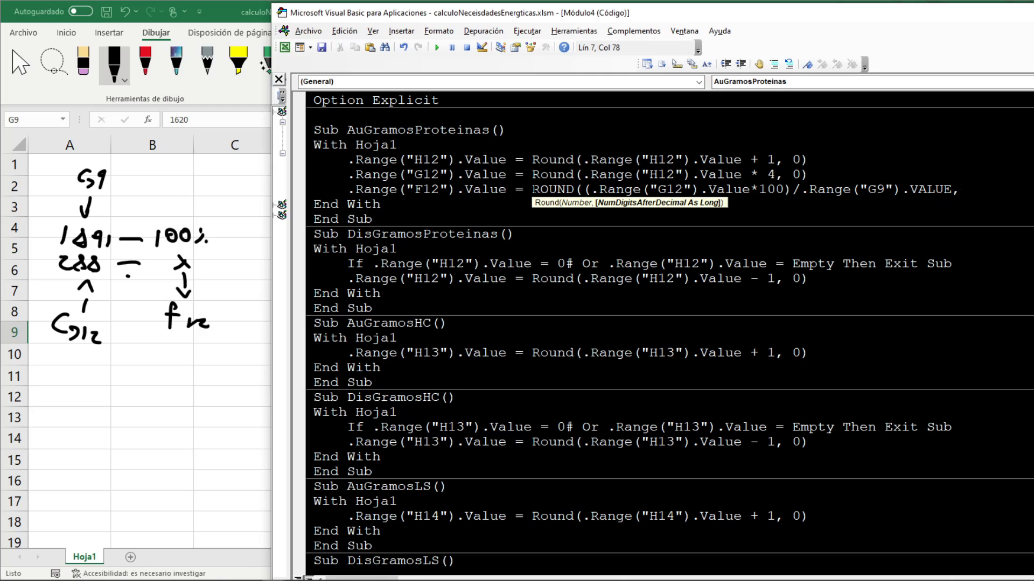
{"action": "type", "text": "0"}
{"action": "type", "text": ")"}
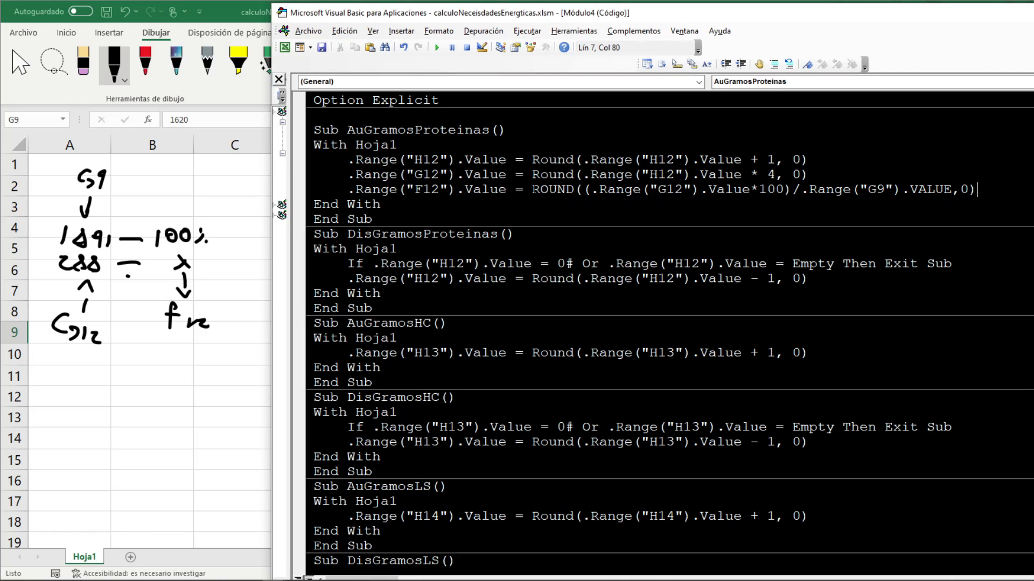
Copy the F12 percentage line from AuGramosProteinas to a new line below the H12 subtraction in DisGramosProteinas
{"action": "left_click_drag", "start_coordinate": [977, 189], "coordinate": [348, 189]}
{"action": "key", "text": "ctrl+c"}
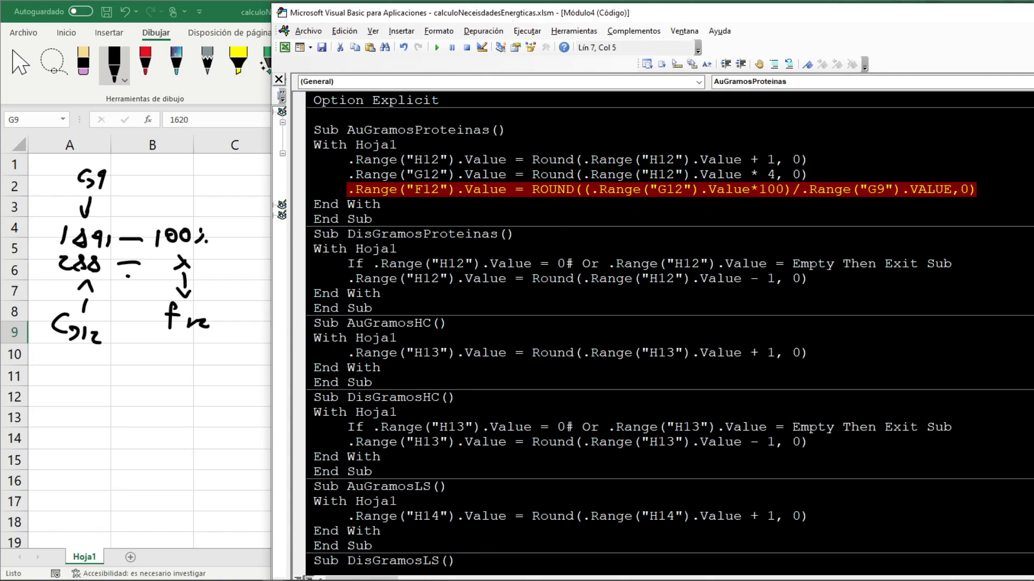
{"action": "left_click", "coordinate": [813, 278]}
{"action": "key", "text": "Return"}
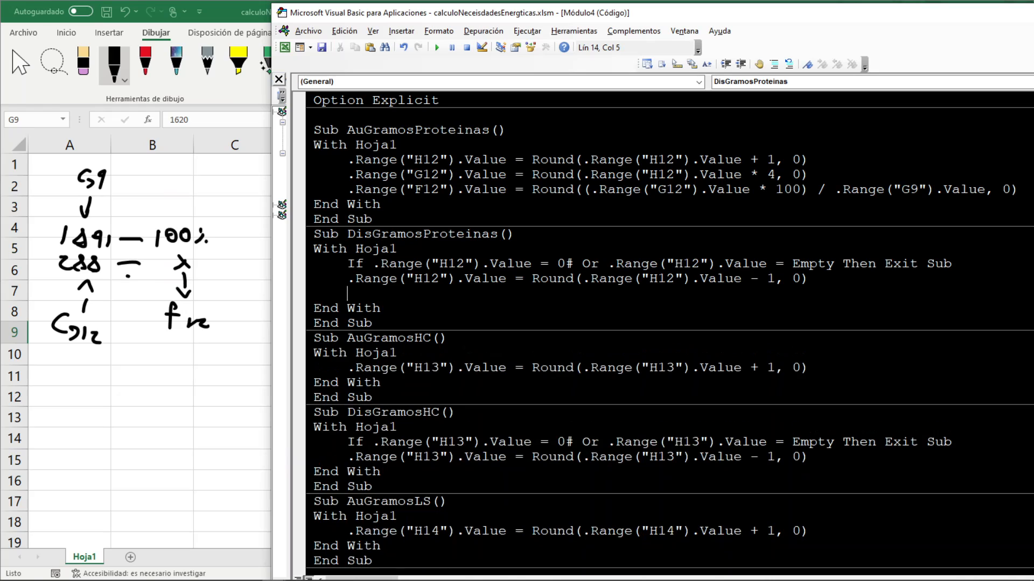
{"action": "key", "text": "ctrl+v"}
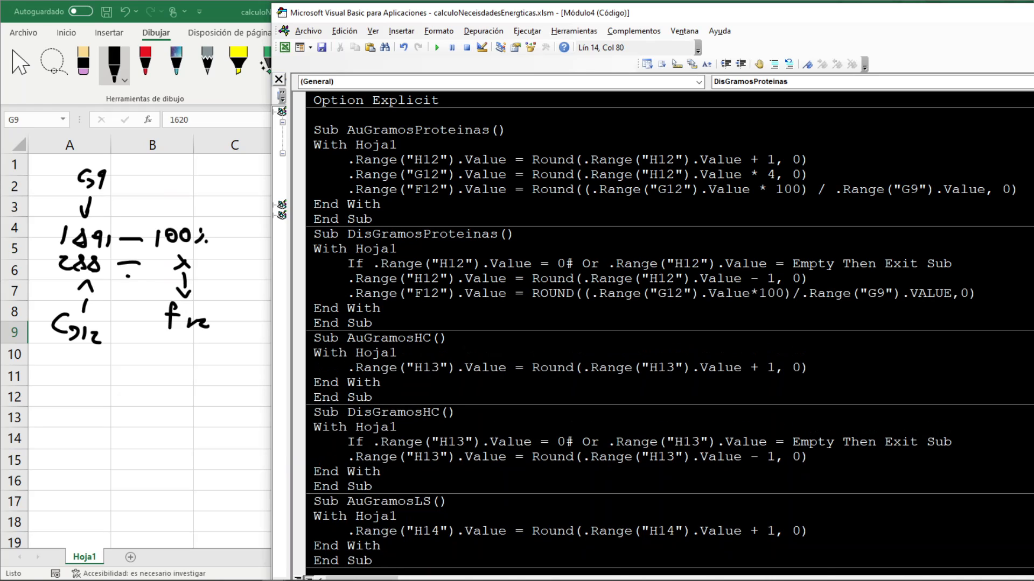
Test the protein grams plus and minus buttons on the sheet and compare the kcal result with the macro code
{"action": "key", "text": "alt+F11"}
{"action": "left_click", "coordinate": [235, 248]}
{"action": "left_click", "coordinate": [720, 400]}
{"action": "left_click", "coordinate": [719, 399]}
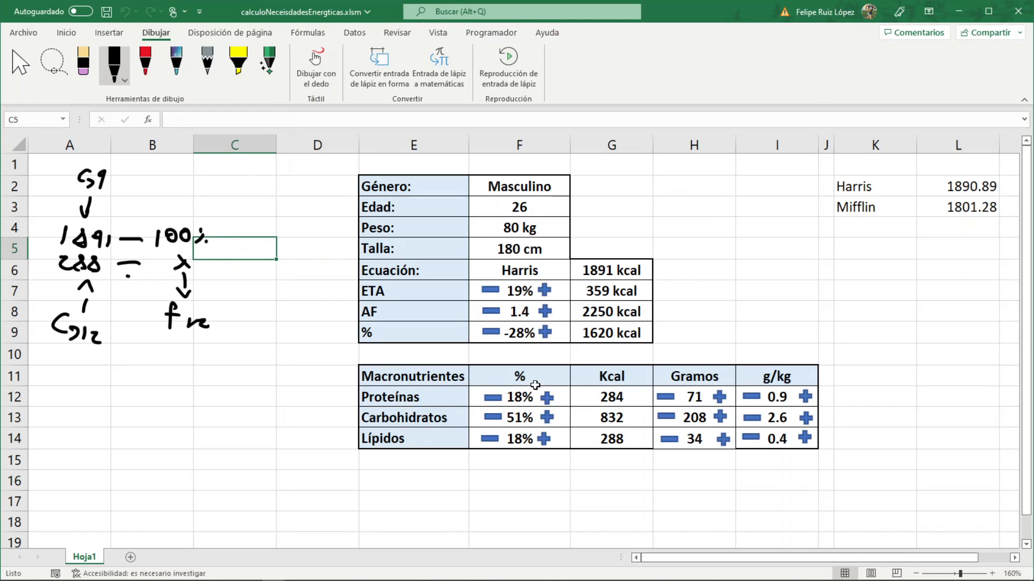
{"action": "left_click", "coordinate": [666, 401]}
{"action": "left_click", "coordinate": [666, 401]}
{"action": "left_click", "coordinate": [669, 401]}
{"action": "left_click", "coordinate": [669, 400]}
{"action": "left_click", "coordinate": [719, 400]}
{"action": "left_click", "coordinate": [720, 400]}
{"action": "left_click", "coordinate": [720, 401]}
{"action": "left_click", "coordinate": [720, 400]}
{"action": "left_click", "coordinate": [667, 401]}
{"action": "left_click", "coordinate": [666, 401]}
{"action": "left_click", "coordinate": [666, 401]}
{"action": "left_click", "coordinate": [666, 401]}
{"action": "left_click", "coordinate": [667, 401]}
{"action": "left_click", "coordinate": [667, 401]}
{"action": "left_click", "coordinate": [666, 402]}
{"action": "left_click", "coordinate": [631, 397]}
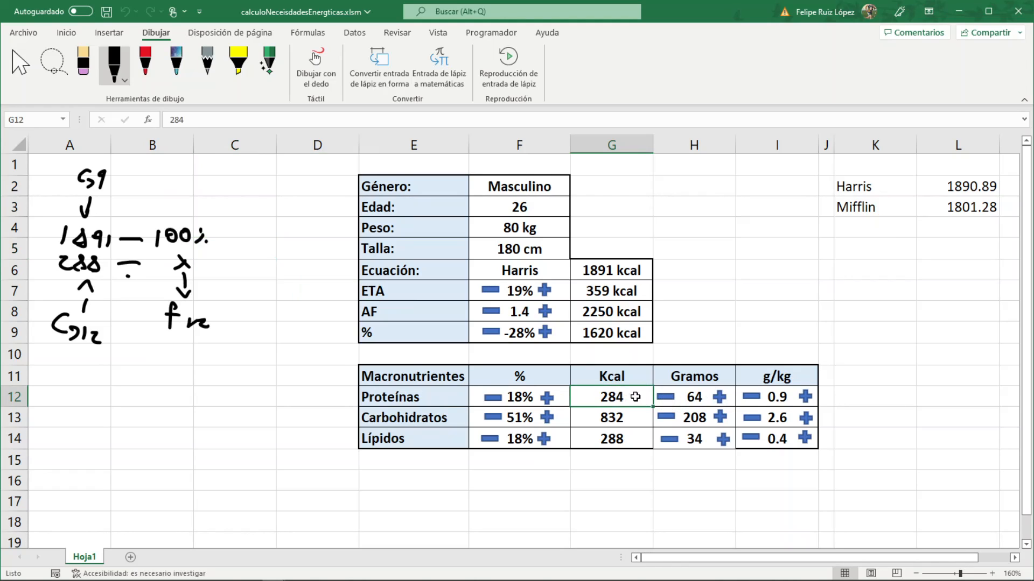
{"action": "key", "text": "alt+F11"}
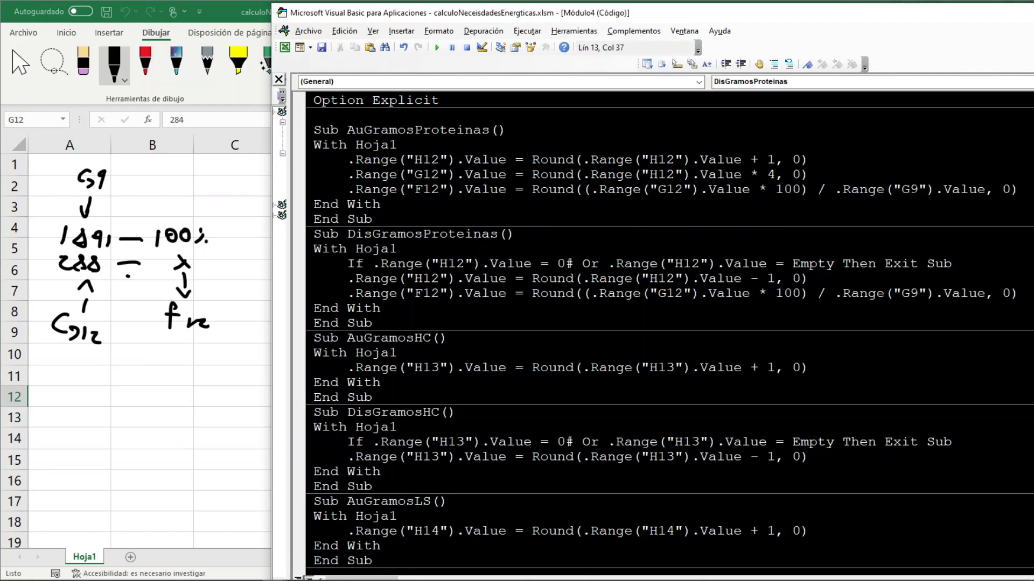
{"action": "key", "text": "alt+F11"}
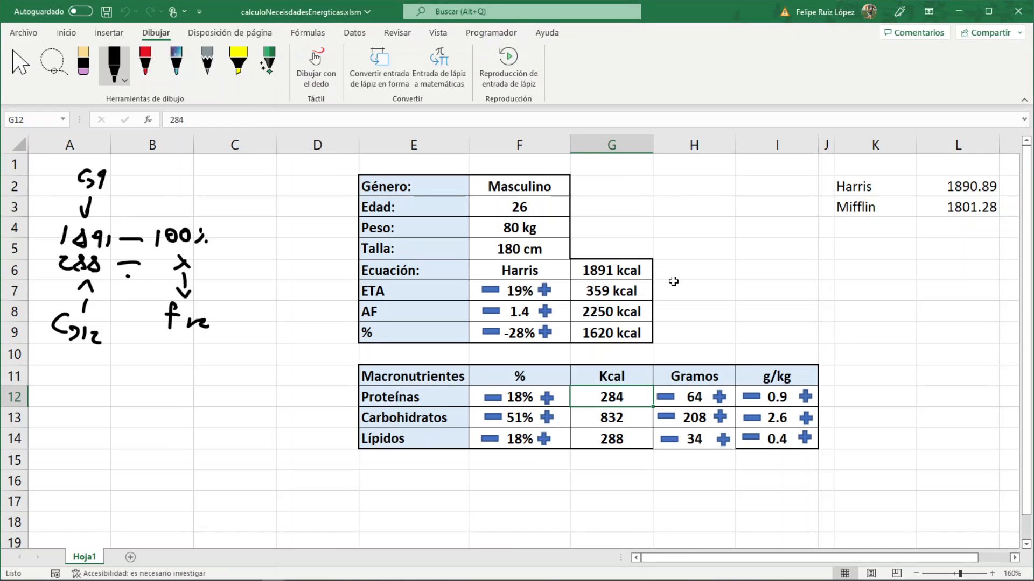
{"action": "left_click", "coordinate": [667, 398]}
Copy the G12 kcal line from AuGramosProteinas into DisGramosProteinas, between its H12 and F12 lines
{"action": "key", "text": "alt+F11"}
{"action": "left_click_drag", "start_coordinate": [809, 175], "coordinate": [348, 176]}
{"action": "key", "text": "ctrl+c"}
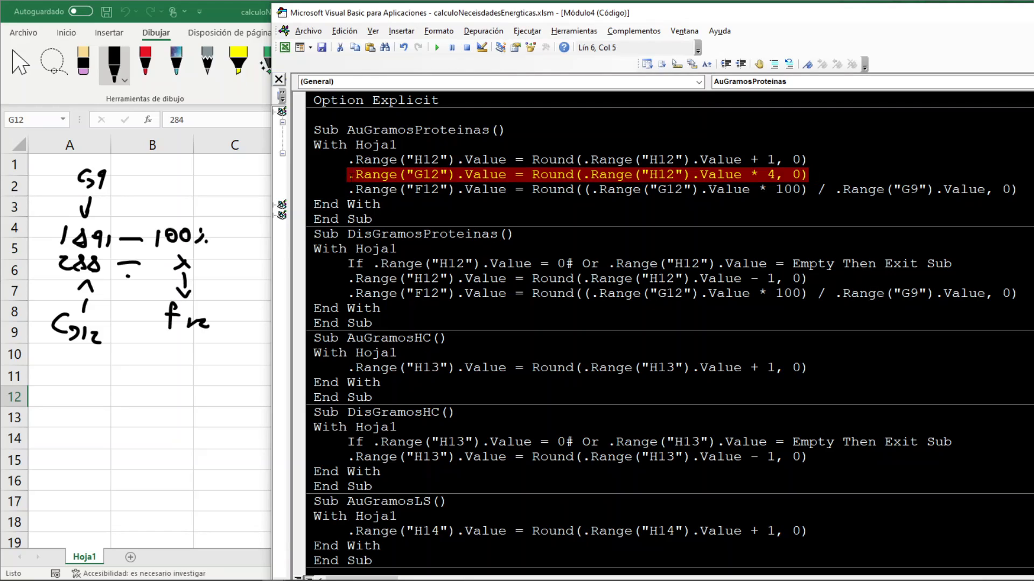
{"action": "left_click", "coordinate": [812, 278]}
{"action": "key", "text": "Return"}
{"action": "key", "text": "ctrl+v"}
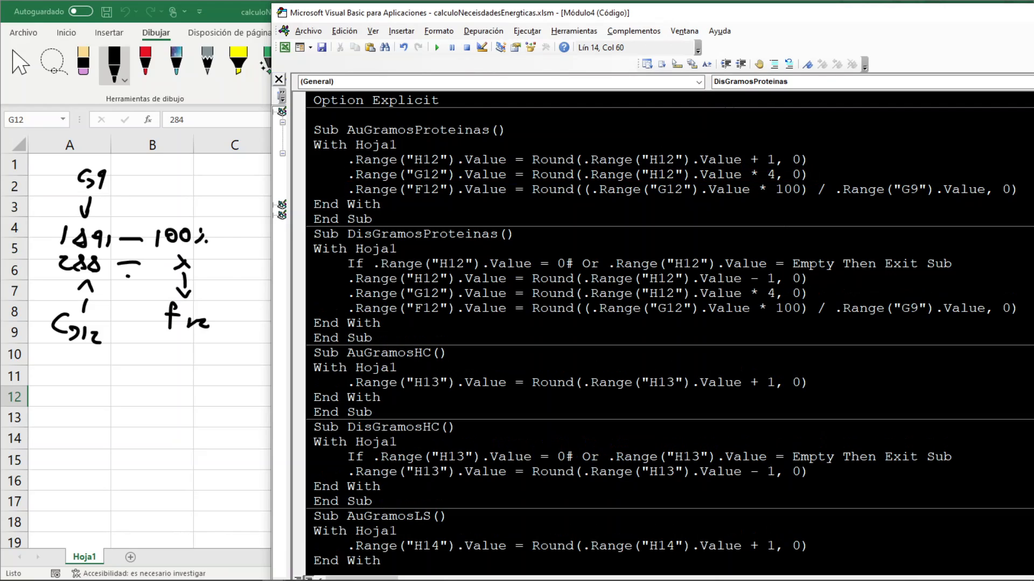
Retest the protein grams minus and plus buttons, checking the kcal and percentage, and finish at 64 grams
{"action": "left_click", "coordinate": [241, 332]}
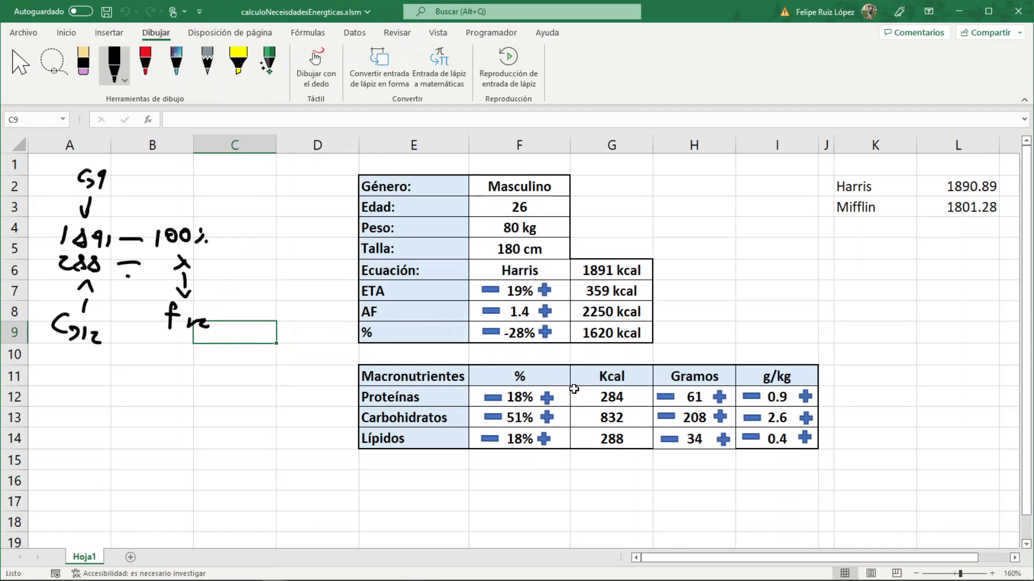
{"action": "left_click", "coordinate": [662, 398]}
{"action": "left_click", "coordinate": [662, 398]}
{"action": "left_click", "coordinate": [662, 398]}
{"action": "left_click", "coordinate": [662, 399]}
{"action": "left_click", "coordinate": [719, 398]}
{"action": "left_click", "coordinate": [720, 399]}
{"action": "left_click", "coordinate": [720, 398]}
{"action": "left_click", "coordinate": [719, 399]}
{"action": "left_click", "coordinate": [719, 398]}
{"action": "left_click", "coordinate": [719, 399]}
{"action": "left_click", "coordinate": [719, 398]}
{"action": "left_click", "coordinate": [692, 404]}
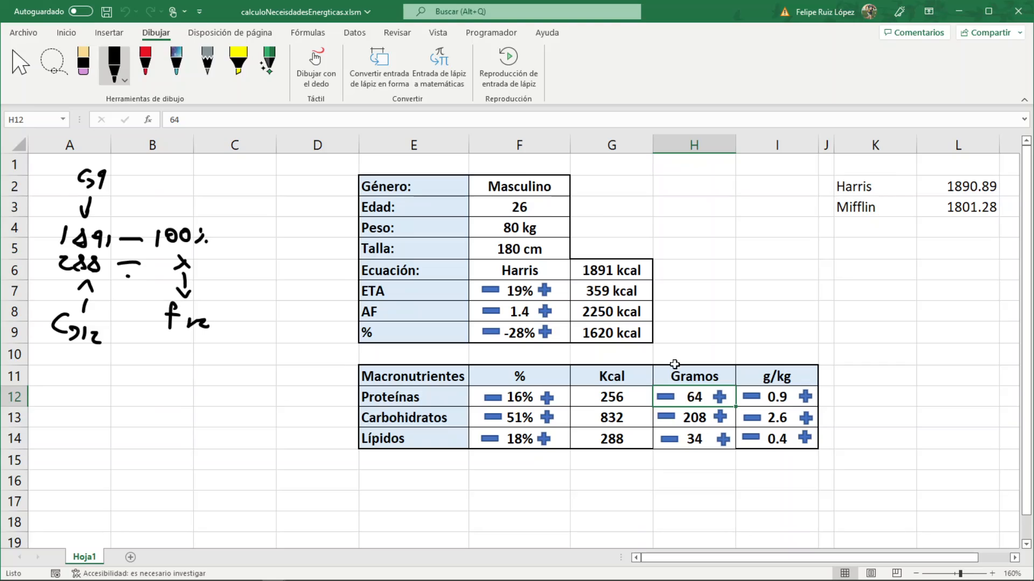
Check the Peso cell and add a .Range("").VALUE line with an empty cell reference below the F12 line in AuGramosProteinas
{"action": "left_click", "coordinate": [514, 227]}
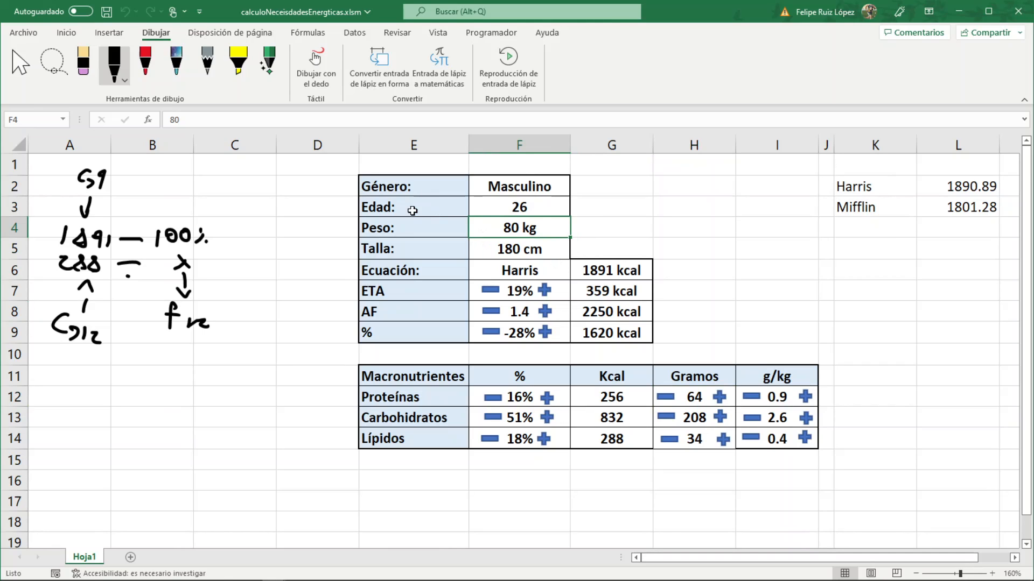
{"action": "key", "text": "alt+F11"}
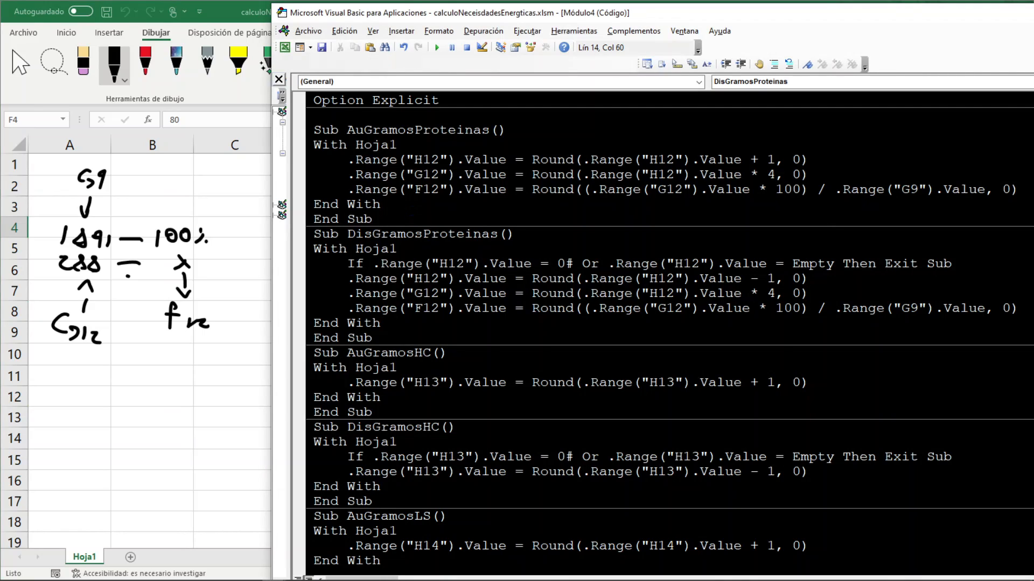
{"action": "left_click", "coordinate": [1020, 190]}
{"action": "key", "text": "Return"}
{"action": "type", "text": ".Range(\"\")"}
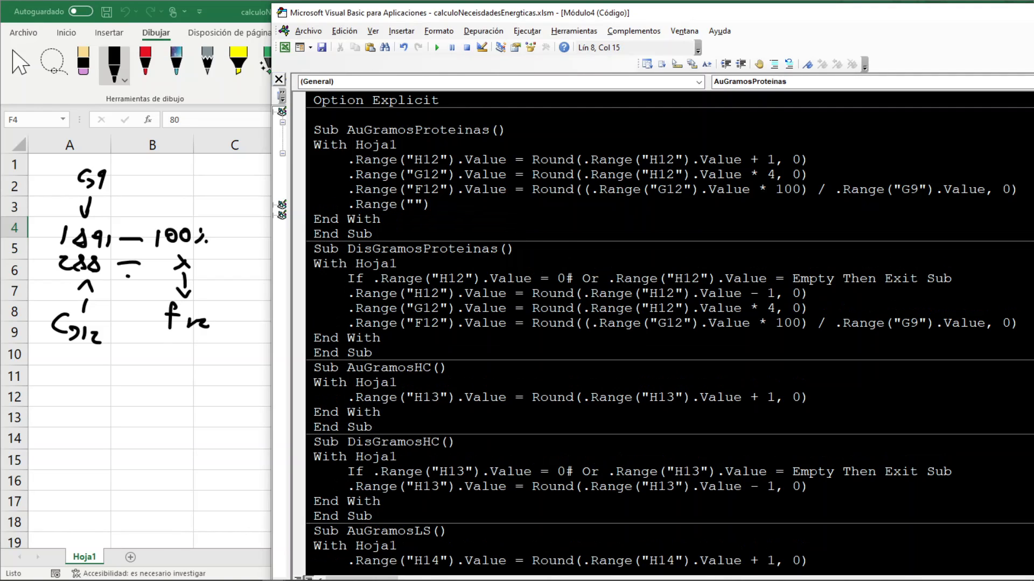
{"action": "type", "text": ".VALUE"}
{"action": "key", "text": "Left"}
{"action": "key", "text": "Left"}
{"action": "key", "text": "Left"}
{"action": "key", "text": "Left"}
{"action": "key", "text": "Left"}
{"action": "key", "text": "Left"}
Look up the protein g/kg cell, enter I12 as the new line's reference and add an equals sign after it
{"action": "key", "text": "alt+F11"}
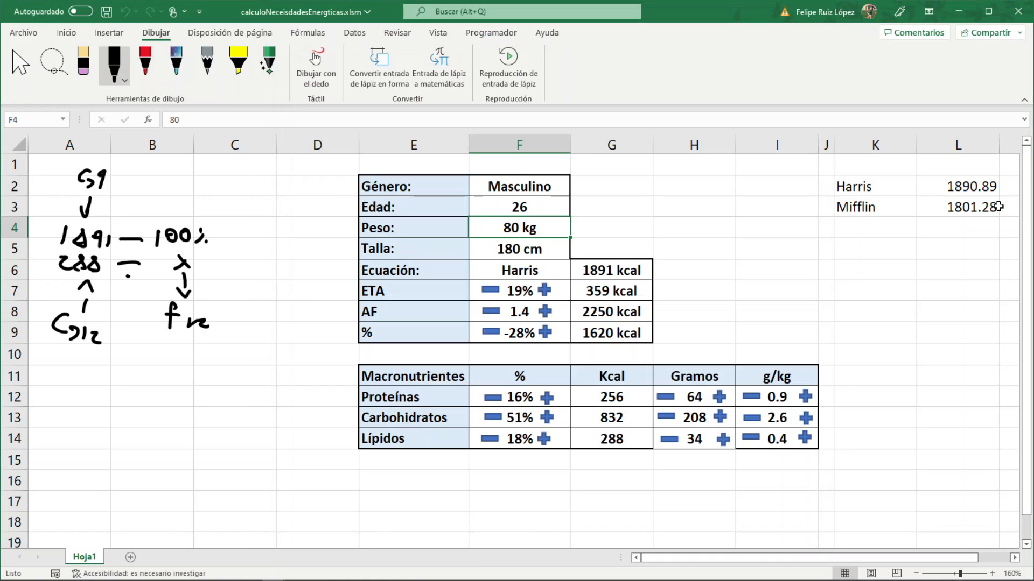
{"action": "left_click", "coordinate": [780, 398]}
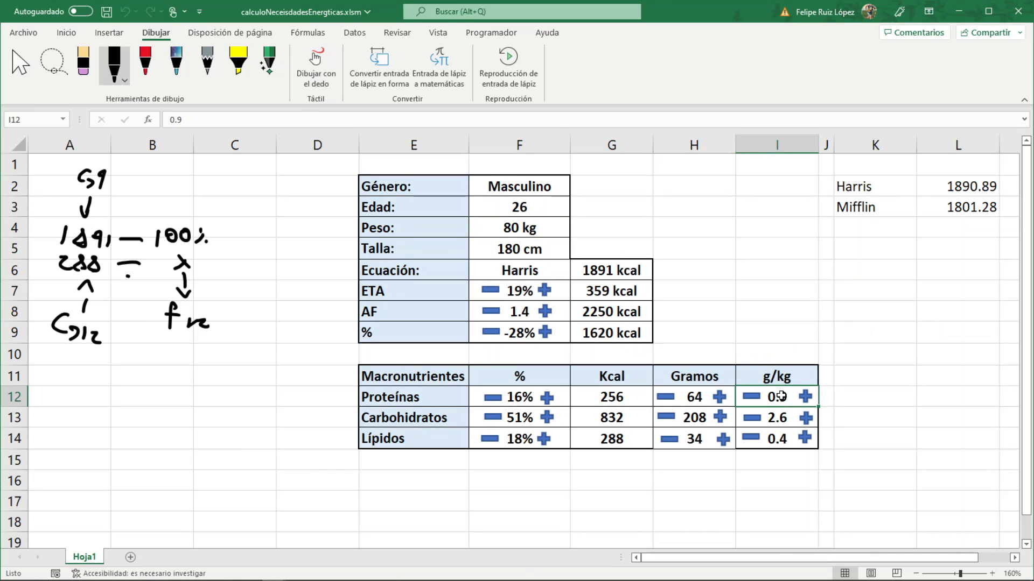
{"action": "key", "text": "alt+F11"}
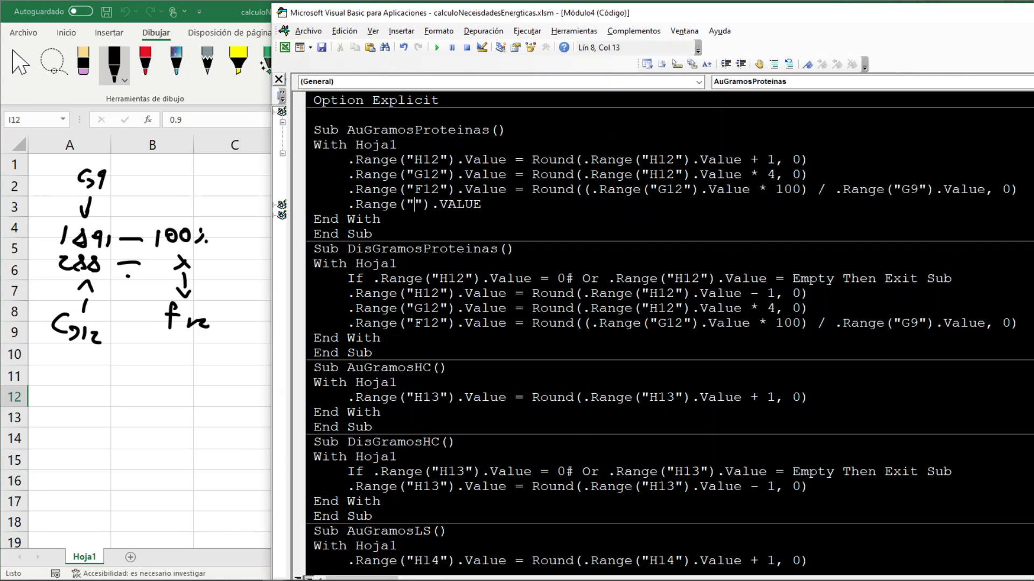
{"action": "type", "text": "I12"}
{"action": "key", "text": "Right"}
{"action": "key", "text": "Right"}
{"action": "key", "text": "Right"}
{"action": "key", "text": "Right"}
{"action": "key", "text": "Right"}
{"action": "key", "text": "Right"}
{"action": "type", "text": "="}
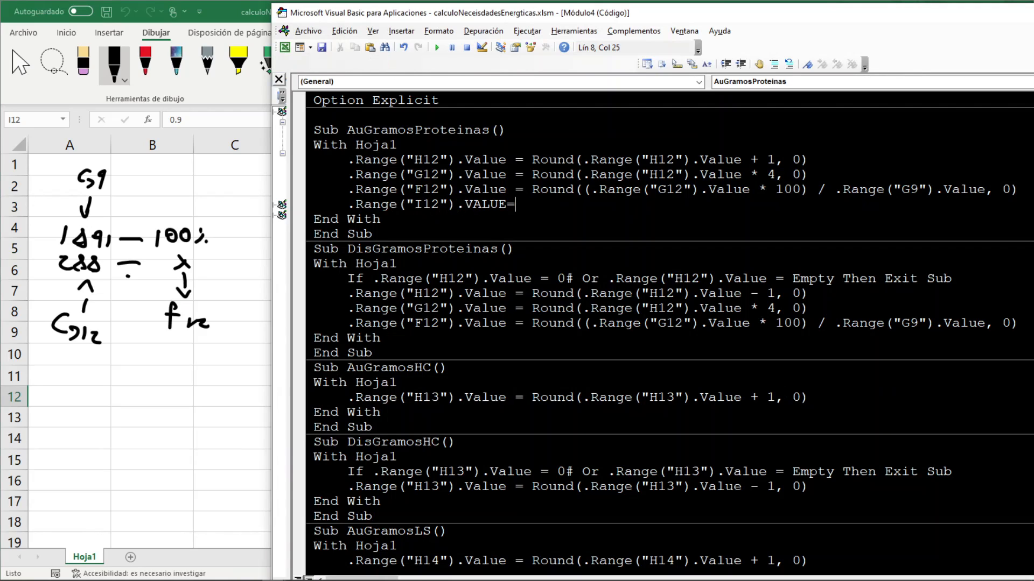
Look up the protein grams cell and assign .Range("H12").VALUE to the I12 value in AuGramosProteinas
{"action": "key", "text": "alt+F11"}
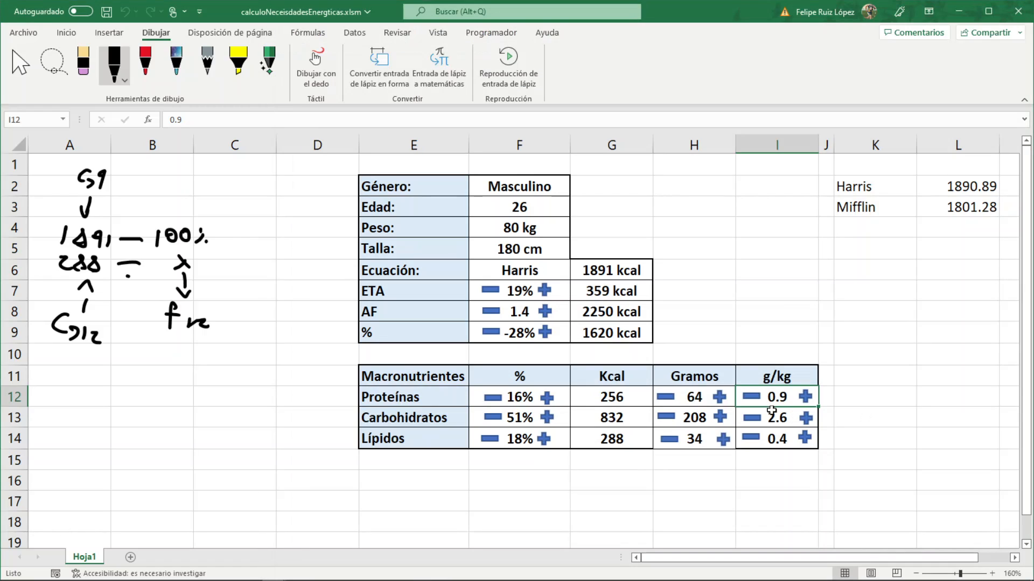
{"action": "left_click", "coordinate": [699, 401]}
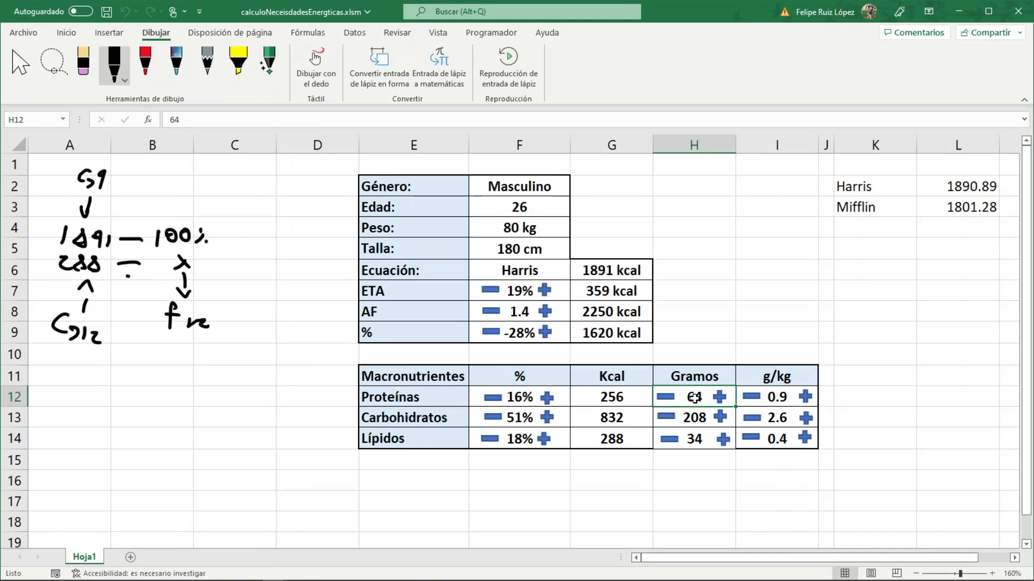
{"action": "key", "text": "alt+F11"}
{"action": "type", "text": ".Range(\"\")"}
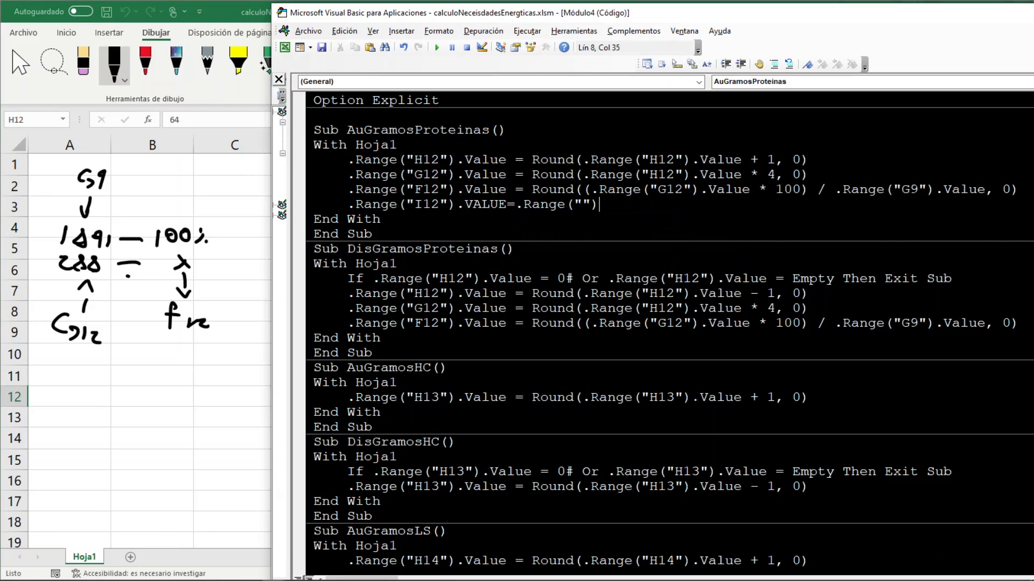
{"action": "type", "text": ".VALUE"}
{"action": "key", "text": "Left"}
{"action": "key", "text": "Left"}
{"action": "key", "text": "Left"}
{"action": "key", "text": "Left"}
{"action": "key", "text": "Left"}
{"action": "key", "text": "Left"}
{"action": "key", "text": "Left"}
{"action": "key", "text": "Left"}
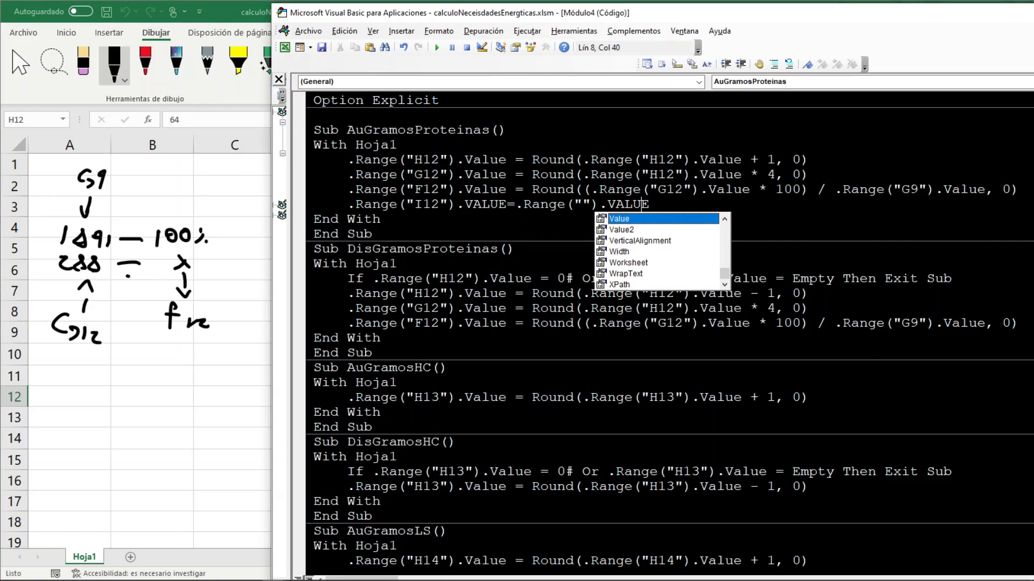
{"action": "type", "text": "H12"}
{"action": "key", "text": "Right"}
{"action": "key", "text": "Right"}
{"action": "key", "text": "Right"}
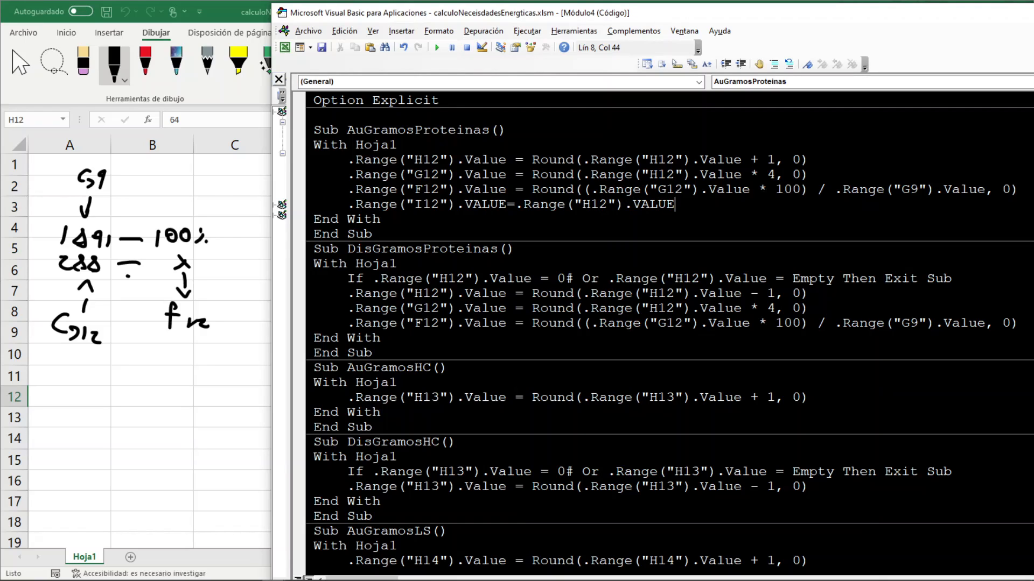
Look up the Peso cell and divide the H12 value by .Range("F4").VALUE in the I12 line of AuGramosProteinas
{"action": "type", "text": "/.Range("}
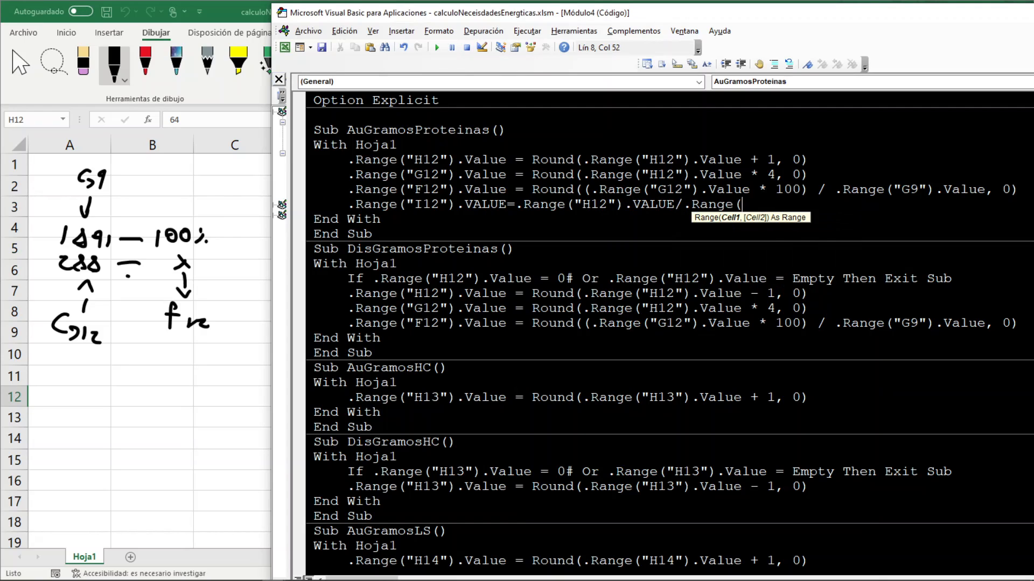
{"action": "type", "text": "\"\").VALUE"}
{"action": "key", "text": "Left"}
{"action": "key", "text": "Left"}
{"action": "key", "text": "Left"}
{"action": "key", "text": "Left"}
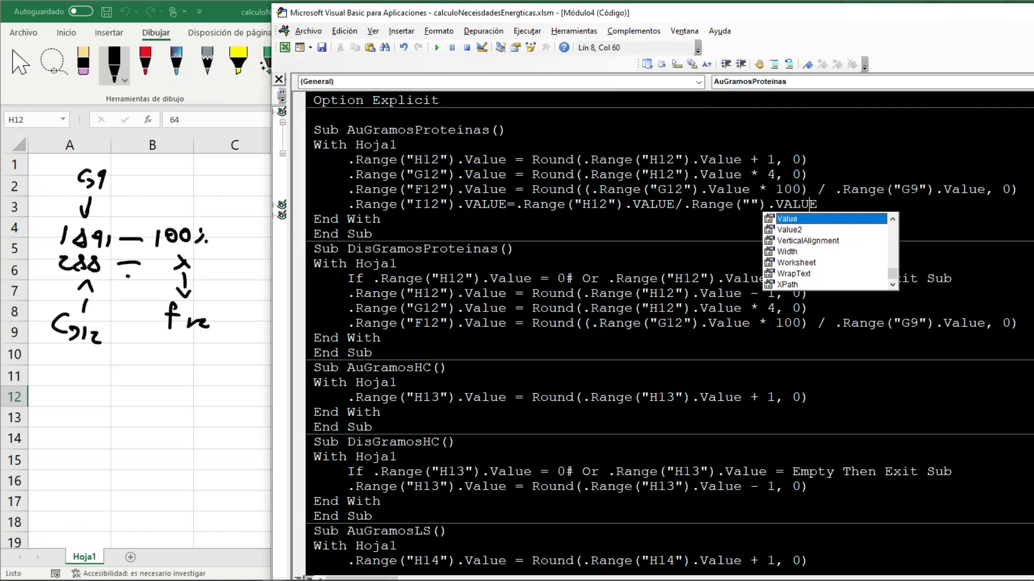
{"action": "key", "text": "Left"}
{"action": "key", "text": "Left"}
{"action": "key", "text": "Left"}
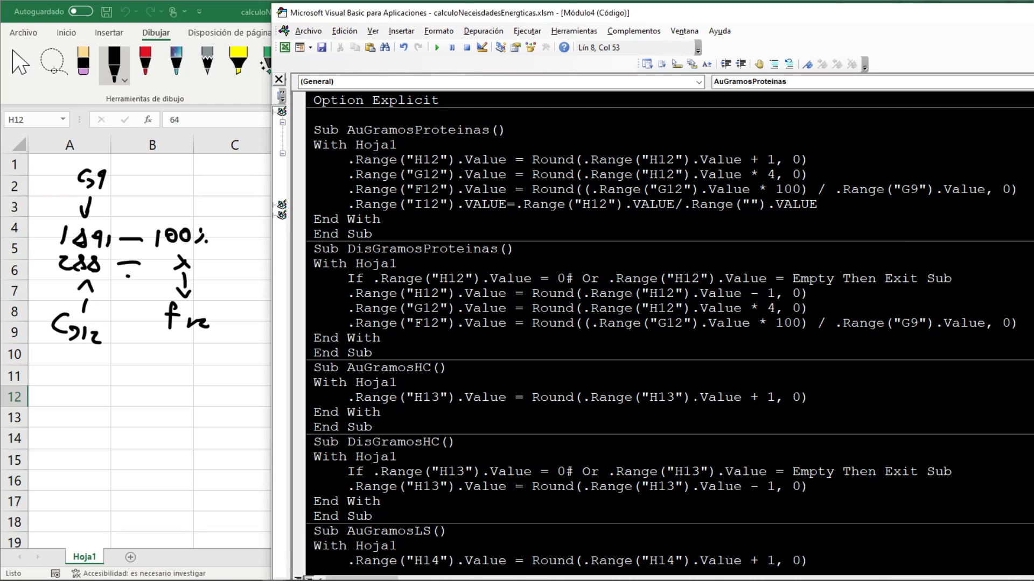
{"action": "key", "text": "alt+F11"}
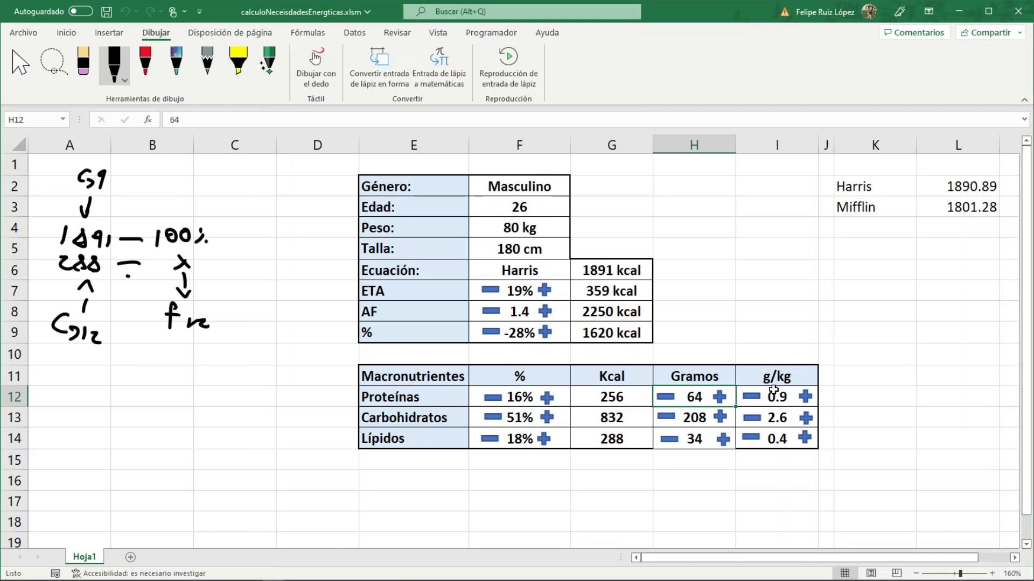
{"action": "left_click", "coordinate": [549, 227]}
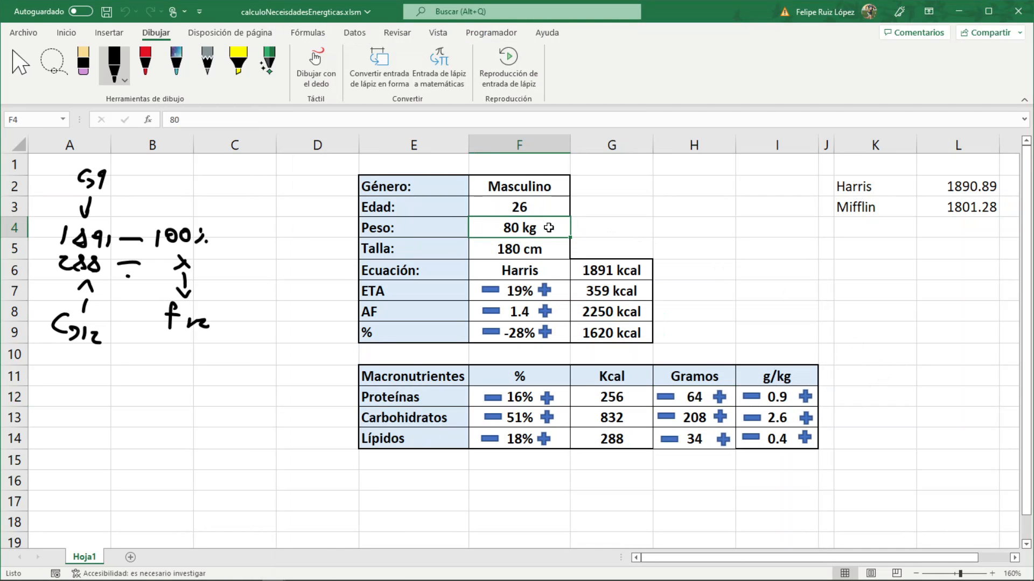
{"action": "key", "text": "alt+F11"}
{"action": "type", "text": "F4"}
Wrap the H12/F4 division in the I12 line in ROUND with 1 decimal
{"action": "key", "text": "Left"}
{"action": "key", "text": "Left"}
{"action": "key", "text": "Left"}
{"action": "key", "text": "Left"}
{"action": "key", "text": "Left"}
{"action": "key", "text": "Left"}
{"action": "key", "text": "Left"}
{"action": "key", "text": "Left"}
{"action": "key", "text": "Left"}
{"action": "key", "text": "Left"}
{"action": "key", "text": "Left"}
{"action": "key", "text": "Left"}
{"action": "key", "text": "Left"}
{"action": "key", "text": "Left"}
{"action": "key", "text": "Left"}
{"action": "key", "text": "Left"}
{"action": "key", "text": "Left"}
{"action": "key", "text": "Left"}
{"action": "key", "text": "Left"}
{"action": "key", "text": "Left"}
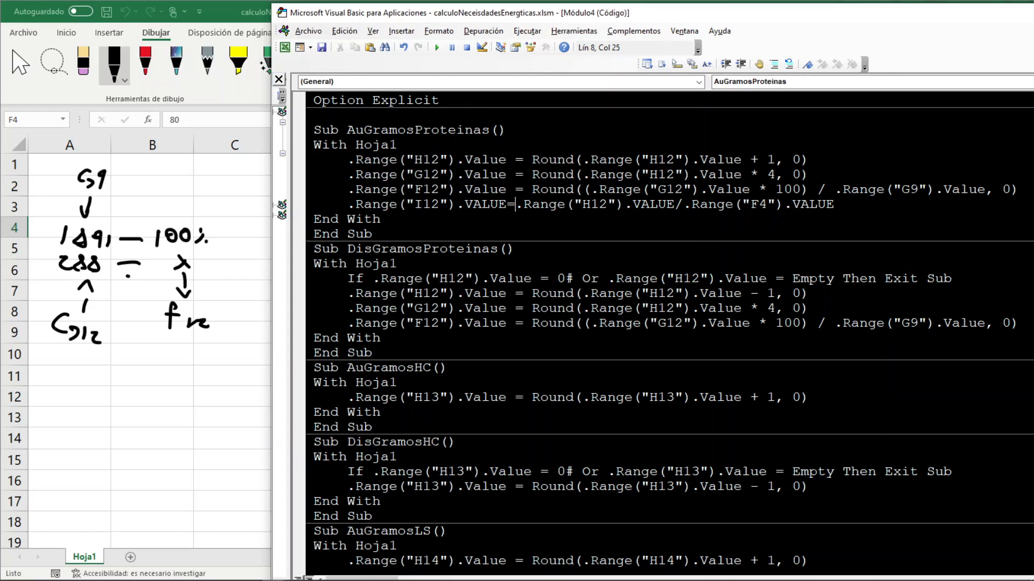
{"action": "type", "text": "ROUND("}
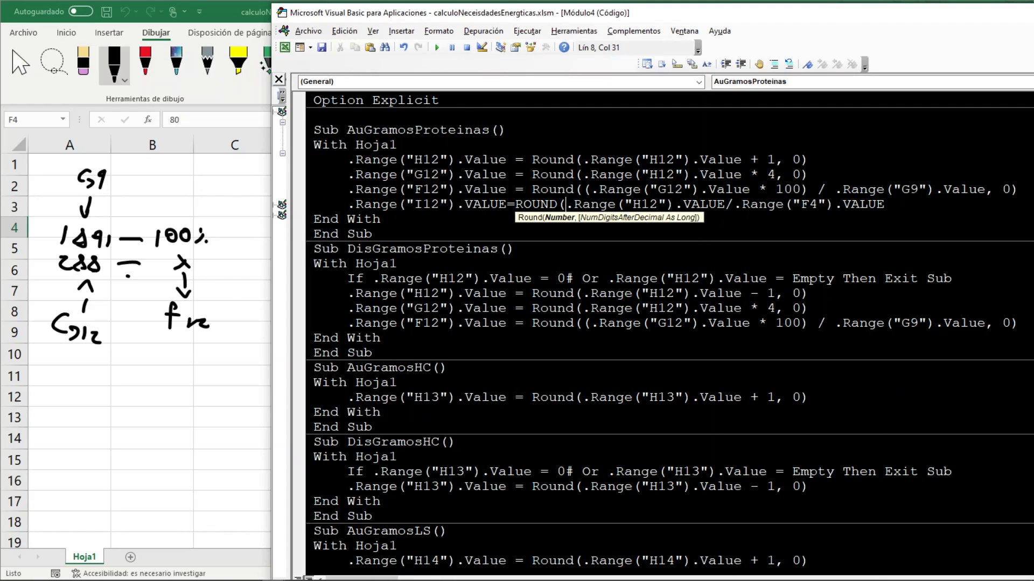
{"action": "key", "text": "End"}
{"action": "type", "text": ",1"}
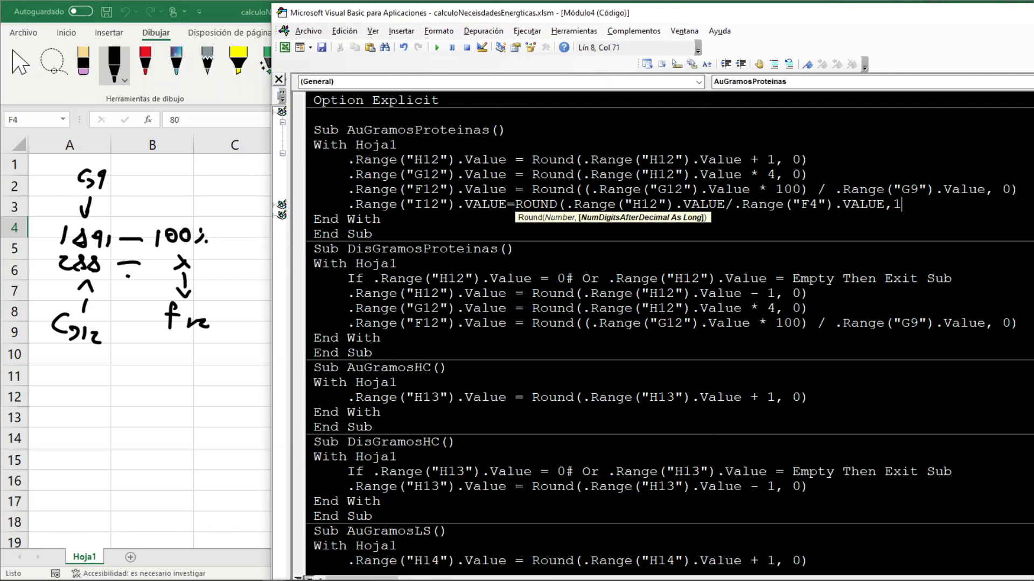
{"action": "type", "text": ")"}
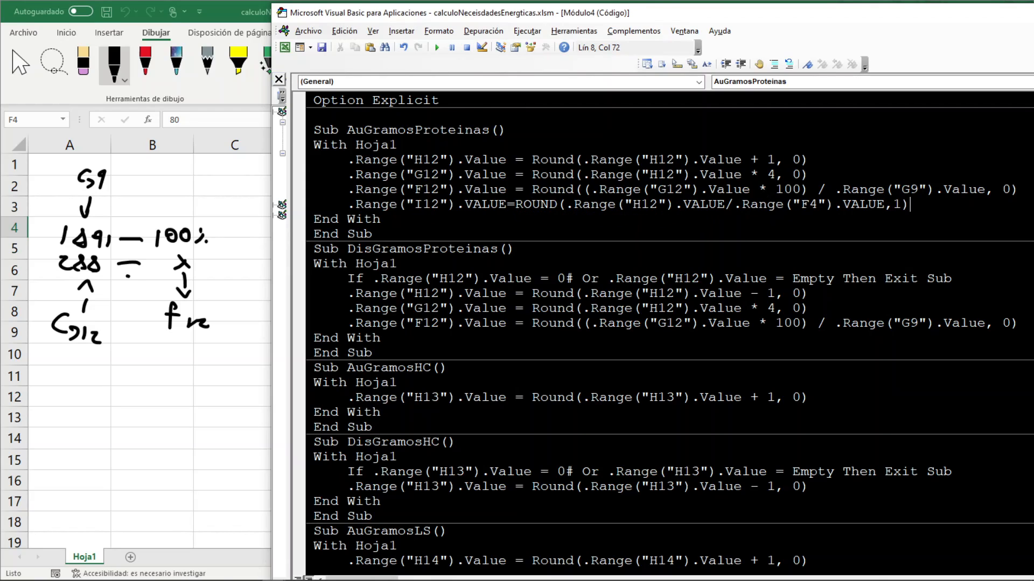
{"action": "key", "text": "Down"}
{"action": "key", "text": "Down"}
Copy the finished I12 line from AuGramosProteinas below the F12 line in DisGramosProteinas
{"action": "left_click_drag", "start_coordinate": [951, 205], "coordinate": [350, 208]}
{"action": "key", "text": "ctrl+c"}
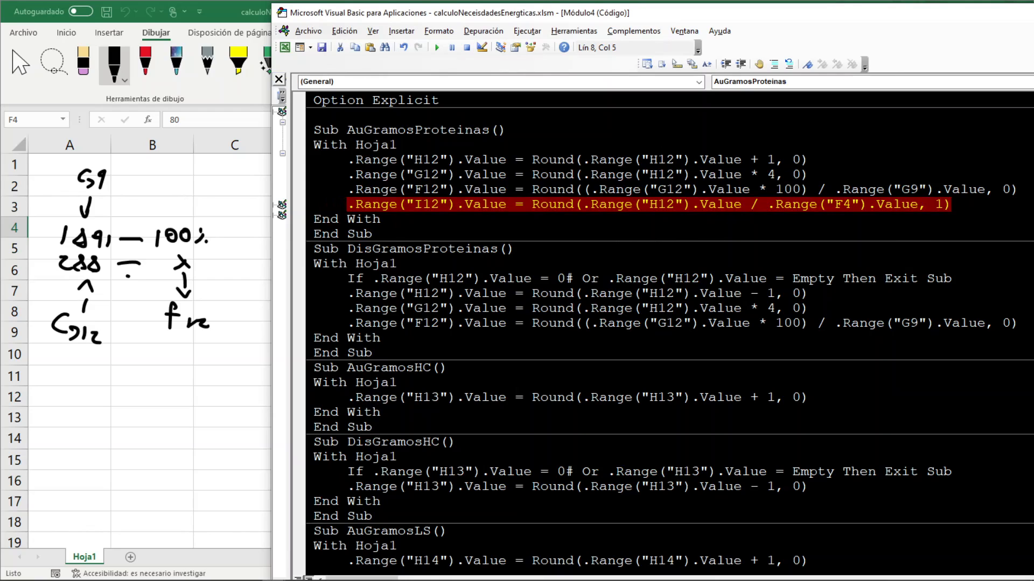
{"action": "left_click", "coordinate": [1020, 323]}
{"action": "key", "text": "Return"}
{"action": "key", "text": "ctrl+v"}
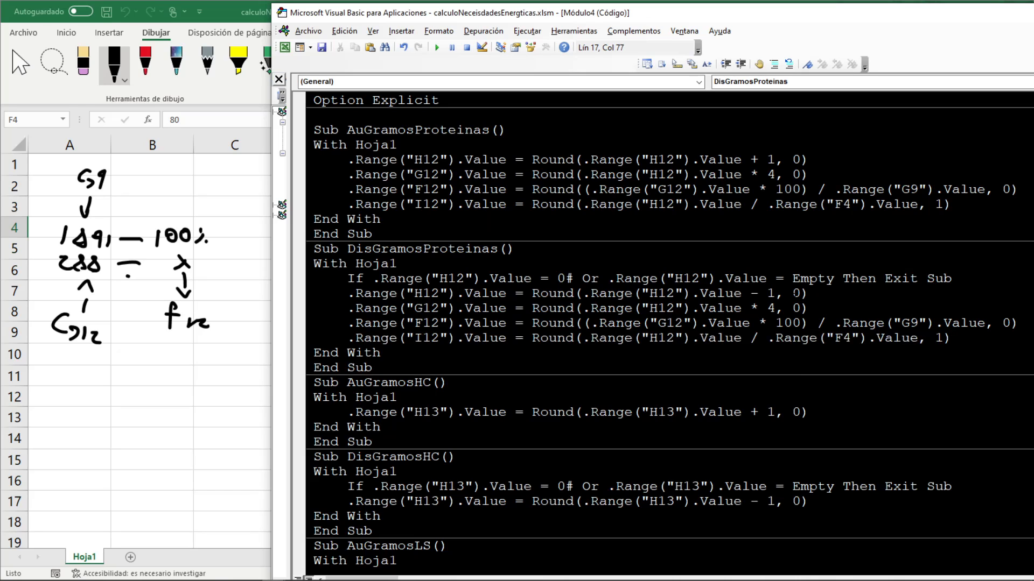
Copy the G12, F12 and I12 lines from AuGramosProteinas below the H13 line in AuGramosHC
{"action": "left_click_drag", "start_coordinate": [951, 205], "coordinate": [304, 176]}
{"action": "key", "text": "ctrl+c"}
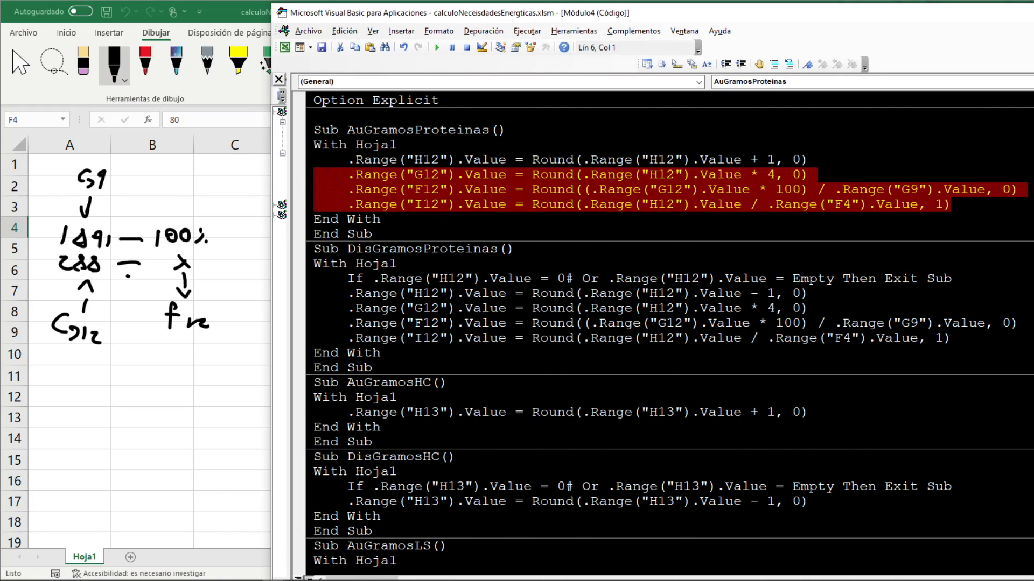
{"action": "scroll", "coordinate": [668, 323], "scroll_direction": "down", "scroll_amount": 1}
{"action": "left_click", "coordinate": [810, 368]}
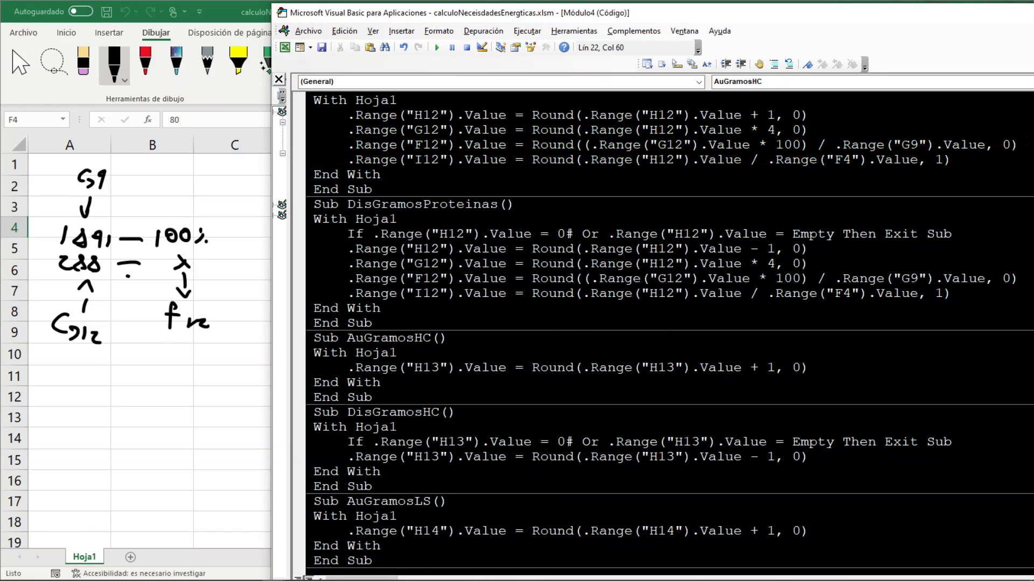
{"action": "key", "text": "Return"}
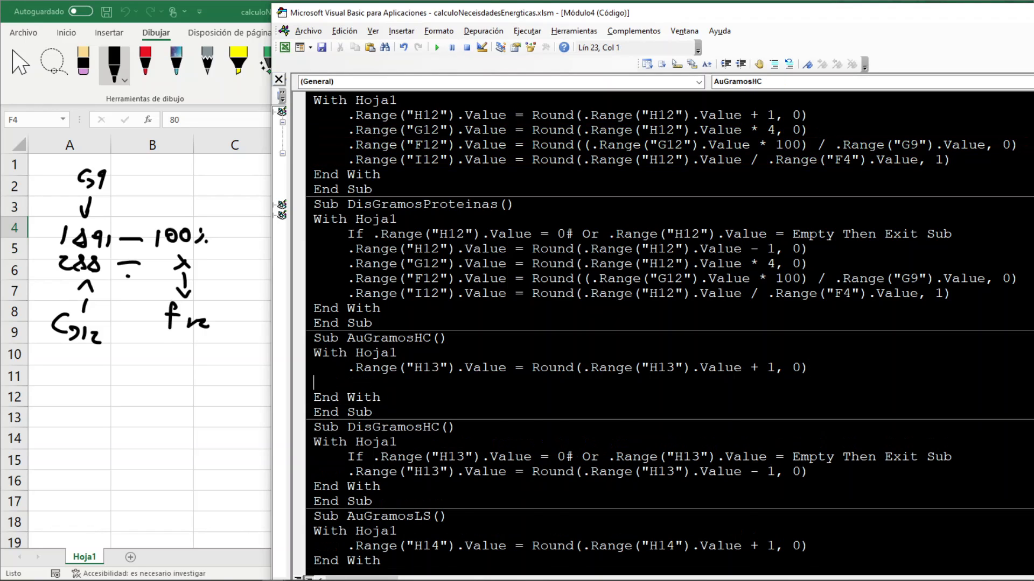
{"action": "key", "text": "ctrl+v"}
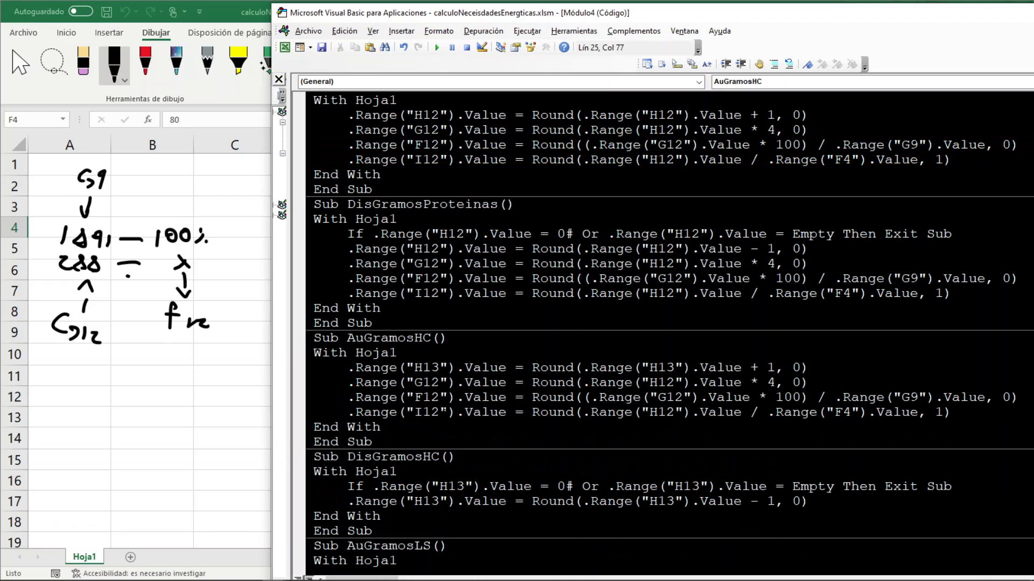
Change the row 12 references in the three copied AuGramosHC lines to row 13
{"action": "key", "text": "BackSpace"}
{"action": "type", "text": "3"}
{"action": "key", "text": "Down"}
{"action": "key", "text": "BackSpace"}
{"action": "type", "text": "3"}
{"action": "key", "text": "Down"}
{"action": "key", "text": "BackSpace"}
{"action": "type", "text": "3"}
{"action": "key", "text": "BackSpace"}
{"action": "type", "text": "3"}
{"action": "key", "text": "Down"}
{"action": "key", "text": "Right"}
{"action": "key", "text": "Down"}
{"action": "key", "text": "Left"}
Copy the G13, F13 and I13 lines from AuGramosHC below the H13 line in DisGramosHC
{"action": "left_click_drag", "start_coordinate": [951, 412], "coordinate": [299, 389]}
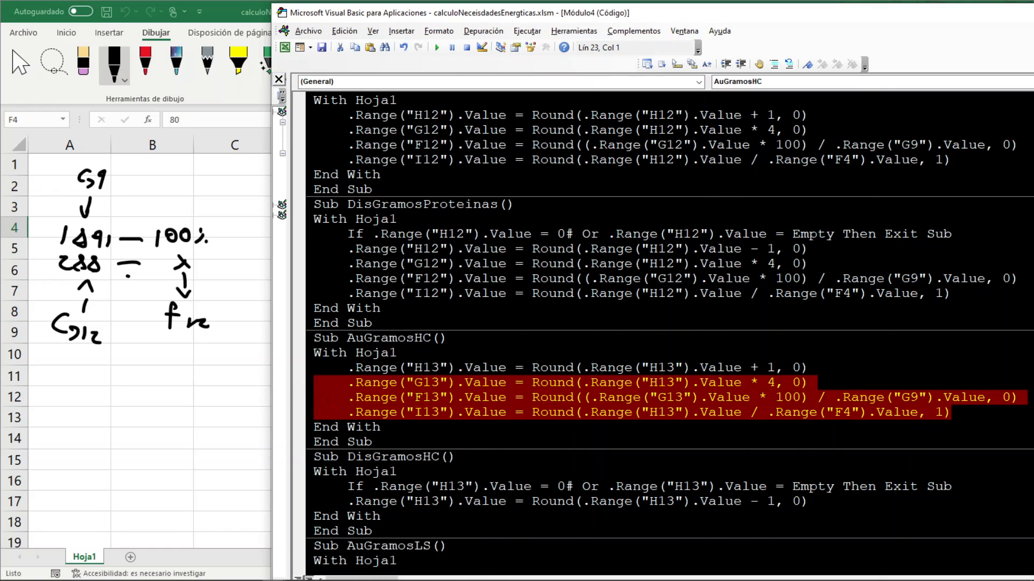
{"action": "scroll", "coordinate": [669, 331], "scroll_direction": "down", "scroll_amount": 1}
{"action": "left_click", "coordinate": [809, 457]}
{"action": "key", "text": "Return"}
{"action": "key", "text": "BackSpace"}
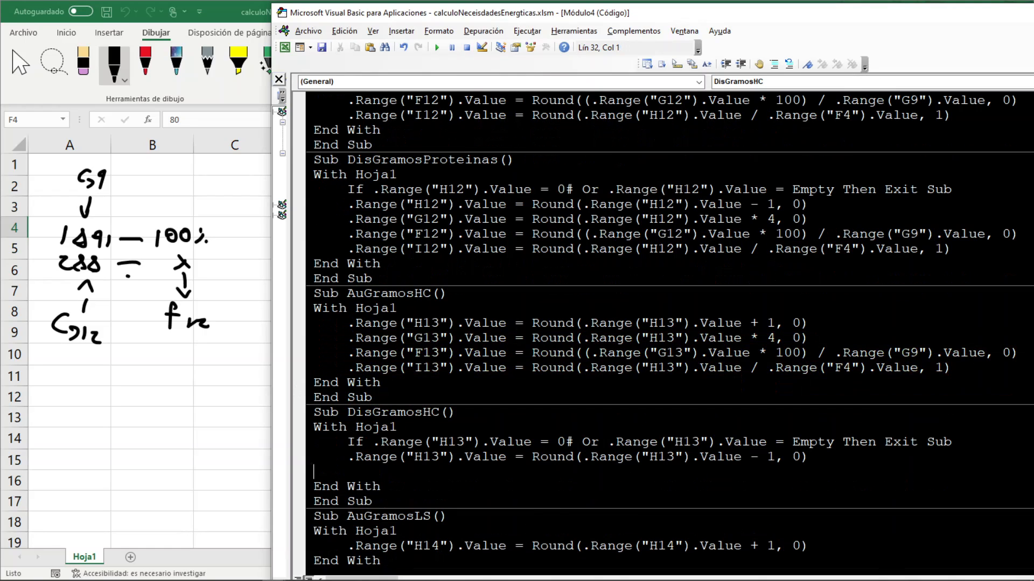
{"action": "type", "text": ".Range(\"G13\").Value = Round(.Range(\"H13\").Value * 4, 0)     .Range(\"F13\").Value = Round((.Range(\"G13\").Value * 100) / .Range(\"G9\").Value, 0)     .Range(\"I13\").Value = Round(.Range(\"H13\").Value / .Range(\"F4\").Value, 1)"}
Copy the G13, F13 and I13 lines from DisGramosHC below the H14 line in AuGramosLS
{"action": "left_click_drag", "start_coordinate": [952, 501], "coordinate": [307, 471]}
{"action": "key", "text": "ctrl+c"}
{"action": "left_click", "coordinate": [364, 457]}
{"action": "scroll", "coordinate": [670, 331], "scroll_direction": "down", "scroll_amount": 3}
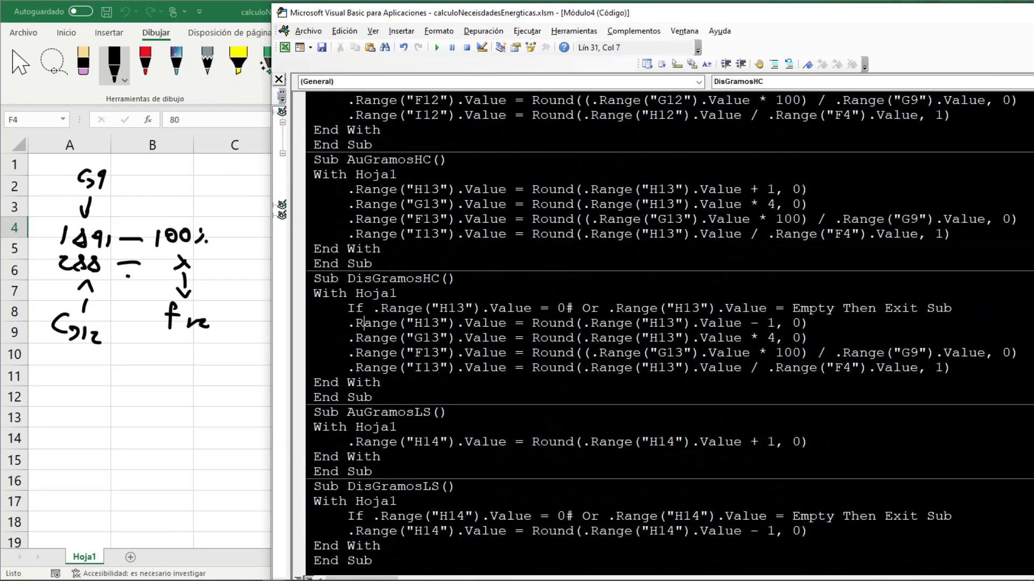
{"action": "left_click", "coordinate": [810, 442]}
{"action": "key", "text": "Return"}
{"action": "key", "text": "ctrl+v"}
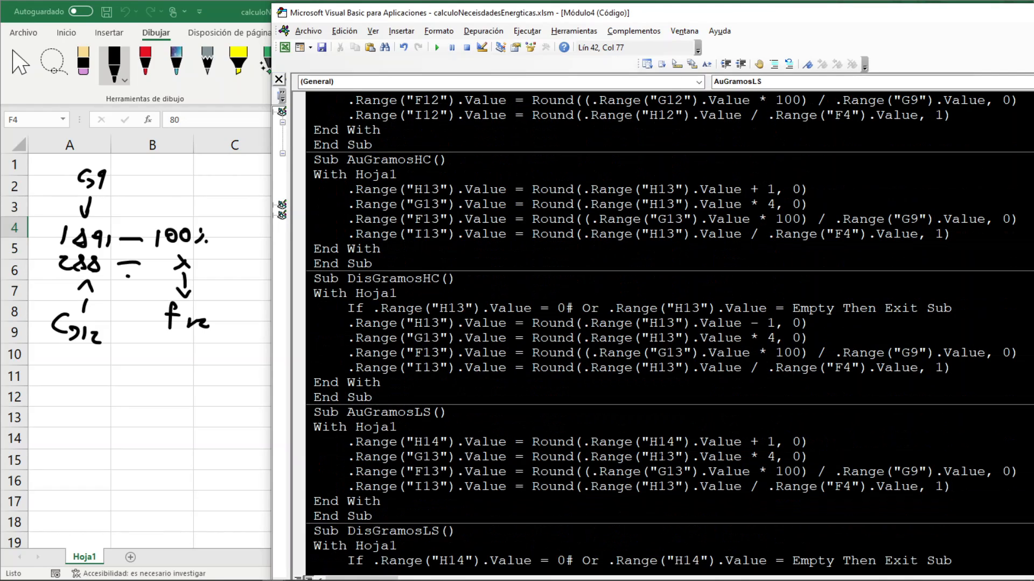
Replace every 13 with 14 in the three copied lines of AuGramosLS, limiting the replacement to the selected text
{"action": "left_click_drag", "start_coordinate": [347, 456], "coordinate": [946, 496]}
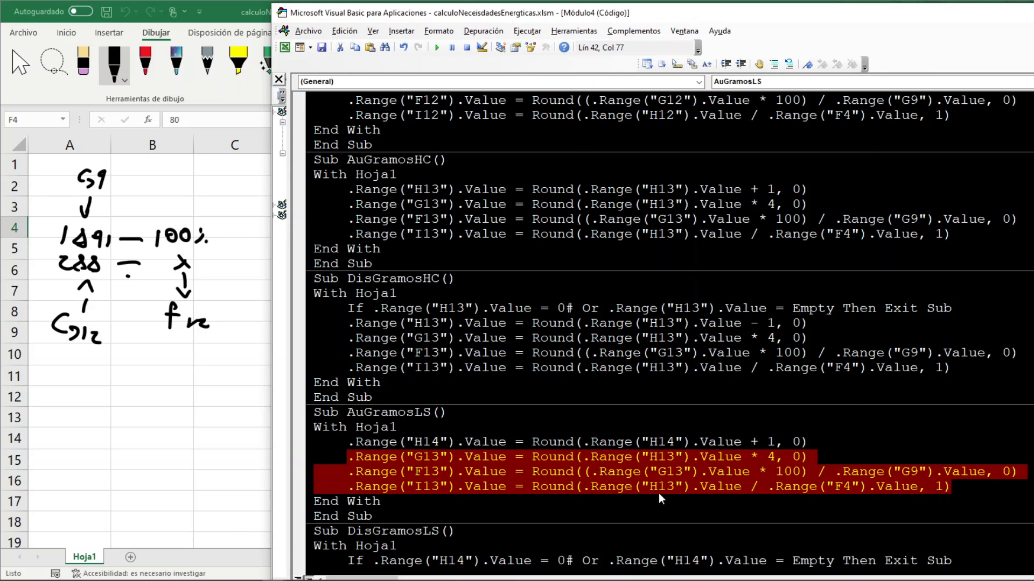
{"action": "key", "text": "ctrl+f"}
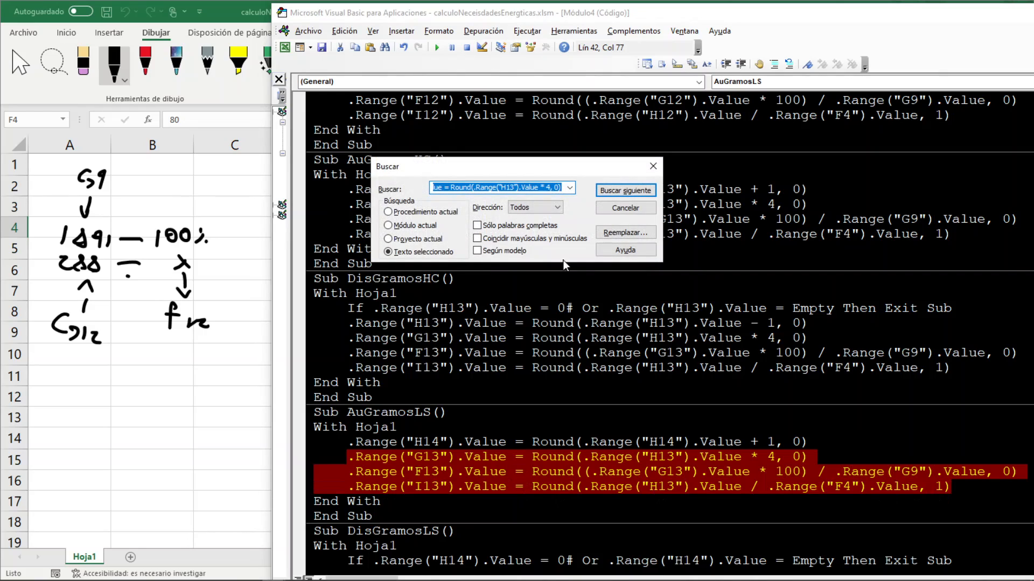
{"action": "left_click", "coordinate": [628, 234]}
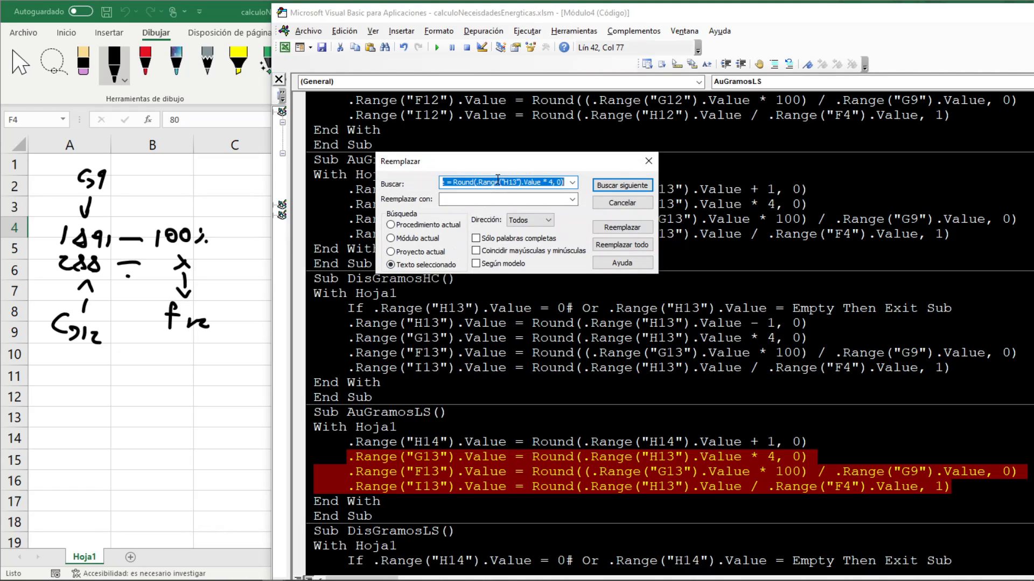
{"action": "type", "text": "13"}
{"action": "key", "text": "Tab"}
{"action": "type", "text": "14"}
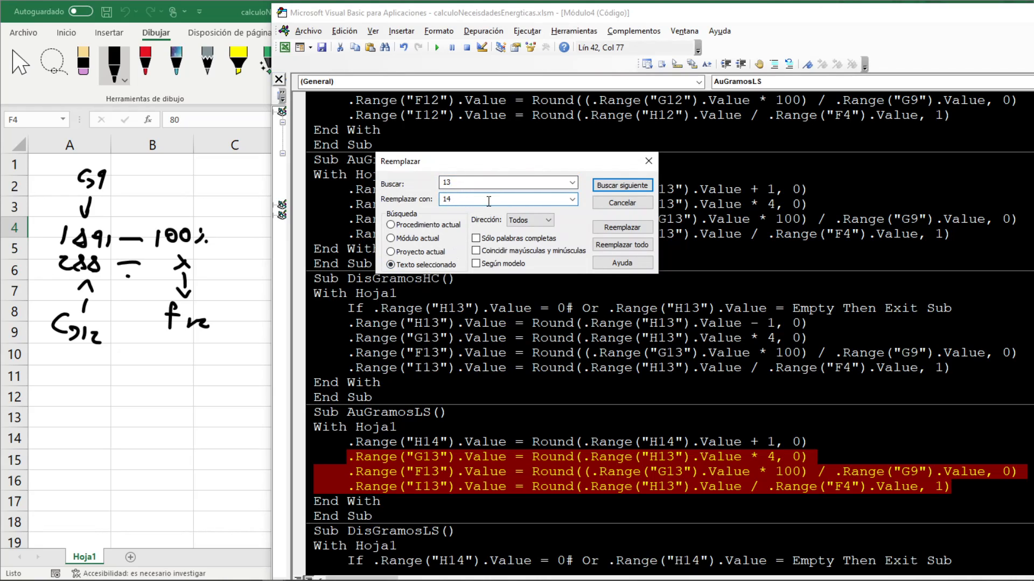
{"action": "left_click", "coordinate": [622, 244]}
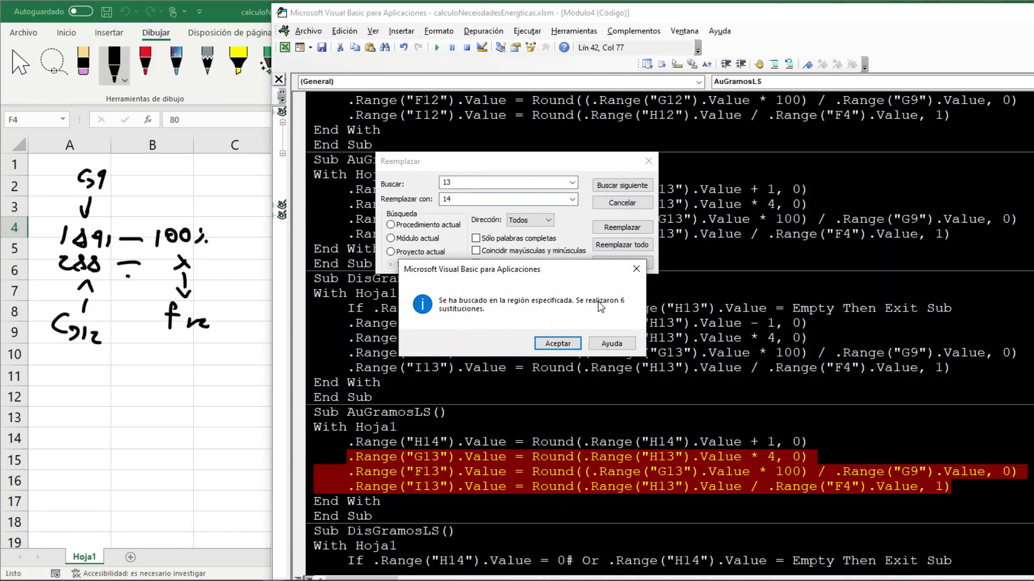
{"action": "left_click", "coordinate": [558, 343]}
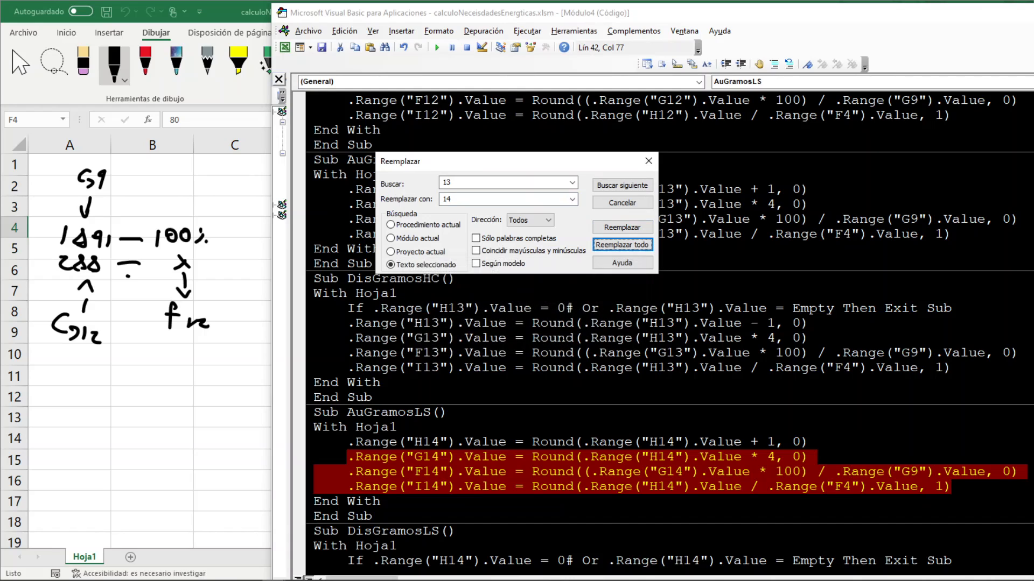
{"action": "left_click", "coordinate": [648, 161]}
Add the G14, F14 and I14 lines below the H14 line in DisGramosLS and indent the G14 line to match
{"action": "scroll", "coordinate": [544, 481], "scroll_direction": "down", "scroll_amount": 2}
{"action": "left_click", "coordinate": [813, 517]}
{"action": "key", "text": "Return"}
{"action": "type", "text": ".Range(\"G14\").Value = Round(.Range(\"H14\").Value * 4, 0)     .Range(\"F14\").Value = Round((.Range(\"G14\").Value * 100) / .Range(\"G9\").Value, 0)     .Range(\"I14\").Value = Round(.Range(\"H14\").Value / .Range(\"F4\").Value, 1)"}
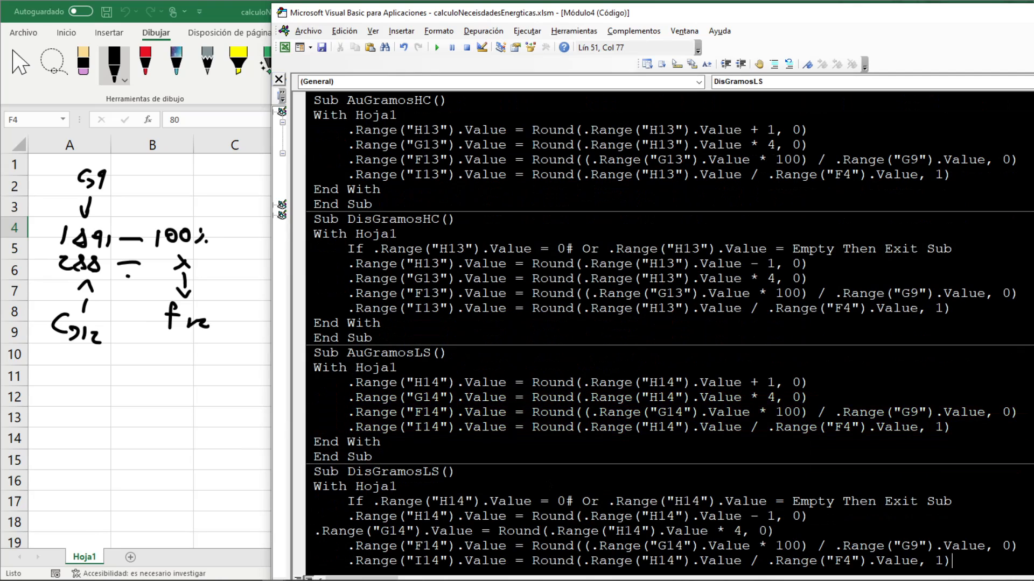
{"action": "left_click", "coordinate": [314, 531]}
{"action": "key", "text": "Tab"}
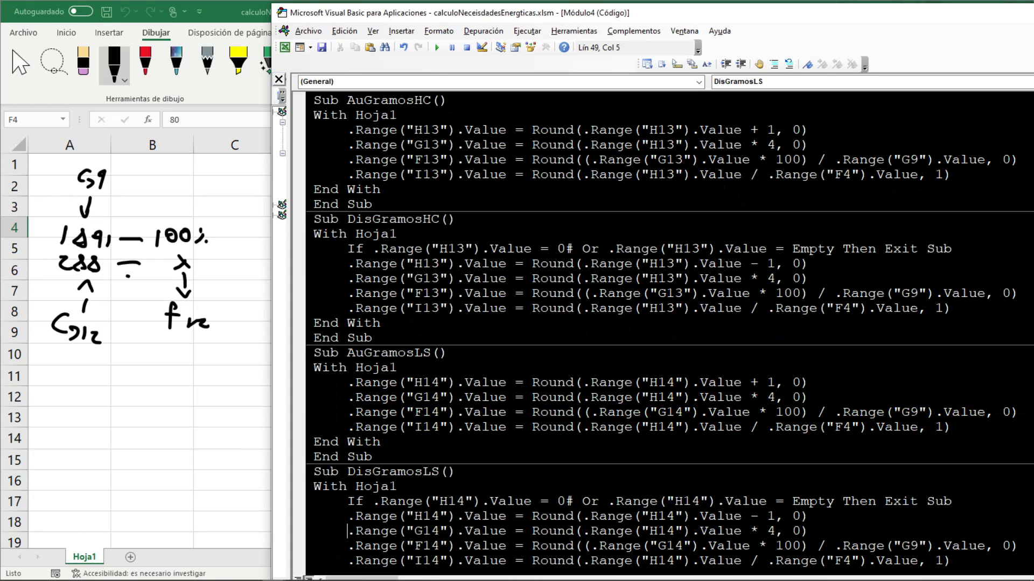
Minimize the code editor and save the workbook calculoNeceisdadesEnergticas.xlsm
{"action": "left_click_drag", "start_coordinate": [918, 12], "coordinate": [711, 60]}
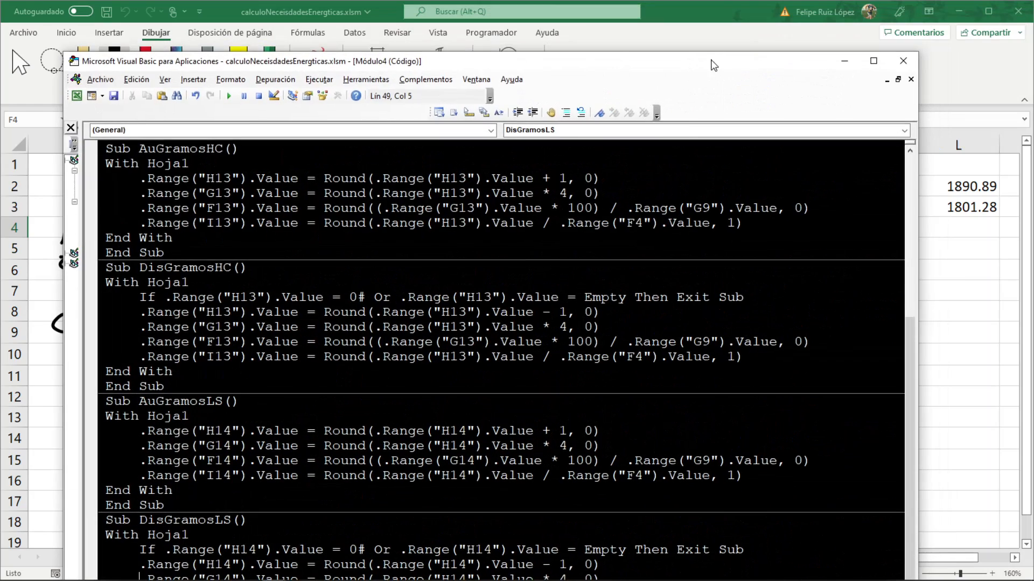
{"action": "left_click", "coordinate": [844, 61]}
{"action": "left_click", "coordinate": [108, 11]}
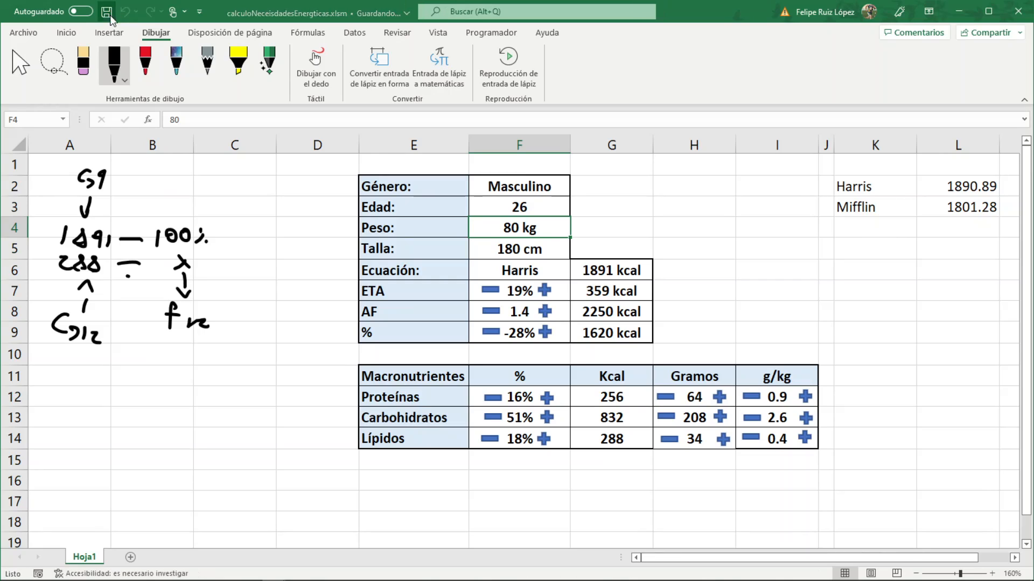
{"action": "left_click", "coordinate": [752, 316]}
Test the protein grams buttons by raising the value to 68 and lowering it to 60, checking the percentage and kcal
{"action": "left_click", "coordinate": [719, 397]}
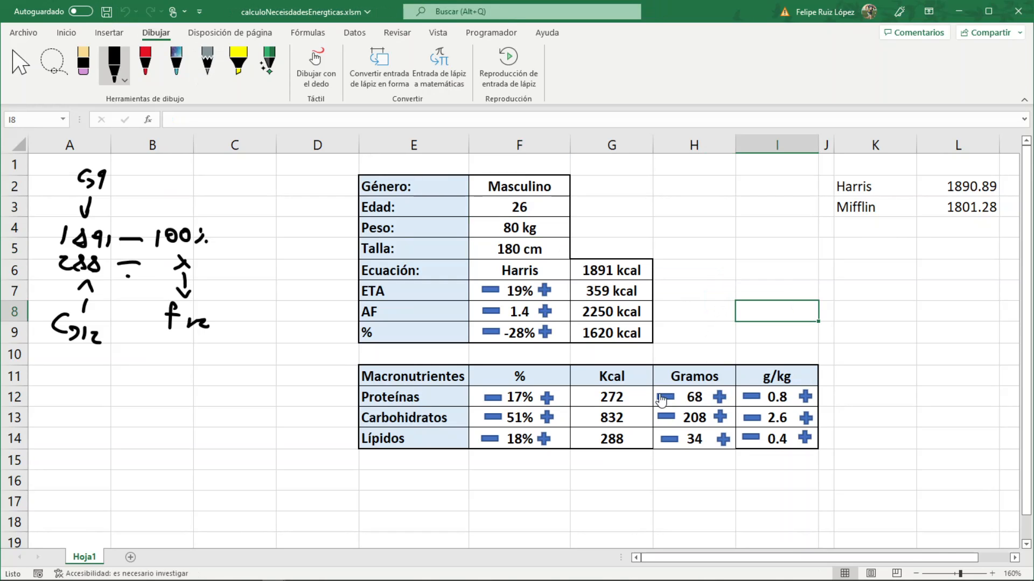
{"action": "left_click", "coordinate": [665, 397]}
{"action": "left_click", "coordinate": [666, 398]}
{"action": "left_click", "coordinate": [666, 397]}
{"action": "left_click", "coordinate": [506, 395]}
{"action": "left_click", "coordinate": [586, 402]}
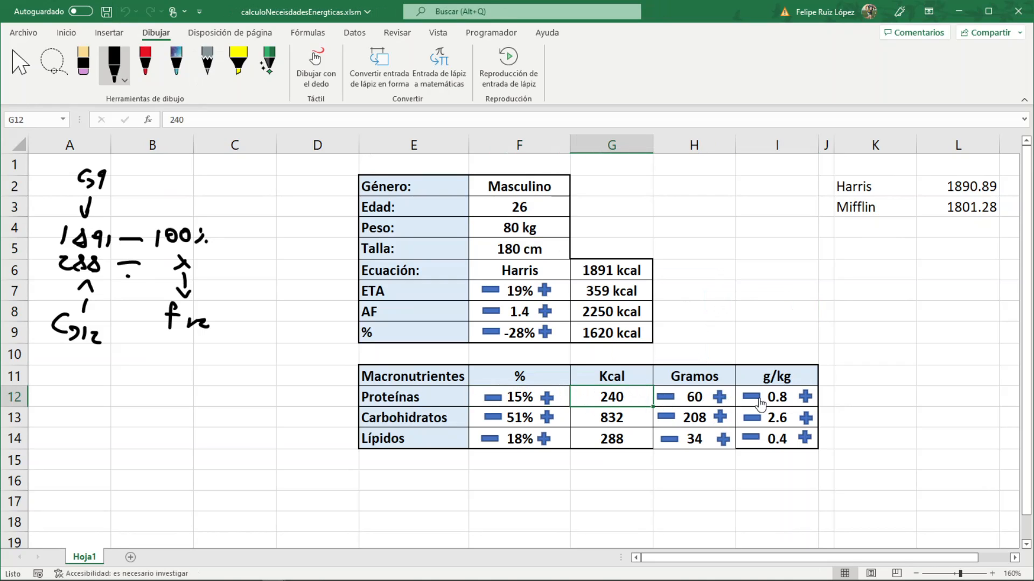
Raise and lower the protein grams repeatedly with the plus and minus buttons, finishing at 94 grams
{"action": "left_click", "coordinate": [721, 400]}
{"action": "left_click", "coordinate": [722, 399]}
{"action": "left_click", "coordinate": [721, 399]}
{"action": "left_click", "coordinate": [721, 400]}
{"action": "left_click", "coordinate": [722, 400]}
{"action": "double_click", "coordinate": [722, 400]}
{"action": "left_click", "coordinate": [665, 398]}
{"action": "double_click", "coordinate": [666, 398]}
{"action": "left_click", "coordinate": [666, 397]}
{"action": "double_click", "coordinate": [666, 398]}
{"action": "double_click", "coordinate": [719, 398]}
{"action": "left_click", "coordinate": [720, 397]}
{"action": "double_click", "coordinate": [719, 398]}
{"action": "left_click", "coordinate": [720, 398]}
{"action": "left_click", "coordinate": [719, 399]}
{"action": "double_click", "coordinate": [719, 399]}
{"action": "left_click", "coordinate": [707, 396]}
{"action": "double_click", "coordinate": [720, 397]}
{"action": "left_click", "coordinate": [720, 397]}
{"action": "double_click", "coordinate": [720, 397]}
{"action": "left_click", "coordinate": [720, 397]}
{"action": "double_click", "coordinate": [720, 397]}
{"action": "left_click", "coordinate": [720, 397]}
{"action": "double_click", "coordinate": [719, 397]}
{"action": "left_click", "coordinate": [720, 397]}
{"action": "double_click", "coordinate": [720, 397]}
{"action": "left_click", "coordinate": [720, 397]}
{"action": "double_click", "coordinate": [720, 398]}
{"action": "double_click", "coordinate": [719, 398]}
{"action": "left_click", "coordinate": [719, 398]}
{"action": "double_click", "coordinate": [720, 397]}
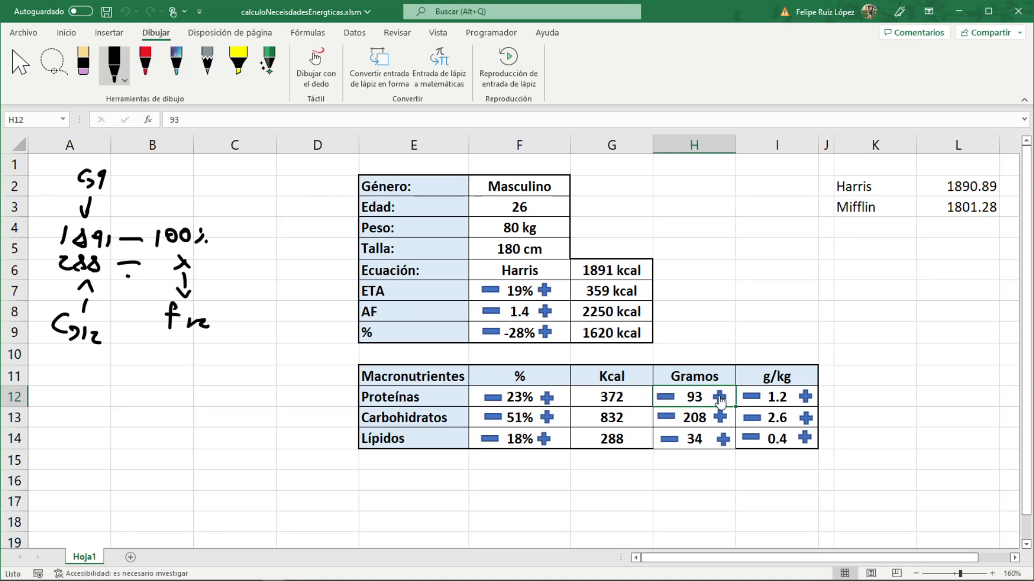
{"action": "left_click", "coordinate": [720, 397]}
Test the grams plus buttons by raising the Carbohidratos grams and the Lípidos grams several times
{"action": "left_click", "coordinate": [721, 417]}
{"action": "double_click", "coordinate": [721, 416]}
{"action": "double_click", "coordinate": [721, 417]}
{"action": "left_click", "coordinate": [721, 417]}
{"action": "double_click", "coordinate": [720, 439]}
{"action": "double_click", "coordinate": [720, 440]}
{"action": "double_click", "coordinate": [720, 439]}
Test the g/kg plus and minus buttons, finishing at 0.5 for Lípidos and 2.7 for Carbohidratos
{"action": "left_click", "coordinate": [804, 438]}
{"action": "left_click", "coordinate": [804, 438]}
{"action": "left_click", "coordinate": [804, 438]}
{"action": "double_click", "coordinate": [750, 439]}
{"action": "left_click", "coordinate": [750, 438]}
{"action": "double_click", "coordinate": [806, 418]}
{"action": "double_click", "coordinate": [753, 418]}
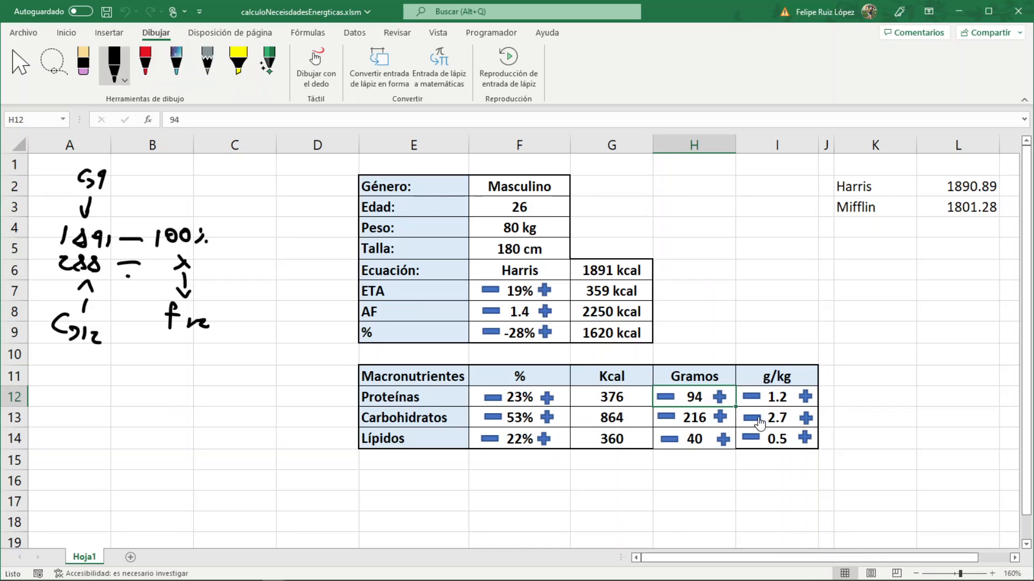
Examine the kcal values of the Ecuación, ETA, AF and % rows by selecting G6:G9
{"action": "left_click", "coordinate": [758, 405]}
{"action": "left_click", "coordinate": [714, 291]}
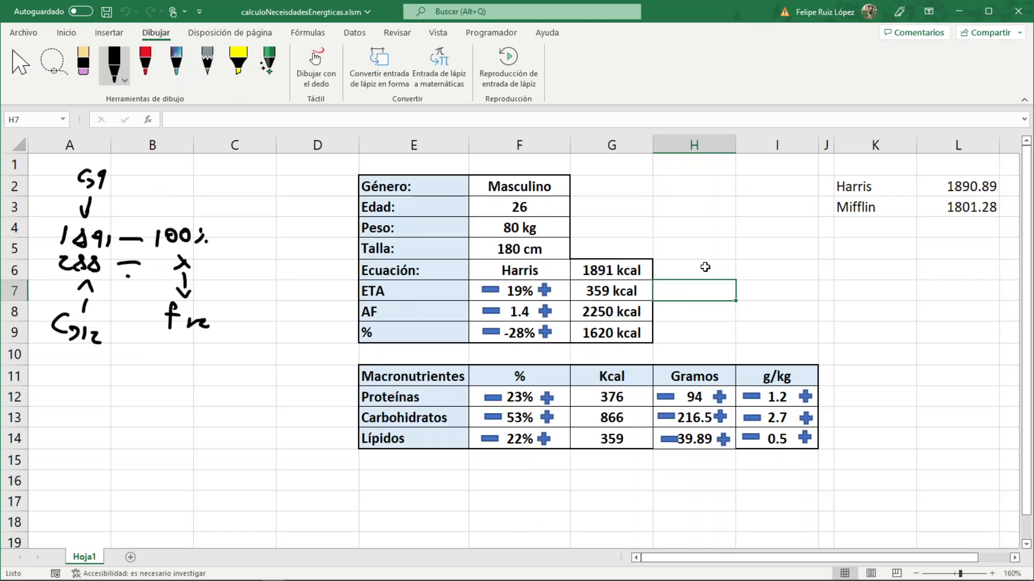
{"action": "left_click_drag", "start_coordinate": [612, 274], "coordinate": [613, 331]}
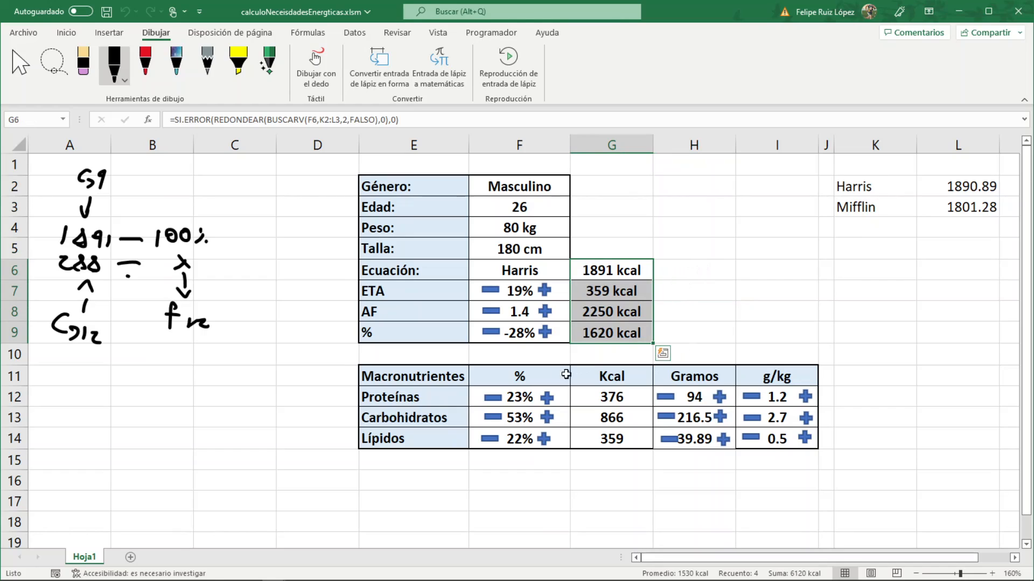
{"action": "left_click_drag", "start_coordinate": [525, 396], "coordinate": [808, 442]}
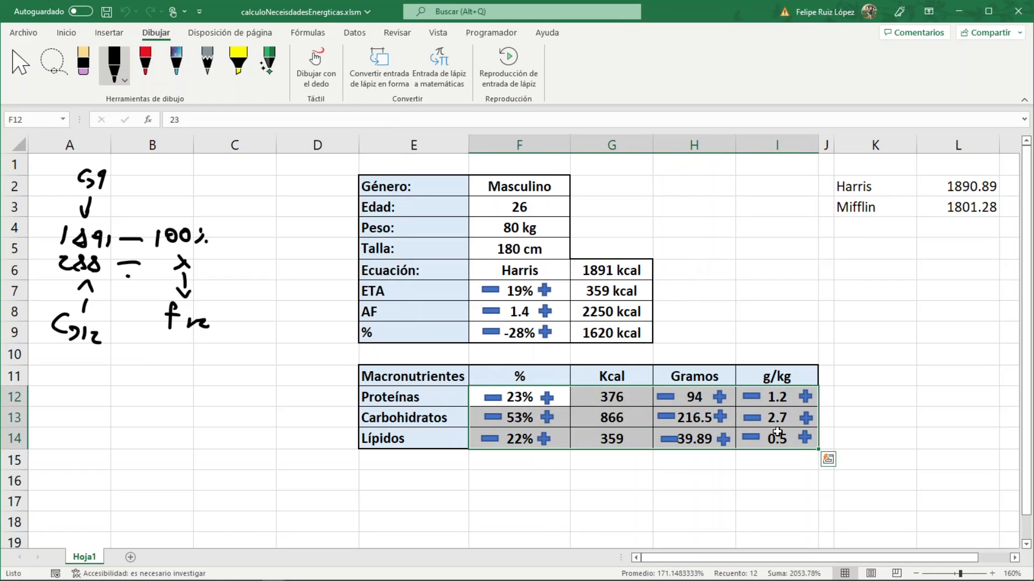
{"action": "left_click", "coordinate": [729, 327]}
Duplicate the CalculoFinal procedure in Módulo1 as CalculoFinal1 and add an empty line at the start of its With block
{"action": "key", "text": "alt+F11"}
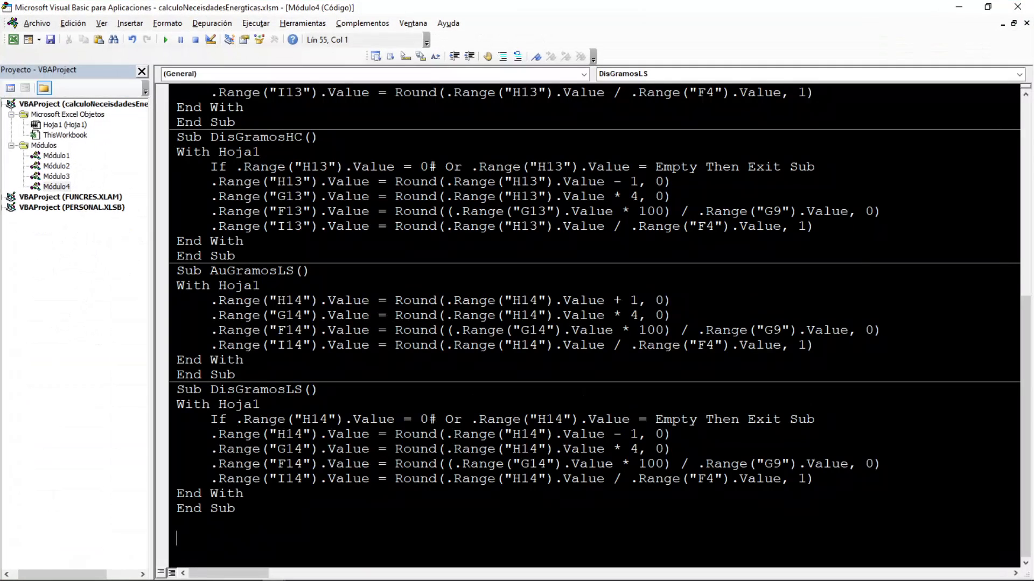
{"action": "double_click", "coordinate": [66, 157]}
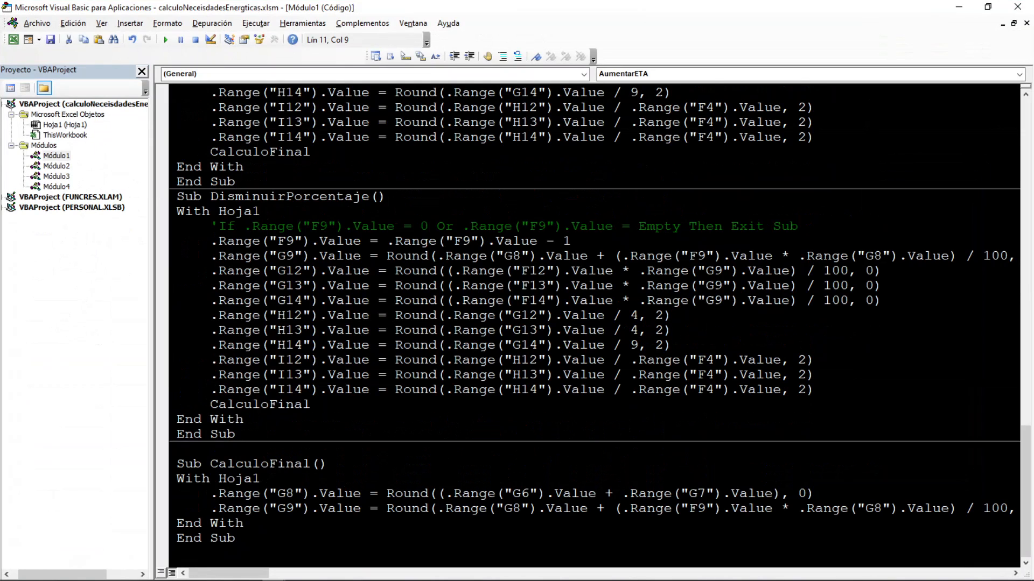
{"action": "left_click_drag", "start_coordinate": [238, 539], "coordinate": [168, 471]}
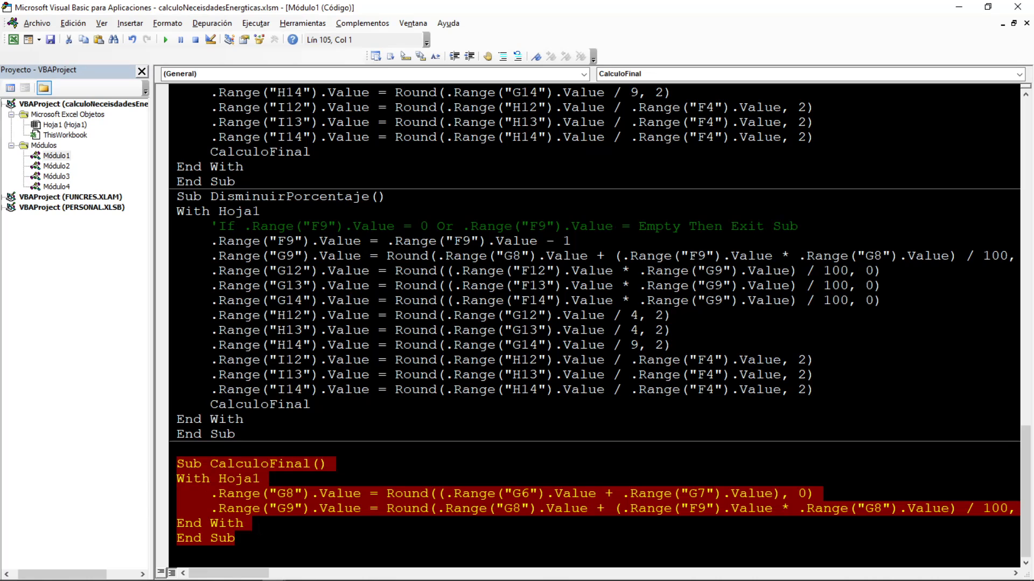
{"action": "left_click", "coordinate": [260, 552]}
{"action": "type", "text": "Sub CalculoFinal() With Hoja1     .Range(\"G8\").Value = Round((.Range(\"G6\").Value + .Range(\"G7\").Value), 0)     .Range(\"G9\").Value = Round(.Range(\"G8\").Value + (.Range(\"F9\").Value * .Range(\"G8\").Value) / 100, 2) End With End Sub"}
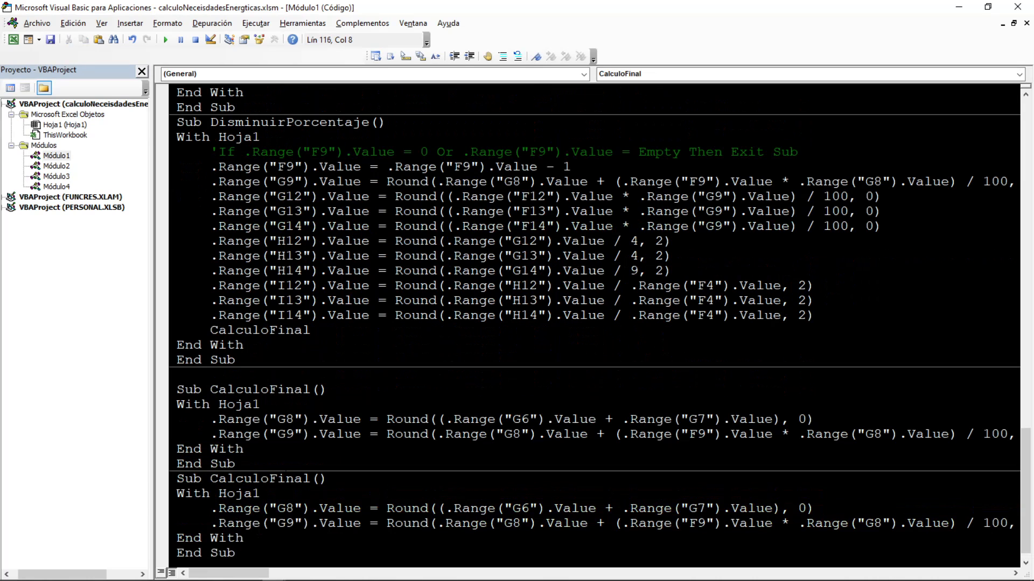
{"action": "left_click", "coordinate": [310, 479]}
{"action": "type", "text": "1"}
{"action": "left_click", "coordinate": [211, 509]}
{"action": "key", "text": "Return"}
{"action": "key", "text": "Up"}
Erase all the handwritten notes beside the tables on the Hoja1 worksheet
{"action": "key", "text": "alt+F11"}
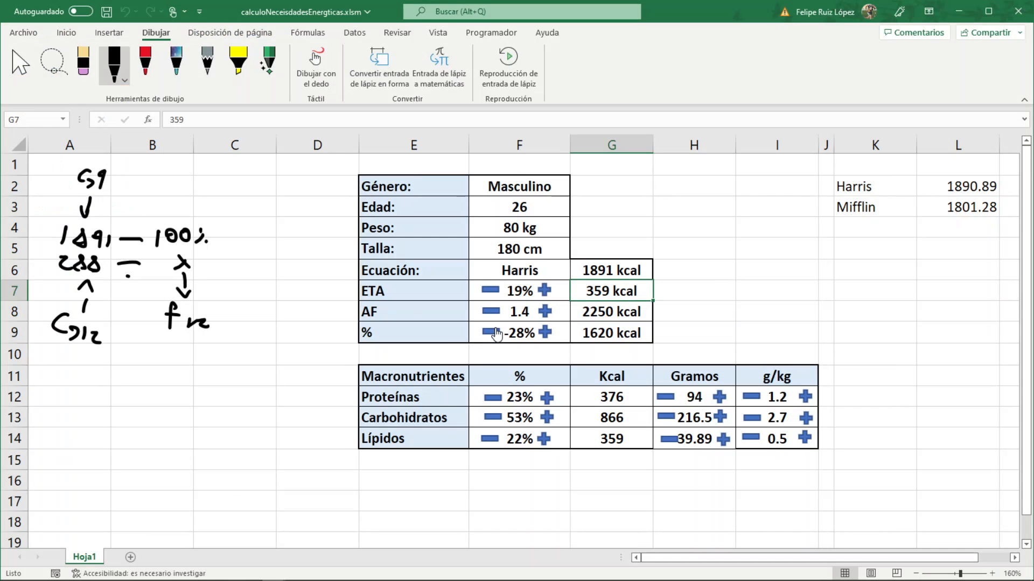
{"action": "left_click", "coordinate": [83, 62]}
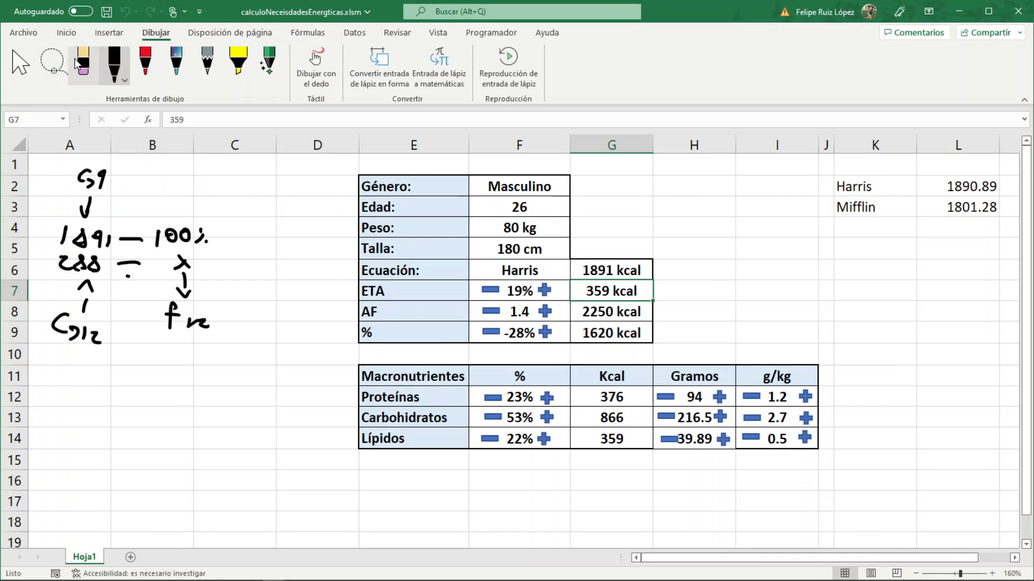
{"action": "mouse_move", "coordinate": [101, 175]}
{"action": "left_mouse_down"}
{"action": "mouse_move", "coordinate": [64, 243]}
{"action": "mouse_move", "coordinate": [92, 293]}
{"action": "mouse_move", "coordinate": [76, 336]}
{"action": "mouse_move", "coordinate": [172, 311]}
{"action": "mouse_move", "coordinate": [199, 272]}
{"action": "mouse_move", "coordinate": [171, 253]}
{"action": "mouse_move", "coordinate": [201, 242]}
{"action": "mouse_move", "coordinate": [199, 231]}
{"action": "mouse_move", "coordinate": [127, 270]}
{"action": "left_mouse_up"}
Handwrite "1891 — 100%" in black ink over columns A to C as the first line of a proportion
{"action": "left_click", "coordinate": [114, 62]}
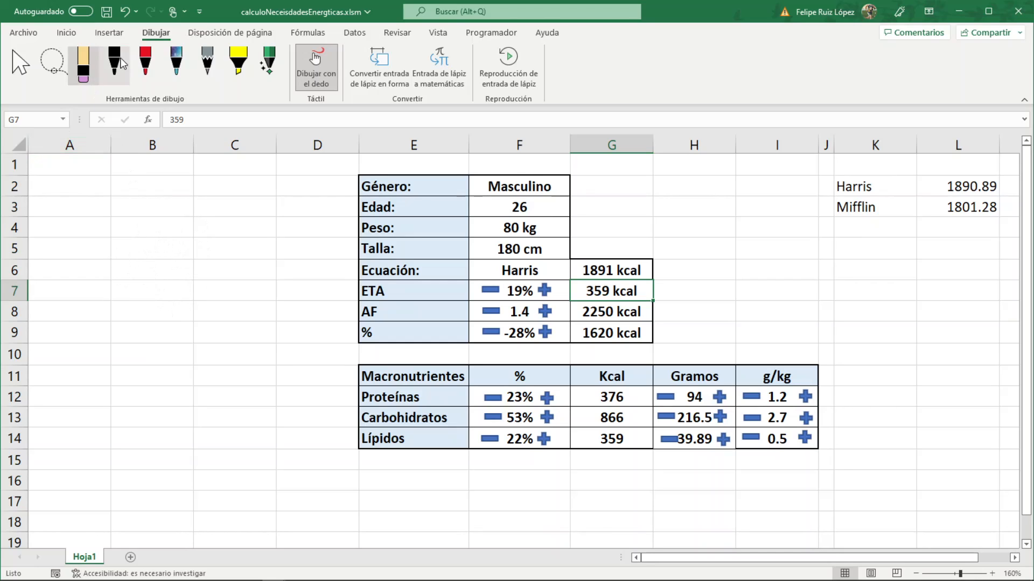
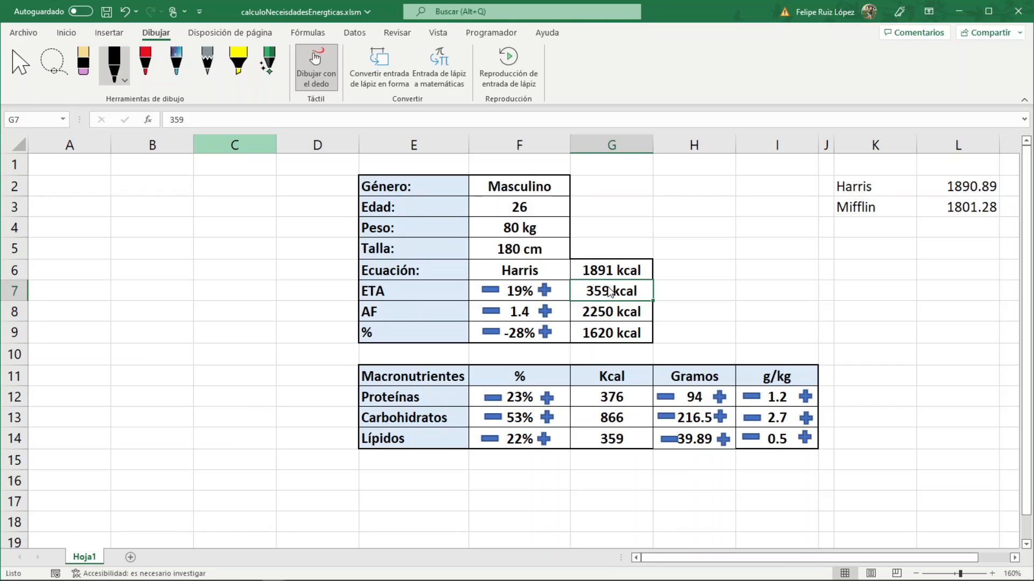
{"action": "mouse_move", "coordinate": [58, 202]}
{"action": "left_mouse_down"}
{"action": "mouse_move", "coordinate": [54, 219]}
{"action": "mouse_move", "coordinate": [78, 198]}
{"action": "left_mouse_up"}
{"action": "left_click_drag", "start_coordinate": [92, 202], "coordinate": [92, 215]}
{"action": "mouse_move", "coordinate": [101, 204]}
{"action": "left_mouse_down"}
{"action": "mouse_move", "coordinate": [98, 214]}
{"action": "mouse_move", "coordinate": [139, 208]}
{"action": "mouse_move", "coordinate": [155, 219]}
{"action": "left_mouse_up"}
{"action": "mouse_move", "coordinate": [179, 206]}
{"action": "left_mouse_down"}
{"action": "mouse_move", "coordinate": [170, 210]}
{"action": "mouse_move", "coordinate": [180, 206]}
{"action": "left_mouse_up"}
{"action": "left_click_drag", "start_coordinate": [197, 202], "coordinate": [195, 213]}
{"action": "left_click_drag", "start_coordinate": [218, 203], "coordinate": [207, 216]}
{"action": "left_click_drag", "start_coordinate": [208, 200], "coordinate": [221, 214]}
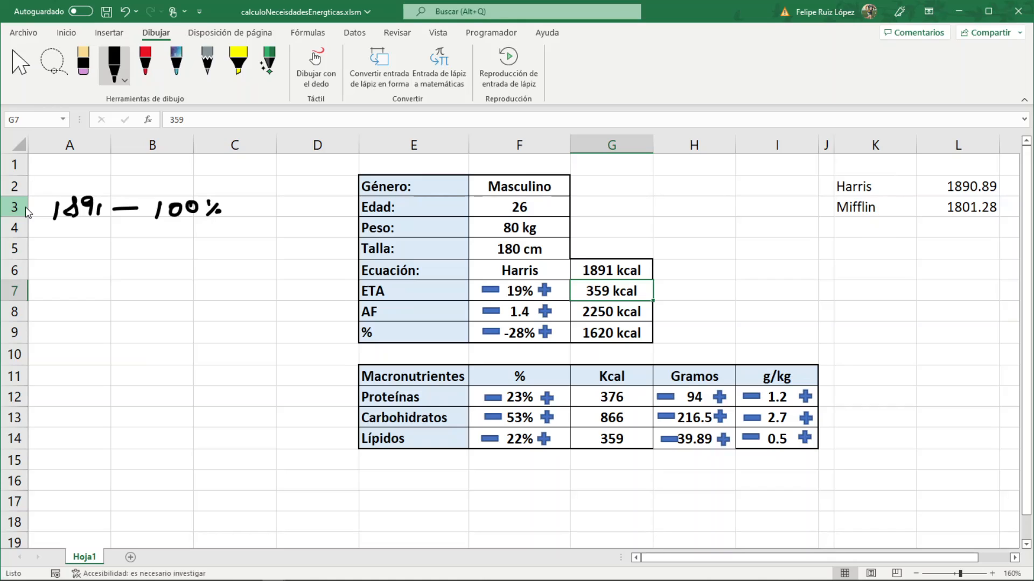
Handwrite the second proportion line "x — 19%" below the first one
{"action": "left_click_drag", "start_coordinate": [166, 230], "coordinate": [162, 247]}
{"action": "left_click_drag", "start_coordinate": [182, 235], "coordinate": [180, 251]}
{"action": "mouse_move", "coordinate": [197, 238]}
{"action": "left_mouse_down"}
{"action": "mouse_move", "coordinate": [188, 247]}
{"action": "mouse_move", "coordinate": [195, 233]}
{"action": "left_mouse_up"}
{"action": "left_click_drag", "start_coordinate": [200, 241], "coordinate": [204, 245]}
{"action": "left_click_drag", "start_coordinate": [78, 227], "coordinate": [94, 241]}
Label the handwritten x with an arrow and G7, and the 19% with an arrow and F7
{"action": "mouse_move", "coordinate": [94, 226]}
{"action": "left_mouse_down"}
{"action": "mouse_move", "coordinate": [78, 241]}
{"action": "mouse_move", "coordinate": [137, 236]}
{"action": "mouse_move", "coordinate": [81, 267]}
{"action": "left_mouse_up"}
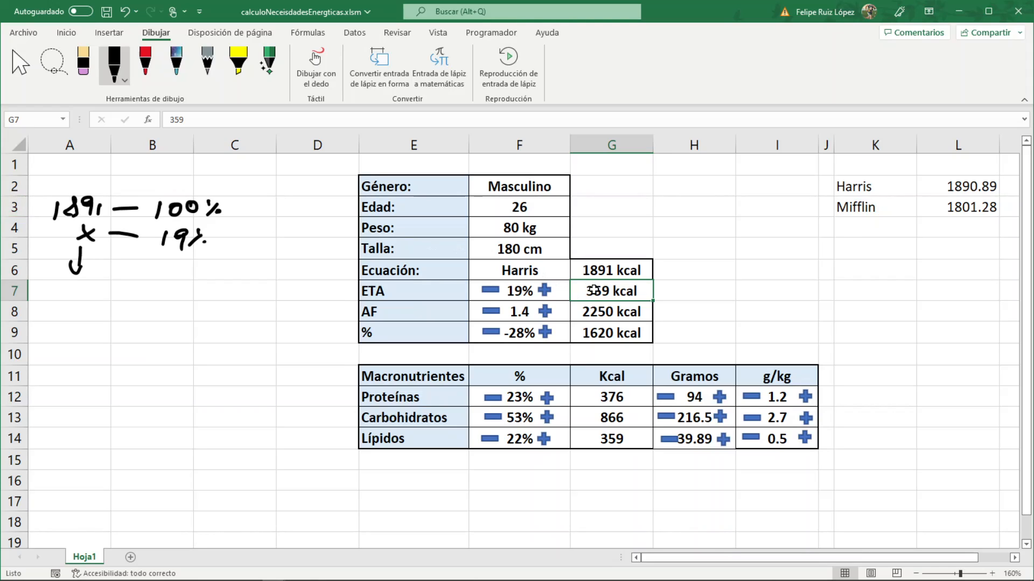
{"action": "mouse_move", "coordinate": [76, 284]}
{"action": "left_mouse_down"}
{"action": "mouse_move", "coordinate": [80, 302]}
{"action": "mouse_move", "coordinate": [94, 296]}
{"action": "mouse_move", "coordinate": [98, 276]}
{"action": "mouse_move", "coordinate": [102, 284]}
{"action": "left_mouse_up"}
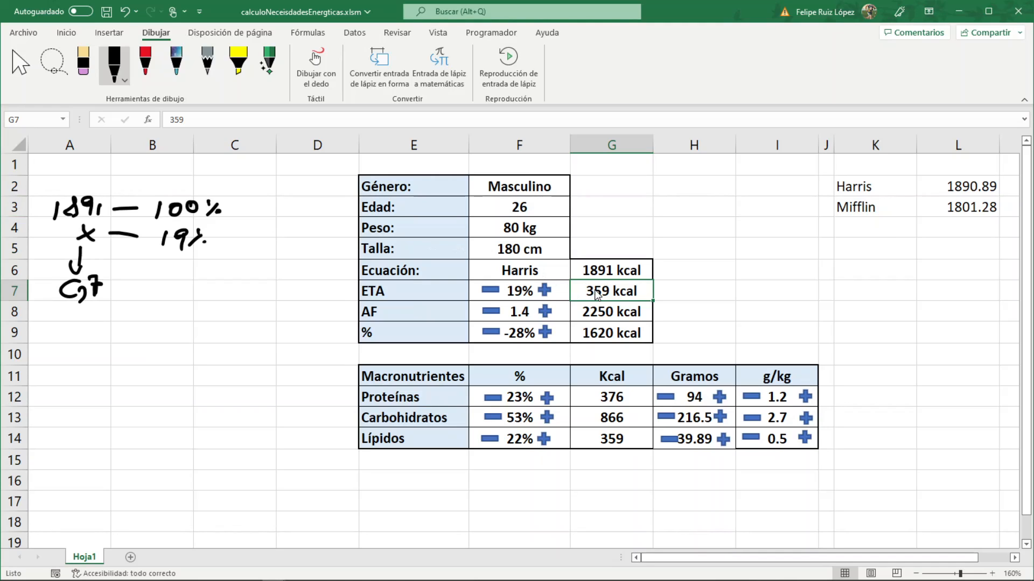
{"action": "left_click_drag", "start_coordinate": [179, 281], "coordinate": [183, 268]}
{"action": "mouse_move", "coordinate": [173, 267]}
{"action": "left_mouse_down"}
{"action": "mouse_move", "coordinate": [183, 257]}
{"action": "mouse_move", "coordinate": [191, 266]}
{"action": "left_mouse_up"}
{"action": "left_click", "coordinate": [519, 291]}
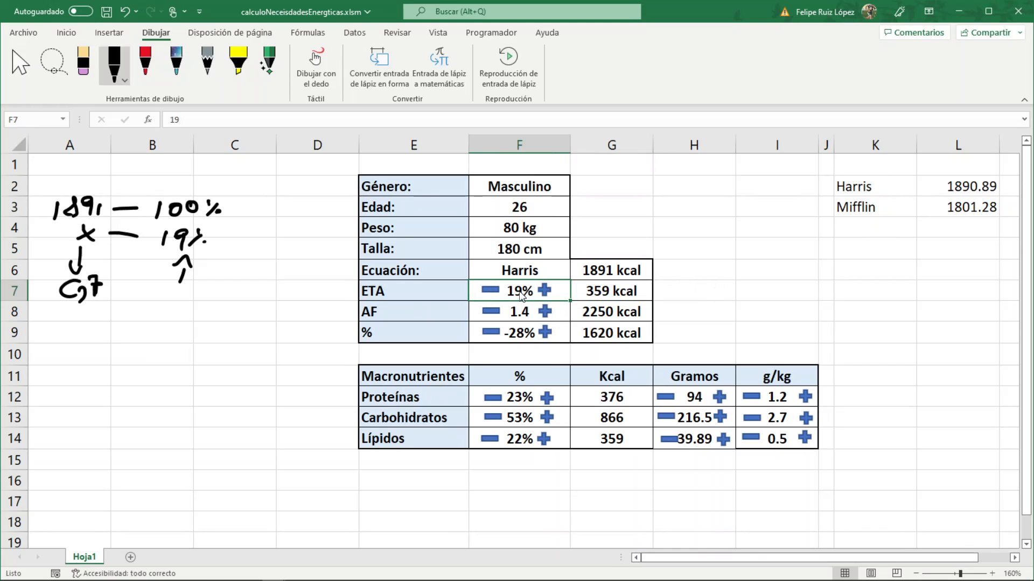
{"action": "mouse_move", "coordinate": [164, 284]}
{"action": "left_mouse_down"}
{"action": "mouse_move", "coordinate": [164, 308]}
{"action": "mouse_move", "coordinate": [171, 295]}
{"action": "left_mouse_up"}
{"action": "mouse_move", "coordinate": [158, 284]}
{"action": "left_mouse_down"}
{"action": "mouse_move", "coordinate": [169, 283]}
{"action": "mouse_move", "coordinate": [187, 311]}
{"action": "mouse_move", "coordinate": [199, 301]}
{"action": "left_mouse_up"}
Label the handwritten 1891 with an arrow and its cell reference G6
{"action": "mouse_move", "coordinate": [77, 177]}
{"action": "left_mouse_down"}
{"action": "mouse_move", "coordinate": [76, 192]}
{"action": "mouse_move", "coordinate": [79, 183]}
{"action": "left_mouse_up"}
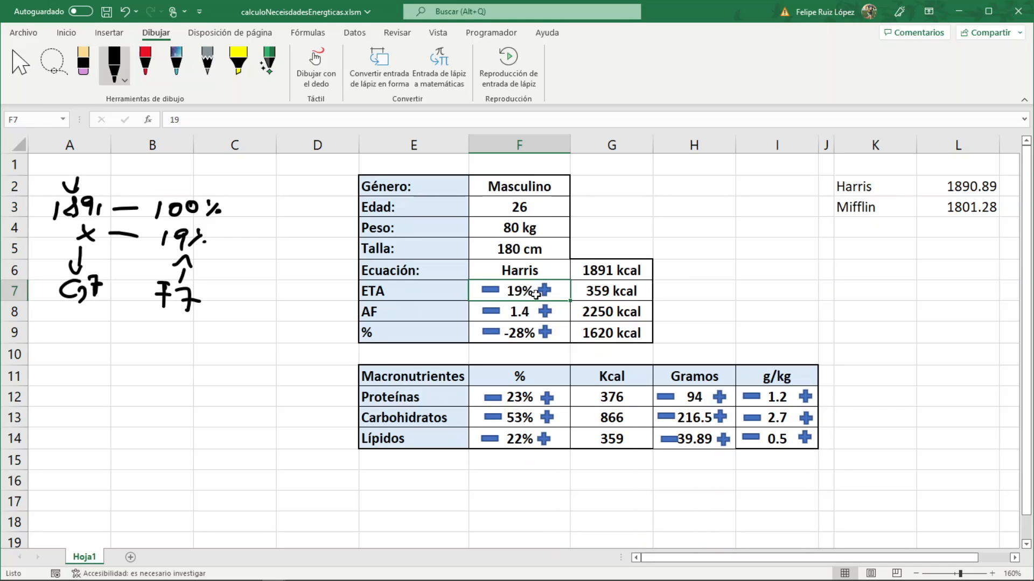
{"action": "left_click", "coordinate": [632, 269]}
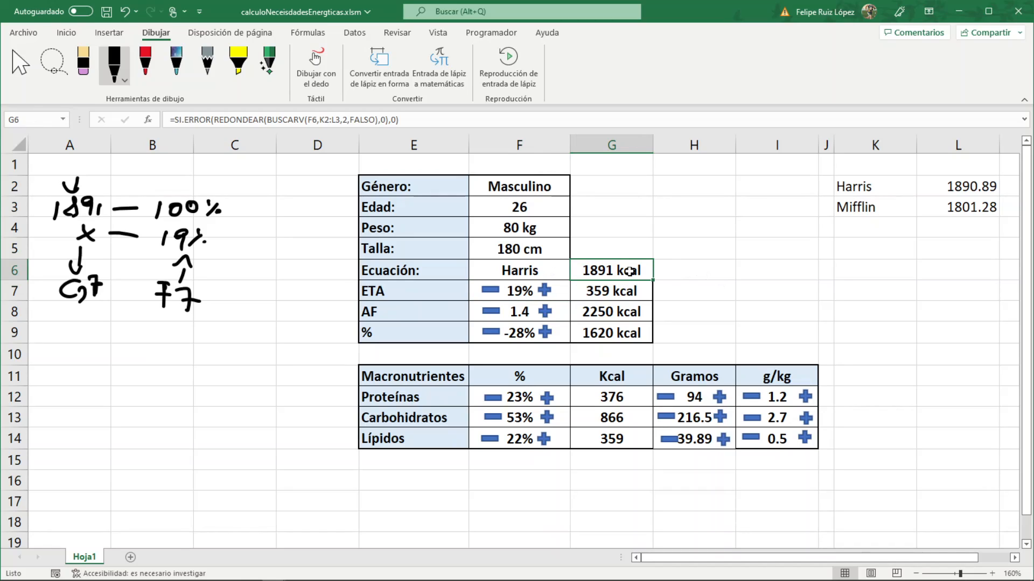
{"action": "left_click_drag", "start_coordinate": [70, 156], "coordinate": [71, 164]}
{"action": "mouse_move", "coordinate": [66, 161]}
{"action": "left_mouse_down"}
{"action": "mouse_move", "coordinate": [71, 171]}
{"action": "mouse_move", "coordinate": [89, 163]}
{"action": "mouse_move", "coordinate": [84, 172]}
{"action": "left_mouse_up"}
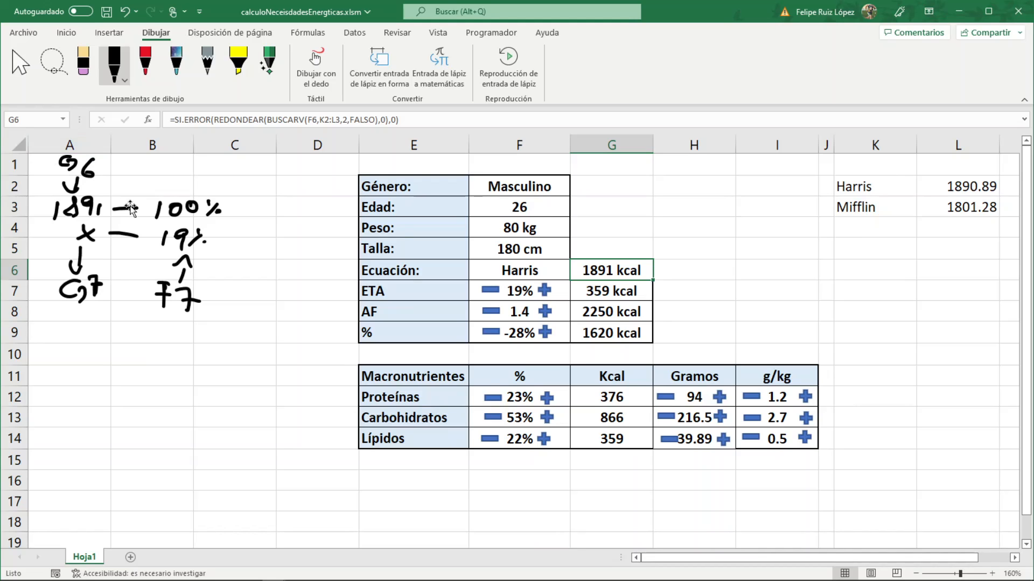
Return to the VBA code and arrange its window so the handwritten proportion stays visible beside CalculoFinal1
{"action": "key", "text": "alt+F11"}
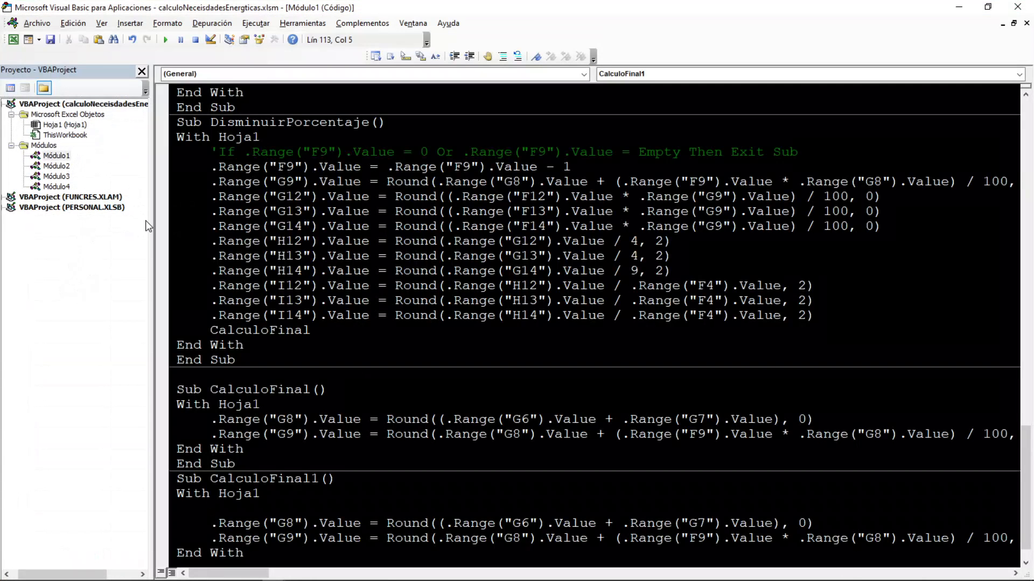
{"action": "left_click_drag", "start_coordinate": [149, 225], "coordinate": [27, 225]}
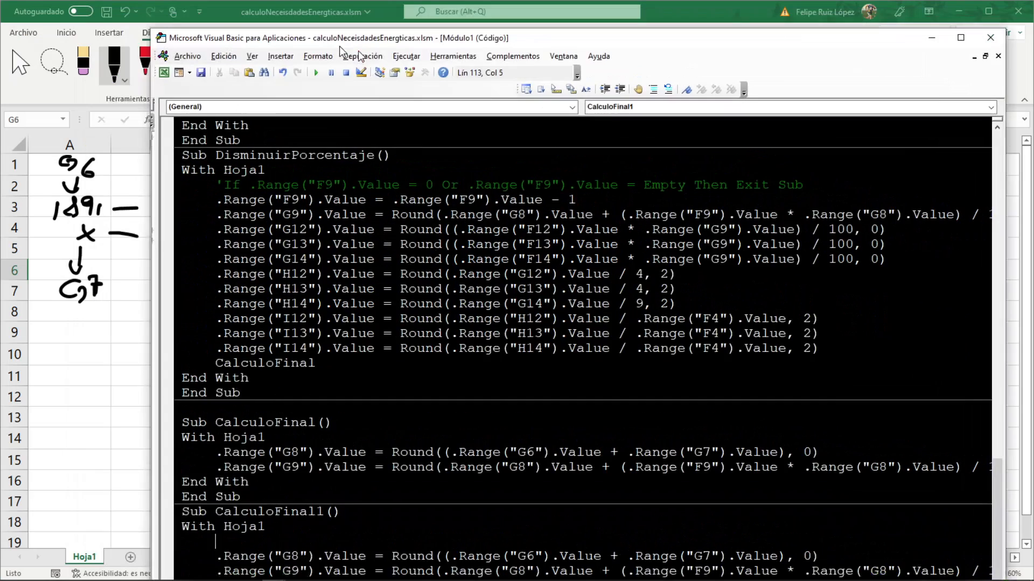
{"action": "left_click_drag", "start_coordinate": [339, 46], "coordinate": [441, 45]}
{"action": "scroll", "coordinate": [647, 350], "scroll_direction": "down", "scroll_amount": 1}
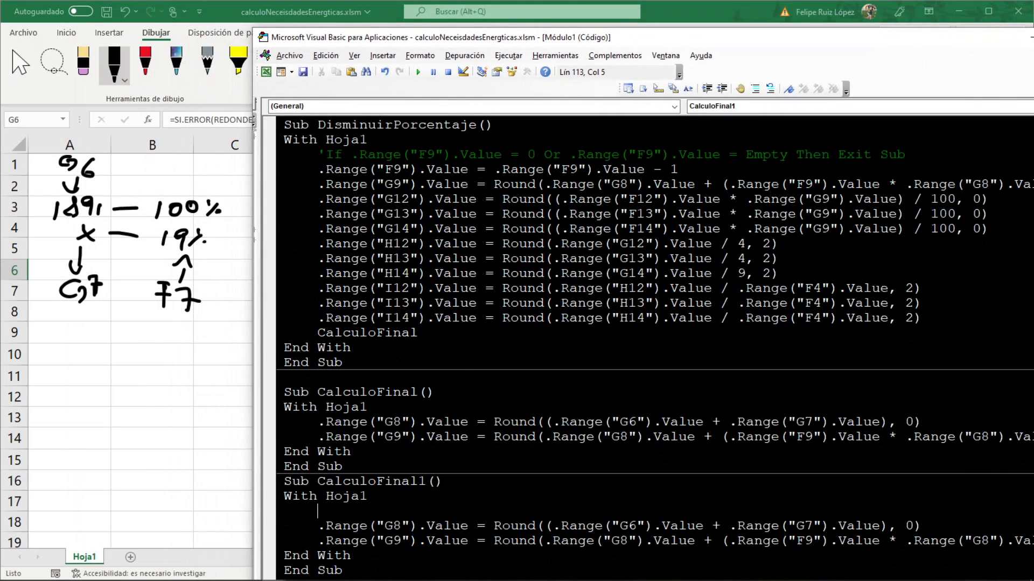
Begin an assignment to .Range("G7").Value on the empty line of CalculoFinal1
{"action": "type", "text": ".Range(\"\")"}
{"action": "type", "text": ".value"}
{"action": "key", "text": "Left"}
{"action": "key", "text": "Left"}
{"action": "key", "text": "Left"}
{"action": "key", "text": "Left"}
{"action": "key", "text": "Left"}
{"action": "key", "text": "Left"}
{"action": "key", "text": "Left"}
{"action": "type", "text": "G7"}
{"action": "key", "text": "Right"}
{"action": "key", "text": "Right"}
{"action": "key", "text": "Right"}
{"action": "key", "text": "Right"}
{"action": "key", "text": "Right"}
{"action": "key", "text": "Right"}
{"action": "key", "text": "Right"}
{"action": "type", "text": "="}
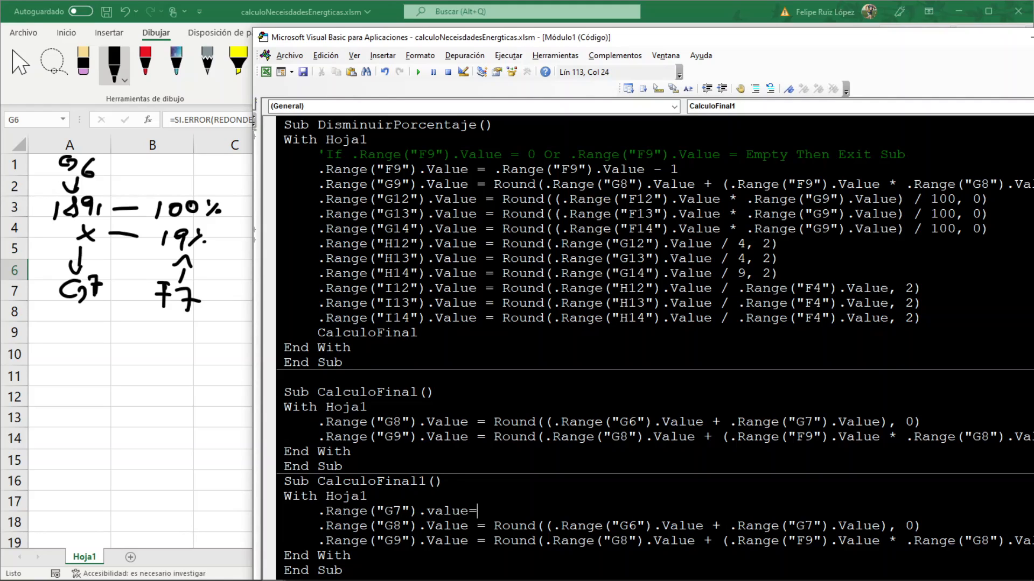
Enter the product .Range("F7").Value * .Range("G6").Value on the right side of the G7 assignment
{"action": "type", "text": ".Range(\"\").VALUE"}
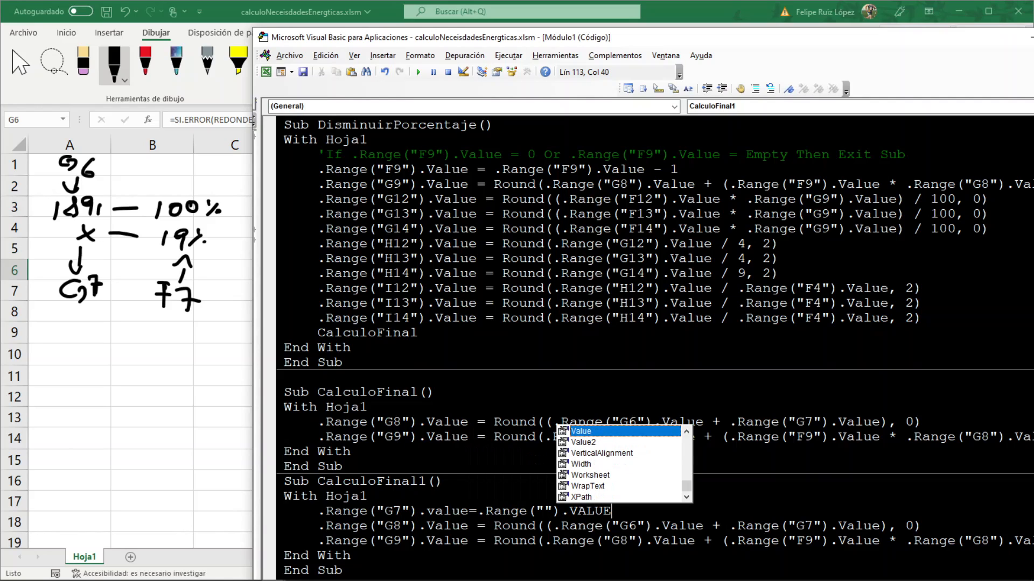
{"action": "type", "text": "*"}
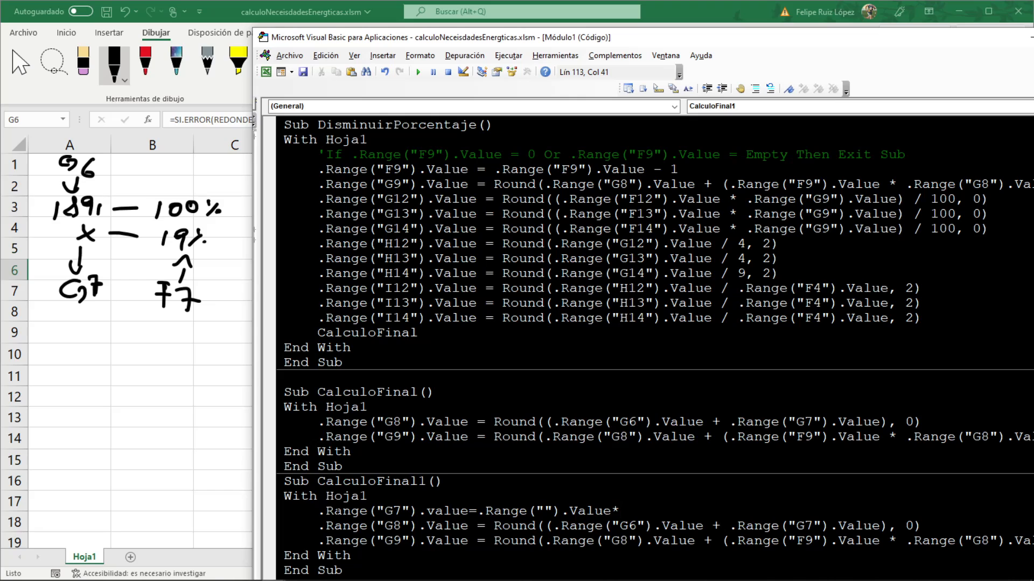
{"action": "left_click", "coordinate": [547, 511]}
{"action": "type", "text": "F7"}
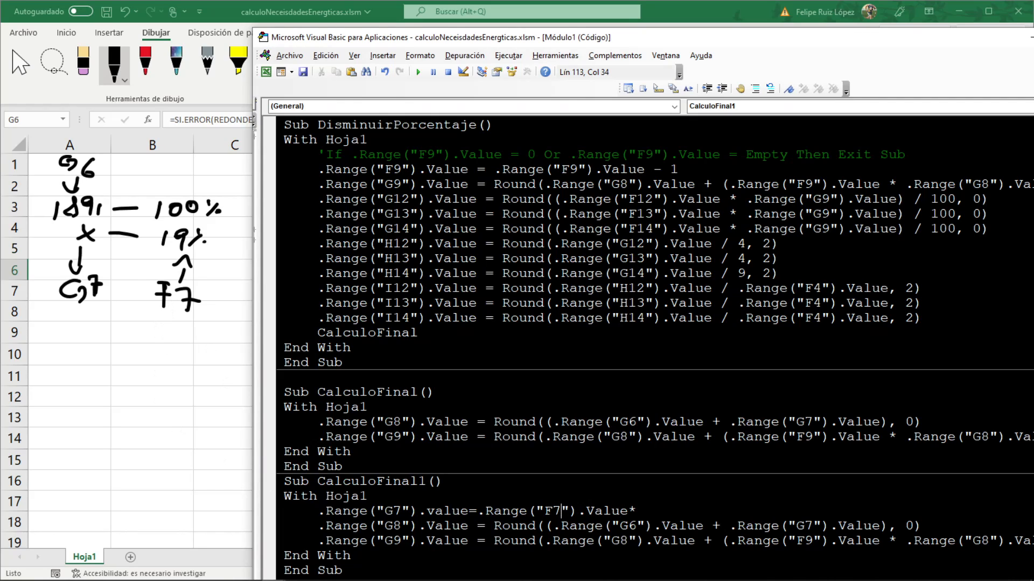
{"action": "left_click", "coordinate": [637, 511]}
{"action": "type", "text": ".Range(\"\").VALUE"}
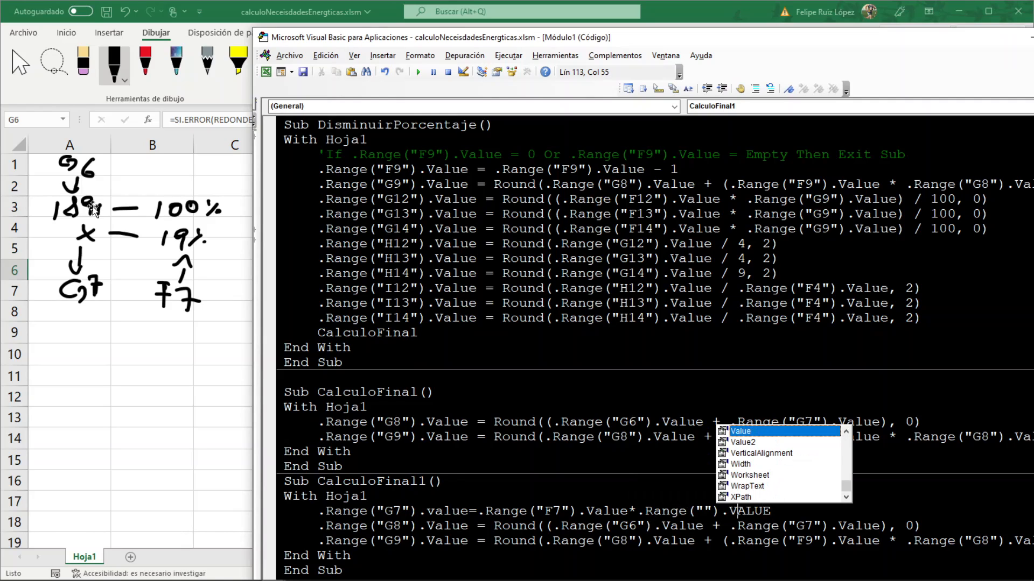
{"action": "key", "text": "Left"}
{"action": "key", "text": "Left"}
{"action": "key", "text": "Left"}
{"action": "key", "text": "Left"}
{"action": "type", "text": "G6"}
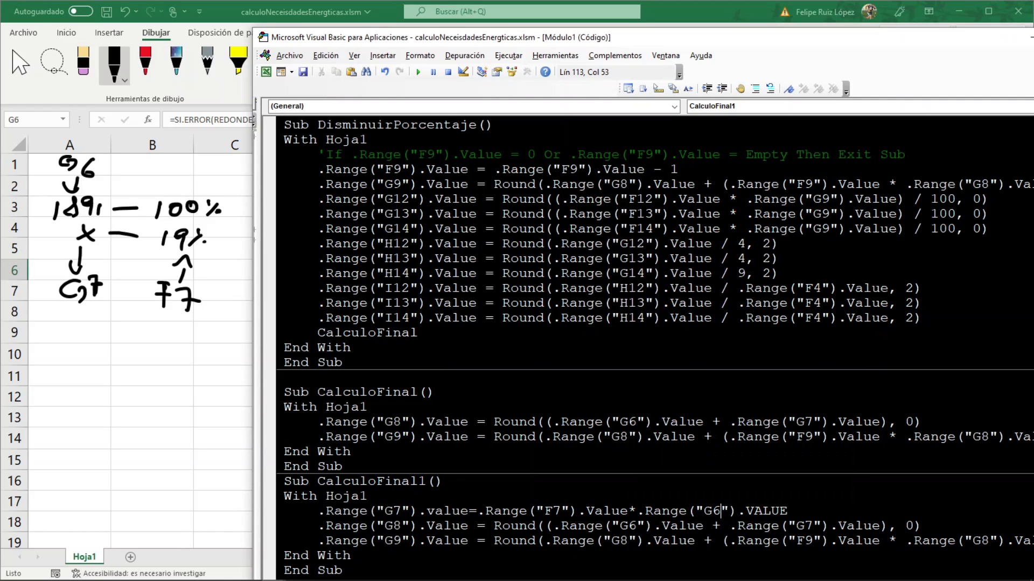
Enclose the F7 by G6 product in parentheses and divide it by 100
{"action": "key", "text": "Right"}
{"action": "key", "text": "Right"}
{"action": "key", "text": "Right"}
{"action": "key", "text": "Right"}
{"action": "key", "text": "Right"}
{"action": "key", "text": "Right"}
{"action": "key", "text": "Right"}
{"action": "type", "text": ")"}
{"action": "key", "text": "Left"}
{"action": "key", "text": "Left"}
{"action": "key", "text": "Left"}
{"action": "key", "text": "Left"}
{"action": "key", "text": "Left"}
{"action": "key", "text": "Left"}
{"action": "key", "text": "Left"}
{"action": "key", "text": "Left"}
{"action": "key", "text": "Left"}
{"action": "key", "text": "Left"}
{"action": "key", "text": "Left"}
{"action": "key", "text": "Left"}
{"action": "key", "text": "Left"}
{"action": "key", "text": "Left"}
{"action": "key", "text": "Left"}
{"action": "key", "text": "Left"}
{"action": "key", "text": "Left"}
{"action": "key", "text": "Left"}
{"action": "key", "text": "Left"}
{"action": "key", "text": "Left"}
{"action": "type", "text": "("}
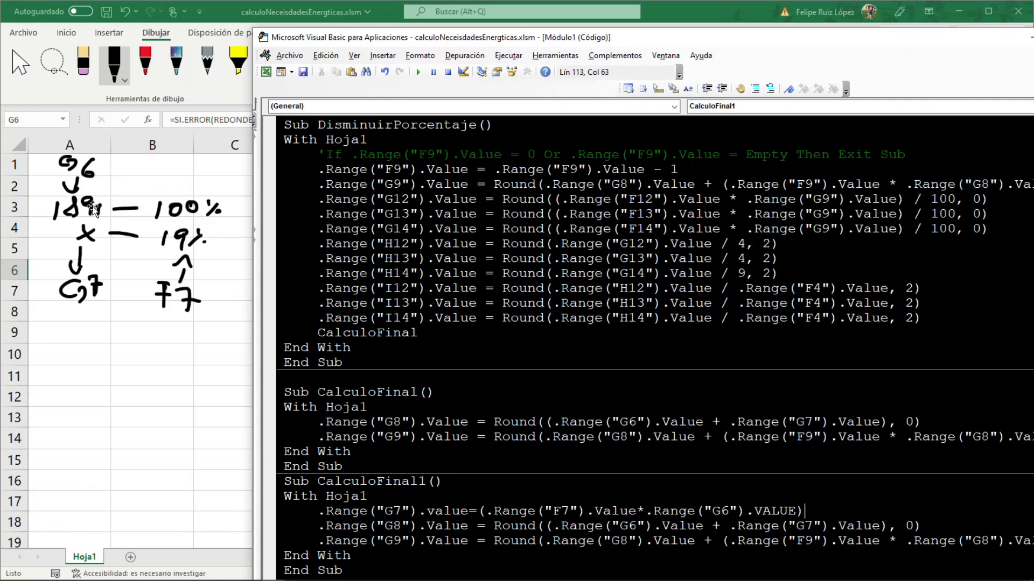
{"action": "type", "text": "/100"}
Wrap the G7 expression in Round with 0 decimals
{"action": "key", "text": "Left"}
{"action": "key", "text": "Left"}
{"action": "key", "text": "Left"}
{"action": "key", "text": "Left"}
{"action": "key", "text": "Left"}
{"action": "key", "text": "Left"}
{"action": "key", "text": "Left"}
{"action": "key", "text": "Left"}
{"action": "key", "text": "Left"}
{"action": "key", "text": "Left"}
{"action": "key", "text": "Left"}
{"action": "type", "text": "ROUND("}
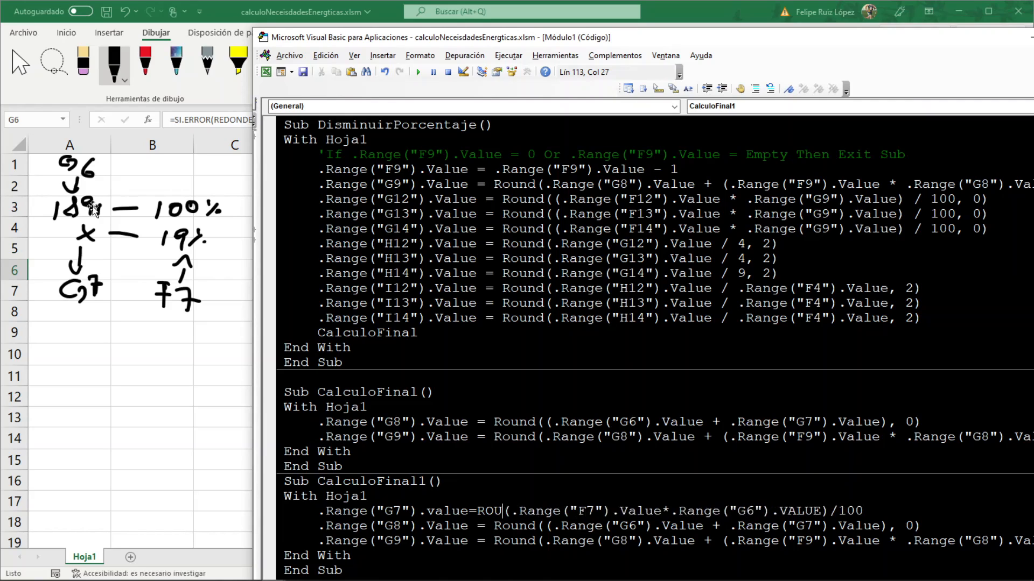
{"action": "key", "text": "End"}
{"action": "type", "text": ",0)"}
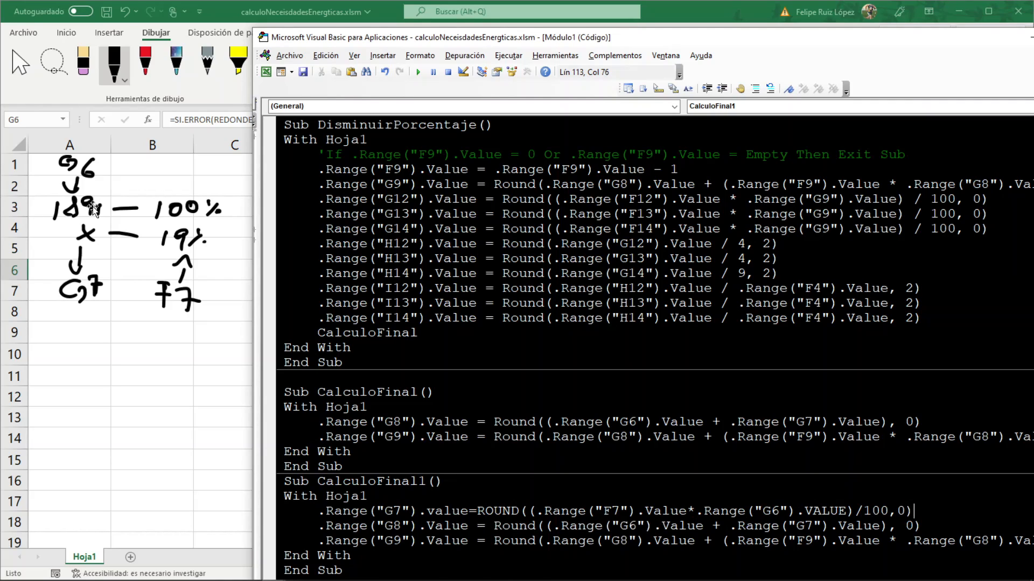
{"action": "left_click", "coordinate": [411, 511]}
Maximize the code window and add a new procedure Sub MODIFICACION() below CalculoFinal1
{"action": "left_click", "coordinate": [343, 570]}
{"action": "key", "text": "Return"}
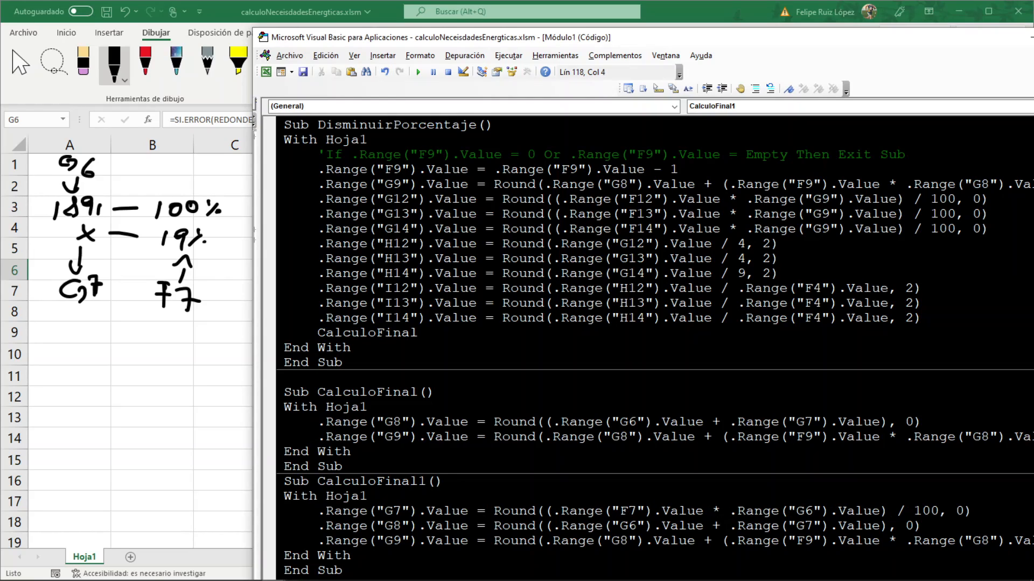
{"action": "double_click", "coordinate": [486, 41]}
{"action": "type", "text": "SUB MOFI"}
{"action": "key", "text": "BackSpace"}
{"action": "key", "text": "BackSpace"}
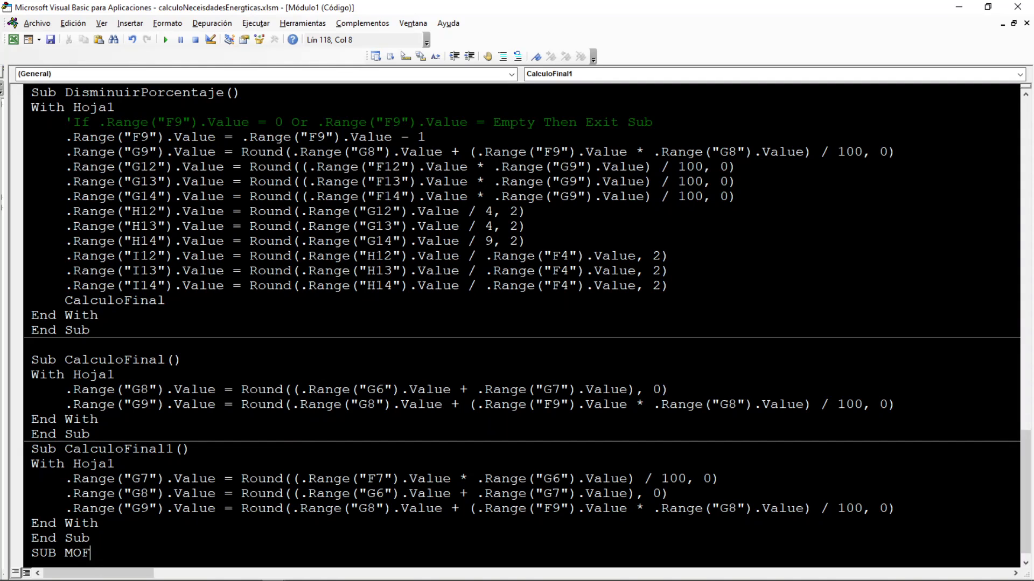
{"action": "type", "text": "DIFICACION("}
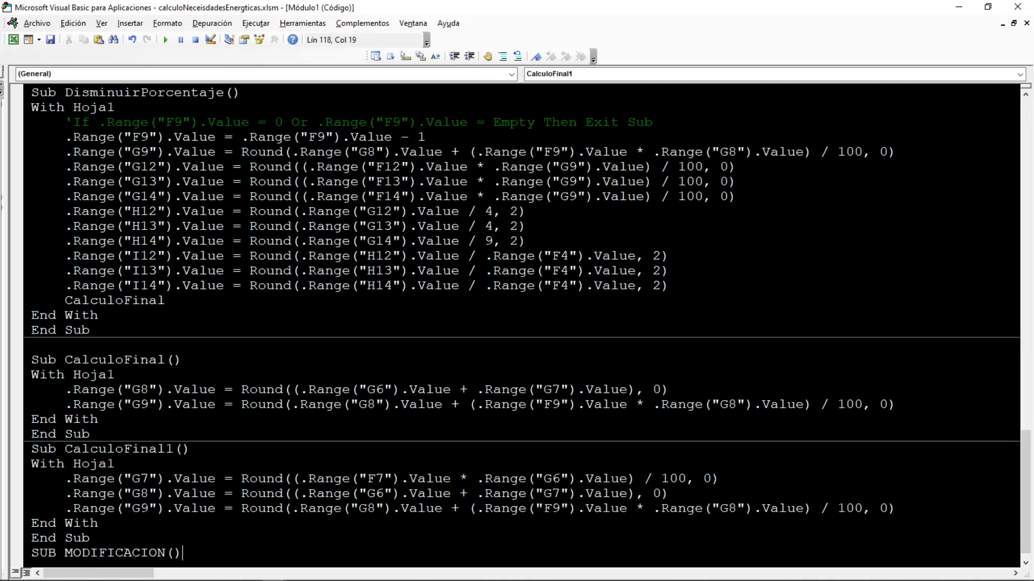
{"action": "key", "text": "Return"}
{"action": "scroll", "coordinate": [522, 326], "scroll_direction": "down", "scroll_amount": 1}
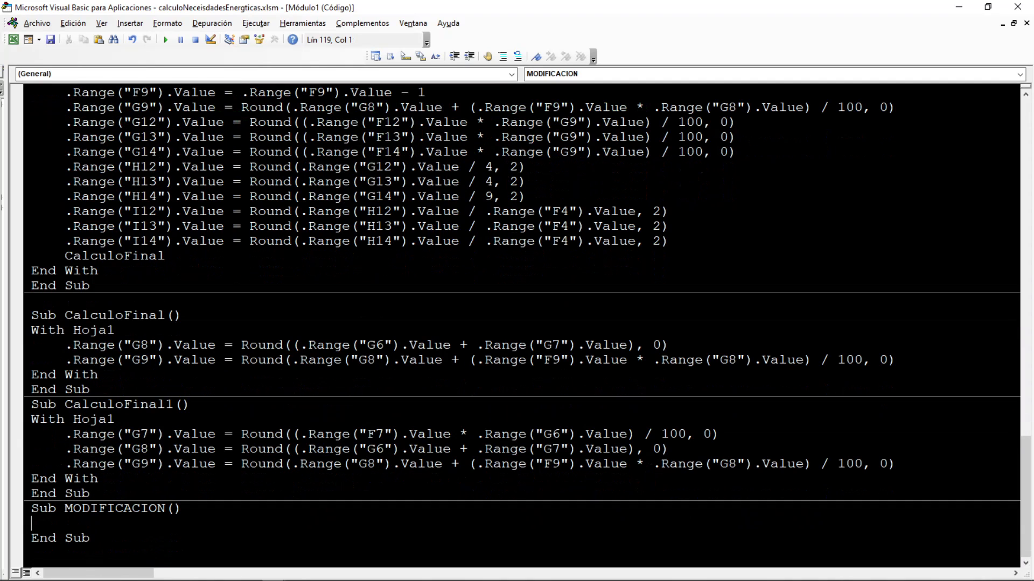
Add a call to CalculoFinal1 and a With Hoja1 line inside the MODIFICACION procedure
{"action": "double_click", "coordinate": [158, 404]}
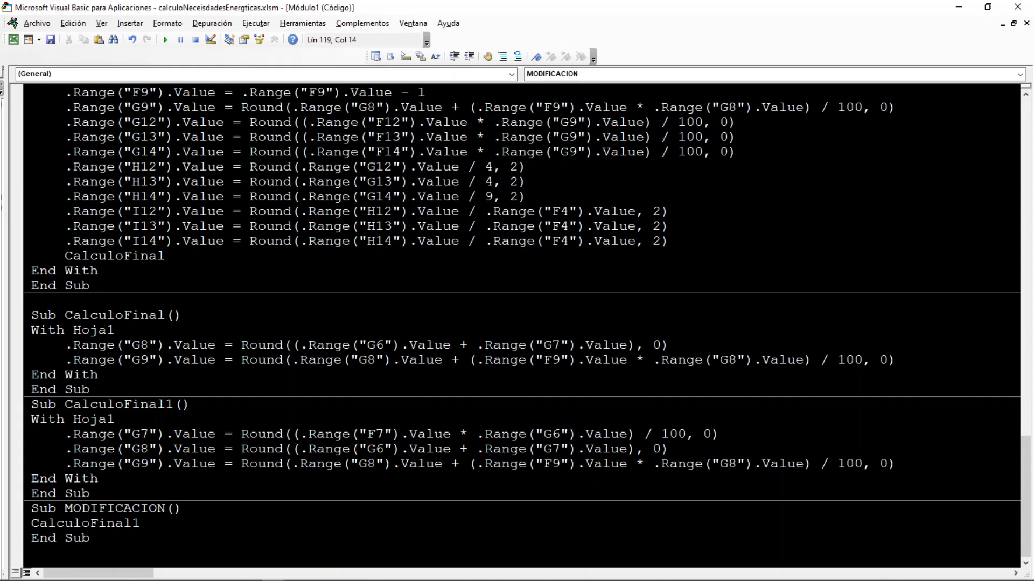
{"action": "key", "text": "Return"}
{"action": "type", "text": "WITH hOFJA"}
{"action": "key", "text": "BackSpace"}
{"action": "key", "text": "BackSpace"}
{"action": "key", "text": "BackSpace"}
{"action": "type", "text": "JA1"}
Copy the calculation lines for G12 through I14 from the AumentarETA procedure, leaving out the G7 line
{"action": "scroll", "coordinate": [521, 323], "scroll_direction": "up", "scroll_amount": 20}
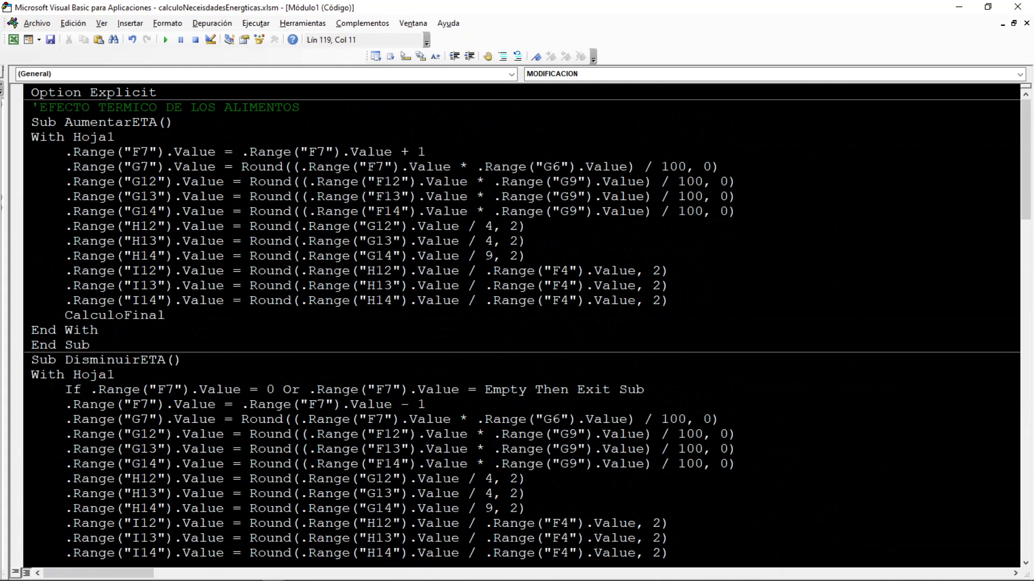
{"action": "left_click_drag", "start_coordinate": [668, 301], "coordinate": [53, 172]}
{"action": "key", "text": "ctrl+c"}
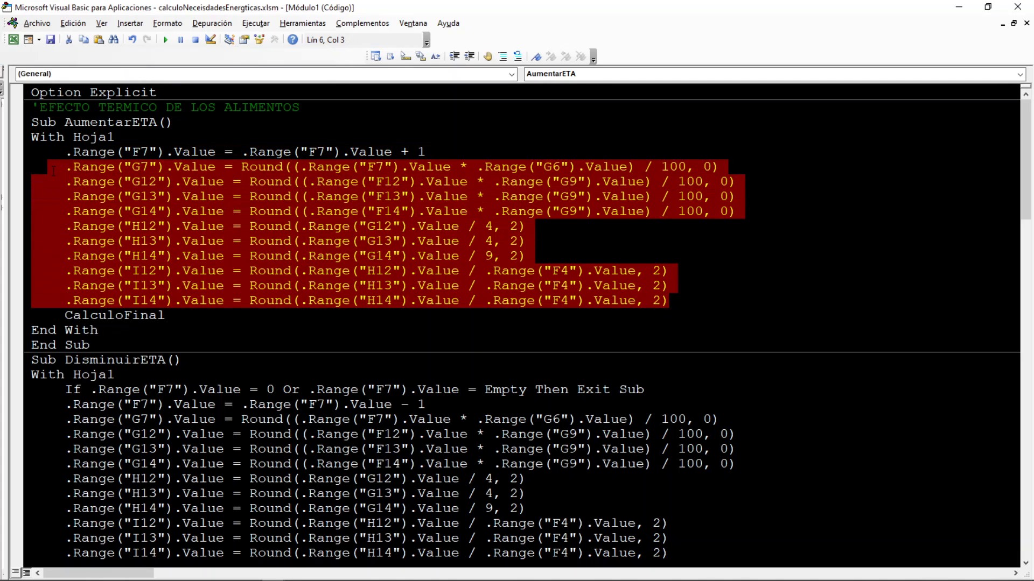
{"action": "key", "text": "alt+F11"}
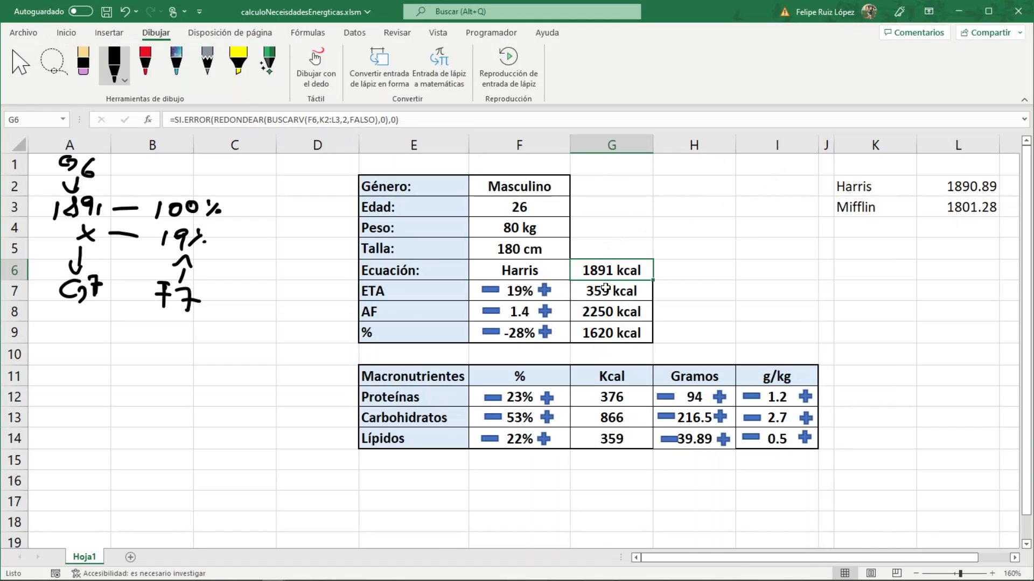
{"action": "key", "text": "alt+F11"}
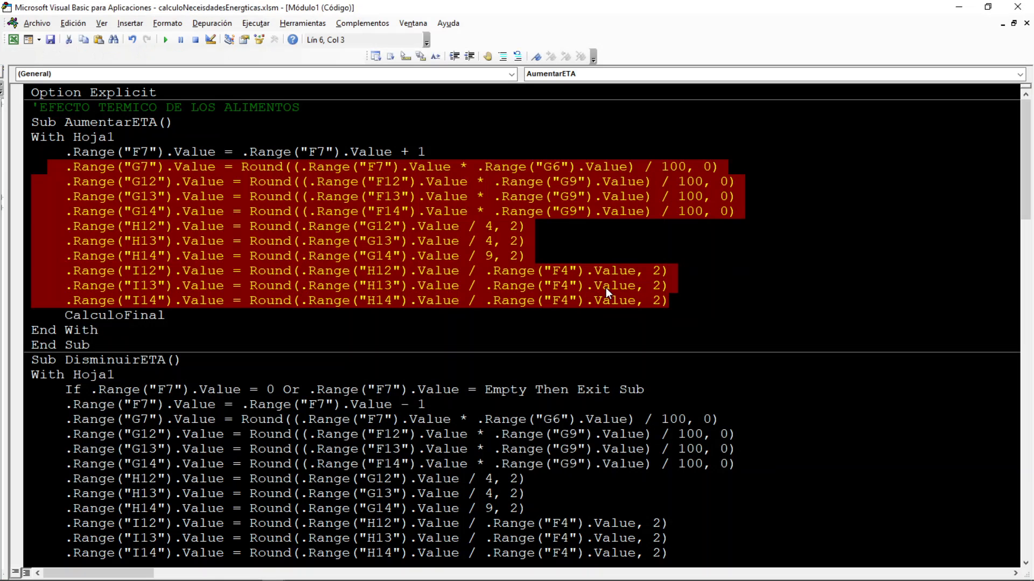
{"action": "left_click", "coordinate": [653, 301]}
{"action": "left_click_drag", "start_coordinate": [667, 300], "coordinate": [34, 178]}
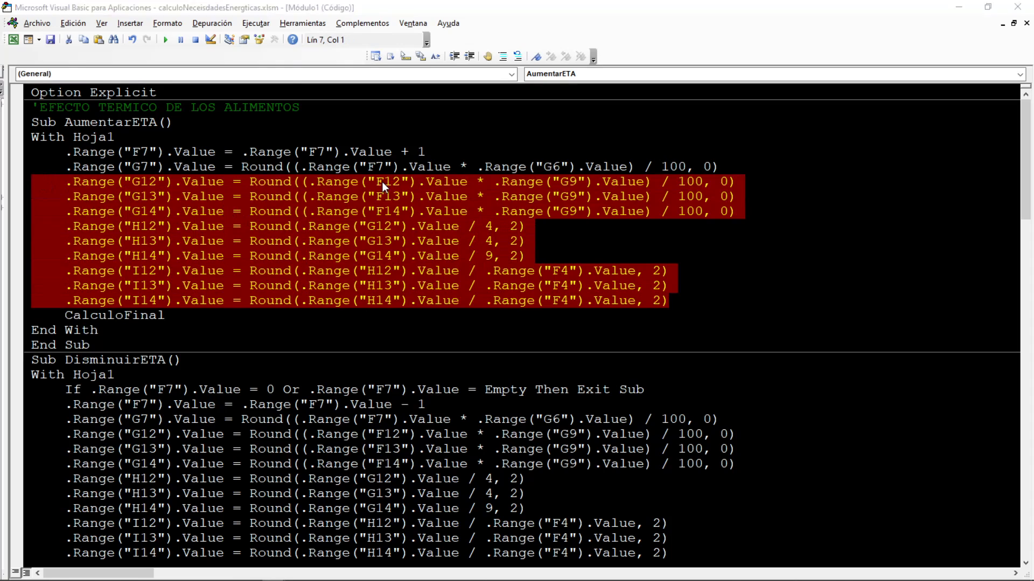
{"action": "key", "text": "alt+F11"}
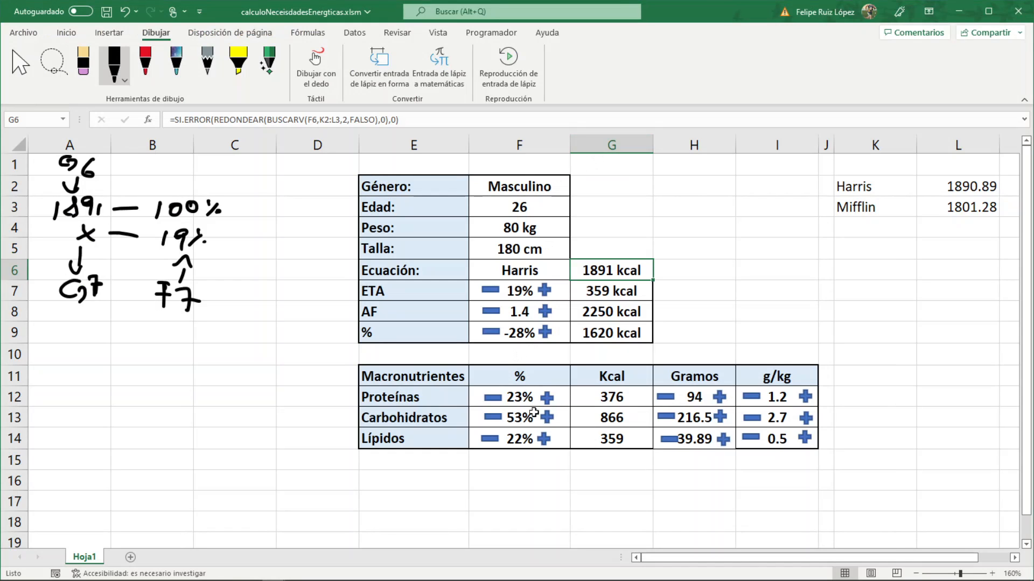
{"action": "key", "text": "alt+F11"}
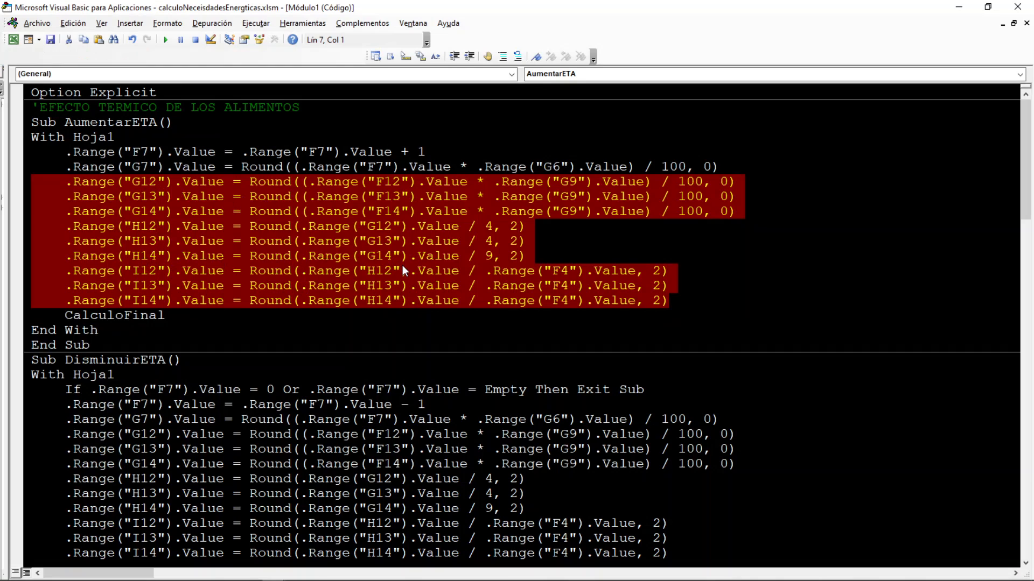
Paste the copied G12 to I14 lines below CalculoFinal1 in MODIFICACION and indent the CalculoFinal1 call to match
{"action": "scroll", "coordinate": [403, 265], "scroll_direction": "down", "scroll_amount": 17}
{"action": "scroll", "coordinate": [521, 323], "scroll_direction": "down", "scroll_amount": 1}
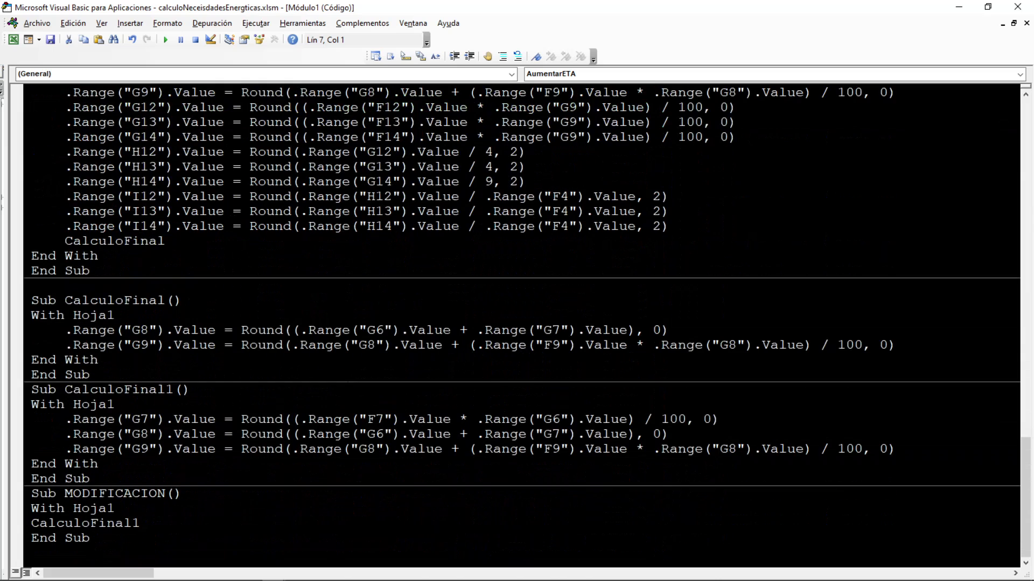
{"action": "left_click", "coordinate": [141, 523]}
{"action": "key", "text": "Return"}
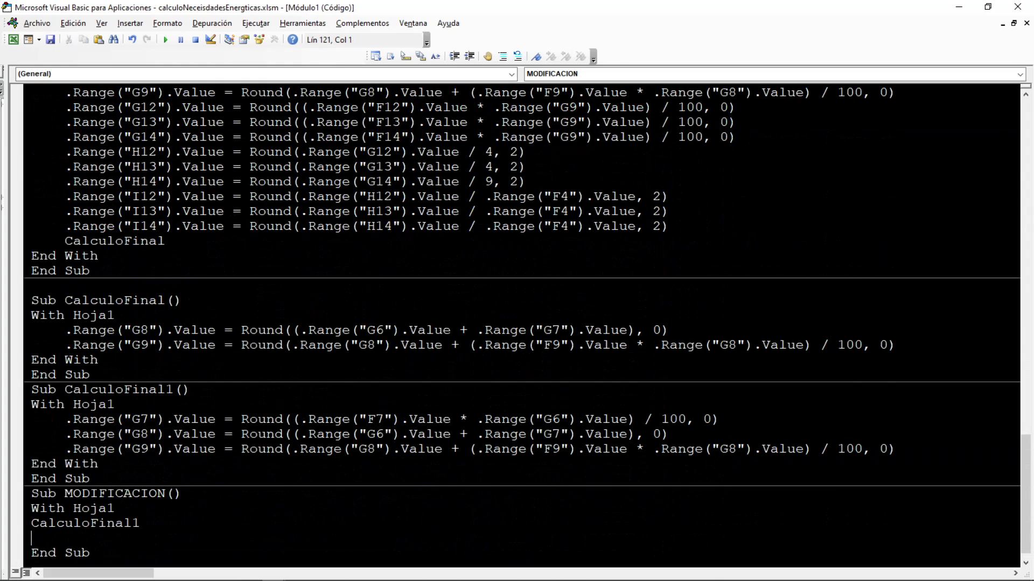
{"action": "key", "text": "ctrl+v"}
{"action": "left_click", "coordinate": [31, 420]}
{"action": "key", "text": "Tab"}
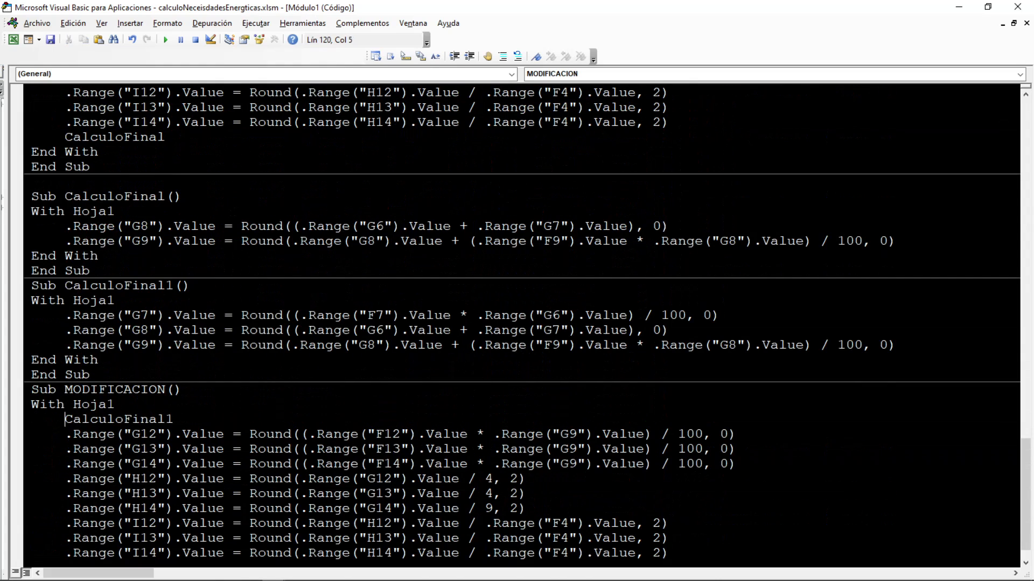
Widen the project explorer slightly and switch back to the worksheet to review the input cells F2:F6
{"action": "double_click", "coordinate": [116, 389]}
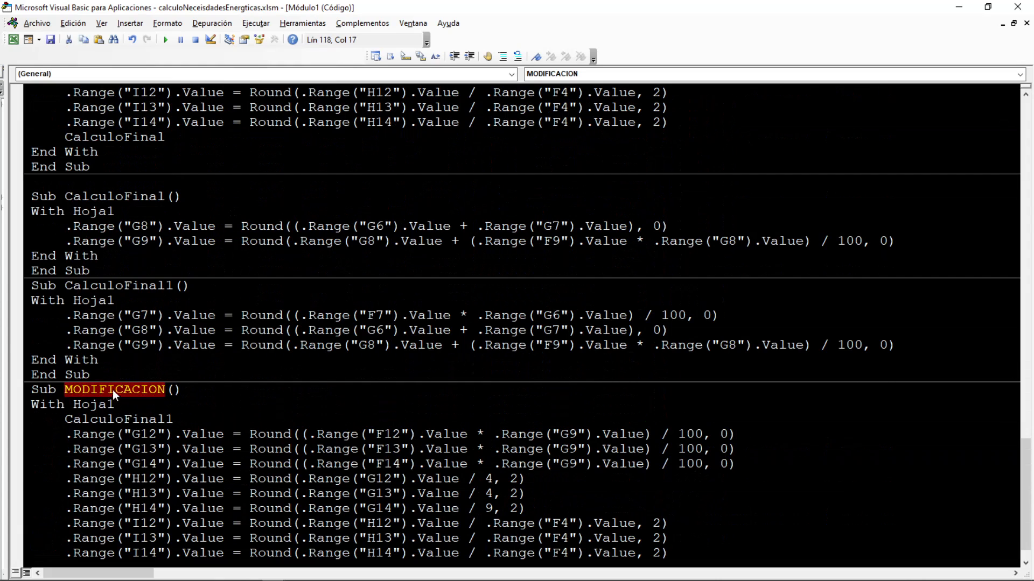
{"action": "left_click_drag", "start_coordinate": [6, 343], "coordinate": [74, 346]}
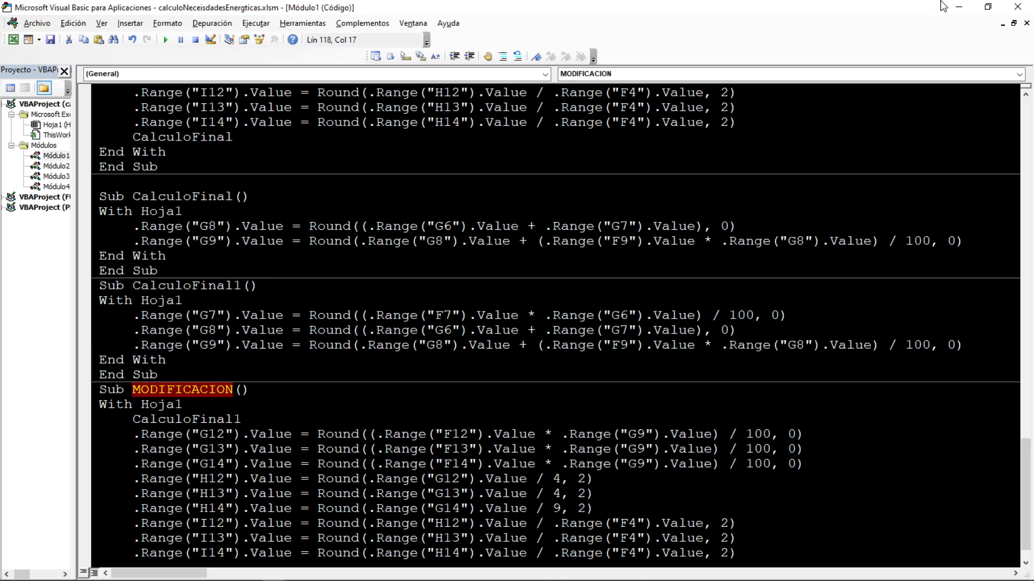
{"action": "left_click", "coordinate": [959, 7]}
{"action": "left_click_drag", "start_coordinate": [521, 186], "coordinate": [519, 269]}
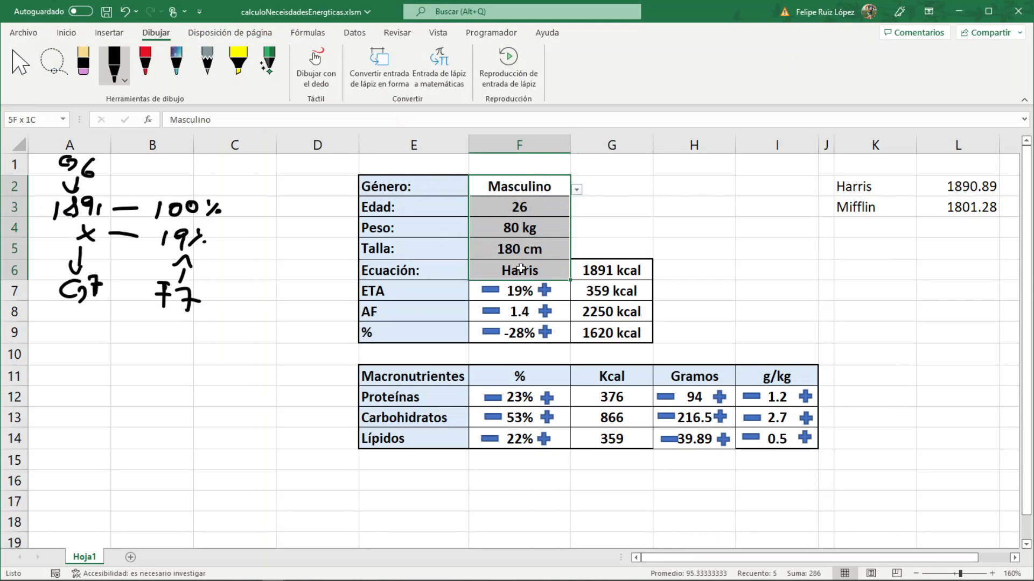
{"action": "left_click", "coordinate": [631, 241]}
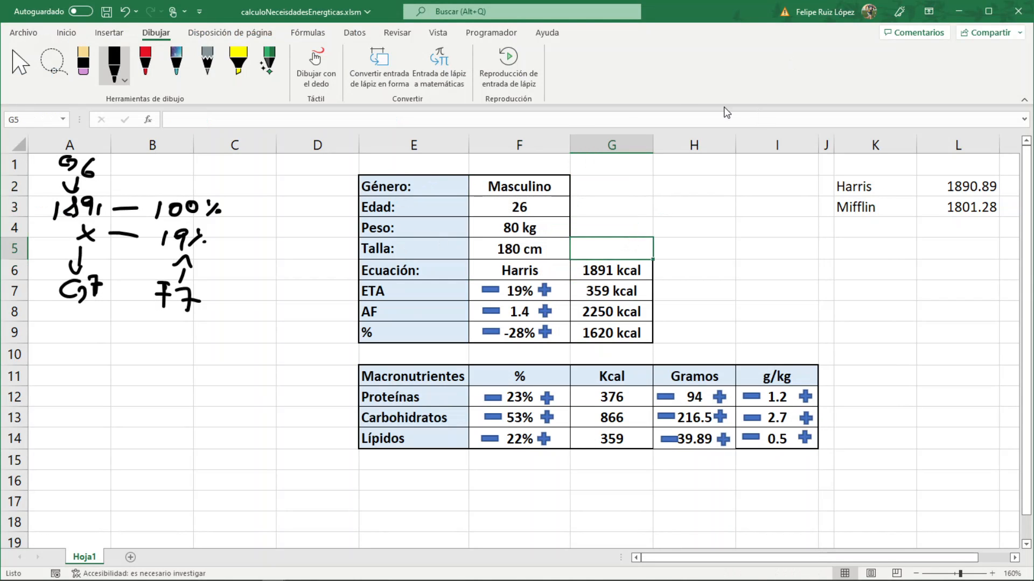
Set the worksheet inputs to Género Femenino, Edad 19, Peso 65 and Talla 167
{"action": "left_click", "coordinate": [544, 189]}
{"action": "left_click", "coordinate": [575, 192]}
{"action": "left_click", "coordinate": [547, 203]}
{"action": "left_click", "coordinate": [547, 207]}
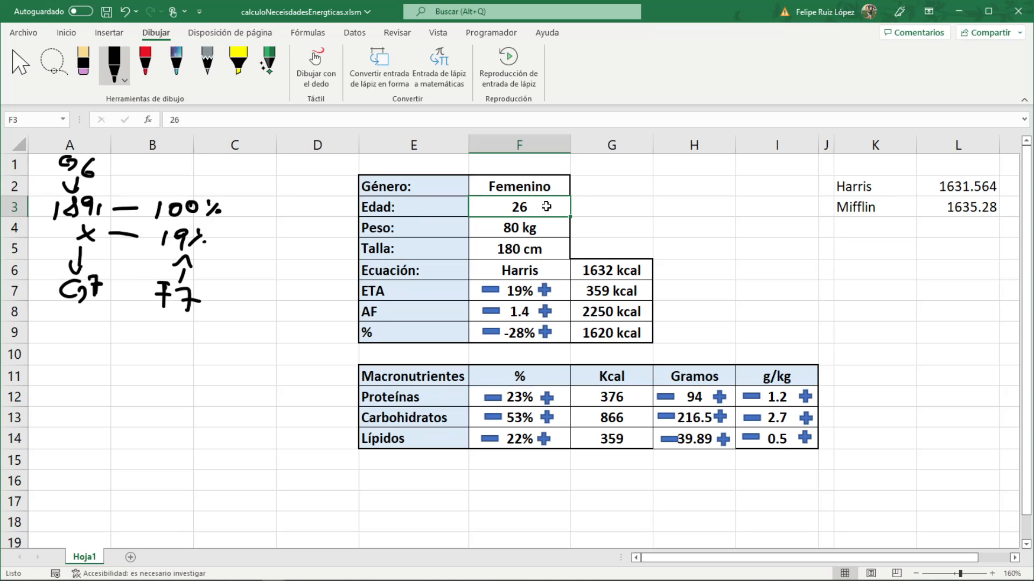
{"action": "type", "text": "19"}
{"action": "key", "text": "Return"}
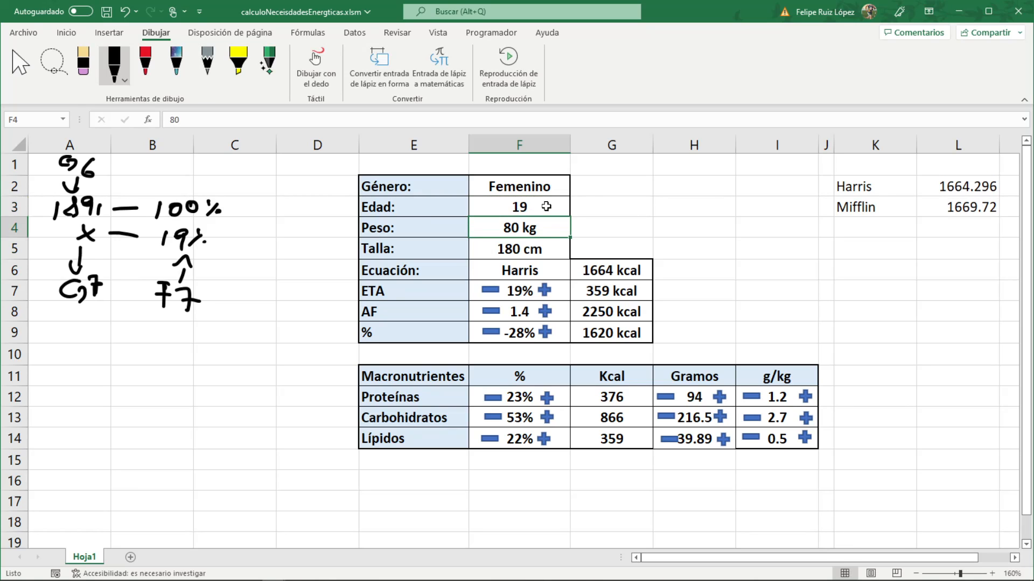
{"action": "type", "text": "65"}
{"action": "key", "text": "Return"}
{"action": "type", "text": "167"}
{"action": "key", "text": "Return"}
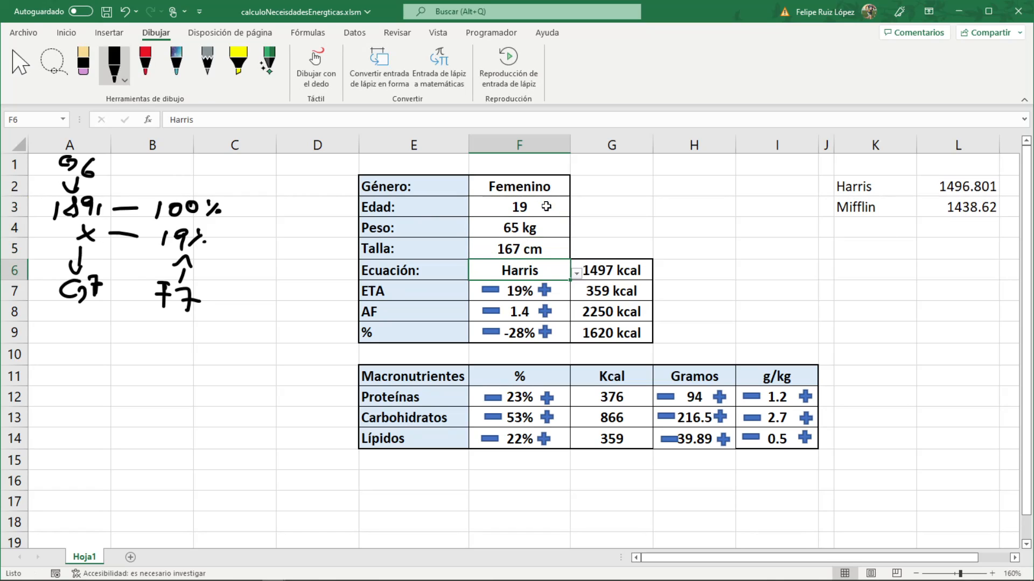
Examine the kcal values in G6:G9 and the macronutrient values in G12:I14 after the input changes
{"action": "left_click", "coordinate": [614, 270]}
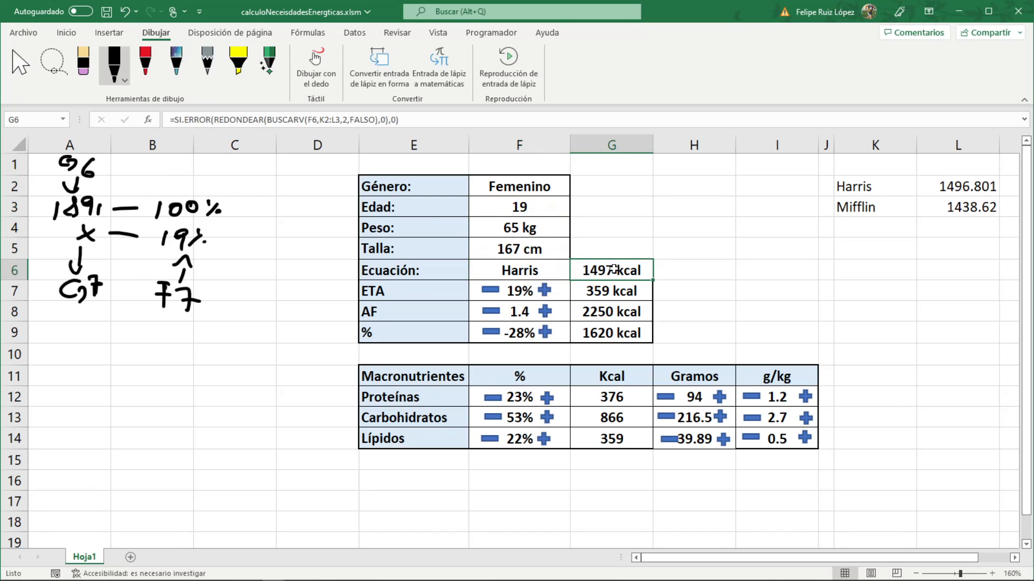
{"action": "left_click_drag", "start_coordinate": [598, 291], "coordinate": [603, 333]}
{"action": "left_click_drag", "start_coordinate": [519, 397], "coordinate": [775, 441]}
{"action": "left_click_drag", "start_coordinate": [606, 397], "coordinate": [787, 439]}
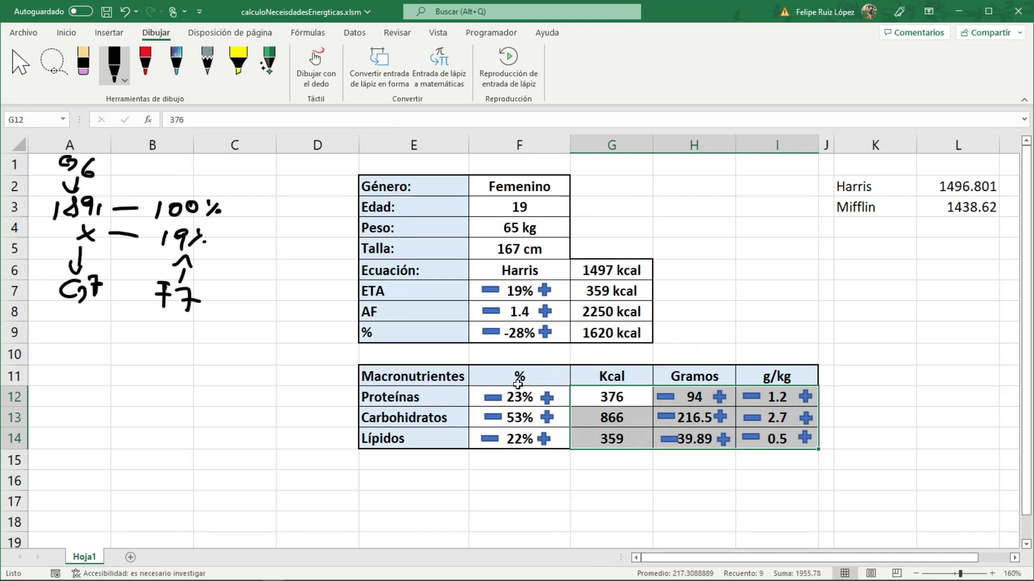
{"action": "left_click", "coordinate": [694, 332]}
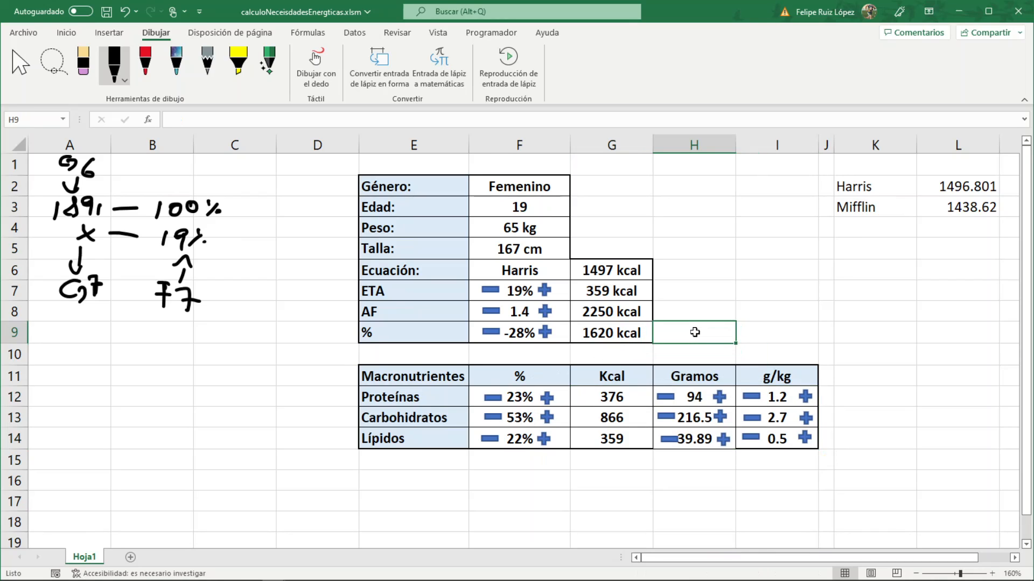
Shrink the code window, place it beneath the worksheet tables and try to run the MODIFICACION procedure
{"action": "key", "text": "alt+F11"}
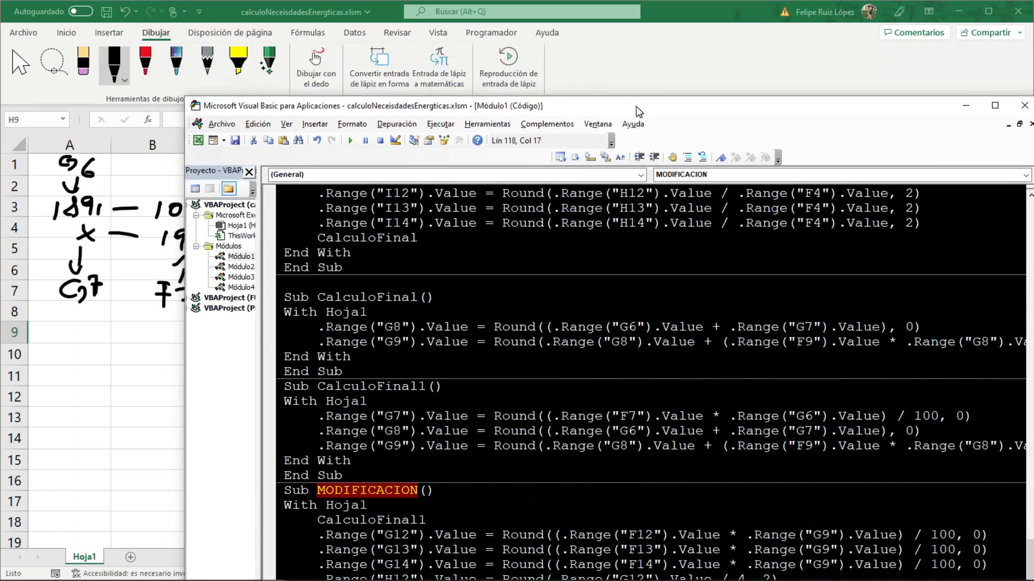
{"action": "double_click", "coordinate": [631, 6]}
{"action": "left_click_drag", "start_coordinate": [334, 123], "coordinate": [372, 129]}
{"action": "scroll", "coordinate": [619, 377], "scroll_direction": "down", "scroll_amount": 1}
{"action": "left_click", "coordinate": [354, 451]}
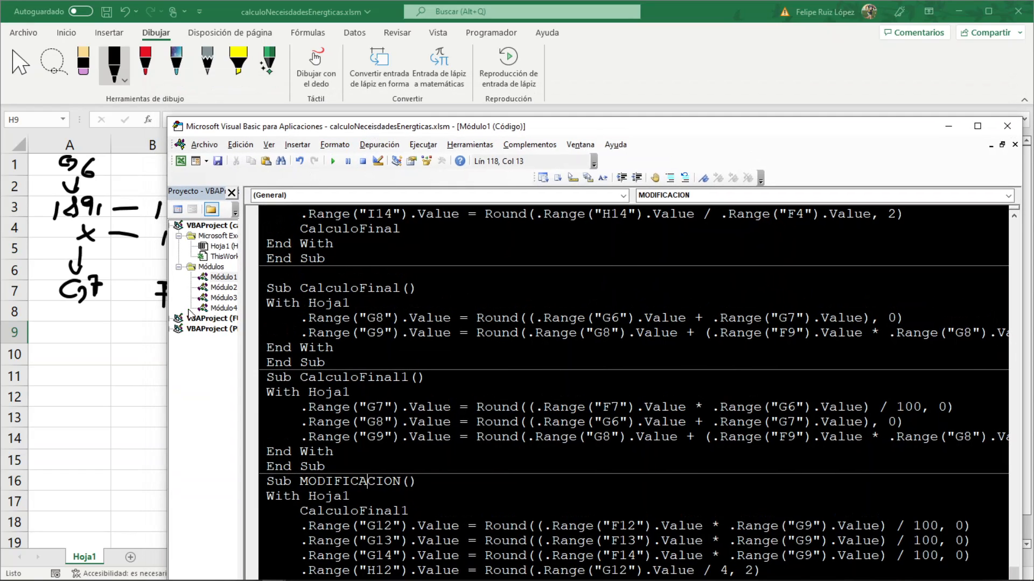
{"action": "left_click_drag", "start_coordinate": [167, 331], "coordinate": [683, 318]}
{"action": "left_click_drag", "start_coordinate": [761, 130], "coordinate": [592, 476]}
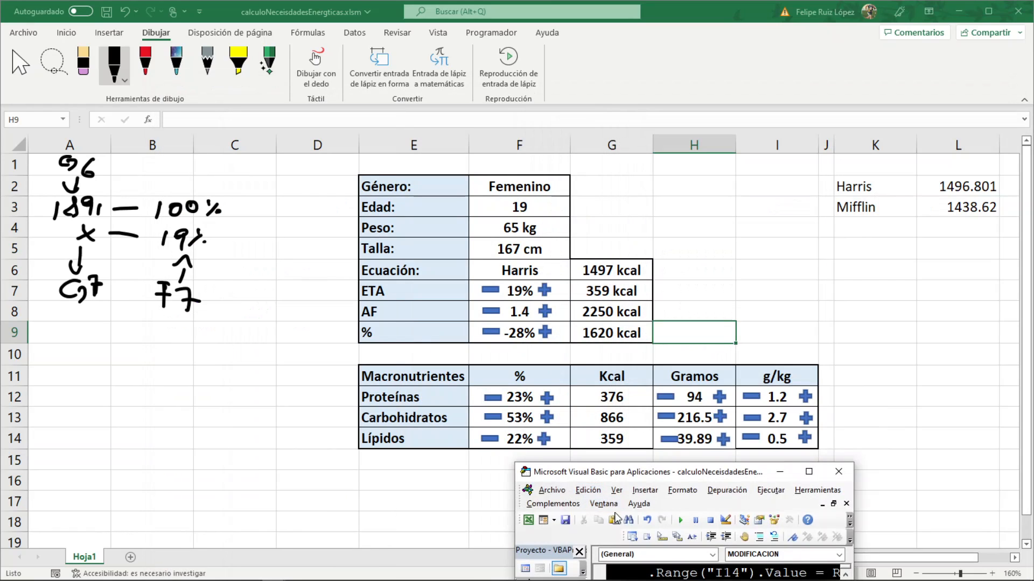
{"action": "left_click", "coordinate": [681, 521]}
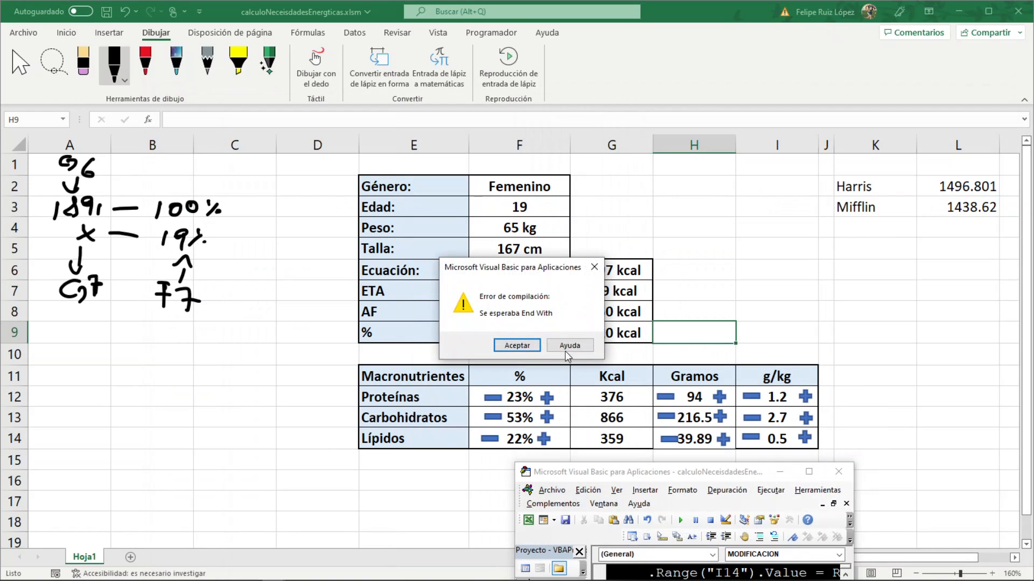
{"action": "left_click", "coordinate": [516, 345]}
Maximize the code window and add an End With line before End Sub in MODIFICACION
{"action": "left_click", "coordinate": [809, 472]}
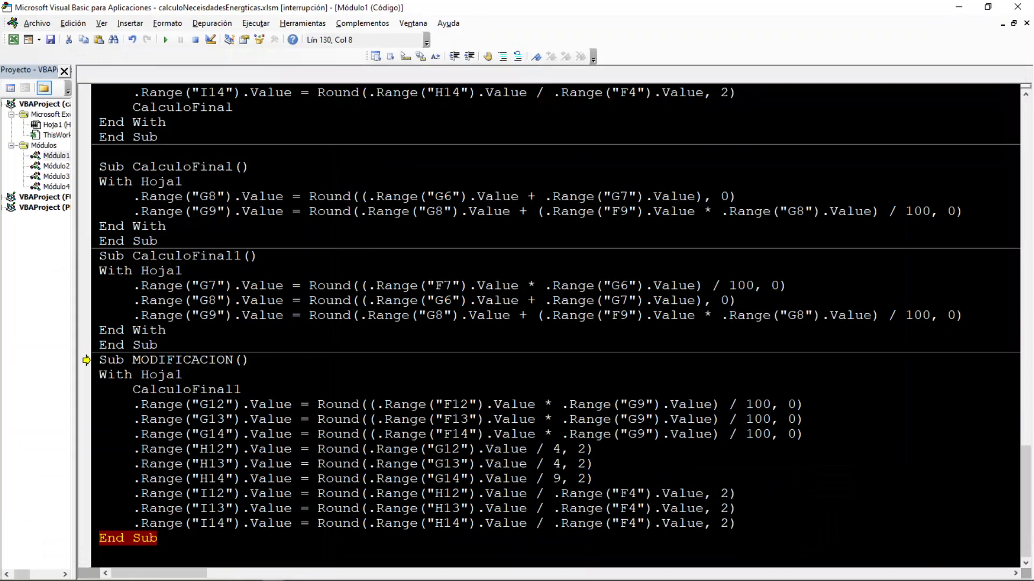
{"action": "left_click", "coordinate": [738, 523]}
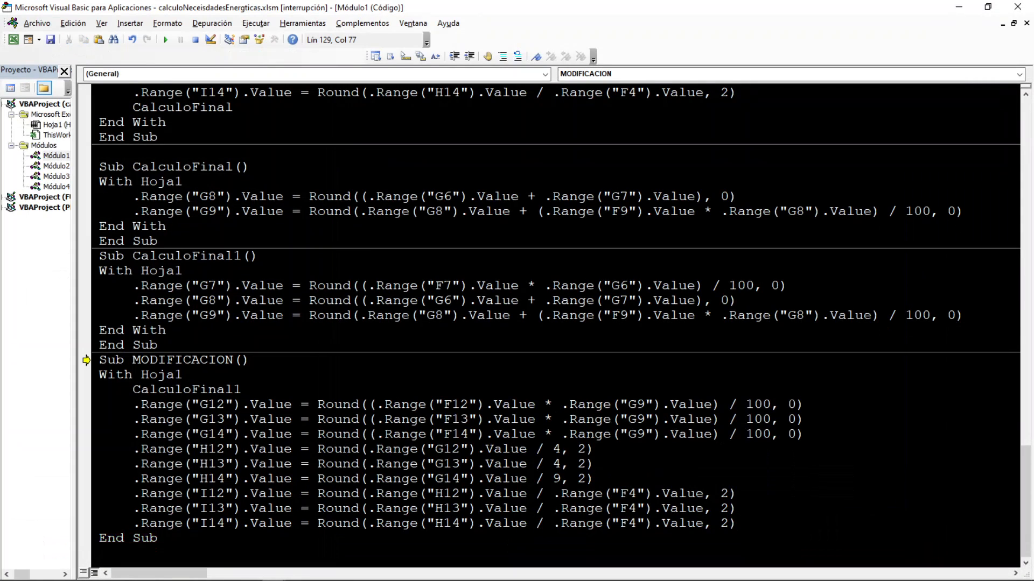
{"action": "key", "text": "Return"}
{"action": "key", "text": "BackSpace"}
{"action": "type", "text": "END WITH"}
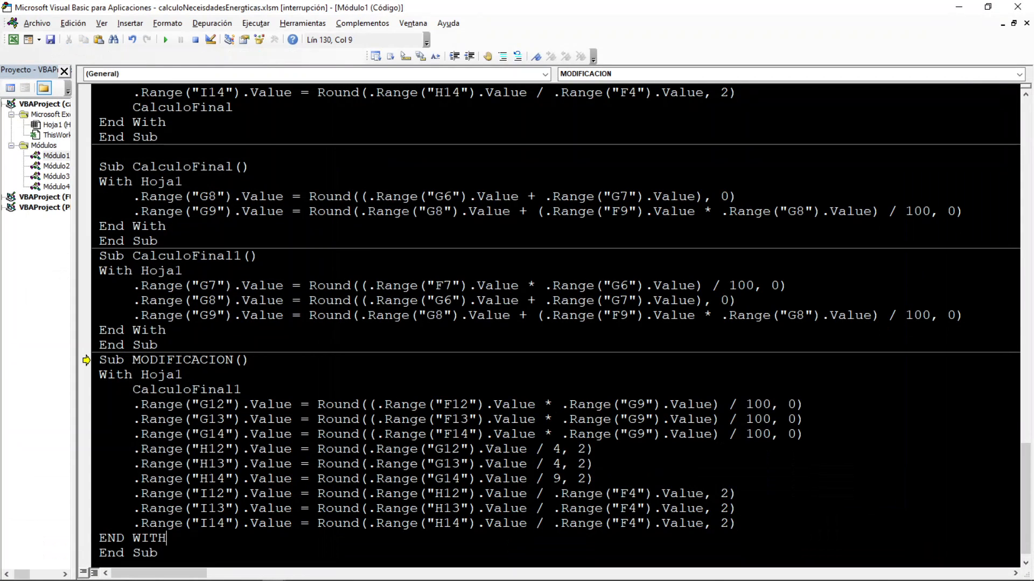
Run MODIFICACION with the worksheet tables in view and check the values in G7:G9 and G12:I14
{"action": "left_click_drag", "start_coordinate": [894, 8], "coordinate": [945, 475]}
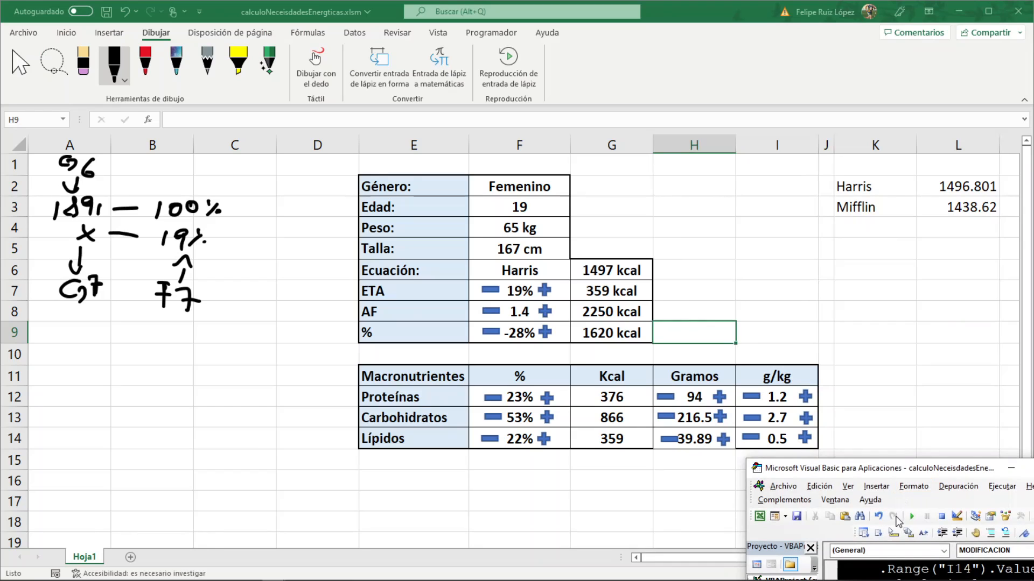
{"action": "left_click", "coordinate": [912, 519]}
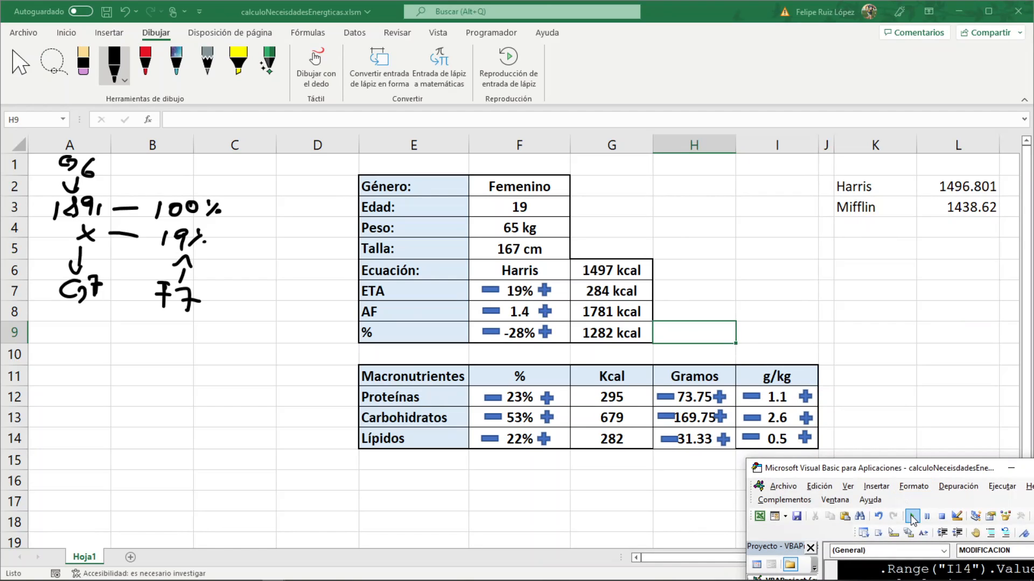
{"action": "left_click", "coordinate": [603, 300]}
{"action": "left_click_drag", "start_coordinate": [602, 315], "coordinate": [609, 333]}
{"action": "left_click_drag", "start_coordinate": [612, 397], "coordinate": [785, 443]}
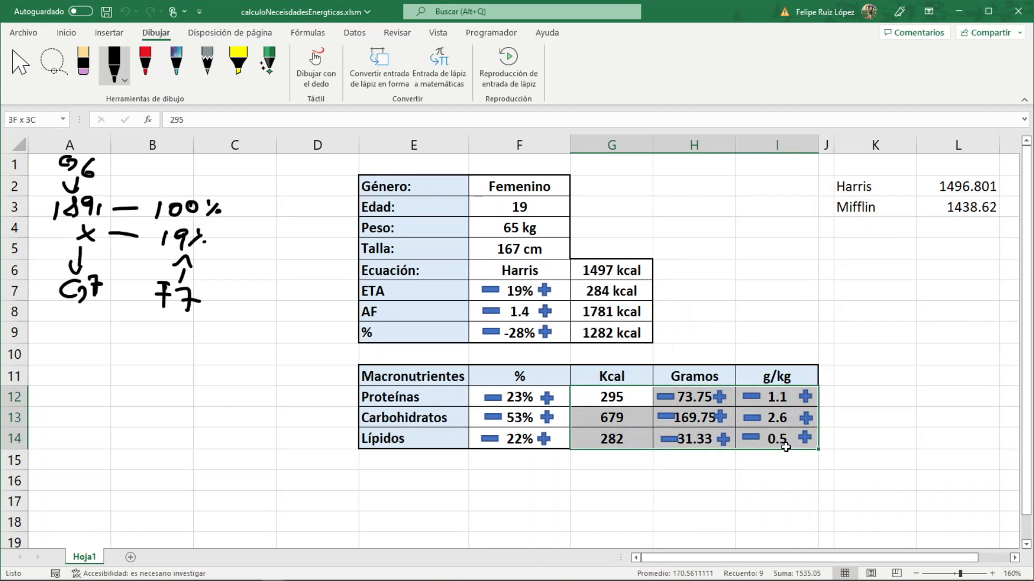
Review the input cells for Género, Edad, Peso and Ecuación together with the dependent cells G7:G9 and G12:I14
{"action": "left_click", "coordinate": [548, 185]}
{"action": "left_click", "coordinate": [576, 190]}
{"action": "left_click", "coordinate": [592, 230]}
{"action": "left_click", "coordinate": [535, 205]}
{"action": "left_click", "coordinate": [528, 227]}
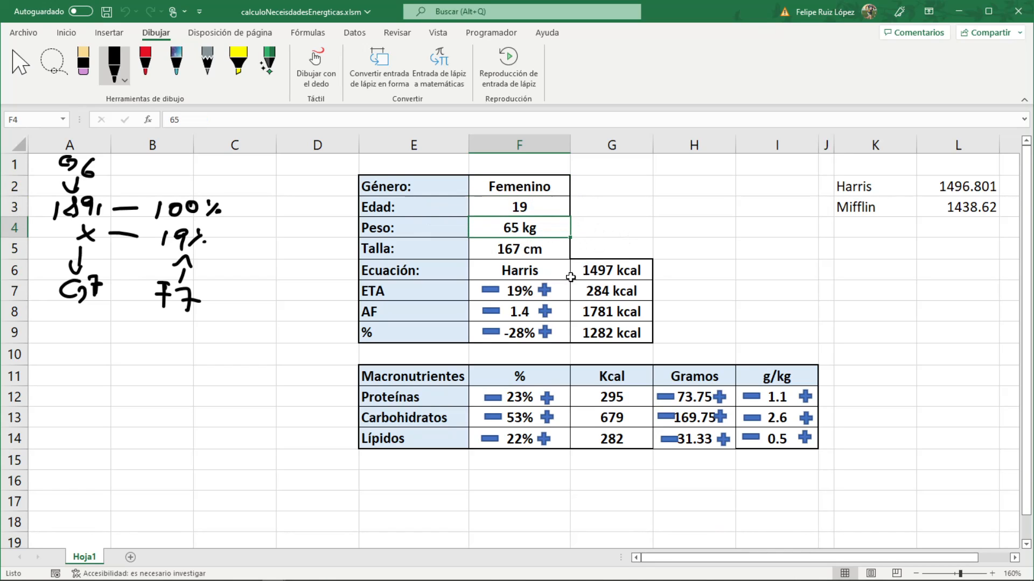
{"action": "left_click", "coordinate": [541, 267]}
{"action": "left_click_drag", "start_coordinate": [577, 271], "coordinate": [592, 332]}
{"action": "left_click", "coordinate": [557, 268]}
{"action": "left_click", "coordinate": [576, 273]}
{"action": "left_click", "coordinate": [552, 298]}
{"action": "left_click_drag", "start_coordinate": [612, 295], "coordinate": [616, 333]}
{"action": "left_click_drag", "start_coordinate": [617, 389], "coordinate": [778, 439]}
{"action": "left_click", "coordinate": [740, 305]}
Copy the MODIFICACION procedure name, widen the project explorer and open Hoja1's code module with the Worksheet object selected
{"action": "key", "text": "alt+F11"}
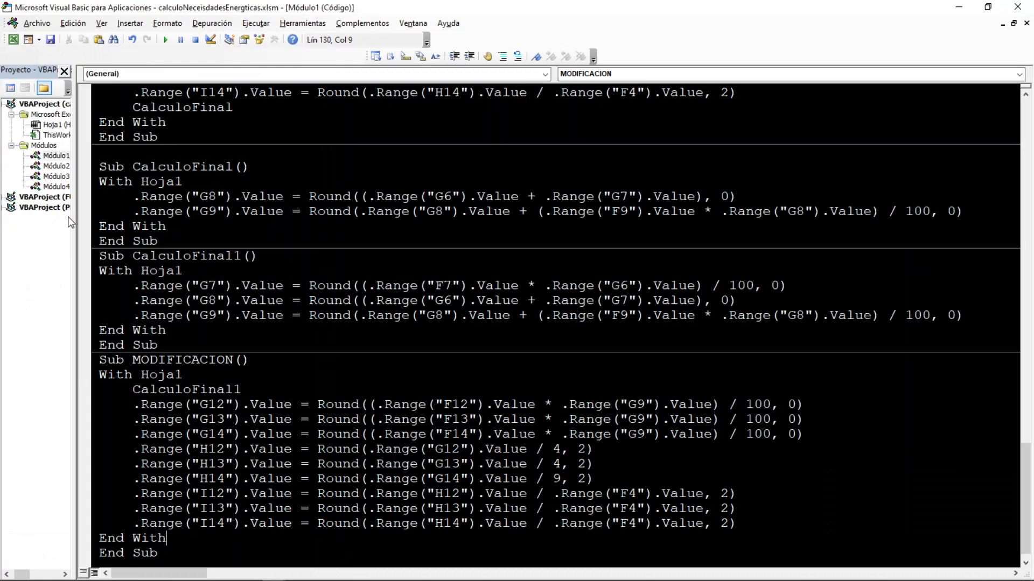
{"action": "double_click", "coordinate": [164, 361]}
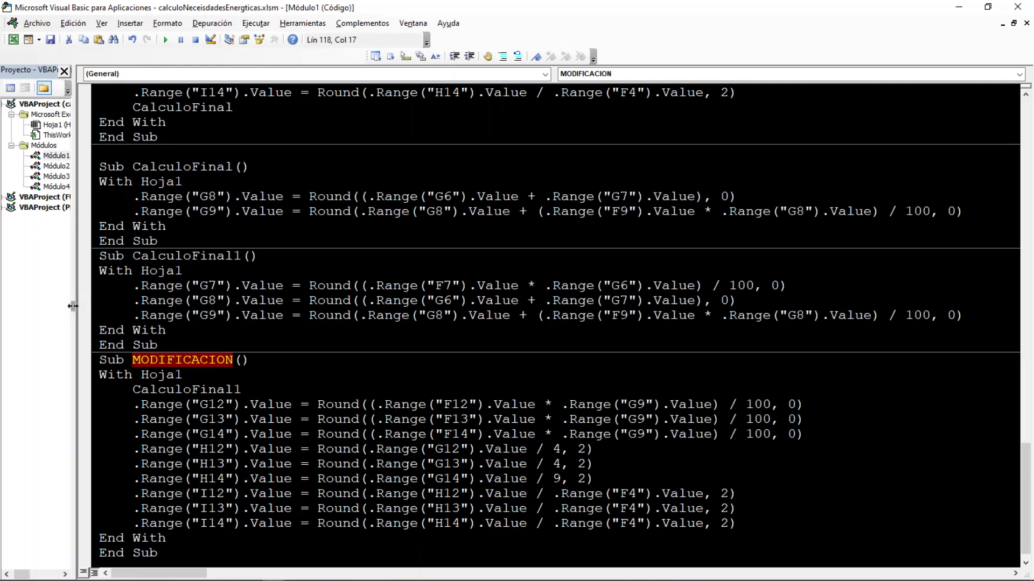
{"action": "left_click_drag", "start_coordinate": [77, 302], "coordinate": [146, 302]}
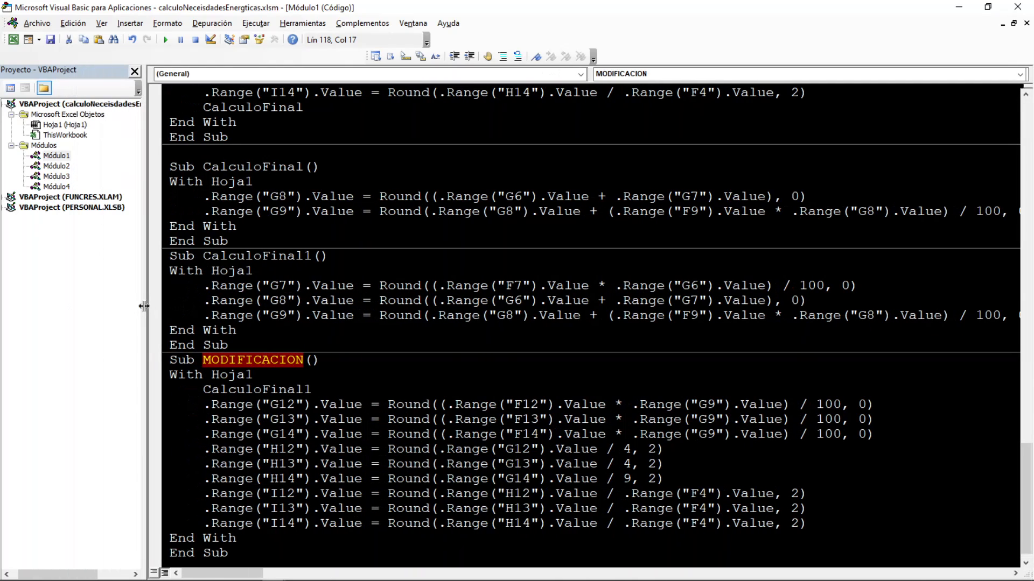
{"action": "left_click", "coordinate": [41, 125]}
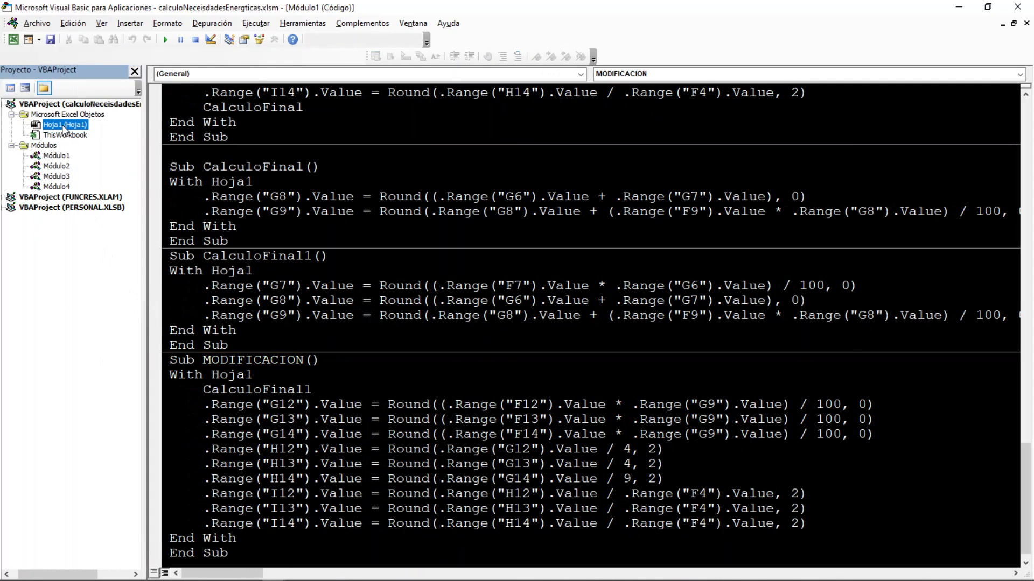
{"action": "double_click", "coordinate": [63, 127]}
{"action": "left_click", "coordinate": [296, 76]}
{"action": "left_click", "coordinate": [219, 97]}
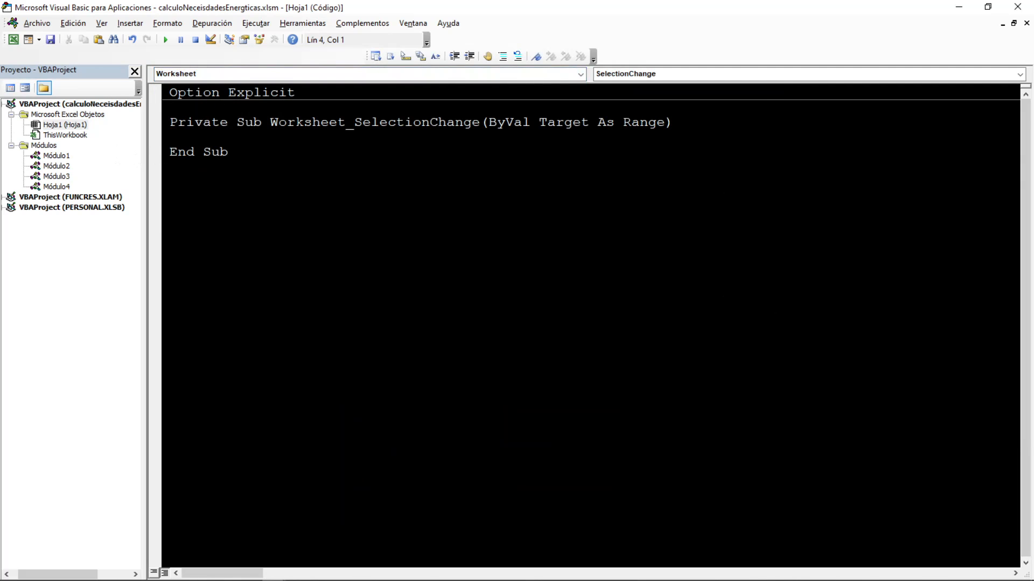
Create the Worksheet_Change event handler in Hoja1 and delete the Worksheet_SelectionChange stub
{"action": "left_click", "coordinate": [783, 77]}
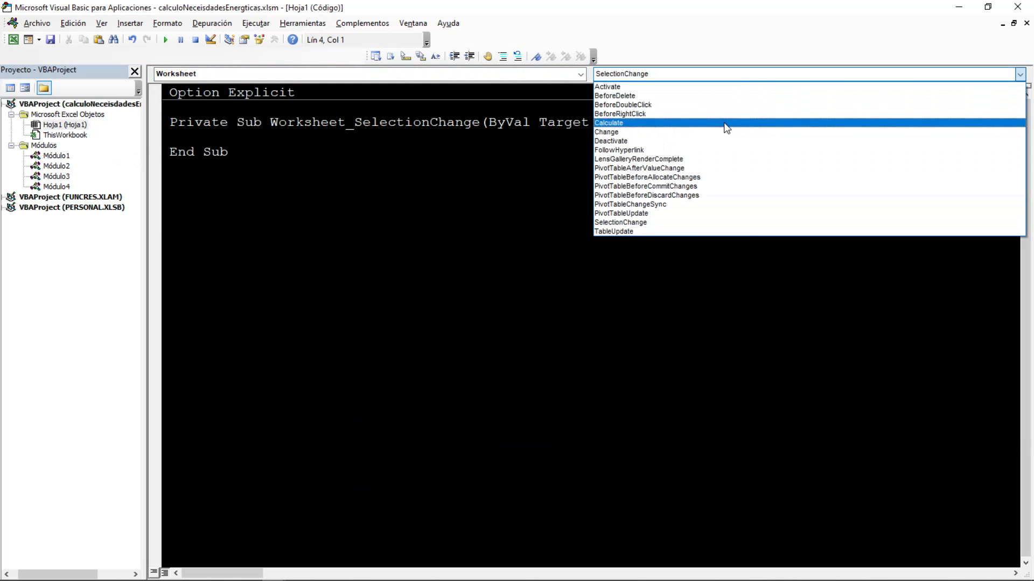
{"action": "left_click", "coordinate": [604, 133]}
{"action": "left_click_drag", "start_coordinate": [157, 214], "coordinate": [158, 190]}
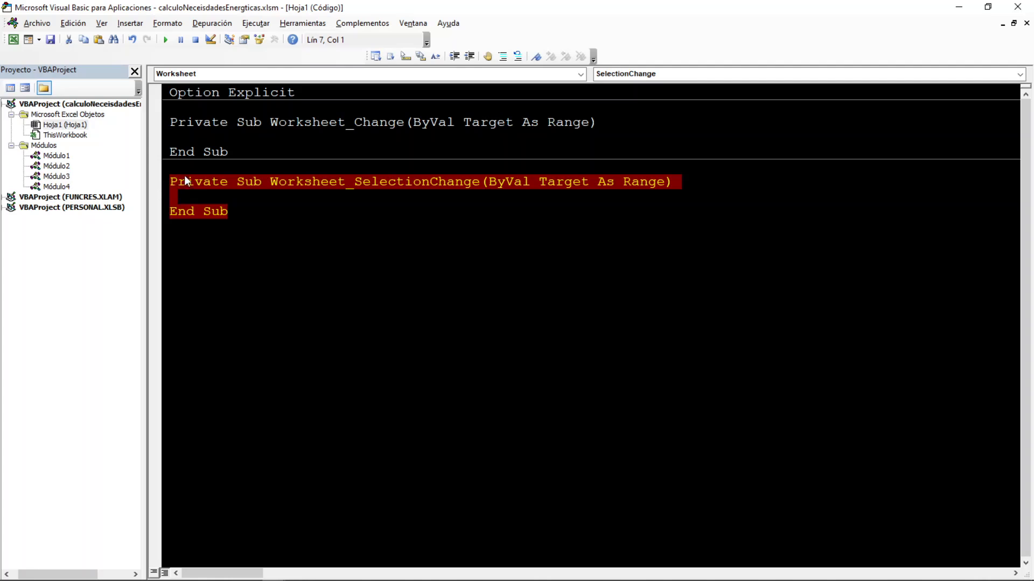
{"action": "key", "text": "Delete"}
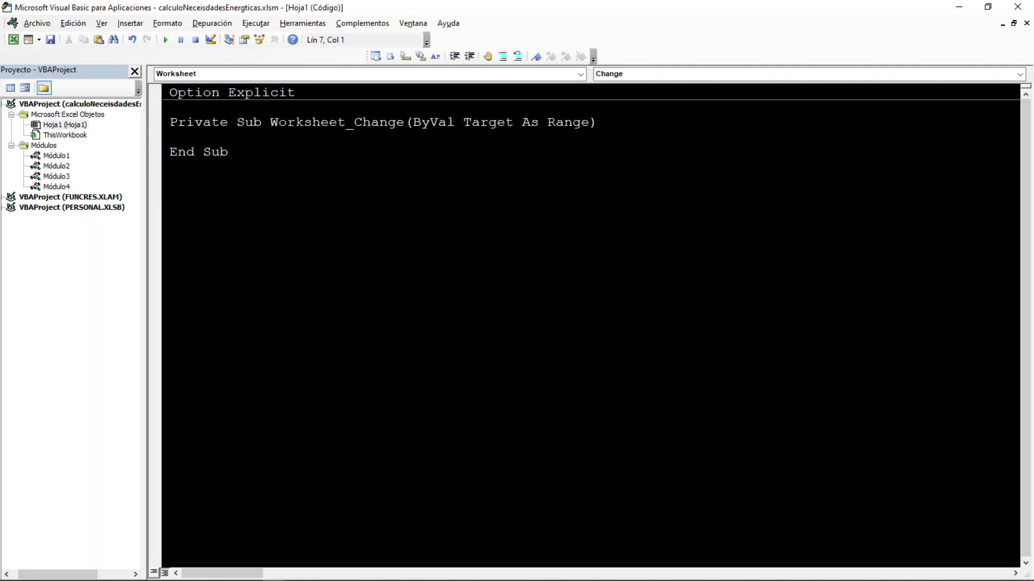
Add the comment 'MODIFICACION beneath the Worksheet_Change handler
{"action": "type", "text": "MODIFICACION"}
{"action": "type", "text": "'"}
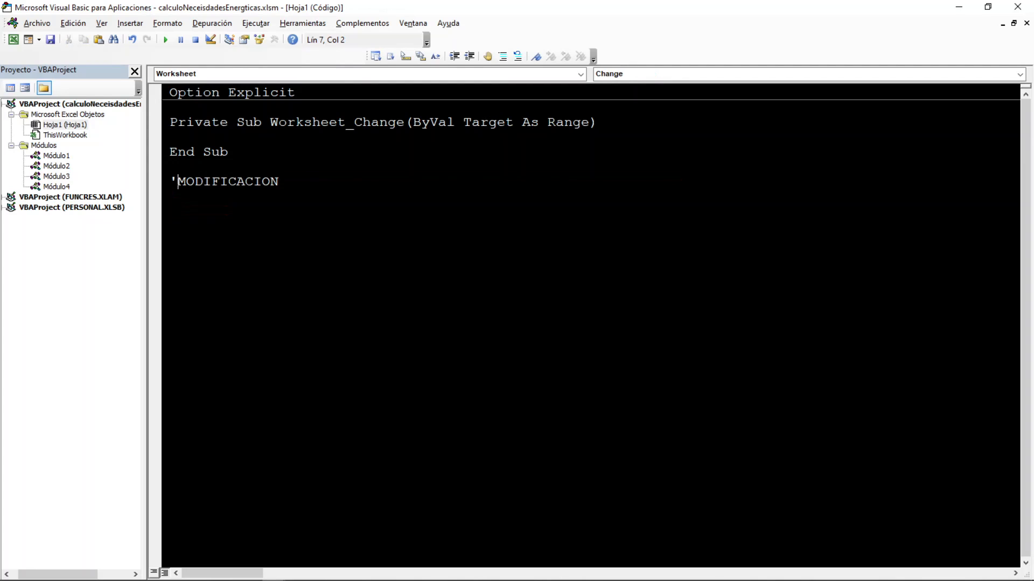
{"action": "key", "text": "Down"}
Write the condition If Not Intersect(Target, Range("")) Is Nothing And Range("").Value <> Empty Then inside Worksheet_Change
{"action": "left_click", "coordinate": [171, 138]}
{"action": "type", "text": "IF NOT "}
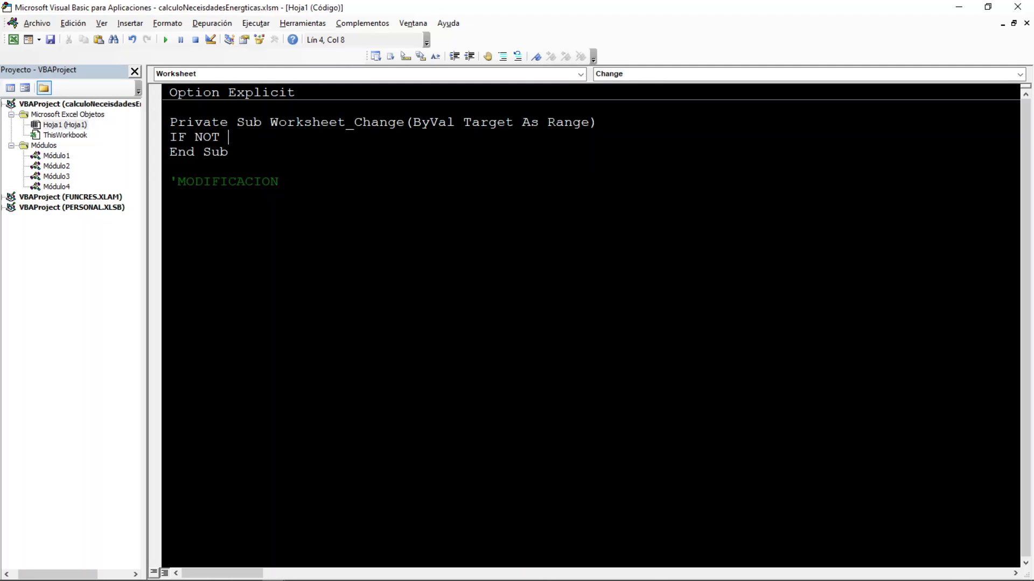
{"action": "type", "text": "INTERSECT"}
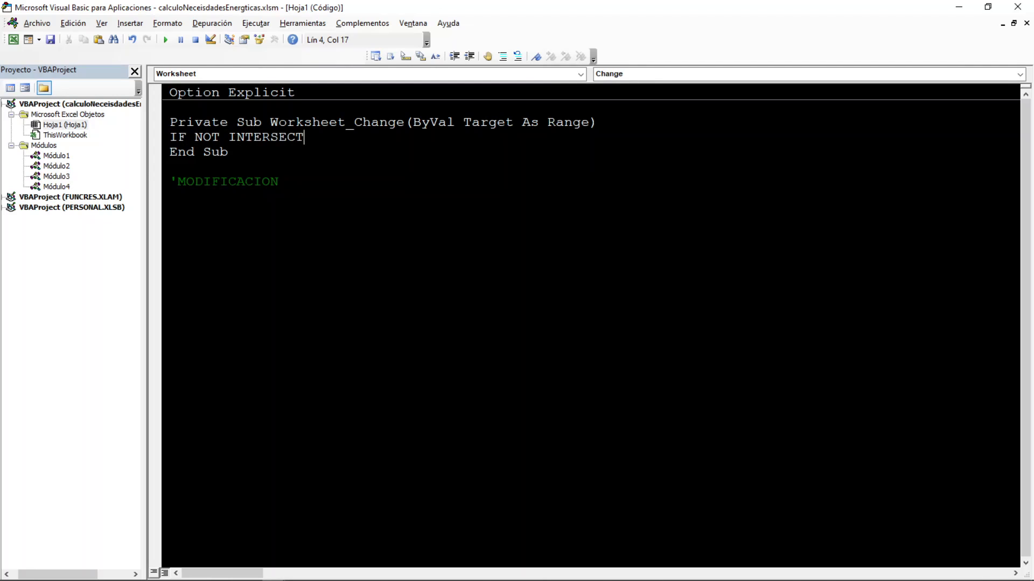
{"action": "type", "text": "(TARGET,RANB"}
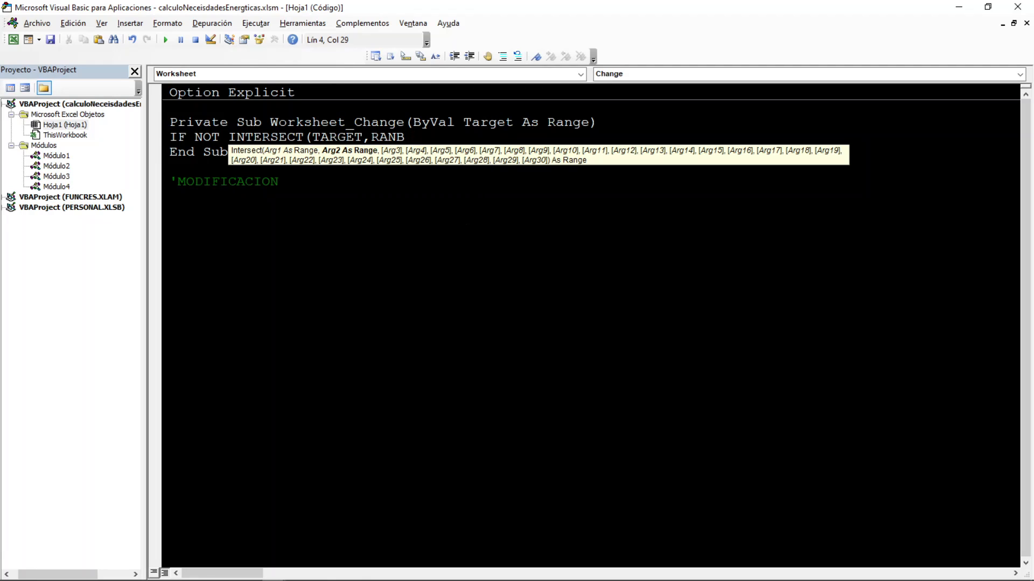
{"action": "type", "text": "GE(\"\")) IS NOTHING AND RANGE("}
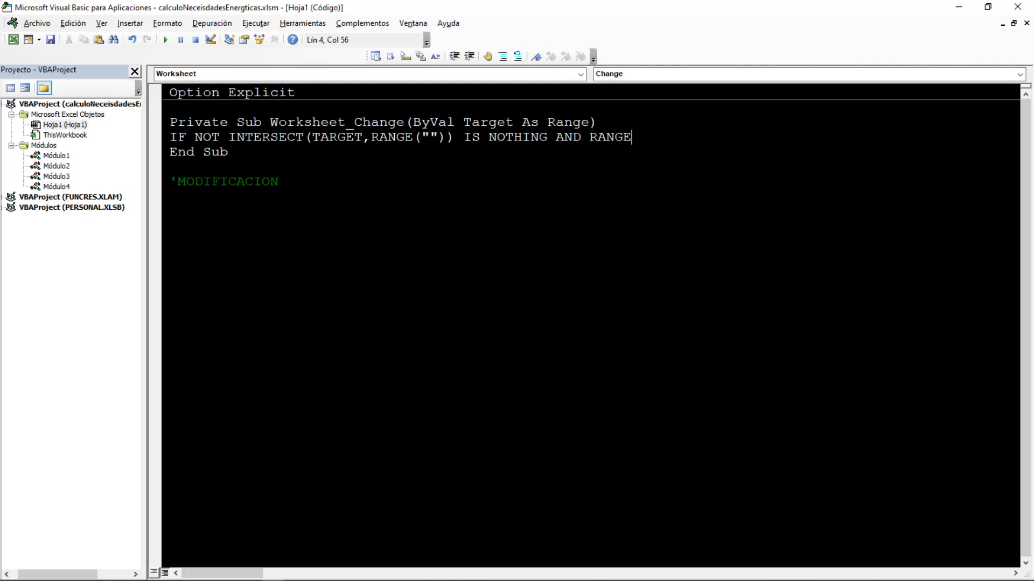
{"action": "type", "text": "\"\").Value <> EMPTY T"}
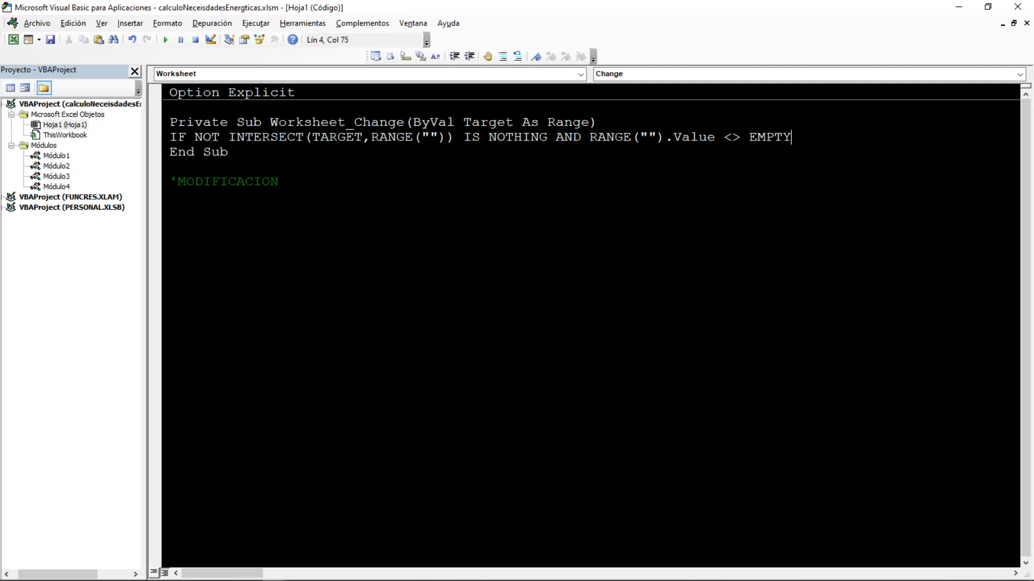
{"action": "key", "text": "BackSpace"}
{"action": "type", "text": "THNE"}
{"action": "key", "text": "BackSpace"}
{"action": "key", "text": "BackSpace"}
{"action": "type", "text": "EN"}
Copy the procedure name MODIFICACION from the comment and append it as the call after Then
{"action": "double_click", "coordinate": [221, 182]}
{"action": "key", "text": "ctrl+c"}
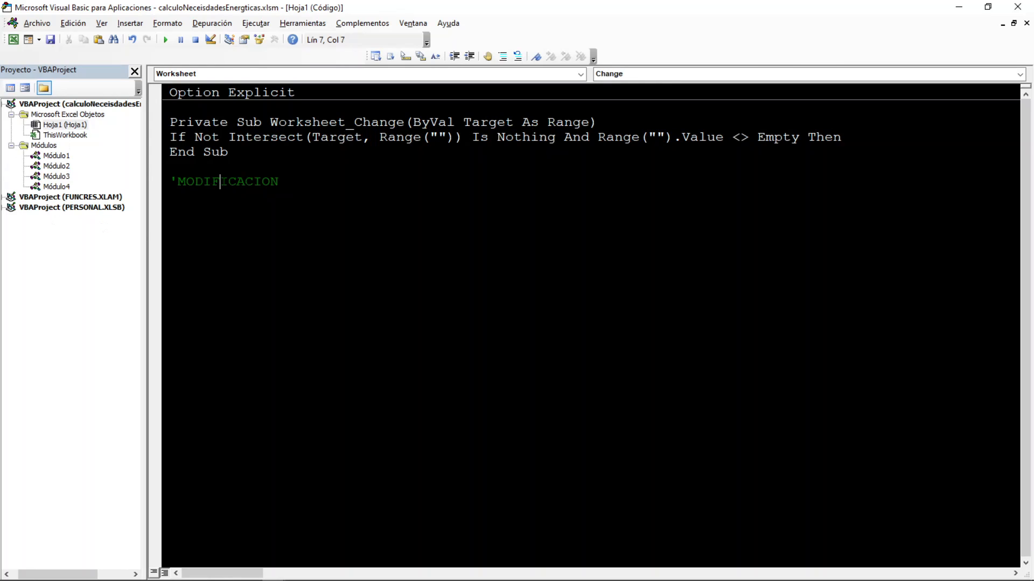
{"action": "left_click", "coordinate": [845, 137]}
{"action": "key", "text": "ctrl+v"}
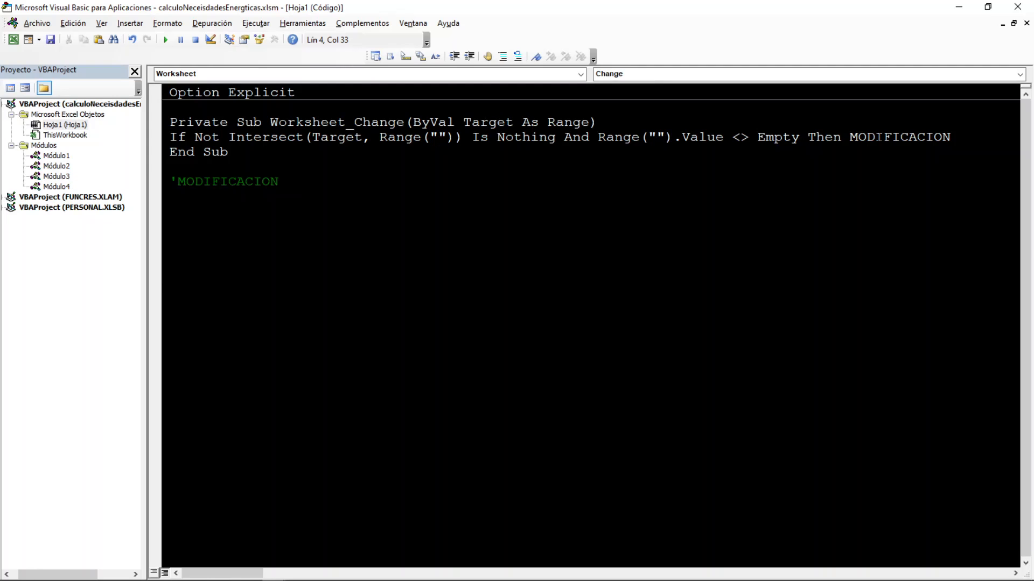
Check on the worksheet which input cells, from Género in F2 to Ecuación in F6, must trigger the recalculation
{"action": "key", "text": "alt+F11"}
{"action": "left_click", "coordinate": [548, 185]}
{"action": "left_click", "coordinate": [545, 205]}
{"action": "left_click", "coordinate": [538, 223]}
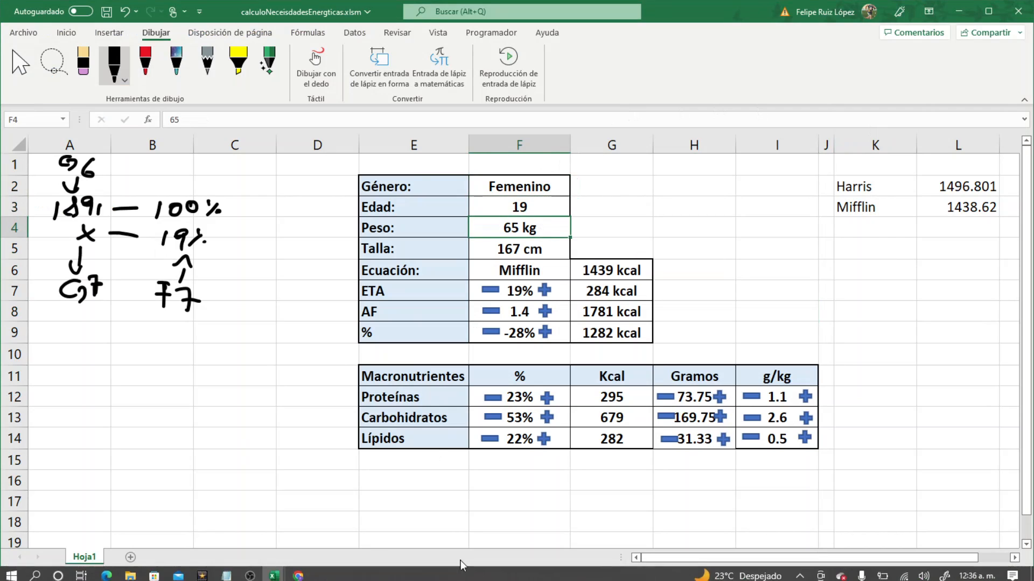
{"action": "left_click", "coordinate": [515, 249]}
{"action": "left_click", "coordinate": [510, 271]}
{"action": "left_click", "coordinate": [524, 183]}
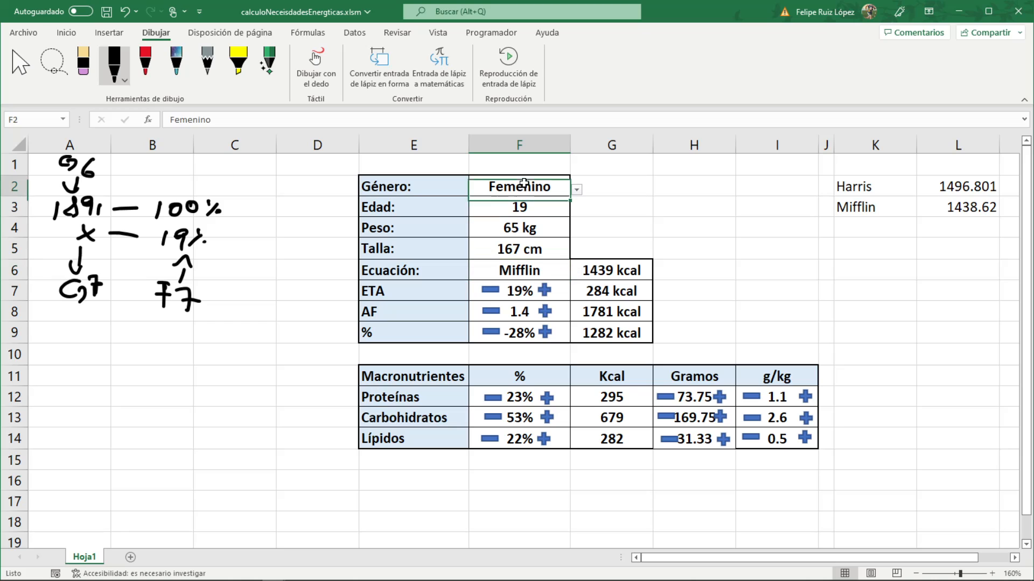
{"action": "left_click", "coordinate": [526, 269]}
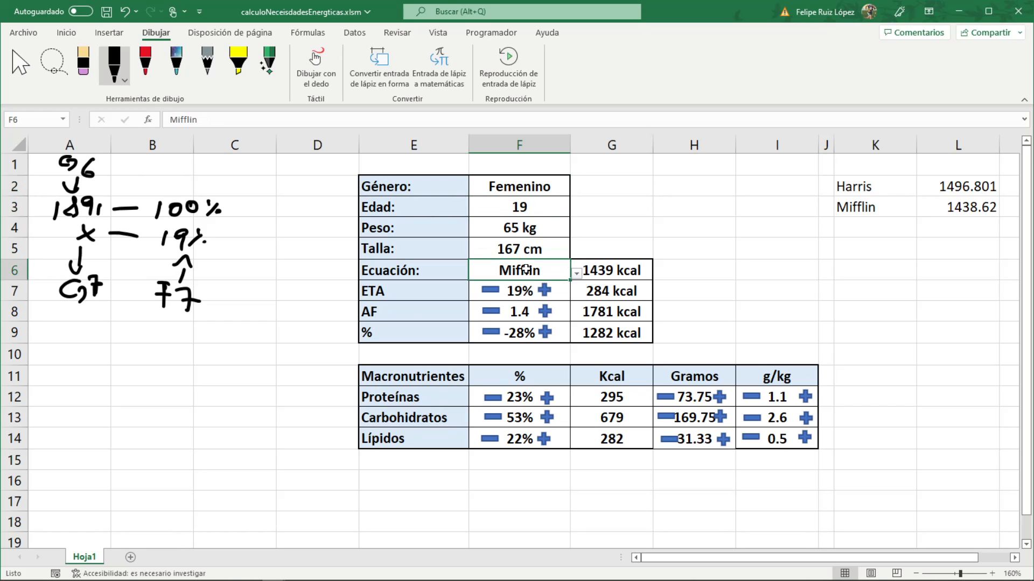
Enter F2:F6 as the range inside the Intersect condition of Worksheet_Change
{"action": "key", "text": "alt+F11"}
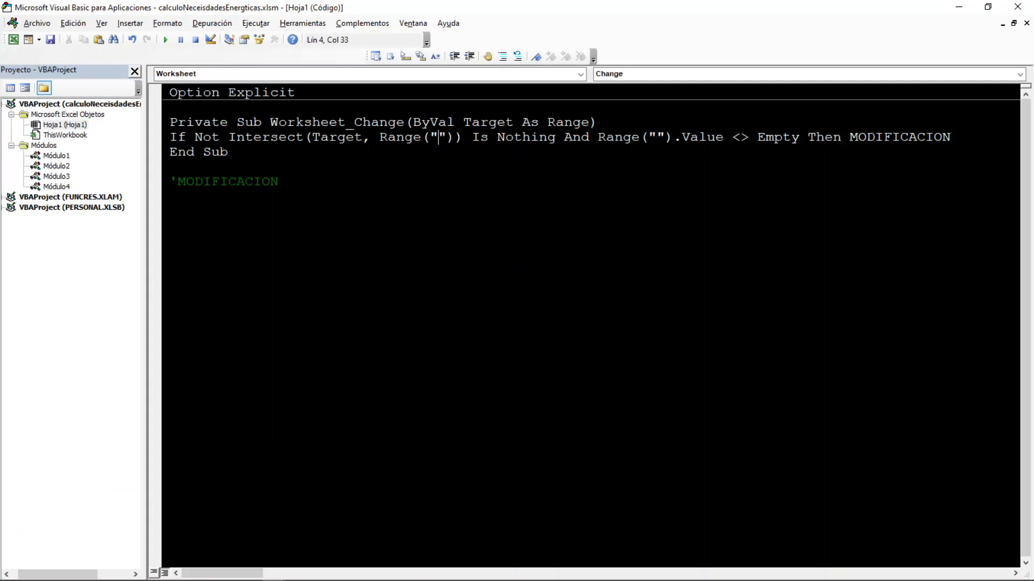
{"action": "type", "text": "F2"}
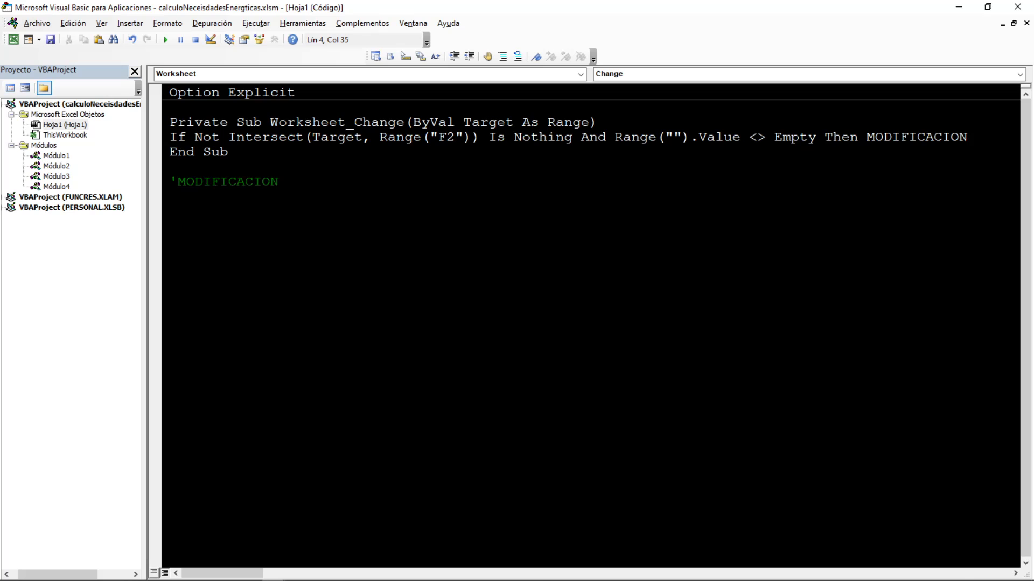
{"action": "type", "text": ","}
{"action": "key", "text": "BackSpace"}
{"action": "type", "text": ":"}
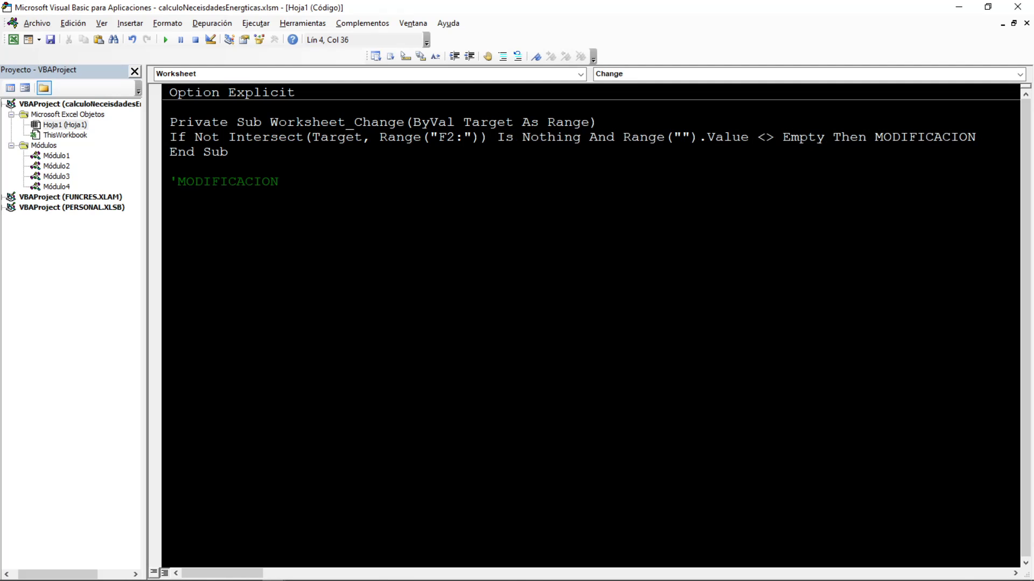
{"action": "type", "text": "F6"}
Copy F2:F6 into the empty second Range of the If condition, before .Value <> Empty
{"action": "key", "text": "shift+Left"}
{"action": "key", "text": "shift+Left"}
{"action": "key", "text": "shift+Left"}
{"action": "key", "text": "shift+Left"}
{"action": "key", "text": "shift+Left"}
{"action": "key", "text": "ctrl+c"}
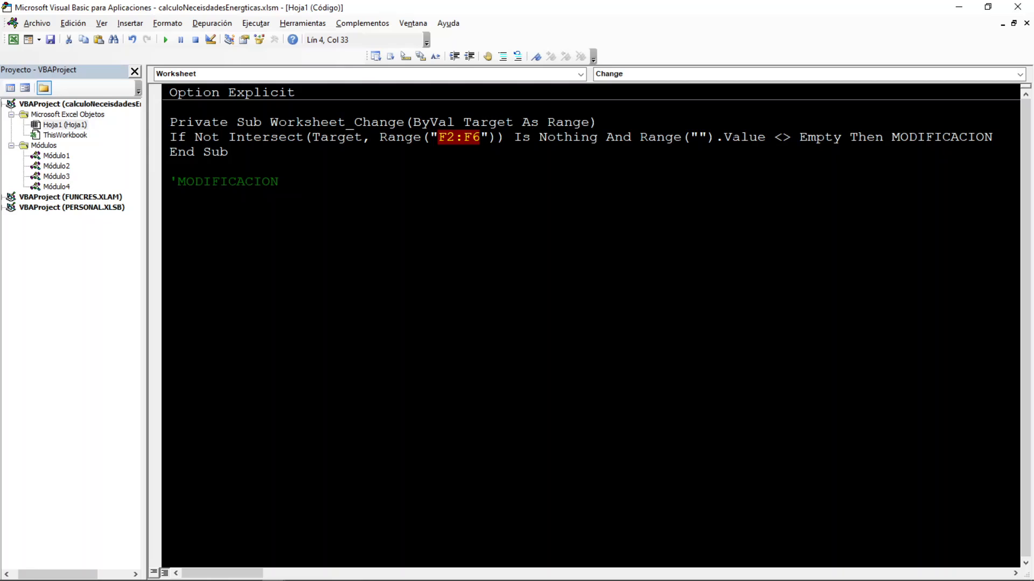
{"action": "left_click", "coordinate": [699, 138]}
{"action": "key", "text": "ctrl+v"}
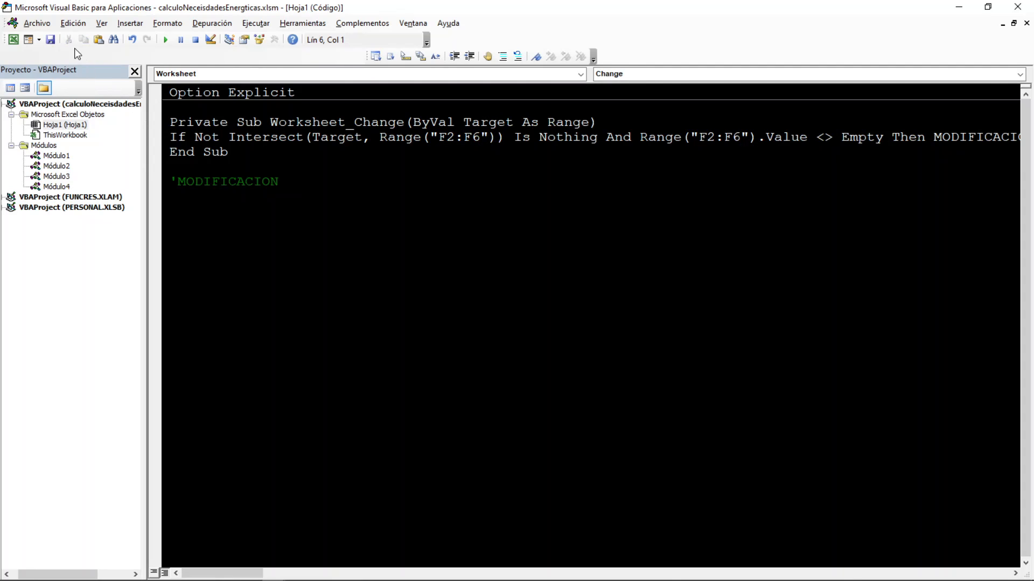
Test the change event by setting Género in F2 to Masculino on the worksheet, and open the debugger at the halted line
{"action": "left_click", "coordinate": [959, 7]}
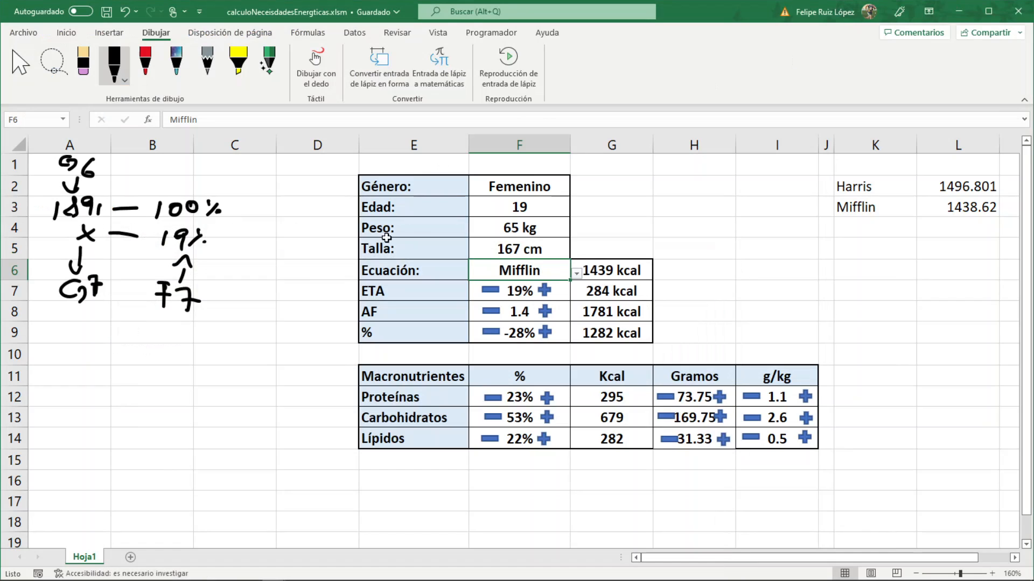
{"action": "left_click", "coordinate": [541, 183]}
{"action": "left_click", "coordinate": [576, 191]}
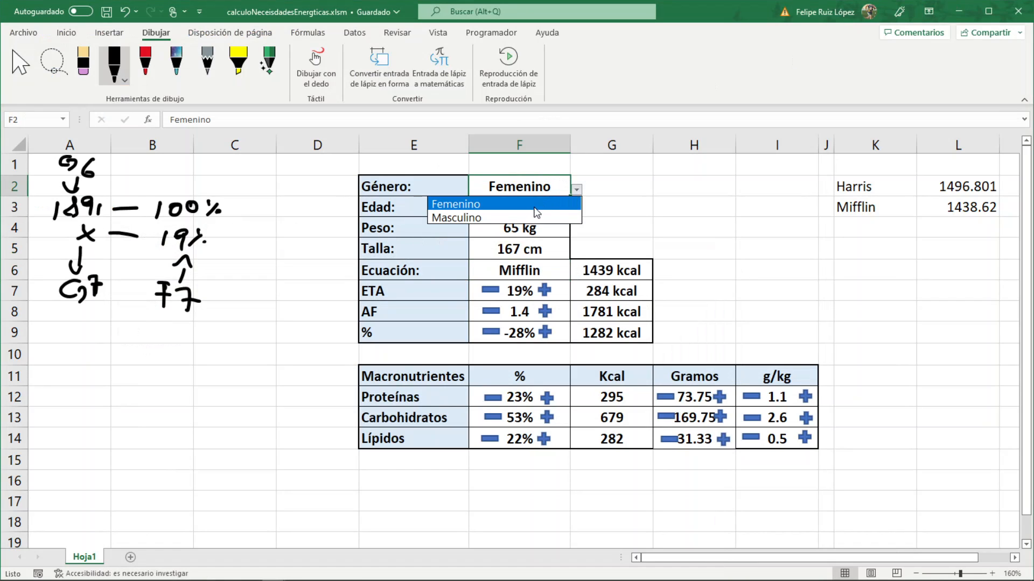
{"action": "left_click", "coordinate": [528, 216]}
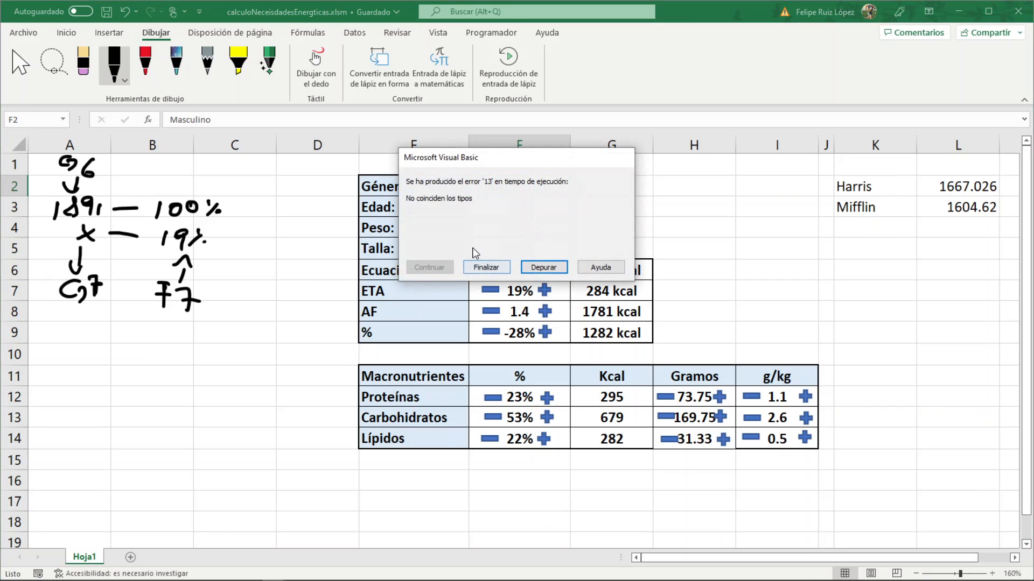
{"action": "left_click", "coordinate": [536, 268]}
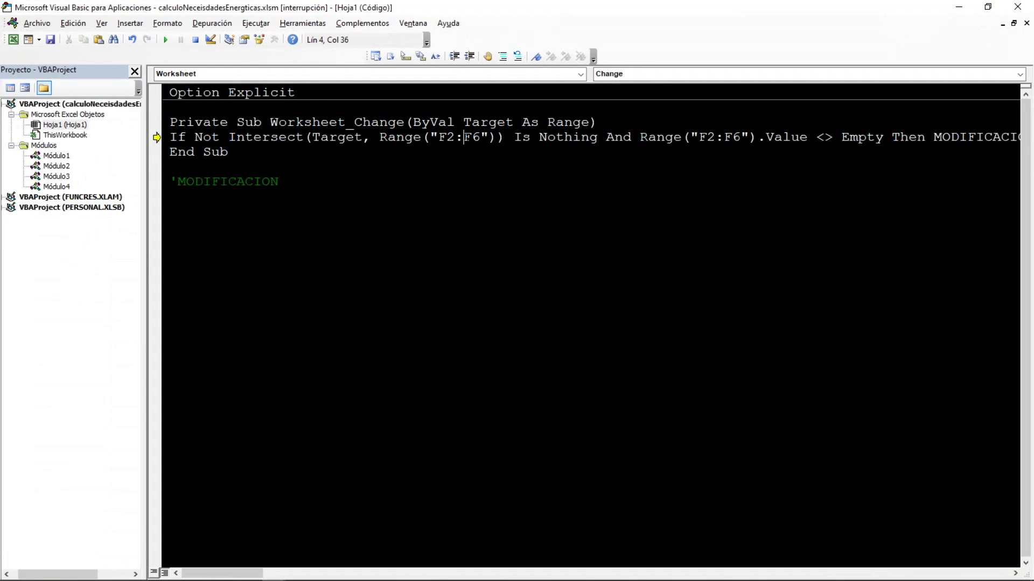
Change the Intersect range to the comma-separated cell list F2,F3,F4,F5,F6
{"action": "key", "text": "BackSpace"}
{"action": "type", "text": ",F3,"}
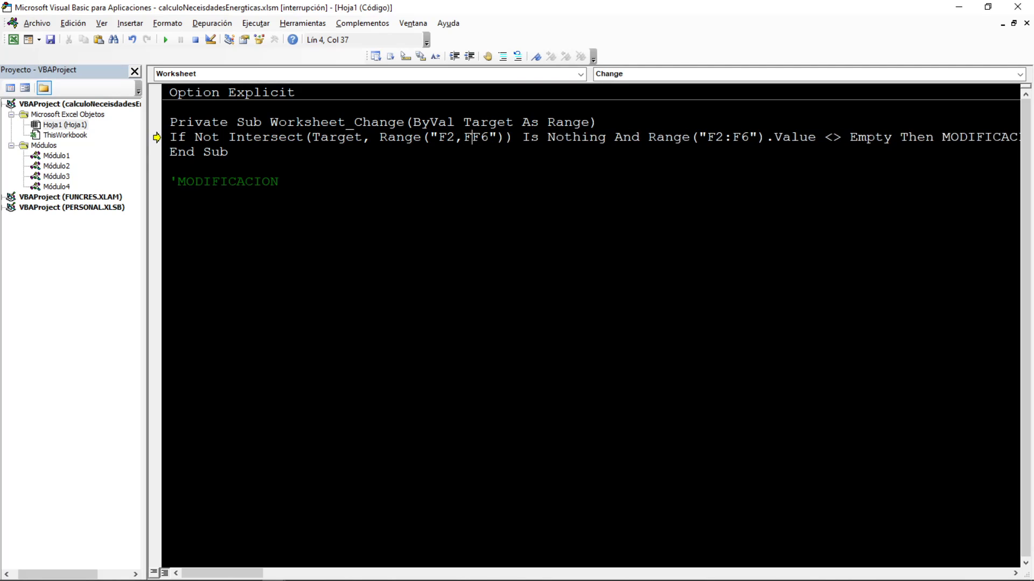
{"action": "type", "text": "F"}
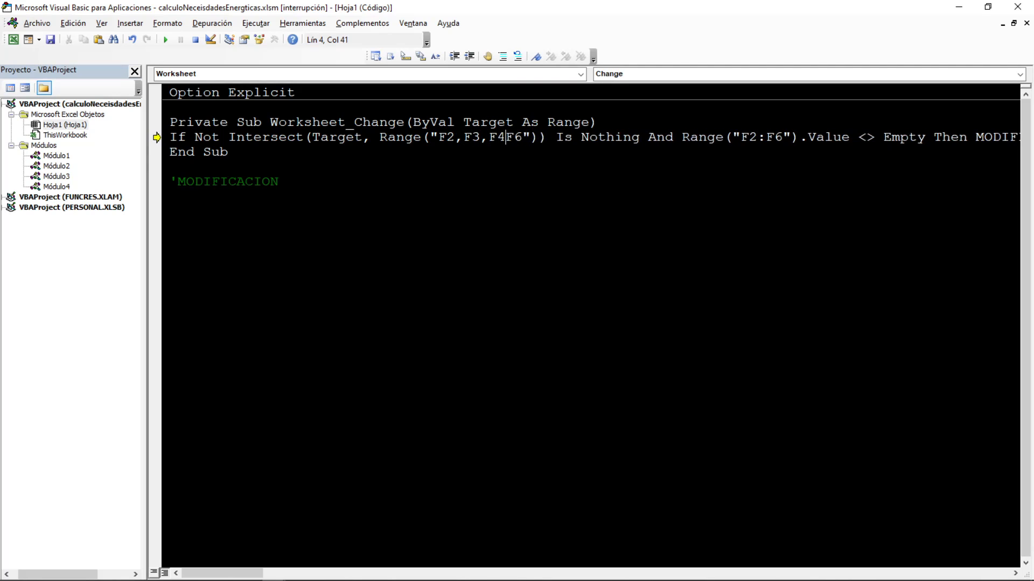
{"action": "type", "text": "4,F5,"}
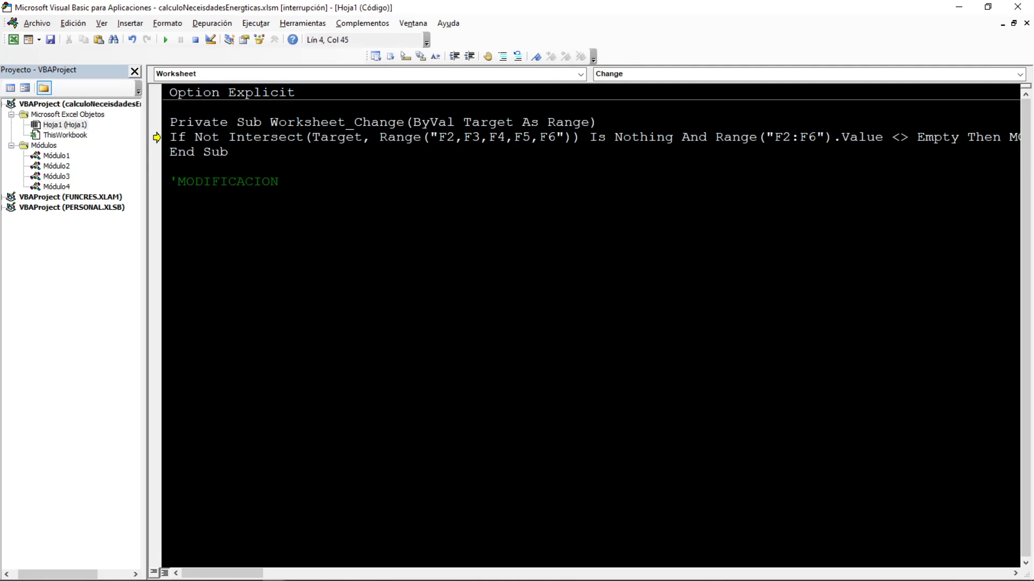
Copy the list F2,F3,F4,F5,F6 over the F2:F6 reference in the second Range of the condition
{"action": "left_click_drag", "start_coordinate": [564, 138], "coordinate": [443, 148]}
{"action": "key", "text": "ctrl+c"}
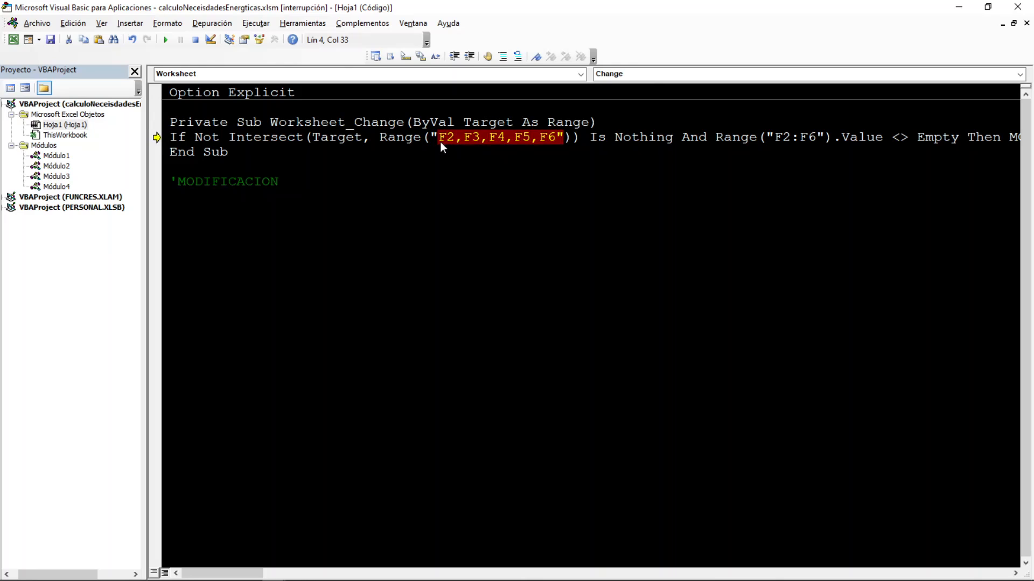
{"action": "left_click_drag", "start_coordinate": [772, 138], "coordinate": [815, 137]}
{"action": "key", "text": "ctrl+v"}
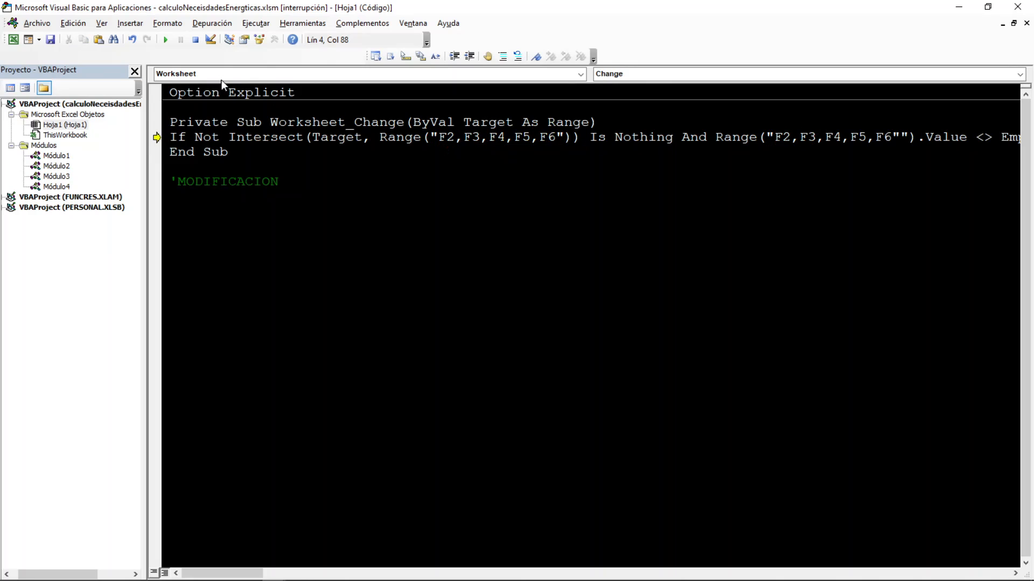
Try to save the workbook with the edited handler and close the error dialog to return to the code
{"action": "left_click", "coordinate": [54, 40]}
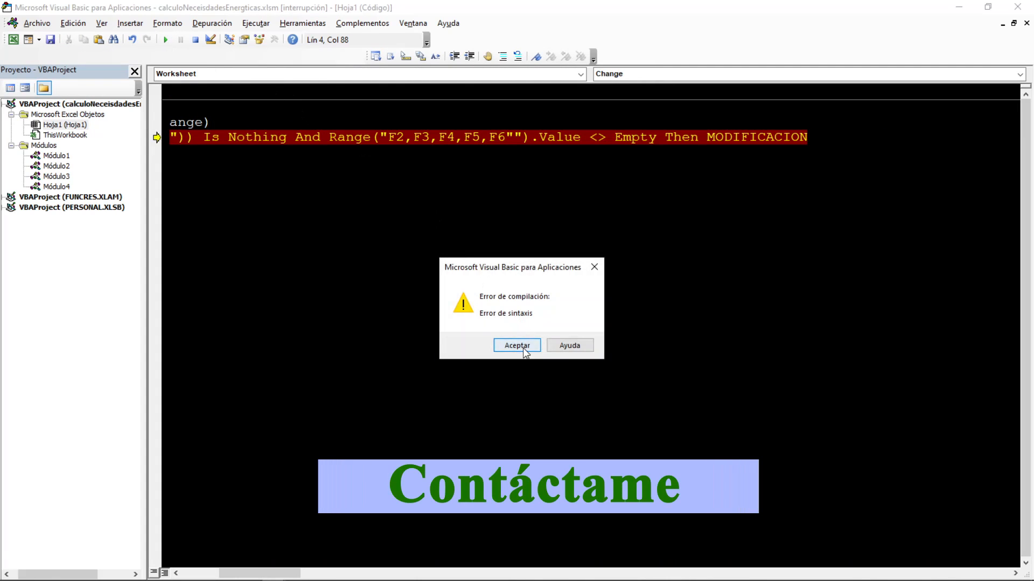
{"action": "left_click", "coordinate": [517, 347]}
{"action": "left_click", "coordinate": [278, 182]}
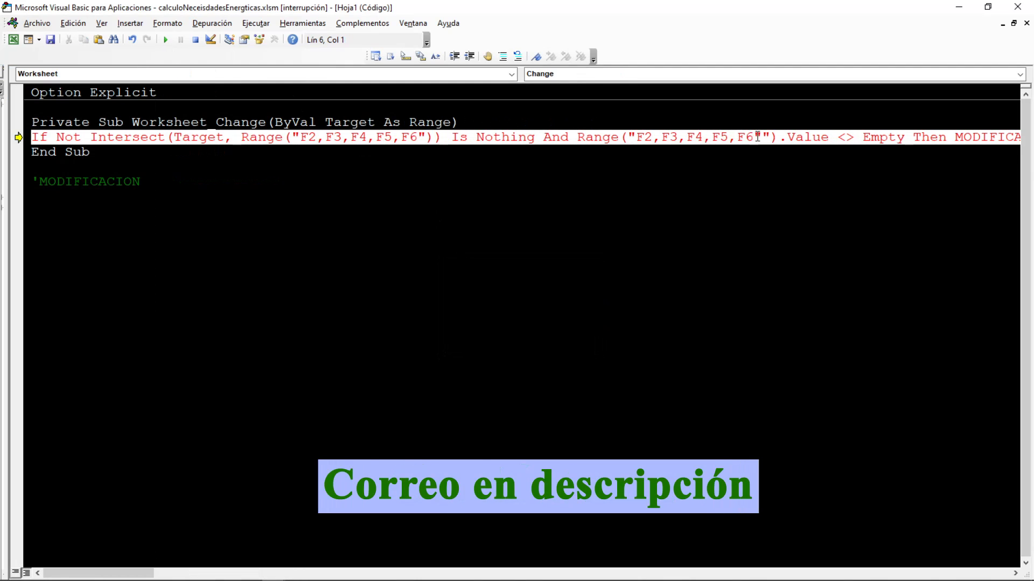
Remove the stray quotation mark after F6 in the second Range, resume the halted macro and return to the worksheet
{"action": "left_click", "coordinate": [757, 137]}
{"action": "type", "text": "\""}
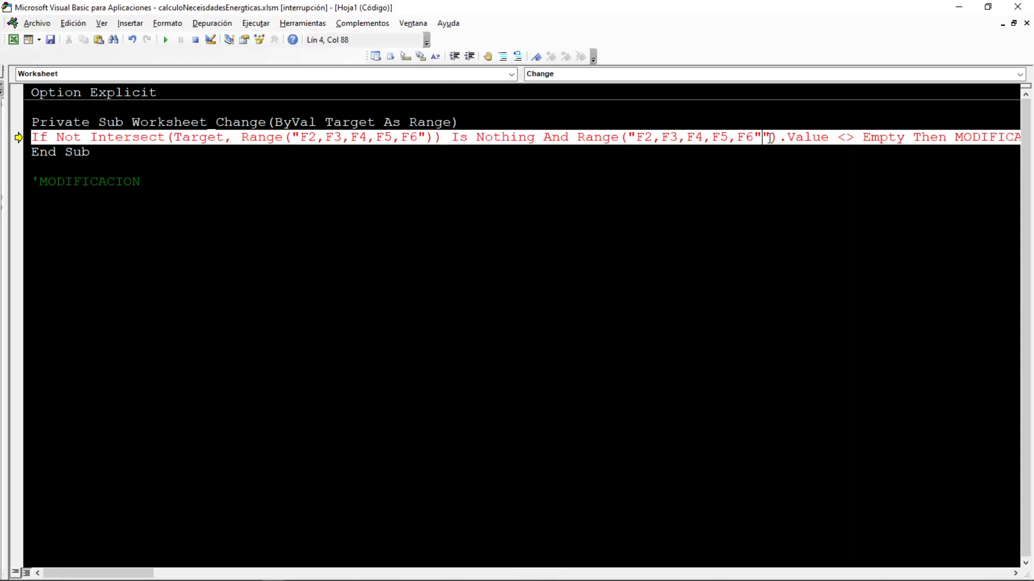
{"action": "key", "text": "BackSpace"}
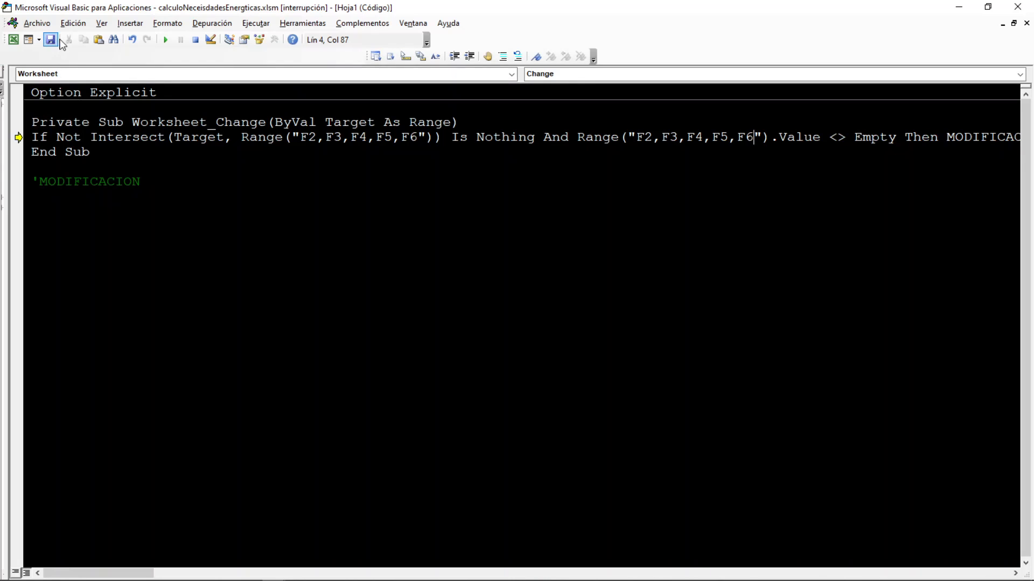
{"action": "left_click", "coordinate": [168, 45]}
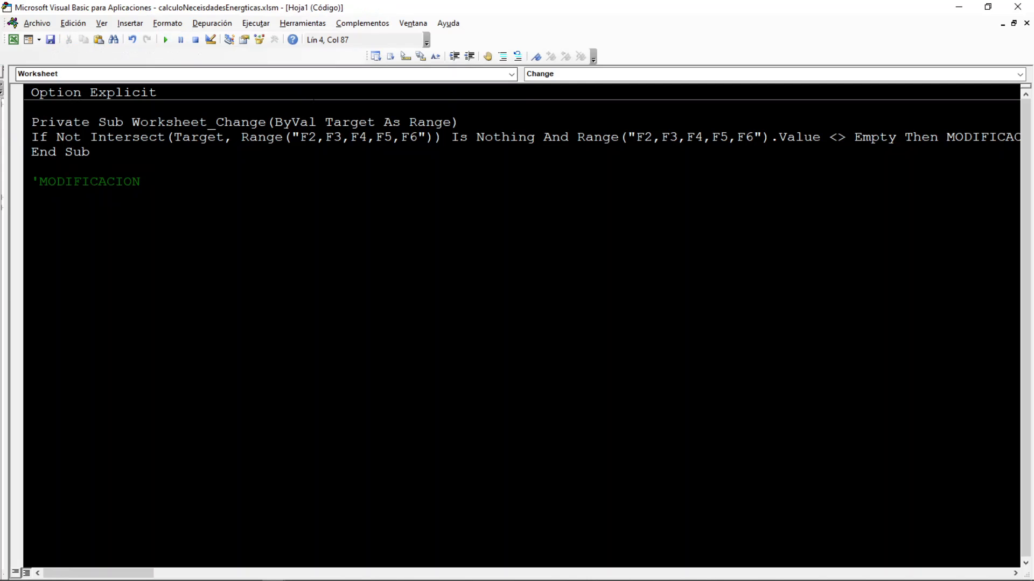
{"action": "left_click", "coordinate": [988, 7]}
{"action": "left_click", "coordinate": [718, 175]}
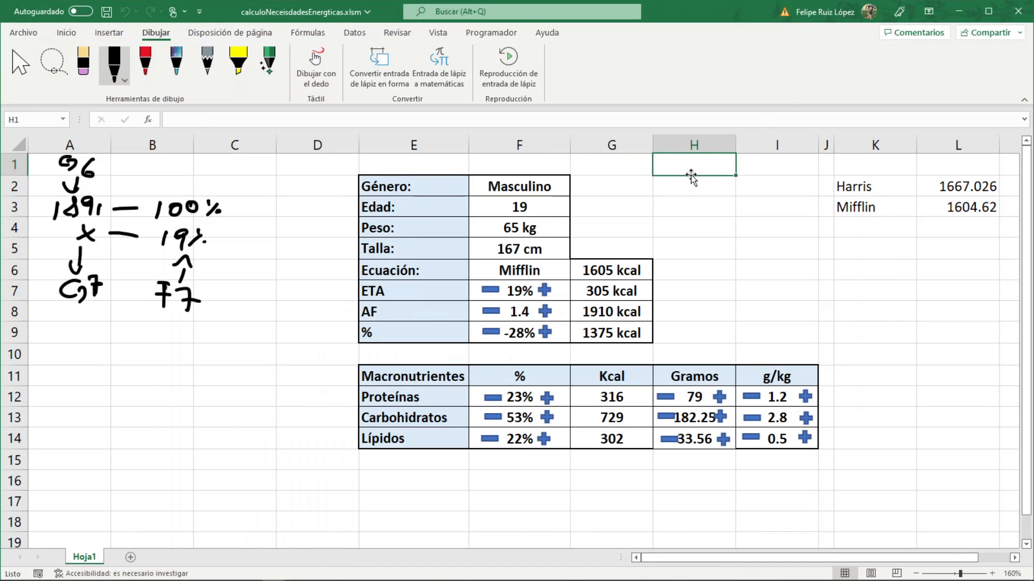
Test the change event by setting Género in F2 to Femenino and Edad in F3 to 28, checking the kcal column
{"action": "left_click", "coordinate": [545, 183]}
{"action": "left_click", "coordinate": [576, 192]}
{"action": "left_click", "coordinate": [525, 202]}
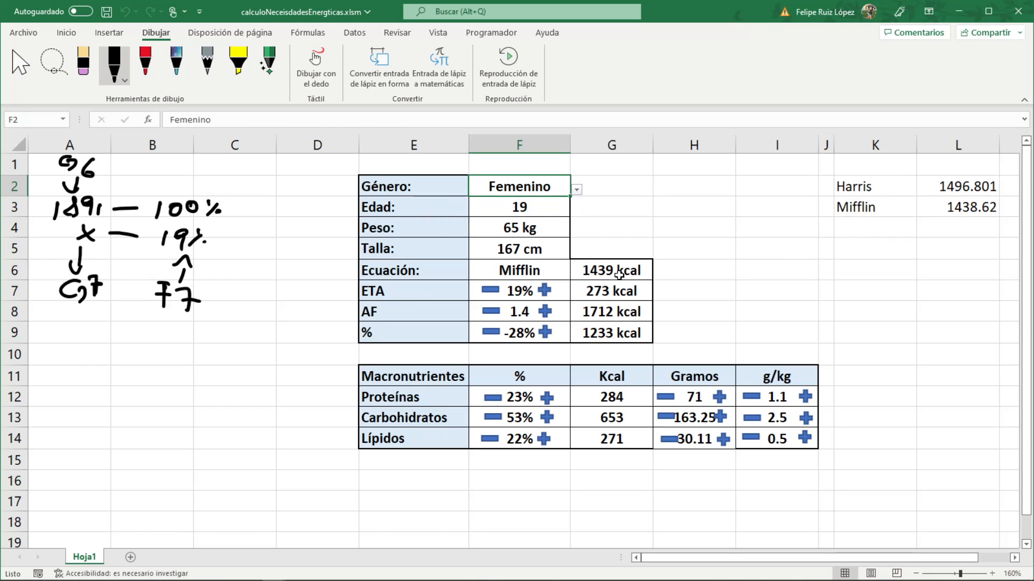
{"action": "left_click_drag", "start_coordinate": [618, 275], "coordinate": [617, 335]}
{"action": "left_click", "coordinate": [534, 207]}
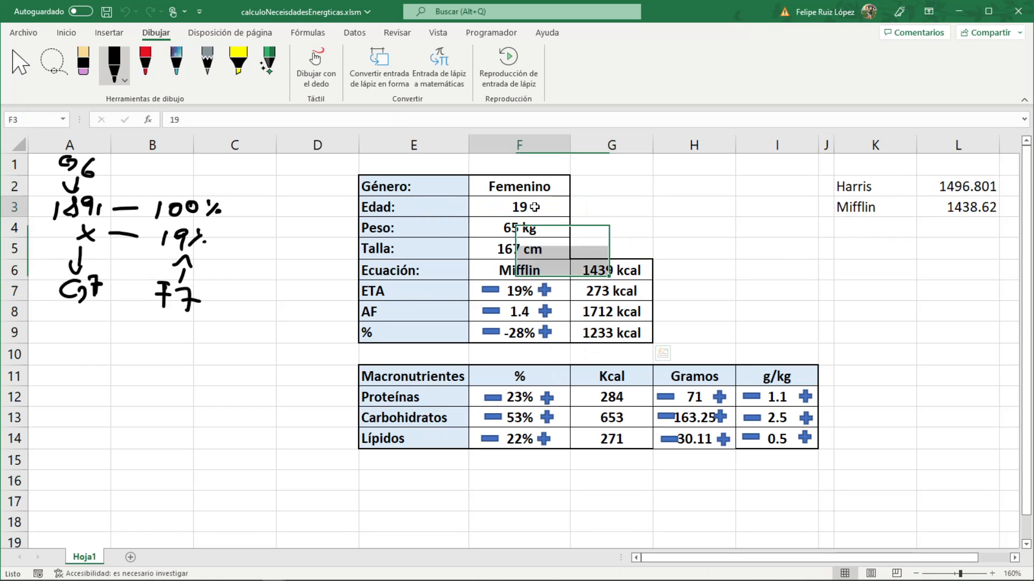
{"action": "type", "text": "28"}
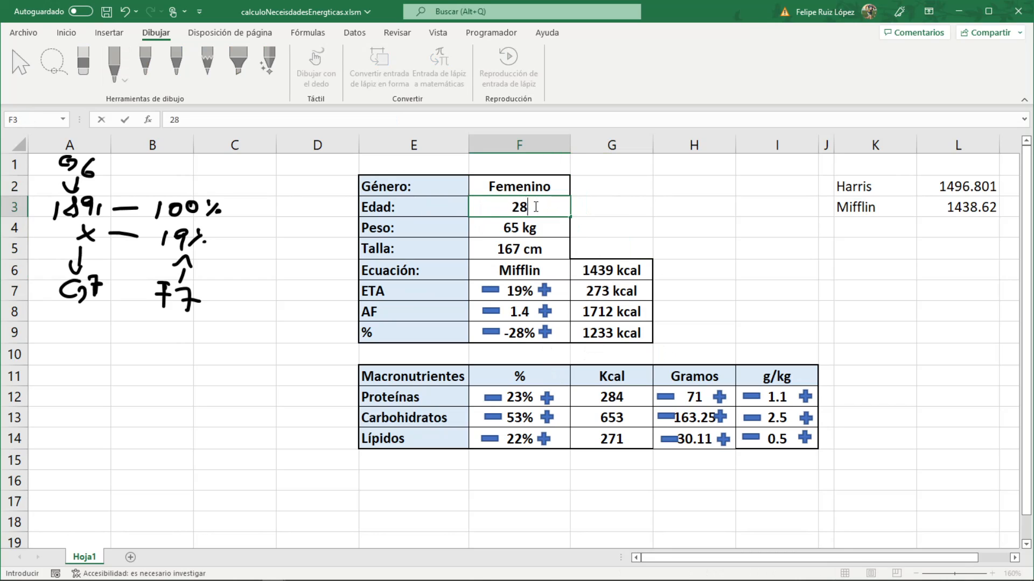
{"action": "key", "text": "Return"}
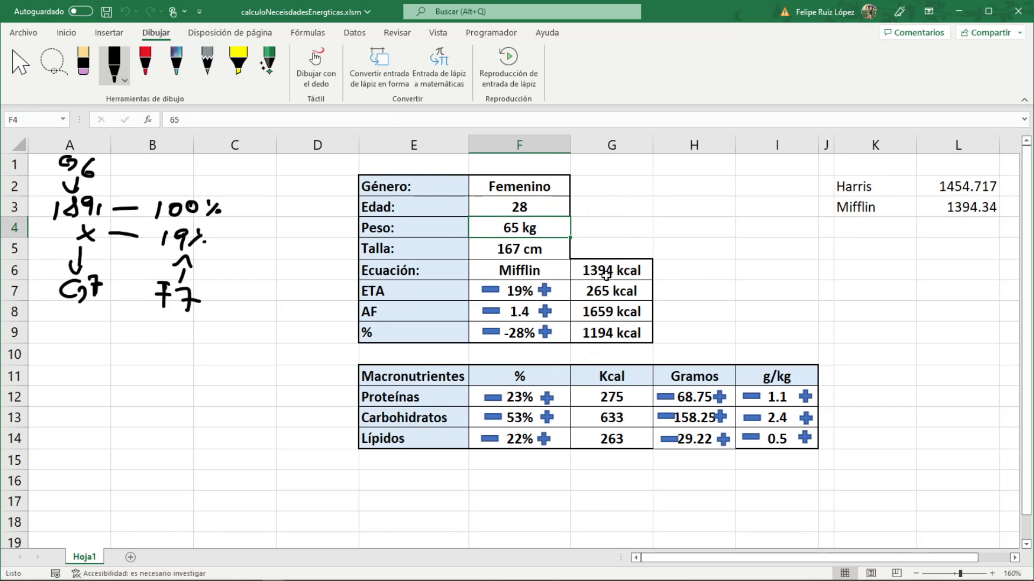
{"action": "left_click", "coordinate": [602, 288]}
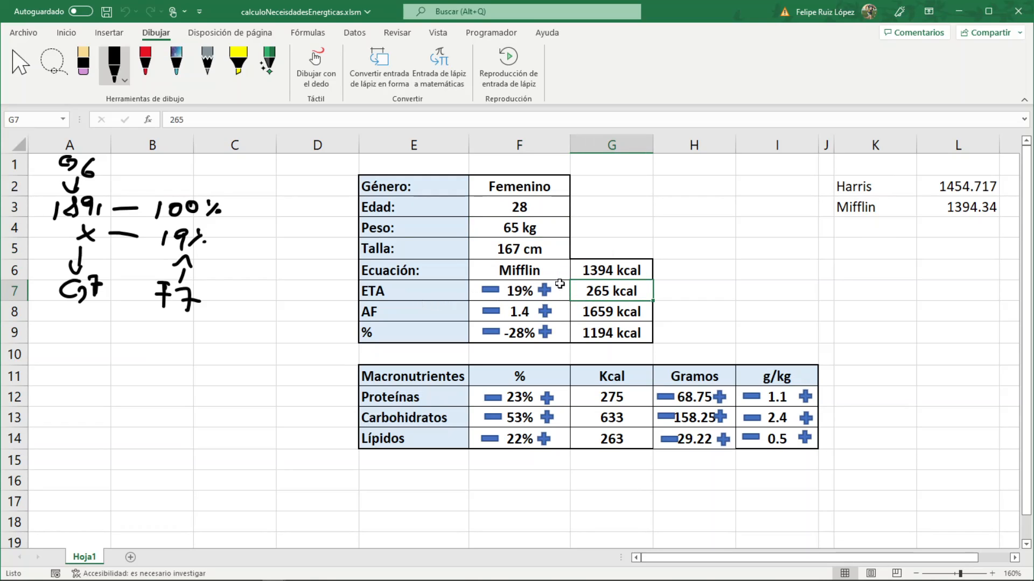
Set Género in F2 to Masculino and test Edad in F3 with 26, leaving it at 30
{"action": "left_click", "coordinate": [537, 191]}
{"action": "left_click", "coordinate": [577, 190]}
{"action": "left_click", "coordinate": [535, 215]}
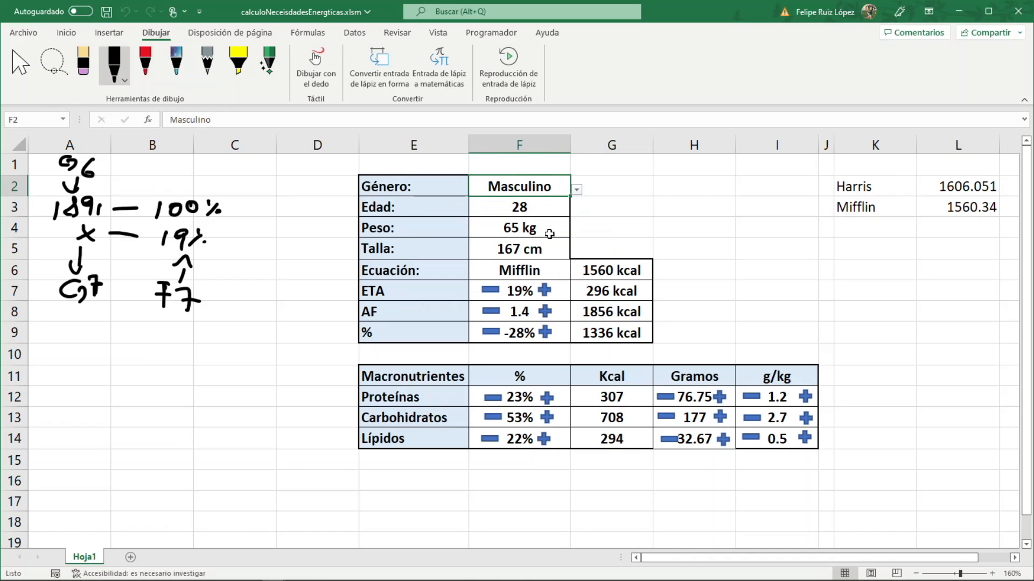
{"action": "left_click", "coordinate": [541, 211]}
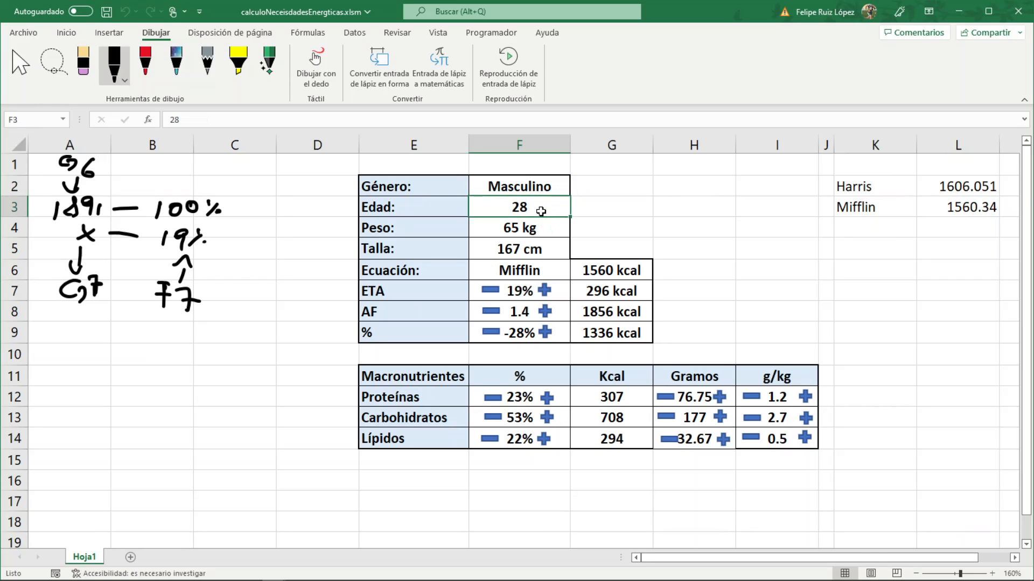
{"action": "type", "text": "26"}
{"action": "key", "text": "ctrl+Return"}
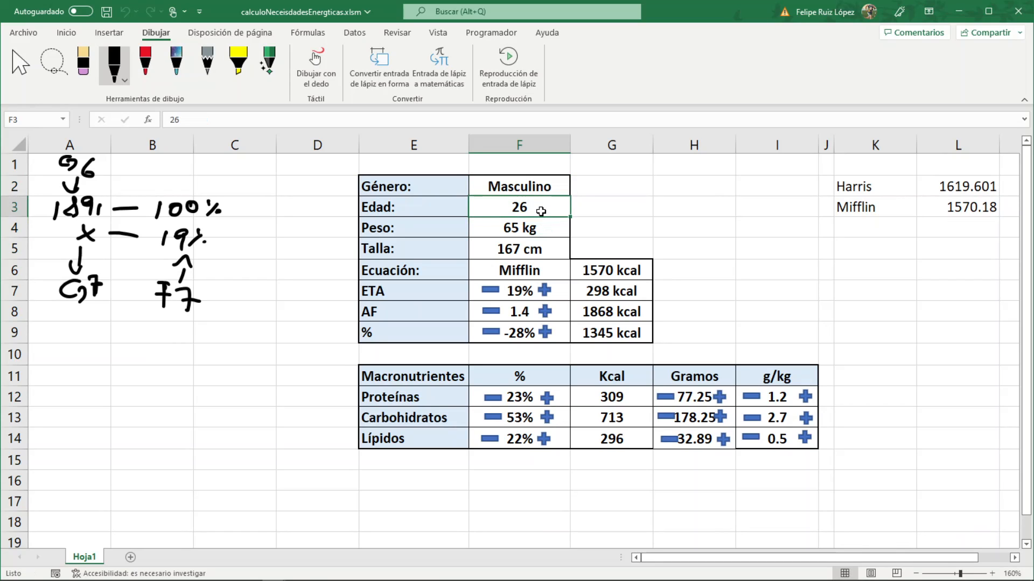
{"action": "type", "text": "30"}
{"action": "key", "text": "ctrl+Return"}
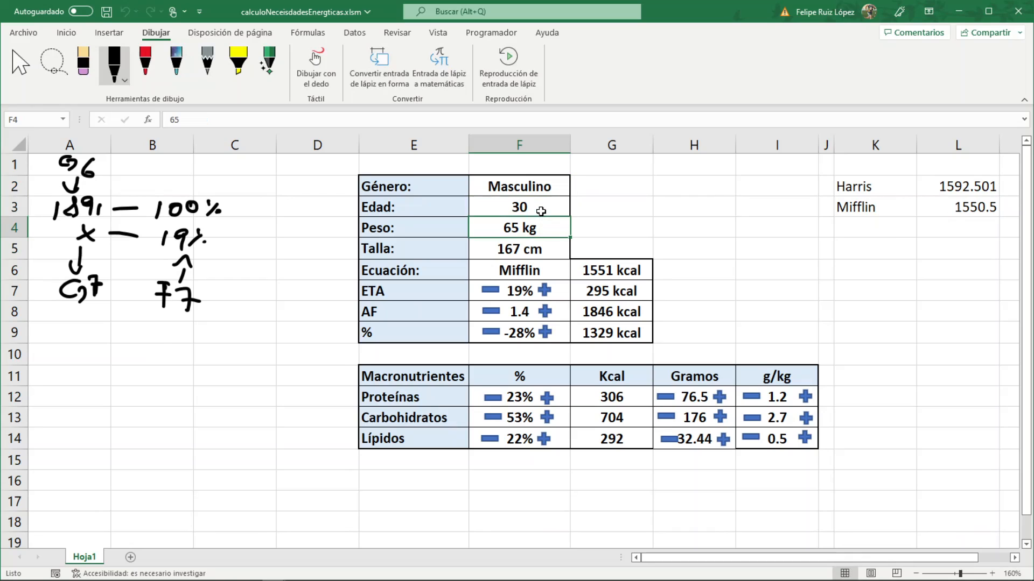
Set Peso in F4 to 80 kg and check the kcal results and the macronutrient table
{"action": "key", "text": "Down"}
{"action": "type", "text": "80"}
{"action": "key", "text": "Return"}
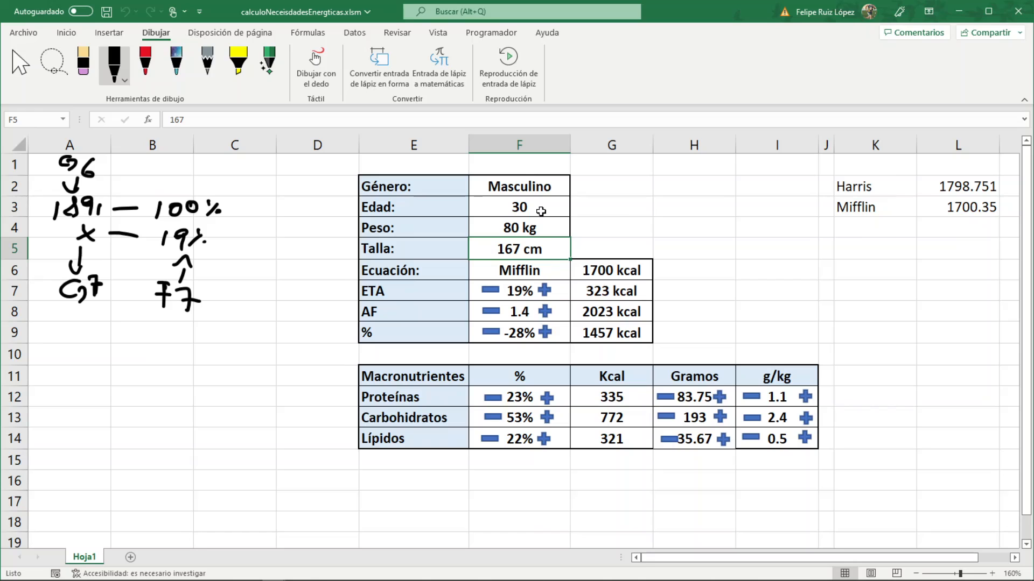
{"action": "left_click_drag", "start_coordinate": [588, 261], "coordinate": [595, 331]}
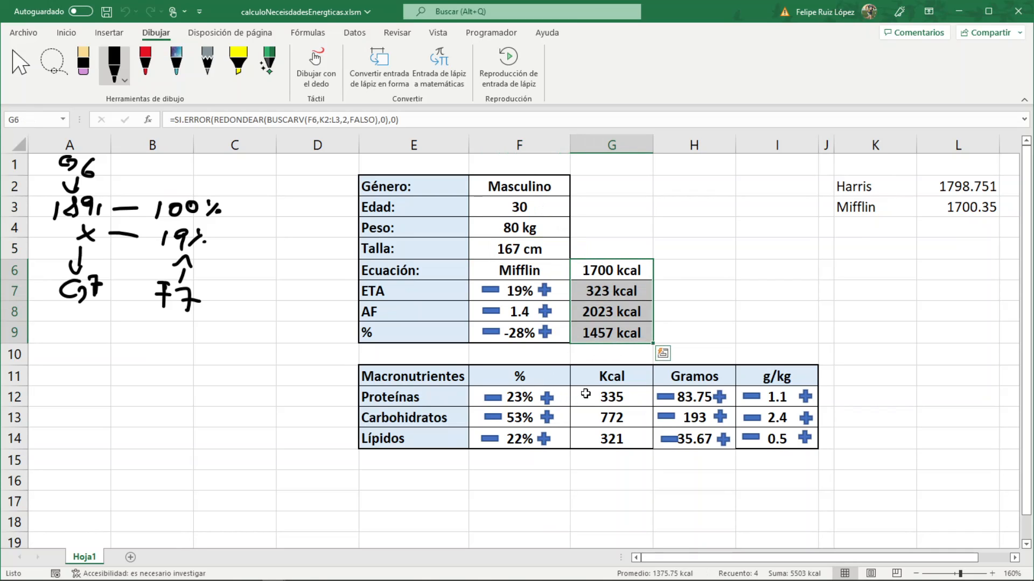
{"action": "left_click_drag", "start_coordinate": [585, 394], "coordinate": [784, 439]}
Test Talla in F5 with 190 cm and leave it at 150 cm
{"action": "left_click", "coordinate": [531, 251]}
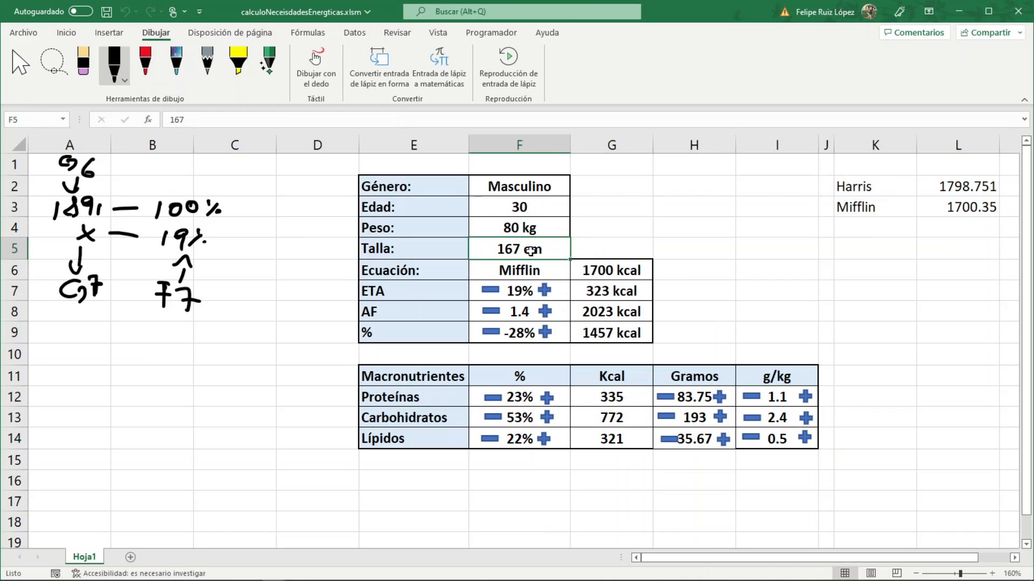
{"action": "type", "text": "190"}
{"action": "key", "text": "Return"}
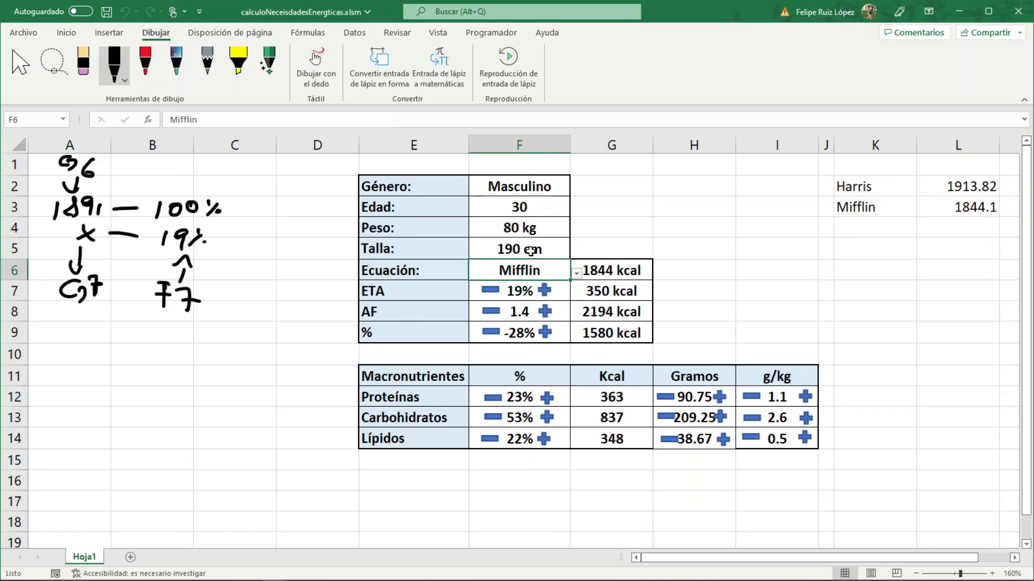
{"action": "left_click", "coordinate": [531, 251]}
{"action": "type", "text": "150"}
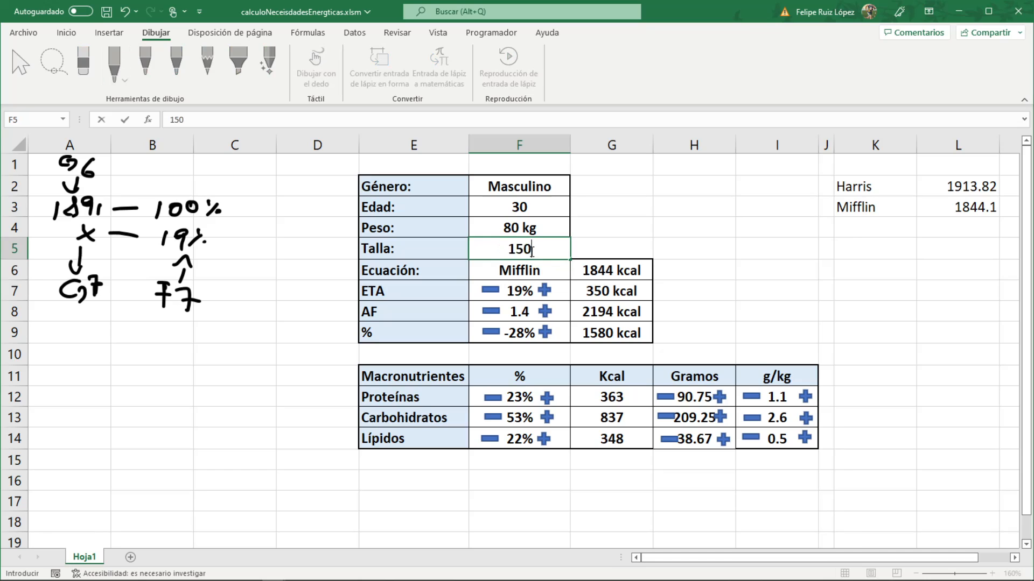
{"action": "key", "text": "Return"}
Switch Ecuación in F6 to Harris and back to Mifflin, checking the kcal values in G6:G9
{"action": "left_click", "coordinate": [576, 273]}
{"action": "left_click", "coordinate": [542, 287]}
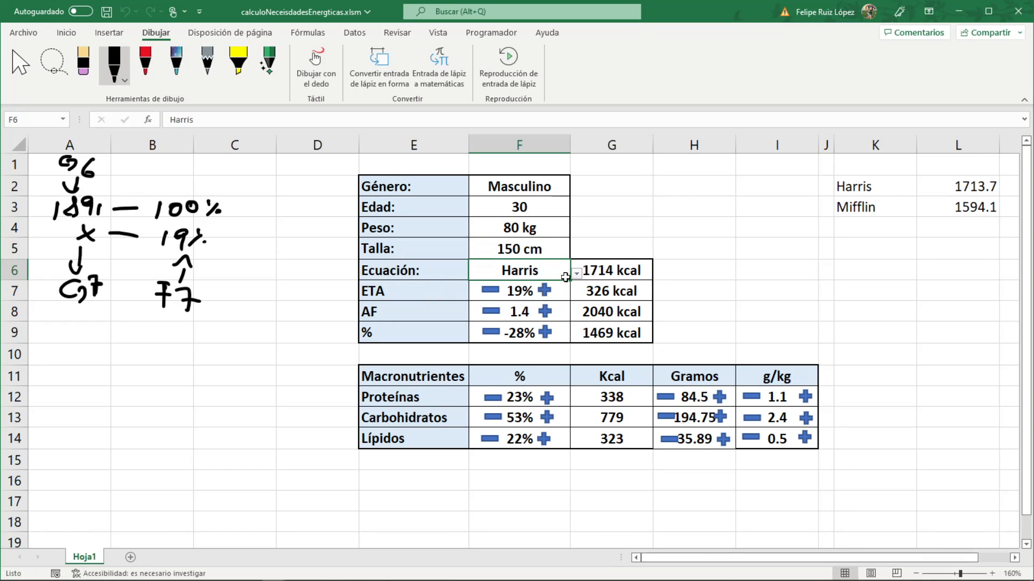
{"action": "left_click", "coordinate": [576, 273]}
{"action": "left_click", "coordinate": [549, 299]}
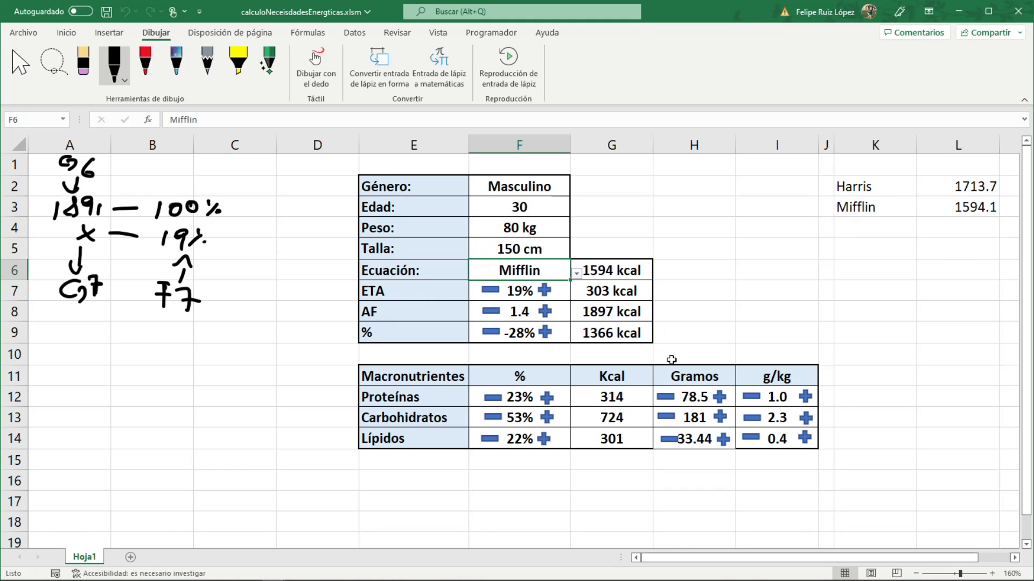
{"action": "left_click_drag", "start_coordinate": [615, 273], "coordinate": [617, 330]}
Test the ETA plus and minus shapes in both directions, leaving ETA at 16%
{"action": "left_click", "coordinate": [544, 290]}
{"action": "left_click", "coordinate": [544, 291]}
{"action": "left_click", "coordinate": [545, 291]}
{"action": "left_click", "coordinate": [545, 290]}
{"action": "left_click", "coordinate": [490, 291]}
{"action": "left_click", "coordinate": [490, 291]}
{"action": "left_click", "coordinate": [490, 291]}
{"action": "left_click", "coordinate": [490, 292]}
{"action": "left_click", "coordinate": [491, 291]}
{"action": "left_click", "coordinate": [490, 291]}
{"action": "left_click", "coordinate": [490, 291]}
Increase the AF factor in F8 to 1.9 with its plus shape
{"action": "double_click", "coordinate": [546, 312]}
{"action": "double_click", "coordinate": [546, 312]}
{"action": "left_click", "coordinate": [546, 312]}
Test the plus and minus shapes of the % row in F9 in both directions, ending at -38%
{"action": "left_click", "coordinate": [545, 333]}
{"action": "left_click", "coordinate": [545, 333]}
{"action": "left_click", "coordinate": [545, 333]}
{"action": "left_click", "coordinate": [545, 333]}
{"action": "left_click", "coordinate": [490, 332]}
{"action": "left_click", "coordinate": [490, 332]}
{"action": "left_click", "coordinate": [491, 332]}
{"action": "left_click", "coordinate": [546, 333]}
{"action": "left_click", "coordinate": [546, 333]}
{"action": "double_click", "coordinate": [546, 332]}
{"action": "double_click", "coordinate": [546, 333]}
{"action": "double_click", "coordinate": [490, 332]}
{"action": "double_click", "coordinate": [491, 332]}
{"action": "left_click", "coordinate": [491, 332]}
{"action": "double_click", "coordinate": [486, 334]}
{"action": "triple_click", "coordinate": [486, 334]}
{"action": "double_click", "coordinate": [486, 334]}
{"action": "triple_click", "coordinate": [486, 334]}
{"action": "double_click", "coordinate": [486, 334]}
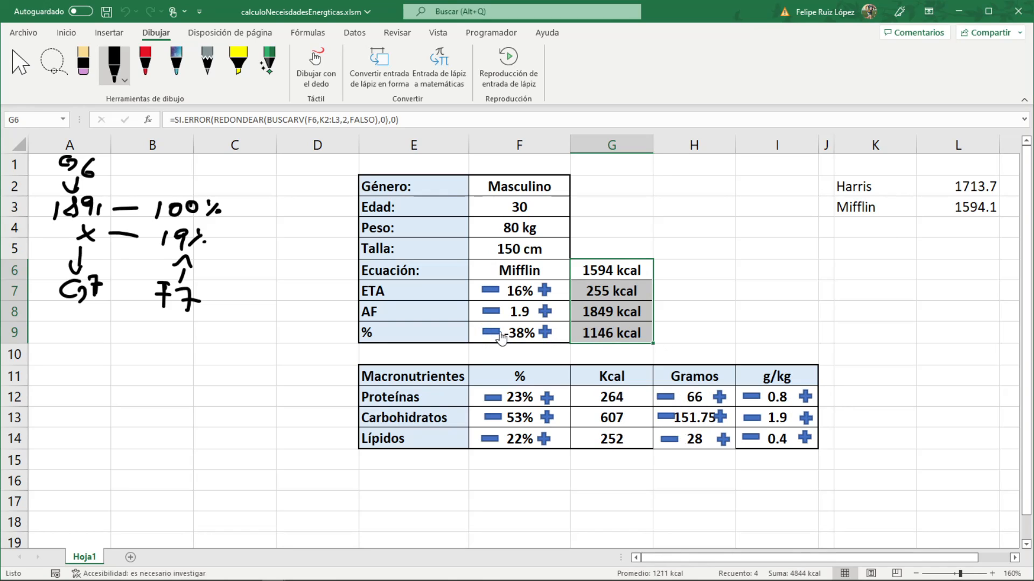
Raise the % value in F9 to 0% with its plus shape and select the kcal result in G9
{"action": "triple_click", "coordinate": [546, 334]}
{"action": "triple_click", "coordinate": [546, 334]}
{"action": "double_click", "coordinate": [545, 334]}
{"action": "triple_click", "coordinate": [546, 334]}
{"action": "triple_click", "coordinate": [545, 334]}
{"action": "double_click", "coordinate": [546, 333]}
{"action": "triple_click", "coordinate": [545, 334]}
{"action": "double_click", "coordinate": [546, 334]}
{"action": "triple_click", "coordinate": [546, 334]}
{"action": "double_click", "coordinate": [545, 333]}
{"action": "triple_click", "coordinate": [545, 333]}
{"action": "triple_click", "coordinate": [546, 333]}
{"action": "double_click", "coordinate": [546, 334]}
{"action": "double_click", "coordinate": [546, 334]}
{"action": "left_click", "coordinate": [546, 333]}
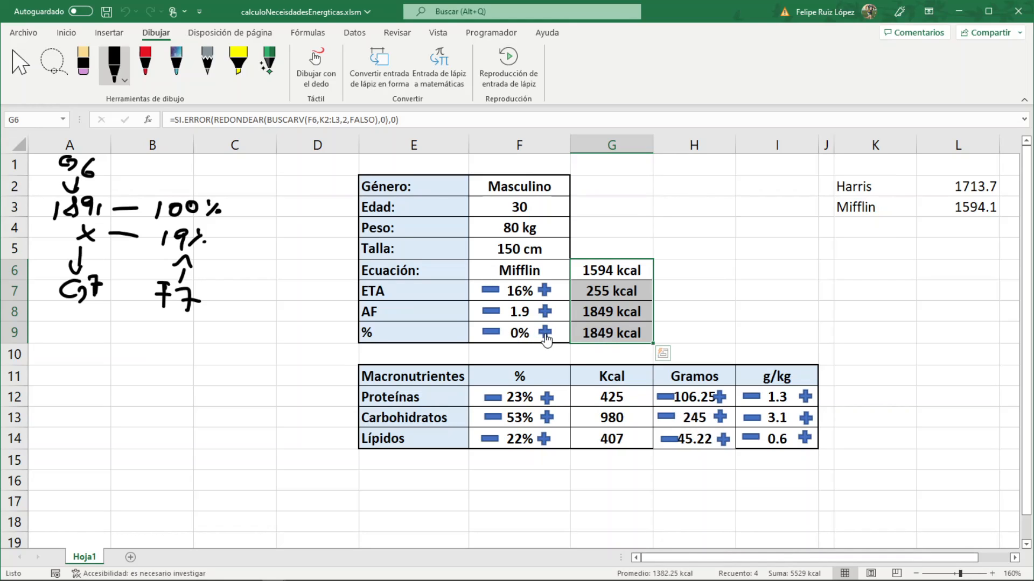
{"action": "left_click", "coordinate": [591, 333]}
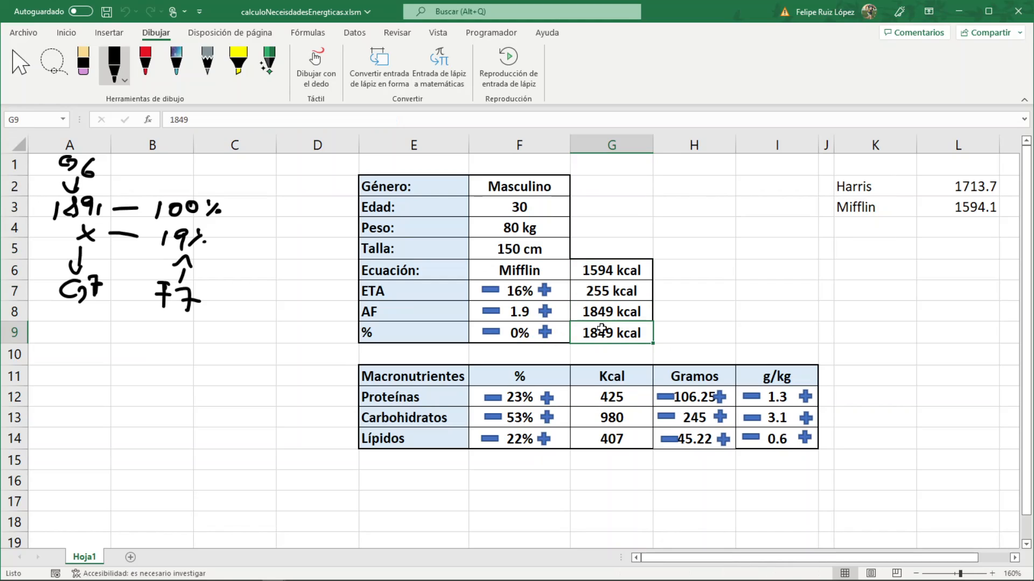
Test the macronutrient percentage shapes, leaving Proteínas at 29%, Carbohidratos at 53% and Lípidos at 22%
{"action": "double_click", "coordinate": [547, 399]}
{"action": "triple_click", "coordinate": [547, 398]}
{"action": "left_click", "coordinate": [492, 418]}
{"action": "double_click", "coordinate": [493, 418]}
{"action": "left_click", "coordinate": [547, 418]}
{"action": "left_click", "coordinate": [547, 418]}
{"action": "double_click", "coordinate": [544, 439]}
{"action": "double_click", "coordinate": [490, 439]}
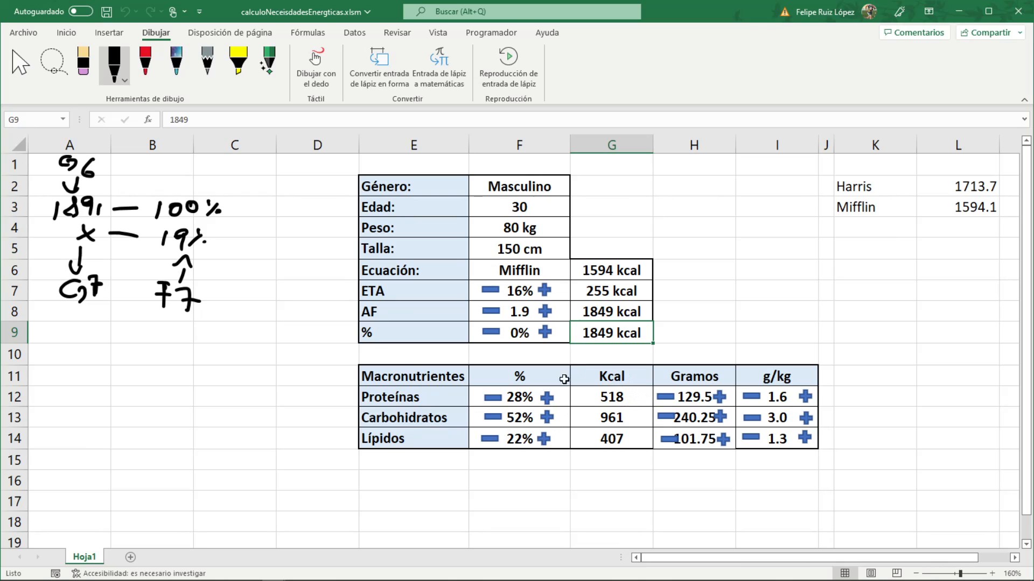
{"action": "left_click", "coordinate": [547, 397]}
{"action": "left_click", "coordinate": [547, 418]}
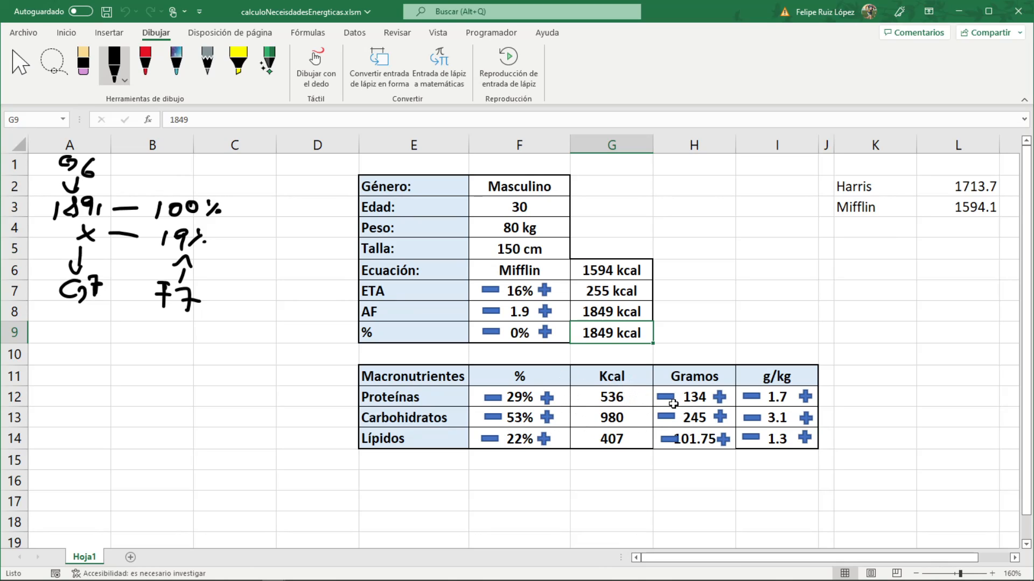
Test the plus and minus shapes in the Gramos column for Proteínas, Carbohidratos and Lípidos
{"action": "triple_click", "coordinate": [719, 397]}
{"action": "left_click", "coordinate": [666, 398]}
{"action": "double_click", "coordinate": [668, 400]}
{"action": "left_click", "coordinate": [719, 418]}
{"action": "left_click", "coordinate": [719, 417]}
{"action": "double_click", "coordinate": [666, 417]}
{"action": "left_click", "coordinate": [668, 440]}
{"action": "double_click", "coordinate": [723, 441]}
Test the g/kg shapes, adjusting Proteínas and Carbohidratos in both directions and decreasing Lípidos
{"action": "double_click", "coordinate": [752, 397]}
{"action": "left_click", "coordinate": [805, 397]}
{"action": "left_click", "coordinate": [805, 397]}
{"action": "left_click", "coordinate": [805, 418]}
{"action": "left_click", "coordinate": [806, 418]}
{"action": "left_click", "coordinate": [752, 418]}
{"action": "double_click", "coordinate": [751, 439]}
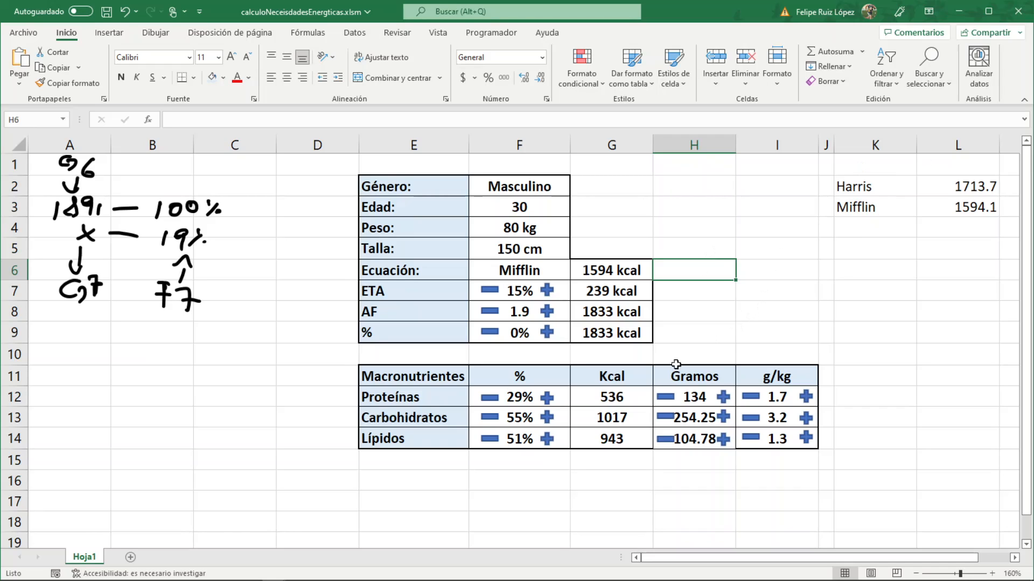
Examine the %, Kcal, Gramos and g/kg columns of the macronutrient table for rows 12 to 14
{"action": "left_click_drag", "start_coordinate": [521, 401], "coordinate": [519, 438]}
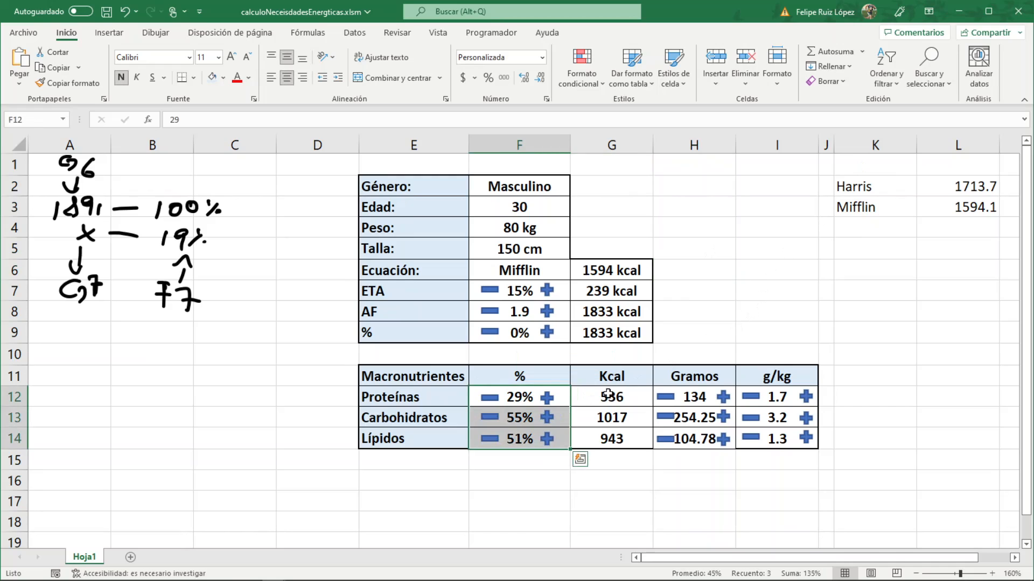
{"action": "left_click_drag", "start_coordinate": [612, 397], "coordinate": [612, 439]}
{"action": "left_click_drag", "start_coordinate": [694, 397], "coordinate": [706, 459]}
{"action": "left_click_drag", "start_coordinate": [776, 403], "coordinate": [784, 458]}
{"action": "left_click_drag", "start_coordinate": [772, 399], "coordinate": [765, 433]}
{"action": "left_click_drag", "start_coordinate": [620, 401], "coordinate": [619, 437]}
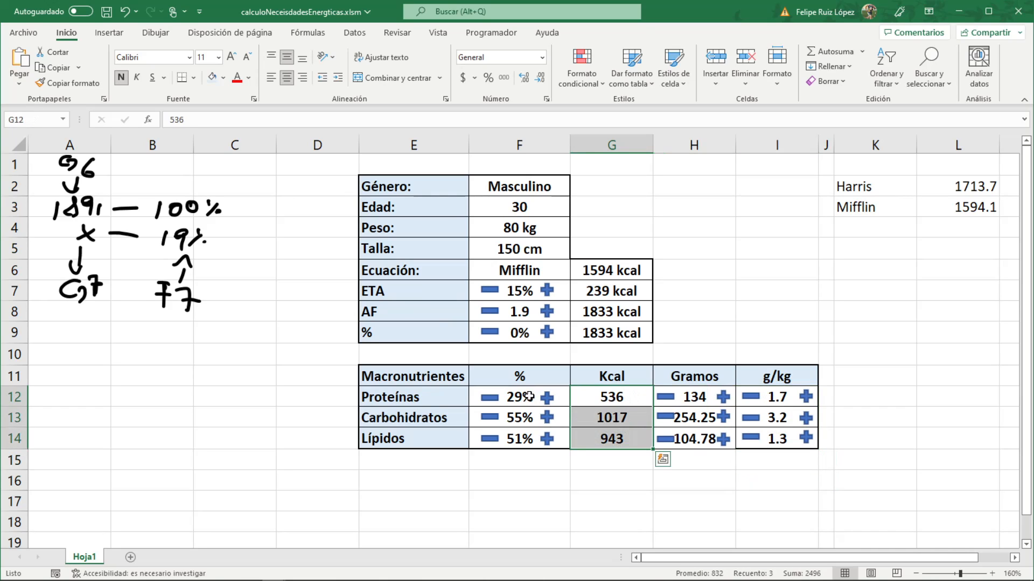
{"action": "left_click_drag", "start_coordinate": [528, 397], "coordinate": [525, 438]}
Adjust the Proteínas grams in H12 to 135 with the plus and minus shapes
{"action": "left_click", "coordinate": [720, 399]}
{"action": "left_click", "coordinate": [721, 399]}
{"action": "left_click", "coordinate": [672, 400]}
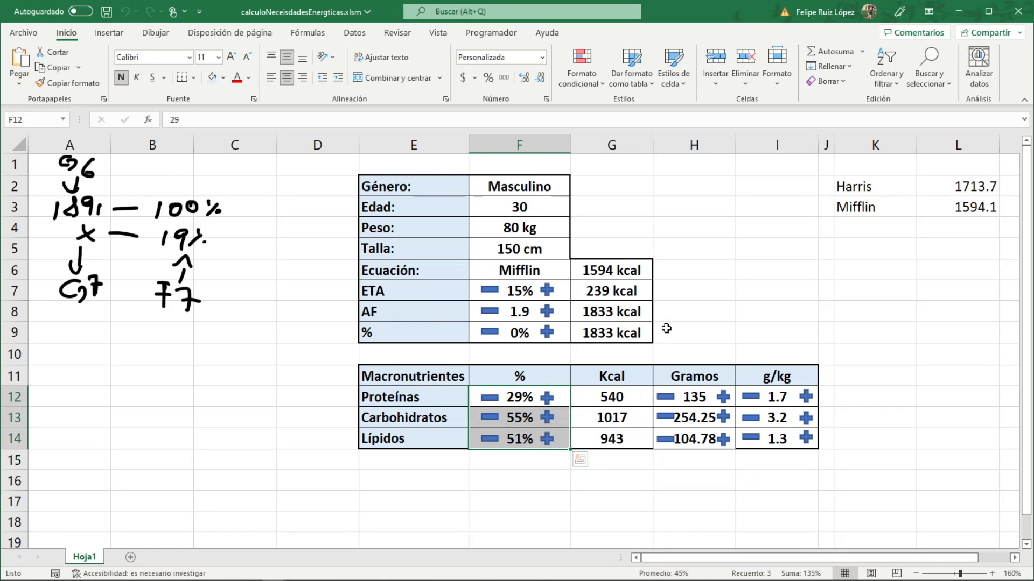